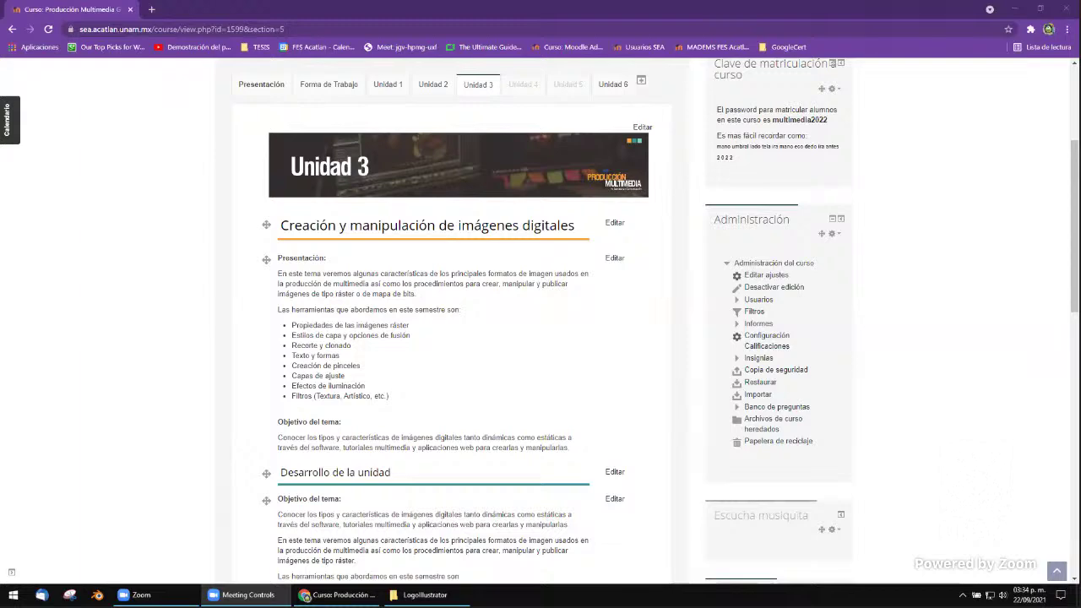
# Open the Moodle 'Práctica de Illustrator. Ilustración digital' assignment, then start an empty browser tab
pyautogui.scroll(-10, 572, 313)
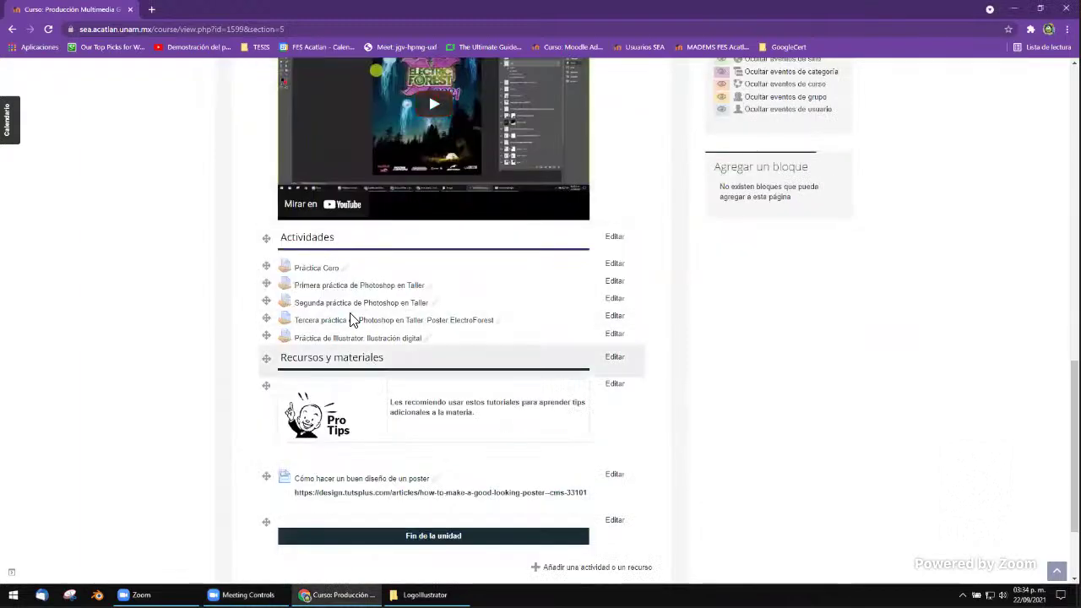
pyautogui.scroll(1, 386, 293)
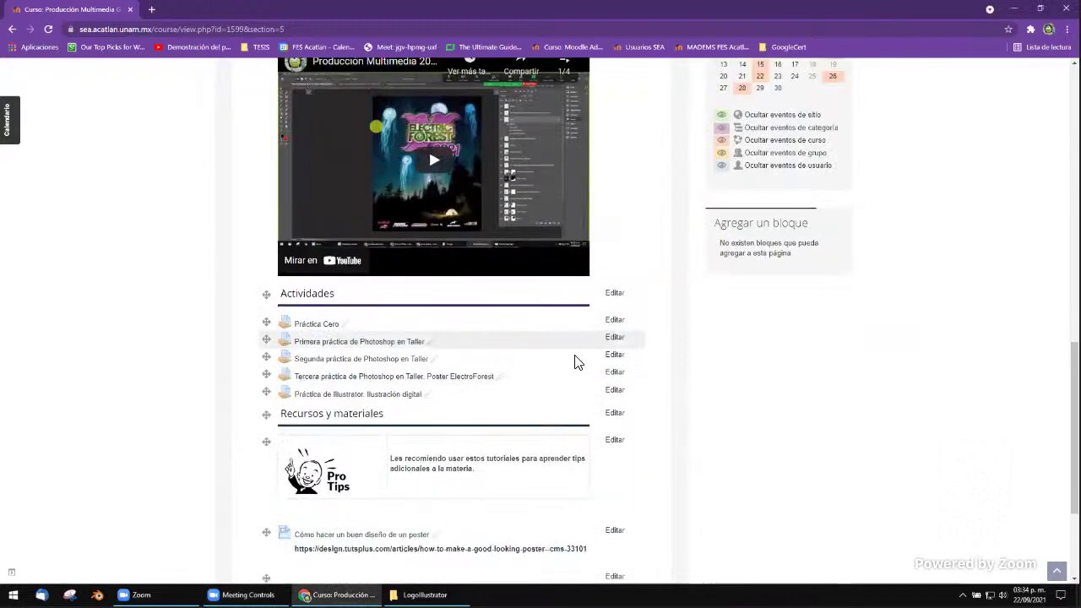
pyautogui.click(338, 400)
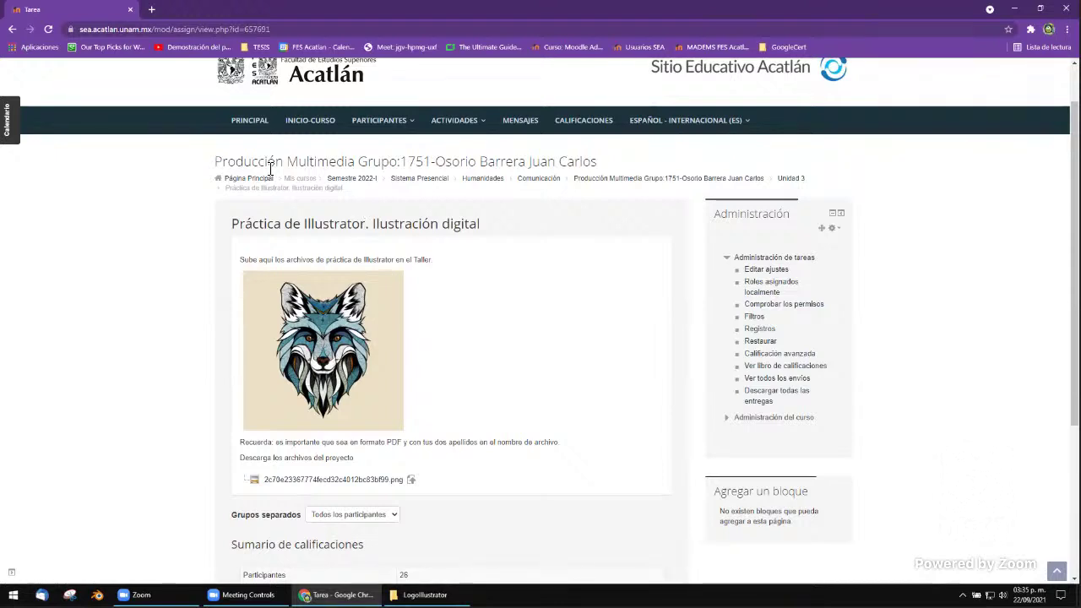
pyautogui.click(151, 9)
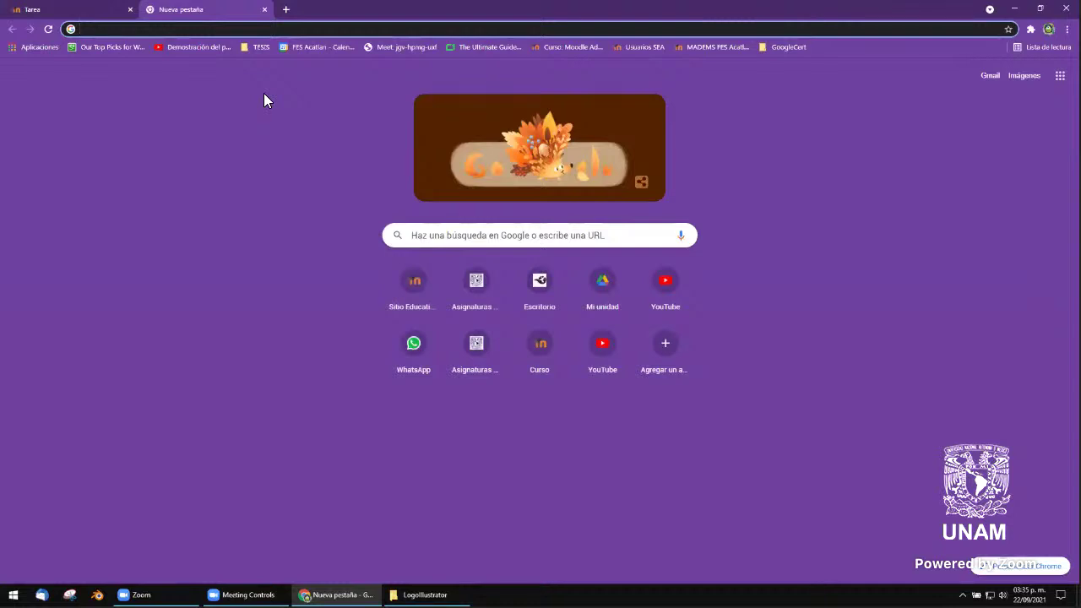
# Search Google for 'illustrator vector' and show only image results
pyautogui.write('illustrt')
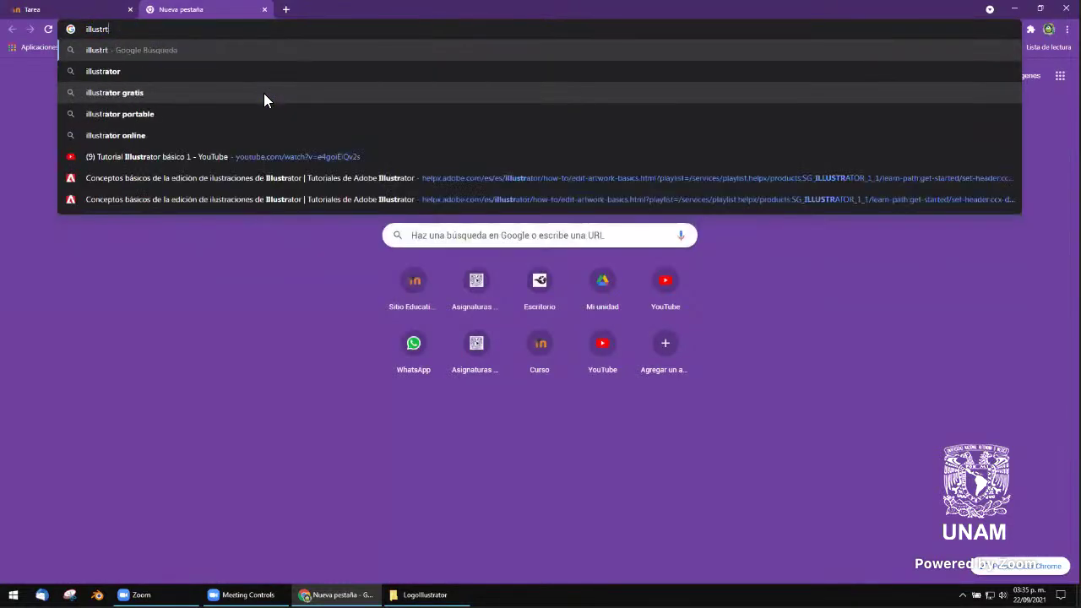
pyautogui.write('a')
pyautogui.press('BackSpace')
pyautogui.press('BackSpace')
pyautogui.write('ator vec')
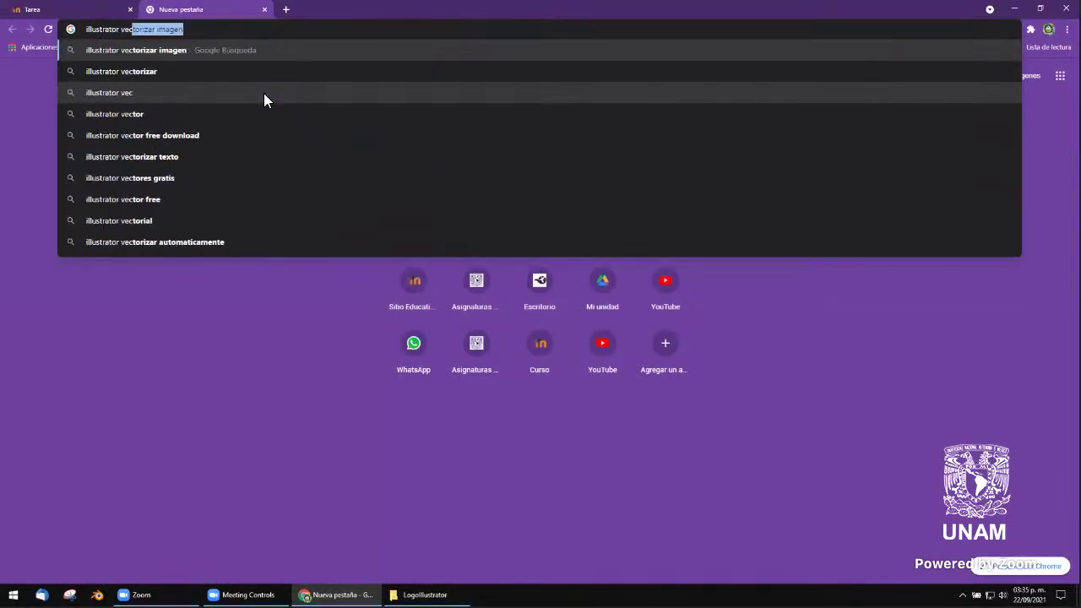
pyautogui.write('tor')
pyautogui.press('Return')
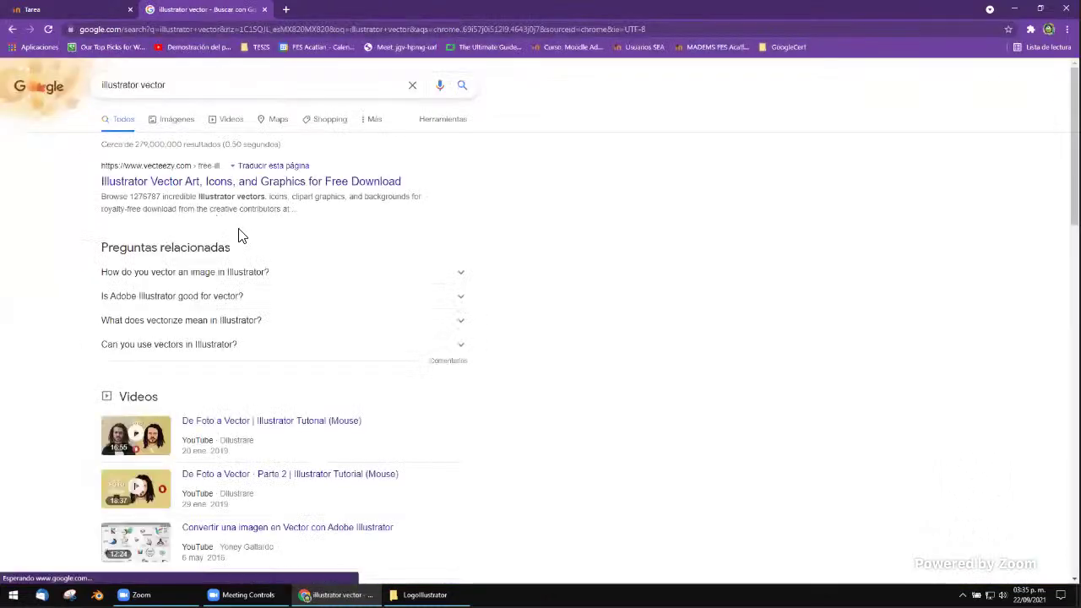
pyautogui.click(177, 123)
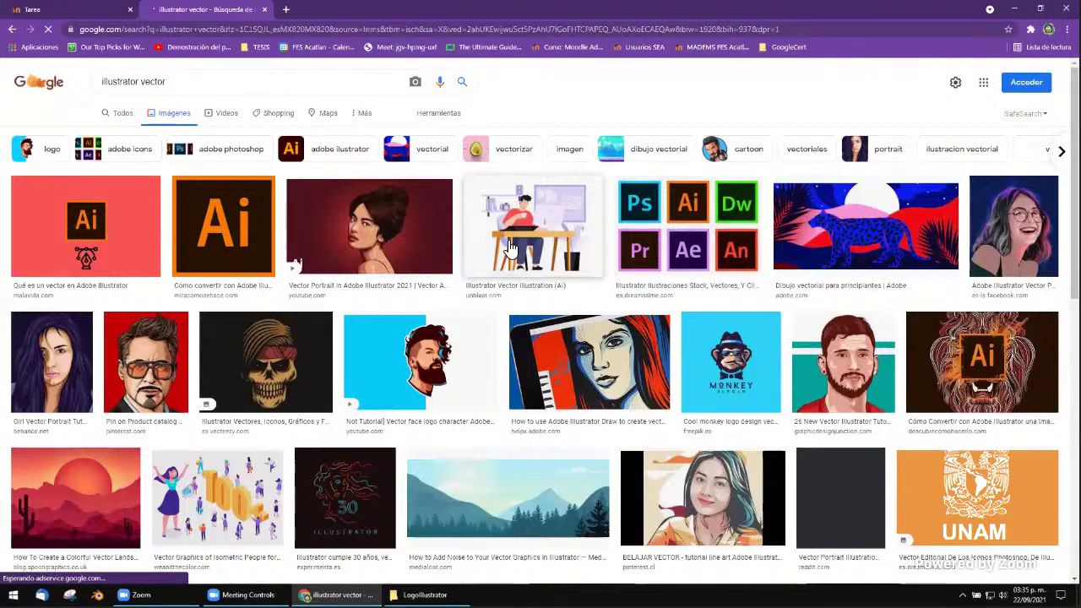
# Open the Bittbox anchor-and-handle curve image in its own tab
pyautogui.scroll(-1, 511, 248)
pyautogui.scroll(-1, 511, 248)
pyautogui.scroll(-1, 511, 248)
pyautogui.scroll(-1, 511, 247)
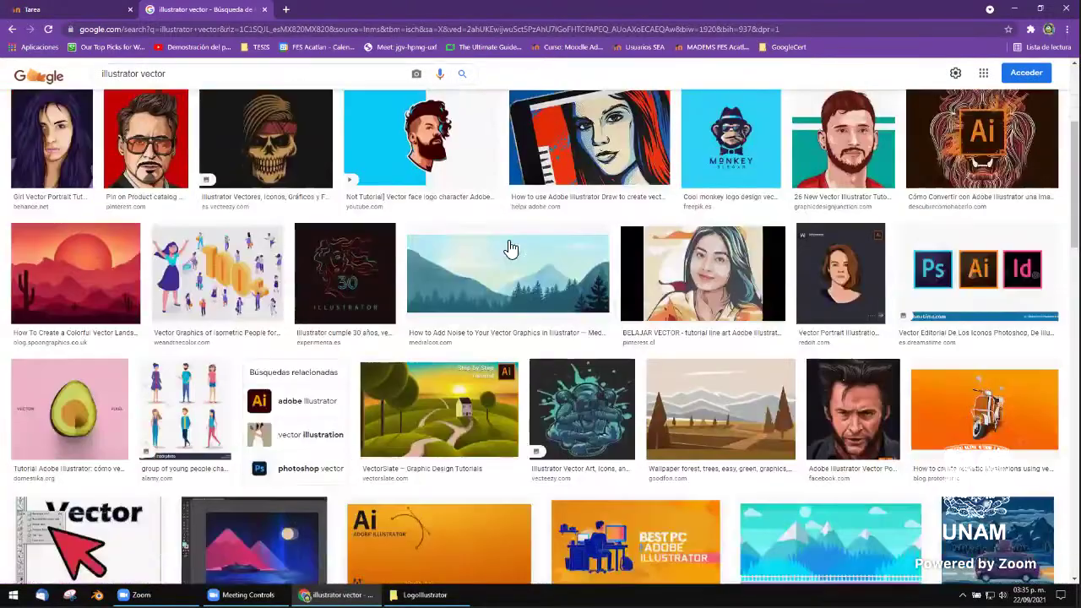
pyautogui.scroll(-1, 507, 246)
pyautogui.scroll(-2, 506, 246)
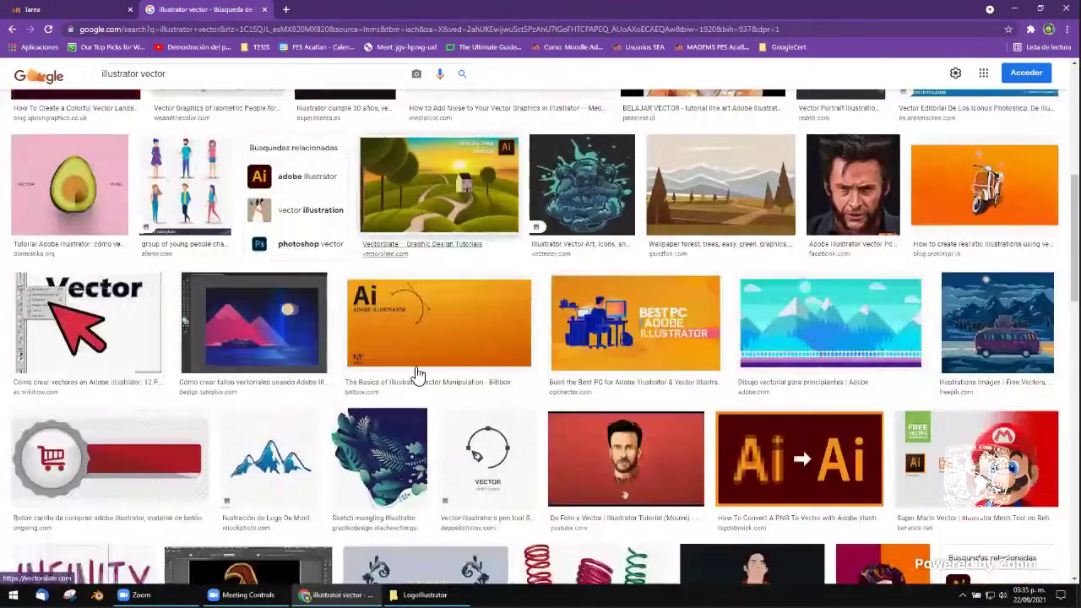
pyautogui.click(403, 336)
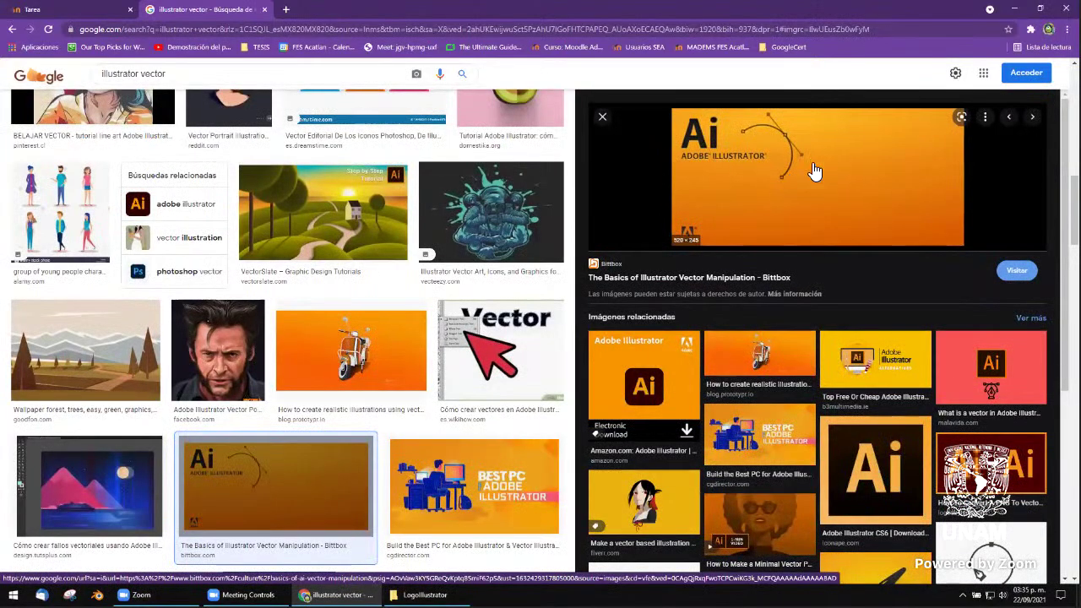
pyautogui.rightClick(809, 160)
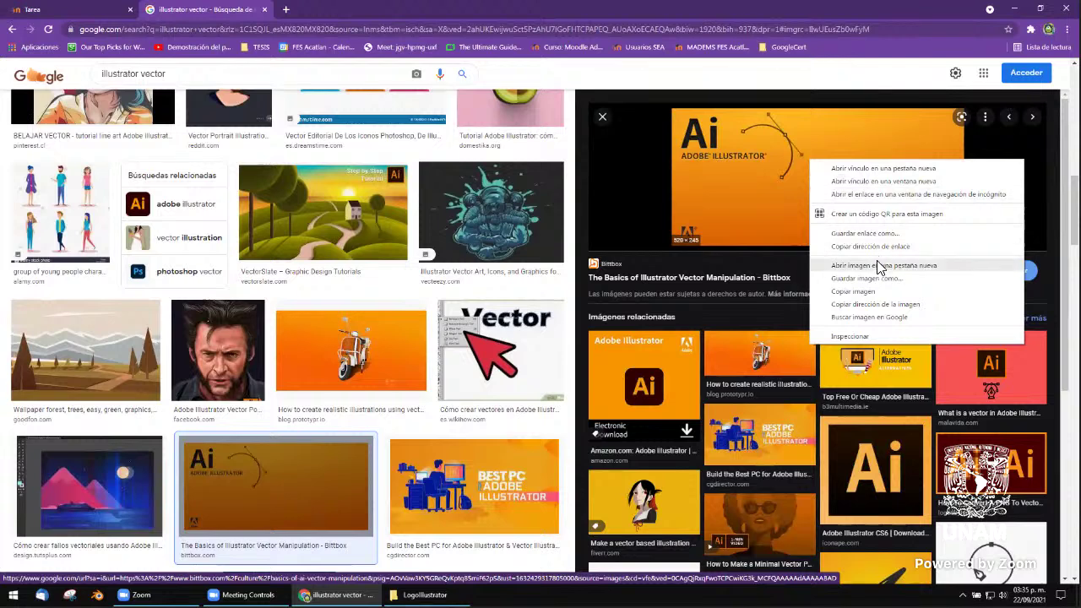
pyautogui.click(879, 267)
# Zoom the curve image to 400%, then switch to the LogoIllustrator folder window
pyautogui.hotkey('ctrl', 'Tab')
pyautogui.hotkey('ctrl', '+')
pyautogui.hotkey('ctrl', '+')
pyautogui.hotkey('ctrl', '+')
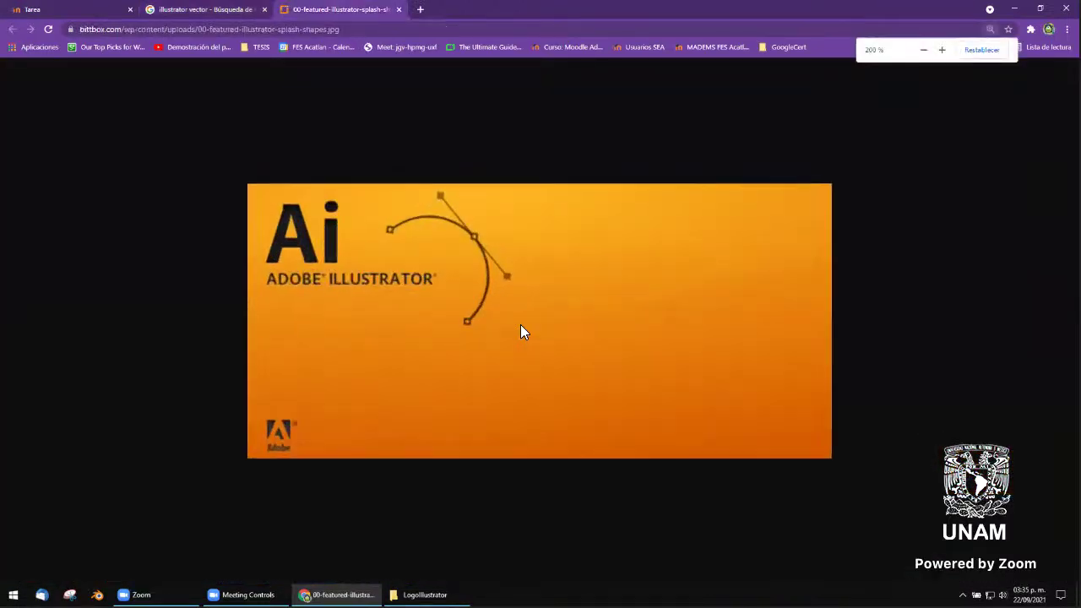
pyautogui.hotkey('ctrl', '+')
pyautogui.hotkey('ctrl', '+')
pyautogui.hotkey('ctrl', '+')
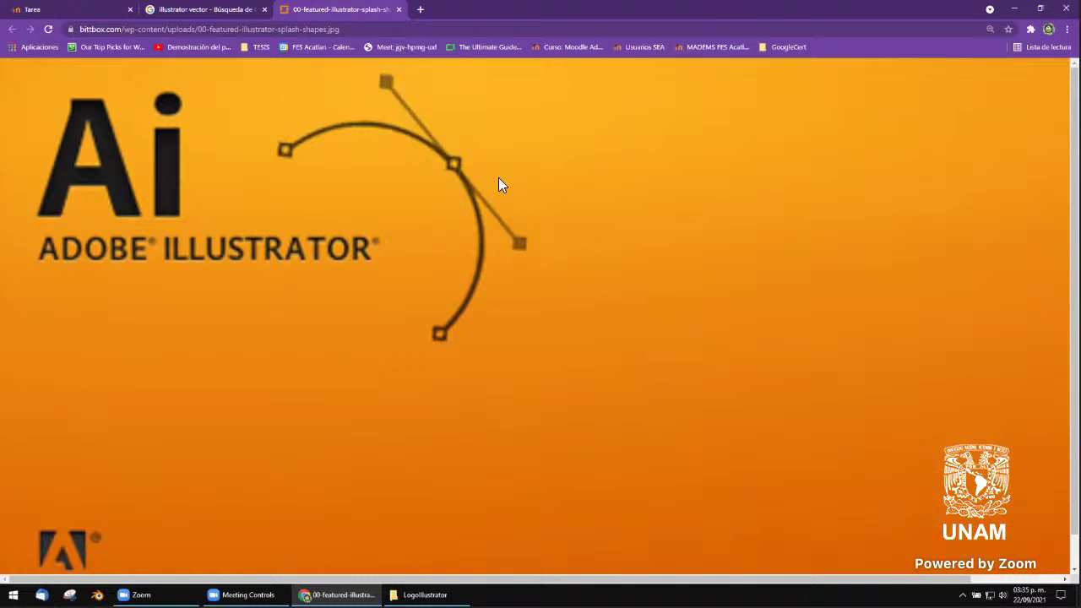
pyautogui.hotkey('alt', 'Tab')
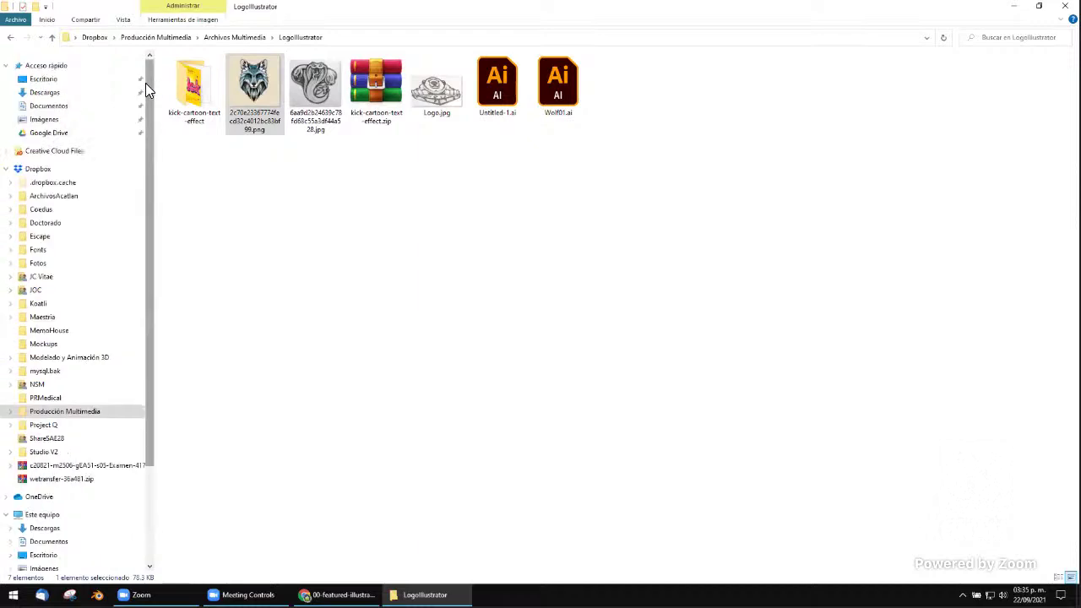
# Select ZoomIt.exe in Descargas\ZoomIt, then return to the enlarged curve image in Chrome
pyautogui.click(47, 92)
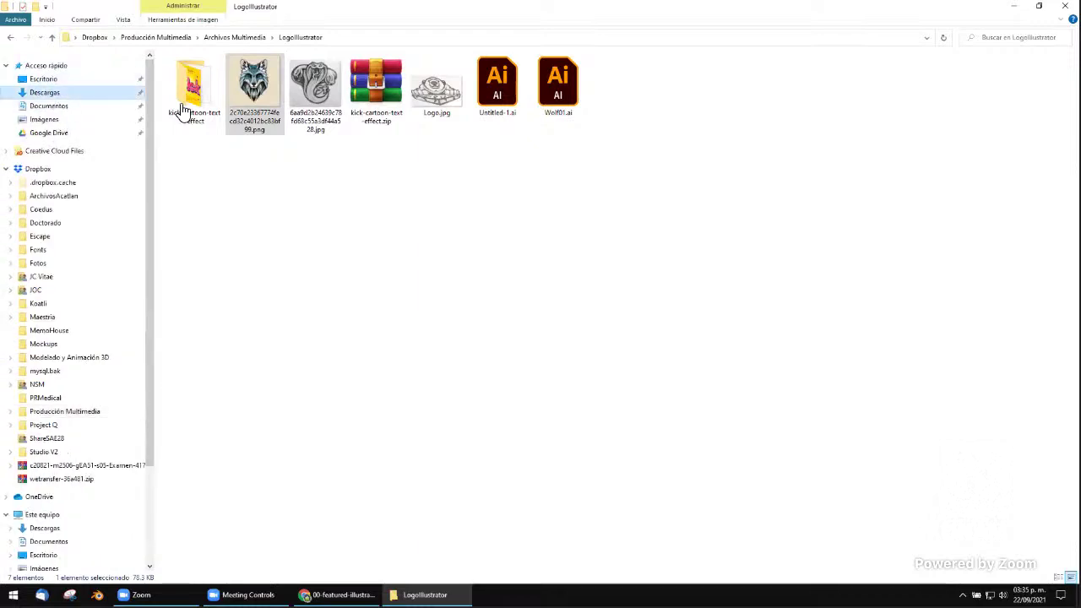
pyautogui.scroll(-5, 223, 376)
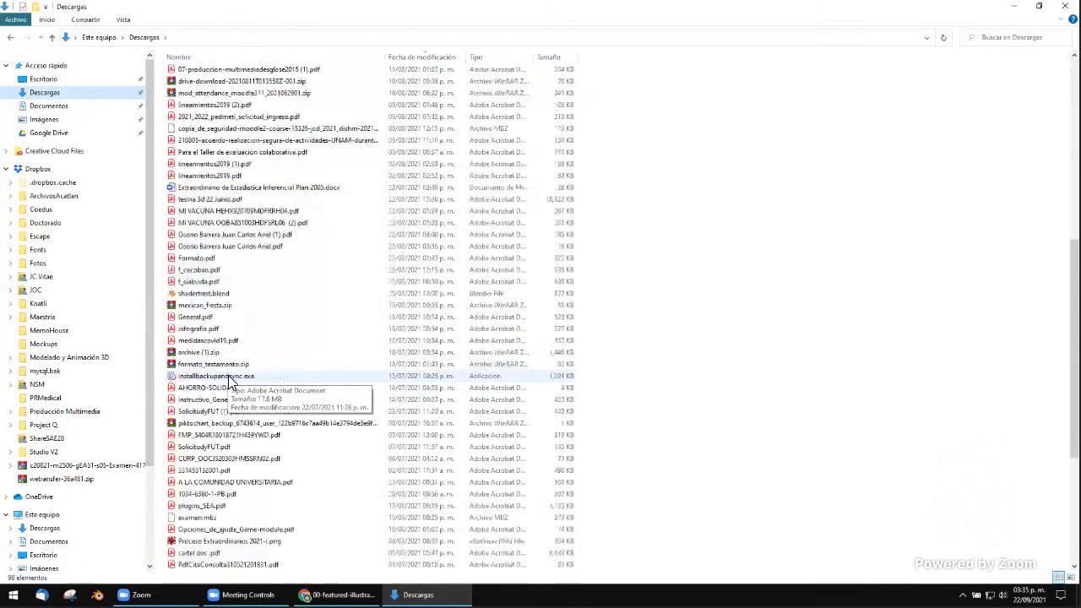
pyautogui.scroll(-5, 230, 381)
pyautogui.doubleClick(182, 552)
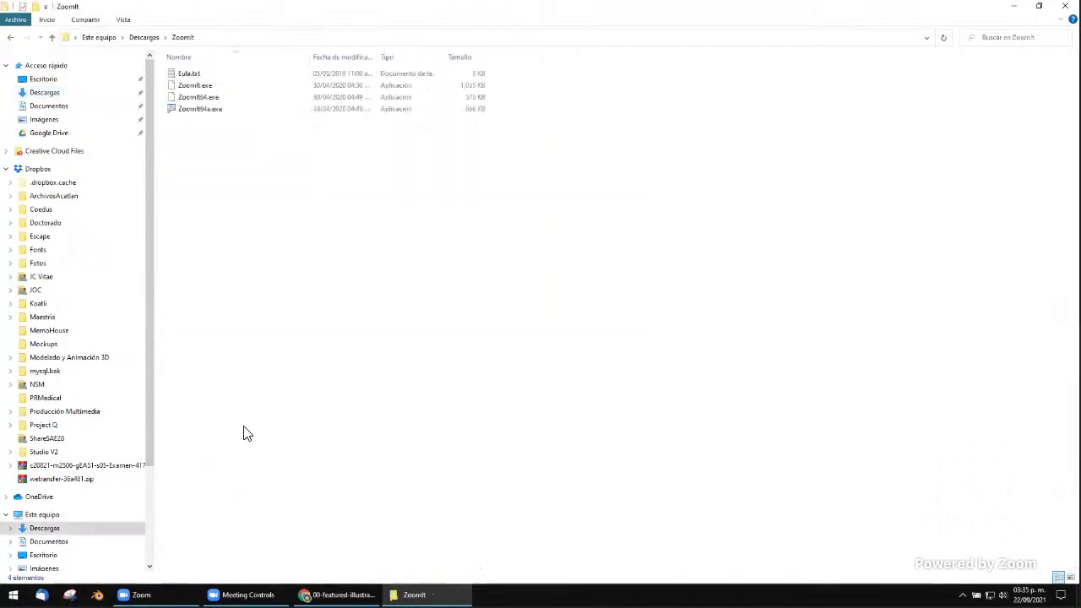
pyautogui.click(199, 86)
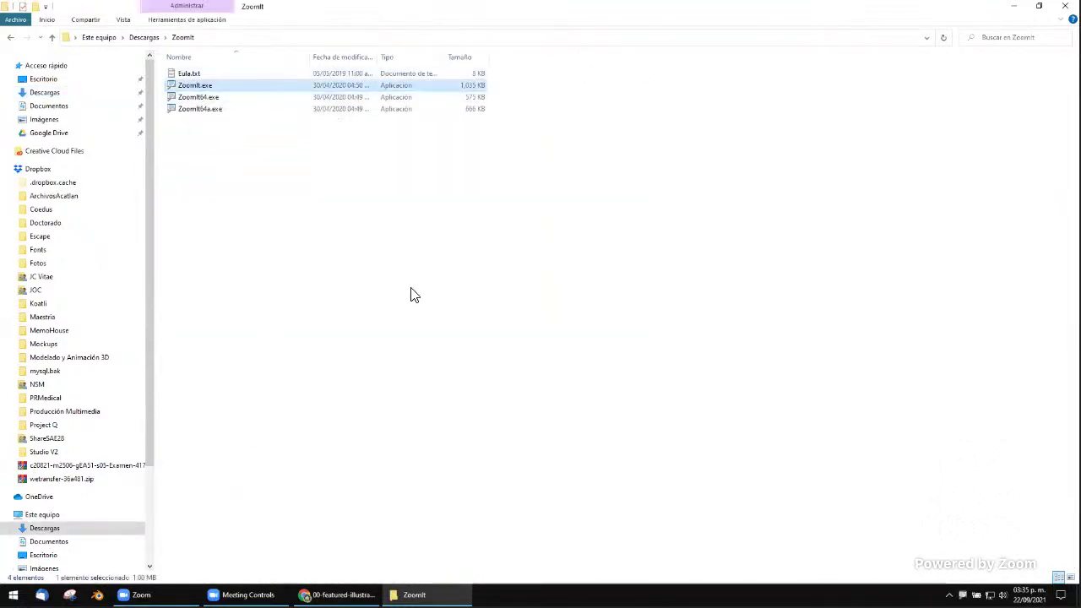
pyautogui.hotkey('alt', 'Tab')
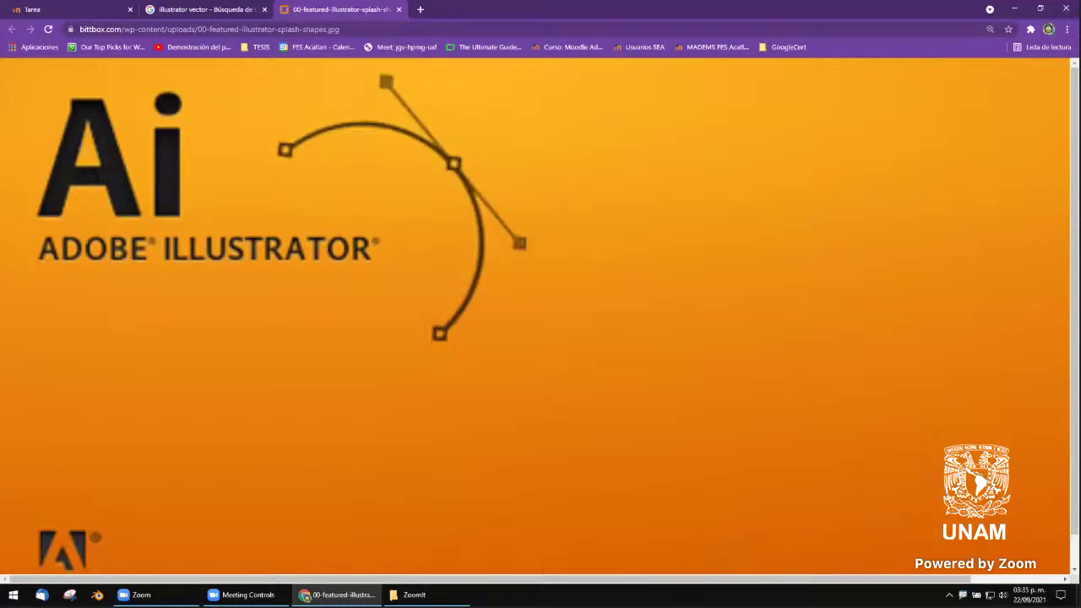
pyautogui.hotkey('ctrl', '1')
pyautogui.scroll(-1, 445, 113)
pyautogui.click(446, 113)
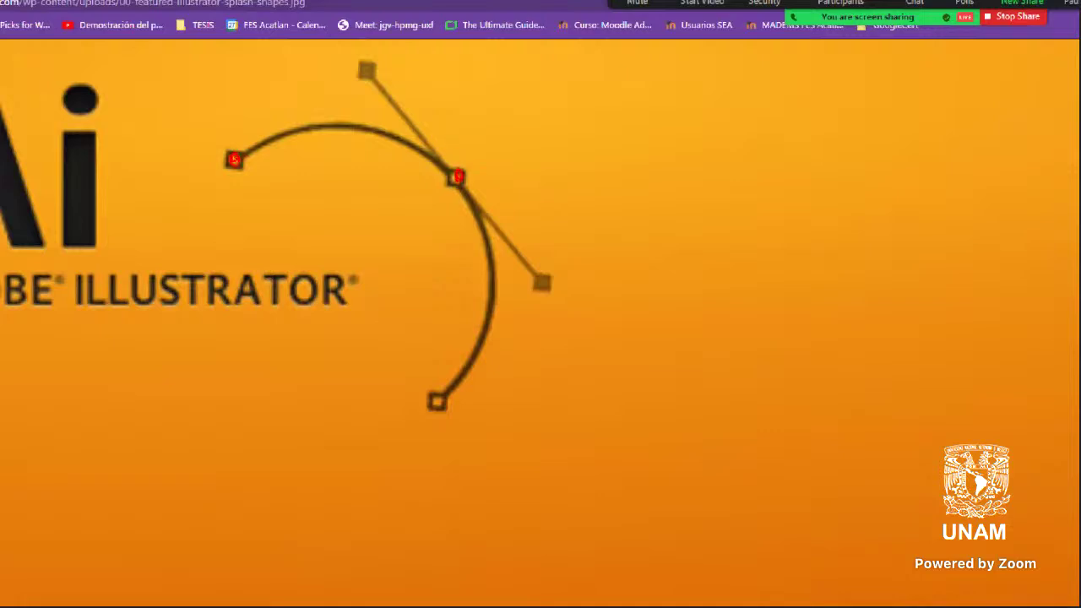
pyautogui.click(437, 402)
pyautogui.moveTo(362, 59)
pyautogui.mouseDown()
pyautogui.moveTo(543, 289)
pyautogui.moveTo(538, 272)
pyautogui.mouseUp()
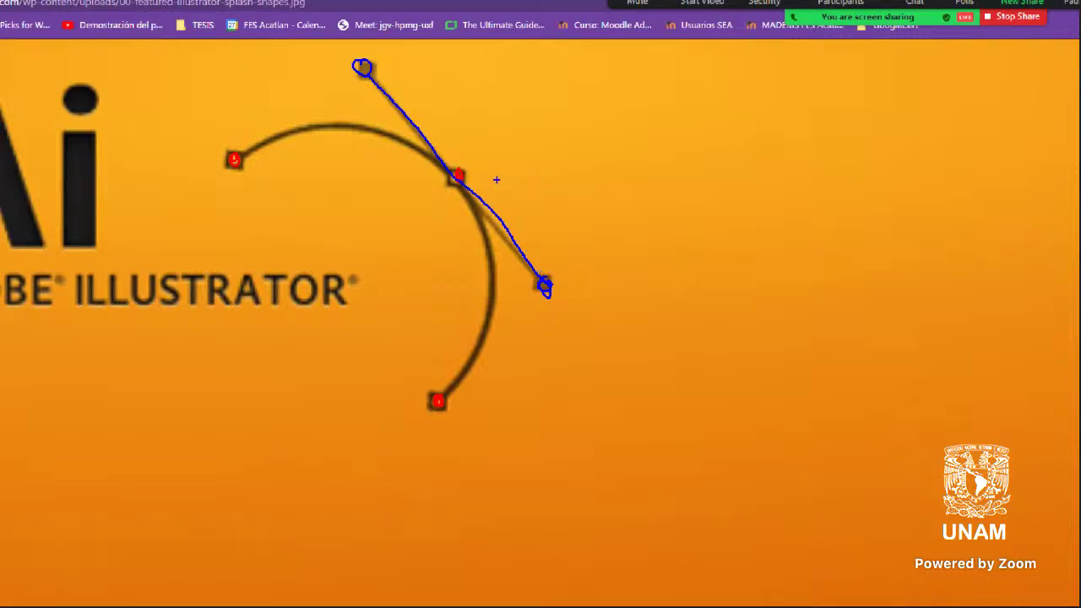
pyautogui.press('Escape')
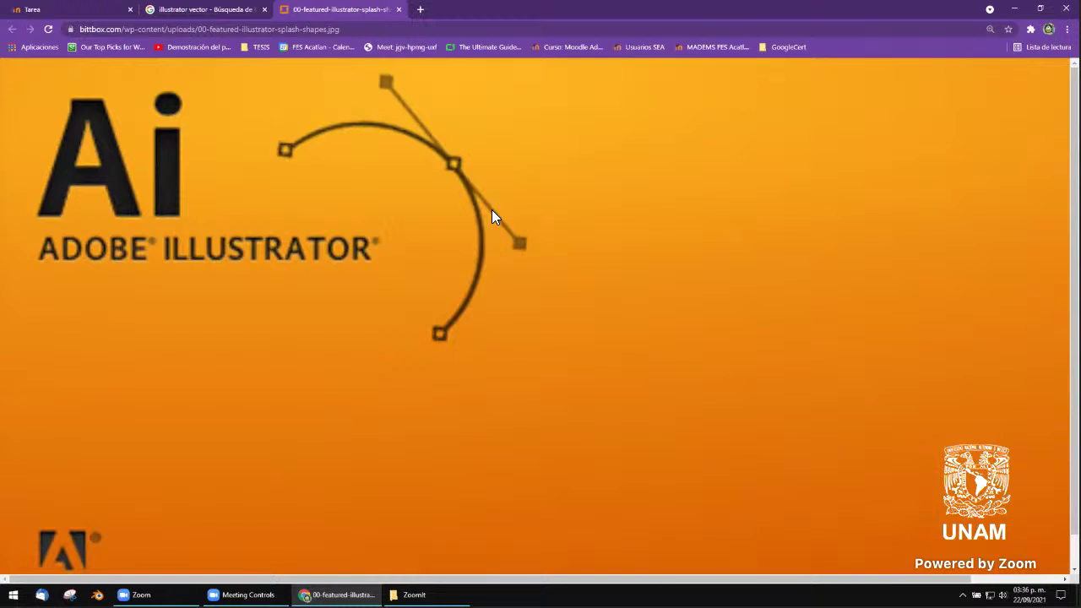
# Launch Adobe Illustrator 2021 via Start search 'illu' and browse its Home screen recent files
pyautogui.press('super')
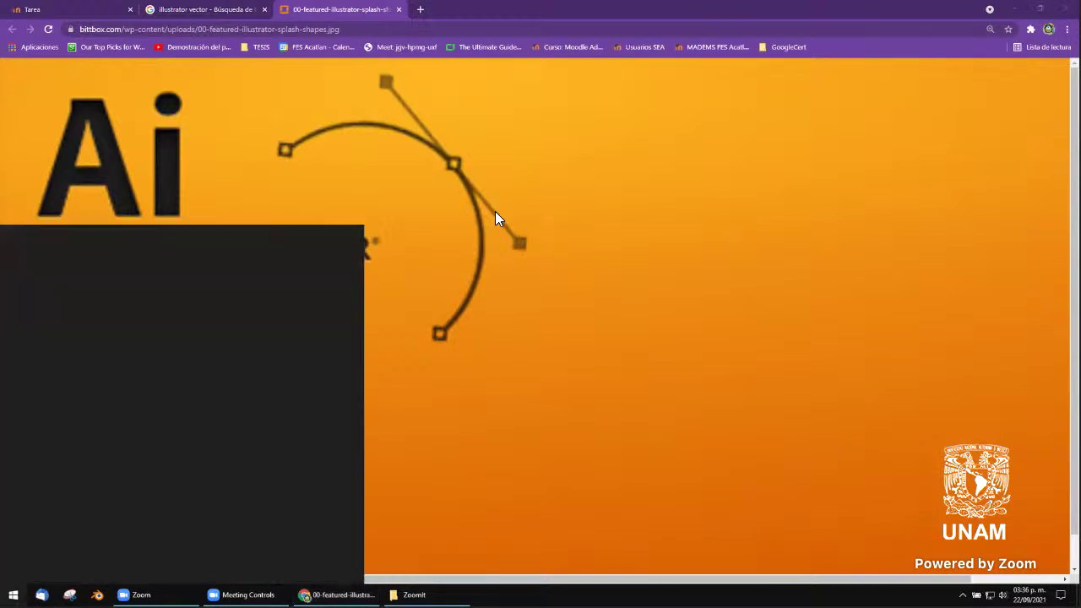
pyautogui.write('illu')
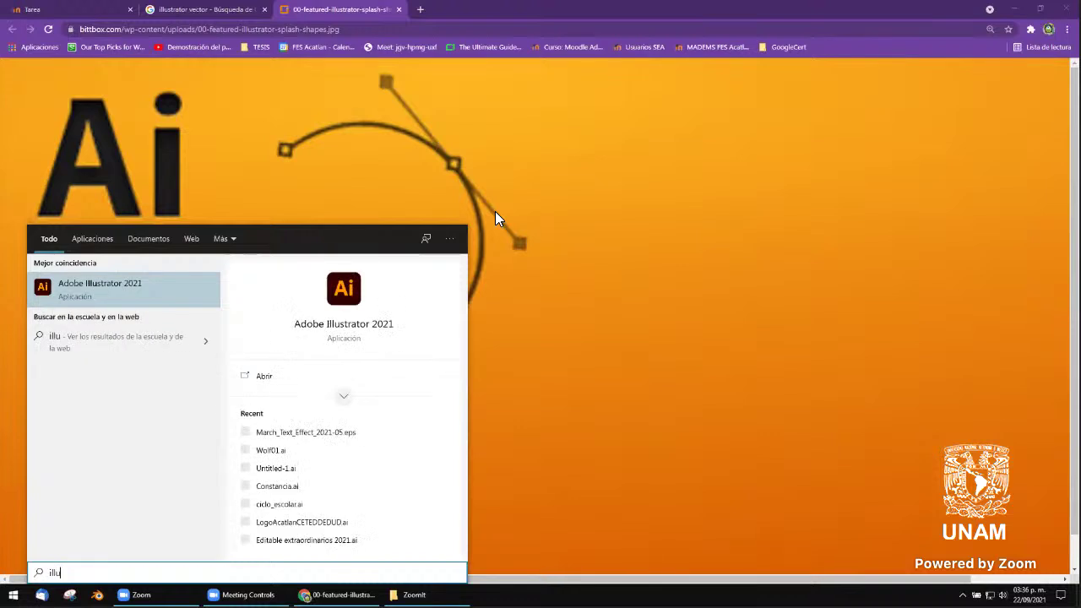
pyautogui.click(157, 277)
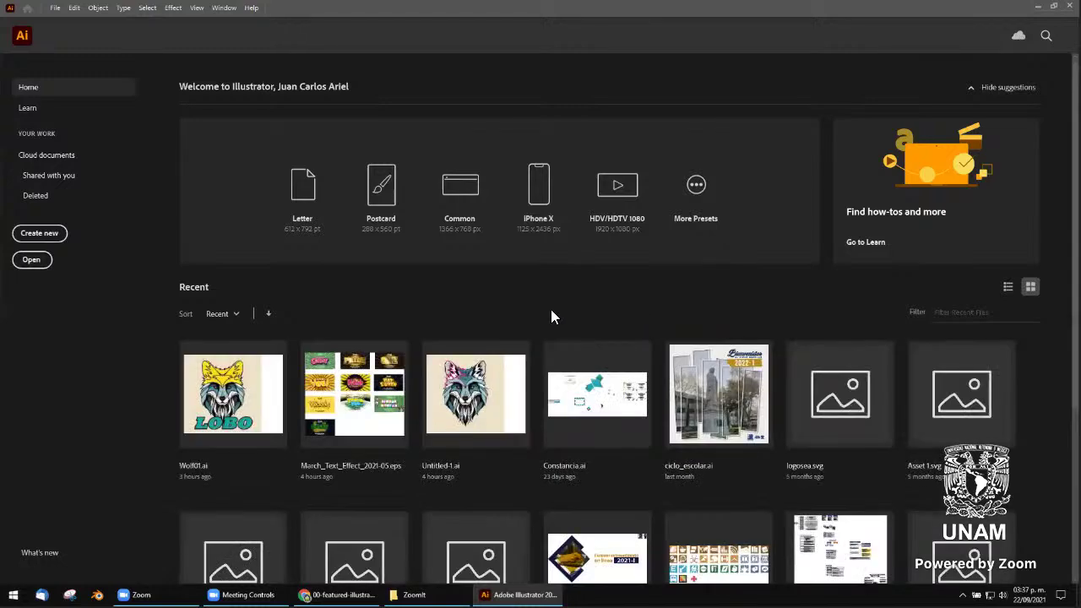
pyautogui.scroll(-2, 632, 393)
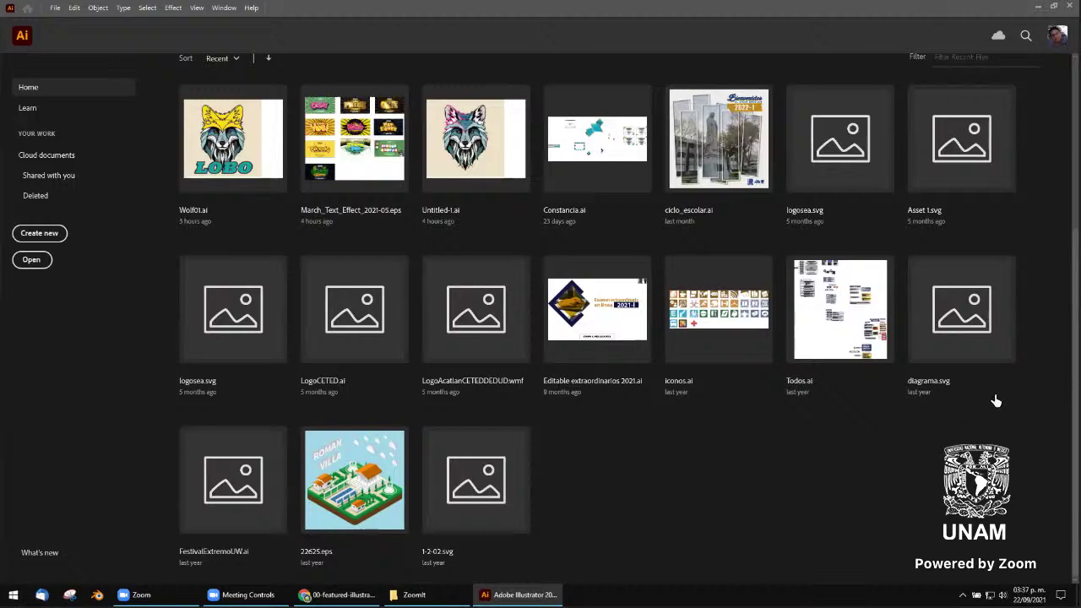
pyautogui.scroll(3, 996, 401)
pyautogui.scroll(2, 1005, 366)
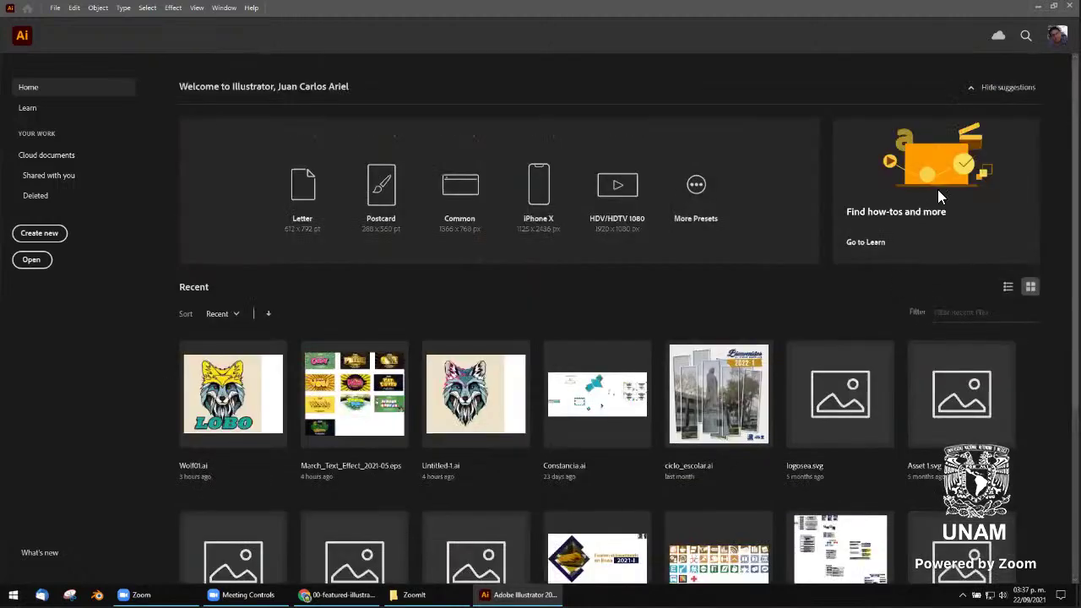
# Create a Letter document, then close the blank Untitled-1 with File > Close
pyautogui.click(297, 189)
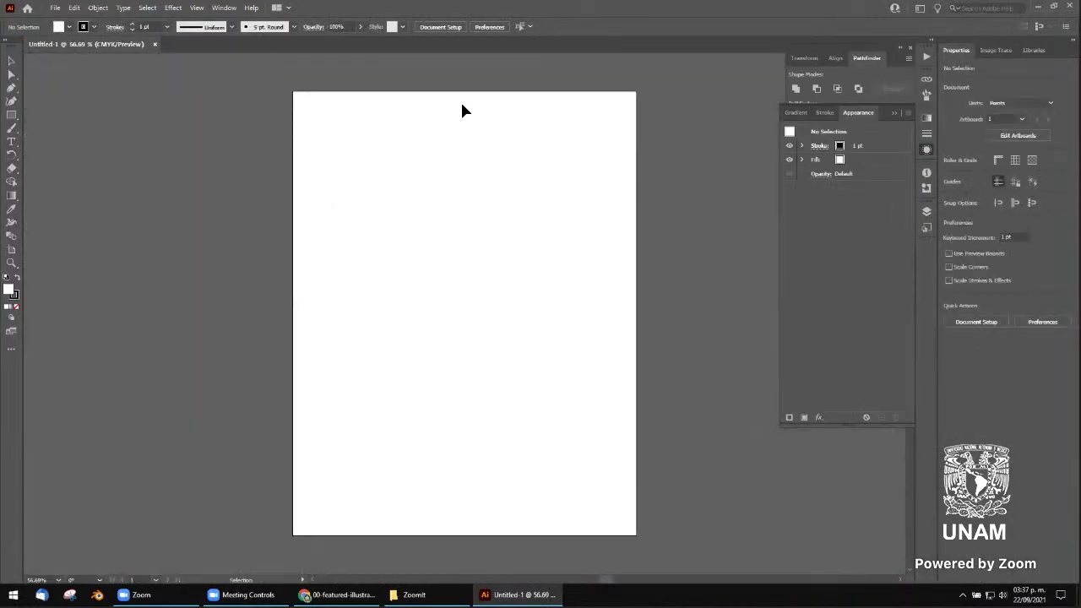
pyautogui.click(54, 7)
pyautogui.click(84, 88)
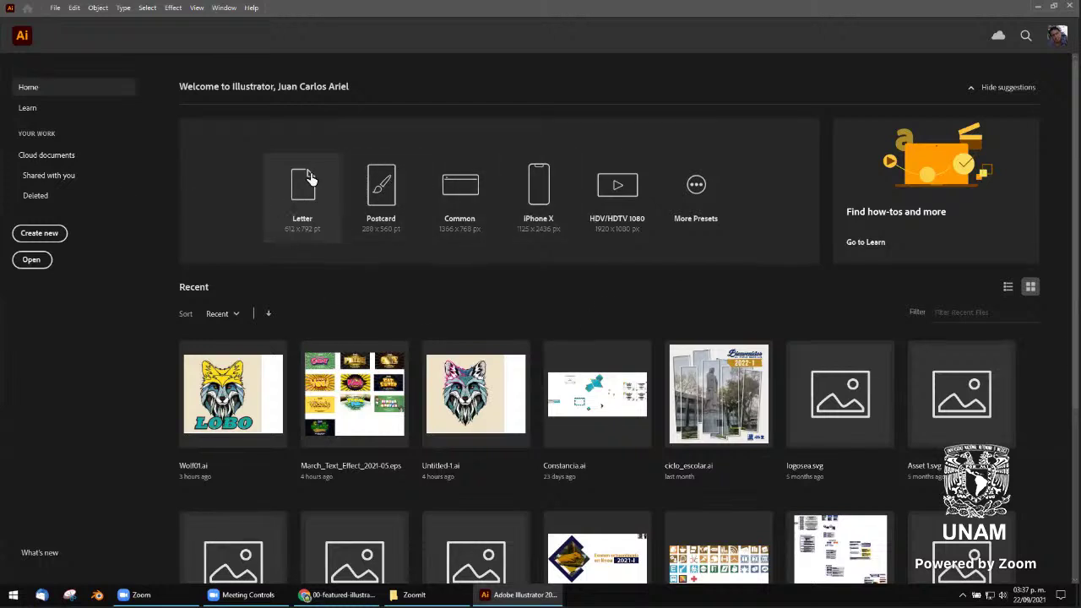
# Start a new document and switch the Letter size units to Centimeters (21.59 × 27.94 cm)
pyautogui.click(731, 197)
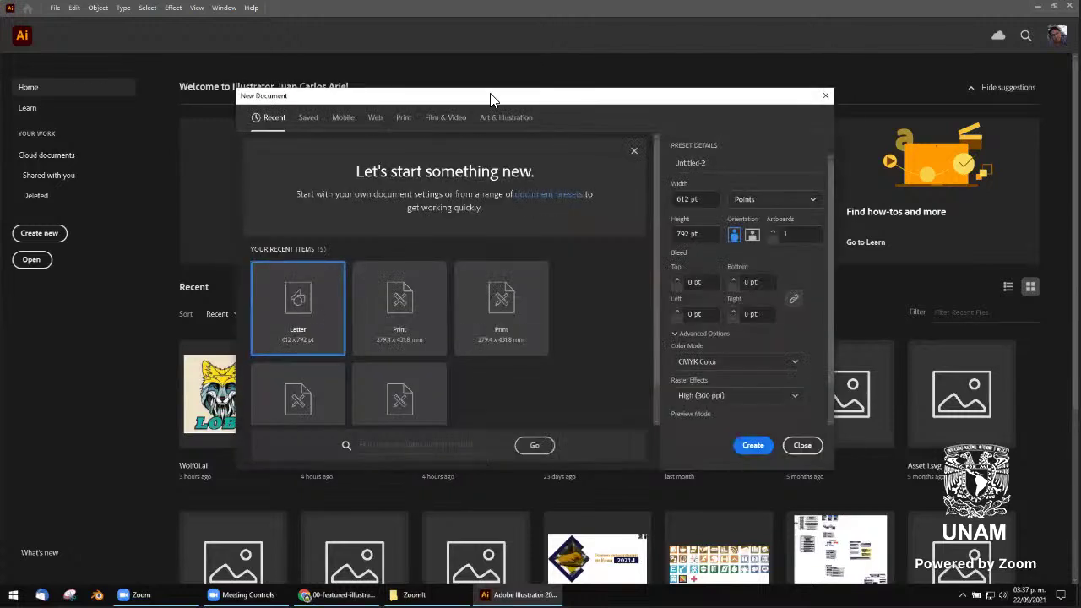
pyautogui.moveTo(492, 94); pyautogui.dragTo(409, 85)
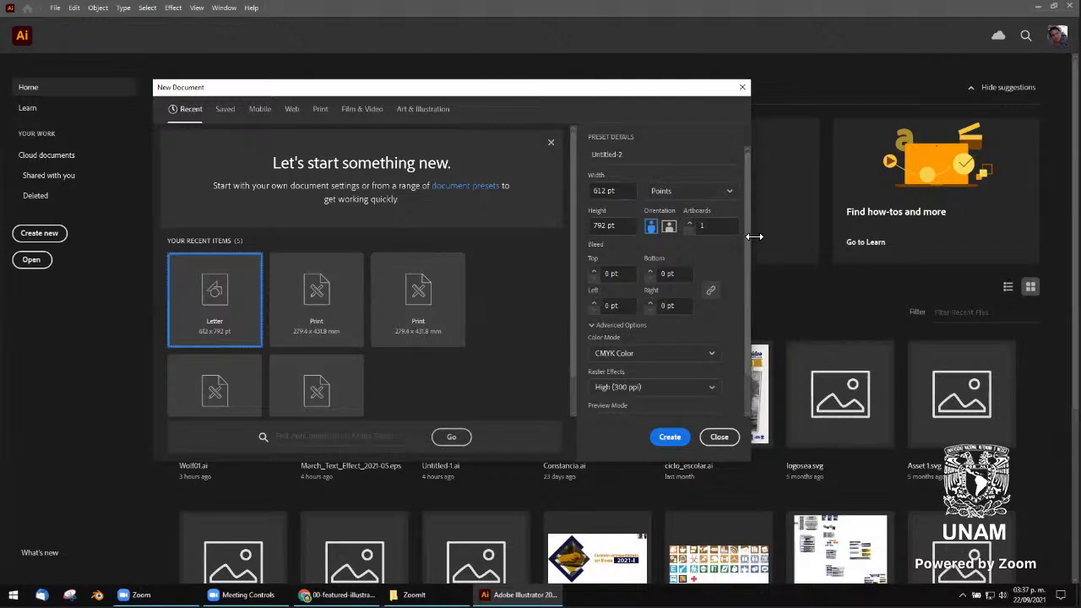
pyautogui.moveTo(754, 237); pyautogui.dragTo(803, 237)
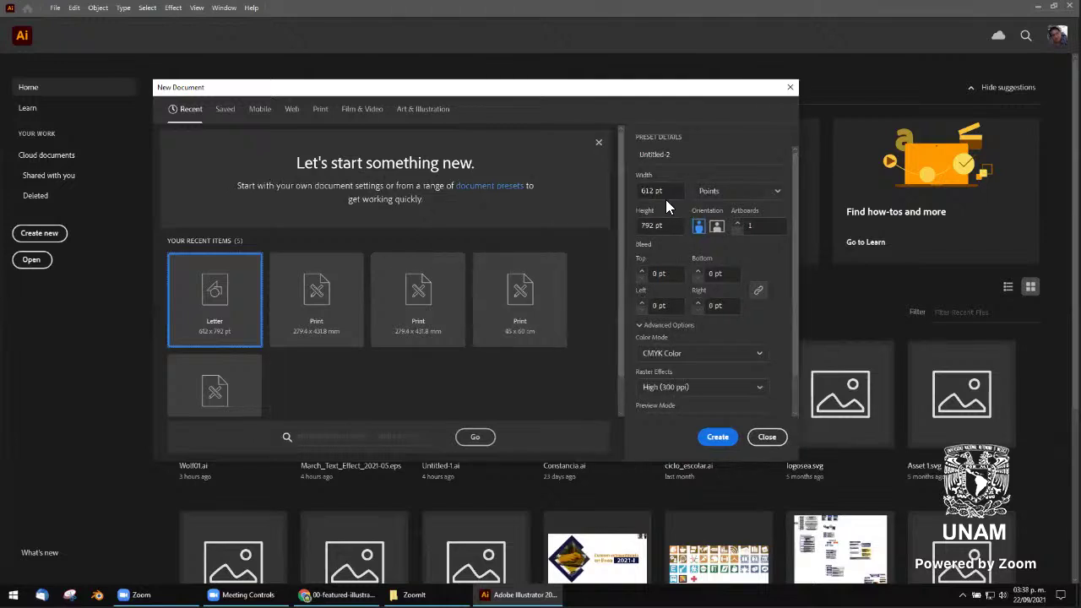
pyautogui.click(731, 195)
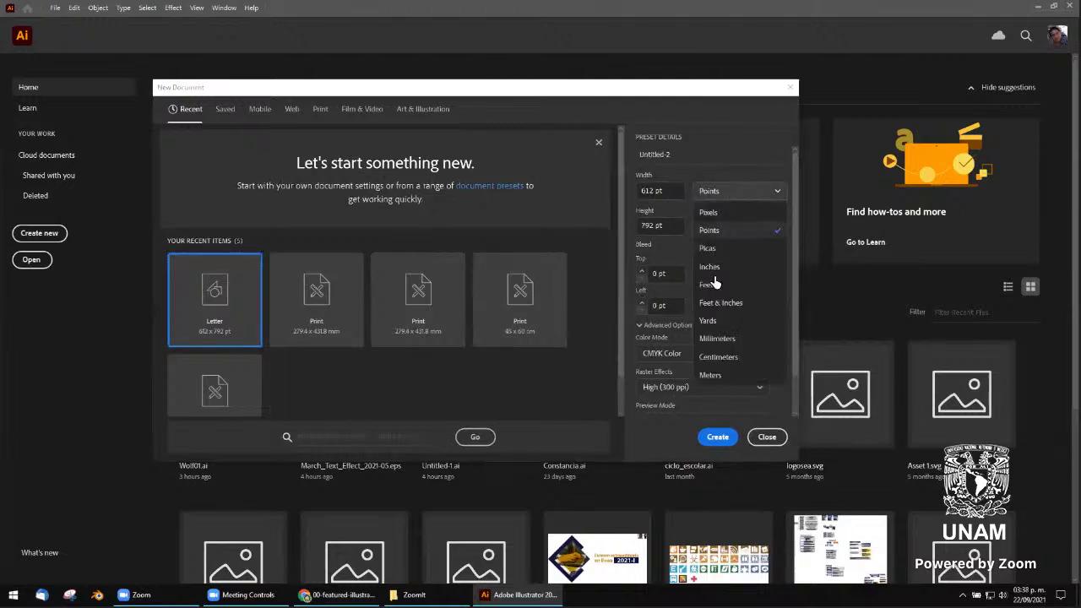
pyautogui.click(722, 356)
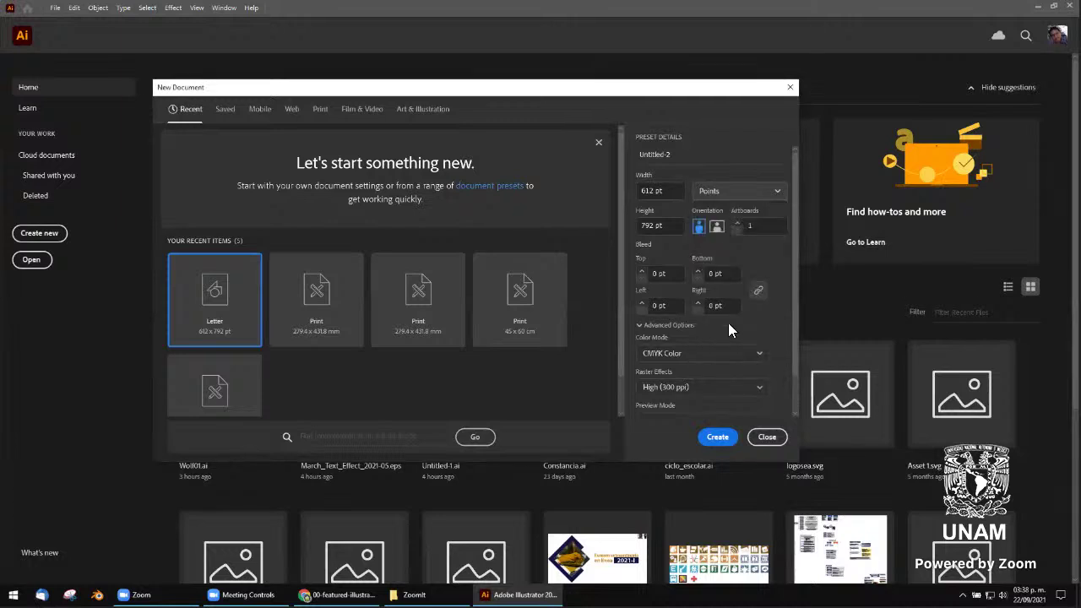
pyautogui.click(726, 196)
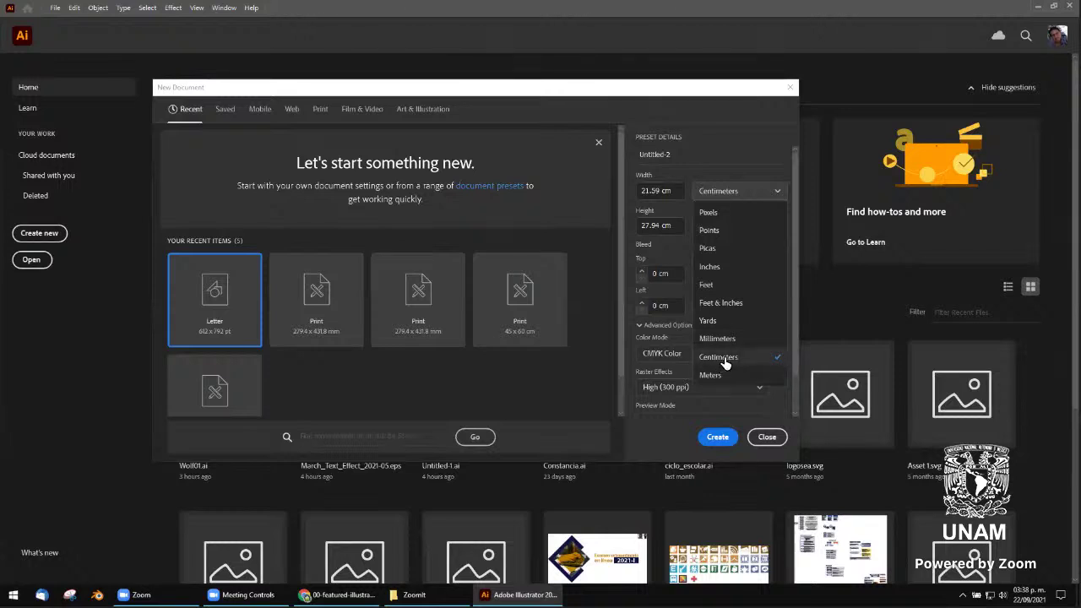
pyautogui.click(783, 157)
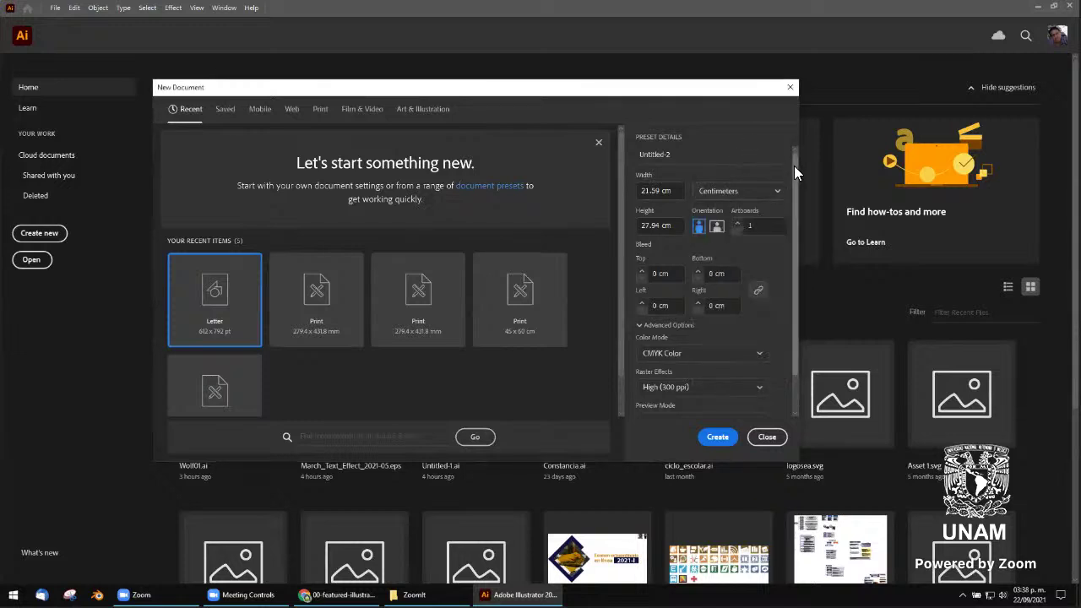
pyautogui.scroll(-2, 794, 169)
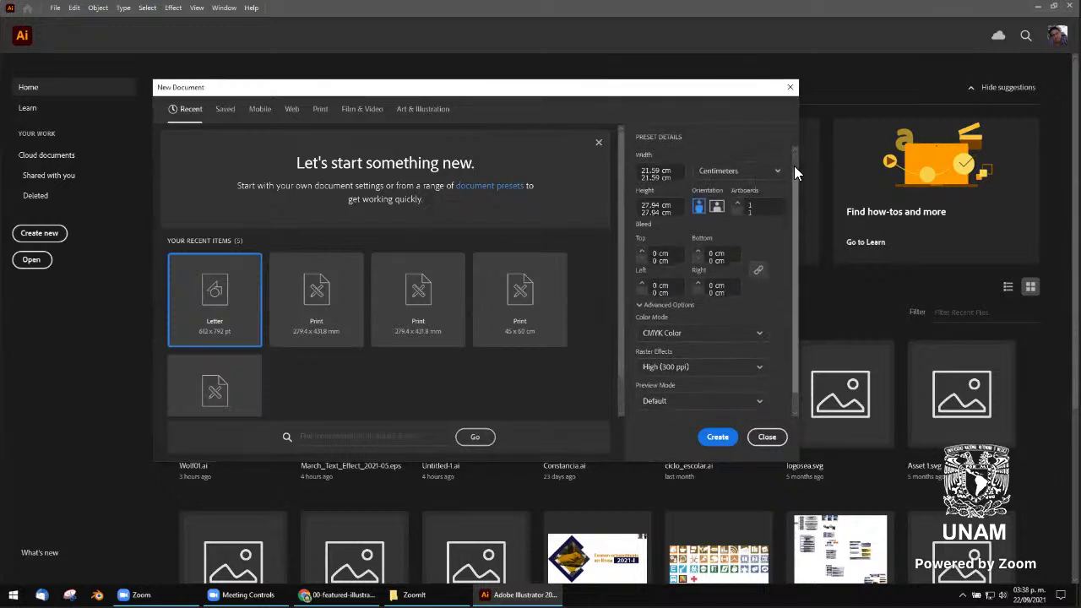
pyautogui.scroll(2, 794, 171)
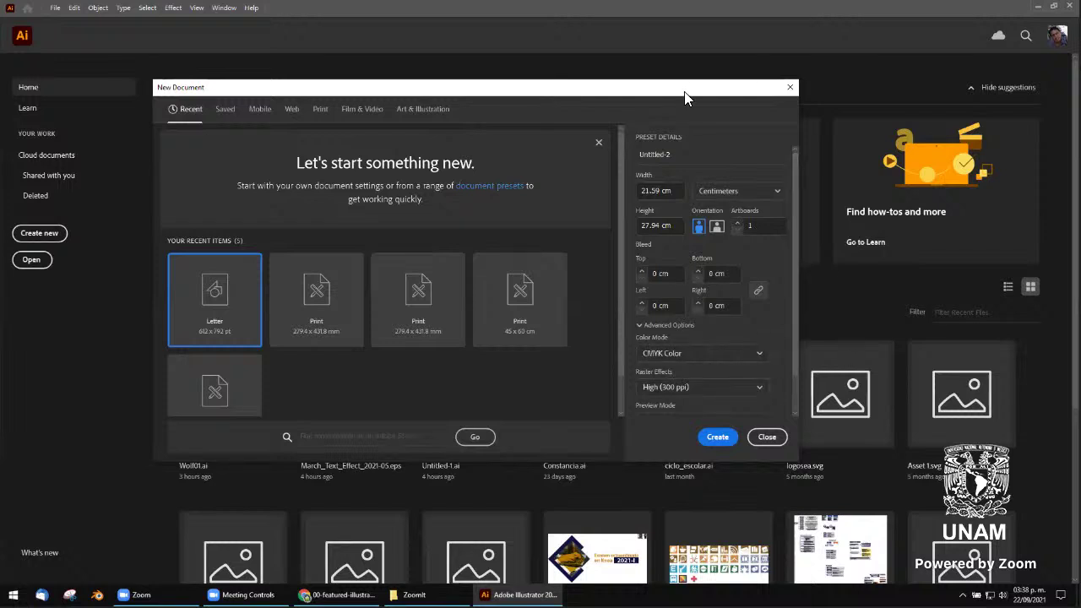
# Zoom in and circle the Color Mode and Raster Effects settings with on-screen annotations
pyautogui.moveTo(685, 90); pyautogui.dragTo(659, 84)
pyautogui.hotkey('ctrl', '1')
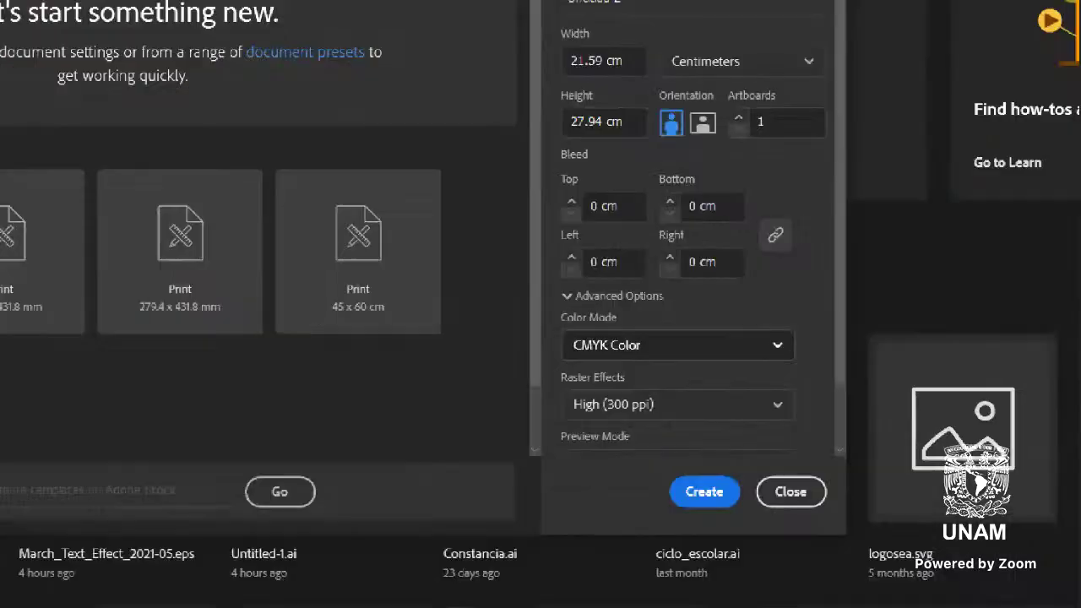
pyautogui.moveTo(711, 339); pyautogui.dragTo(590, 341)
pyautogui.moveTo(526, 335)
pyautogui.mouseDown()
pyautogui.moveTo(824, 371)
pyautogui.moveTo(690, 317)
pyautogui.mouseUp()
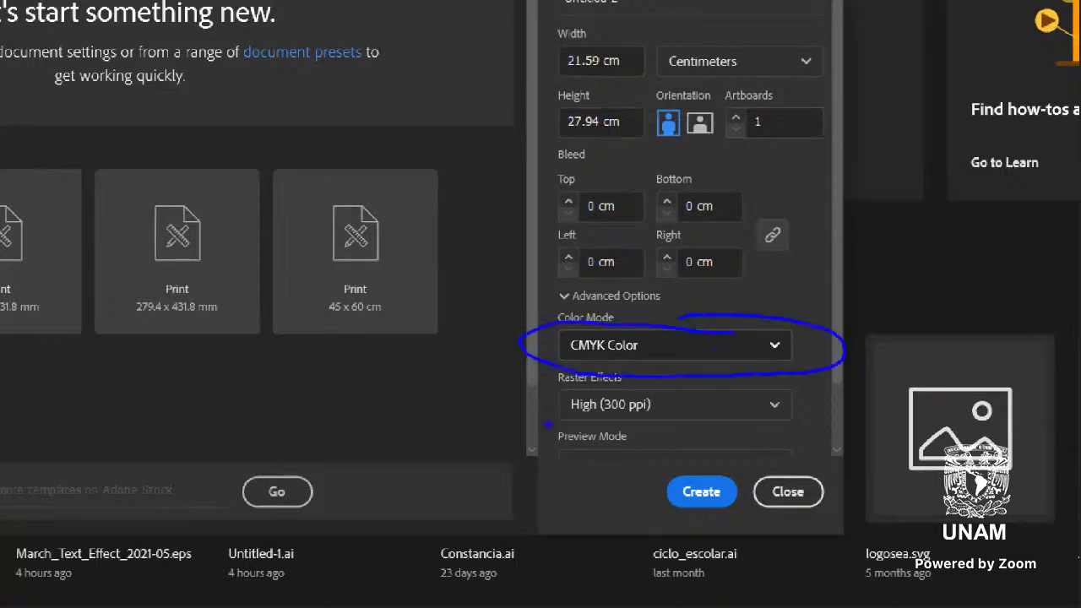
pyautogui.moveTo(657, 386)
pyautogui.mouseDown()
pyautogui.moveTo(537, 403)
pyautogui.moveTo(684, 421)
pyautogui.moveTo(631, 380)
pyautogui.mouseUp()
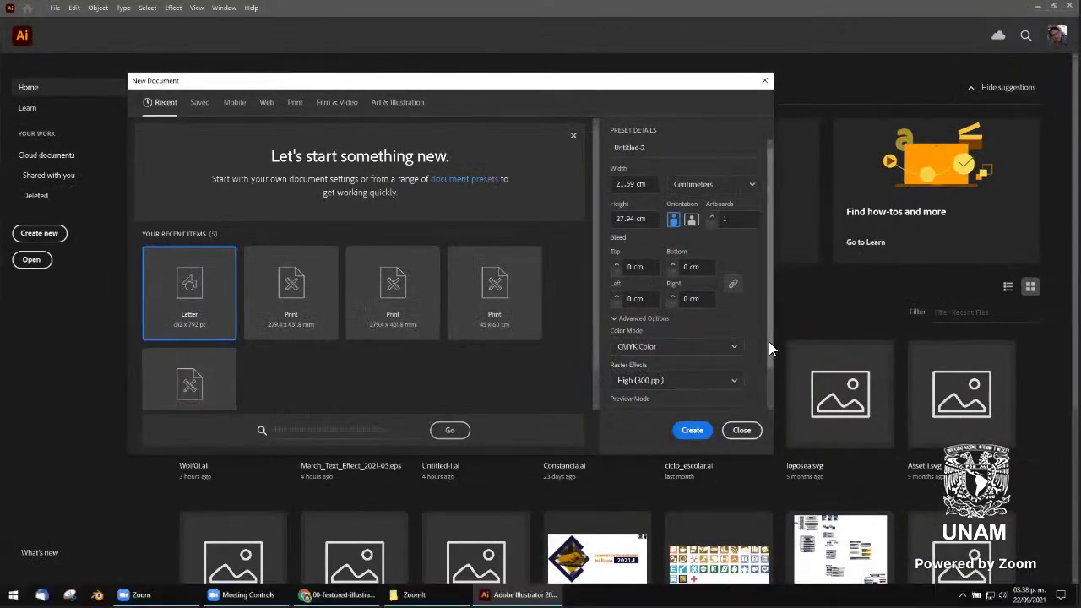
pyautogui.moveTo(768, 341); pyautogui.dragTo(765, 394)
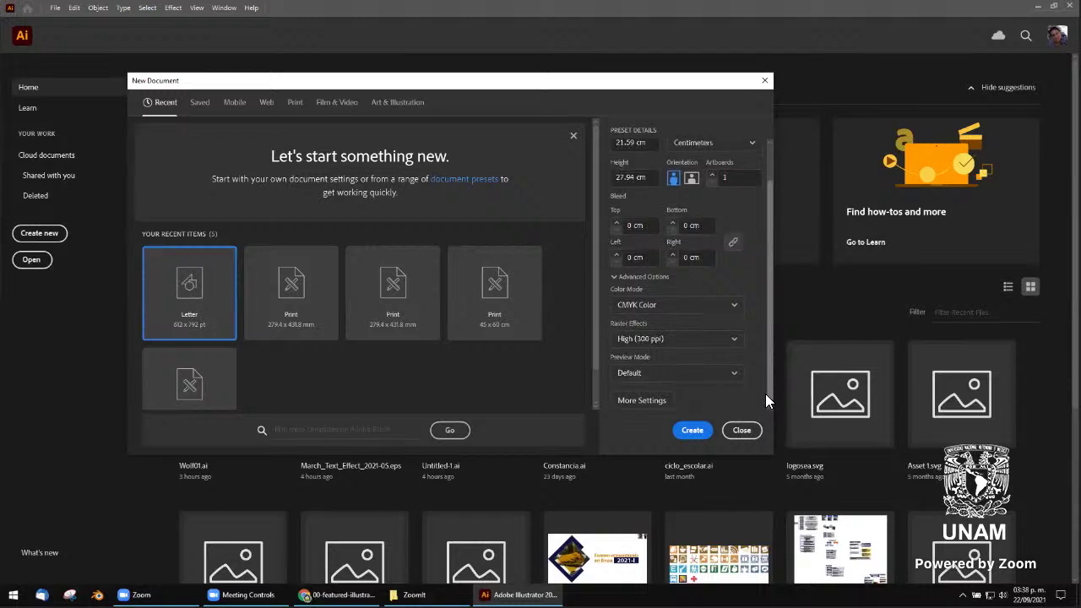
# Keep Preview Mode Default, set Raster Effects to Medium (150 ppi), keep CMYK Color
pyautogui.click(666, 377)
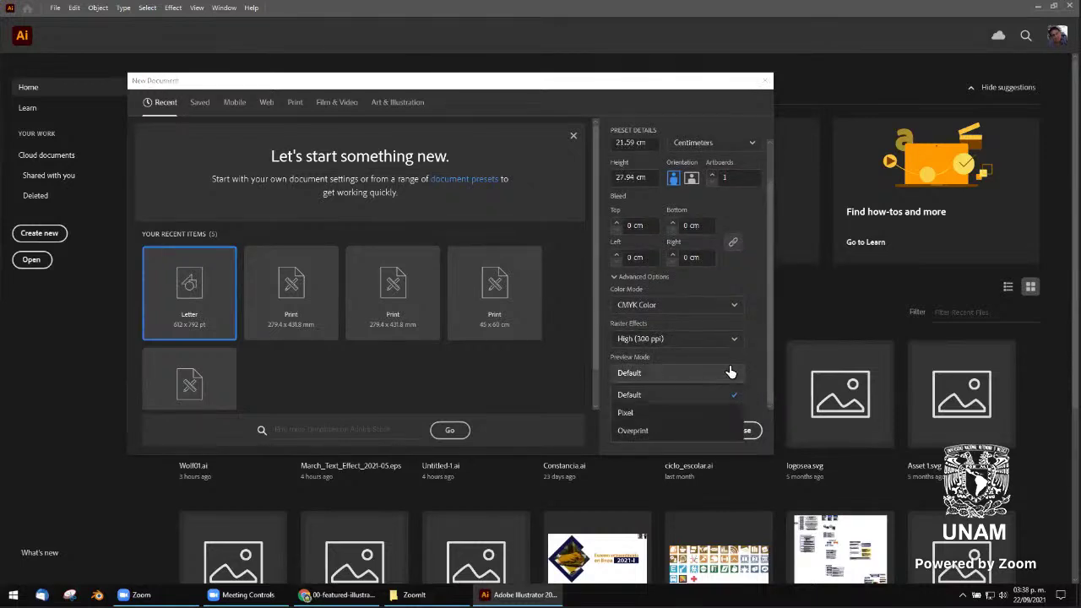
pyautogui.click(745, 355)
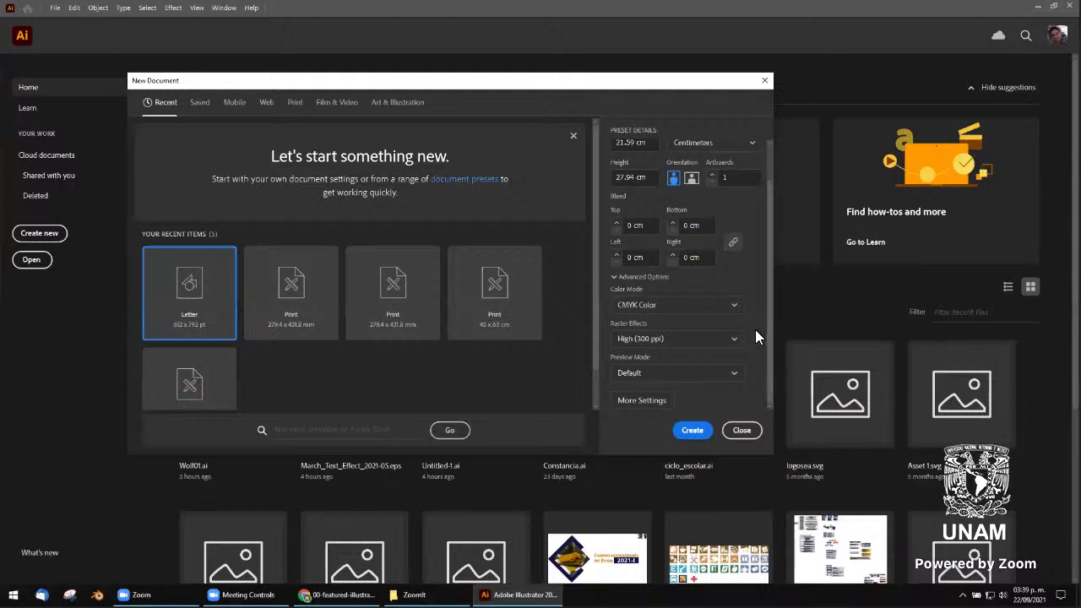
pyautogui.click(707, 346)
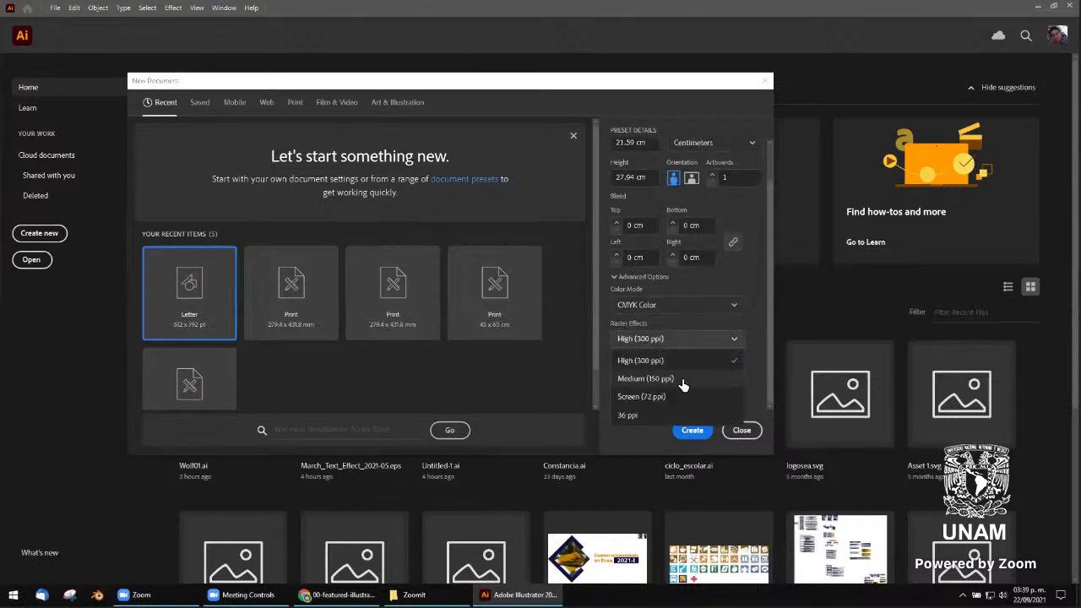
pyautogui.click(682, 380)
pyautogui.click(666, 306)
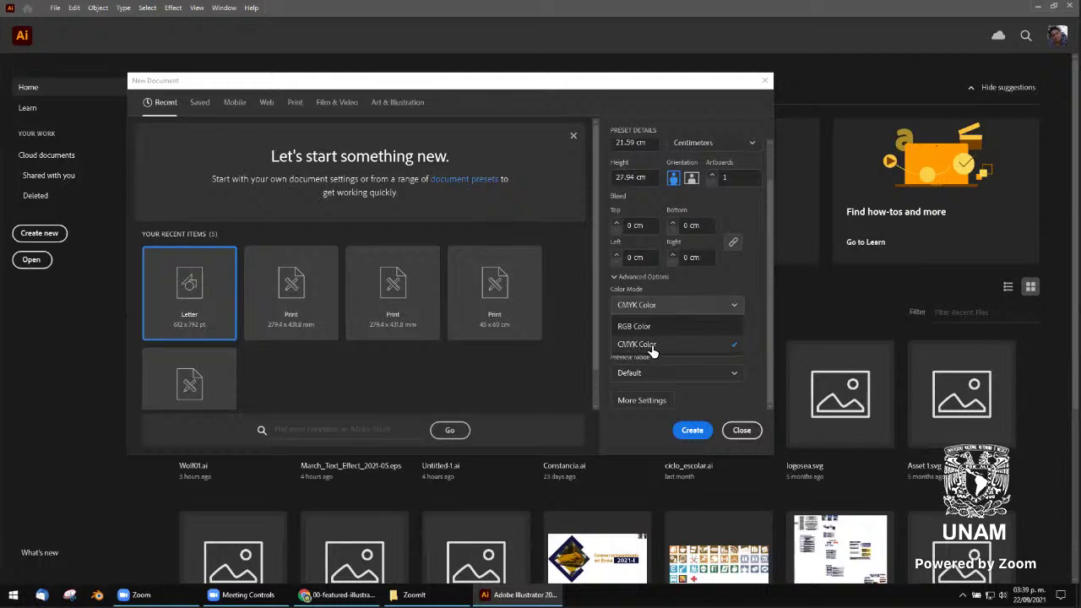
pyautogui.click(661, 345)
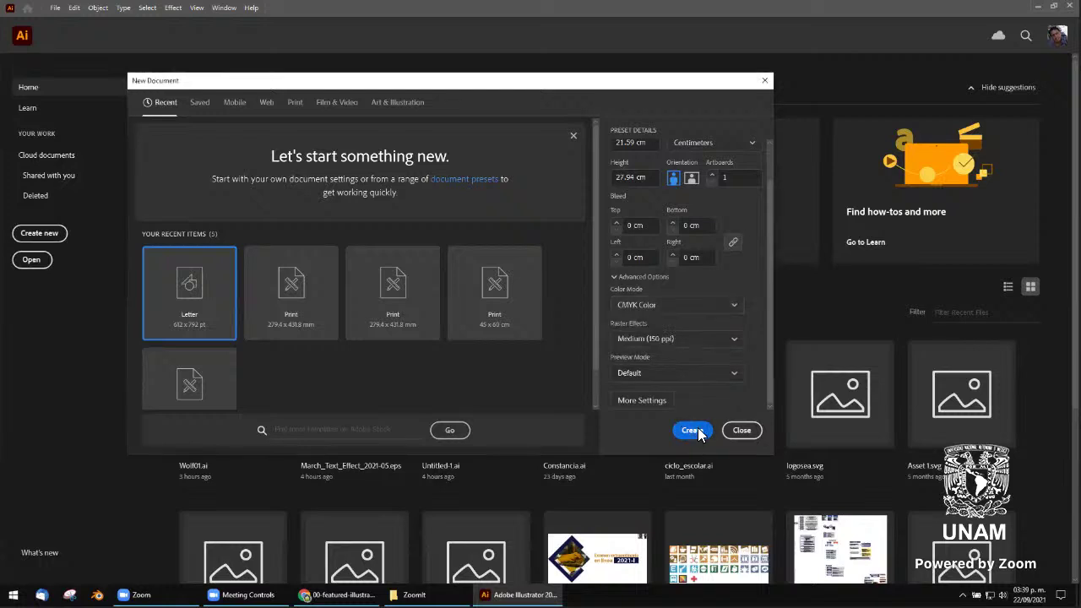
pyautogui.moveTo(768, 210); pyautogui.dragTo(768, 166)
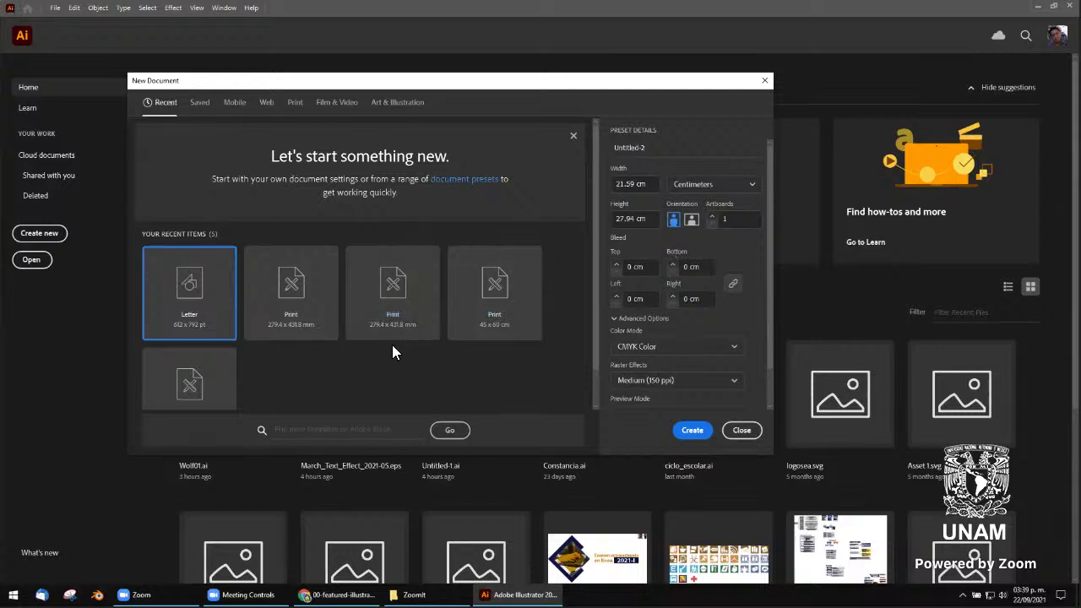
pyautogui.scroll(-1, 469, 355)
pyautogui.scroll(1, 397, 329)
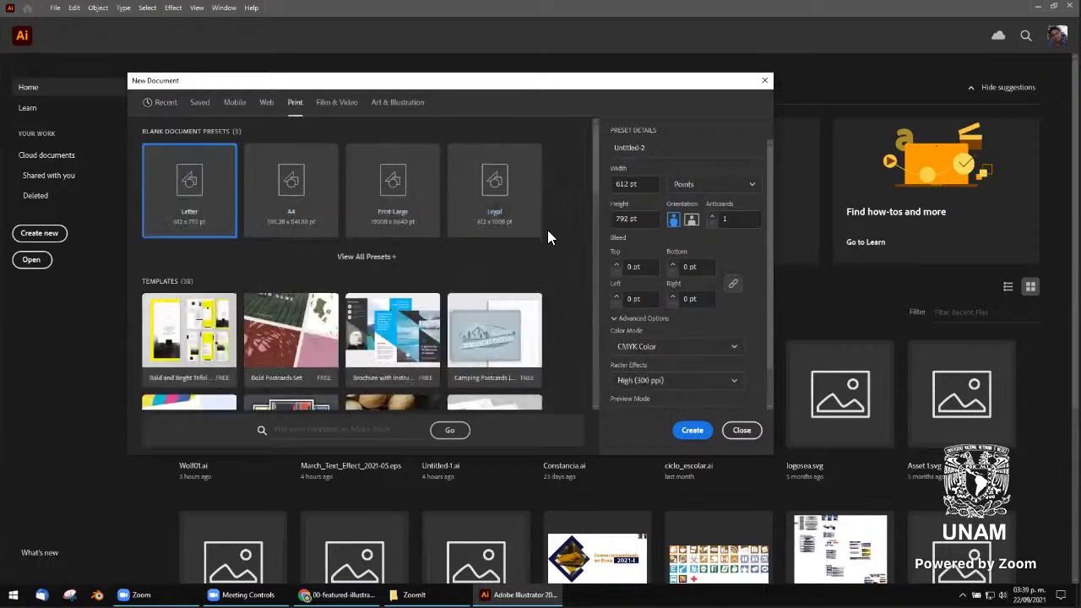
# Choose the Tabloid print preset and measure it in Centimeters (27.94 × 43.18 cm)
pyautogui.scroll(-5, 547, 234)
pyautogui.scroll(-2, 547, 234)
pyautogui.scroll(-2, 548, 231)
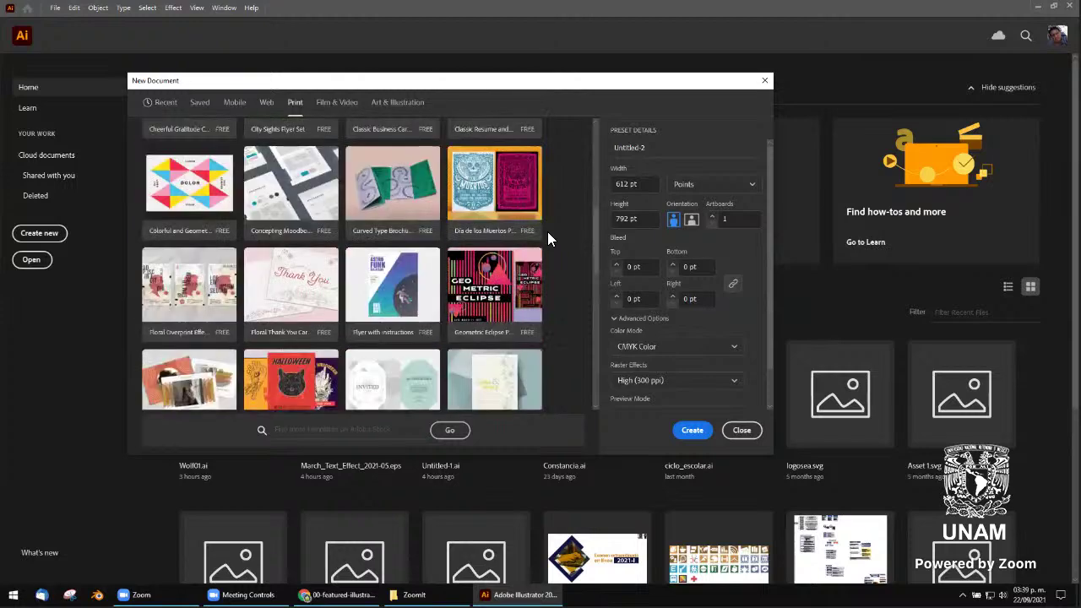
pyautogui.scroll(-2, 547, 233)
pyautogui.scroll(-2, 547, 235)
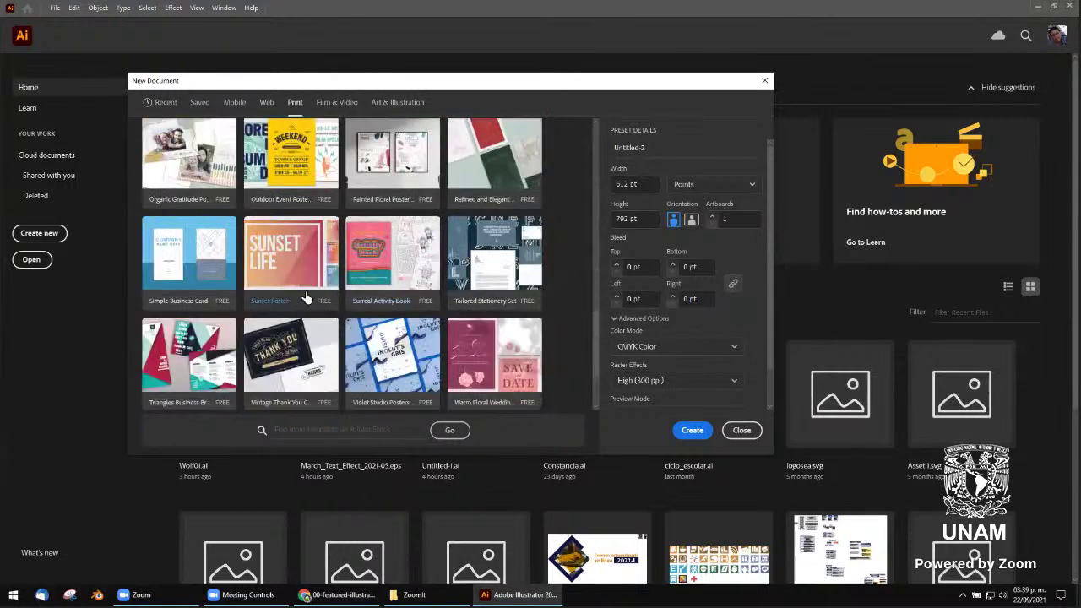
pyautogui.scroll(-2, 381, 324)
pyautogui.scroll(1, 381, 322)
pyautogui.scroll(-1, 385, 323)
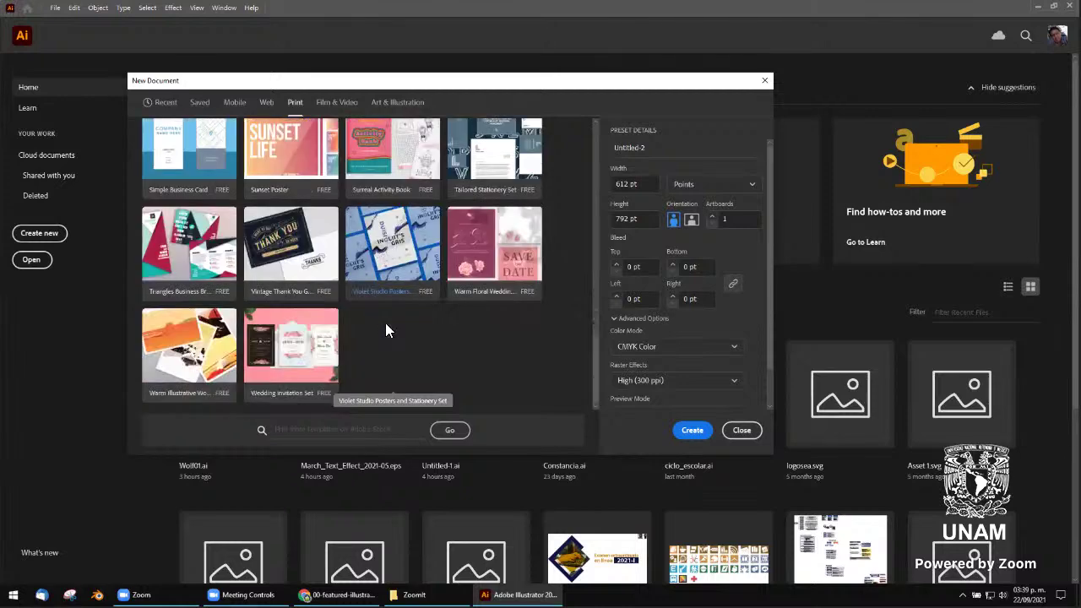
pyautogui.scroll(5, 389, 320)
pyautogui.scroll(5, 391, 319)
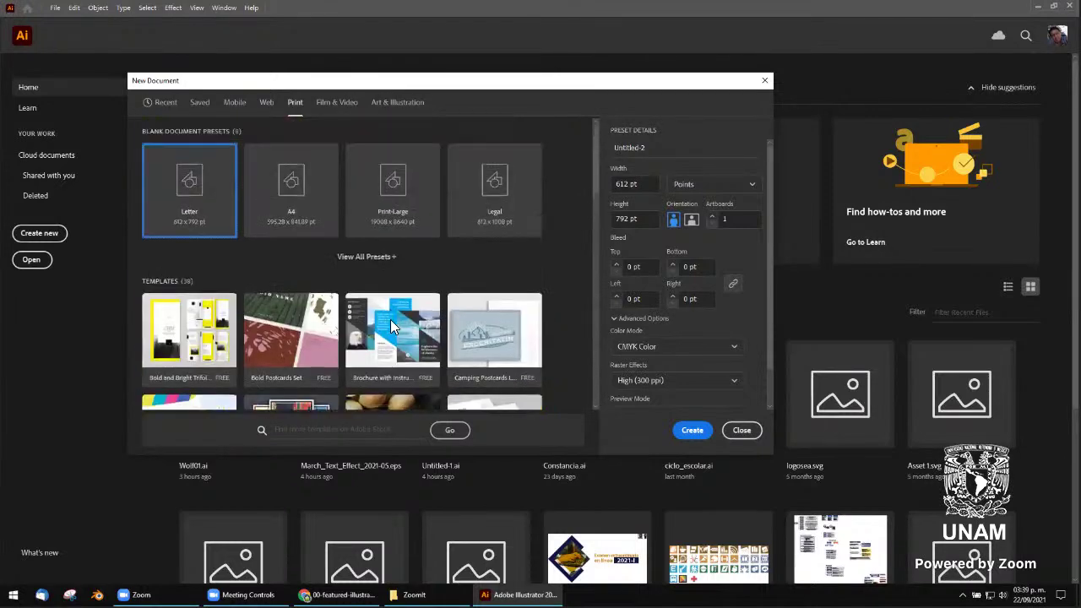
pyautogui.click(389, 257)
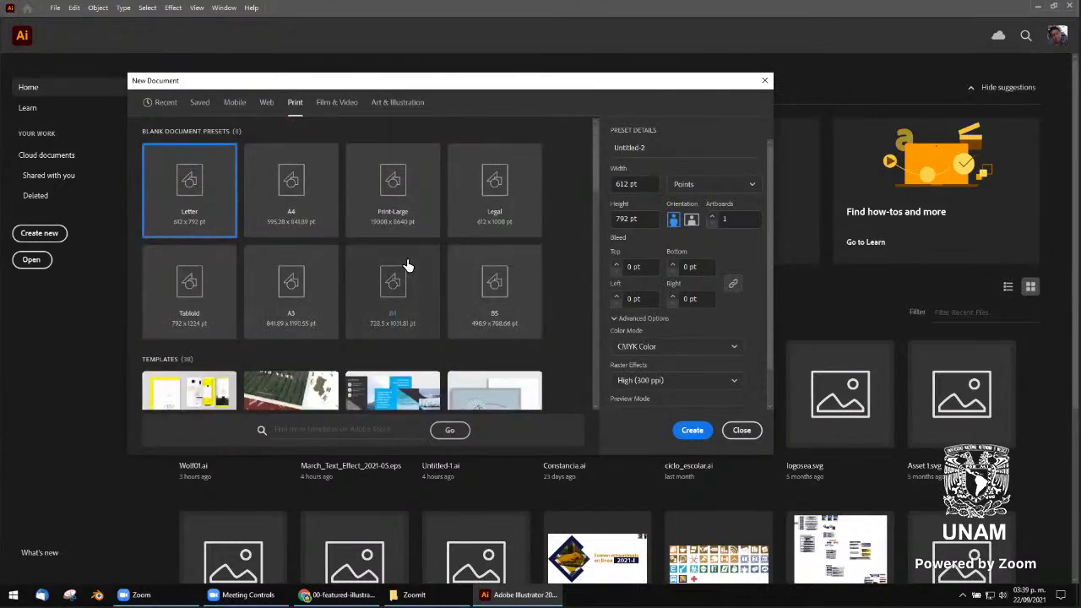
pyautogui.click(208, 296)
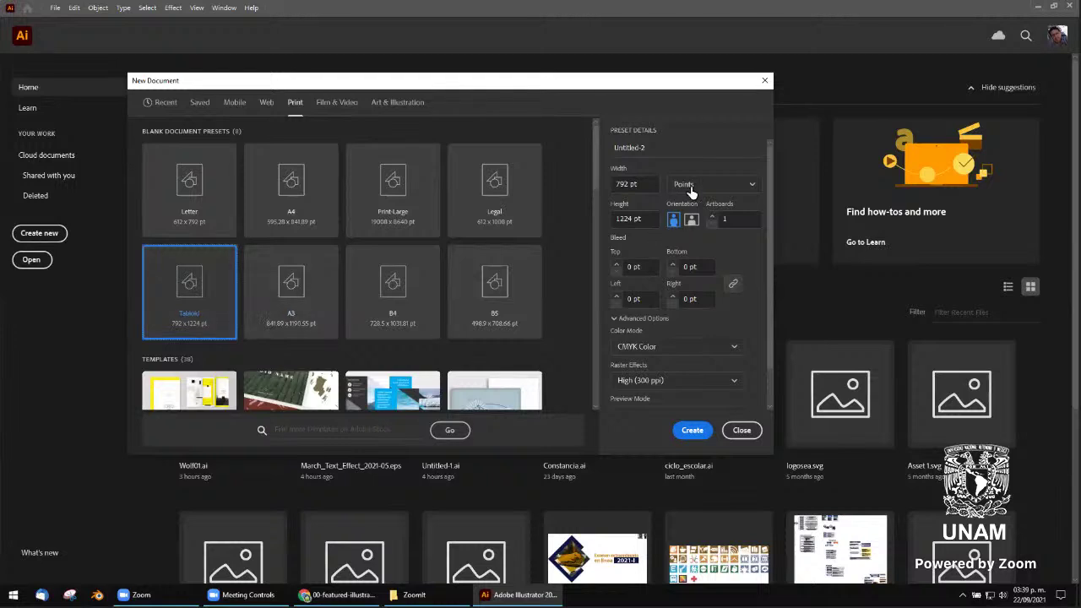
pyautogui.click(712, 184)
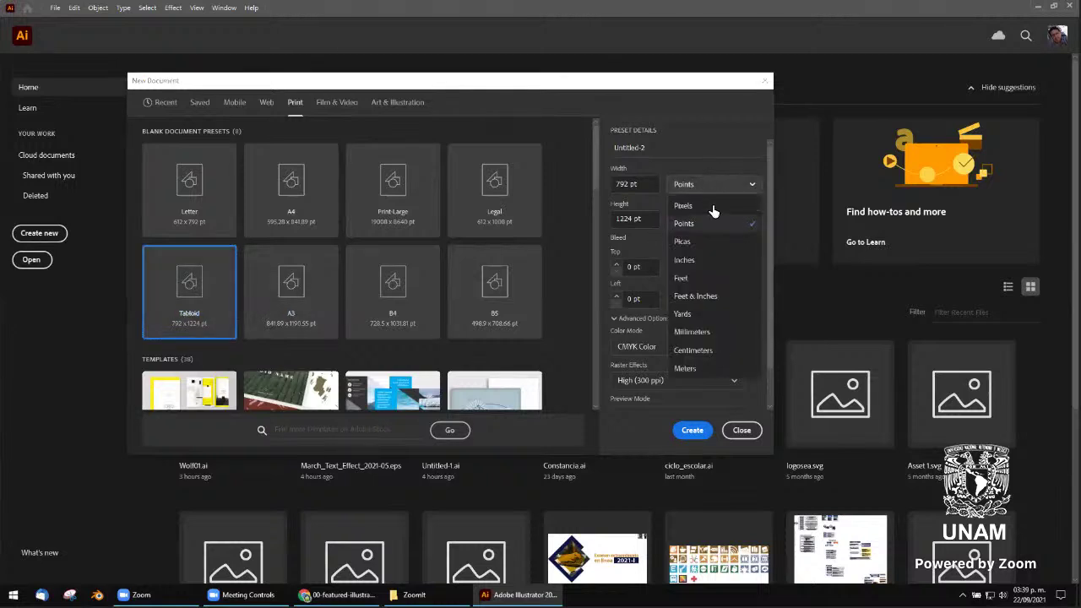
pyautogui.click(700, 351)
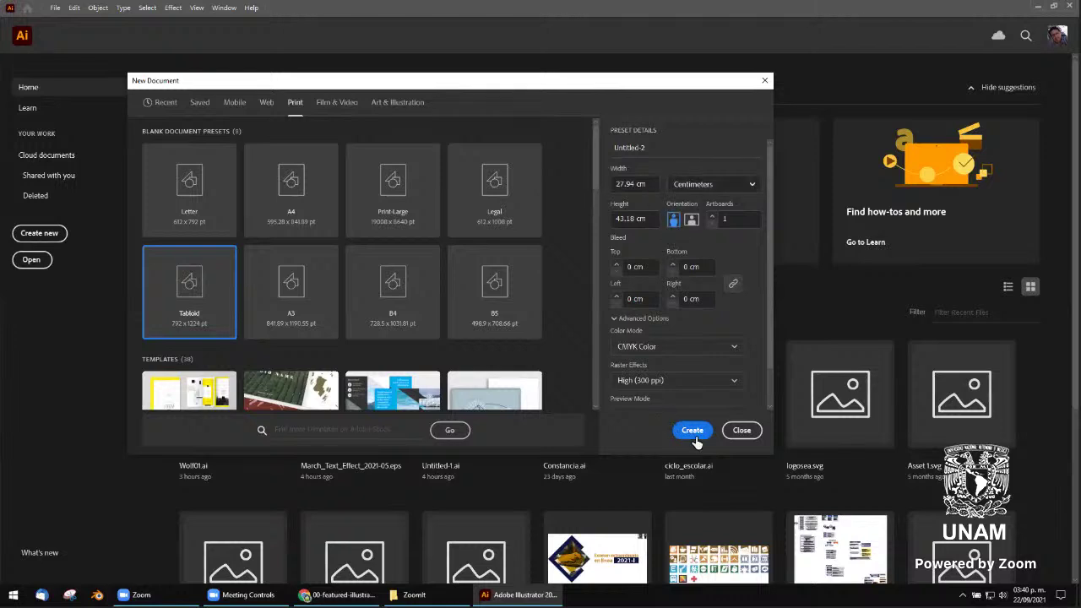
# Set the Tabloid document's Raster Effects to Medium (150 ppi)
pyautogui.click(711, 388)
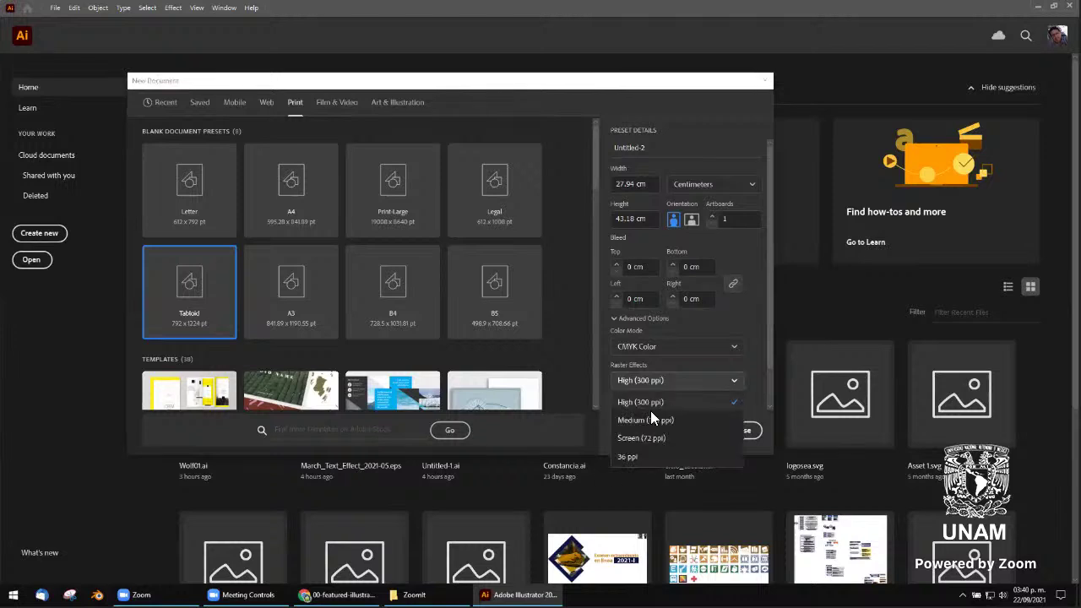
pyautogui.click(657, 419)
pyautogui.scroll(-2, 767, 326)
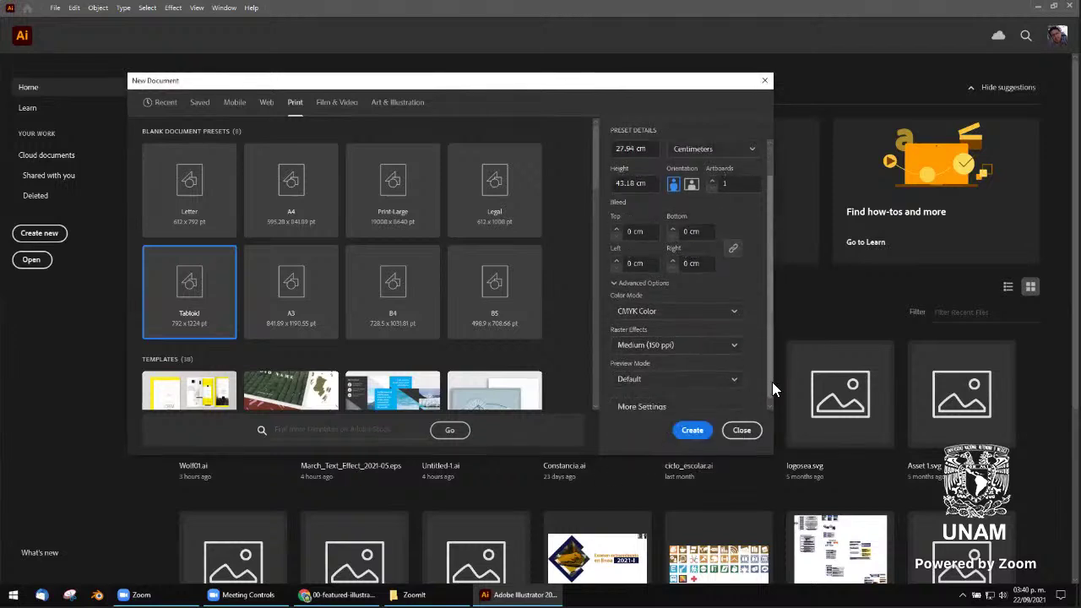
# Launch the mouse highlighting utility from the Windows Start menu
pyautogui.click(669, 306)
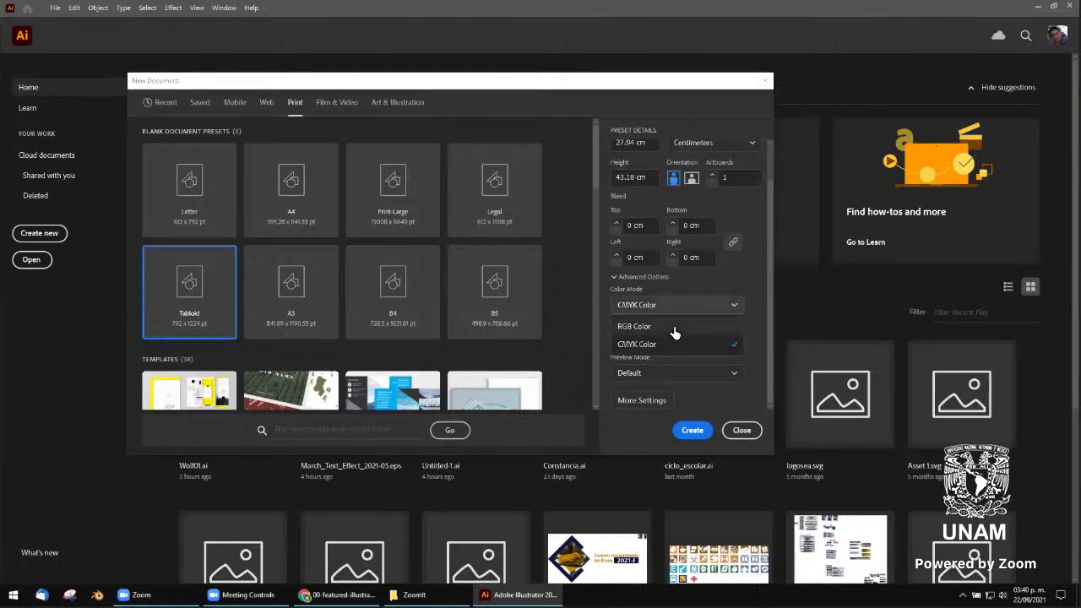
pyautogui.press('Escape')
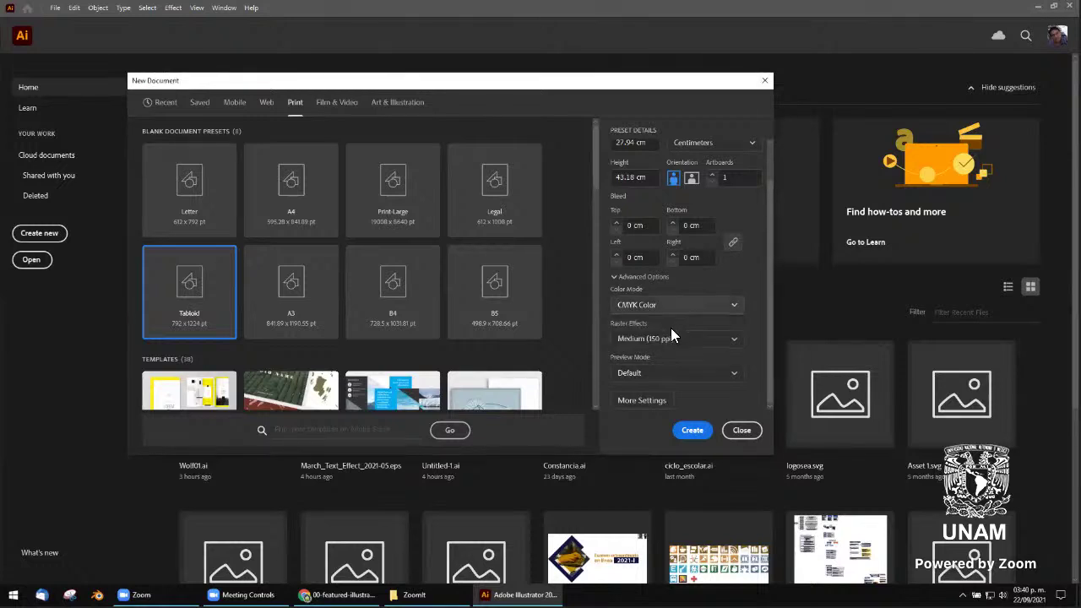
pyautogui.press('super')
pyautogui.click(196, 346)
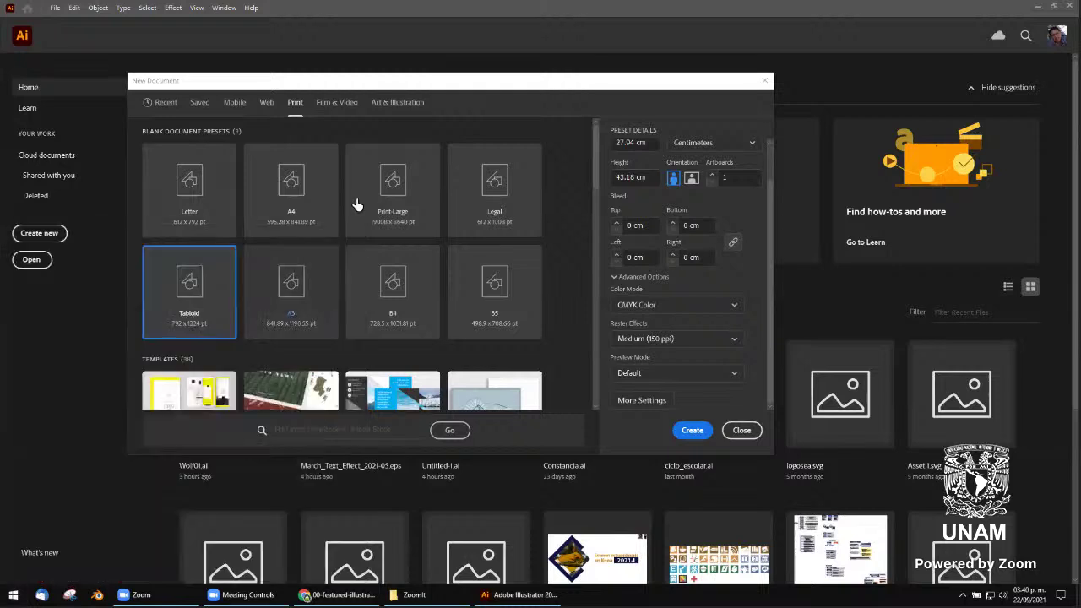
pyautogui.click(263, 93)
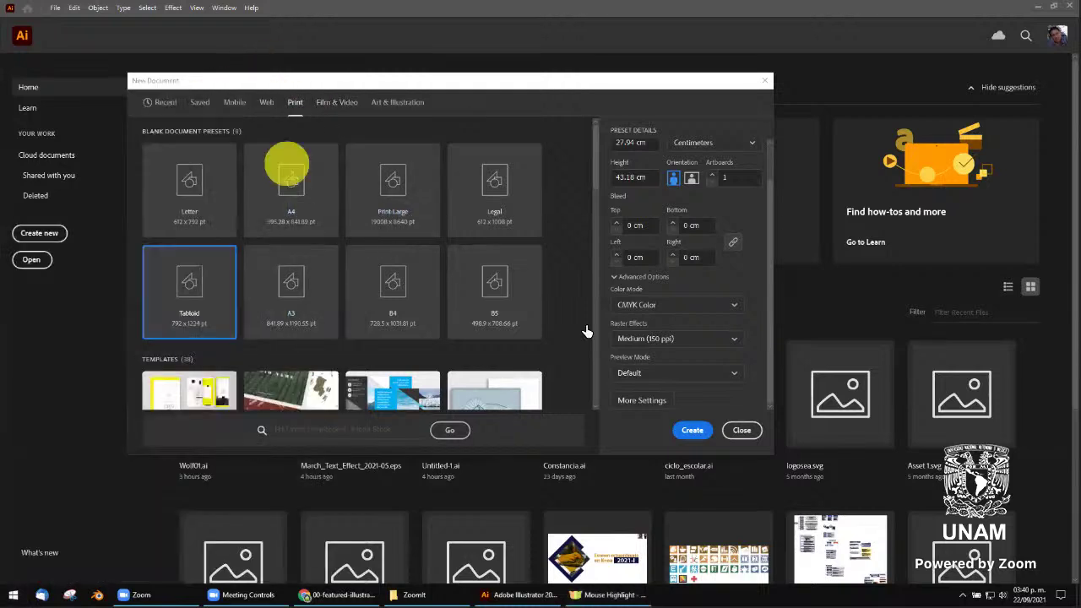
# Try RGB Color as the colour mode, then set it back to CMYK Color
pyautogui.click(689, 314)
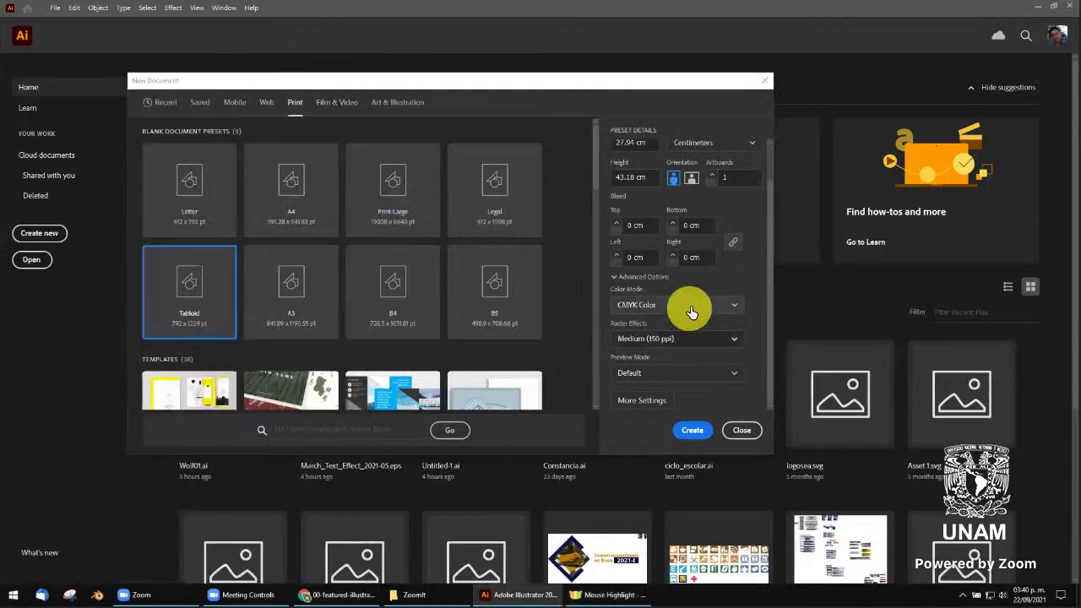
pyautogui.click(708, 311)
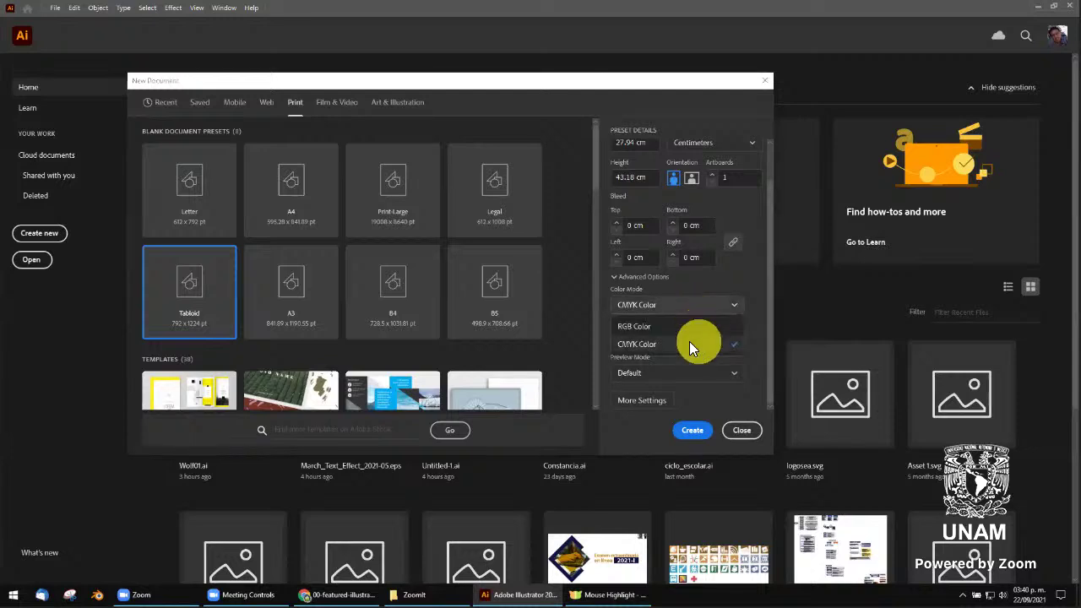
pyautogui.click(637, 344)
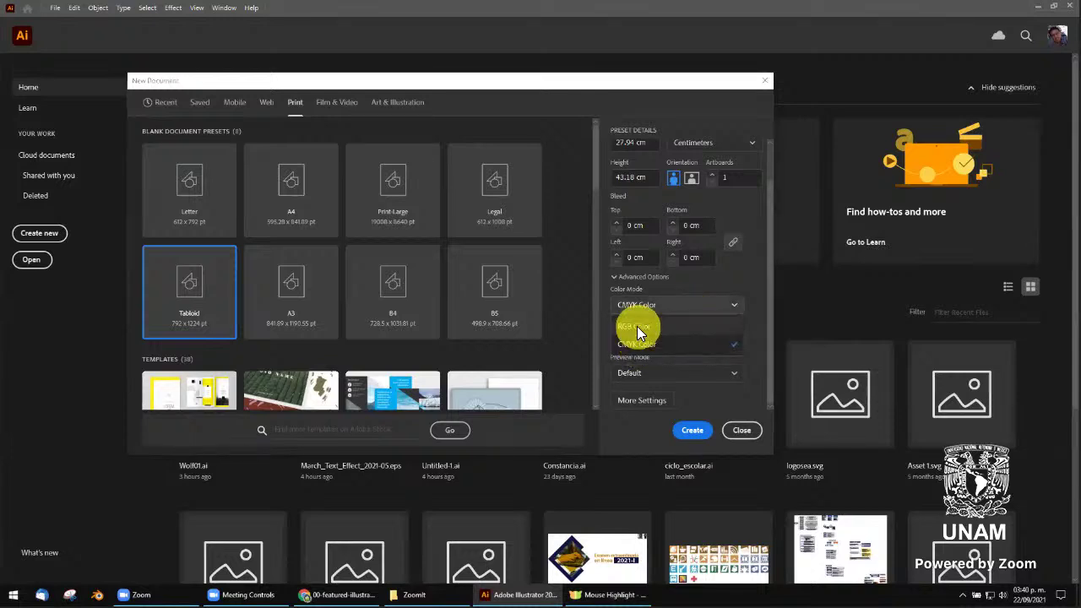
pyautogui.press('Up')
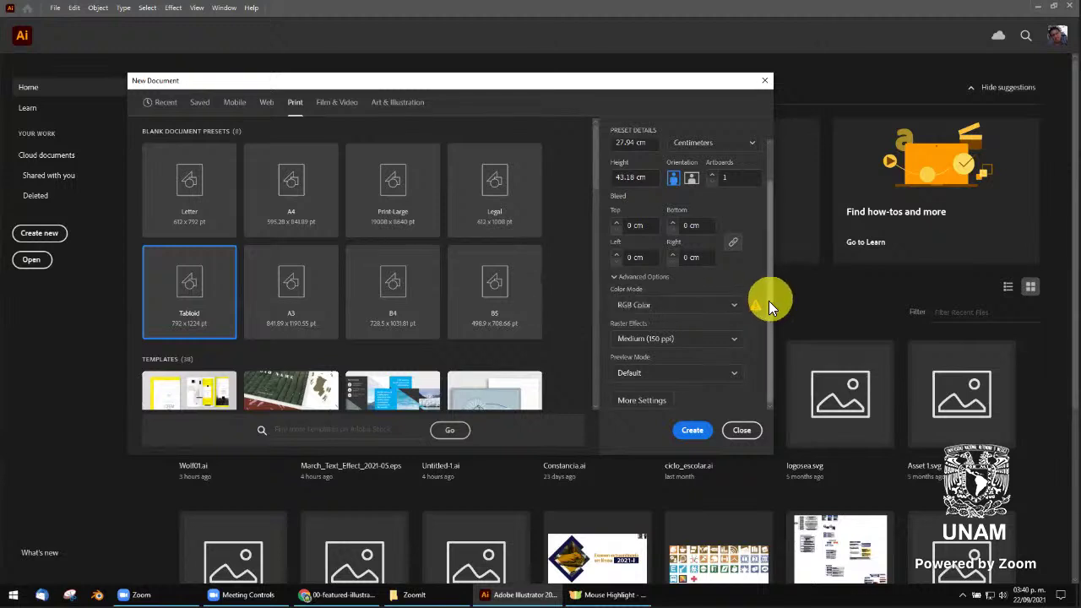
pyautogui.click(731, 306)
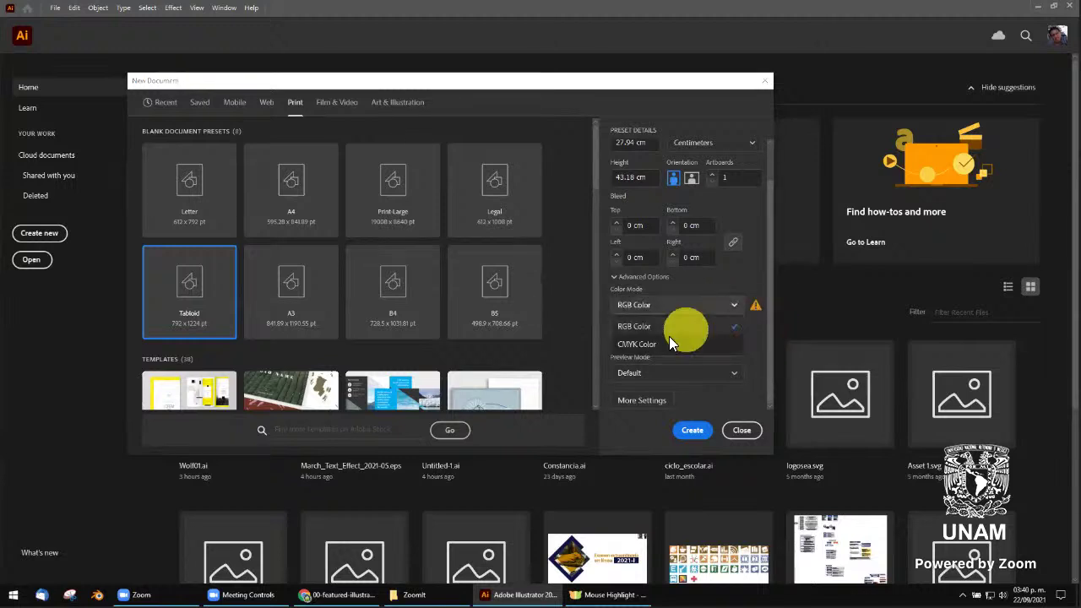
pyautogui.click(675, 342)
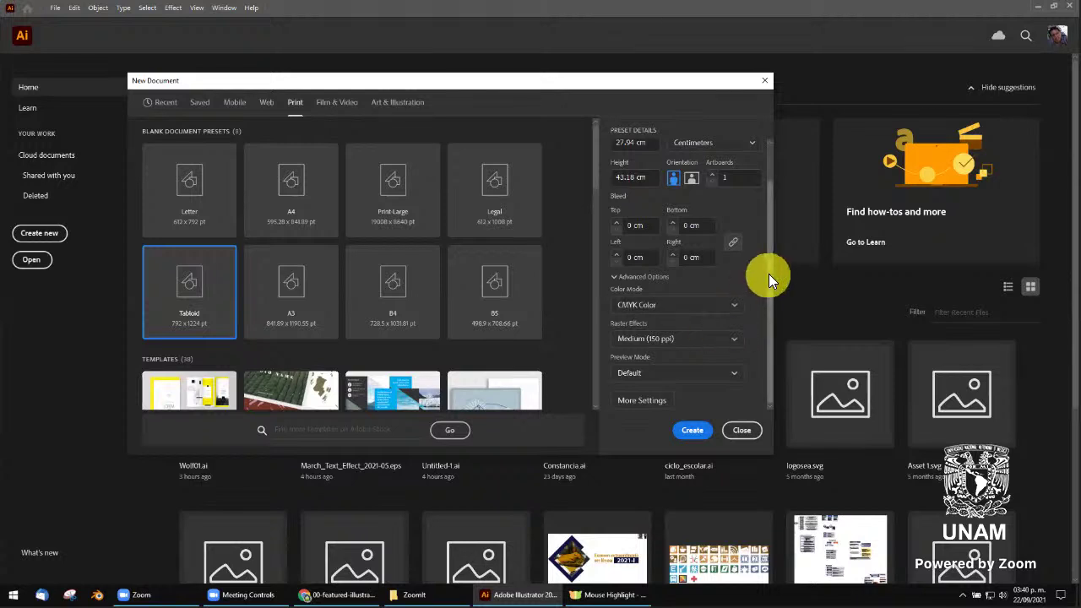
pyautogui.moveTo(769, 285)
pyautogui.mouseDown()
pyautogui.moveTo(767, 262)
pyautogui.moveTo(767, 309)
pyautogui.mouseUp()
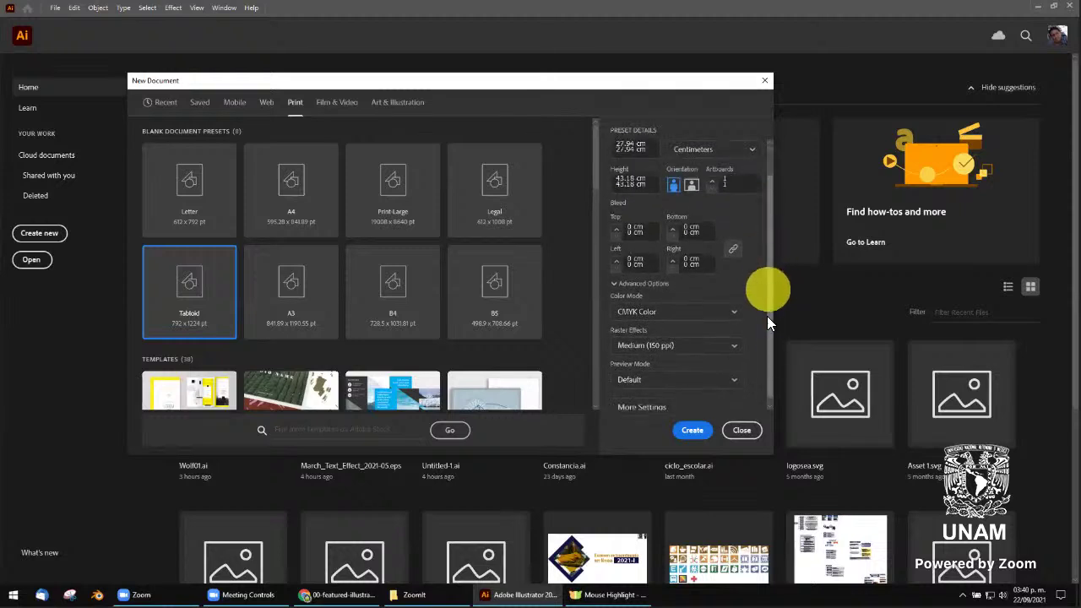
# Create the Untitled-2 Tabloid document with the CMYK, centimeter settings
pyautogui.click(693, 432)
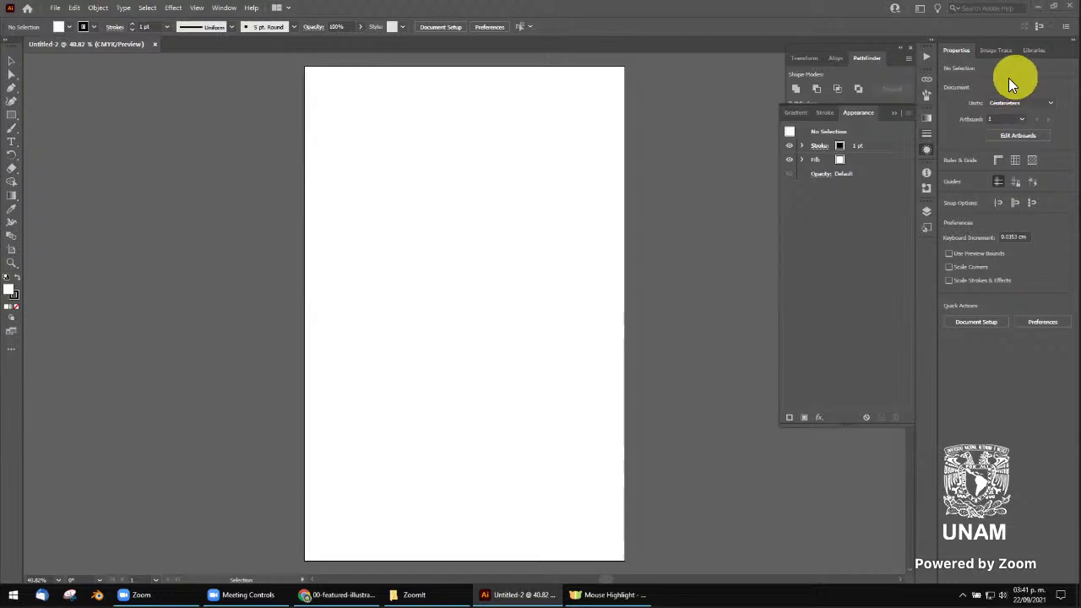
# Open the Artboards panel showing Artboard 1, enlarge it, and place it beside the docked panels
pyautogui.click(225, 7)
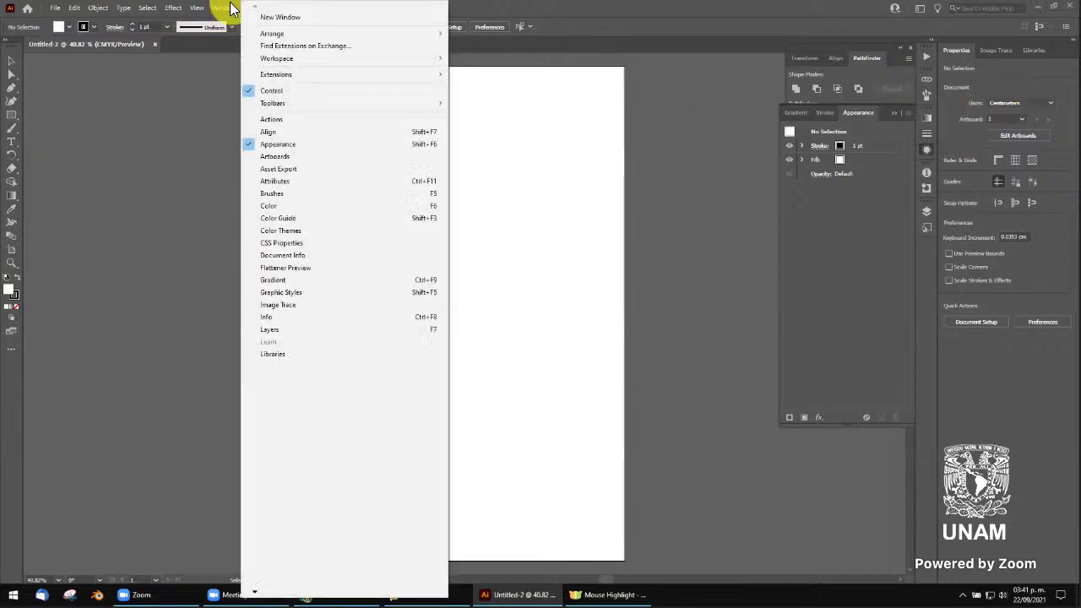
pyautogui.click(288, 157)
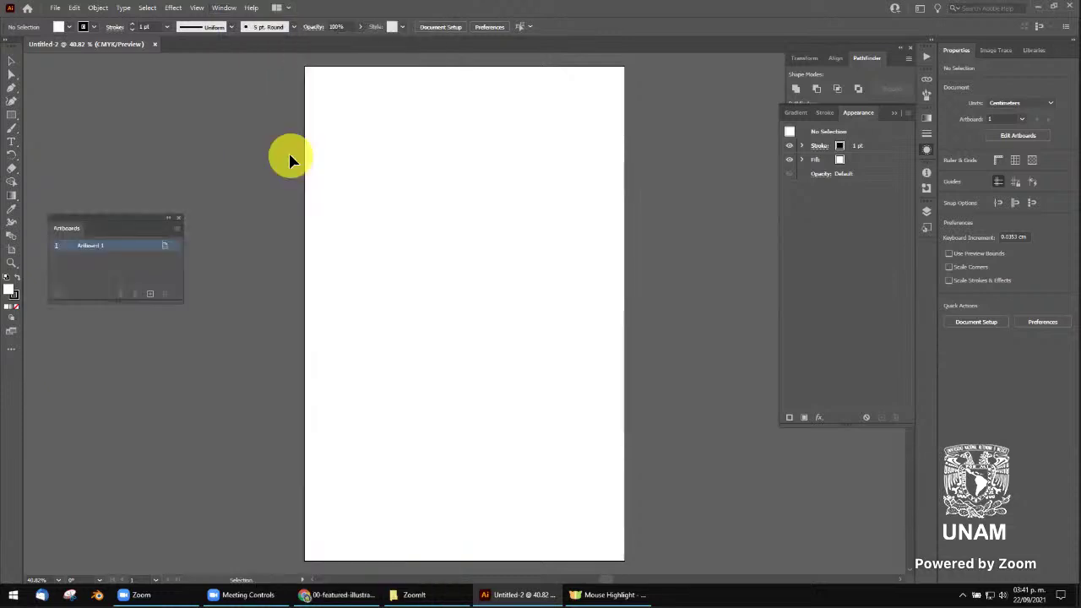
pyautogui.moveTo(113, 216); pyautogui.dragTo(747, 66)
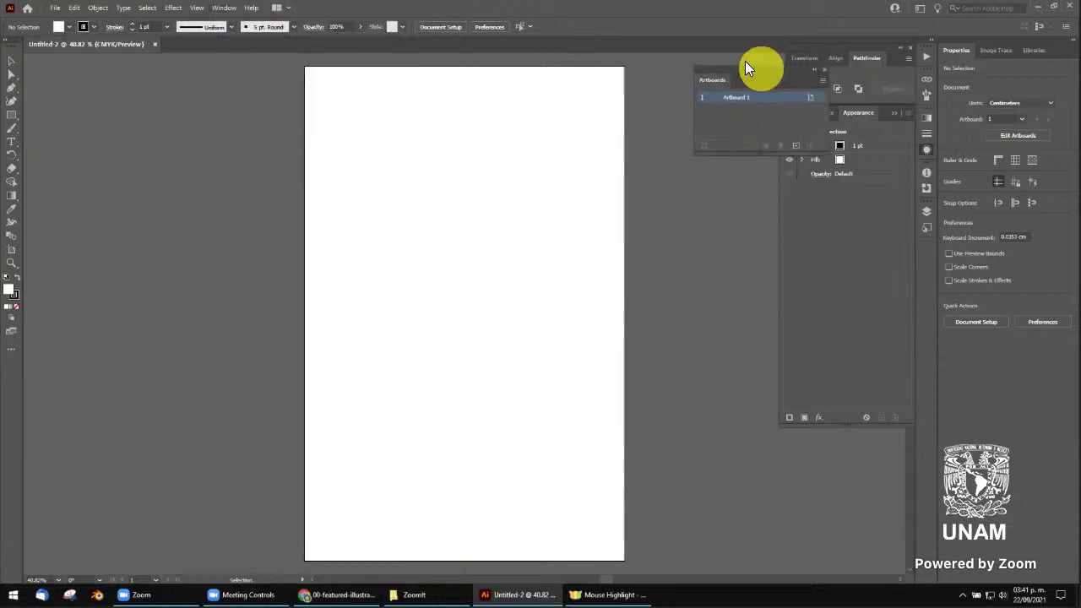
pyautogui.moveTo(732, 210); pyautogui.dragTo(732, 216)
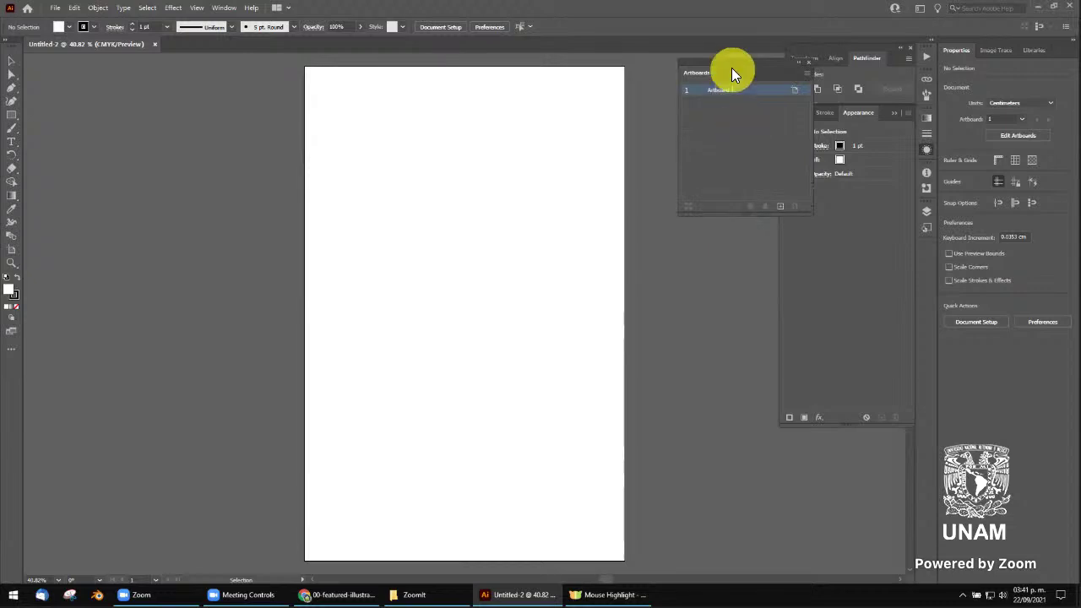
pyautogui.moveTo(748, 61); pyautogui.dragTo(712, 63)
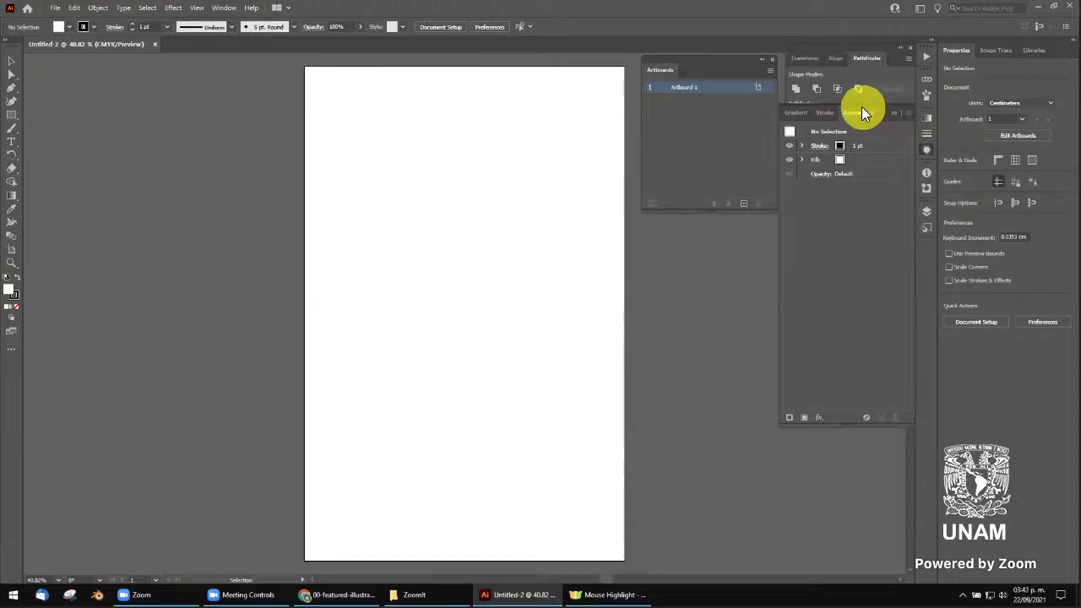
# Cycle the docked panel tabs through Stroke, Gradient, Transform and Pathfinder, ending on Align
pyautogui.click(825, 113)
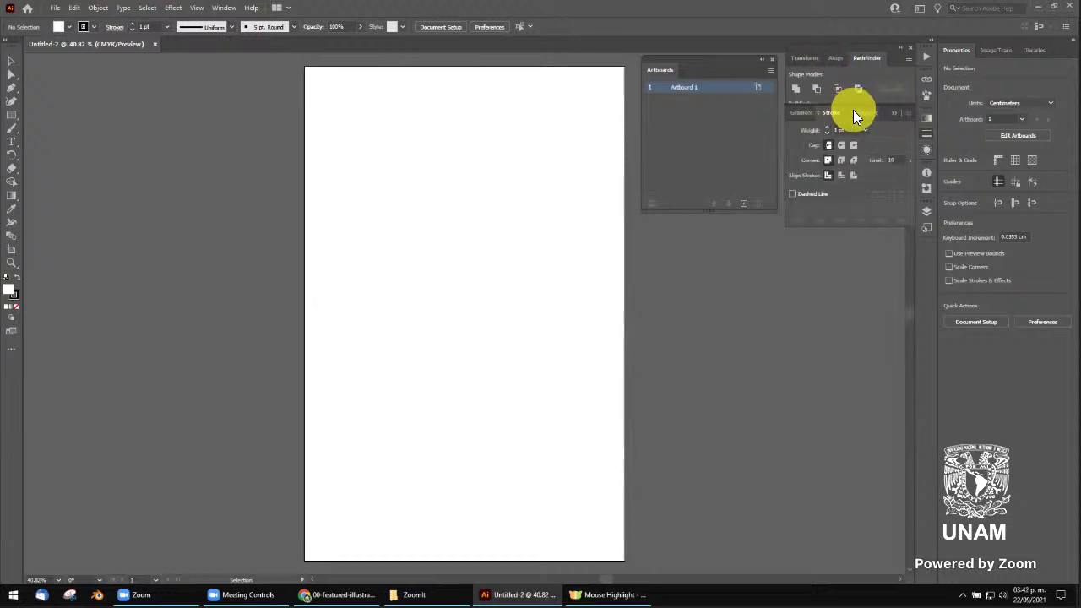
pyautogui.click(798, 112)
pyautogui.click(834, 58)
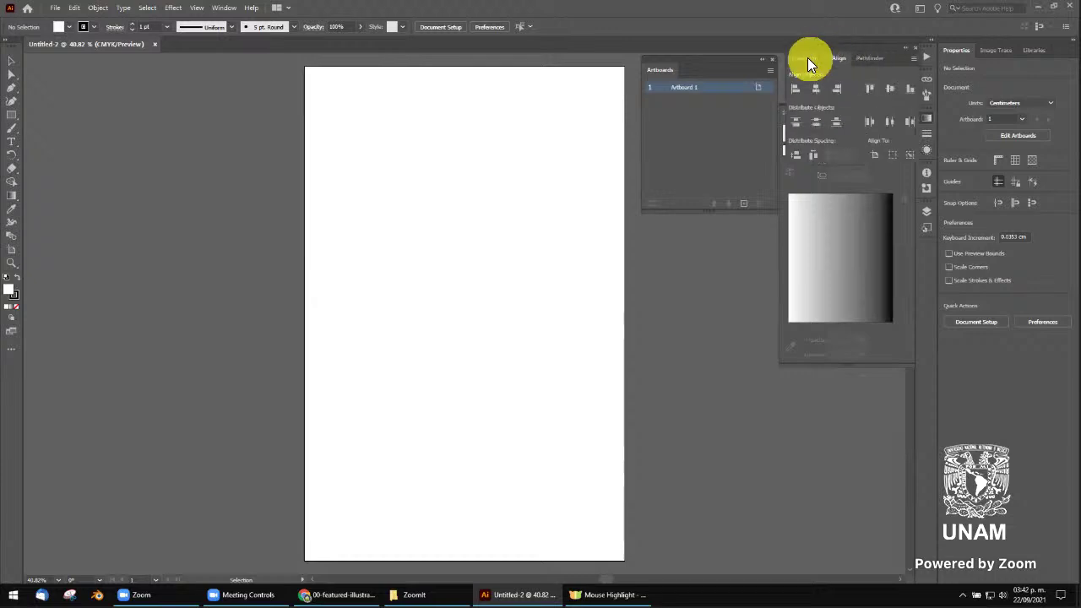
pyautogui.click(868, 59)
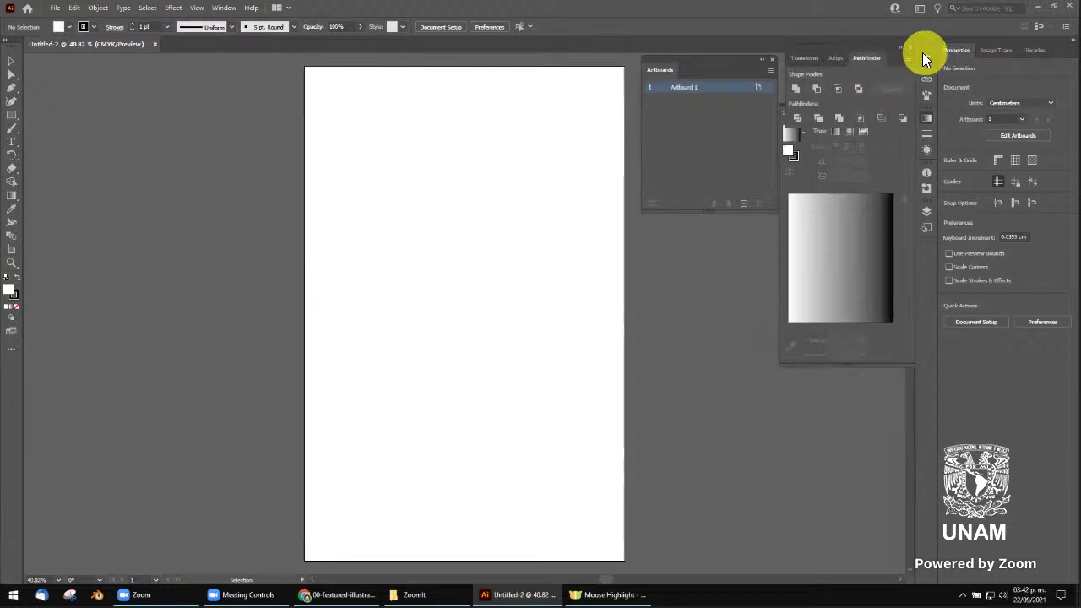
pyautogui.click(837, 59)
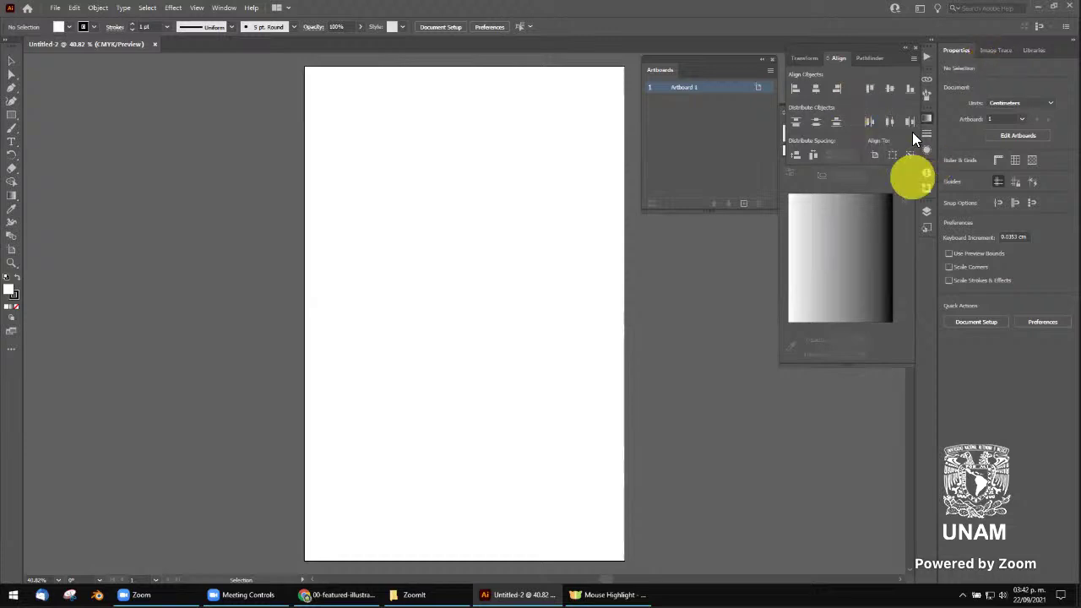
pyautogui.click(223, 7)
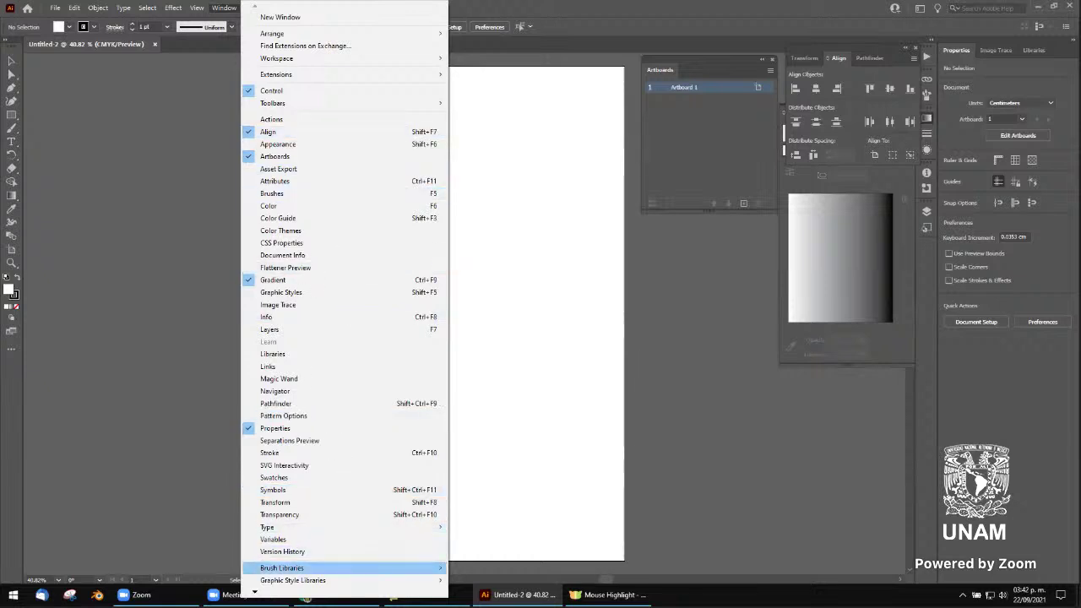
# Dismiss the Window menu unchanged, then reopen it to view the workspaces with Tracing checked
pyautogui.scroll(-1, 358, 592)
pyautogui.scroll(-1, 358, 596)
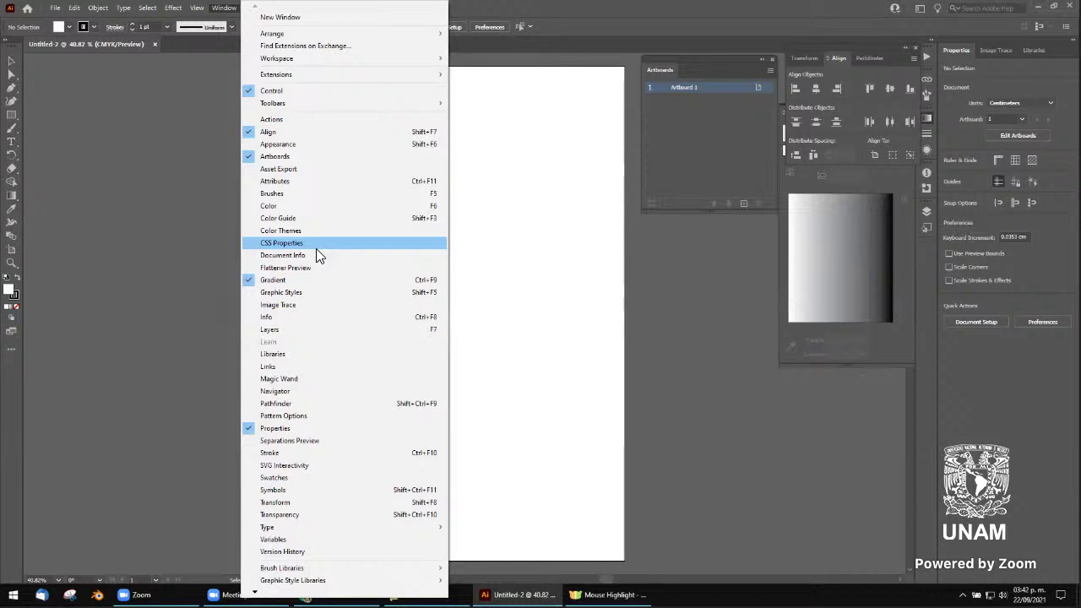
pyautogui.click(12, 62)
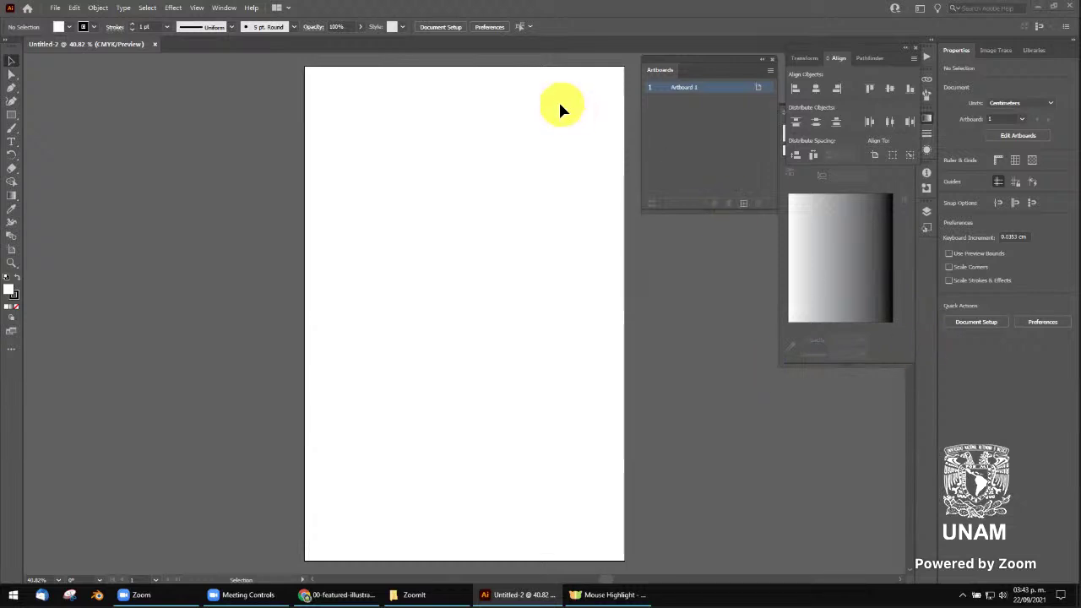
pyautogui.click(223, 8)
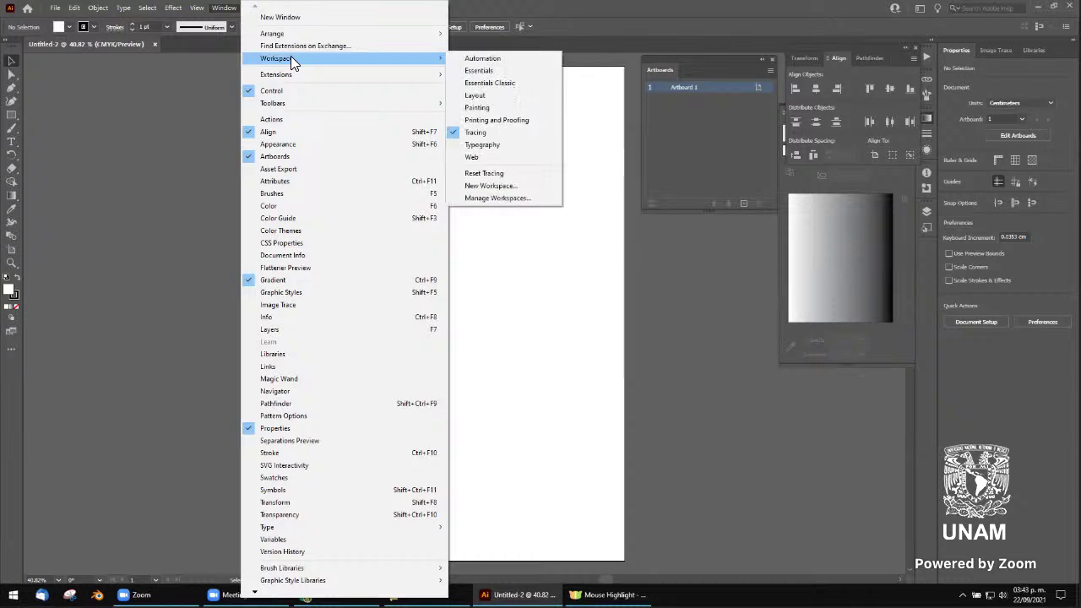
pyautogui.moveTo(277, 58)
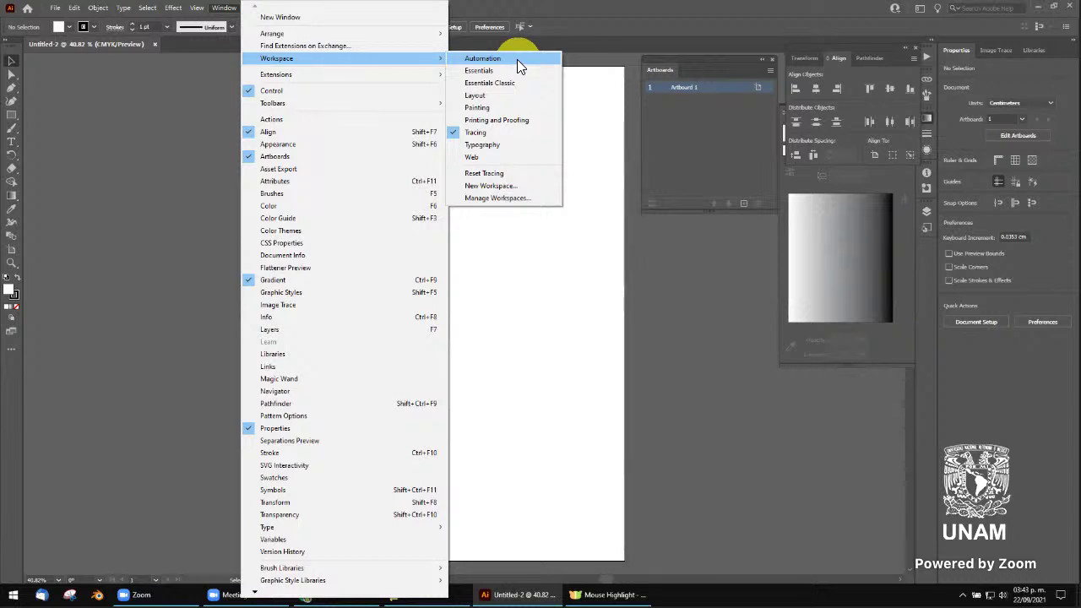
# Keep Artboard 1's name unchanged, then switch the workspace from Tracing to Essentials
pyautogui.click(692, 91)
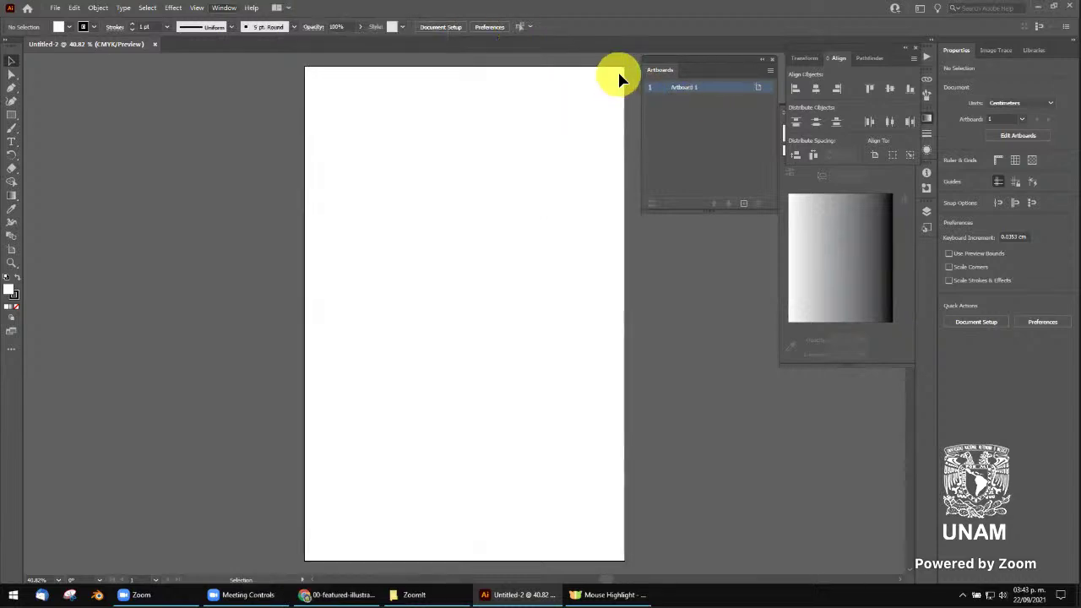
pyautogui.doubleClick(687, 91)
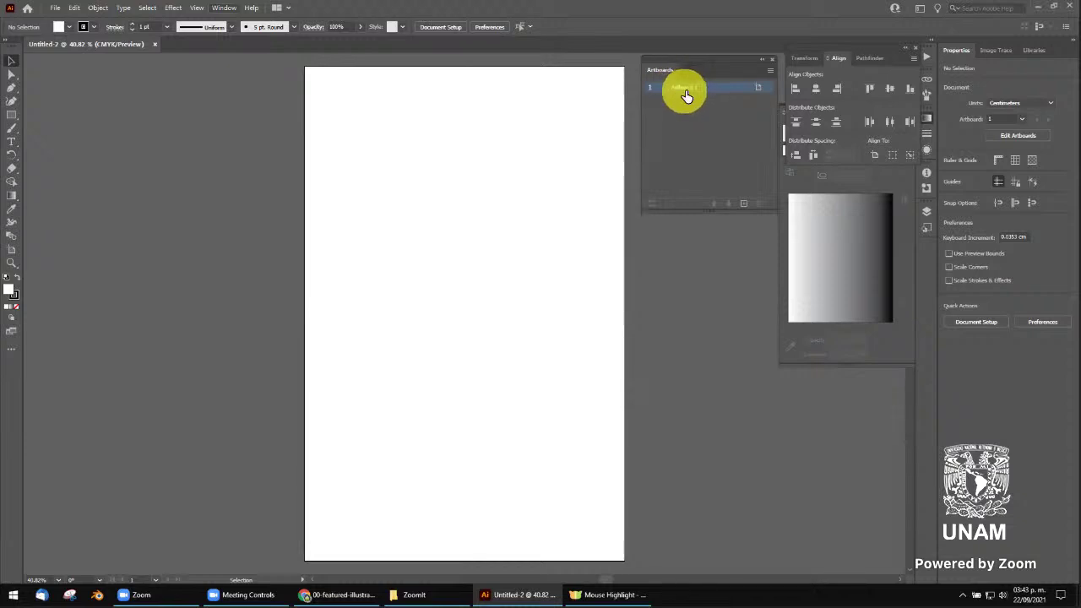
pyautogui.press('Return')
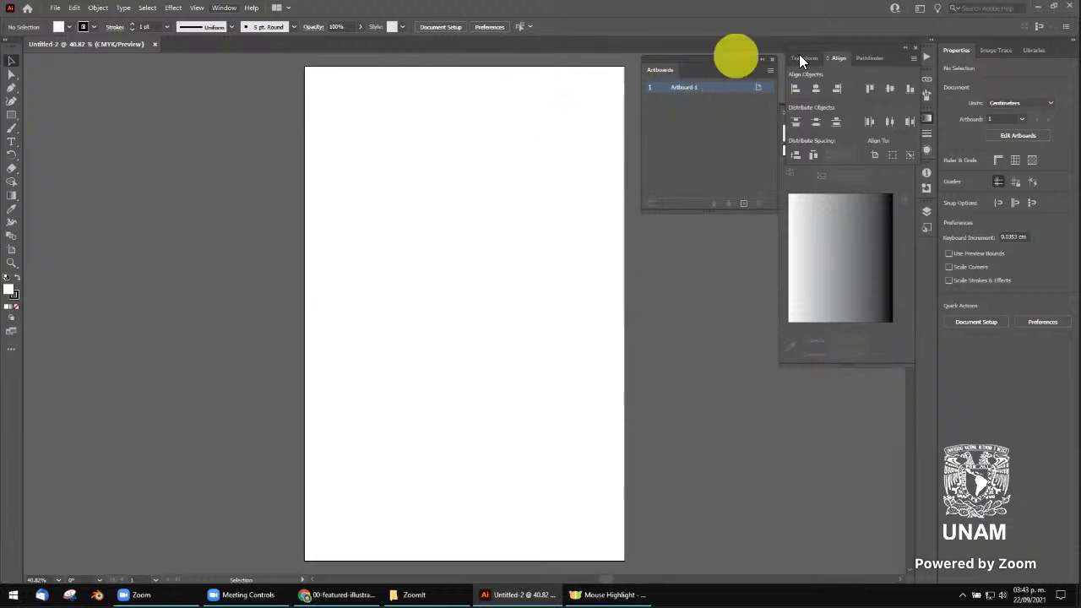
pyautogui.click(224, 7)
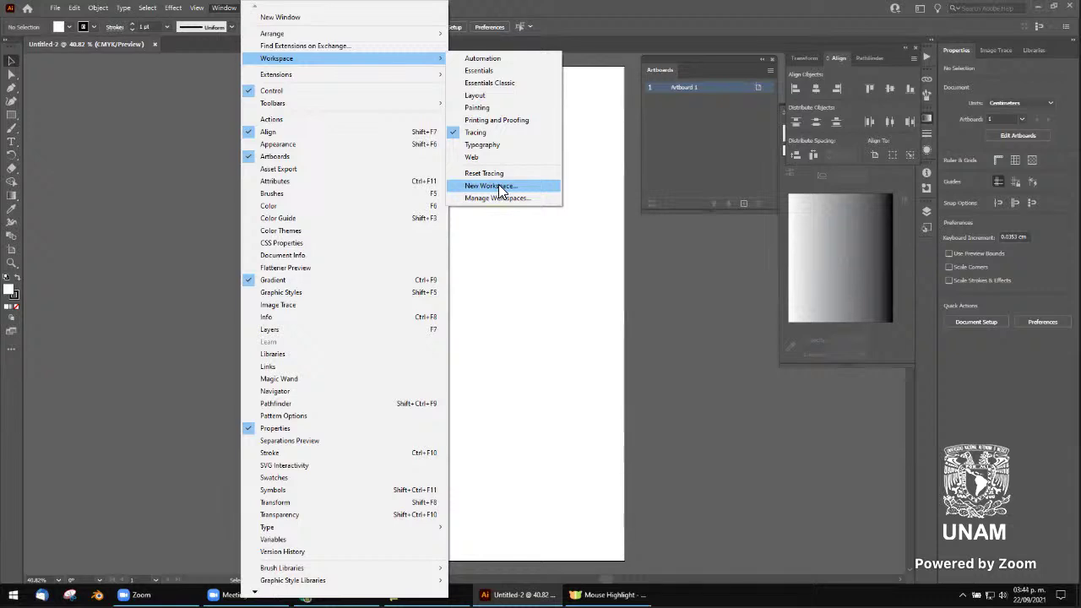
pyautogui.click(485, 73)
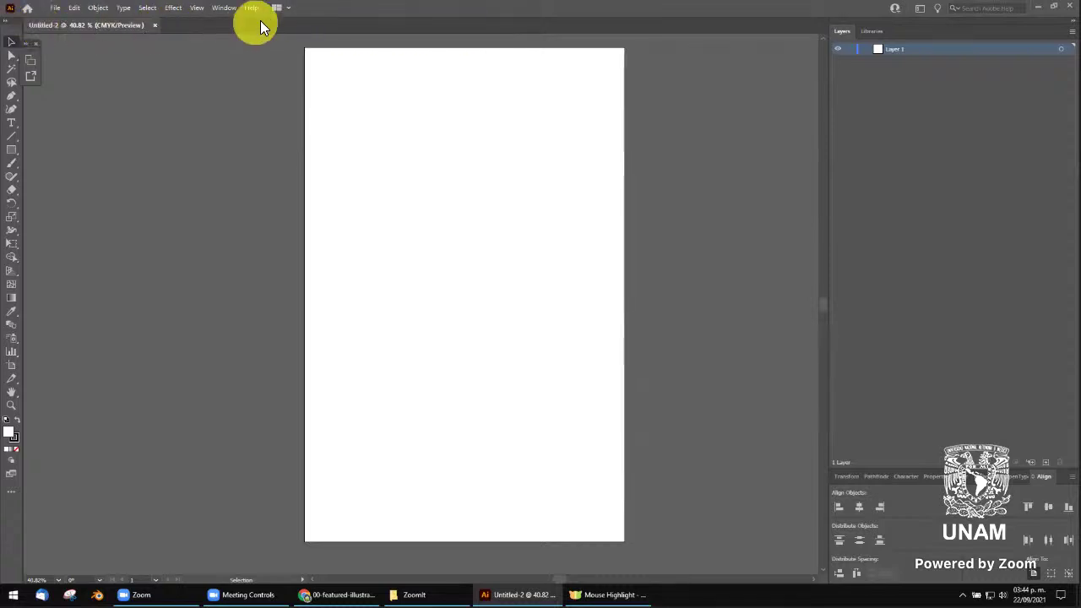
# Switch to the Layout workspace, then Painting, then back to Layout
pyautogui.click(278, 8)
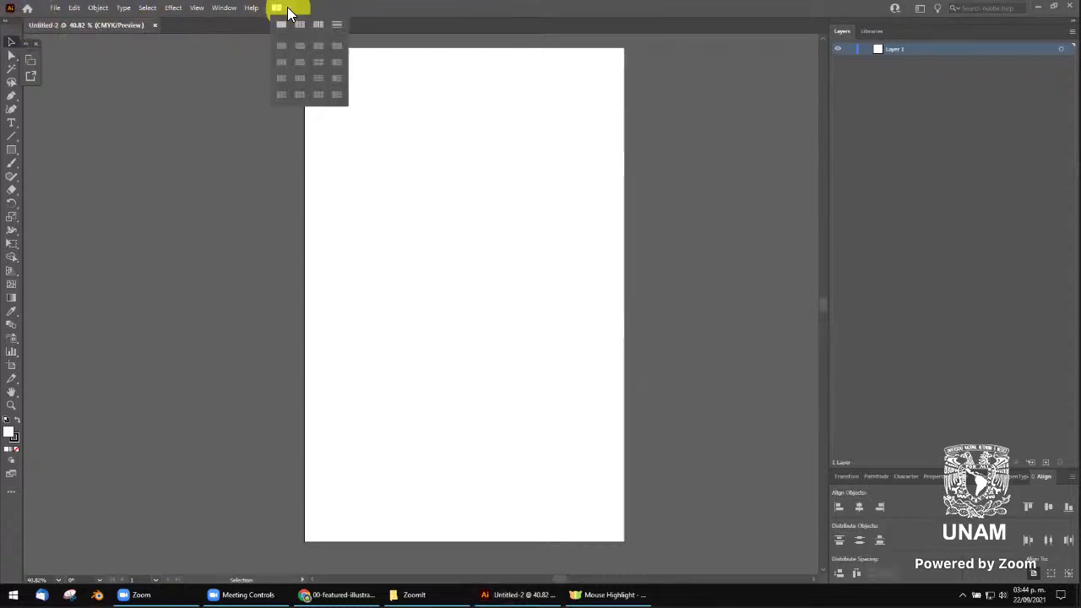
pyautogui.click(224, 8)
pyautogui.moveTo(277, 58)
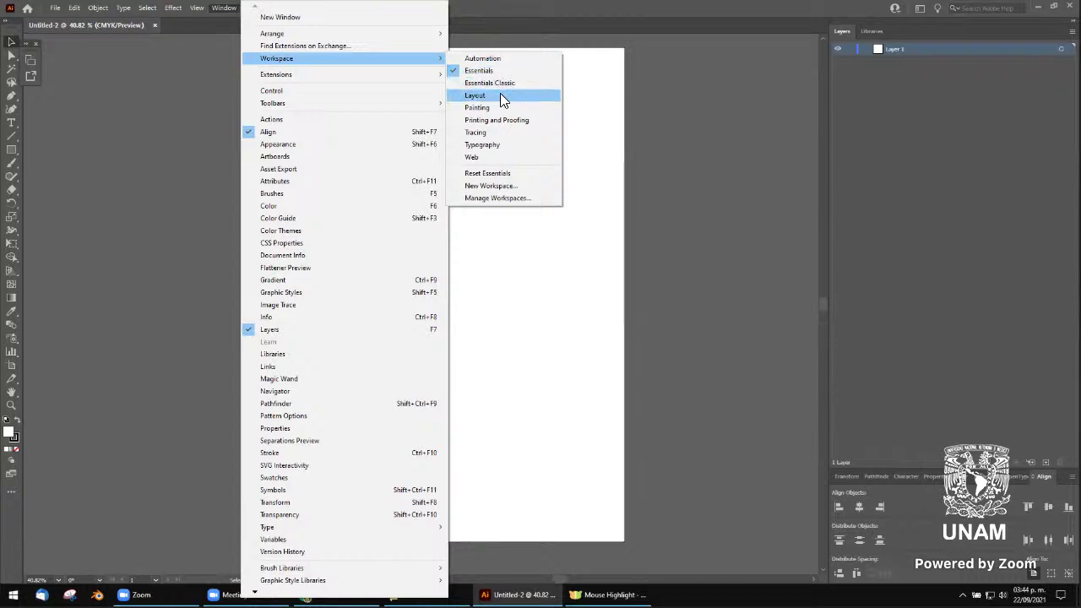
pyautogui.click(500, 94)
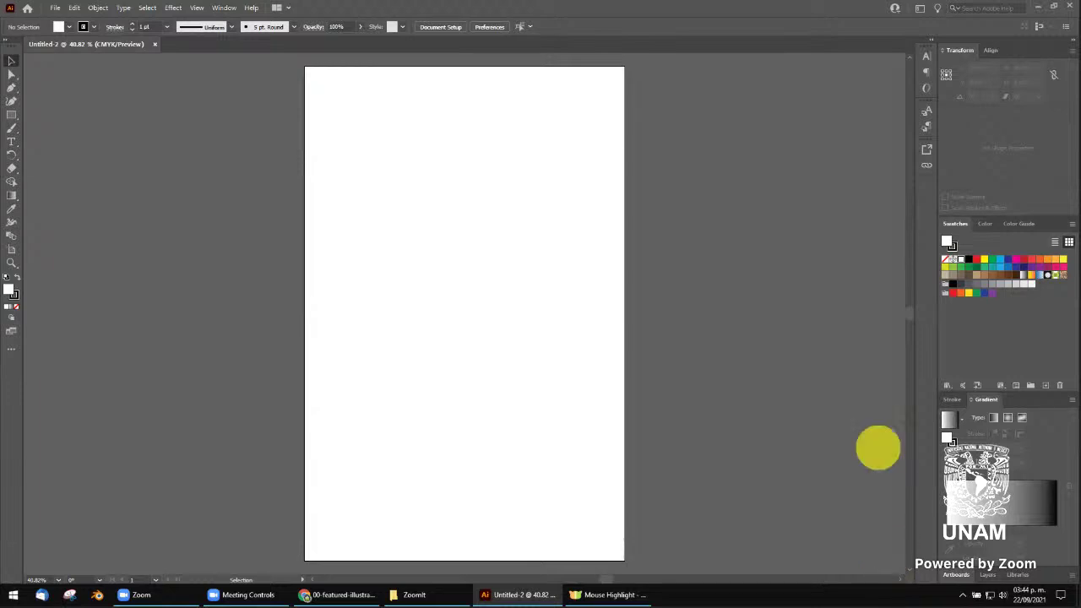
pyautogui.click(227, 6)
pyautogui.moveTo(277, 58)
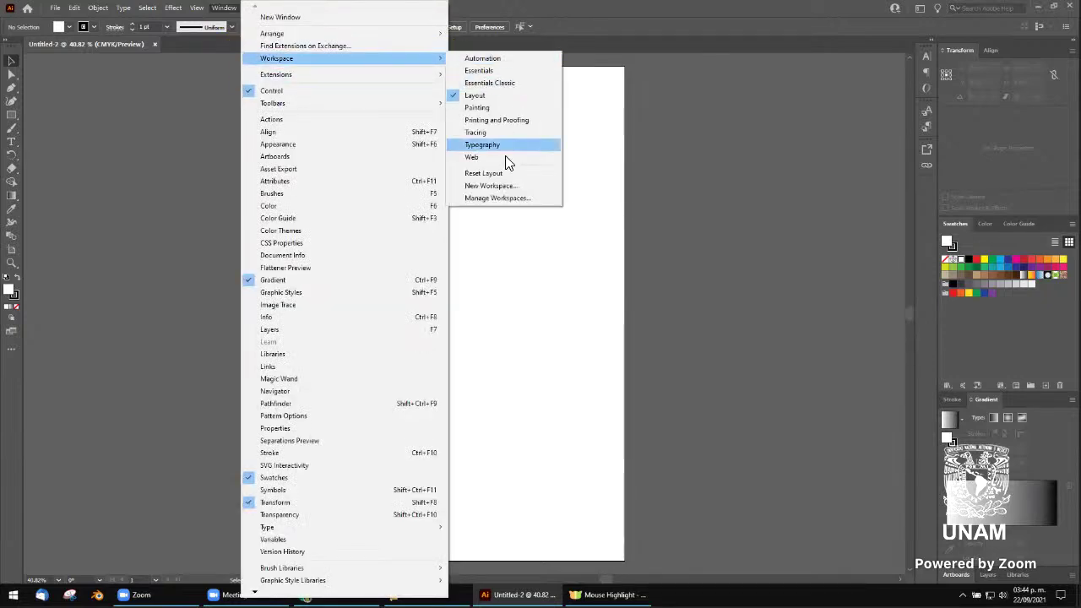
pyautogui.click(498, 107)
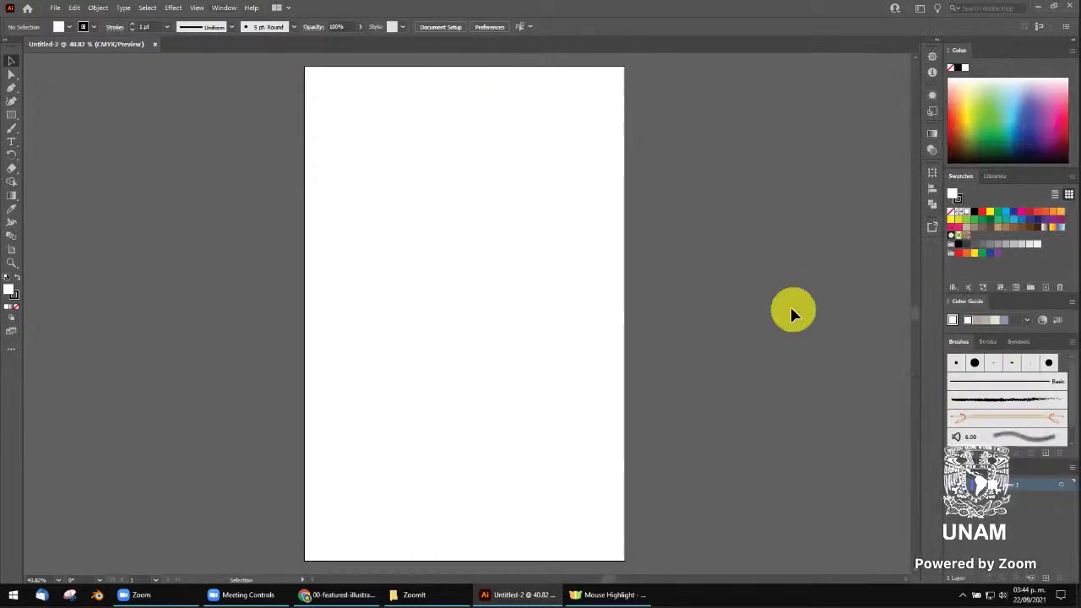
pyautogui.click(224, 9)
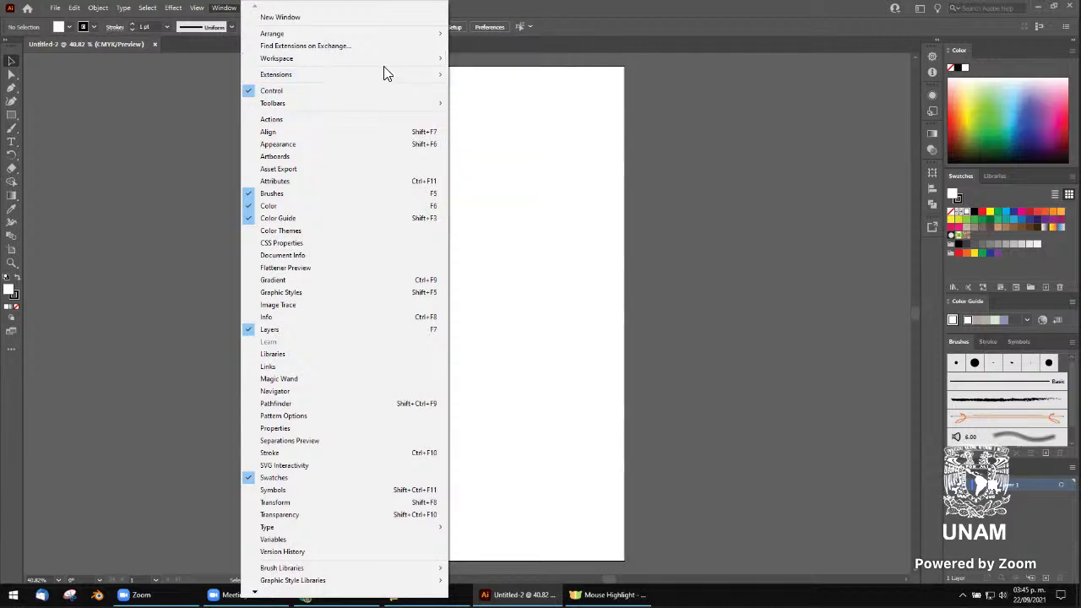
pyautogui.moveTo(277, 58)
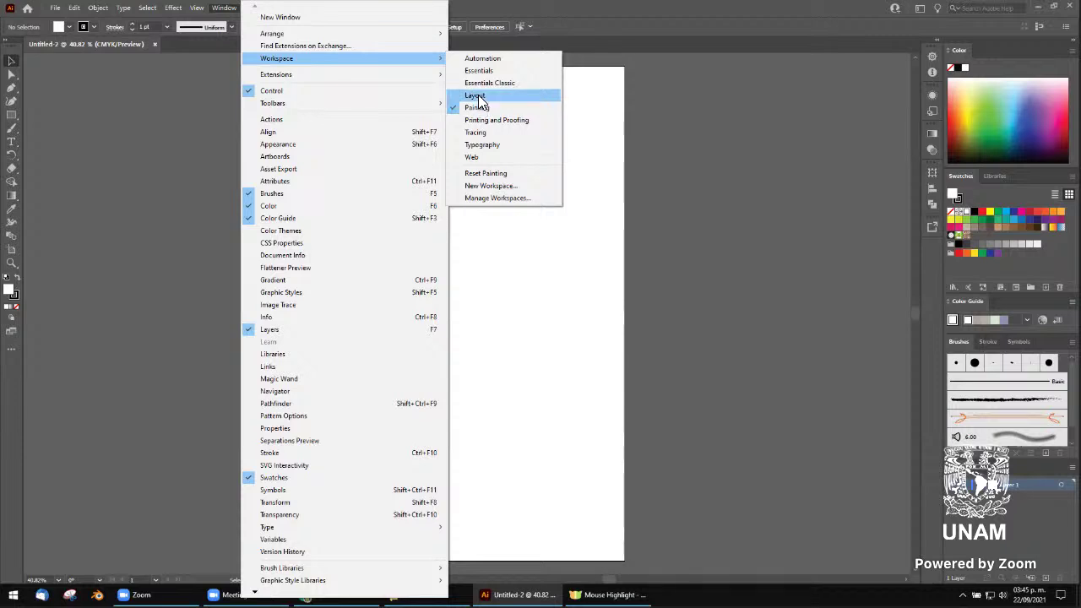
pyautogui.click(526, 98)
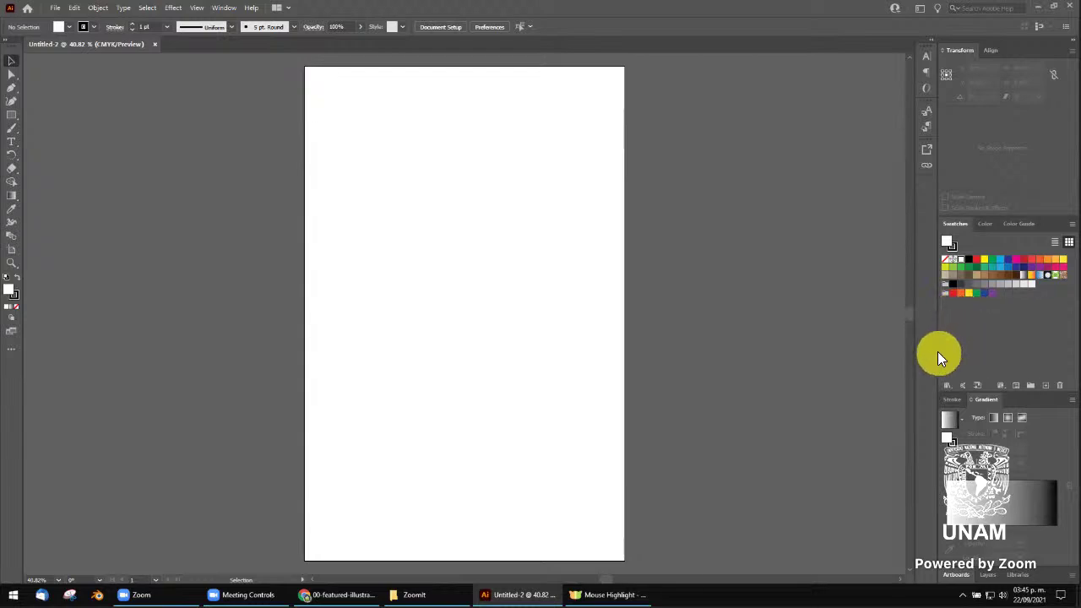
pyautogui.click(969, 292)
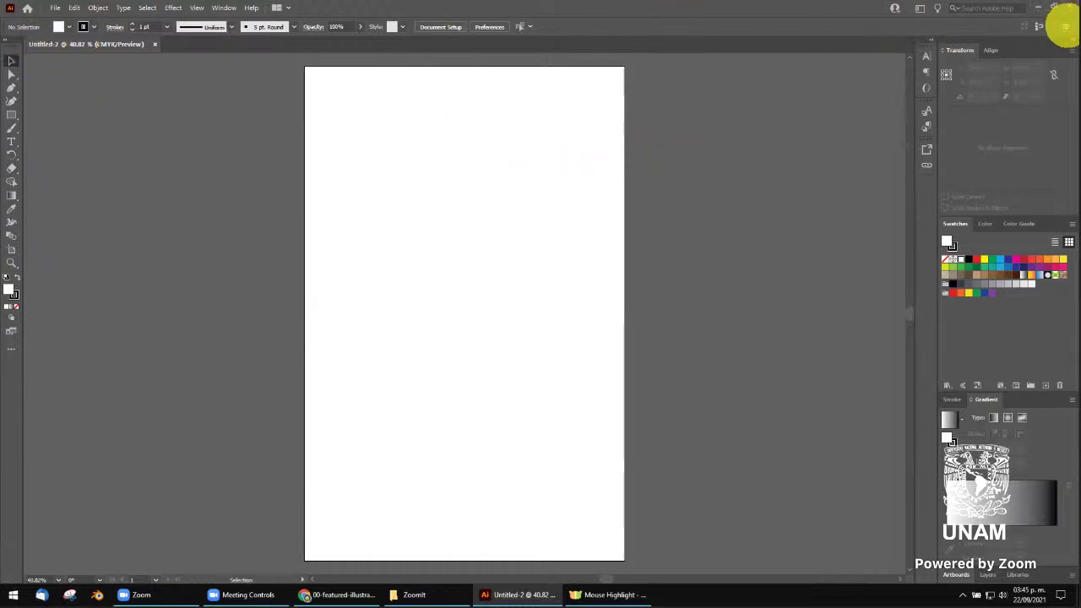
pyautogui.click(1064, 26)
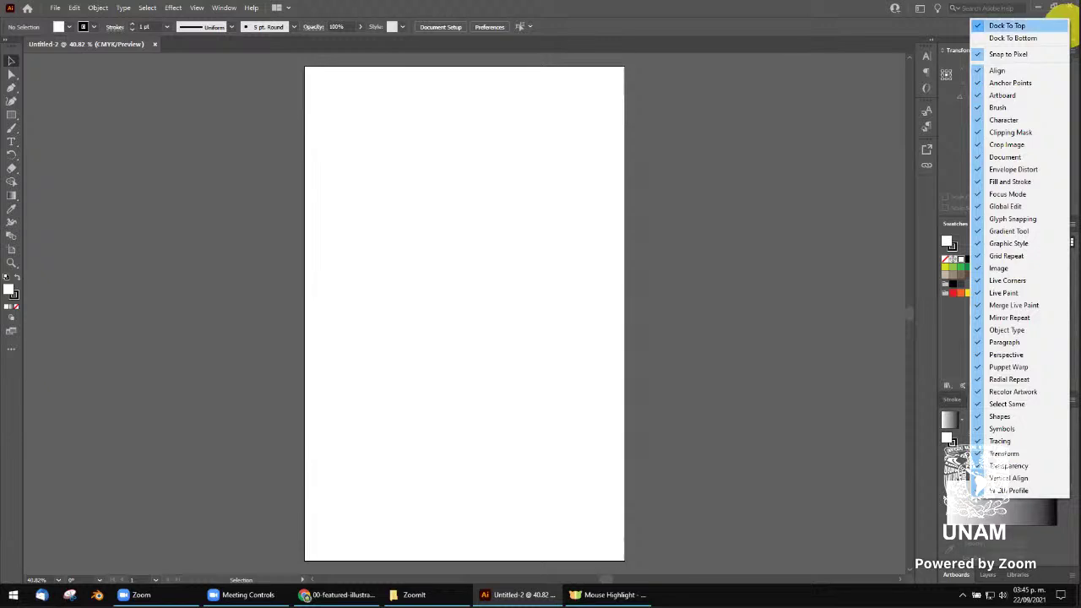
pyautogui.click(1024, 32)
pyautogui.click(1064, 23)
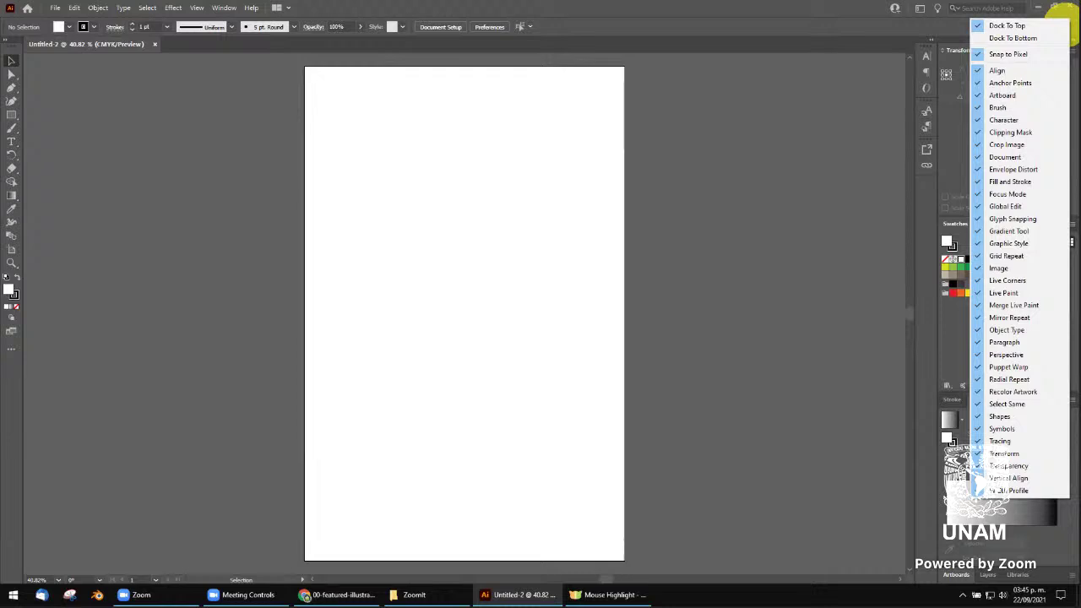
pyautogui.click(1040, 25)
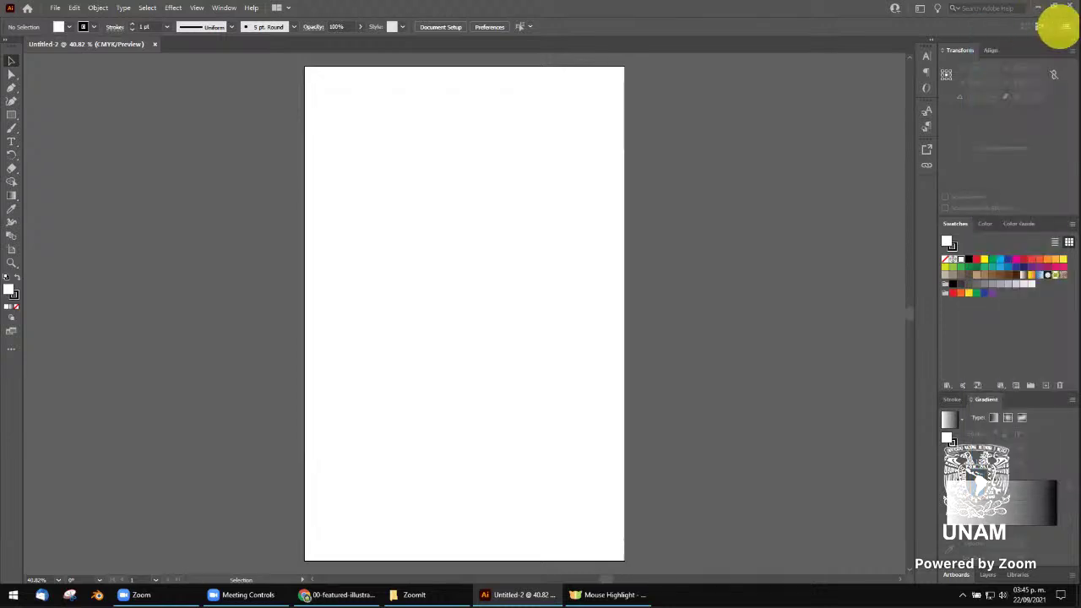
pyautogui.click(1060, 26)
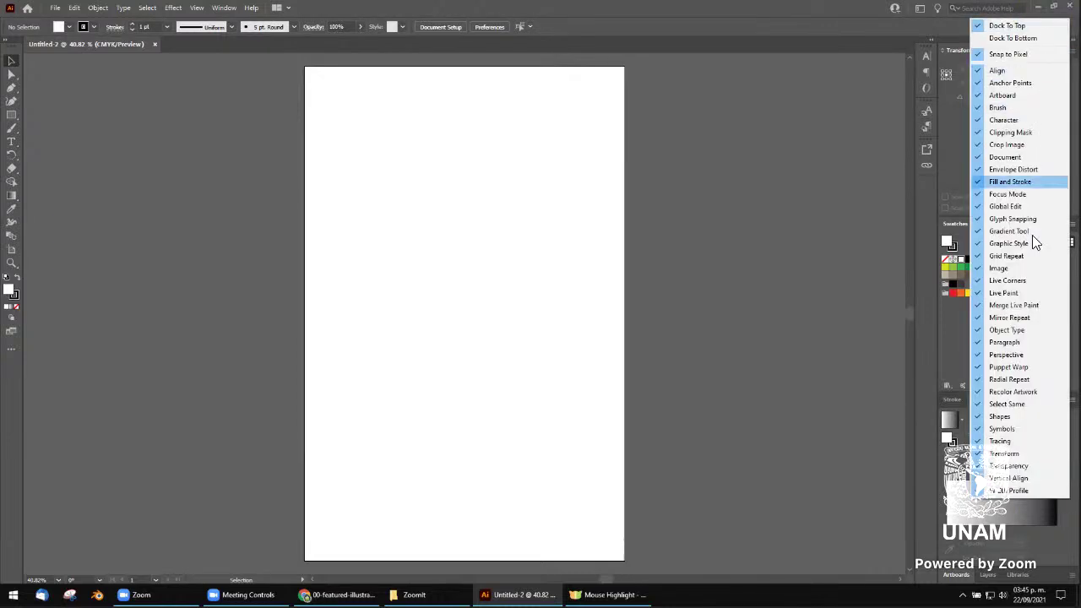
pyautogui.click(1015, 68)
pyautogui.click(1066, 26)
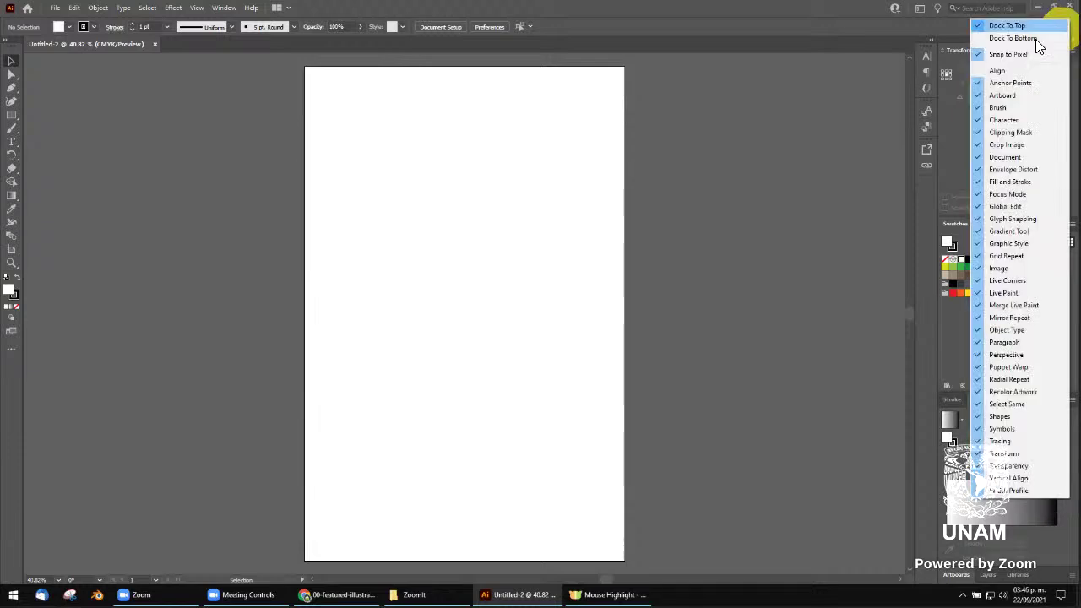
pyautogui.click(1001, 69)
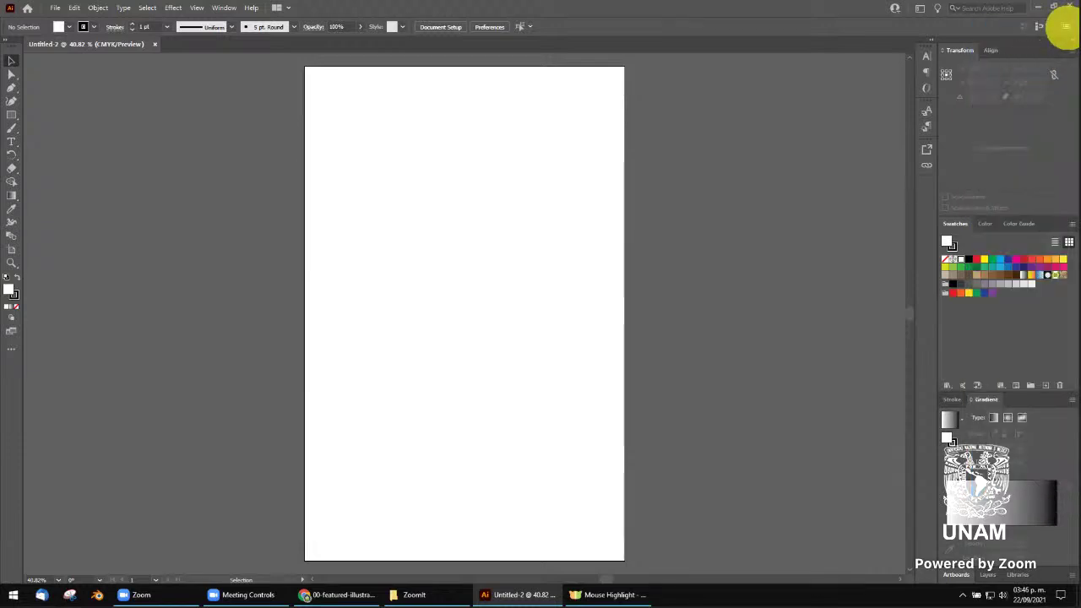
pyautogui.click(1066, 26)
pyautogui.click(1005, 453)
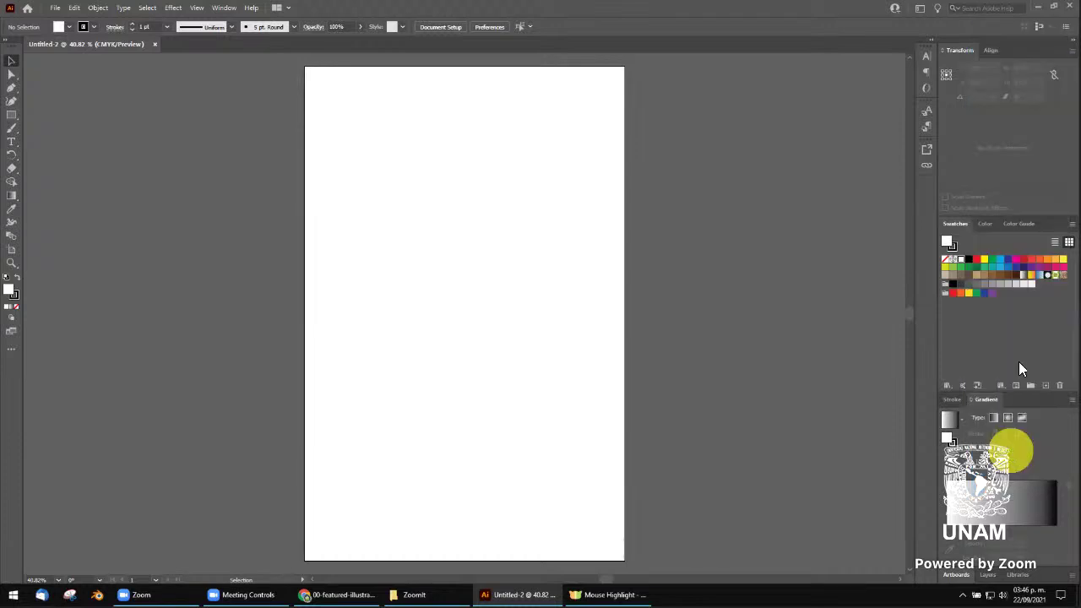
pyautogui.click(1066, 26)
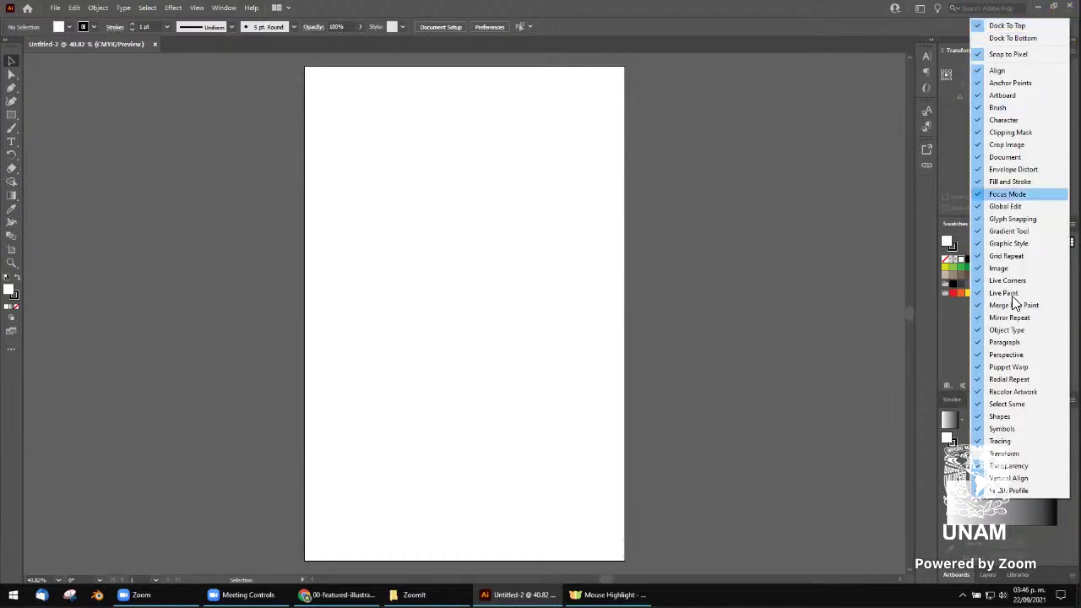
pyautogui.click(997, 454)
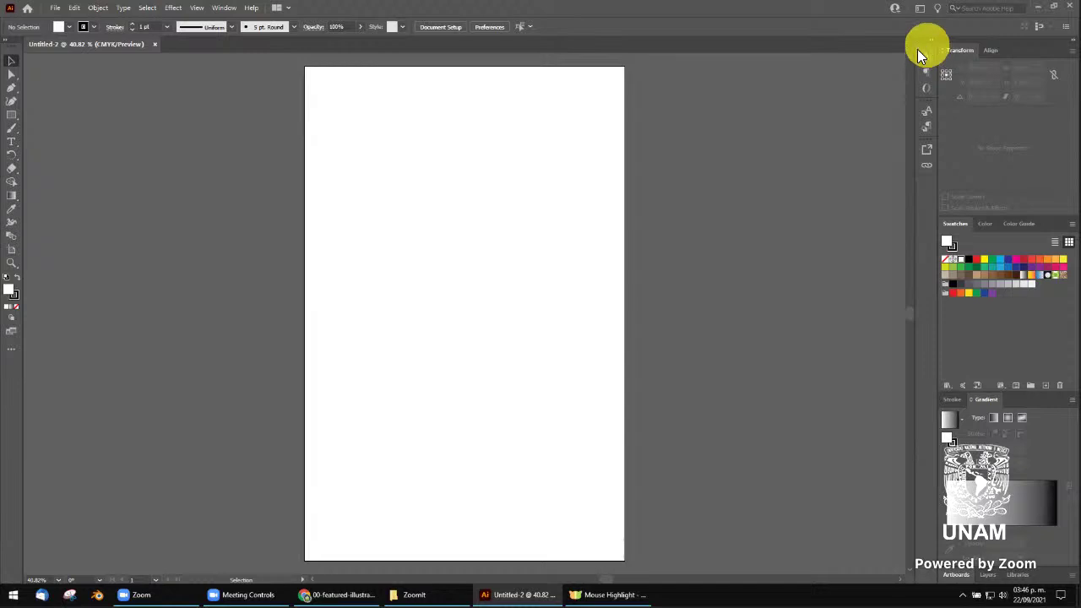
# Undock the Character panel group and two other groups, expanding and collapsing Character
pyautogui.moveTo(927, 84); pyautogui.dragTo(792, 96)
pyautogui.moveTo(922, 44); pyautogui.dragTo(839, 126)
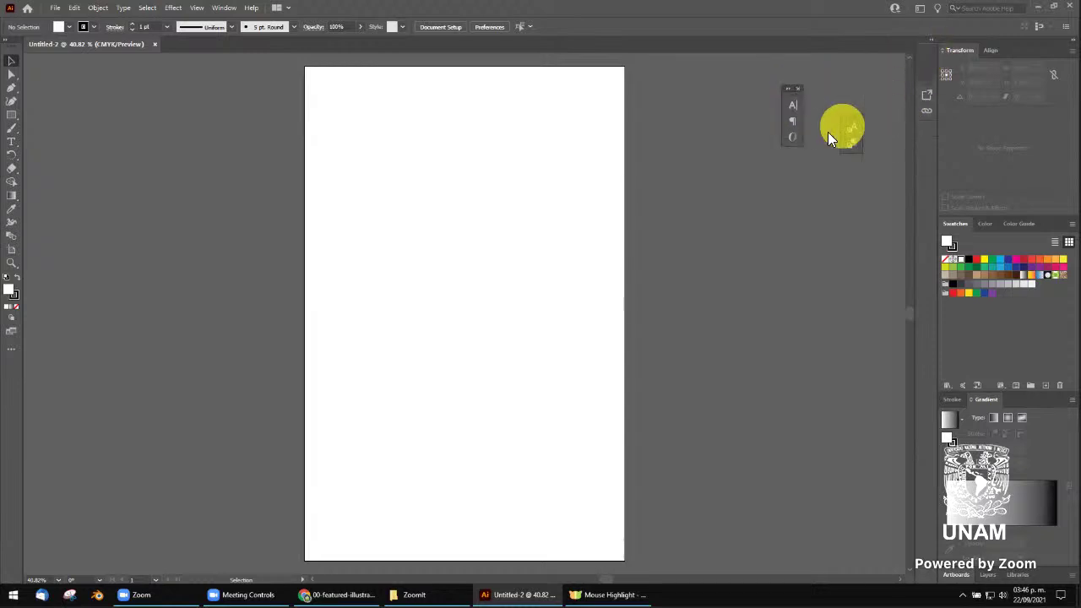
pyautogui.moveTo(922, 46); pyautogui.dragTo(808, 115)
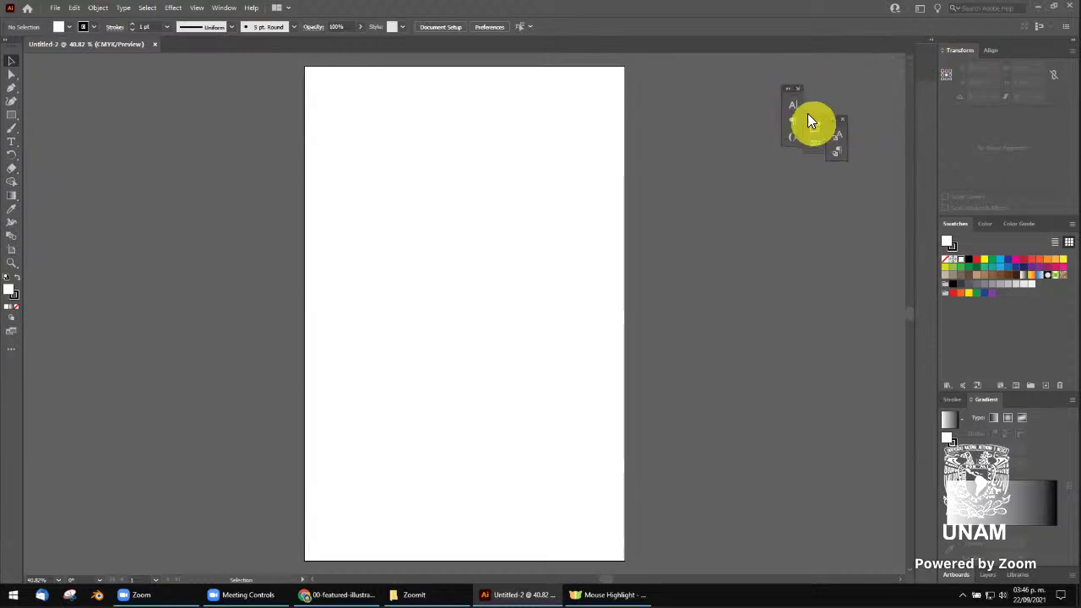
pyautogui.click(792, 105)
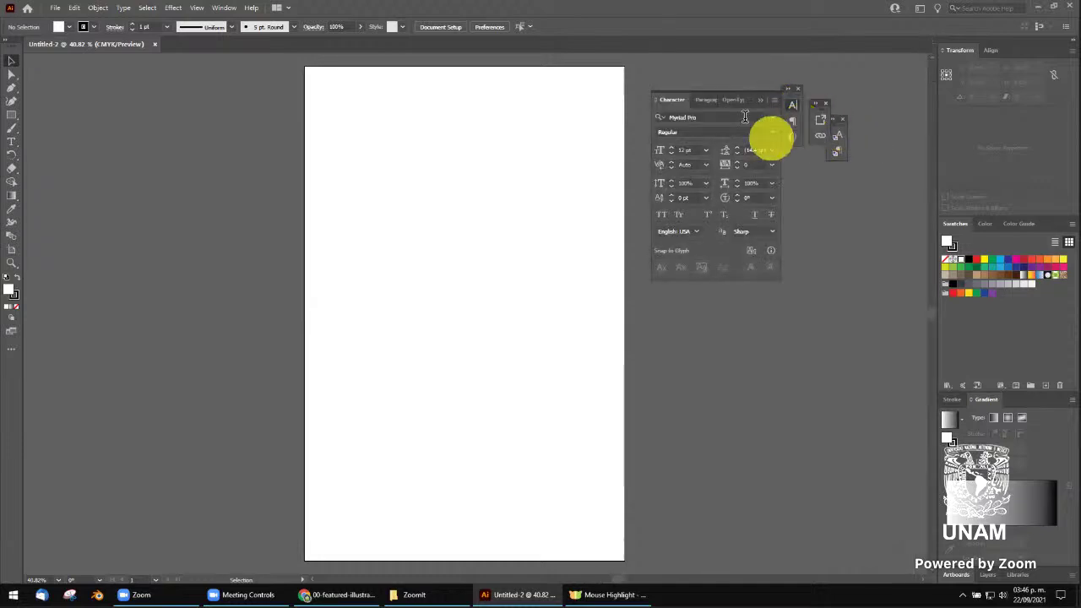
pyautogui.click(792, 103)
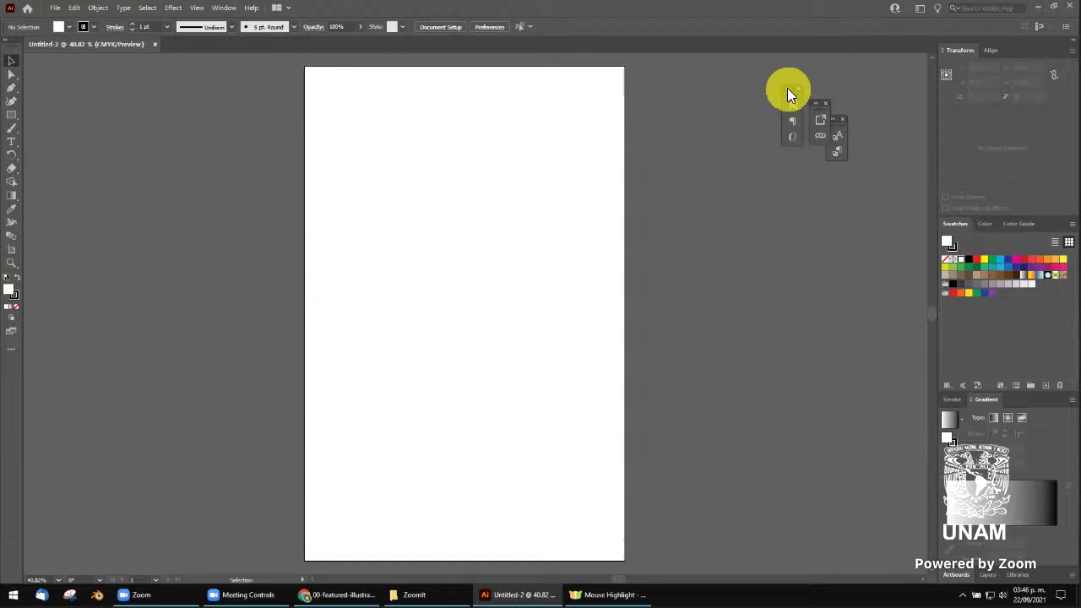
pyautogui.click(789, 90)
# Dock the Character group and the Links panels back into the right dock
pyautogui.moveTo(845, 88); pyautogui.dragTo(935, 83)
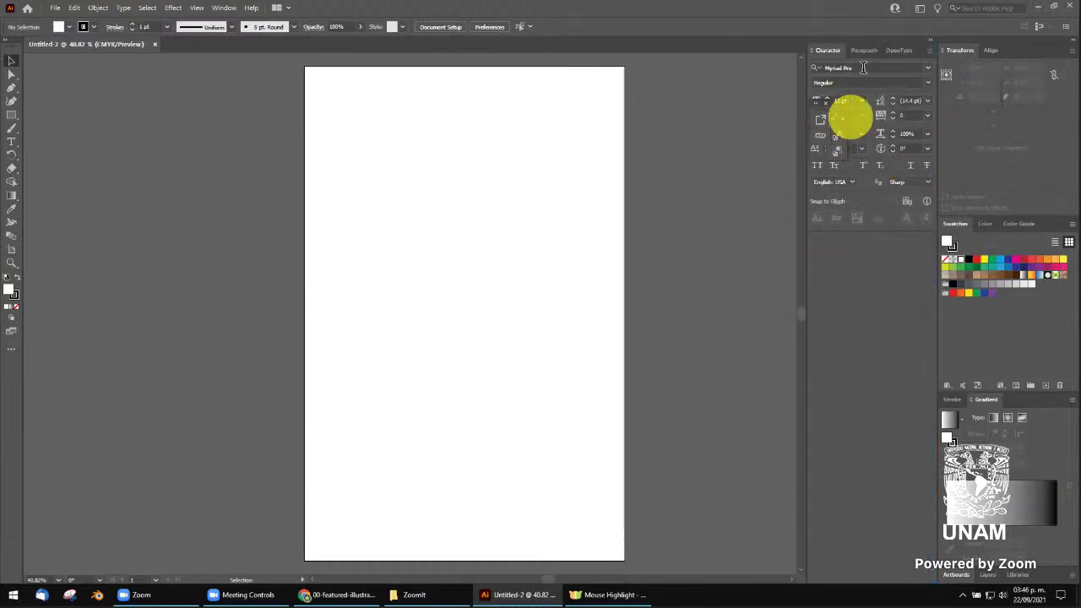
pyautogui.click(931, 41)
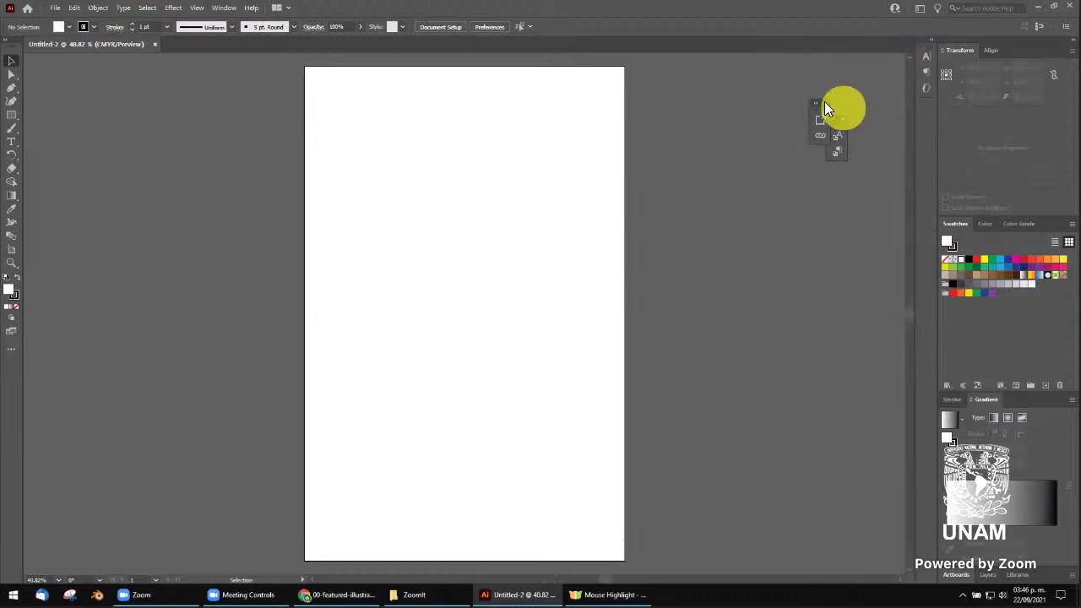
pyautogui.moveTo(817, 110); pyautogui.dragTo(925, 112)
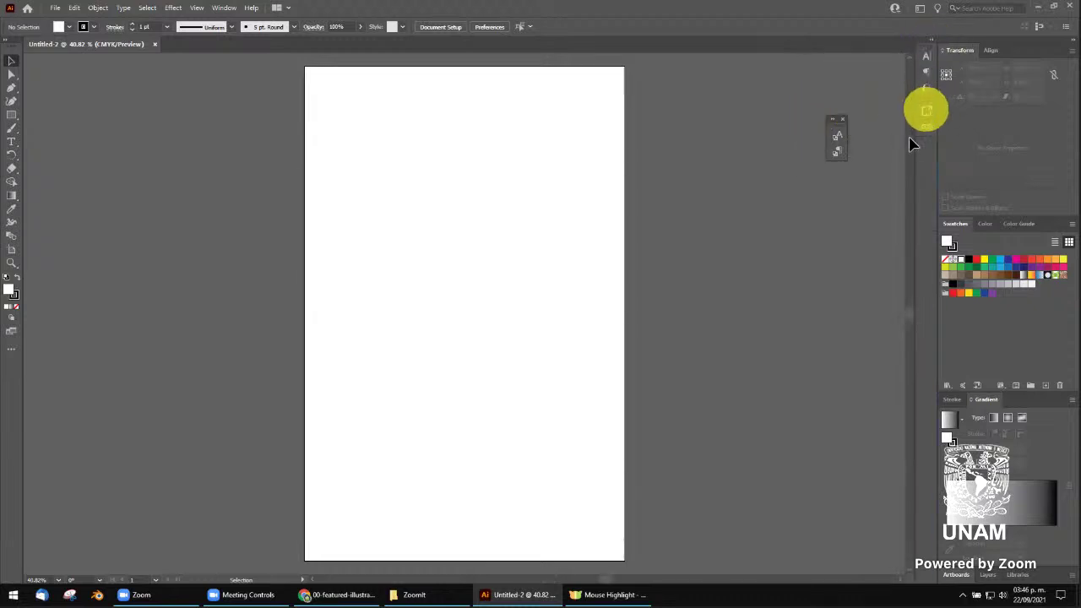
pyautogui.moveTo(838, 121); pyautogui.dragTo(926, 150)
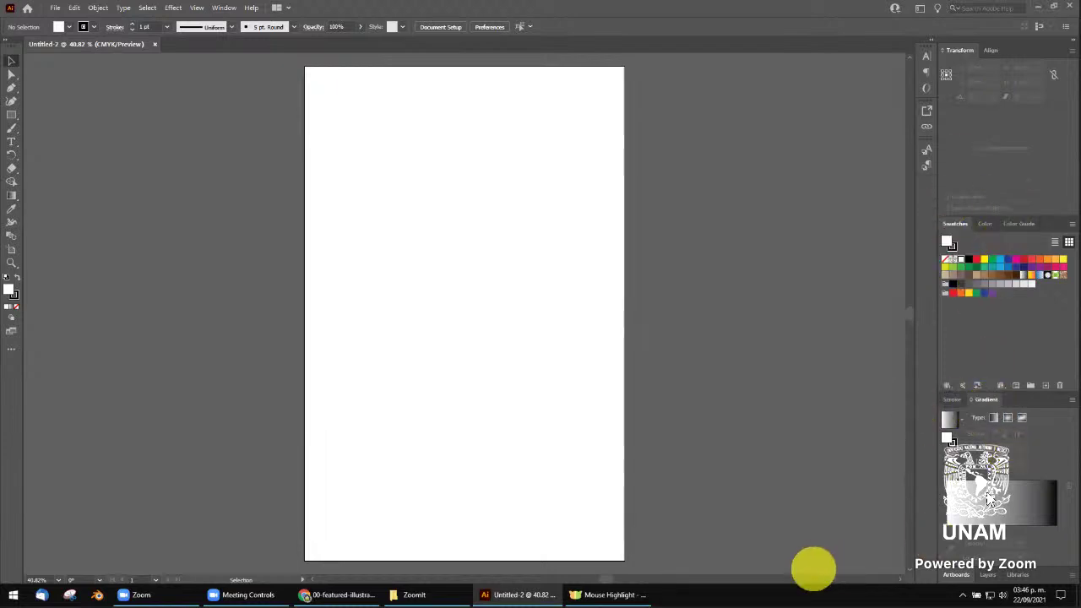
# Move Layers and Swatches into the Transform panel group as tabs
pyautogui.click(988, 575)
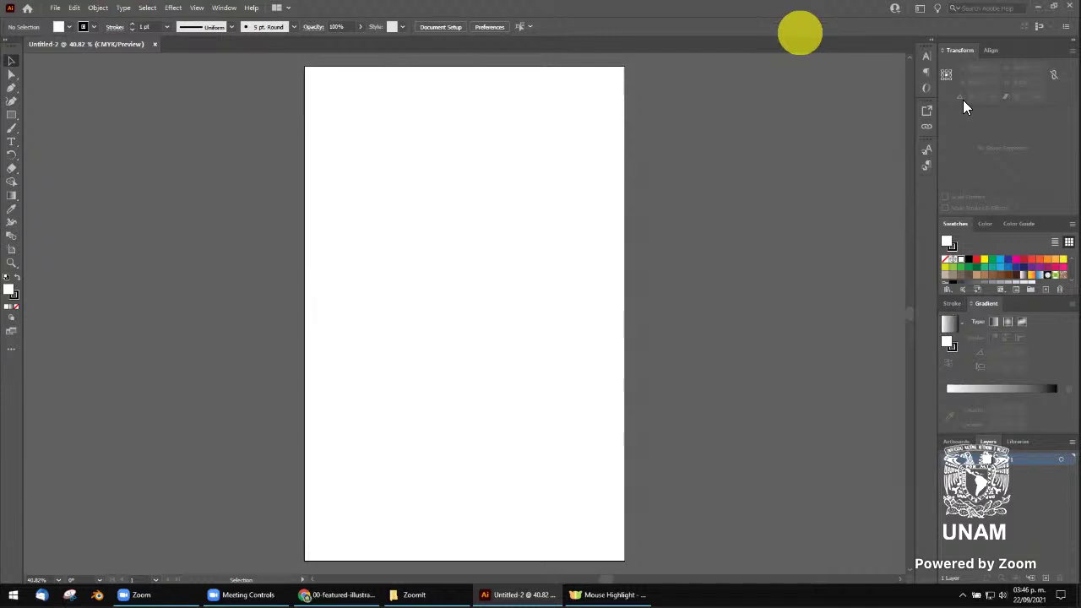
pyautogui.moveTo(984, 450); pyautogui.dragTo(941, 56)
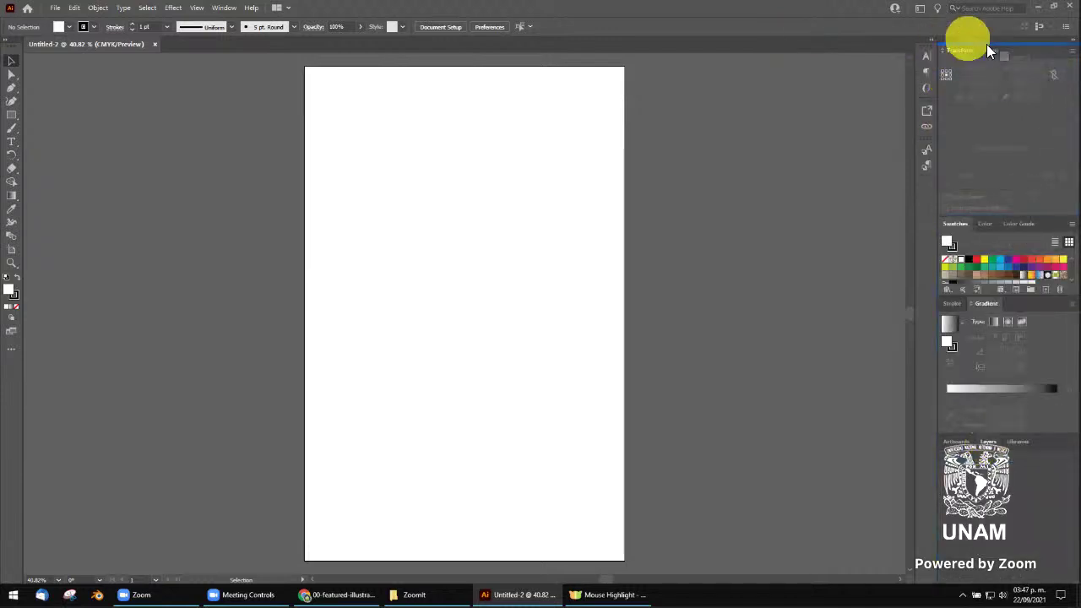
pyautogui.moveTo(941, 56)
pyautogui.mouseDown()
pyautogui.moveTo(663, 251)
pyautogui.moveTo(610, 144)
pyautogui.moveTo(574, 145)
pyautogui.moveTo(647, 110)
pyautogui.moveTo(934, 178)
pyautogui.moveTo(939, 38)
pyautogui.moveTo(951, 35)
pyautogui.mouseUp()
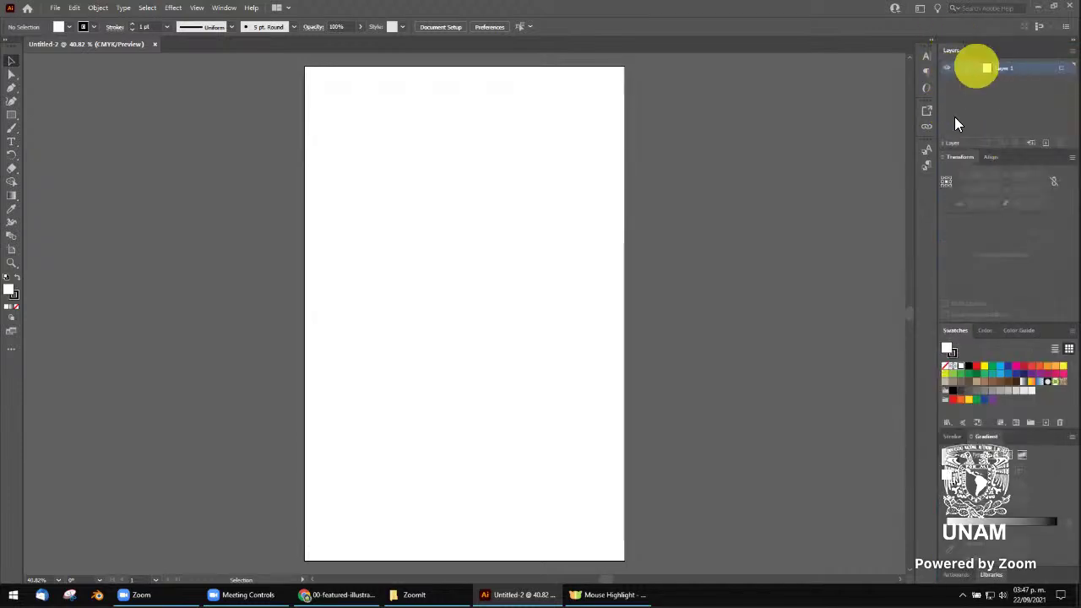
pyautogui.moveTo(951, 48); pyautogui.dragTo(1009, 161)
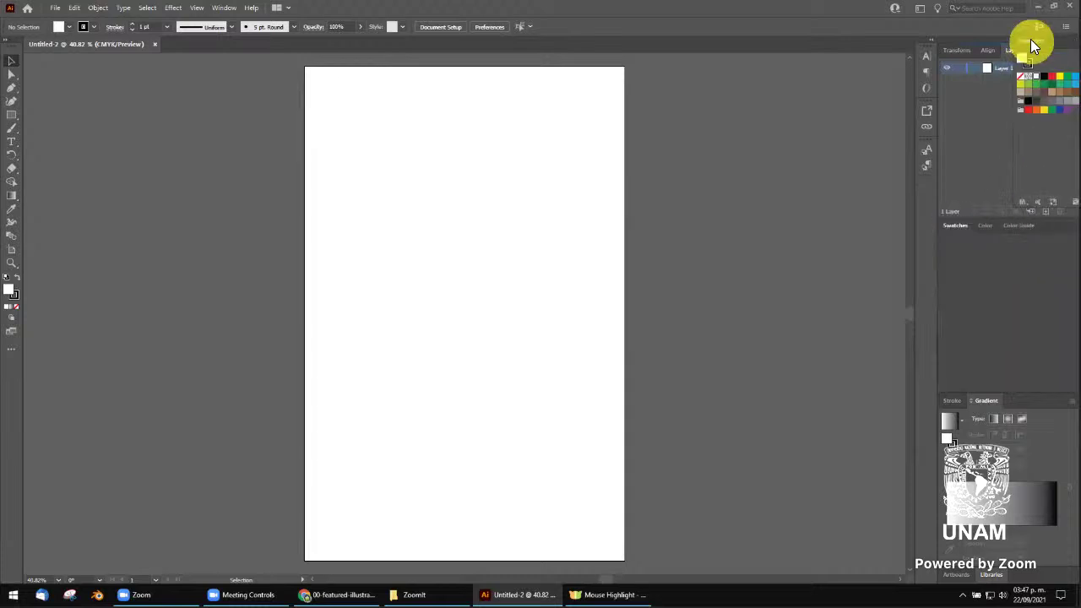
pyautogui.moveTo(954, 226); pyautogui.dragTo(1031, 39)
pyautogui.moveTo(954, 54); pyautogui.dragTo(1031, 166)
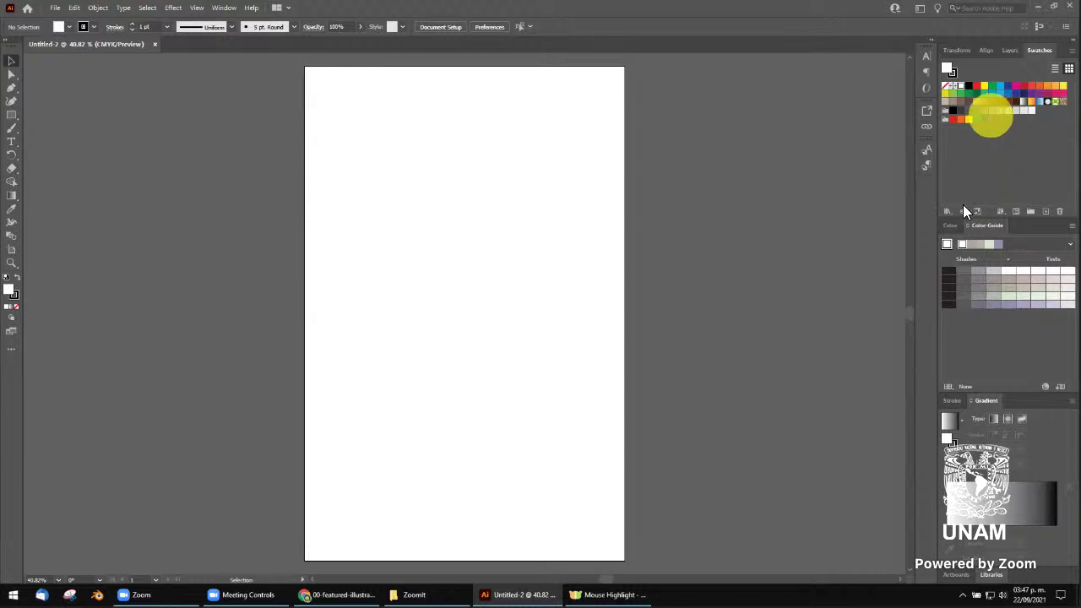
# Group Color Guide, Color and Gradient together as tabs and pull out the Stroke panel
pyautogui.moveTo(986, 225)
pyautogui.mouseDown()
pyautogui.moveTo(1050, 55)
pyautogui.moveTo(1056, 93)
pyautogui.mouseUp()
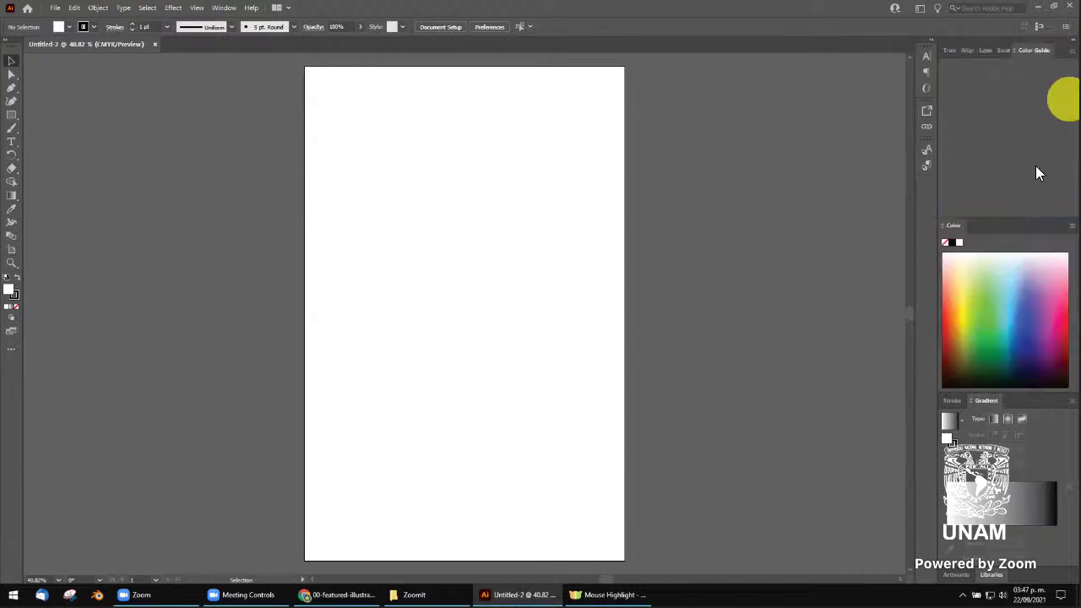
pyautogui.moveTo(953, 230)
pyautogui.mouseDown()
pyautogui.moveTo(1062, 83)
pyautogui.moveTo(1056, 93)
pyautogui.mouseUp()
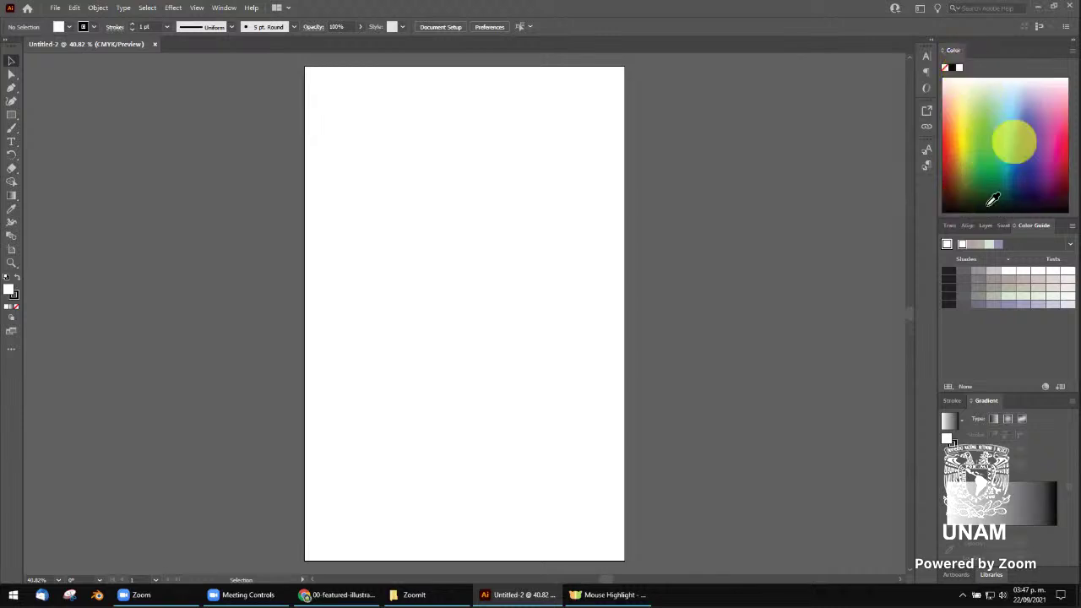
pyautogui.moveTo(971, 52); pyautogui.dragTo(1053, 225)
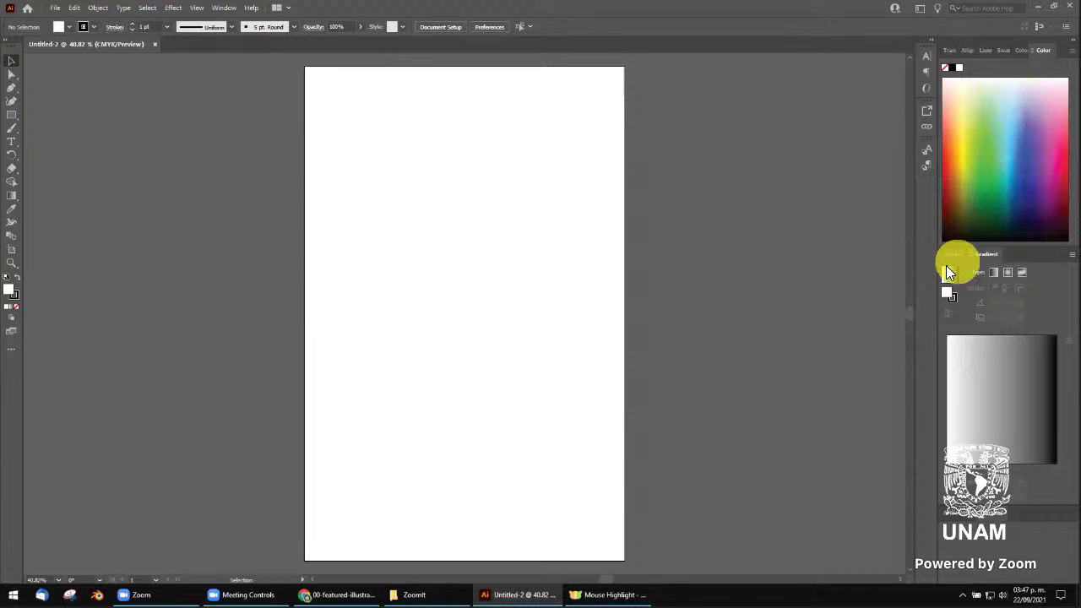
pyautogui.moveTo(981, 252); pyautogui.dragTo(1048, 50)
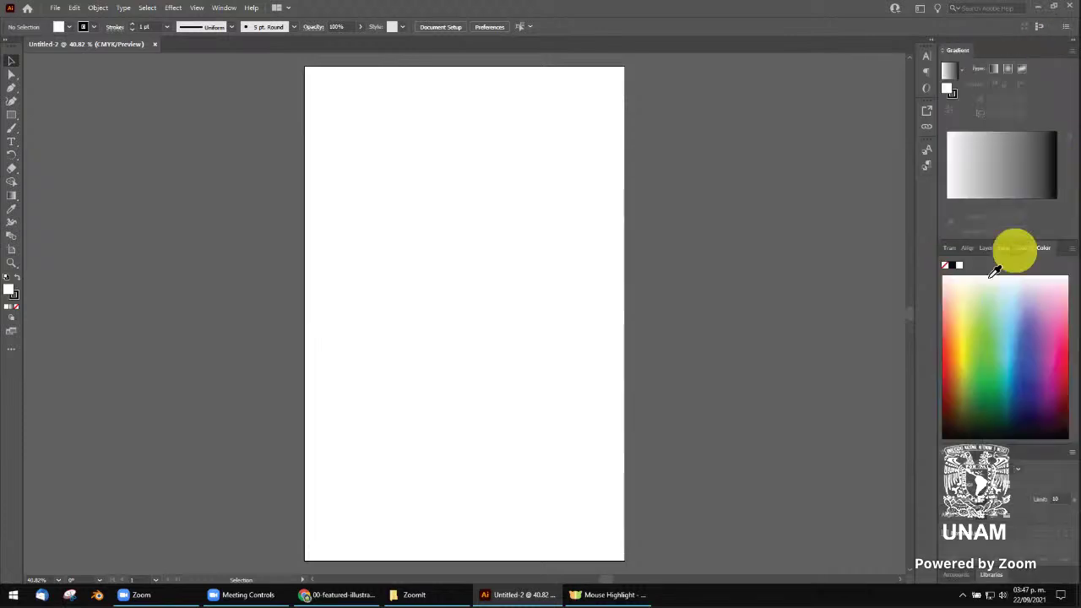
pyautogui.moveTo(958, 49); pyautogui.dragTo(1050, 246)
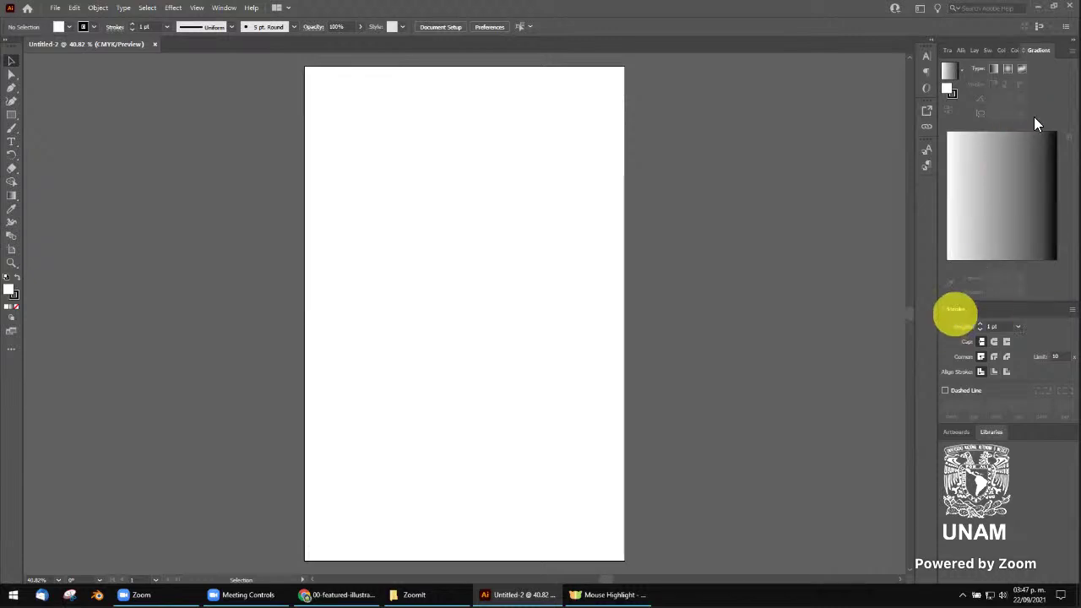
pyautogui.moveTo(955, 310); pyautogui.dragTo(1051, 58)
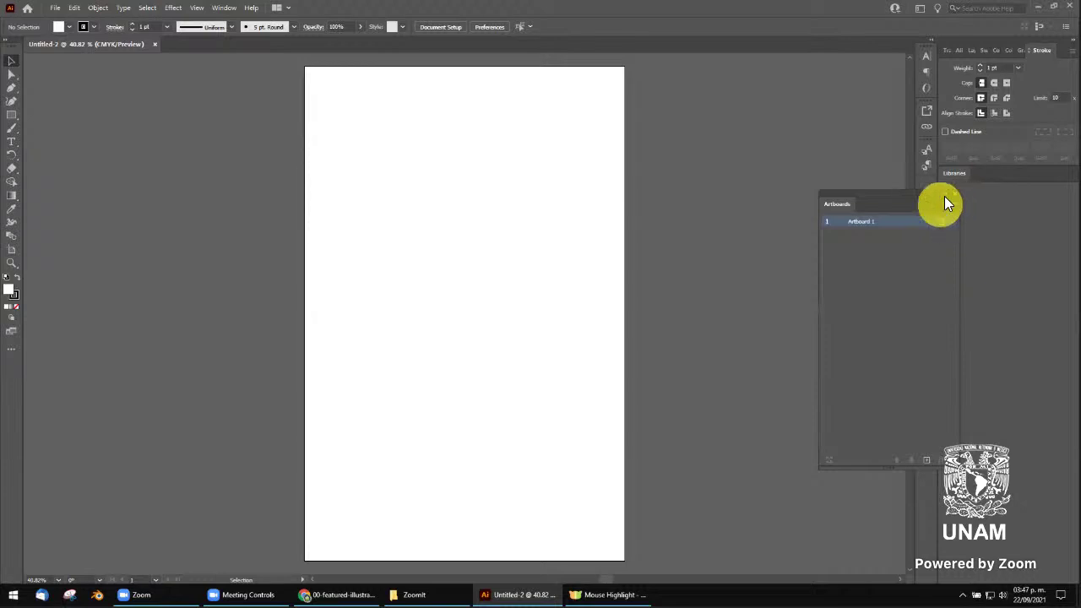
# Return the Artboards panel to the tab group and rearrange the text panel icons in the dock
pyautogui.moveTo(956, 173); pyautogui.dragTo(929, 195)
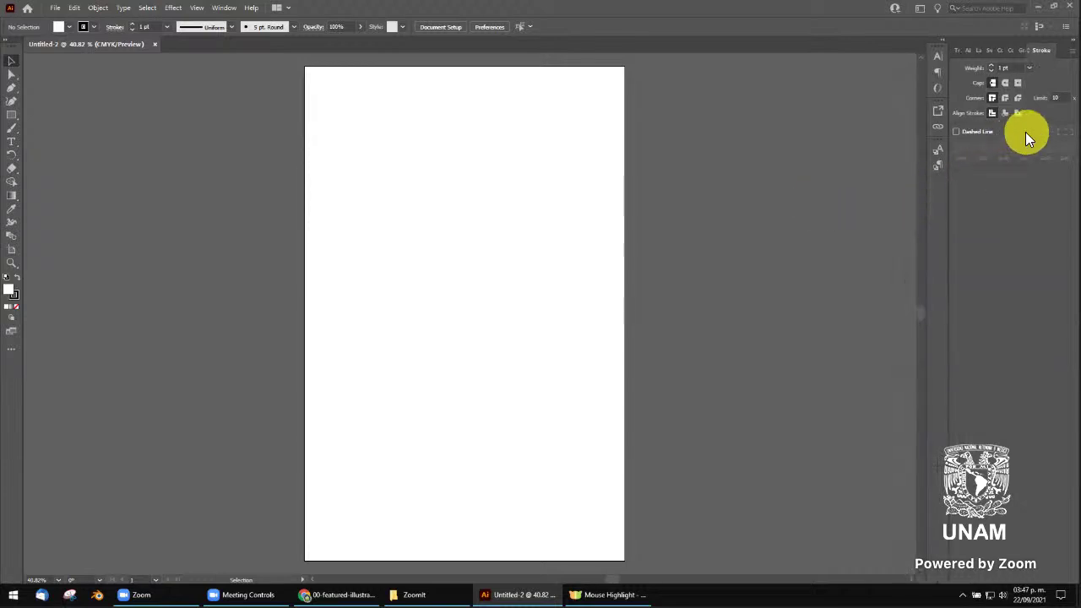
pyautogui.moveTo(934, 44); pyautogui.dragTo(800, 102)
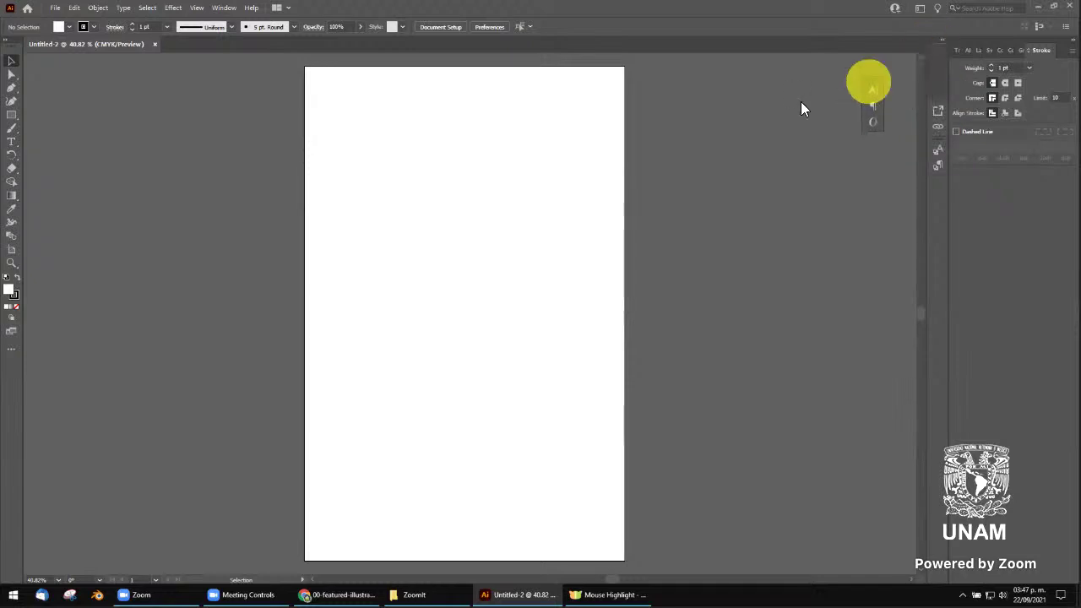
pyautogui.moveTo(929, 72); pyautogui.dragTo(933, 76)
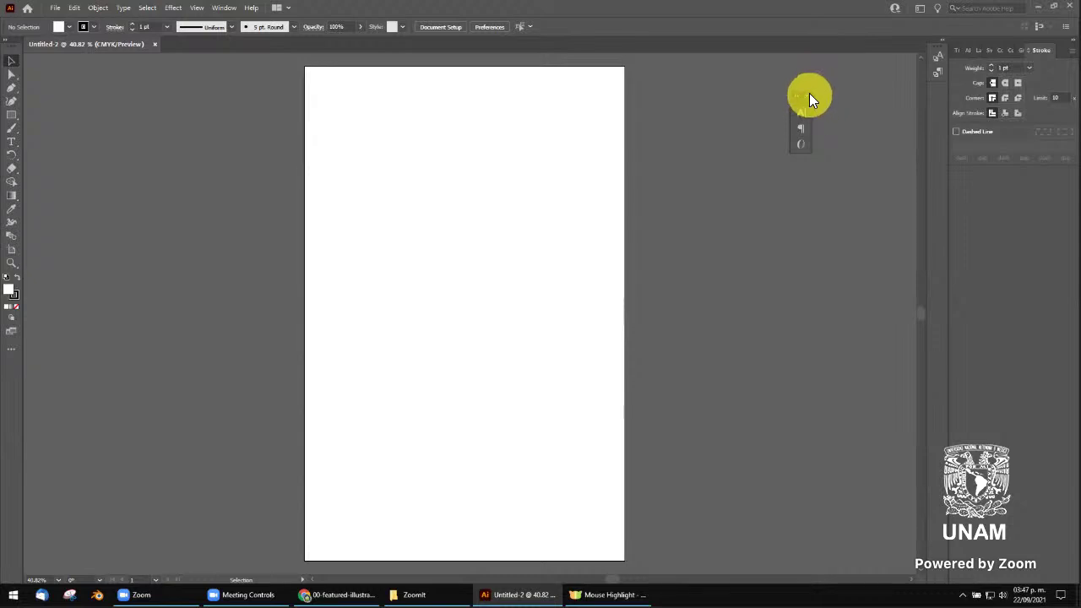
pyautogui.moveTo(806, 95)
pyautogui.mouseDown()
pyautogui.moveTo(942, 48)
pyautogui.moveTo(854, 88)
pyautogui.moveTo(1001, 97)
pyautogui.mouseUp()
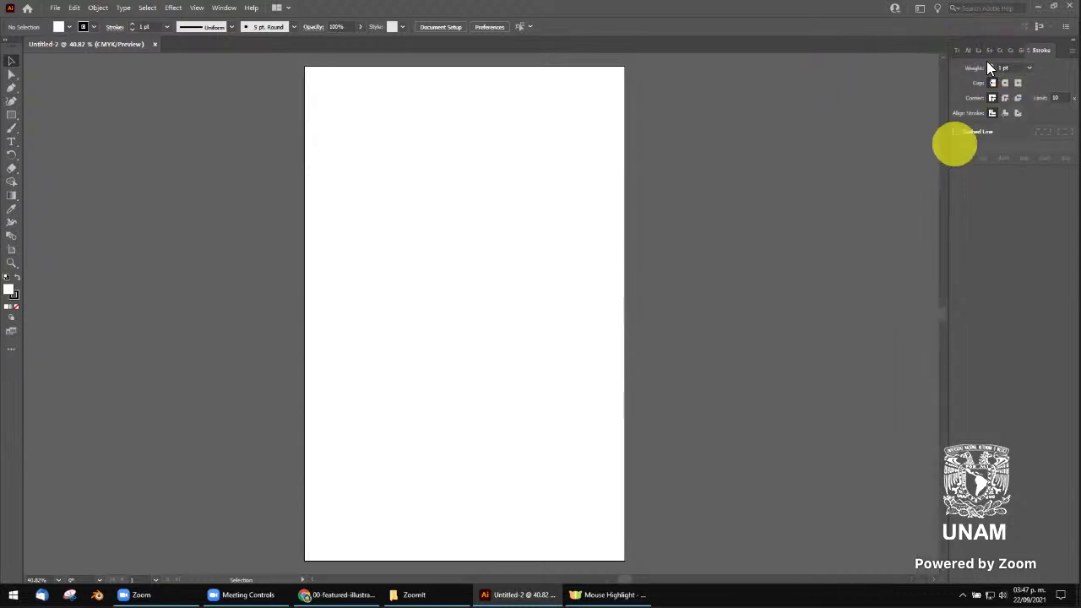
# Float the Layers panel apart from the dock, resize it taller, and leave Layer 1's name unchanged
pyautogui.click(977, 49)
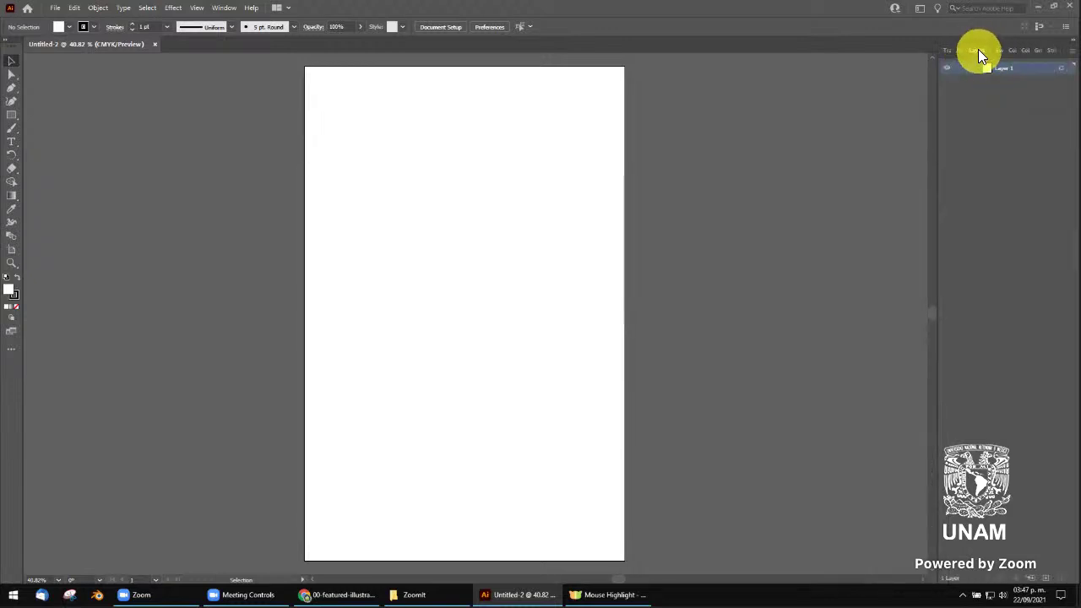
pyautogui.moveTo(978, 49); pyautogui.dragTo(845, 125)
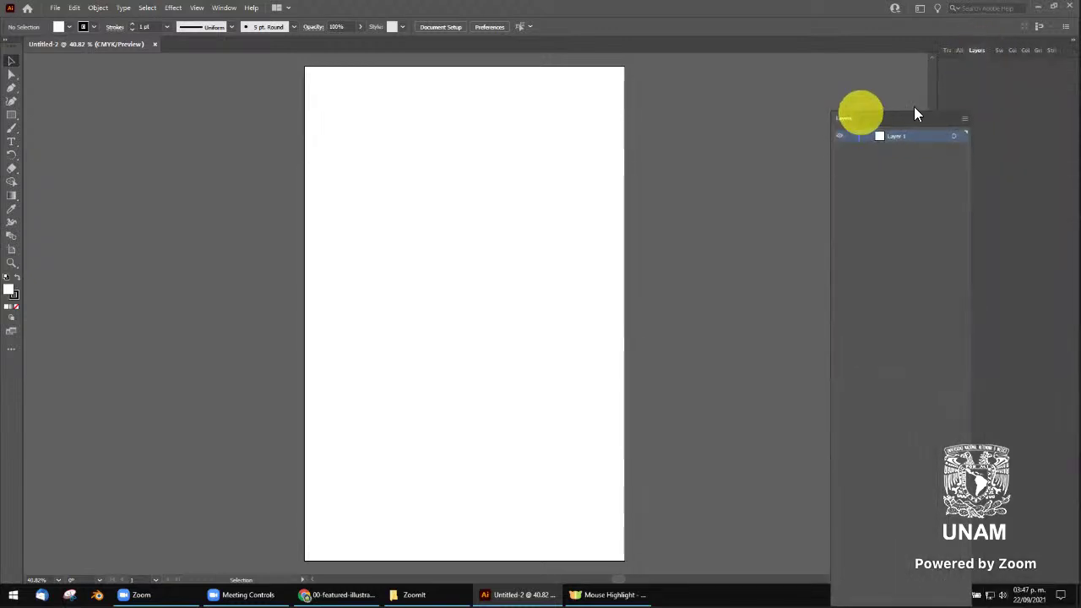
pyautogui.moveTo(914, 113); pyautogui.dragTo(911, 69)
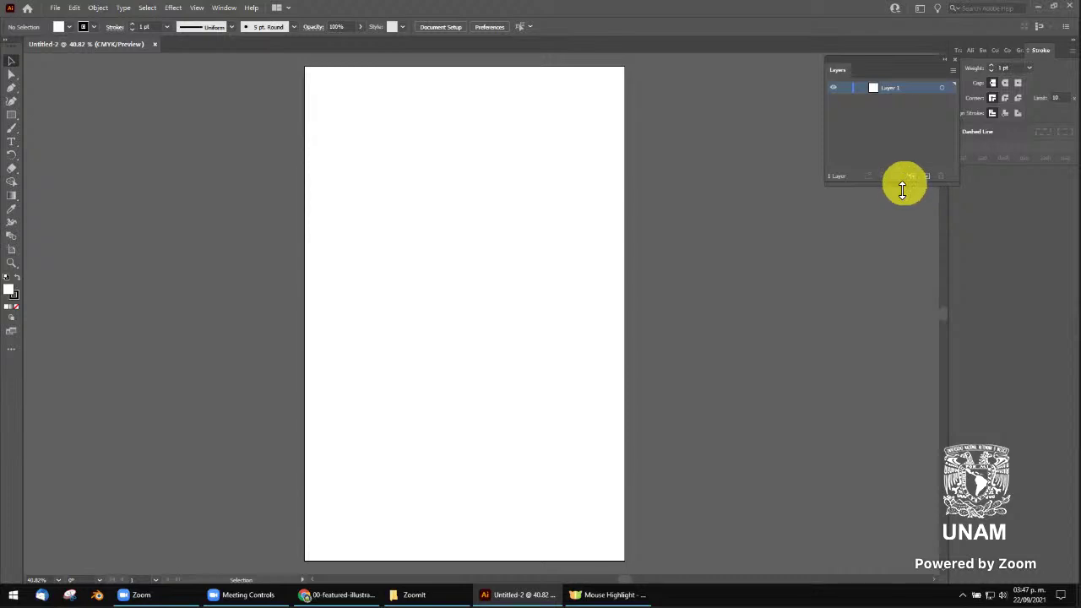
pyautogui.moveTo(902, 189); pyautogui.dragTo(901, 315)
pyautogui.moveTo(909, 64); pyautogui.dragTo(885, 40)
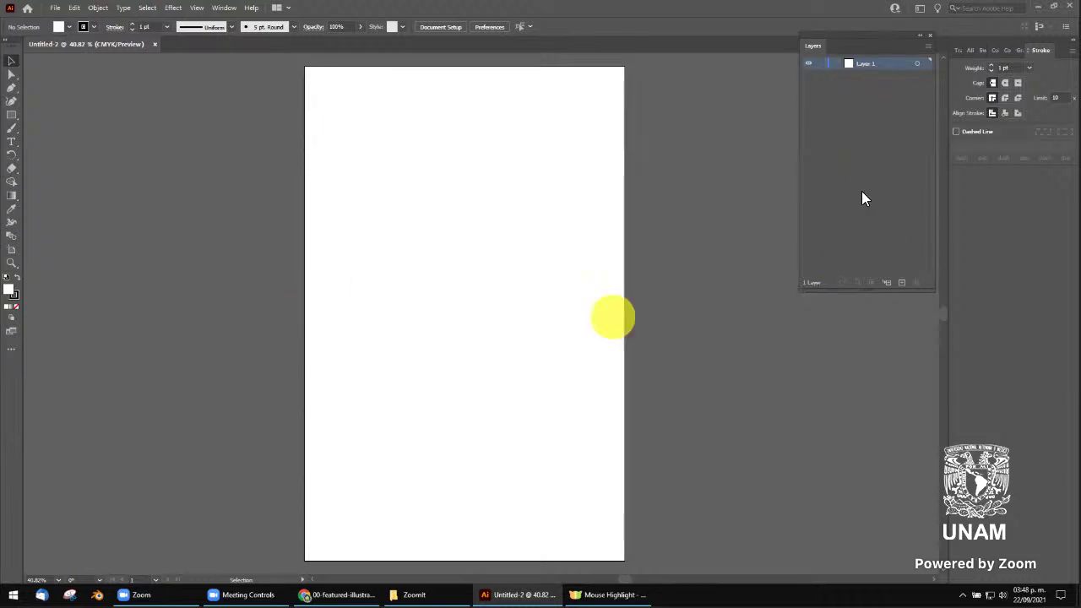
pyautogui.doubleClick(861, 66)
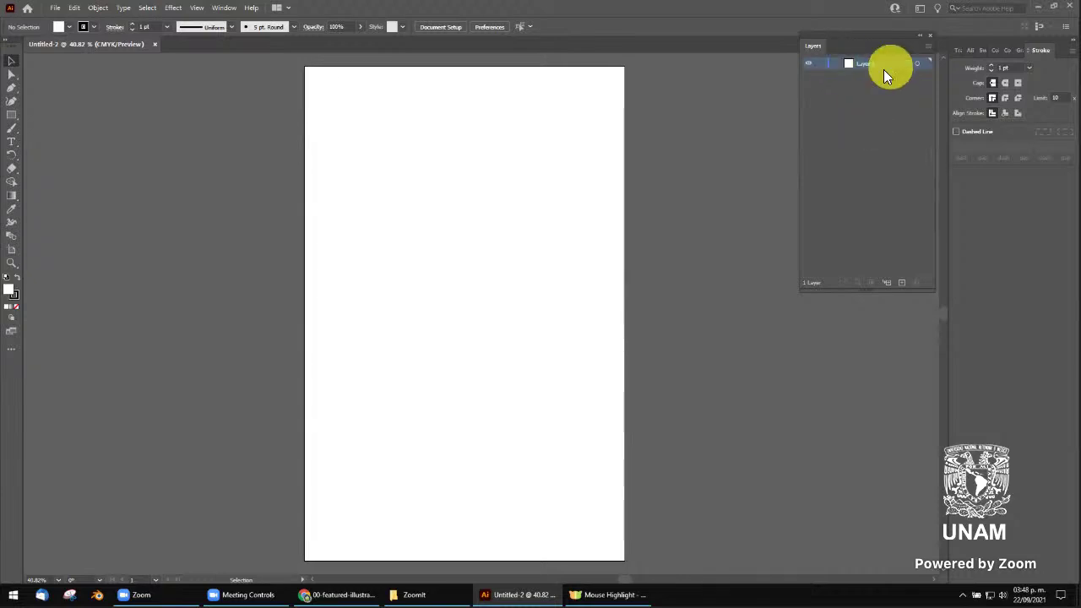
pyautogui.click(828, 112)
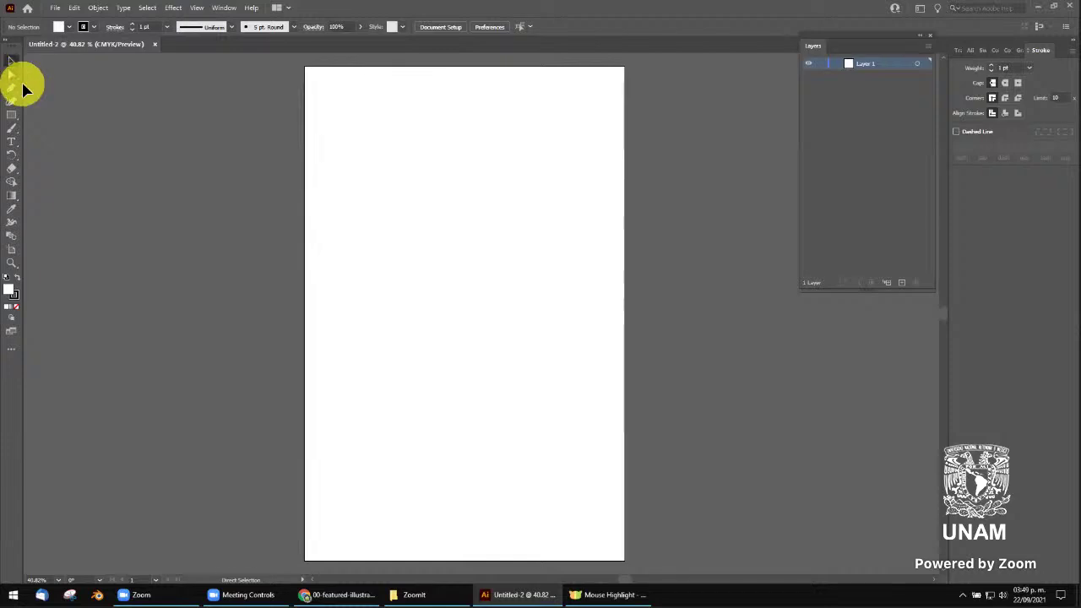
# Browse the Direct Selection, Pen and Anchor Point tools, ending on the Curvature Tool
pyautogui.rightClick(15, 77)
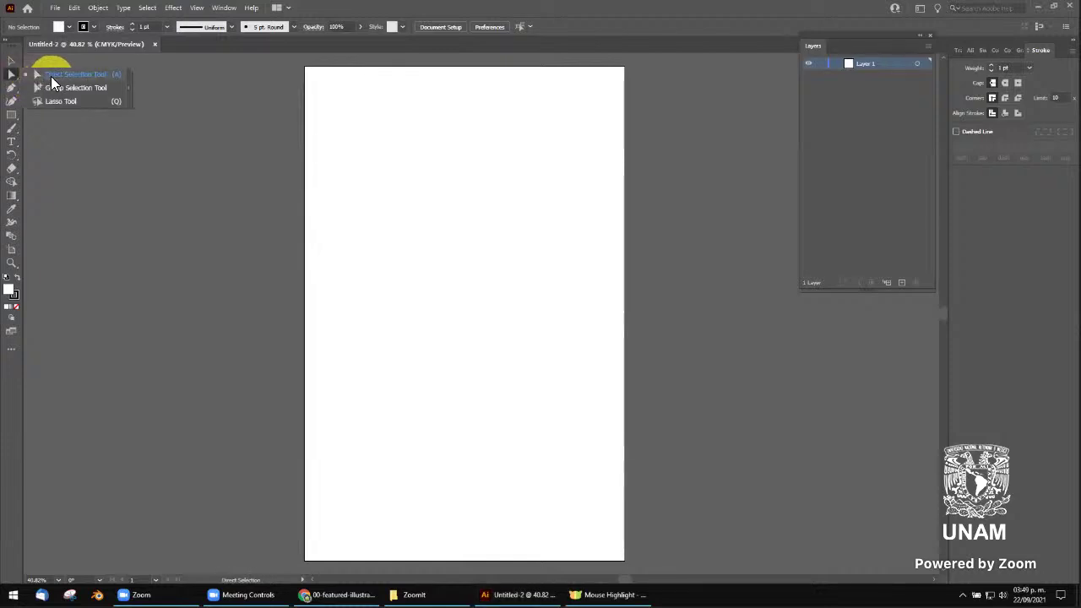
pyautogui.click(52, 78)
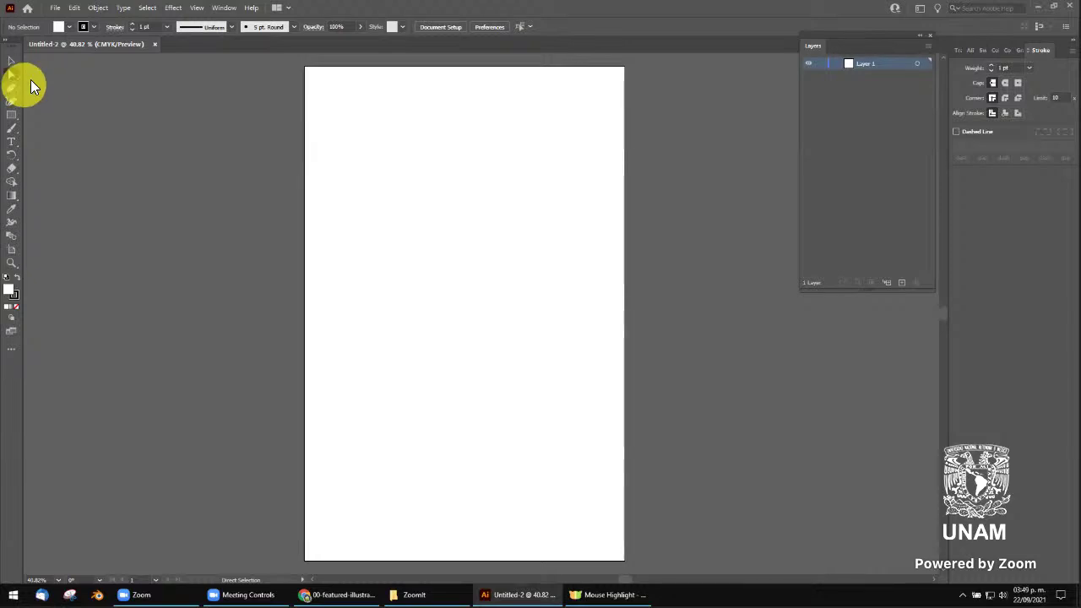
pyautogui.click(12, 90)
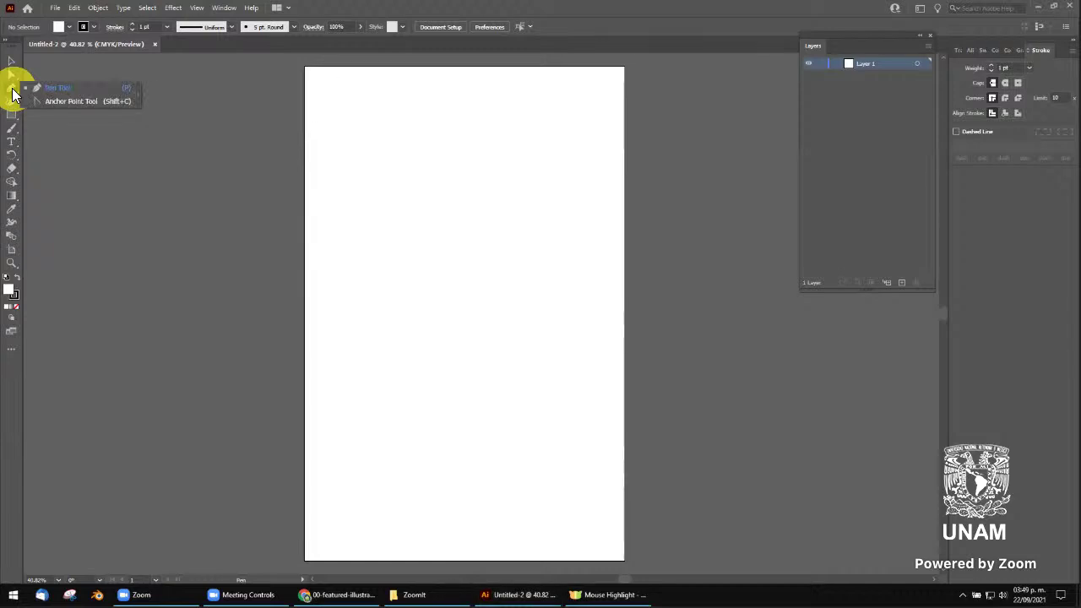
pyautogui.click(63, 102)
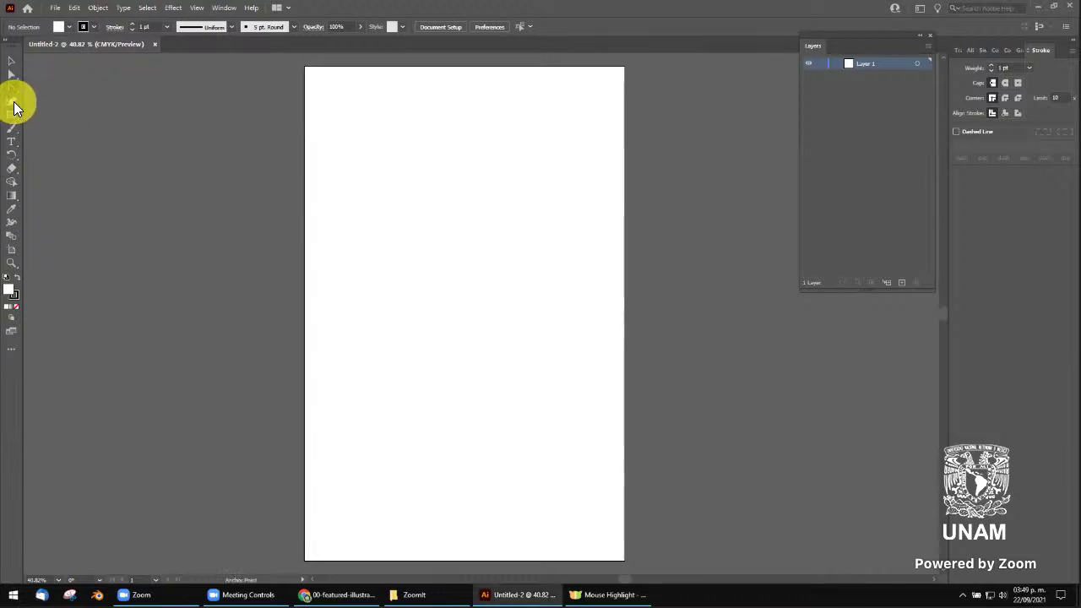
pyautogui.click(14, 104)
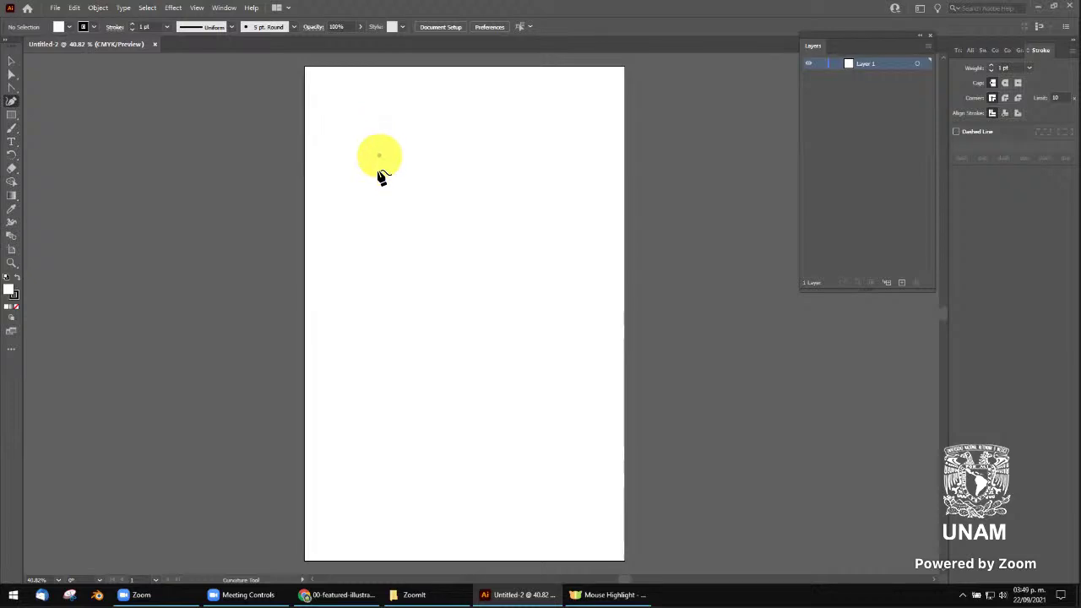
# Draw a four-point trial C curve with the Curvature Tool, then delete it
pyautogui.click(386, 199)
pyautogui.click(510, 188)
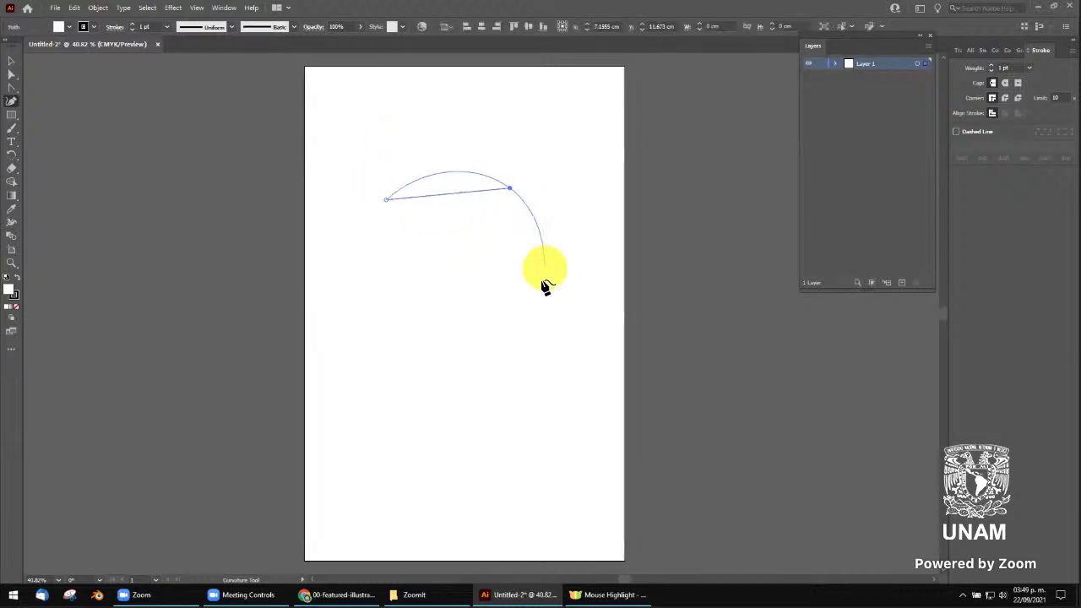
pyautogui.click(511, 361)
pyautogui.click(389, 333)
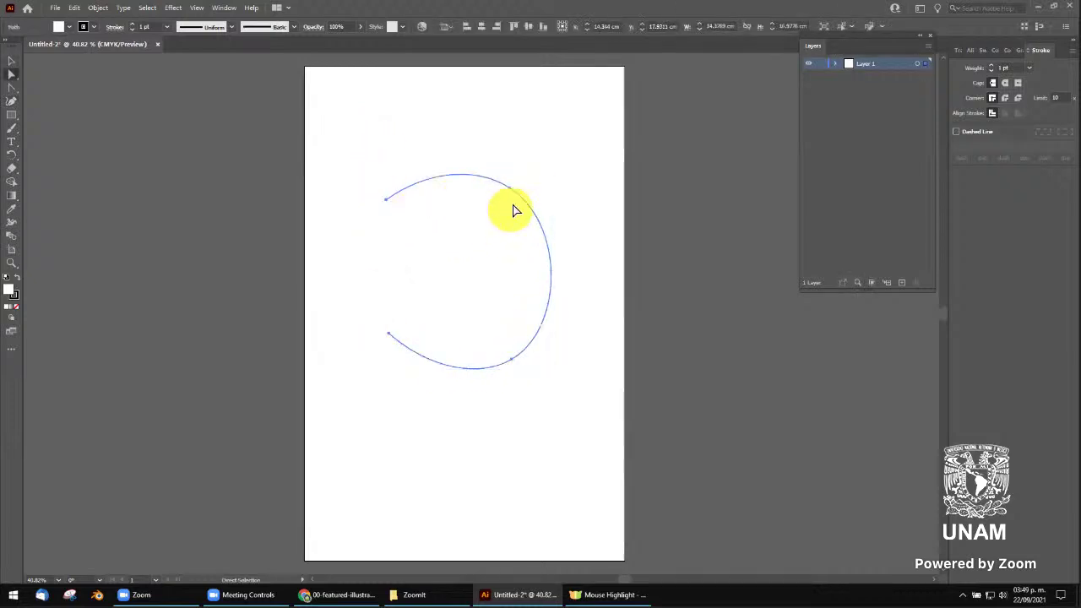
pyautogui.press('Delete')
pyautogui.press('a')
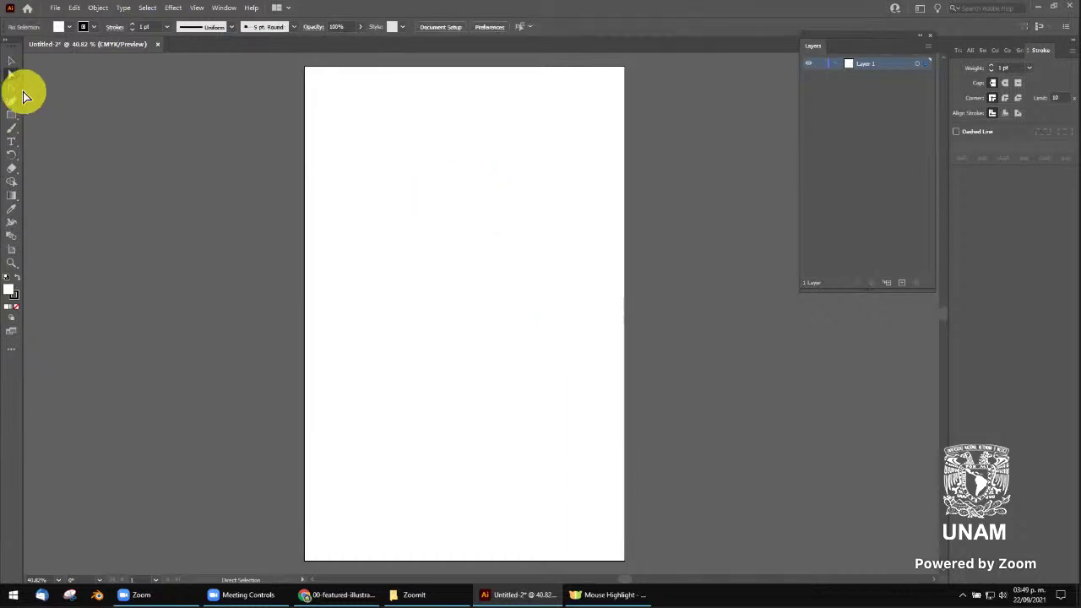
pyautogui.moveTo(12, 88); pyautogui.dragTo(70, 84)
# Draw a practice Pen path of smooth curved points and corner points across the artboard
pyautogui.click(361, 103)
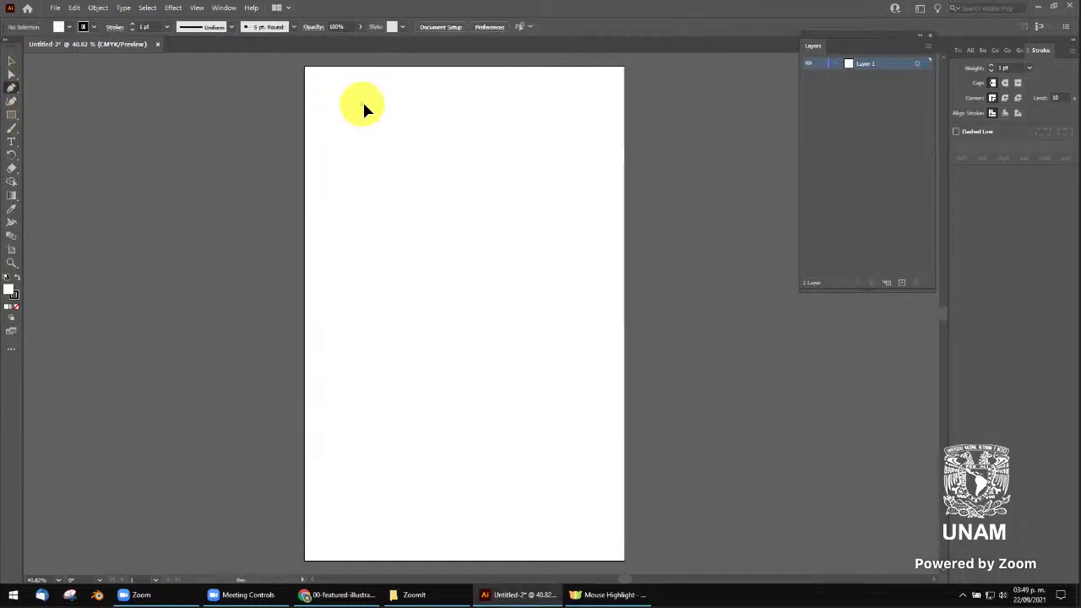
pyautogui.moveTo(468, 102)
pyautogui.mouseDown()
pyautogui.moveTo(499, 223)
pyautogui.moveTo(453, 236)
pyautogui.mouseUp()
pyautogui.moveTo(346, 145); pyautogui.dragTo(344, 164)
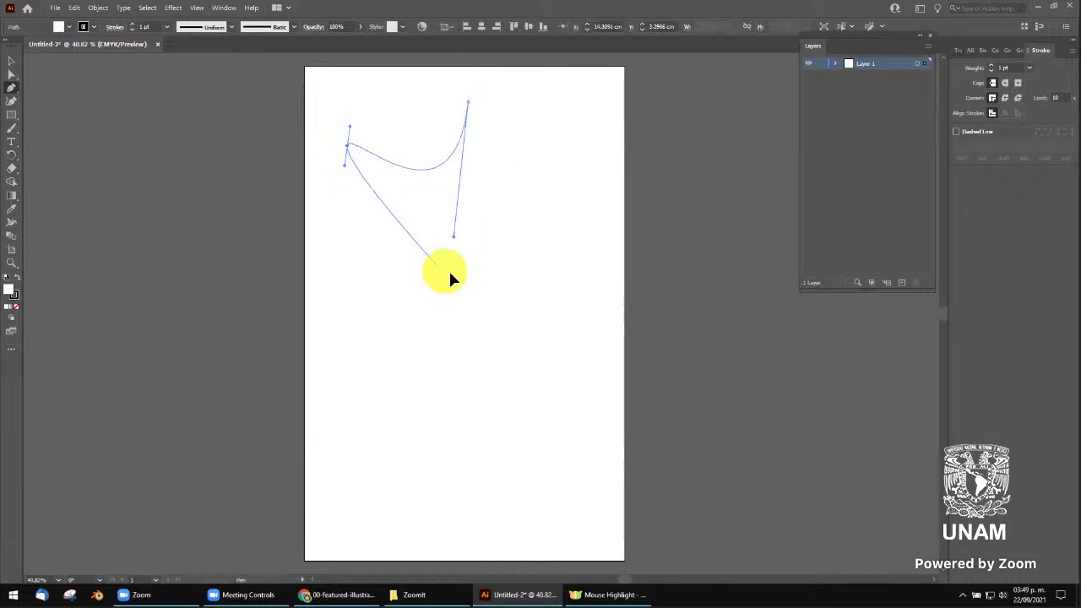
pyautogui.moveTo(448, 272); pyautogui.dragTo(469, 291)
pyautogui.moveTo(550, 231); pyautogui.dragTo(575, 250)
pyautogui.moveTo(581, 301); pyautogui.dragTo(584, 321)
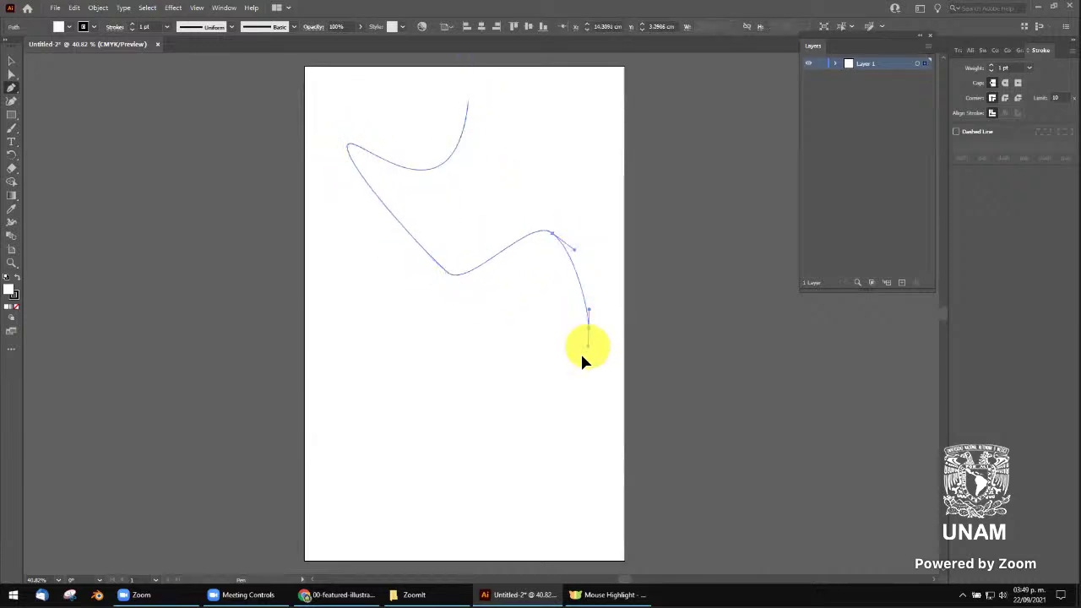
pyautogui.moveTo(506, 397); pyautogui.dragTo(401, 368)
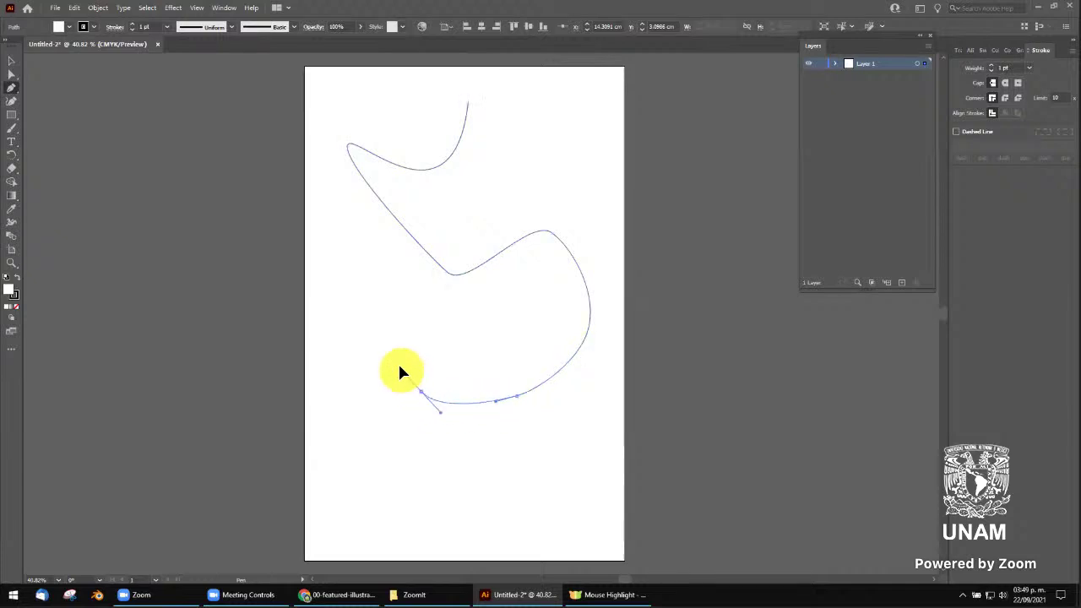
pyautogui.click(383, 318)
pyautogui.click(334, 248)
# End the path with Esc, then select it with the Selection tool and delete it
pyautogui.press('Escape')
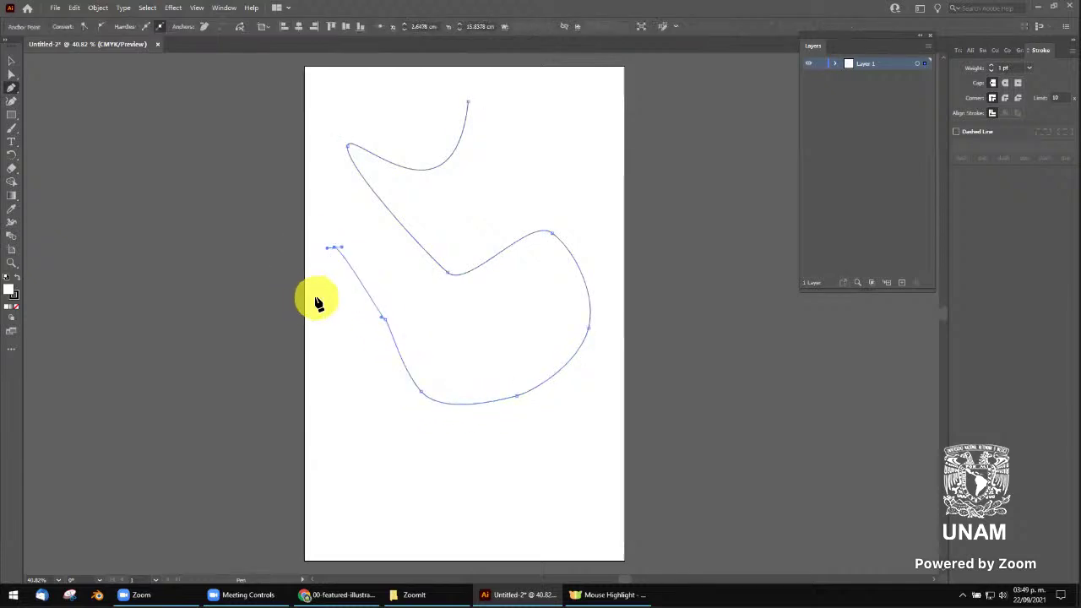
pyautogui.press('Delete')
pyautogui.press('v')
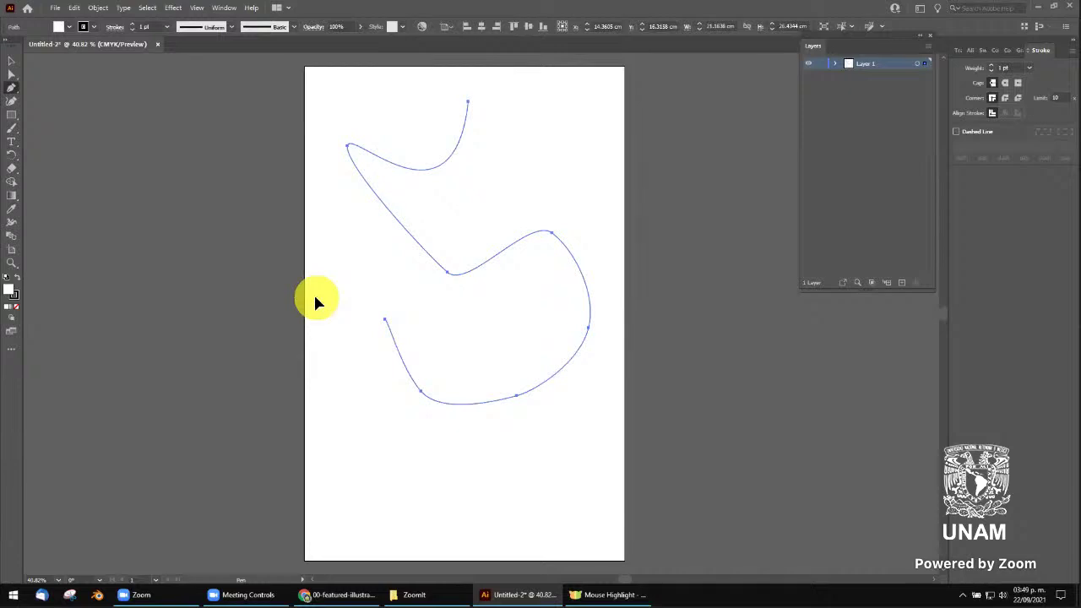
pyautogui.press('Delete')
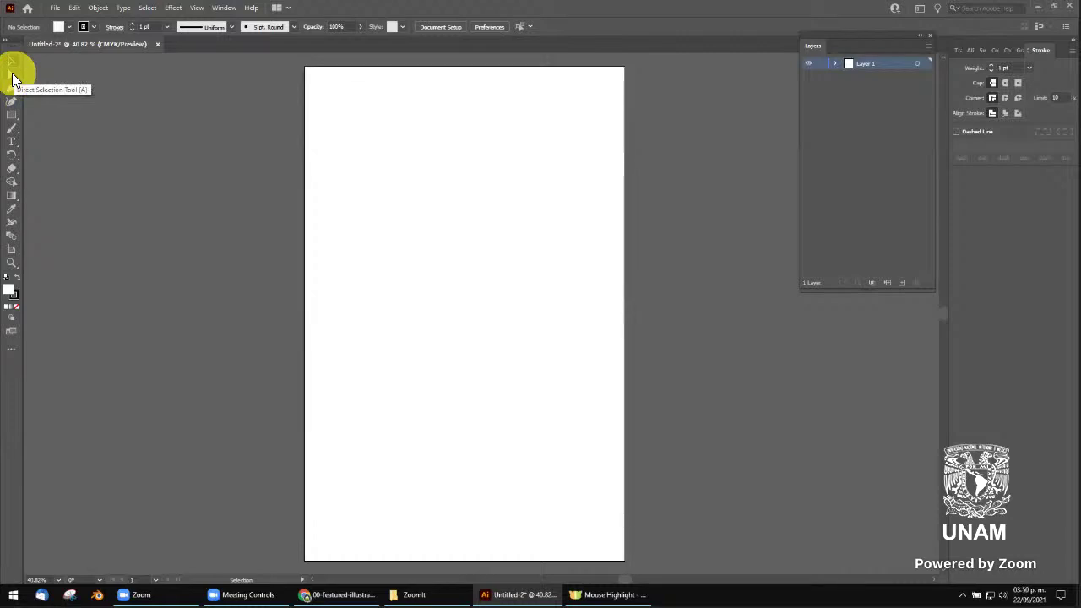
# Try a Lasso selection on the empty artboard, then return to Direct Selection and switch to the Pen Tool
pyautogui.click(12, 79)
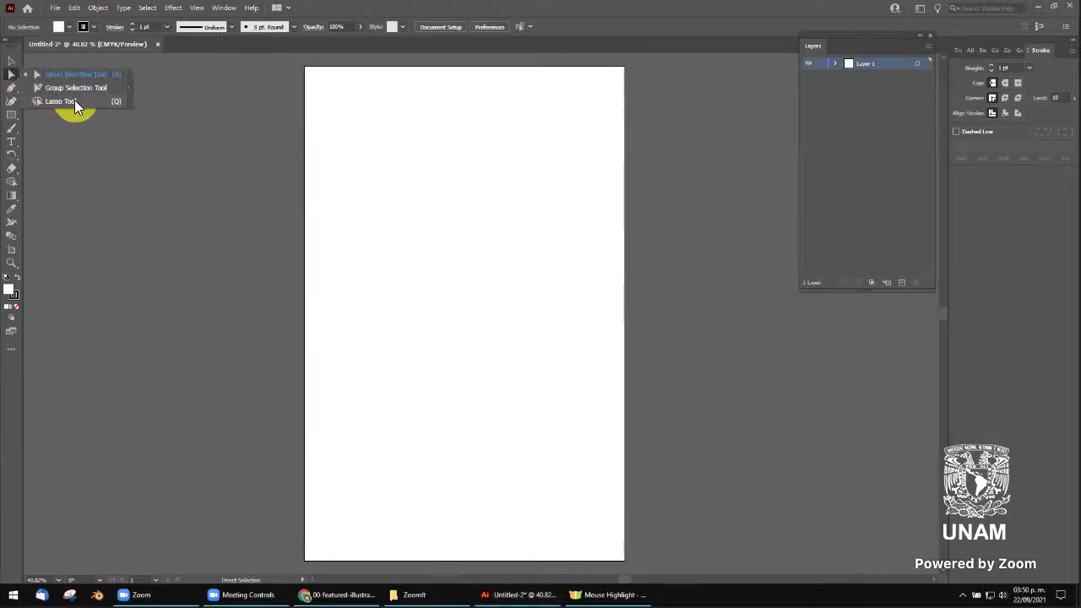
pyautogui.click(74, 100)
pyautogui.moveTo(418, 106); pyautogui.dragTo(461, 120)
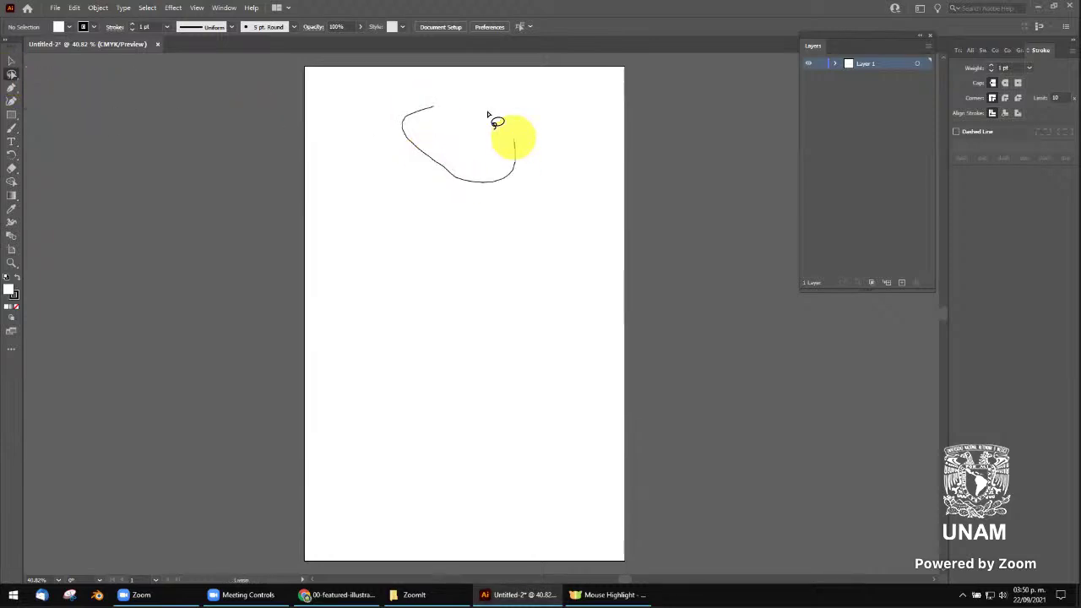
pyautogui.click(12, 78)
pyautogui.click(49, 74)
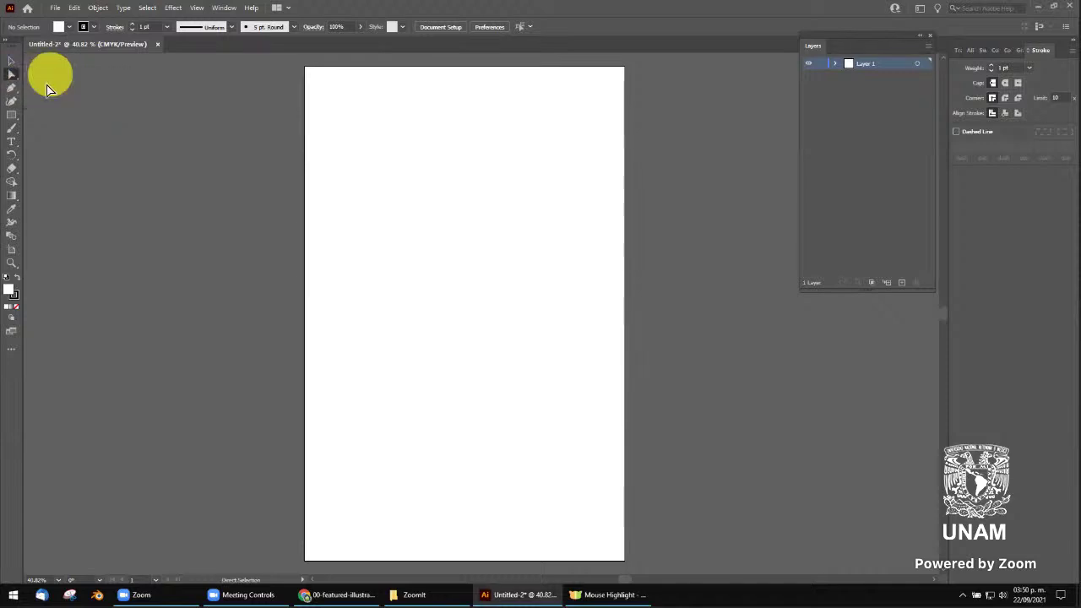
pyautogui.click(12, 90)
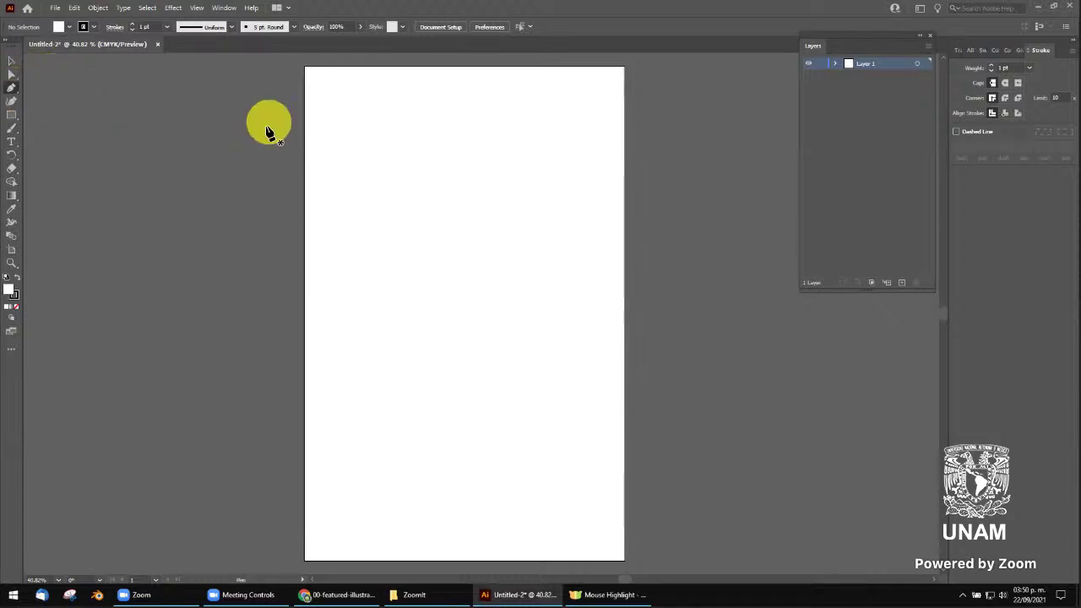
# Start a Pen path with a straight top edge, stepped right-angle corners and a rectangular notch
pyautogui.click(345, 99)
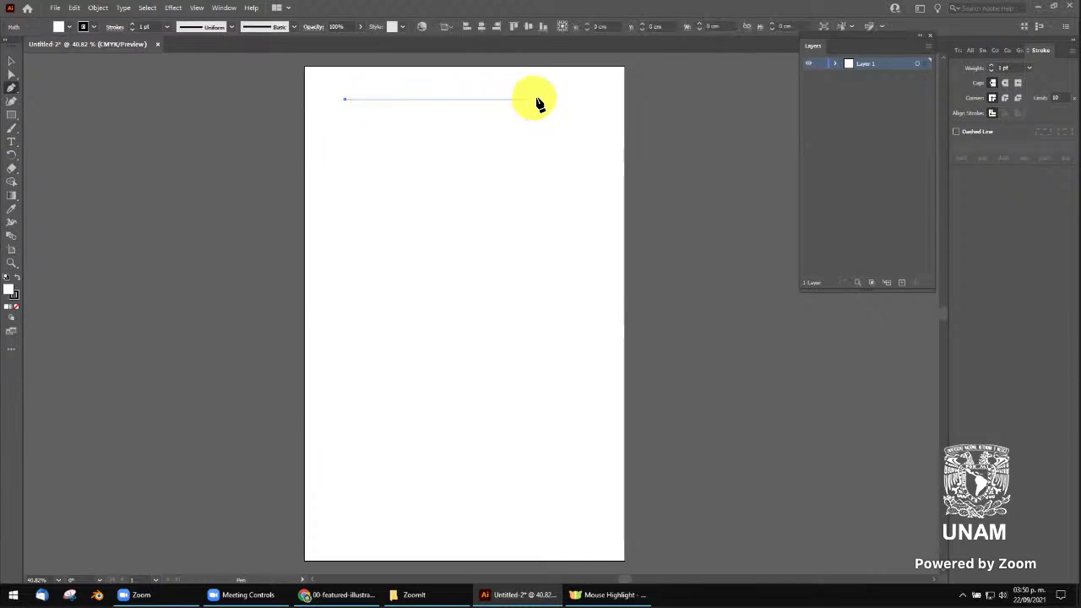
pyautogui.click(538, 99)
pyautogui.click(538, 277)
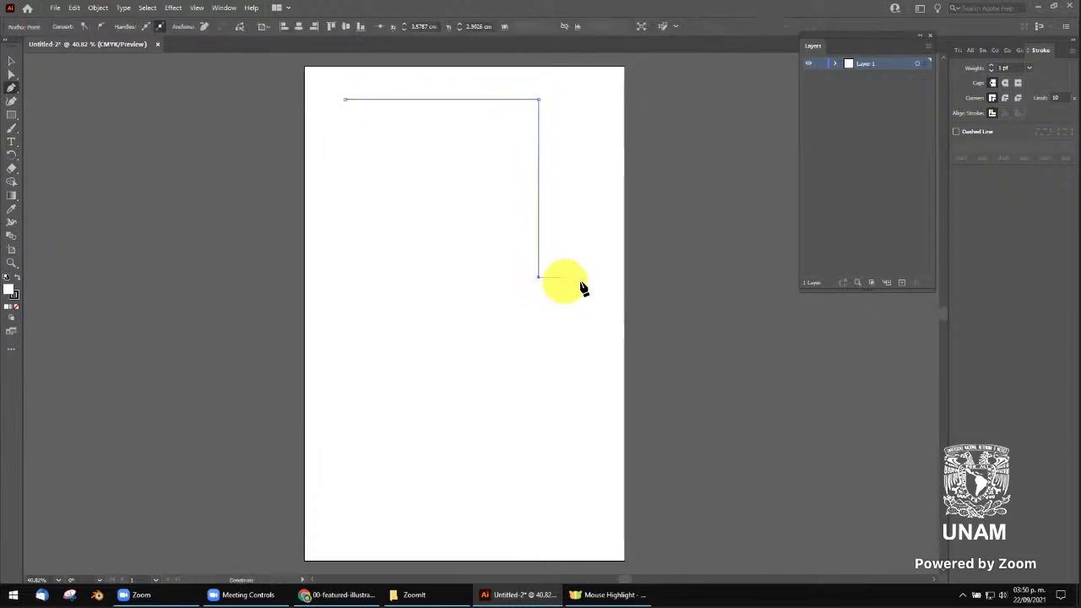
pyautogui.click(604, 277)
pyautogui.click(605, 428)
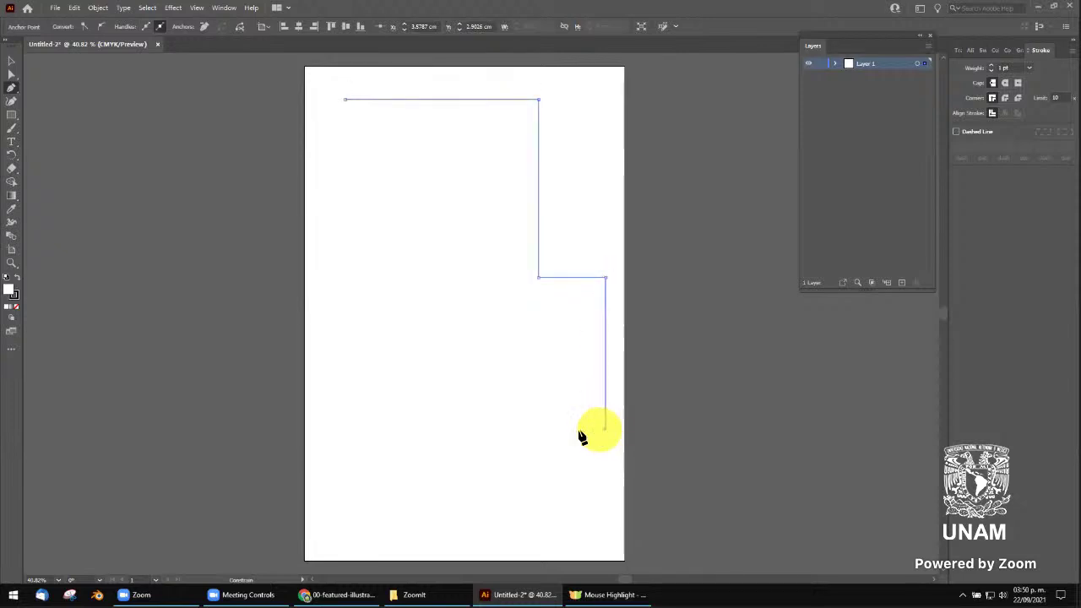
pyautogui.click(544, 428)
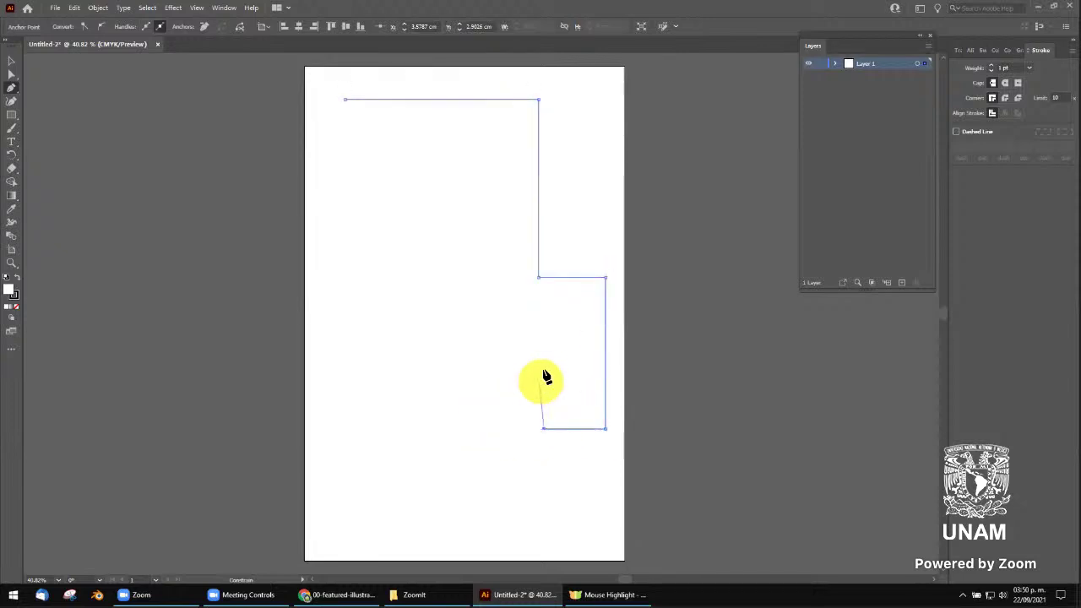
pyautogui.click(544, 365)
pyautogui.click(482, 365)
pyautogui.click(482, 460)
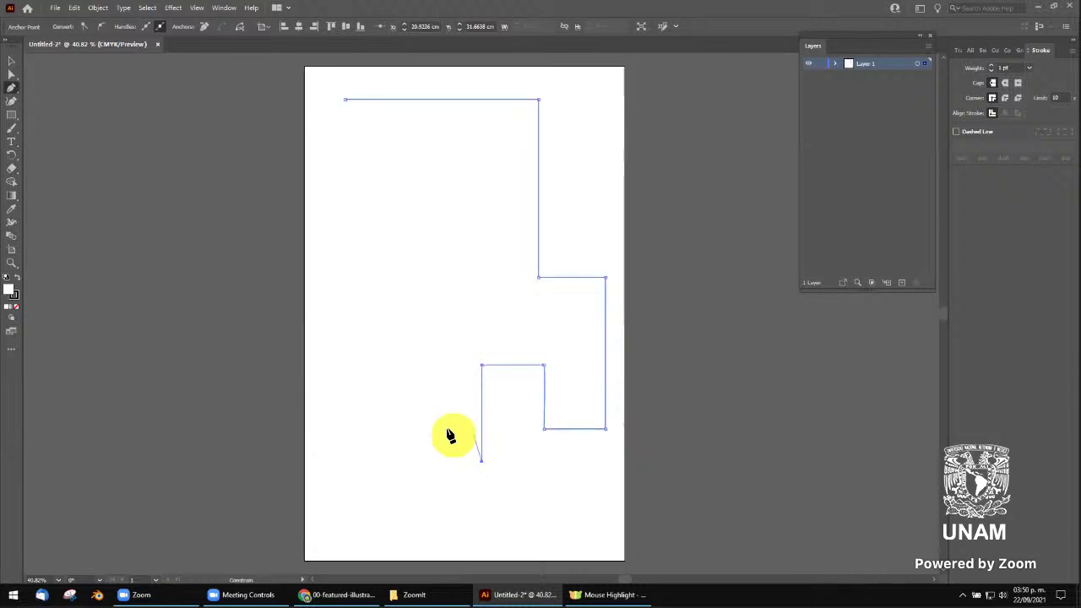
# Finish the path with four smooth anchors sweeping up and left into a 2-like curve
pyautogui.moveTo(374, 283); pyautogui.dragTo(400, 244)
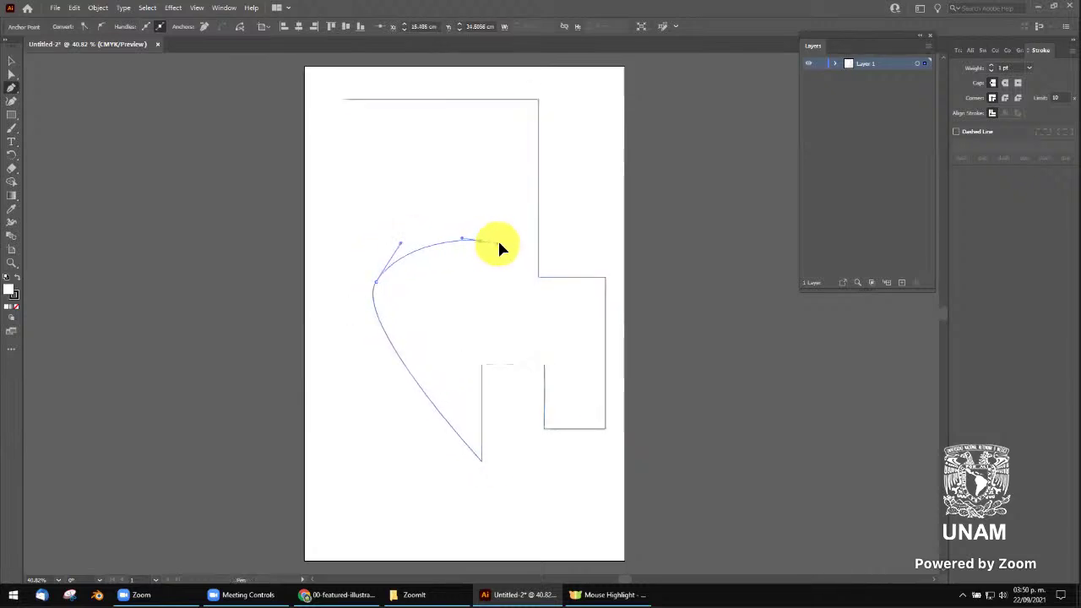
pyautogui.moveTo(478, 242); pyautogui.dragTo(504, 204)
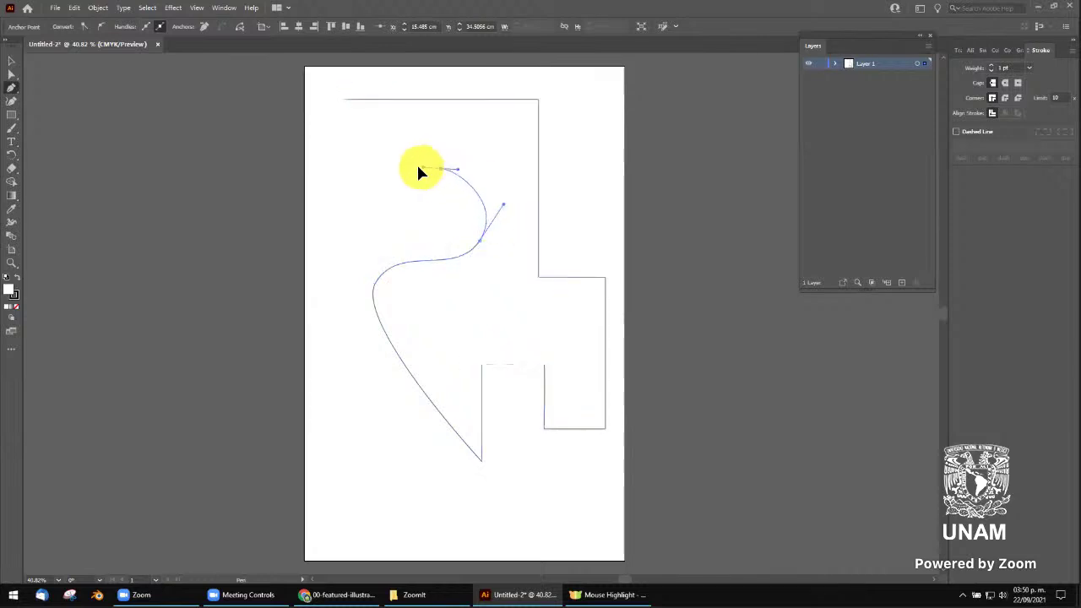
pyautogui.moveTo(440, 168); pyautogui.dragTo(407, 175)
pyautogui.moveTo(344, 231); pyautogui.dragTo(336, 270)
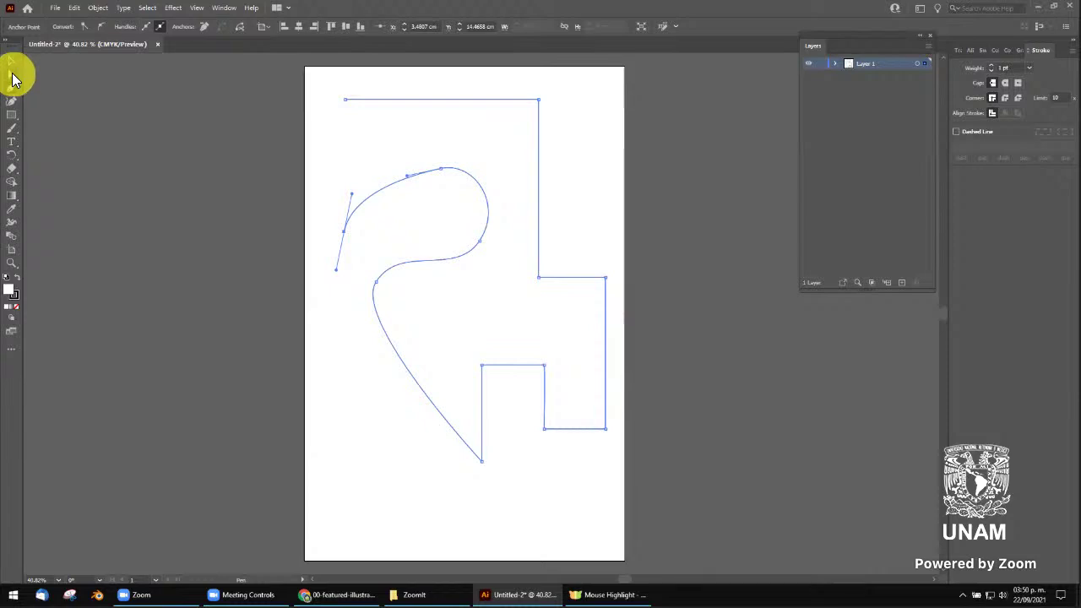
pyautogui.click(12, 86)
pyautogui.click(11, 74)
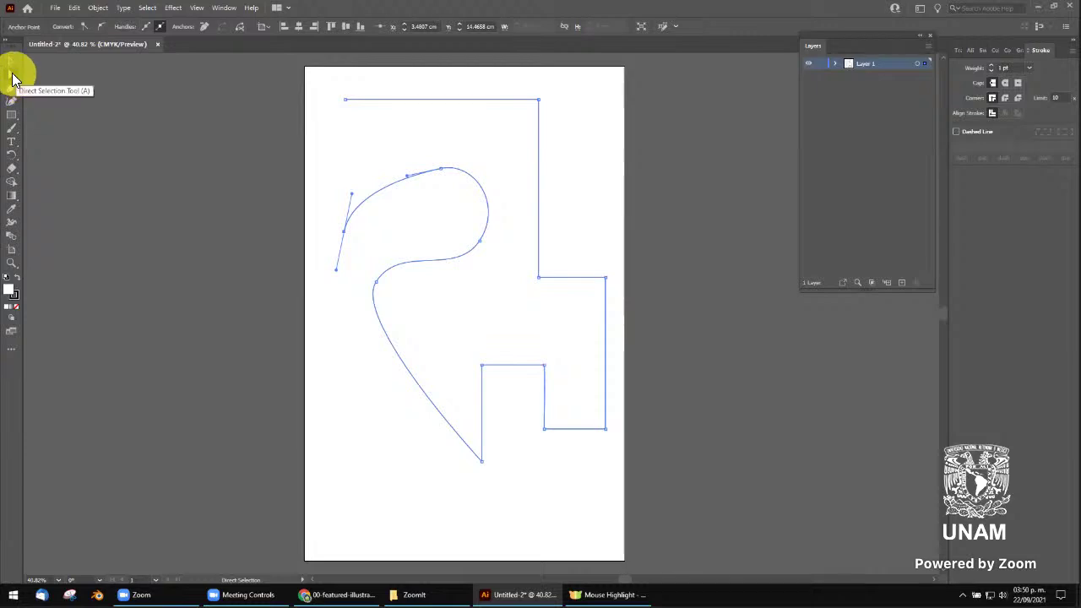
pyautogui.click(12, 62)
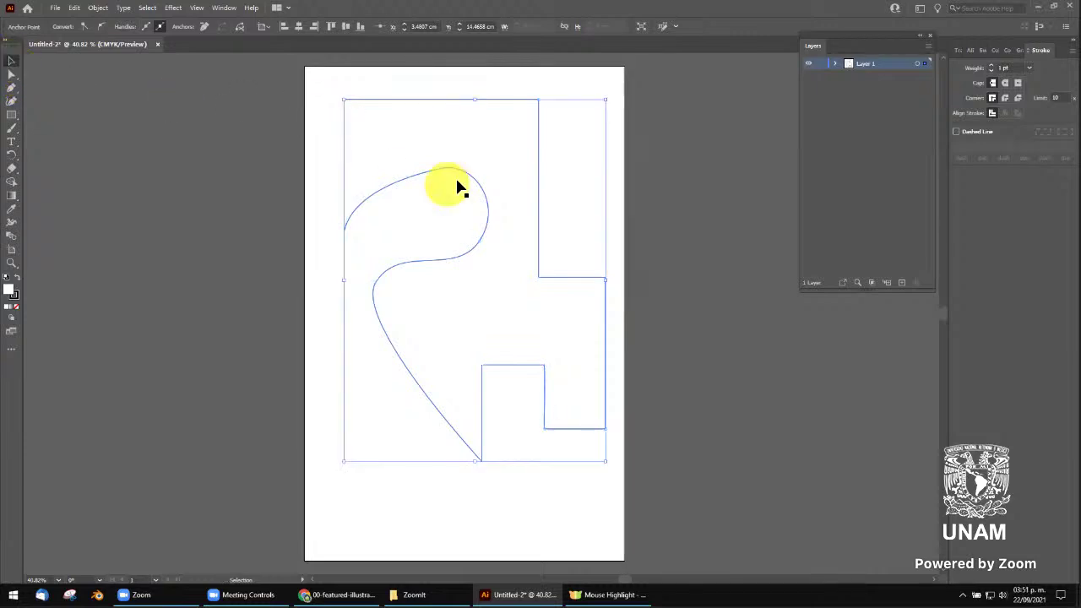
pyautogui.moveTo(488, 182)
pyautogui.mouseDown()
pyautogui.moveTo(518, 179)
pyautogui.moveTo(472, 216)
pyautogui.mouseUp()
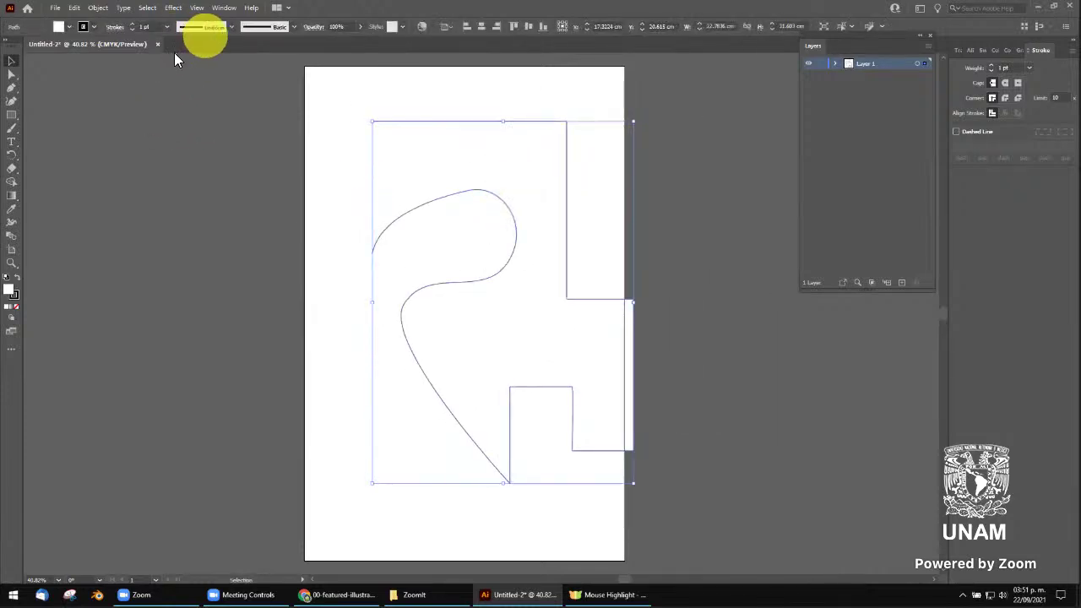
pyautogui.press('a')
pyautogui.click(471, 195)
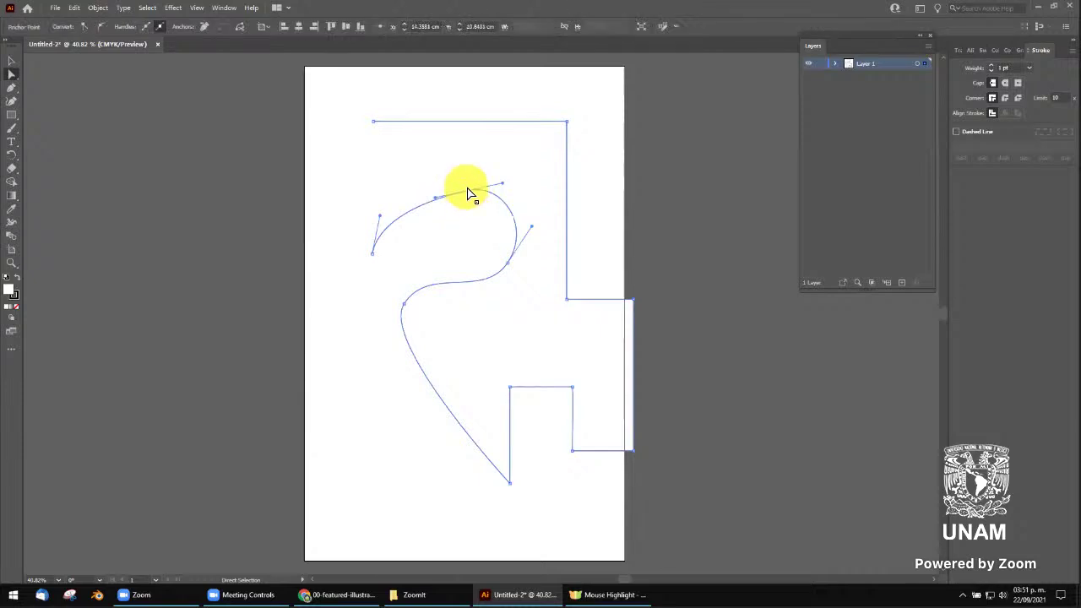
pyautogui.moveTo(470, 195); pyautogui.dragTo(450, 173)
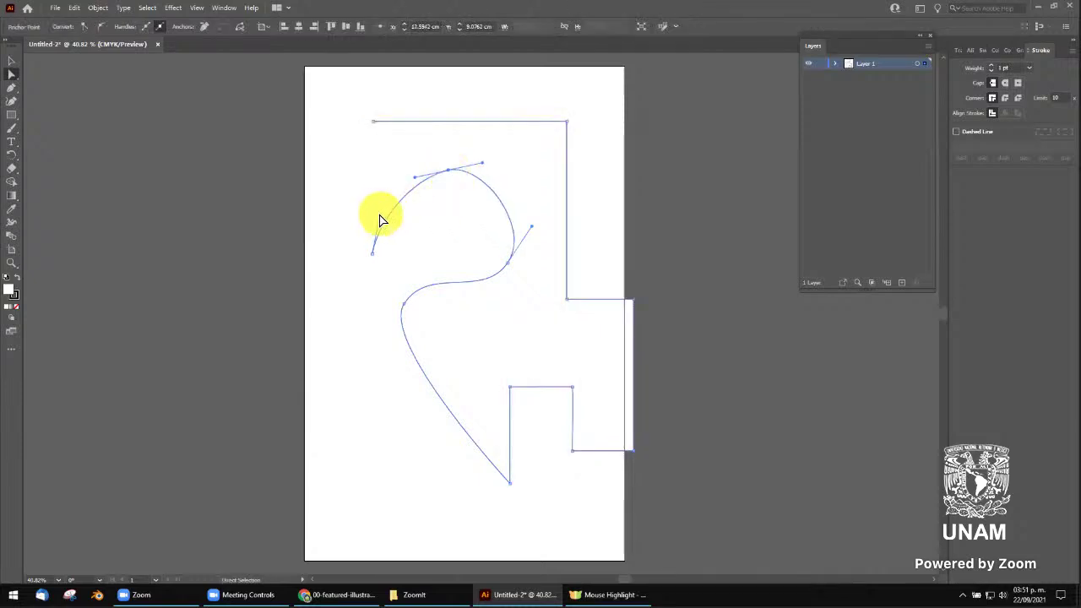
pyautogui.moveTo(380, 216); pyautogui.dragTo(369, 205)
pyautogui.moveTo(373, 252); pyautogui.dragTo(342, 266)
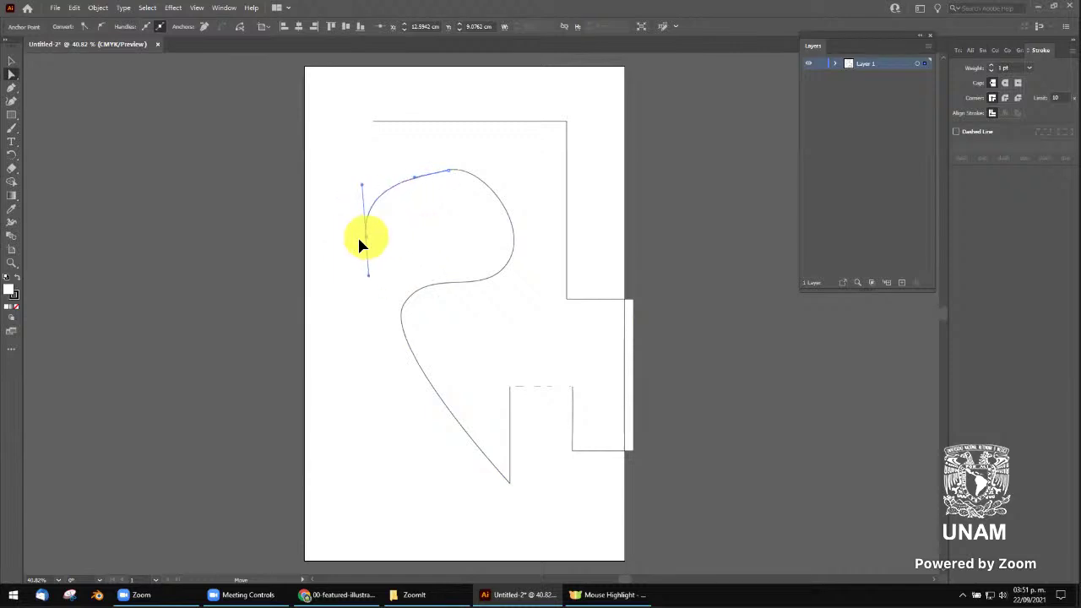
pyautogui.click(414, 180)
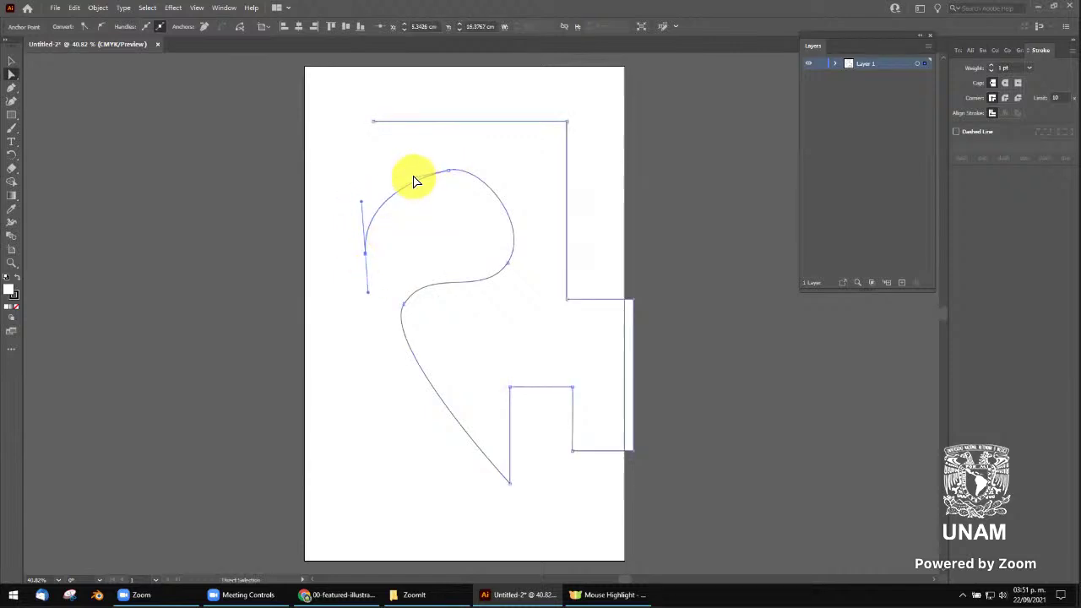
pyautogui.click(414, 181)
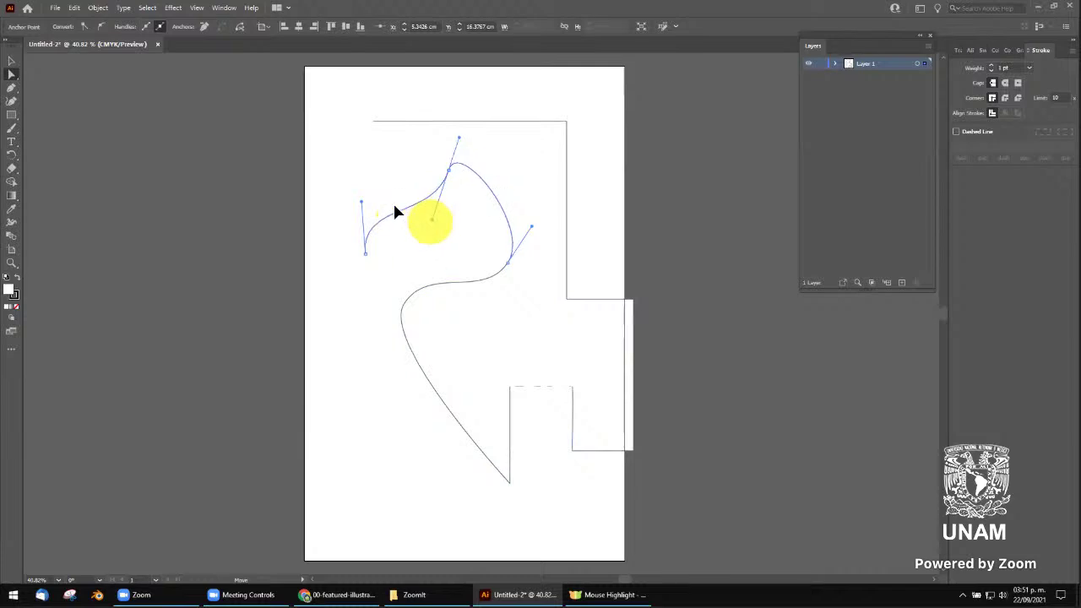
pyautogui.moveTo(395, 211); pyautogui.dragTo(422, 159)
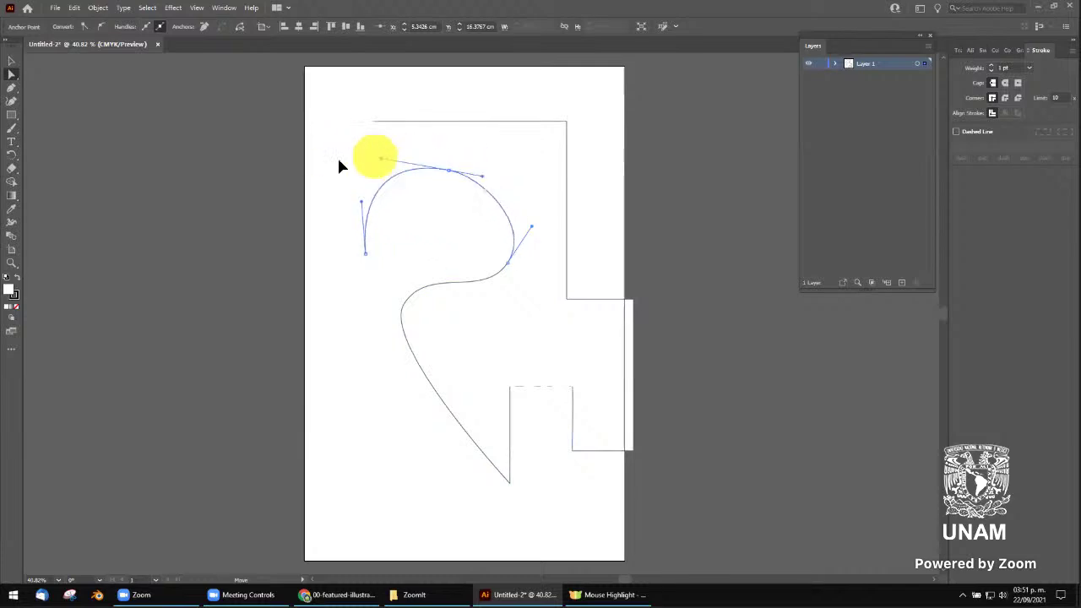
pyautogui.moveTo(340, 166)
pyautogui.mouseDown()
pyautogui.moveTo(366, 157)
pyautogui.moveTo(360, 165)
pyautogui.mouseUp()
pyautogui.click(458, 174)
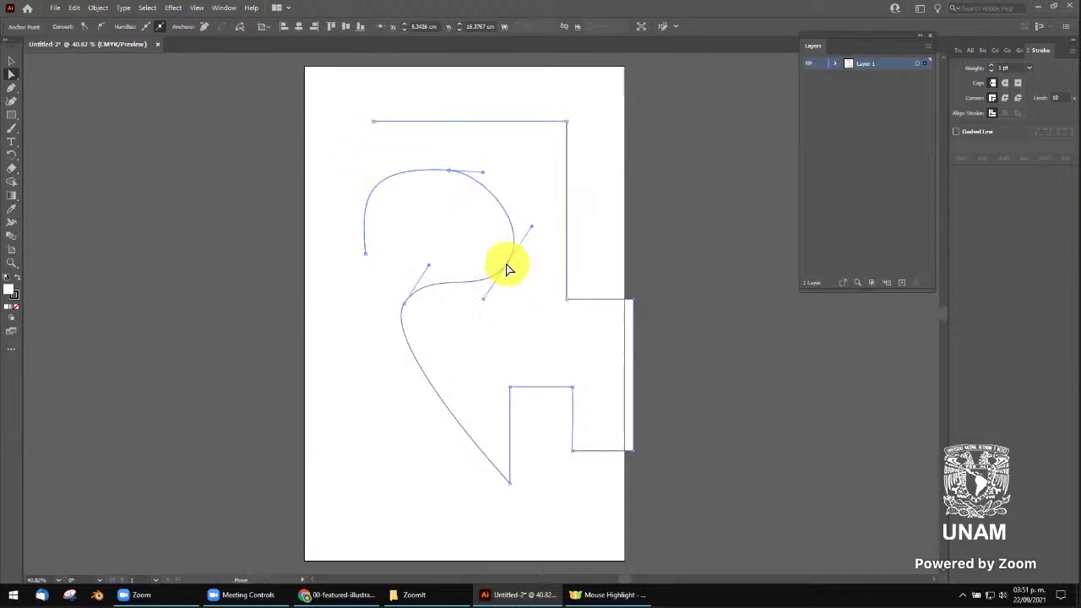
pyautogui.moveTo(526, 226)
pyautogui.mouseDown()
pyautogui.moveTo(513, 225)
pyautogui.moveTo(527, 230)
pyautogui.mouseUp()
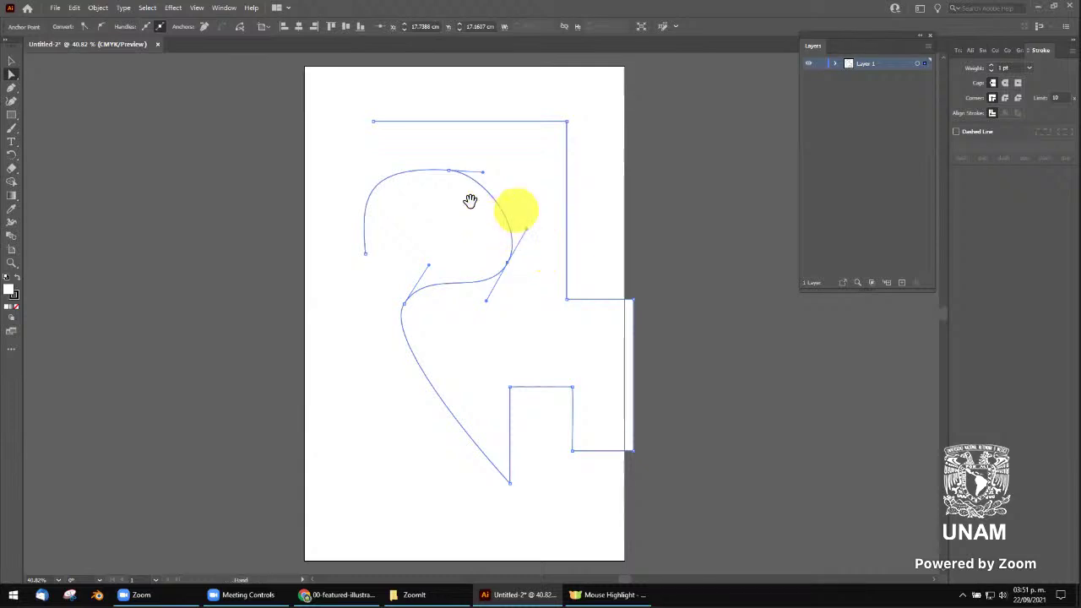
pyautogui.press('space')
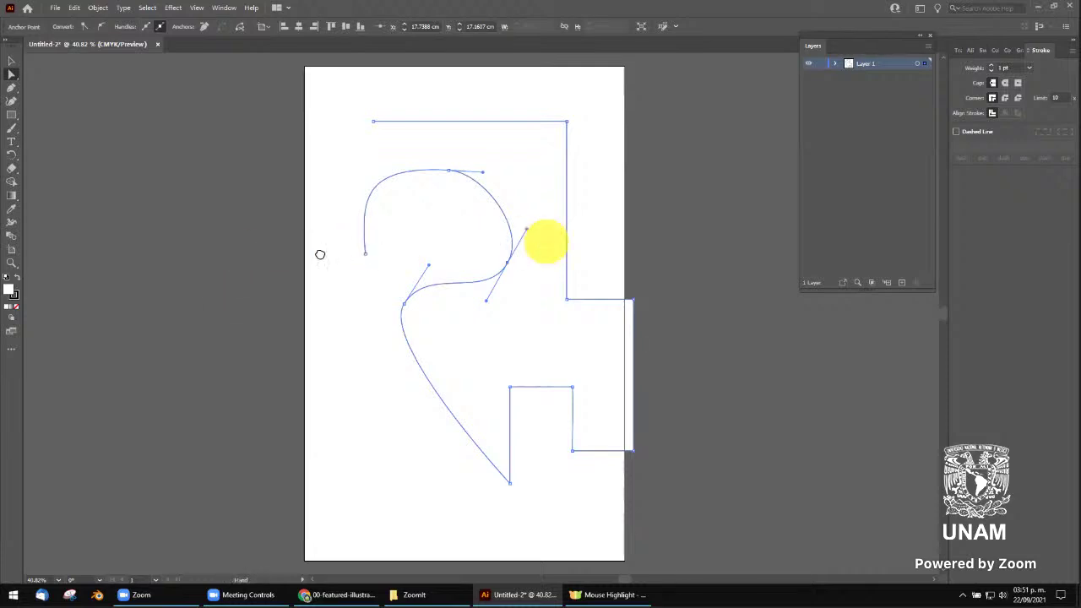
pyautogui.moveTo(545, 239); pyautogui.dragTo(380, 295)
pyautogui.moveTo(392, 238)
pyautogui.mouseDown()
pyautogui.moveTo(447, 315)
pyautogui.moveTo(164, 310)
pyautogui.moveTo(954, 331)
pyautogui.moveTo(98, 353)
pyautogui.moveTo(1025, 390)
pyautogui.moveTo(177, 266)
pyautogui.moveTo(881, 367)
pyautogui.moveTo(346, 159)
pyautogui.moveTo(478, 454)
pyautogui.moveTo(733, 177)
pyautogui.moveTo(461, 256)
pyautogui.moveTo(466, 242)
pyautogui.mouseUp()
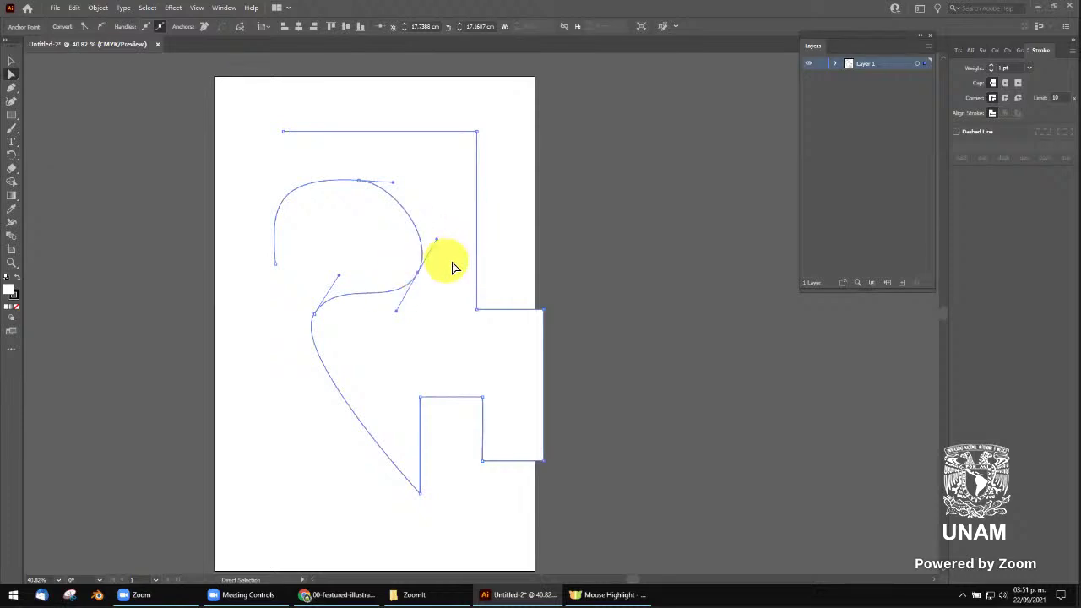
pyautogui.press('ctrl')
pyautogui.press('ctrl')
pyautogui.press('ctrl')
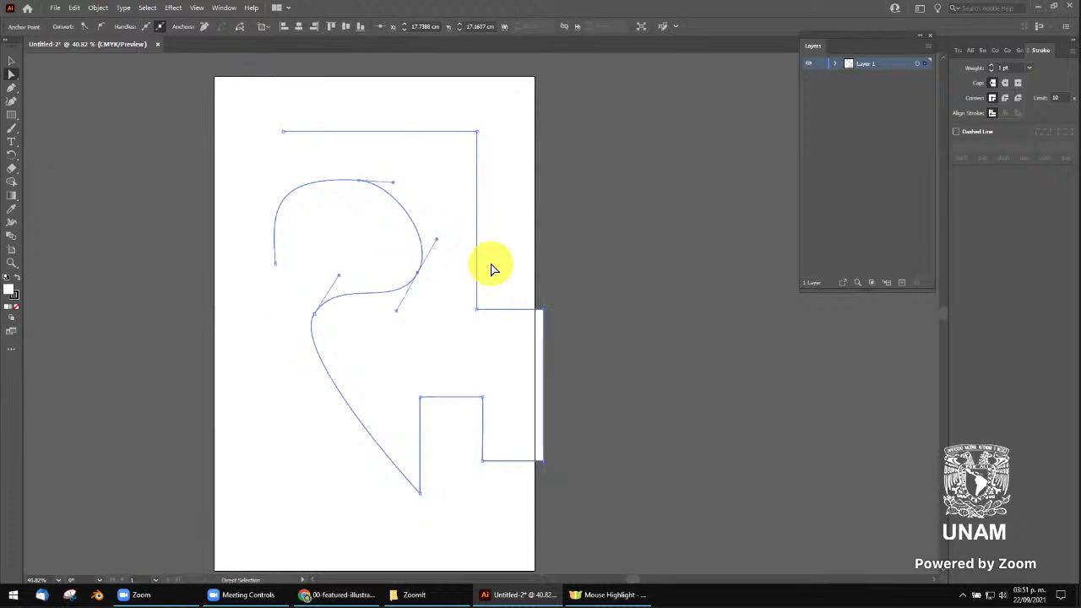
pyautogui.hscroll(-1, 490, 268)
pyautogui.hscroll(-3, 490, 270)
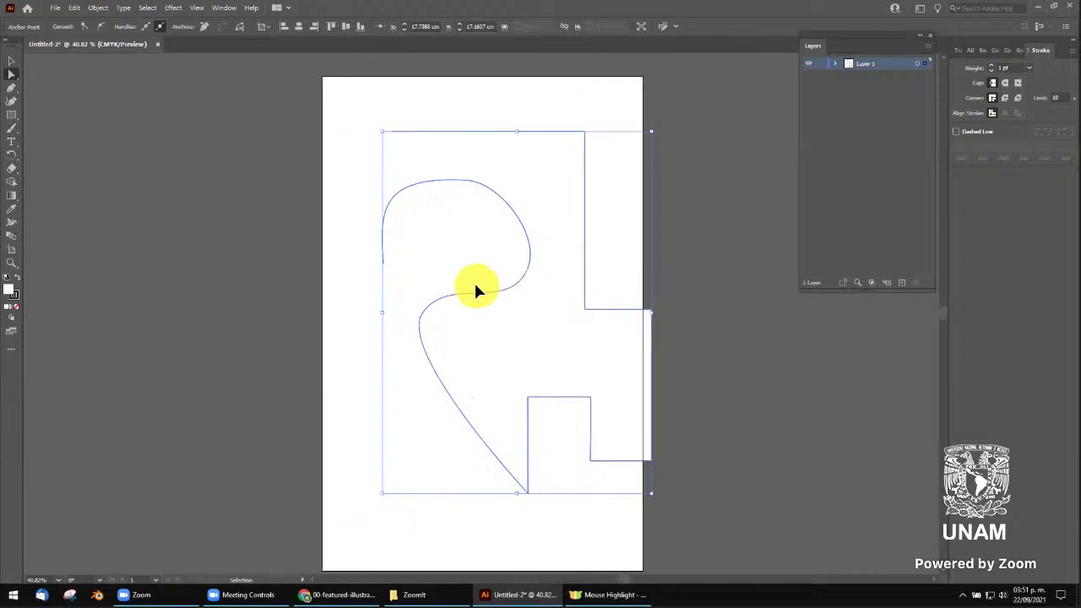
pyautogui.hscroll(2, 478, 289)
pyautogui.hscroll(2, 478, 291)
pyautogui.hscroll(-4, 478, 291)
pyautogui.hscroll(-2, 478, 291)
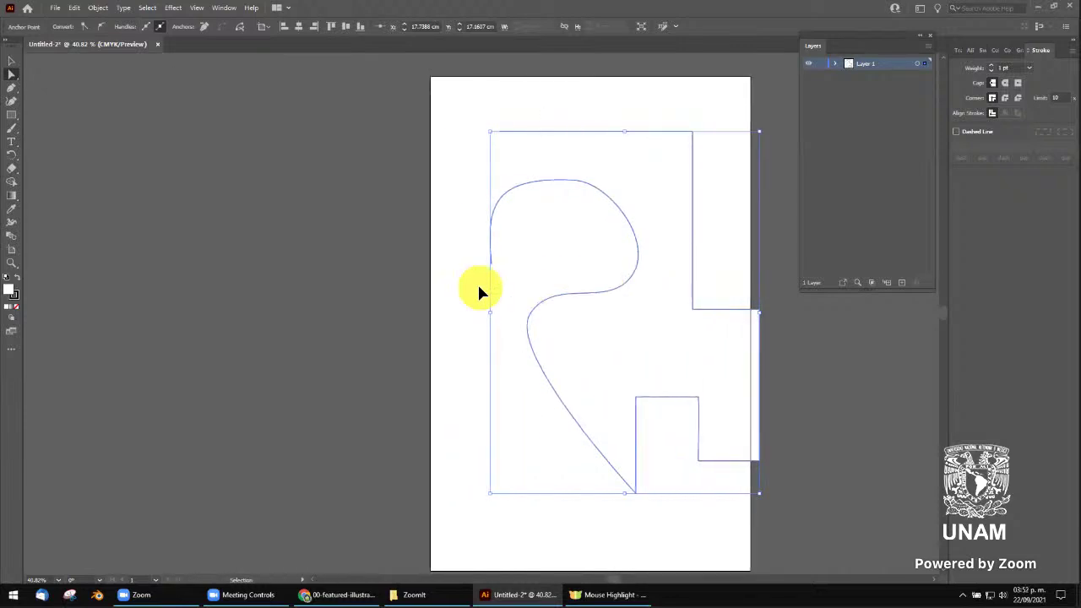
pyautogui.hscroll(4, 478, 292)
pyautogui.hscroll(2, 478, 291)
pyautogui.hscroll(-1, 478, 291)
pyautogui.hscroll(-2, 478, 292)
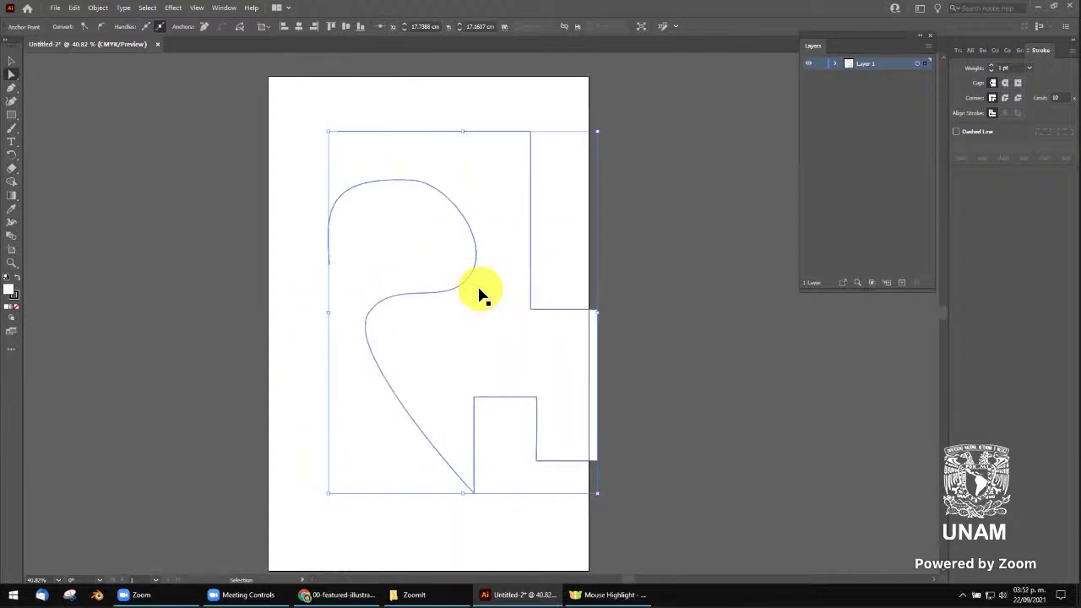
pyautogui.hscroll(-1, 478, 291)
pyautogui.hscroll(1, 479, 293)
pyautogui.hscroll(1, 479, 293)
pyautogui.hscroll(-4, 479, 293)
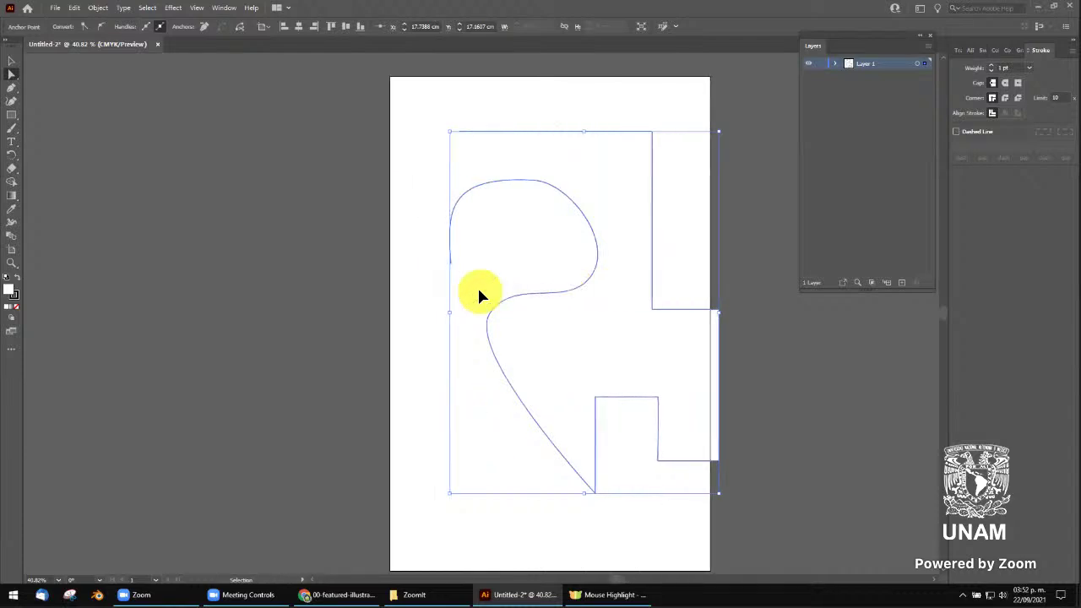
pyautogui.hscroll(-2, 479, 294)
pyautogui.hscroll(3, 479, 294)
pyautogui.hscroll(3, 479, 295)
pyautogui.hscroll(4, 479, 295)
pyautogui.hscroll(-2, 479, 294)
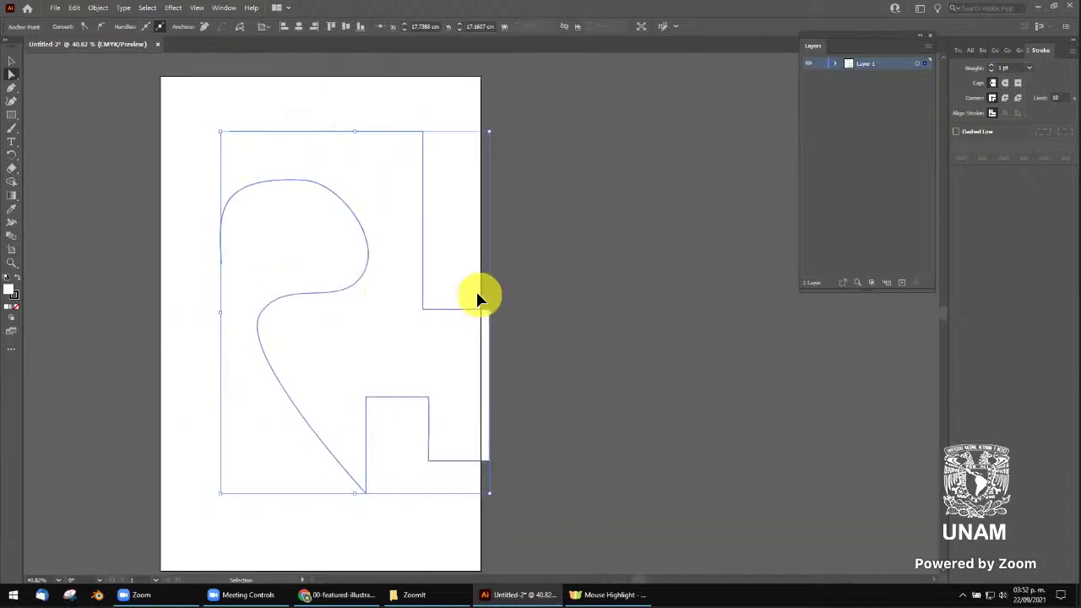
pyautogui.hscroll(-3, 479, 295)
pyautogui.hscroll(-3, 478, 296)
pyautogui.hscroll(-2, 477, 297)
pyautogui.hscroll(5, 477, 296)
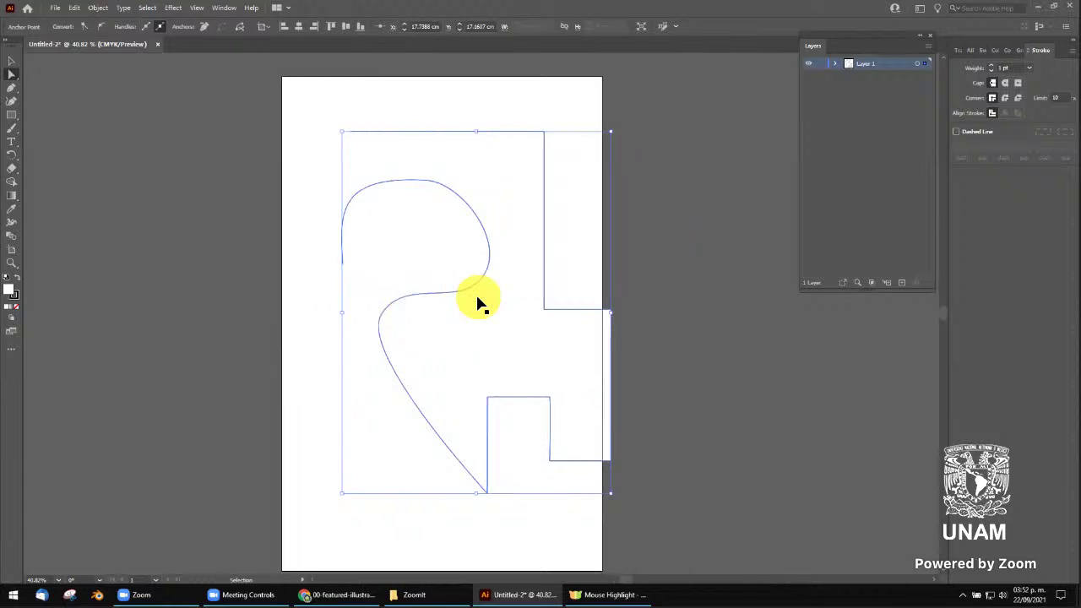
pyautogui.hscroll(2, 478, 297)
pyautogui.hscroll(3, 477, 300)
pyautogui.hscroll(-6, 477, 299)
pyautogui.hscroll(-3, 477, 300)
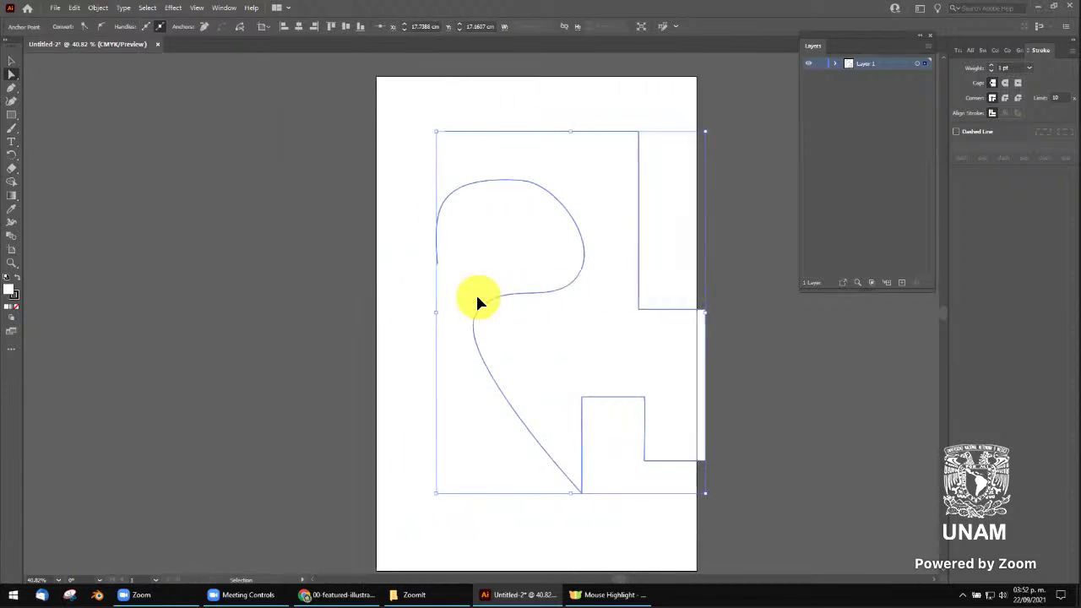
pyautogui.hscroll(-1, 477, 300)
pyautogui.hscroll(5, 478, 302)
pyautogui.hscroll(2, 478, 303)
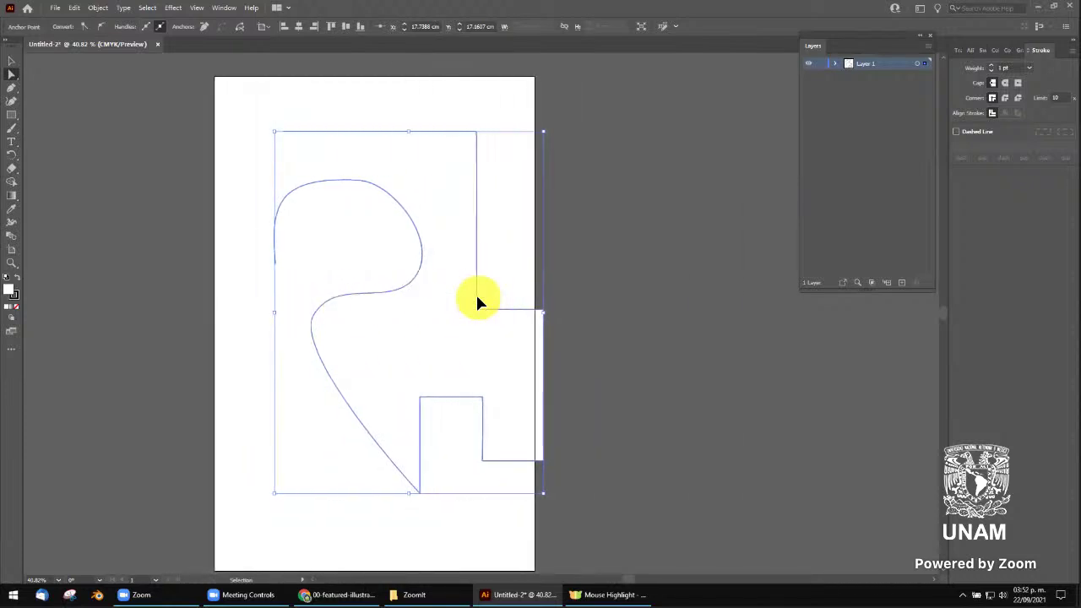
pyautogui.hscroll(-2, 477, 303)
pyautogui.hscroll(-5, 477, 302)
pyautogui.hscroll(2, 477, 303)
pyautogui.hscroll(3, 478, 302)
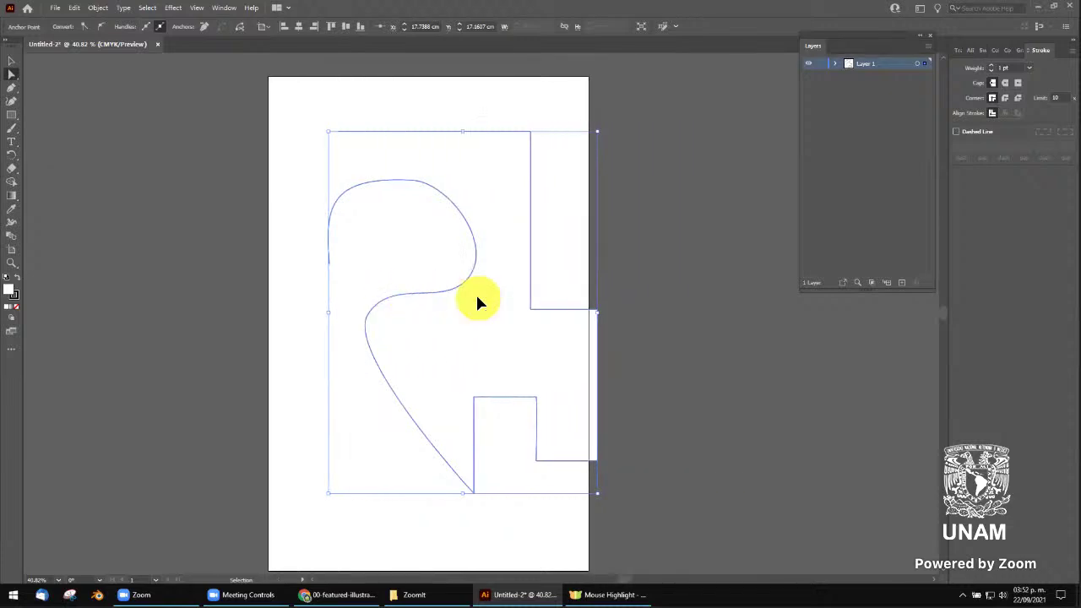
pyautogui.hscroll(-2, 477, 303)
pyautogui.hscroll(-1, 477, 302)
pyautogui.hscroll(2, 477, 302)
pyautogui.hscroll(4, 477, 303)
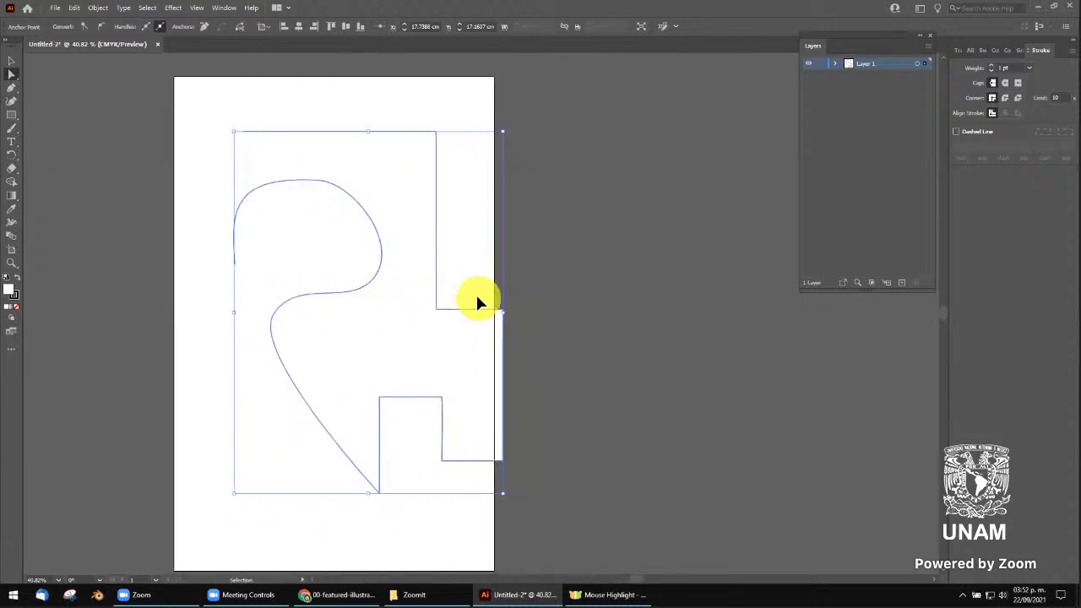
pyautogui.moveTo(410, 312)
pyautogui.mouseDown()
pyautogui.moveTo(624, 311)
pyautogui.moveTo(677, 217)
pyautogui.mouseUp()
pyautogui.scroll(-3, 425, 284)
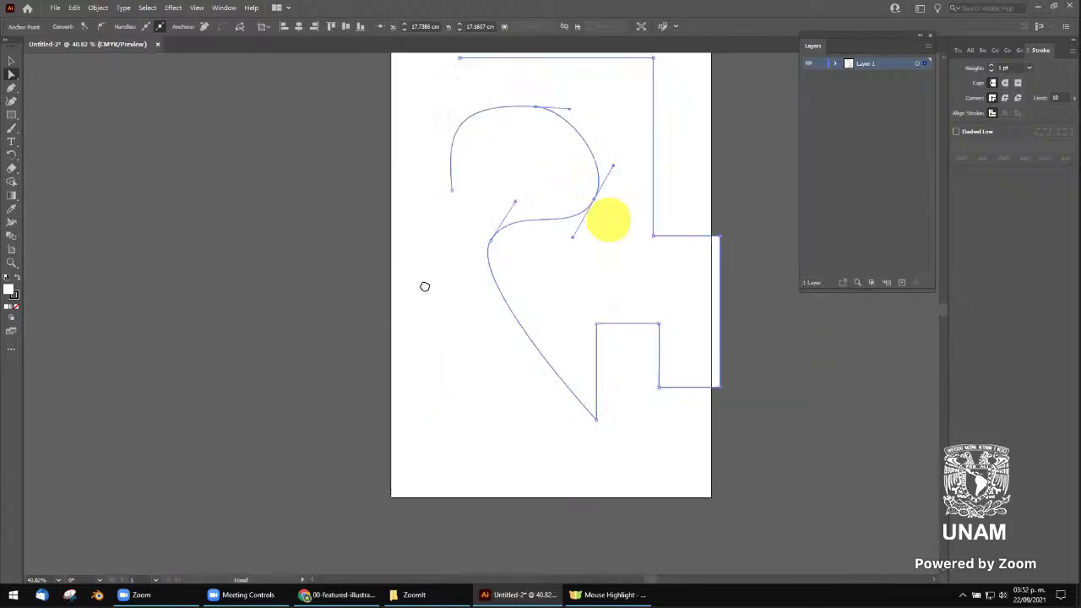
pyautogui.hscroll(5, 425, 285)
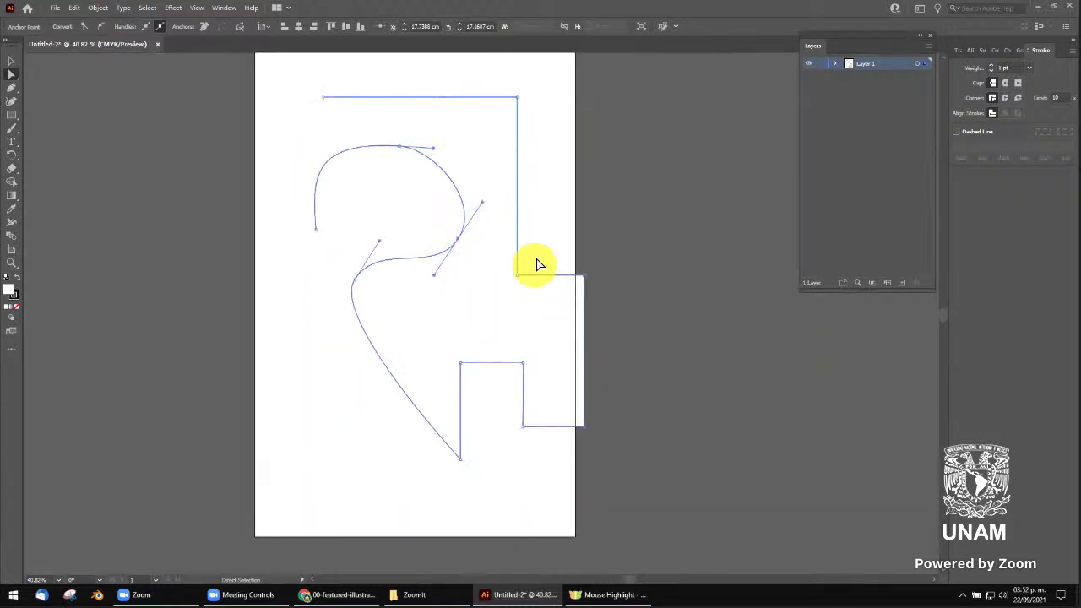
pyautogui.keyDown('alt'); pyautogui.scroll(5, 490, 294); pyautogui.keyUp('alt')
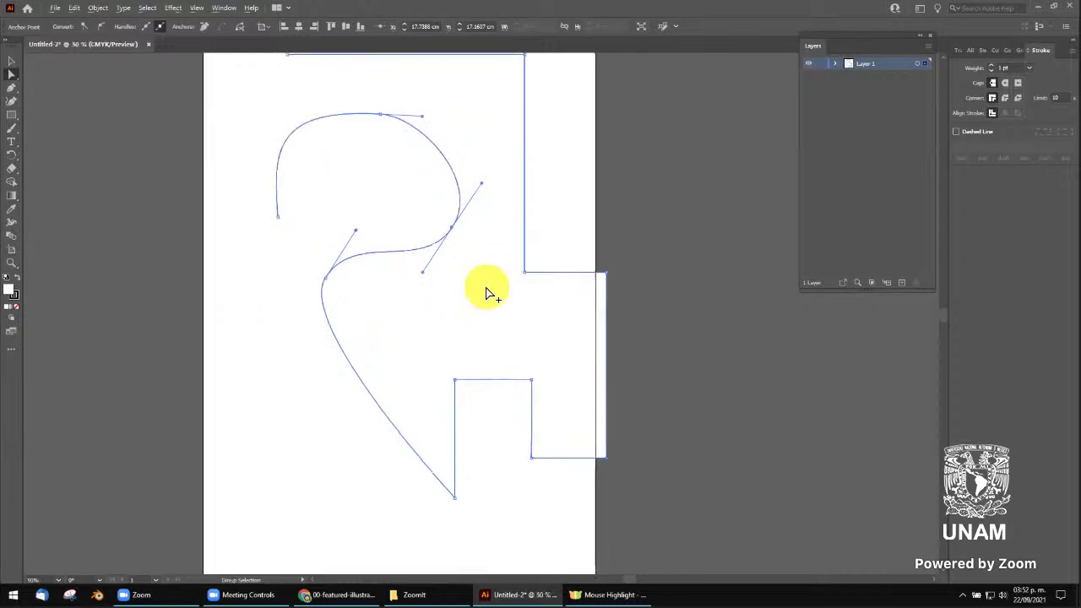
pyautogui.keyDown('alt'); pyautogui.scroll(-5, 490, 292); pyautogui.keyUp('alt')
pyautogui.keyDown('alt'); pyautogui.scroll(5, 490, 291); pyautogui.keyUp('alt')
pyautogui.keyDown('alt'); pyautogui.scroll(-6, 490, 291); pyautogui.keyUp('alt')
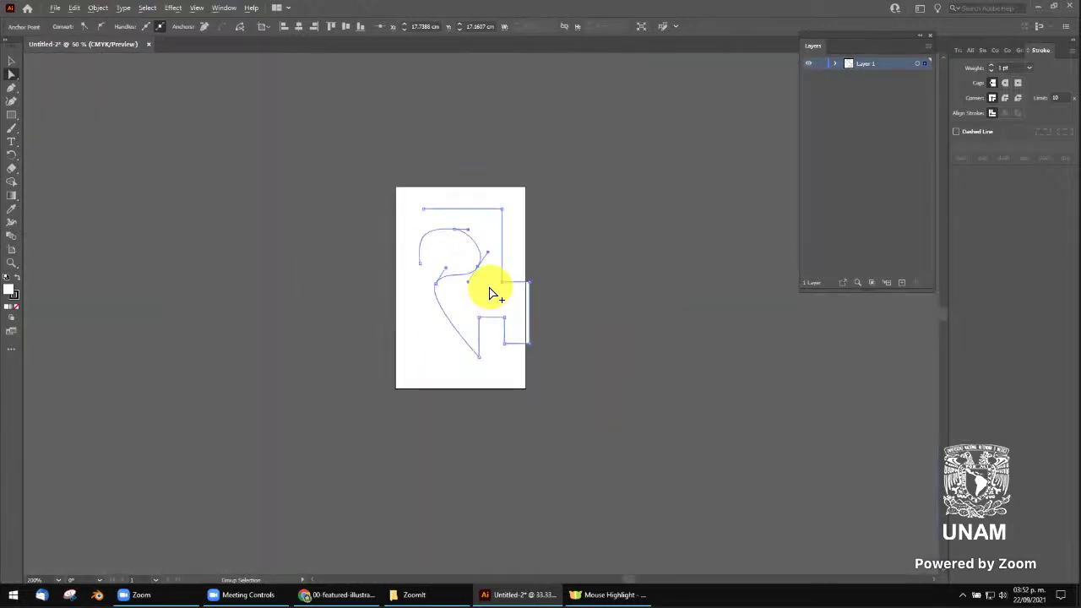
pyautogui.keyDown('alt'); pyautogui.scroll(4, 493, 292); pyautogui.keyUp('alt')
pyautogui.keyDown('alt'); pyautogui.scroll(-4, 493, 292); pyautogui.keyUp('alt')
pyautogui.keyDown('alt'); pyautogui.scroll(4, 493, 292); pyautogui.keyUp('alt')
pyautogui.keyDown('alt'); pyautogui.scroll(-4, 494, 294); pyautogui.keyUp('alt')
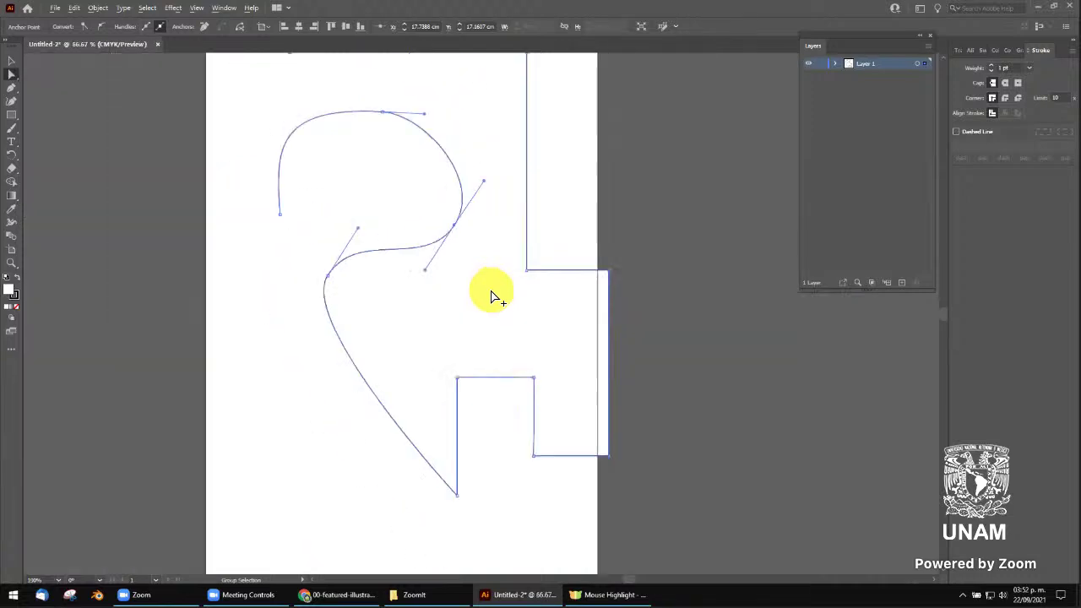
pyautogui.keyDown('alt'); pyautogui.scroll(-1, 494, 295); pyautogui.keyUp('alt')
pyautogui.keyDown('alt'); pyautogui.scroll(1, 495, 295); pyautogui.keyUp('alt')
pyautogui.keyDown('alt'); pyautogui.scroll(2, 494, 295); pyautogui.keyUp('alt')
pyautogui.keyDown('alt'); pyautogui.scroll(-4, 494, 295); pyautogui.keyUp('alt')
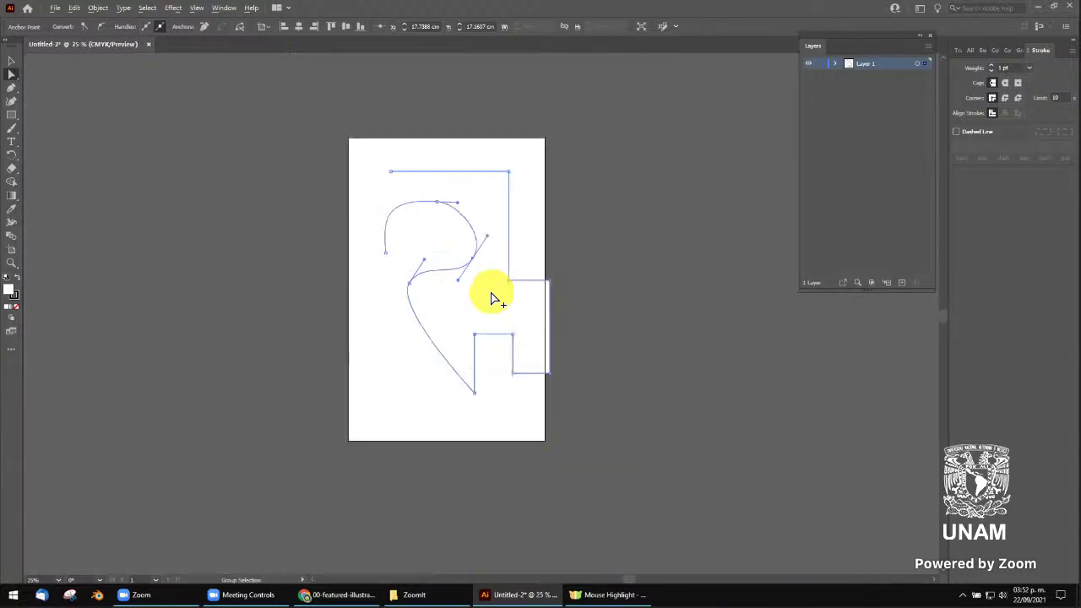
pyautogui.keyDown('alt'); pyautogui.scroll(4, 495, 298); pyautogui.keyUp('alt')
pyautogui.keyDown('alt'); pyautogui.scroll(-1, 491, 294); pyautogui.keyUp('alt')
pyautogui.moveTo(459, 302)
pyautogui.mouseDown()
pyautogui.moveTo(550, 244)
pyautogui.moveTo(516, 233)
pyautogui.moveTo(603, 346)
pyautogui.moveTo(550, 357)
pyautogui.mouseUp()
pyautogui.keyDown('alt'); pyautogui.scroll(3, 558, 355); pyautogui.keyUp('alt')
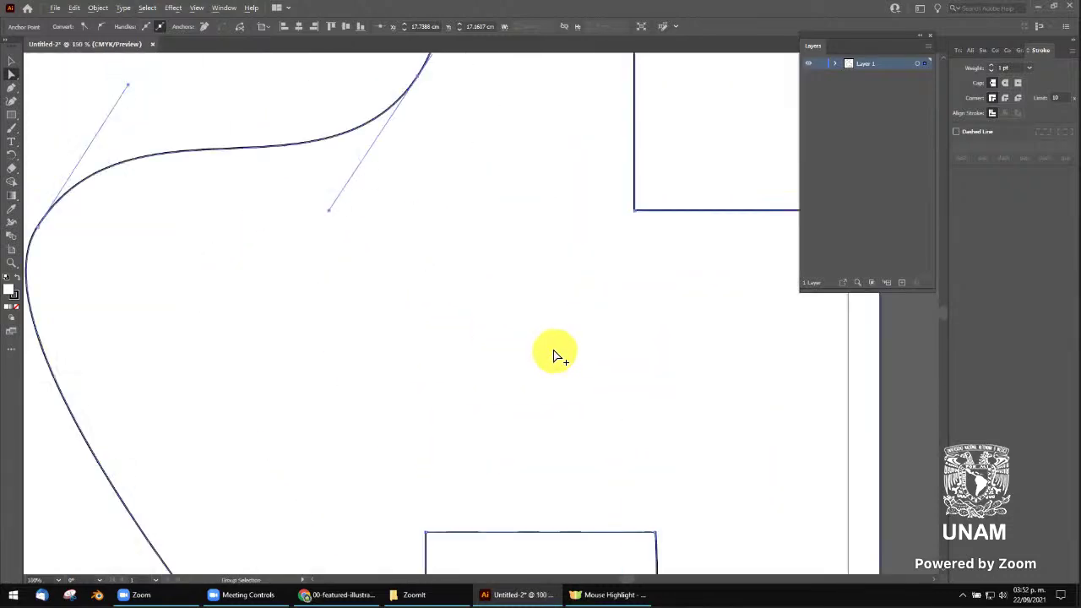
pyautogui.keyDown('alt'); pyautogui.scroll(-2, 555, 353); pyautogui.keyUp('alt')
pyautogui.keyDown('alt'); pyautogui.scroll(-1, 555, 353); pyautogui.keyUp('alt')
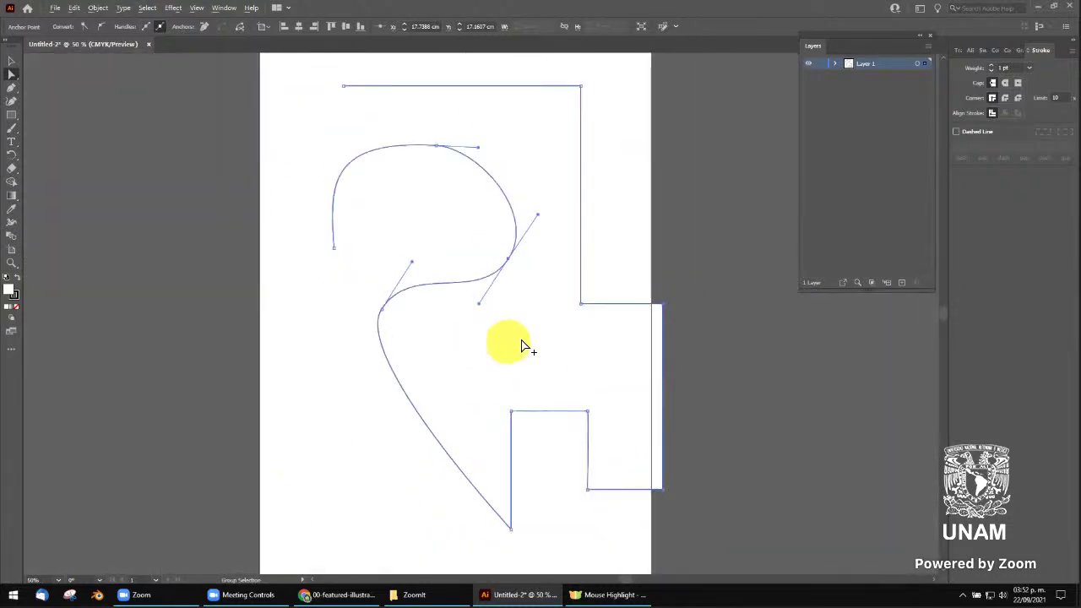
pyautogui.keyDown('alt'); pyautogui.scroll(3, 524, 342); pyautogui.keyUp('alt')
pyautogui.keyDown('alt'); pyautogui.scroll(-3, 527, 340); pyautogui.keyUp('alt')
pyautogui.scroll(1, 516, 318)
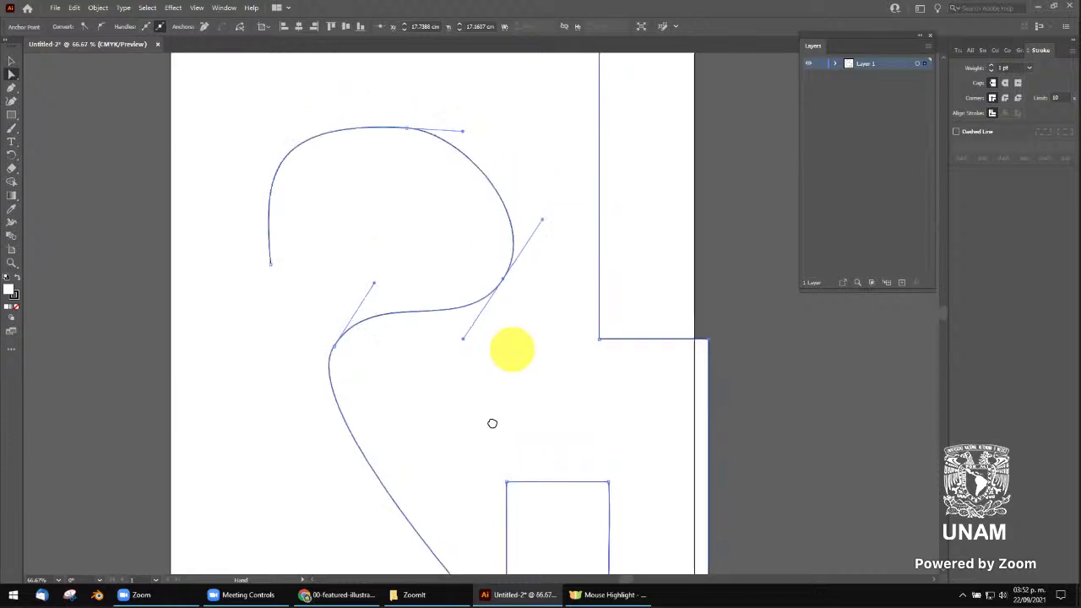
pyautogui.scroll(2, 510, 352)
pyautogui.keyDown('alt'); pyautogui.scroll(3, 503, 369); pyautogui.keyUp('alt')
pyautogui.keyDown('alt'); pyautogui.scroll(-3, 502, 361); pyautogui.keyUp('alt')
pyautogui.keyDown('alt'); pyautogui.scroll(2, 501, 362); pyautogui.keyUp('alt')
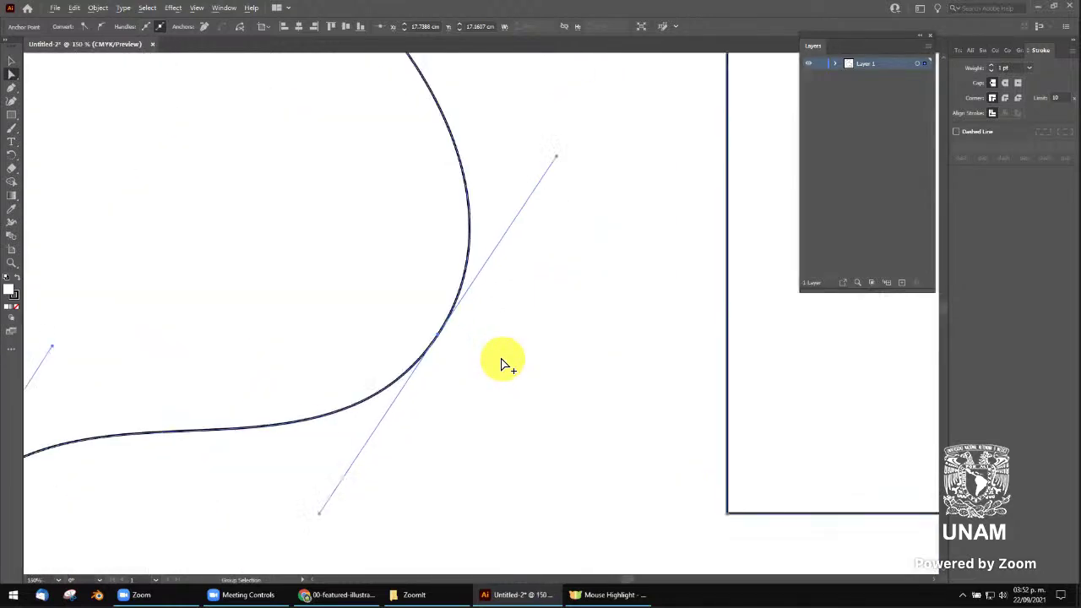
pyautogui.keyDown('alt'); pyautogui.scroll(1, 505, 363); pyautogui.keyUp('alt')
pyautogui.keyDown('alt'); pyautogui.scroll(1, 503, 361); pyautogui.keyUp('alt')
pyautogui.keyDown('alt'); pyautogui.scroll(1, 448, 324); pyautogui.keyUp('alt')
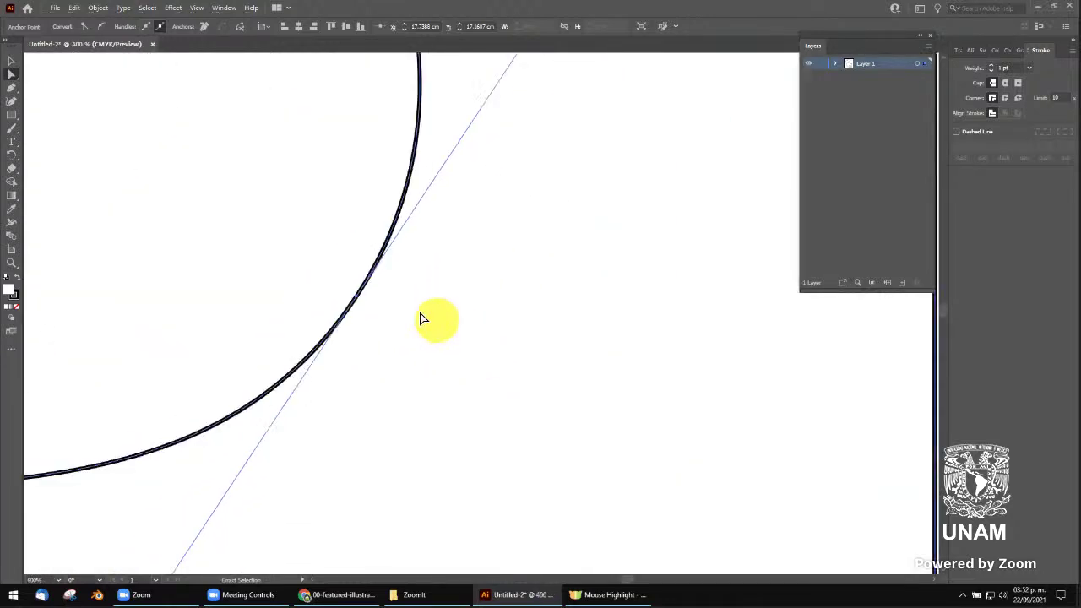
pyautogui.moveTo(428, 309); pyautogui.dragTo(557, 362)
pyautogui.keyDown('alt'); pyautogui.scroll(1, 512, 340); pyautogui.keyUp('alt')
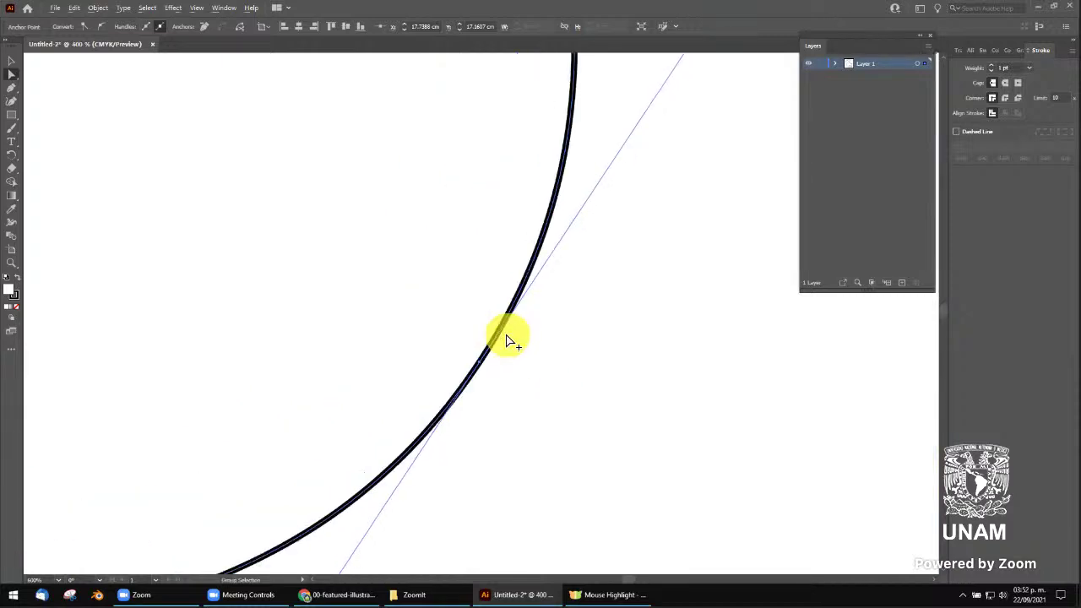
pyautogui.keyDown('alt'); pyautogui.scroll(2, 507, 342); pyautogui.keyUp('alt')
pyautogui.keyDown('alt'); pyautogui.scroll(3, 495, 347); pyautogui.keyUp('alt')
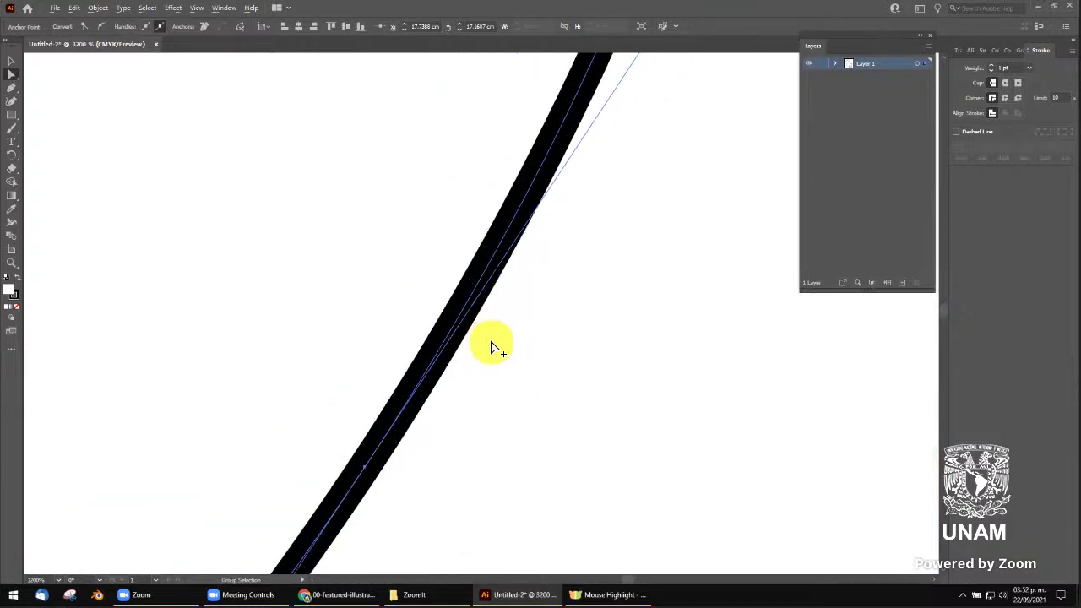
pyautogui.keyDown('alt'); pyautogui.scroll(2, 456, 310); pyautogui.keyUp('alt')
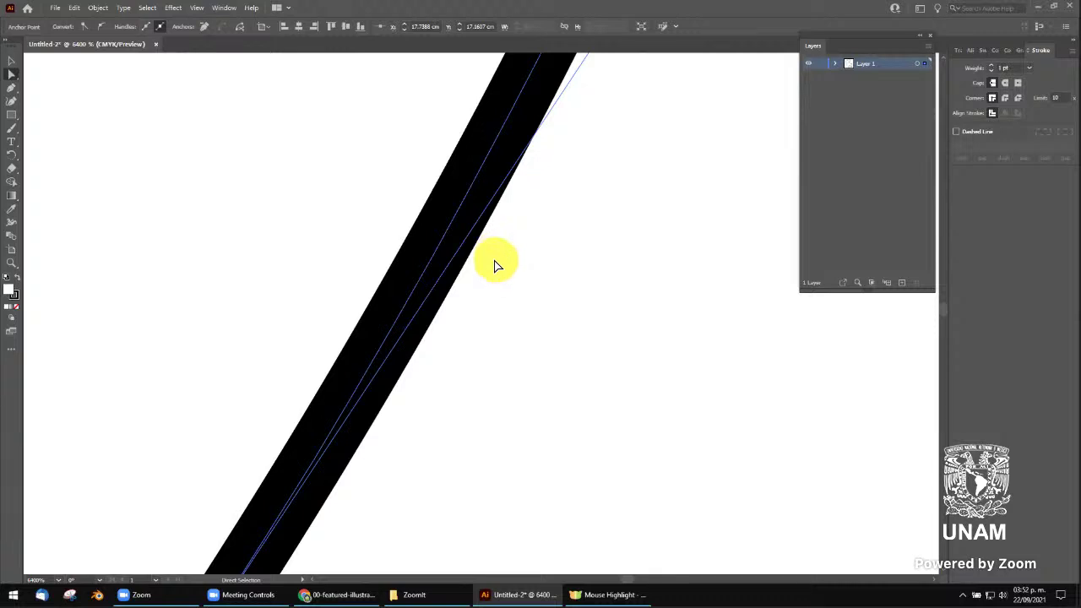
pyautogui.scroll(-2, 497, 266)
pyautogui.scroll(-2, 498, 262)
pyautogui.scroll(-2, 500, 260)
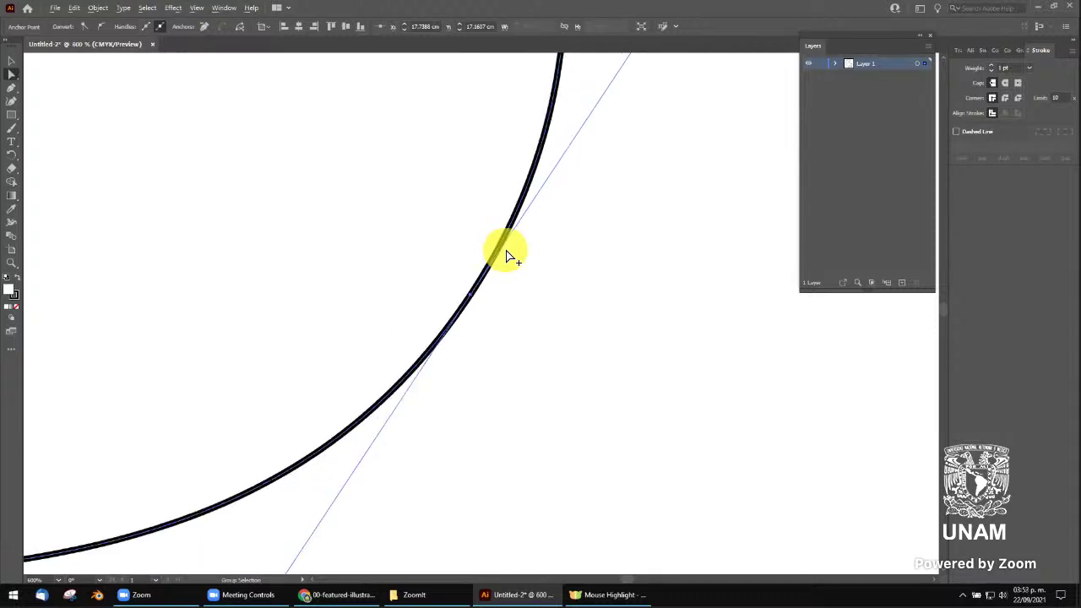
pyautogui.scroll(-2, 507, 257)
pyautogui.scroll(-3, 522, 250)
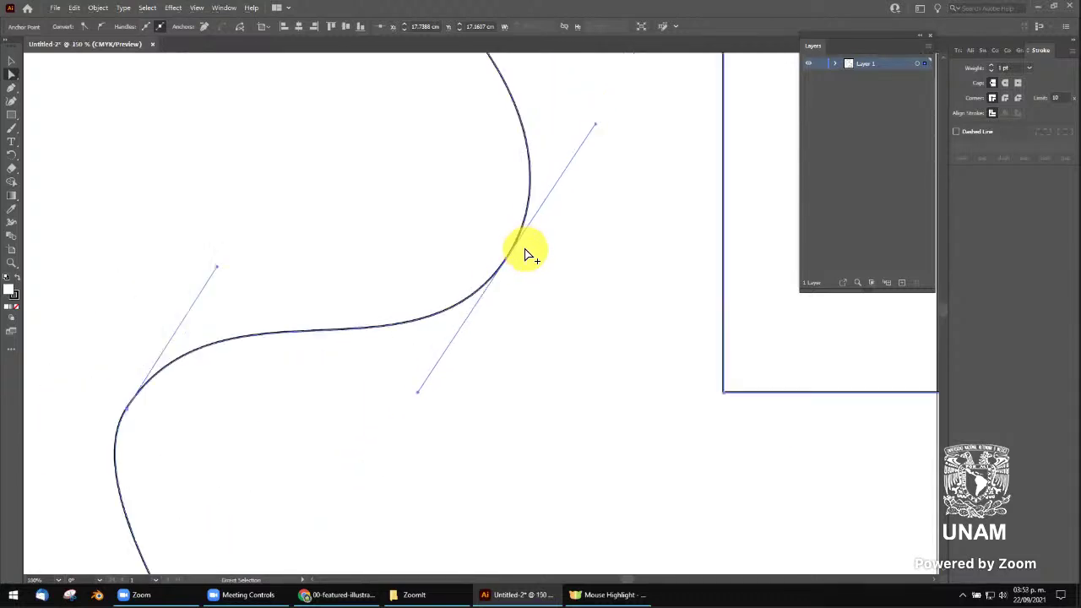
pyautogui.scroll(-1, 526, 252)
pyautogui.scroll(-1, 531, 250)
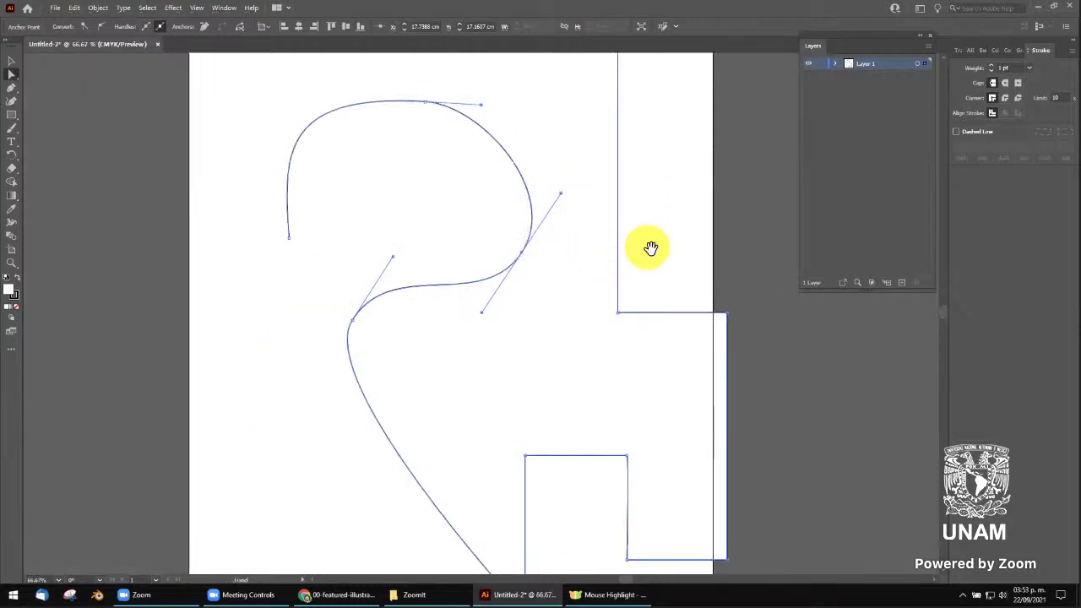
pyautogui.moveTo(650, 247); pyautogui.dragTo(590, 297)
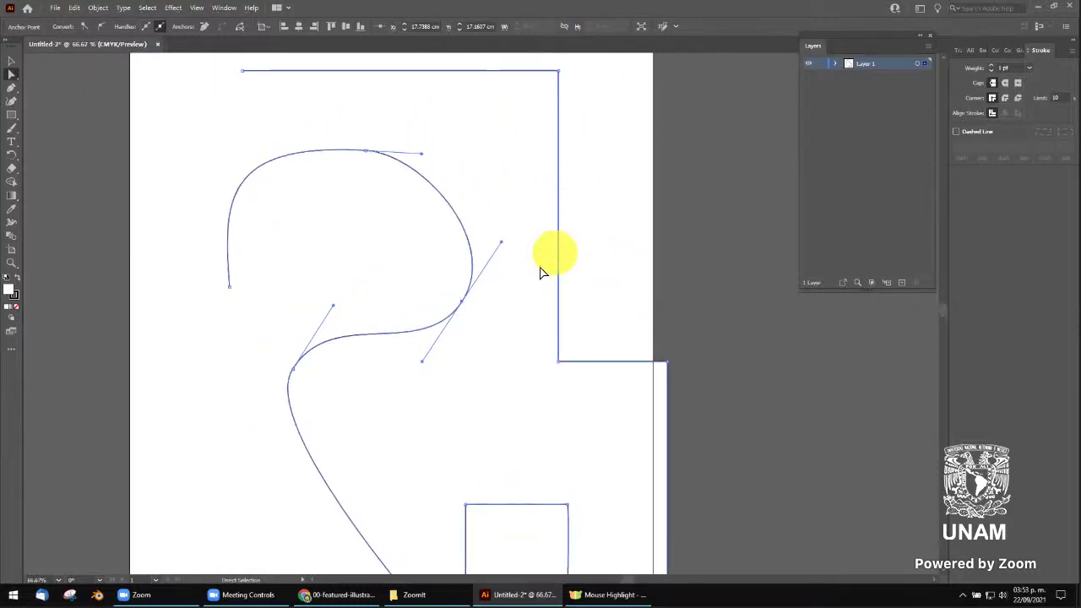
pyautogui.scroll(5, 473, 278)
pyautogui.scroll(3, 507, 280)
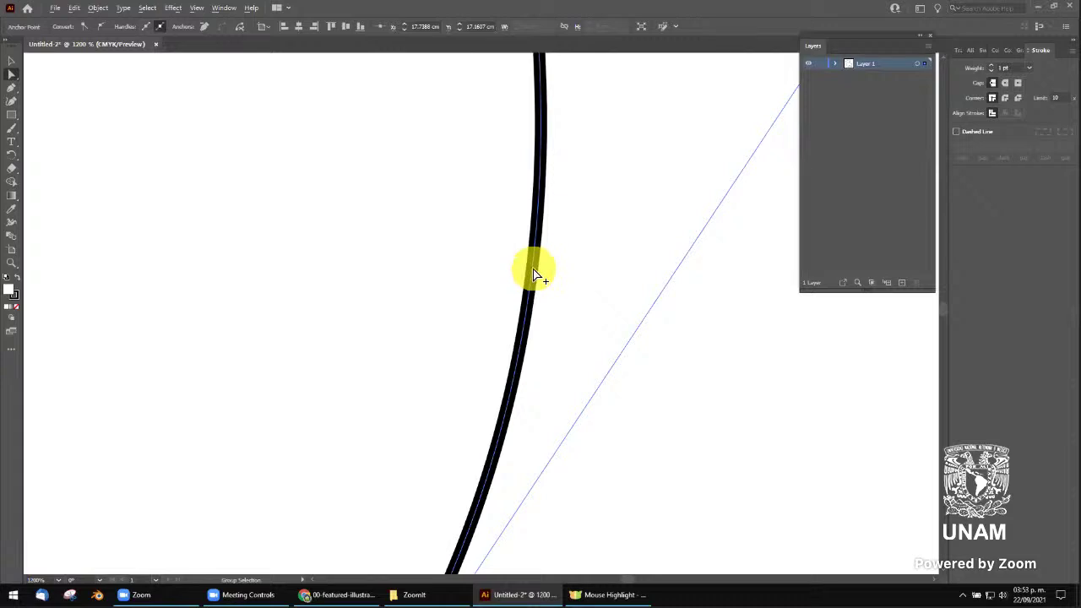
# Fit the artboard in view, select the curved path, and give it a yellow stroke
pyautogui.hotkey('ctrl', '1')
pyautogui.click(12, 62)
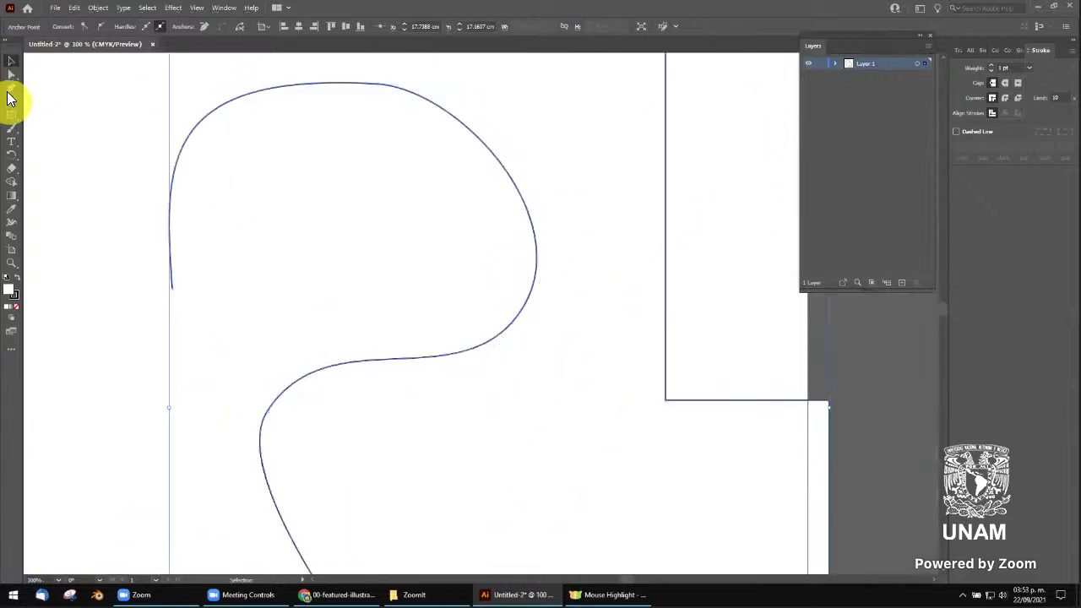
pyautogui.click(12, 87)
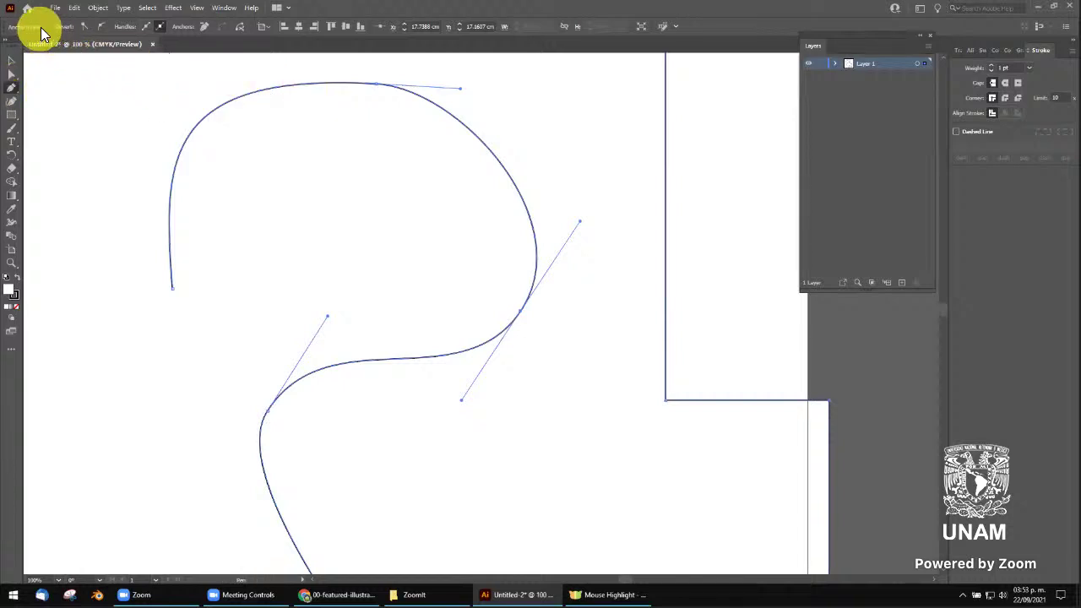
pyautogui.click(11, 62)
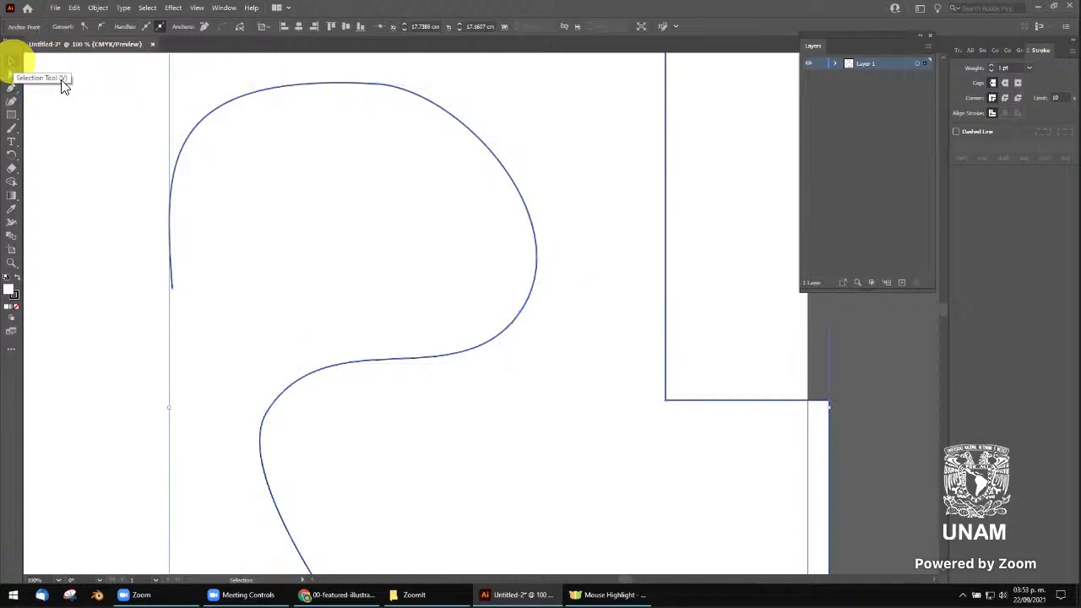
pyautogui.click(265, 87)
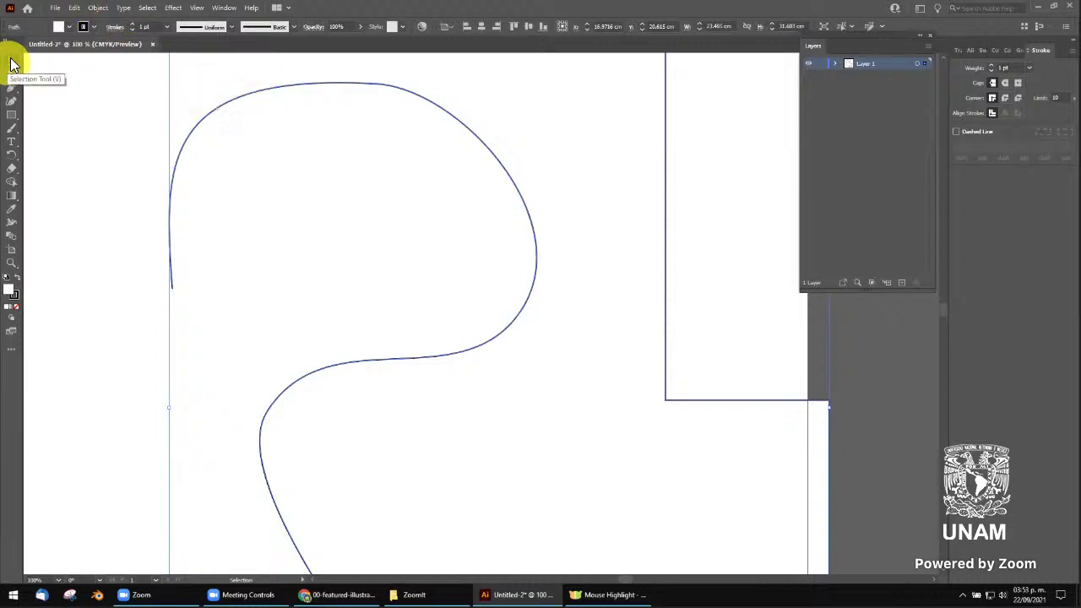
pyautogui.click(93, 26)
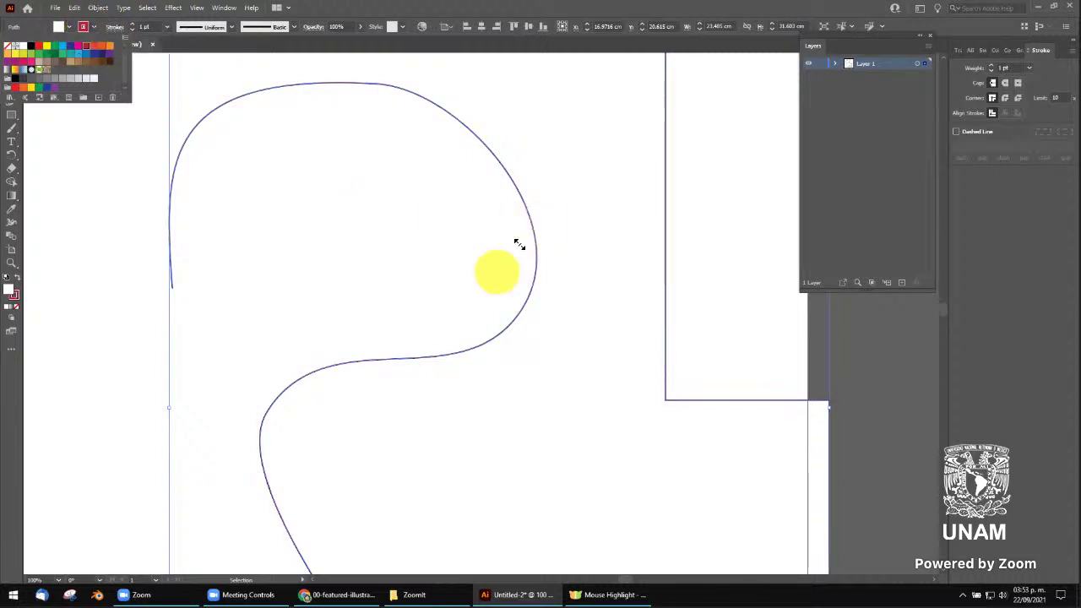
pyautogui.click(49, 51)
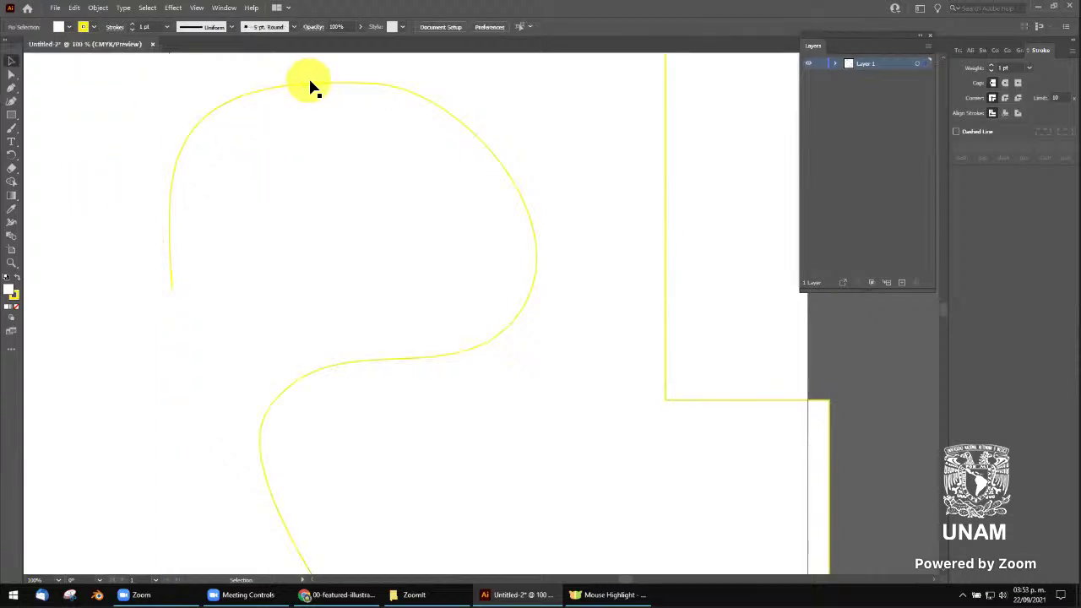
# Fill the path with teal using the control-bar Fill swatches
pyautogui.click(67, 27)
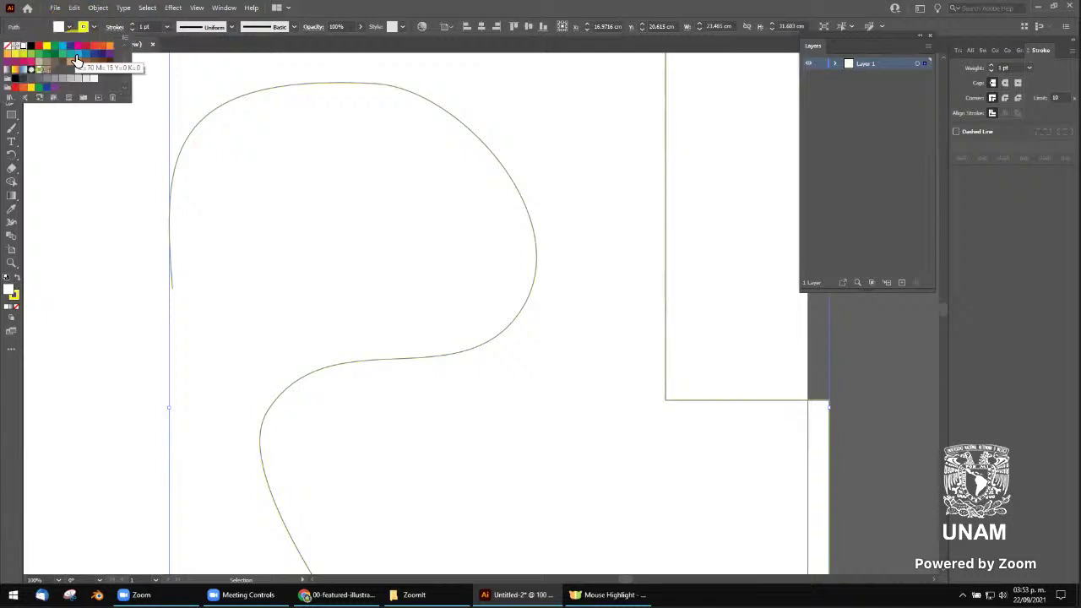
pyautogui.click(72, 53)
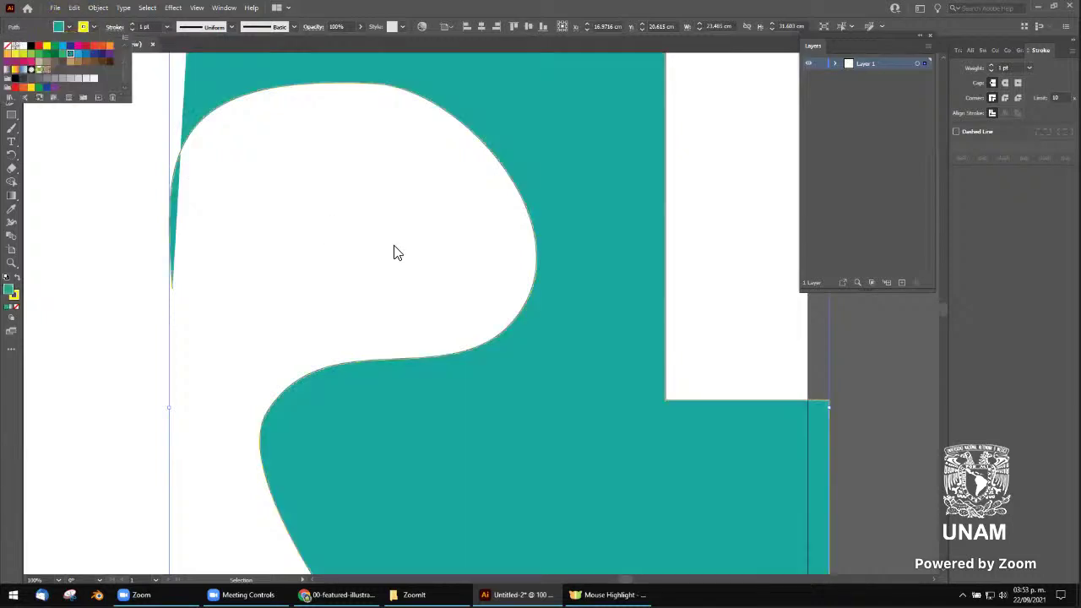
pyautogui.press('Escape')
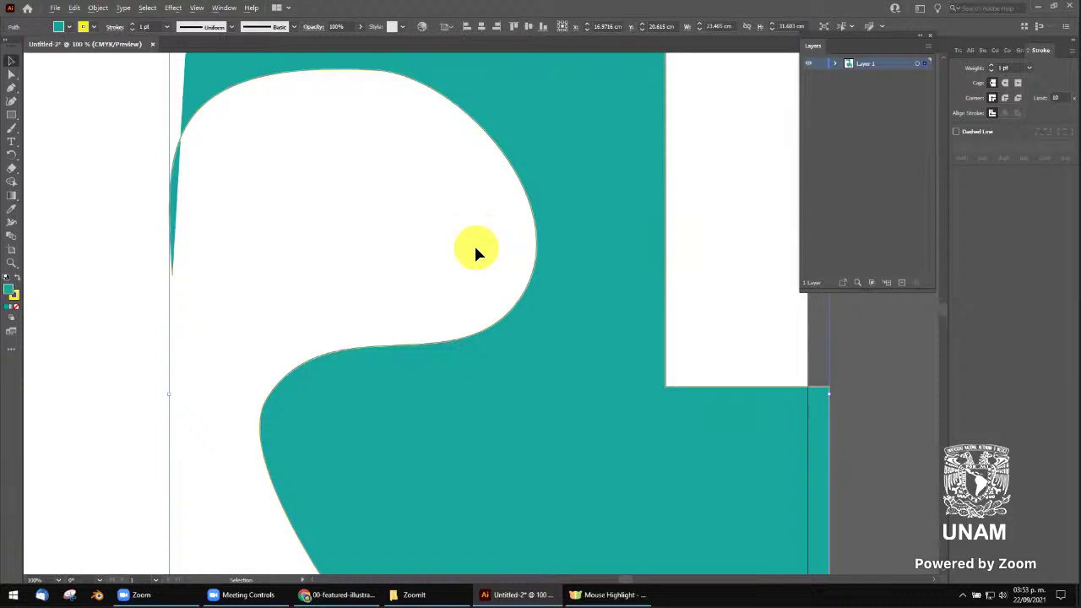
pyautogui.scroll(-2, 474, 243)
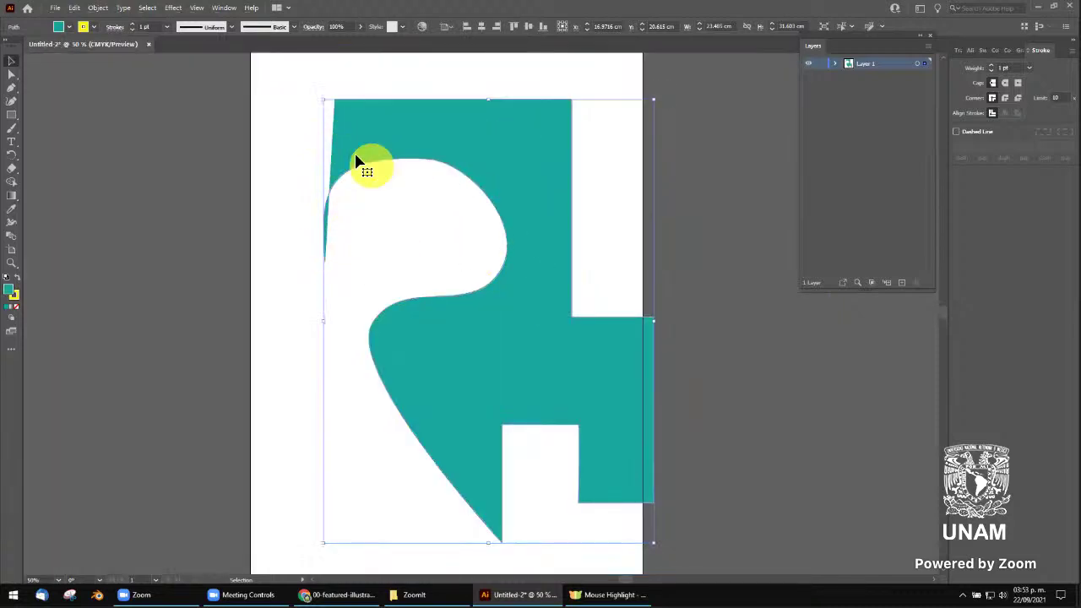
pyautogui.click(68, 26)
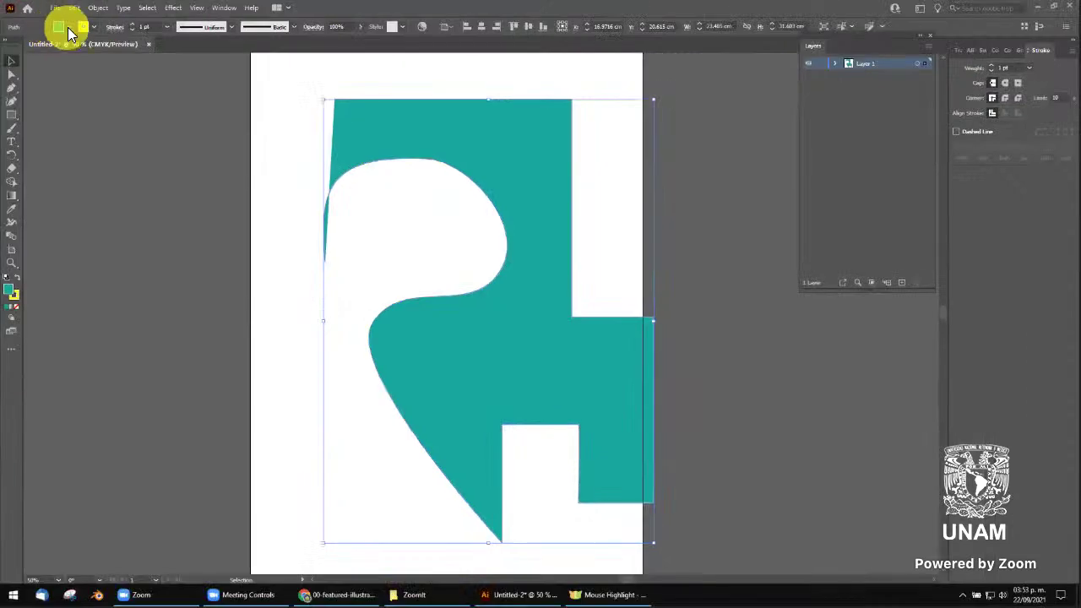
# Set the path's fill to None and change its stroke from None to magenta
pyautogui.click(9, 48)
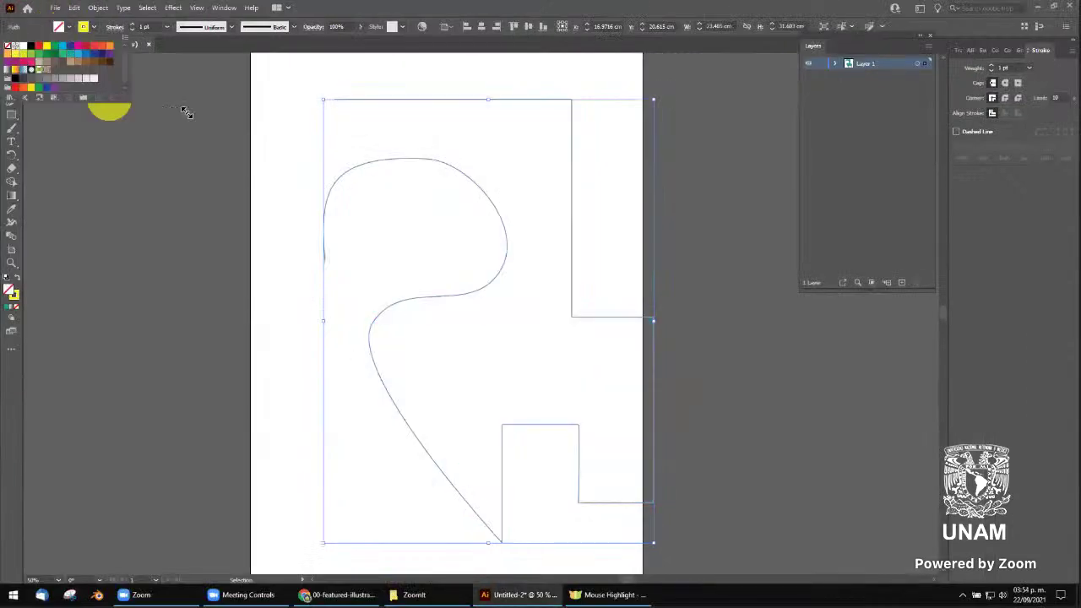
pyautogui.click(93, 24)
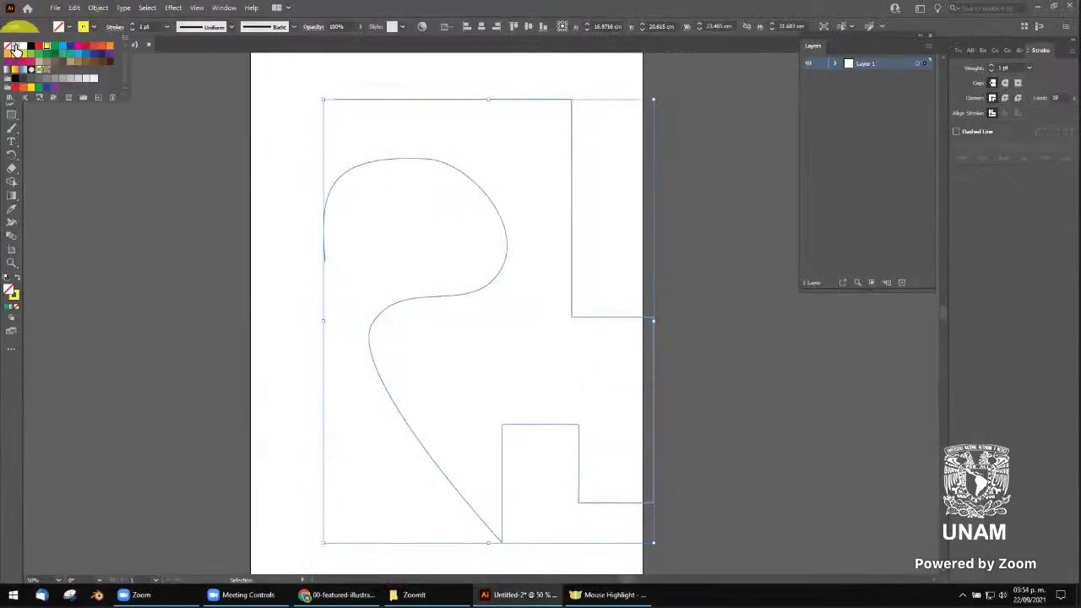
pyautogui.click(10, 49)
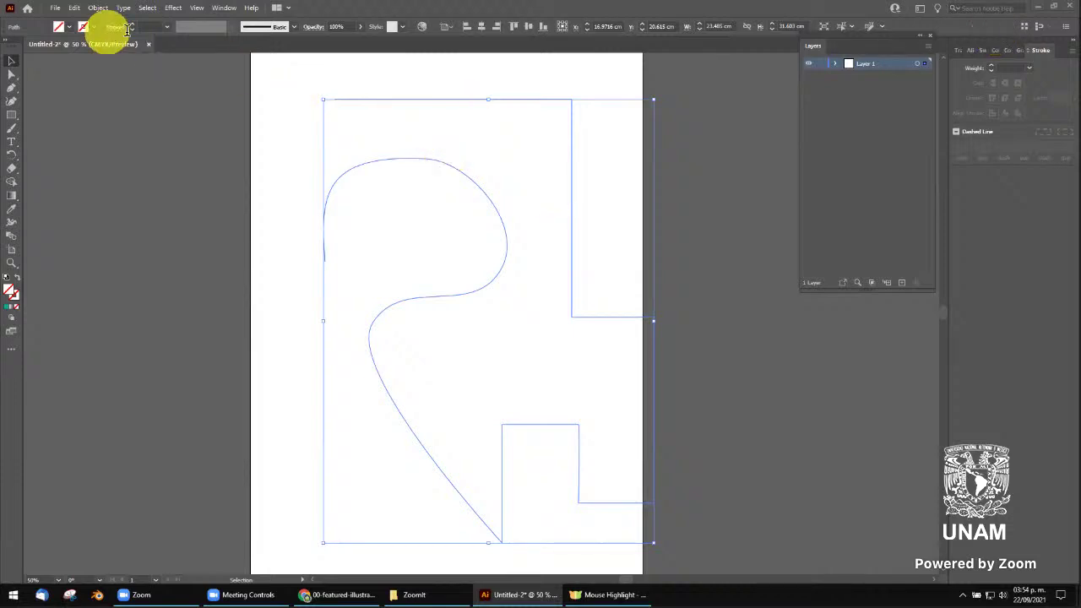
pyautogui.click(93, 28)
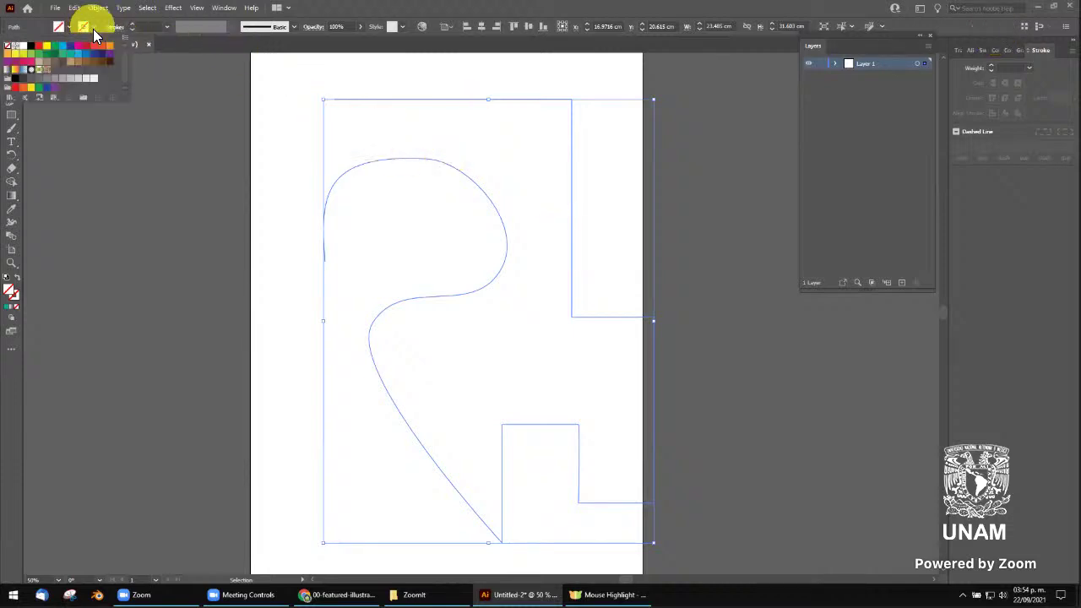
pyautogui.click(76, 46)
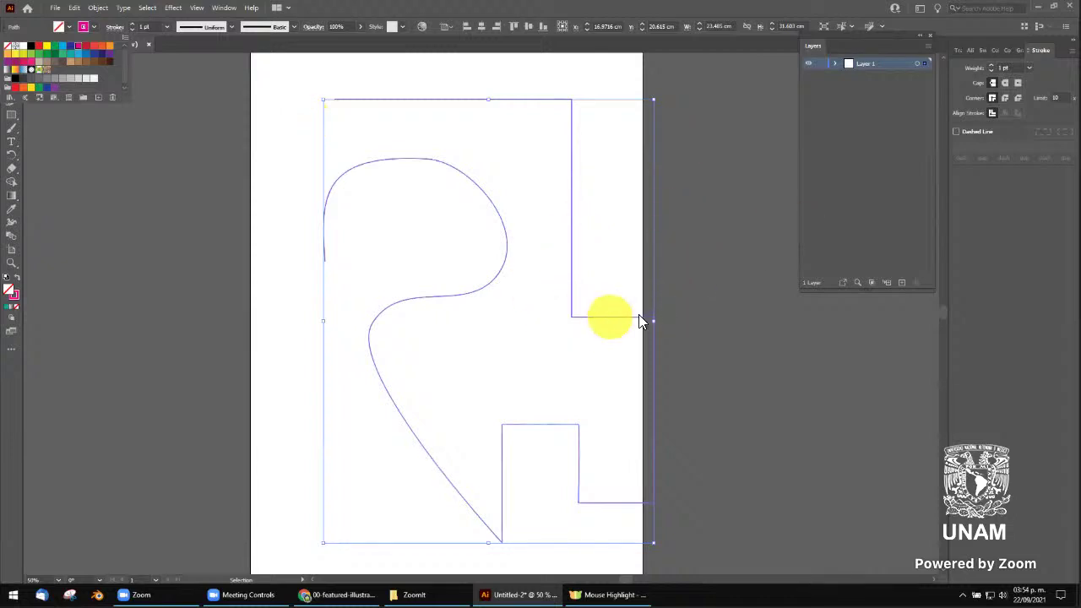
pyautogui.click(686, 304)
# Zoom into the magenta path's corner, select it, and expand Layer 1 in the Layers panel
pyautogui.click(686, 317)
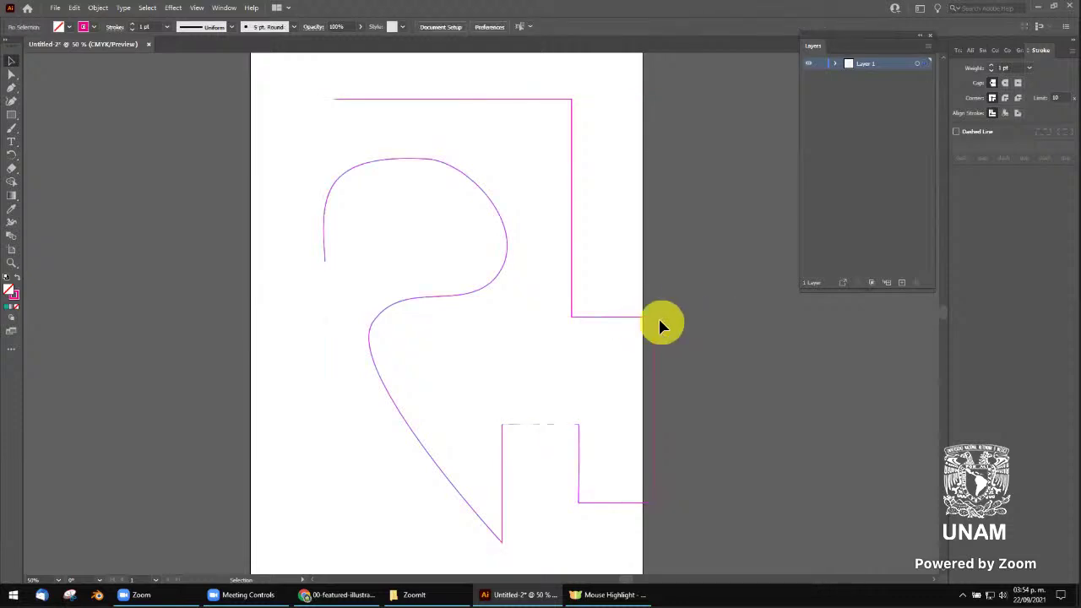
pyautogui.scroll(3, 584, 312)
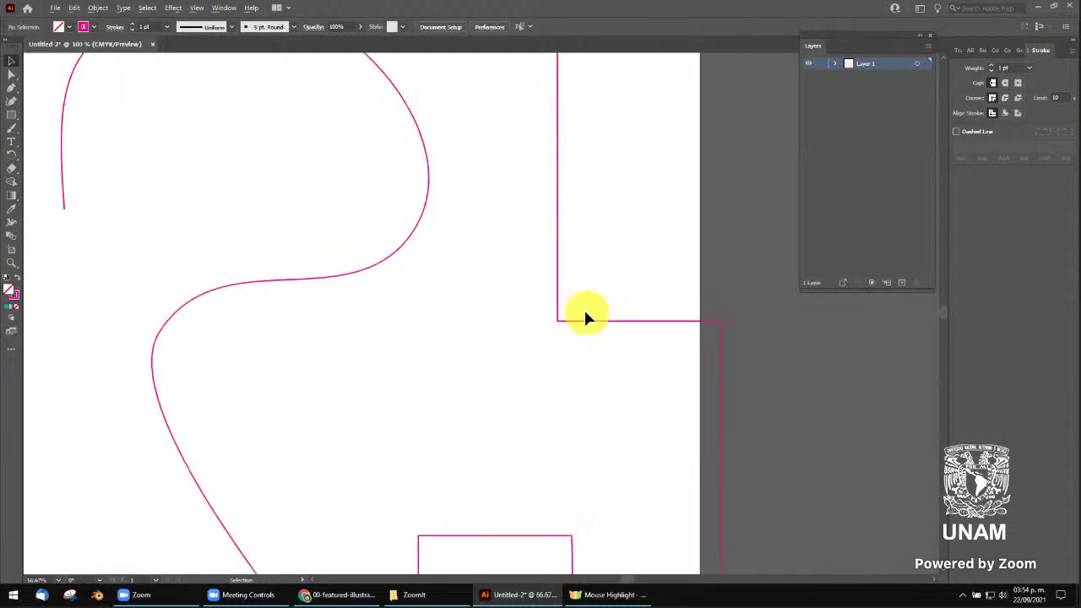
pyautogui.scroll(1, 562, 321)
pyautogui.scroll(1, 557, 323)
pyautogui.scroll(1, 558, 324)
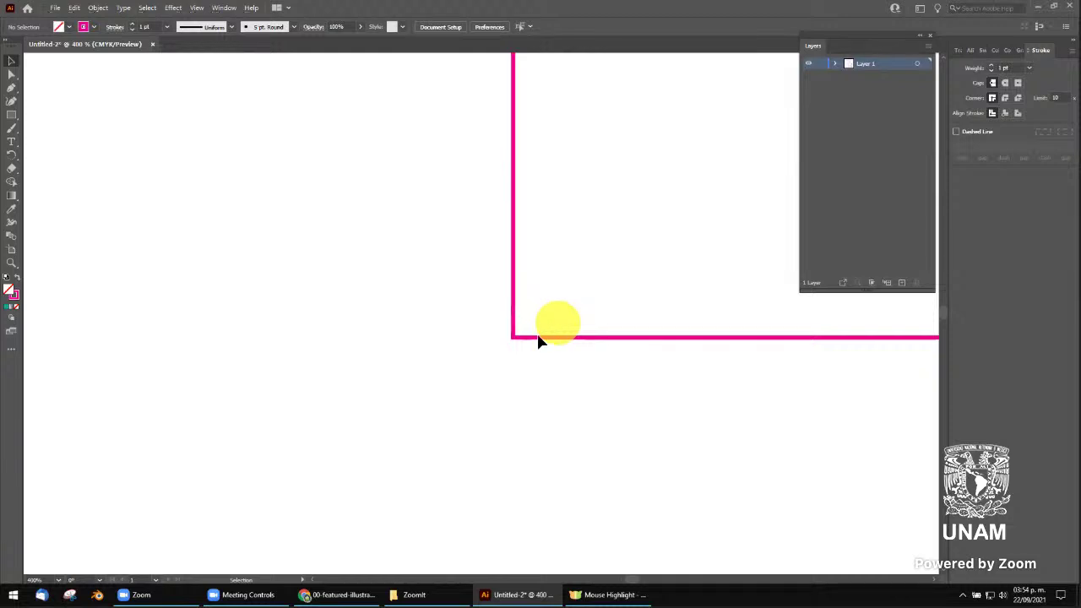
pyautogui.click(535, 338)
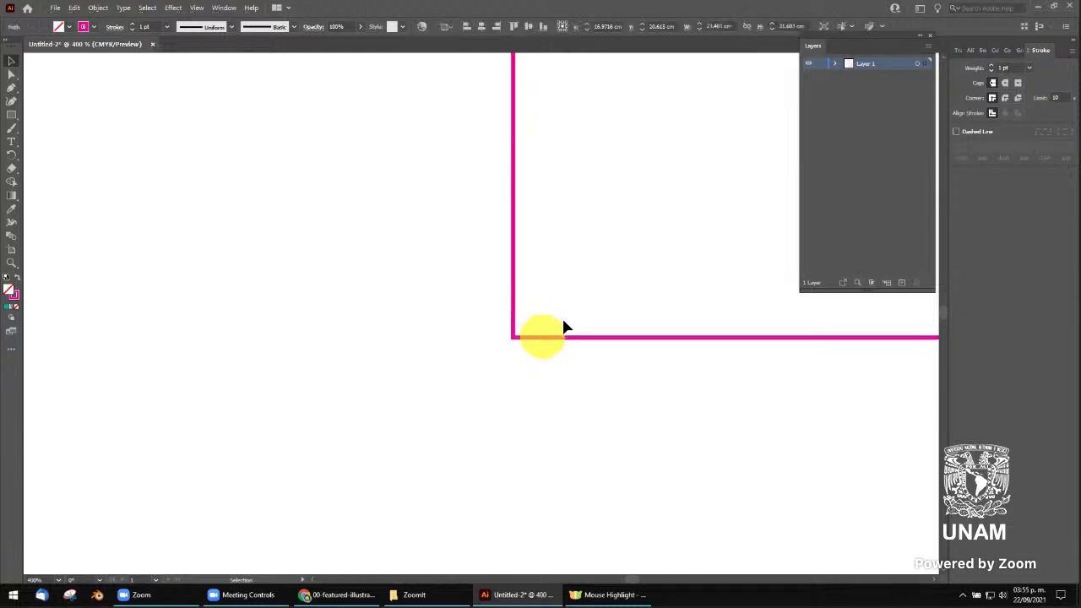
pyautogui.click(836, 64)
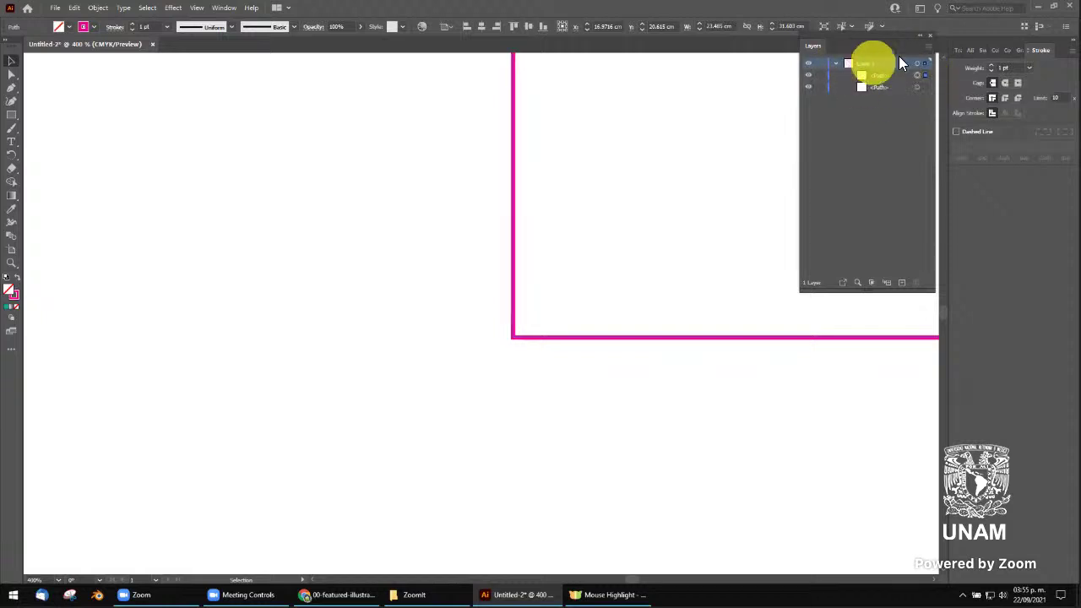
# Reselect the magenta path, then use Layer 1's selection column to select both paths
pyautogui.click(592, 283)
pyautogui.click(526, 340)
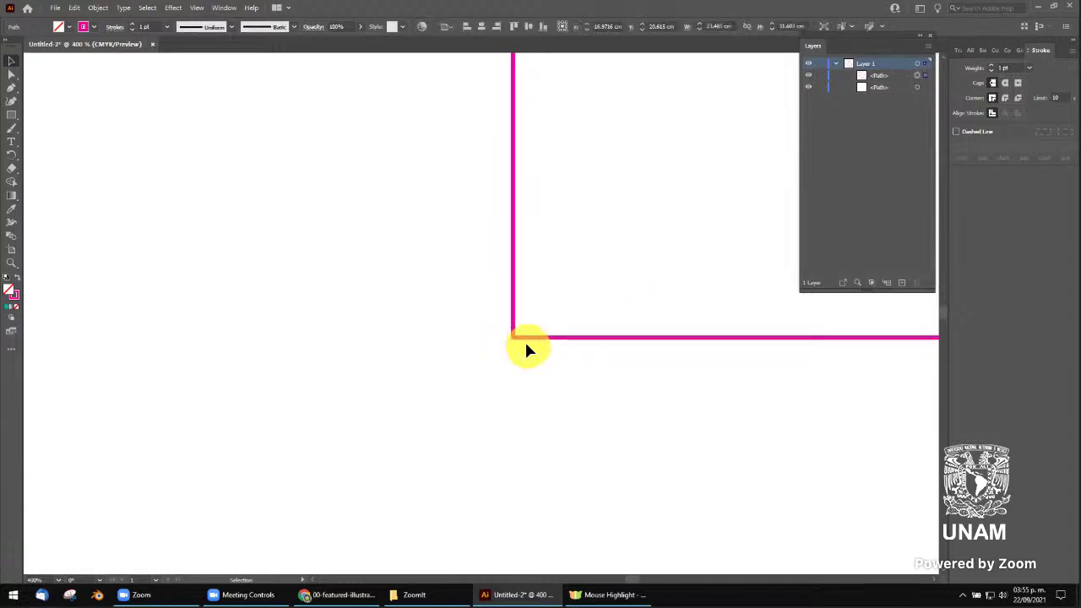
pyautogui.scroll(1, 533, 344)
pyautogui.scroll(3, 535, 346)
pyautogui.scroll(2, 483, 348)
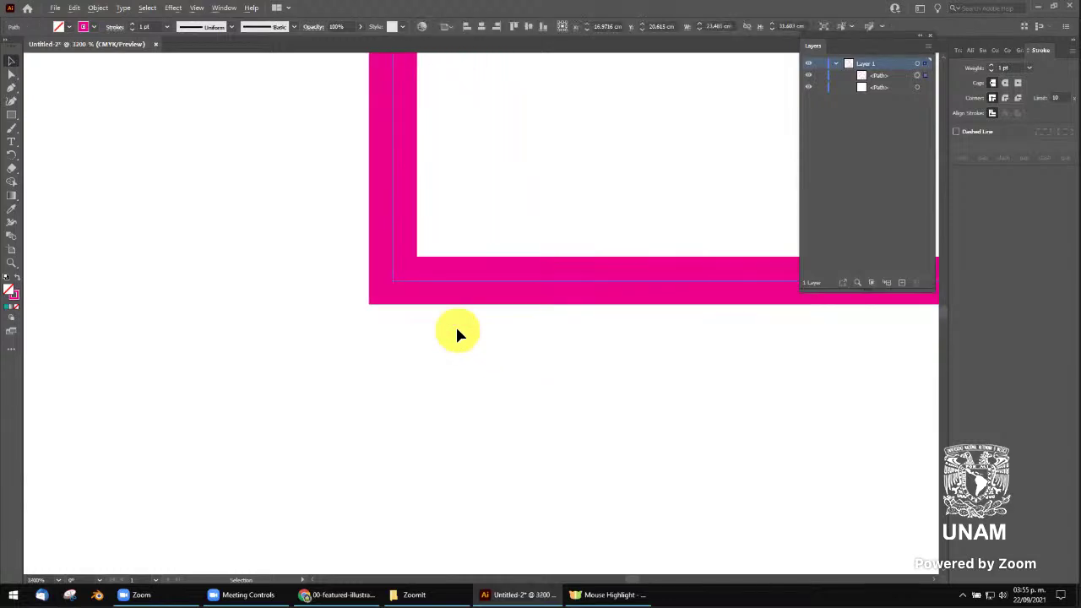
pyautogui.scroll(2, 456, 333)
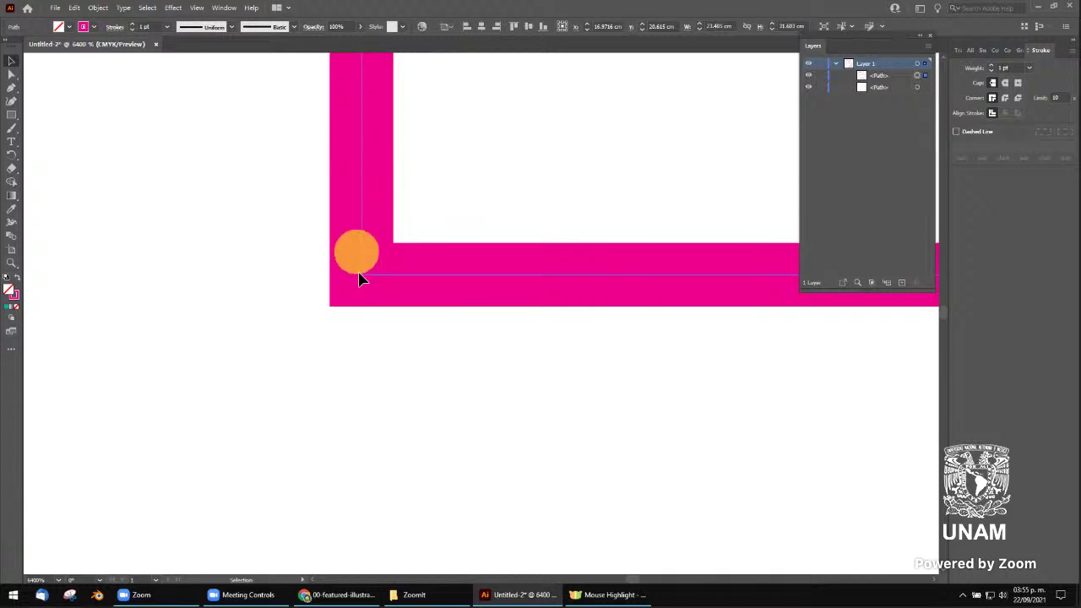
pyautogui.click(926, 65)
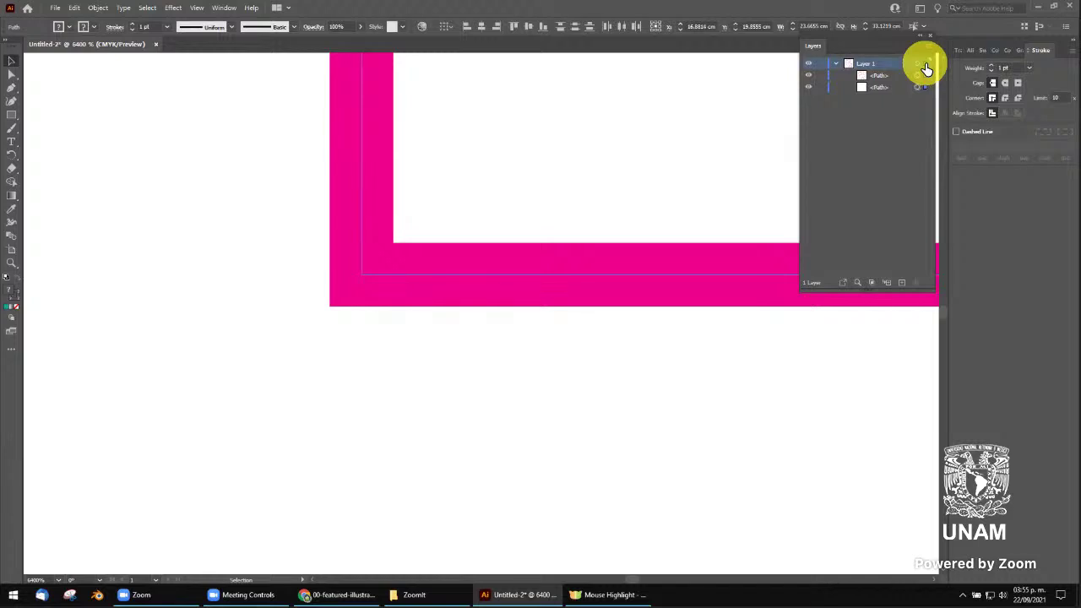
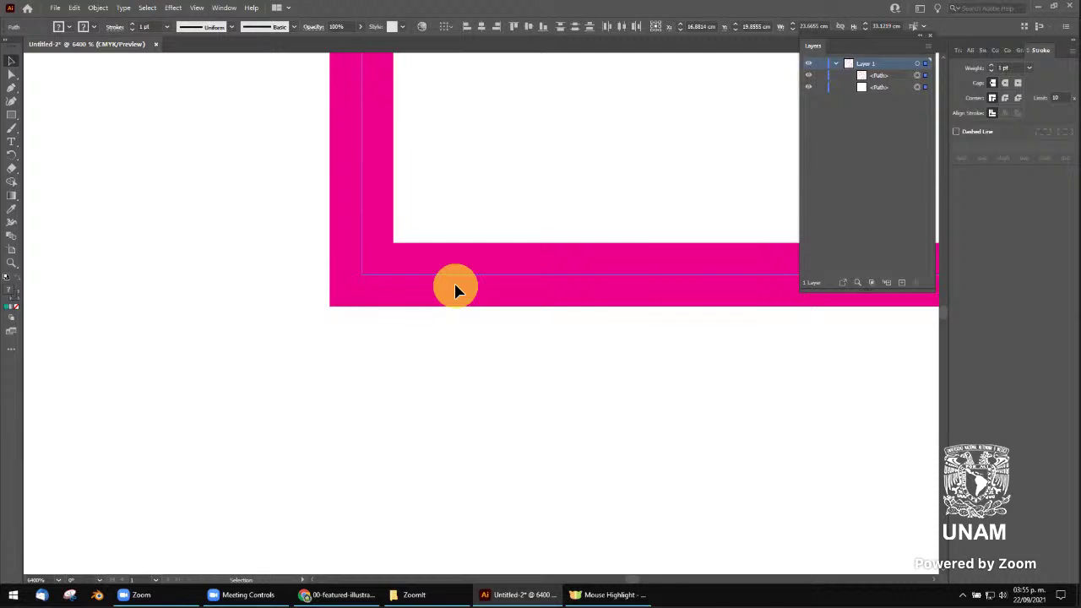
# Change the pink frame path's stroke colour to orange
pyautogui.click(361, 133)
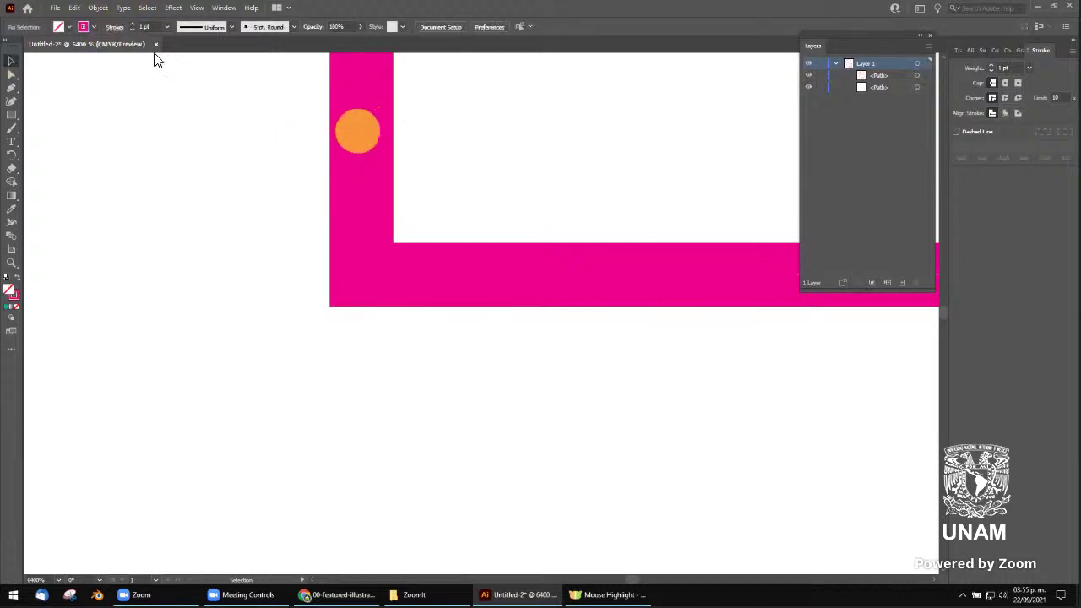
pyautogui.click(94, 25)
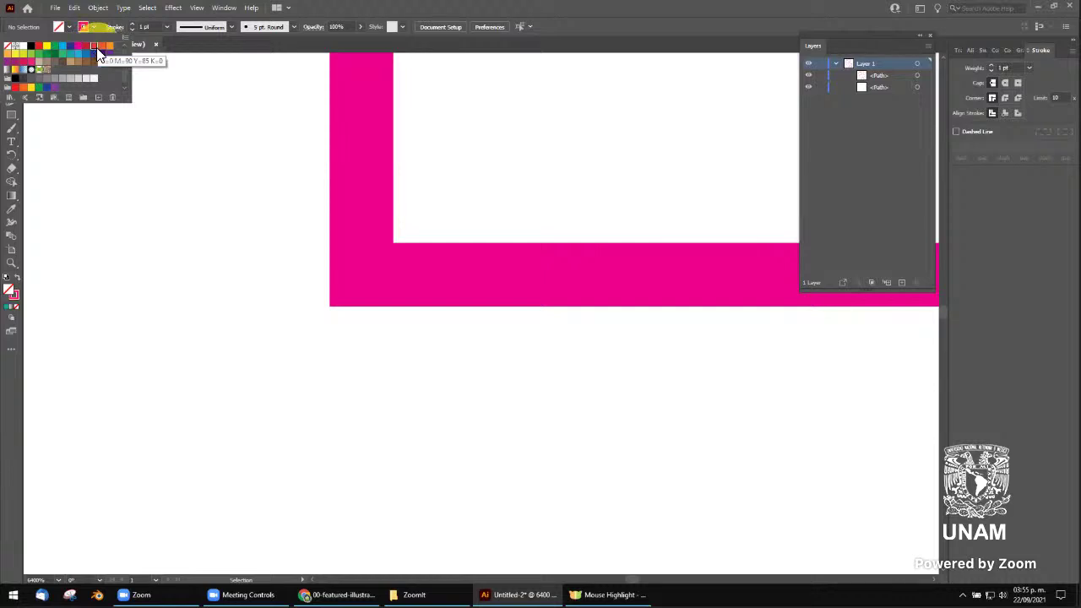
pyautogui.click(368, 169)
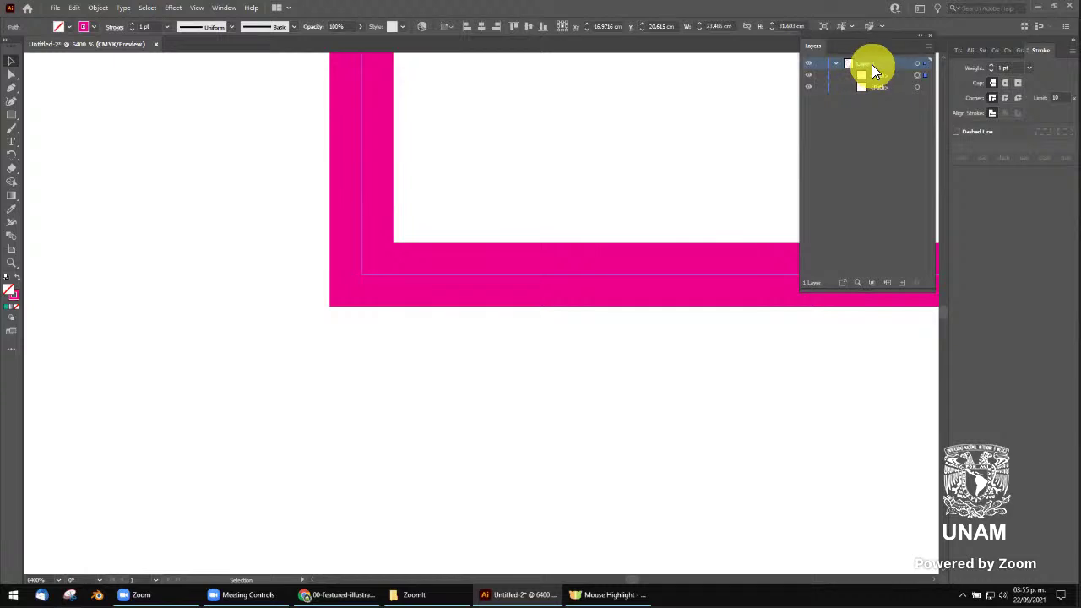
pyautogui.click(365, 173)
pyautogui.click(91, 26)
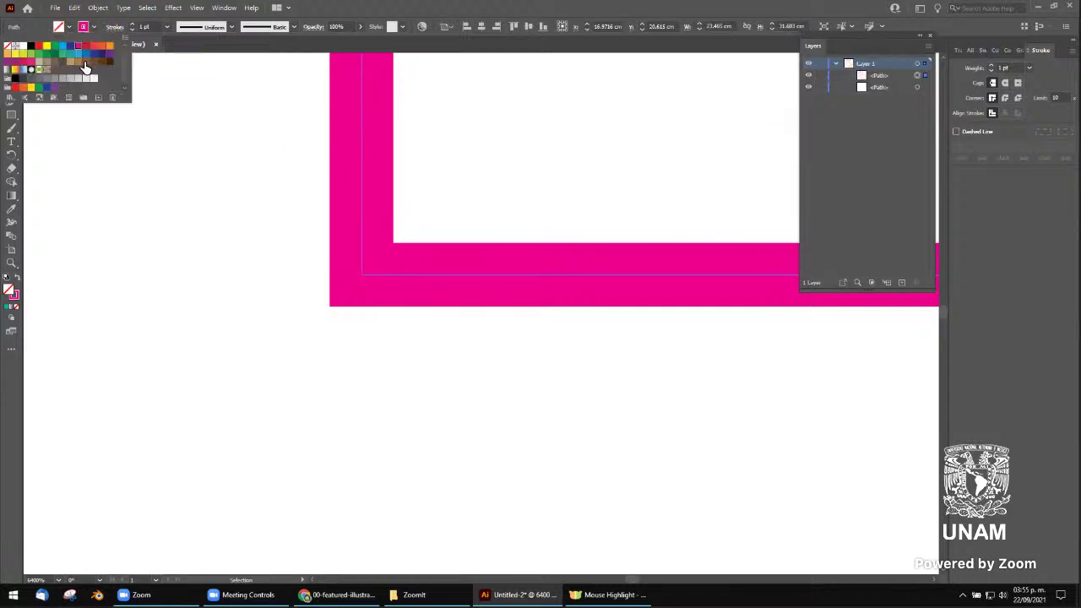
pyautogui.click(85, 65)
pyautogui.click(111, 48)
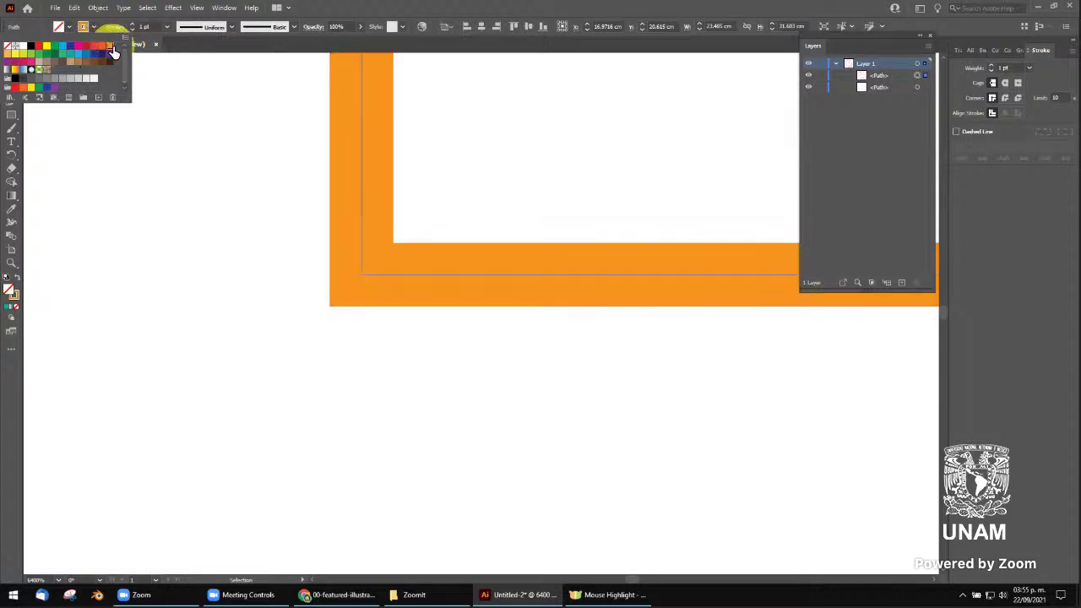
pyautogui.click(66, 25)
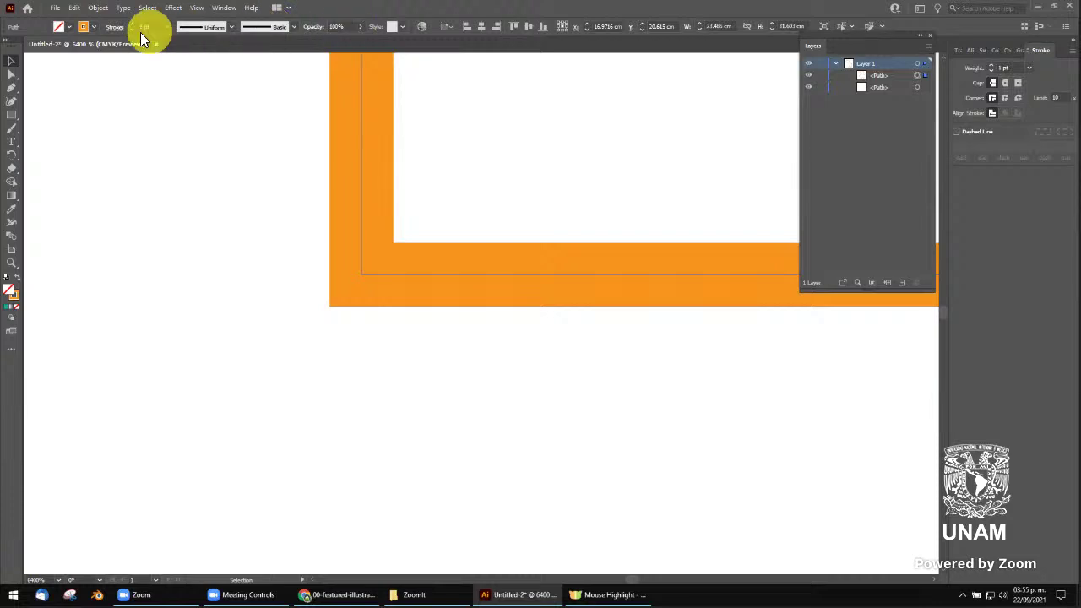
# Raise the selected paths' stroke weight to 4 pt, then to 18 pt
pyautogui.click(166, 27)
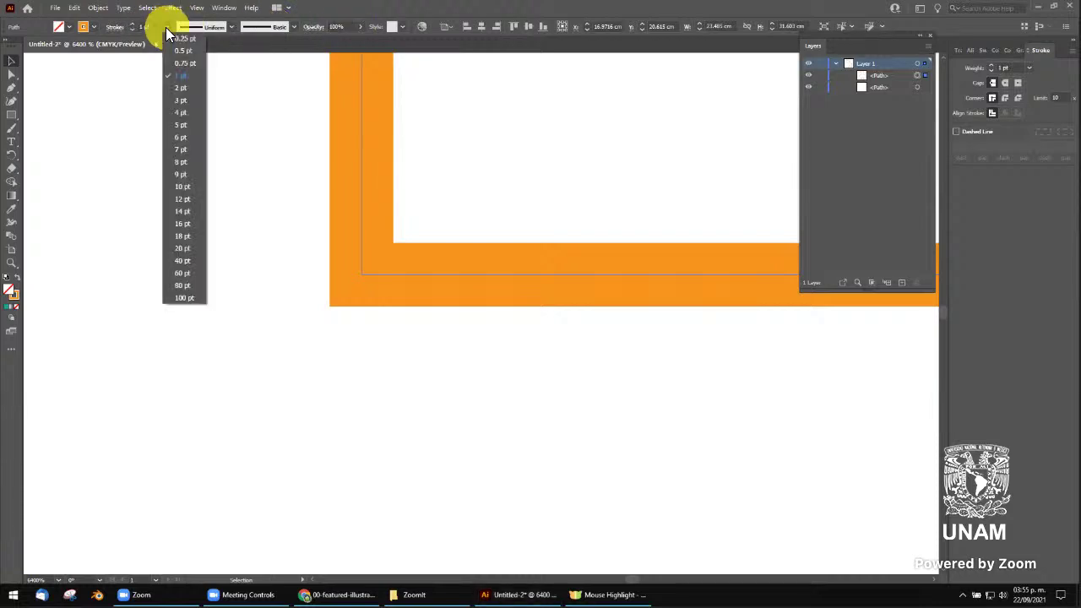
pyautogui.click(180, 112)
pyautogui.scroll(-3, 525, 282)
pyautogui.scroll(-3, 522, 281)
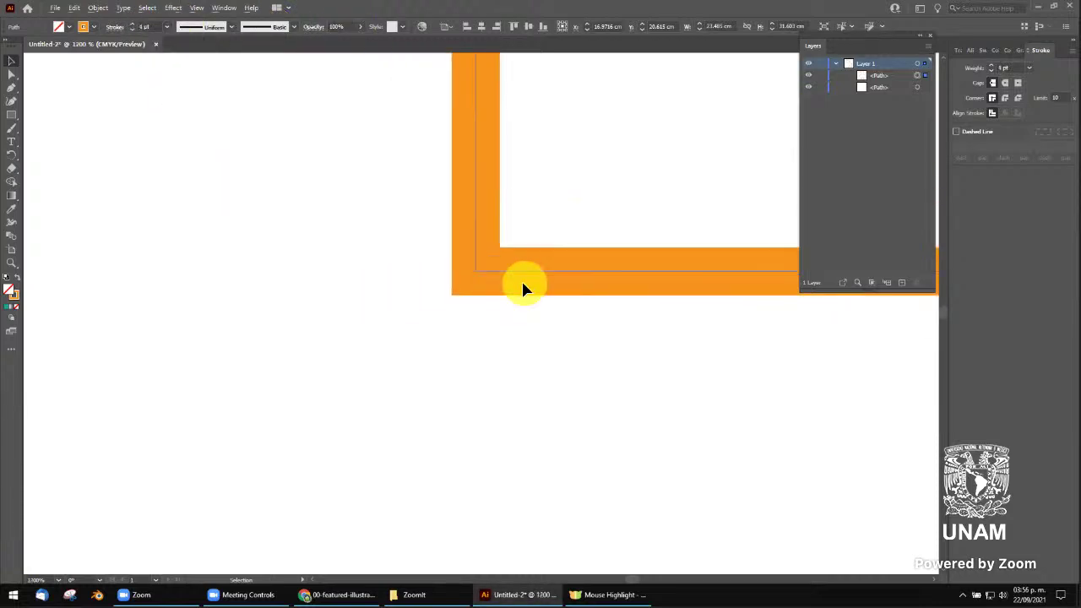
pyautogui.scroll(-3, 521, 279)
pyautogui.scroll(-6, 522, 287)
pyautogui.scroll(2, 523, 283)
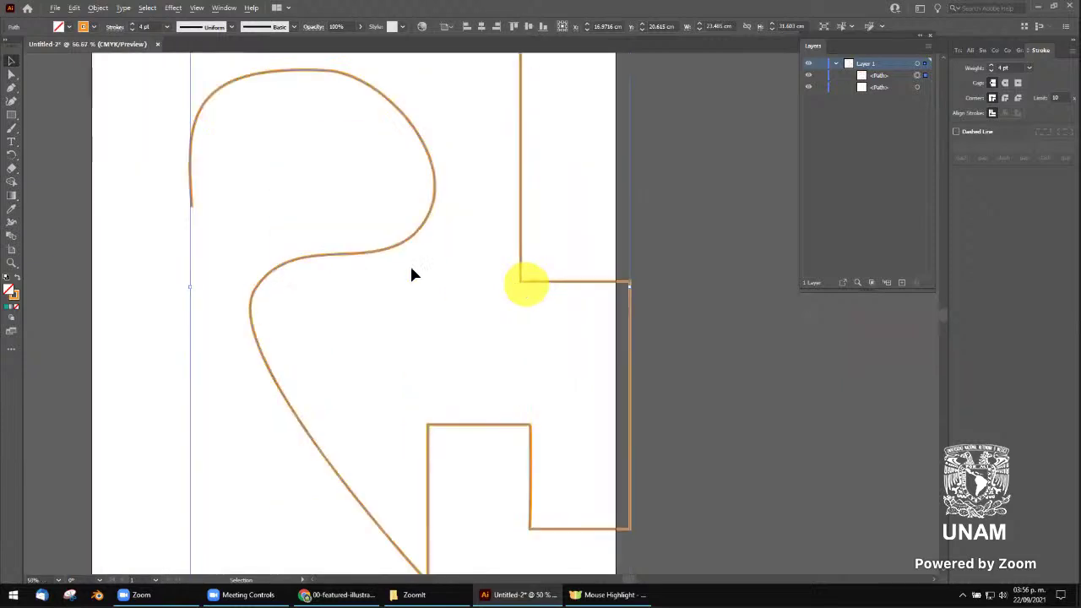
pyautogui.click(166, 27)
pyautogui.click(176, 239)
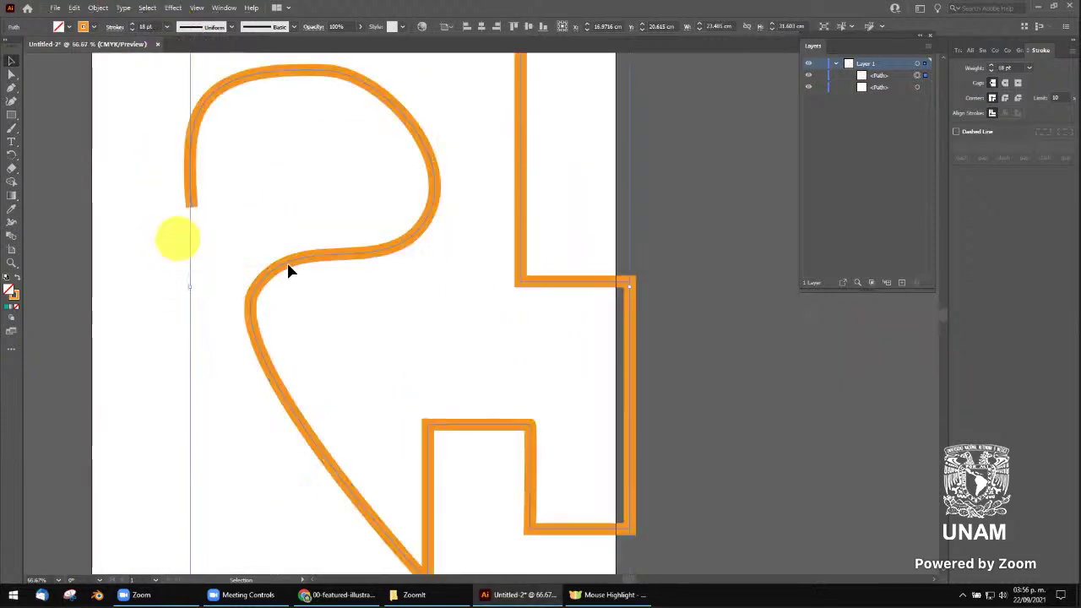
pyautogui.scroll(1, 574, 195)
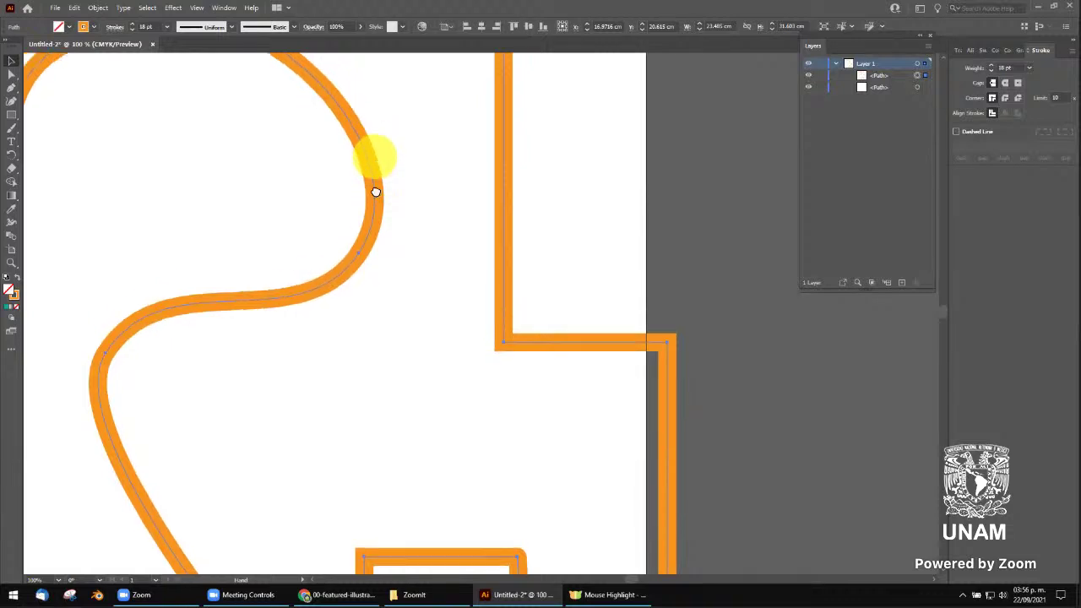
pyautogui.scroll(2, 372, 173)
# Apply a rough brush to the curve and frame strokes
pyautogui.click(288, 26)
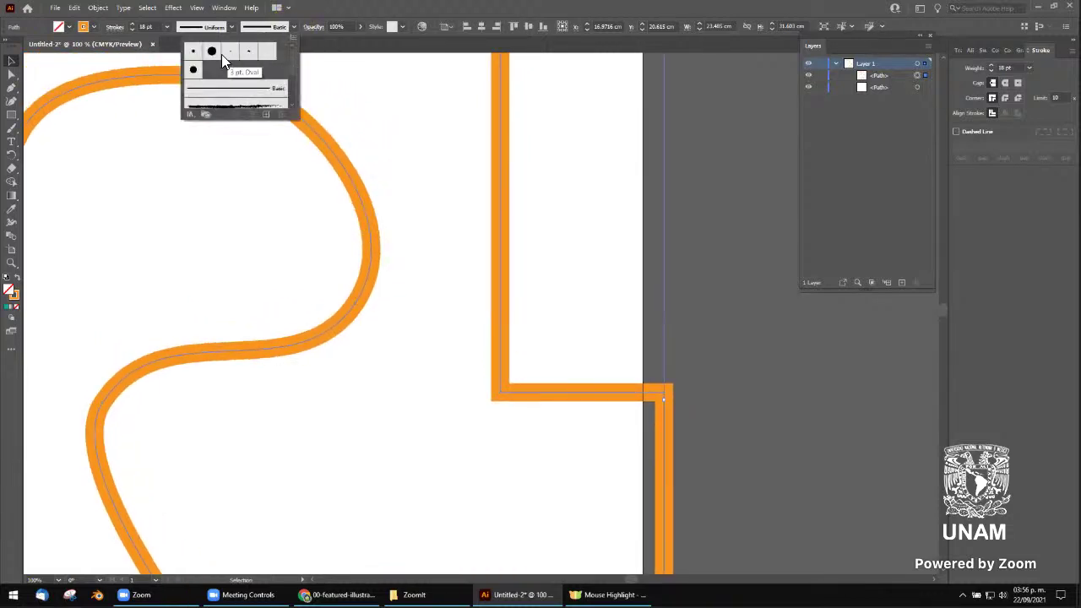
pyautogui.scroll(-2, 272, 88)
pyautogui.click(245, 74)
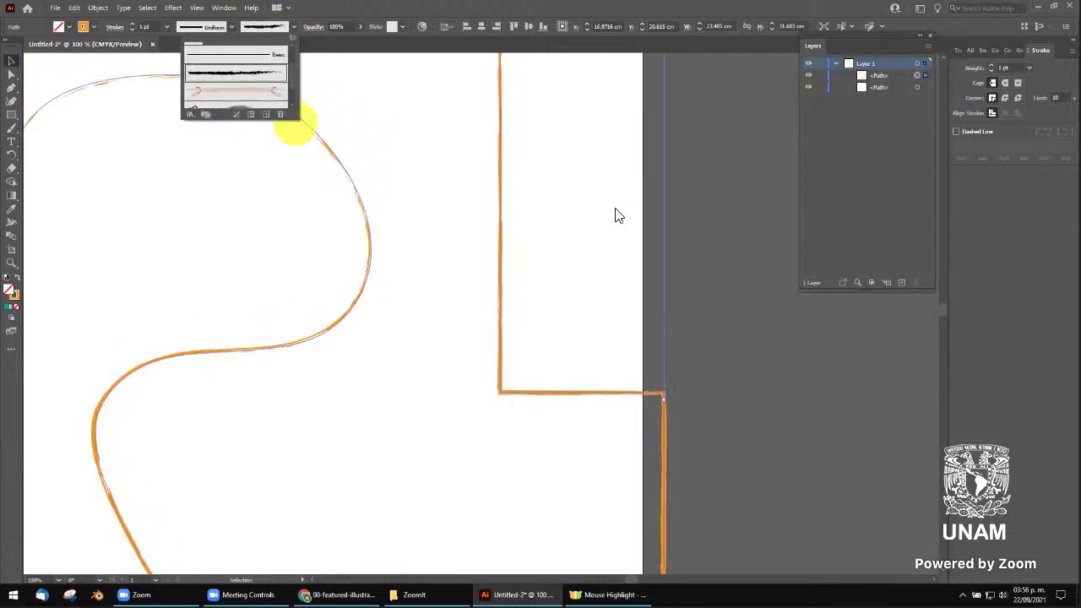
pyautogui.click(698, 206)
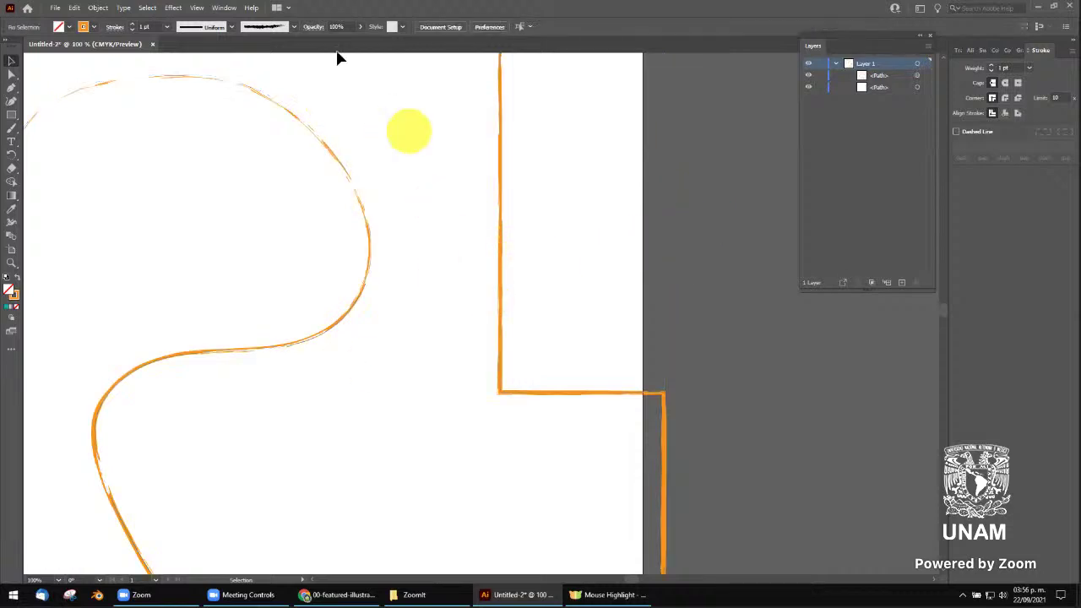
# Replace the rough brush with a thin double-line brush on both orange paths
pyautogui.click(293, 30)
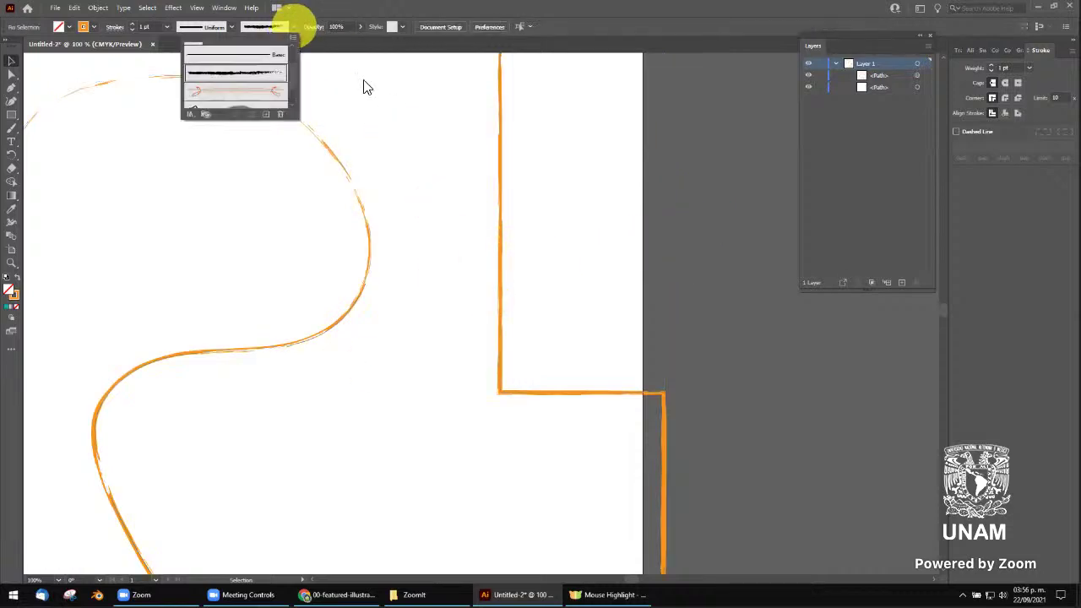
pyautogui.click(501, 131)
pyautogui.click(293, 26)
pyautogui.scroll(-2, 260, 76)
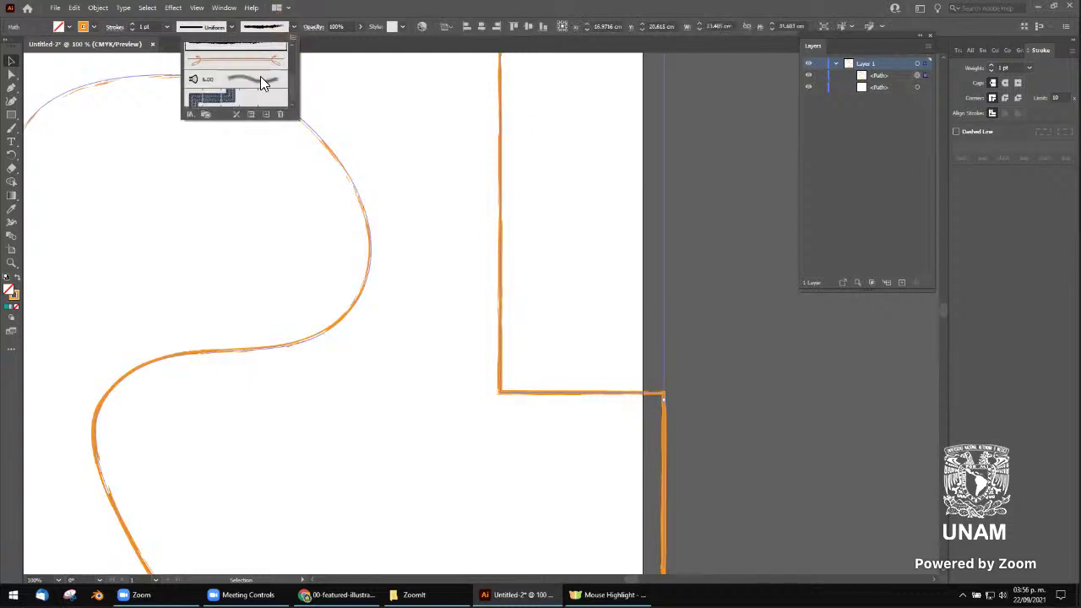
pyautogui.click(253, 78)
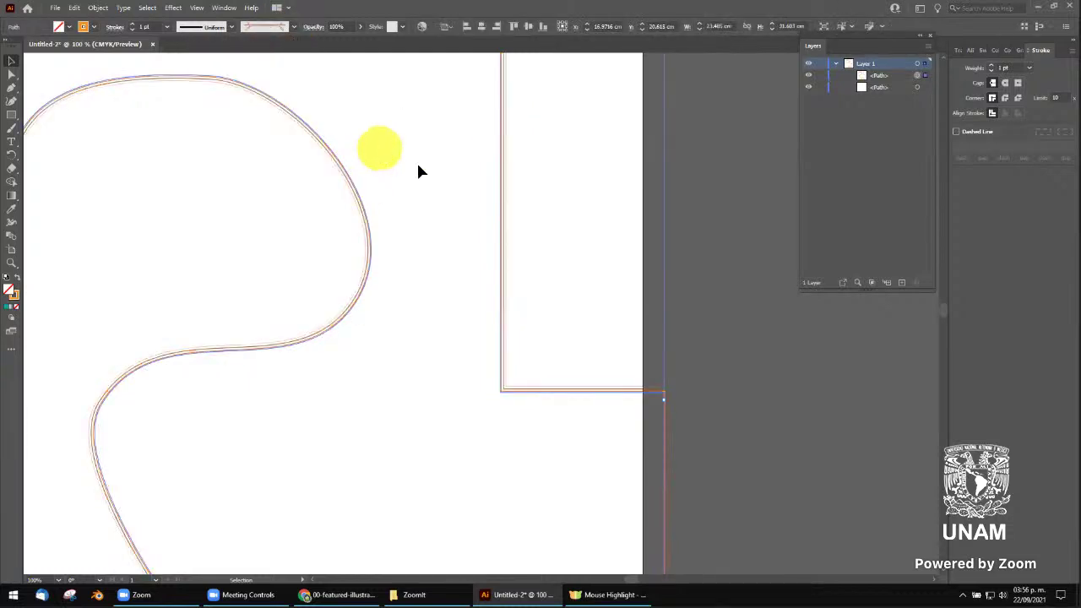
pyautogui.click(549, 178)
pyautogui.scroll(-1, 685, 198)
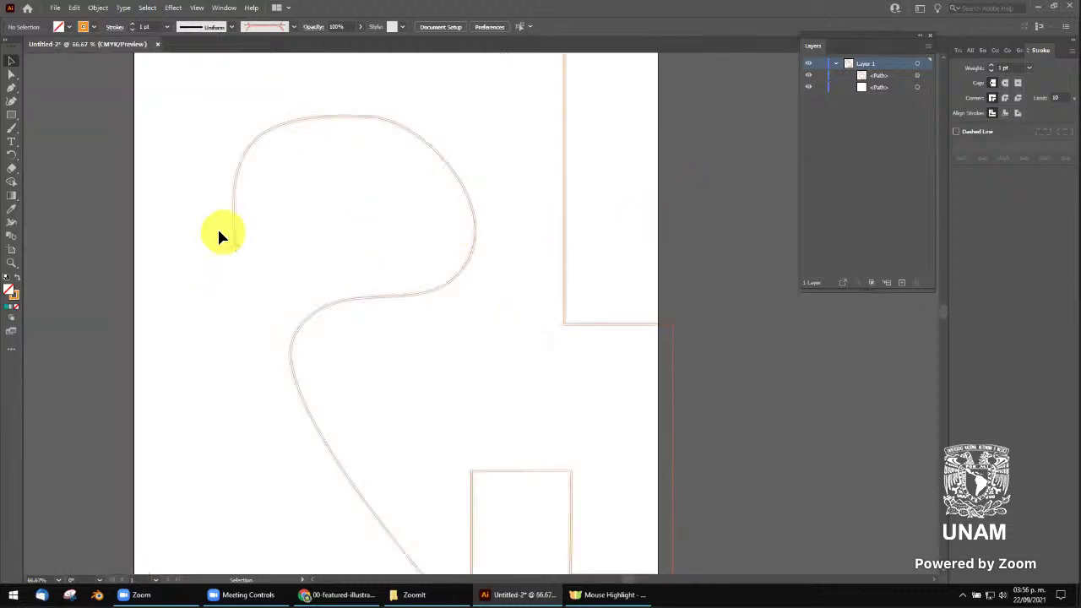
pyautogui.click(415, 131)
pyautogui.click(294, 26)
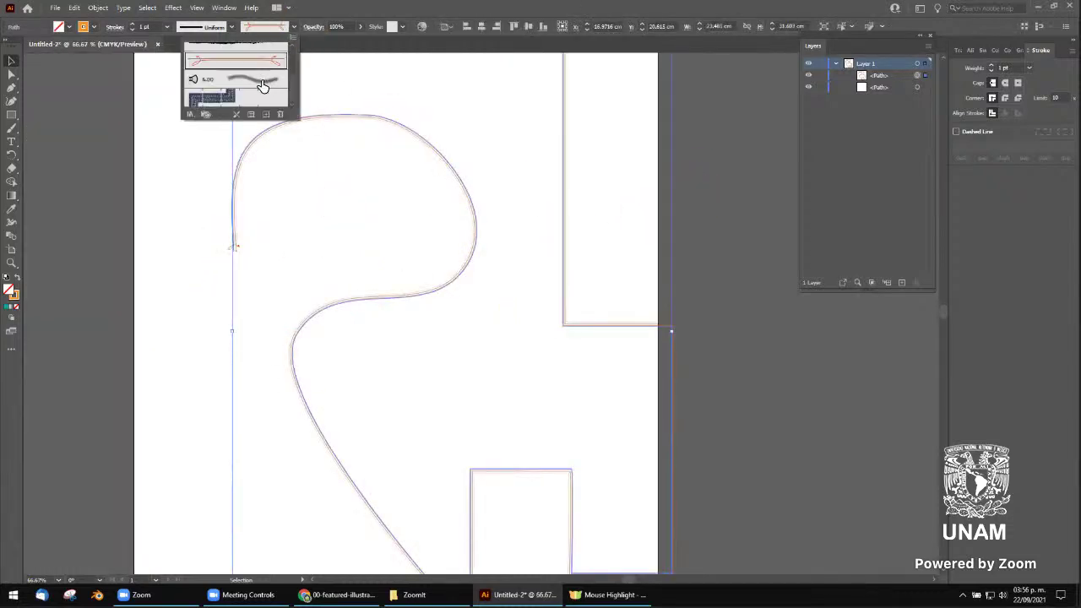
# Try the Denim Seam pattern brush on the paths, then undo it
pyautogui.click(218, 100)
pyautogui.doubleClick(217, 102)
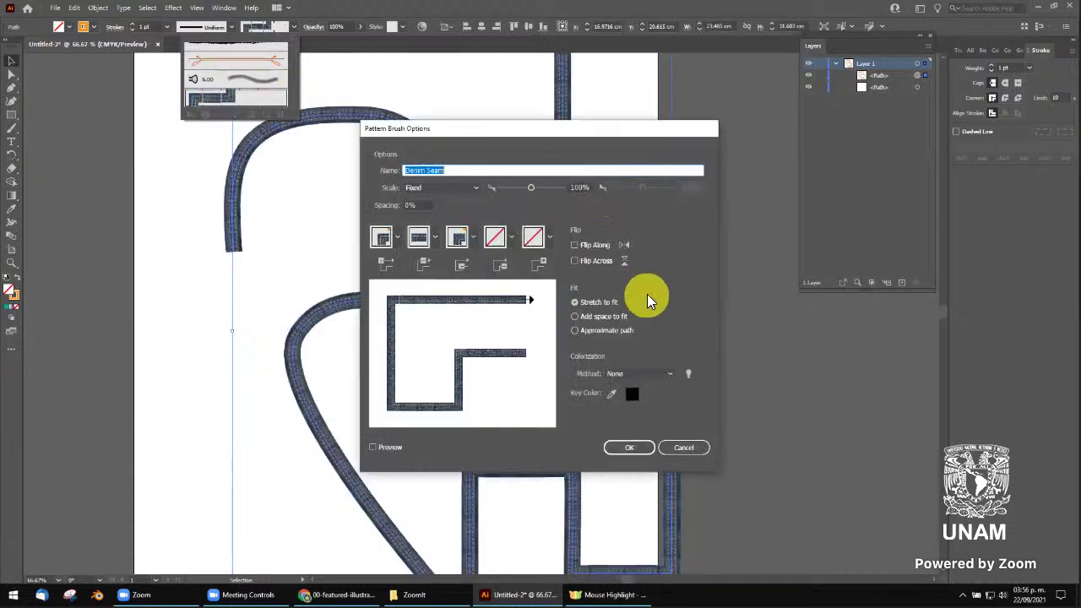
pyautogui.press('Return')
pyautogui.click(726, 311)
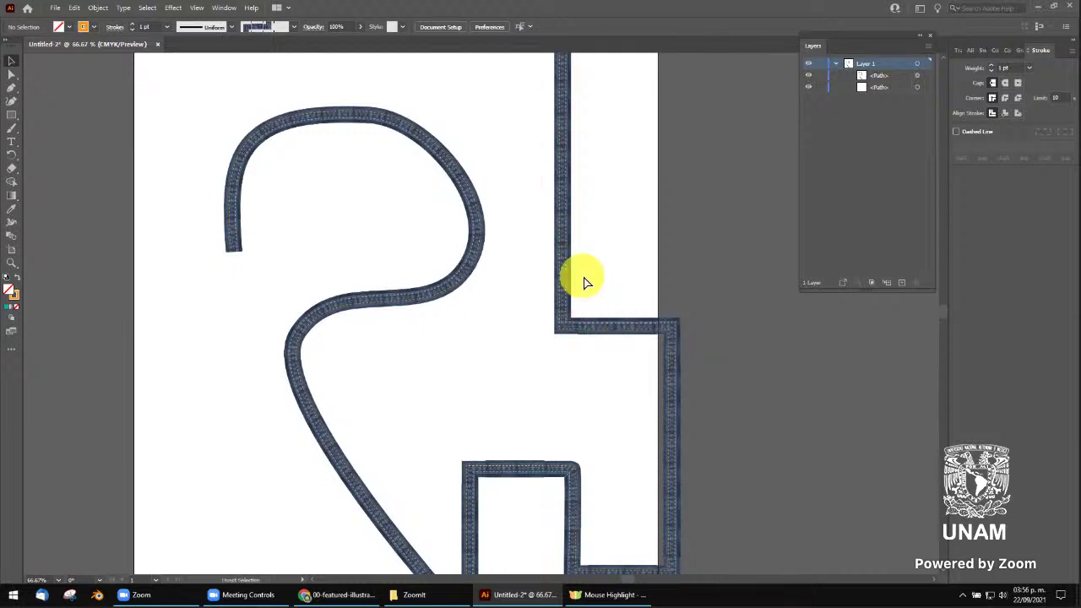
pyautogui.hotkey('ctrl', 'z')
pyautogui.hotkey('ctrl', 'z')
pyautogui.click(704, 166)
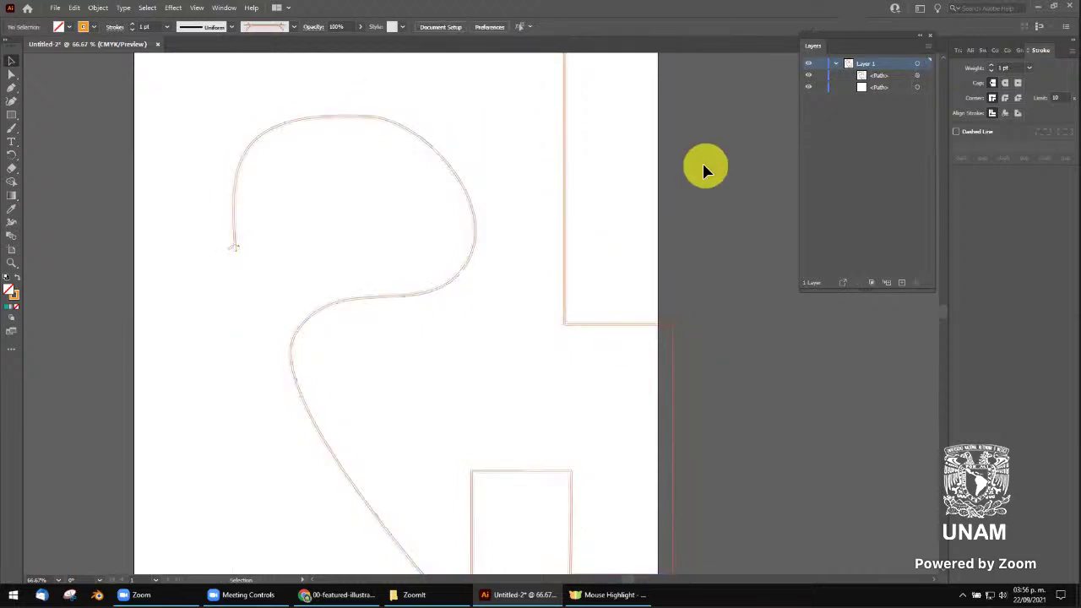
# Set the curve and frame to the Basic brush with a 20 pt stroke
pyautogui.click(564, 276)
pyautogui.click(291, 26)
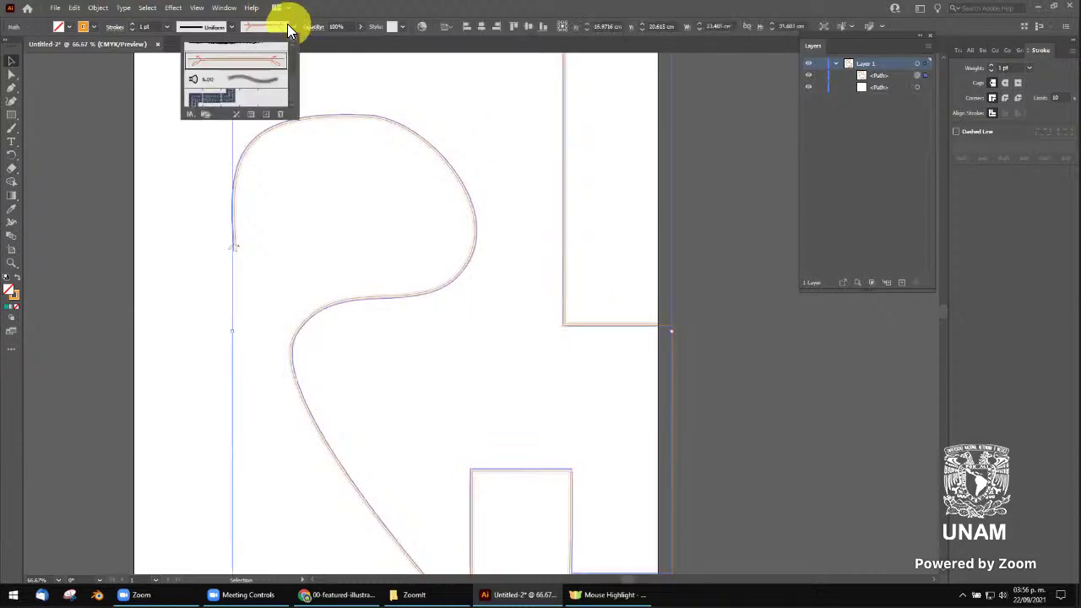
pyautogui.click(237, 88)
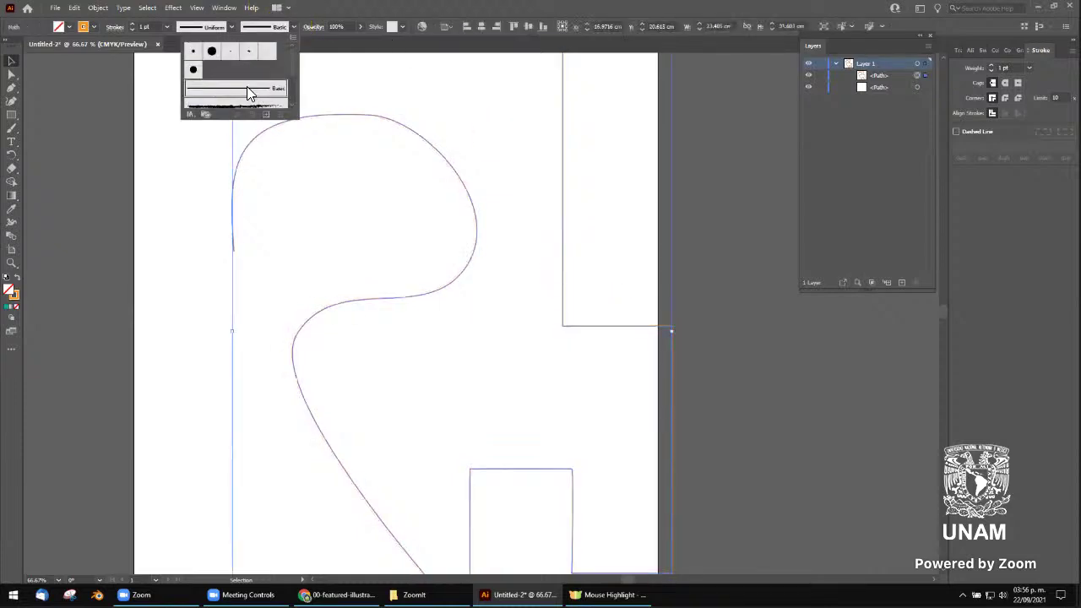
pyautogui.click(230, 27)
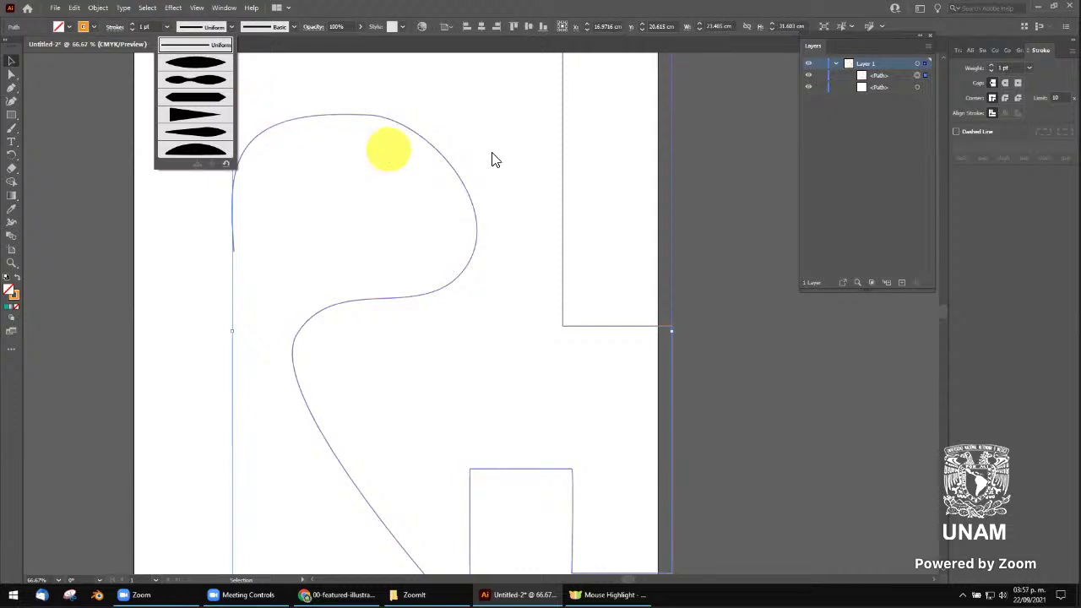
pyautogui.click(700, 158)
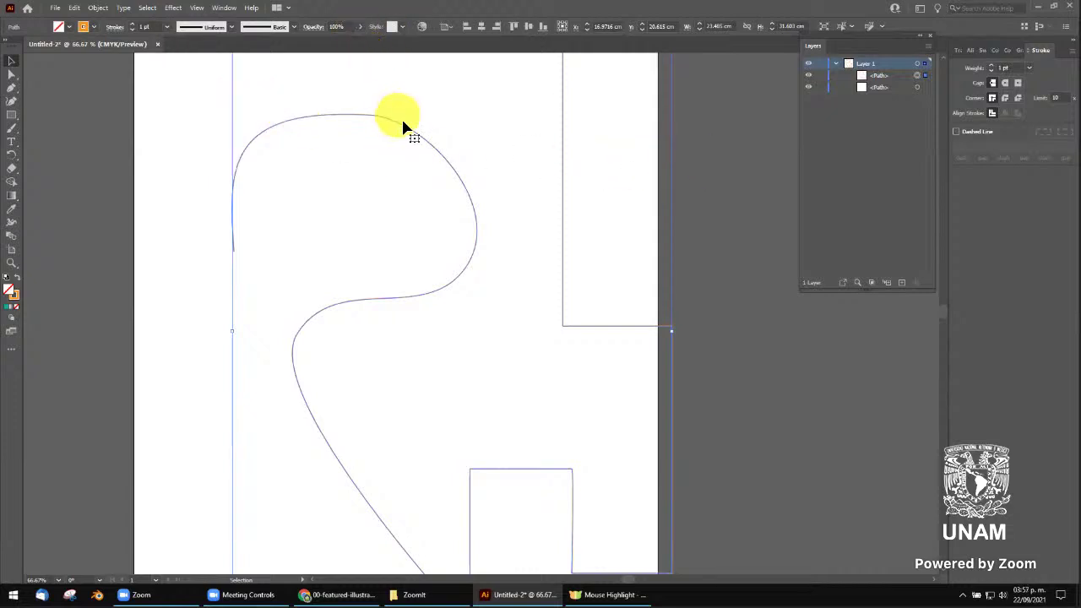
pyautogui.click(166, 26)
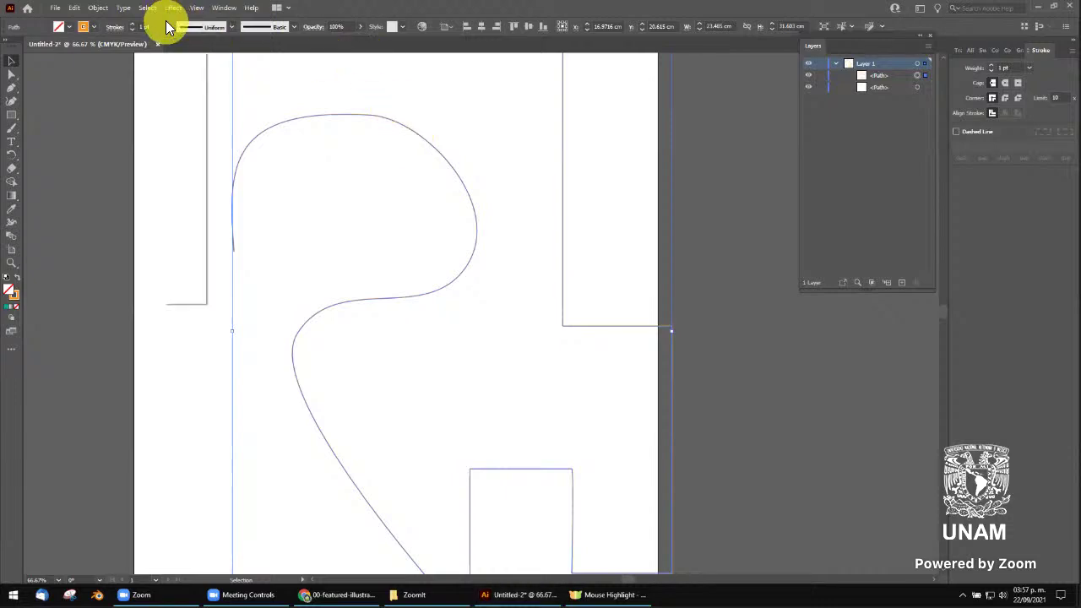
pyautogui.click(187, 250)
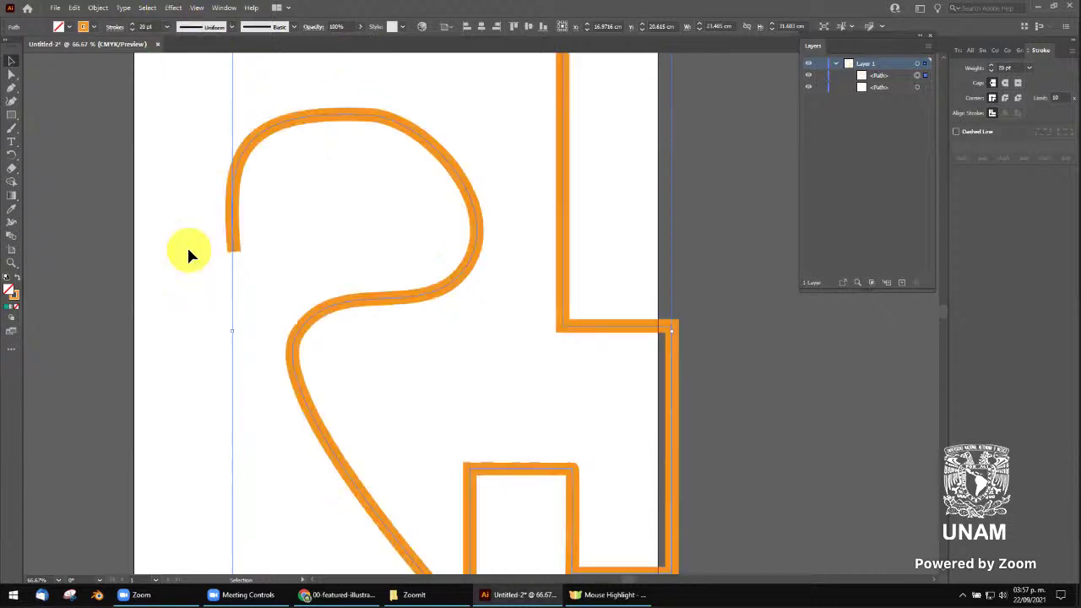
pyautogui.click(314, 28)
pyautogui.click(319, 30)
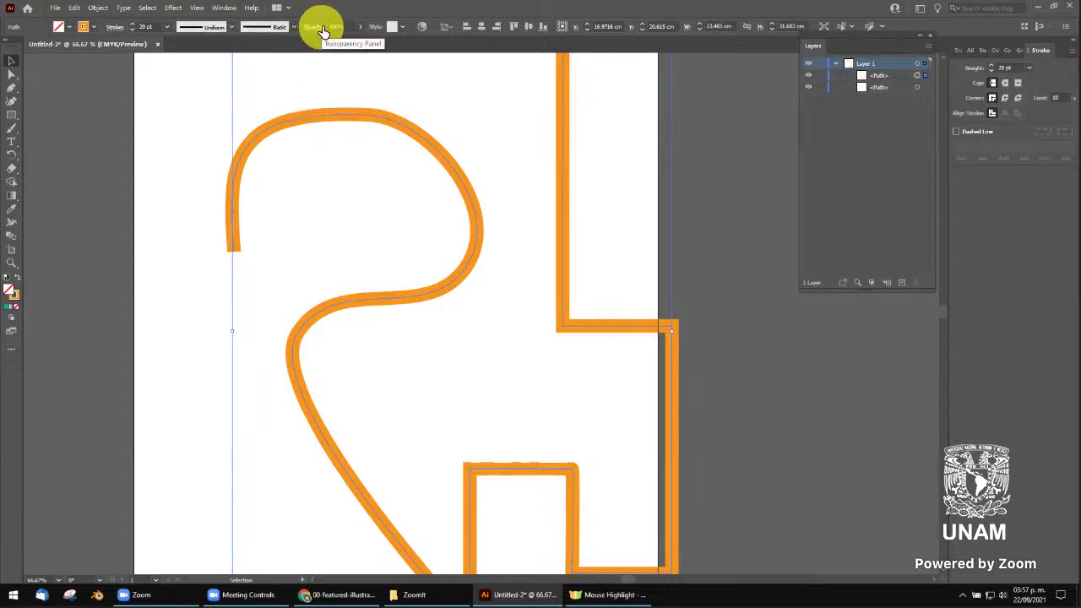
pyautogui.click(310, 28)
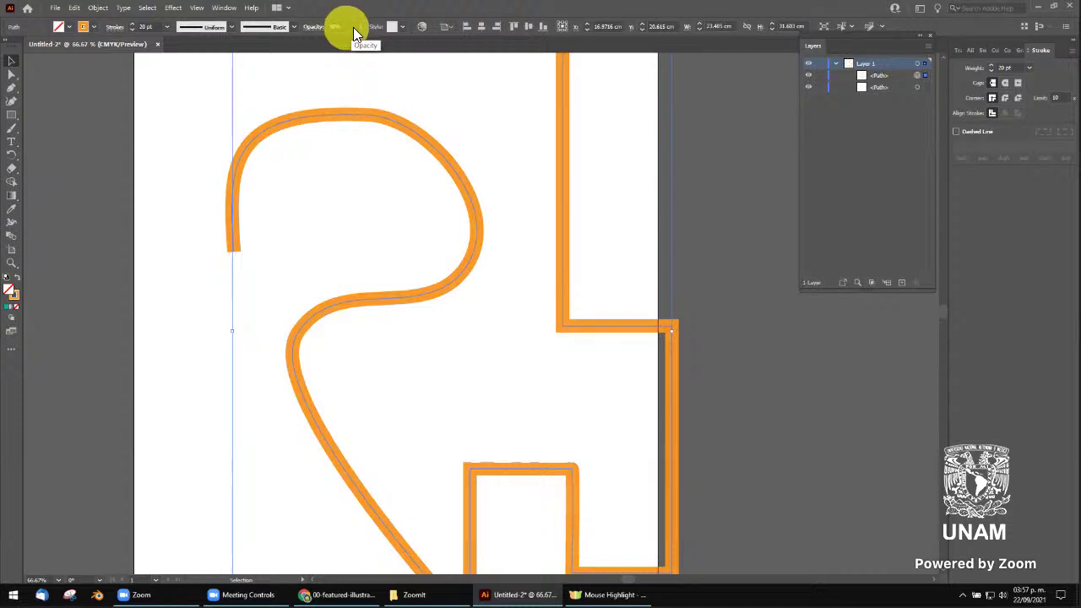
pyautogui.click(360, 28)
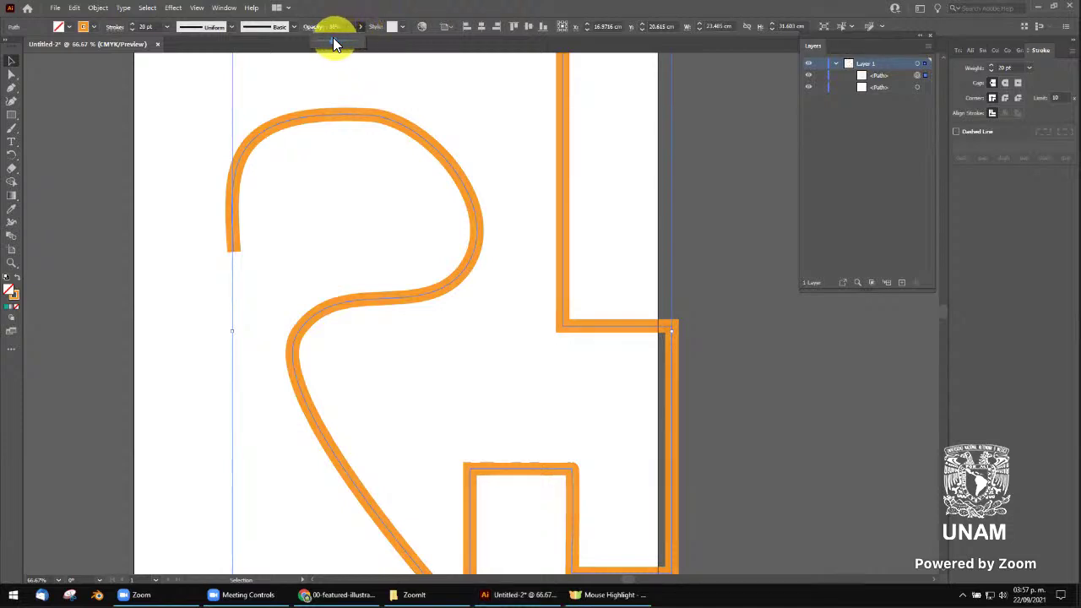
pyautogui.click(333, 37)
pyautogui.click(326, 39)
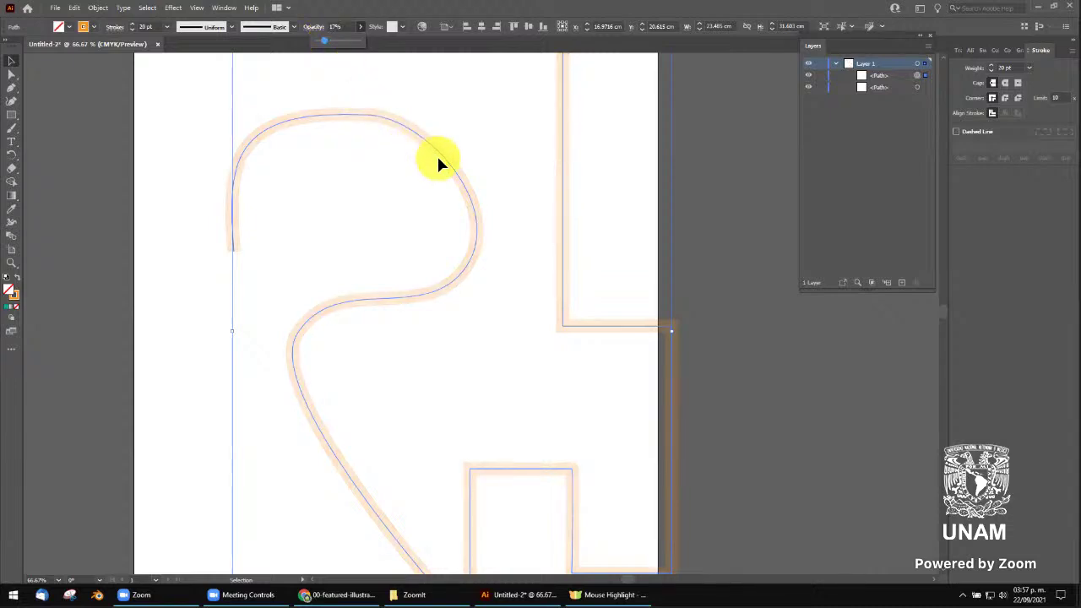
pyautogui.moveTo(326, 40); pyautogui.dragTo(402, 72)
pyautogui.click(400, 25)
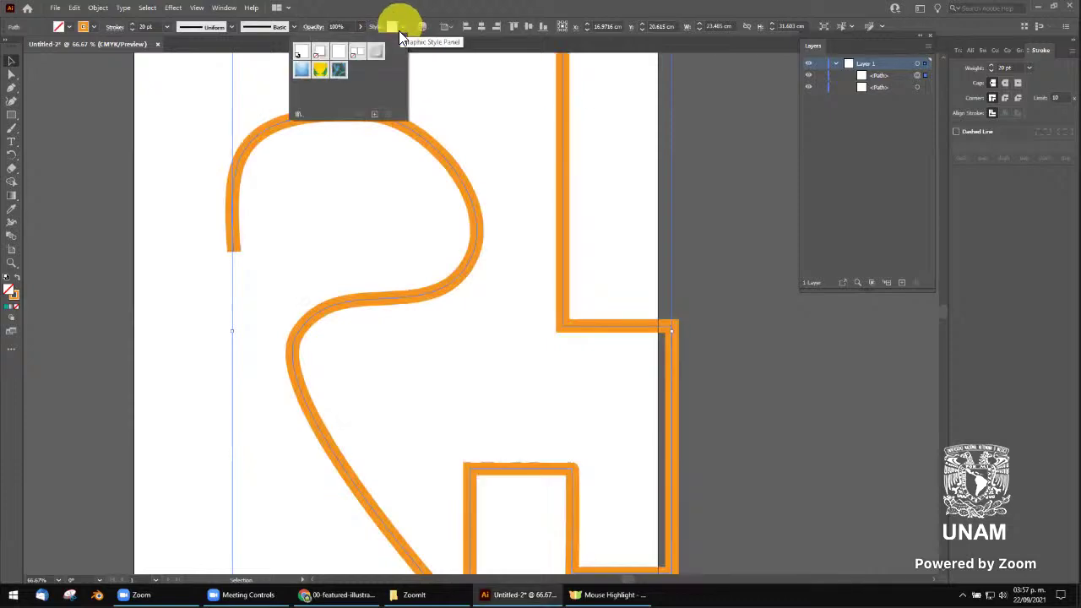
pyautogui.click(338, 71)
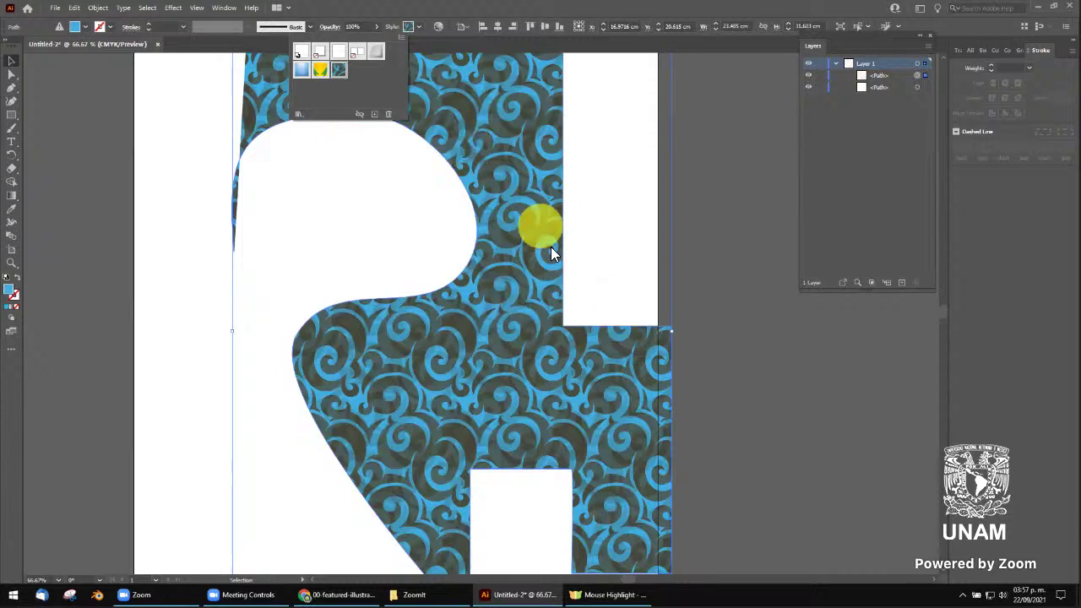
pyautogui.hotkey('ctrl', 'z')
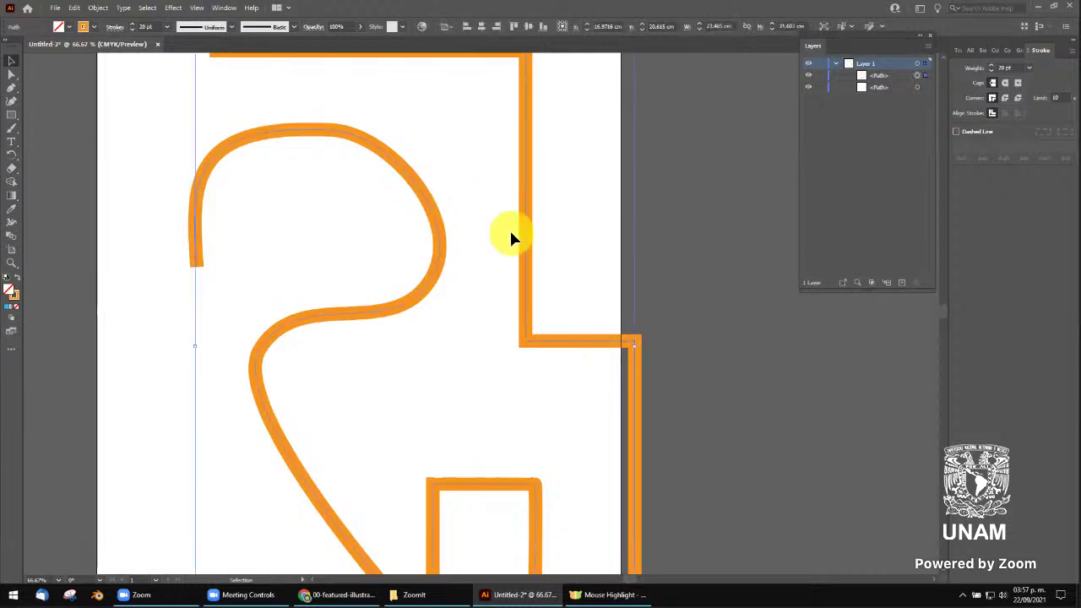
# Scale the orange curve and frame down from the top-right corner handle
pyautogui.hscroll(2, 317, 226)
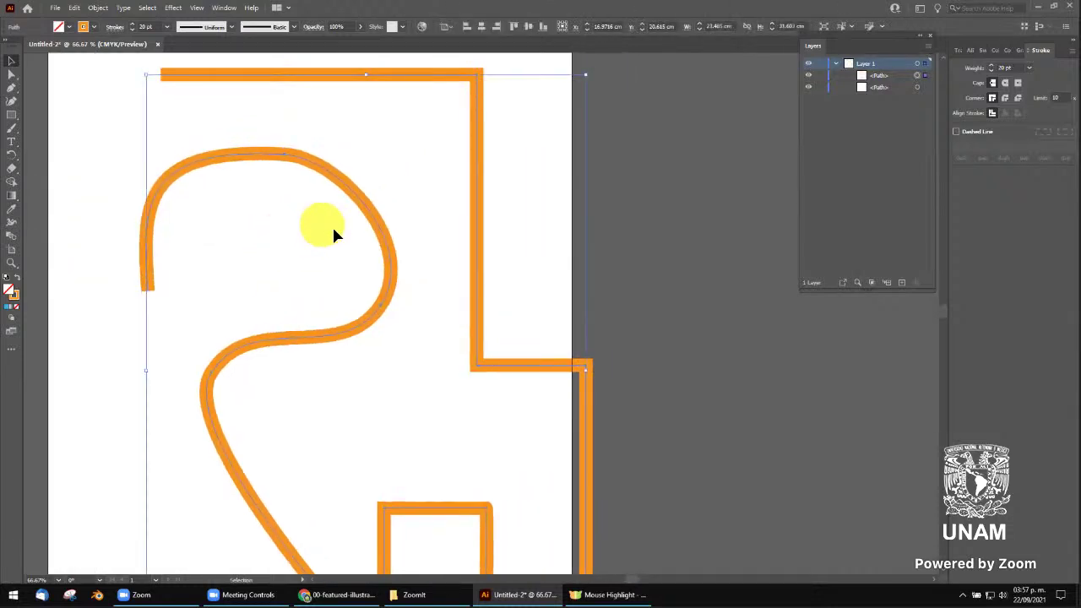
pyautogui.scroll(-1, 332, 227)
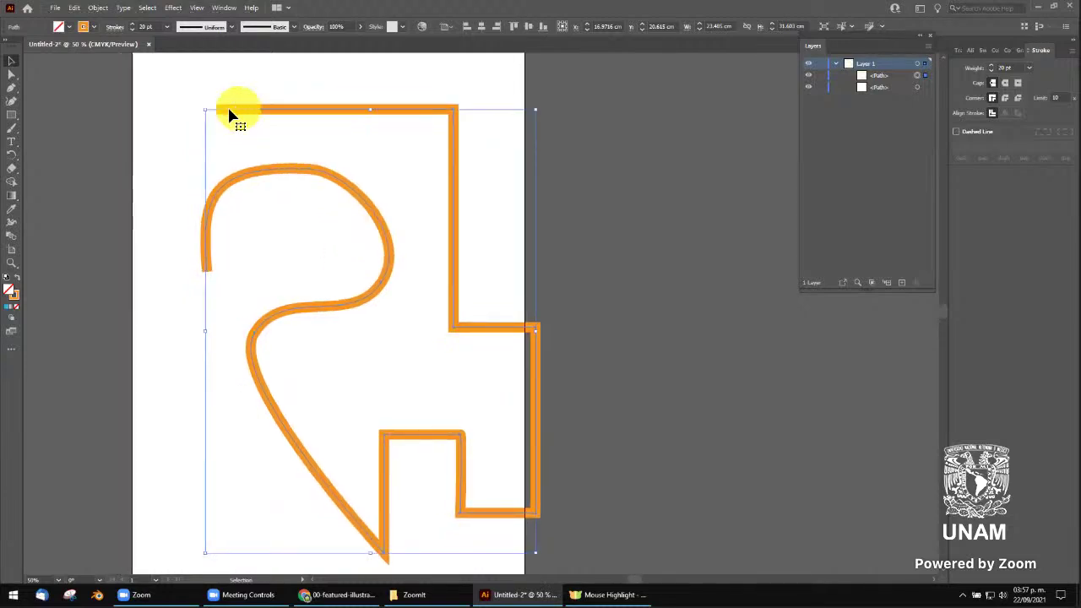
pyautogui.moveTo(377, 253); pyautogui.dragTo(356, 221)
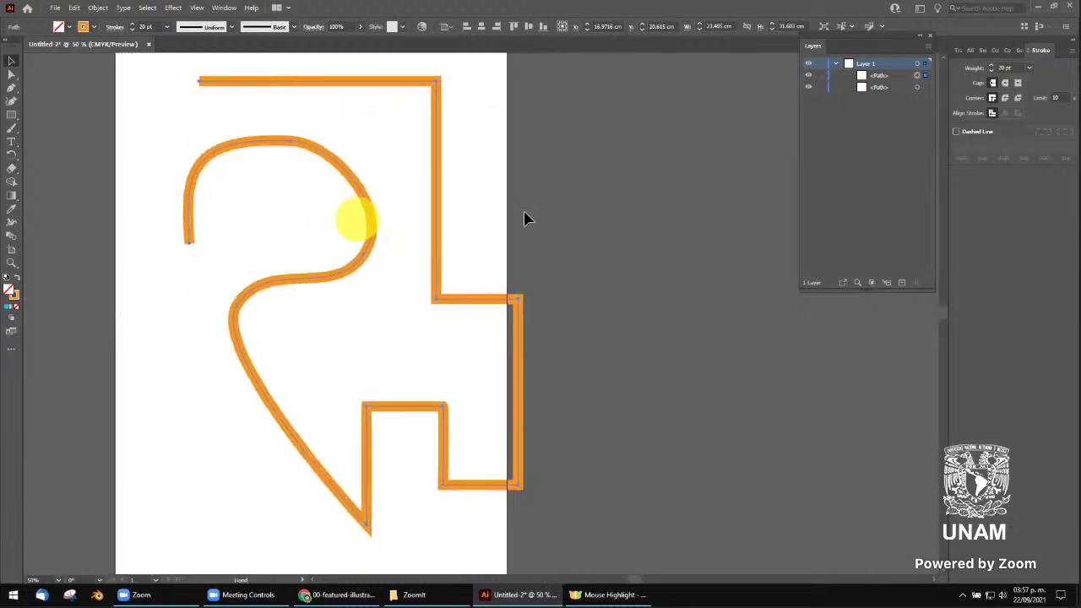
pyautogui.click(11, 63)
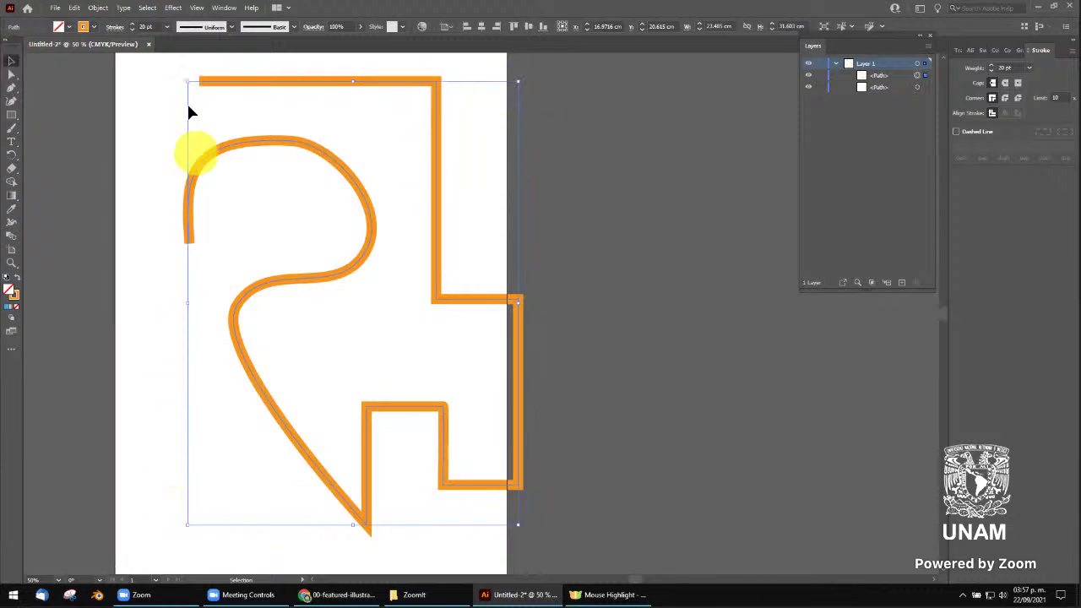
pyautogui.moveTo(521, 84); pyautogui.dragTo(241, 287)
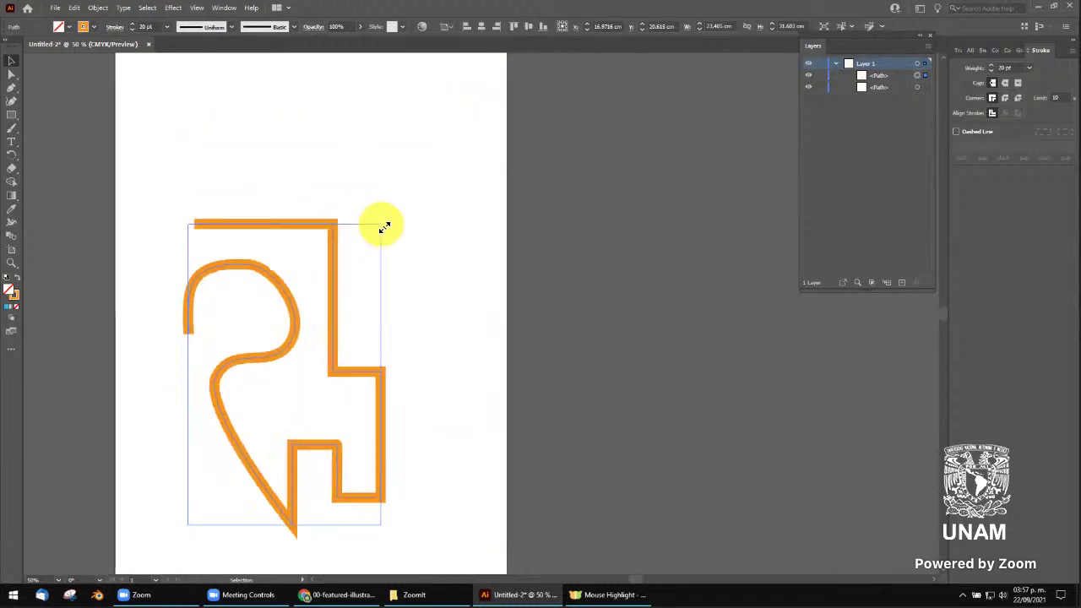
pyautogui.moveTo(359, 207); pyautogui.dragTo(384, 233)
pyautogui.press('a')
pyautogui.hotkey('ctrl', 'z')
pyautogui.press('v')
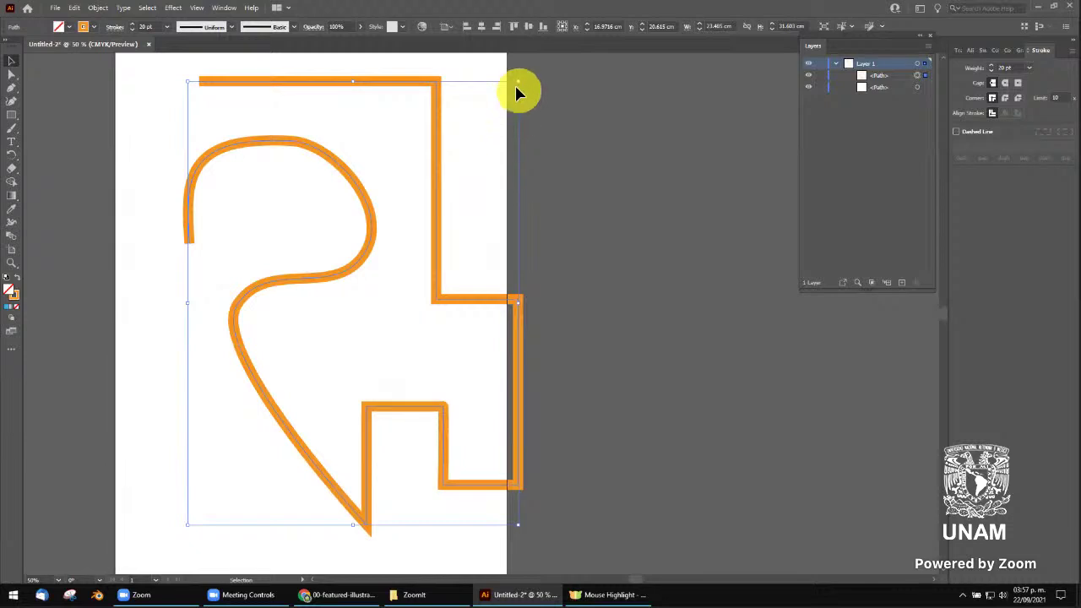
pyautogui.moveTo(523, 84); pyautogui.dragTo(459, 206)
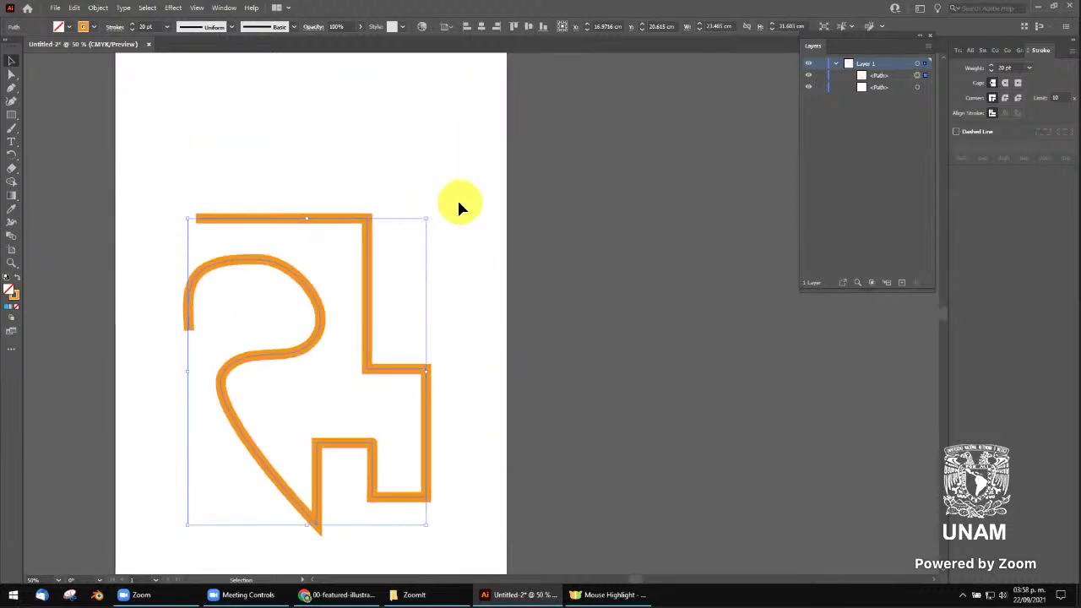
pyautogui.hotkey('ctrl', 'z')
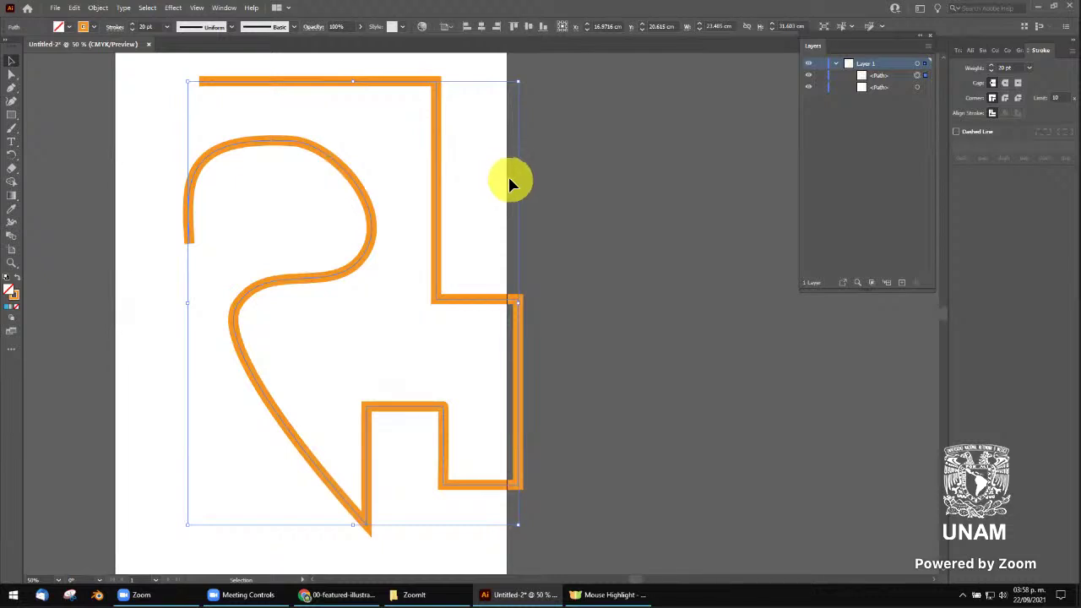
pyautogui.moveTo(518, 81)
pyautogui.mouseDown()
pyautogui.moveTo(401, 250)
pyautogui.moveTo(398, 239)
pyautogui.moveTo(371, 275)
pyautogui.moveTo(415, 202)
pyautogui.moveTo(341, 301)
pyautogui.moveTo(415, 186)
pyautogui.moveTo(425, 355)
pyautogui.moveTo(350, 243)
pyautogui.moveTo(423, 236)
pyautogui.moveTo(423, 212)
pyautogui.moveTo(360, 292)
pyautogui.moveTo(383, 236)
pyautogui.moveTo(345, 284)
pyautogui.moveTo(360, 250)
pyautogui.moveTo(309, 307)
pyautogui.moveTo(415, 195)
pyautogui.moveTo(263, 340)
pyautogui.moveTo(382, 177)
pyautogui.moveTo(290, 319)
pyautogui.moveTo(398, 208)
pyautogui.moveTo(279, 403)
pyautogui.moveTo(410, 258)
pyautogui.moveTo(346, 323)
pyautogui.moveTo(417, 210)
pyautogui.moveTo(341, 326)
pyautogui.moveTo(342, 313)
pyautogui.moveTo(212, 289)
pyautogui.moveTo(311, 299)
pyautogui.moveTo(401, 502)
pyautogui.moveTo(413, 417)
pyautogui.moveTo(425, 430)
pyautogui.moveTo(426, 347)
pyautogui.moveTo(383, 307)
pyautogui.moveTo(367, 194)
pyautogui.moveTo(384, 309)
pyautogui.moveTo(418, 192)
pyautogui.moveTo(418, 222)
pyautogui.moveTo(388, 244)
pyautogui.moveTo(321, 350)
pyautogui.moveTo(353, 326)
pyautogui.mouseUp()
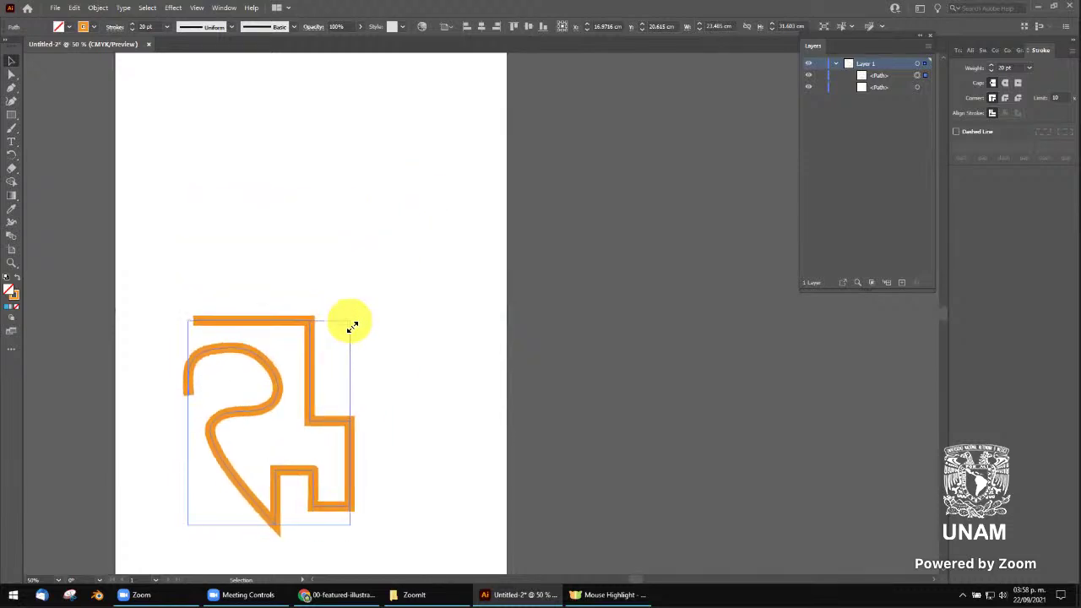
# Move the shrunken artwork to the upper right and start a Curvature Tool path at upper left
pyautogui.click(302, 353)
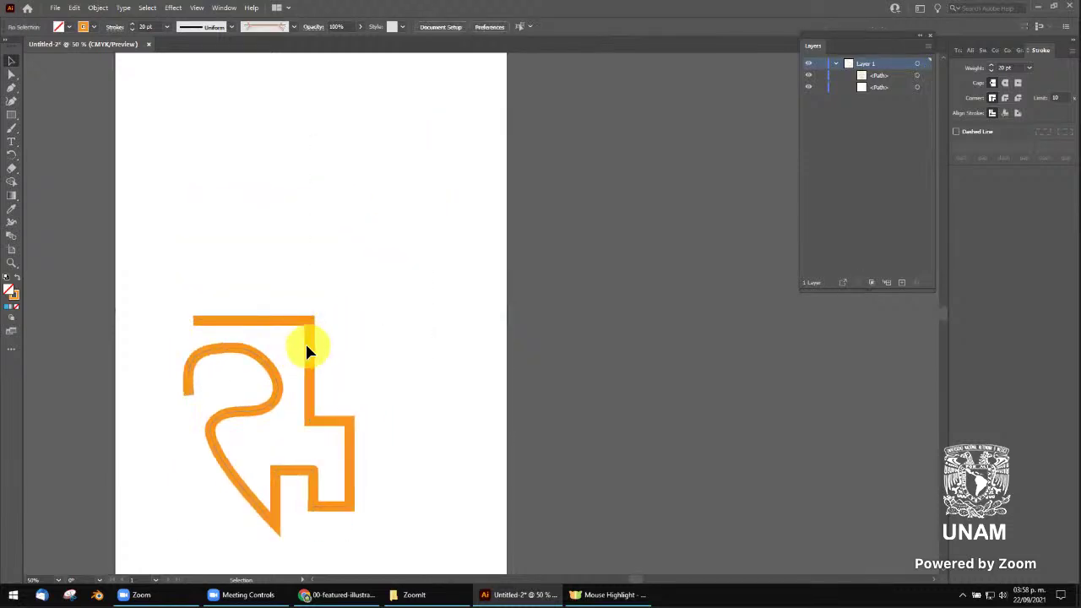
pyautogui.moveTo(307, 351)
pyautogui.mouseDown()
pyautogui.moveTo(451, 109)
pyautogui.moveTo(413, 111)
pyautogui.mouseUp()
pyautogui.click(596, 160)
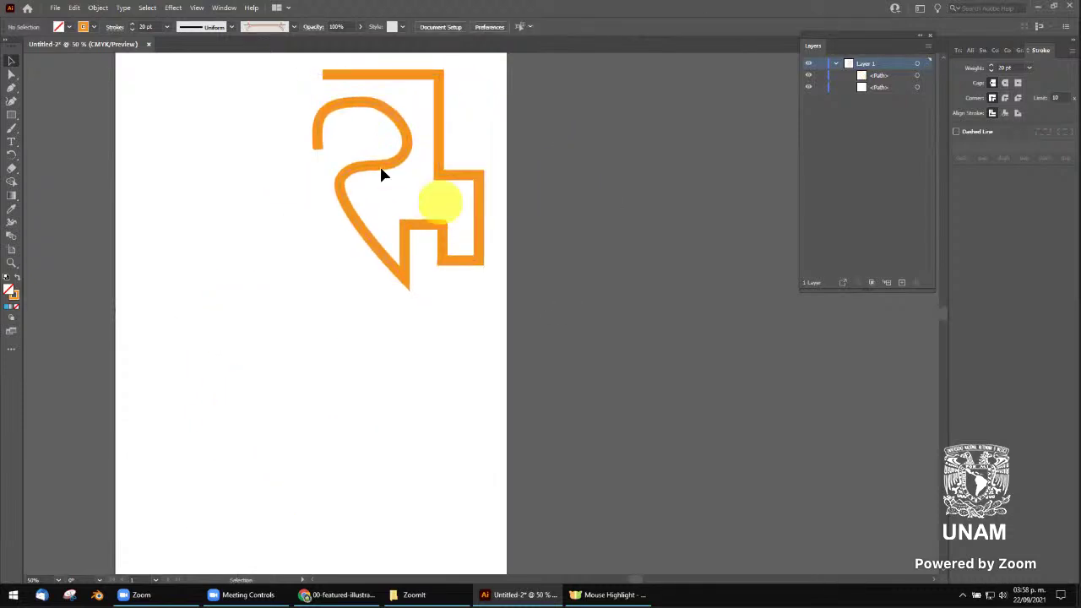
pyautogui.click(21, 100)
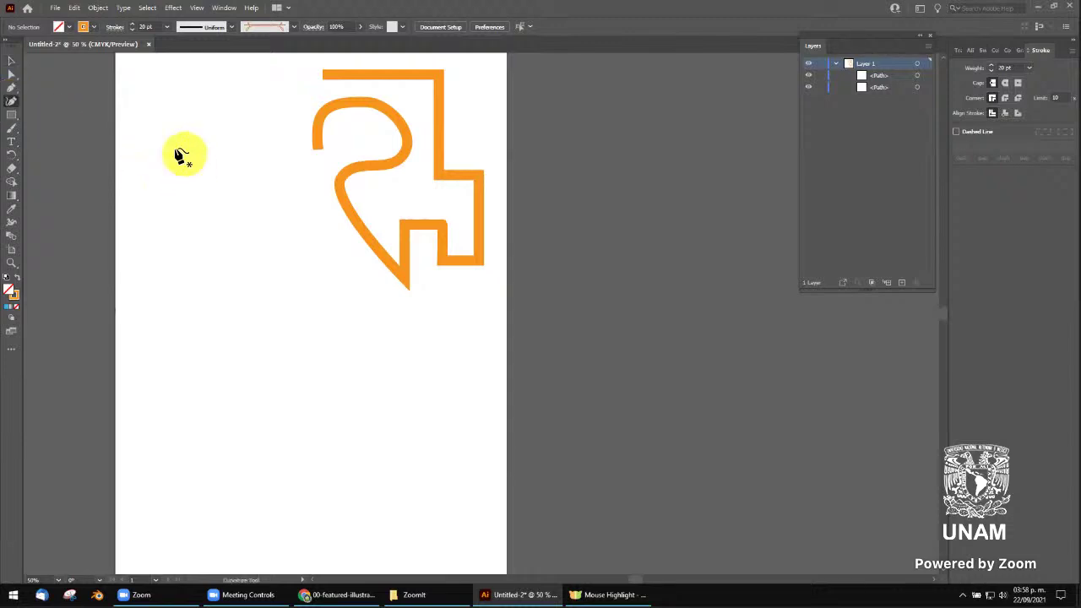
pyautogui.click(178, 155)
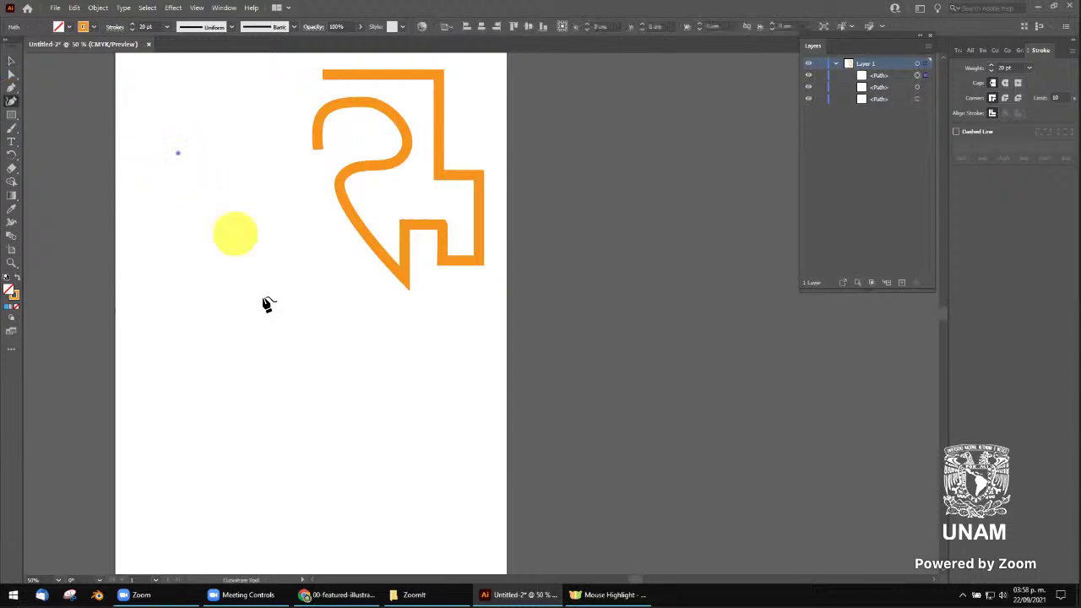
# Draw a closed curved loop down the left side and across the page bottom
pyautogui.click(285, 345)
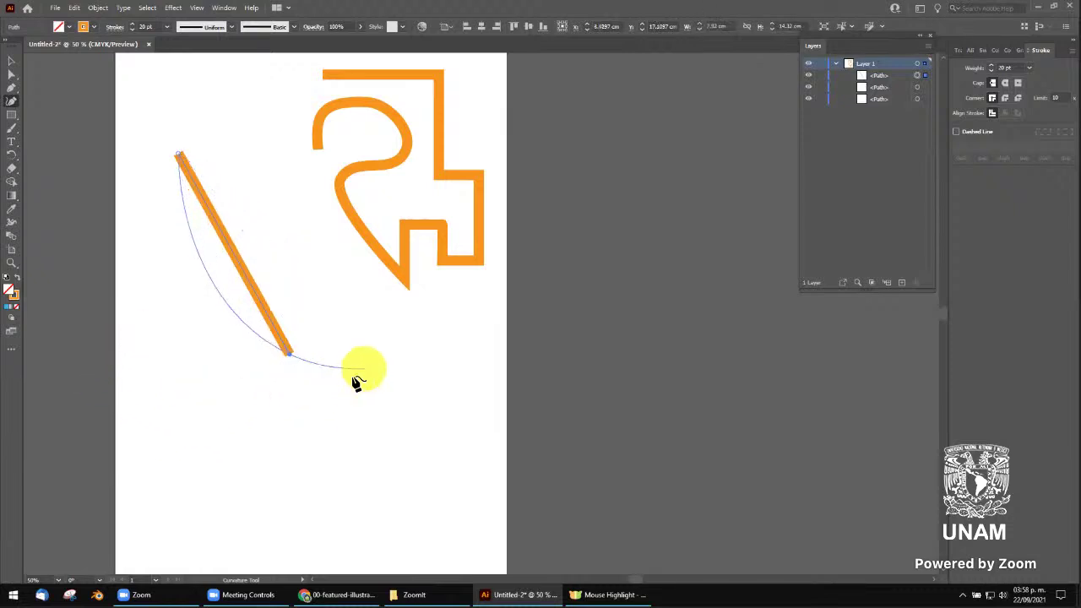
pyautogui.click(383, 349)
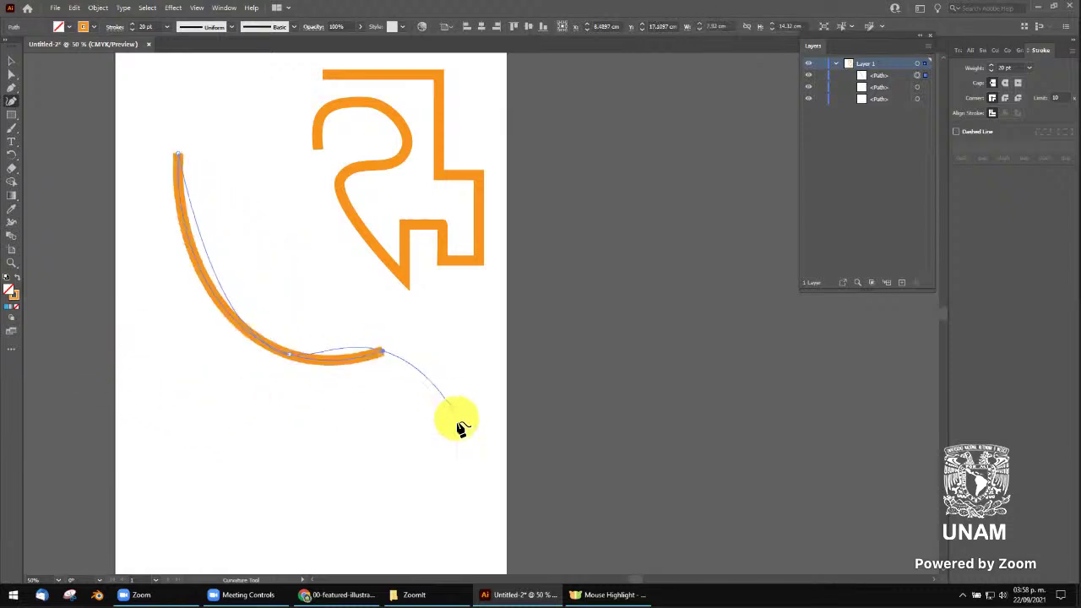
pyautogui.click(463, 490)
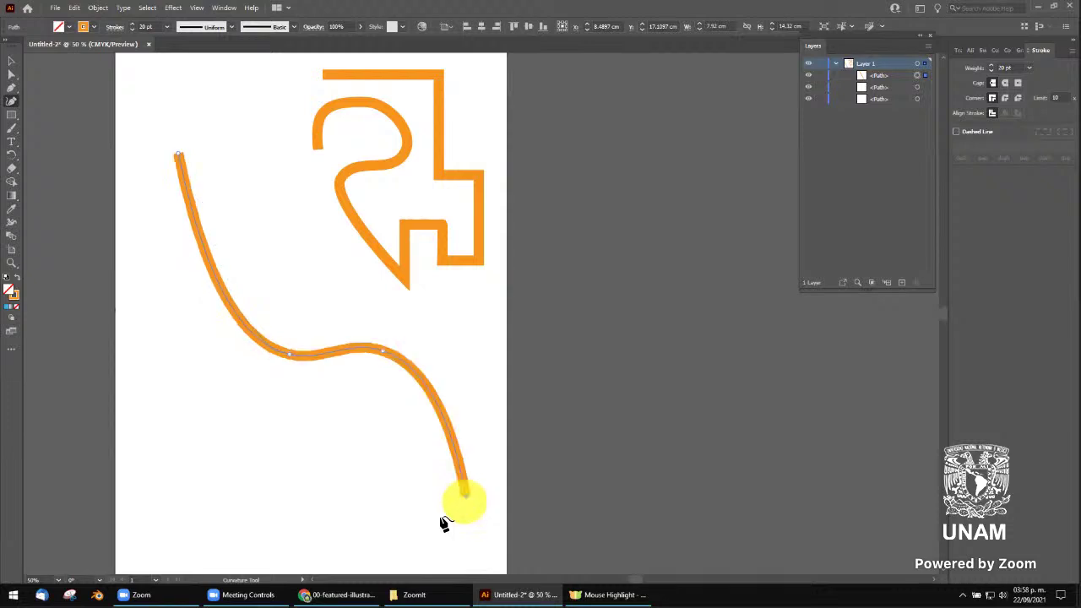
pyautogui.click(257, 546)
pyautogui.click(168, 406)
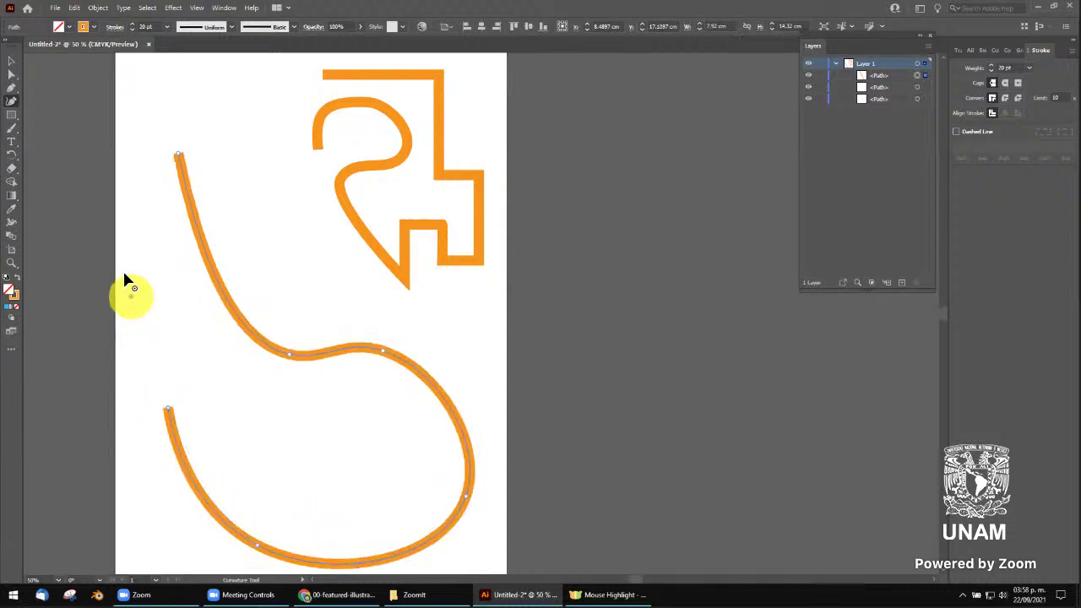
pyautogui.click(130, 296)
pyautogui.click(178, 150)
pyautogui.click(179, 153)
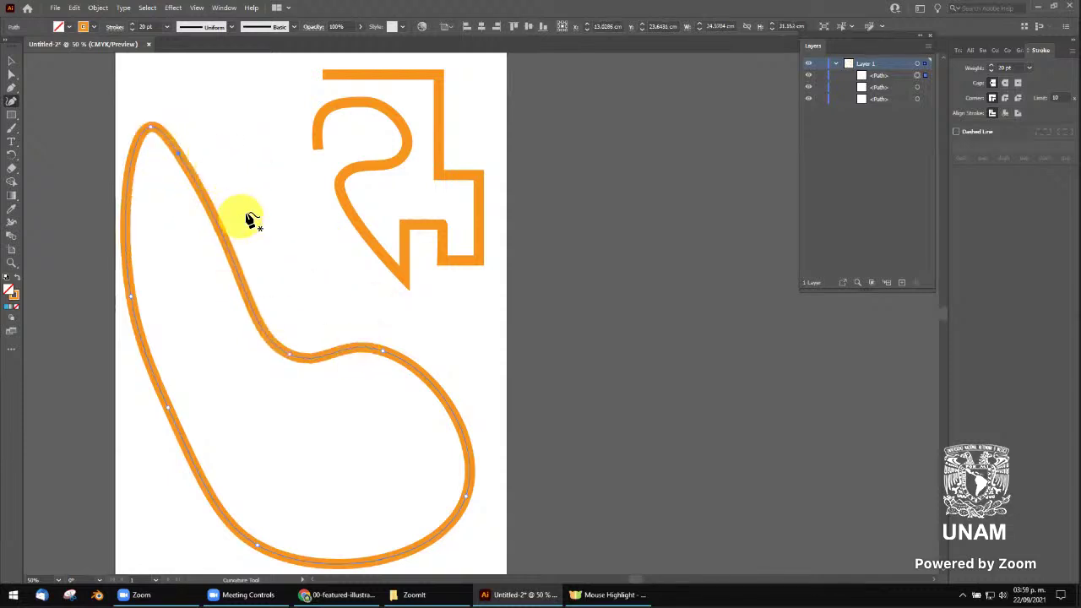
# Draw a second curve around the small artwork, then undo it
pyautogui.click(279, 205)
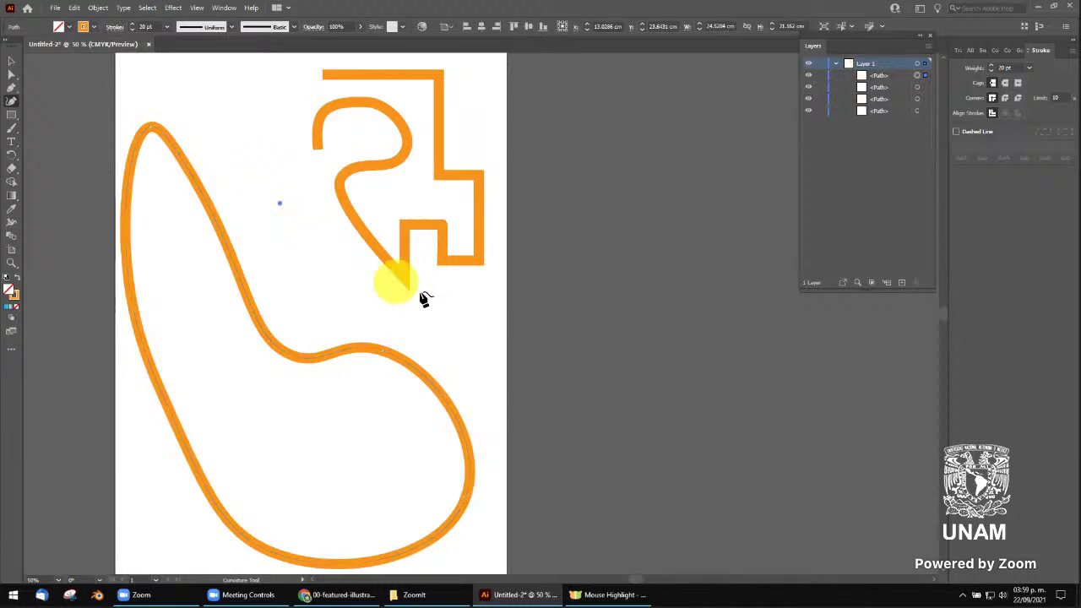
pyautogui.click(429, 300)
pyautogui.click(478, 168)
pyautogui.click(295, 103)
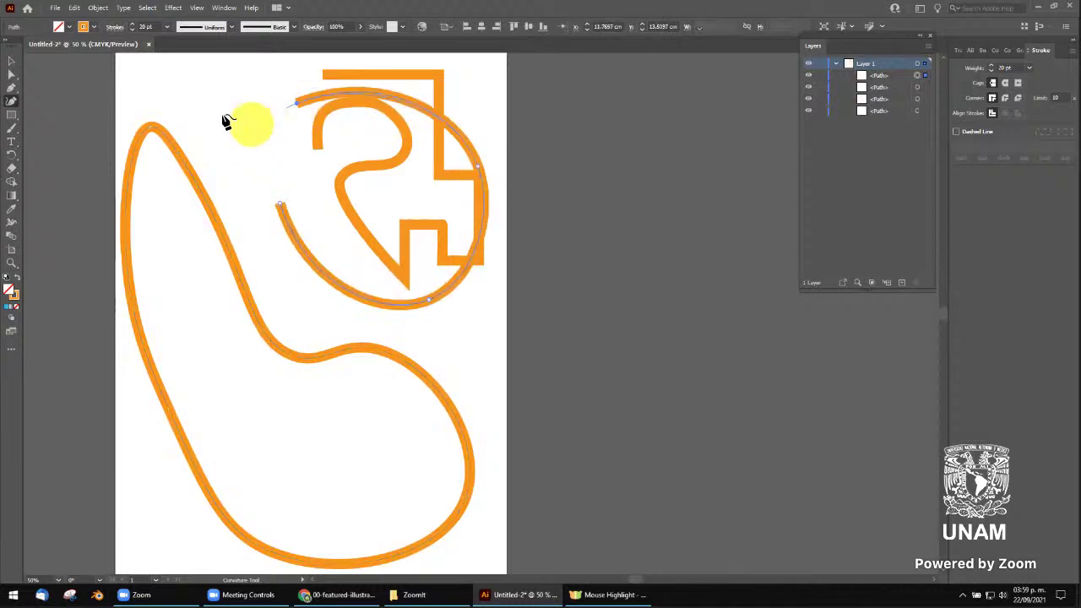
pyautogui.click(160, 80)
pyautogui.click(123, 104)
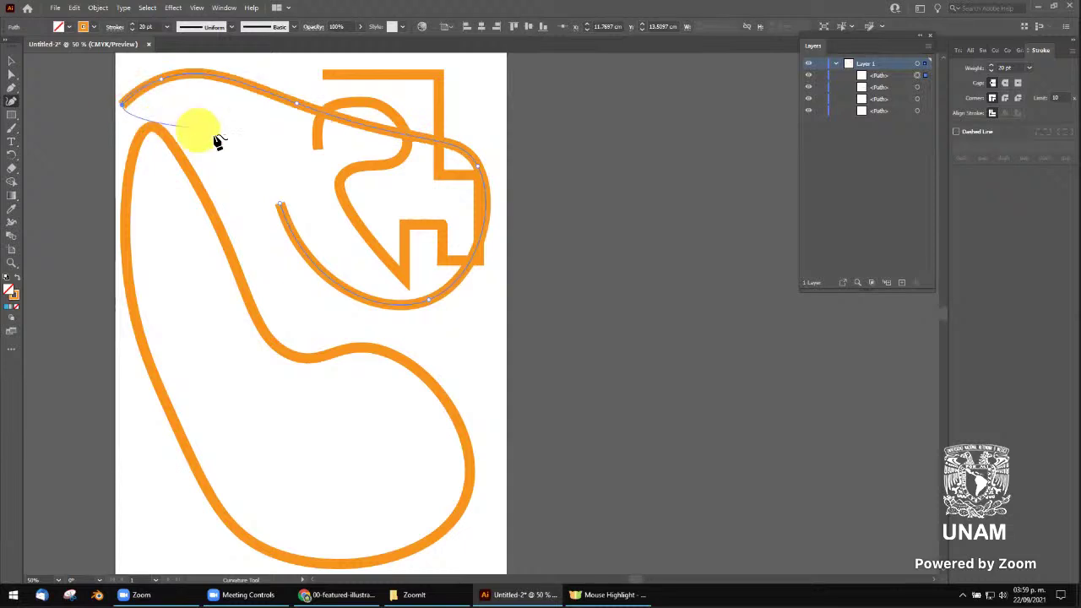
pyautogui.click(234, 132)
pyautogui.click(281, 209)
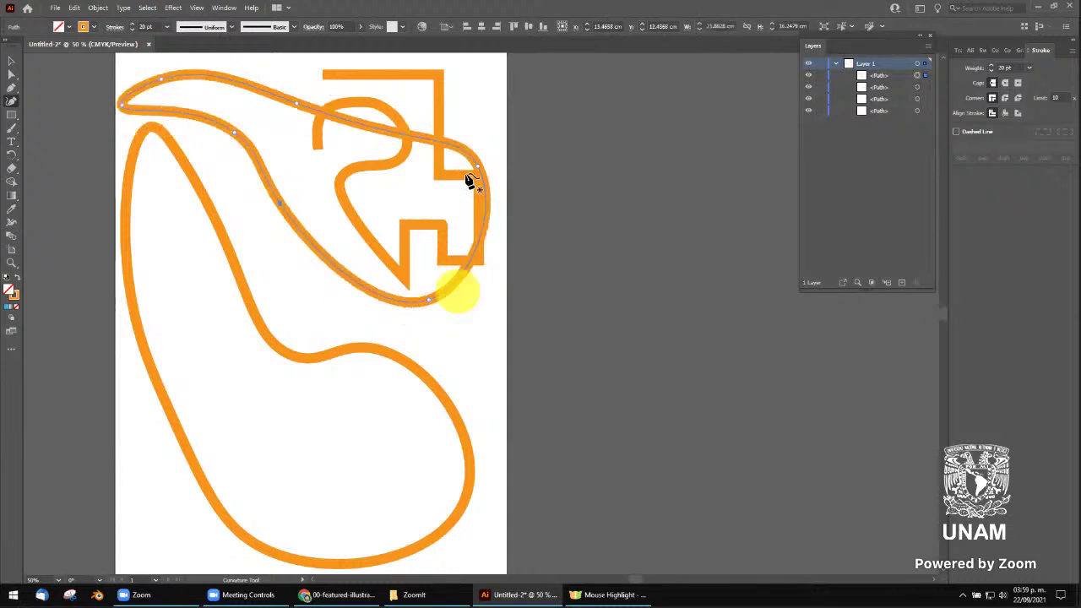
pyautogui.press('v')
pyautogui.hotkey('ctrl', 'z')
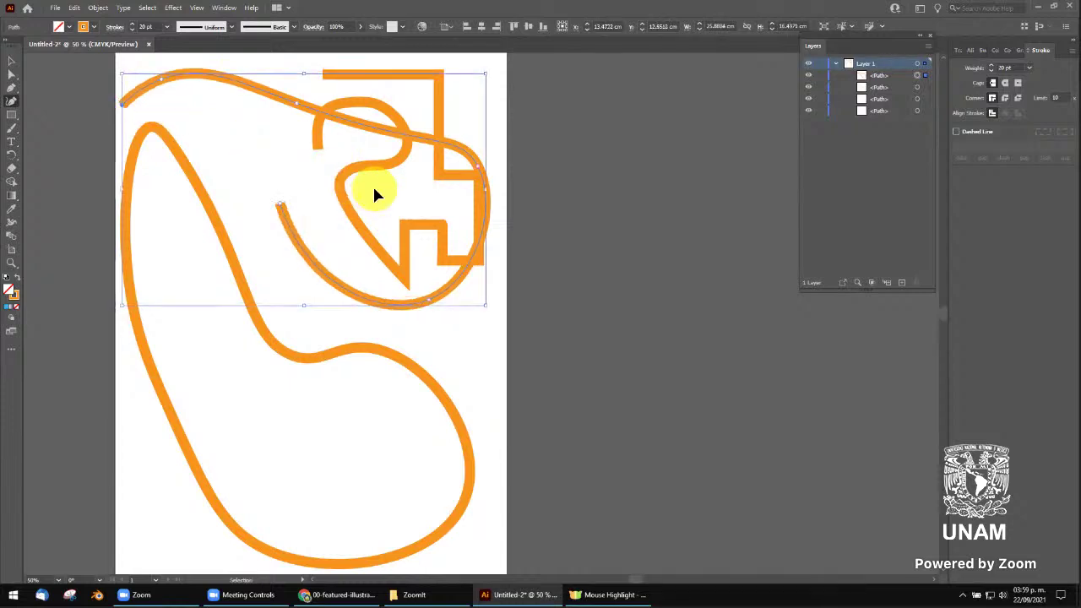
pyautogui.hotkey('ctrl', 'z')
pyautogui.hotkey('ctrl', 'z')
pyautogui.hotkey('ctrl', 'z')
pyautogui.hotkey('ctrl', 'z')
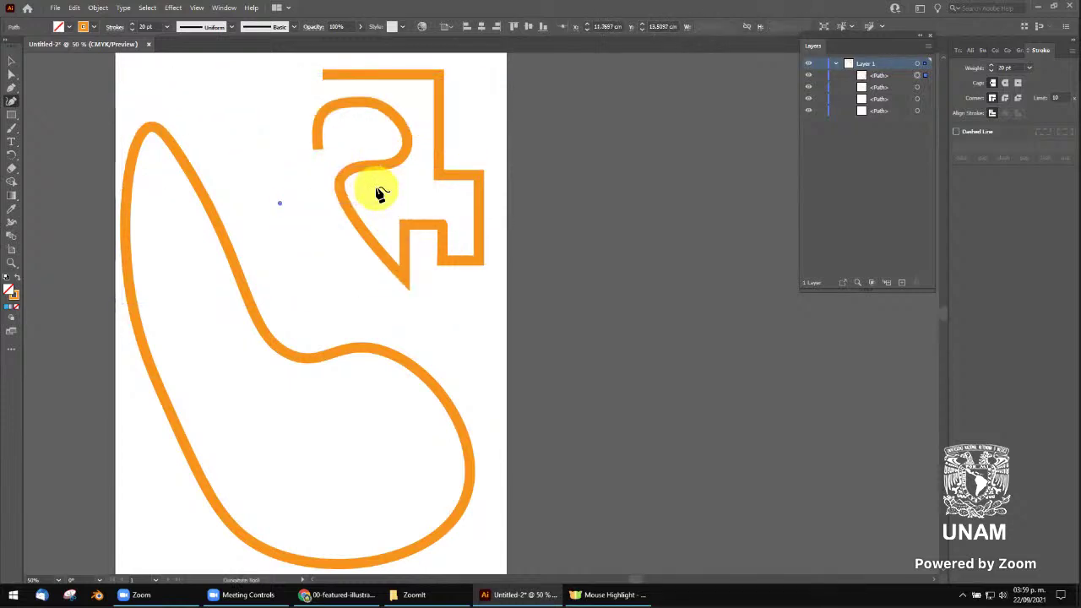
# Shrink the loop to a 7.37 × 14.05 cm teardrop directly below the angular shape
pyautogui.press('v')
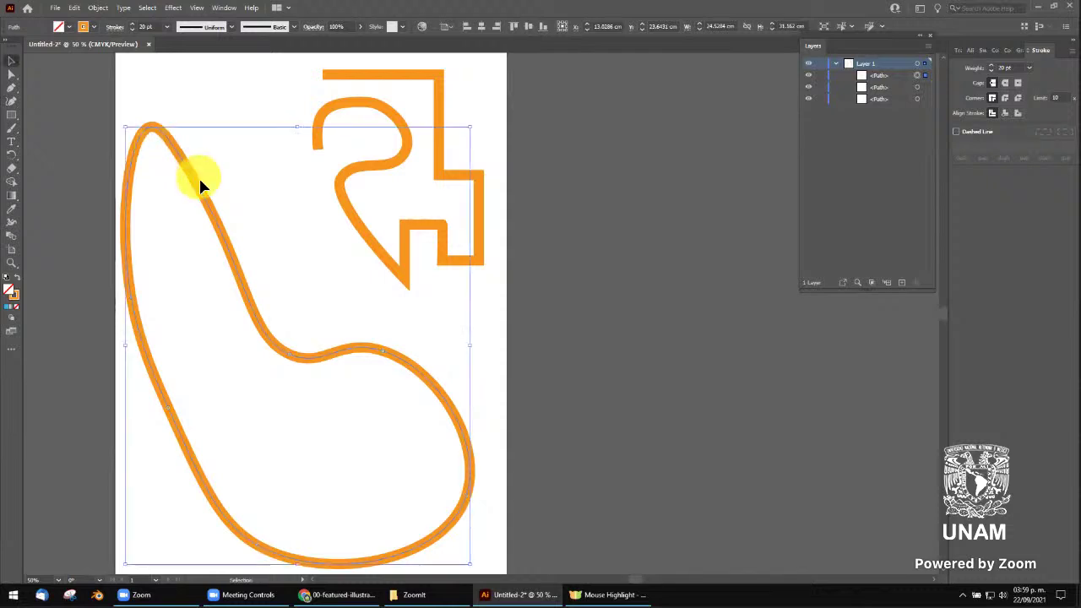
pyautogui.moveTo(251, 218); pyautogui.dragTo(394, 173)
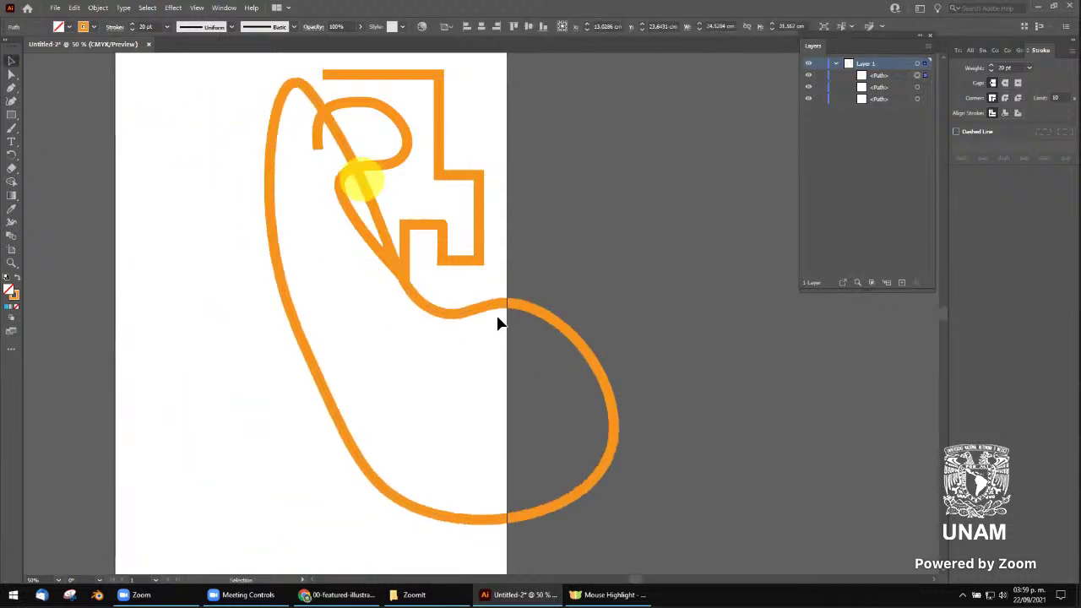
pyautogui.moveTo(618, 521)
pyautogui.mouseDown()
pyautogui.moveTo(566, 526)
pyautogui.moveTo(373, 280)
pyautogui.mouseUp()
pyautogui.hotkey('ctrl', 'z')
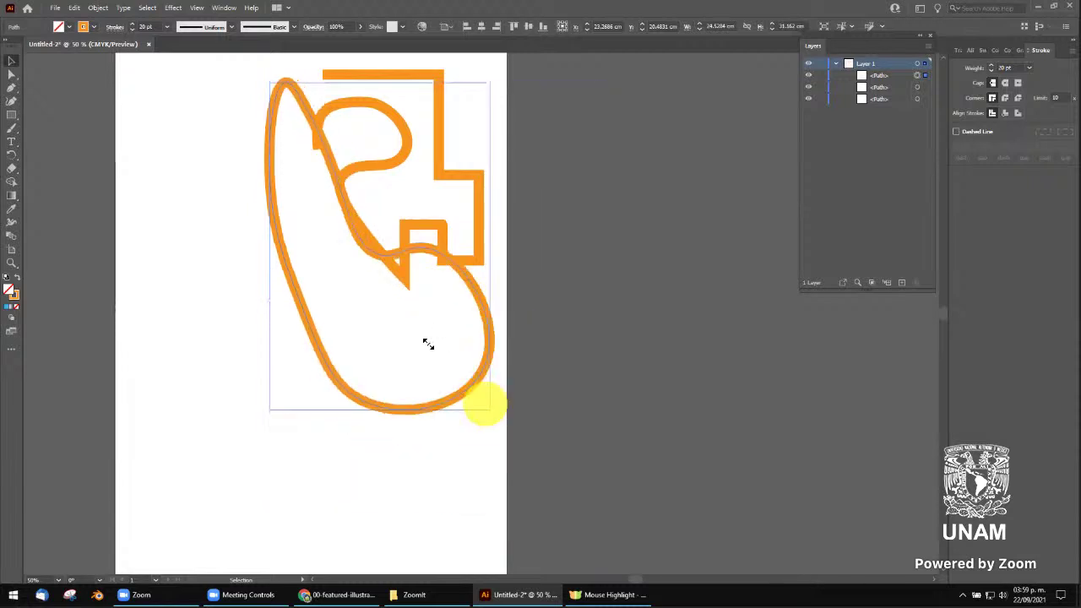
pyautogui.click(395, 279)
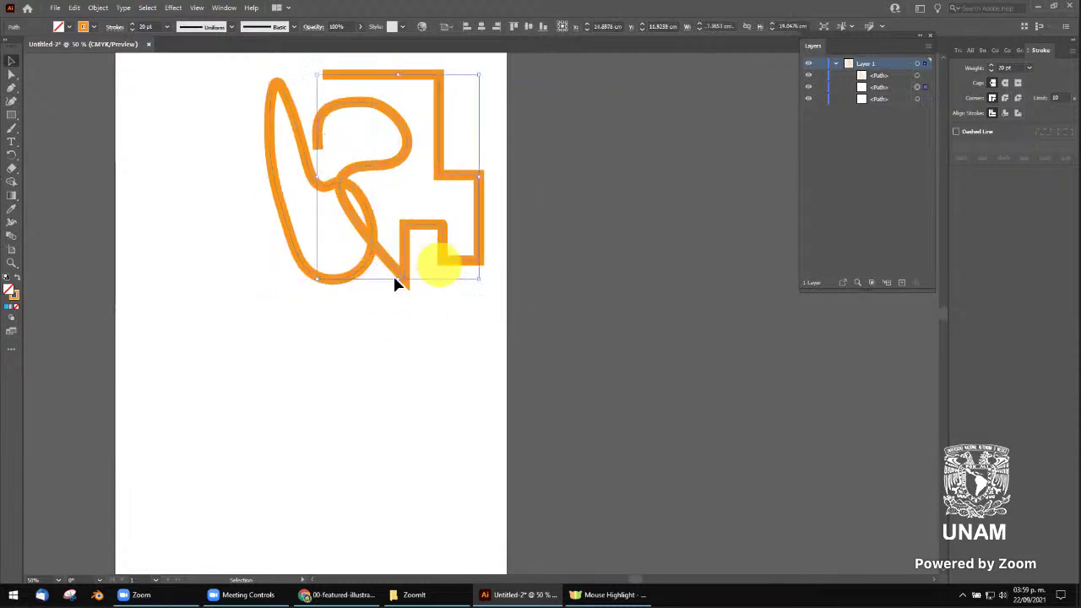
pyautogui.moveTo(313, 275); pyautogui.dragTo(369, 441)
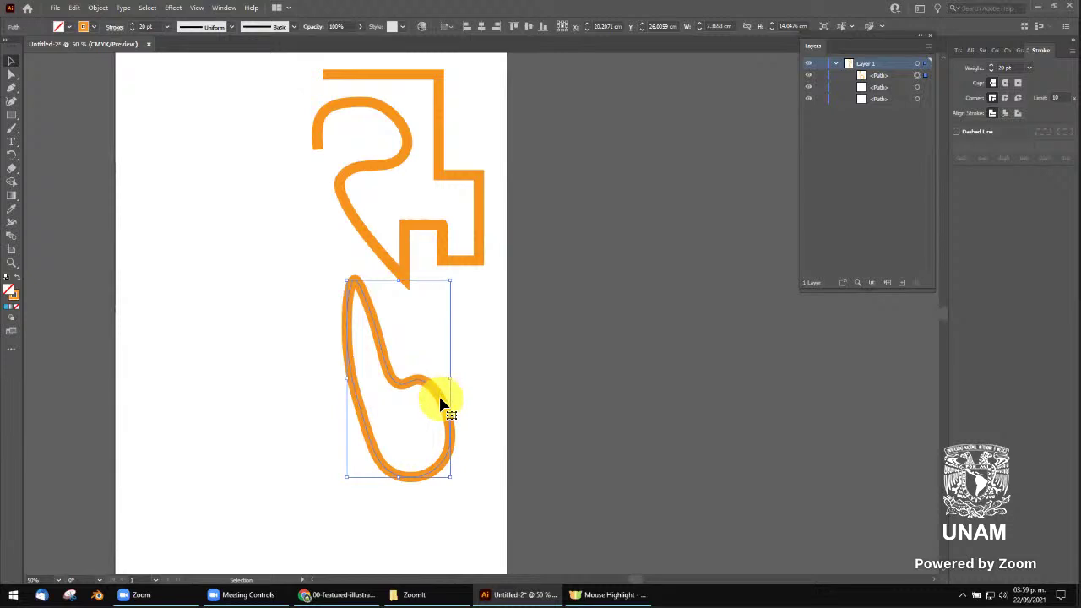
pyautogui.moveTo(440, 400); pyautogui.dragTo(480, 410)
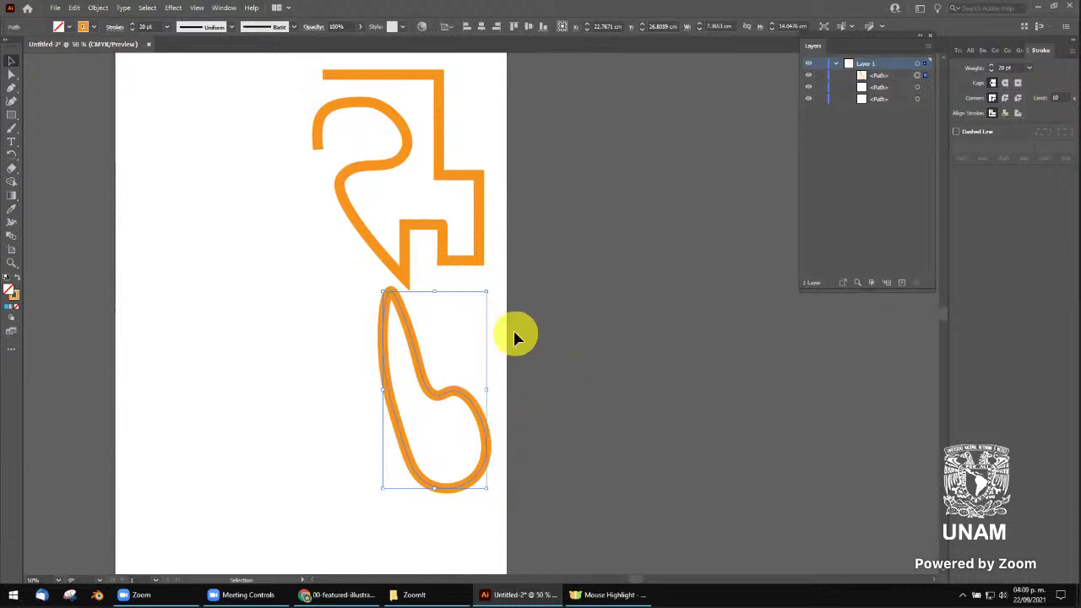
# Search Google for 'vecteezy' in a new Chrome tab
pyautogui.click(338, 595)
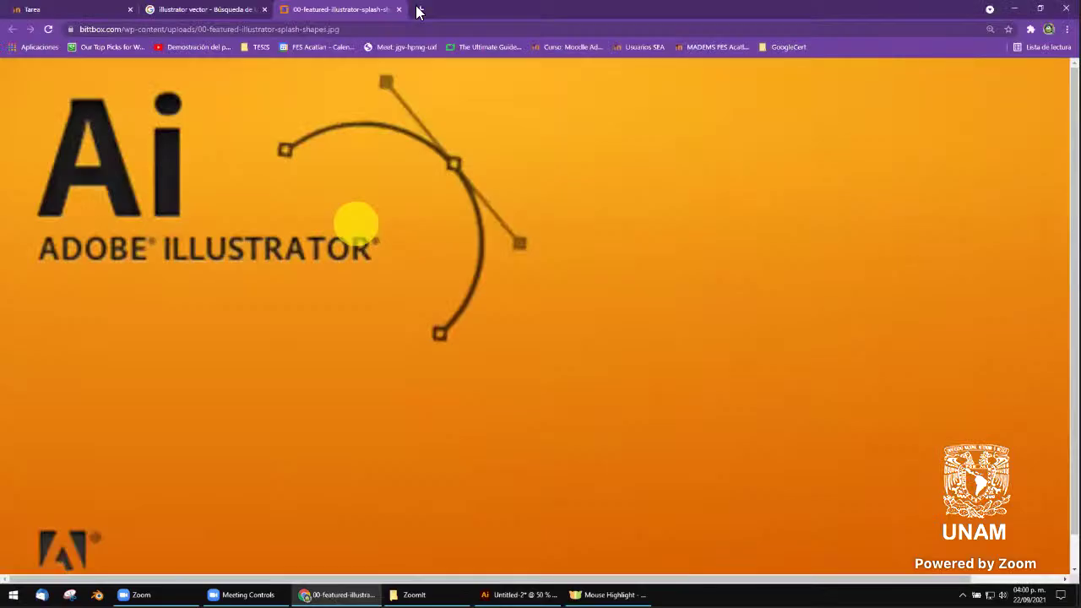
pyautogui.click(420, 10)
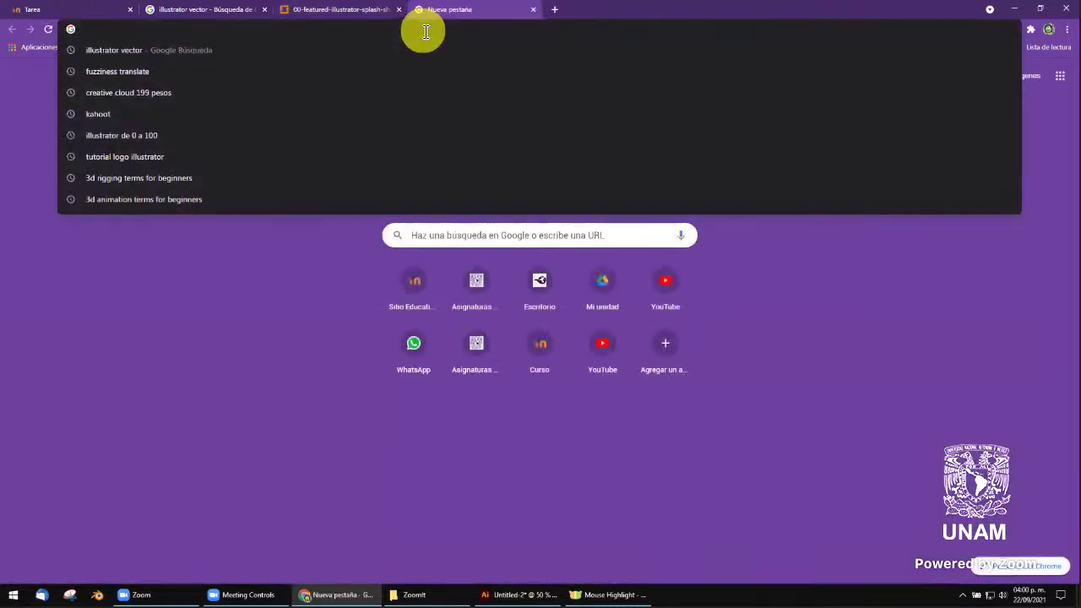
pyautogui.write('vecteex')
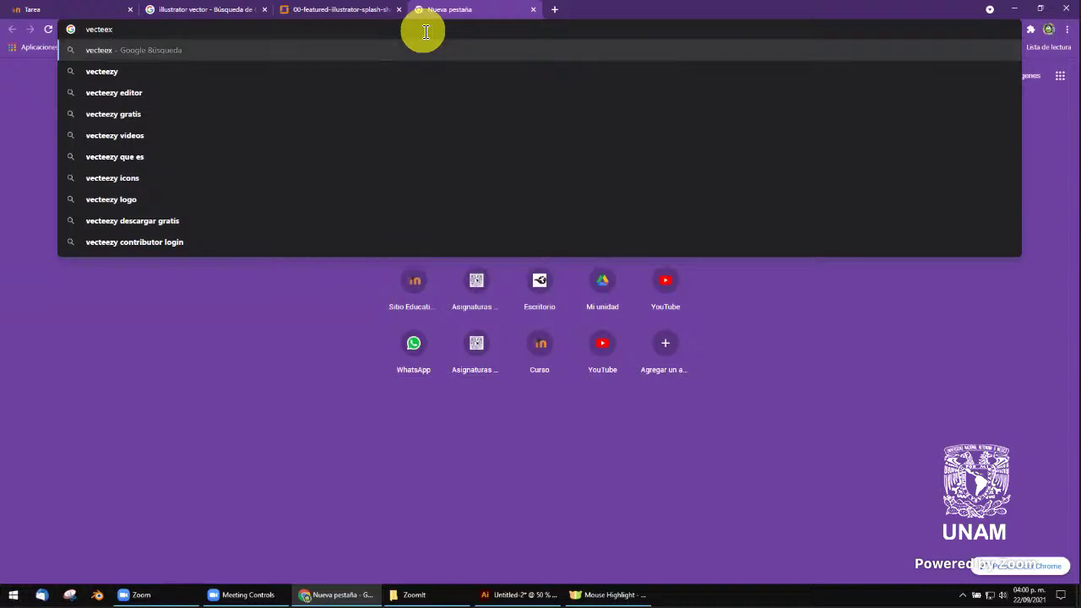
pyautogui.press('BackSpace')
pyautogui.write('zy')
pyautogui.press('Return')
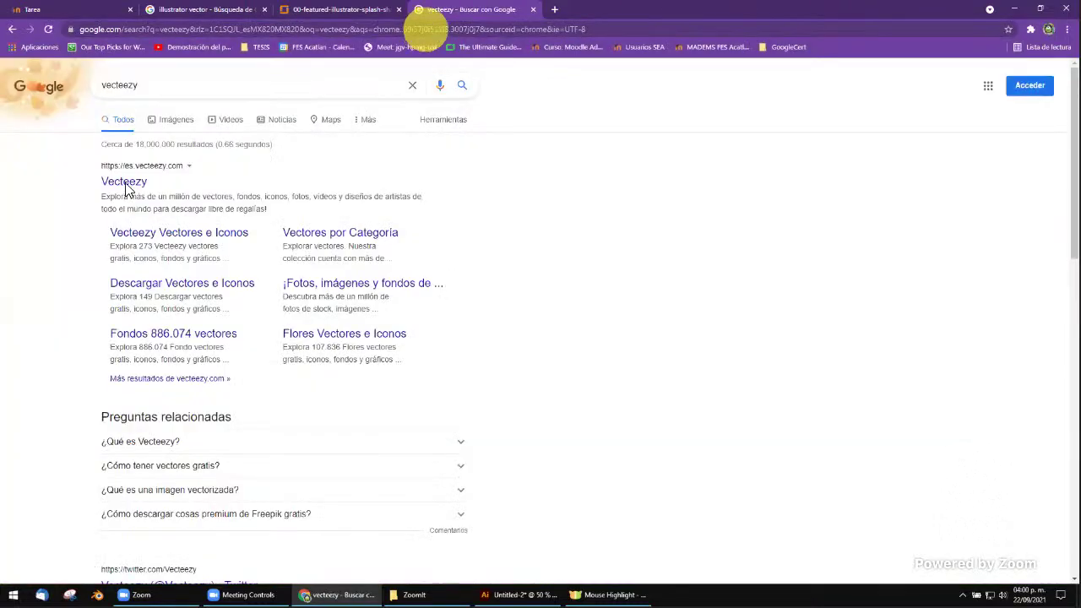
# Open the Vecteezy site from the results and dismiss its sign-in and ad pop-ups
pyautogui.click(124, 181)
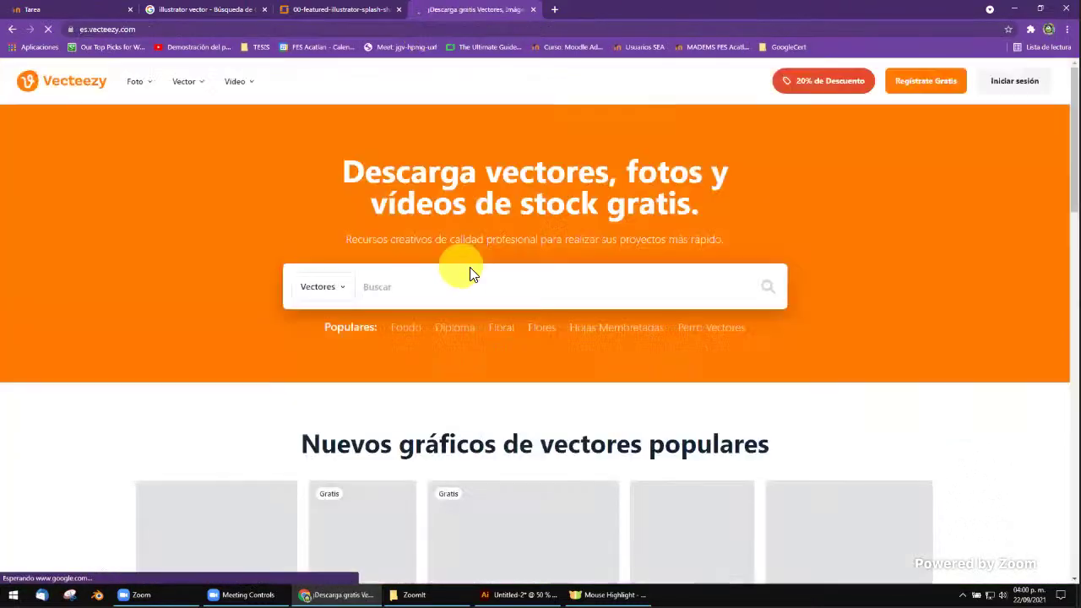
pyautogui.scroll(-1, 500, 289)
pyautogui.scroll(-2, 507, 287)
pyautogui.scroll(-1, 515, 283)
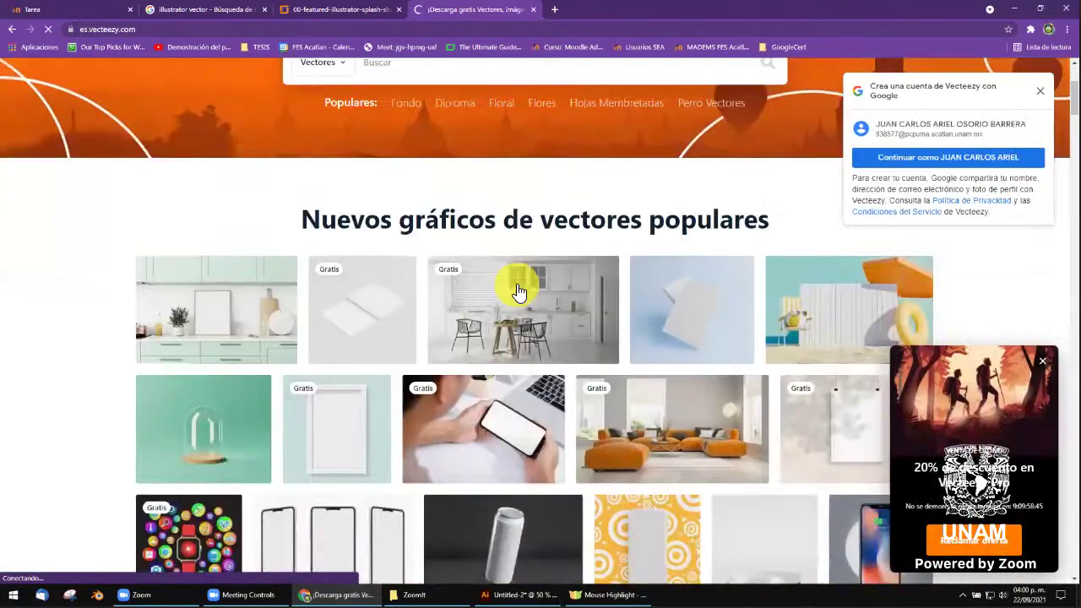
pyautogui.scroll(-1, 473, 346)
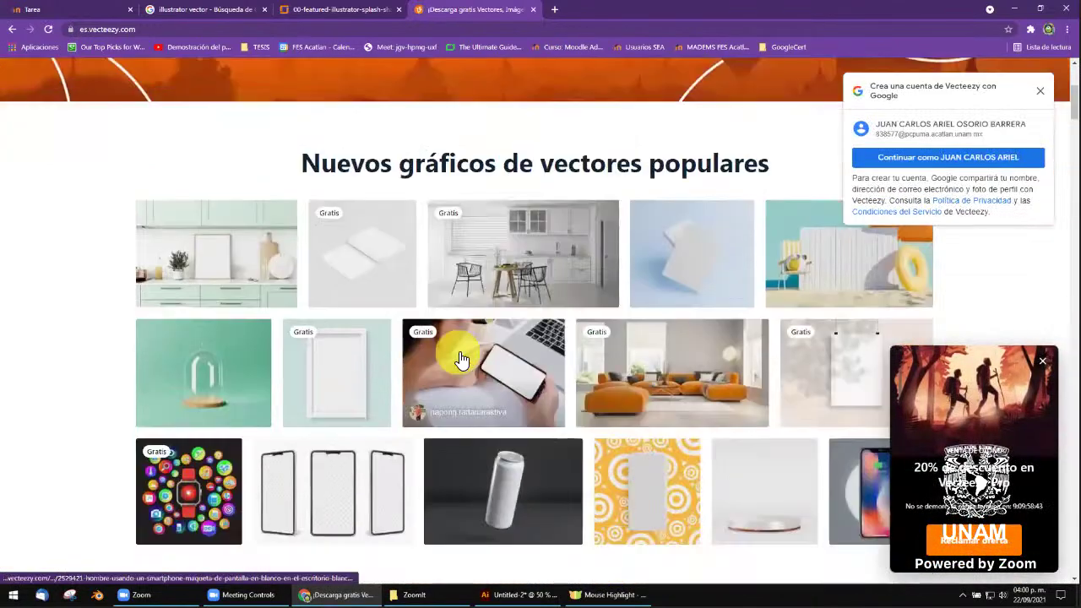
pyautogui.scroll(-1, 464, 359)
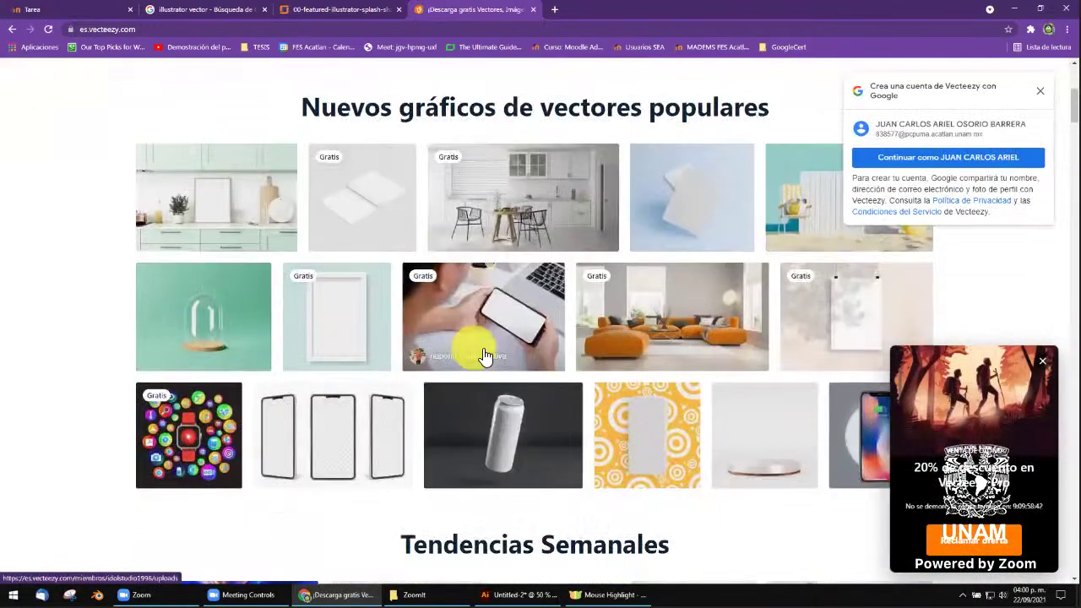
pyautogui.click(1046, 363)
pyautogui.moveTo(660, 290)
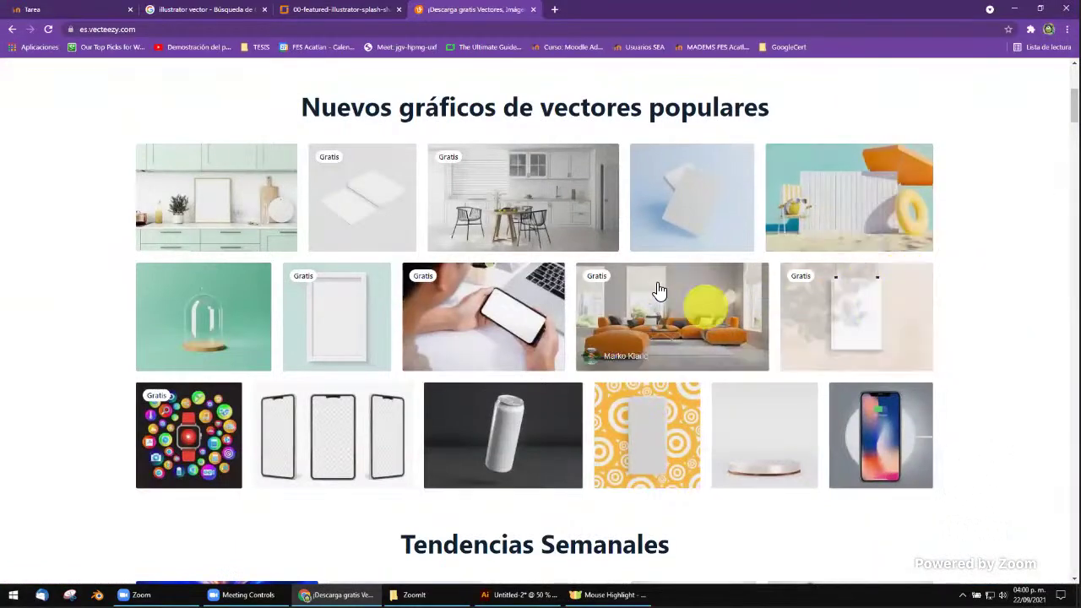
pyautogui.scroll(-1, 625, 338)
pyautogui.scroll(-3, 629, 334)
pyautogui.scroll(-1, 625, 338)
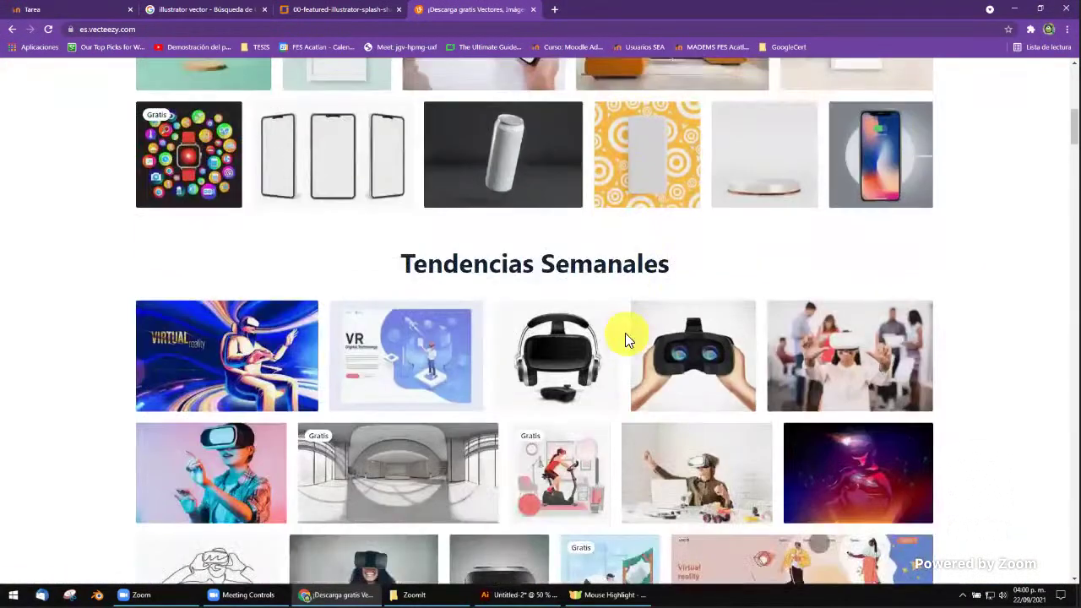
pyautogui.scroll(-2, 617, 338)
pyautogui.scroll(-5, 612, 338)
pyautogui.scroll(8, 612, 338)
pyautogui.scroll(9, 612, 338)
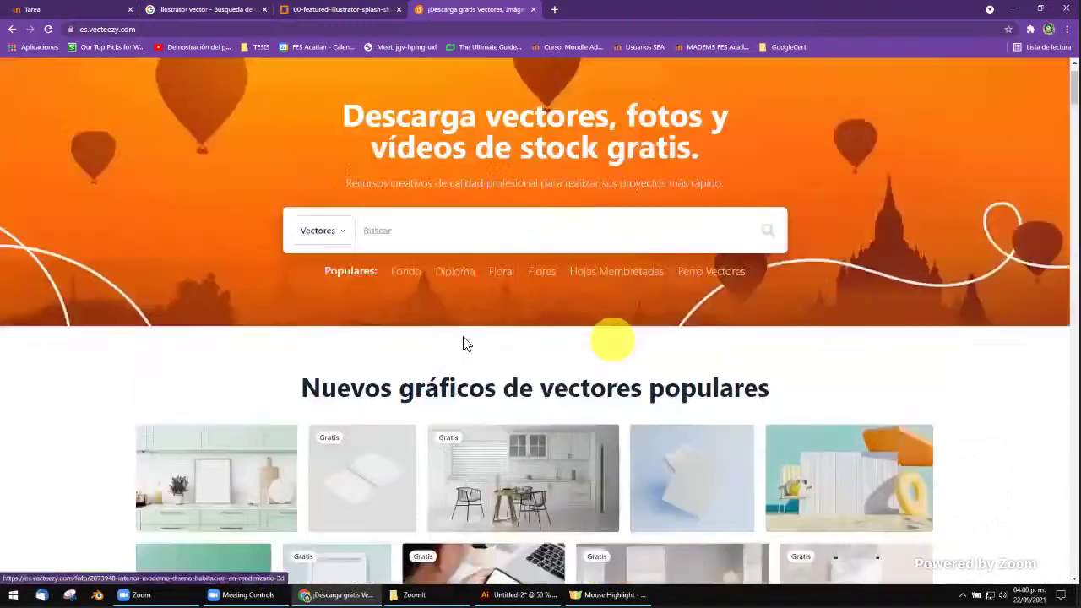
pyautogui.scroll(1, 465, 343)
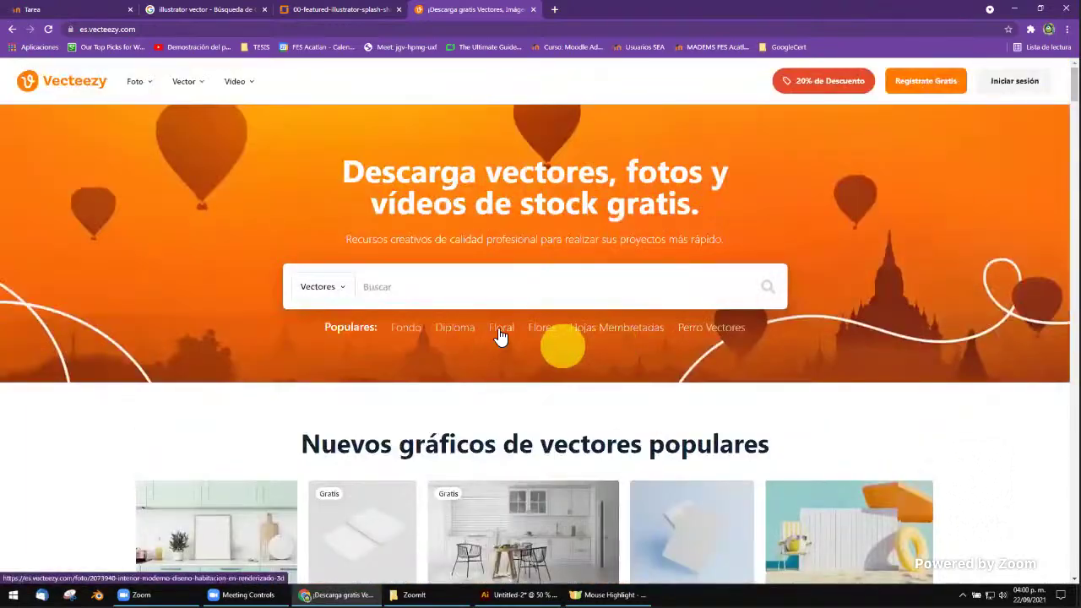
# Open the Fondo background vectors collection and scroll through its thumbnails
pyautogui.click(423, 330)
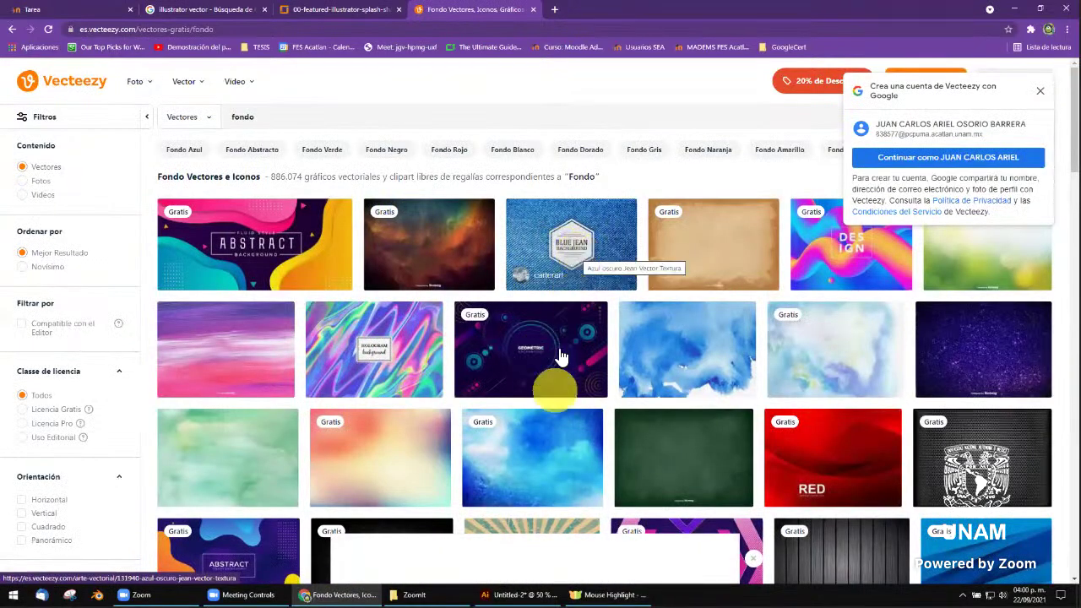
pyautogui.scroll(-1, 583, 397)
pyautogui.scroll(-1, 574, 395)
pyautogui.scroll(-1, 541, 393)
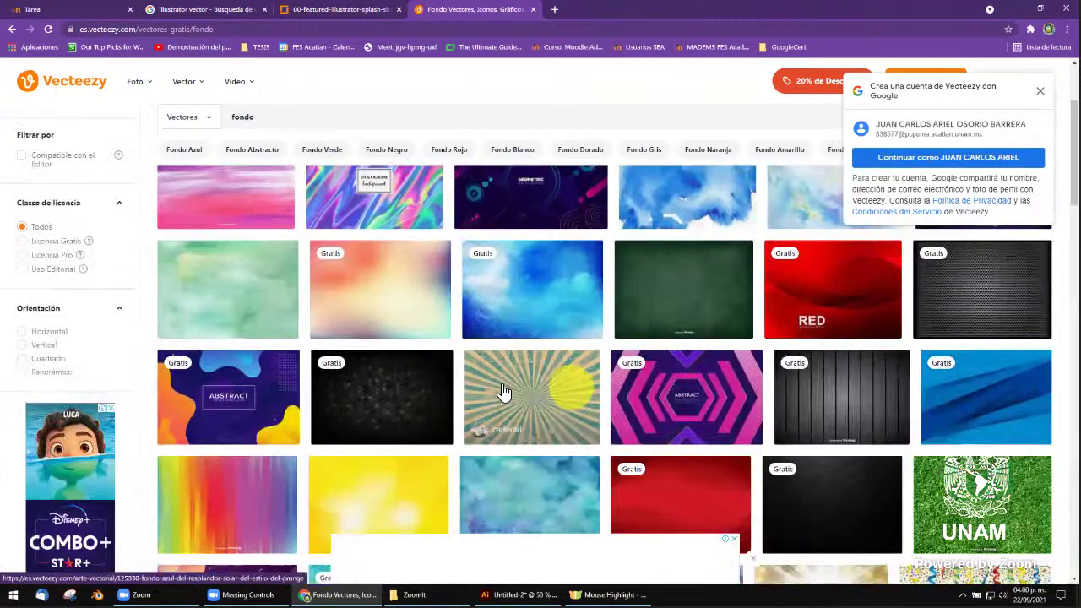
pyautogui.scroll(-1, 486, 372)
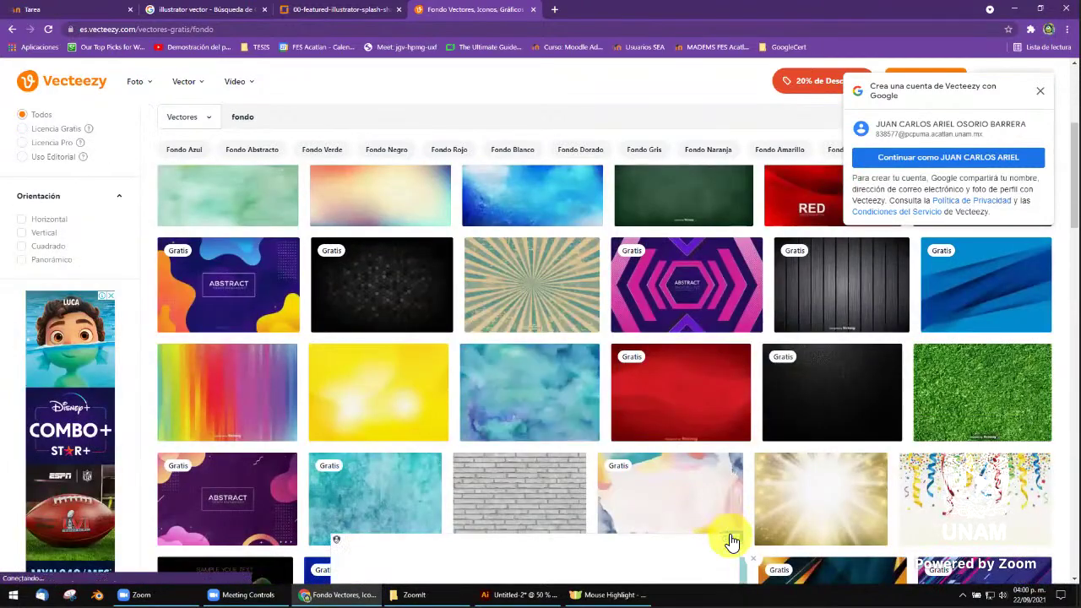
pyautogui.scroll(-2, 745, 549)
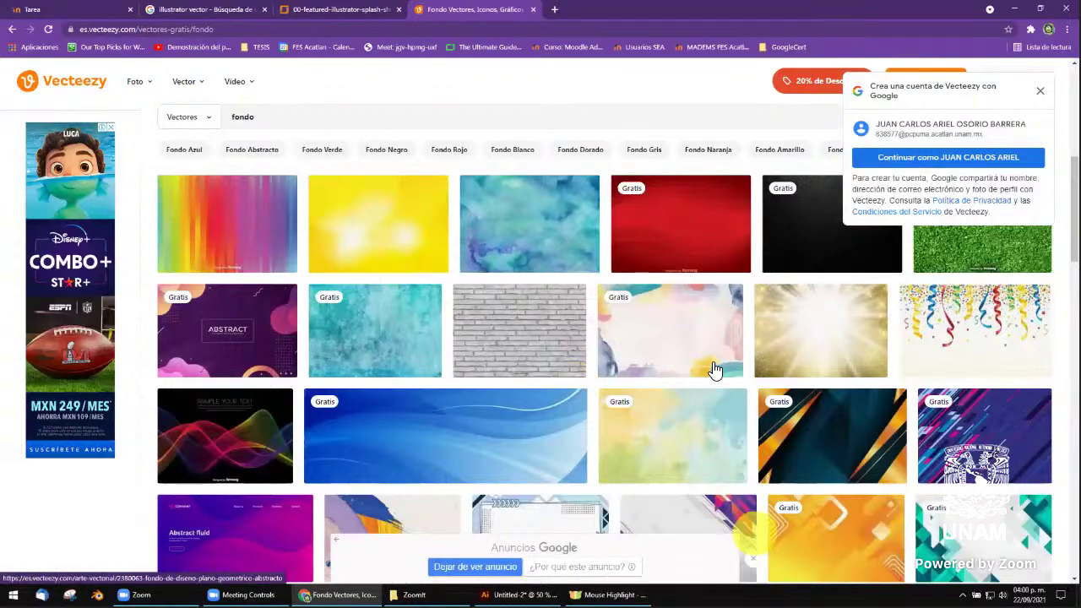
pyautogui.scroll(-2, 715, 367)
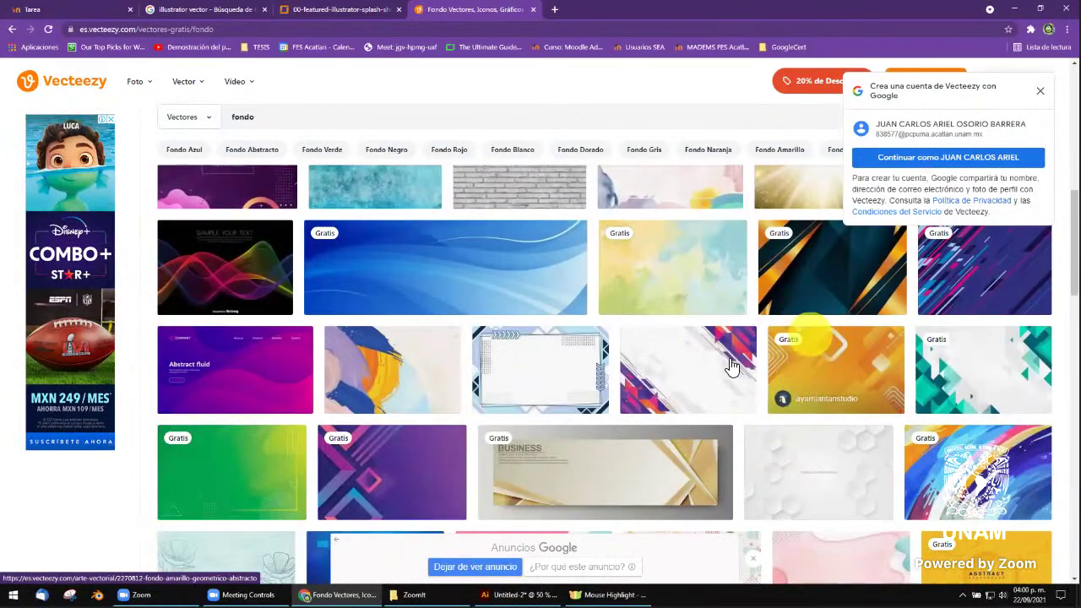
pyautogui.scroll(-2, 507, 418)
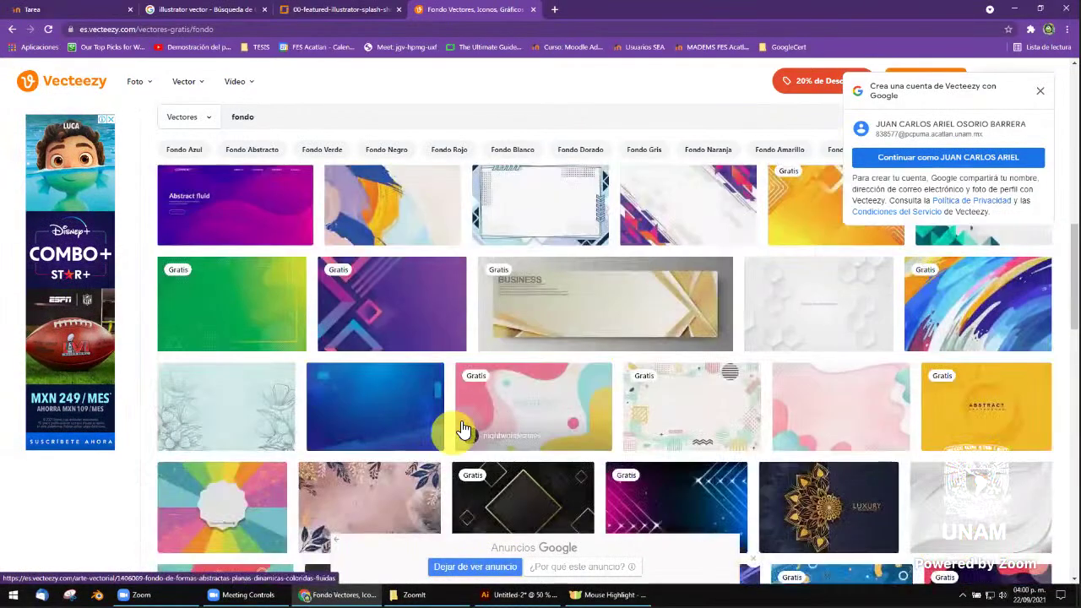
pyautogui.scroll(-1, 549, 406)
pyautogui.scroll(-1, 633, 387)
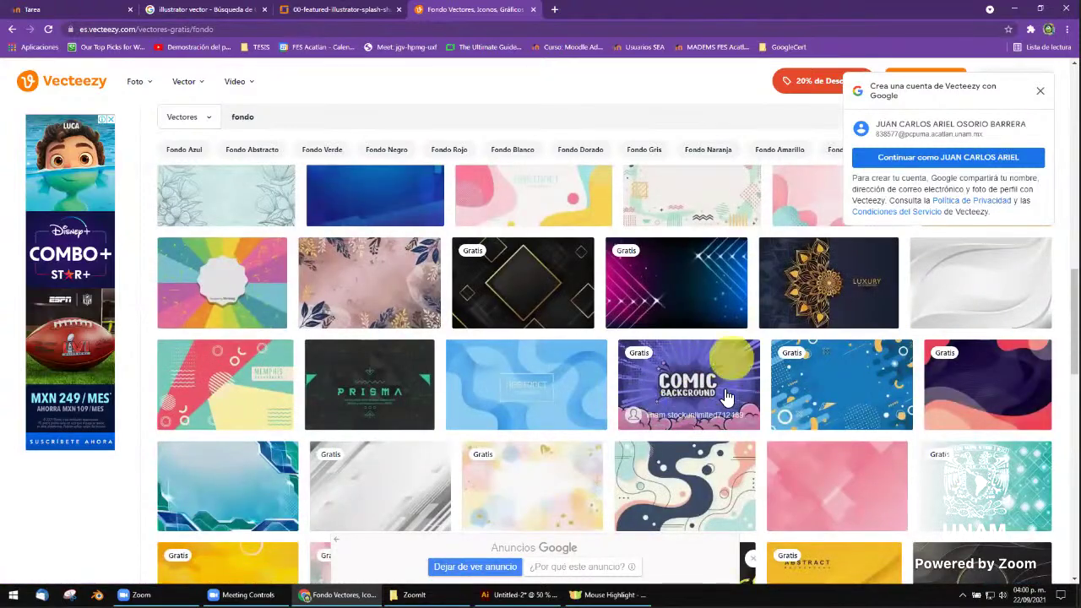
pyautogui.scroll(-2, 785, 389)
pyautogui.scroll(-1, 783, 390)
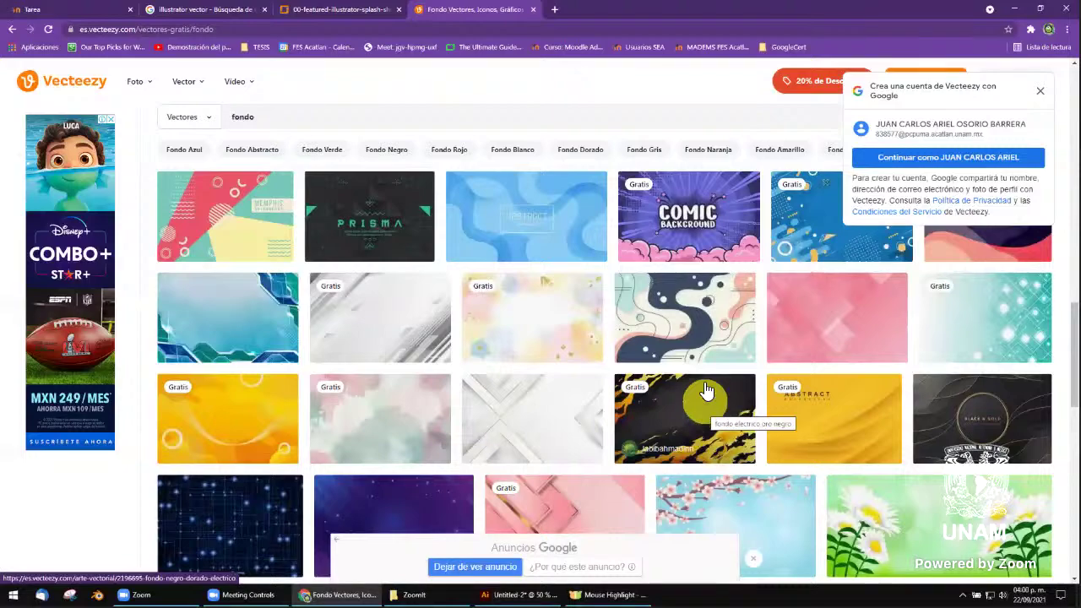
pyautogui.scroll(-2, 731, 367)
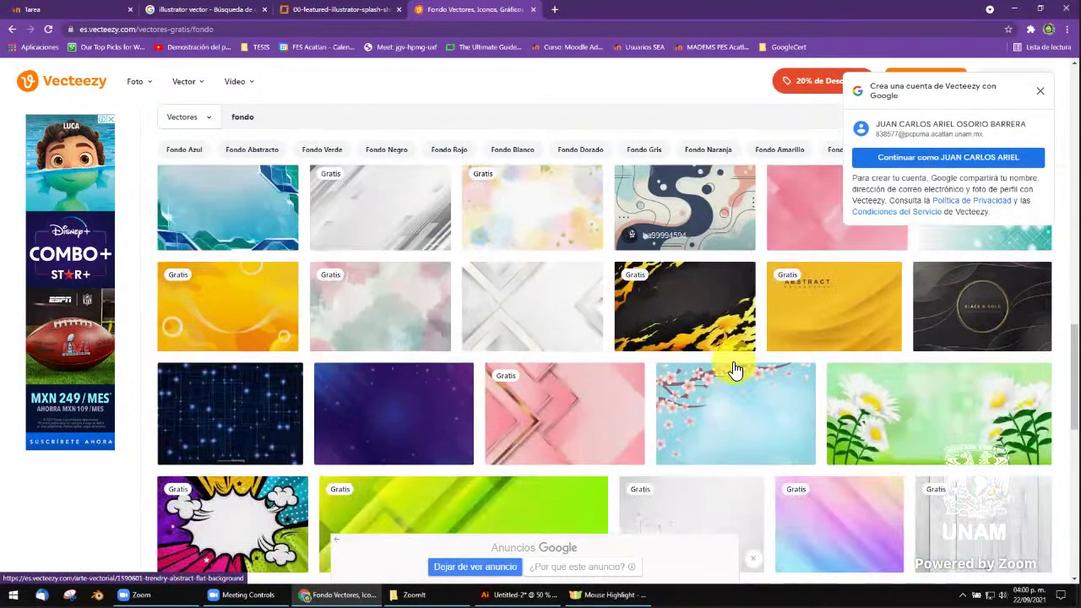
pyautogui.scroll(-2, 732, 367)
pyautogui.scroll(-2, 716, 373)
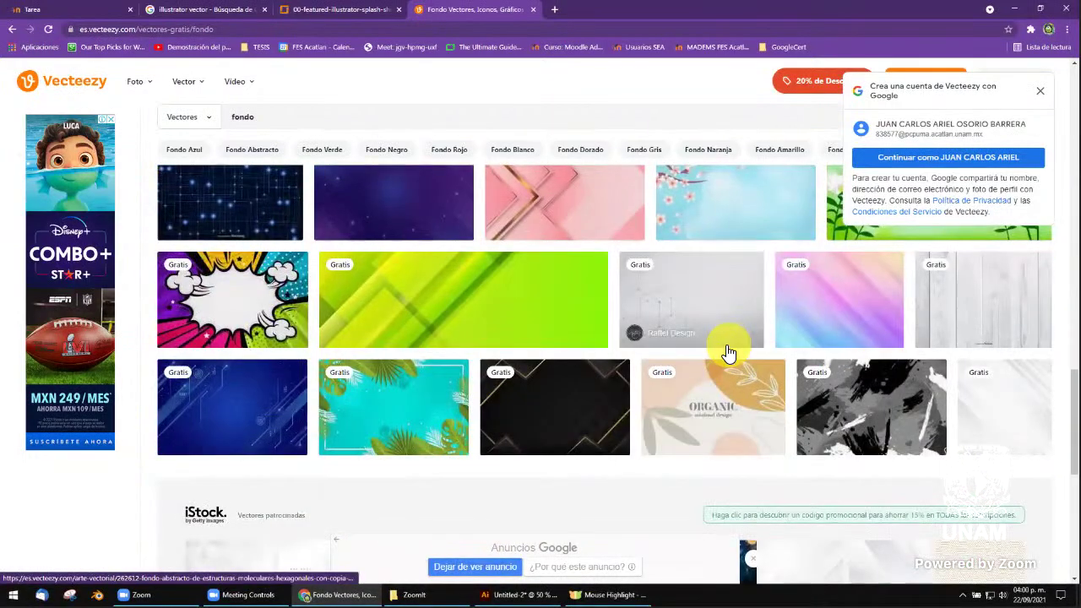
pyautogui.hotkey('alt', 'Tab')
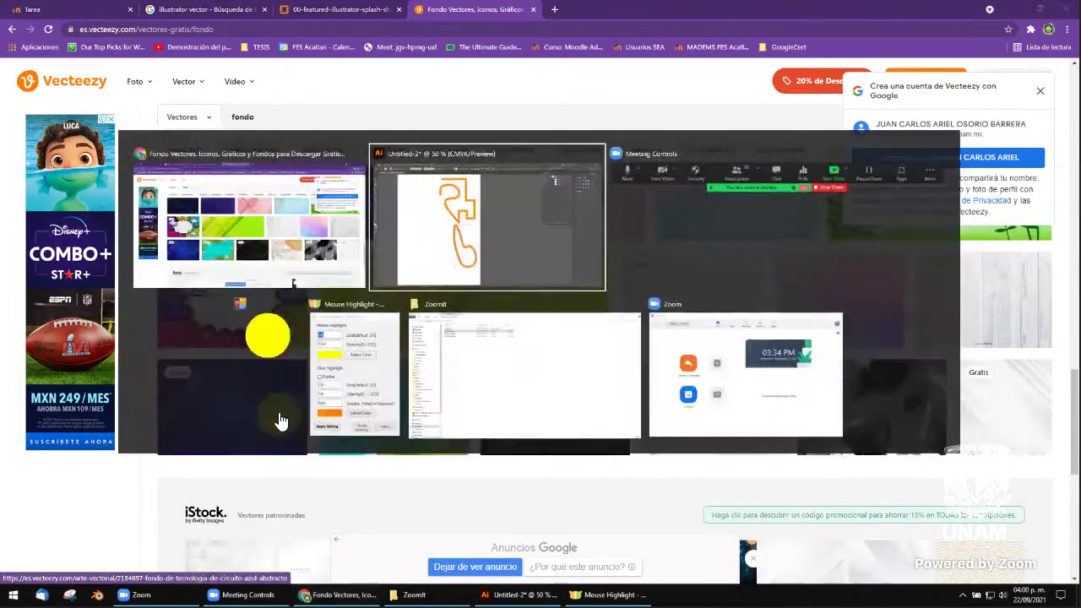
pyautogui.scroll(-2, 623, 362)
pyautogui.scroll(-2, 625, 362)
# Draw a rectangle to the left of the orange paths in Illustrator
pyautogui.scroll(3, 623, 362)
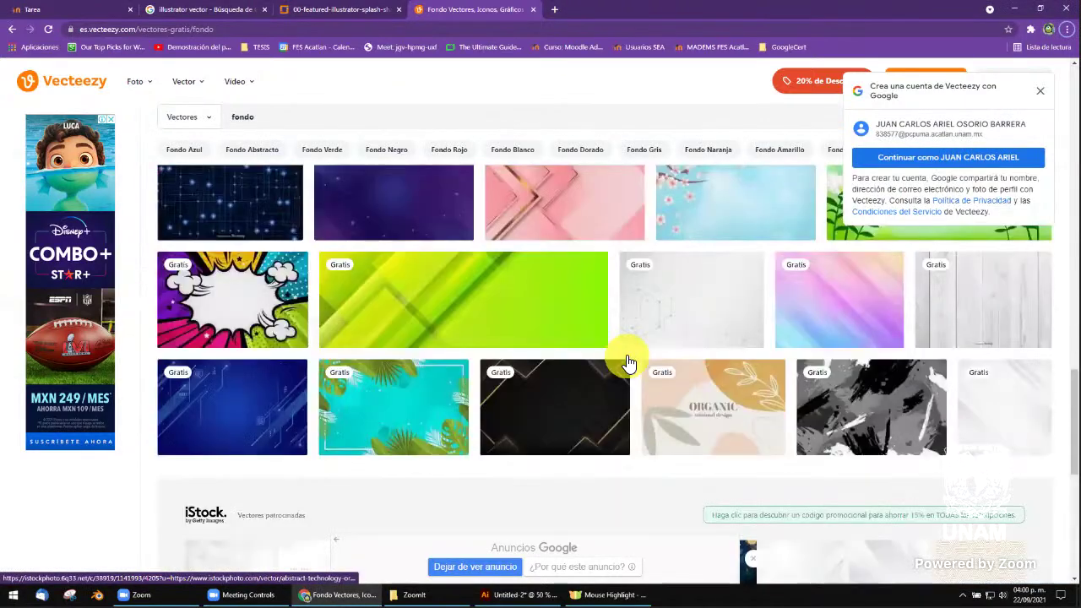
pyautogui.hotkey('alt', 'Tab')
pyautogui.click(123, 160)
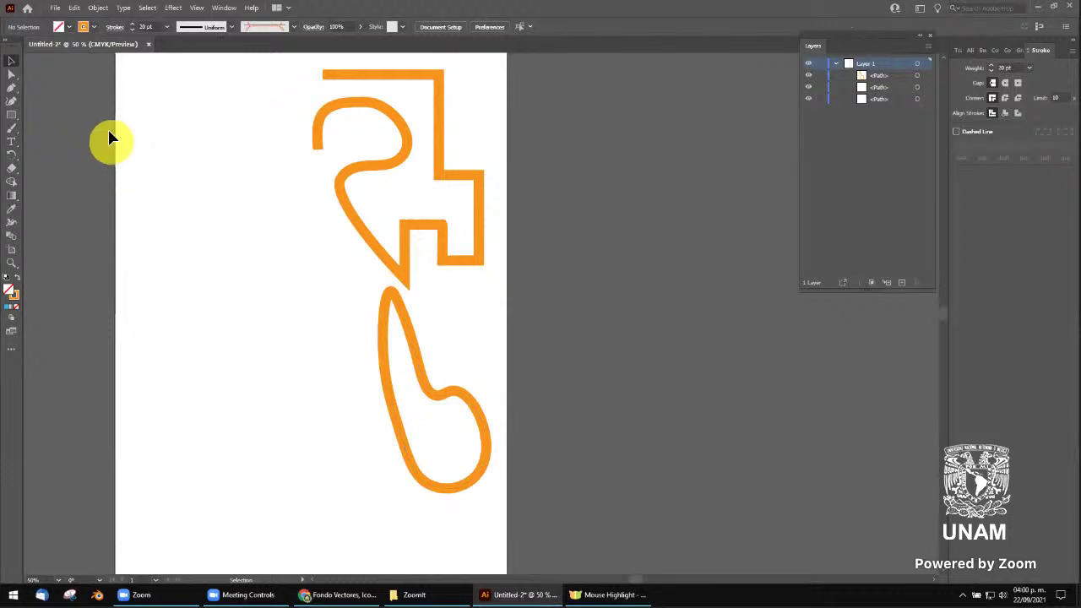
pyautogui.click(13, 118)
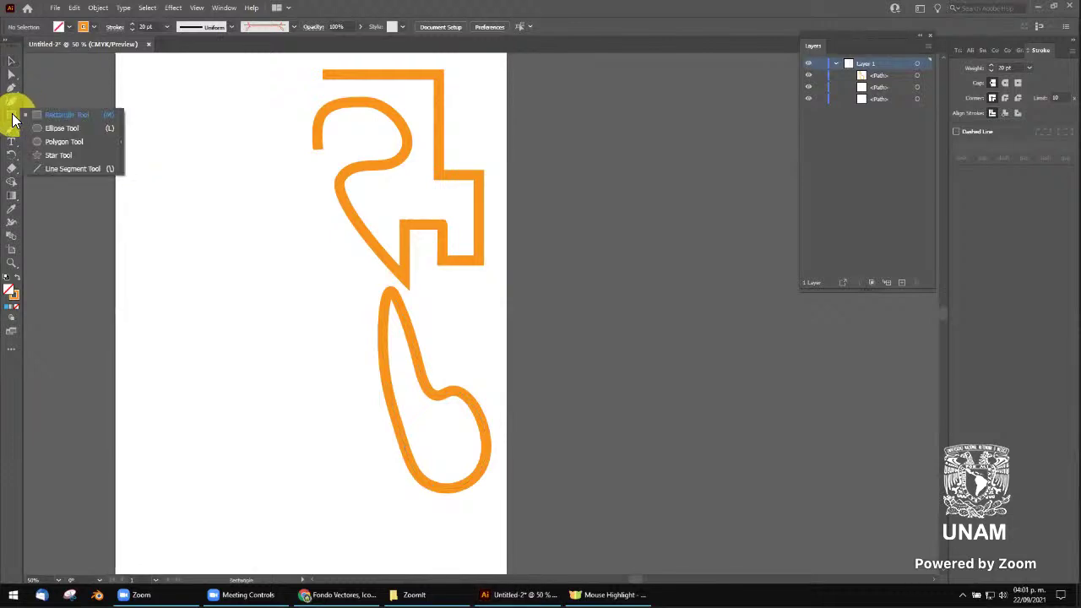
pyautogui.click(66, 114)
pyautogui.moveTo(146, 128); pyautogui.dragTo(295, 294)
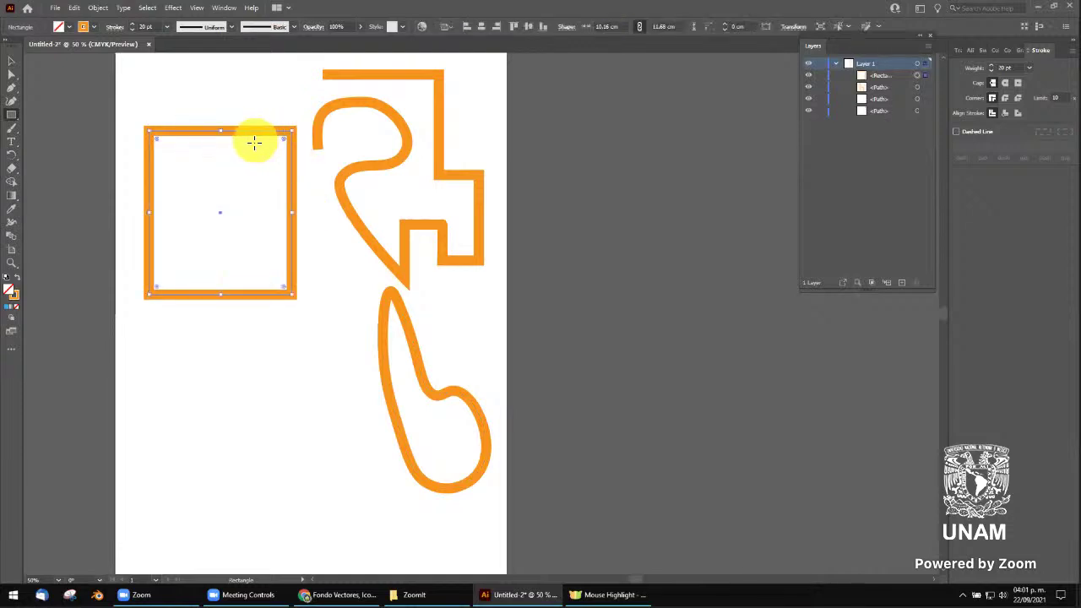
# Zoom in on the rectangle and drag a Live Corner widget to round its corners
pyautogui.press('v')
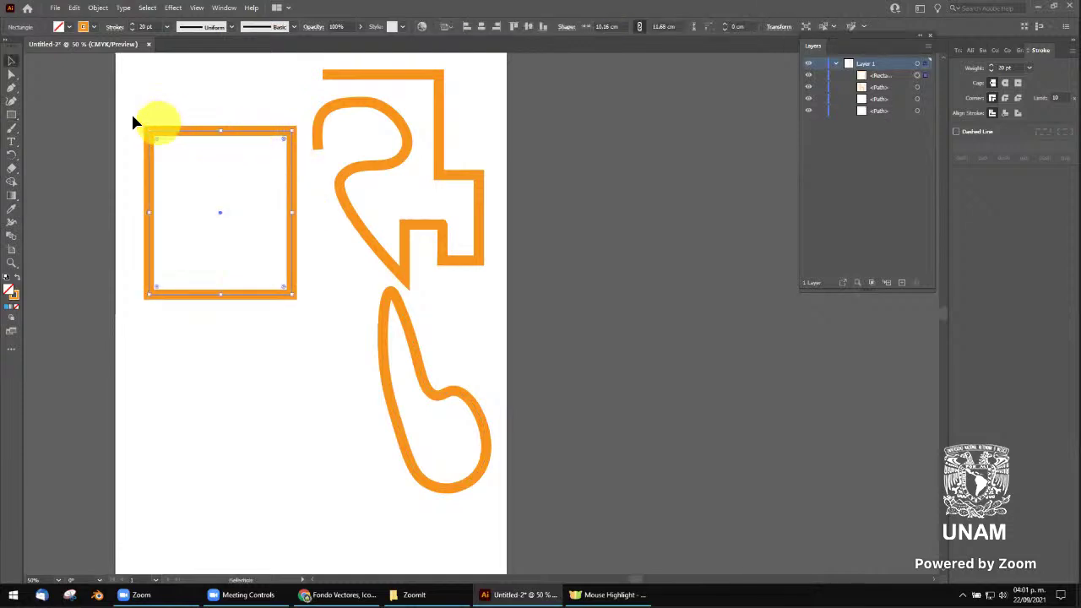
pyautogui.press('z')
pyautogui.moveTo(133, 111); pyautogui.dragTo(293, 255)
pyautogui.keyDown('alt'); pyautogui.click(293, 254); pyautogui.keyUp('alt')
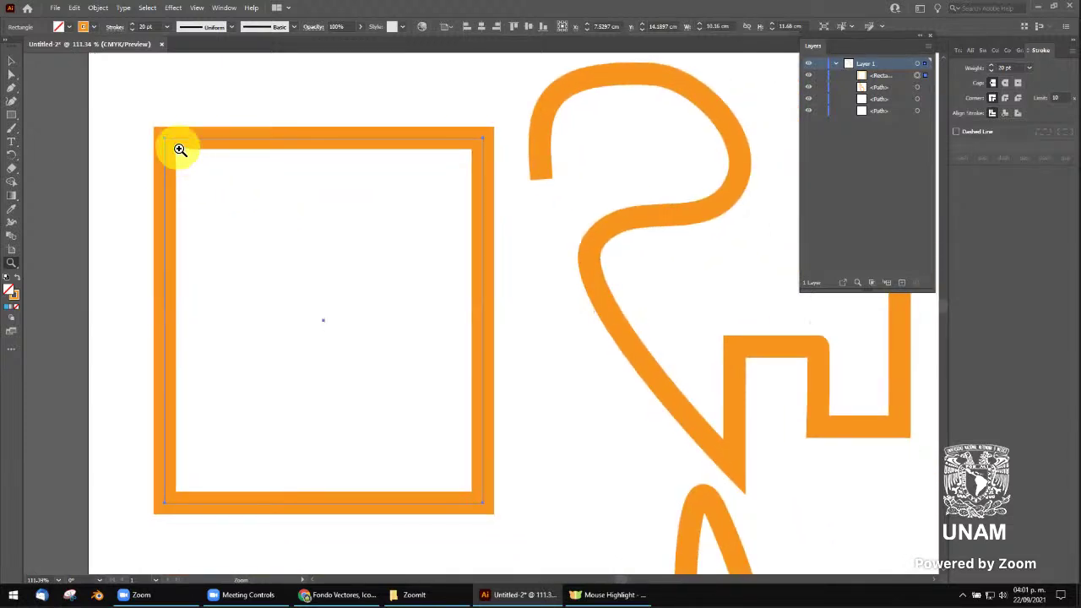
pyautogui.click(11, 60)
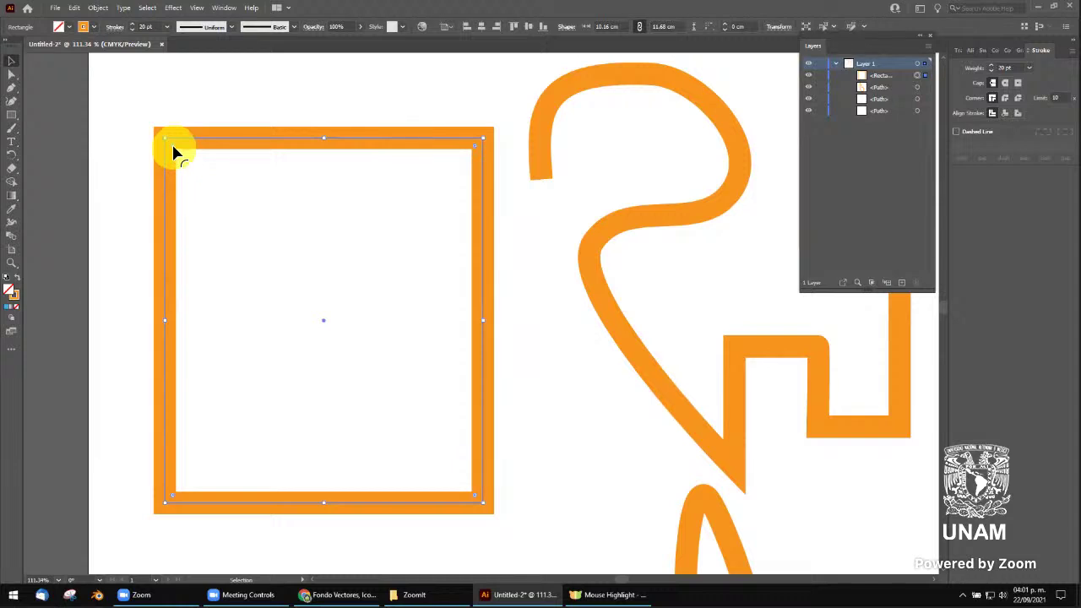
pyautogui.moveTo(172, 151)
pyautogui.mouseDown()
pyautogui.moveTo(180, 141)
pyautogui.moveTo(280, 226)
pyautogui.moveTo(264, 194)
pyautogui.mouseUp()
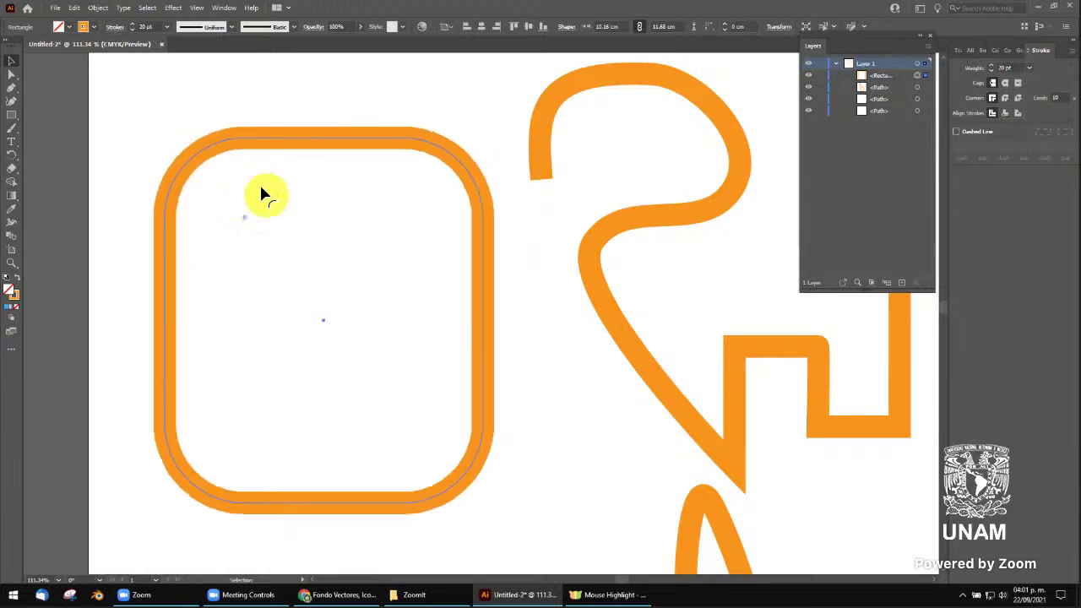
# Drag the orange rectangle's corner widget back to a zero radius for square corners
pyautogui.moveTo(265, 199); pyautogui.dragTo(283, 196)
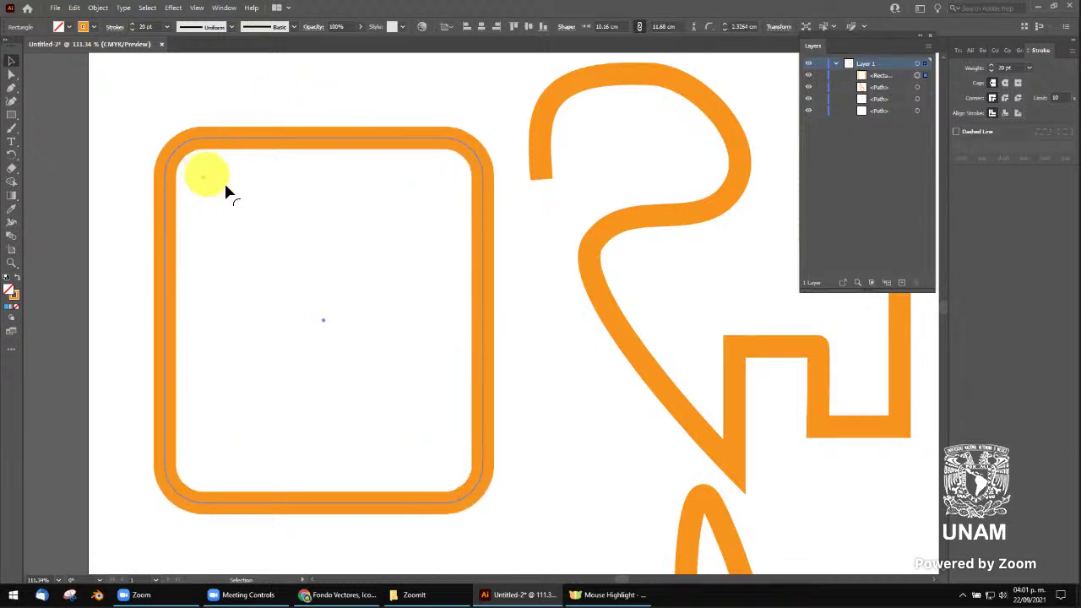
pyautogui.moveTo(427, 190); pyautogui.dragTo(469, 154)
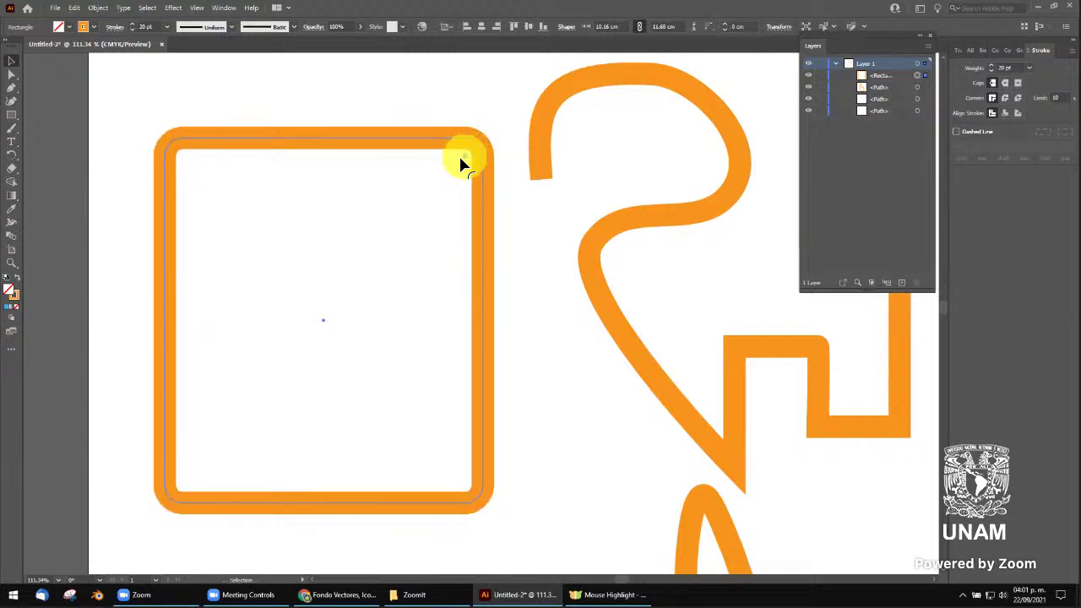
pyautogui.moveTo(461, 162); pyautogui.dragTo(477, 178)
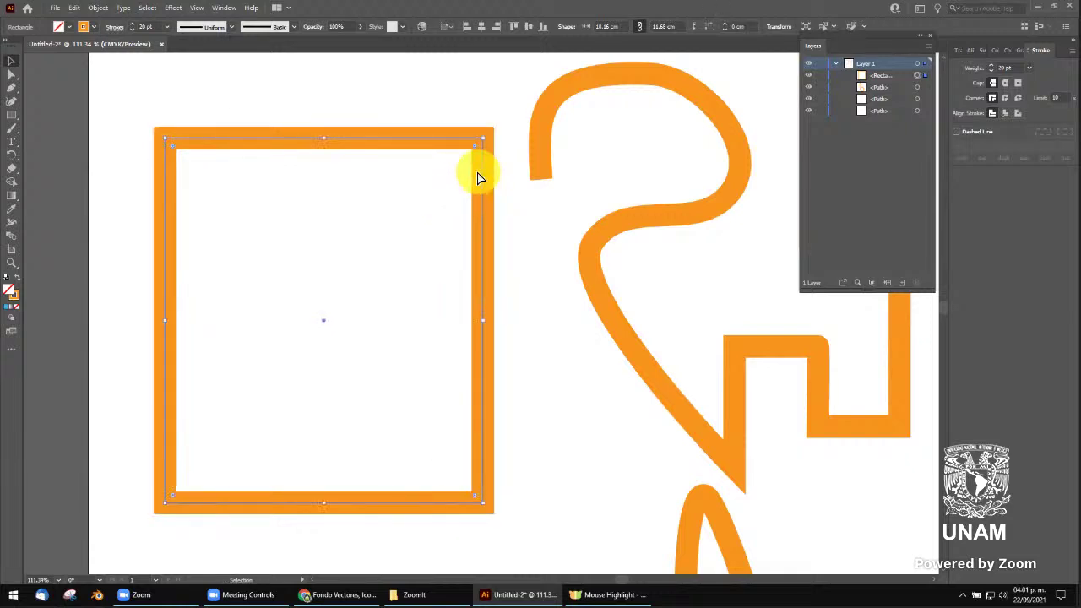
# Delete the rectangle, restore it with Edit > Undo, and undo two further corner-rounding attempts
pyautogui.press('Delete')
pyautogui.click(75, 8)
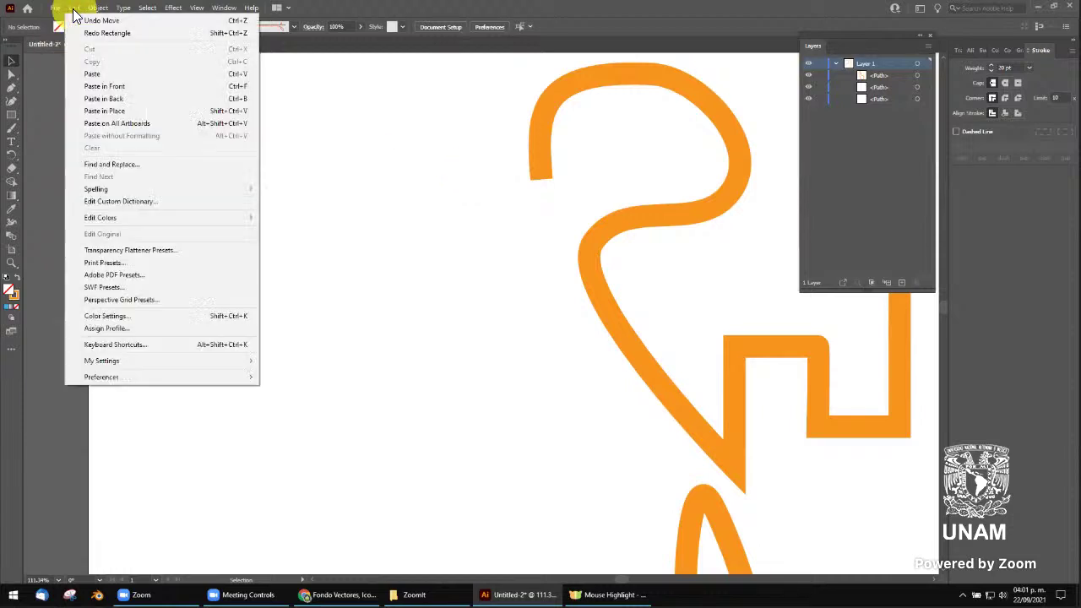
pyautogui.click(96, 34)
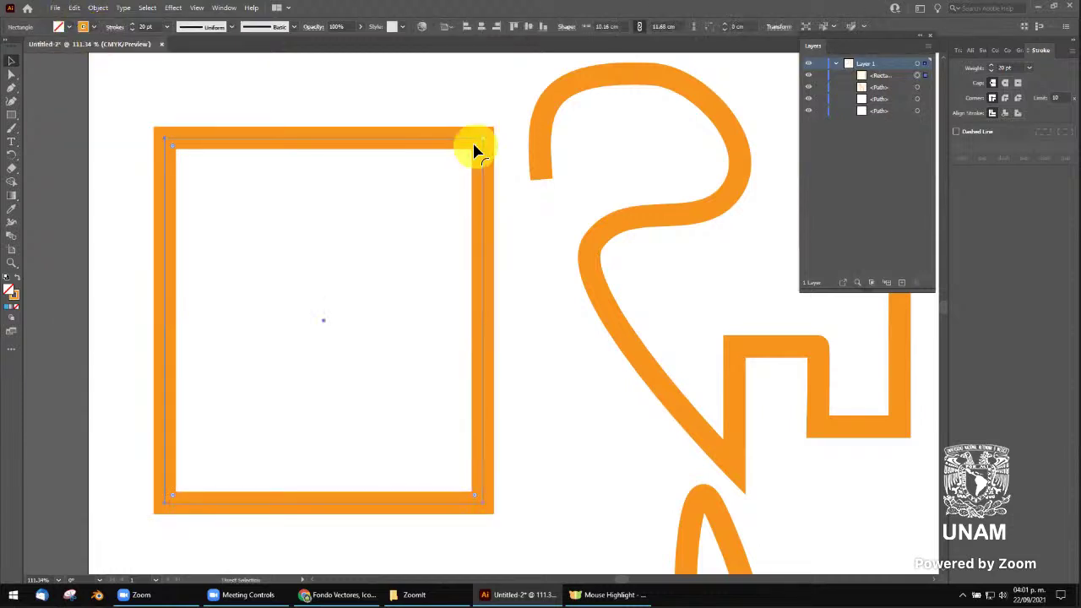
pyautogui.moveTo(472, 142); pyautogui.dragTo(475, 159)
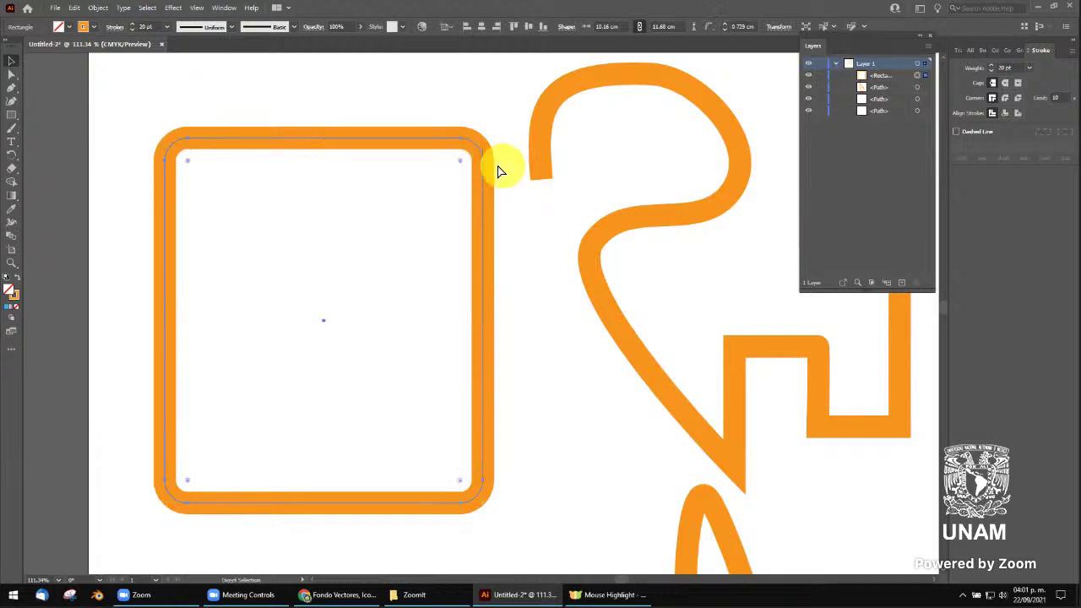
pyautogui.hotkey('ctrl', 'z')
pyautogui.moveTo(476, 501); pyautogui.dragTo(484, 439)
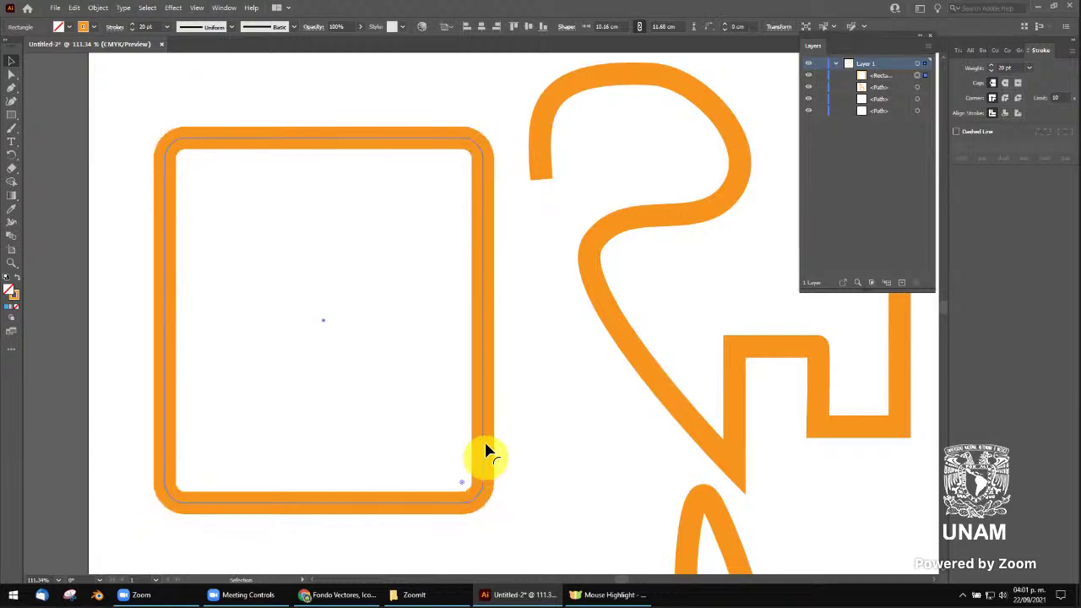
pyautogui.hotkey('ctrl', 'z')
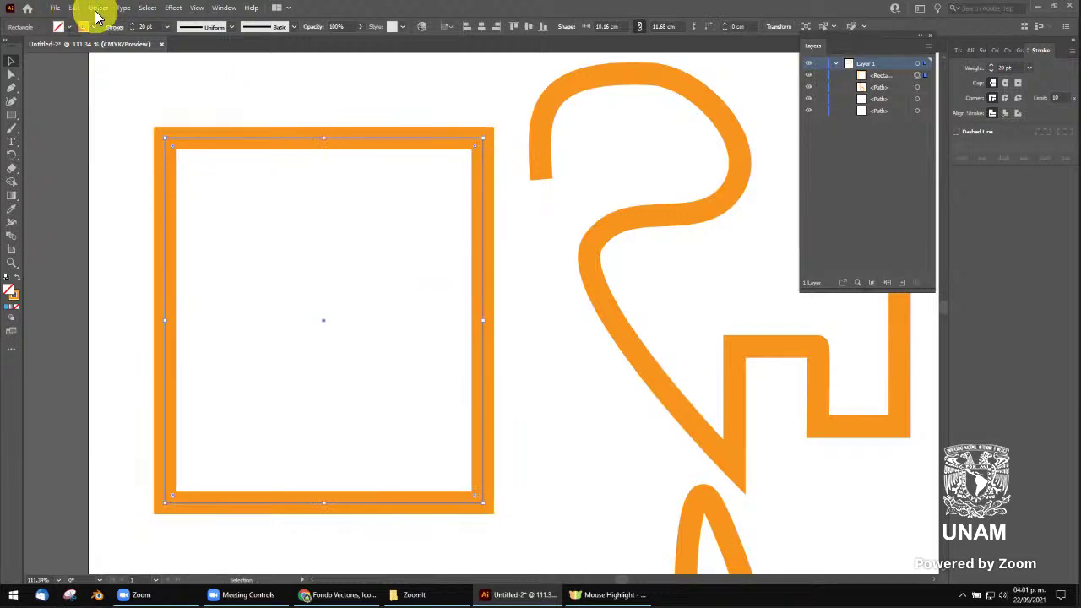
pyautogui.click(74, 7)
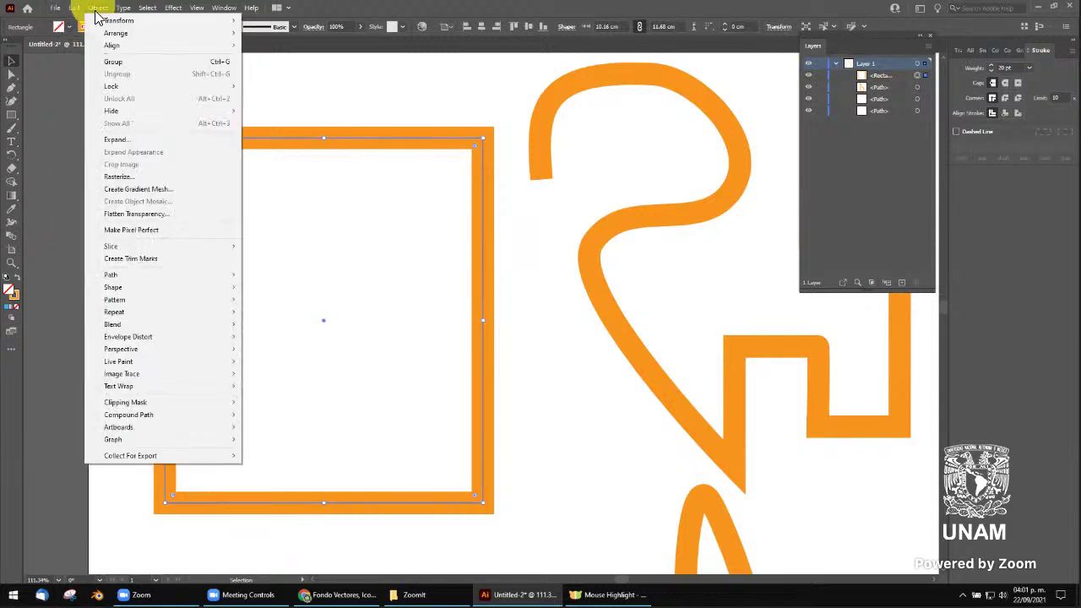
pyautogui.click(151, 142)
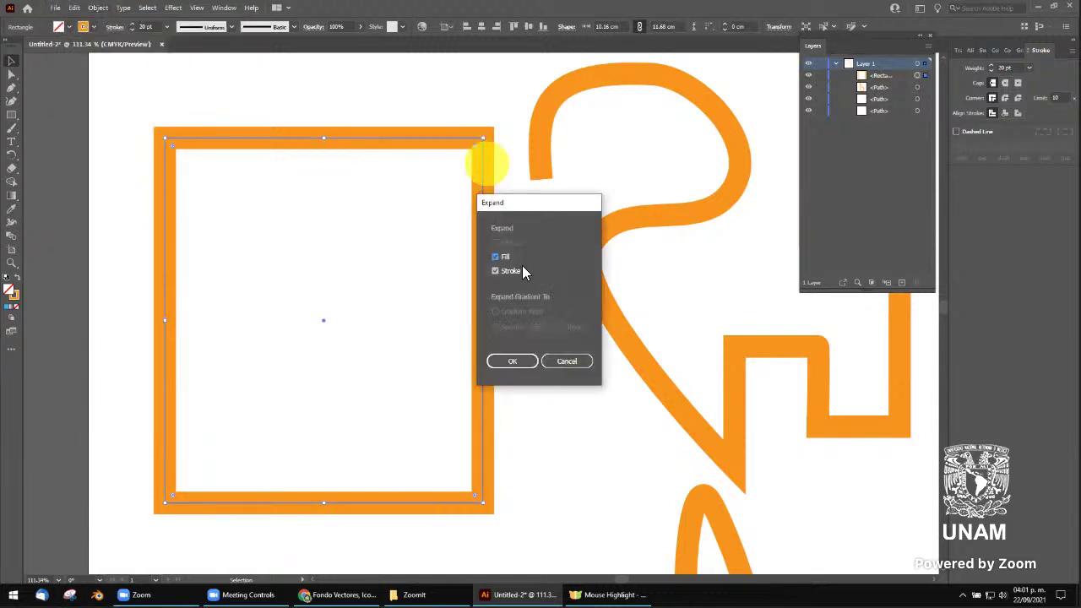
pyautogui.click(515, 360)
pyautogui.hotkey('ctrl', 'z')
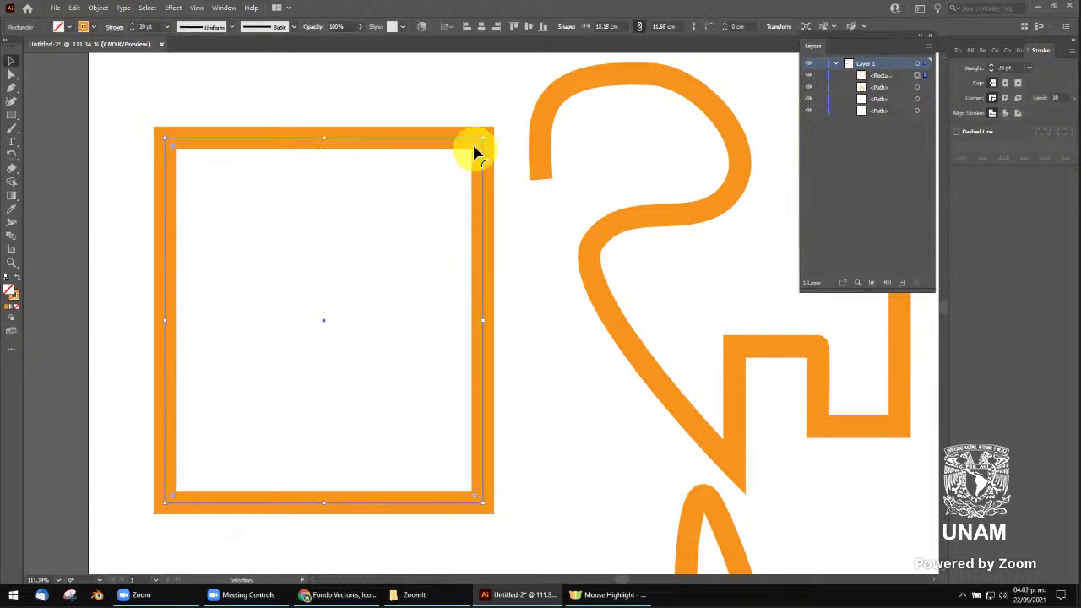
pyautogui.moveTo(473, 160); pyautogui.dragTo(479, 239)
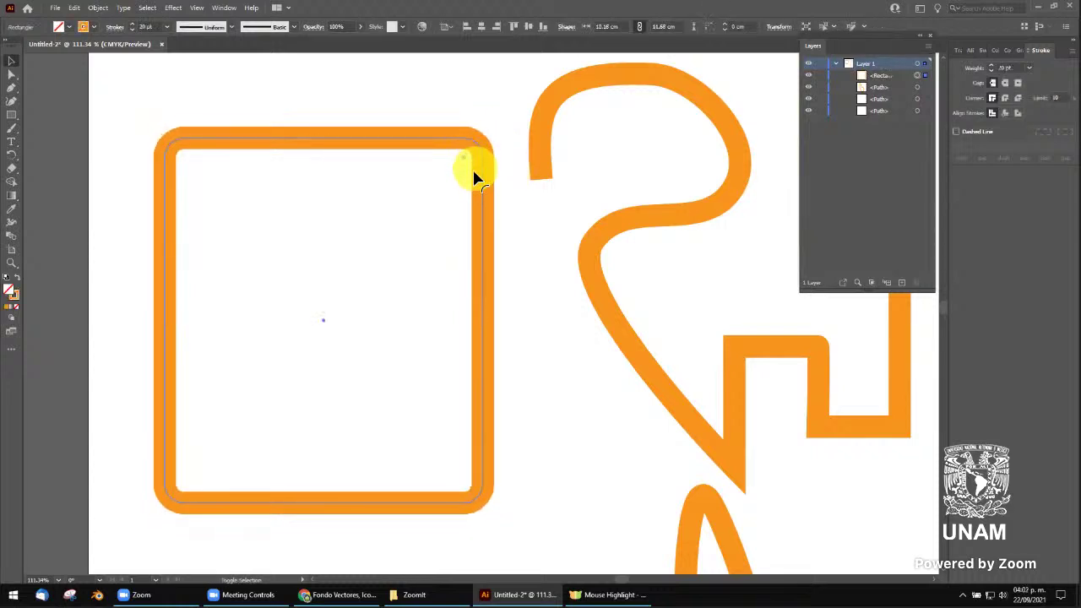
pyautogui.hotkey('ctrl', 'z')
pyautogui.press('v')
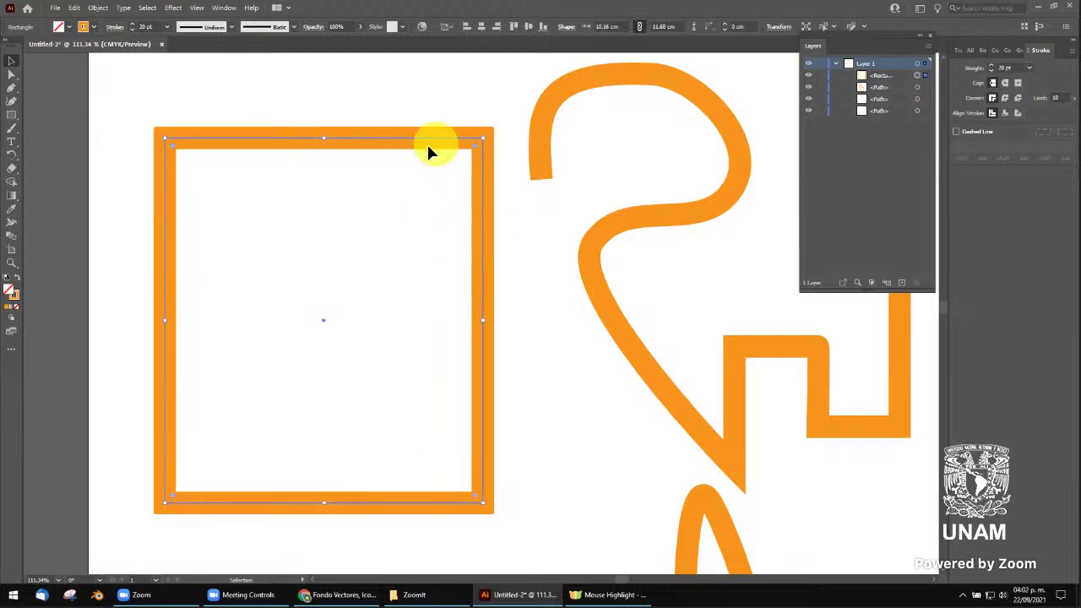
pyautogui.moveTo(471, 161)
pyautogui.mouseDown()
pyautogui.moveTo(469, 209)
pyautogui.moveTo(471, 160)
pyautogui.mouseUp()
pyautogui.rightClick(473, 149)
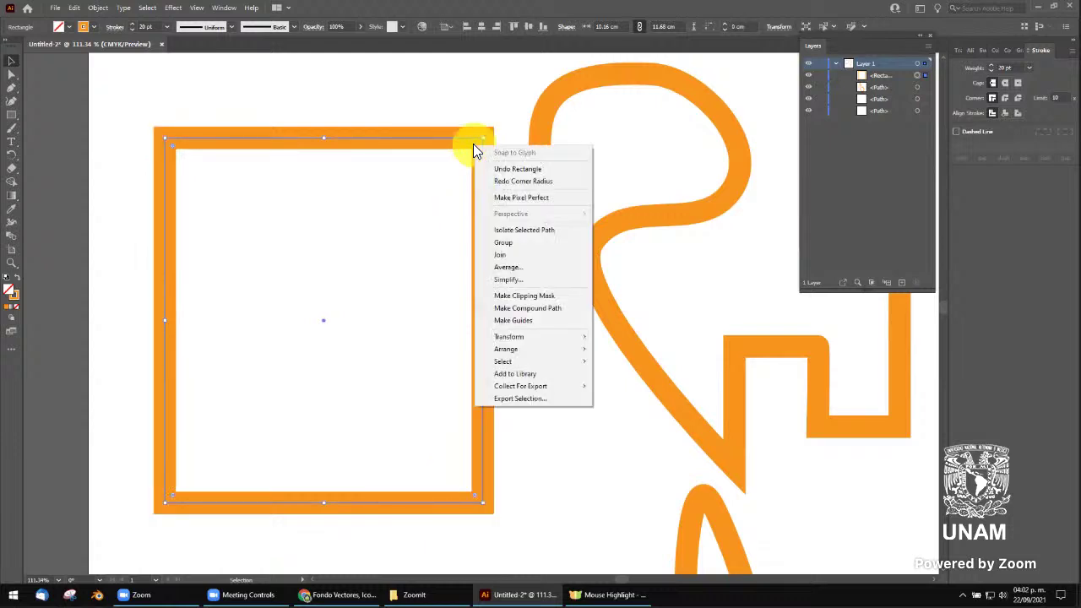
pyautogui.click(512, 196)
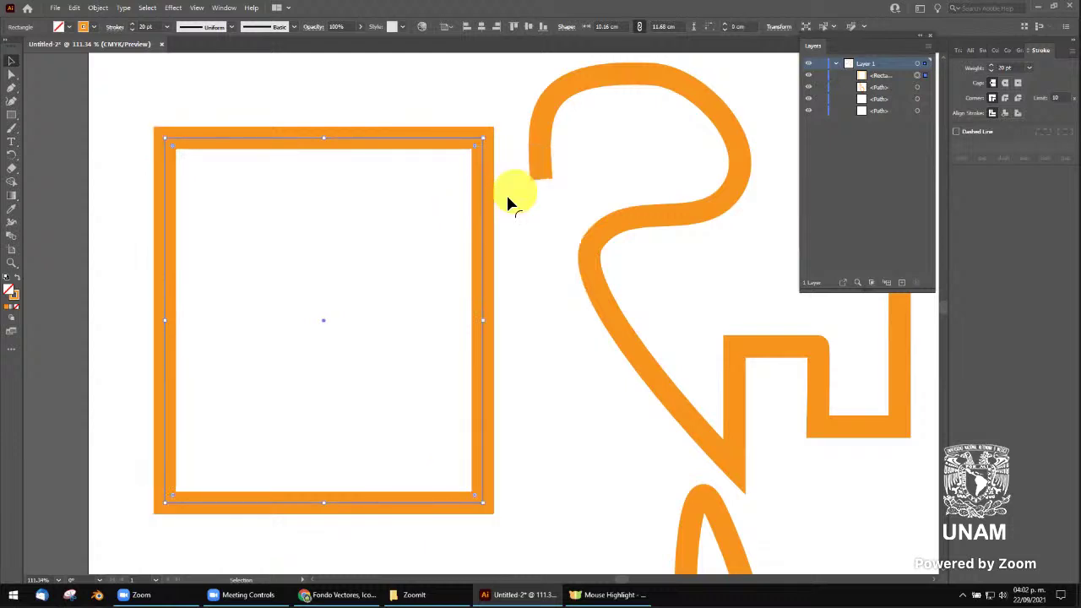
pyautogui.moveTo(473, 169); pyautogui.dragTo(474, 148)
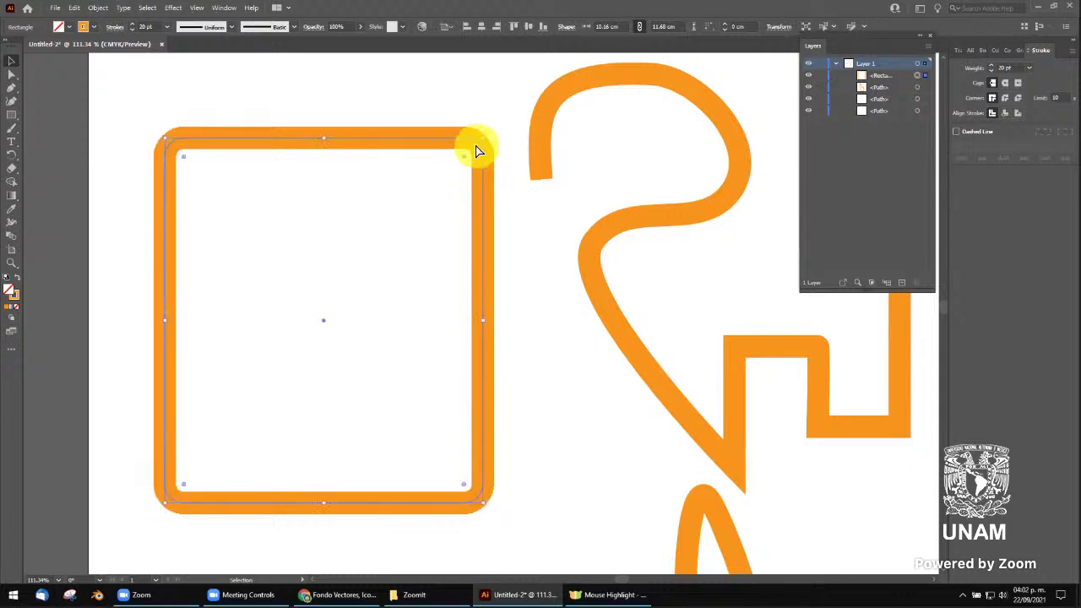
pyautogui.hotkey('ctrl', 'z')
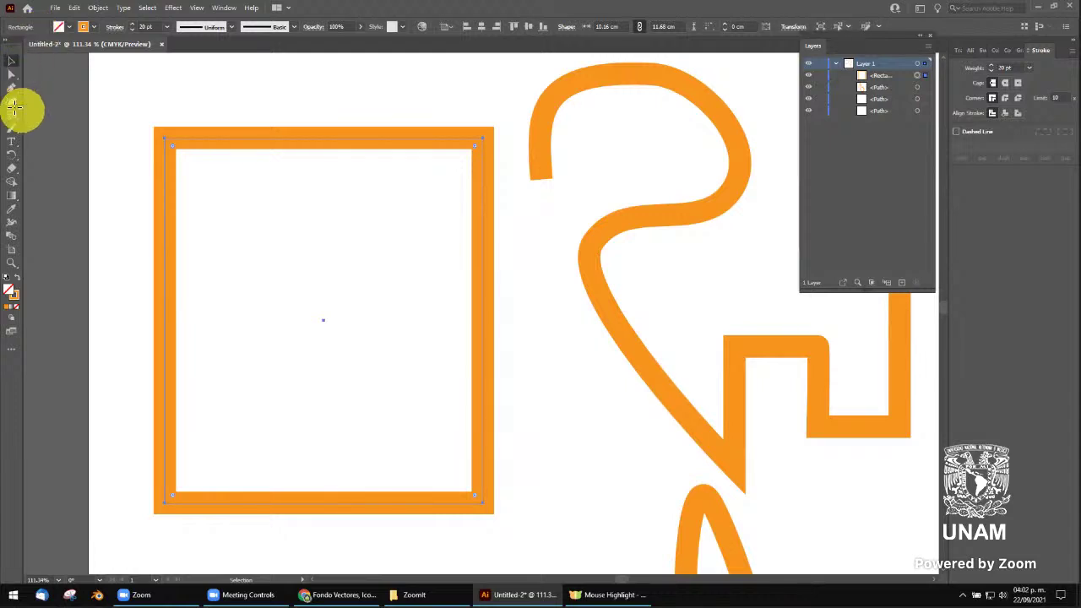
# Draw a circle inside the orange rectangle frame
pyautogui.click(374, 214)
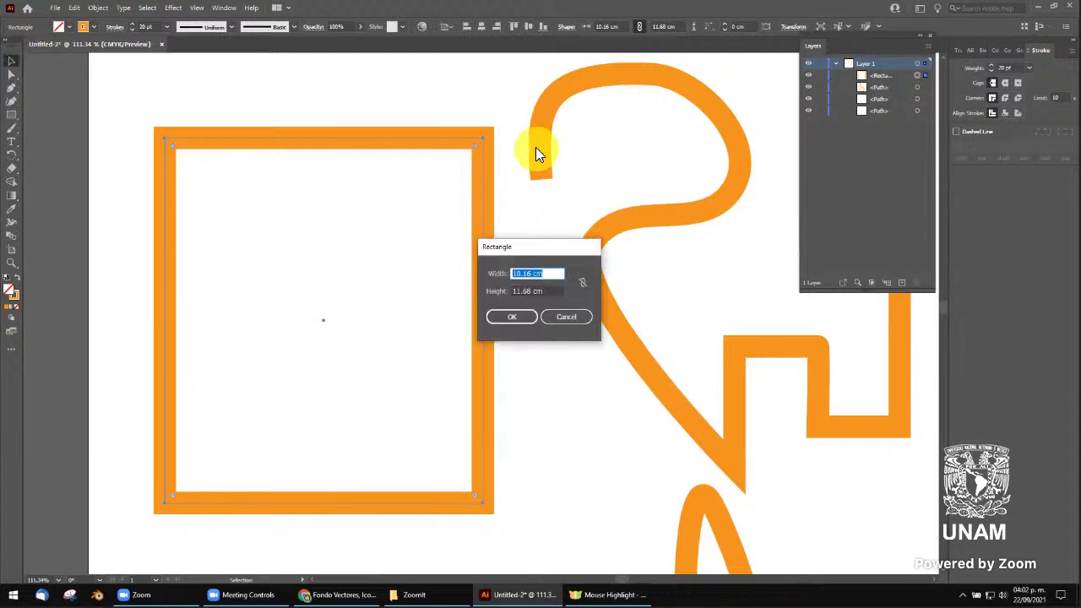
pyautogui.click(570, 317)
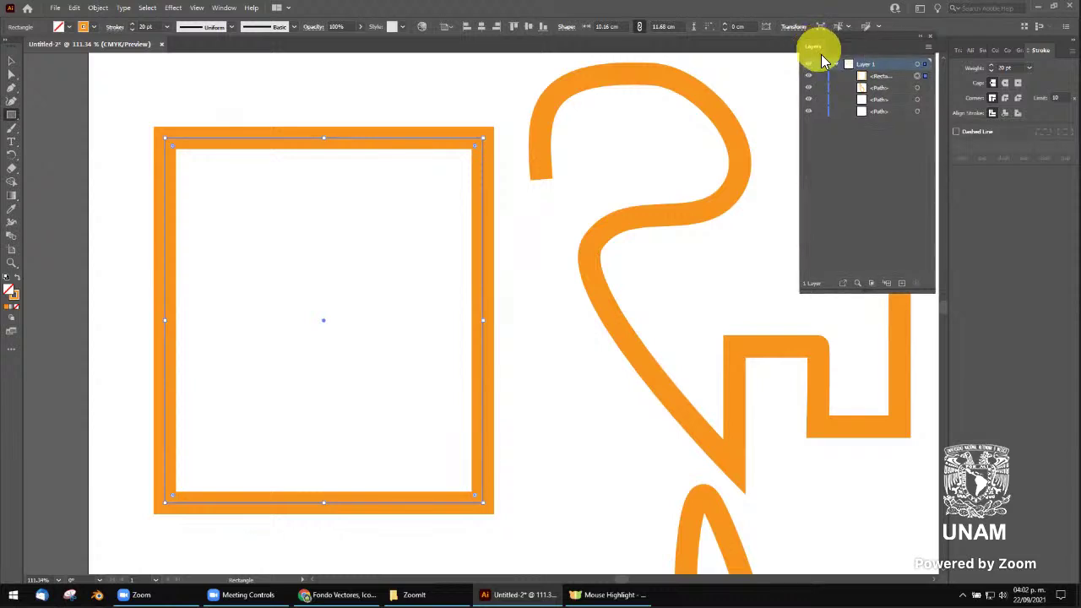
pyautogui.moveTo(816, 48); pyautogui.dragTo(914, 85)
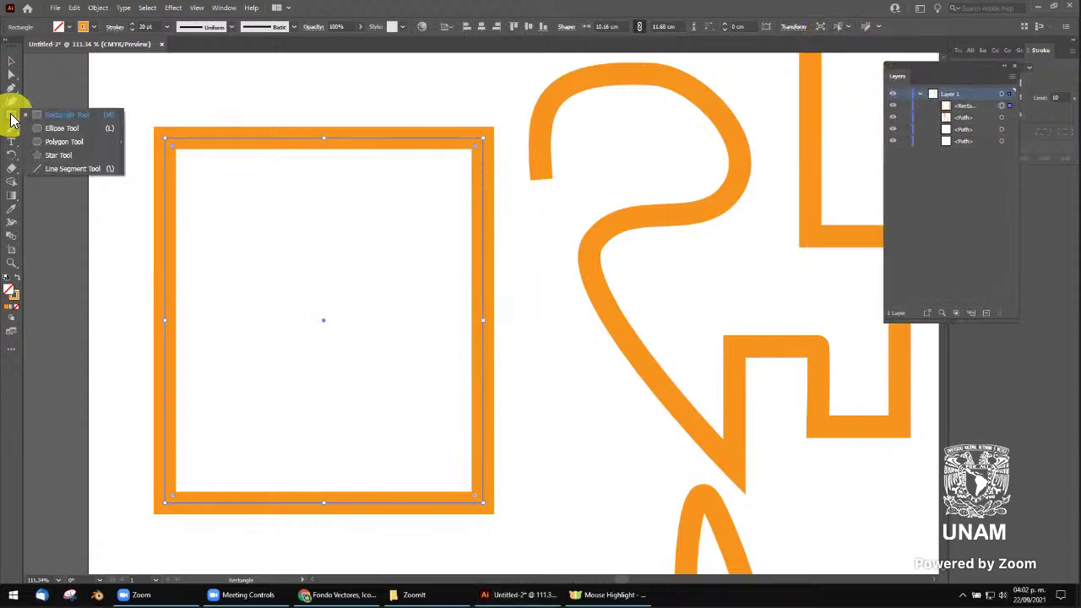
pyautogui.moveTo(11, 120); pyautogui.dragTo(42, 129)
pyautogui.moveTo(259, 207); pyautogui.dragTo(465, 414)
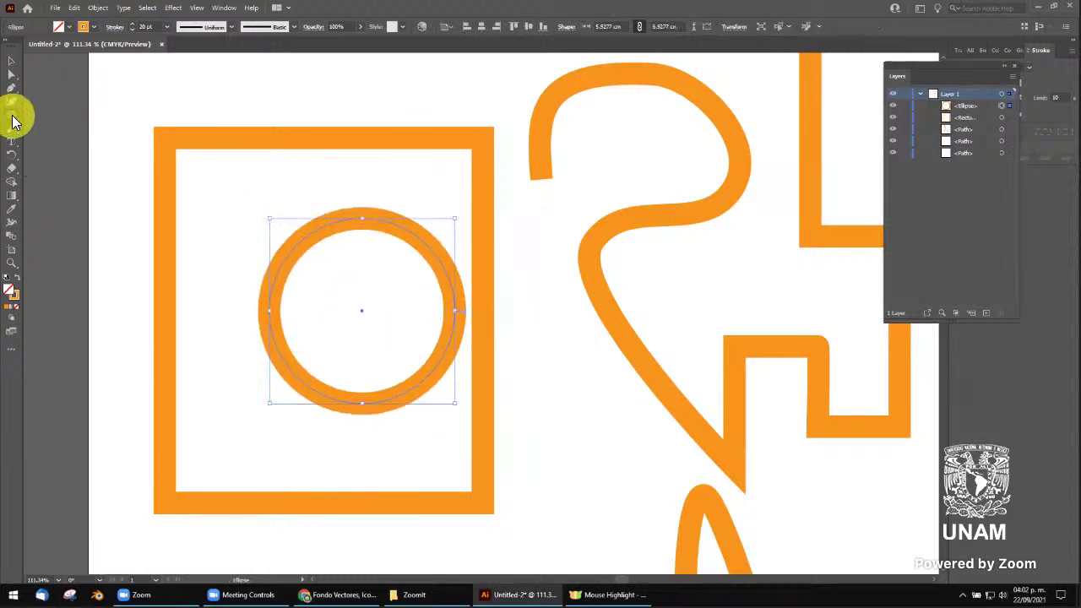
# Create a six-point star, then select and delete it
pyautogui.moveTo(11, 114); pyautogui.dragTo(73, 150)
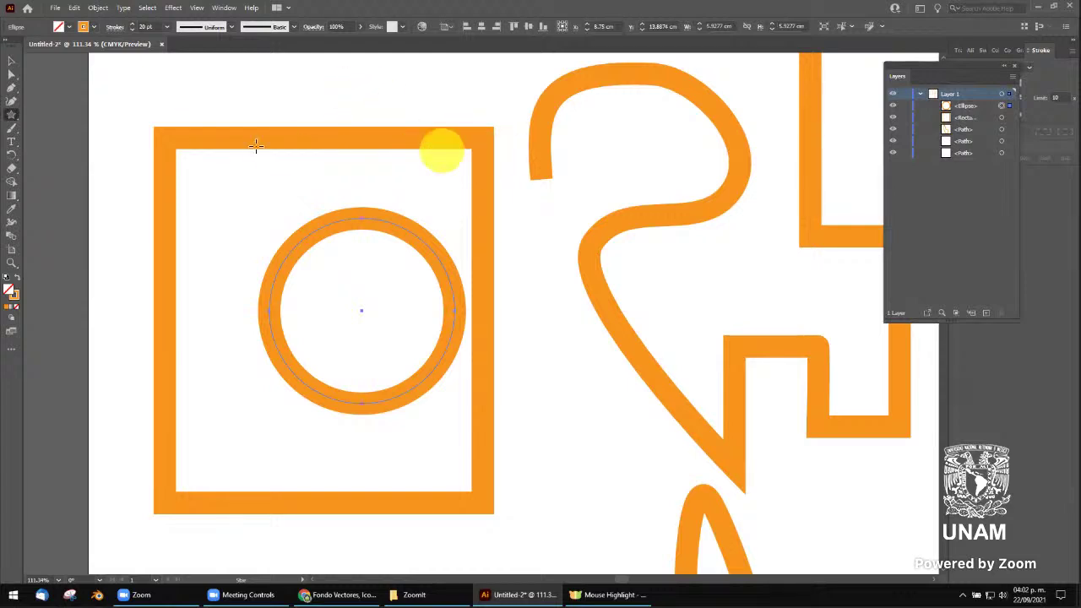
pyautogui.click(264, 103)
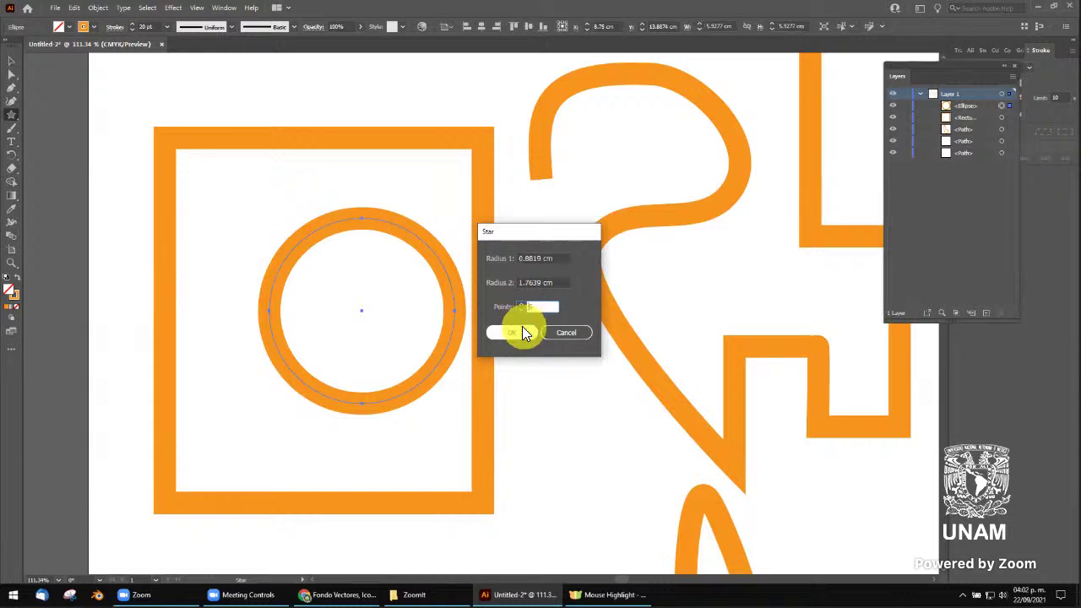
pyautogui.click(513, 332)
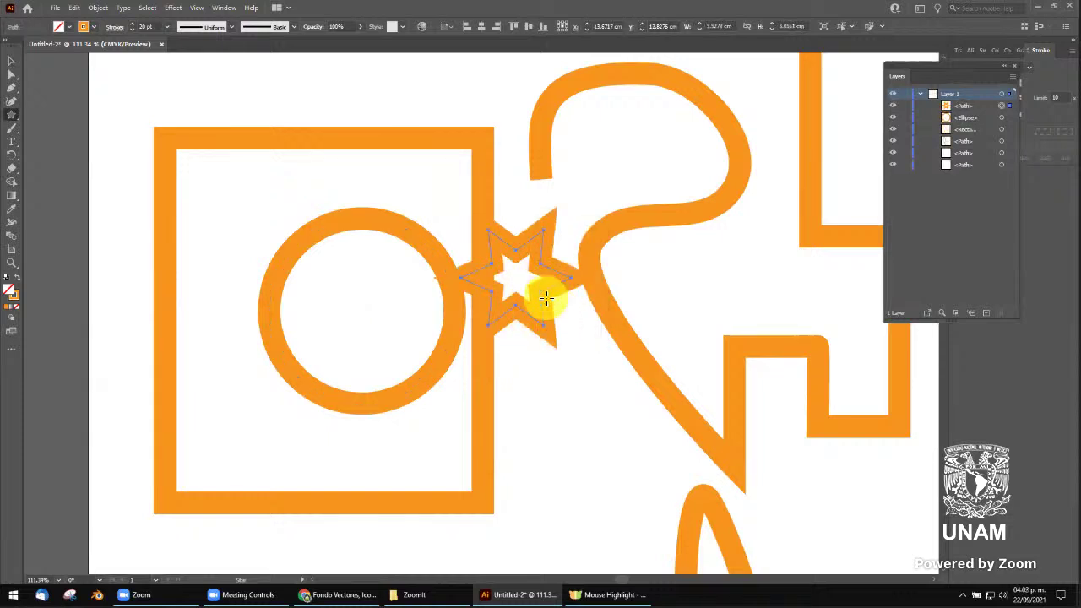
pyautogui.press('v')
pyautogui.moveTo(546, 269); pyautogui.dragTo(557, 279)
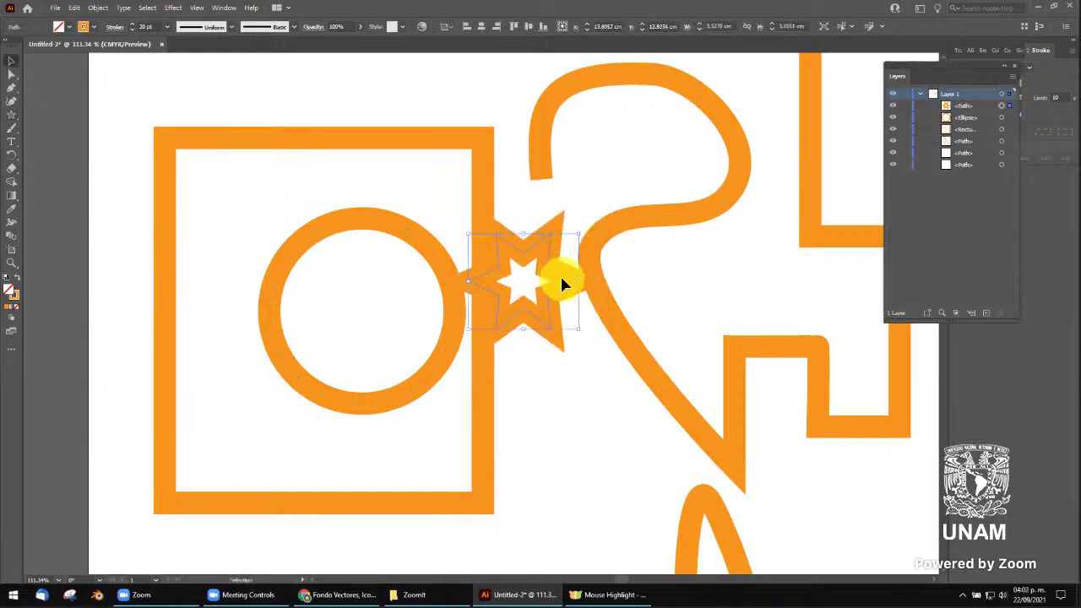
pyautogui.press('Delete')
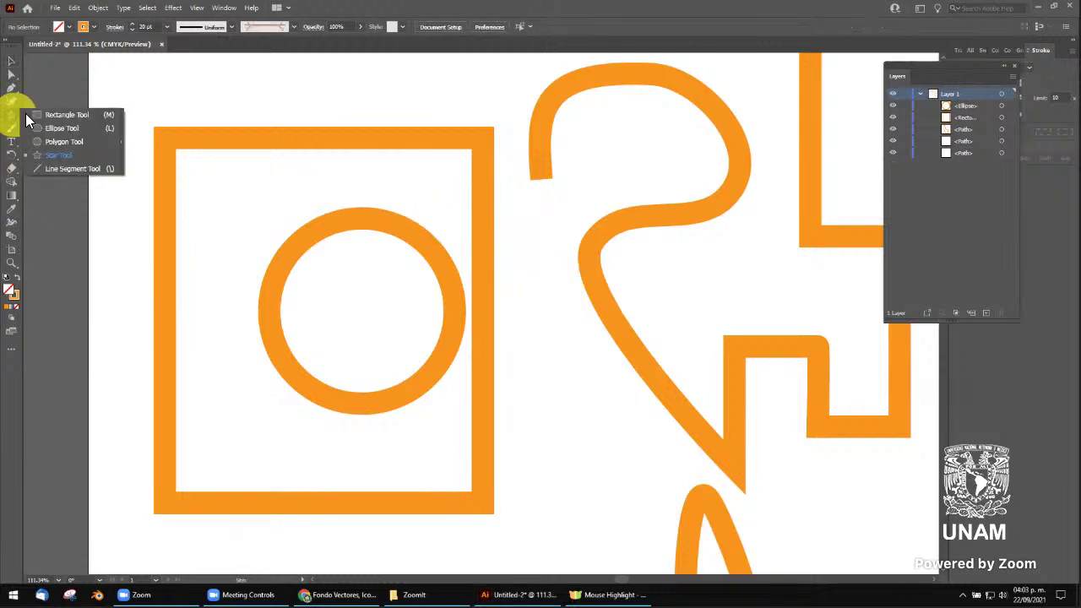
# Draw a 15 × 15 cm square using the Rectangle dialog
pyautogui.moveTo(15, 120); pyautogui.dragTo(56, 113)
pyautogui.click(404, 187)
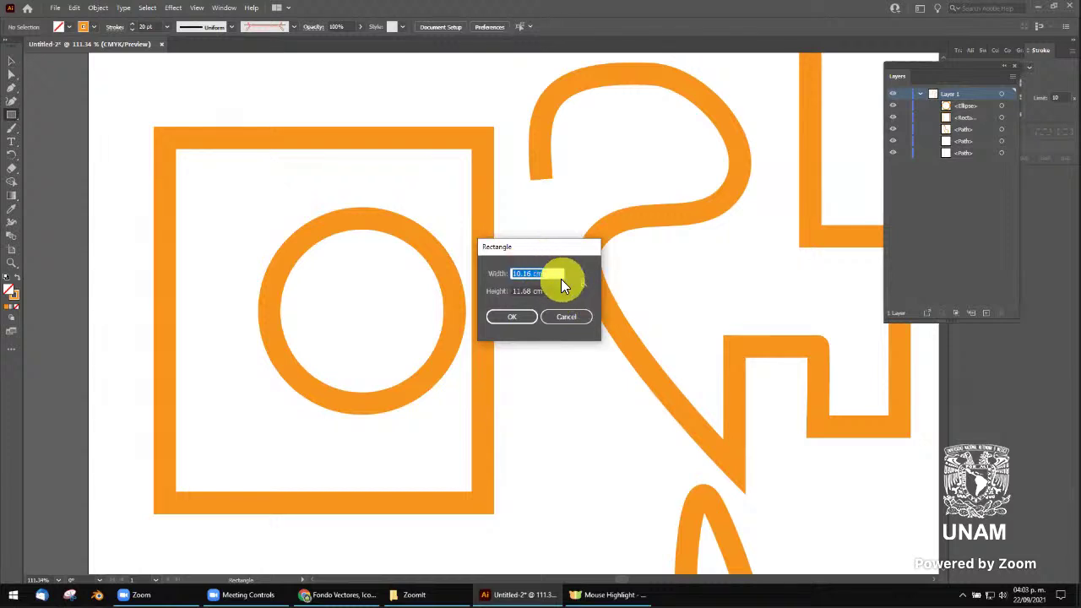
pyautogui.write('15')
pyautogui.press('Tab')
pyautogui.write('15')
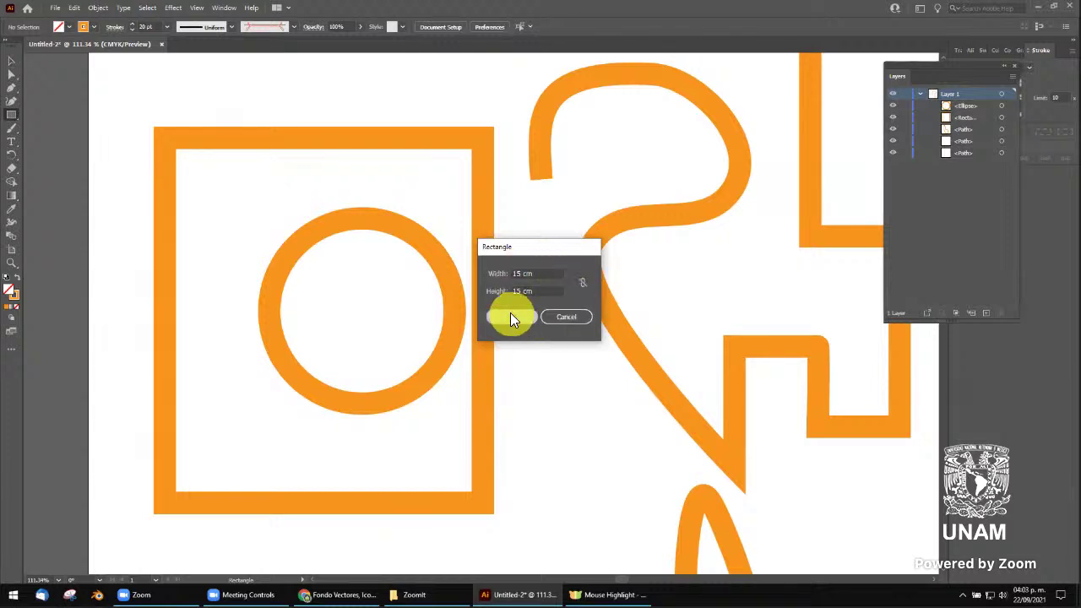
pyautogui.click(510, 316)
# Zoom out to the whole page, delete the large square, then restore it
pyautogui.scroll(-2, 532, 287)
pyautogui.hotkey('ctrl', '1')
pyautogui.hotkey('ctrl', '-')
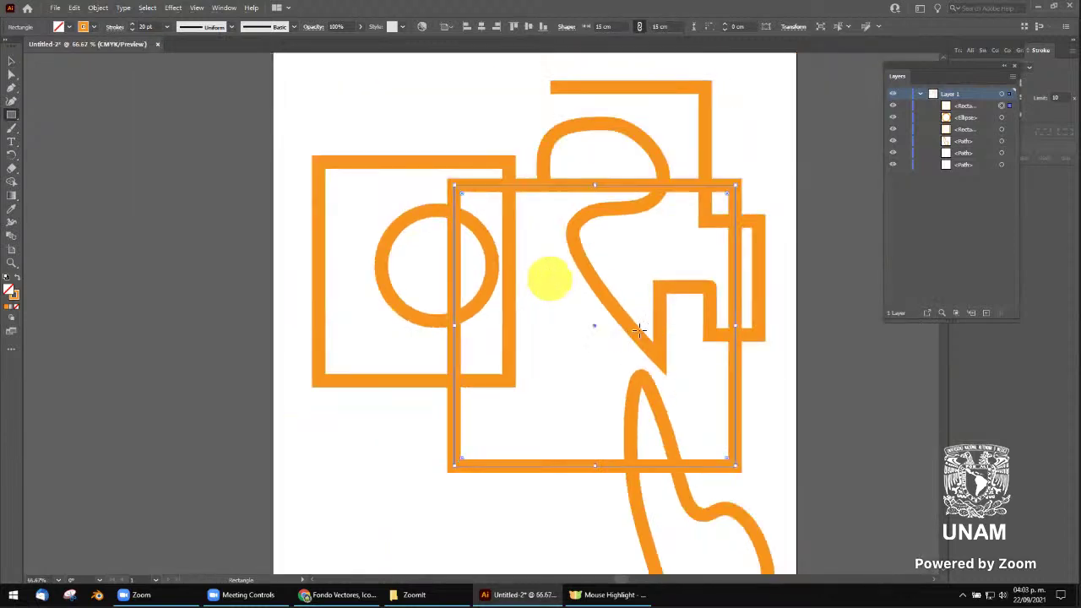
pyautogui.press('v')
pyautogui.click(763, 183)
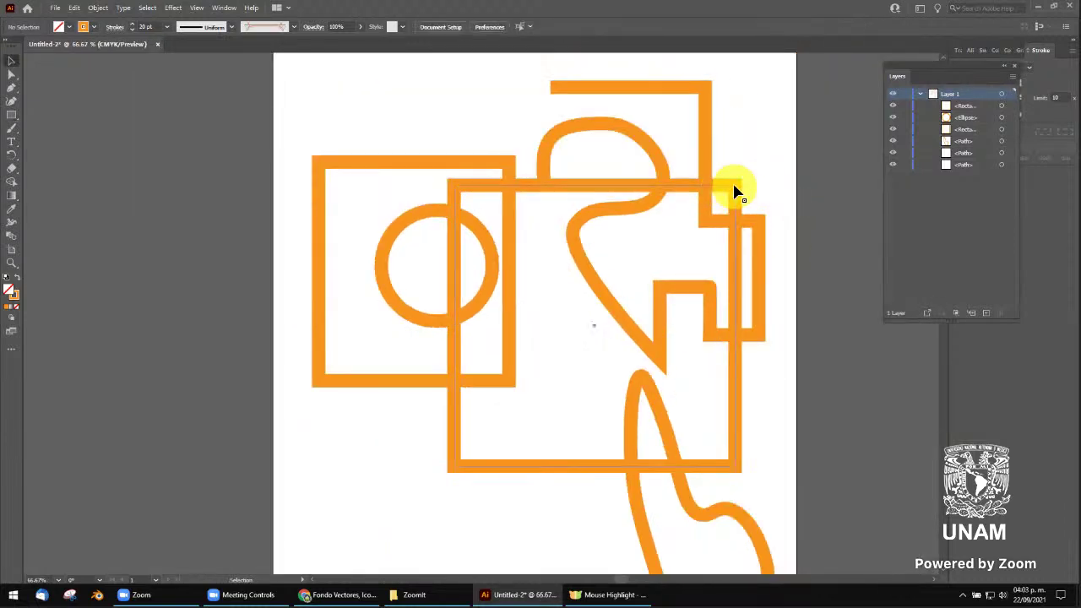
pyautogui.click(724, 188)
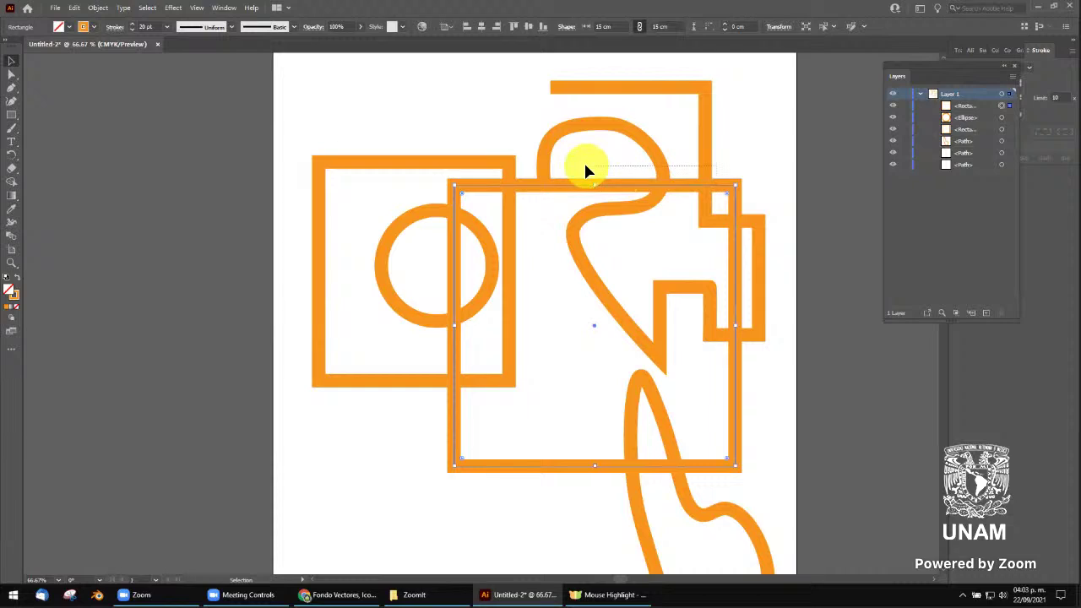
pyautogui.press('Delete')
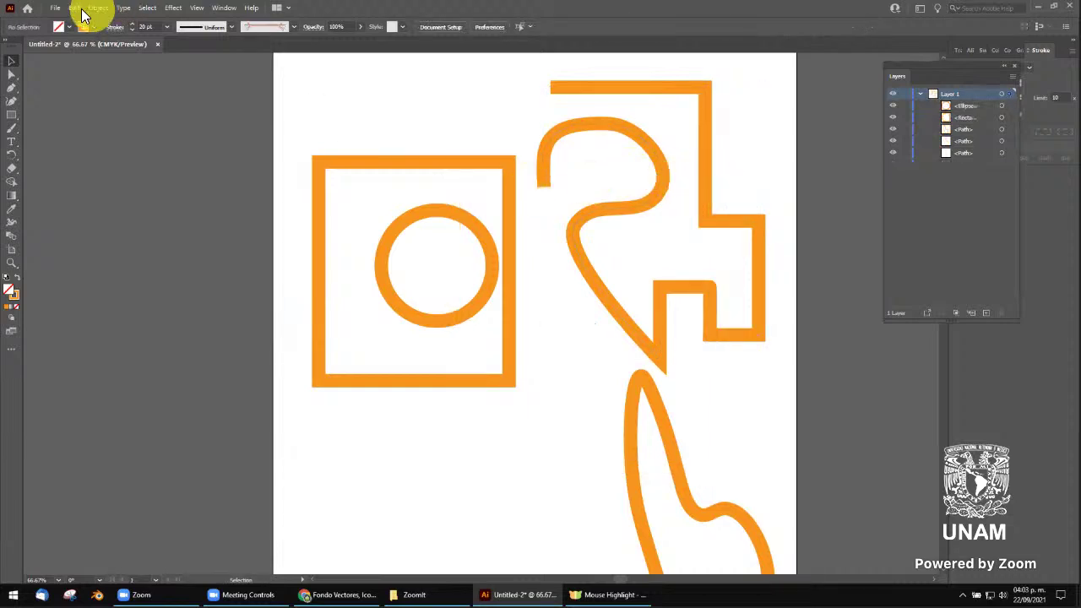
pyautogui.click(74, 7)
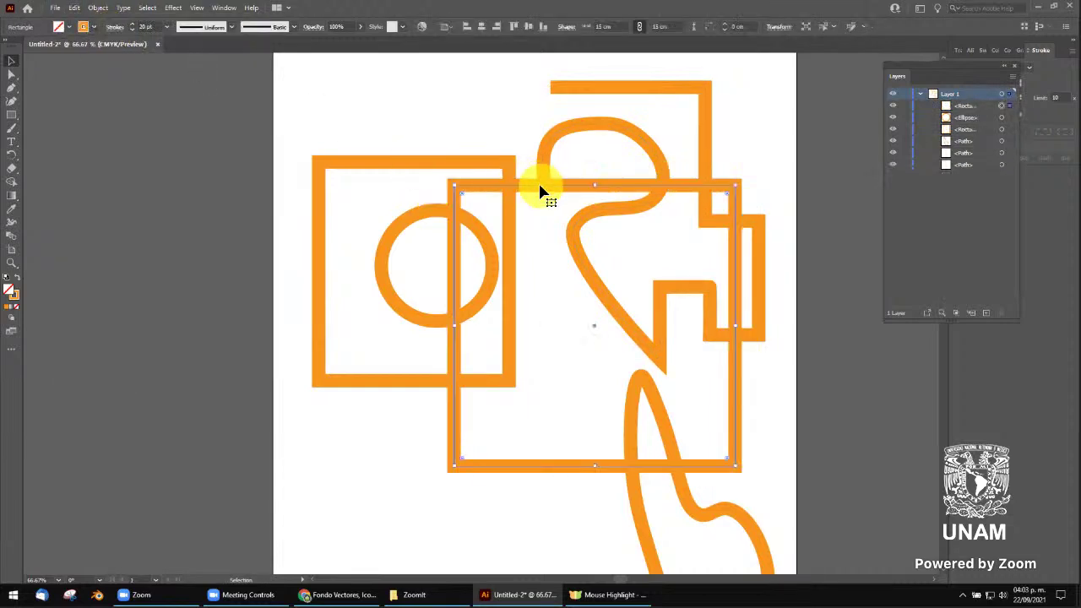
# Fill the large square green, shift it left and down, and marquee-select all artwork
pyautogui.click(704, 188)
pyautogui.moveTo(504, 467)
pyautogui.mouseDown()
pyautogui.moveTo(435, 476)
pyautogui.moveTo(406, 445)
pyautogui.mouseUp()
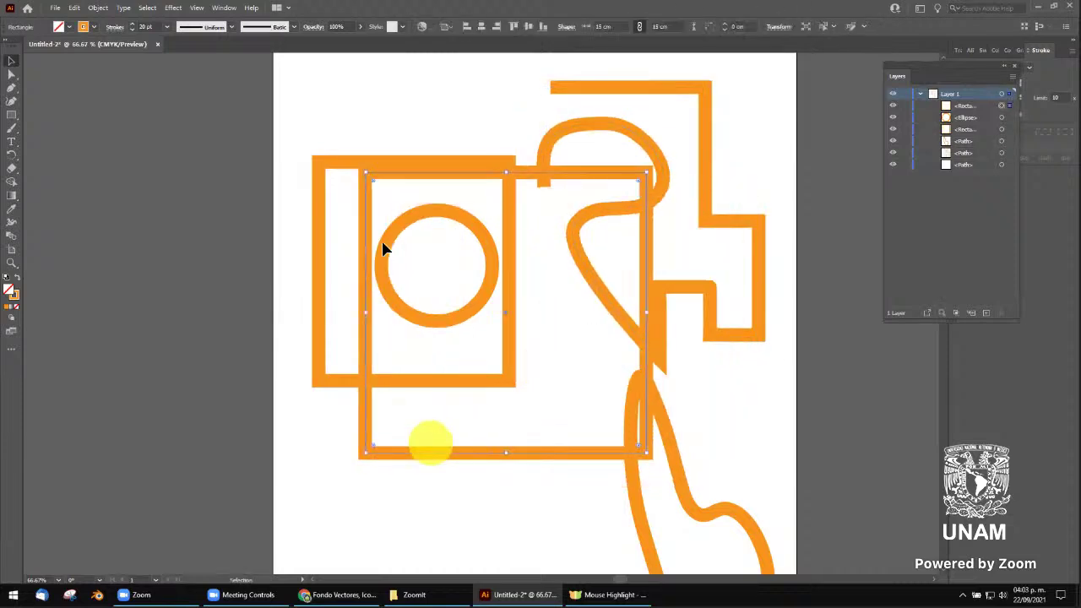
pyautogui.click(68, 25)
pyautogui.click(64, 54)
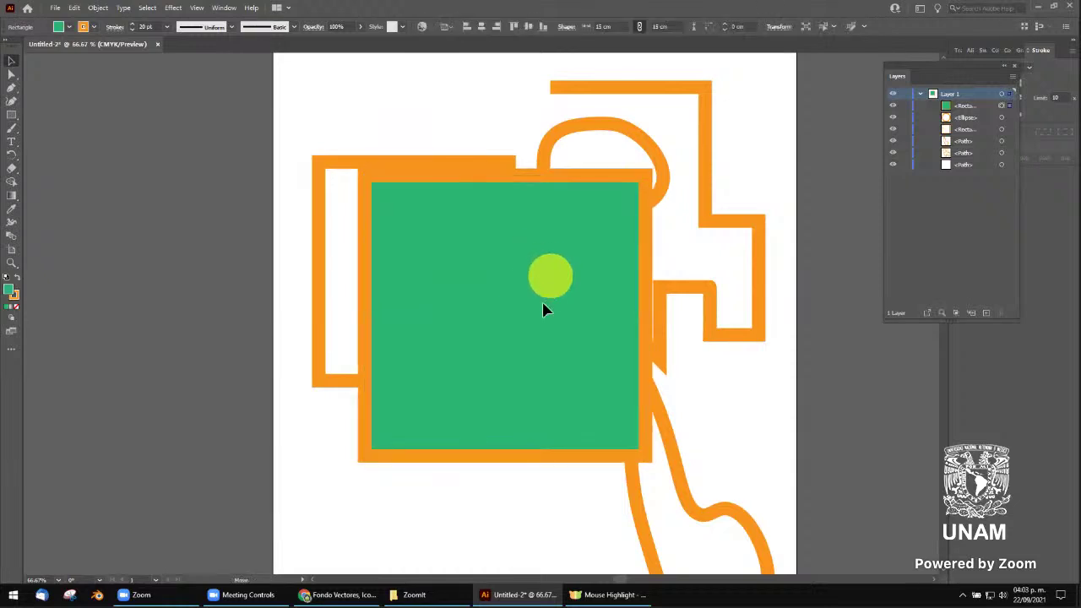
pyautogui.moveTo(546, 306); pyautogui.dragTo(508, 356)
pyautogui.moveTo(775, 167); pyautogui.dragTo(393, 435)
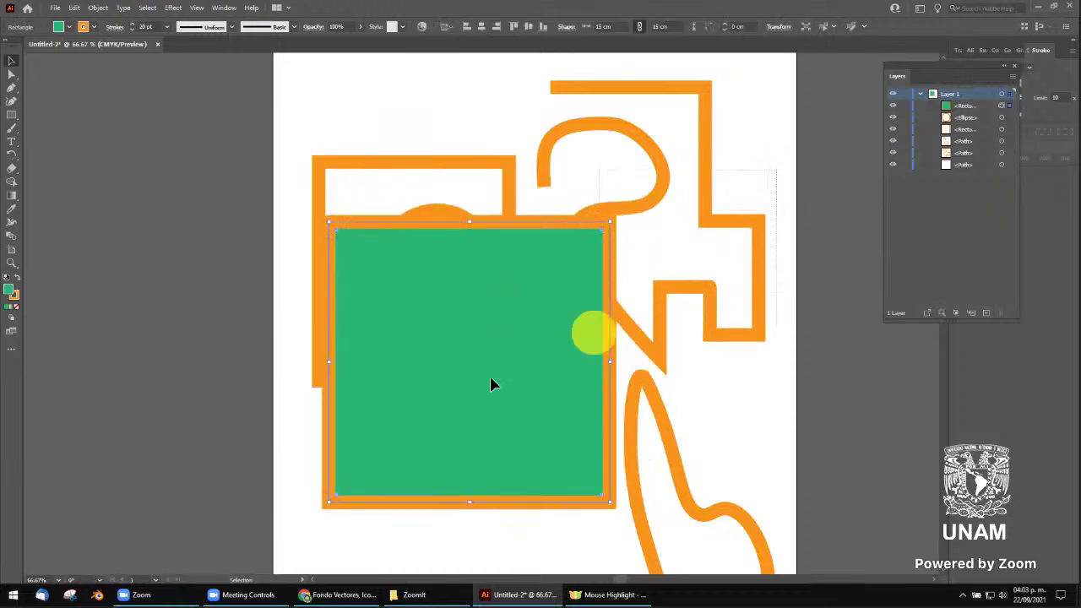
# Delete all the selected artwork and add a '¡Illustrator!' text line near the upper left
pyautogui.press('Delete')
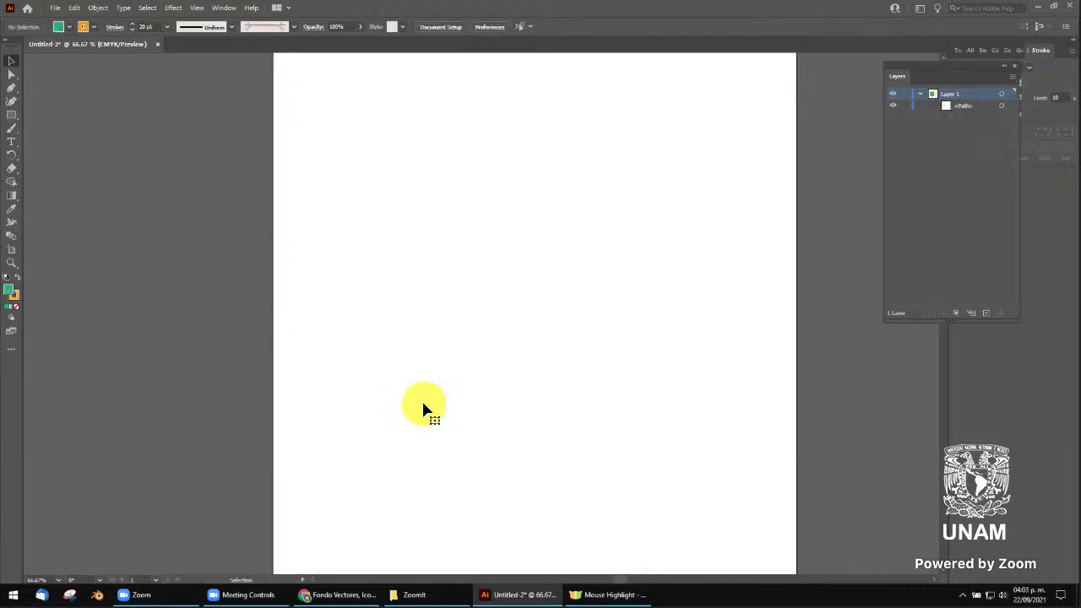
pyautogui.click(11, 142)
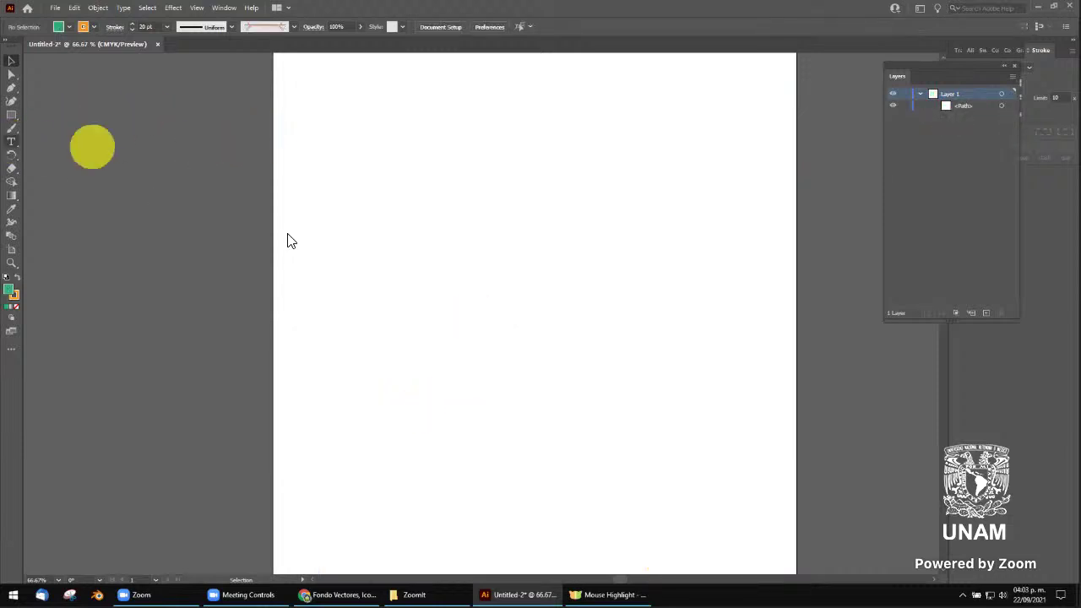
pyautogui.click(349, 204)
pyautogui.write('¡Illustrator!')
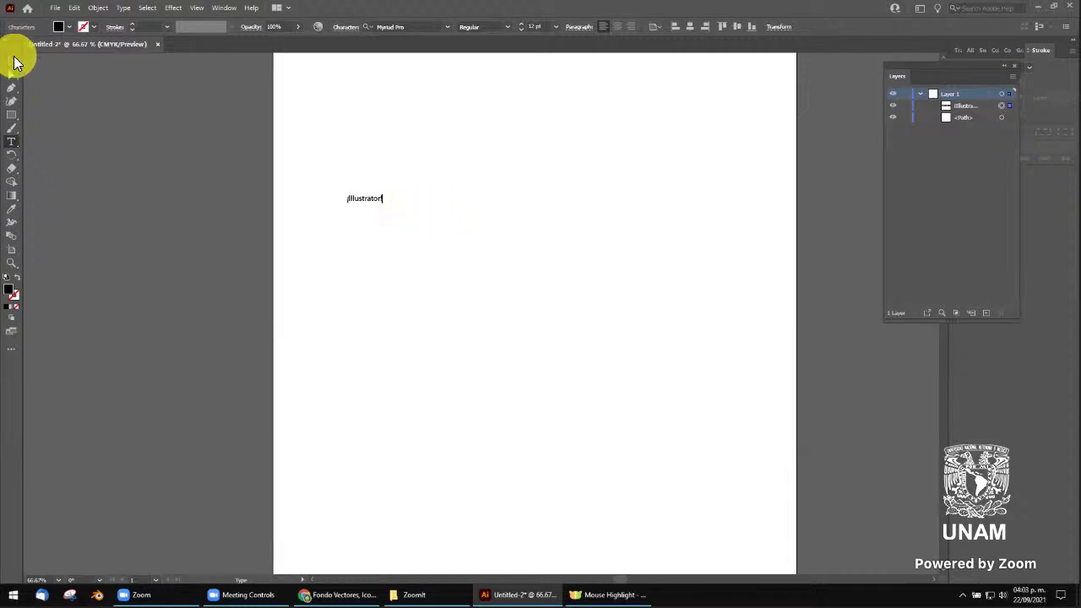
pyautogui.click(12, 61)
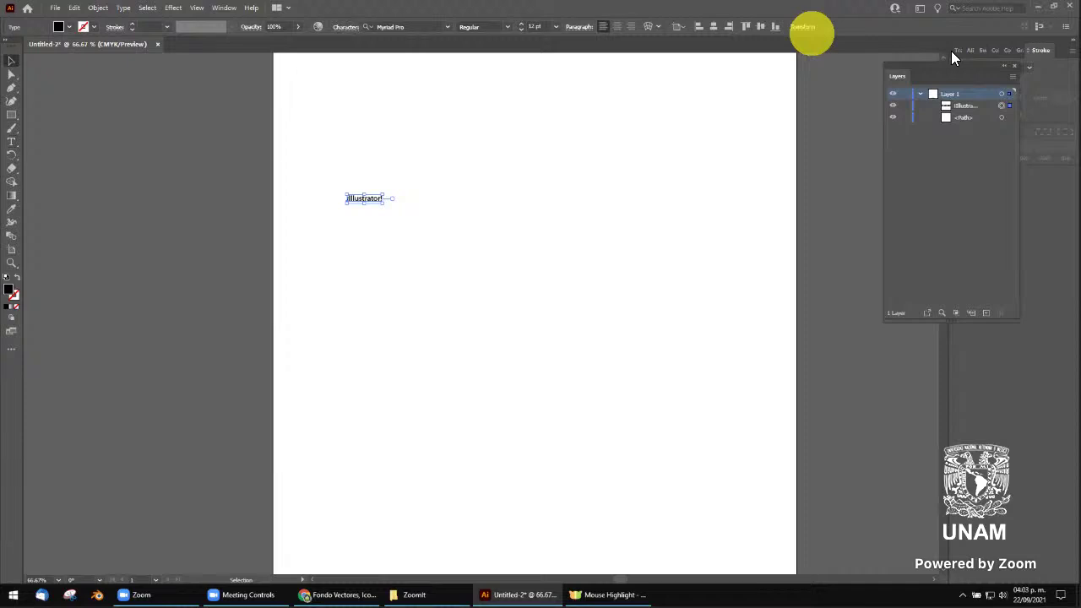
# Set the ¡Illustrator! text's font to Berlin Sans FB Demi Bold
pyautogui.click(445, 27)
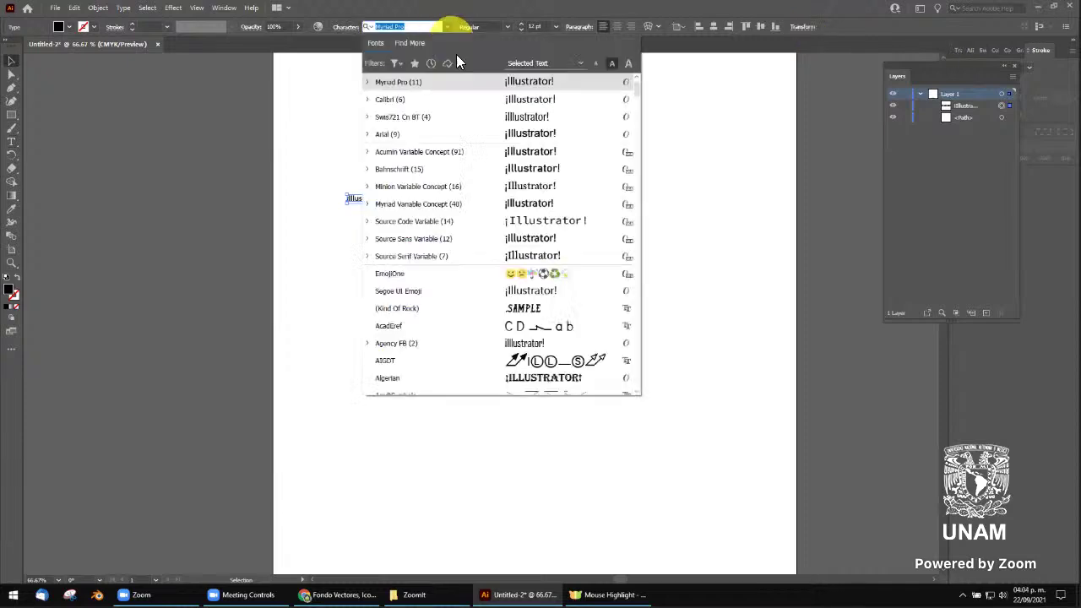
pyautogui.scroll(-2, 493, 240)
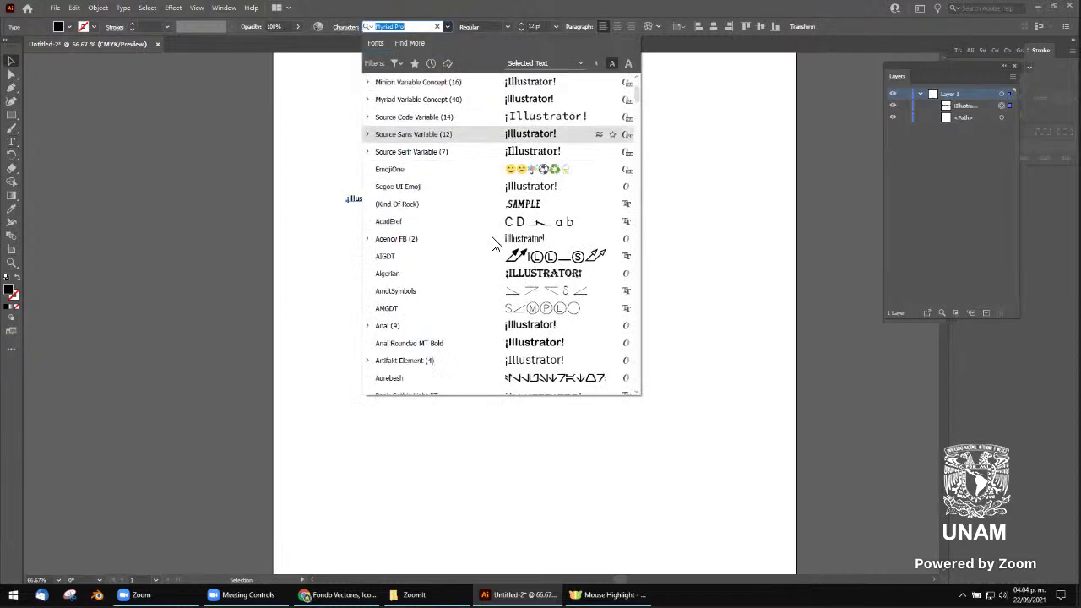
pyautogui.scroll(-5, 495, 242)
pyautogui.scroll(3, 495, 241)
pyautogui.scroll(2, 495, 242)
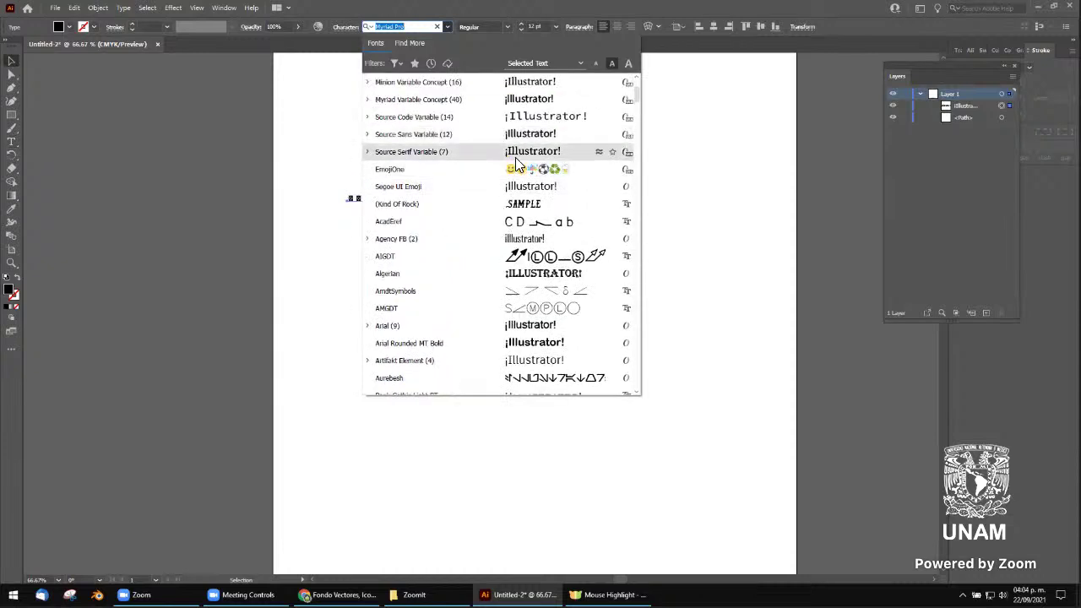
pyautogui.scroll(-4, 542, 211)
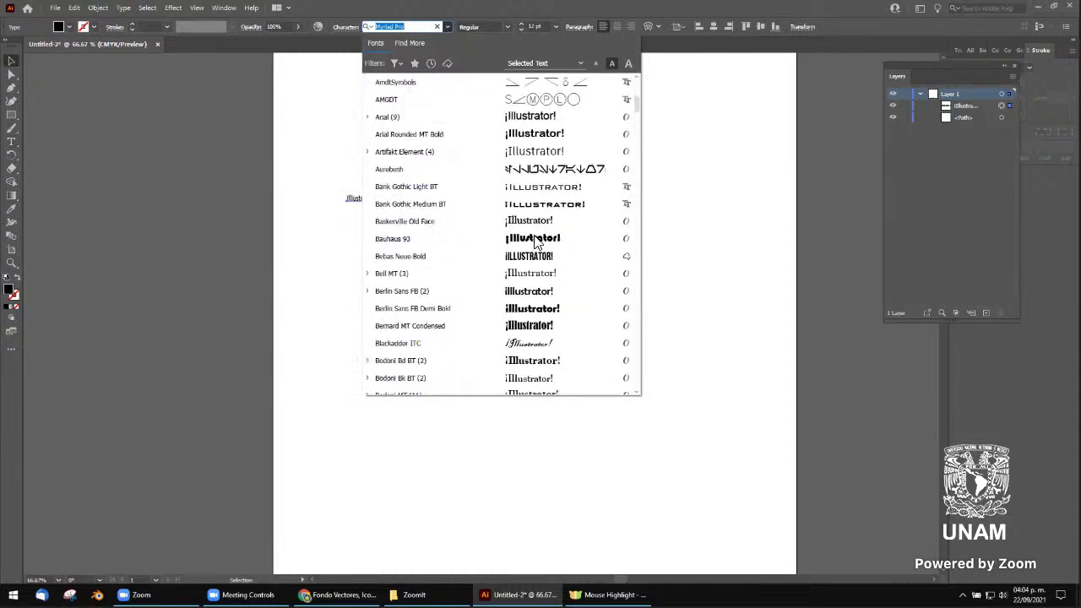
pyautogui.scroll(-4, 542, 224)
pyautogui.click(456, 100)
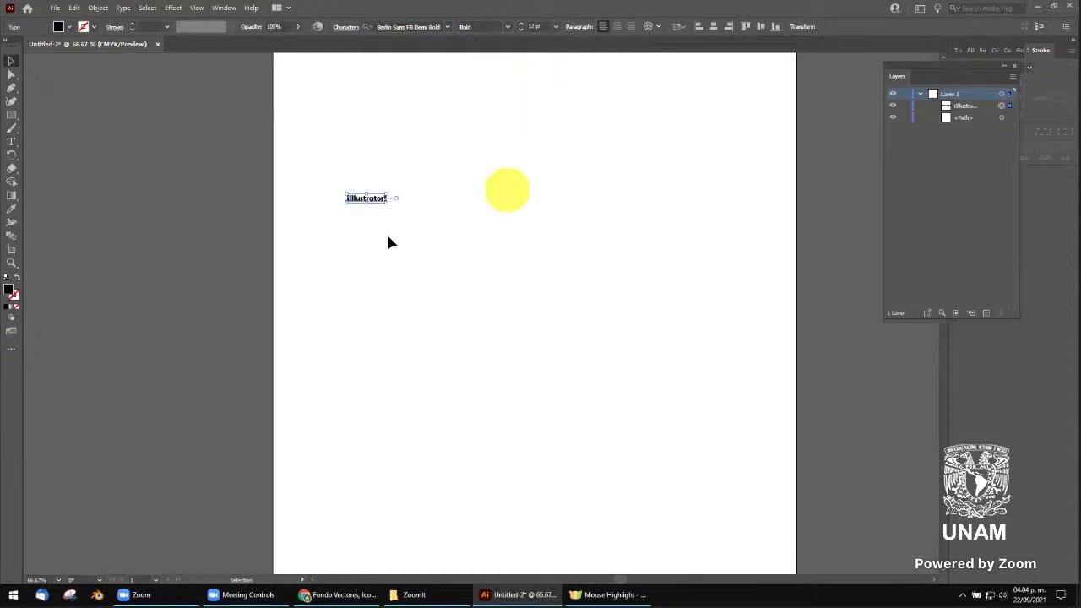
# Scale the text up to roughly 66.7 pt and nudge it right and up
pyautogui.moveTo(387, 203); pyautogui.dragTo(631, 253)
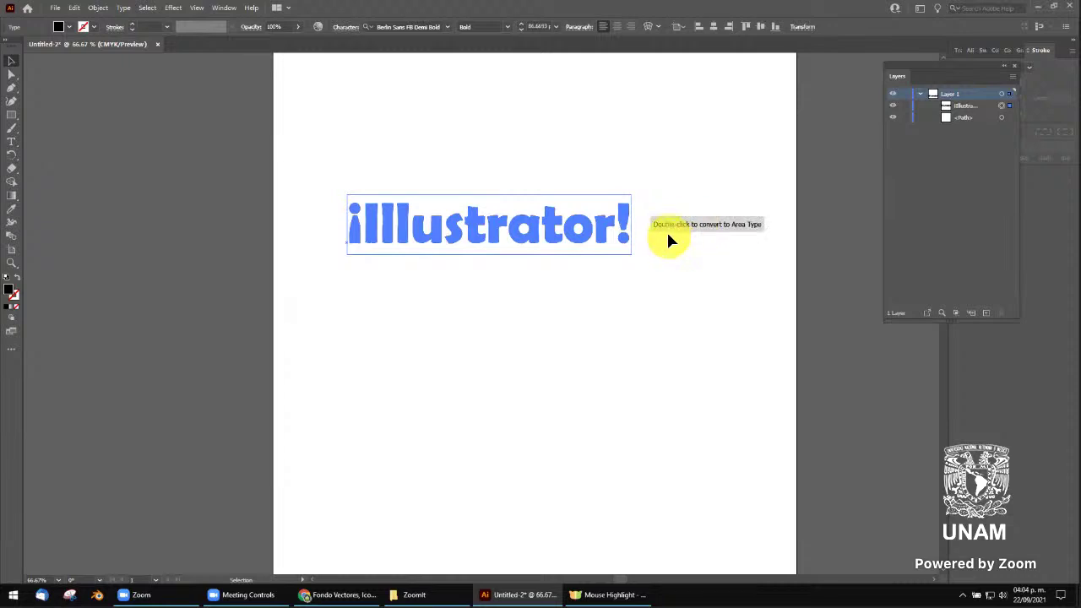
pyautogui.click(658, 191)
pyautogui.click(623, 216)
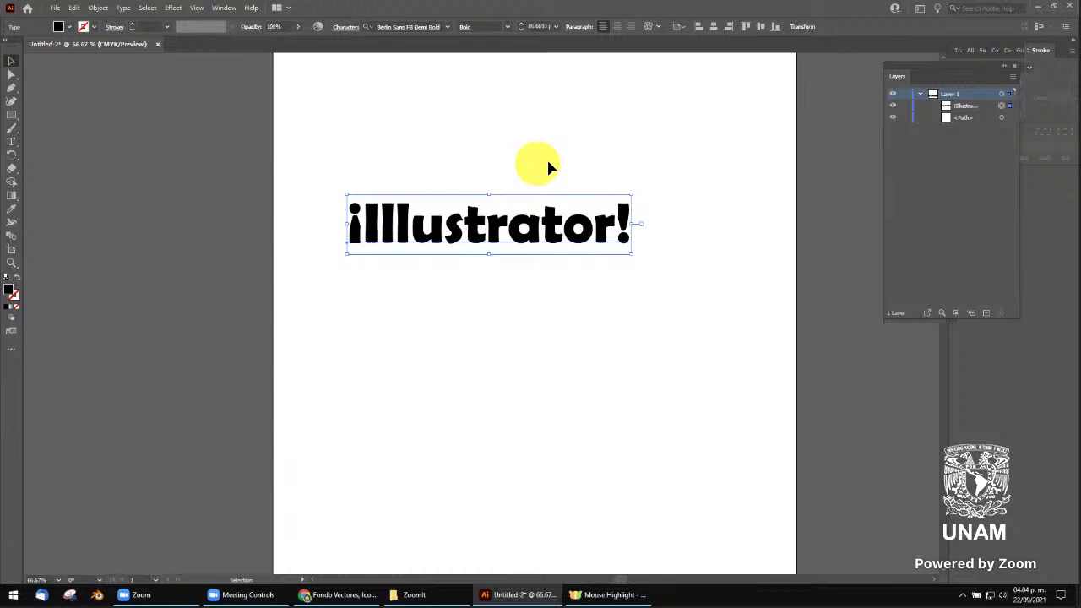
pyautogui.moveTo(623, 212); pyautogui.dragTo(645, 199)
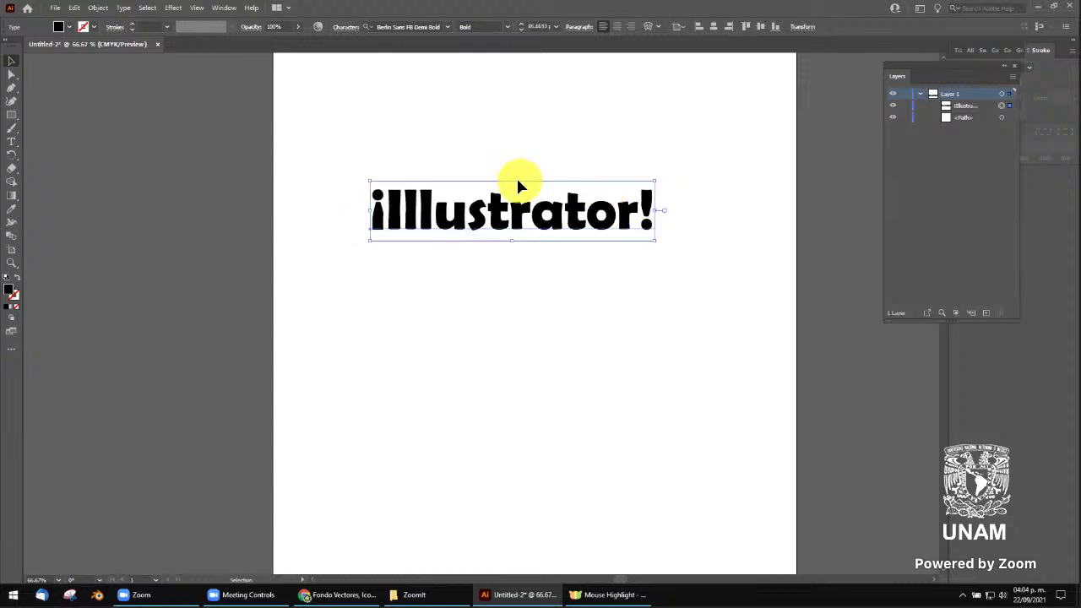
pyautogui.moveTo(517, 182); pyautogui.dragTo(525, 122)
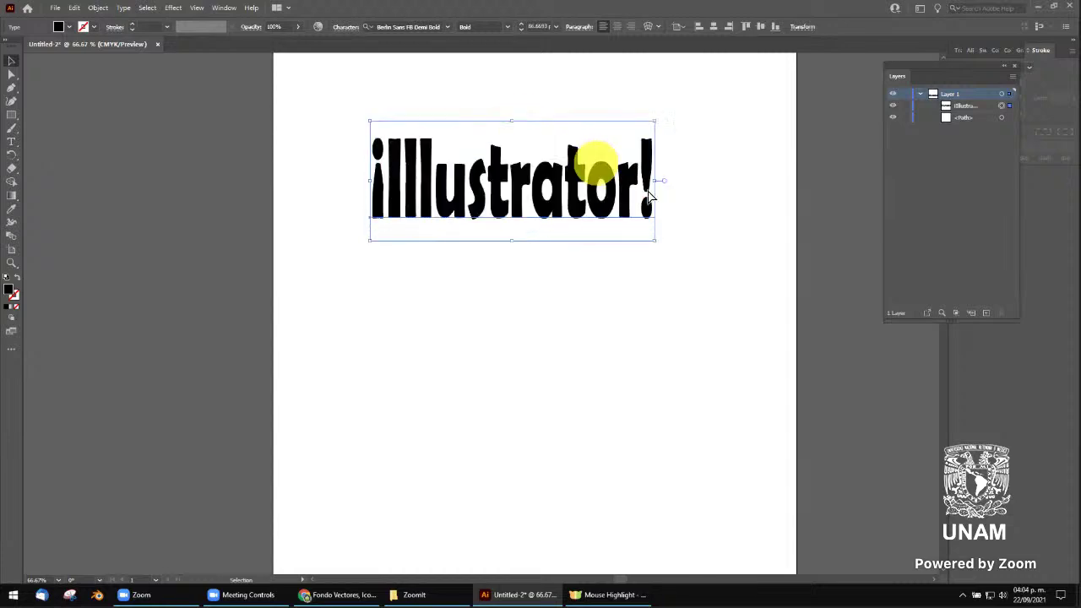
pyautogui.hotkey('ctrl', 'z')
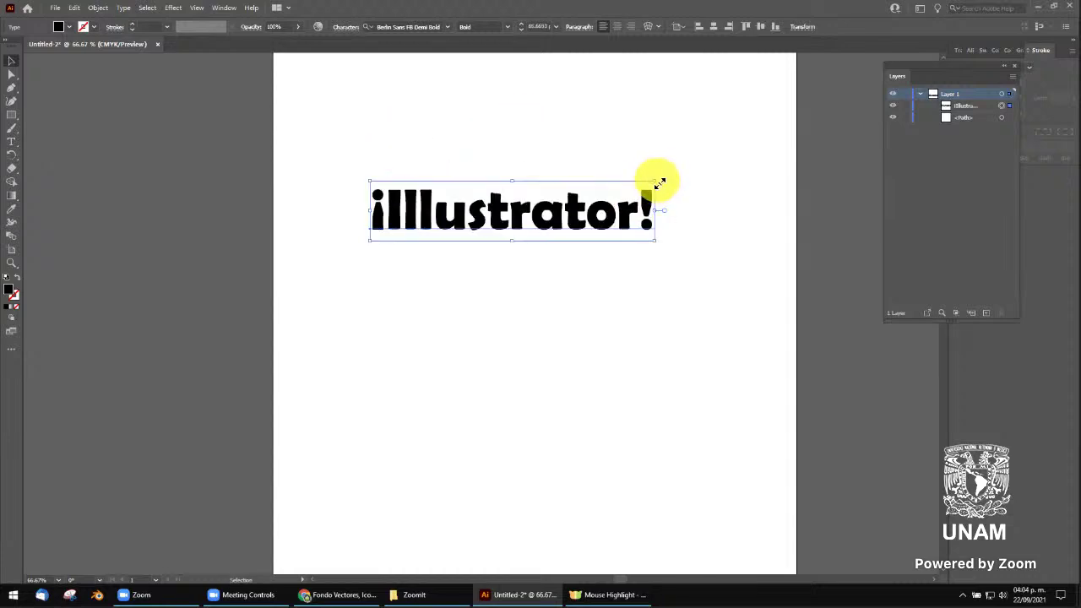
pyautogui.moveTo(657, 181)
pyautogui.mouseDown()
pyautogui.moveTo(528, 193)
pyautogui.moveTo(549, 191)
pyautogui.mouseUp()
pyautogui.hotkey('ctrl', 'z')
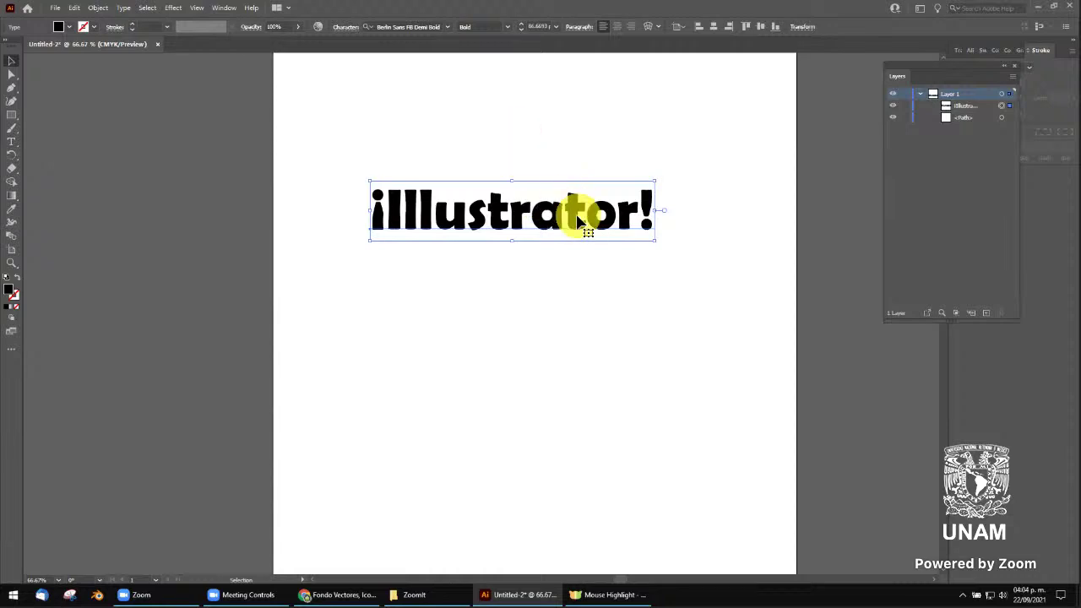
# Test-edit the text by typing 'snokjs', then backspace out the stray letters
pyautogui.moveTo(578, 213); pyautogui.dragTo(556, 234)
pyautogui.doubleClick(562, 229)
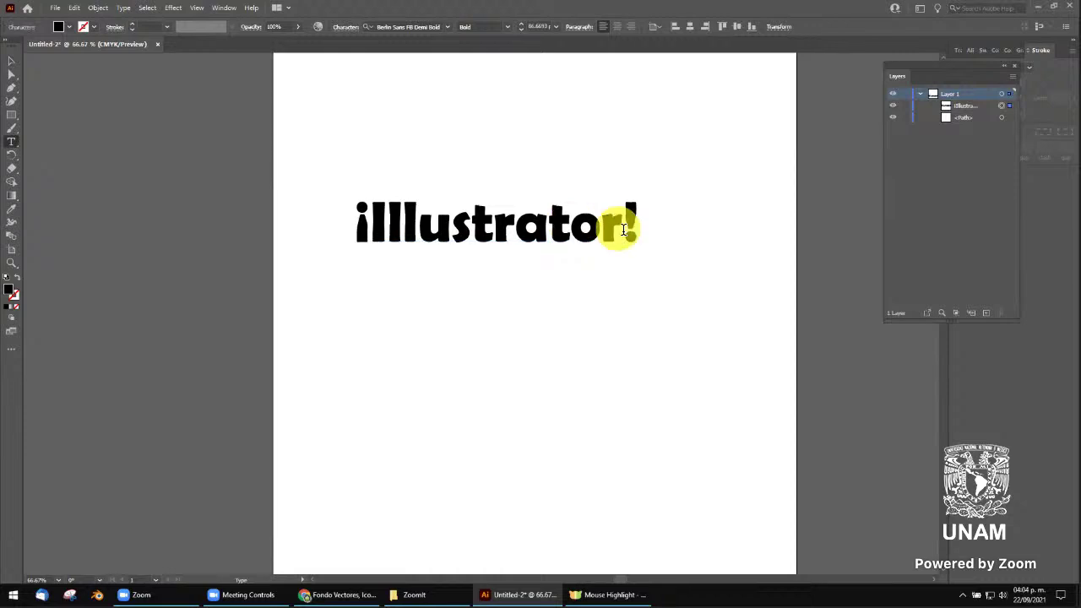
pyautogui.write('snokj')
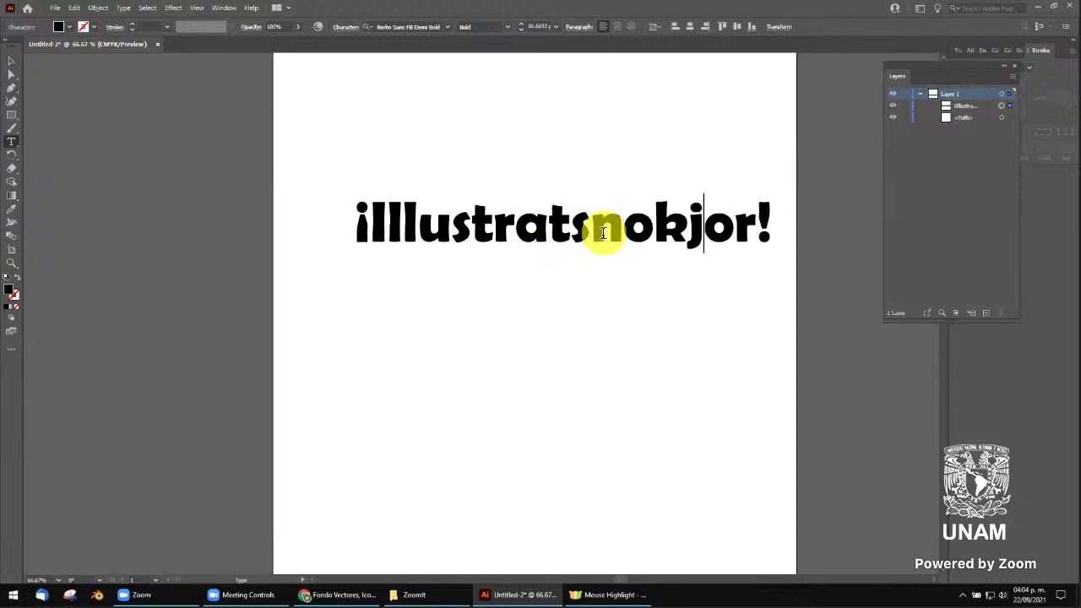
pyautogui.write('s')
pyautogui.press('BackSpace')
pyautogui.press('BackSpace')
pyautogui.press('BackSpace')
pyautogui.press('BackSpace')
pyautogui.press('BackSpace')
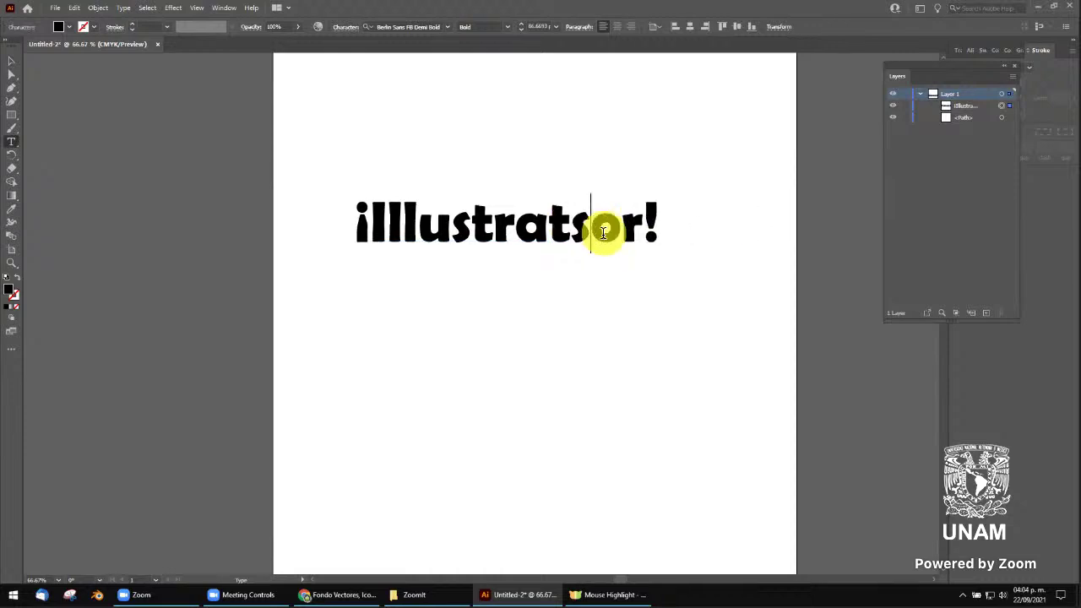
pyautogui.press('BackSpace')
# Move the ¡Illustrator! text object up toward the top-left of the page
pyautogui.click(12, 61)
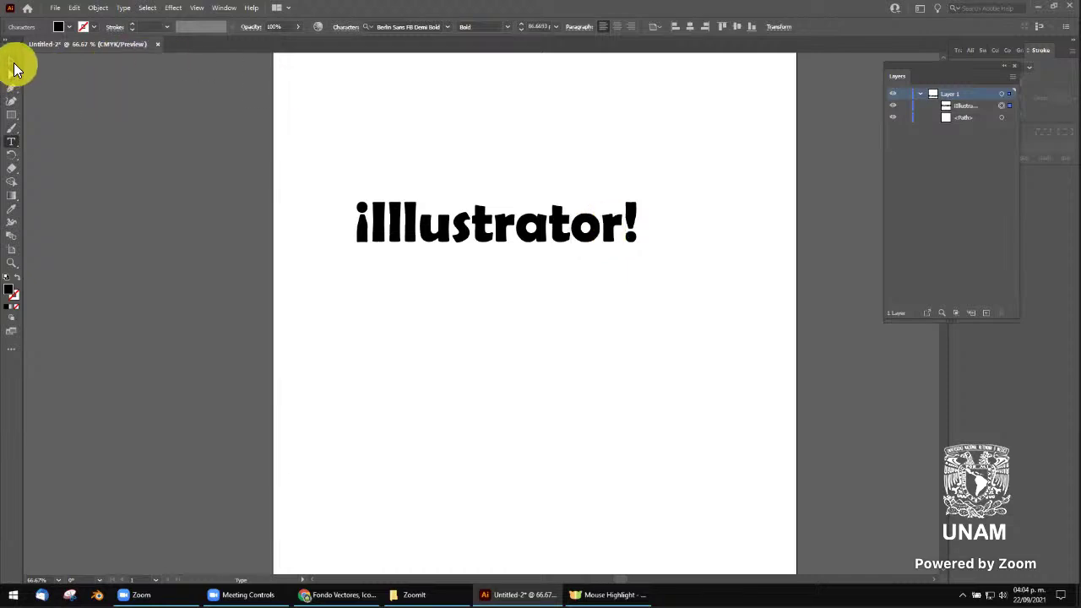
pyautogui.moveTo(550, 236); pyautogui.dragTo(585, 175)
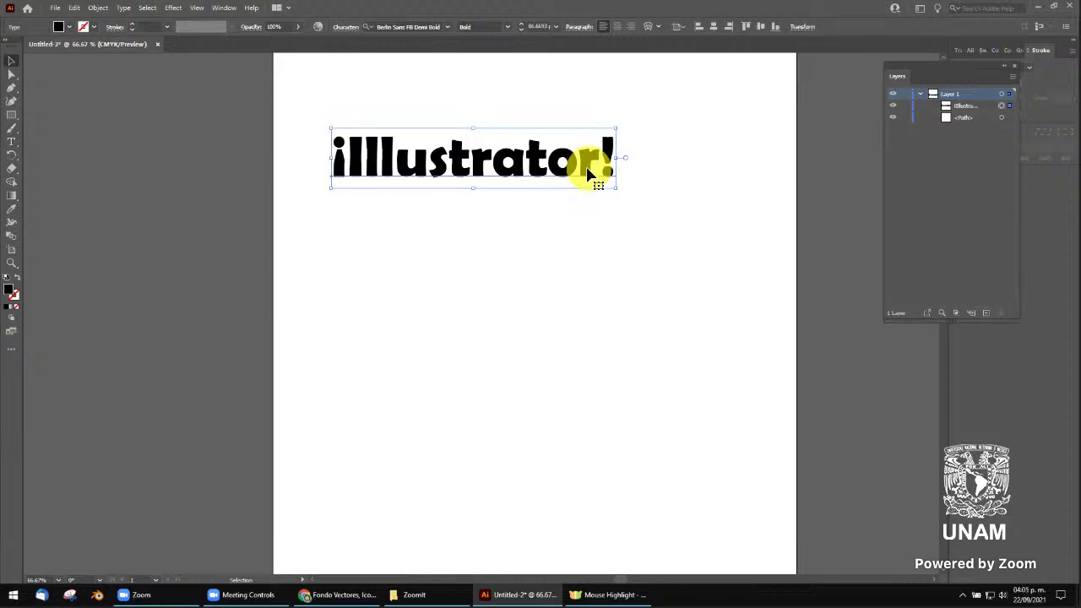
pyautogui.hotkey('ctrl', '+')
# Zoom in to inspect the lettering, then zoom back out to the whole page
pyautogui.hotkey('ctrl', '+')
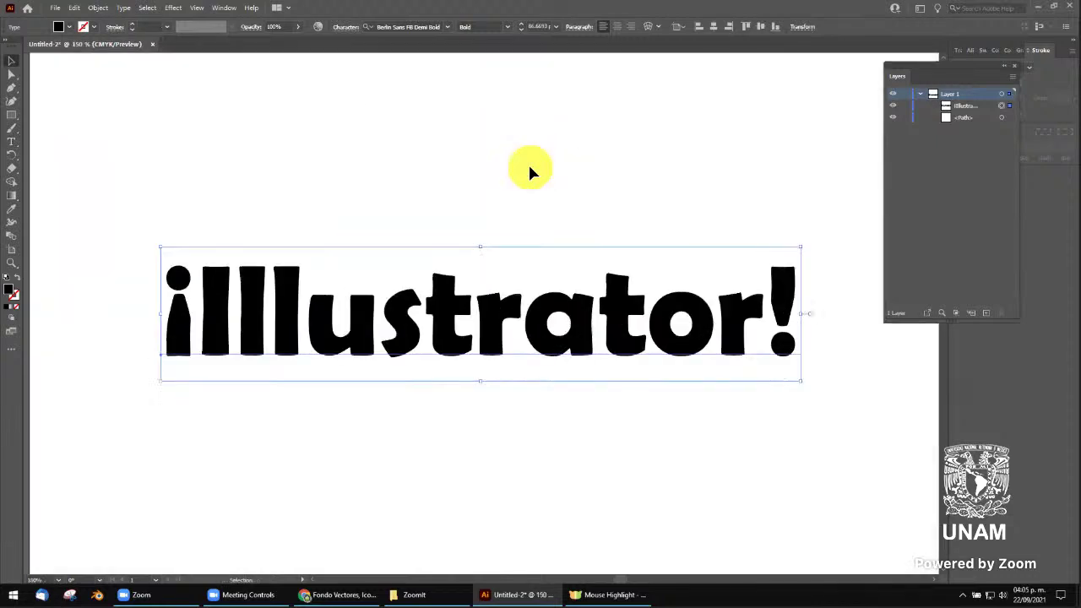
pyautogui.hotkey('ctrl', '+')
pyautogui.click(524, 162)
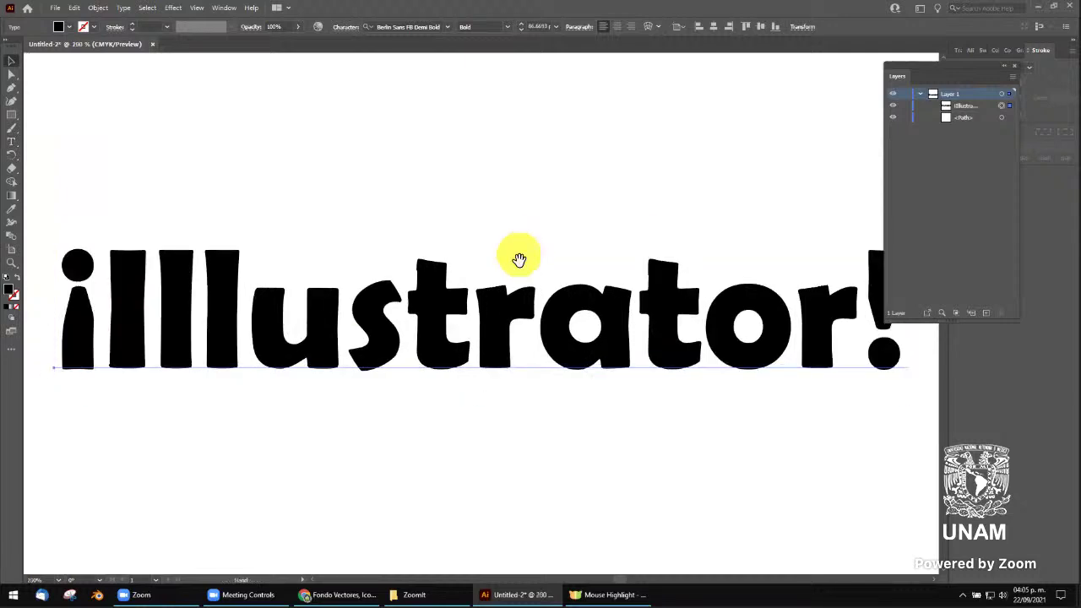
pyautogui.click(479, 284)
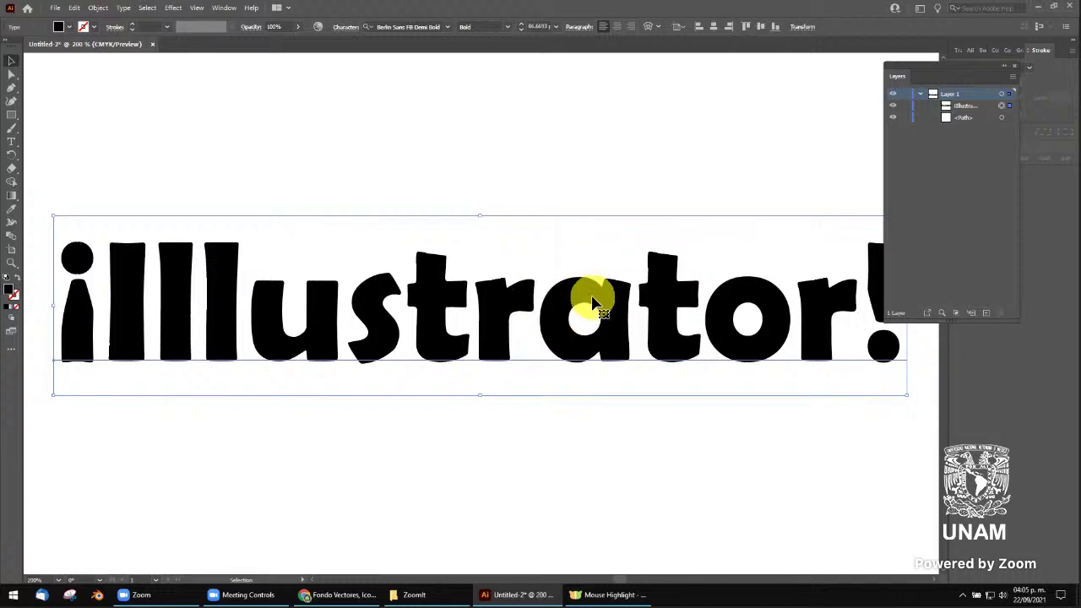
pyautogui.hotkey('ctrl', 'shift', 'a')
pyautogui.hotkey('ctrl', '-')
pyautogui.hotkey('ctrl', '-')
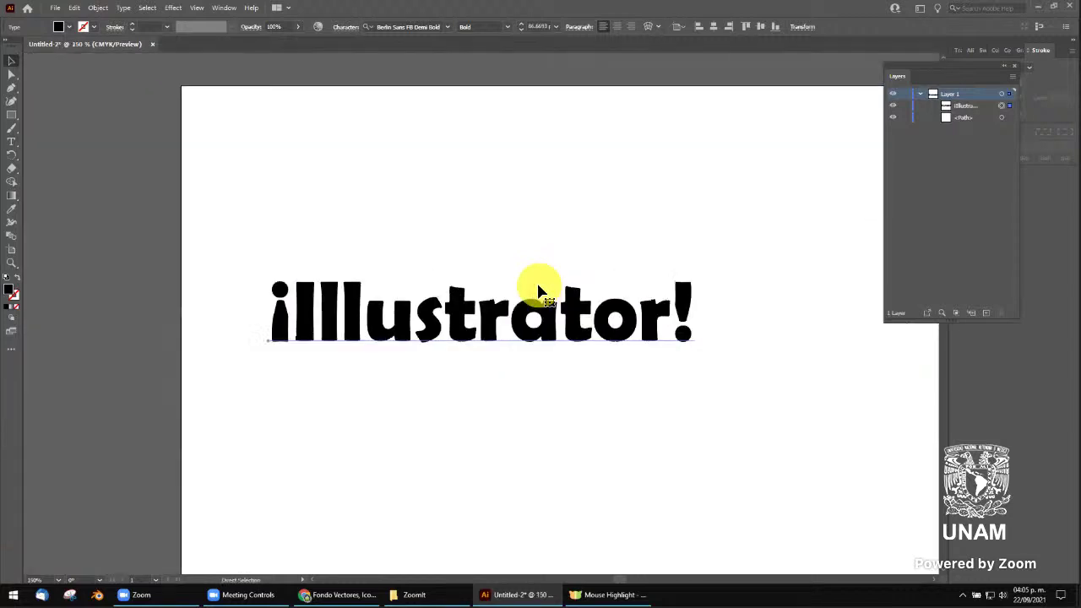
pyautogui.click(541, 291)
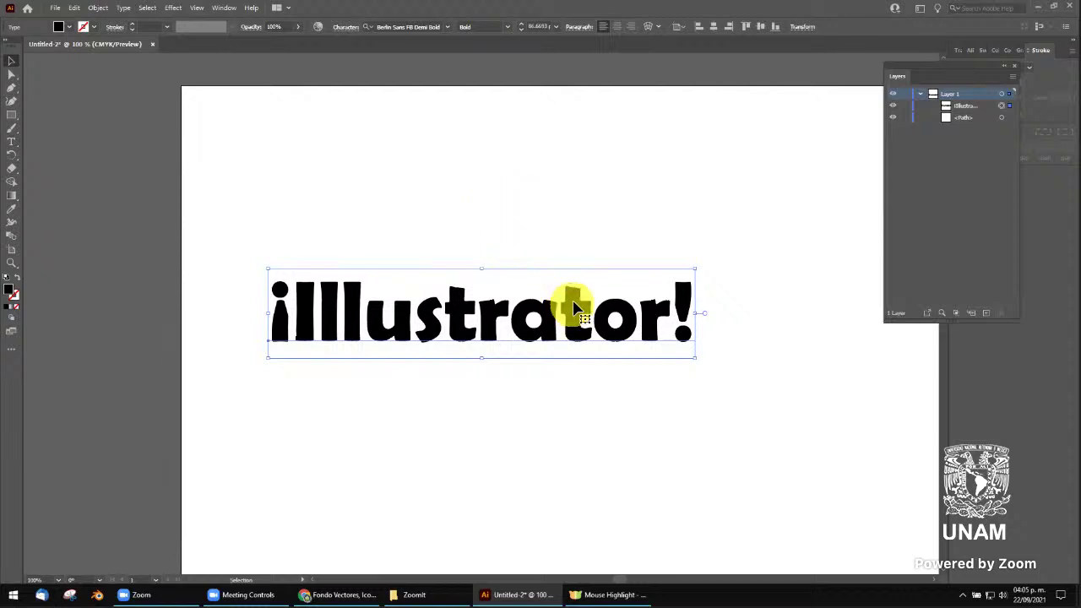
# Move the text near the page top, Alt-drag a duplicate below it, then switch to Chrome
pyautogui.click(527, 307)
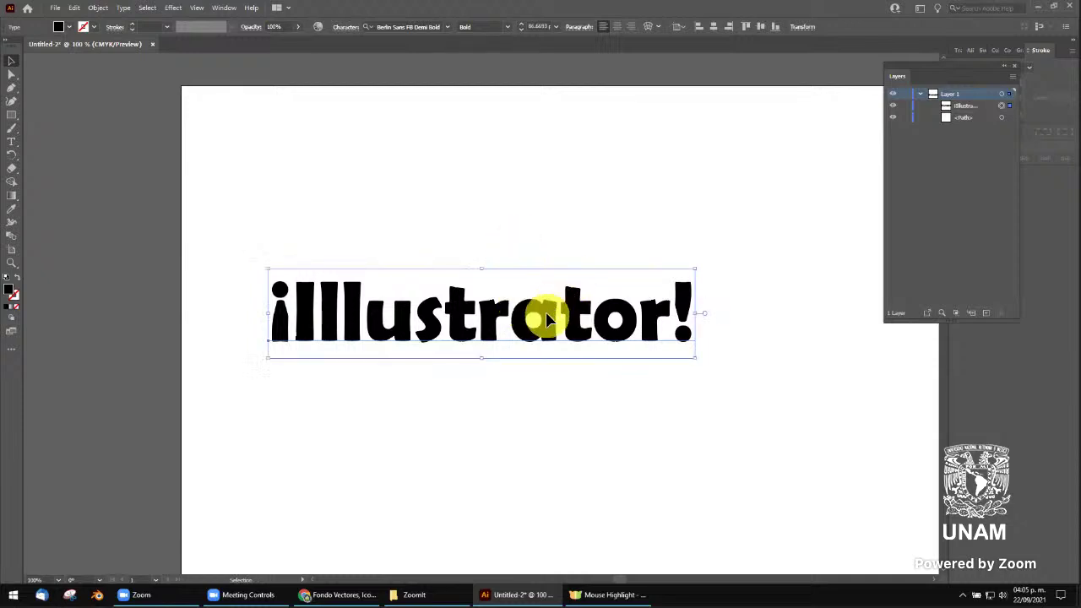
pyautogui.moveTo(546, 317); pyautogui.dragTo(532, 193)
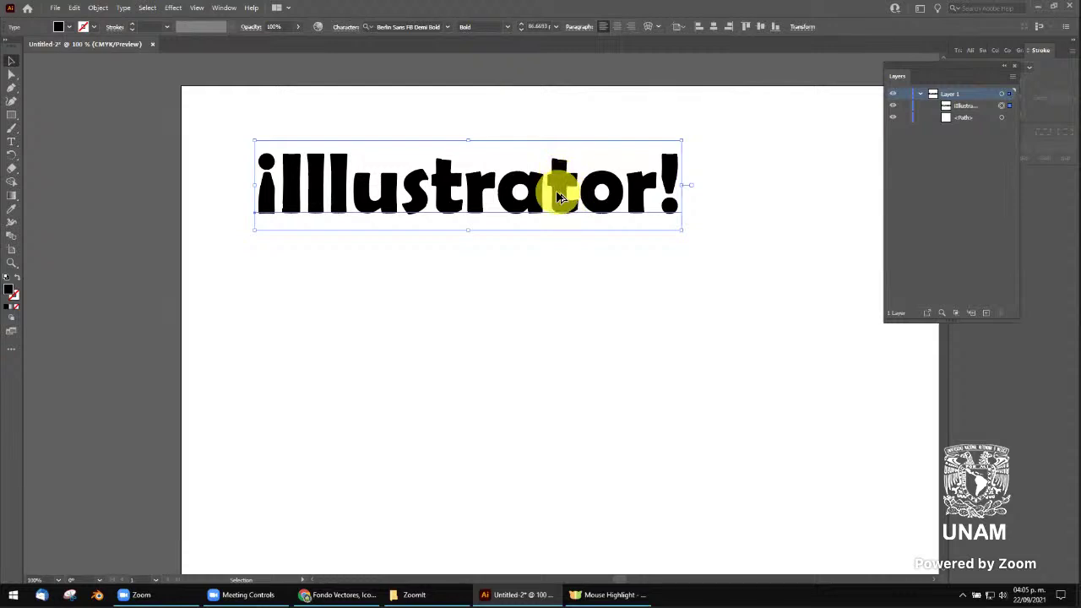
pyautogui.click(555, 334)
pyautogui.moveTo(555, 335); pyautogui.dragTo(557, 341)
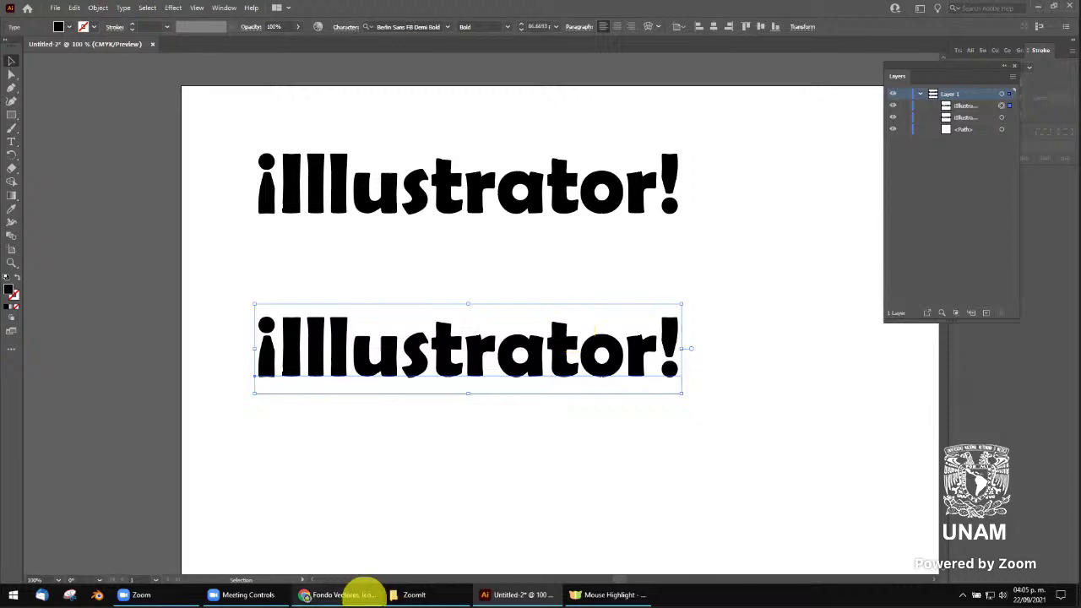
pyautogui.click(363, 594)
pyautogui.click(330, 10)
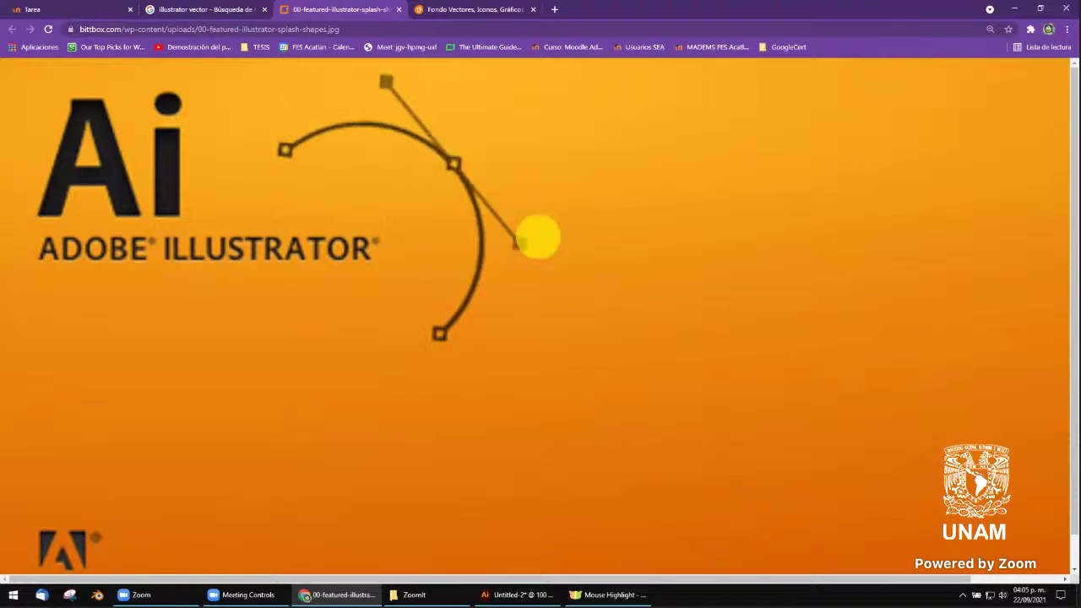
# Switch from the Chrome splash image back to Illustrator with Alt+Tab
pyautogui.hotkey('alt', 'Tab')
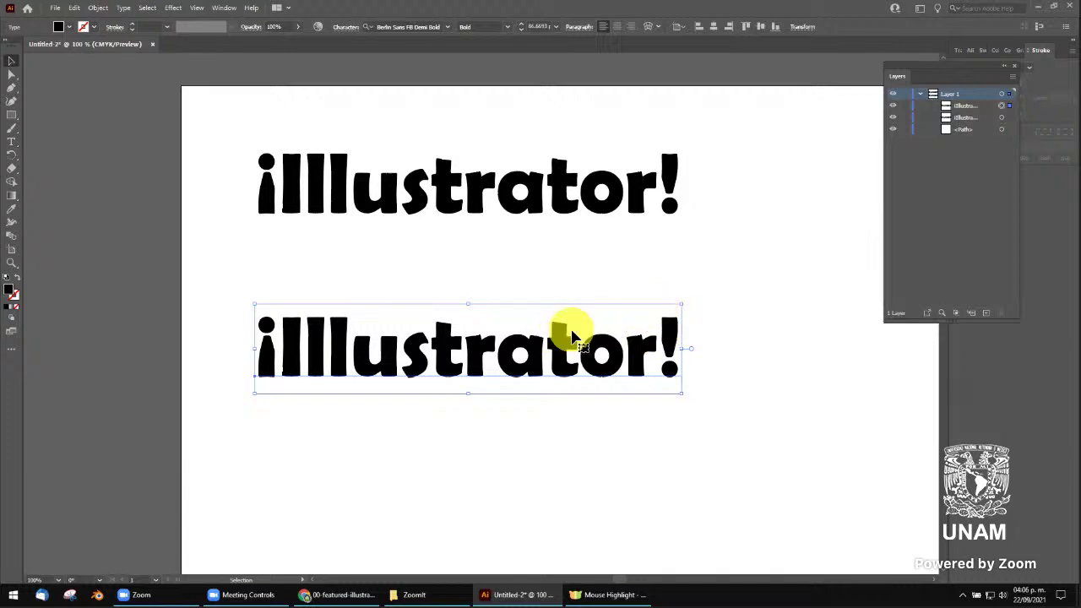
# Nudge the lower ¡Illustrator! copy up toward the original, leaving the Object menu unused
pyautogui.moveTo(562, 330); pyautogui.dragTo(564, 299)
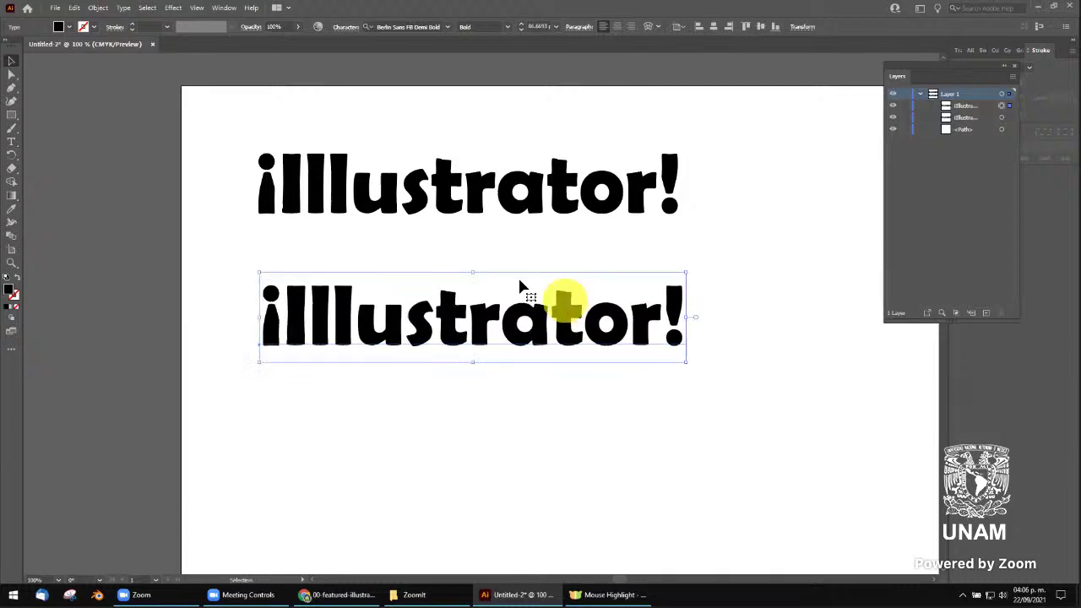
pyautogui.click(100, 7)
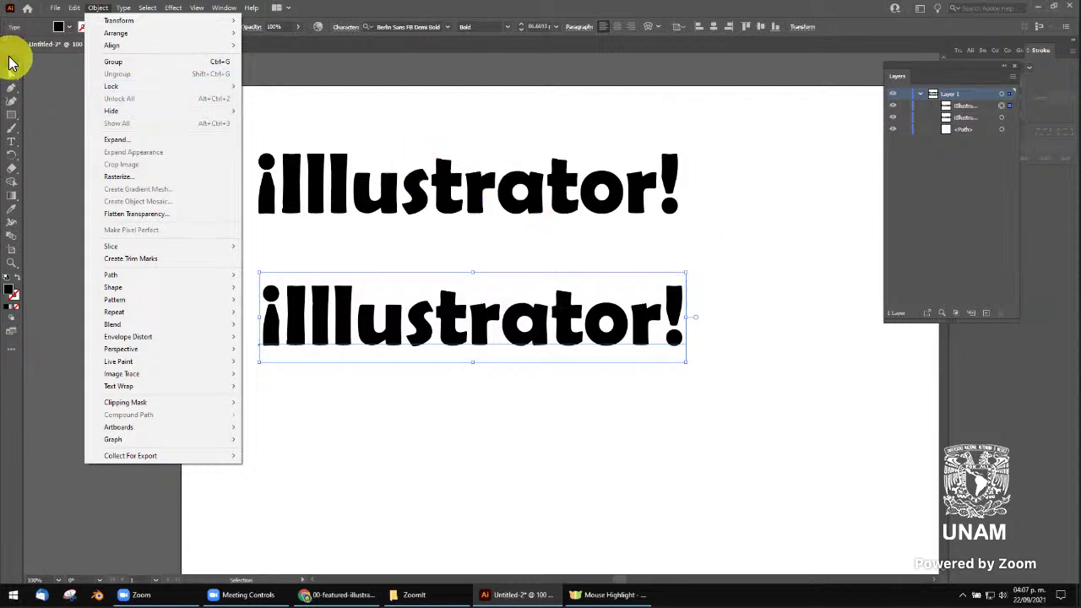
pyautogui.click(12, 53)
# Draw a long black tapering swoosh path beneath the two texts with the Pen tool
pyautogui.click(12, 99)
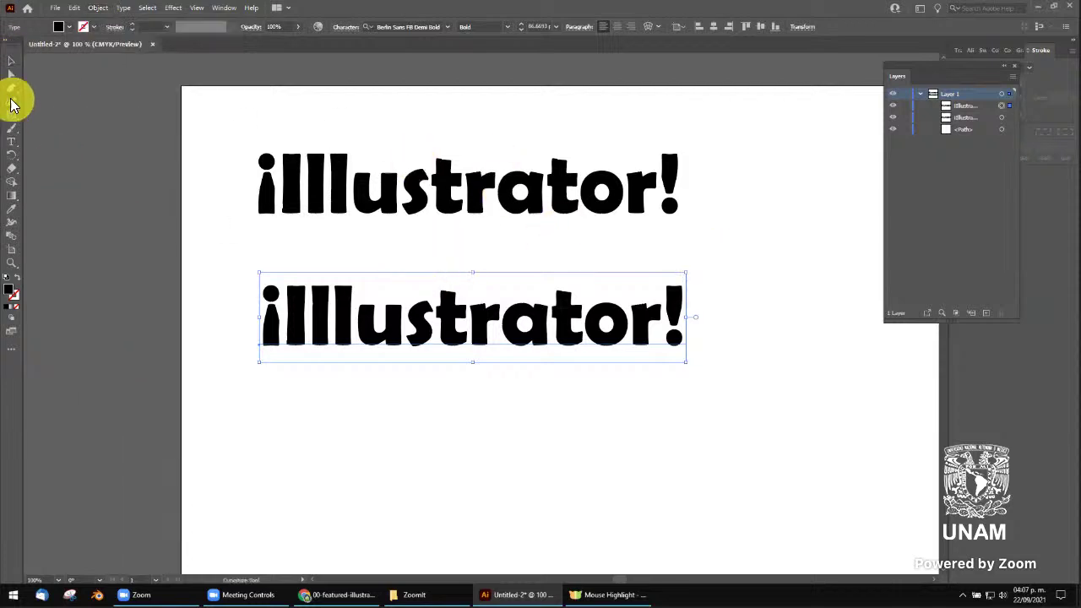
pyautogui.click(231, 421)
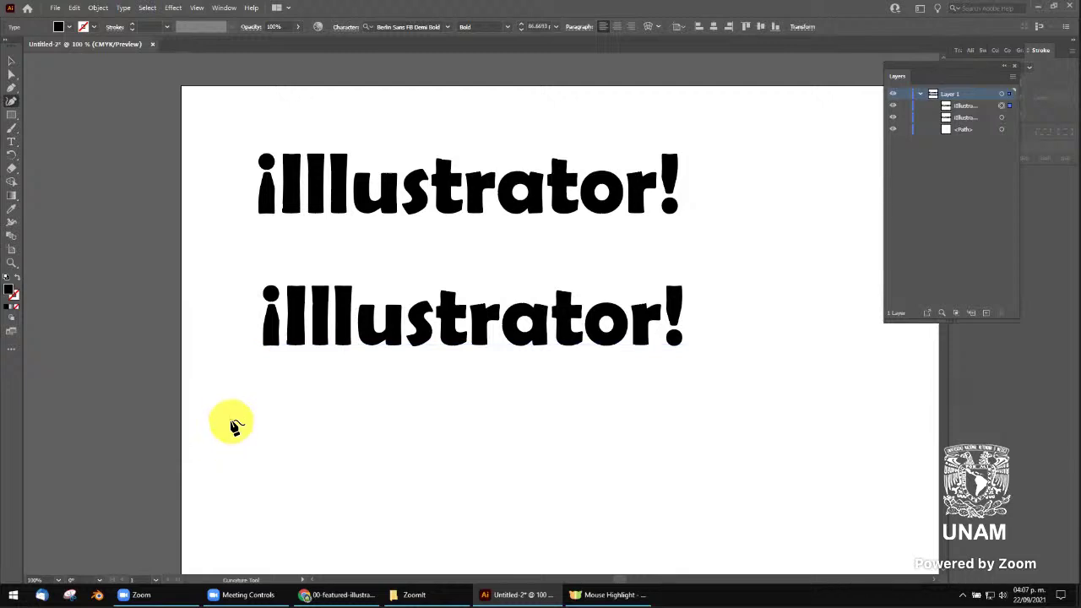
pyautogui.click(11, 88)
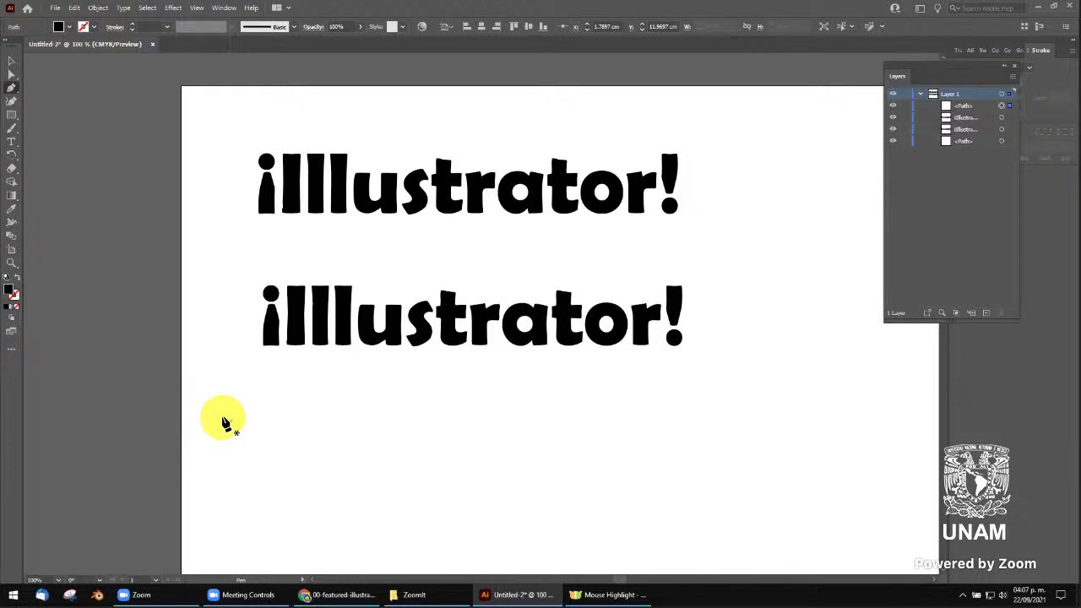
pyautogui.press('Delete')
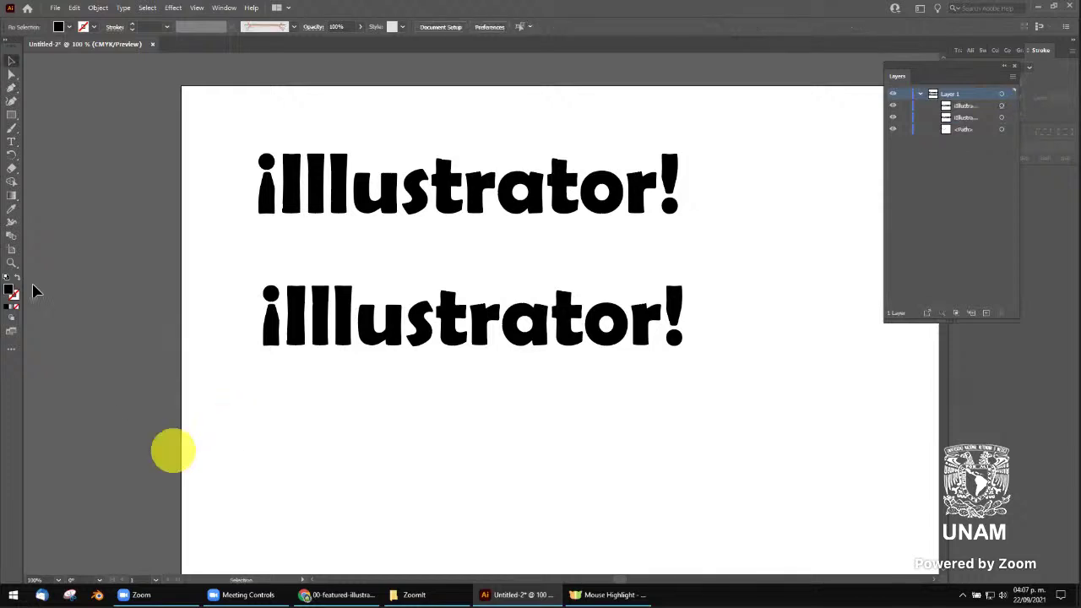
pyautogui.click(11, 88)
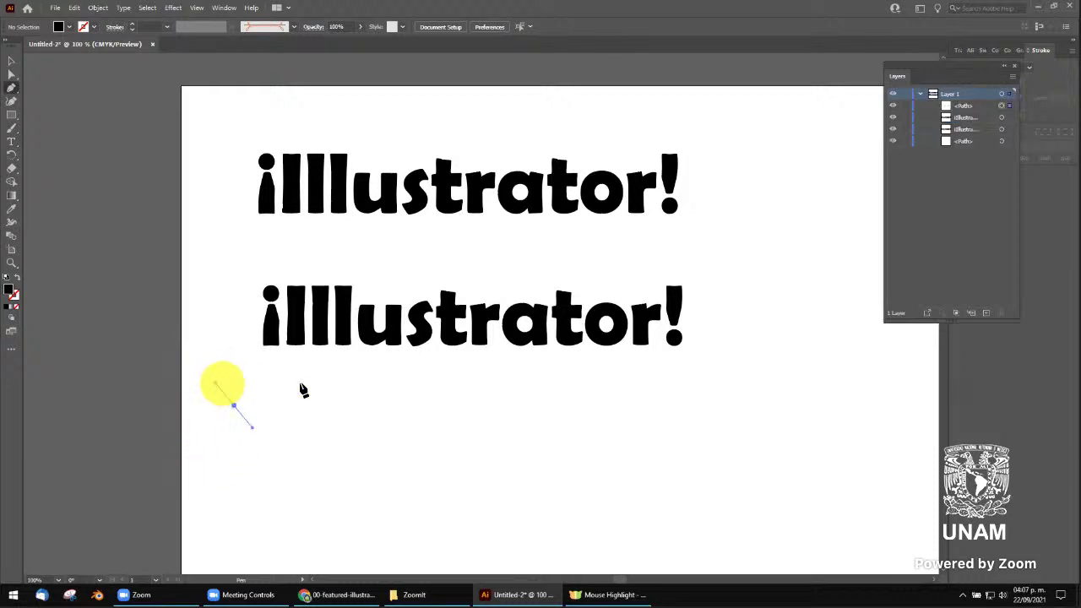
pyautogui.moveTo(750, 423); pyautogui.dragTo(752, 345)
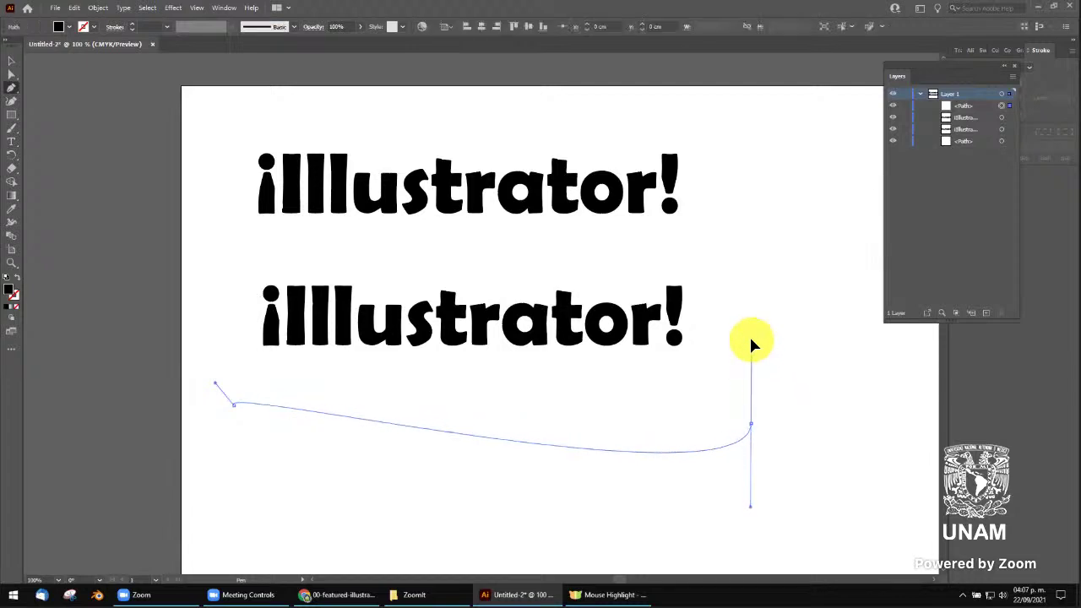
pyautogui.click(12, 61)
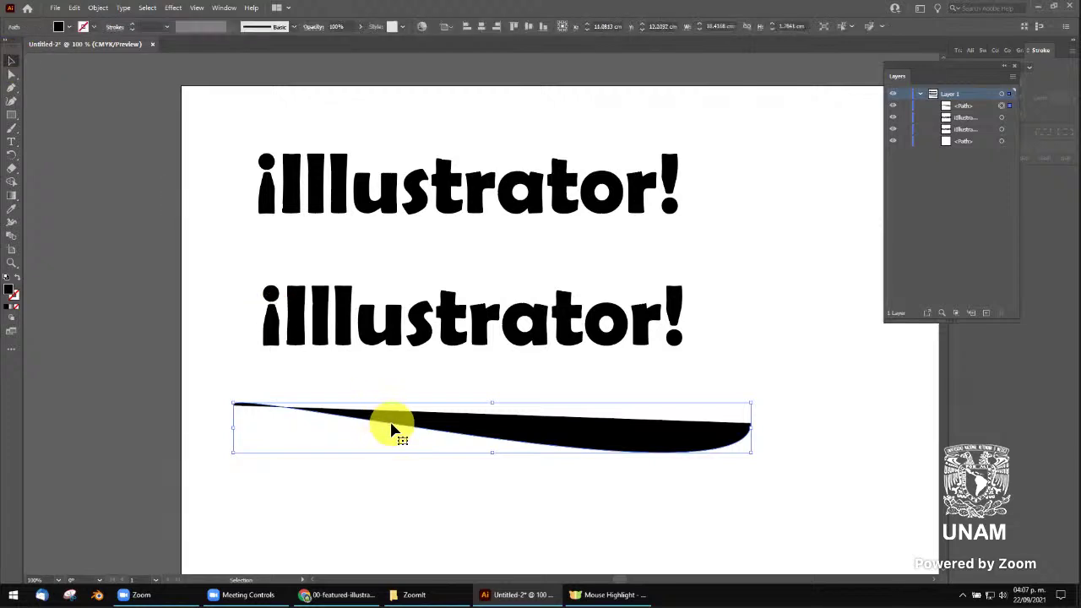
# Drag the black curve's left-anchor handles down and up to bend it into a wavy S-curve
pyautogui.press('a')
pyautogui.click(236, 409)
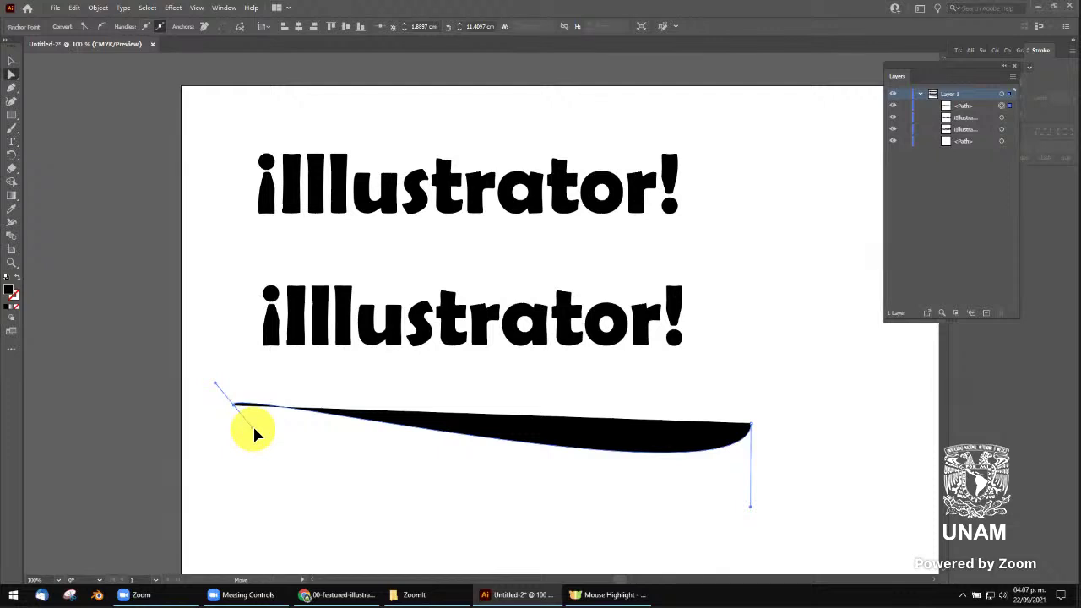
pyautogui.moveTo(256, 433); pyautogui.dragTo(199, 537)
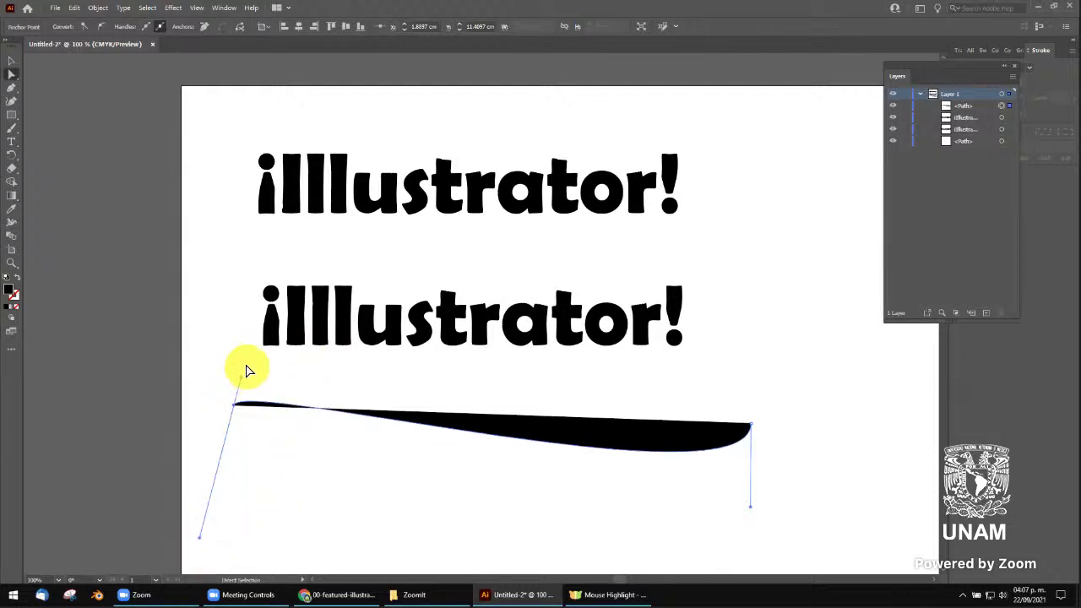
pyautogui.moveTo(241, 382); pyautogui.dragTo(269, 325)
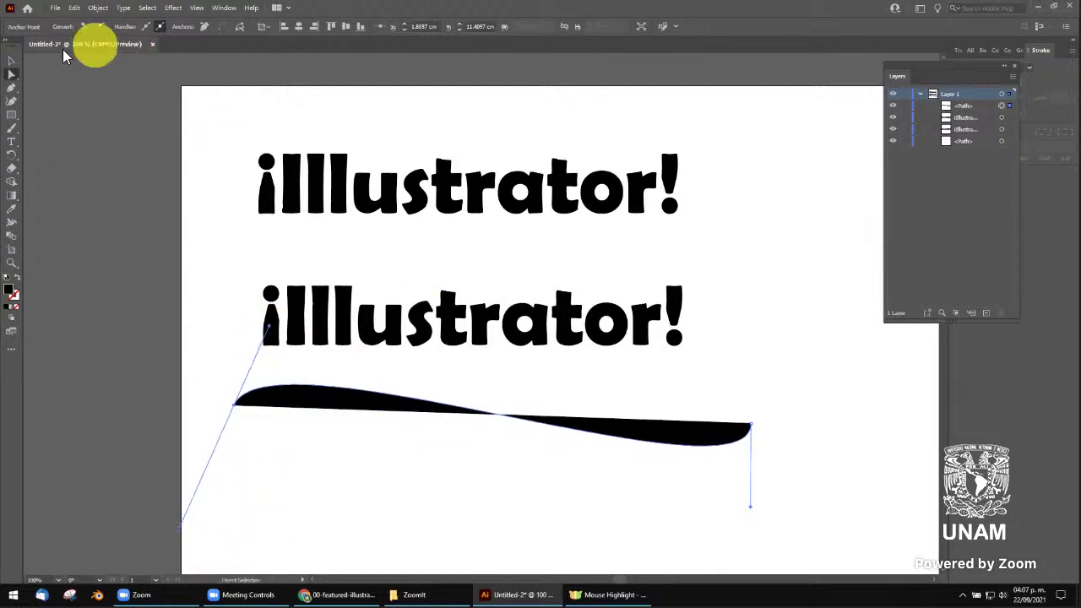
pyautogui.click(10, 61)
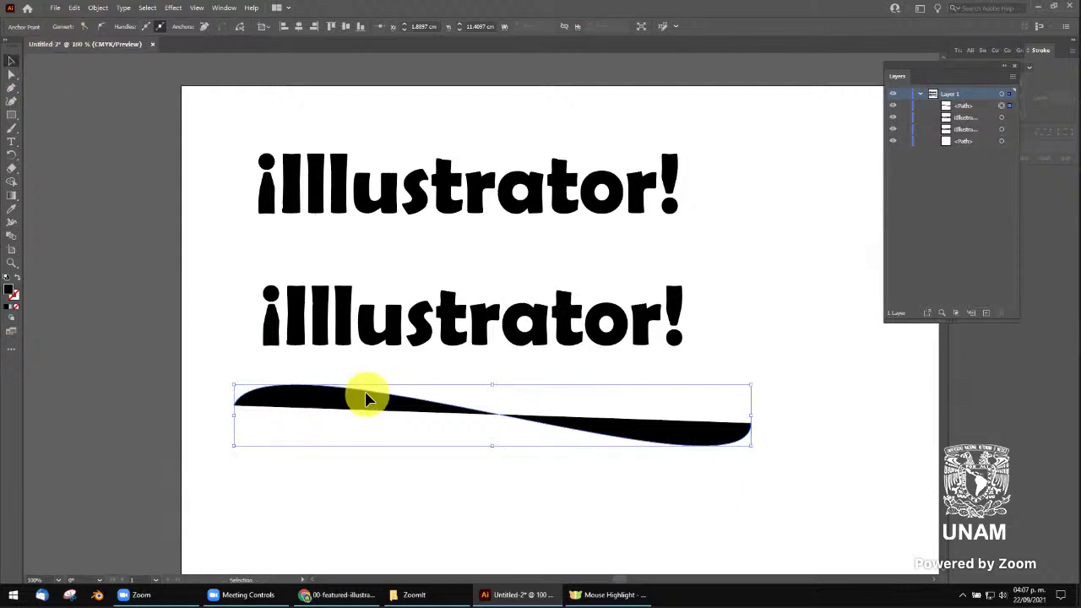
pyautogui.click(58, 26)
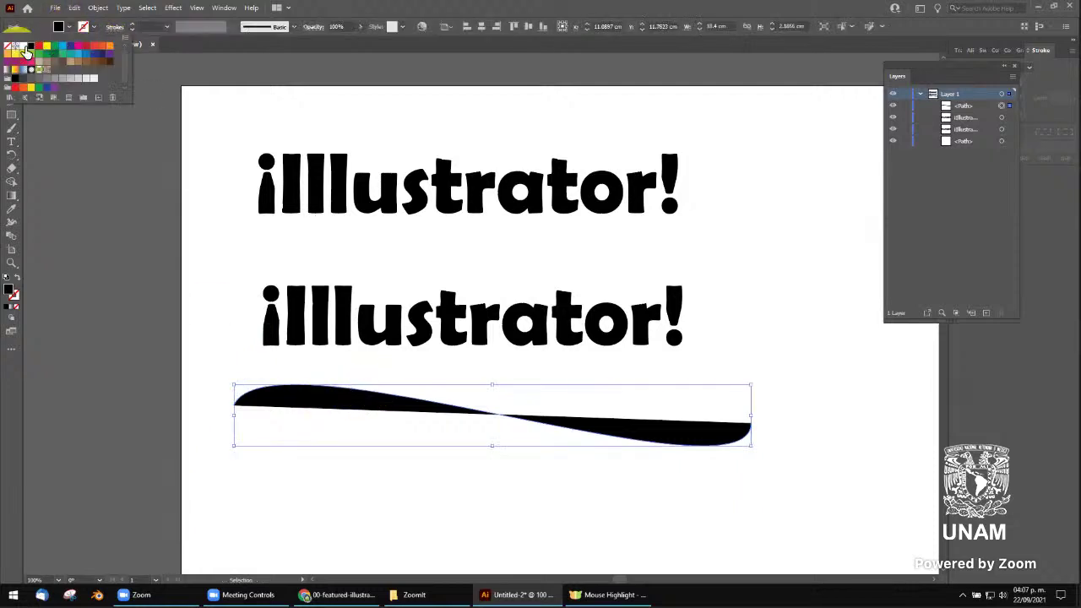
# Remove the curve's black fill and give it a blue stroke
pyautogui.click(8, 48)
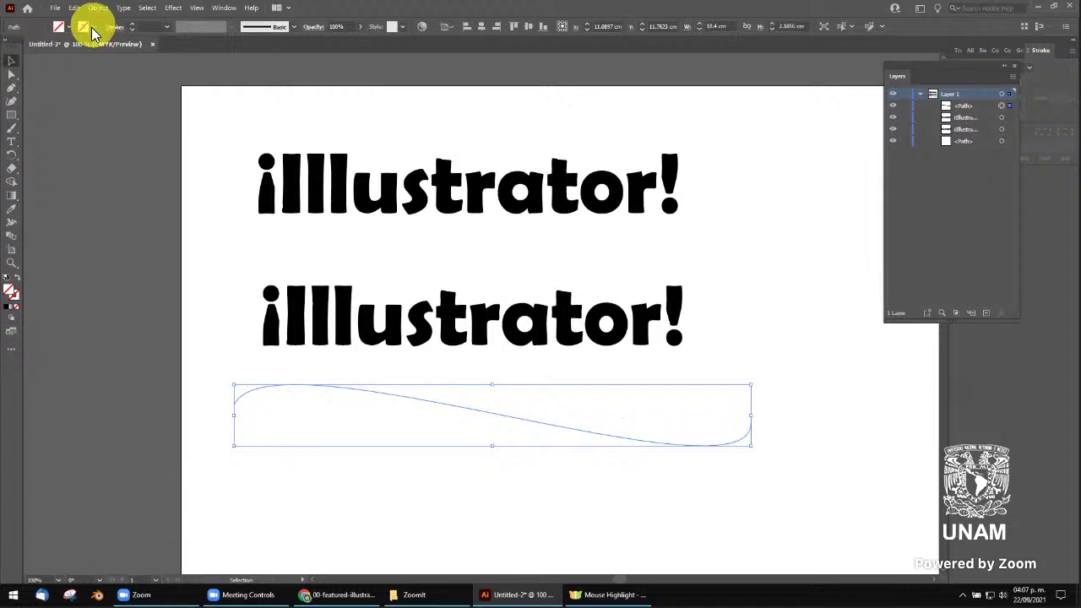
pyautogui.click(90, 25)
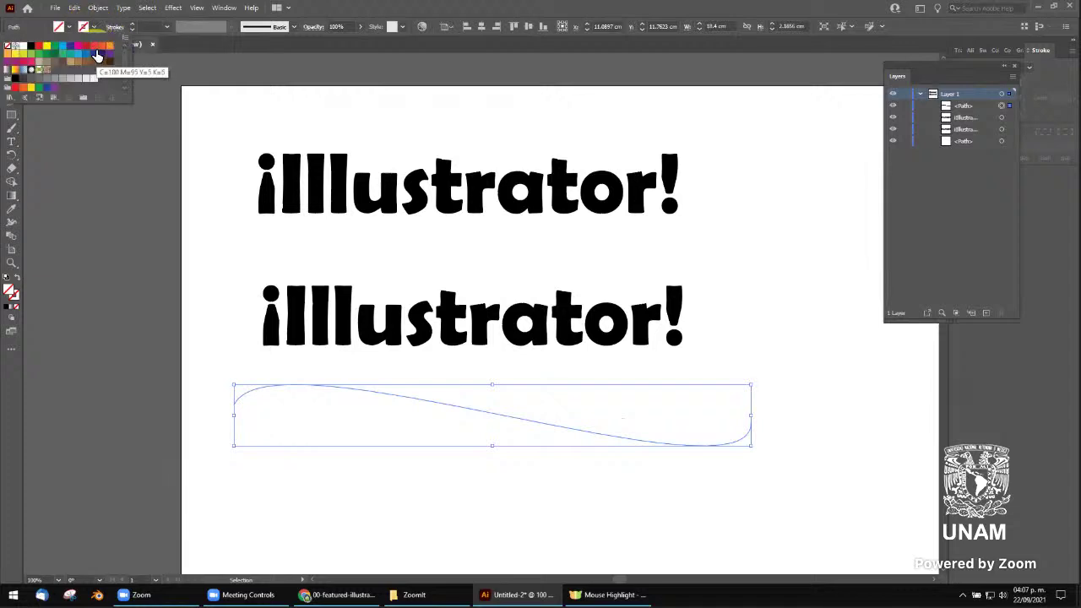
pyautogui.click(89, 55)
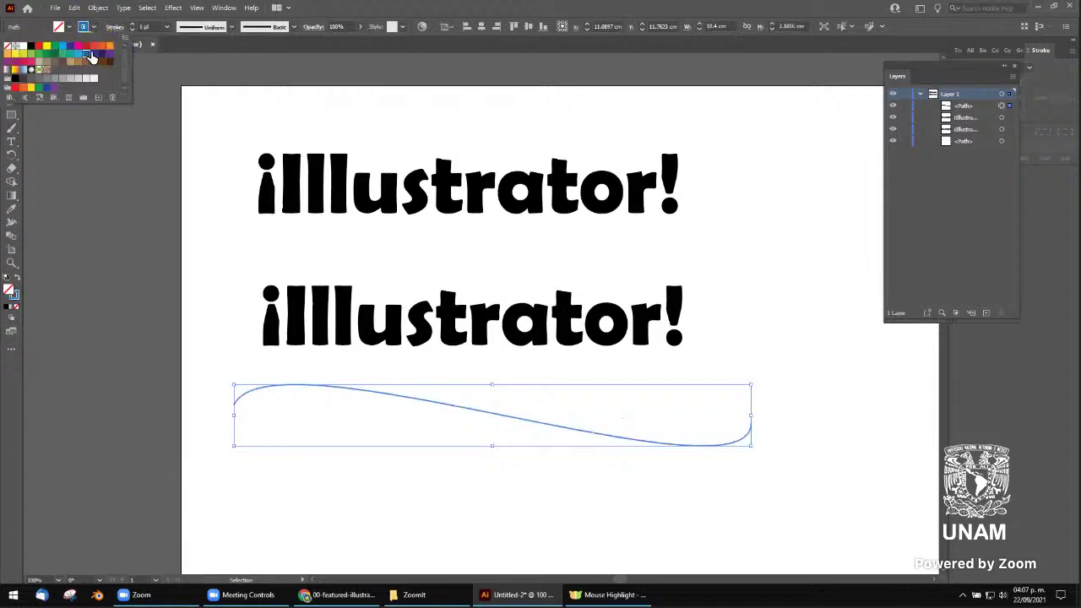
# Raise the blue curve's stroke weight to 20 pt, then deselect it
pyautogui.click(130, 25)
pyautogui.click(133, 25)
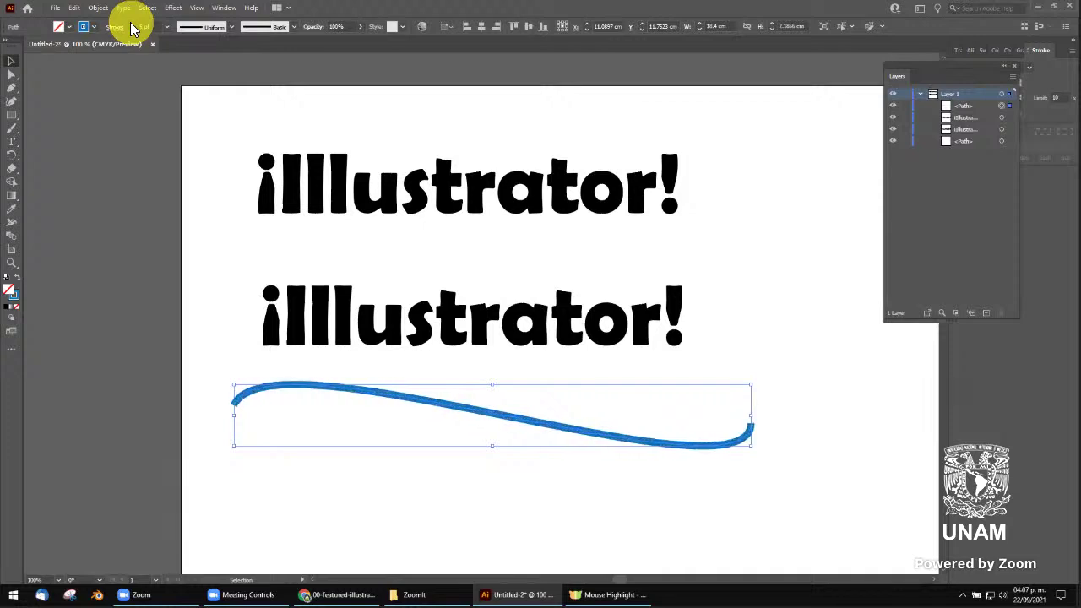
pyautogui.click(133, 24)
pyautogui.click(133, 24)
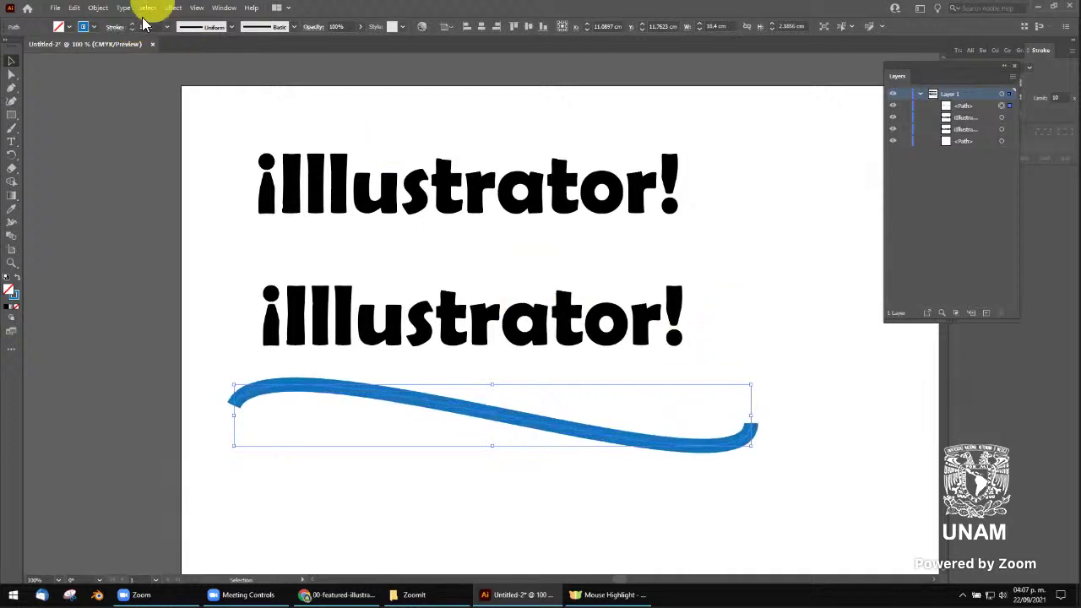
pyautogui.click(167, 27)
pyautogui.click(184, 248)
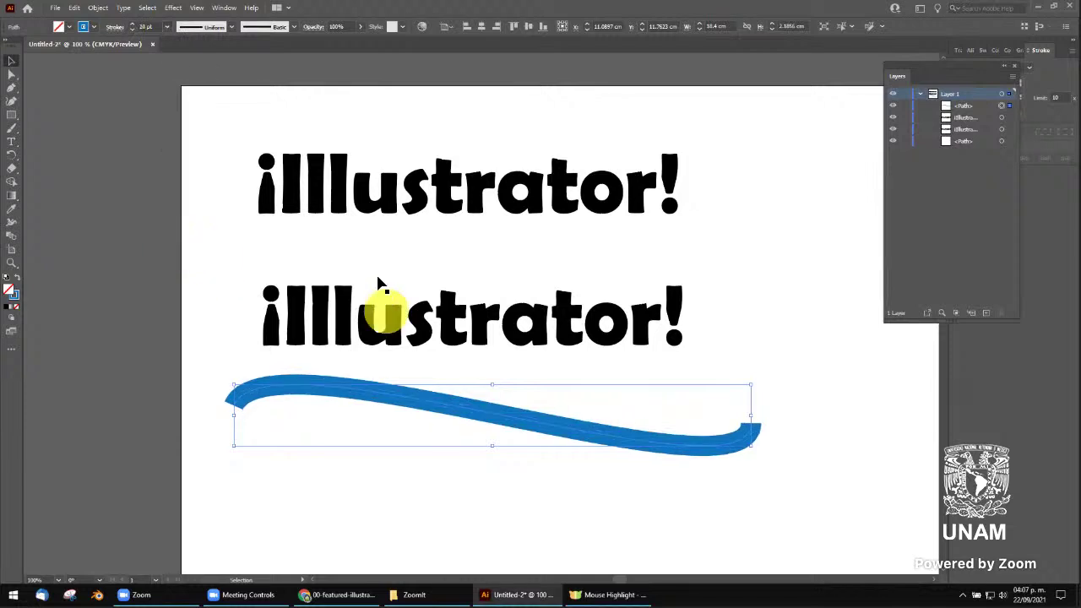
pyautogui.click(757, 439)
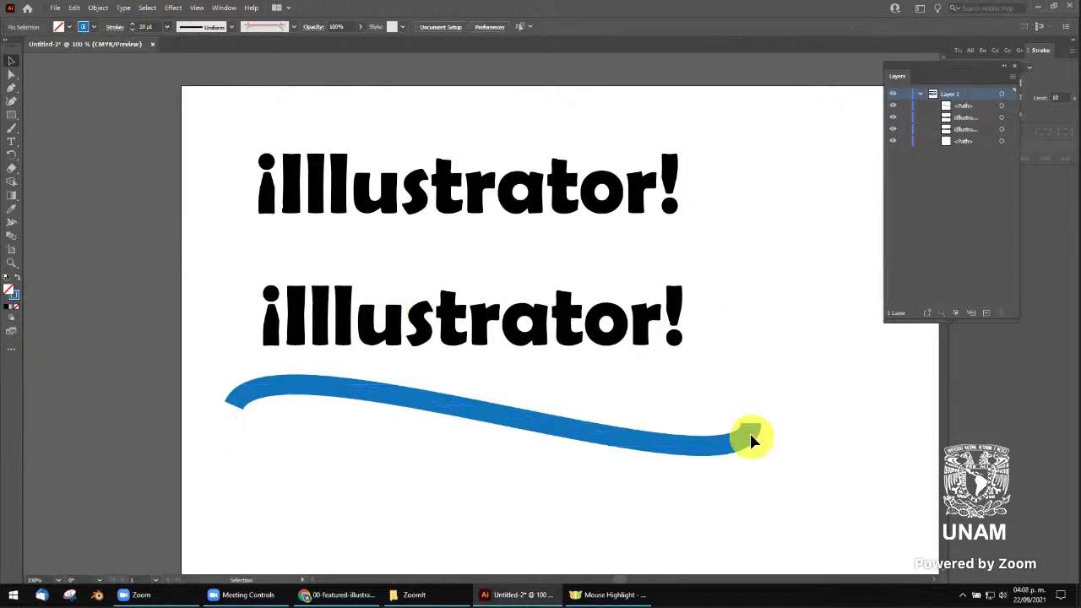
# Change the curve's stroke colour to yellow, keeping its 20 pt weight
pyautogui.click(93, 26)
pyautogui.click(33, 88)
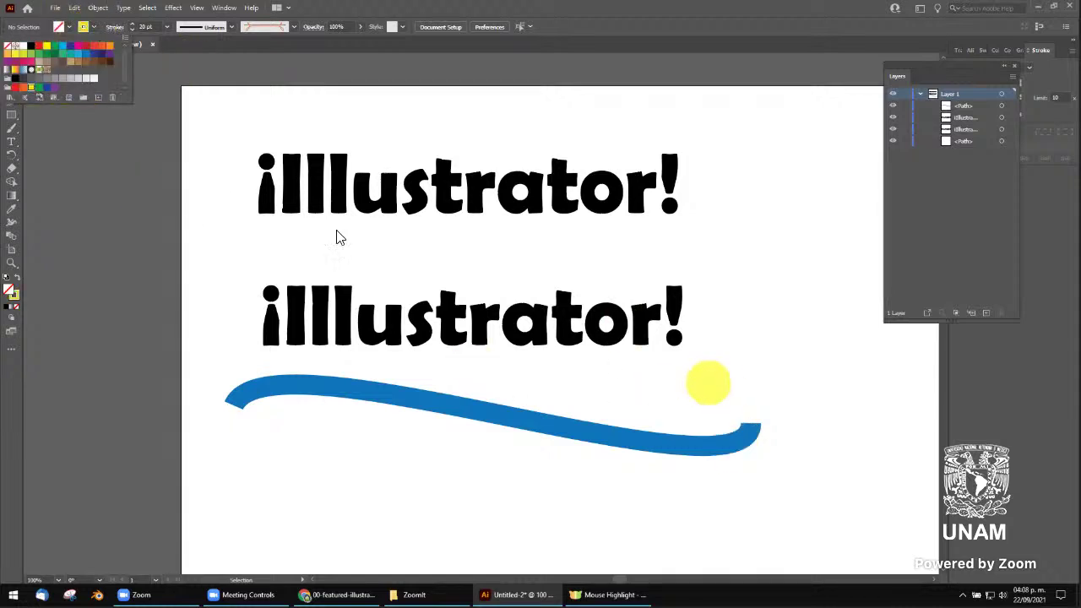
pyautogui.click(421, 402)
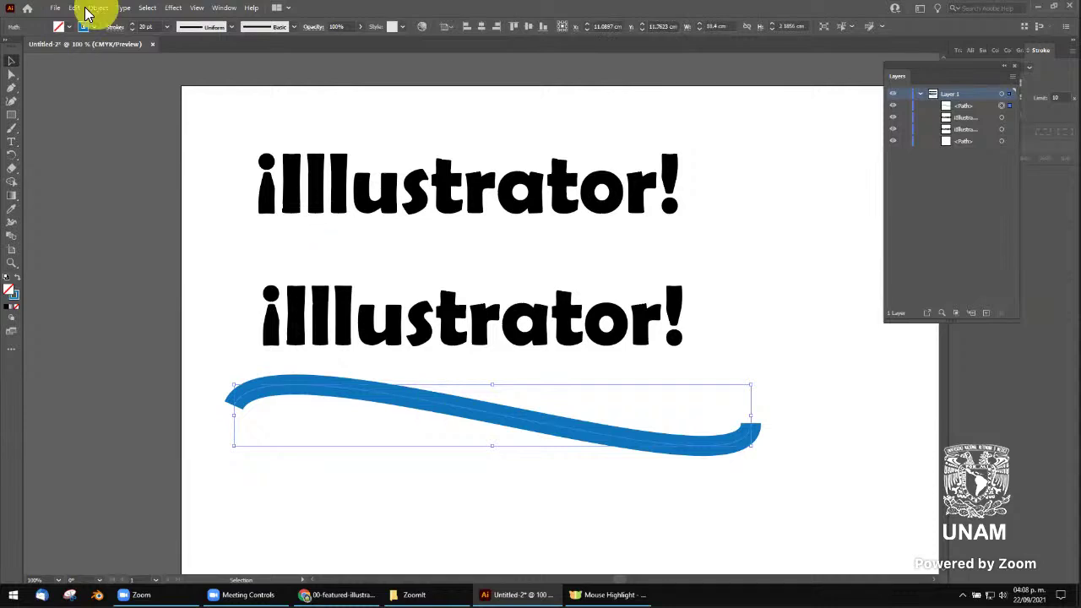
pyautogui.click(33, 90)
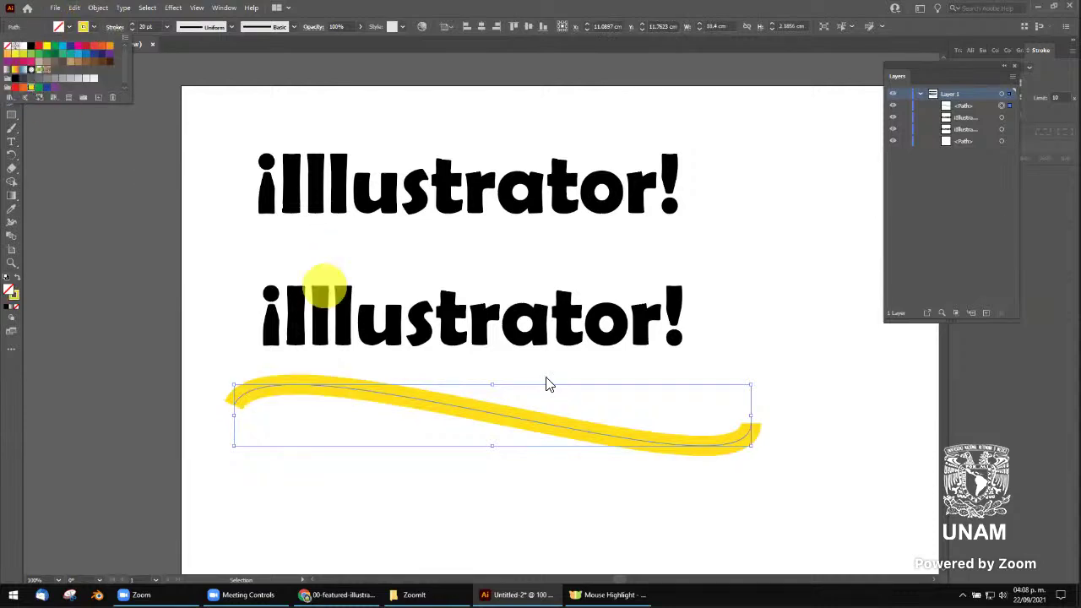
pyautogui.click(798, 385)
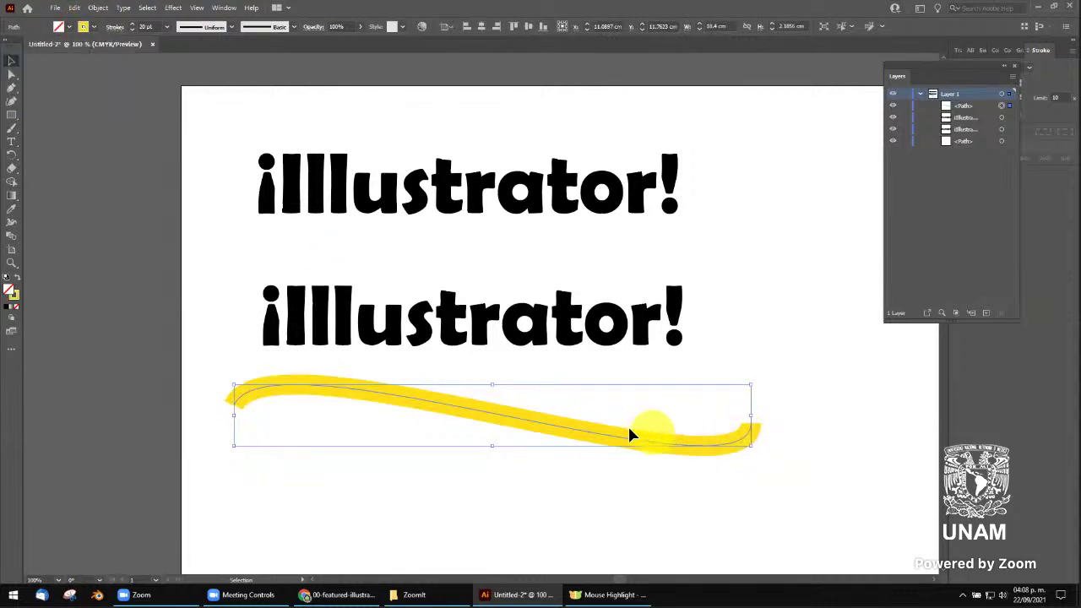
pyautogui.click(166, 27)
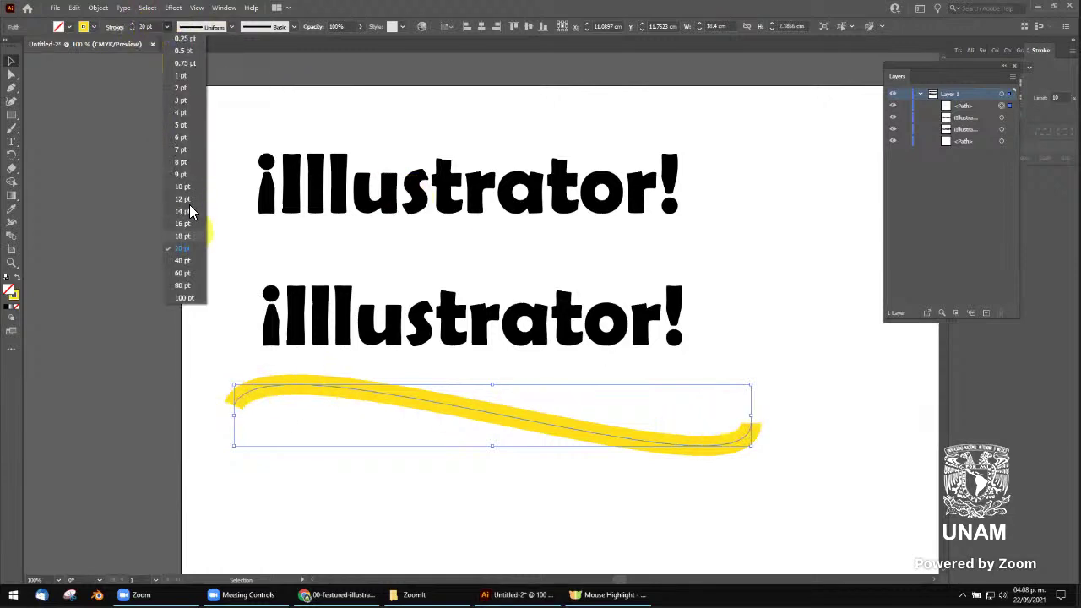
pyautogui.press('Escape')
# Drag the right end anchor's handles to flatten and reshape the wave's right end
pyautogui.press('a')
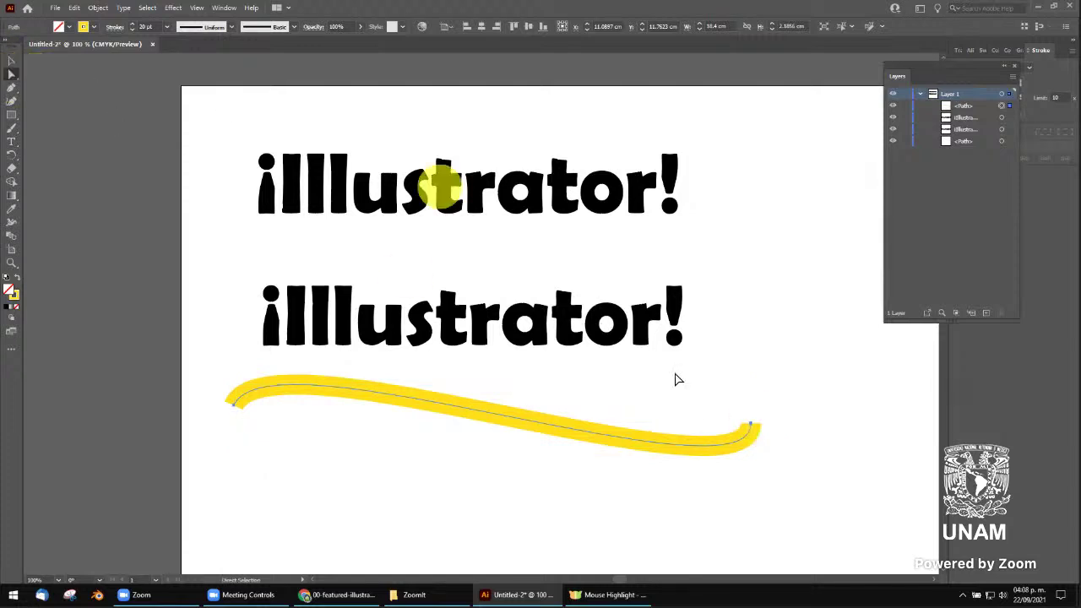
pyautogui.click(750, 422)
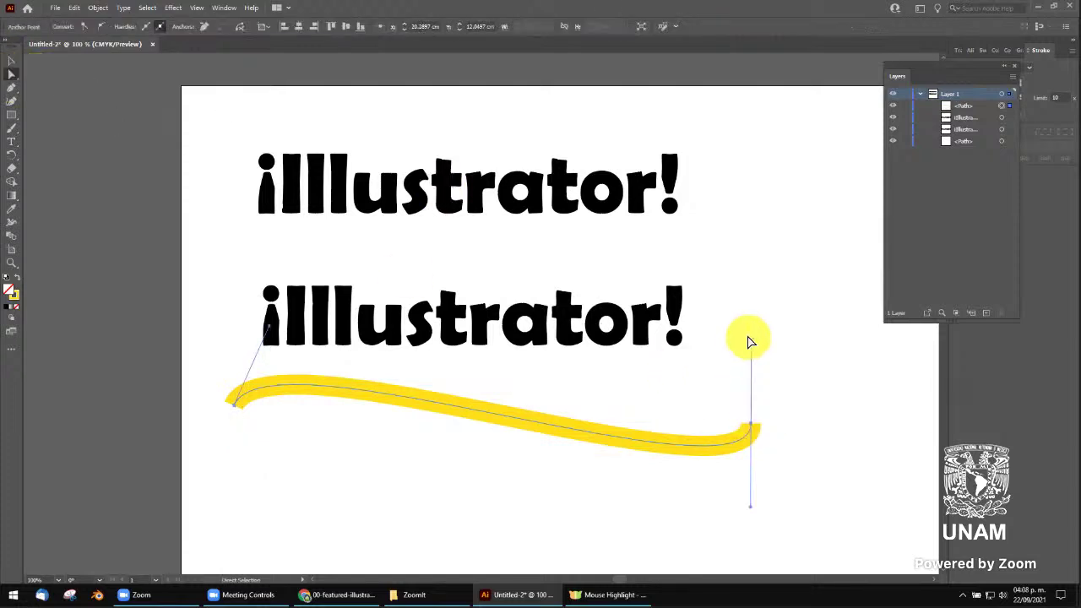
pyautogui.moveTo(751, 340); pyautogui.dragTo(746, 244)
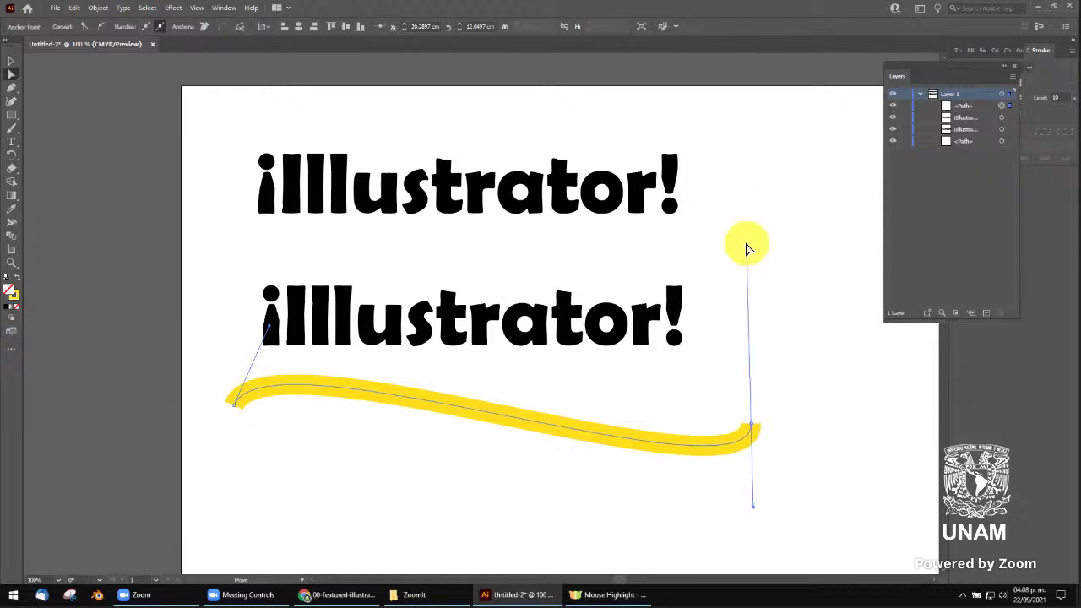
pyautogui.click(749, 510)
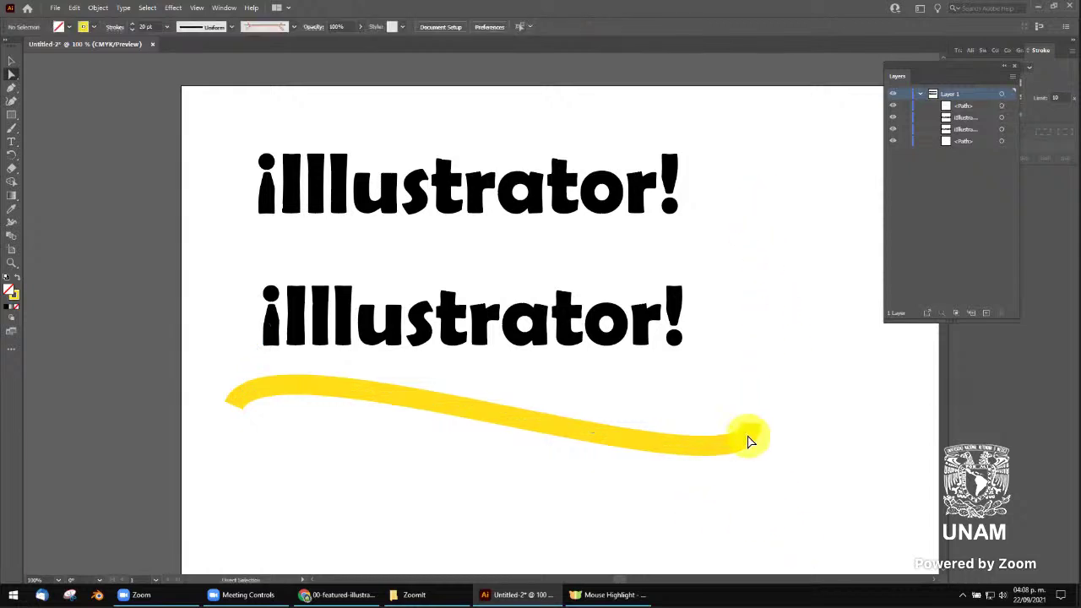
pyautogui.click(754, 428)
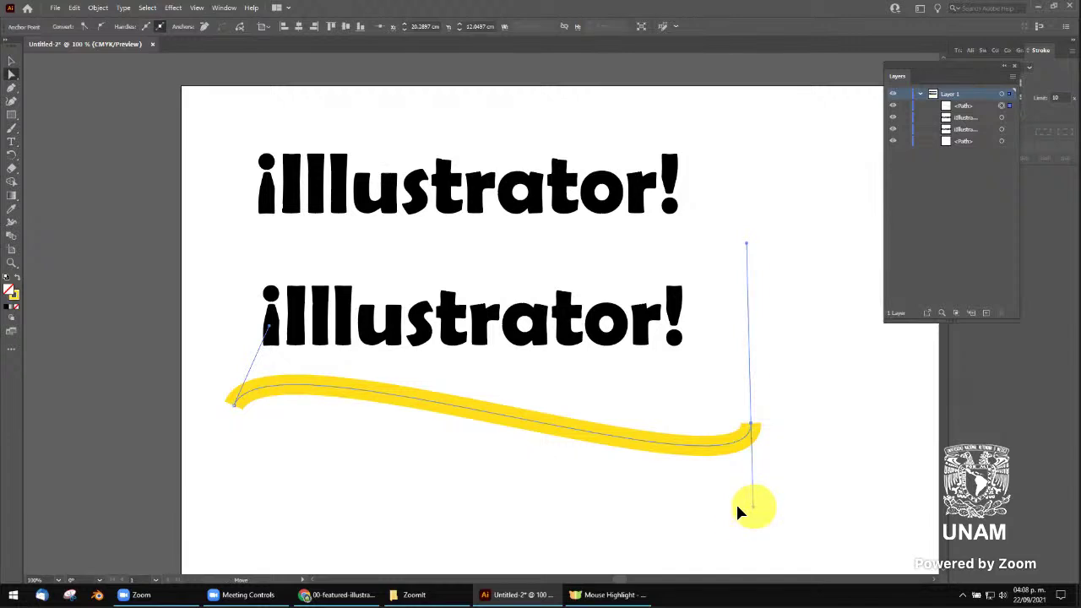
pyautogui.moveTo(751, 506)
pyautogui.mouseDown()
pyautogui.moveTo(667, 389)
pyautogui.moveTo(485, 441)
pyautogui.moveTo(629, 372)
pyautogui.mouseUp()
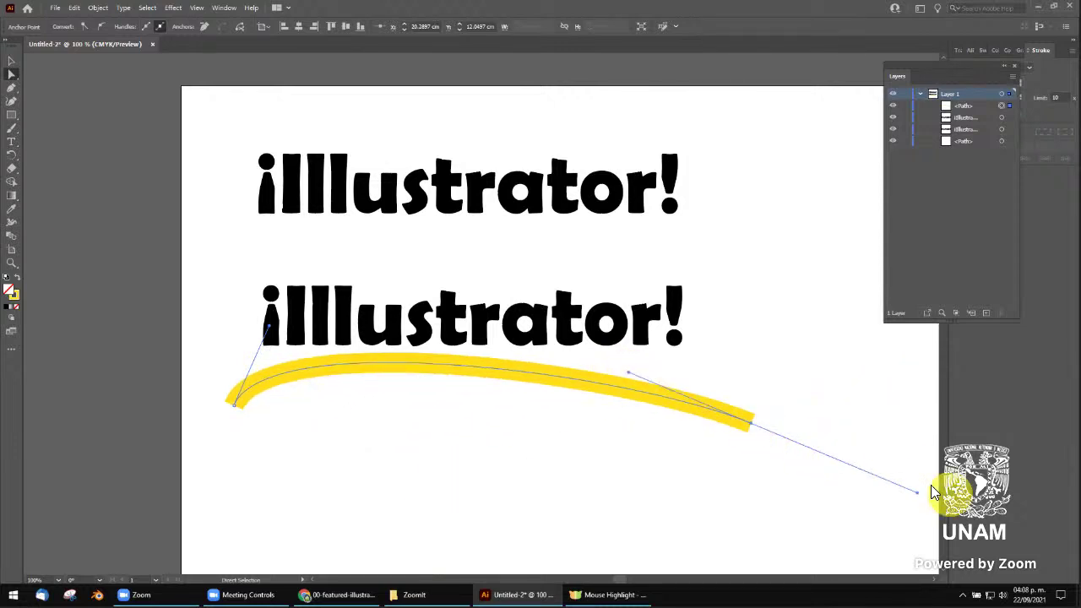
pyautogui.moveTo(916, 492)
pyautogui.mouseDown()
pyautogui.moveTo(793, 458)
pyautogui.moveTo(780, 437)
pyautogui.mouseUp()
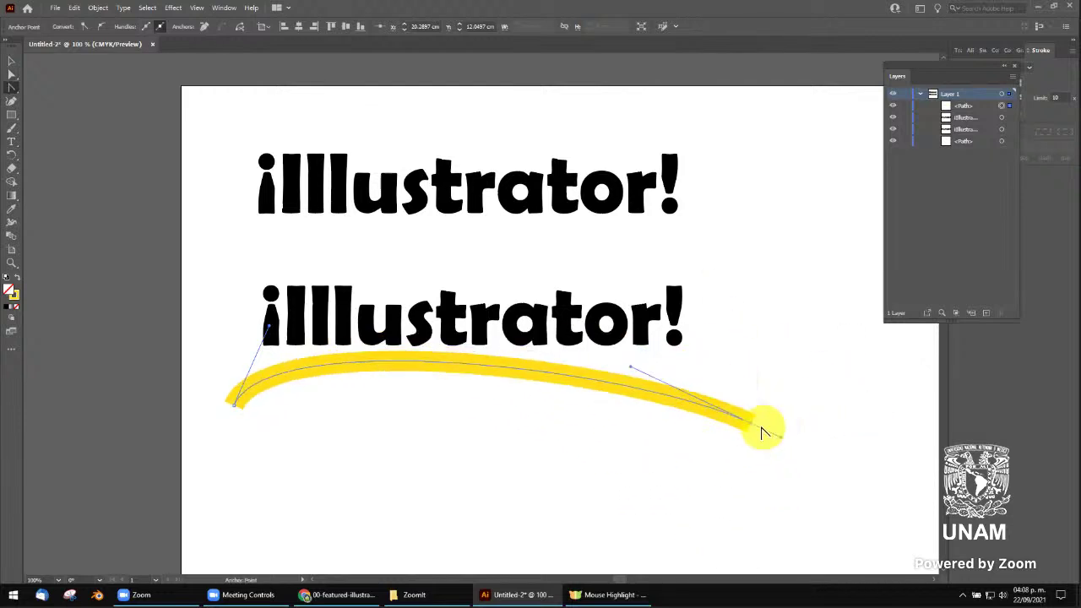
# Adjust both end handles so the left end flattens and the right end curls upward
pyautogui.press('a')
pyautogui.click(781, 405)
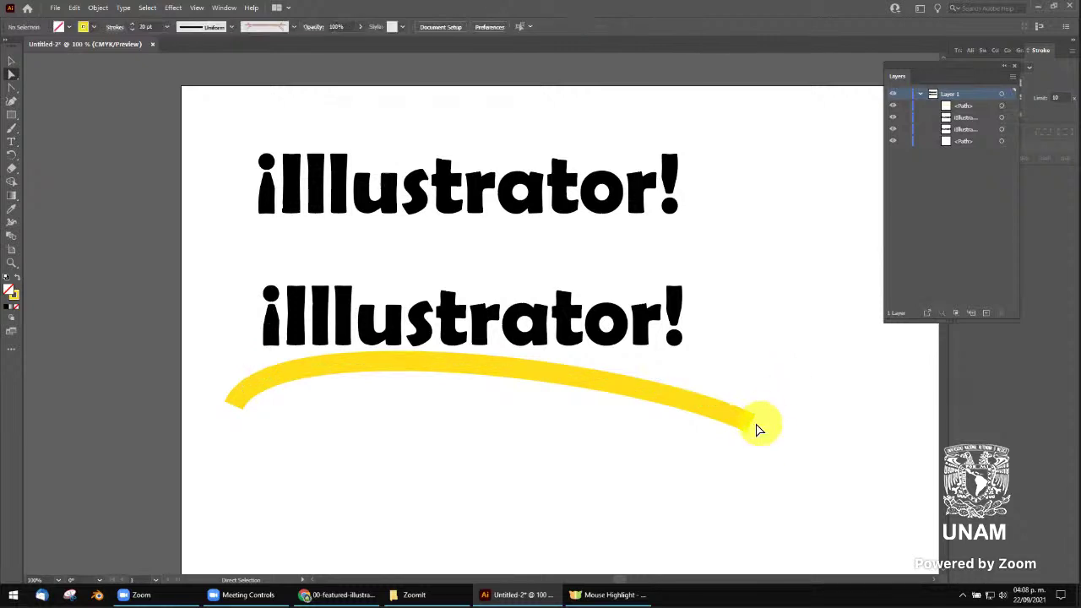
pyautogui.moveTo(755, 429)
pyautogui.mouseDown()
pyautogui.moveTo(768, 438)
pyautogui.moveTo(756, 277)
pyautogui.mouseUp()
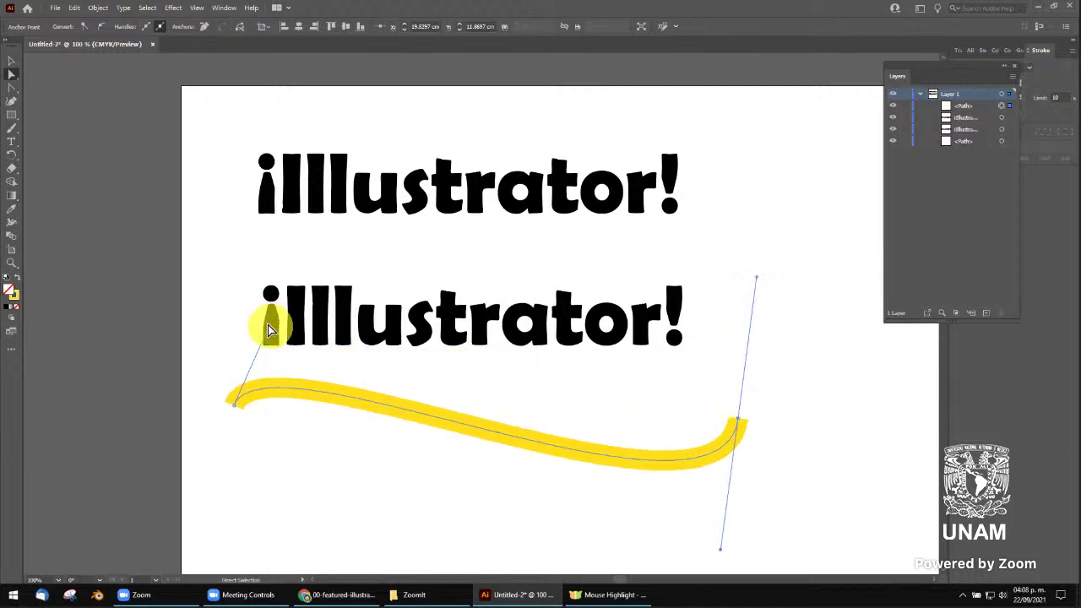
pyautogui.moveTo(271, 327)
pyautogui.mouseDown()
pyautogui.moveTo(415, 260)
pyautogui.moveTo(415, 242)
pyautogui.moveTo(416, 397)
pyautogui.moveTo(386, 181)
pyautogui.mouseUp()
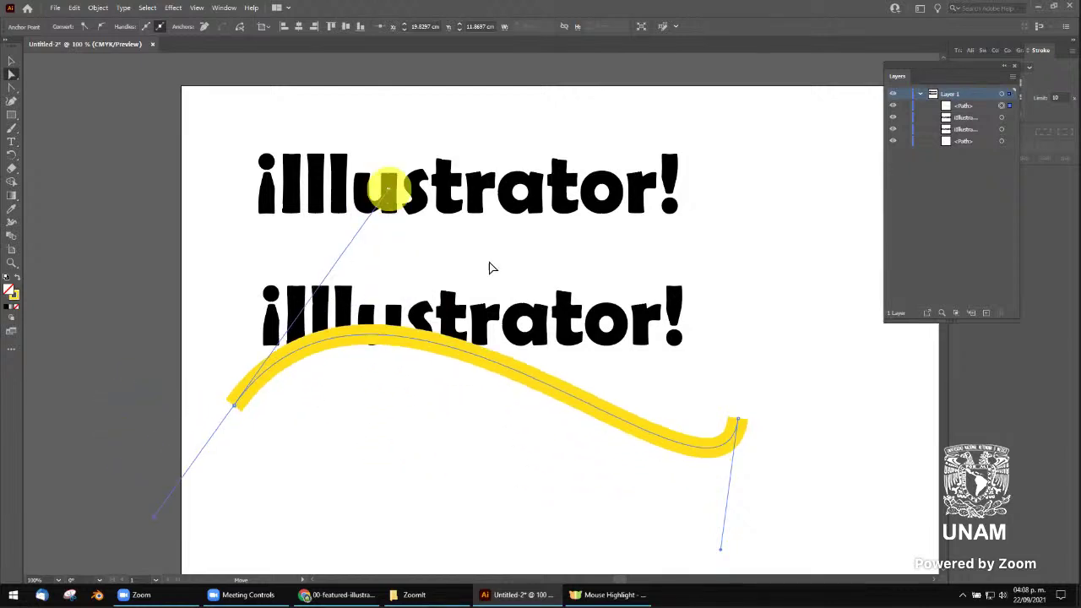
pyautogui.click(738, 425)
pyautogui.scroll(-2, 736, 414)
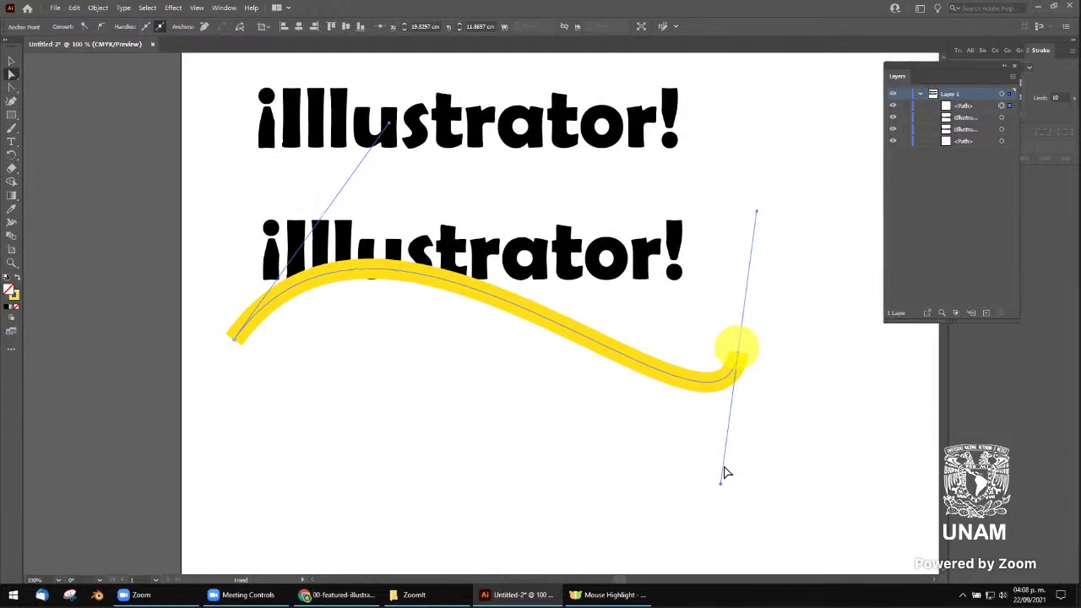
pyautogui.moveTo(693, 480); pyautogui.dragTo(645, 456)
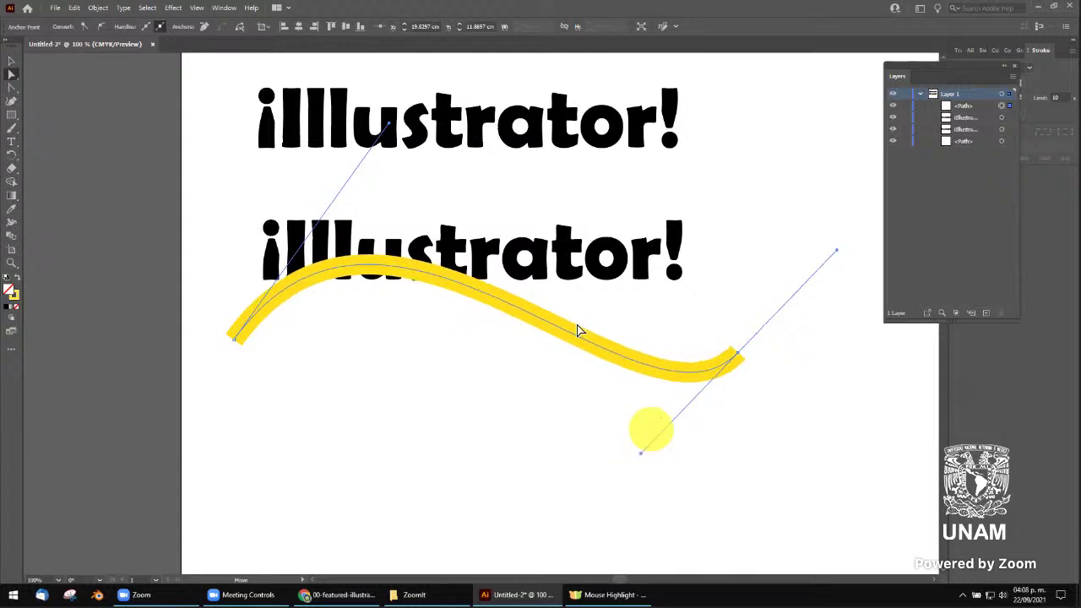
pyautogui.scroll(1, 580, 331)
# Move the yellow wave down and right, then lift and fine-tune its right end
pyautogui.press('v')
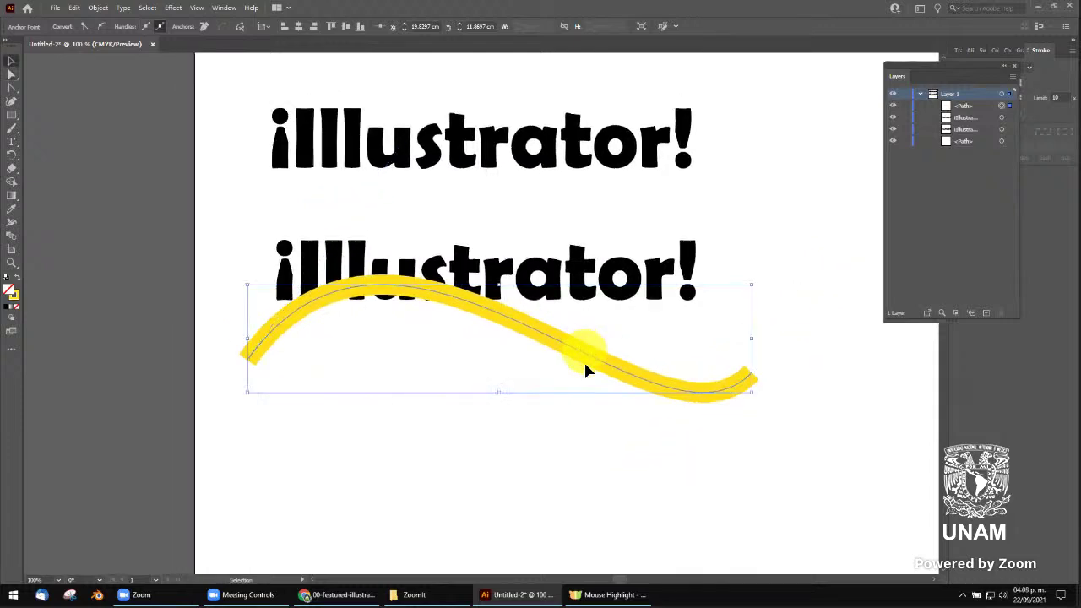
pyautogui.click(582, 362)
pyautogui.moveTo(577, 357); pyautogui.dragTo(597, 400)
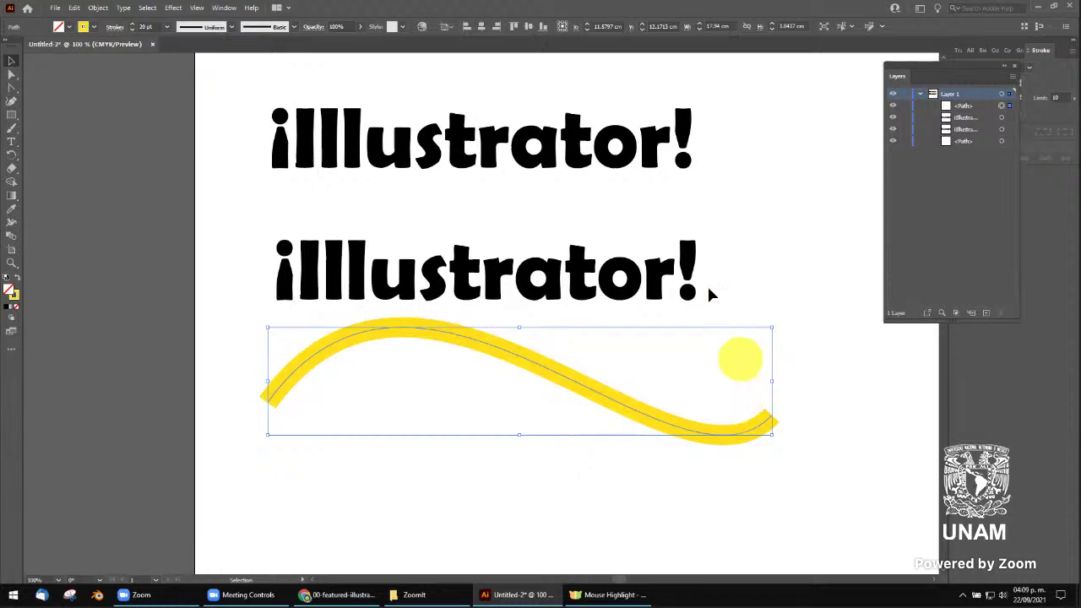
pyautogui.press('a')
pyautogui.click(769, 422)
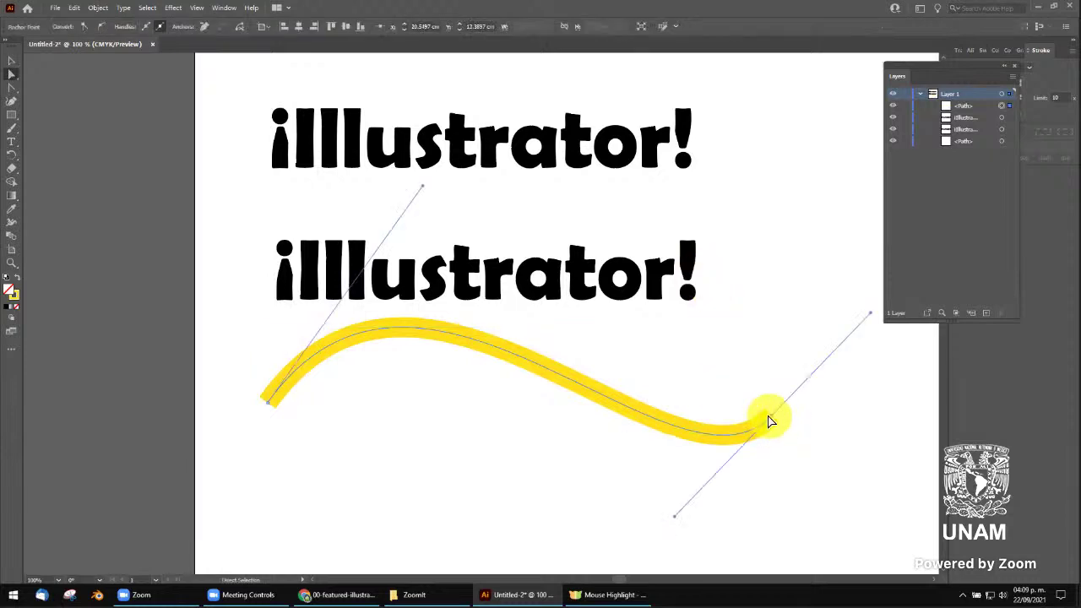
pyautogui.moveTo(770, 423); pyautogui.dragTo(745, 362)
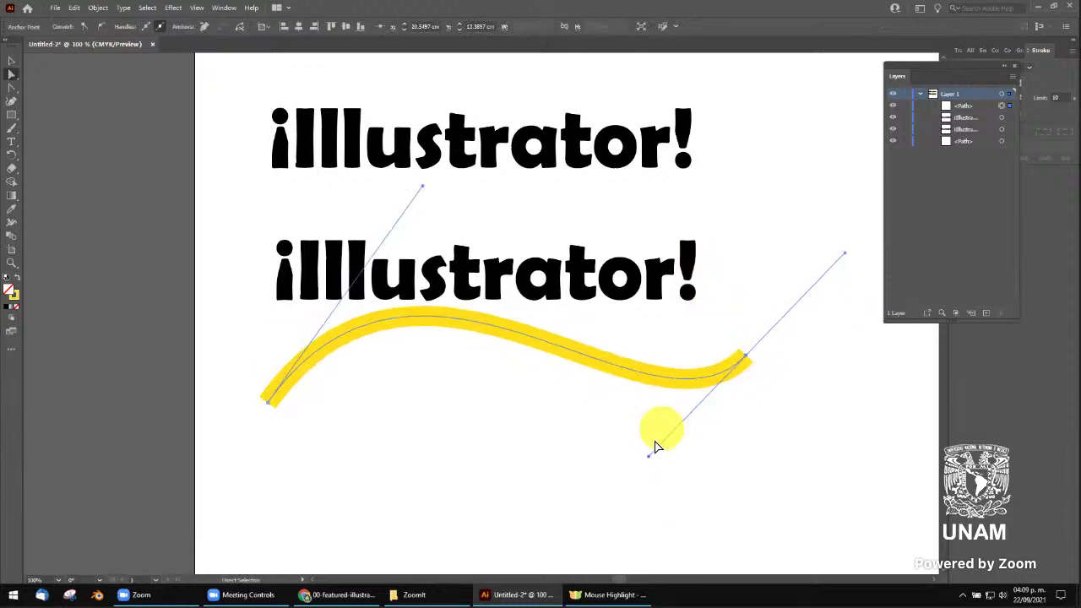
pyautogui.moveTo(648, 457); pyautogui.dragTo(660, 460)
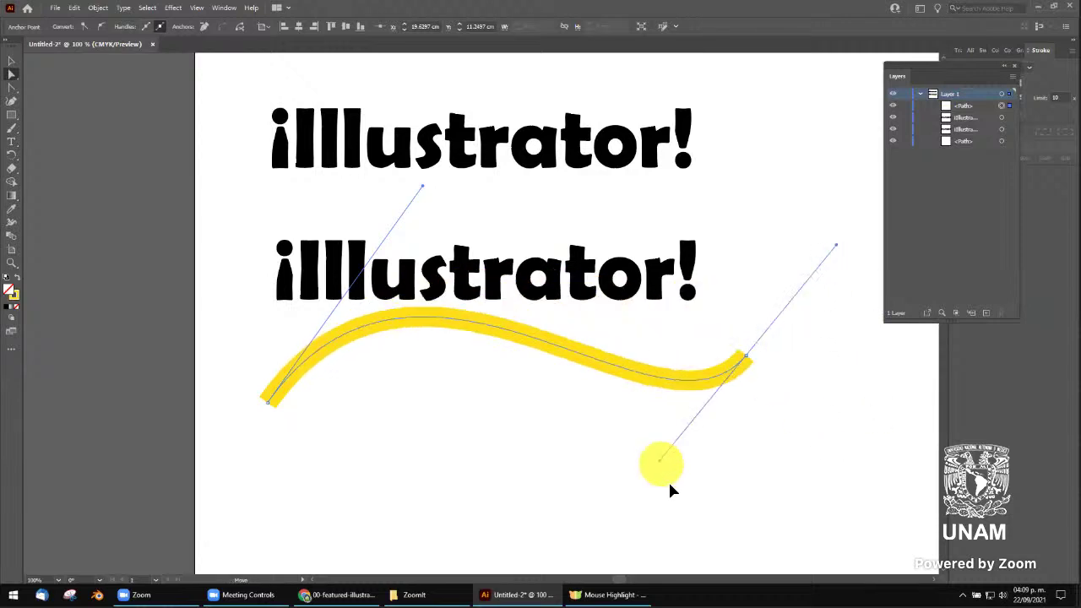
pyautogui.click(12, 61)
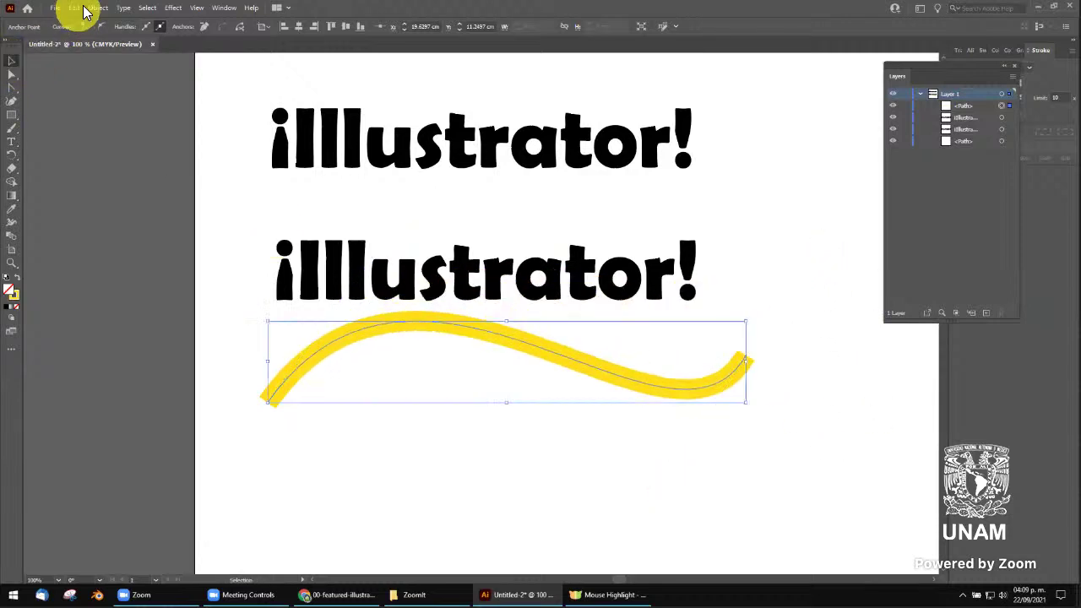
# Expand the yellow wave's 20 pt stroke into a filled shape with Object > Expand
pyautogui.click(98, 8)
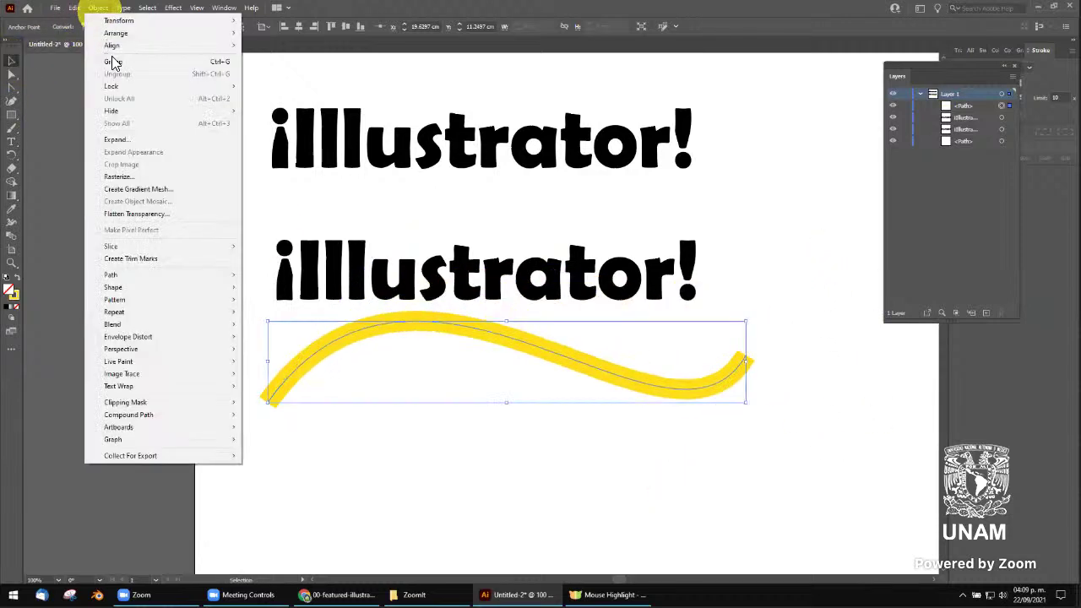
pyautogui.click(132, 140)
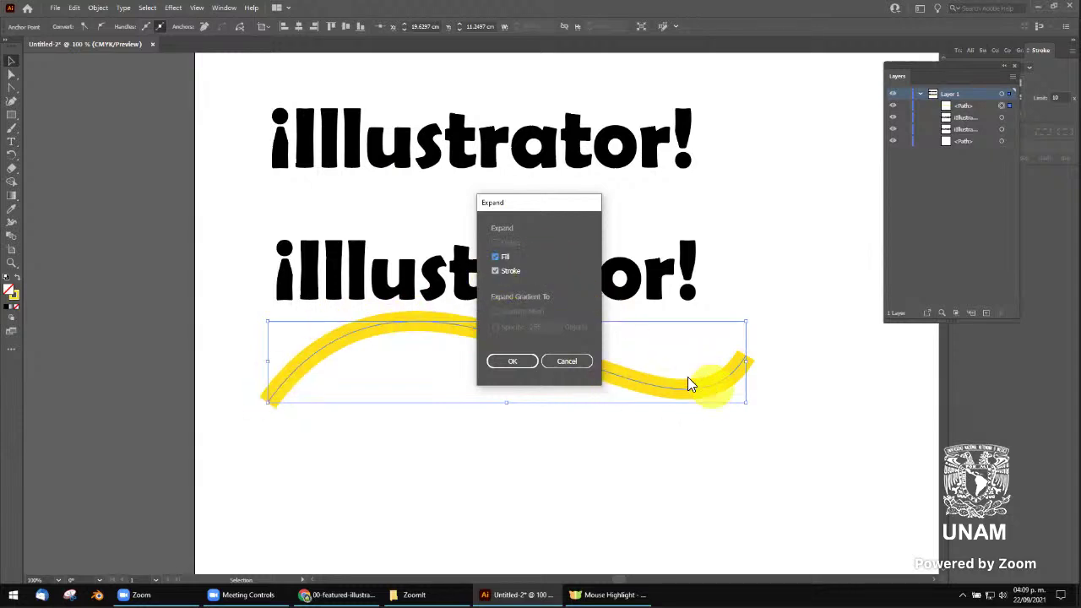
pyautogui.click(511, 361)
pyautogui.click(517, 363)
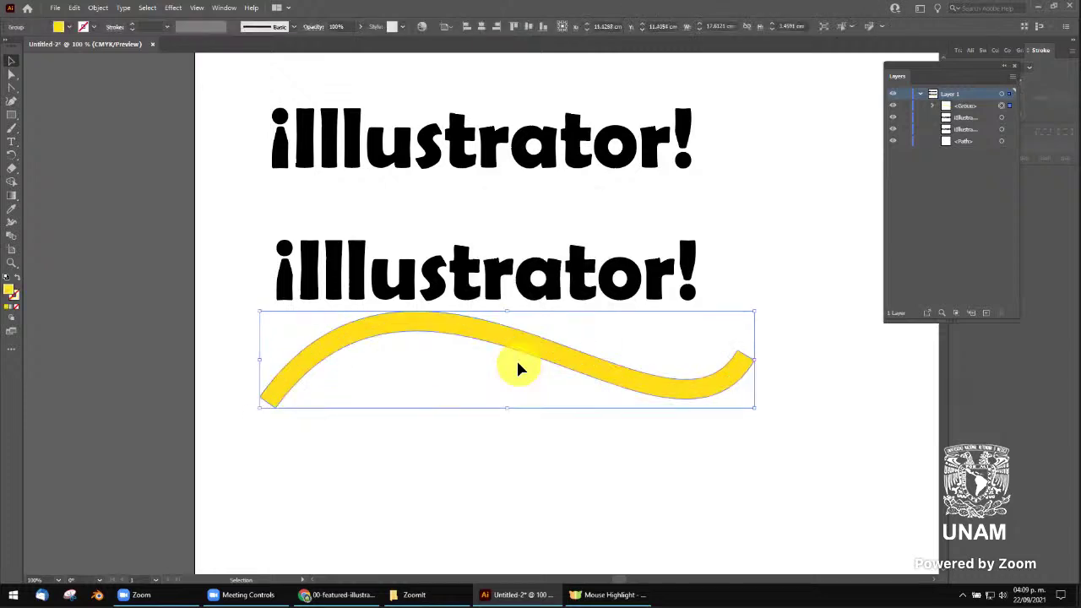
pyautogui.hscroll(-1, 701, 384)
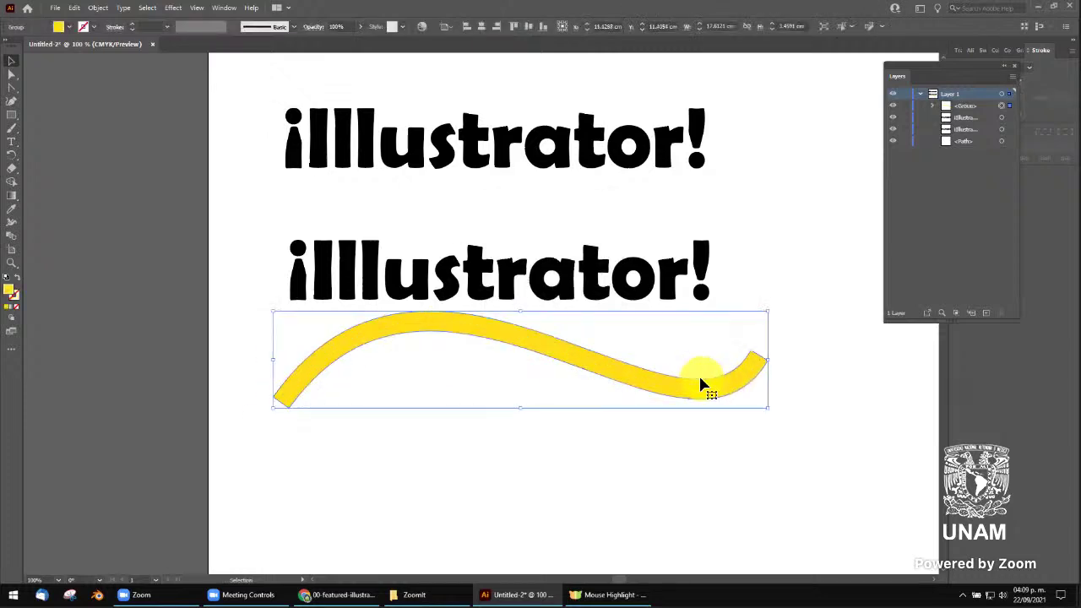
pyautogui.scroll(1, 705, 380)
pyautogui.scroll(1, 668, 367)
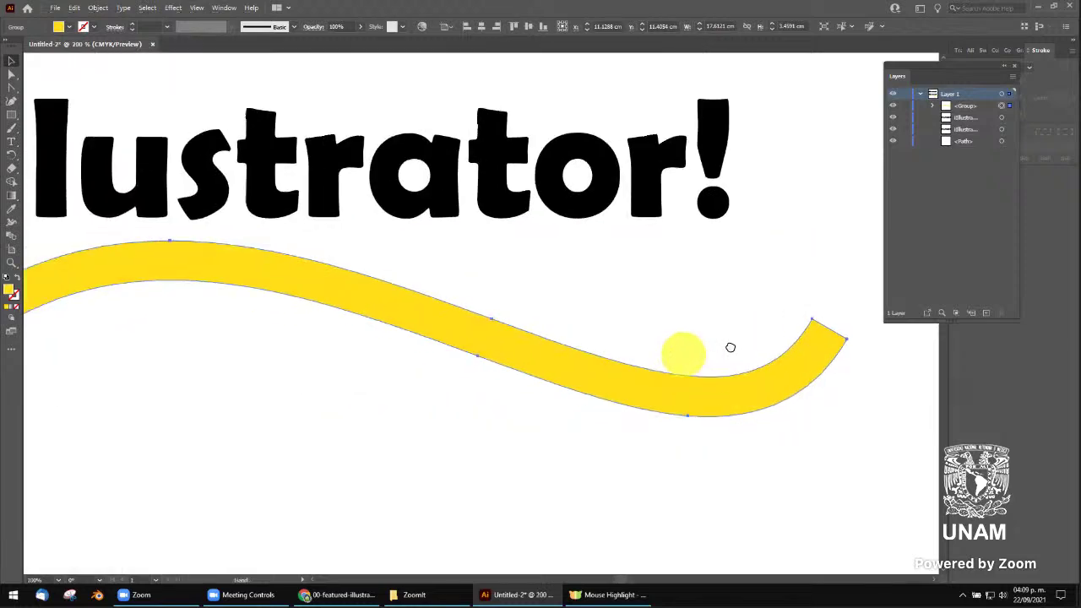
pyautogui.hscroll(-2, 729, 350)
pyautogui.scroll(-1, 719, 360)
pyautogui.press('a')
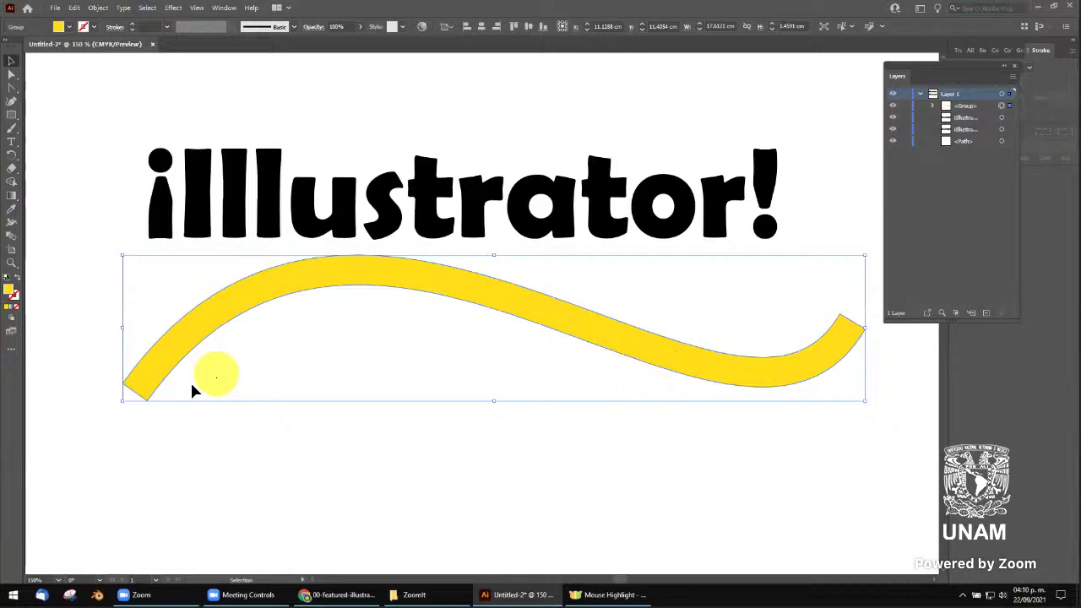
pyautogui.press('a')
pyautogui.click(147, 384)
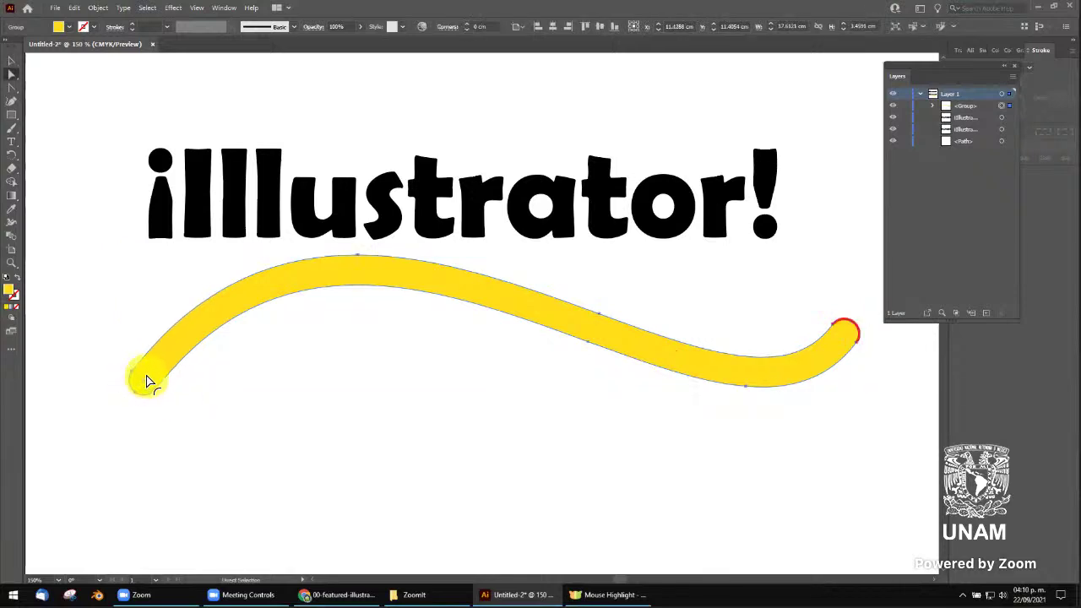
pyautogui.click(145, 394)
pyautogui.keyDown('alt'); pyautogui.click(149, 386); pyautogui.keyUp('alt')
pyautogui.hotkey('ctrl', 'z')
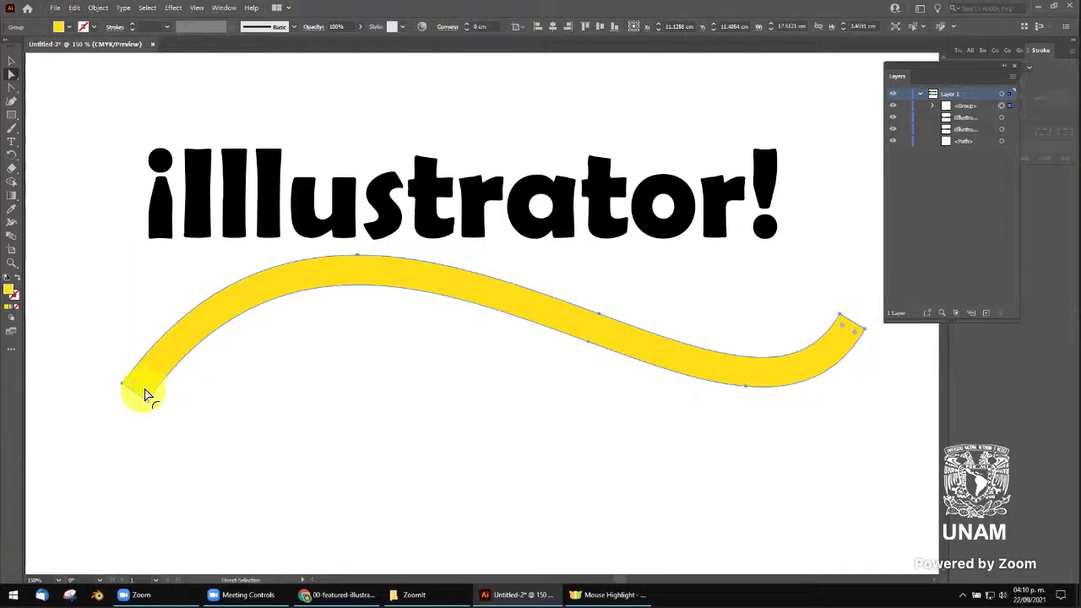
pyautogui.click(146, 390)
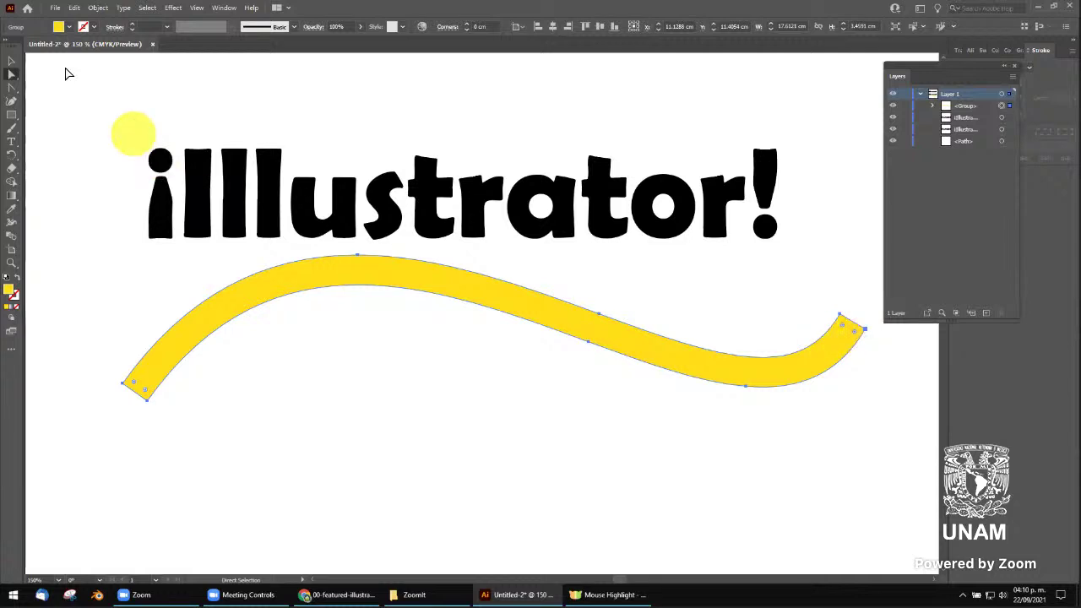
pyautogui.click(12, 60)
# Nudge the lower ¡Illustrator! text up and expand it into outlined letter shapes
pyautogui.click(386, 209)
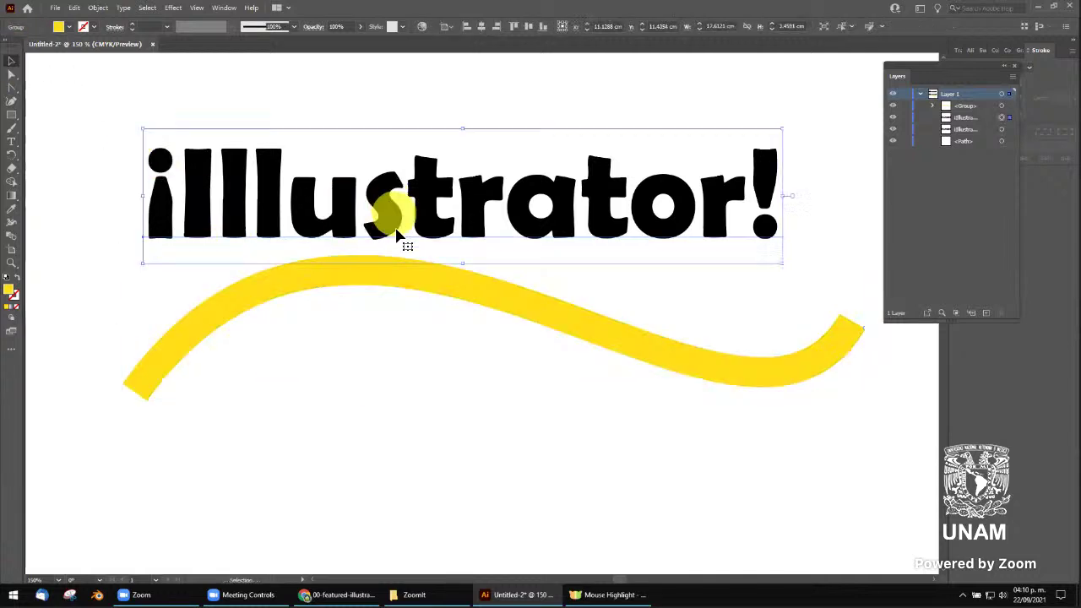
pyautogui.moveTo(386, 212); pyautogui.dragTo(389, 189)
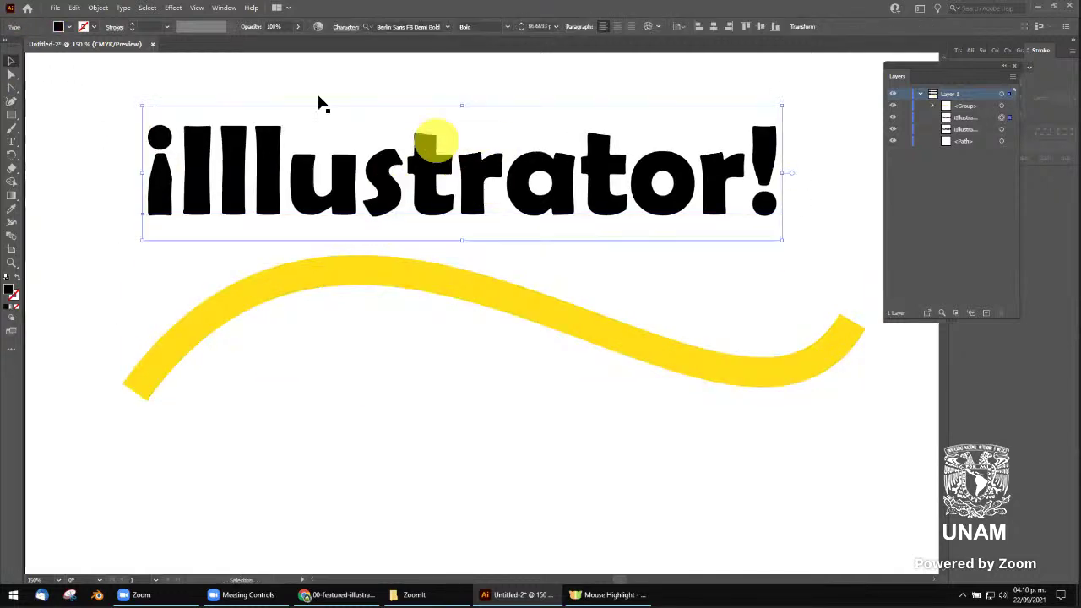
pyautogui.click(98, 8)
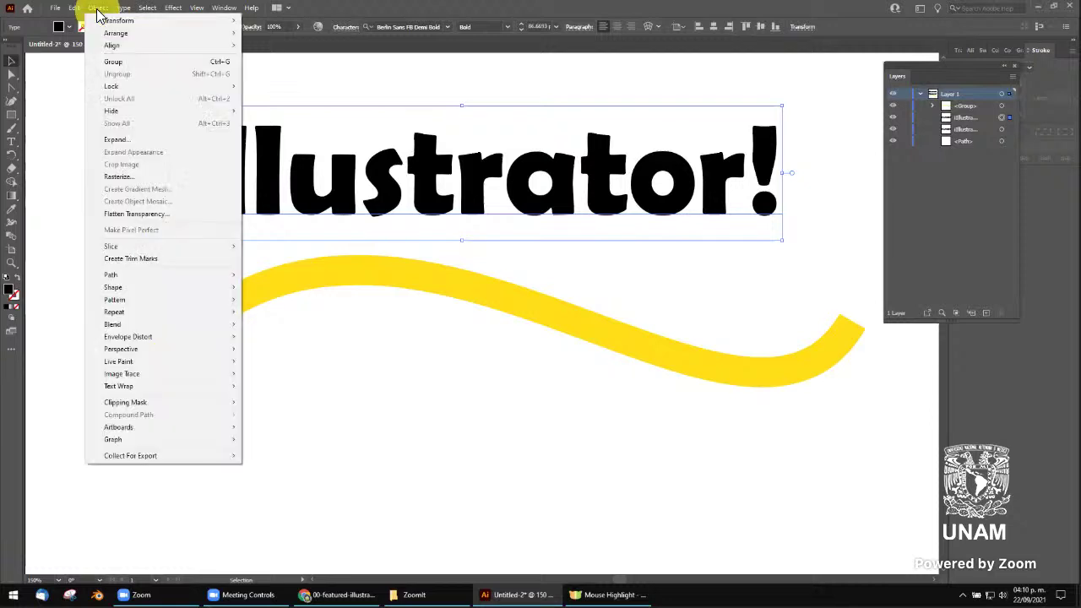
pyautogui.click(117, 139)
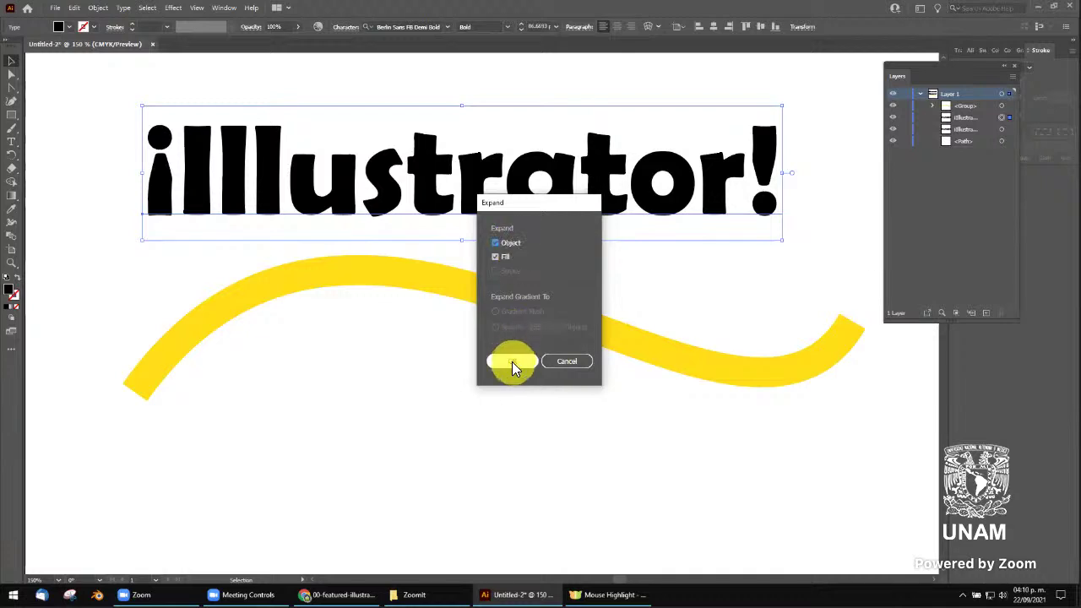
pyautogui.click(512, 362)
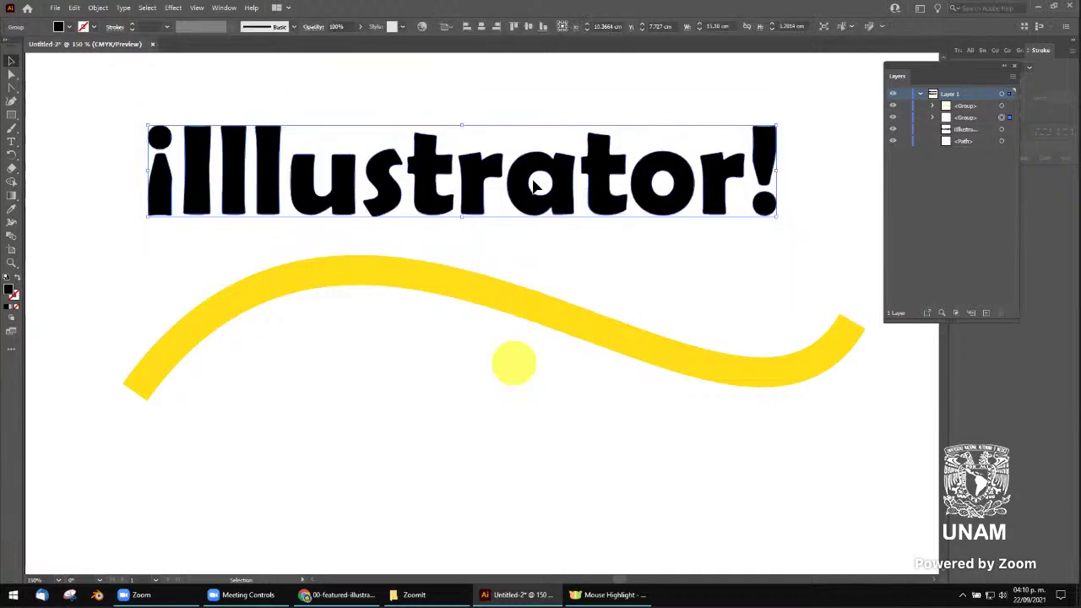
# Deselect, then select the outlined letters with Direct Selection to reveal their anchors
pyautogui.click(526, 112)
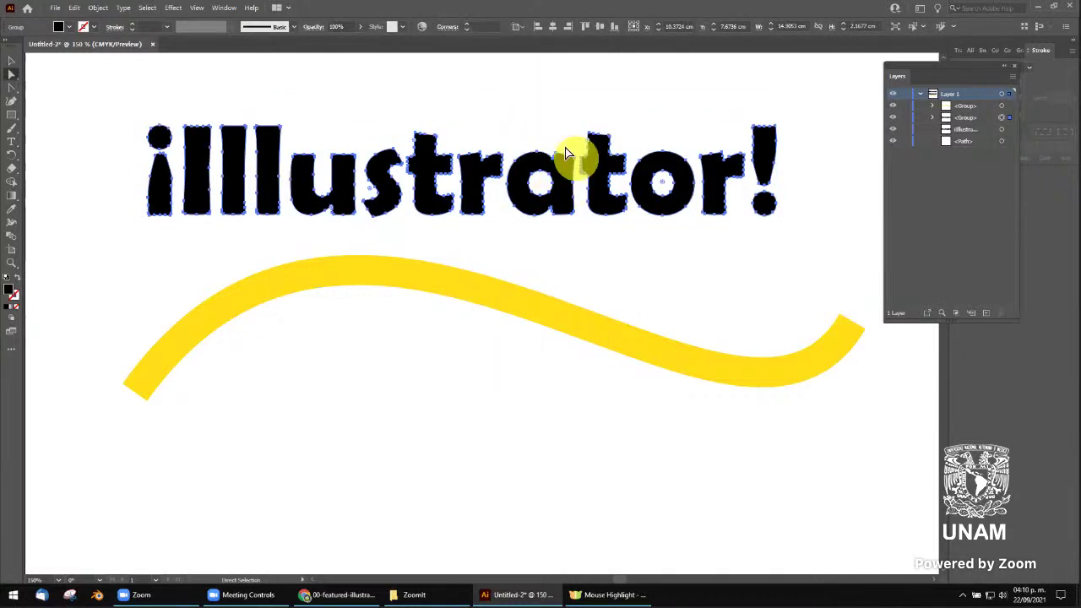
pyautogui.press('a')
pyautogui.click(589, 174)
pyautogui.click(588, 173)
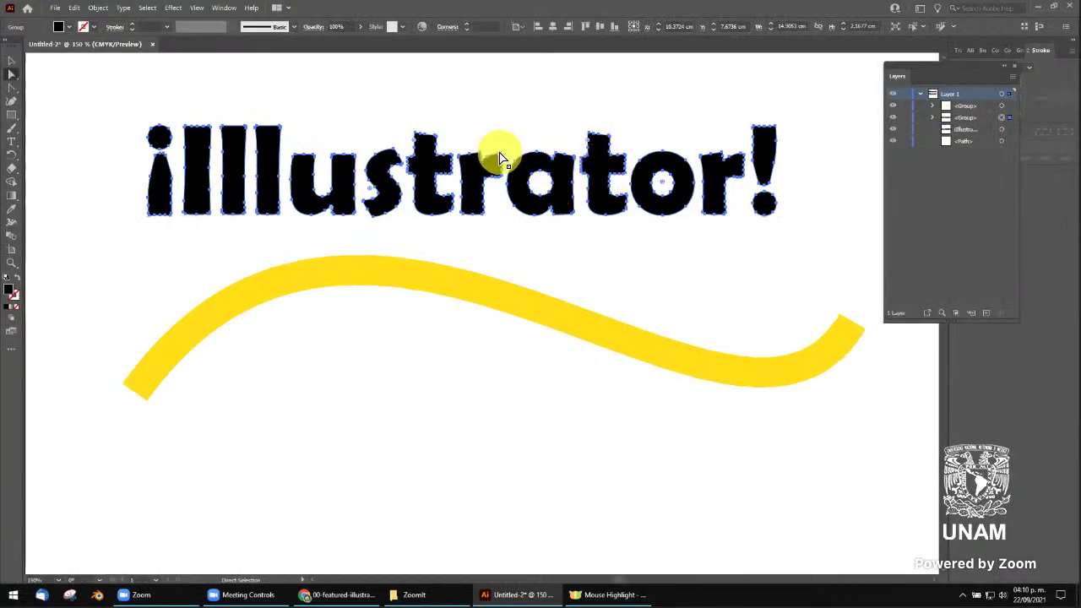
pyautogui.press('t')
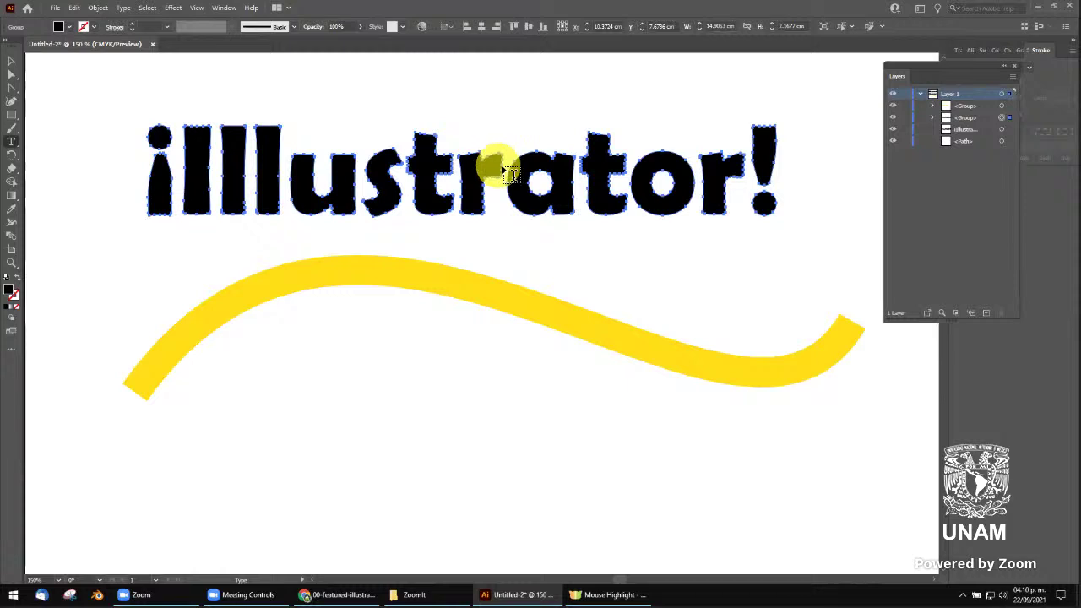
# Select the r stem's bottom anchors and stretch the stem straight down below the line
pyautogui.keyDown('alt'); pyautogui.scroll(1, 562, 181); pyautogui.keyUp('alt')
pyautogui.keyDown('alt'); pyautogui.scroll(1, 507, 164); pyautogui.keyUp('alt')
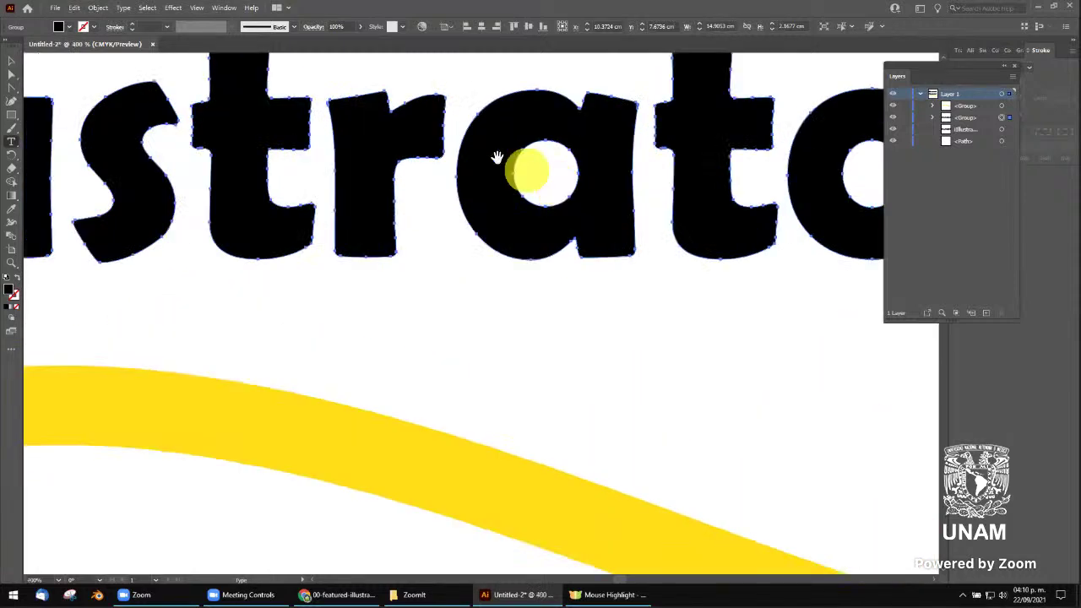
pyautogui.keyDown('alt'); pyautogui.scroll(1, 531, 242); pyautogui.keyUp('alt')
pyautogui.press('a')
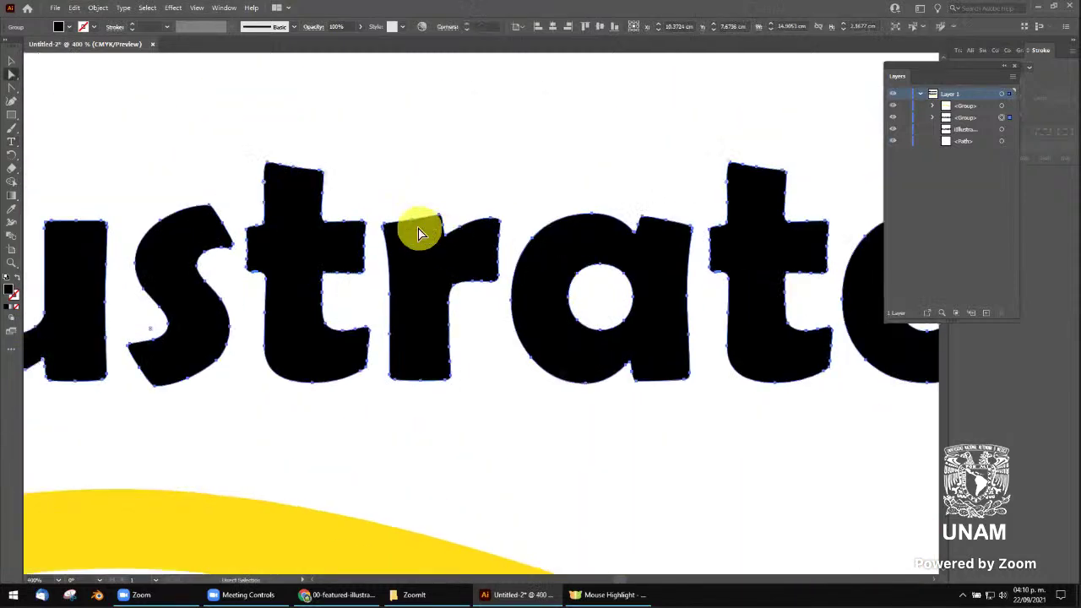
pyautogui.moveTo(374, 188)
pyautogui.mouseDown()
pyautogui.moveTo(502, 291)
pyautogui.moveTo(495, 161)
pyautogui.mouseUp()
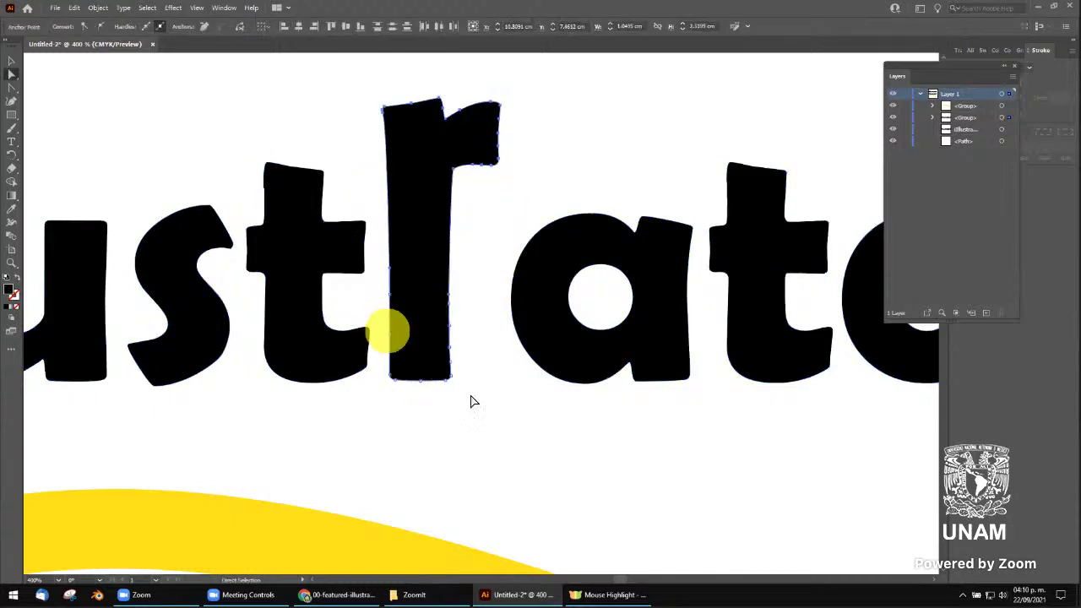
pyautogui.moveTo(411, 344); pyautogui.dragTo(456, 384)
pyautogui.moveTo(477, 443); pyautogui.dragTo(479, 445)
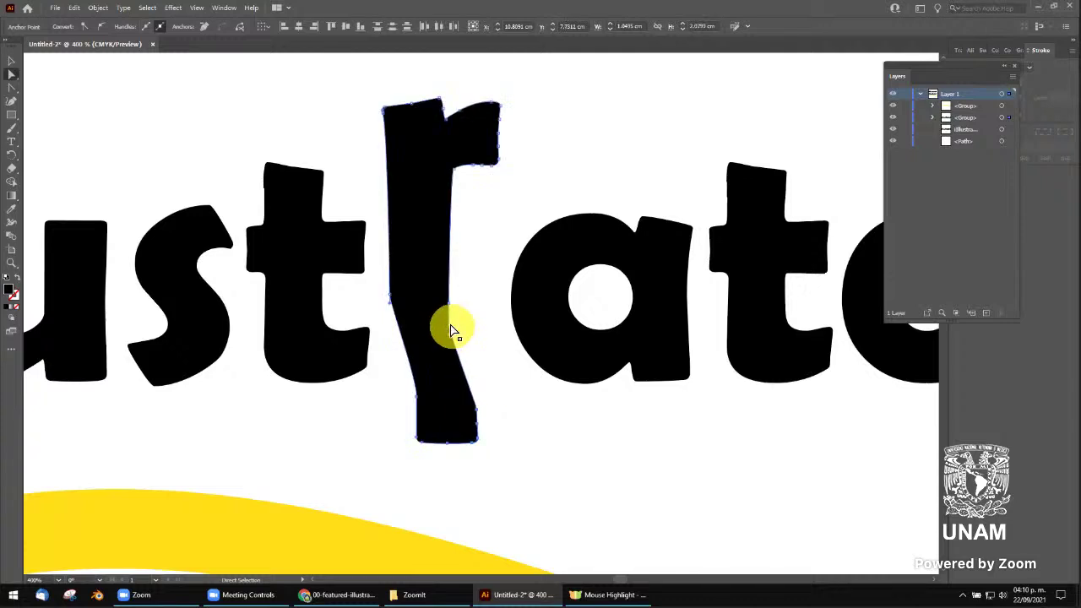
pyautogui.click(466, 309)
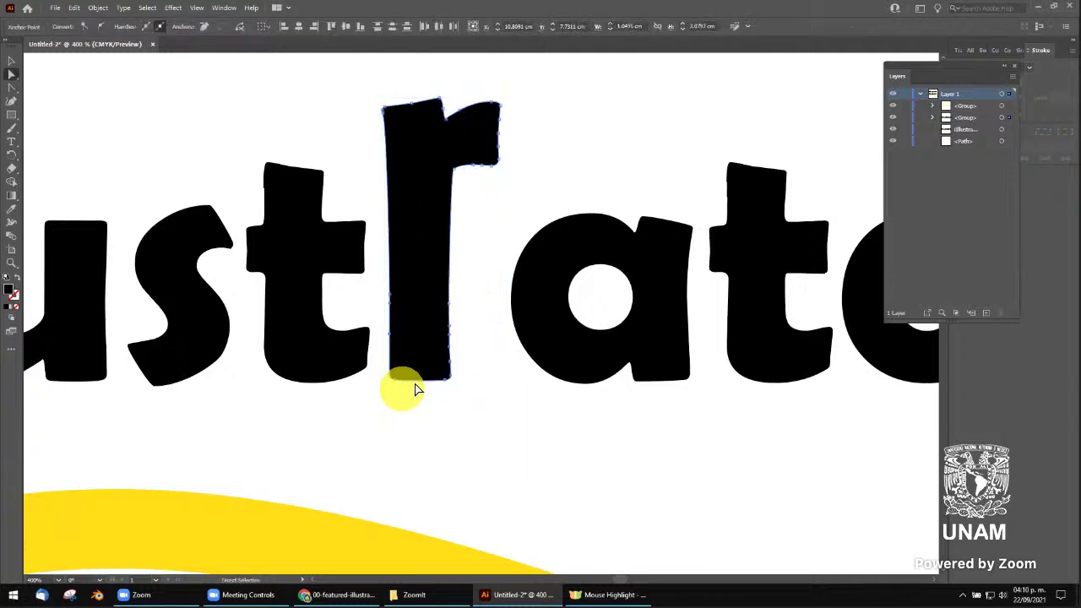
pyautogui.hotkey('ctrl', 'z')
pyautogui.hotkey('ctrl', 'z')
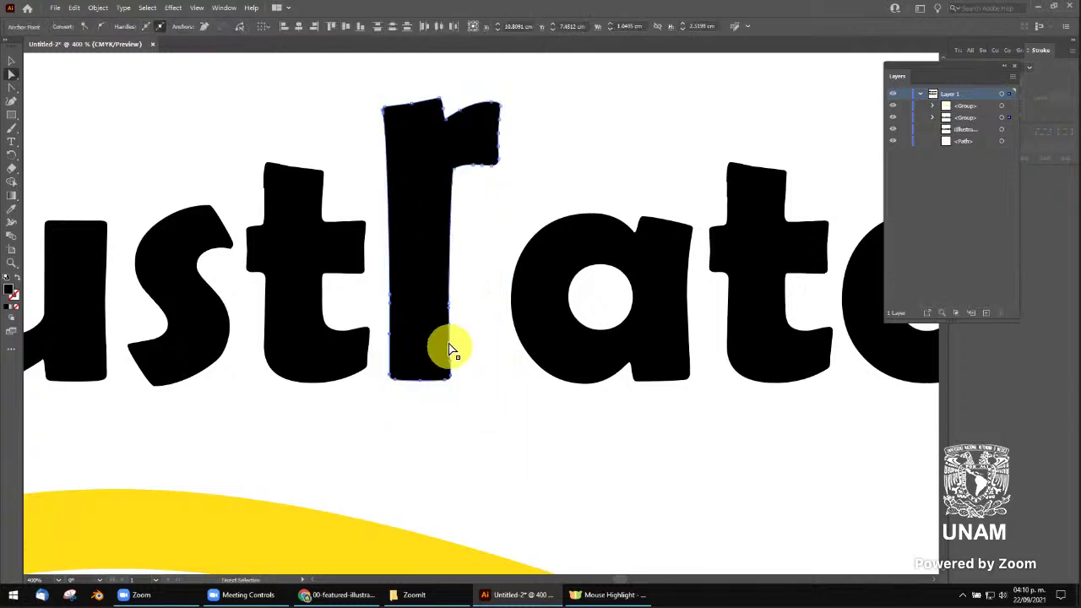
pyautogui.click(391, 324)
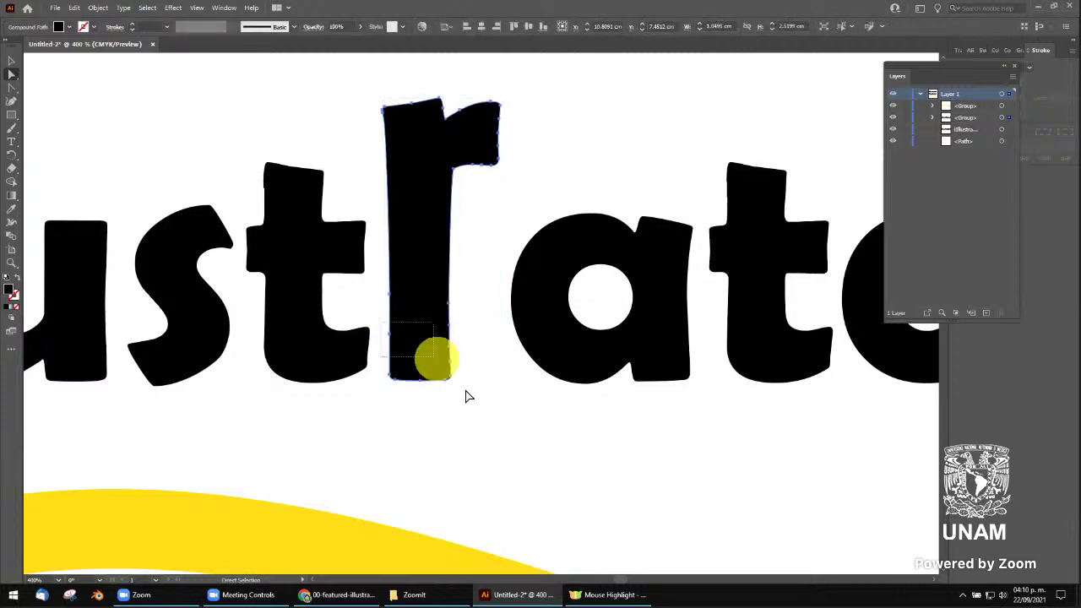
pyautogui.moveTo(391, 324)
pyautogui.mouseDown()
pyautogui.moveTo(448, 387)
pyautogui.moveTo(456, 426)
pyautogui.moveTo(446, 456)
pyautogui.mouseUp()
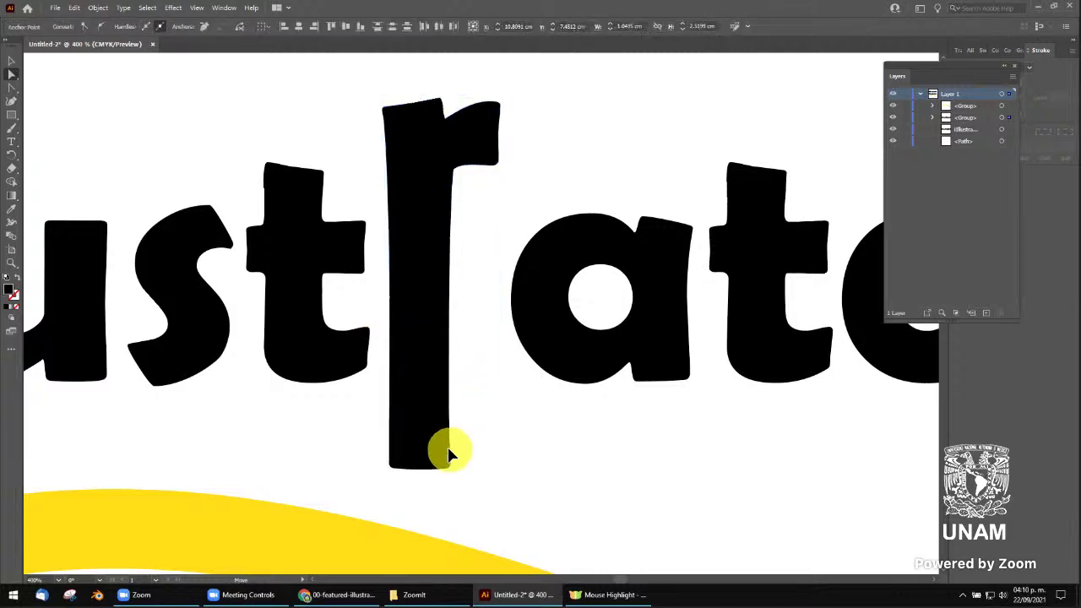
pyautogui.click(309, 211)
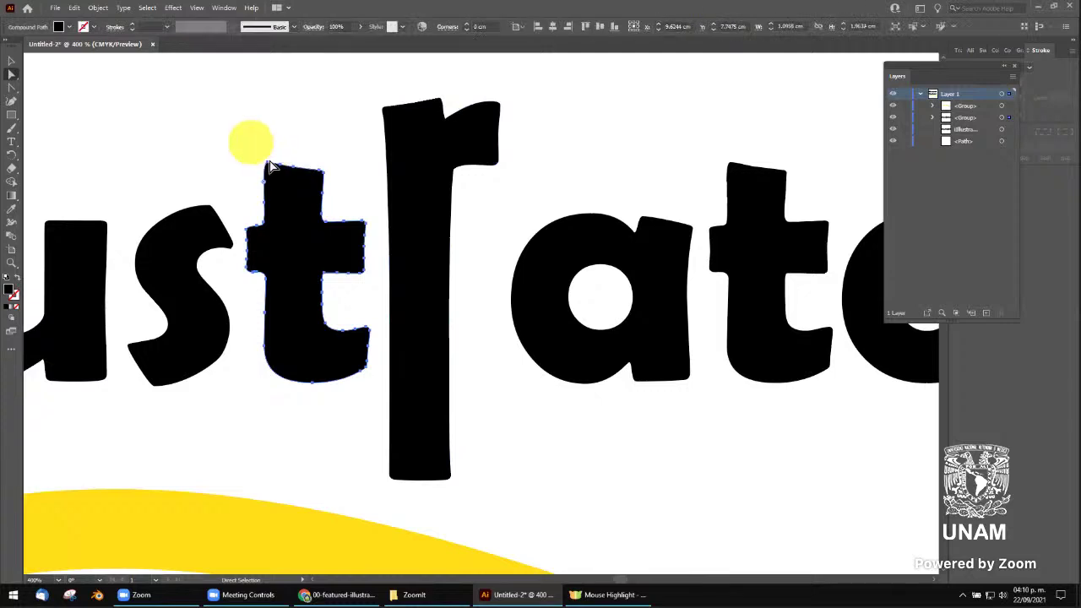
# Raise the t's top and extend its crossbar rightward across the r
pyautogui.moveTo(253, 149)
pyautogui.mouseDown()
pyautogui.moveTo(323, 215)
pyautogui.moveTo(315, 129)
pyautogui.mouseUp()
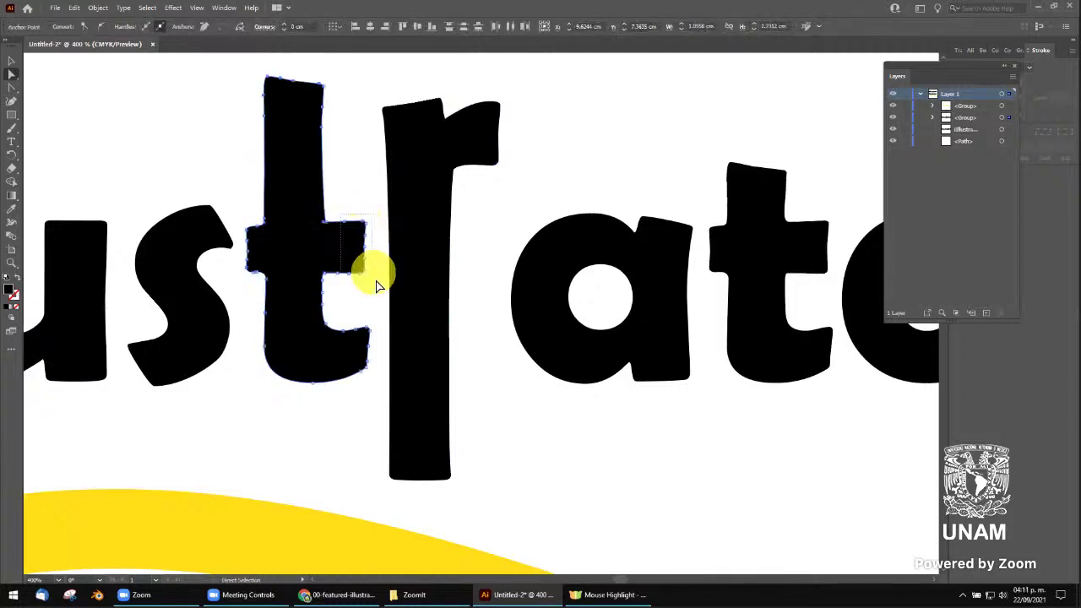
pyautogui.moveTo(362, 277); pyautogui.dragTo(488, 277)
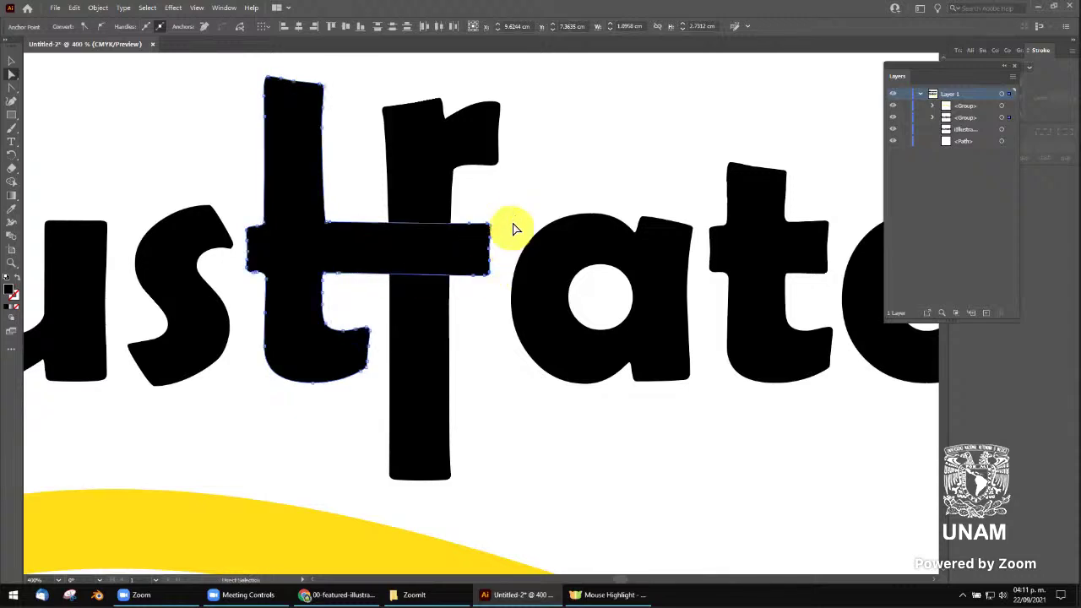
pyautogui.click(519, 211)
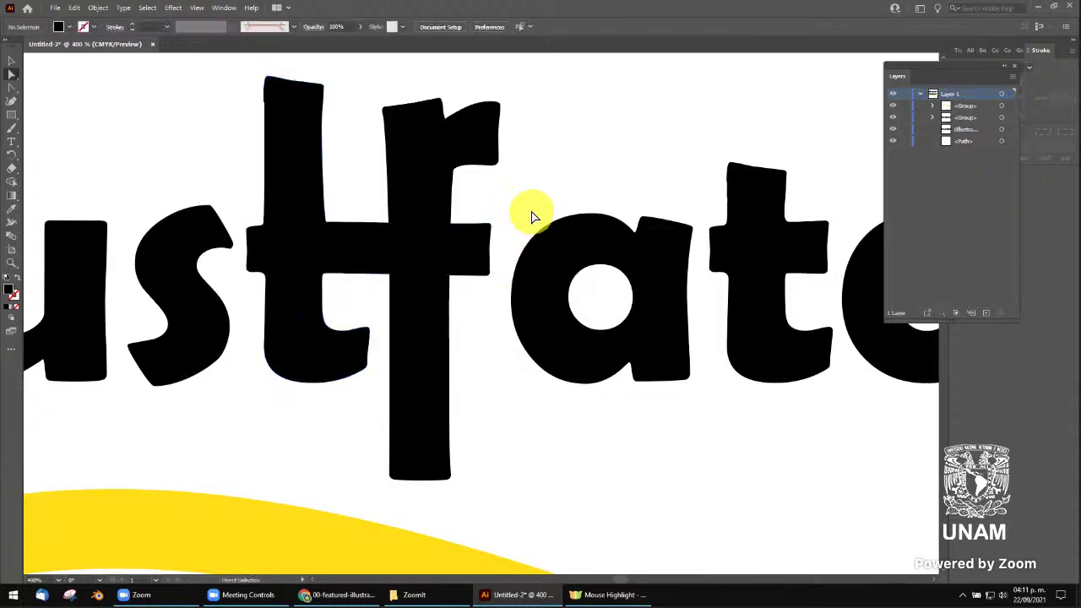
pyautogui.scroll(-2, 532, 228)
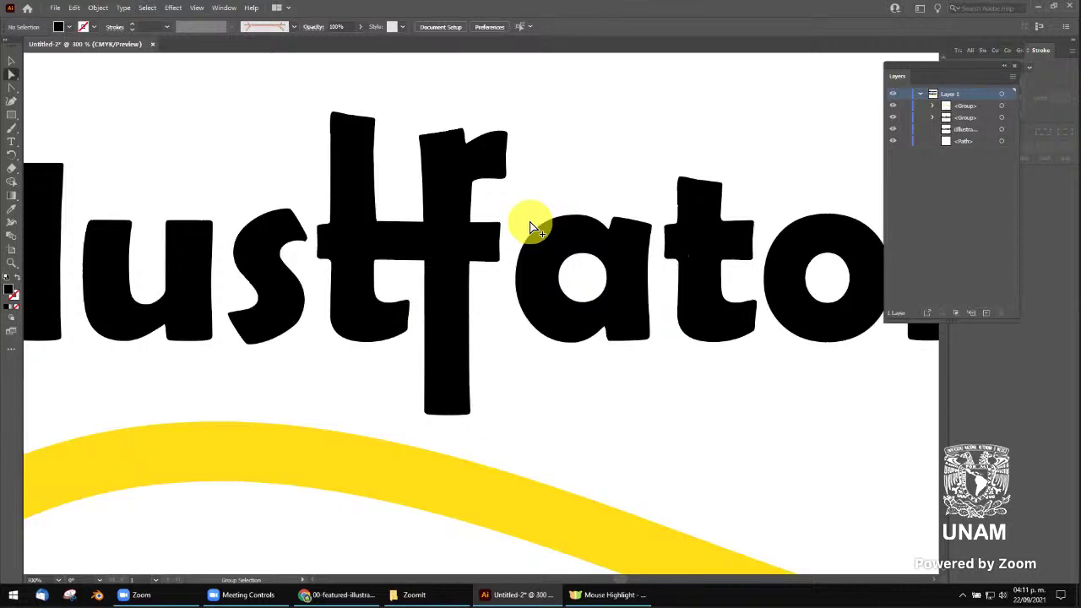
pyautogui.scroll(-1, 532, 228)
pyautogui.scroll(-1, 532, 228)
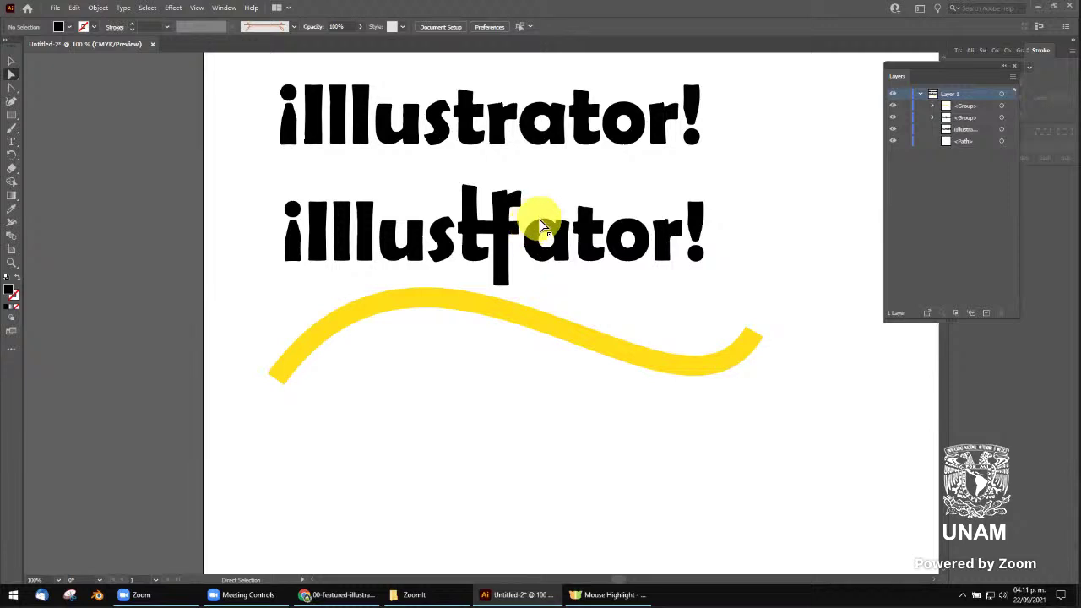
pyautogui.click(11, 61)
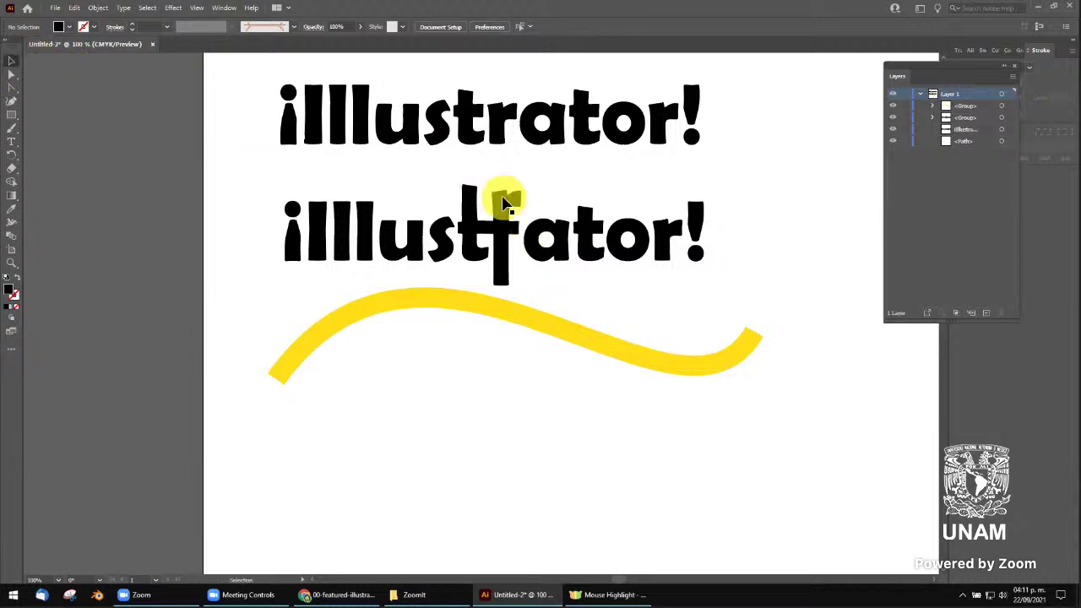
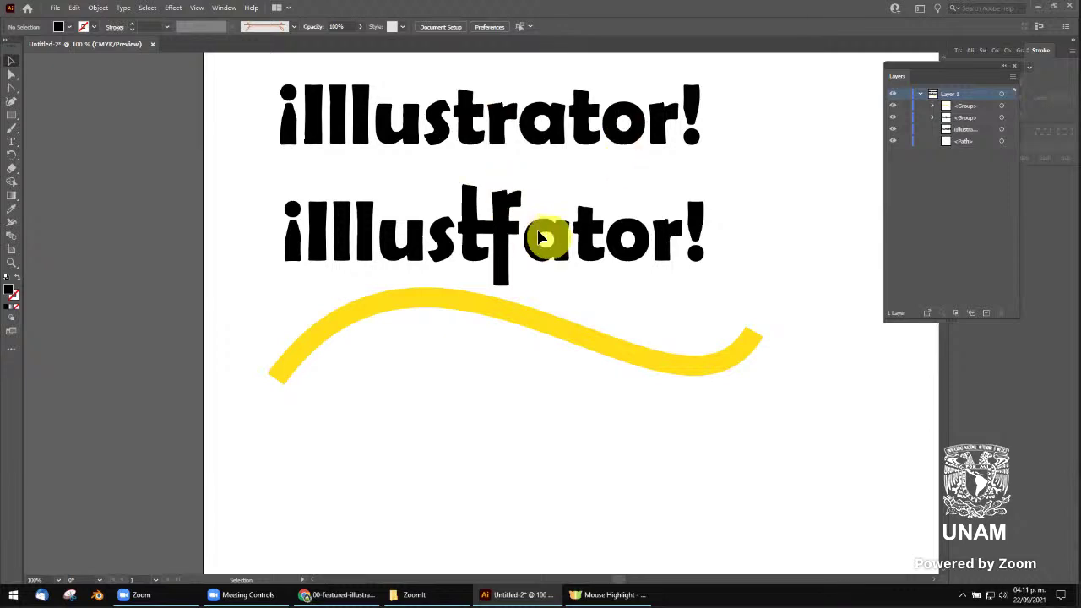
# Zoom out, then delete both text lines and the yellow curve to empty the artboard
pyautogui.press('z')
pyautogui.hotkey('ctrl', '-')
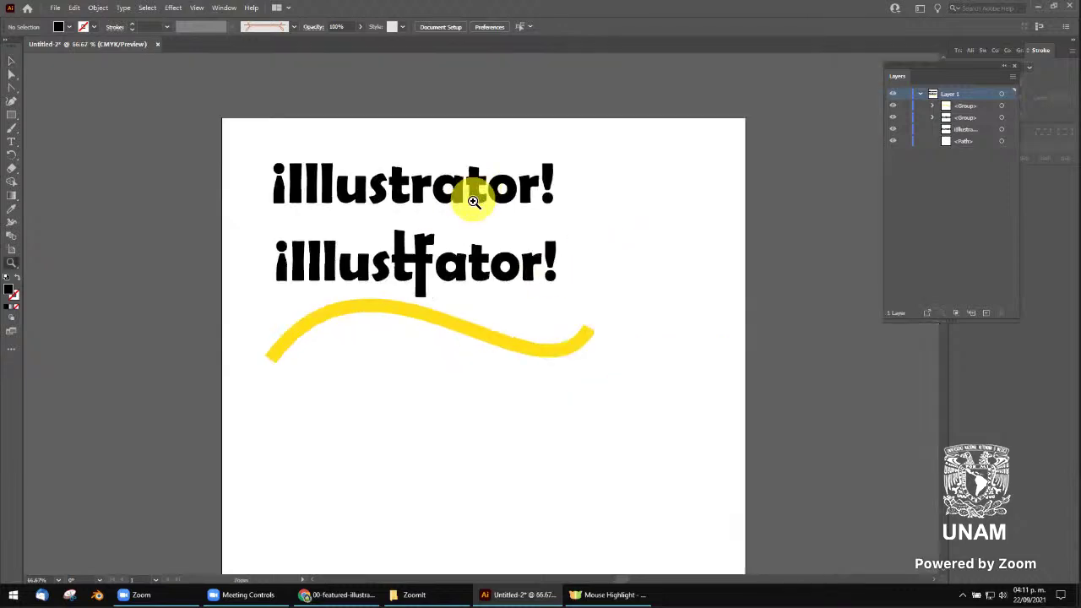
pyautogui.press('v')
pyautogui.hotkey('ctrl', 'a')
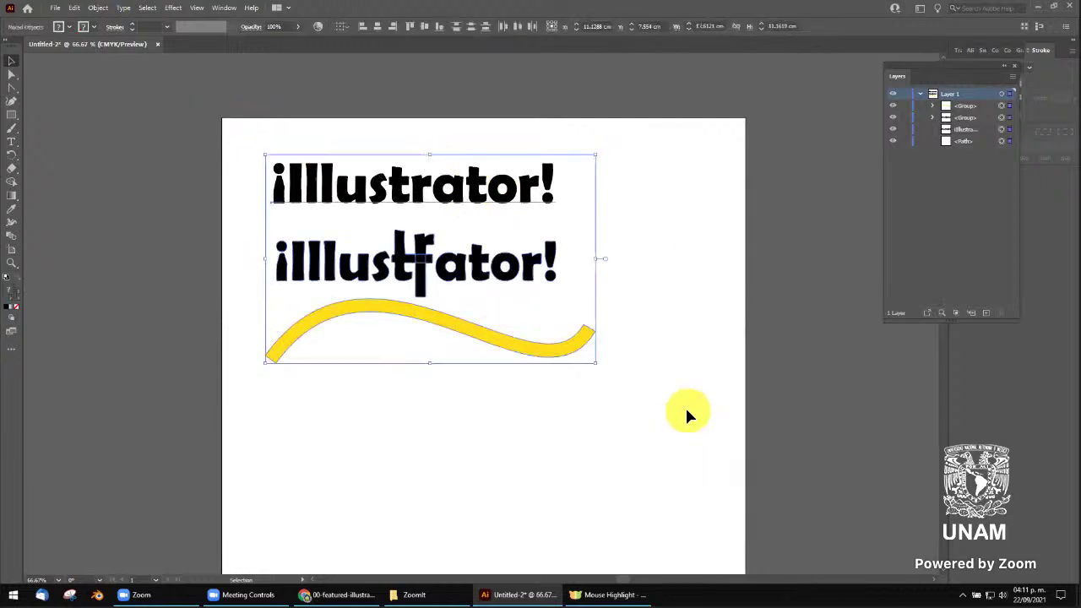
pyautogui.press('Delete')
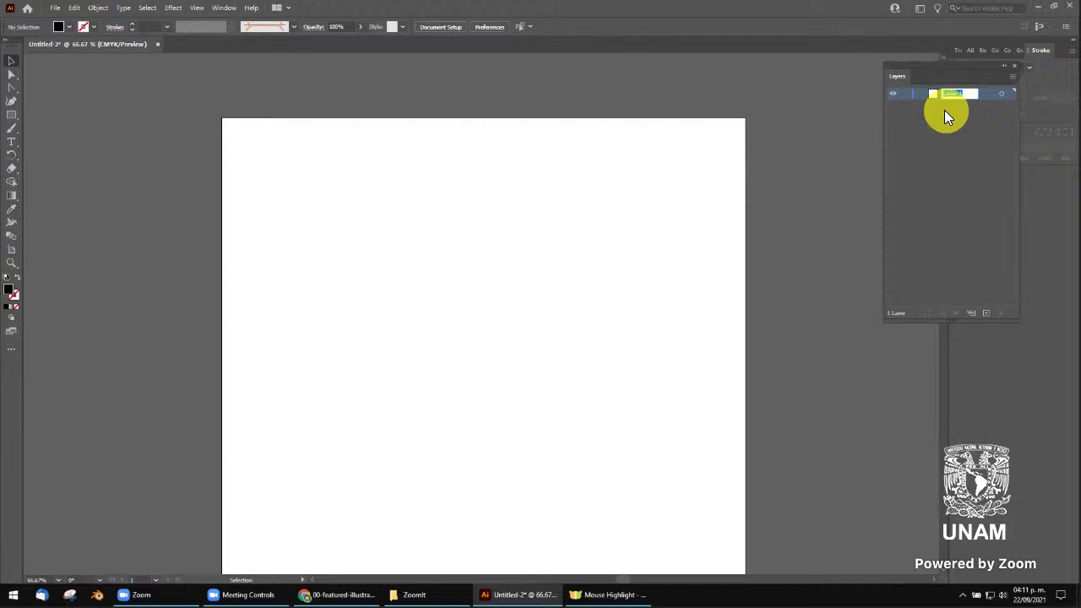
# Go to the LogoIllustrator folder in File Explorer via recent locations
pyautogui.write('b')
pyautogui.click(414, 595)
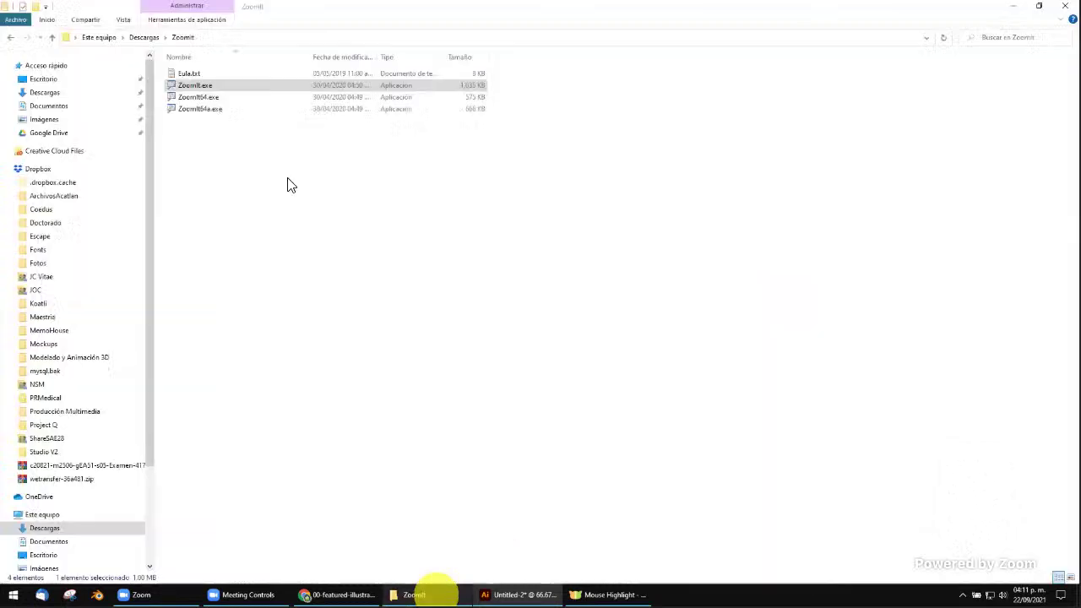
pyautogui.click(41, 37)
pyautogui.click(52, 77)
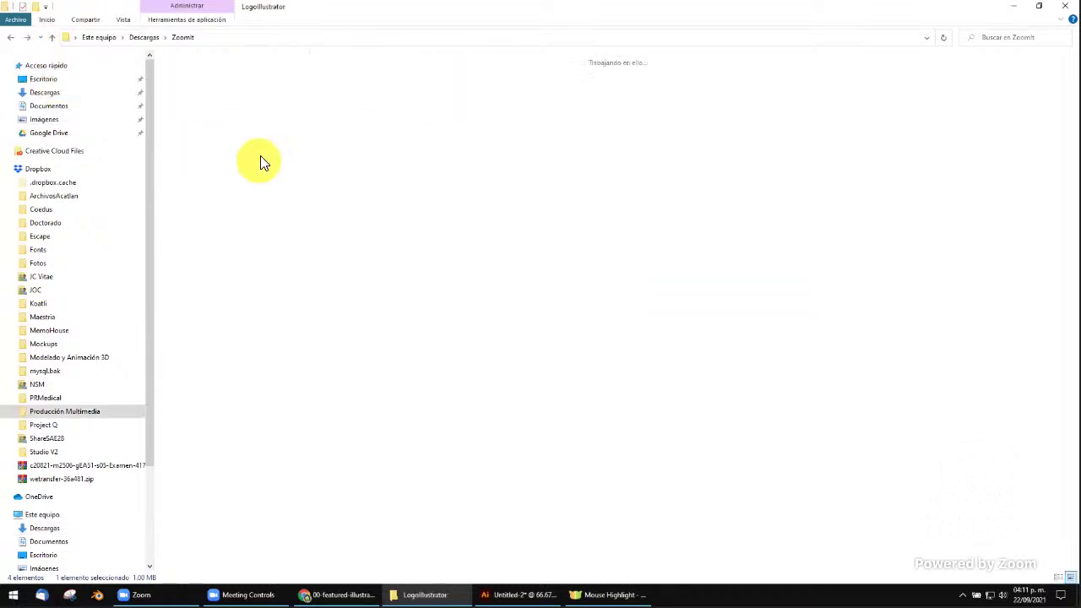
# Preview the wolf PNG, then drag it toward the Illustrator document
pyautogui.moveTo(253, 96); pyautogui.dragTo(280, 140)
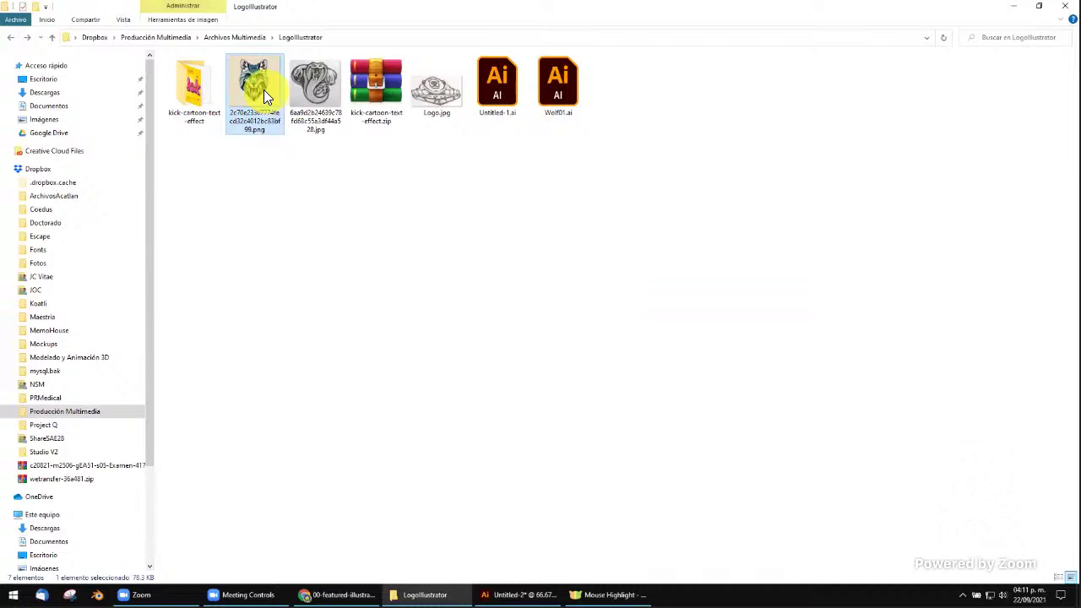
pyautogui.doubleClick(263, 89)
pyautogui.press('Escape')
pyautogui.moveTo(263, 89)
pyautogui.mouseDown()
pyautogui.moveTo(270, 111)
pyautogui.moveTo(474, 277)
pyautogui.moveTo(424, 100)
pyautogui.mouseUp()
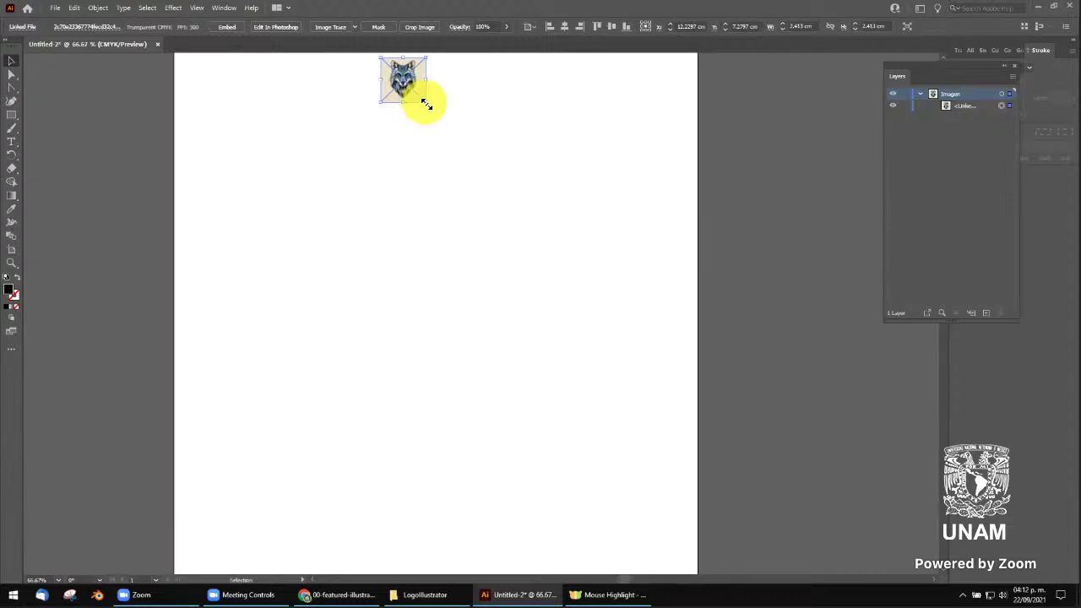
# Undo an accidental resize of the placed wolf image and zoom in to inspect it
pyautogui.moveTo(431, 107); pyautogui.dragTo(478, 149)
pyautogui.hotkey('ctrl', 'z')
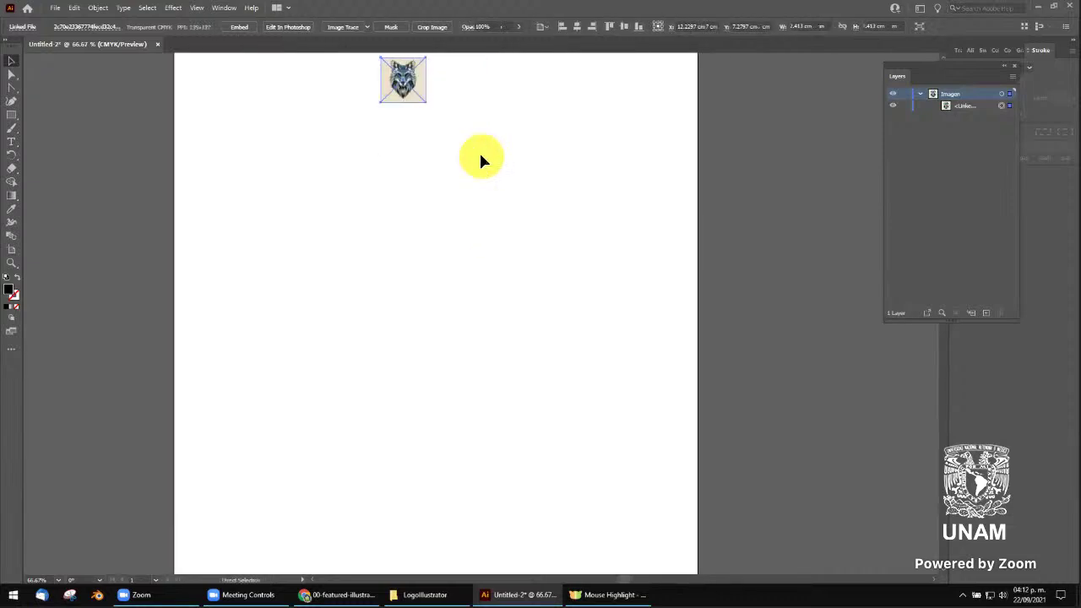
pyautogui.press('z')
pyautogui.click(410, 72)
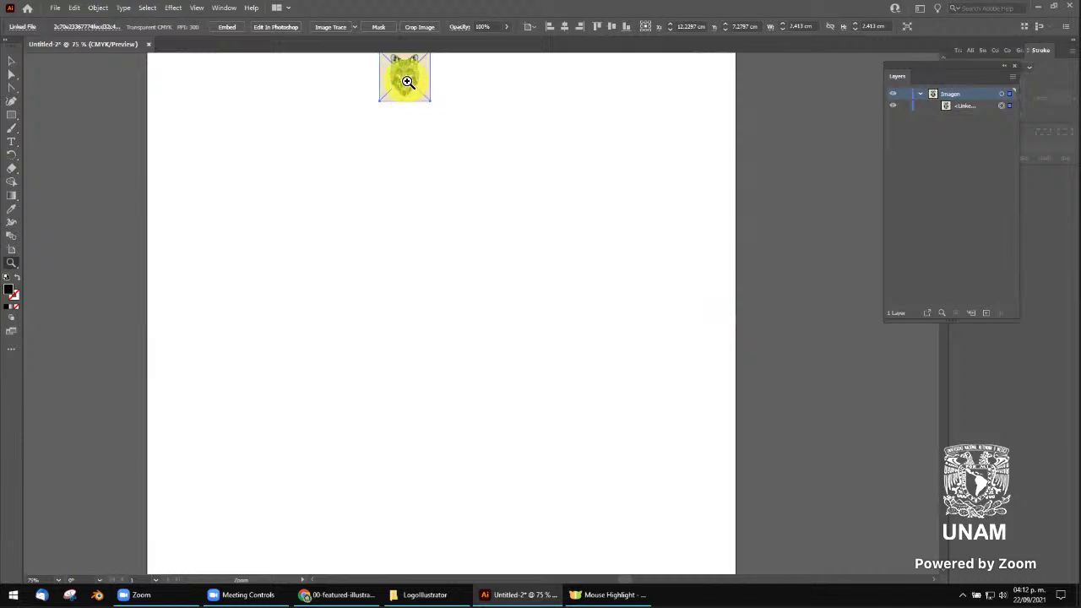
pyautogui.moveTo(403, 113)
pyautogui.mouseDown()
pyautogui.moveTo(412, 90)
pyautogui.moveTo(441, 267)
pyautogui.mouseUp()
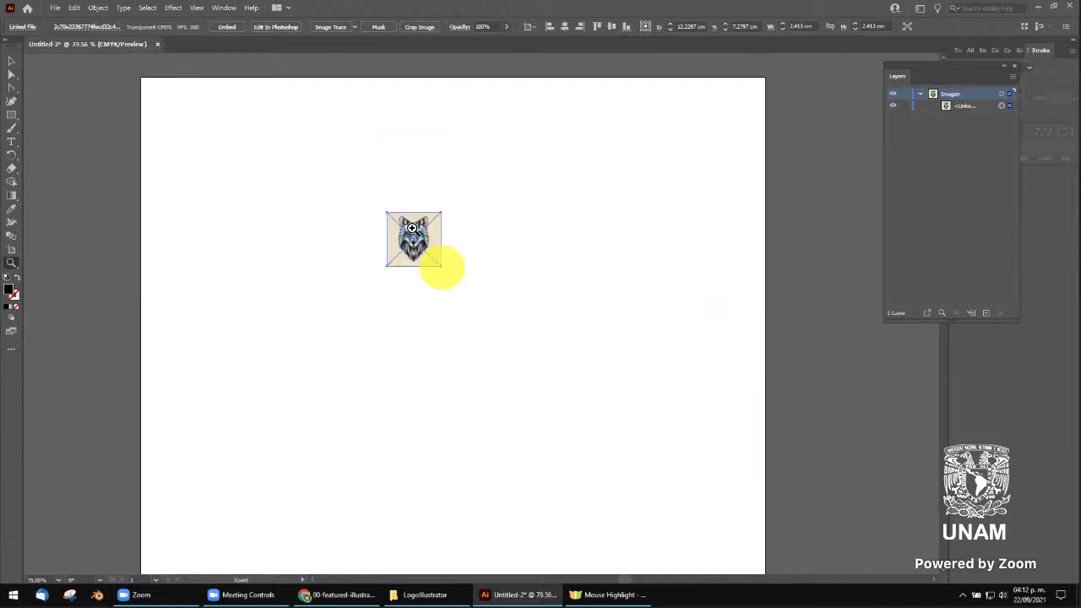
pyautogui.click(411, 273)
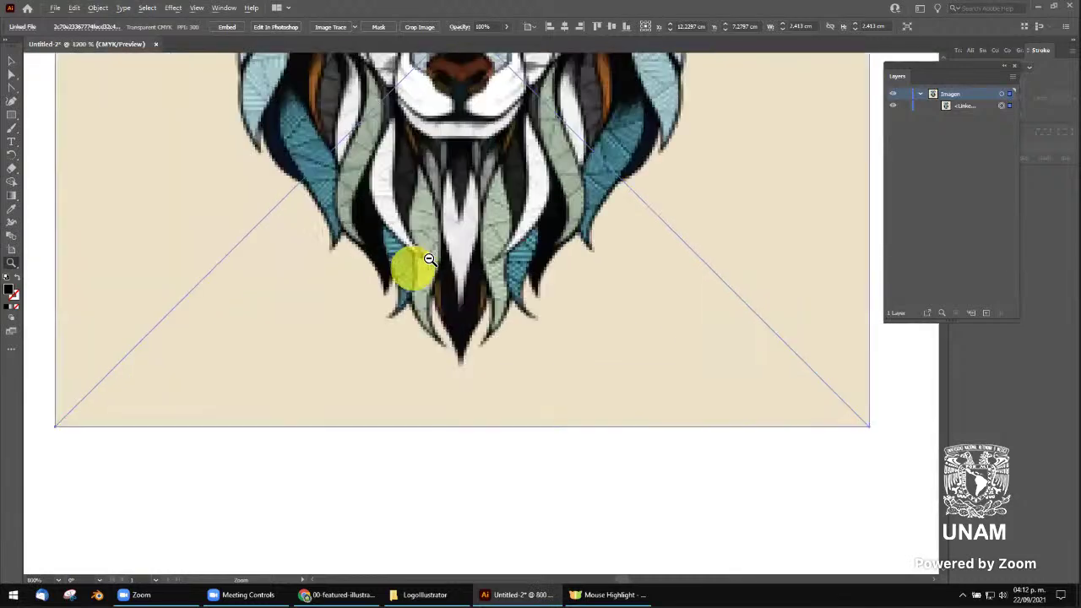
pyautogui.keyDown('alt'); pyautogui.click(434, 259); pyautogui.keyUp('alt')
pyautogui.keyDown('alt'); pyautogui.click(440, 270); pyautogui.keyUp('alt')
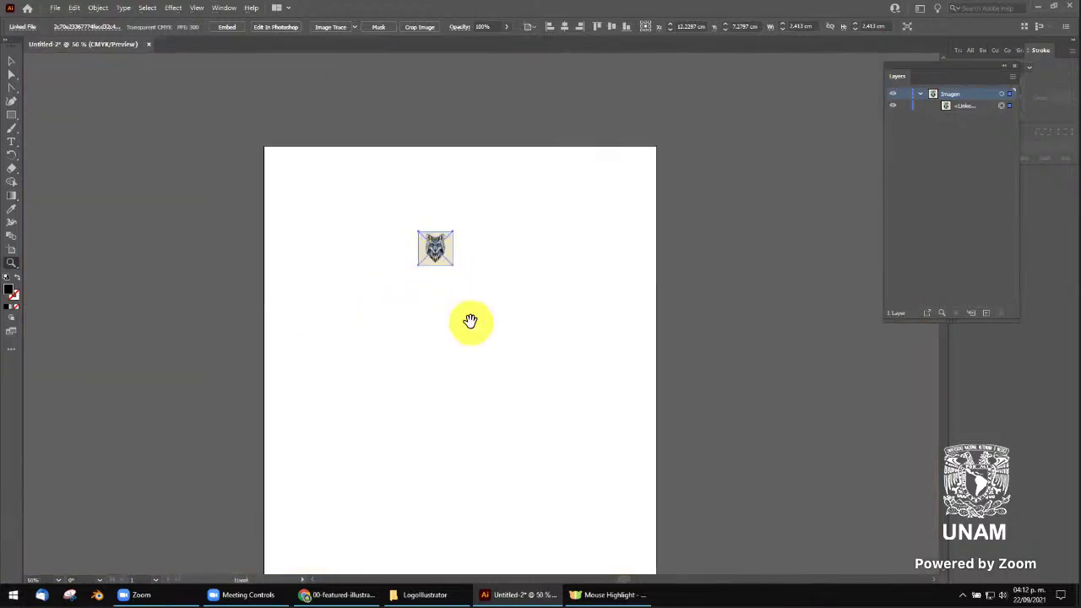
pyautogui.moveTo(468, 321); pyautogui.dragTo(451, 244)
# Scale the wolf image up to about 23.44 cm square and move it onto the artboard
pyautogui.press('v')
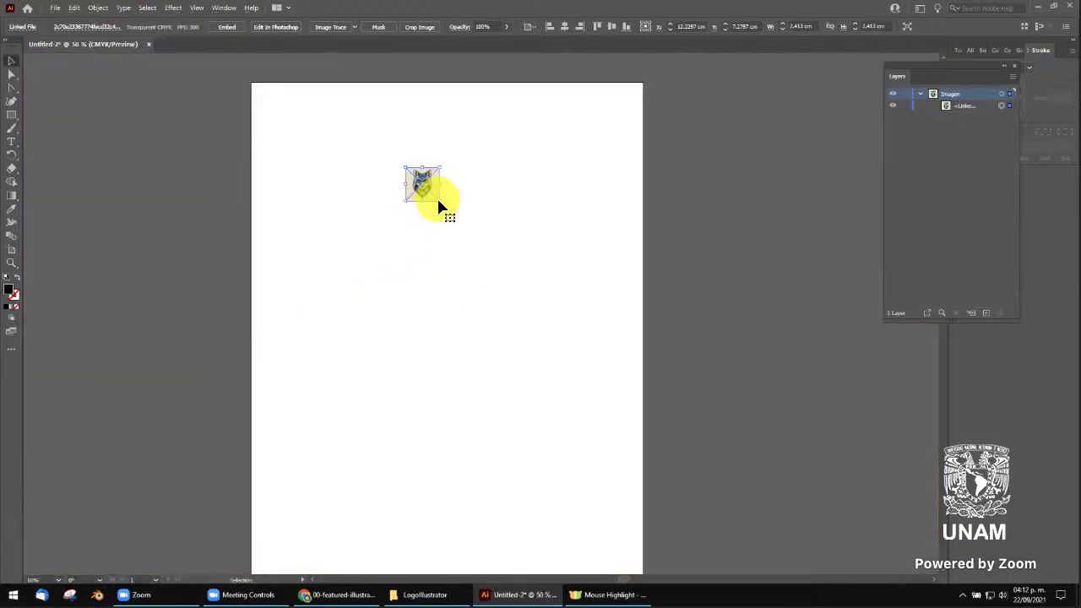
pyautogui.moveTo(439, 202)
pyautogui.mouseDown()
pyautogui.moveTo(748, 502)
pyautogui.moveTo(735, 478)
pyautogui.mouseUp()
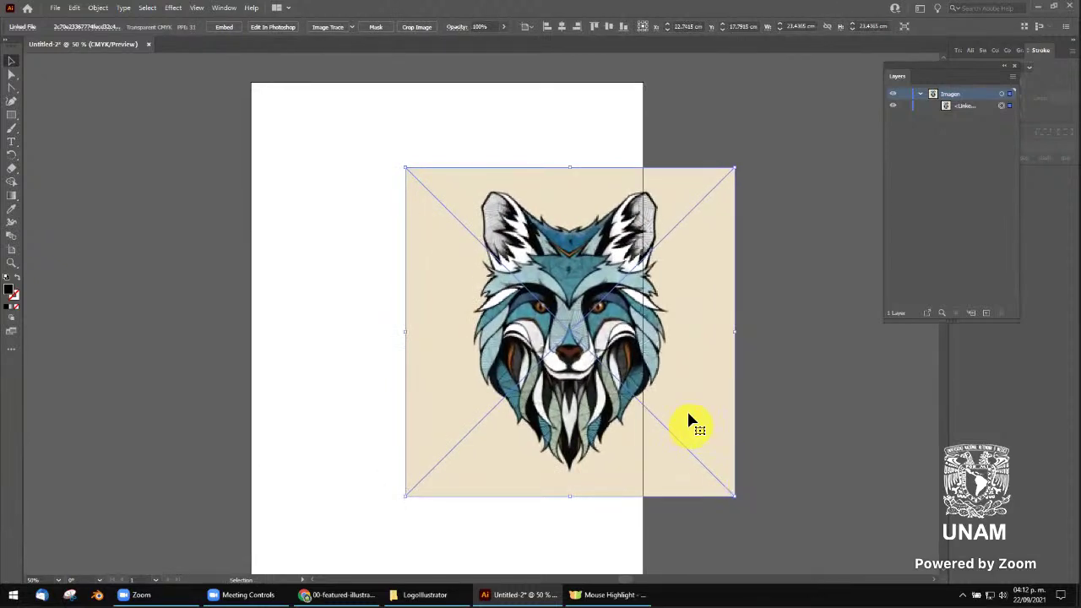
pyautogui.moveTo(695, 429); pyautogui.dragTo(566, 446)
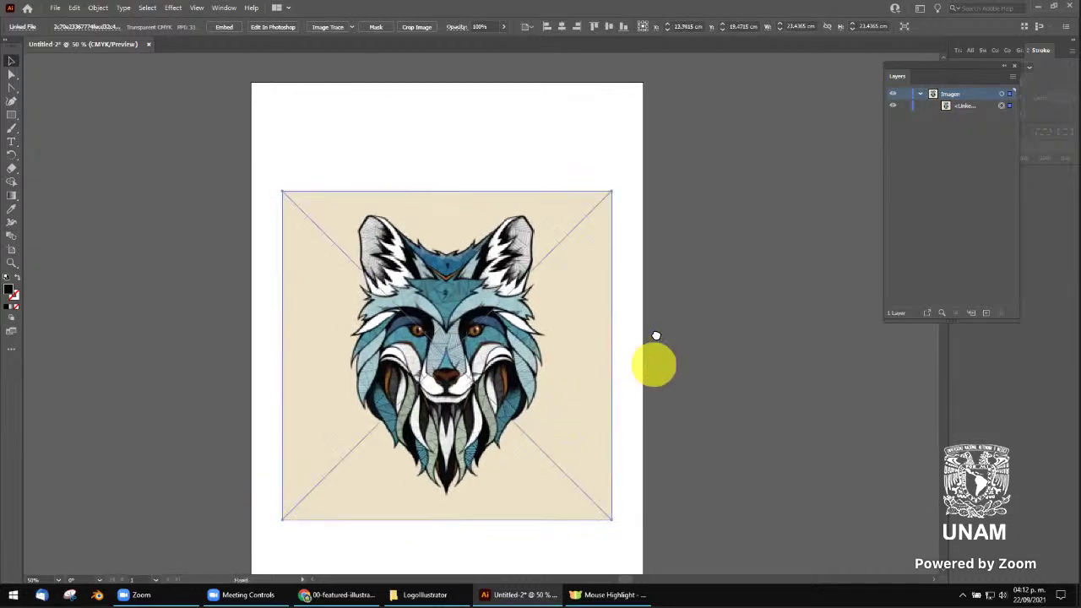
pyautogui.scroll(-2, 642, 329)
pyautogui.moveTo(540, 267); pyautogui.dragTo(536, 279)
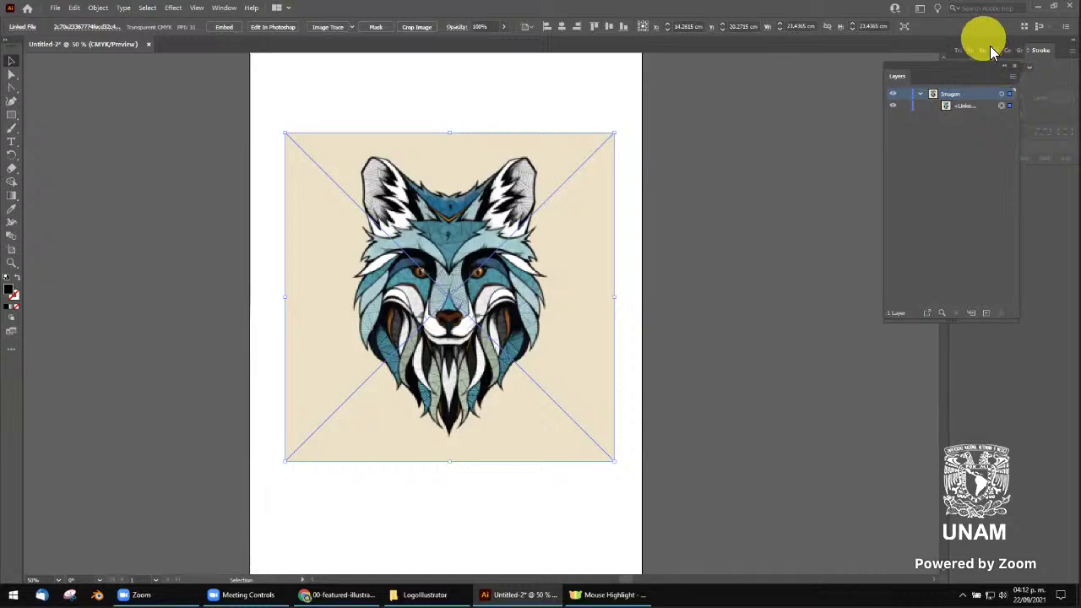
# Align the wolf image to the artboard's horizontal and vertical centres, then deselect it
pyautogui.click(969, 51)
pyautogui.moveTo(947, 66); pyautogui.dragTo(959, 230)
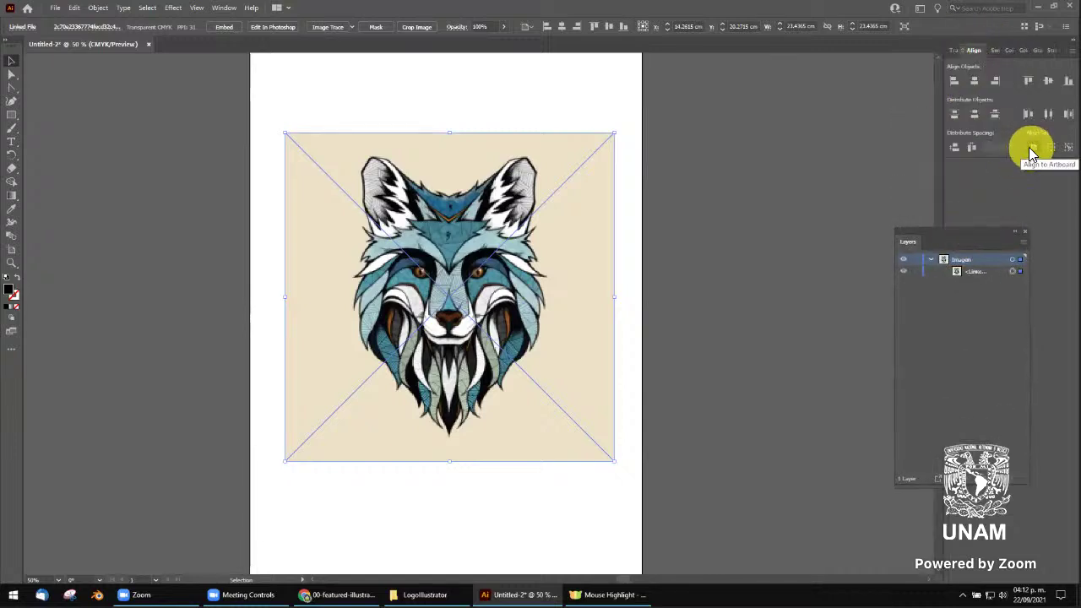
pyautogui.click(1029, 148)
pyautogui.click(1027, 81)
pyautogui.click(1047, 82)
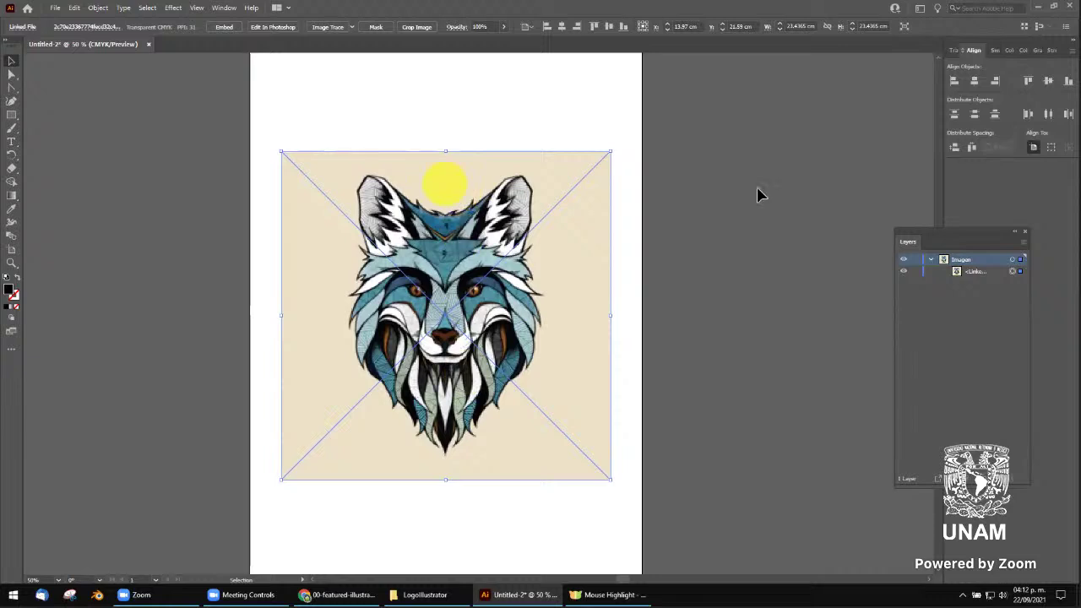
pyautogui.click(663, 224)
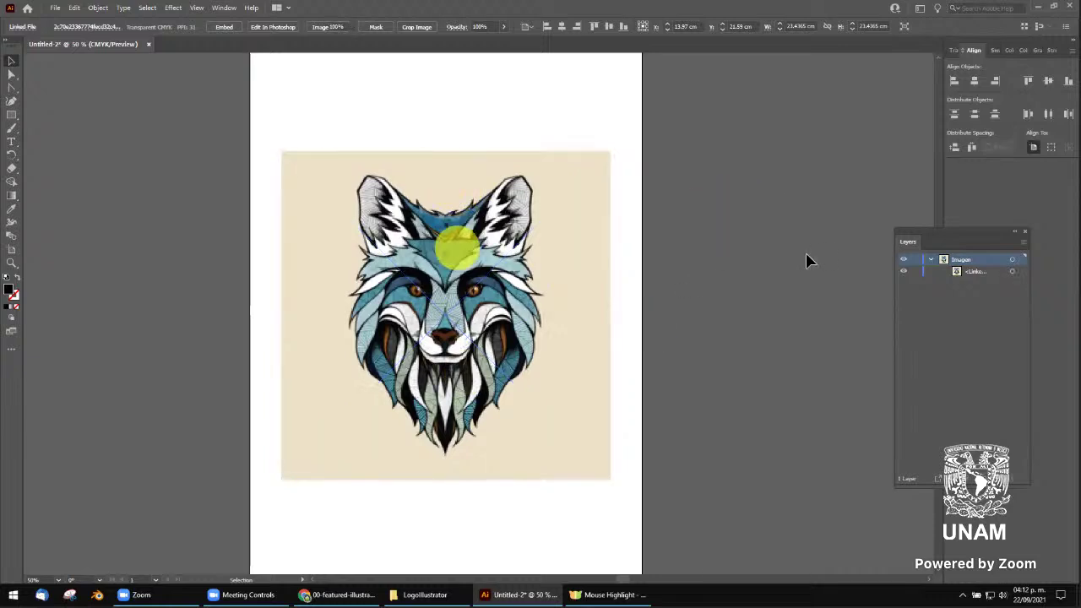
pyautogui.moveTo(904, 239); pyautogui.dragTo(709, 206)
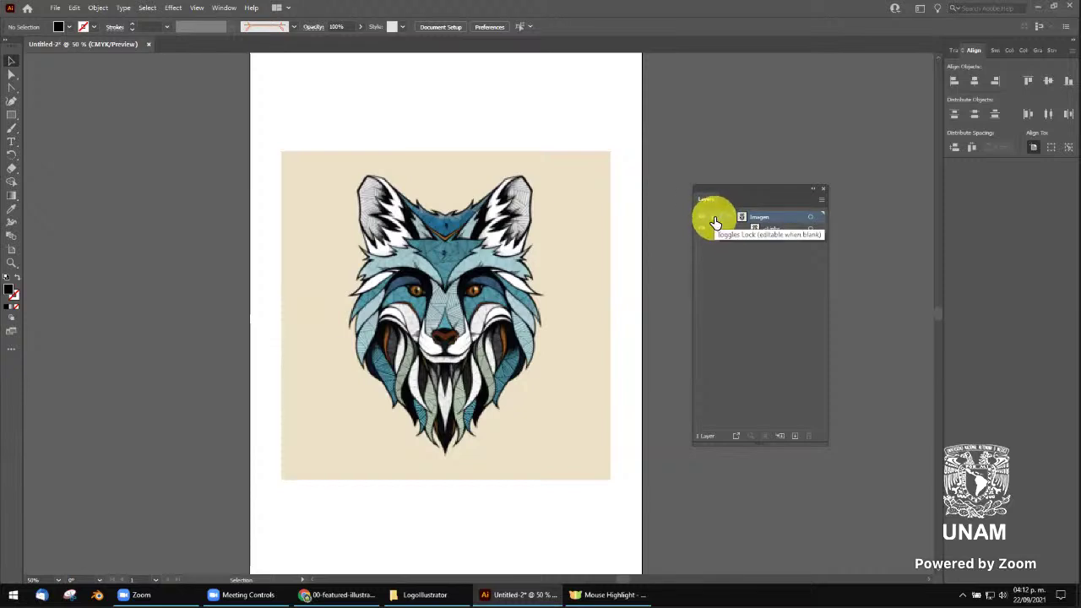
# Lock the Imagen layer and zoom in on the wolf's face
pyautogui.click(714, 221)
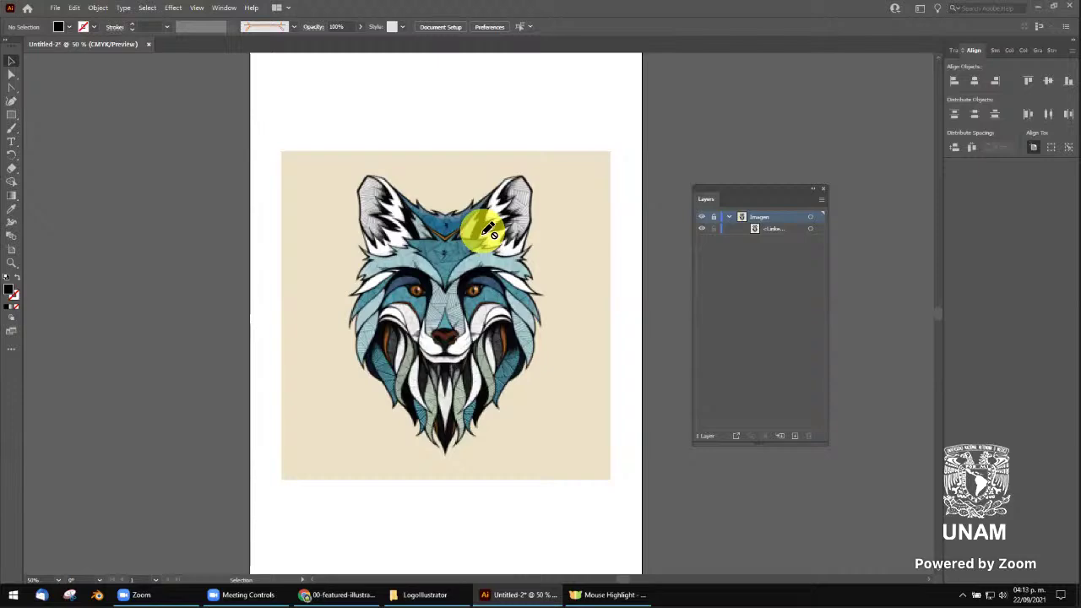
pyautogui.keyDown('alt'); pyautogui.scroll(1, 460, 319); pyautogui.keyUp('alt')
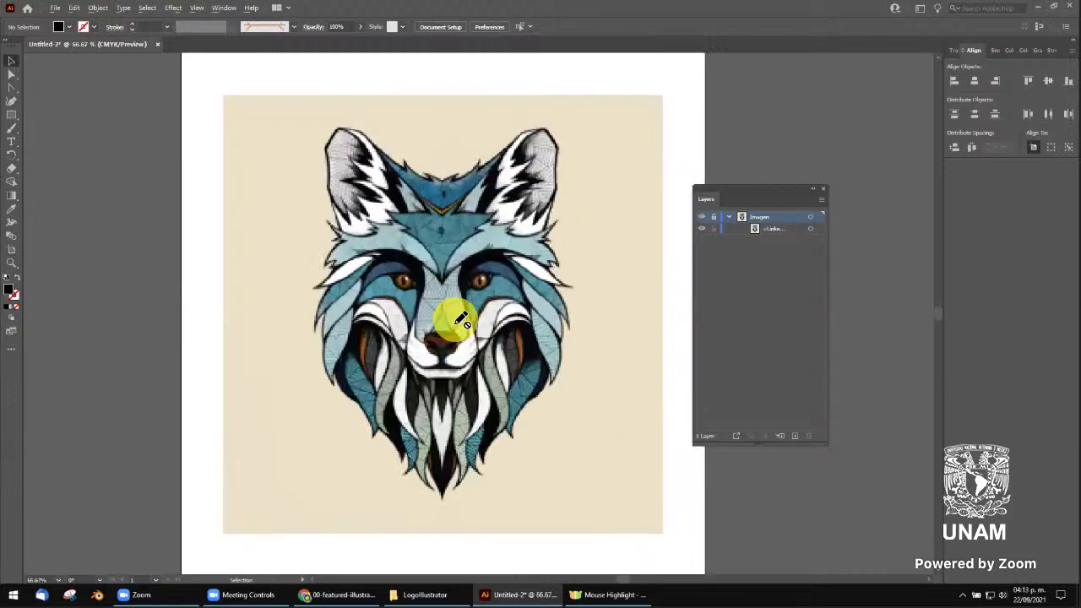
pyautogui.keyDown('alt'); pyautogui.scroll(1, 460, 319); pyautogui.keyUp('alt')
pyautogui.scroll(1, 461, 239)
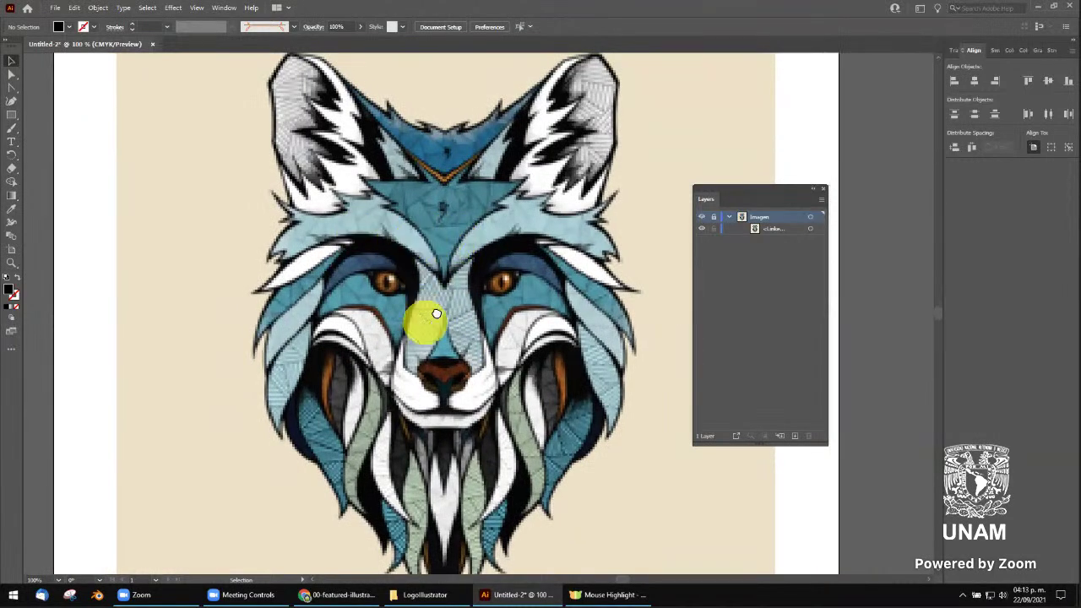
pyautogui.moveTo(436, 313)
pyautogui.mouseDown()
pyautogui.moveTo(442, 266)
pyautogui.moveTo(459, 298)
pyautogui.mouseUp()
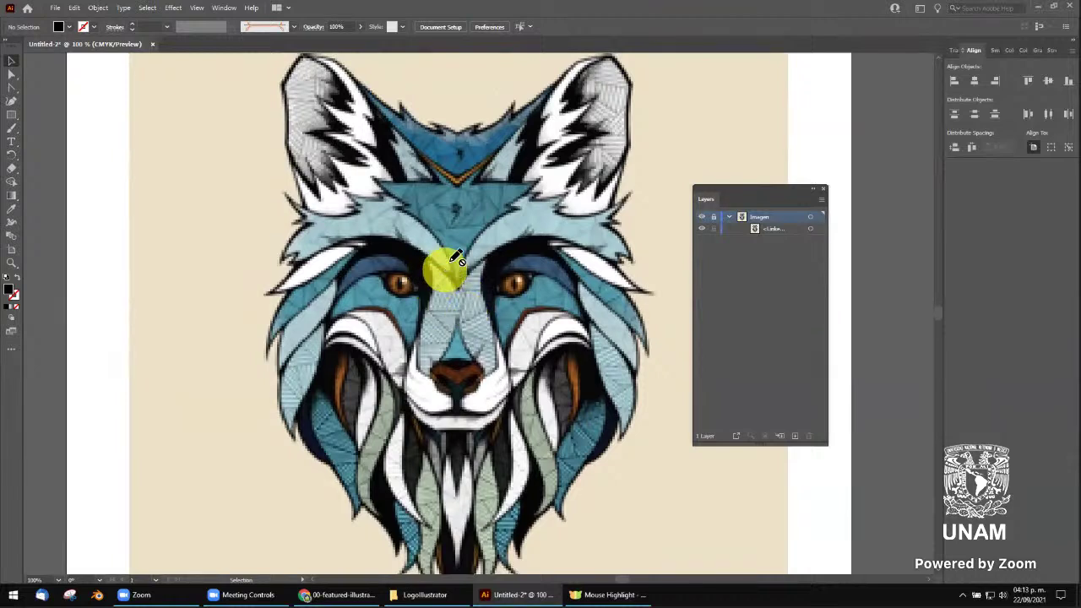
# Zoom and pan around the wolf's lower head and ears, then pick the Curvature Tool
pyautogui.scroll(1, 460, 242)
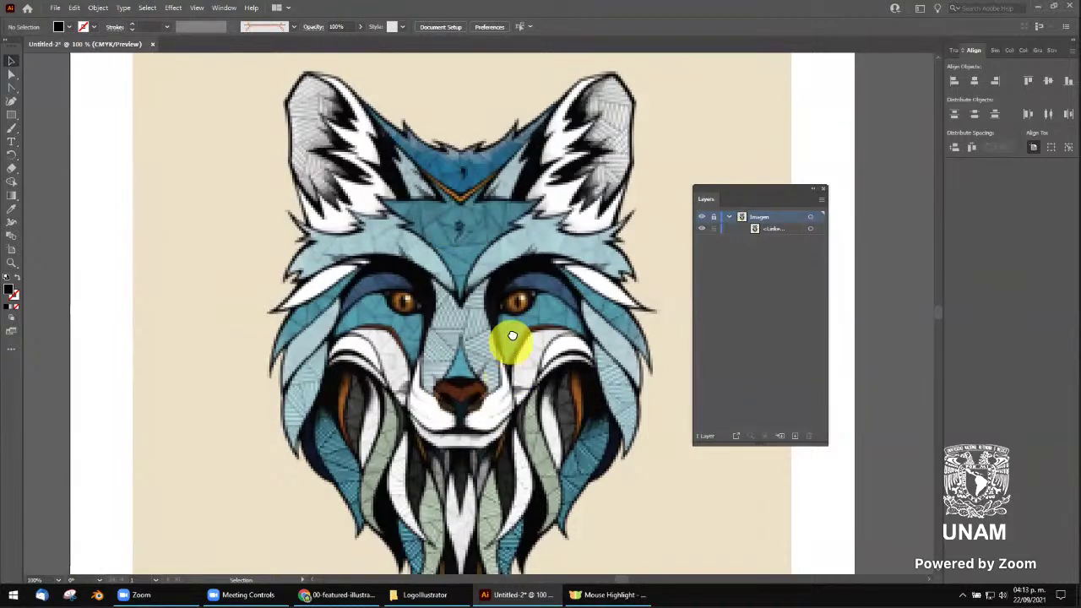
pyautogui.moveTo(507, 345); pyautogui.dragTo(495, 217)
pyautogui.scroll(-1, 471, 293)
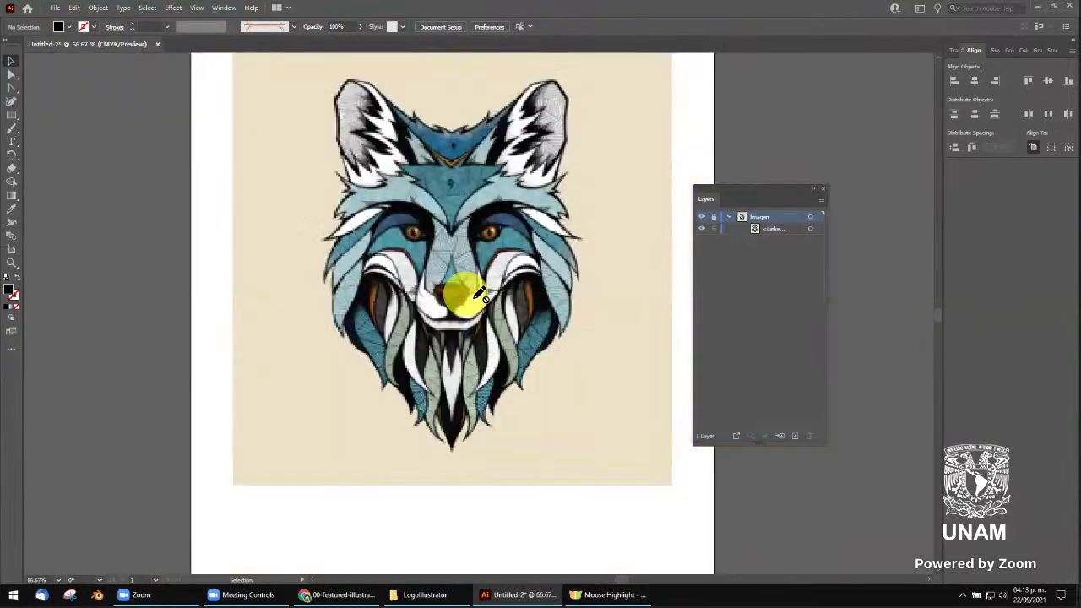
pyautogui.scroll(1, 477, 294)
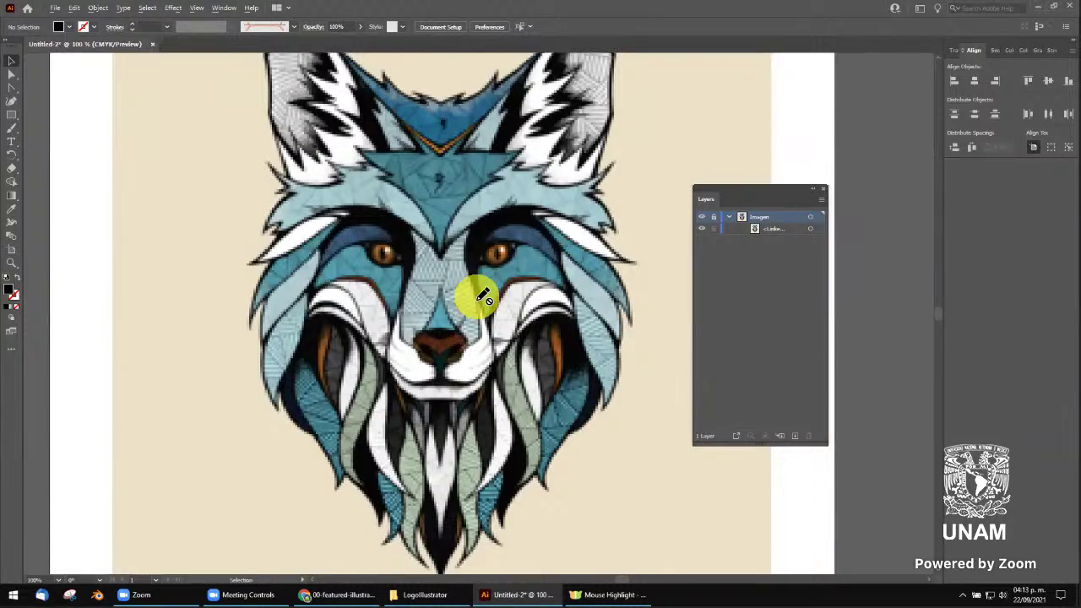
pyautogui.scroll(-1, 479, 295)
pyautogui.scroll(1, 470, 293)
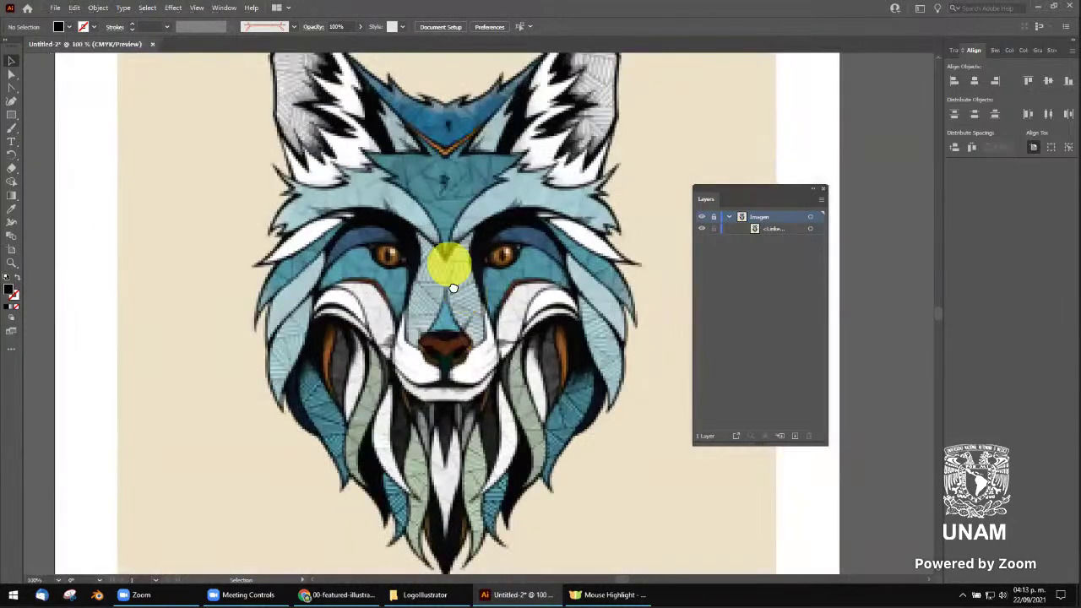
pyautogui.moveTo(447, 251); pyautogui.dragTo(460, 301)
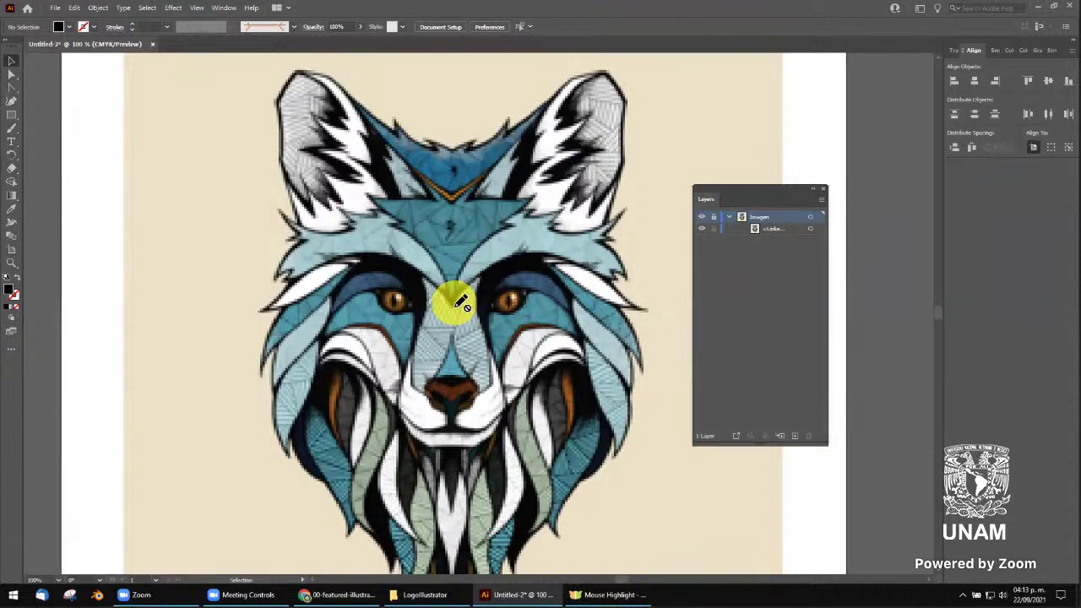
pyautogui.scroll(-3, 509, 253)
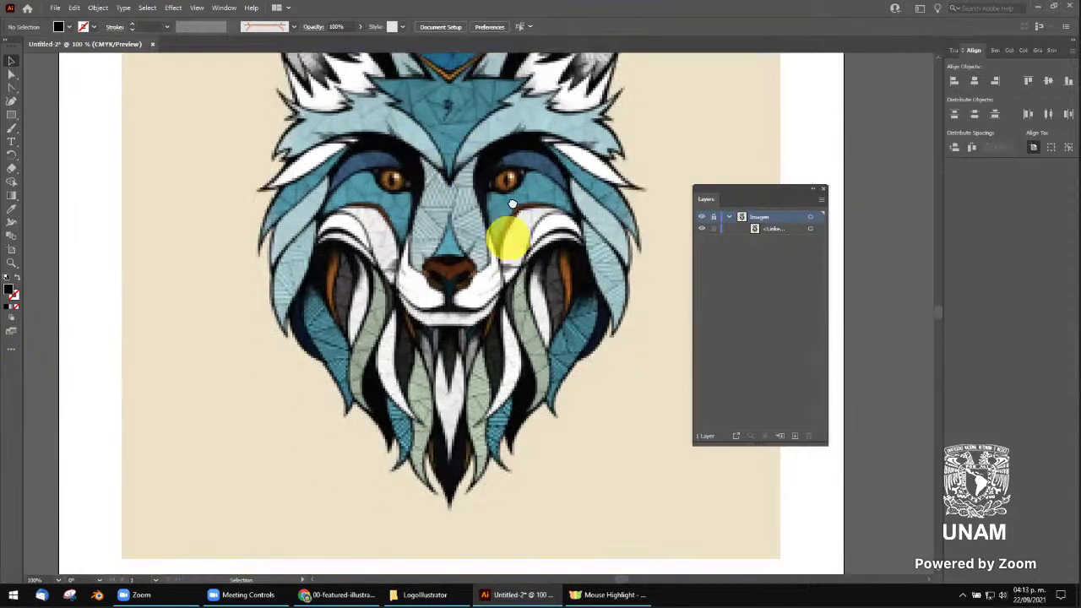
pyautogui.scroll(2, 507, 228)
pyautogui.scroll(1, 473, 287)
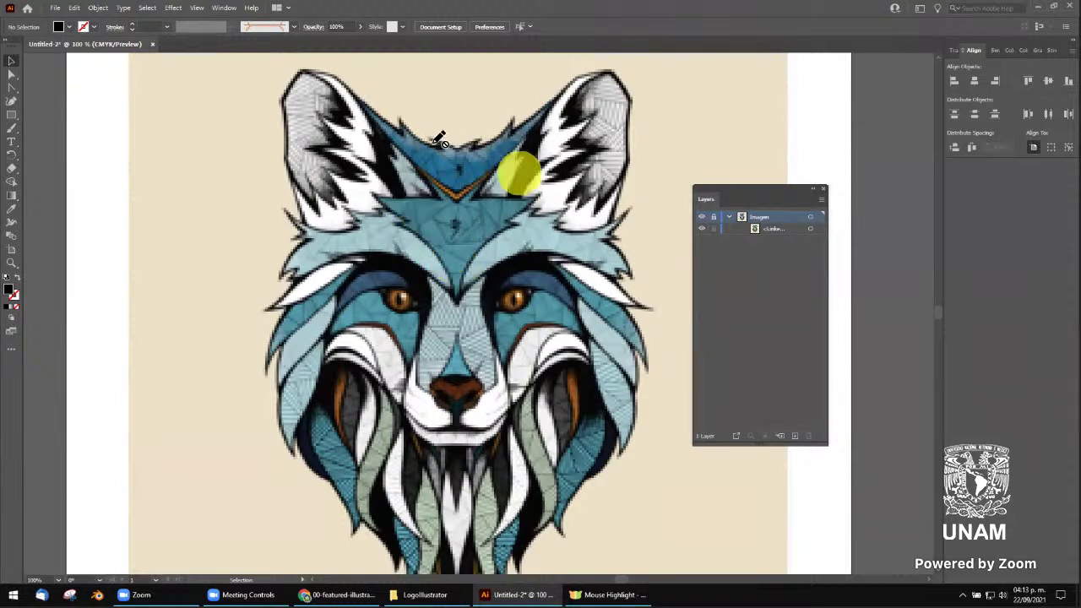
pyautogui.click(11, 101)
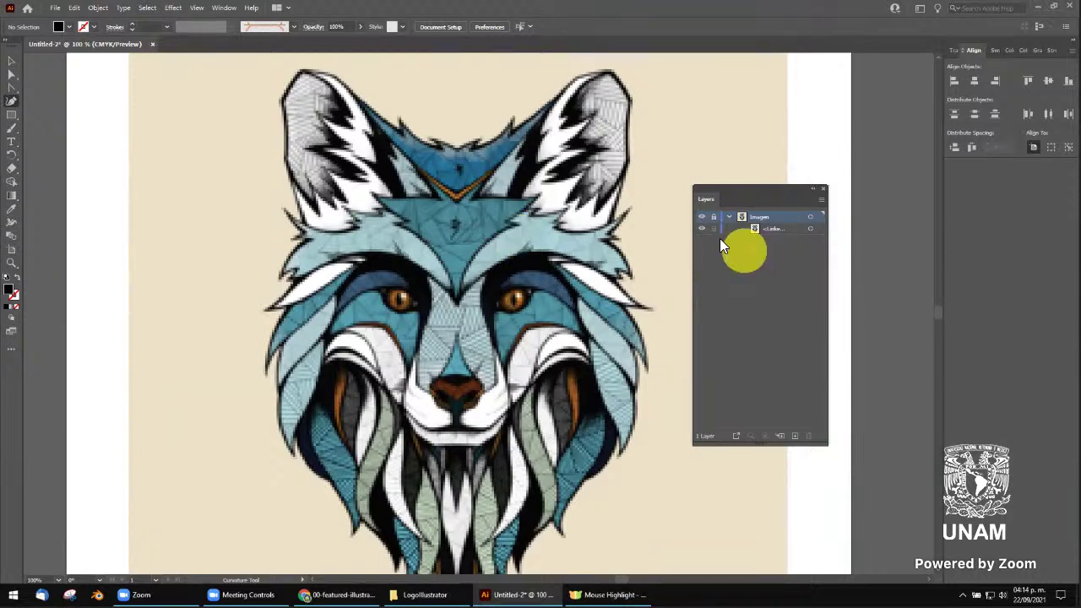
# Add two new layers above Imagen, naming the first 'Contorno'
pyautogui.click(728, 216)
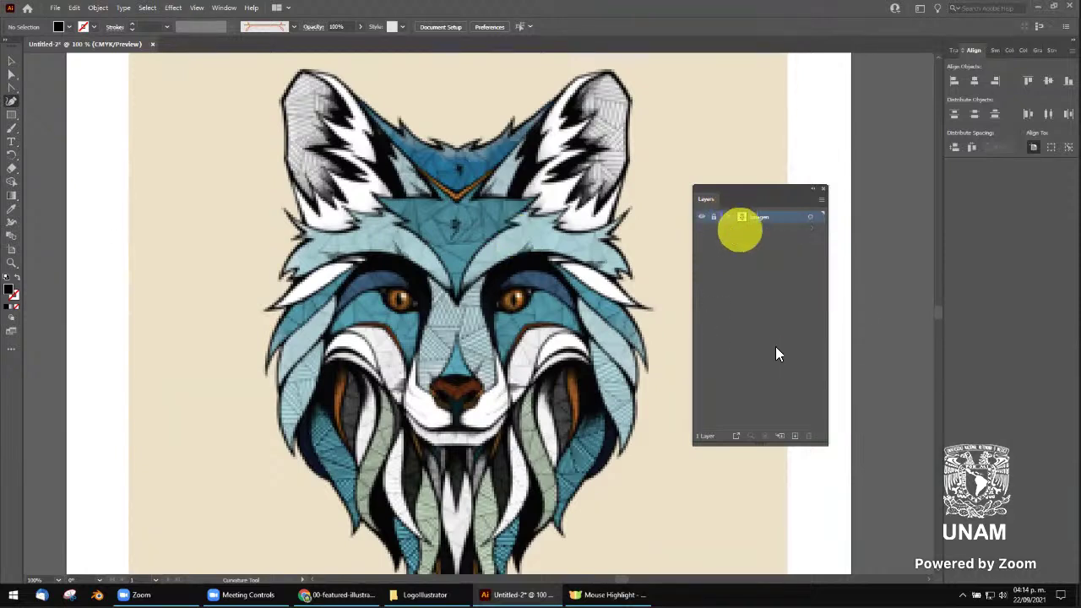
pyautogui.click(791, 436)
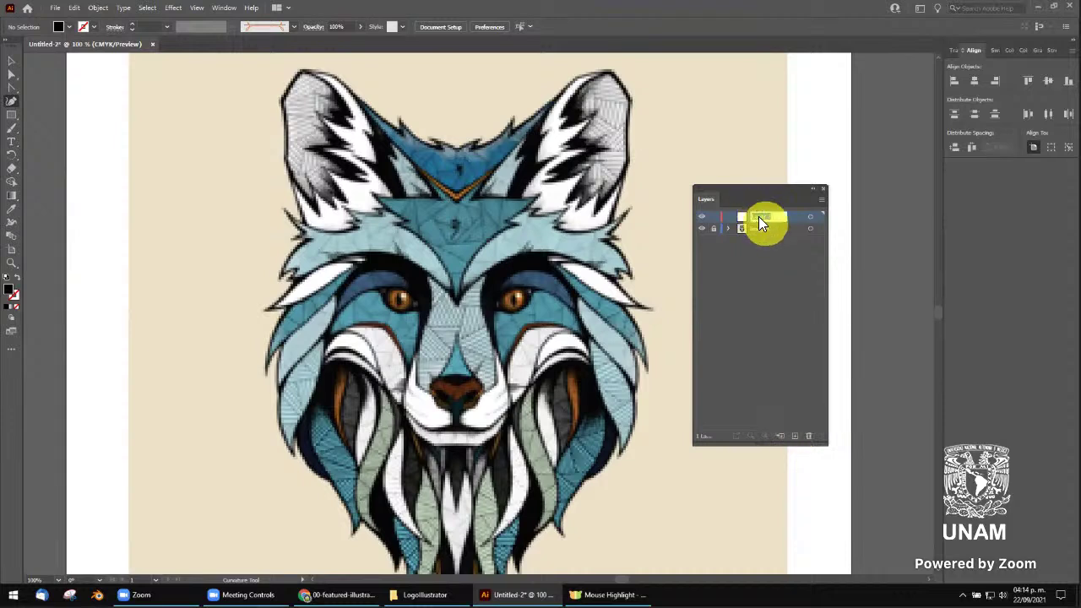
pyautogui.write('Contorno')
pyautogui.press('Return')
pyautogui.click(793, 436)
pyautogui.press('Return')
# Shift the wolf view and switch between Illustrator and the LogoIllustrator folder
pyautogui.moveTo(462, 176); pyautogui.dragTo(545, 294)
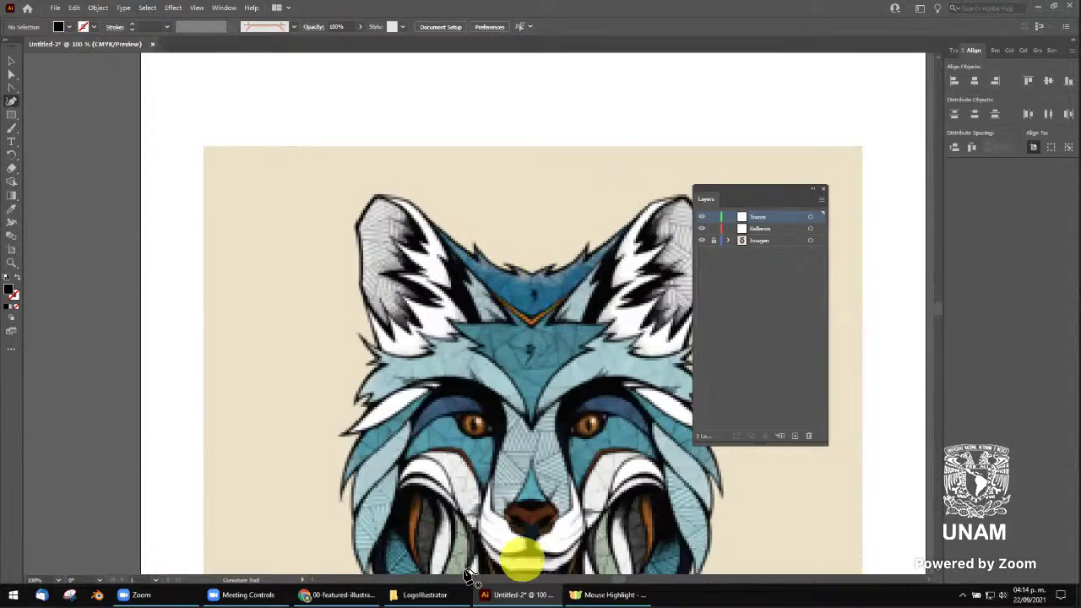
pyautogui.click(424, 595)
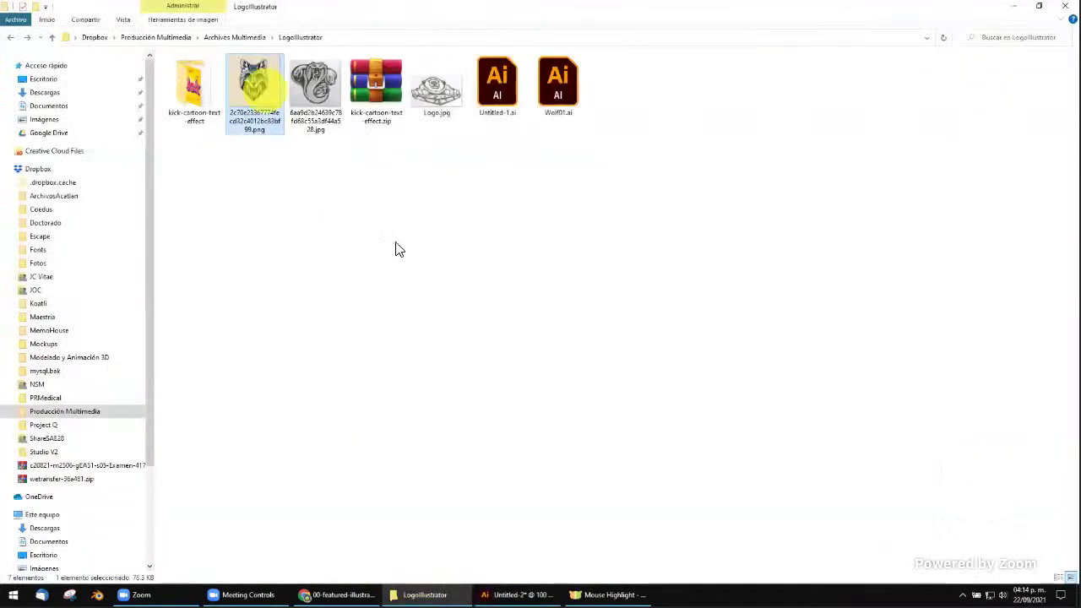
pyautogui.hotkey('alt', 'Tab')
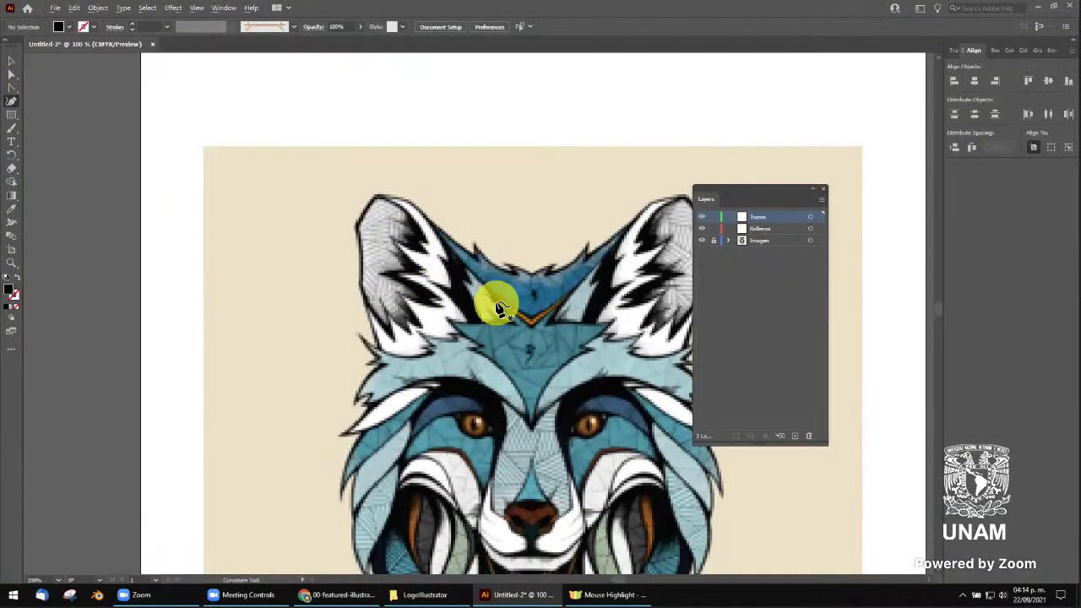
pyautogui.scroll(1, 500, 308)
pyautogui.scroll(-2, 500, 309)
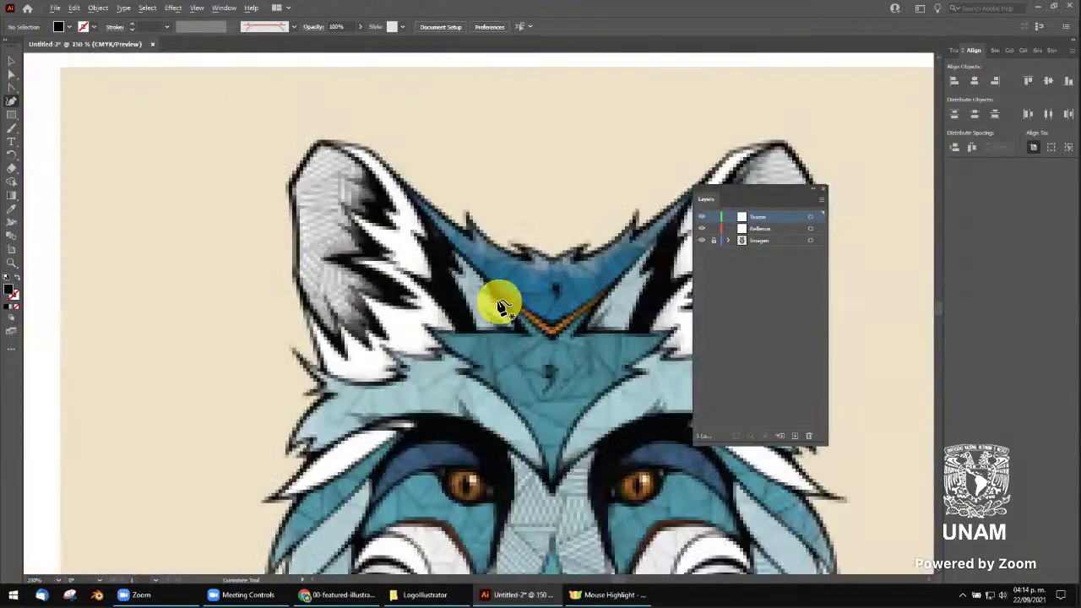
pyautogui.scroll(-1, 500, 308)
pyautogui.hotkey('alt', 'Tab')
# Open the wolf PNG in IrfanView, enlarge its window, and zoom out in Illustrator
pyautogui.doubleClick(247, 91)
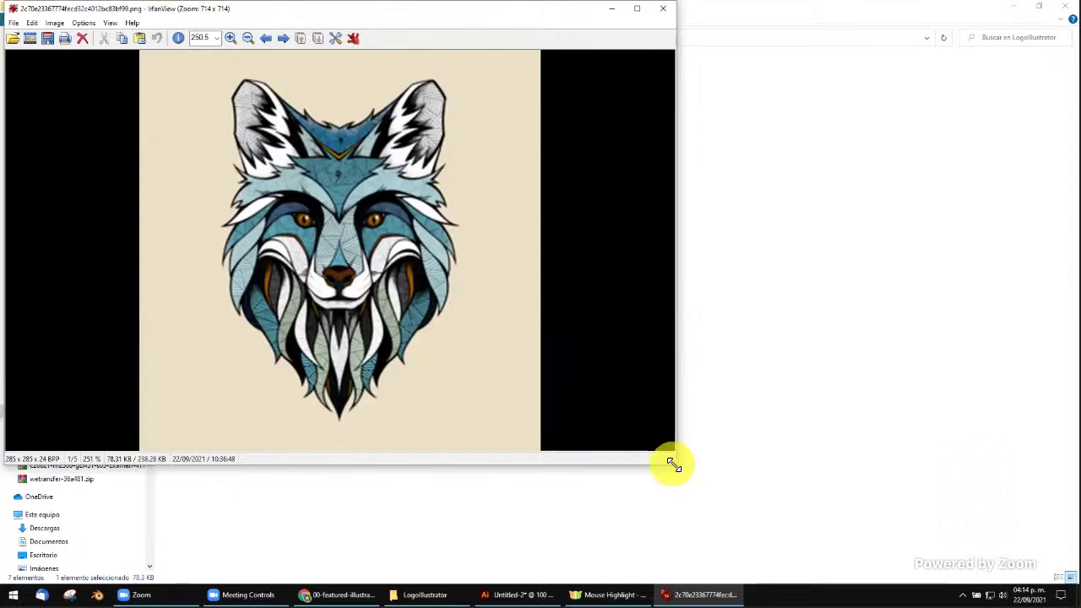
pyautogui.moveTo(673, 465); pyautogui.dragTo(875, 574)
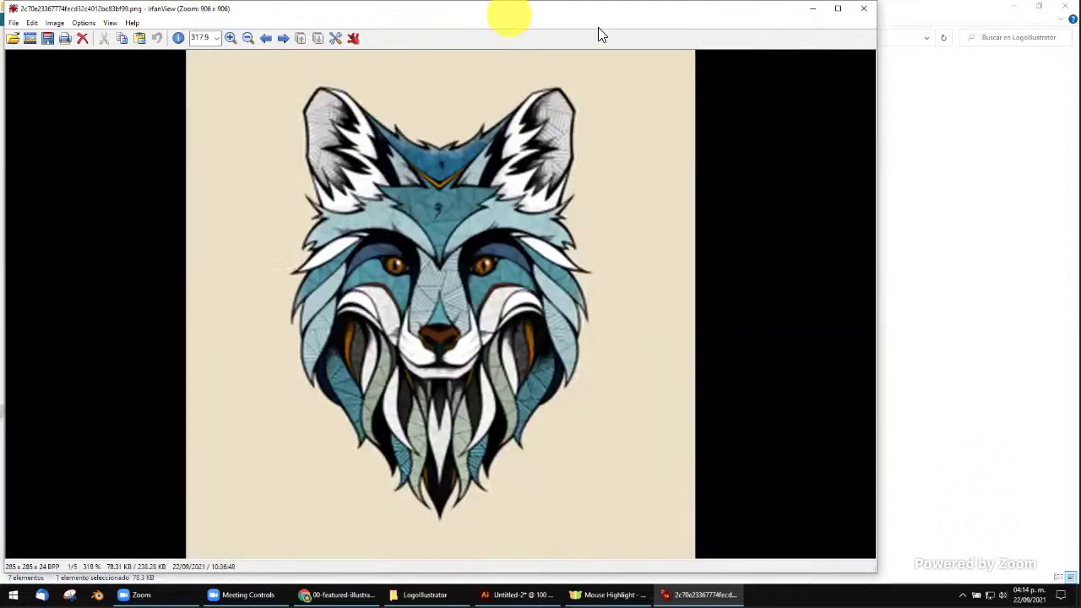
pyautogui.hotkey('alt', 'Tab')
pyautogui.press('Tab')
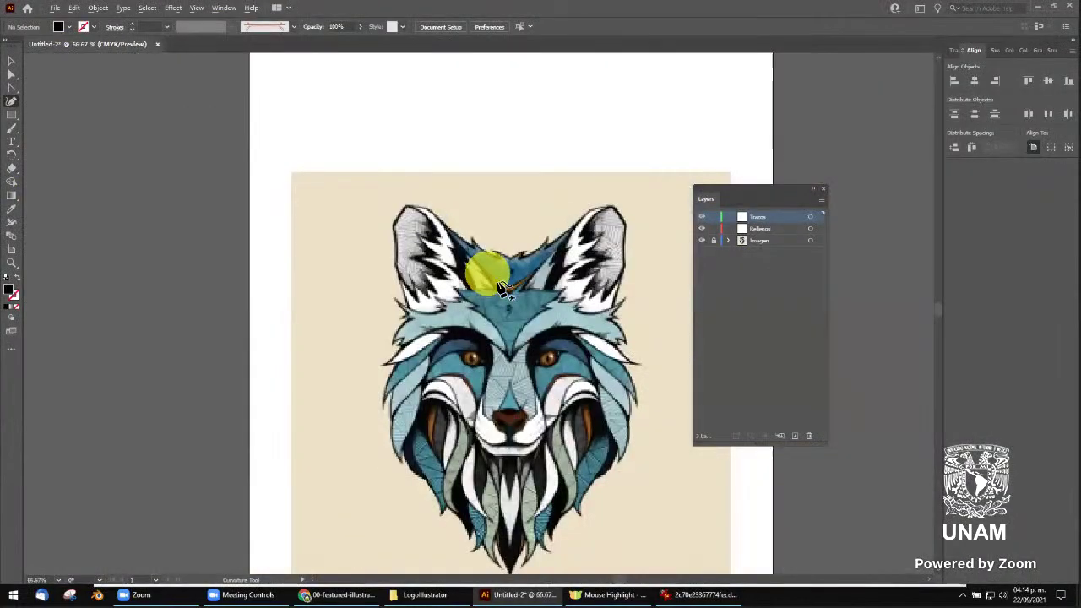
pyautogui.hotkey('ctrl', '-')
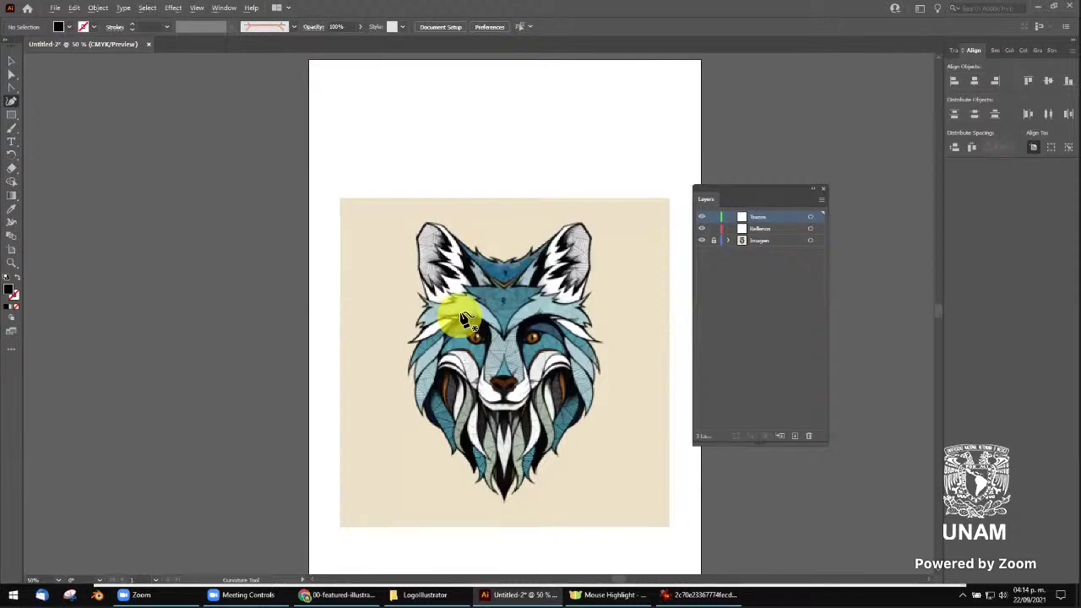
# Zoom the Illustrator view, reposition the IrfanView window, and bring the browser forward
pyautogui.scroll(1, 463, 315)
pyautogui.scroll(1, 499, 314)
pyautogui.scroll(1, 527, 309)
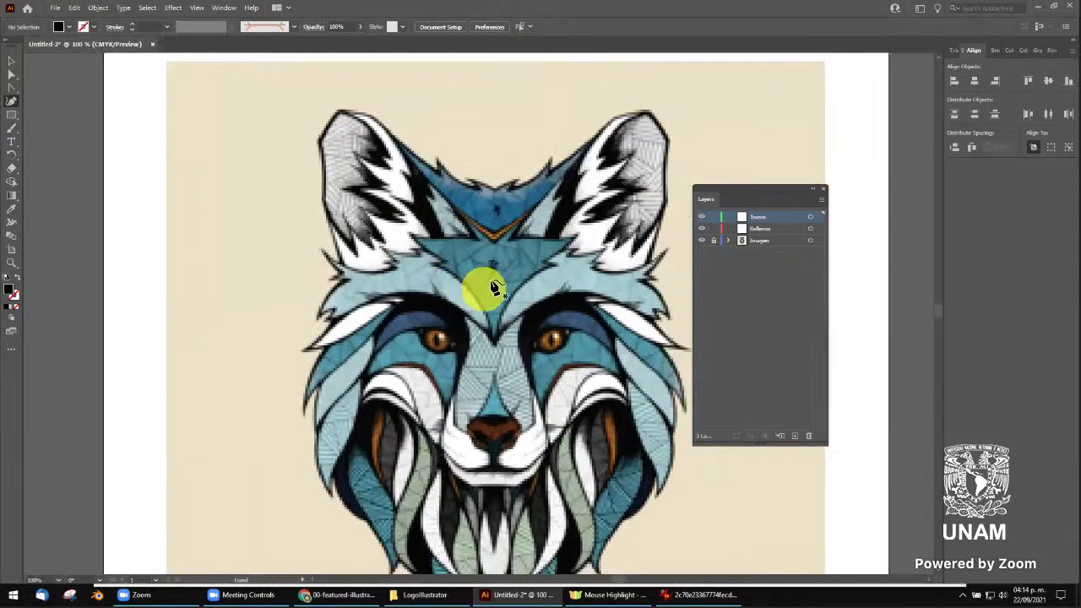
pyautogui.hotkey('alt', 'Tab')
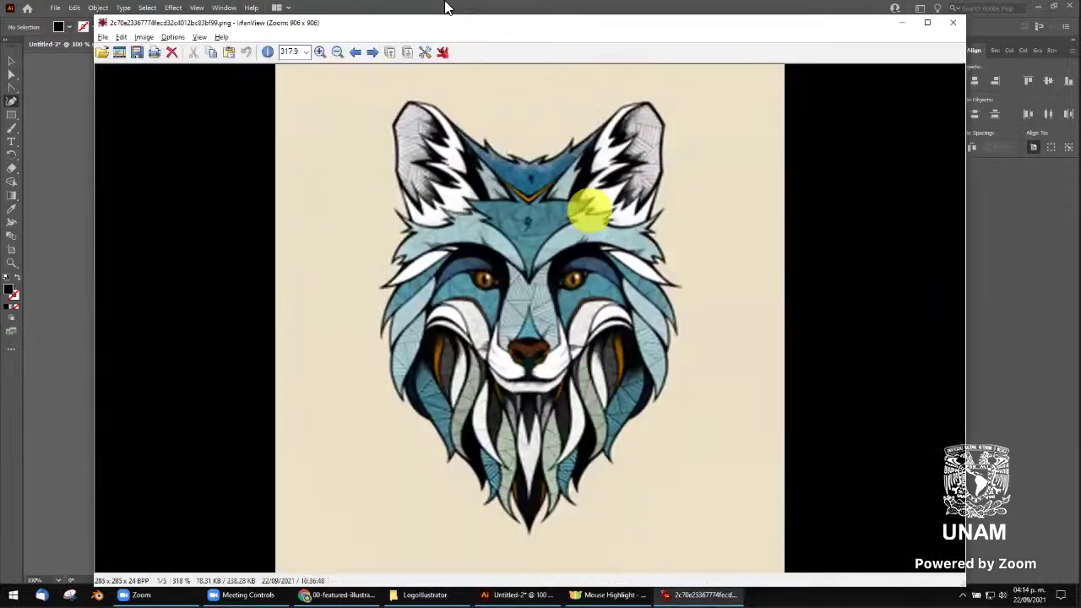
pyautogui.moveTo(451, 22); pyautogui.dragTo(711, 44)
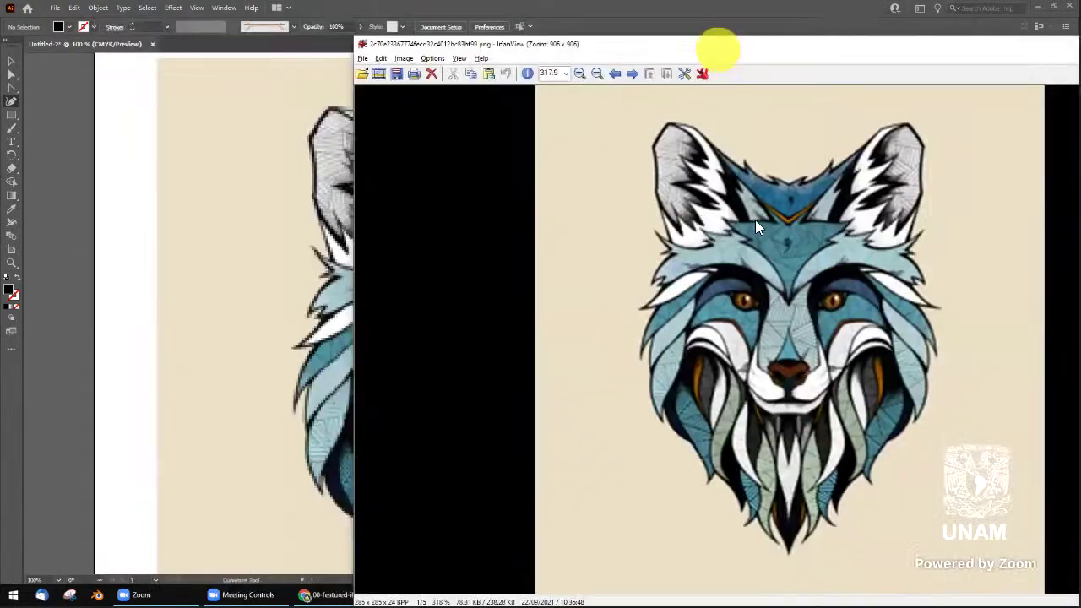
pyautogui.moveTo(432, 44); pyautogui.dragTo(284, 43)
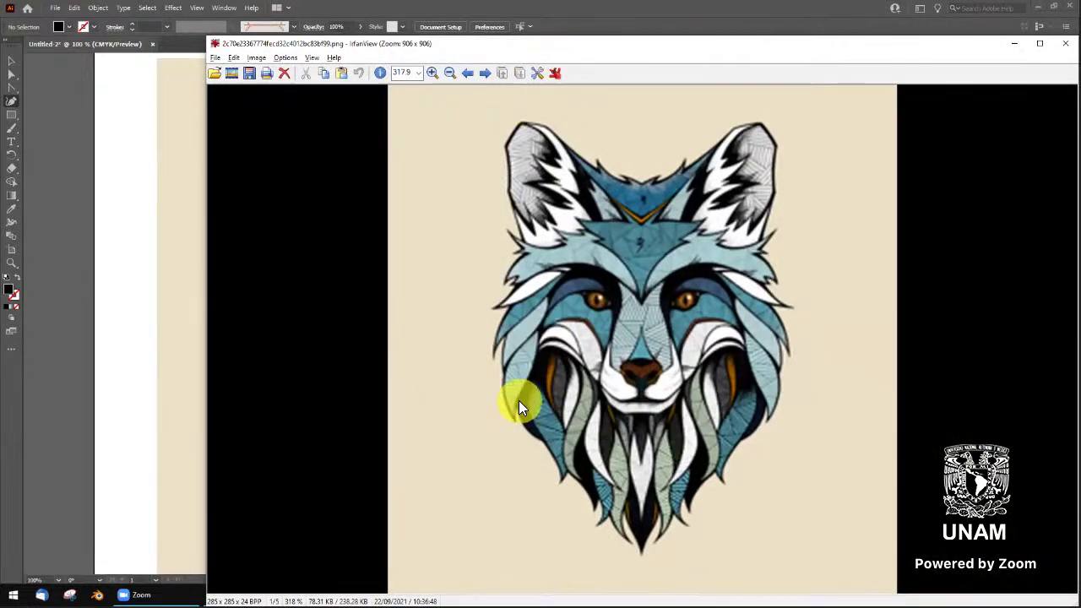
pyautogui.hotkey('alt', 'Tab')
pyautogui.hotkey('alt', 'Tab')
pyautogui.hotkey('alt', 'Tab')
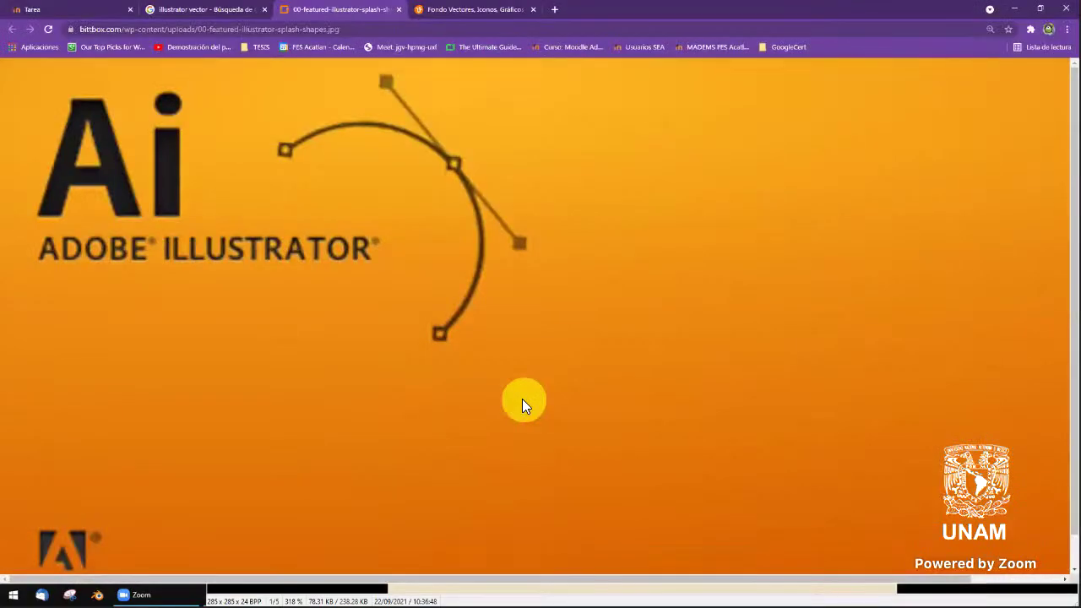
# Search Google for 'irfanview', view the Imágenes results, then close that tab
pyautogui.hotkey('ctrl', 'l')
pyautogui.write('irfanv')
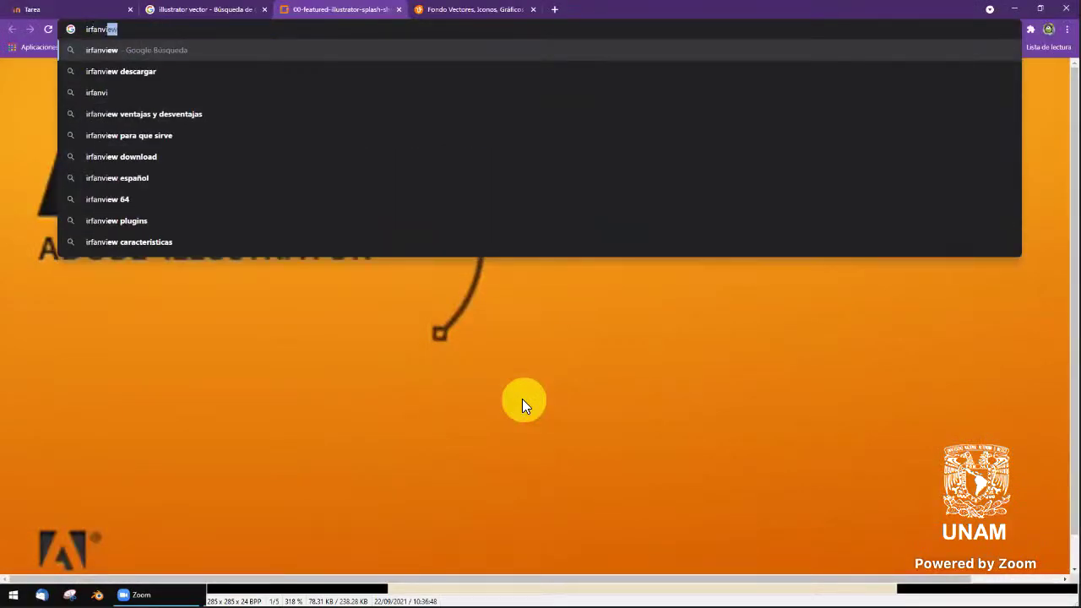
pyautogui.write('iew')
pyautogui.press('Return')
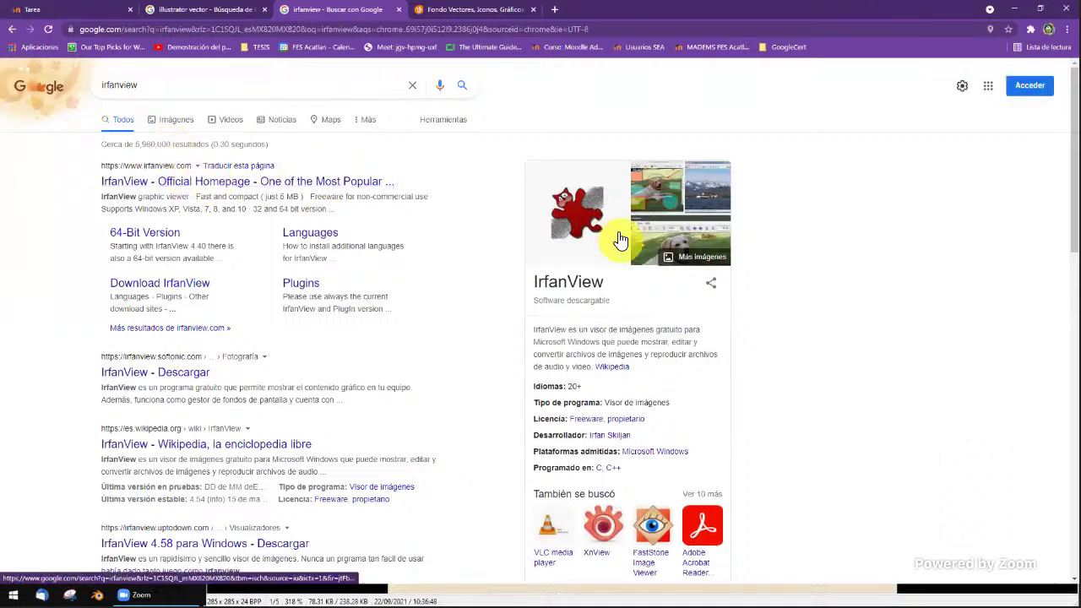
pyautogui.rightClick(578, 213)
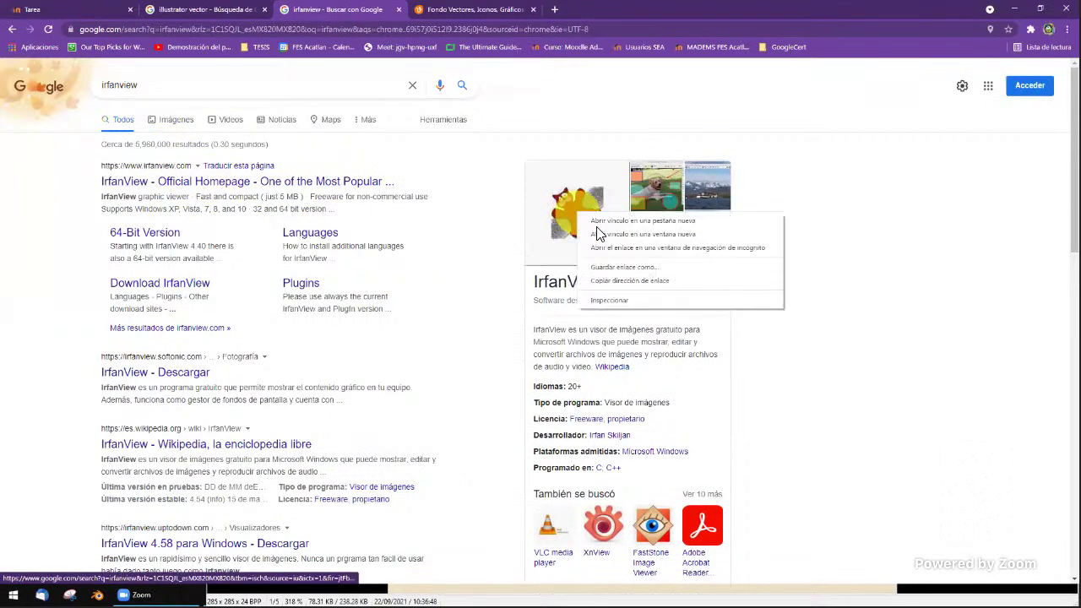
pyautogui.click(777, 211)
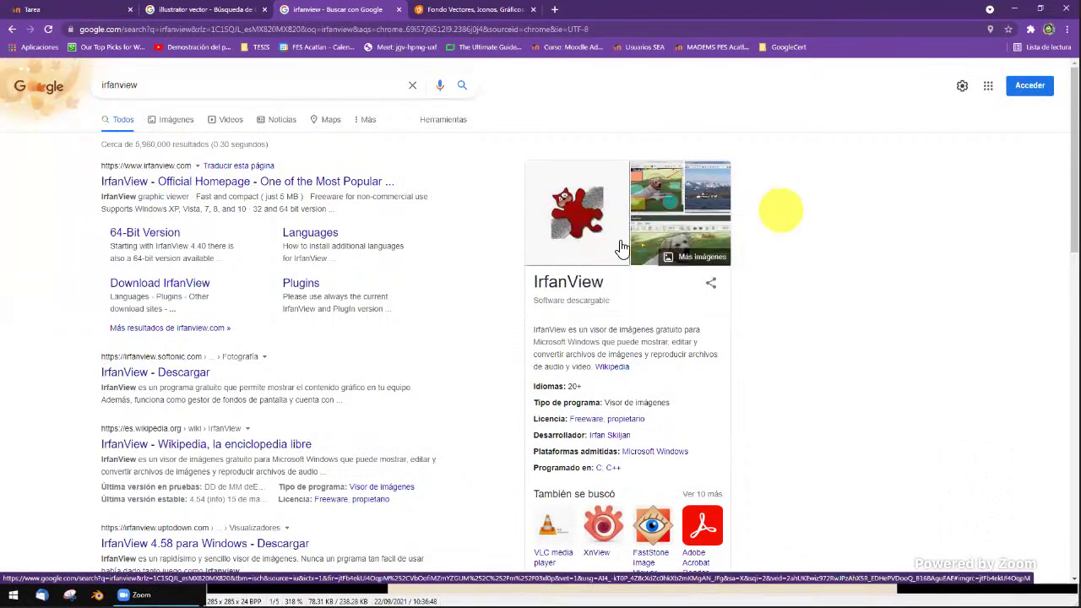
pyautogui.click(175, 117)
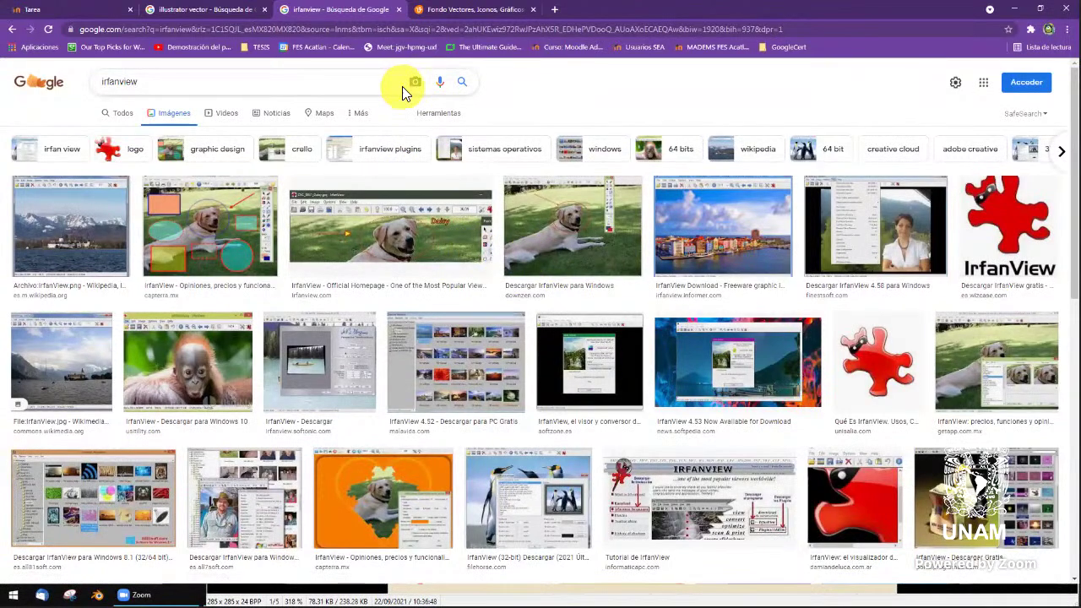
pyautogui.hotkey('ctrl', 'w')
# Compare the IrfanView wolf reference with Illustrator, then zoom Illustrator in on the wolf's head
pyautogui.hotkey('alt', 'Tab')
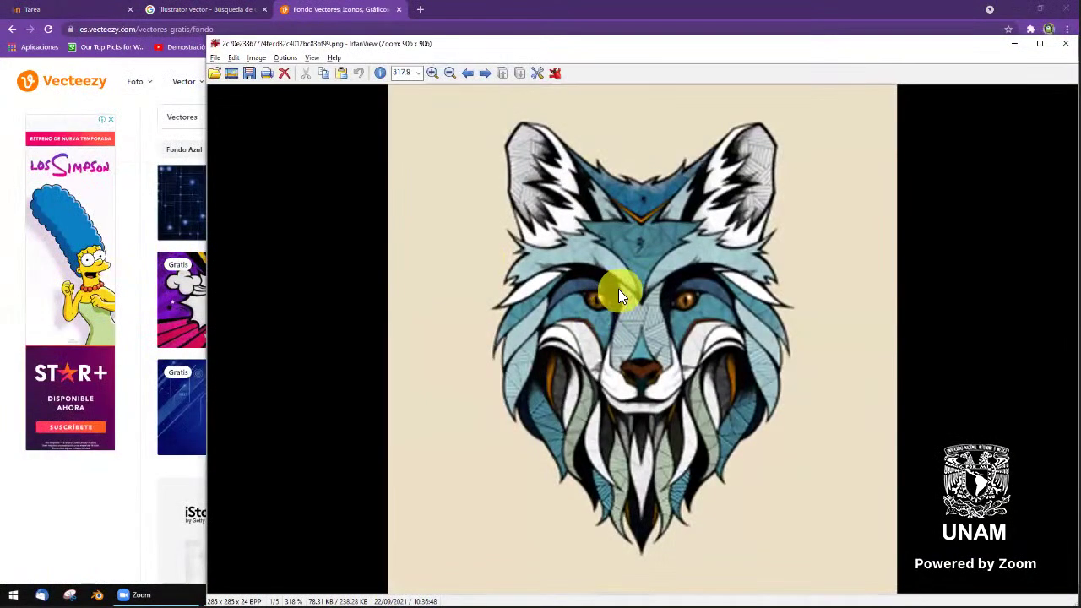
pyautogui.hotkey('alt', 'Tab')
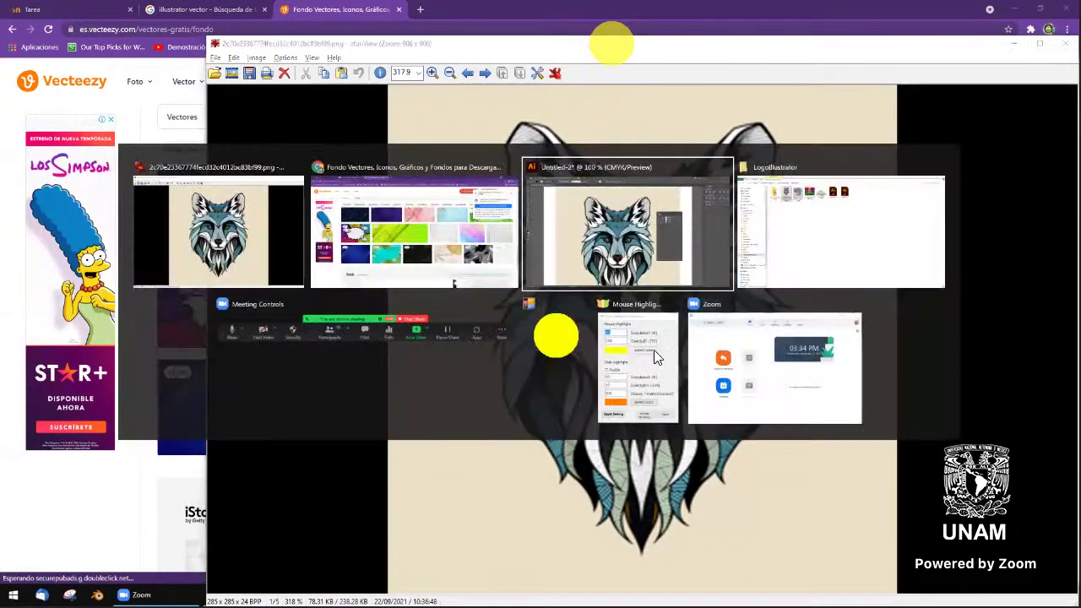
pyautogui.hotkey('alt', 'Tab')
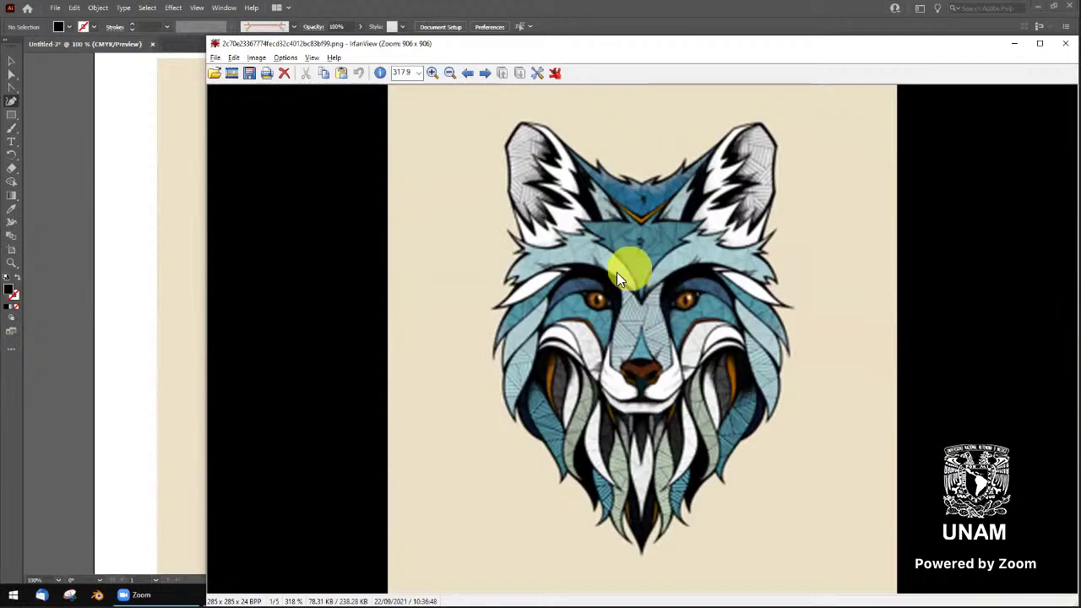
pyautogui.hotkey('alt', 'Tab')
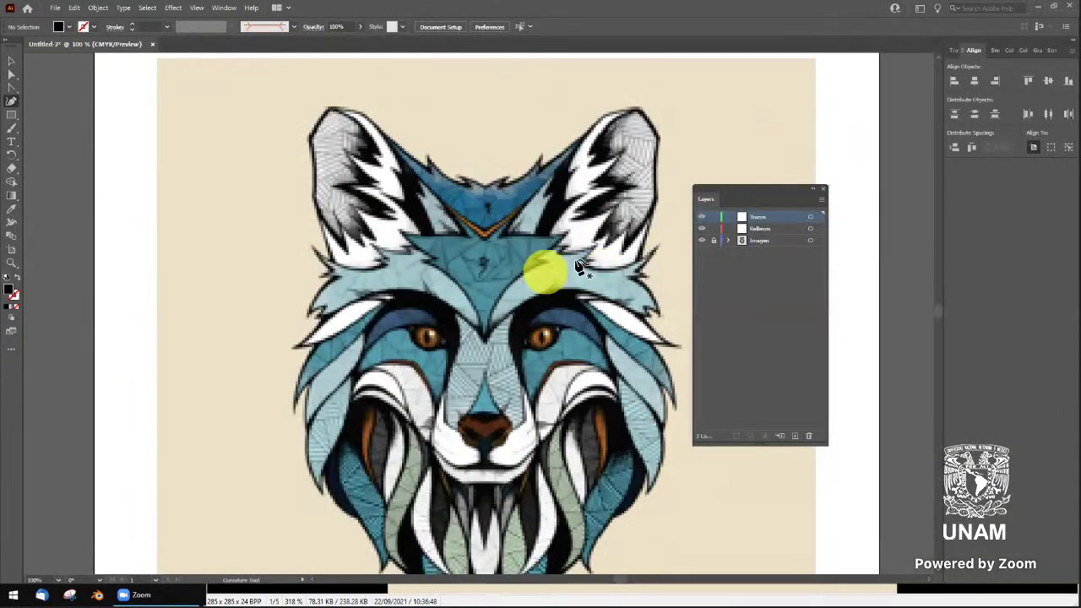
pyautogui.hotkey('alt', 'Tab')
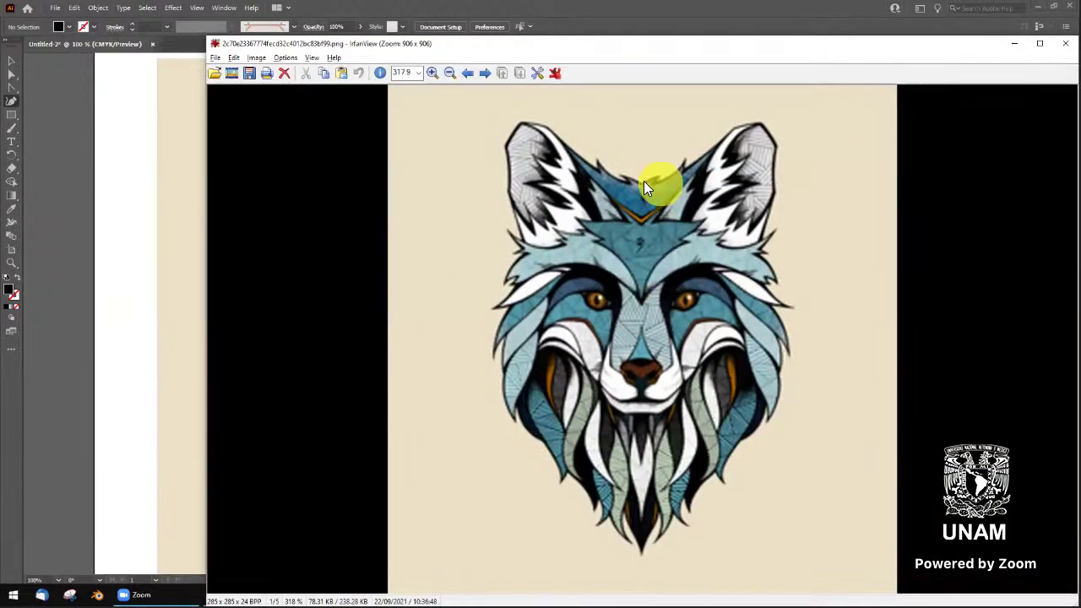
pyautogui.hotkey('alt', 'Tab')
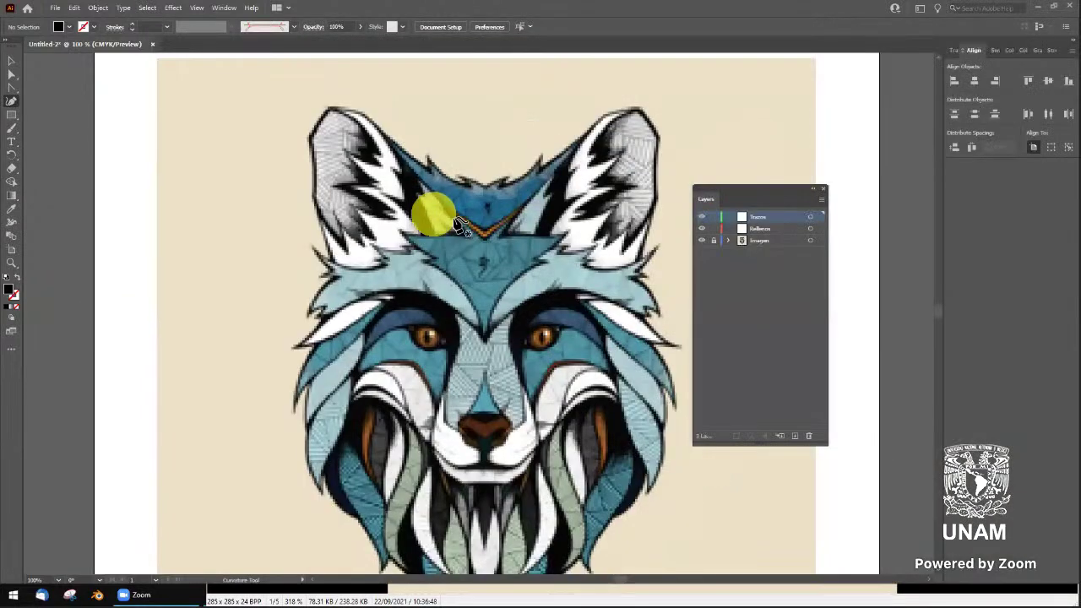
pyautogui.scroll(2, 471, 218)
pyautogui.scroll(1, 548, 248)
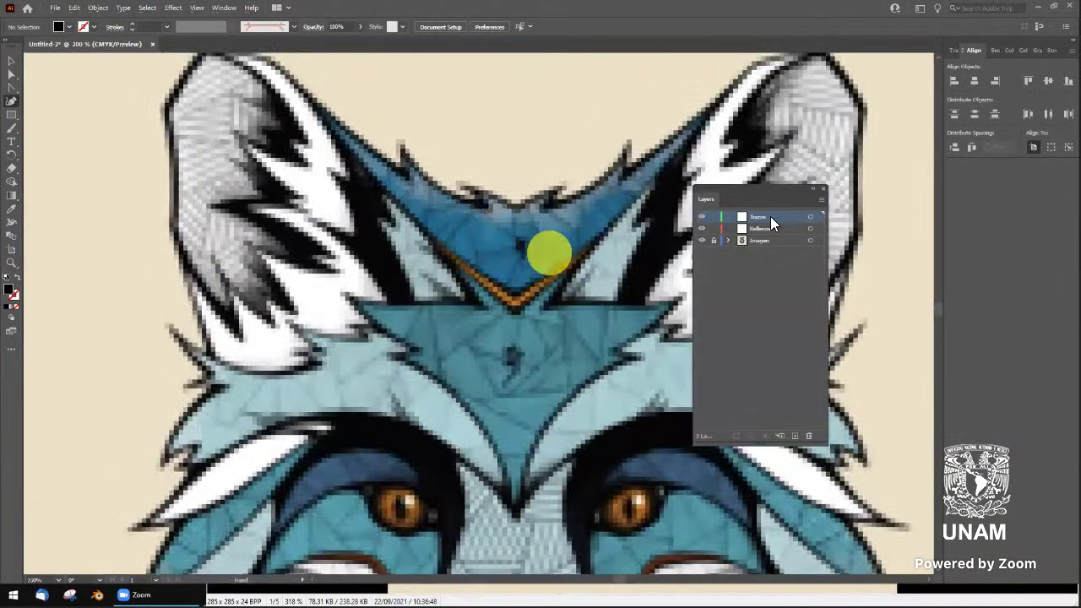
# Choose the Pen tool with no fill and a magenta stroke
pyautogui.click(12, 87)
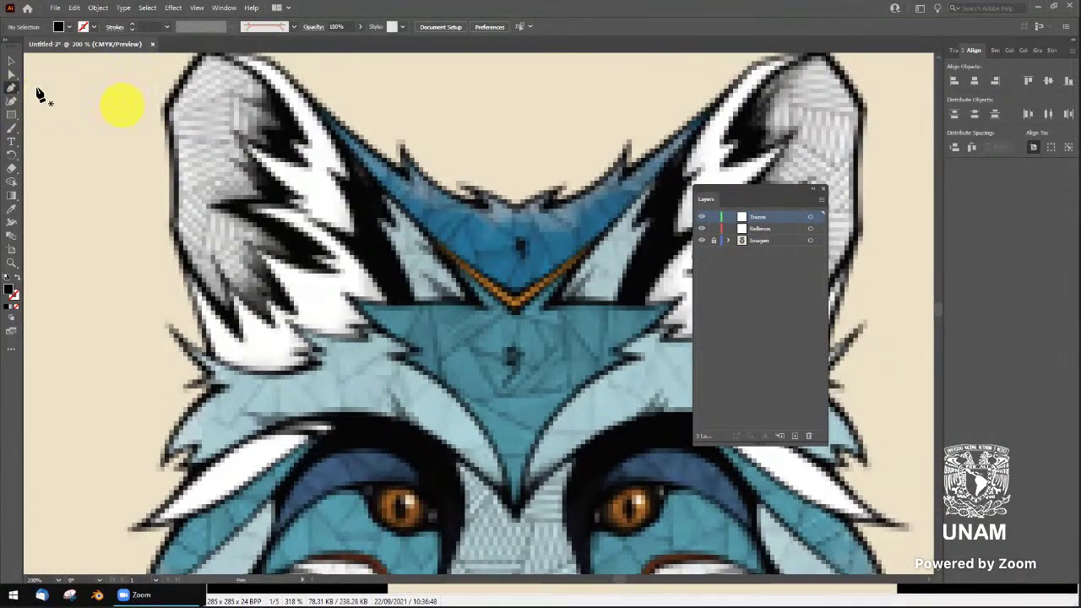
pyautogui.click(83, 26)
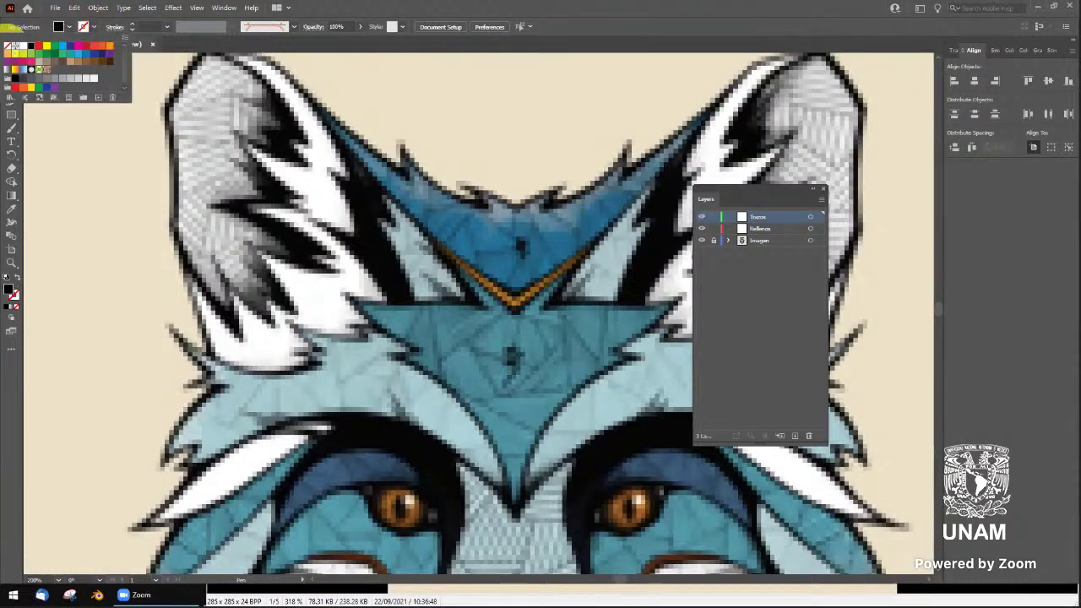
pyautogui.click(90, 26)
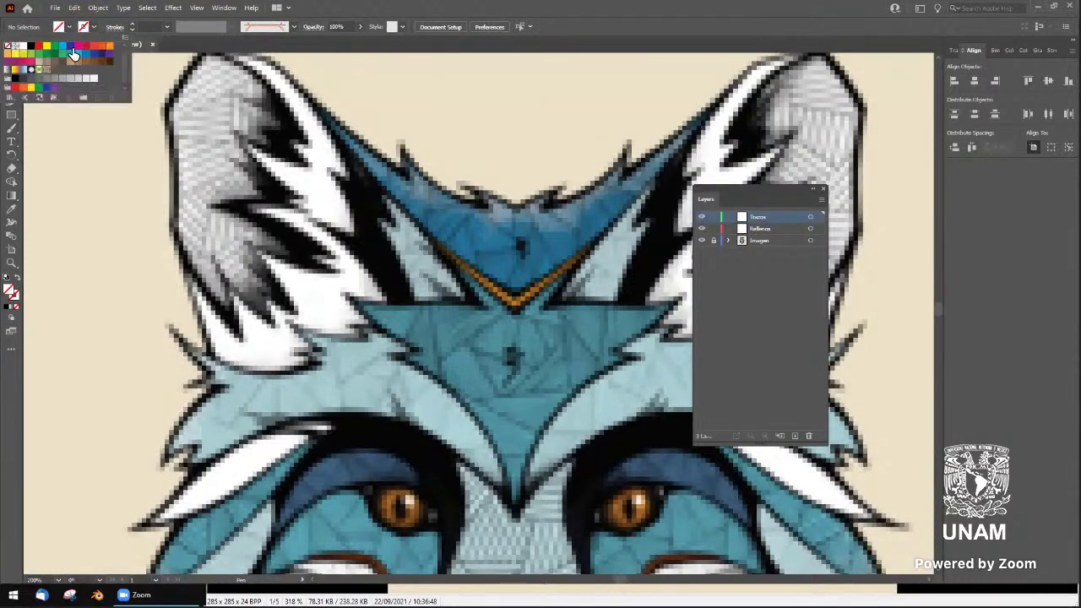
pyautogui.click(78, 45)
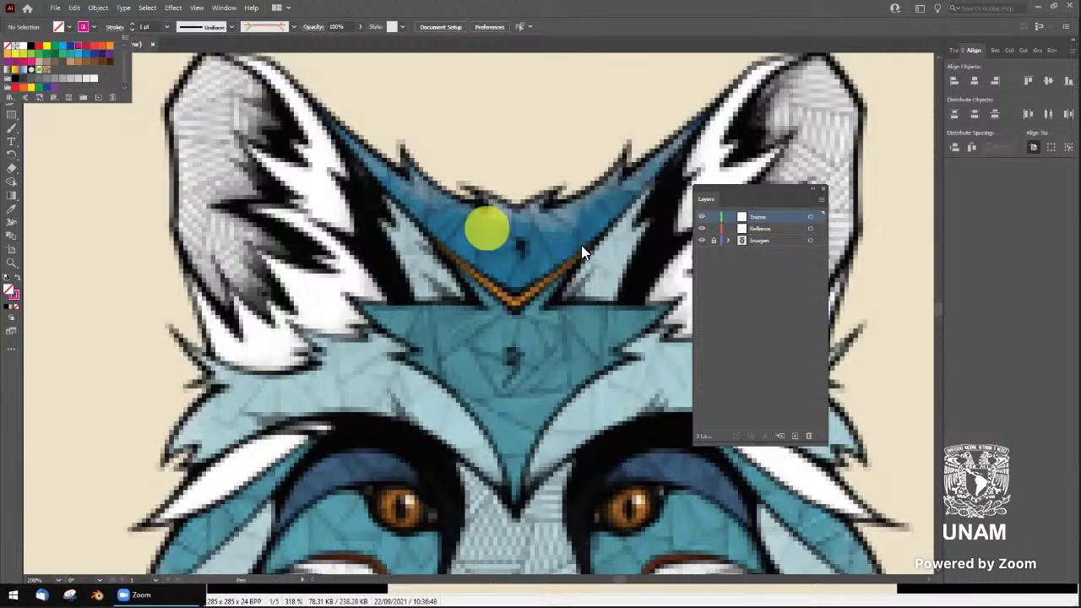
pyautogui.click(516, 206)
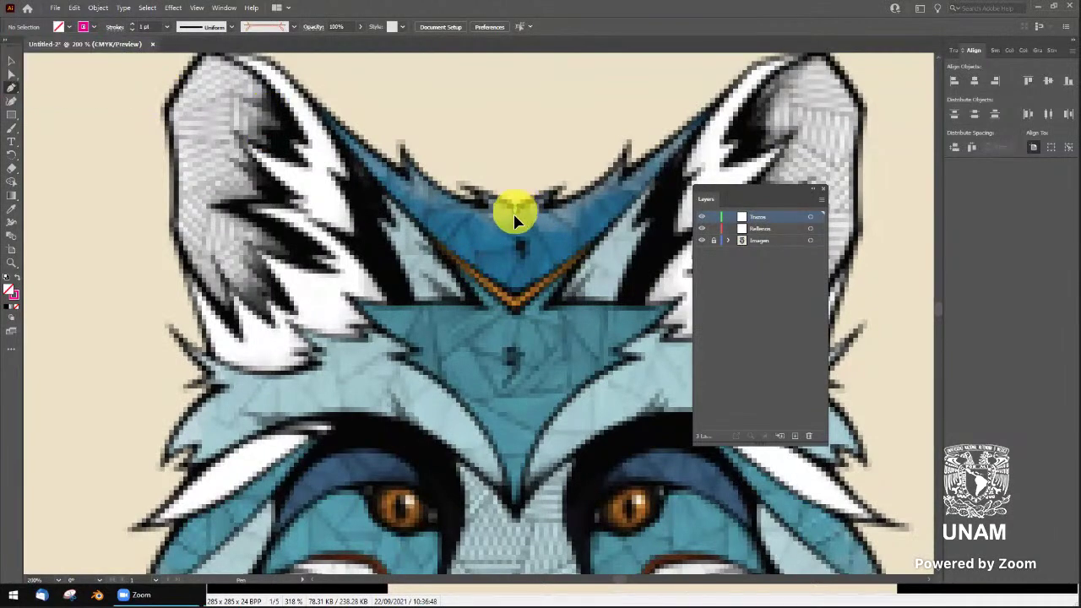
# Start the outline between the ears and curve it along the head top toward the left ear
pyautogui.click(510, 213)
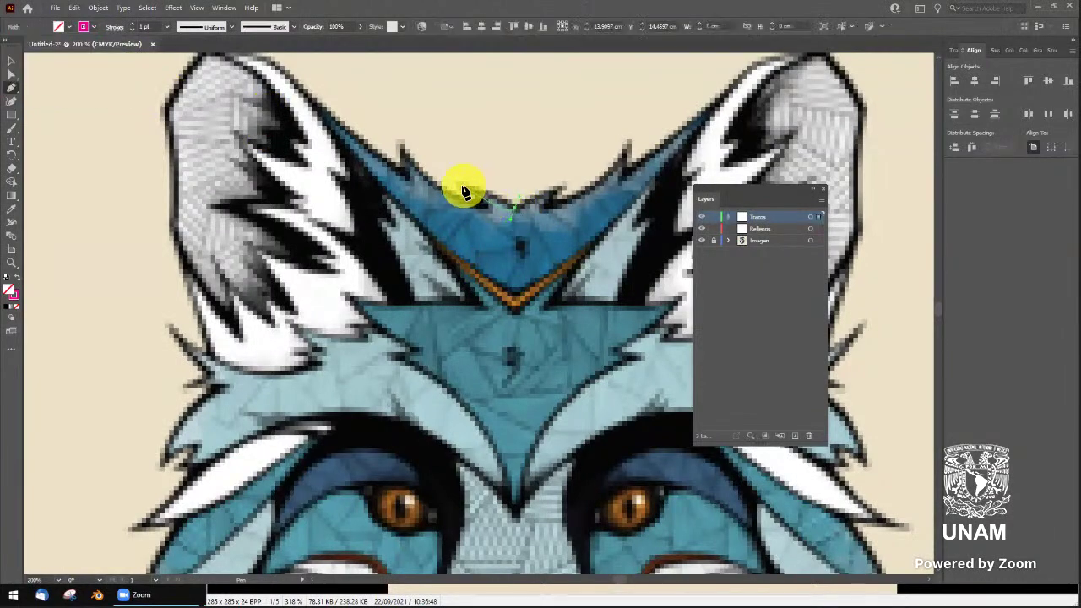
pyautogui.click(463, 184)
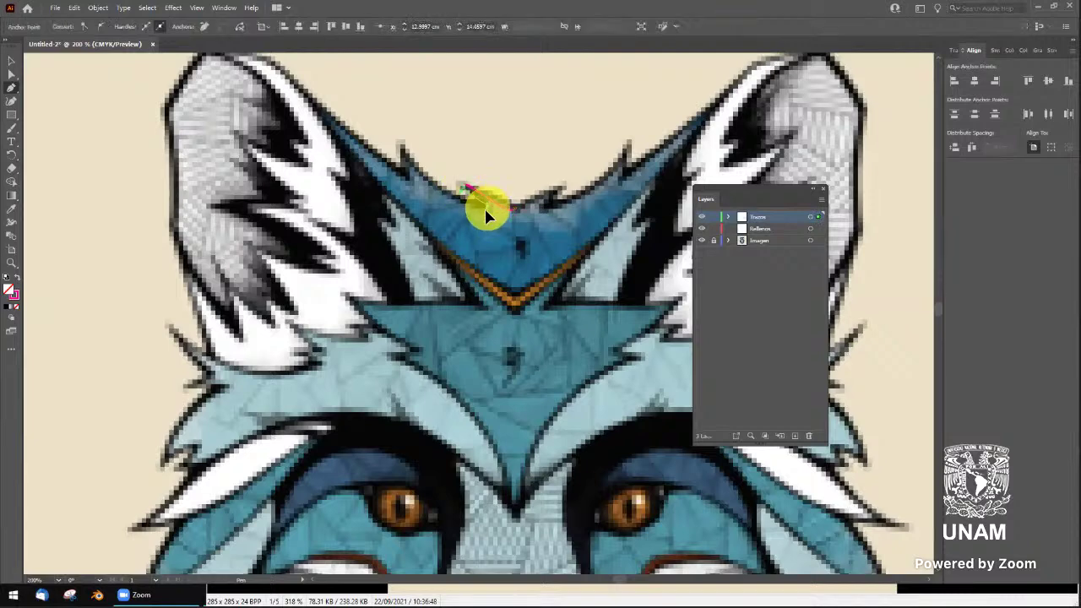
pyautogui.moveTo(486, 217); pyautogui.dragTo(402, 150)
pyautogui.moveTo(402, 147)
pyautogui.mouseDown()
pyautogui.moveTo(408, 187)
pyautogui.moveTo(304, 89)
pyautogui.mouseUp()
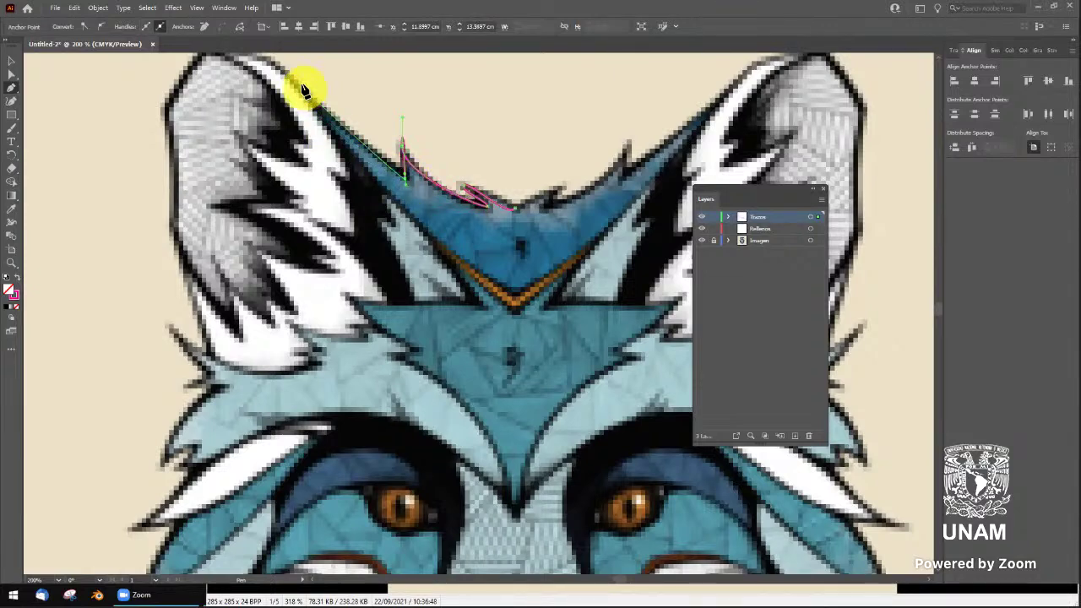
pyautogui.scroll(-1, 299, 84)
pyautogui.keyDown('alt'); pyautogui.scroll(-1, 299, 84); pyautogui.keyUp('alt')
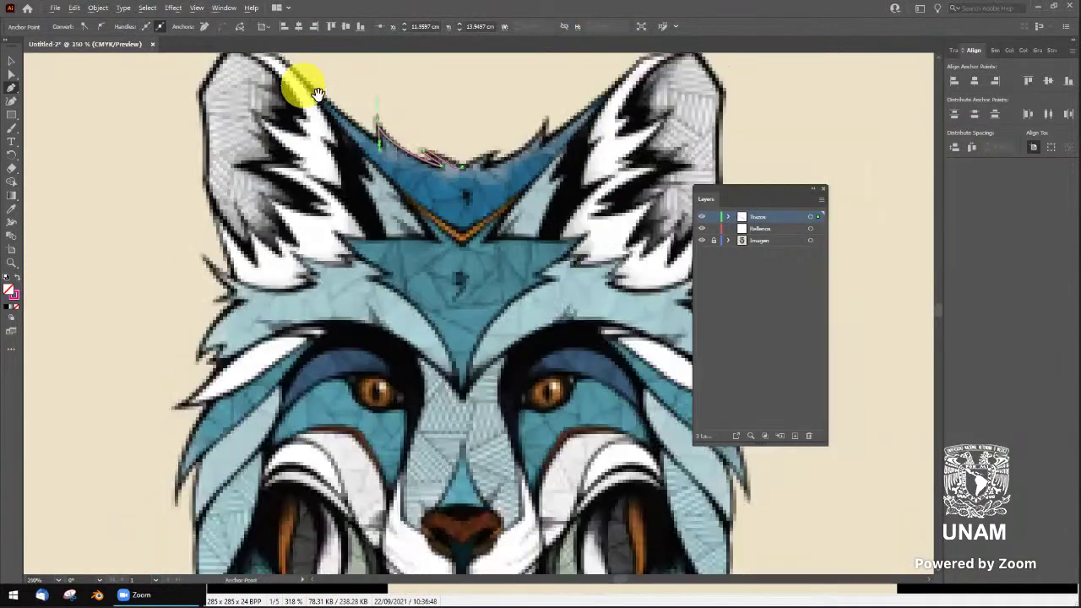
pyautogui.moveTo(322, 74)
pyautogui.mouseDown()
pyautogui.moveTo(369, 163)
pyautogui.moveTo(385, 147)
pyautogui.mouseUp()
pyautogui.moveTo(572, 209); pyautogui.dragTo(415, 113)
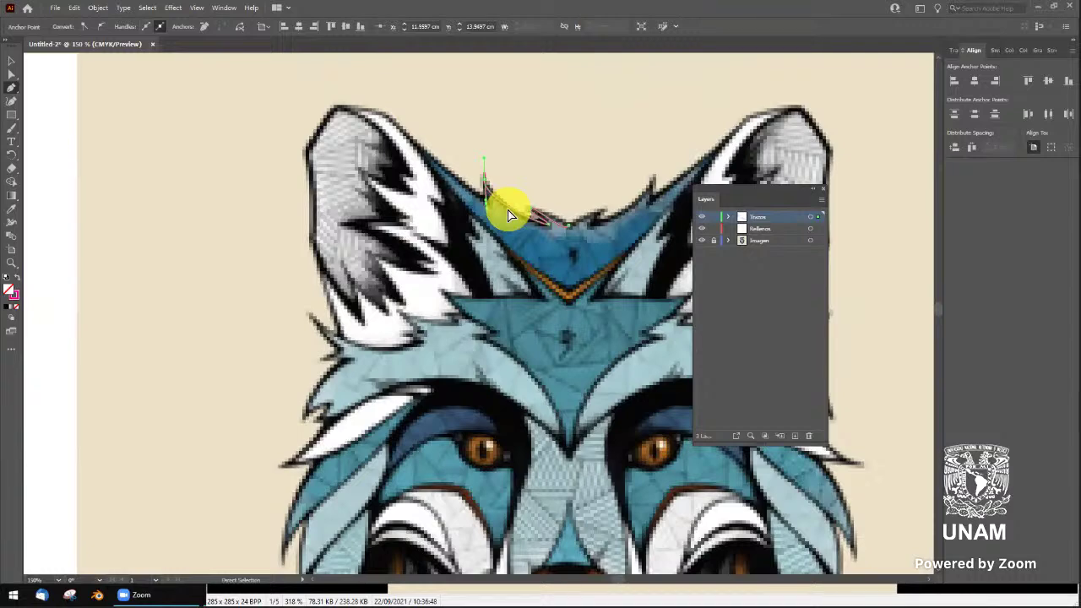
pyautogui.scroll(1, 505, 222)
pyautogui.scroll(1, 494, 249)
pyautogui.scroll(1, 490, 202)
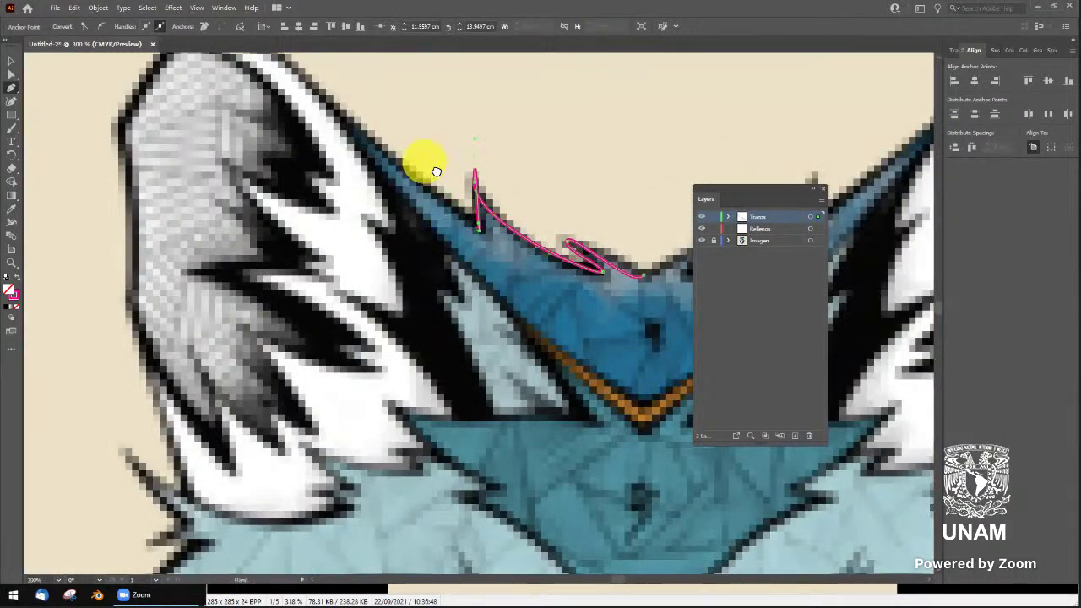
pyautogui.moveTo(423, 164); pyautogui.dragTo(572, 242)
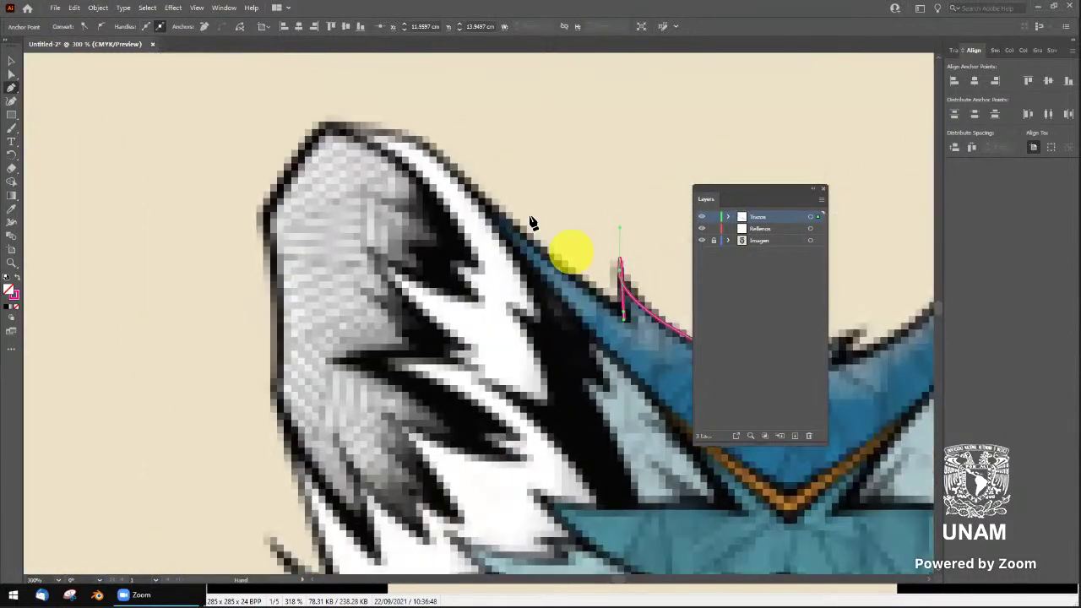
# Trace the left ear's tip and down its outer edge
pyautogui.click(404, 138)
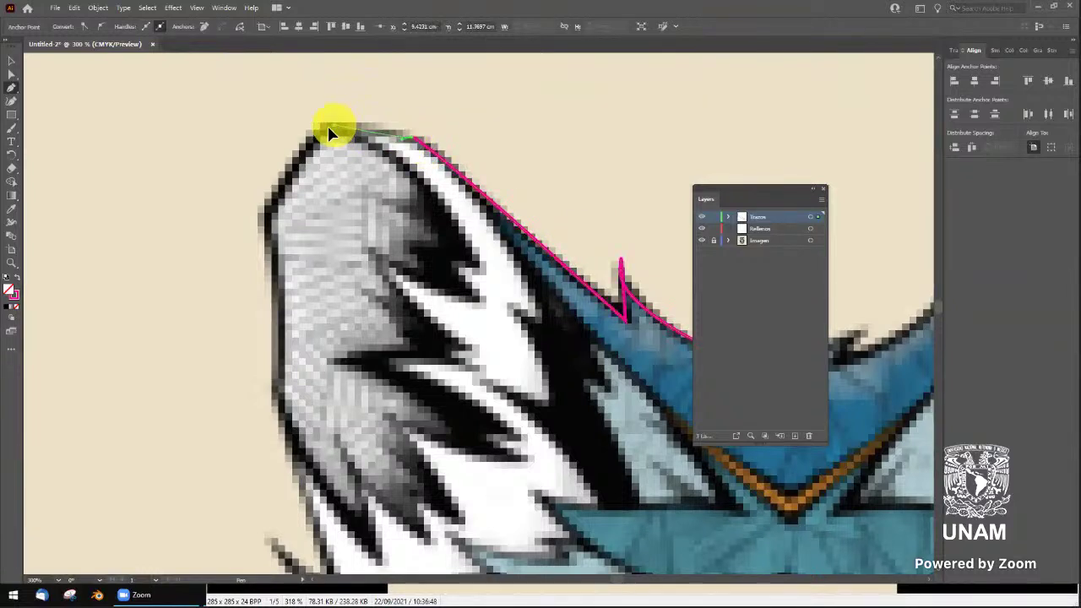
pyautogui.click(261, 217)
pyautogui.click(309, 306)
pyautogui.scroll(-5, 296, 219)
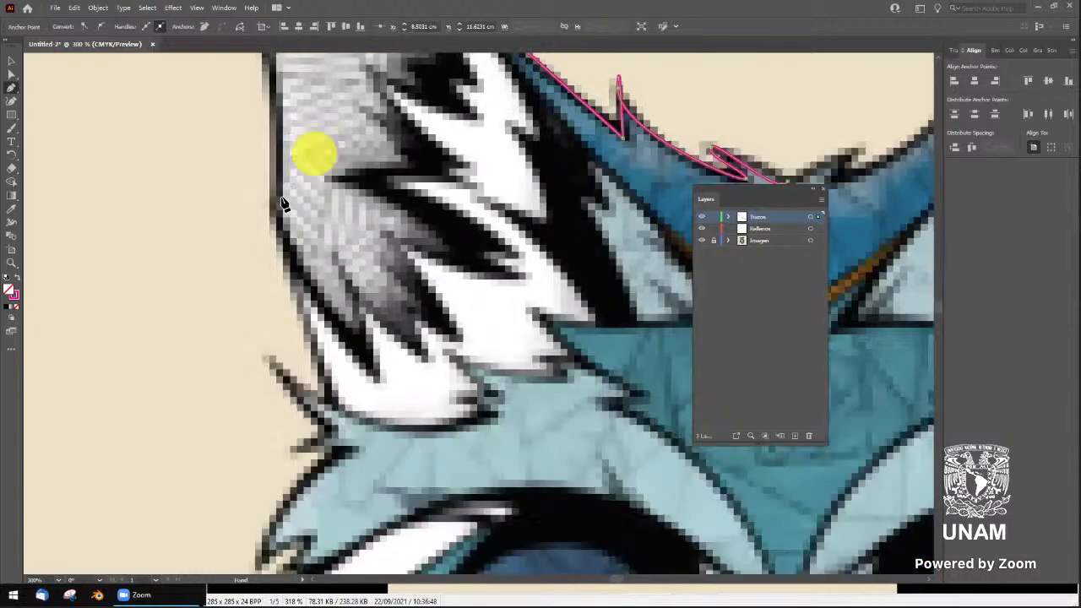
pyautogui.click(330, 384)
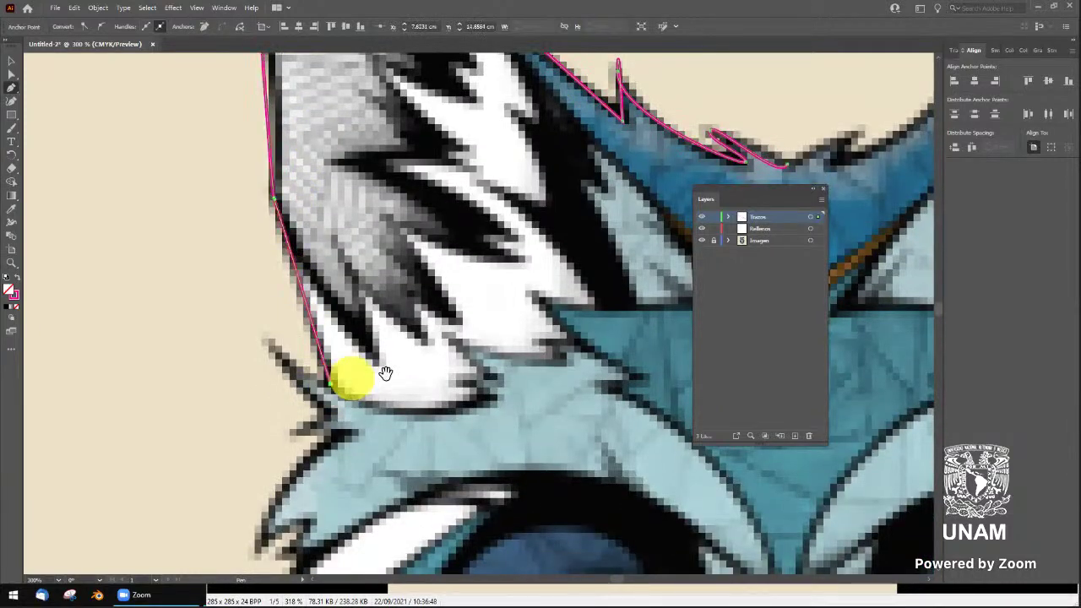
pyautogui.moveTo(402, 344); pyautogui.dragTo(413, 323)
pyautogui.scroll(-4, 325, 169)
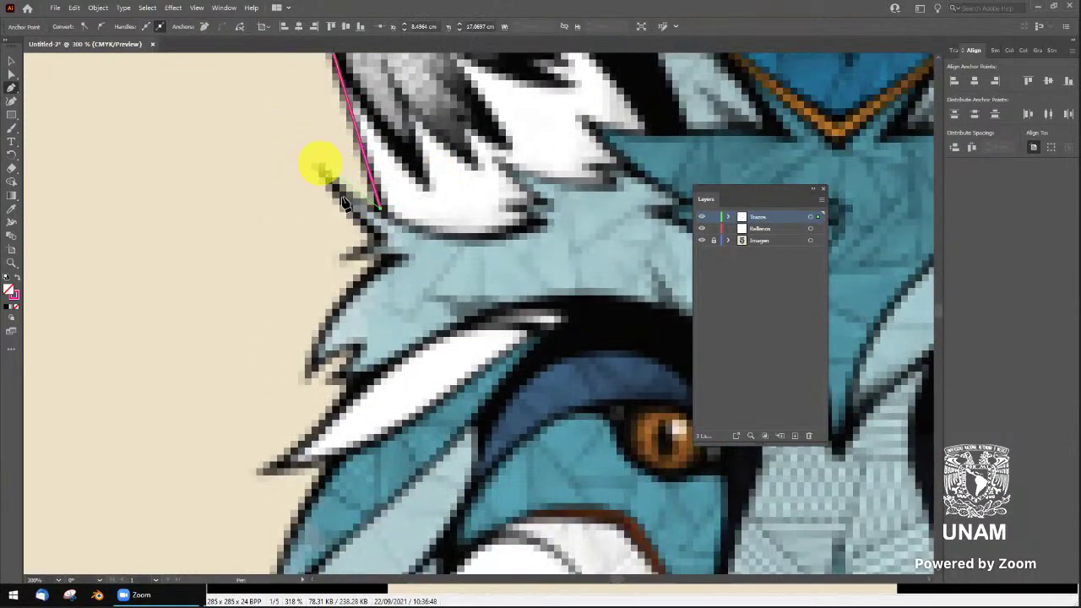
pyautogui.scroll(-2, 386, 270)
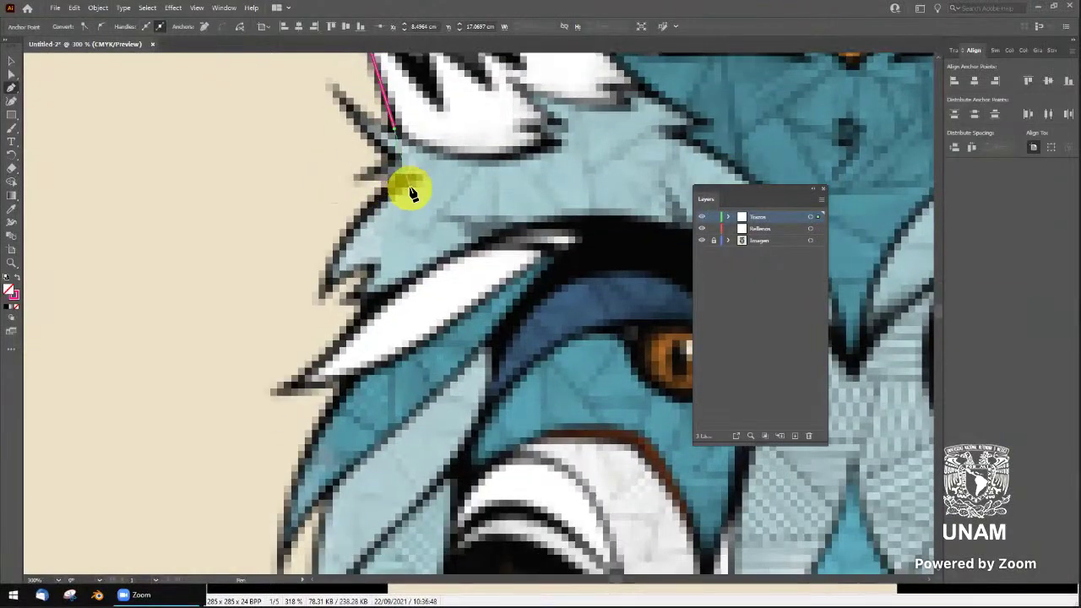
pyautogui.scroll(1, 384, 140)
pyautogui.scroll(1, 391, 157)
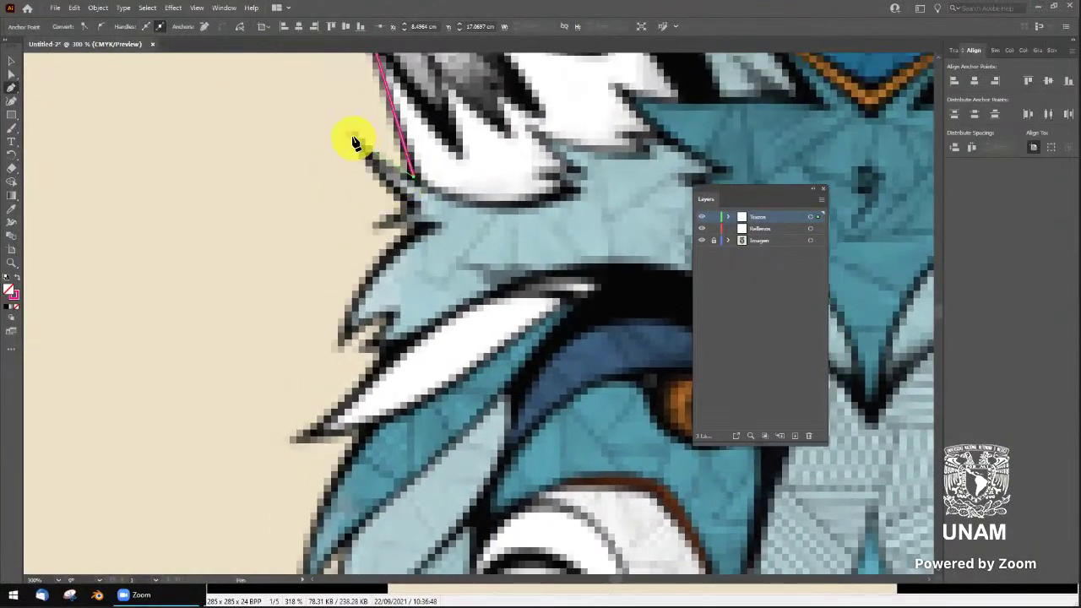
# Continue the curved outline through the cheek fur spikes and down the jaw
pyautogui.click(352, 135)
pyautogui.moveTo(414, 224); pyautogui.dragTo(433, 227)
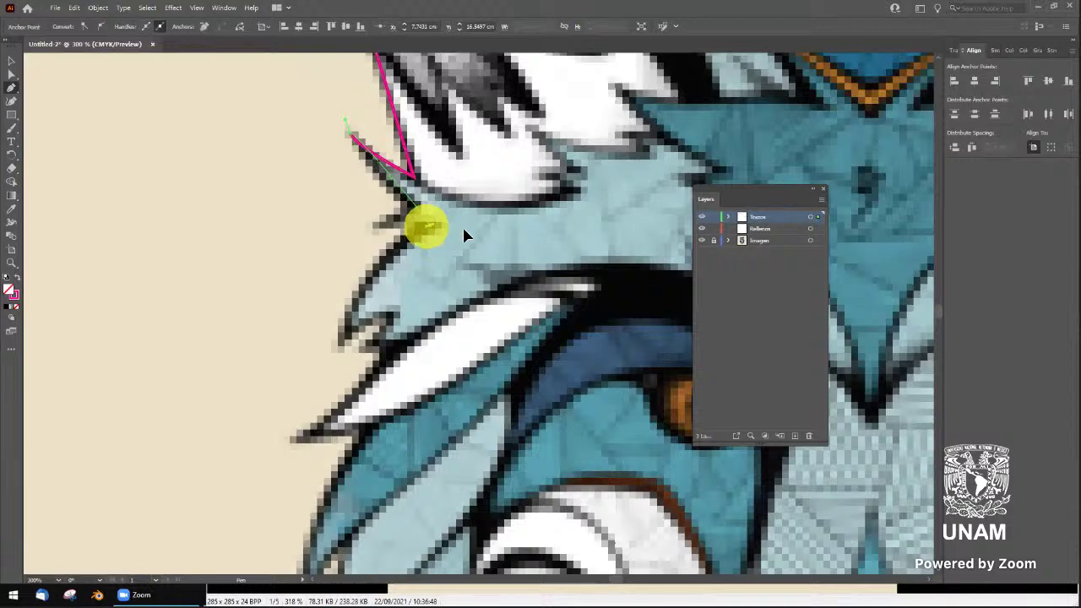
pyautogui.moveTo(340, 338); pyautogui.dragTo(341, 367)
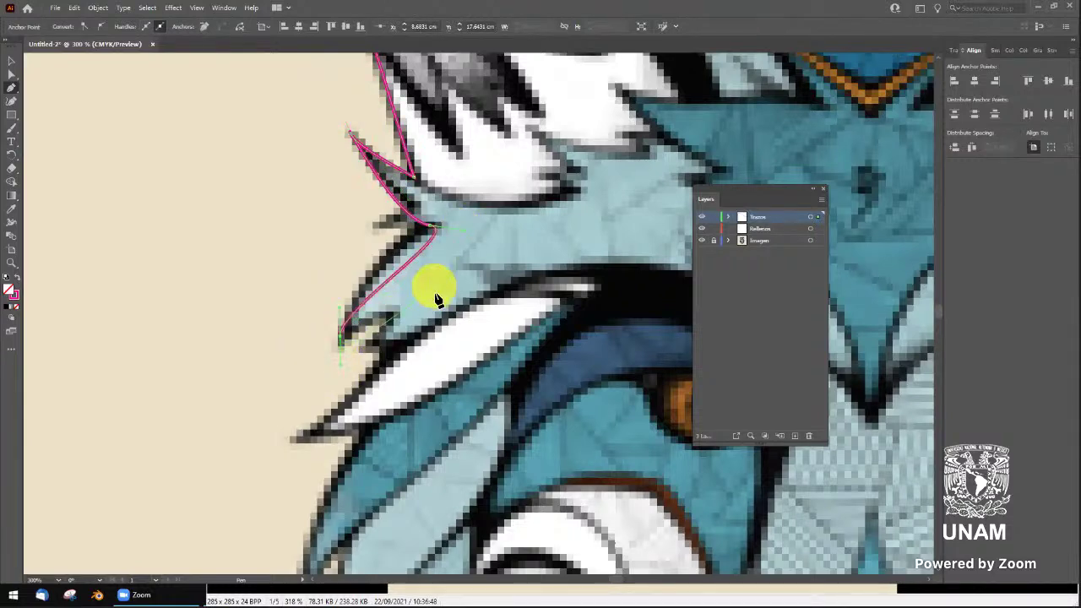
pyautogui.moveTo(451, 256); pyautogui.dragTo(481, 170)
pyautogui.moveTo(415, 228)
pyautogui.mouseDown()
pyautogui.moveTo(429, 247)
pyautogui.moveTo(417, 261)
pyautogui.mouseUp()
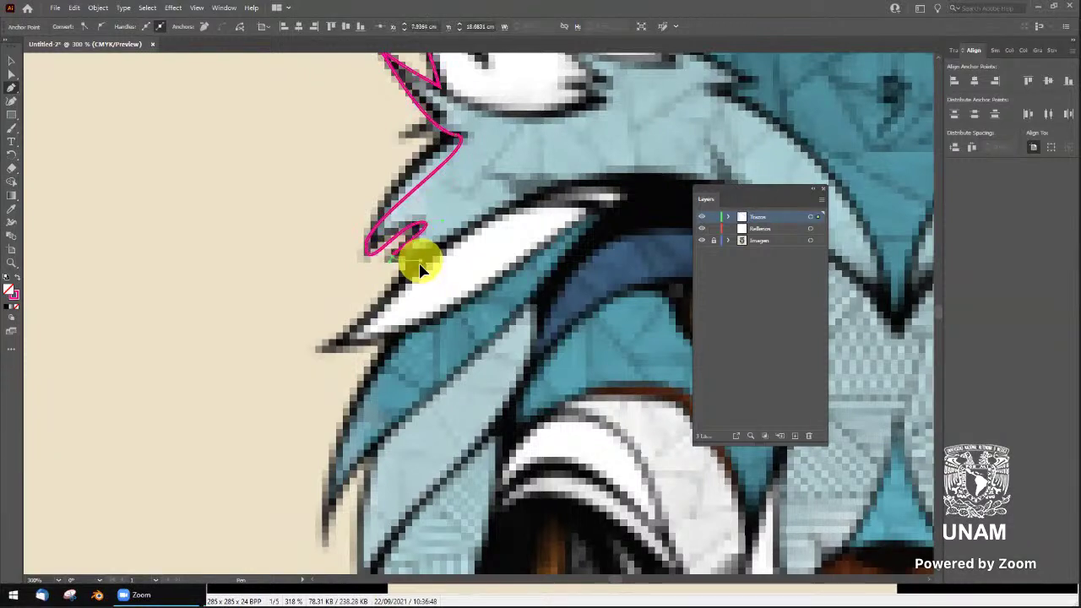
pyautogui.moveTo(335, 345); pyautogui.dragTo(308, 346)
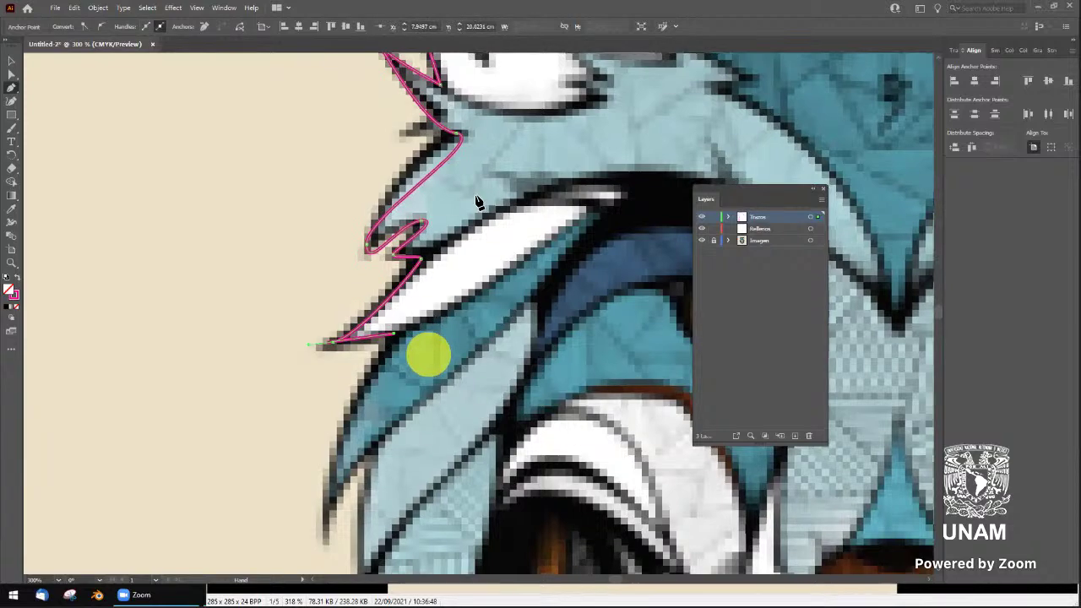
pyautogui.moveTo(428, 345); pyautogui.dragTo(478, 177)
pyautogui.moveTo(380, 363); pyautogui.dragTo(397, 392)
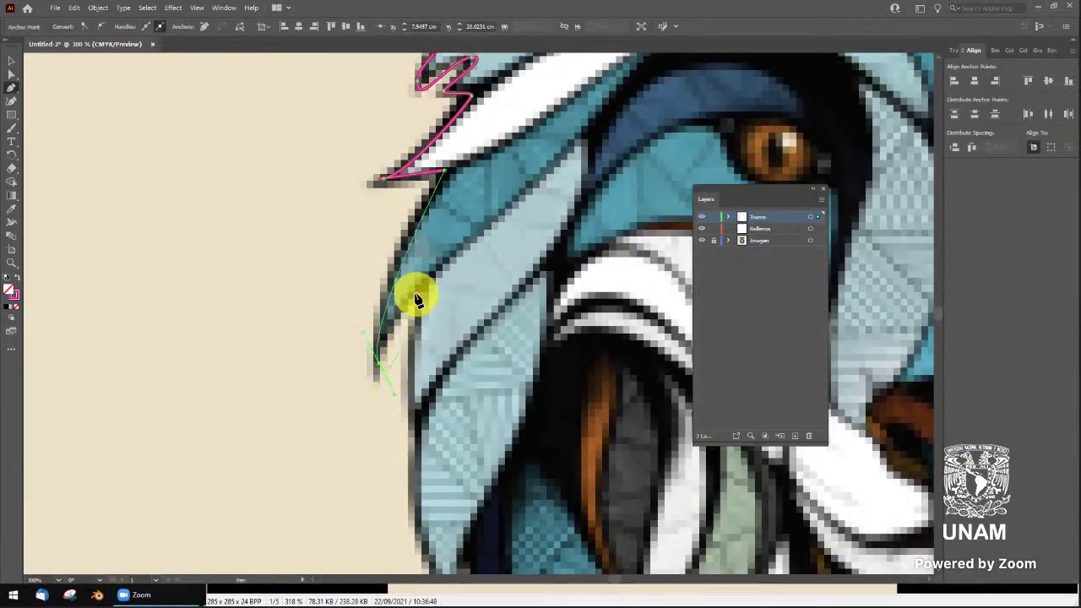
pyautogui.moveTo(418, 294); pyautogui.dragTo(440, 365)
pyautogui.moveTo(430, 441); pyautogui.dragTo(424, 263)
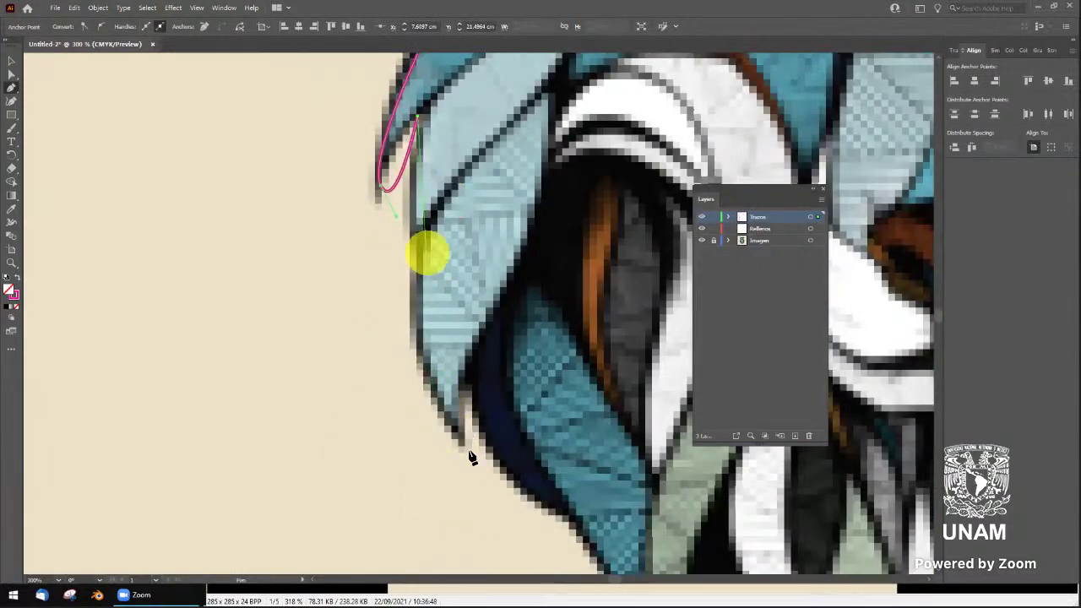
pyautogui.moveTo(461, 441)
pyautogui.mouseDown()
pyautogui.moveTo(511, 420)
pyautogui.moveTo(478, 302)
pyautogui.mouseUp()
pyautogui.moveTo(434, 239); pyautogui.dragTo(462, 228)
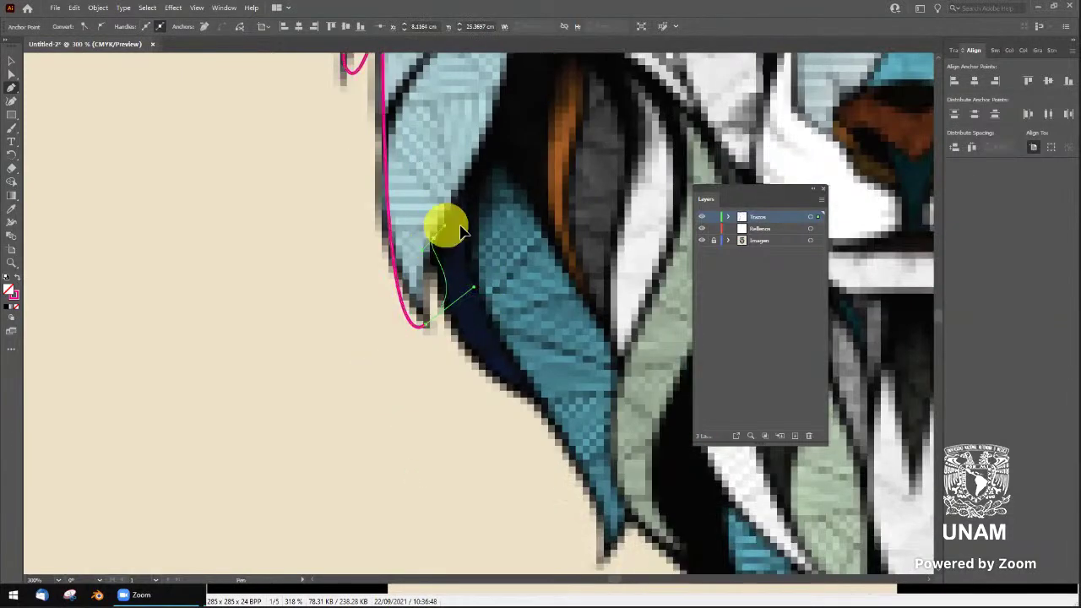
pyautogui.click(530, 409)
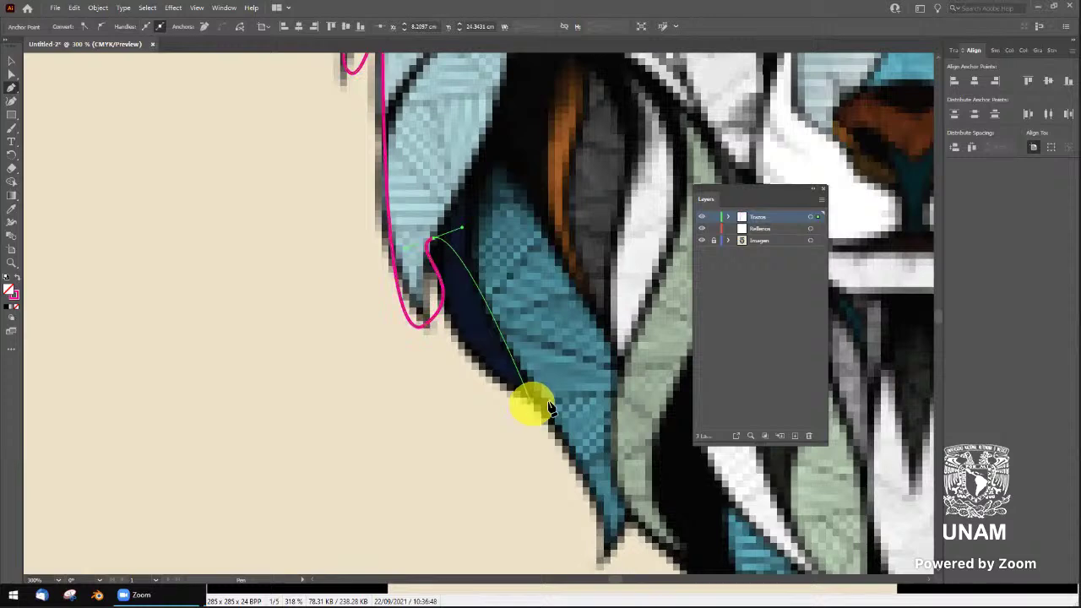
# Extend the outline around the chin fur spike down to the chin point
pyautogui.moveTo(599, 424); pyautogui.dragTo(453, 282)
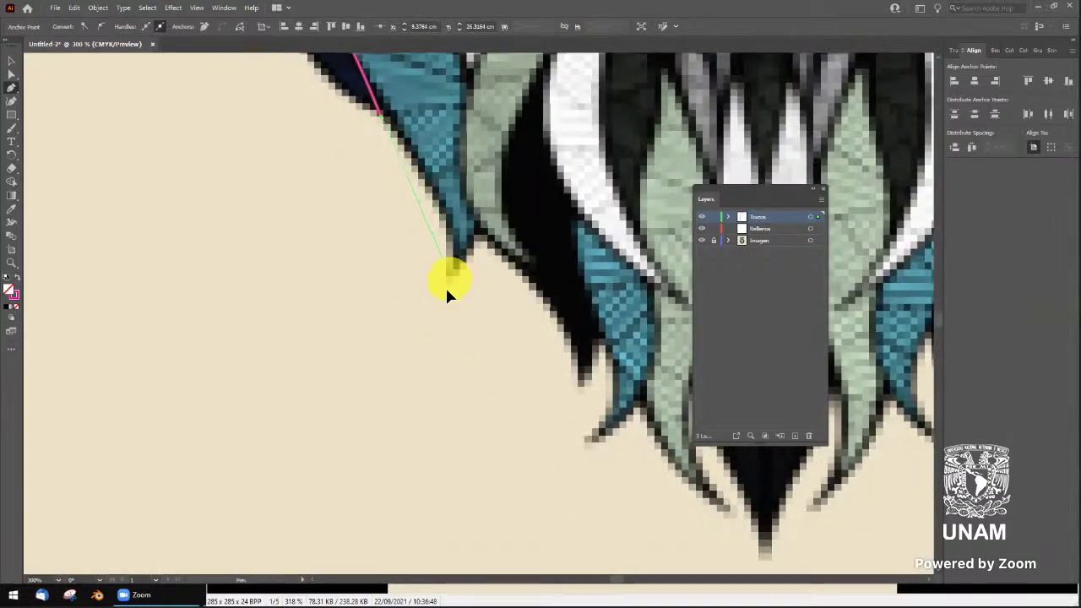
pyautogui.click(478, 234)
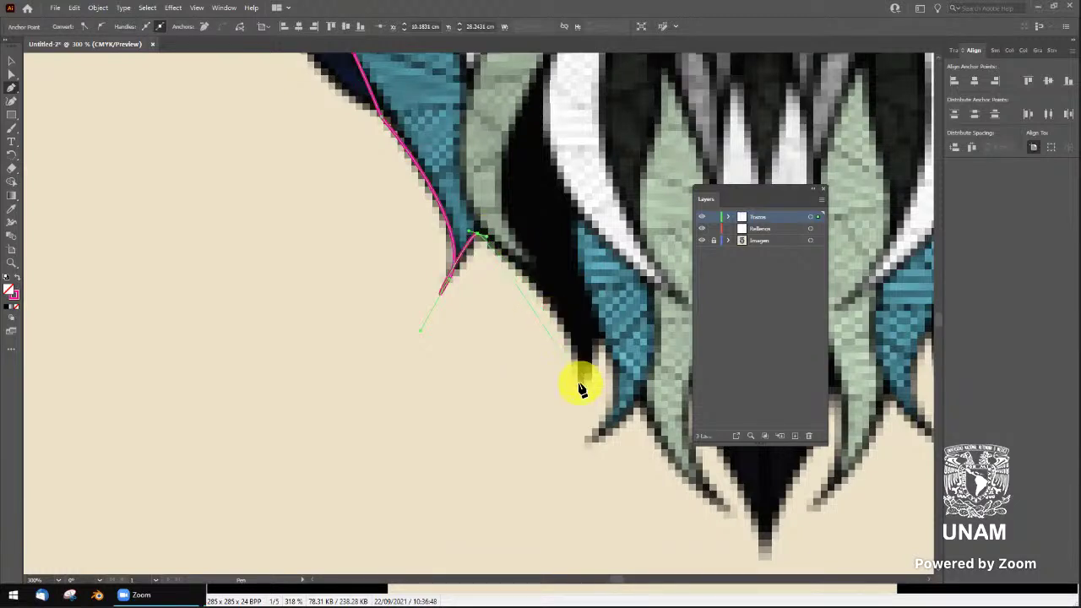
pyautogui.moveTo(581, 373); pyautogui.dragTo(576, 397)
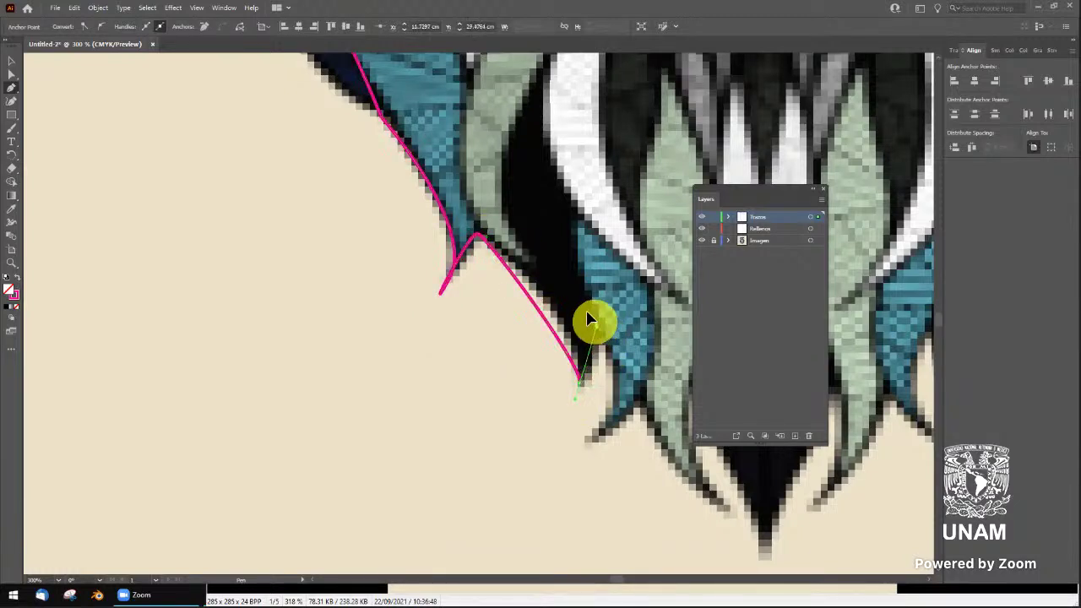
pyautogui.moveTo(596, 324); pyautogui.dragTo(583, 307)
pyautogui.moveTo(596, 438); pyautogui.dragTo(589, 446)
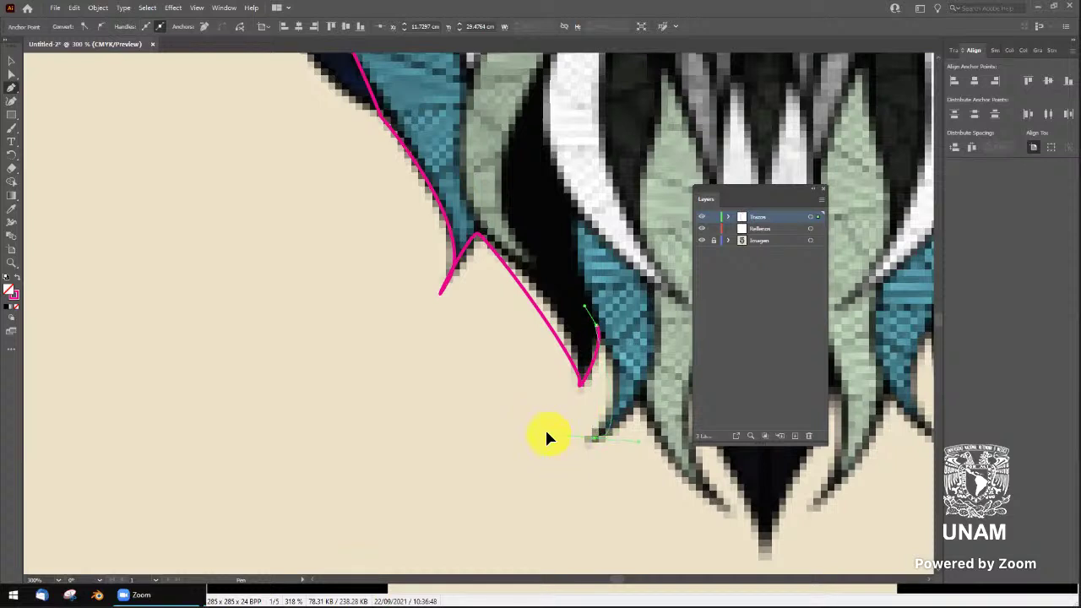
pyautogui.moveTo(616, 398)
pyautogui.mouseDown()
pyautogui.moveTo(495, 290)
pyautogui.moveTo(574, 412)
pyautogui.moveTo(576, 397)
pyautogui.mouseUp()
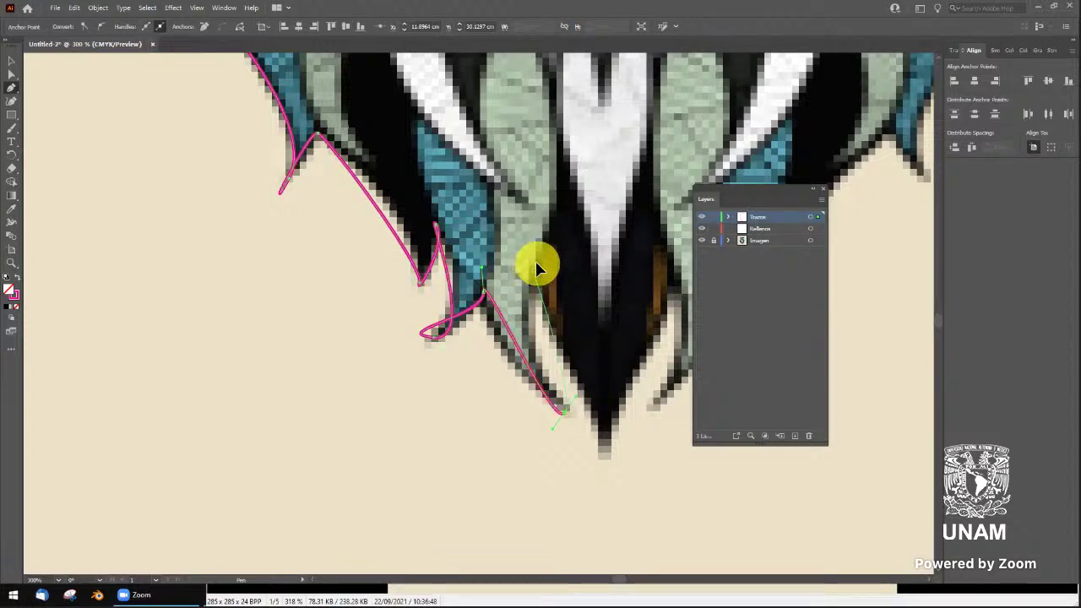
pyautogui.press('Escape')
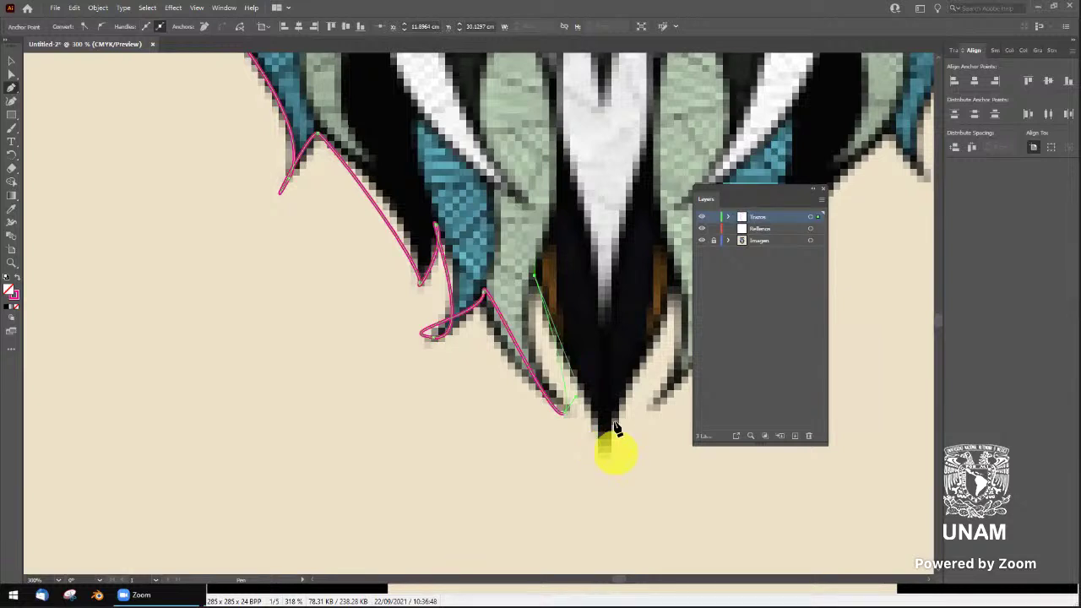
pyautogui.moveTo(623, 338); pyautogui.dragTo(616, 308)
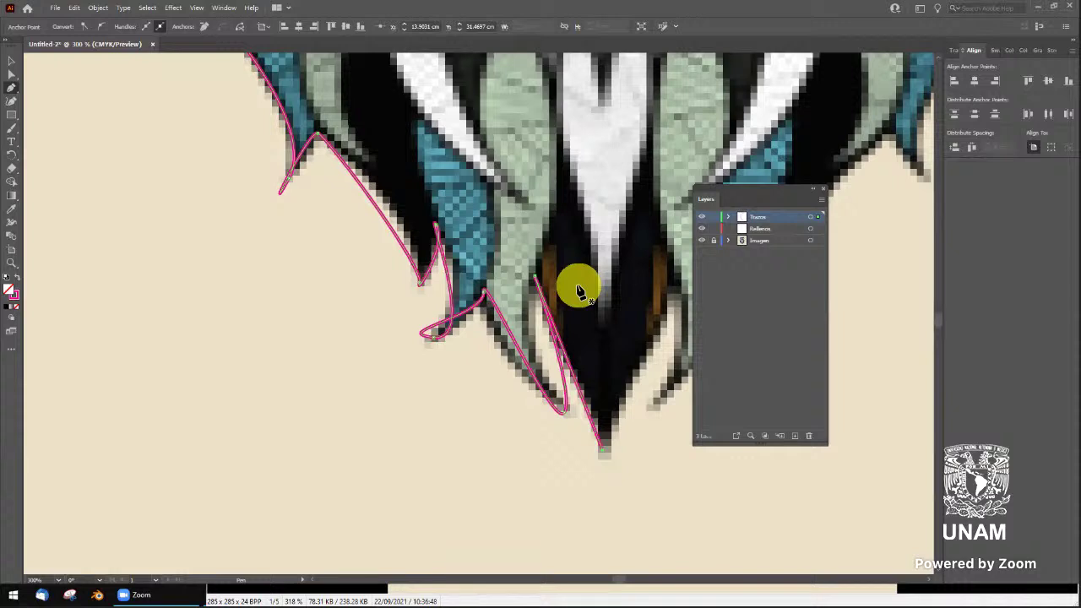
# Return to the Selection tool and pan the view up the wolf's face
pyautogui.click(11, 61)
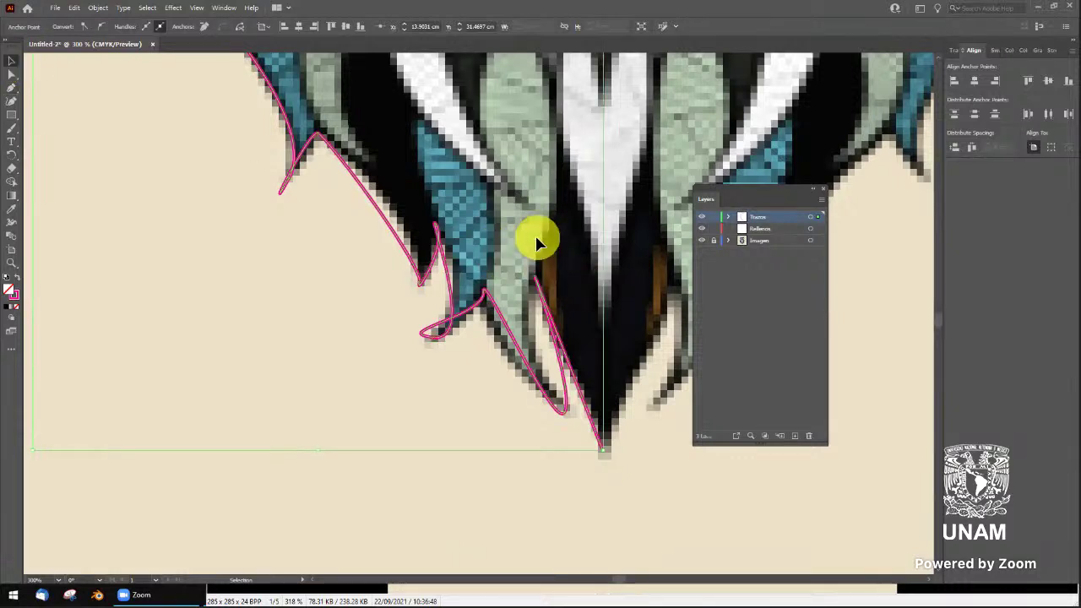
pyautogui.scroll(-3, 536, 243)
pyautogui.moveTo(527, 228); pyautogui.dragTo(550, 270)
pyautogui.scroll(5, 550, 270)
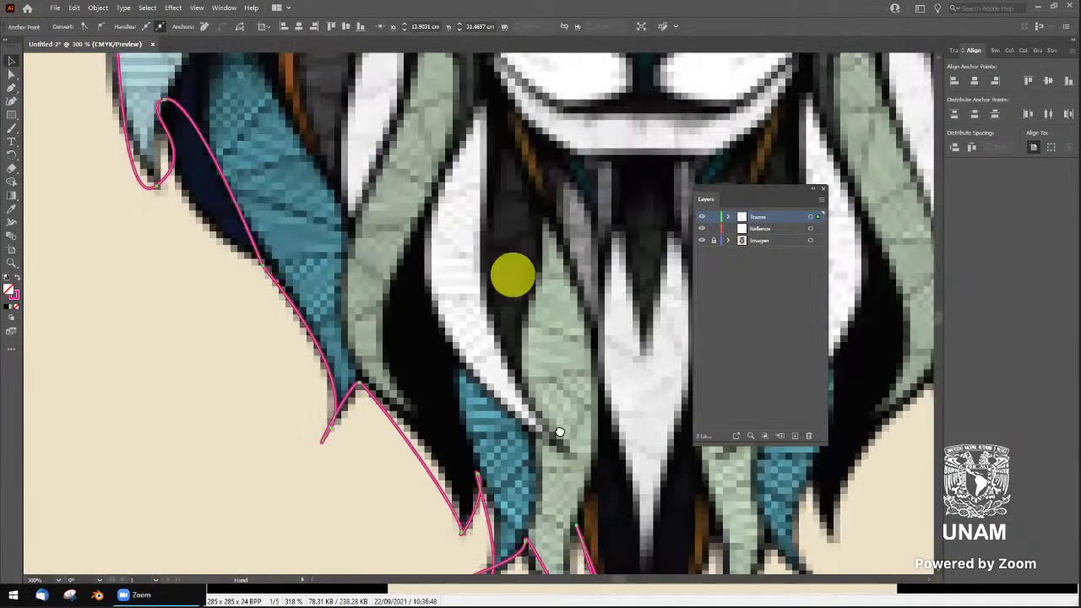
pyautogui.scroll(-3, 559, 432)
pyautogui.scroll(3, 462, 192)
pyautogui.scroll(3, 474, 384)
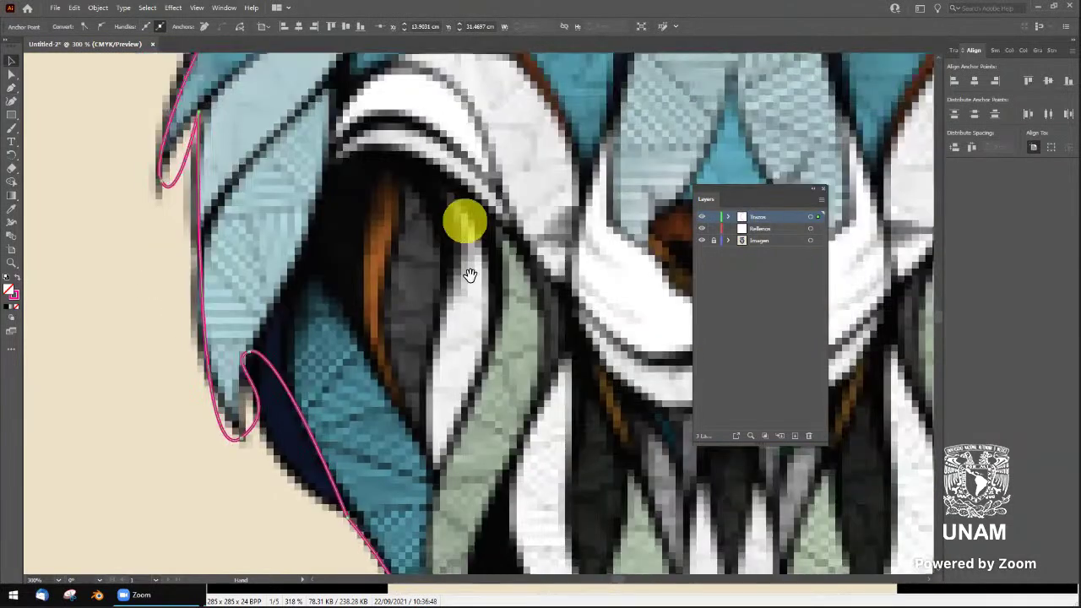
pyautogui.scroll(3, 466, 265)
pyautogui.scroll(3, 459, 222)
pyautogui.scroll(3, 499, 241)
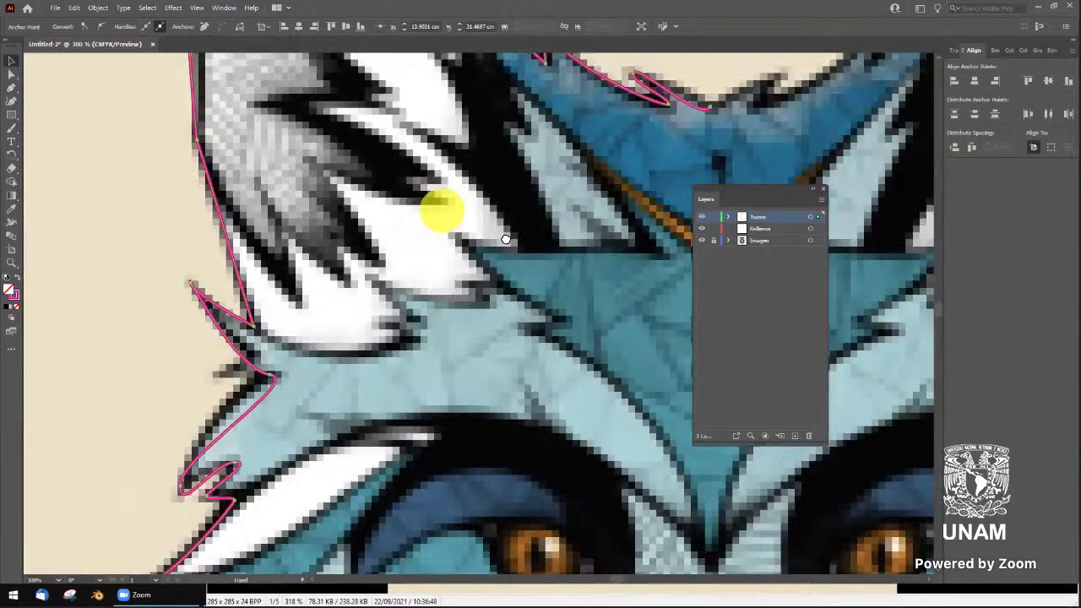
pyautogui.scroll(3, 473, 254)
pyautogui.scroll(3, 431, 287)
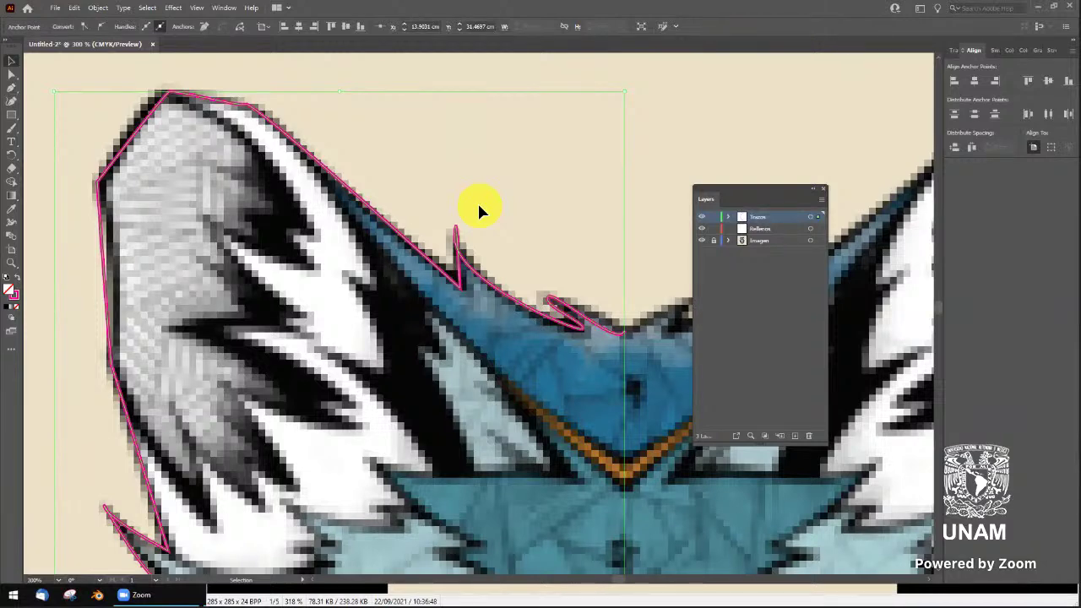
# Move the Layers panel to the right dock, zoom out, then zoom to 600% on the forehead spikes
pyautogui.moveTo(774, 188); pyautogui.dragTo(900, 99)
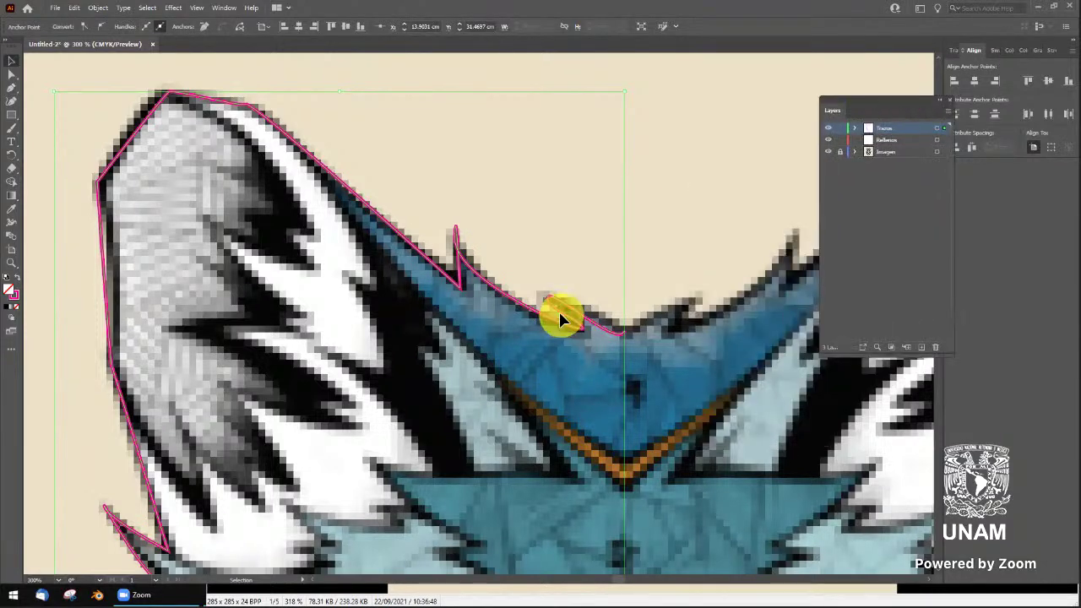
pyautogui.hotkey('ctrl', '-')
pyautogui.hotkey('ctrl', '-')
pyautogui.hotkey('ctrl', '-')
pyautogui.hotkey('ctrl', '-')
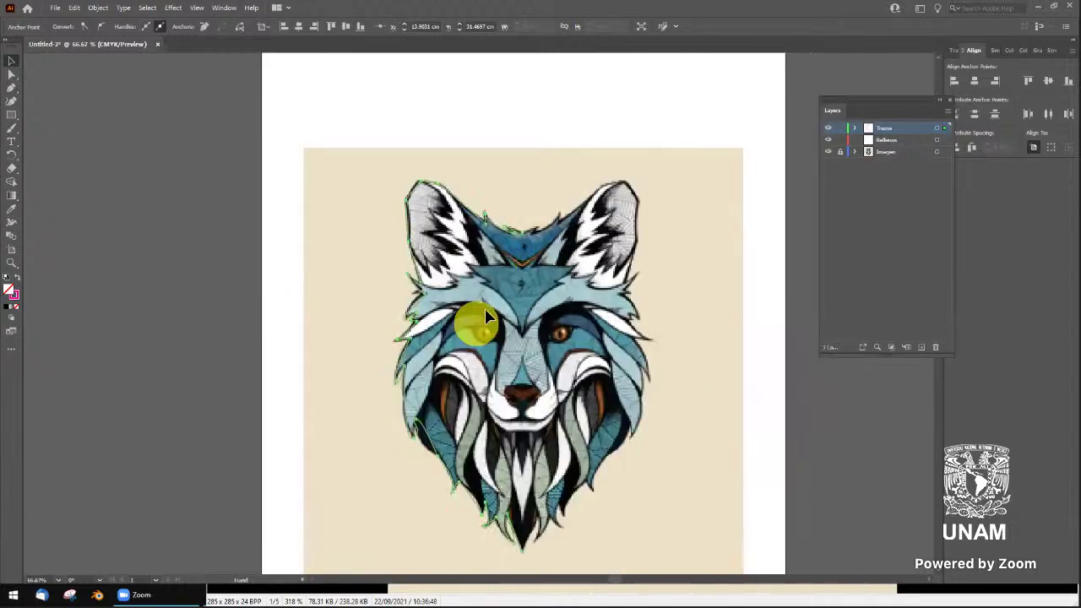
pyautogui.scroll(1, 507, 287)
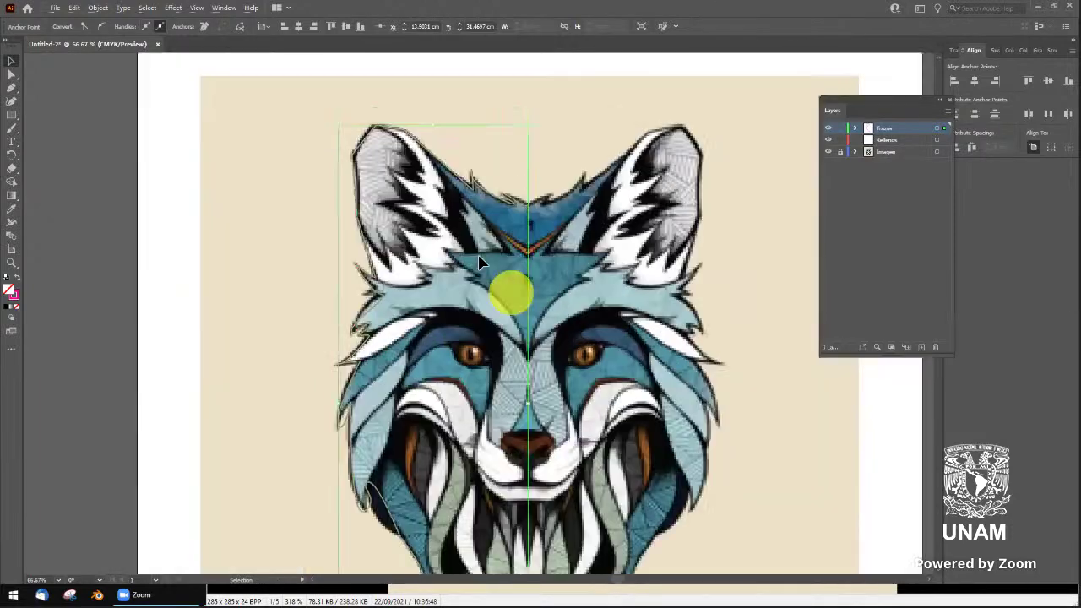
pyautogui.scroll(2, 490, 268)
pyautogui.scroll(1, 503, 267)
pyautogui.scroll(1, 484, 293)
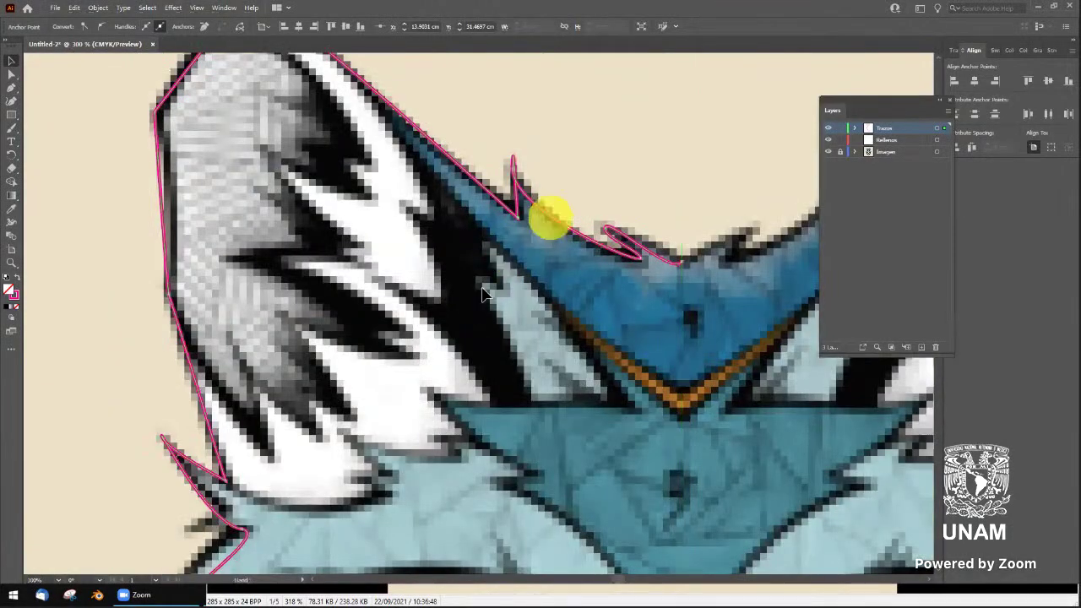
pyautogui.scroll(1, 482, 291)
pyautogui.scroll(1, 483, 290)
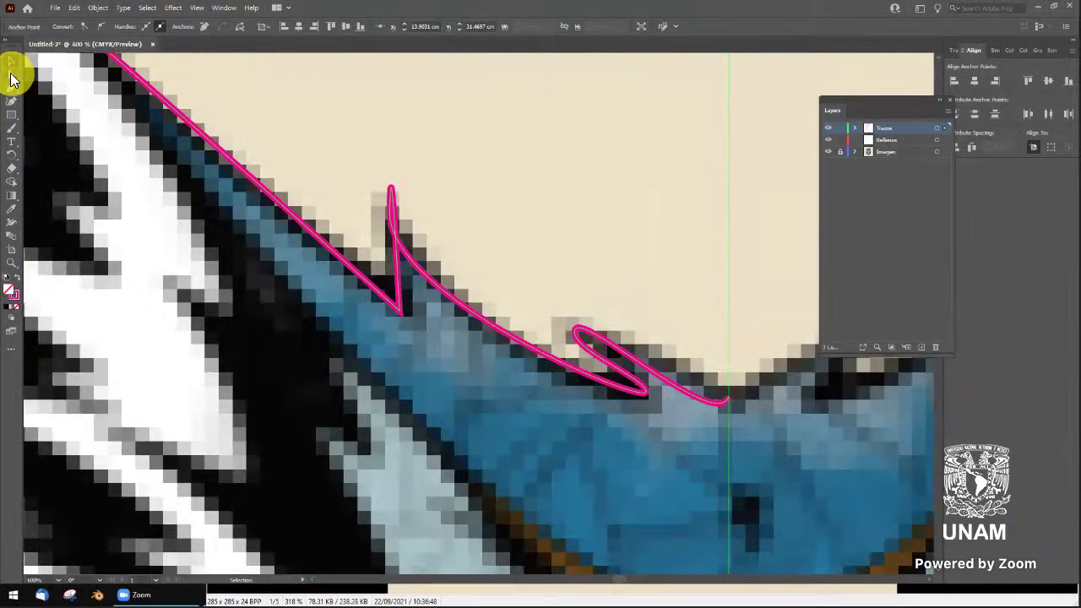
# With Direct Selection, drag the spike-tip anchor and its handles into a rounded curve hugging the fur
pyautogui.click(13, 79)
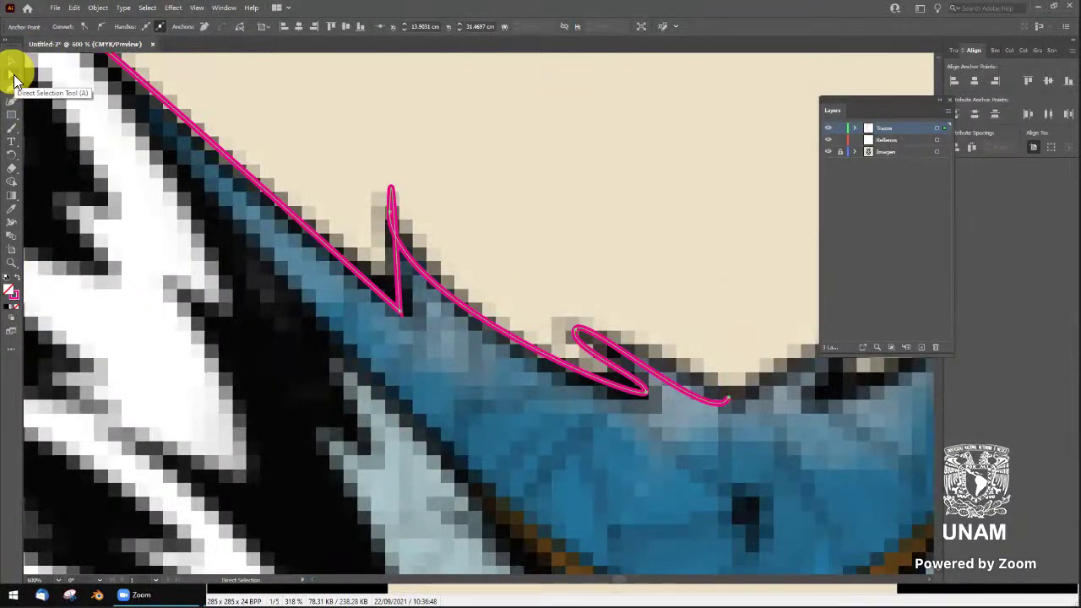
pyautogui.click(390, 212)
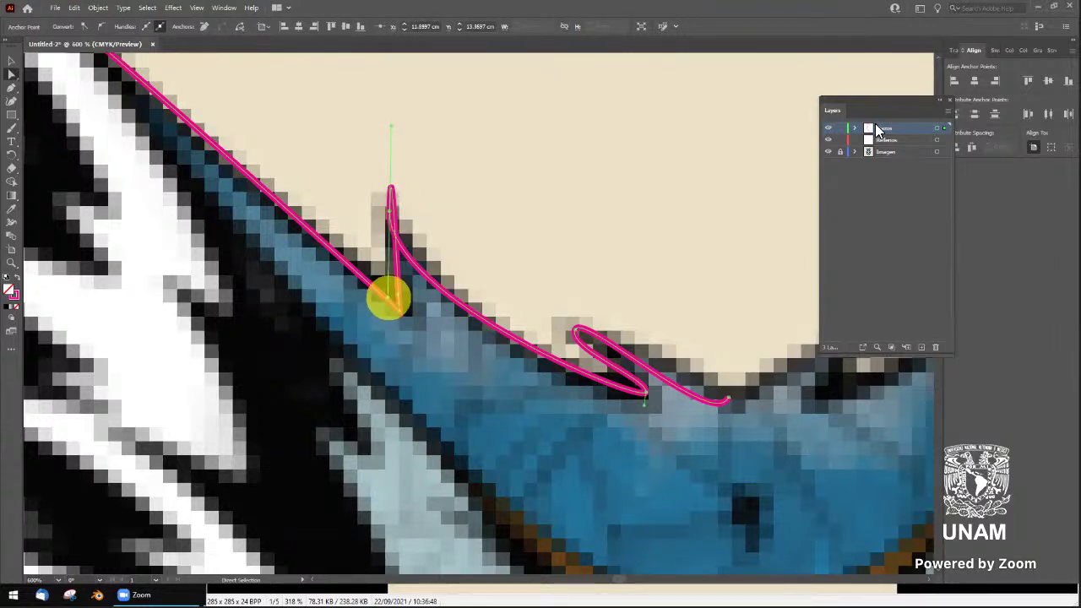
pyautogui.click(936, 129)
pyautogui.moveTo(389, 301); pyautogui.dragTo(353, 159)
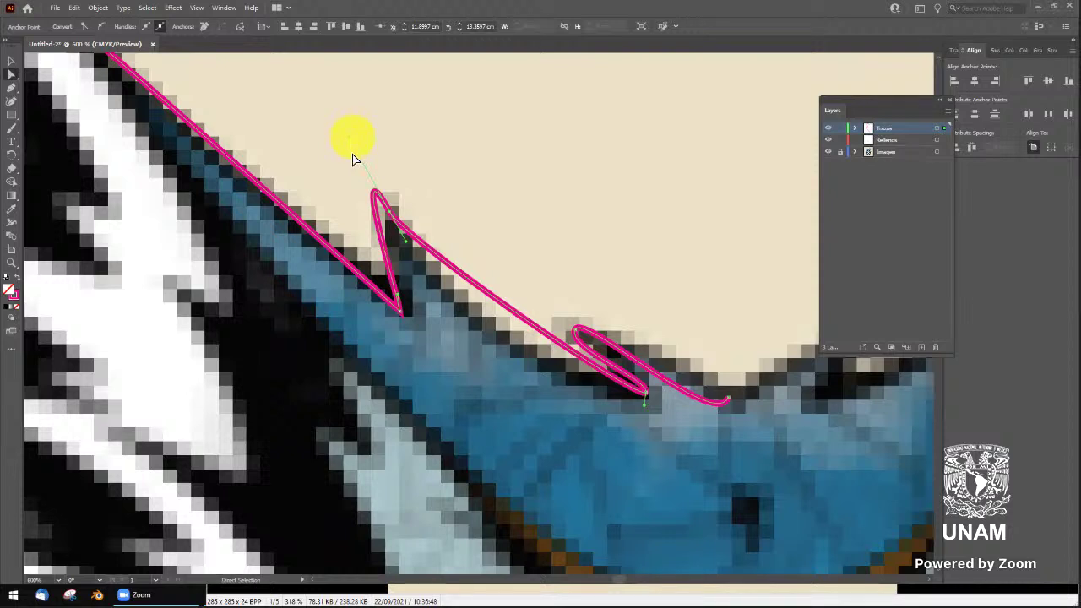
pyautogui.click(411, 241)
pyautogui.moveTo(413, 237); pyautogui.dragTo(424, 226)
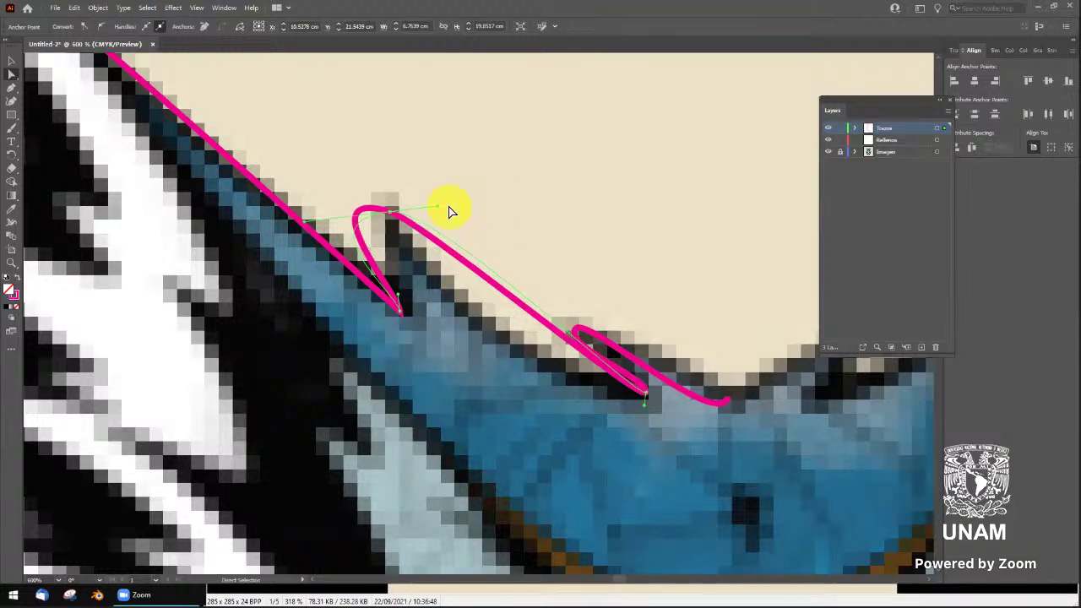
pyautogui.moveTo(450, 212); pyautogui.dragTo(449, 209)
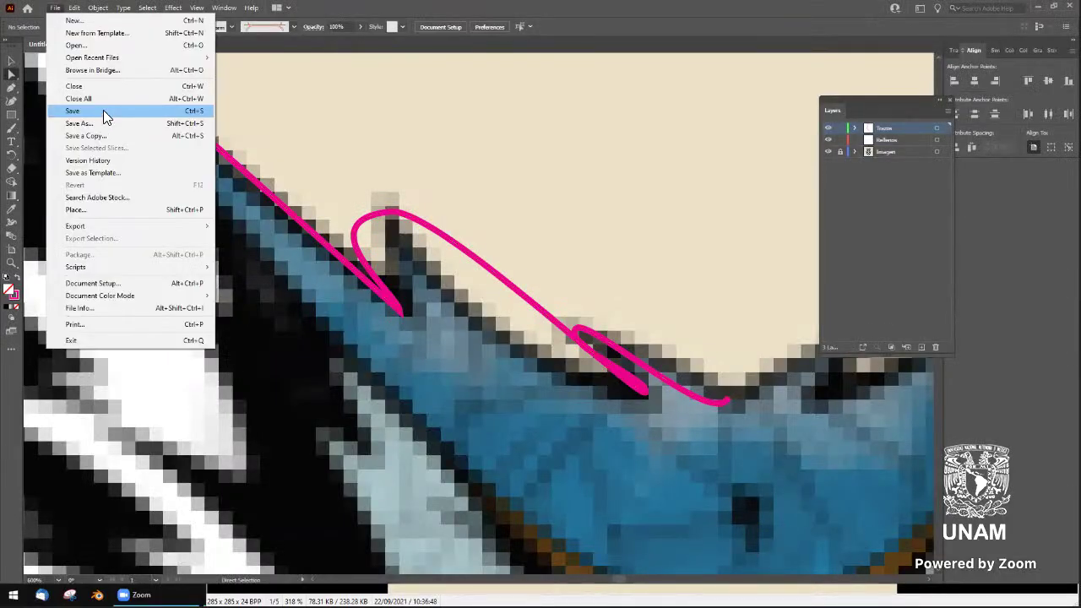
# Save the drawing as wolf02.ai in LogoIllustrator with version Illustrator CC (Legacy)
pyautogui.click(103, 110)
pyautogui.click(340, 205)
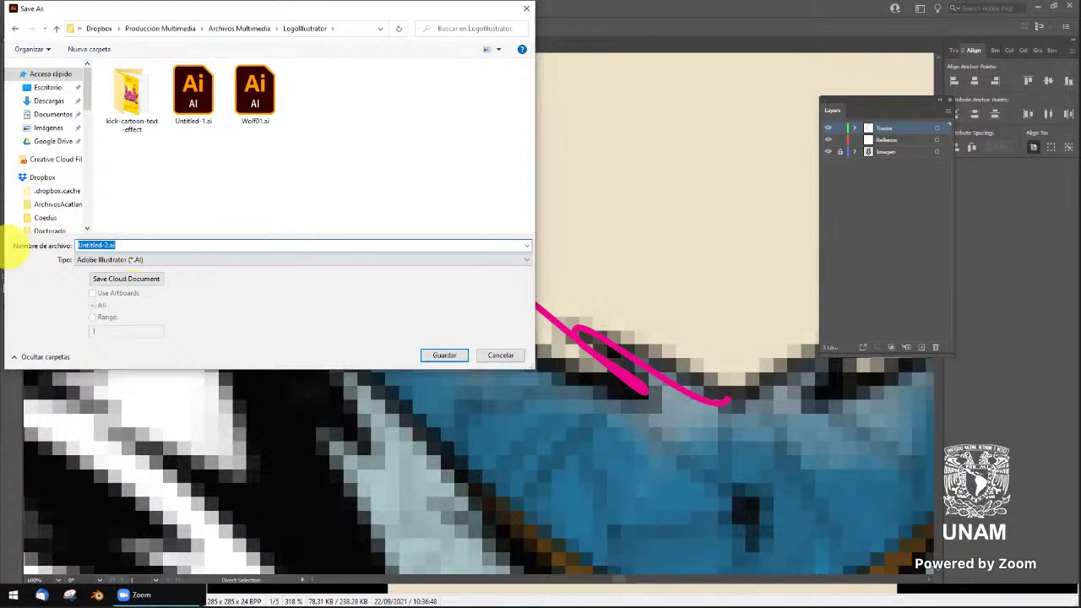
pyautogui.press('Return')
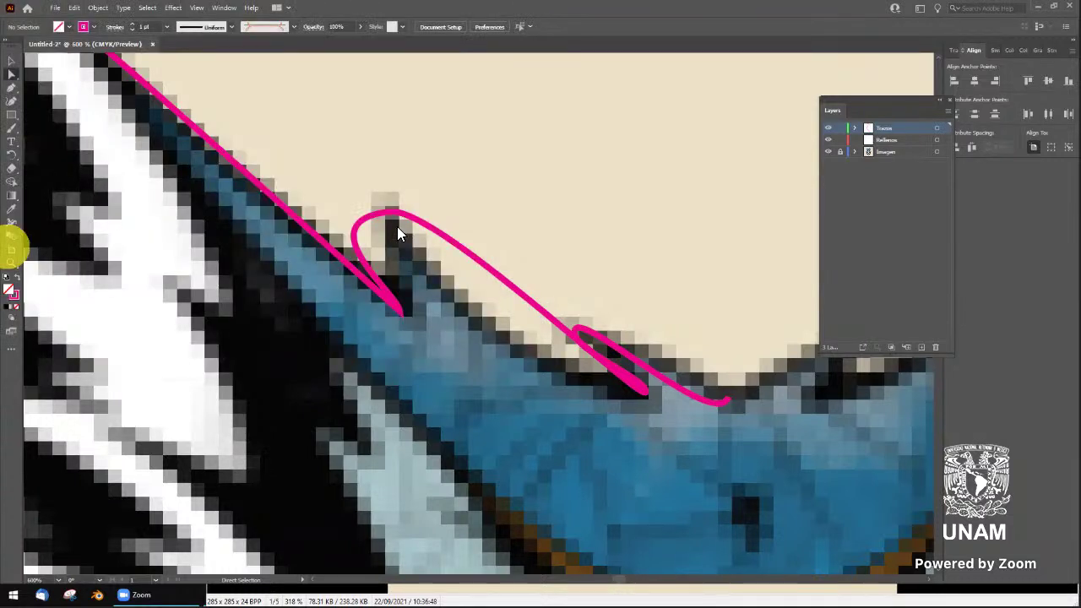
pyautogui.click(520, 137)
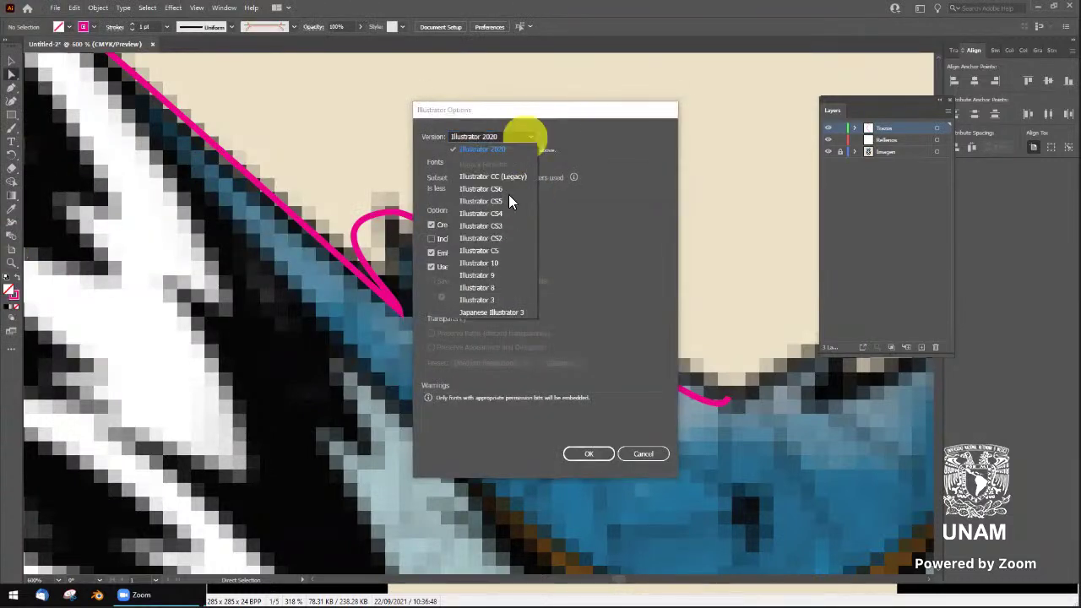
pyautogui.click(509, 177)
pyautogui.click(589, 441)
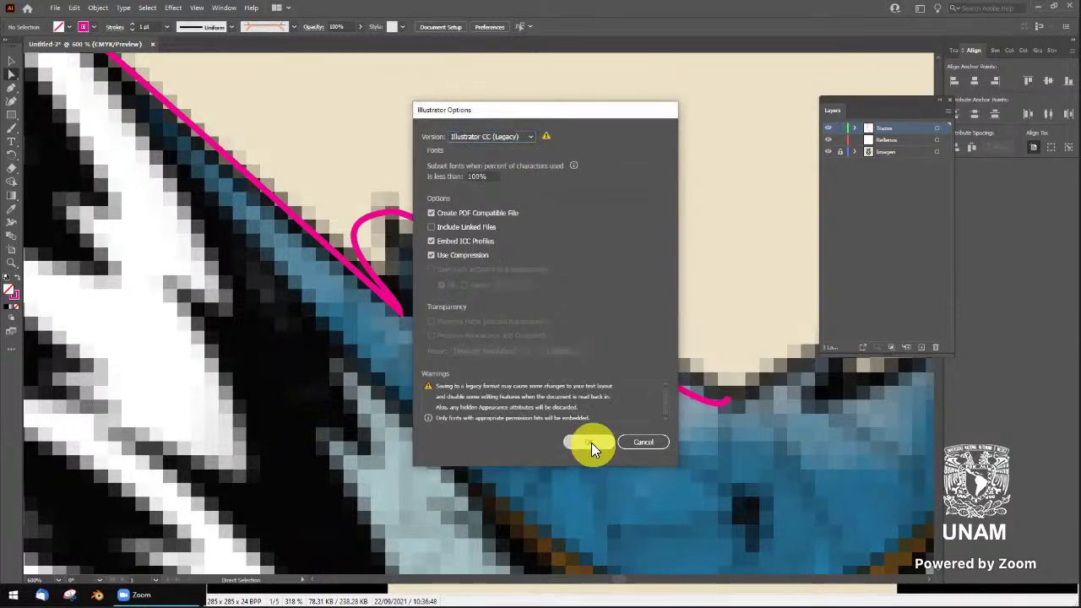
pyautogui.click(523, 119)
pyautogui.click(527, 137)
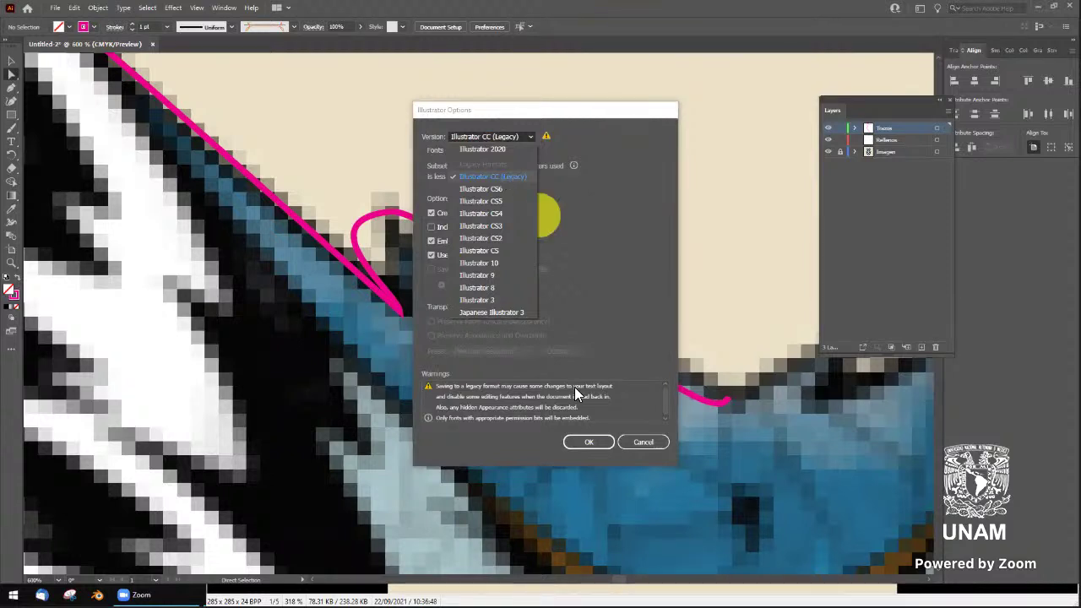
pyautogui.click(586, 443)
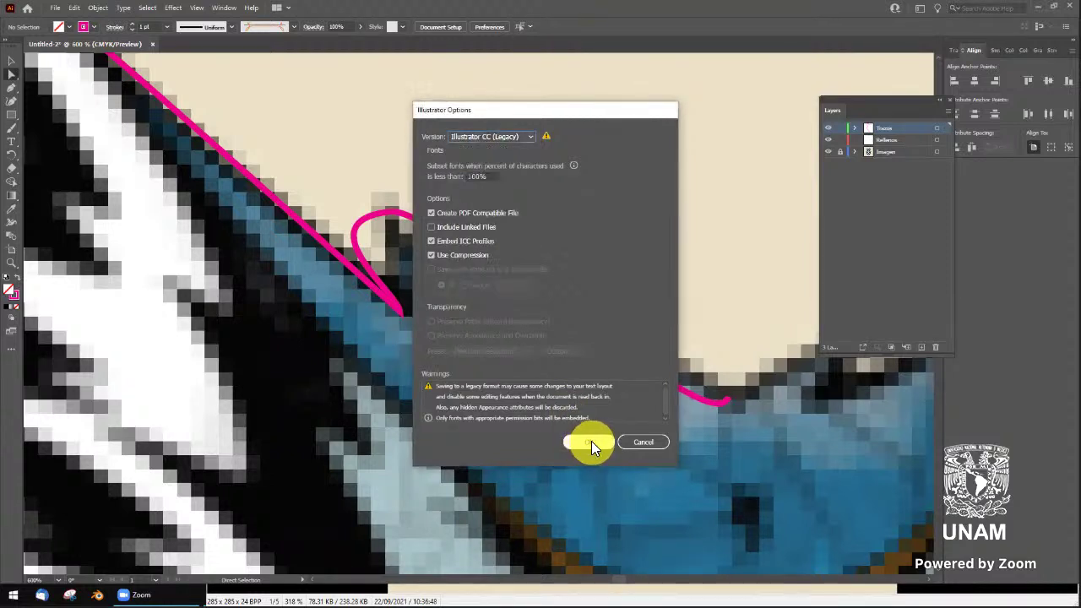
pyautogui.click(589, 442)
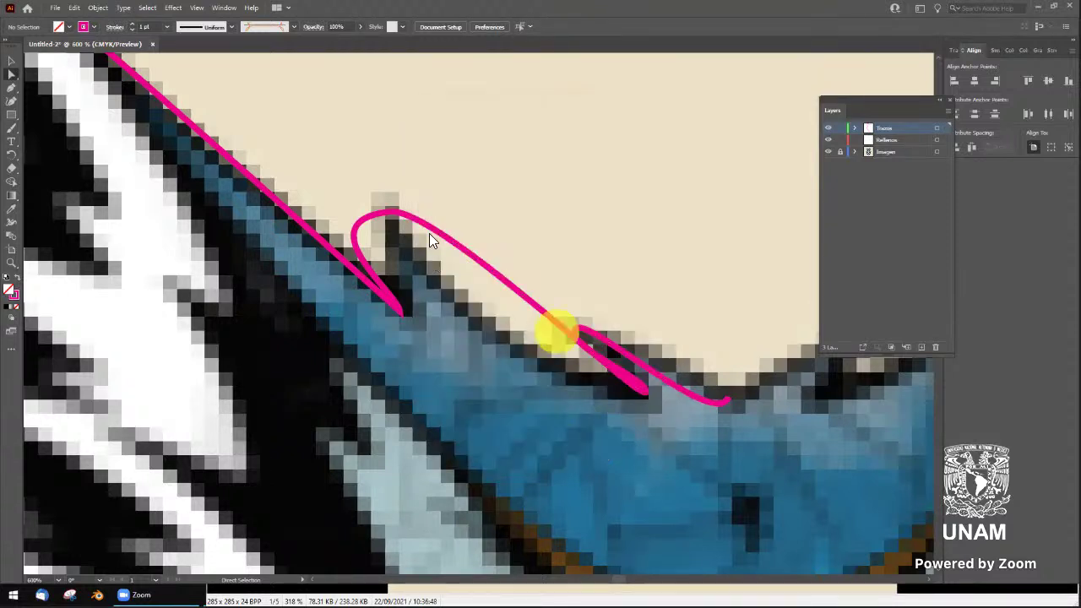
pyautogui.click(388, 210)
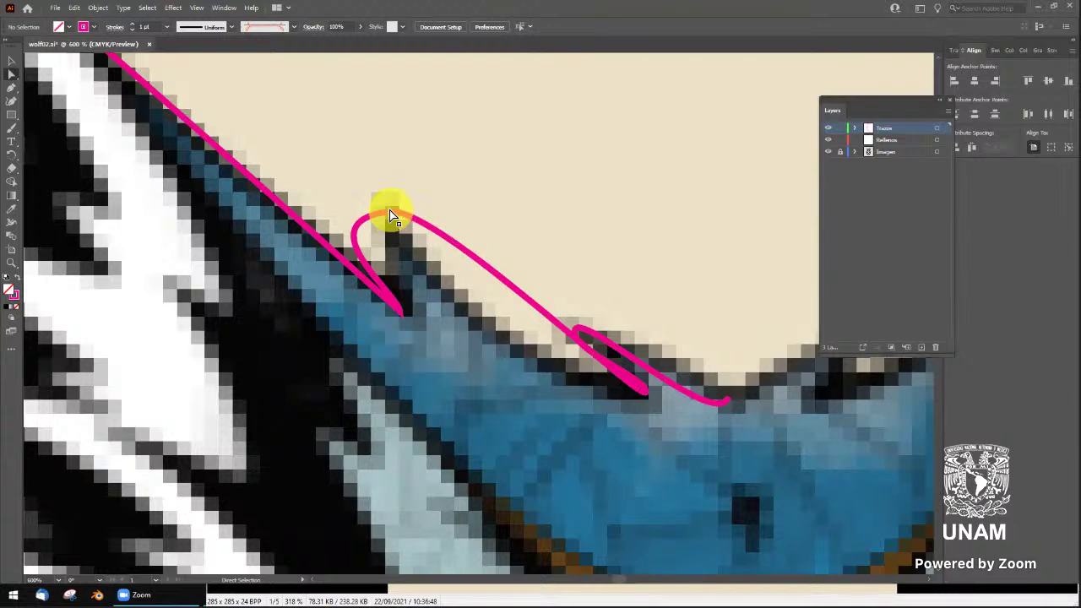
# Adjust the spike tip's handle, then convert the looped anchor to a sharp corner
pyautogui.click(390, 217)
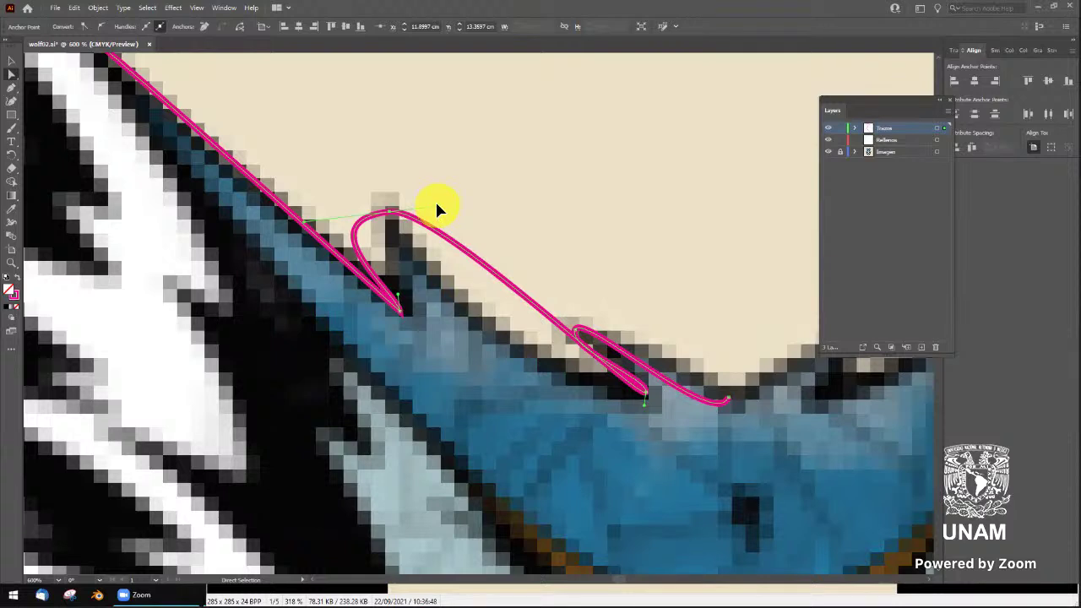
pyautogui.moveTo(435, 211)
pyautogui.mouseDown()
pyautogui.moveTo(476, 268)
pyautogui.moveTo(555, 129)
pyautogui.mouseUp()
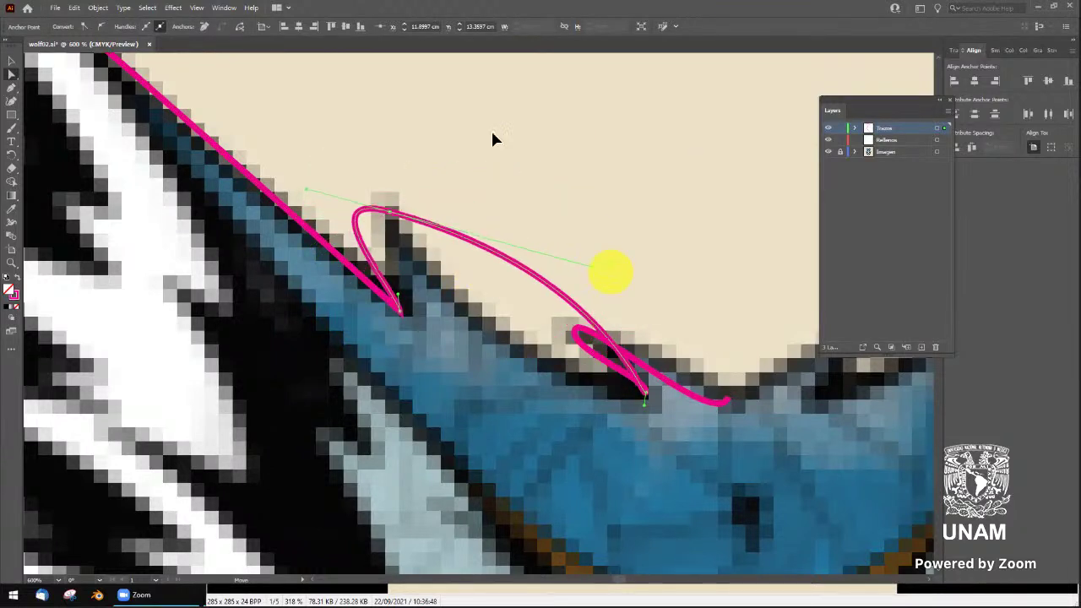
pyautogui.moveTo(555, 130)
pyautogui.mouseDown()
pyautogui.moveTo(493, 403)
pyautogui.moveTo(538, 230)
pyautogui.mouseUp()
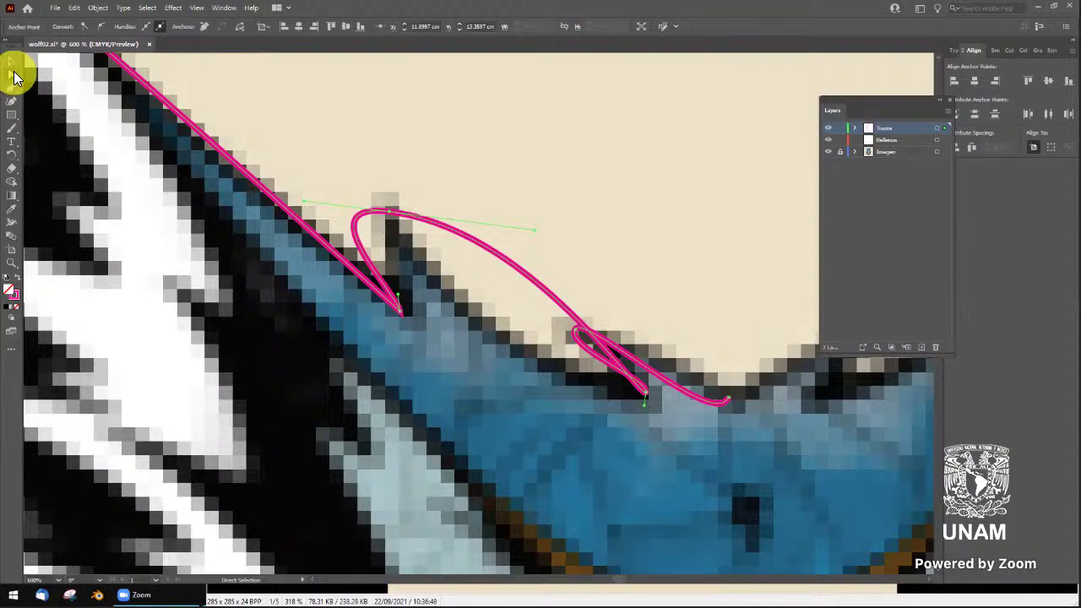
pyautogui.click(13, 76)
pyautogui.click(12, 91)
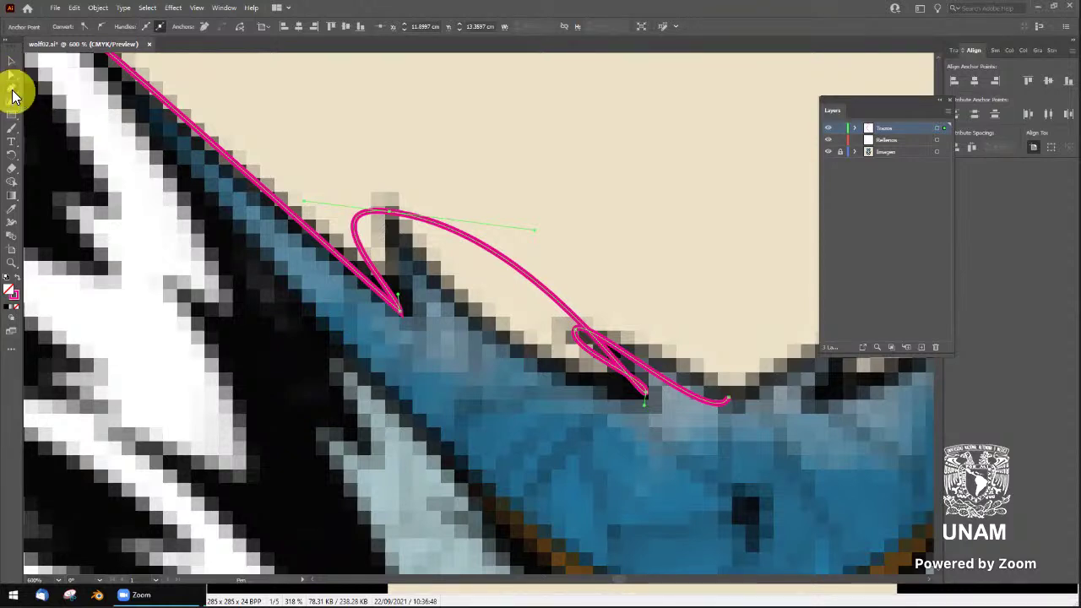
pyautogui.click(14, 88)
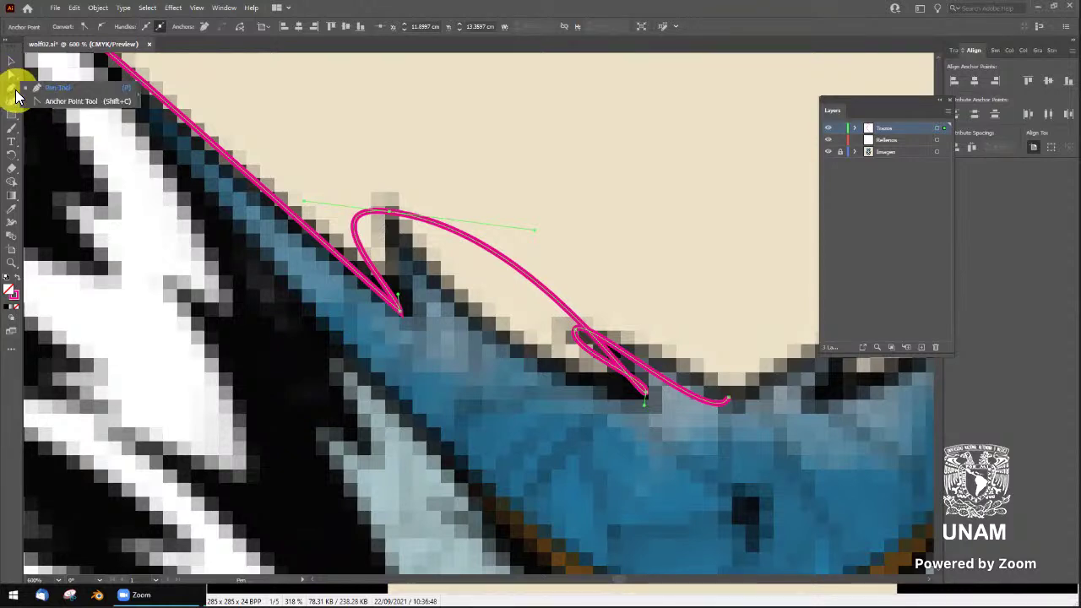
pyautogui.click(67, 100)
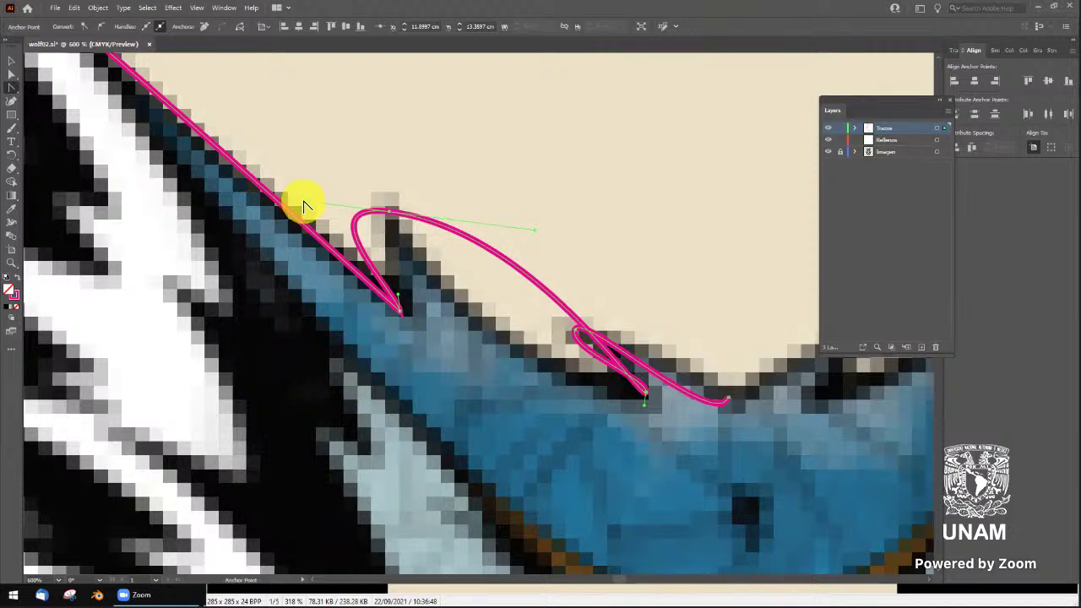
pyautogui.moveTo(321, 239); pyautogui.dragTo(398, 253)
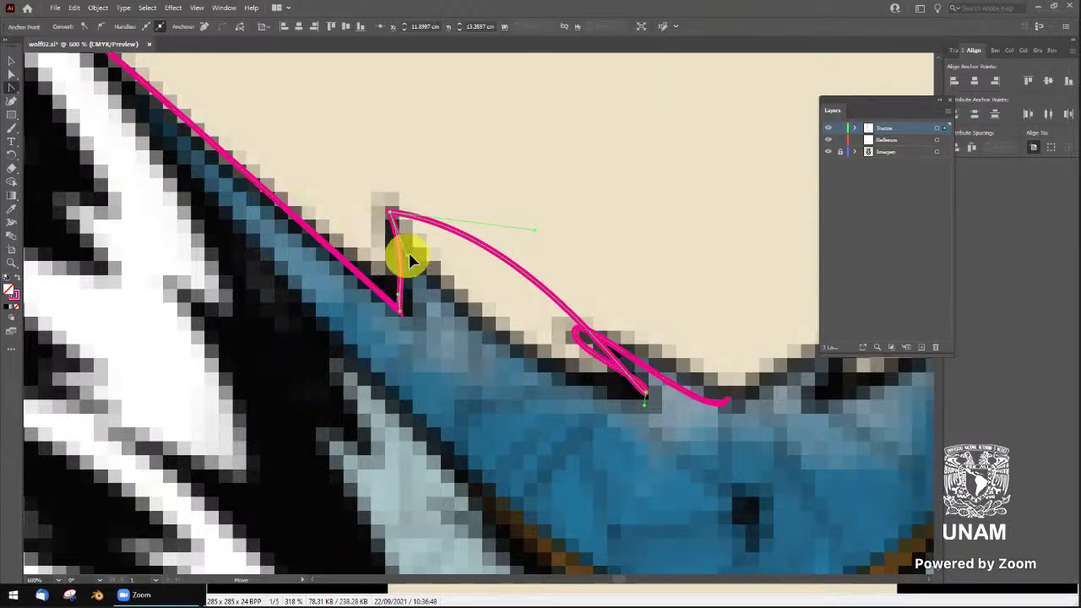
# Pull the spike tip's handle along the fur edge and reshape the lower loop anchor
pyautogui.press('a')
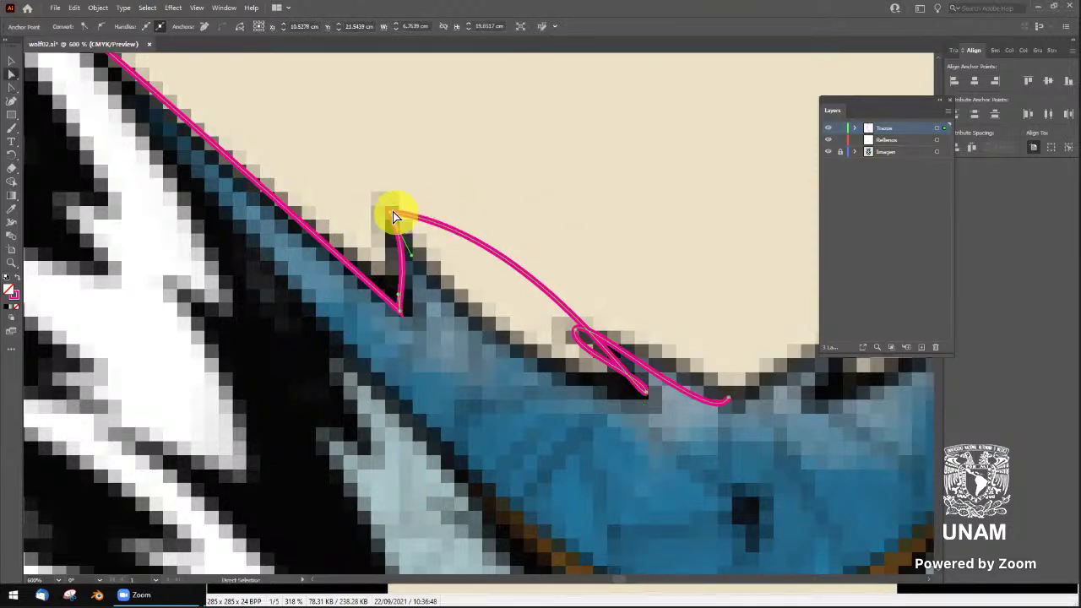
pyautogui.click(391, 216)
pyautogui.moveTo(533, 235); pyautogui.dragTo(460, 329)
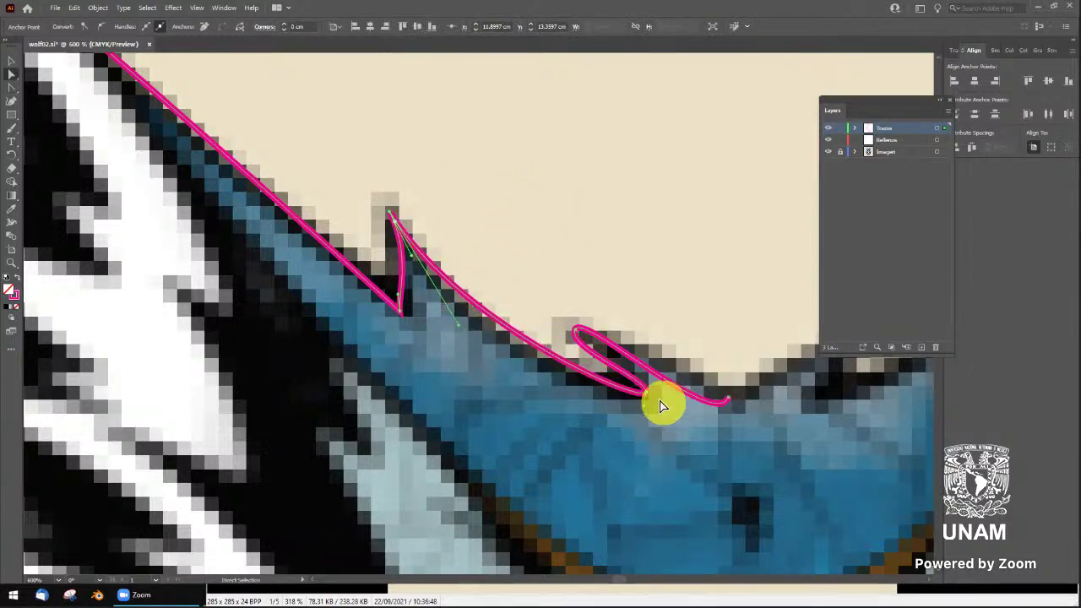
pyautogui.hotkey('shift', 'c')
pyautogui.click(645, 387)
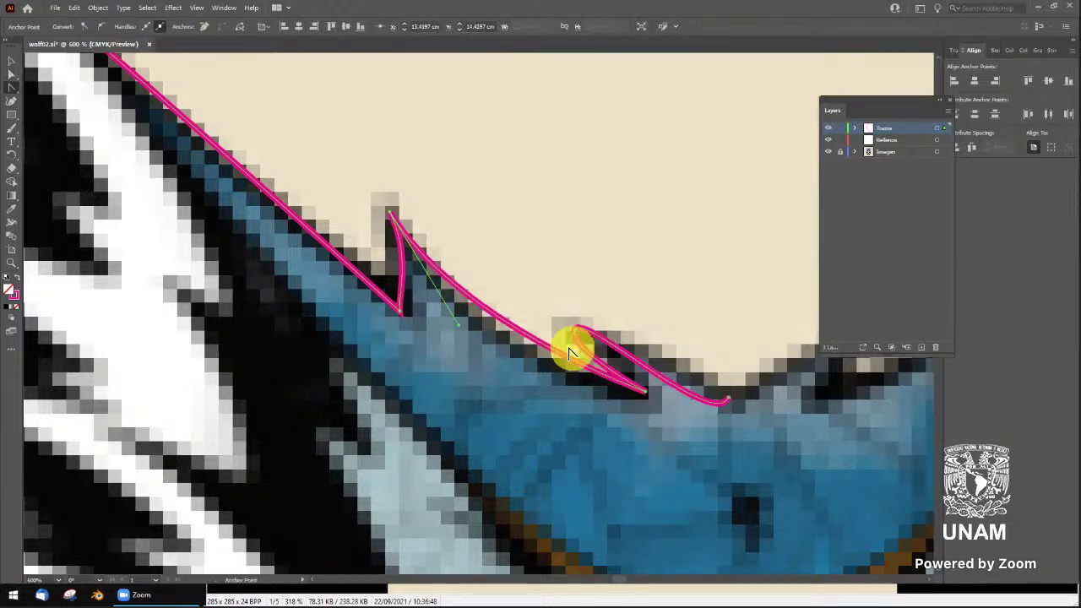
pyautogui.moveTo(605, 364); pyautogui.dragTo(646, 420)
# Make the loop's lower and top anchors sharp corners
pyautogui.press('a')
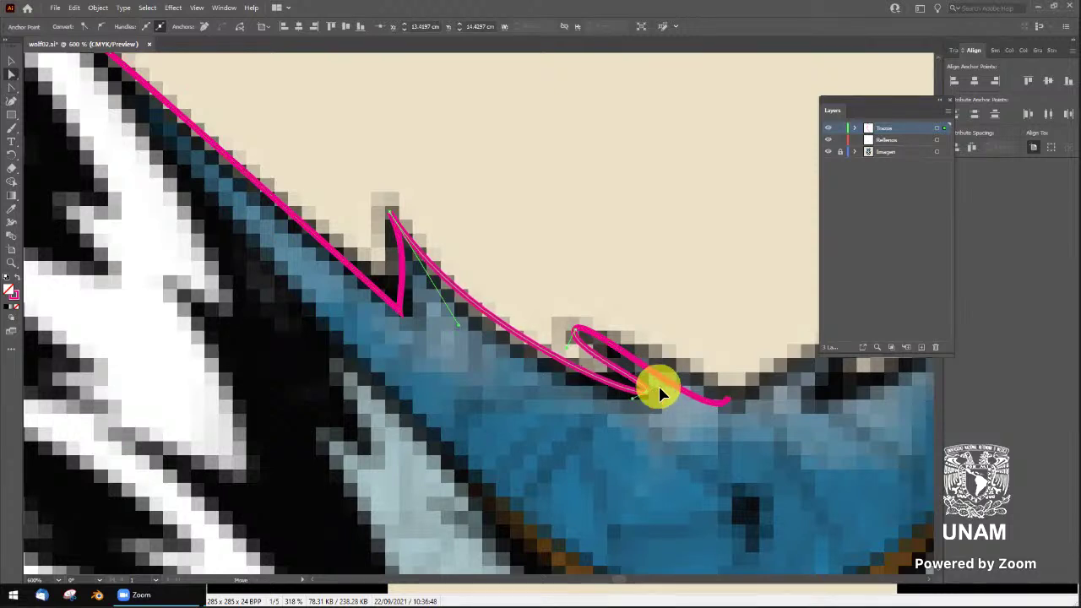
pyautogui.hotkey('shift', 'c')
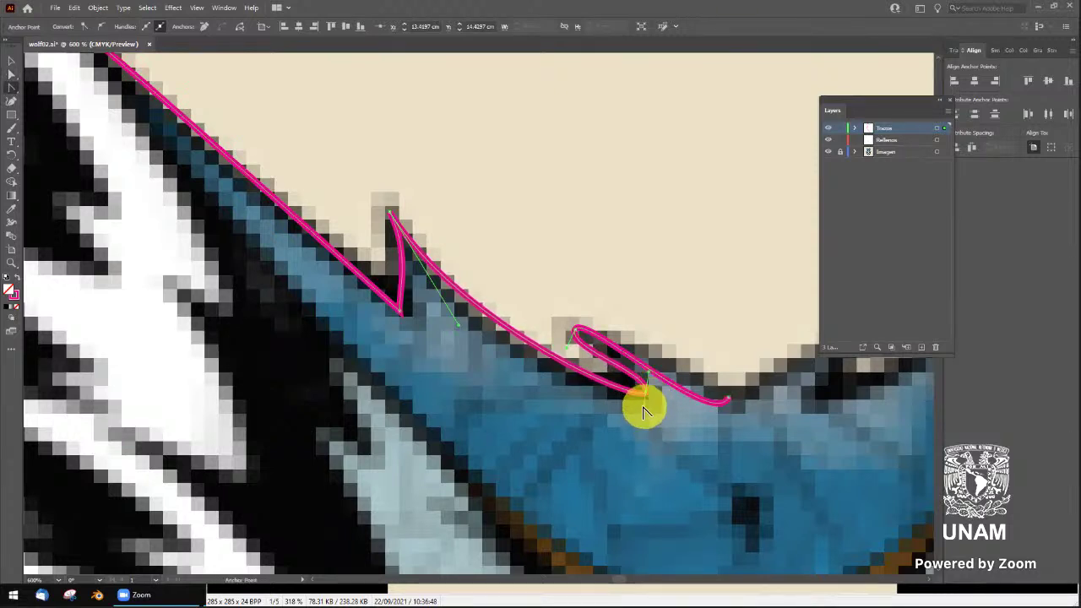
pyautogui.moveTo(642, 406); pyautogui.dragTo(647, 397)
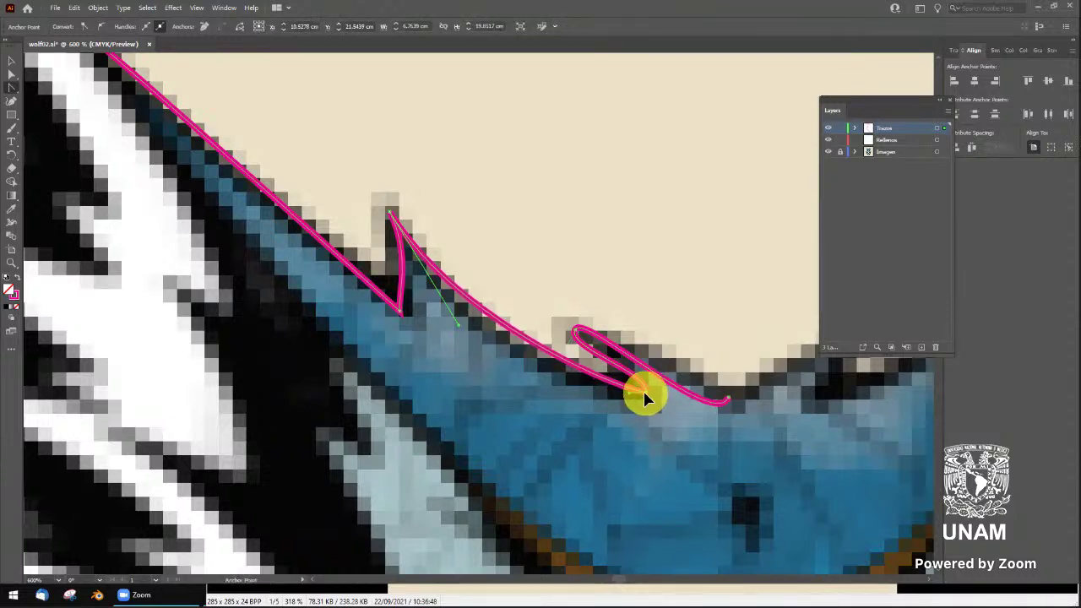
pyautogui.click(643, 389)
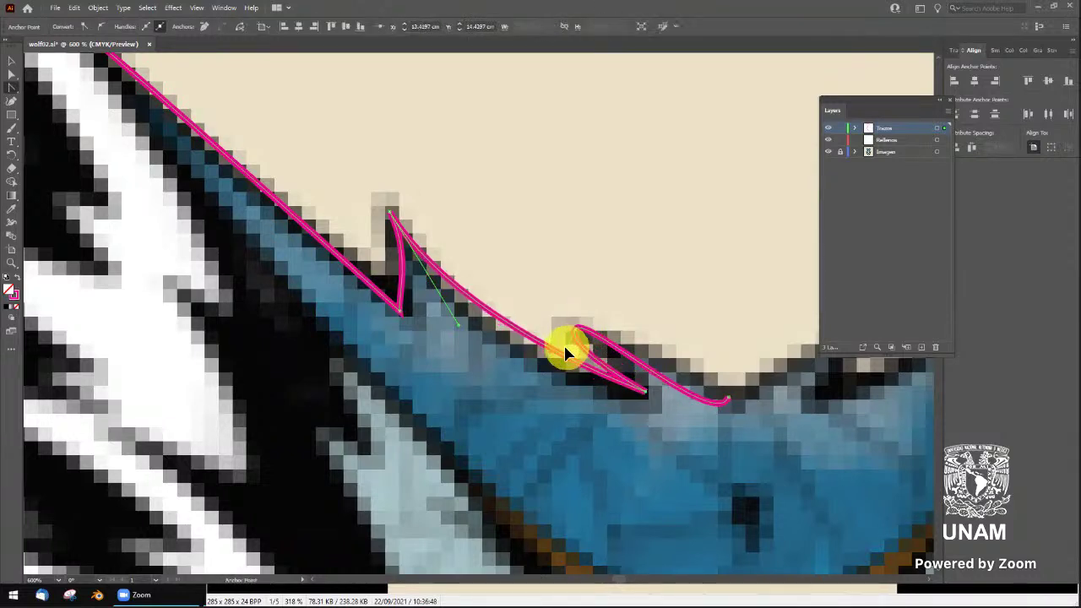
pyautogui.click(594, 344)
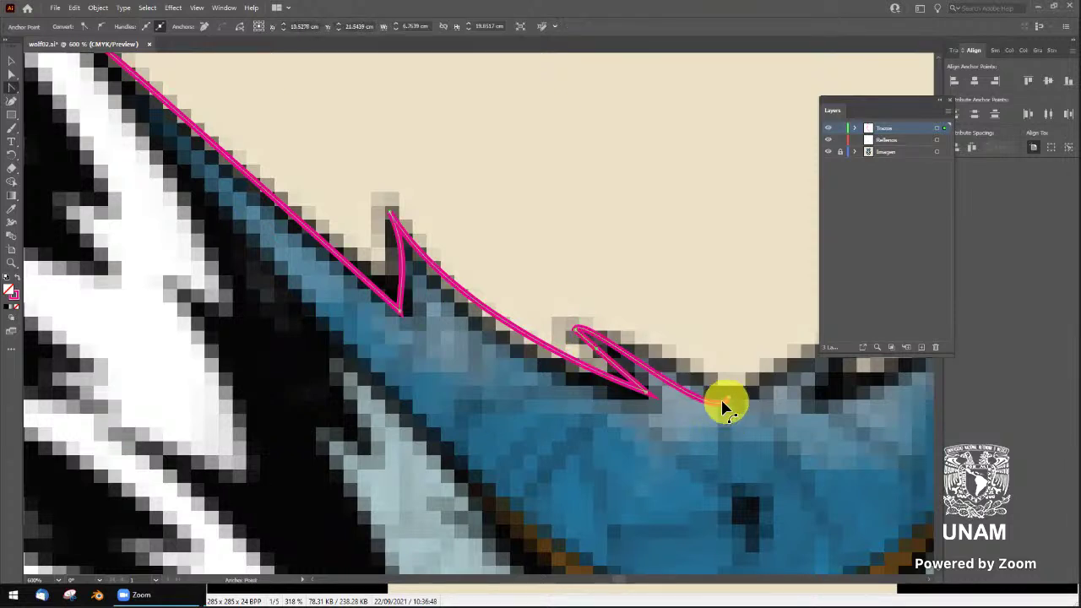
# Bend the segment to the end anchor, remove its bulge, and nudge the spike anchor right
pyautogui.press('a')
pyautogui.click(726, 397)
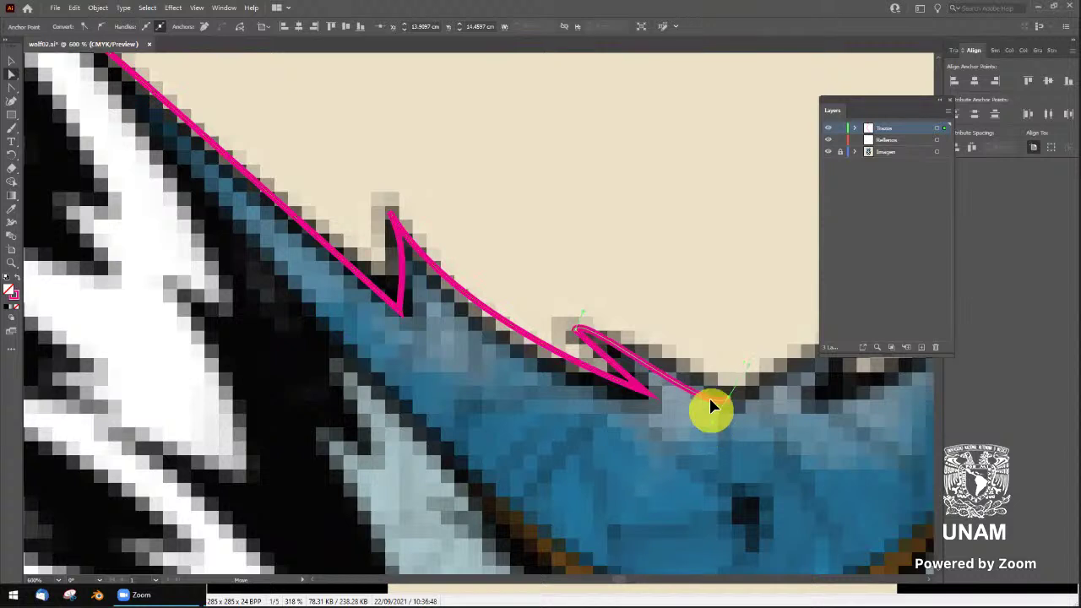
pyautogui.moveTo(710, 398); pyautogui.dragTo(579, 335)
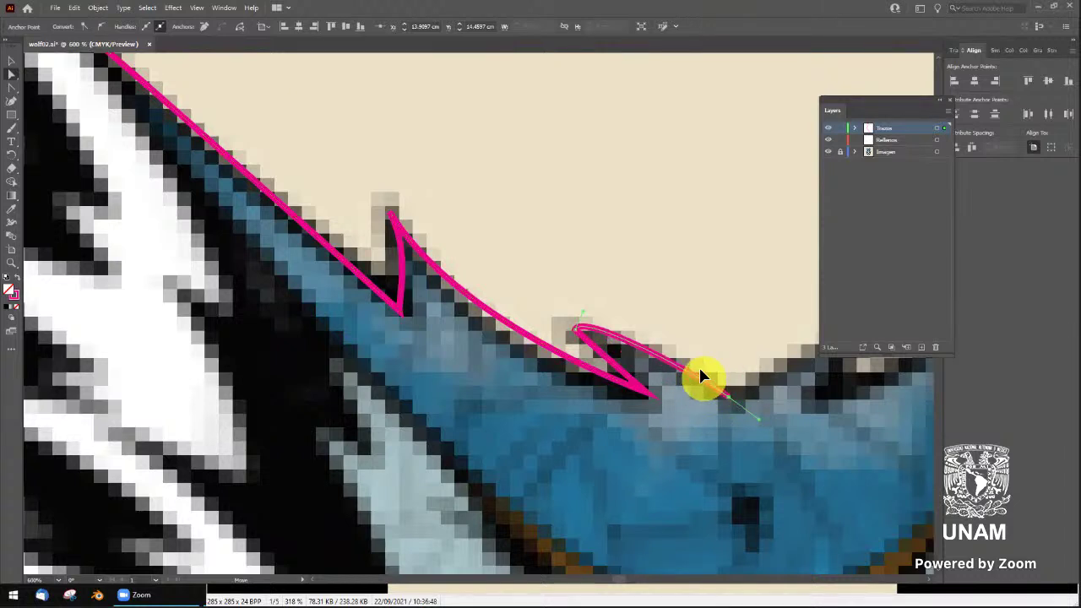
pyautogui.click(579, 337)
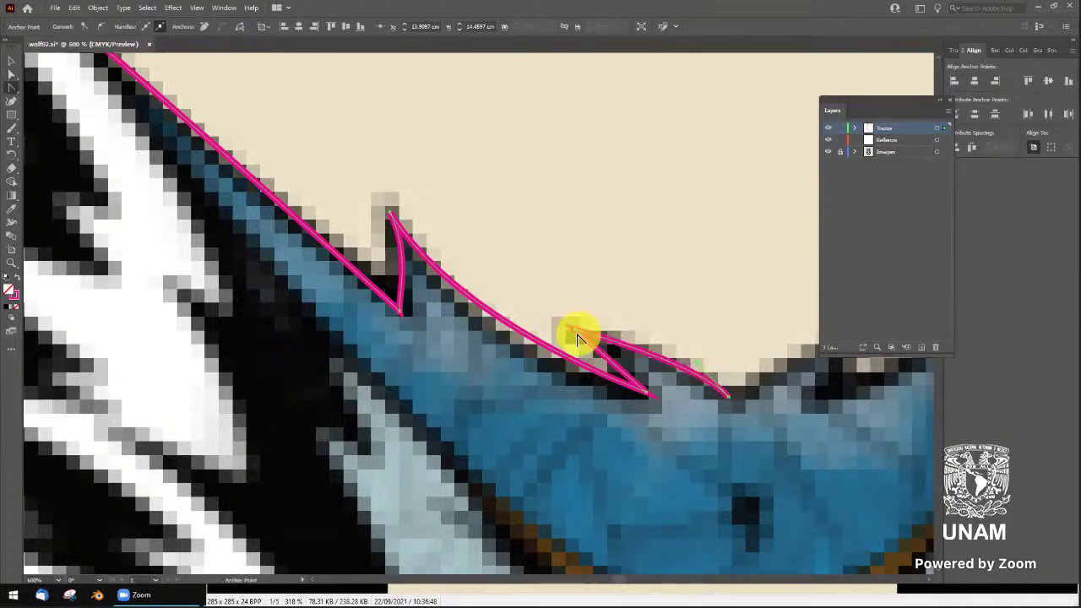
pyautogui.press('a')
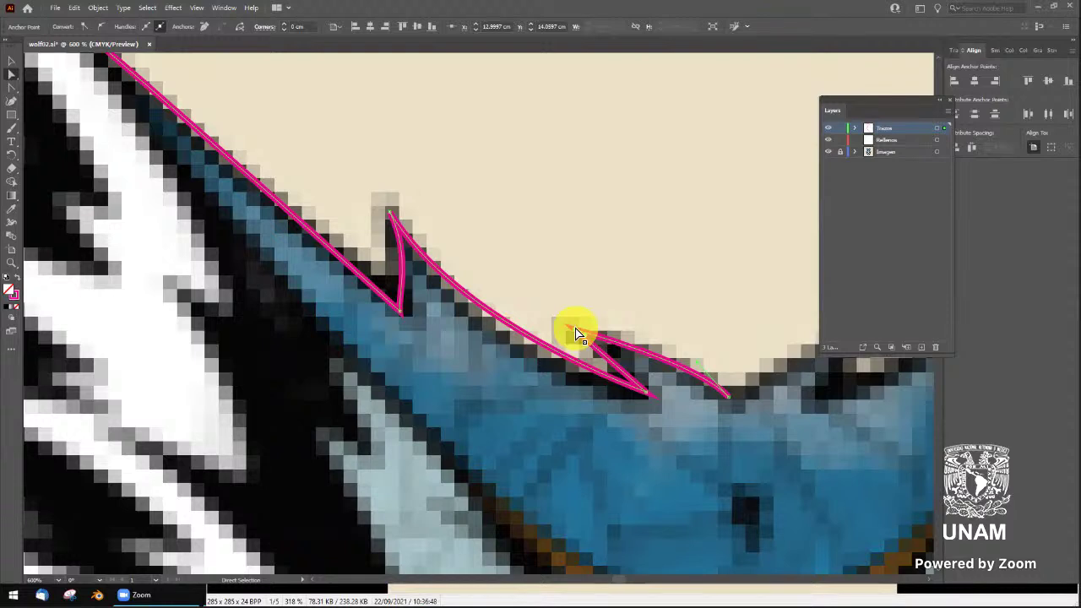
pyautogui.moveTo(577, 334)
pyautogui.mouseDown()
pyautogui.moveTo(592, 331)
pyautogui.moveTo(574, 343)
pyautogui.moveTo(632, 358)
pyautogui.mouseUp()
# Pan to the head top and pull curve handles from its anchor to round the corner slightly
pyautogui.moveTo(414, 226); pyautogui.dragTo(483, 265)
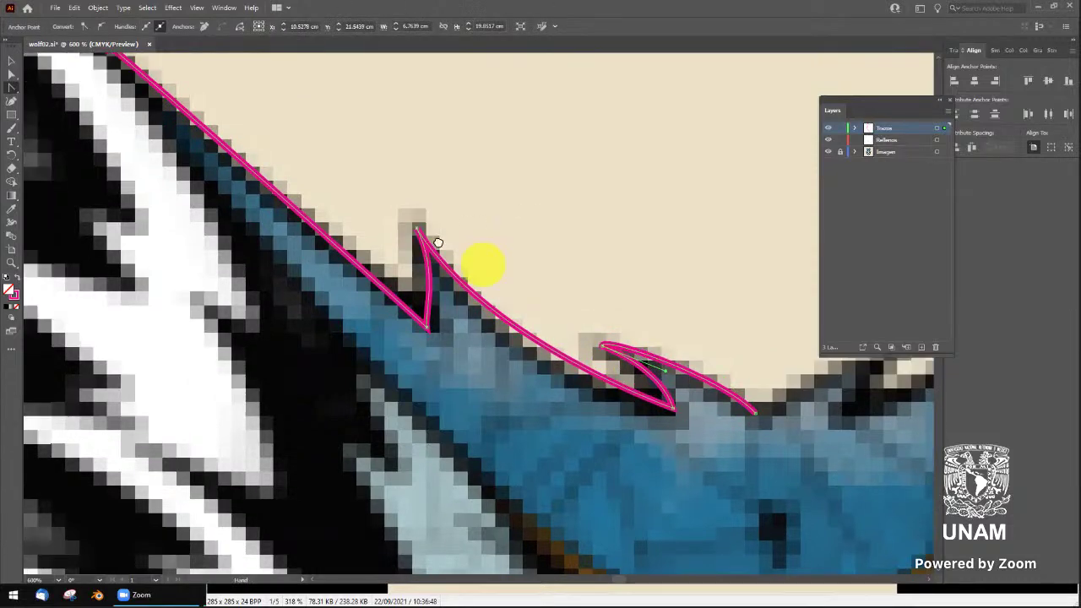
pyautogui.moveTo(397, 241); pyautogui.dragTo(490, 248)
pyautogui.hotkey('ctrl', 'z')
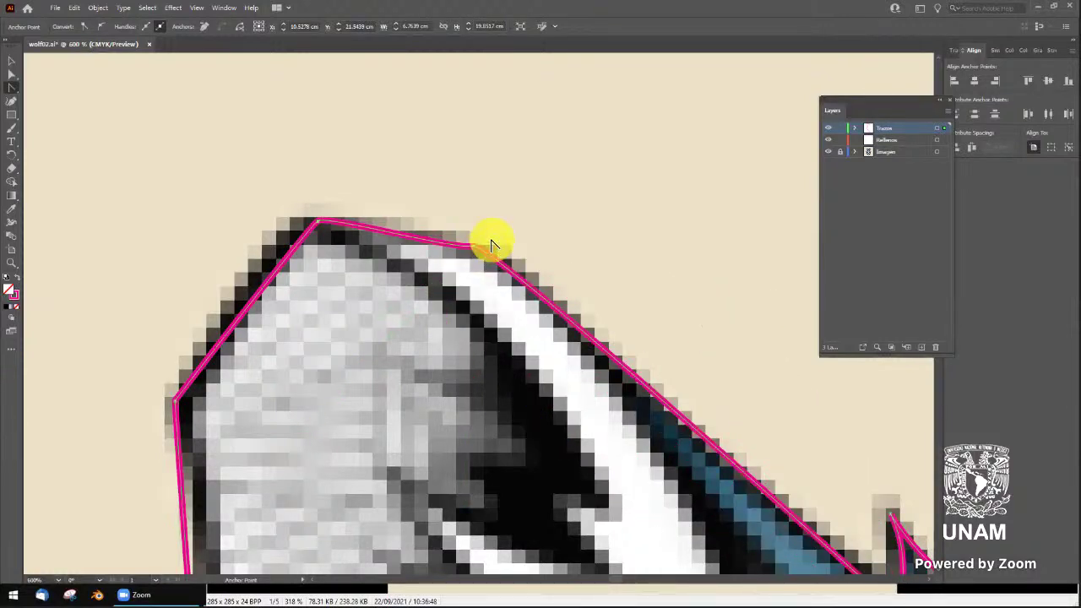
pyautogui.moveTo(355, 237); pyautogui.dragTo(399, 219)
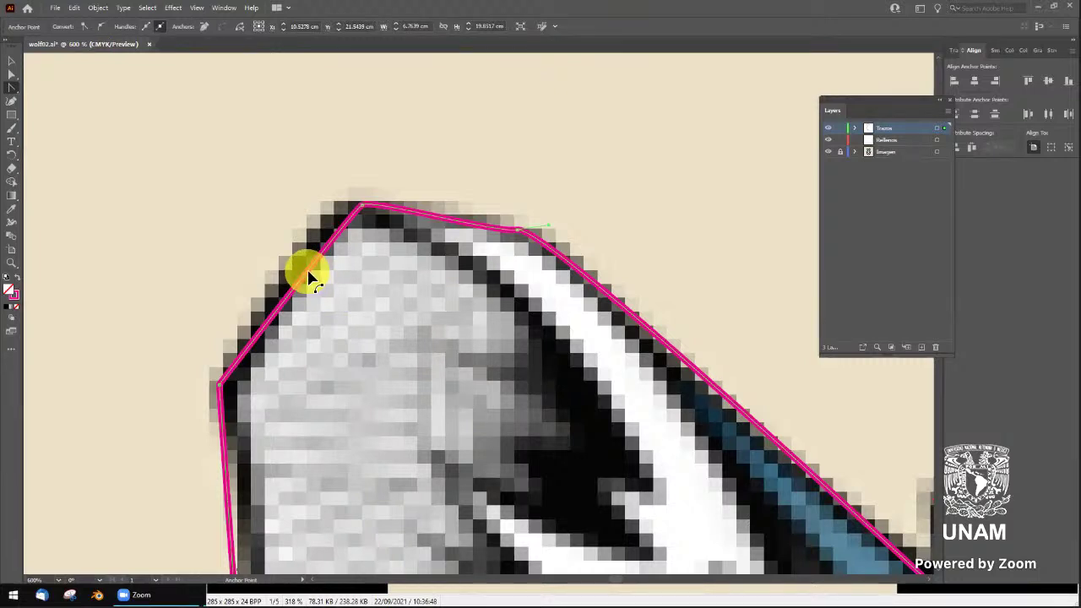
pyautogui.moveTo(309, 274)
pyautogui.mouseDown()
pyautogui.moveTo(319, 288)
pyautogui.moveTo(289, 260)
pyautogui.mouseUp()
pyautogui.hotkey('ctrl', 'z')
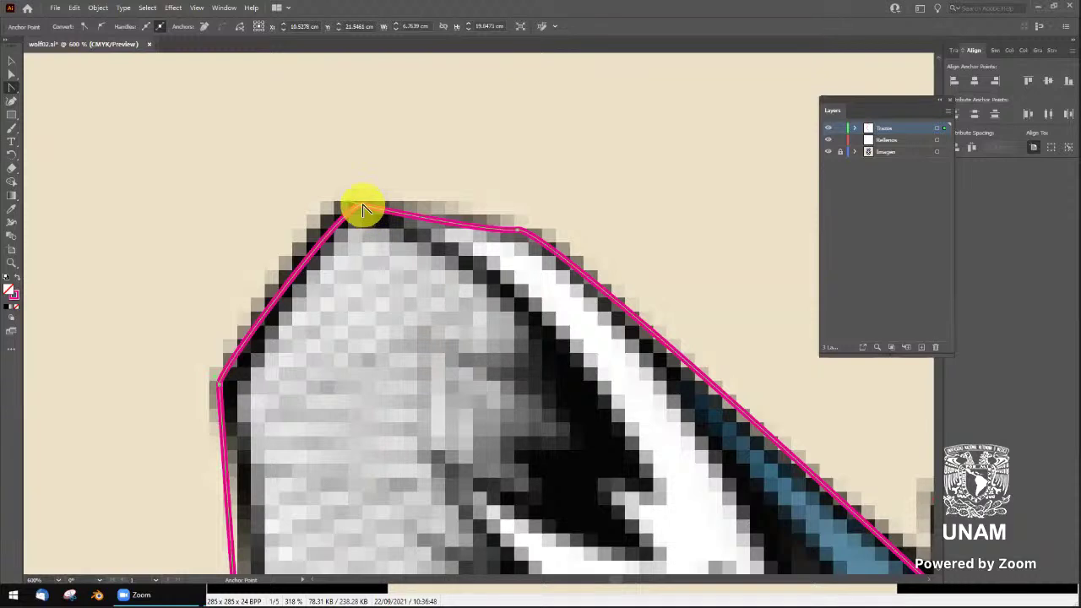
pyautogui.click(364, 211)
pyautogui.moveTo(363, 208)
pyautogui.mouseDown()
pyautogui.moveTo(353, 176)
pyautogui.moveTo(392, 224)
pyautogui.mouseUp()
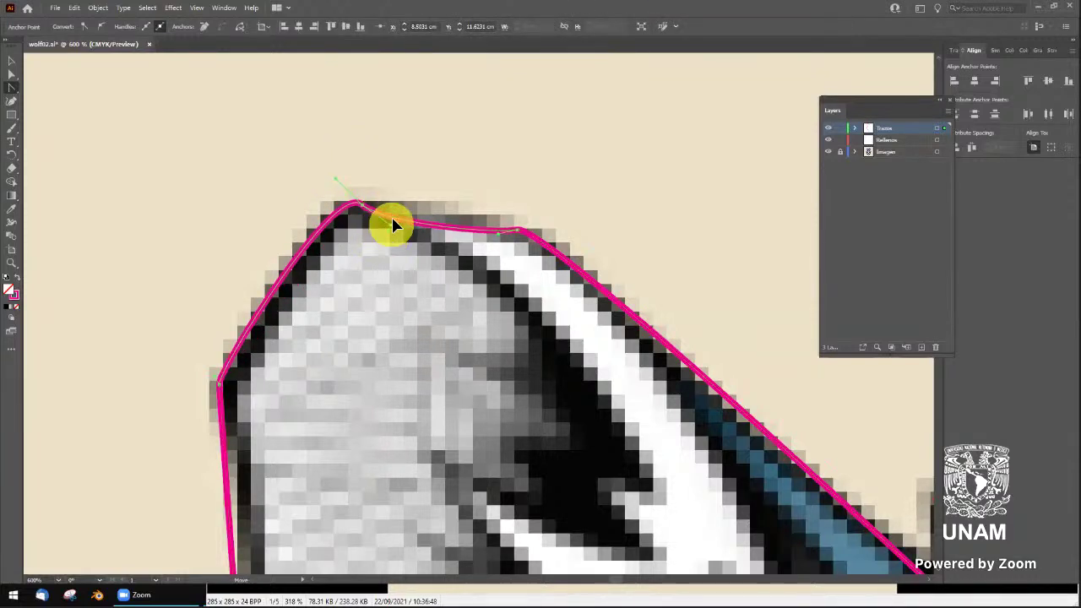
# Zoom in on the left fur tip, adjust its anchors into a sharp corner, then zoom out
pyautogui.scroll(-3, 439, 344)
pyautogui.scroll(-3, 434, 361)
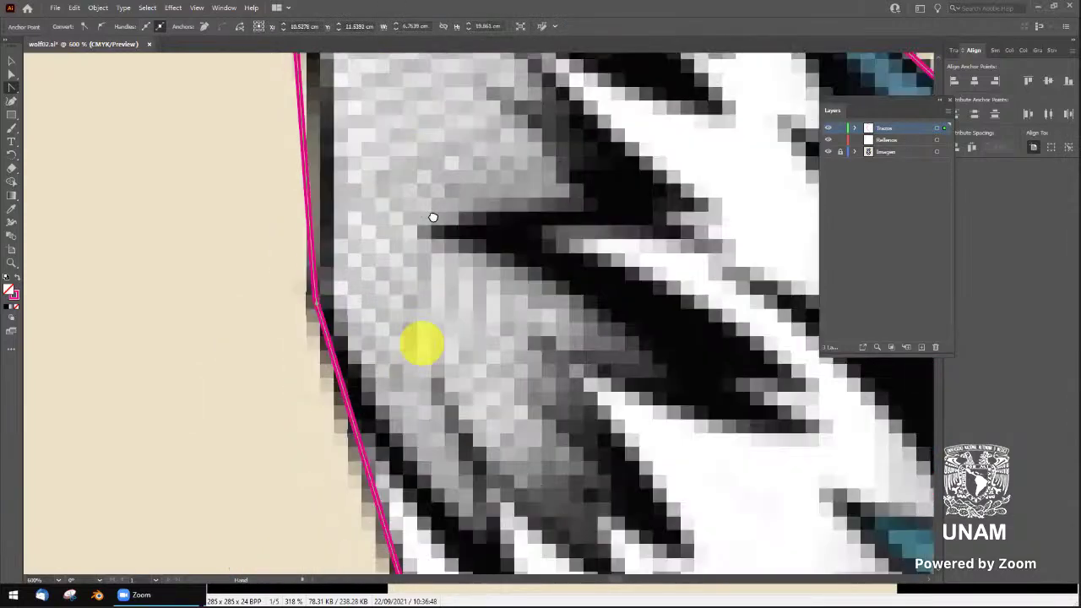
pyautogui.scroll(-3, 422, 338)
pyautogui.moveTo(420, 366); pyautogui.dragTo(415, 376)
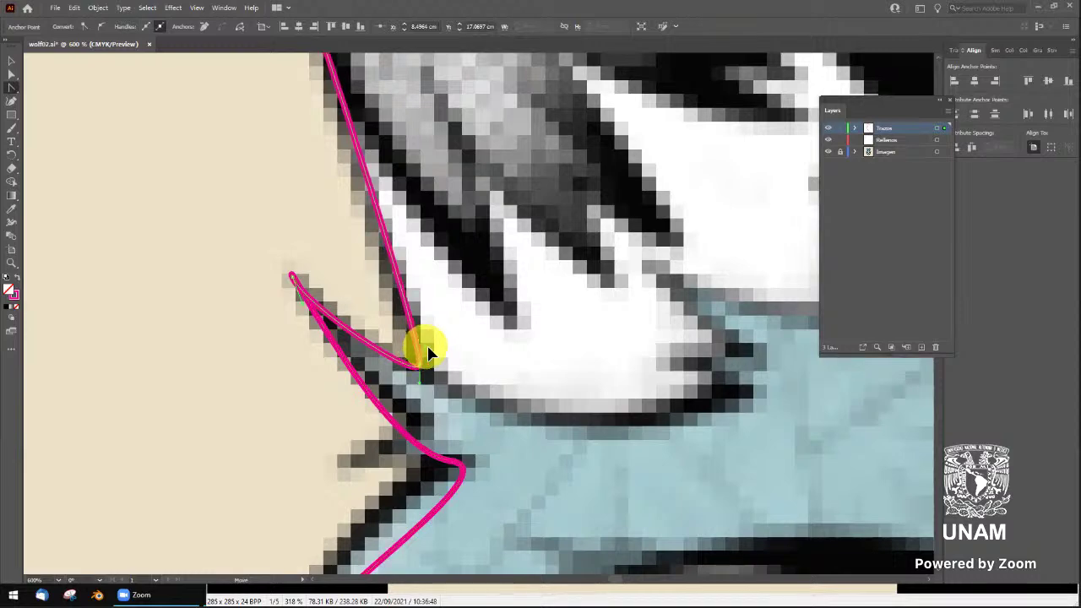
pyautogui.moveTo(291, 276); pyautogui.dragTo(295, 282)
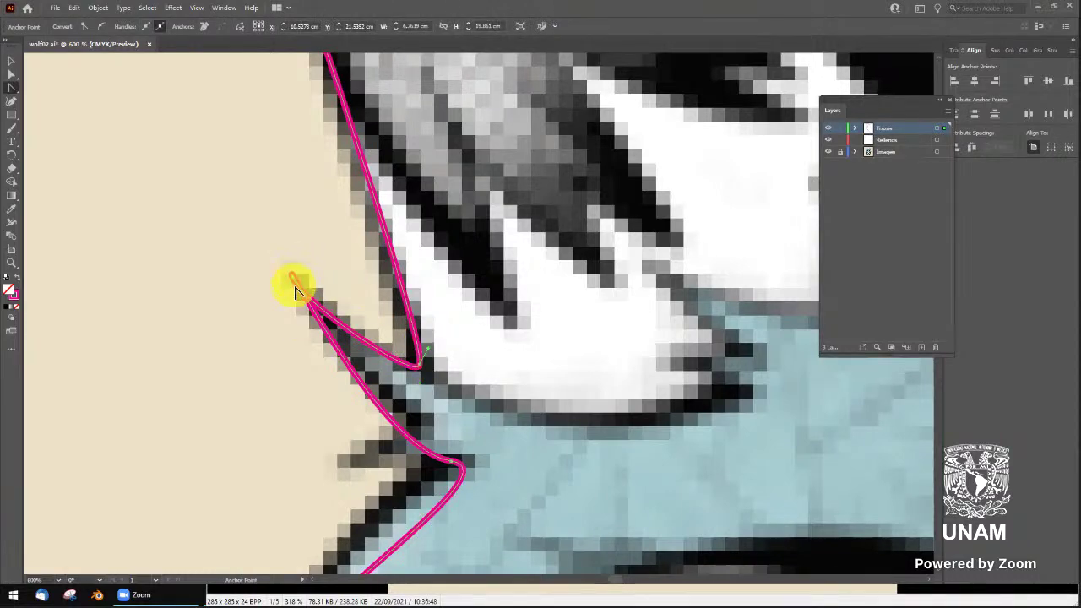
pyautogui.scroll(1, 296, 289)
pyautogui.scroll(3, 292, 284)
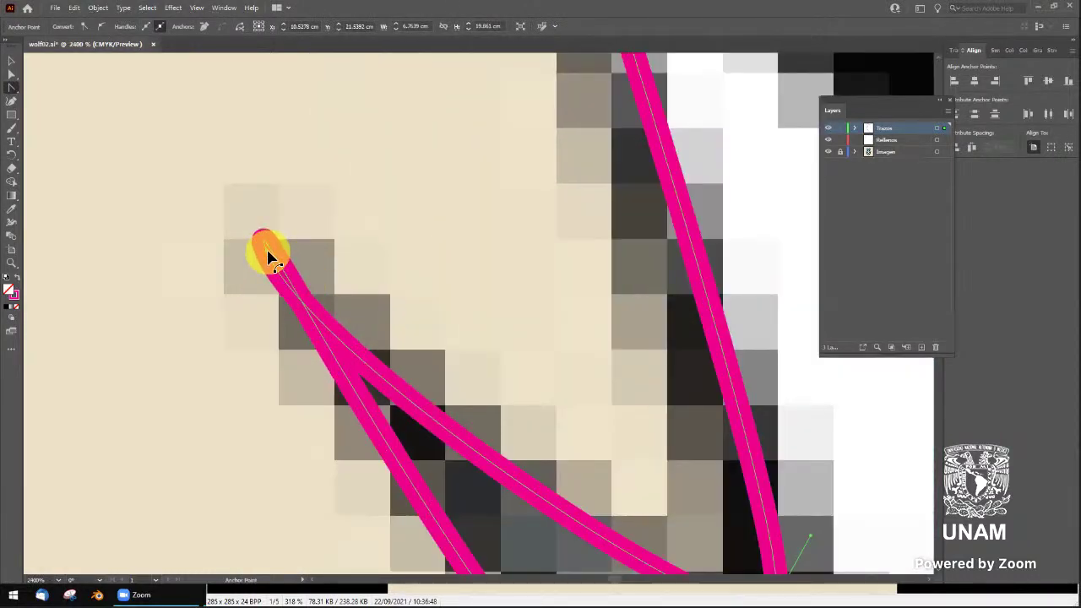
pyautogui.moveTo(267, 254); pyautogui.dragTo(297, 349)
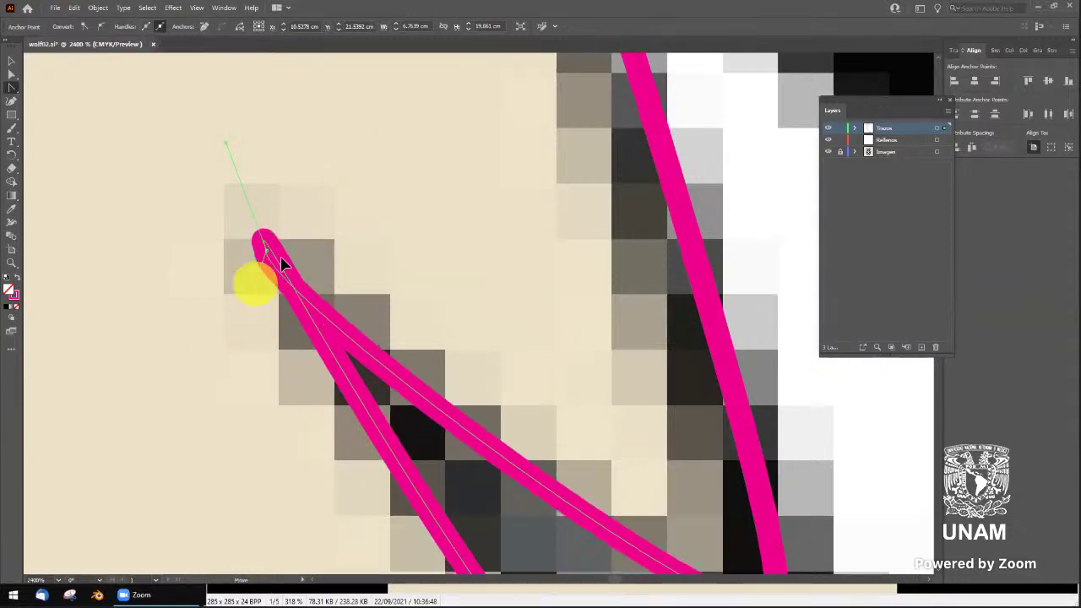
pyautogui.moveTo(297, 350)
pyautogui.mouseDown()
pyautogui.moveTo(286, 258)
pyautogui.moveTo(250, 258)
pyautogui.mouseUp()
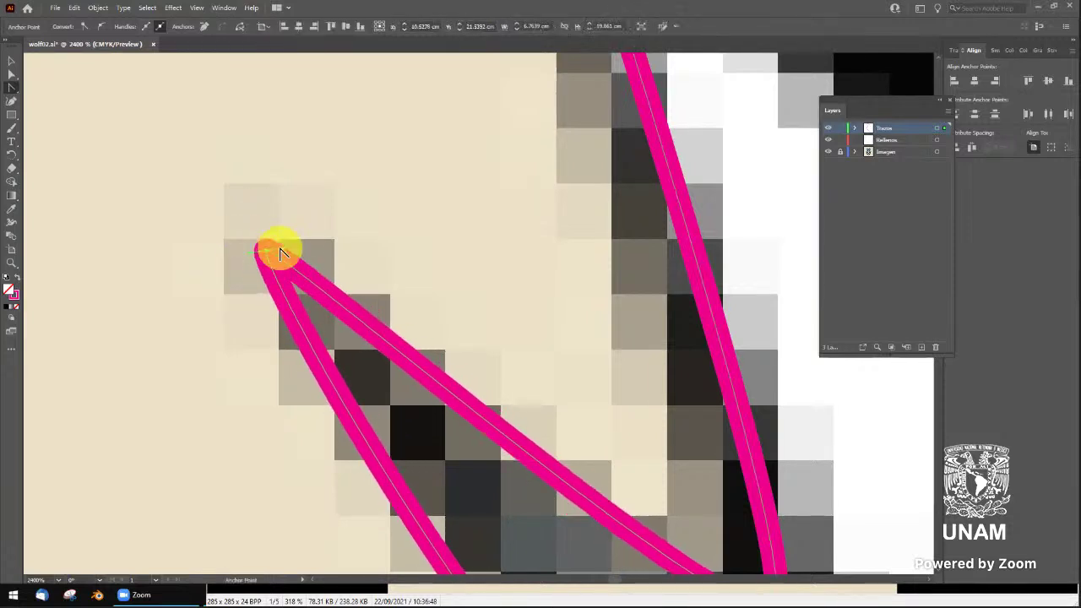
pyautogui.moveTo(250, 258); pyautogui.dragTo(319, 329)
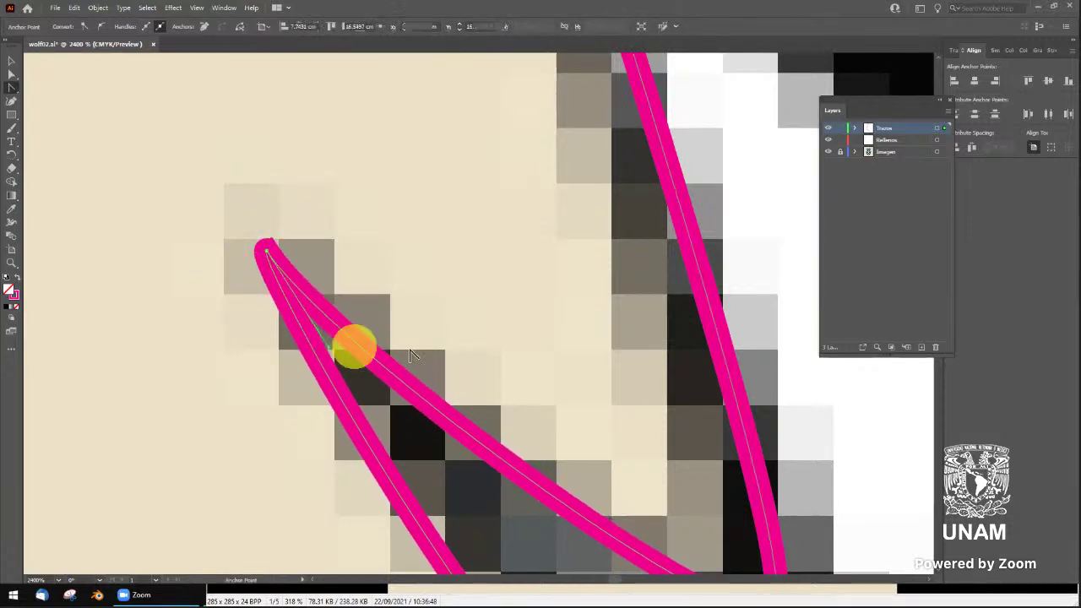
pyautogui.hotkey('ctrl', '-')
pyautogui.hotkey('ctrl', '-')
pyautogui.hotkey('ctrl', '-')
pyautogui.hotkey('ctrl', '-')
pyautogui.hotkey('ctrl', '-')
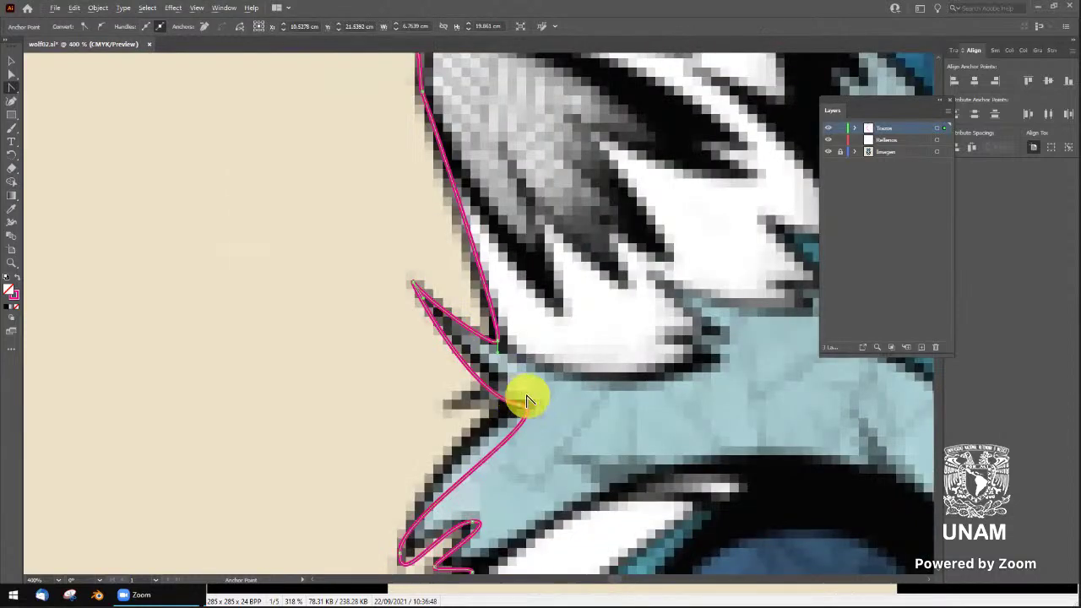
# Sharpen the rounded tip into a corner and narrow the lower-left fur tip
pyautogui.hotkey('ctrl', '+')
pyautogui.hotkey('ctrl', '+')
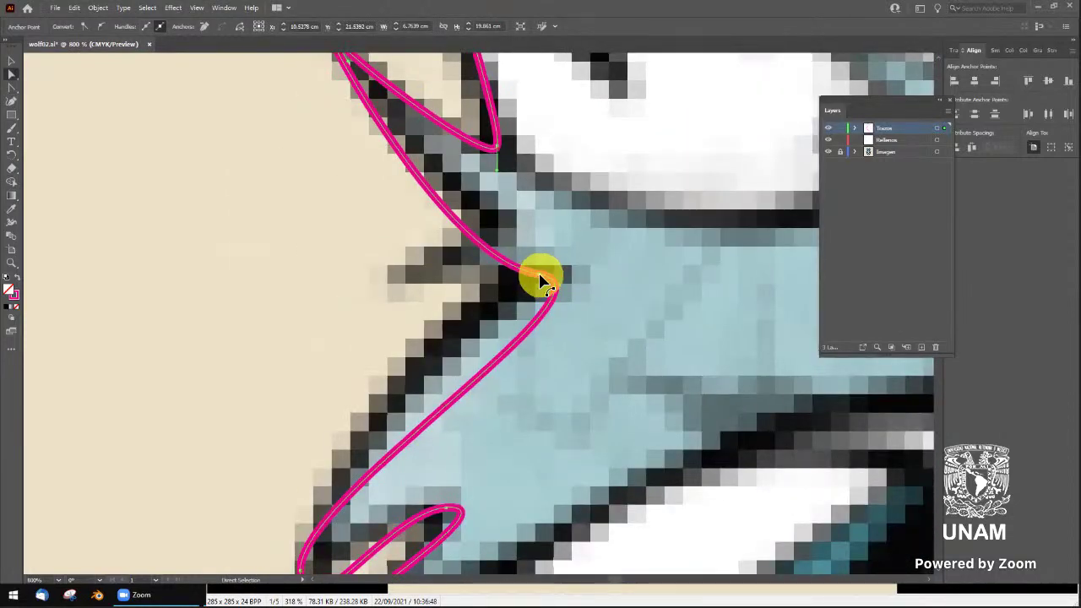
pyautogui.moveTo(541, 281)
pyautogui.mouseDown()
pyautogui.moveTo(622, 285)
pyautogui.moveTo(549, 287)
pyautogui.mouseUp()
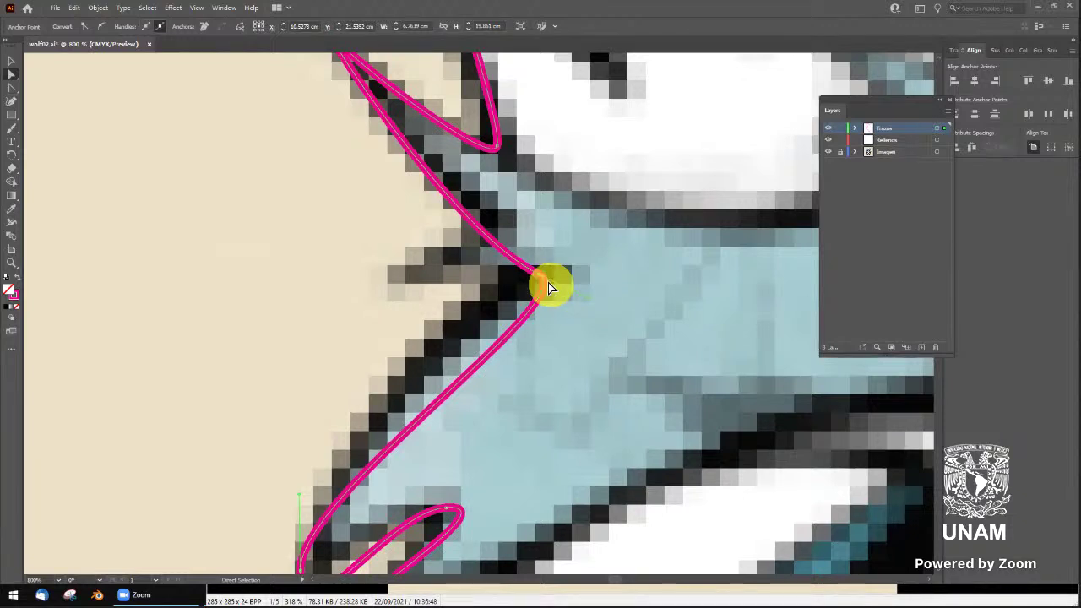
pyautogui.click(547, 283)
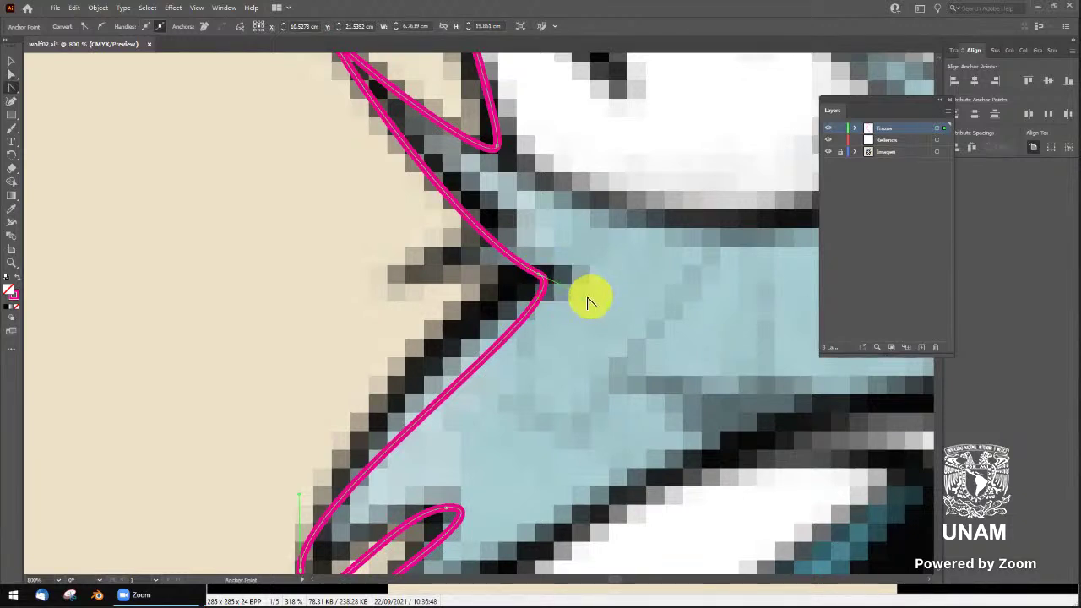
pyautogui.moveTo(597, 291); pyautogui.dragTo(440, 274)
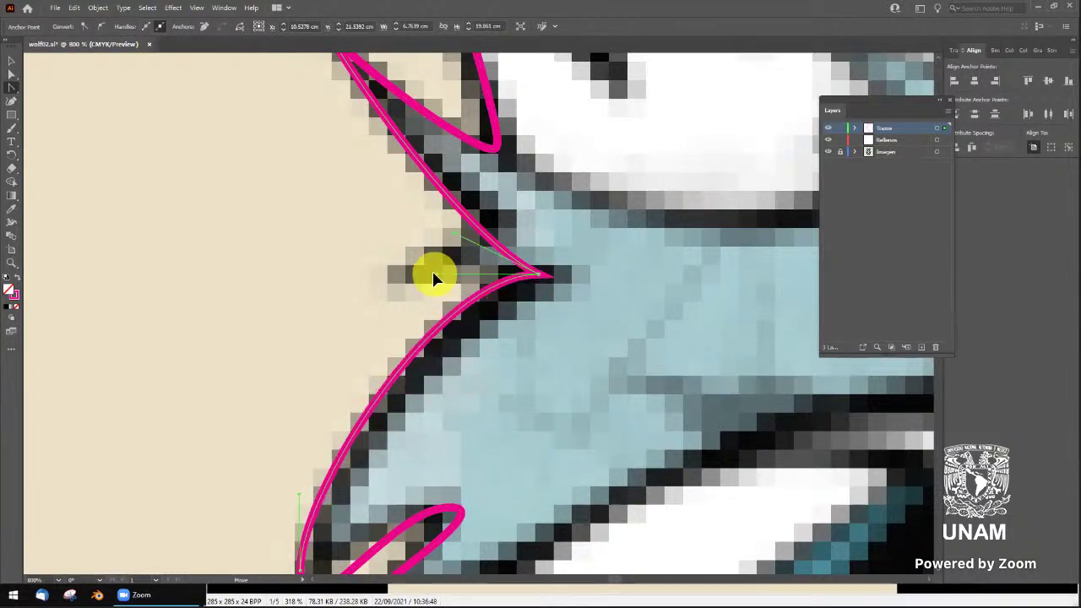
pyautogui.scroll(-3, 524, 338)
pyautogui.scroll(-2, 528, 313)
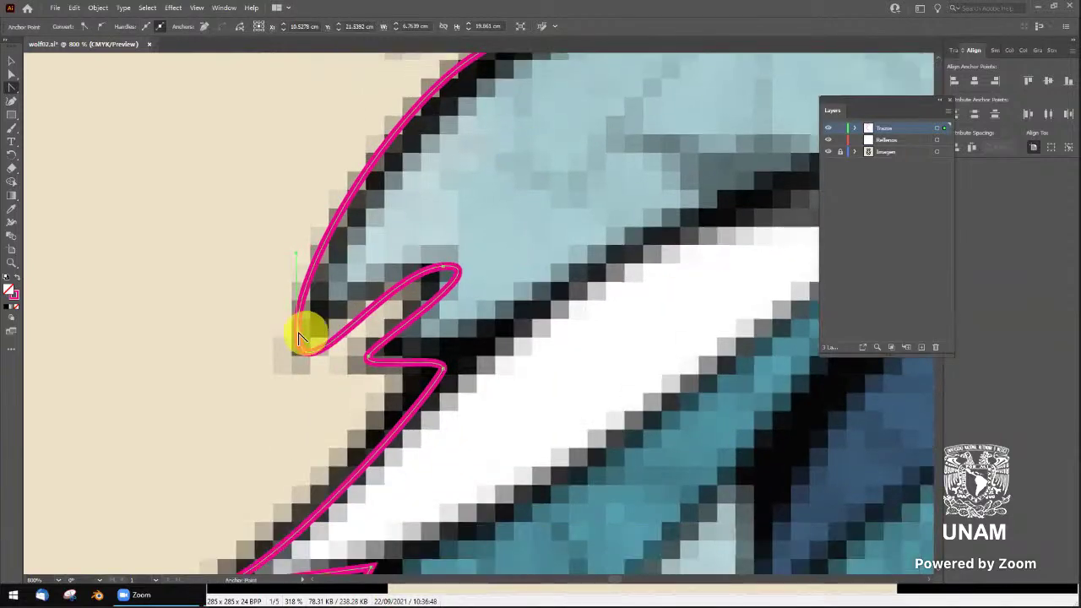
pyautogui.moveTo(300, 338); pyautogui.dragTo(293, 245)
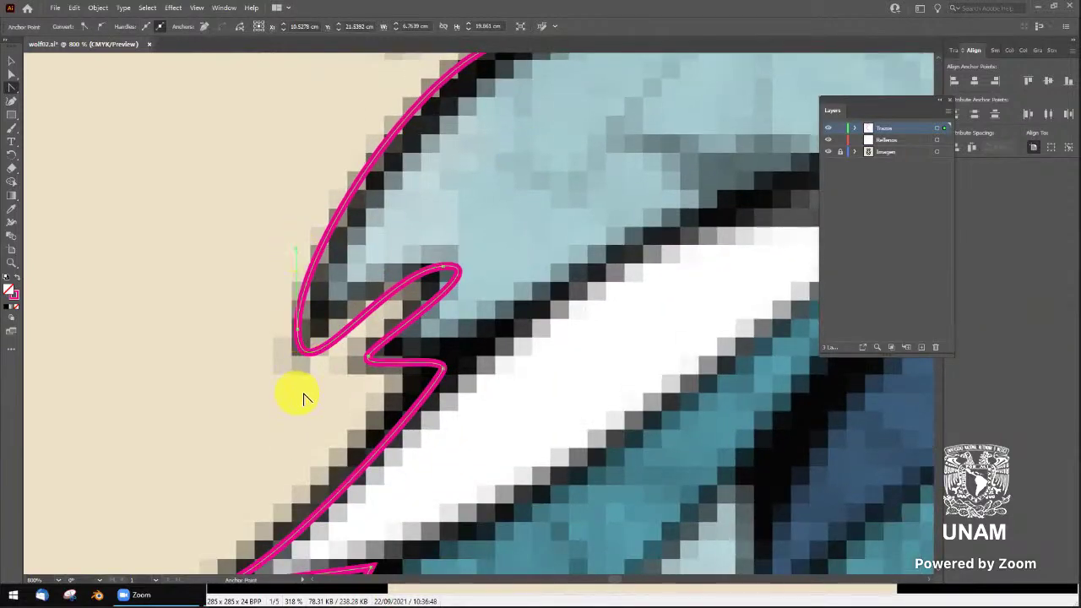
pyautogui.moveTo(300, 329); pyautogui.dragTo(288, 345)
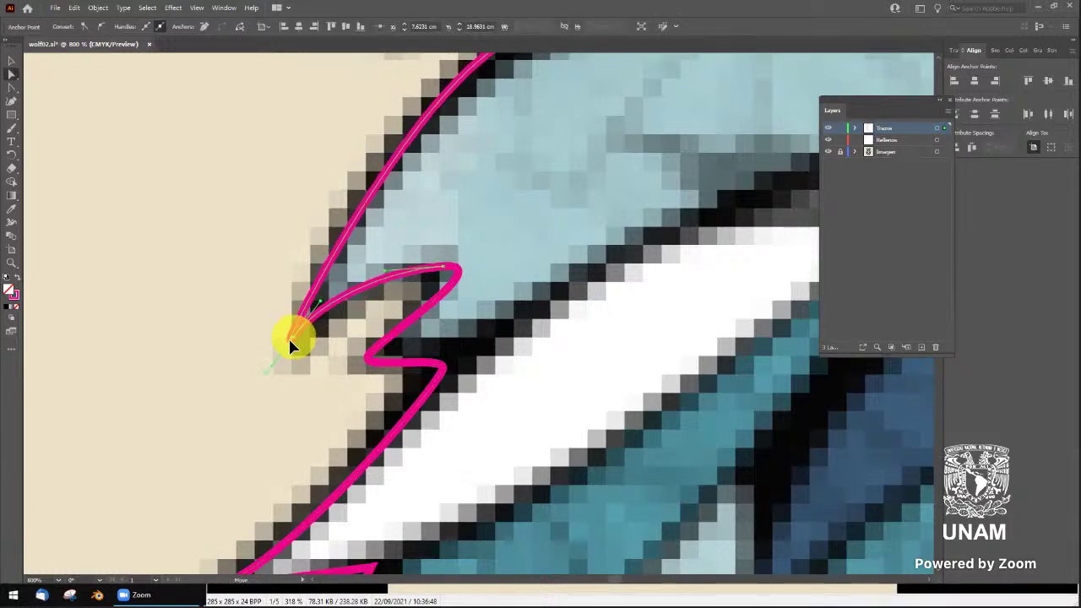
# Convert the left fur tip to a sharp corner and straighten its upper and lower sides
pyautogui.scroll(-1, 405, 338)
pyautogui.scroll(-2, 431, 380)
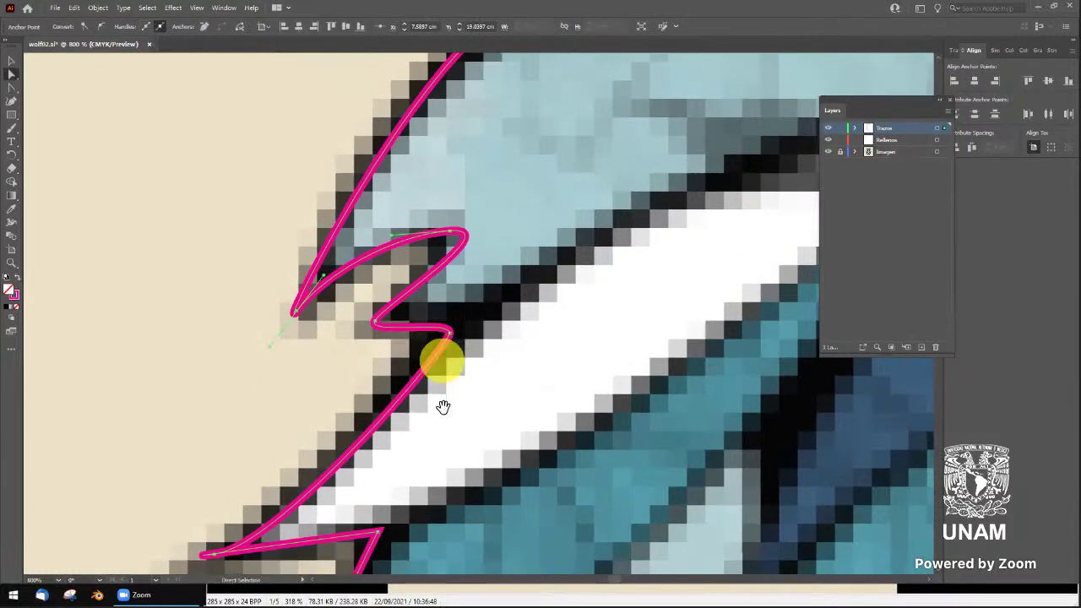
pyautogui.scroll(-2, 406, 329)
pyautogui.moveTo(282, 376)
pyautogui.mouseDown()
pyautogui.moveTo(324, 369)
pyautogui.moveTo(312, 346)
pyautogui.moveTo(301, 376)
pyautogui.mouseUp()
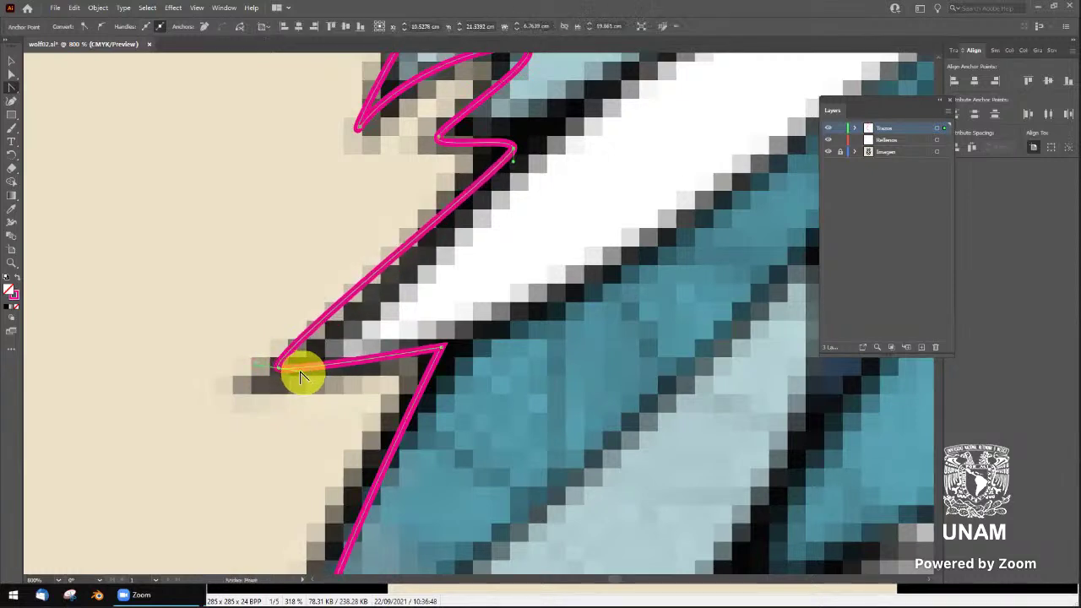
pyautogui.moveTo(296, 369); pyautogui.dragTo(314, 353)
pyautogui.click(280, 370)
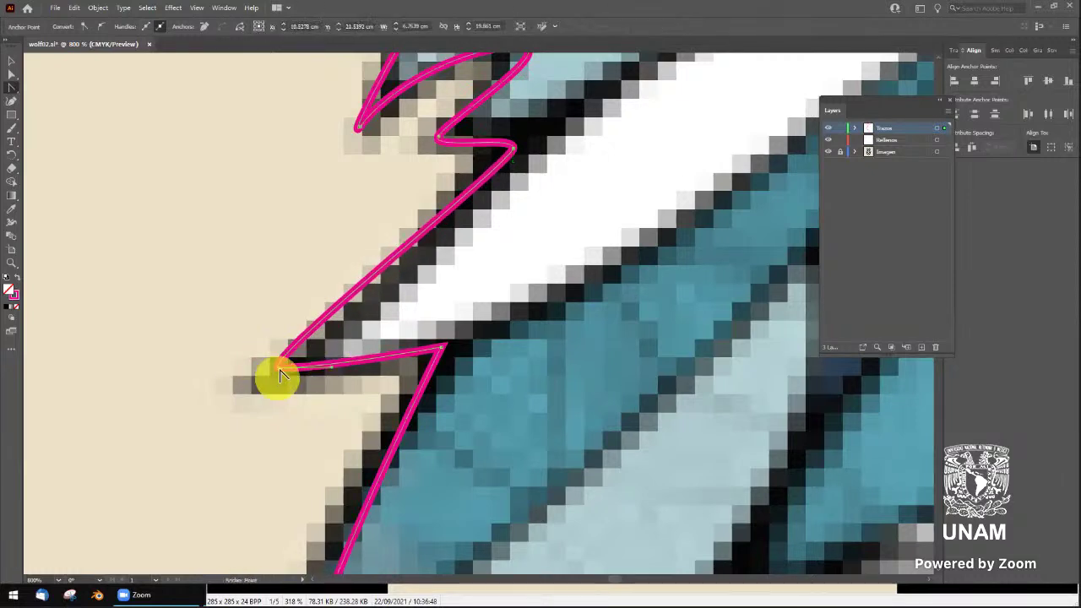
pyautogui.moveTo(278, 372); pyautogui.dragTo(274, 364)
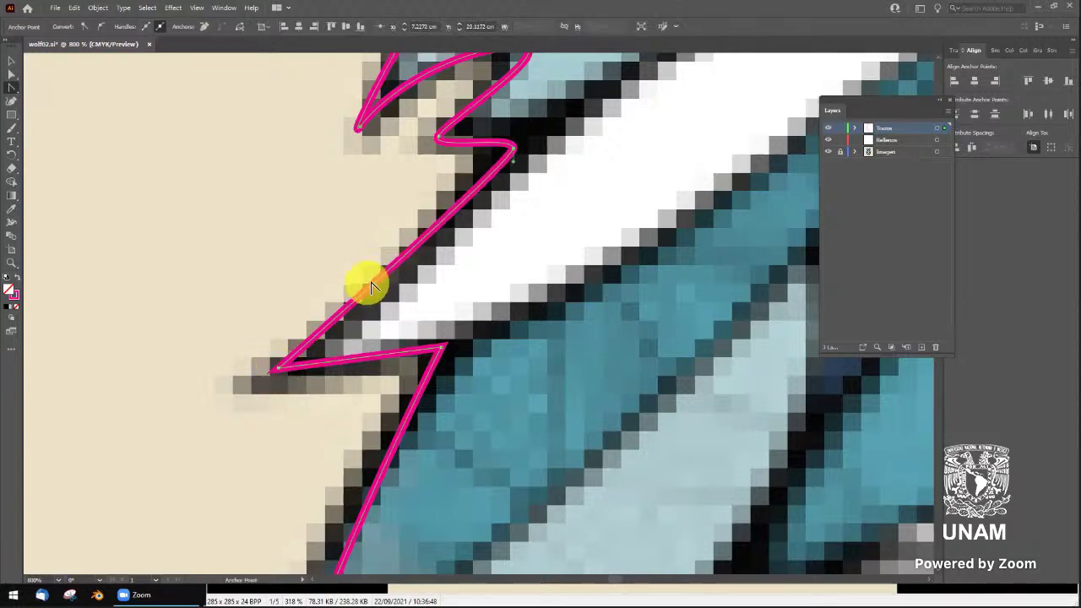
pyautogui.moveTo(377, 290); pyautogui.dragTo(364, 279)
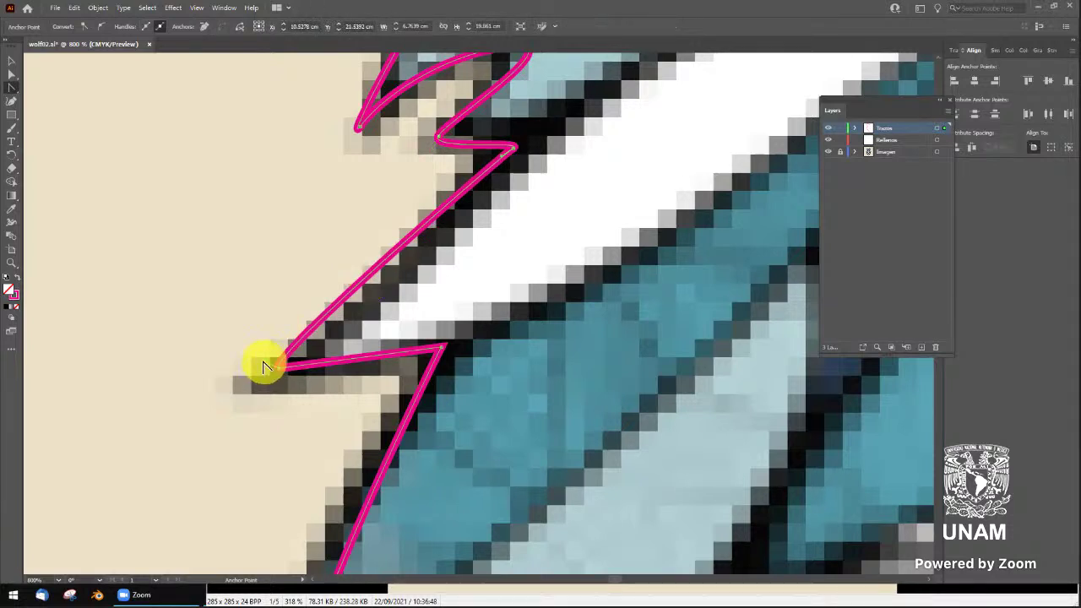
pyautogui.moveTo(265, 367); pyautogui.dragTo(317, 287)
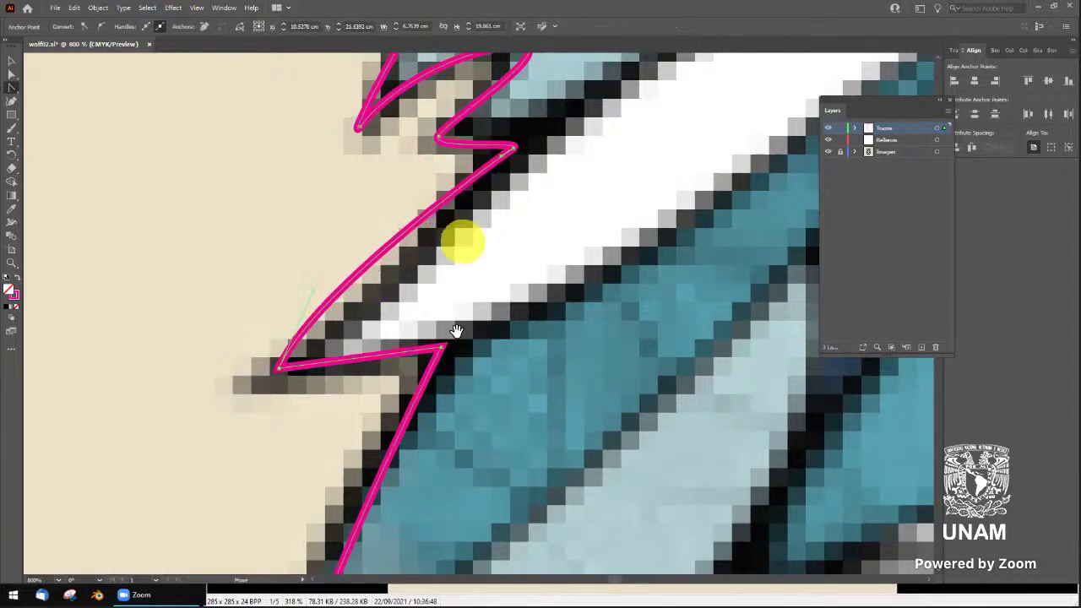
# Refit the loop below into a slim fur spike along the blue tuft
pyautogui.scroll(-2, 469, 325)
pyautogui.scroll(-4, 489, 279)
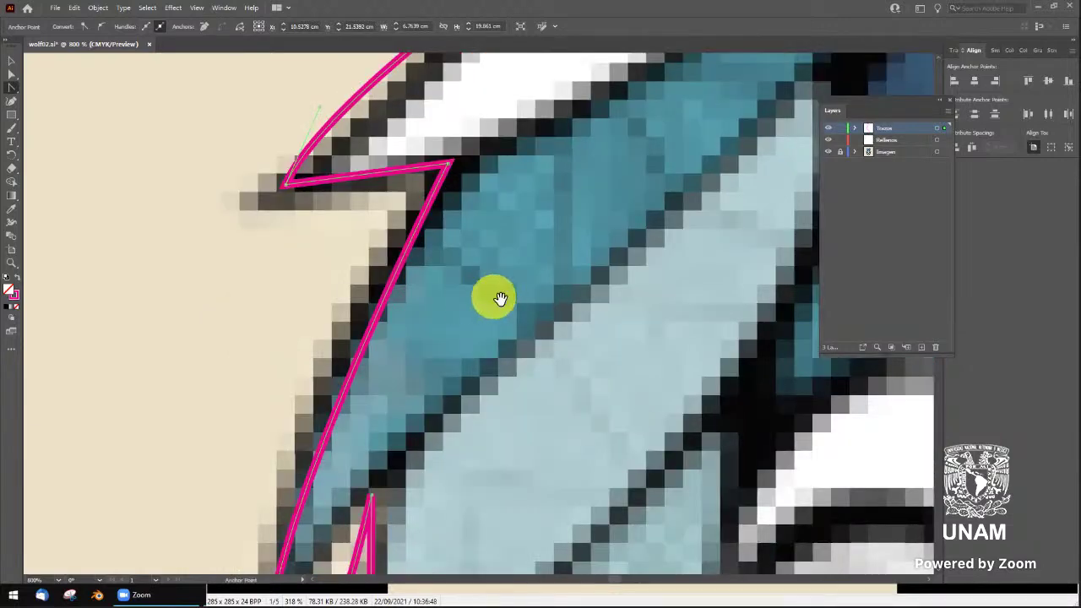
pyautogui.scroll(-2, 507, 194)
pyautogui.scroll(-1, 463, 217)
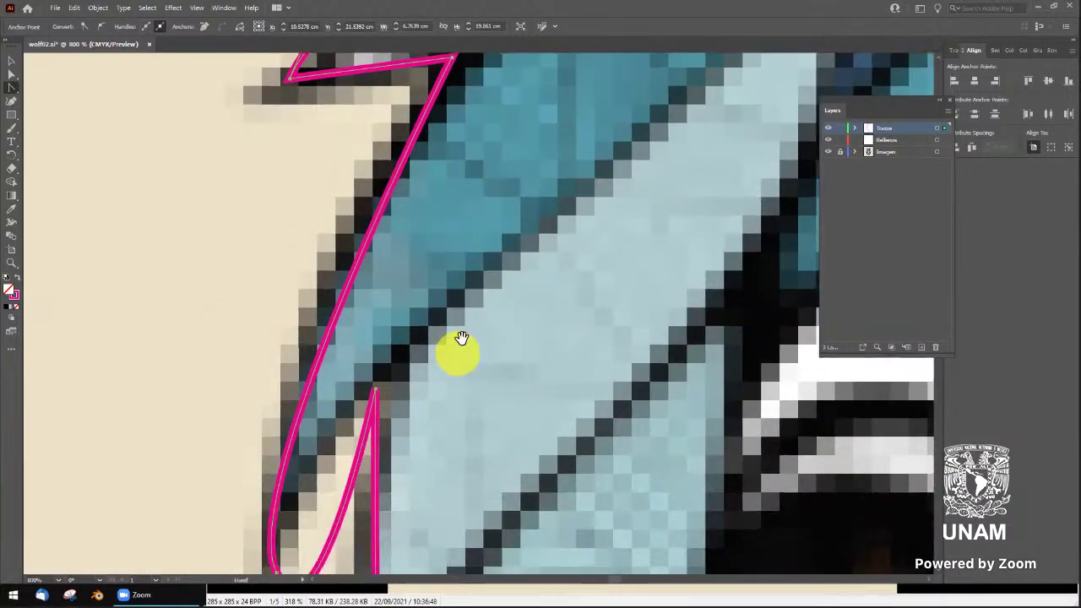
pyautogui.scroll(-2, 465, 279)
pyautogui.scroll(-2, 473, 252)
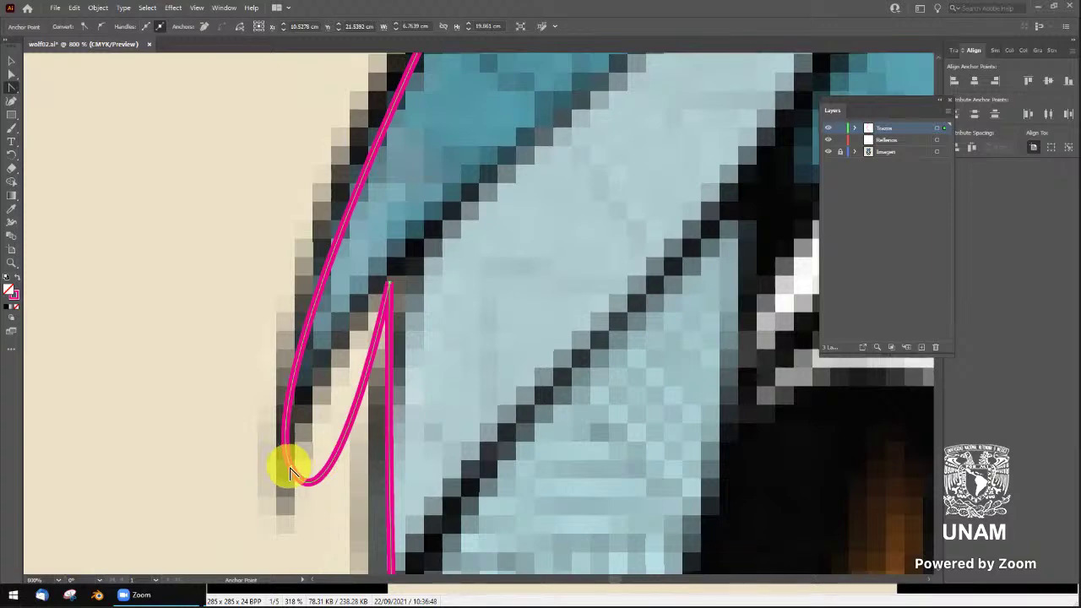
pyautogui.moveTo(294, 478); pyautogui.dragTo(400, 392)
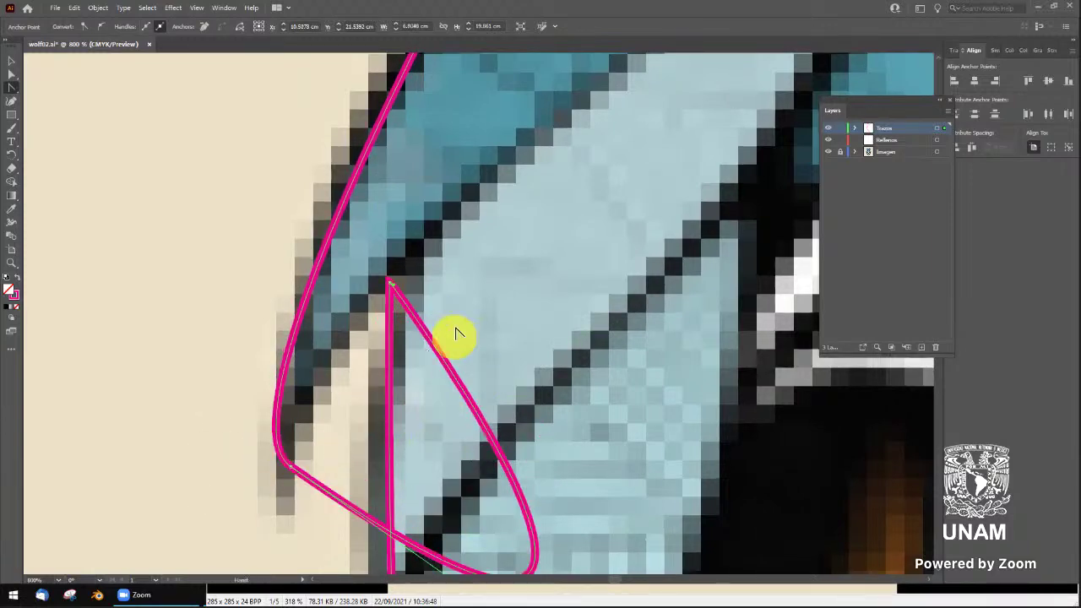
pyautogui.scroll(-2, 459, 338)
pyautogui.moveTo(538, 530)
pyautogui.mouseDown()
pyautogui.moveTo(562, 538)
pyautogui.moveTo(488, 442)
pyautogui.moveTo(427, 405)
pyautogui.moveTo(350, 456)
pyautogui.moveTo(328, 244)
pyautogui.mouseUp()
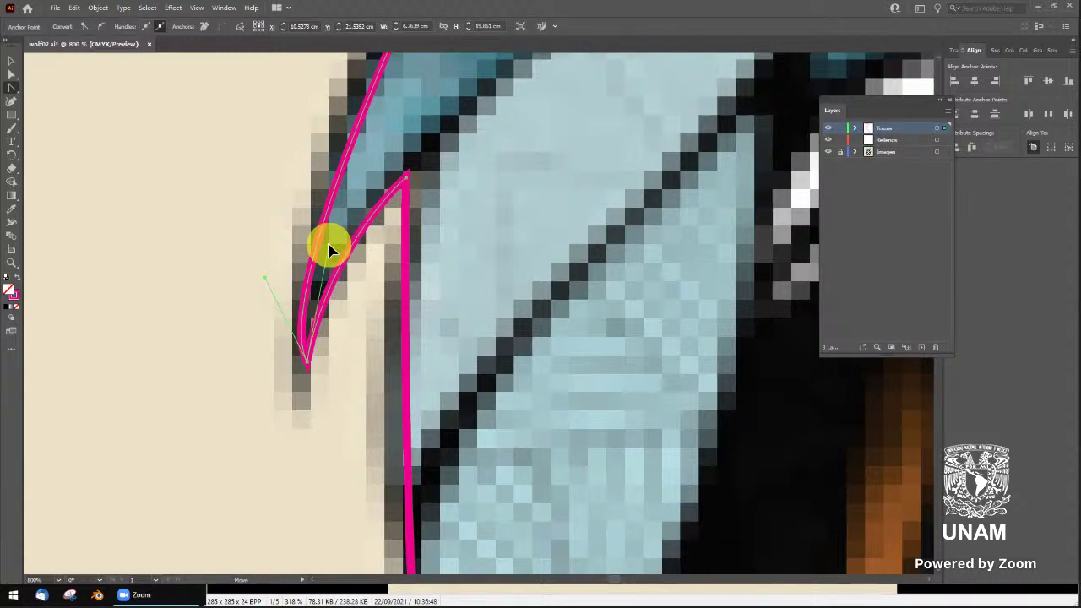
# Pan to the eye area, deselect the outline, and return to the Selection tool
pyautogui.press('space')
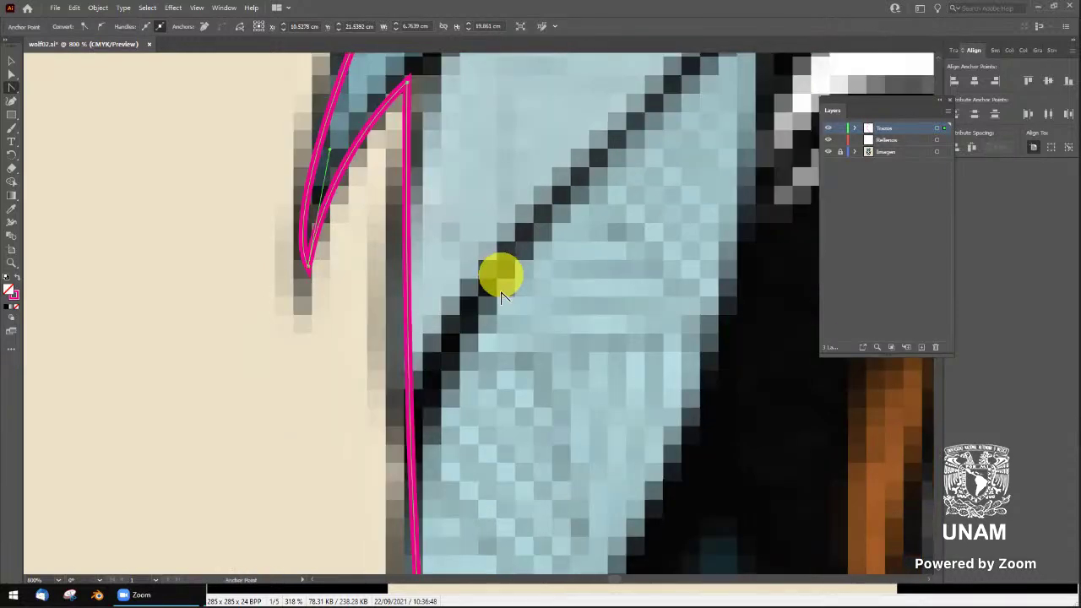
pyautogui.moveTo(501, 273); pyautogui.dragTo(517, 385)
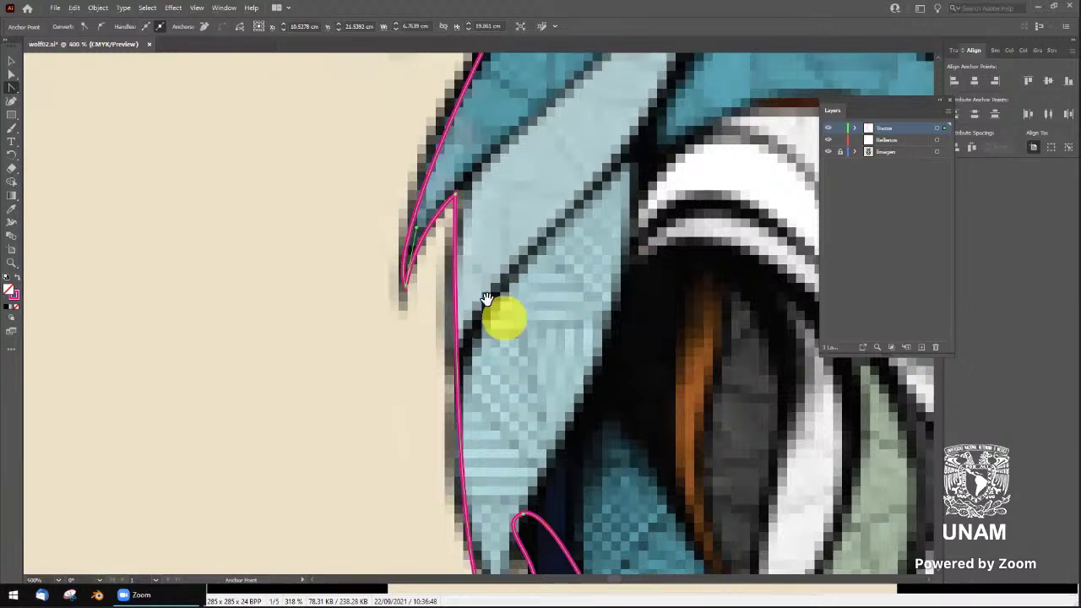
pyautogui.click(426, 325)
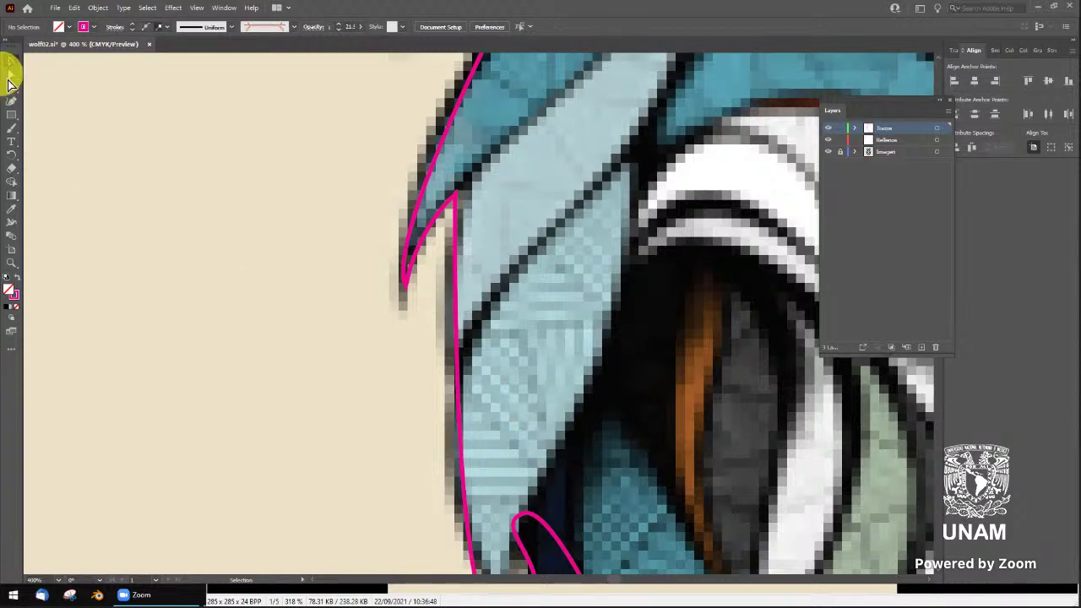
pyautogui.click(11, 61)
# Save the illustration and pan to the outline's lower loop
pyautogui.click(98, 7)
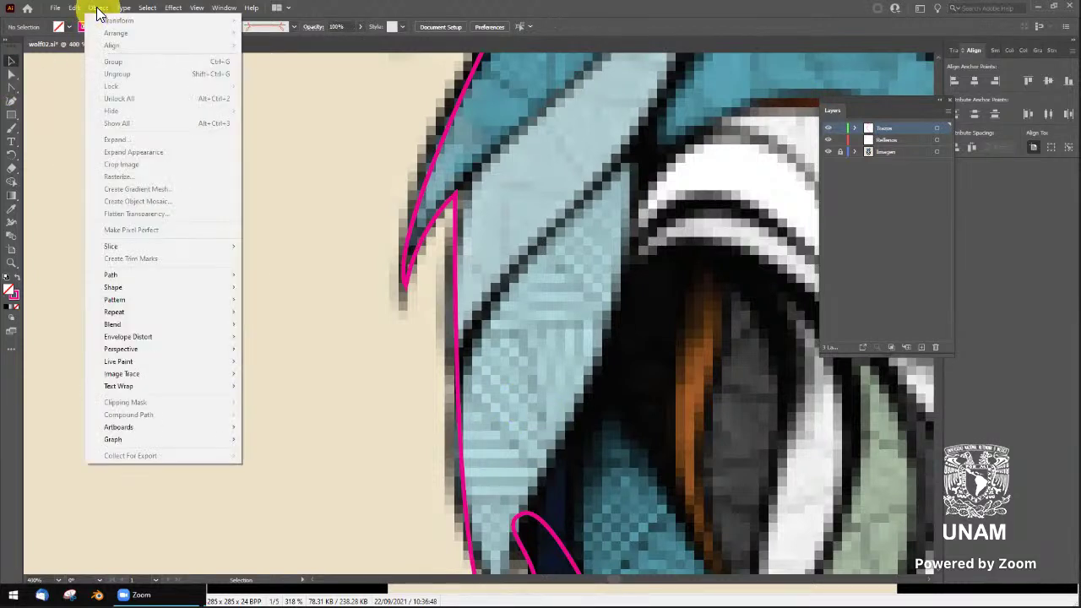
pyautogui.hotkey('ctrl', 's')
pyautogui.press('space')
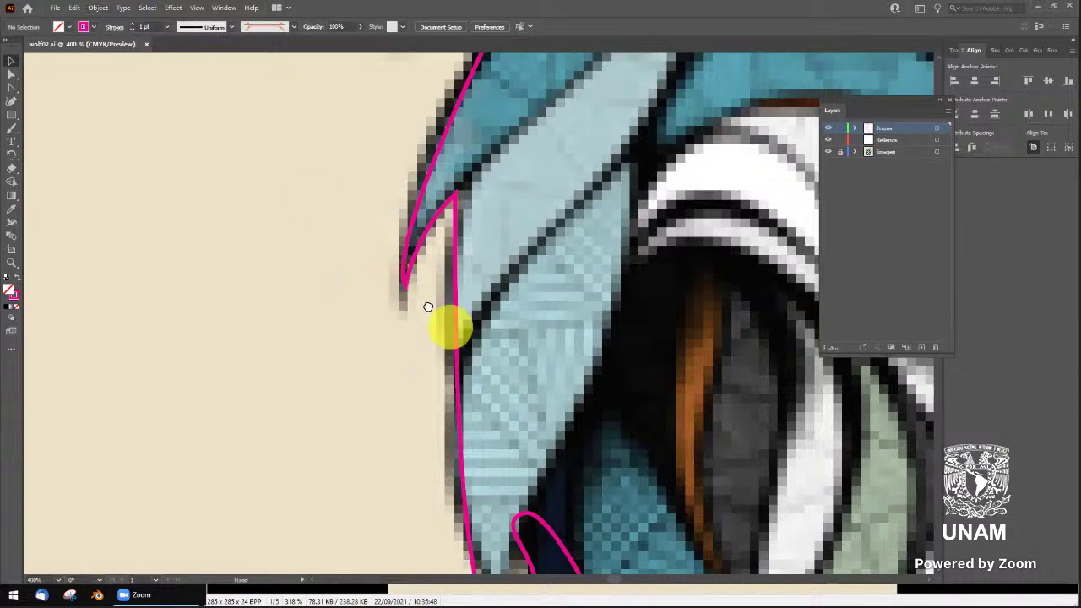
pyautogui.moveTo(361, 197); pyautogui.dragTo(251, 61)
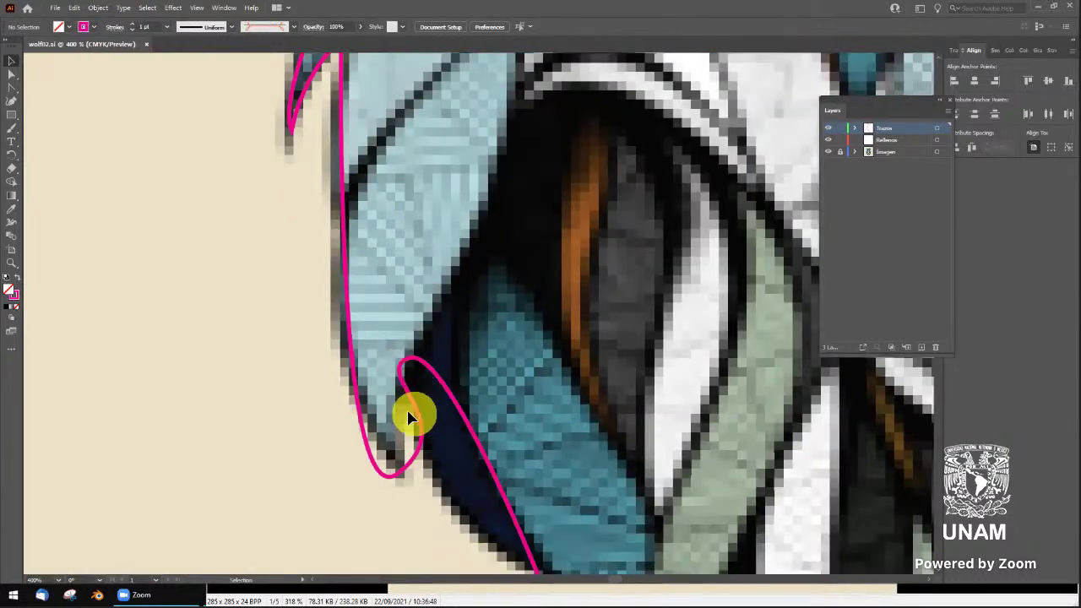
# Select the loop's bottom anchor and reshape both sides of the loop with its handles
pyautogui.press('a')
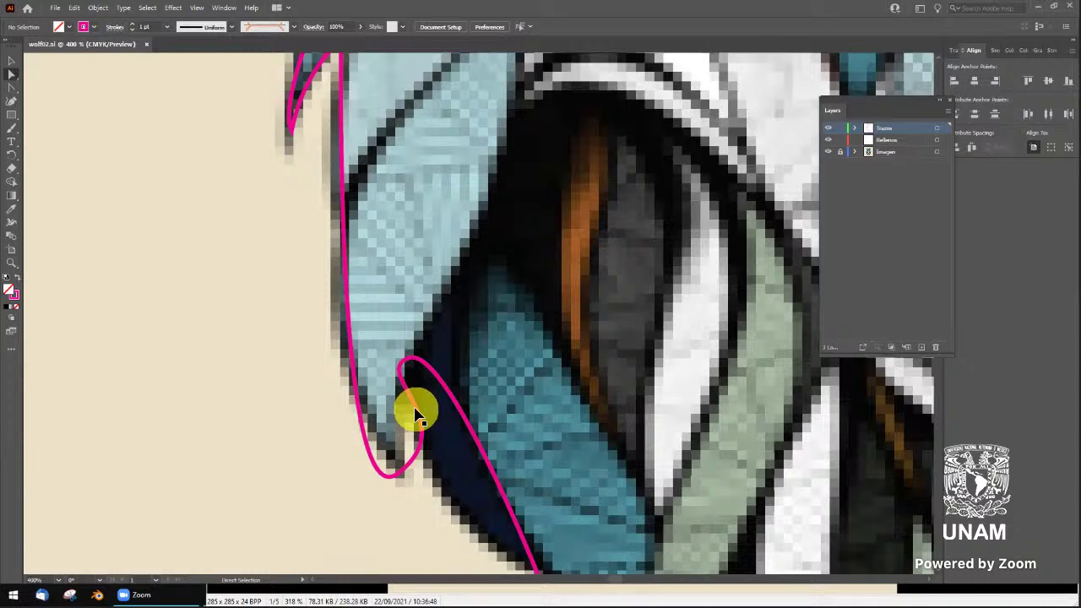
pyautogui.click(414, 412)
pyautogui.press('a')
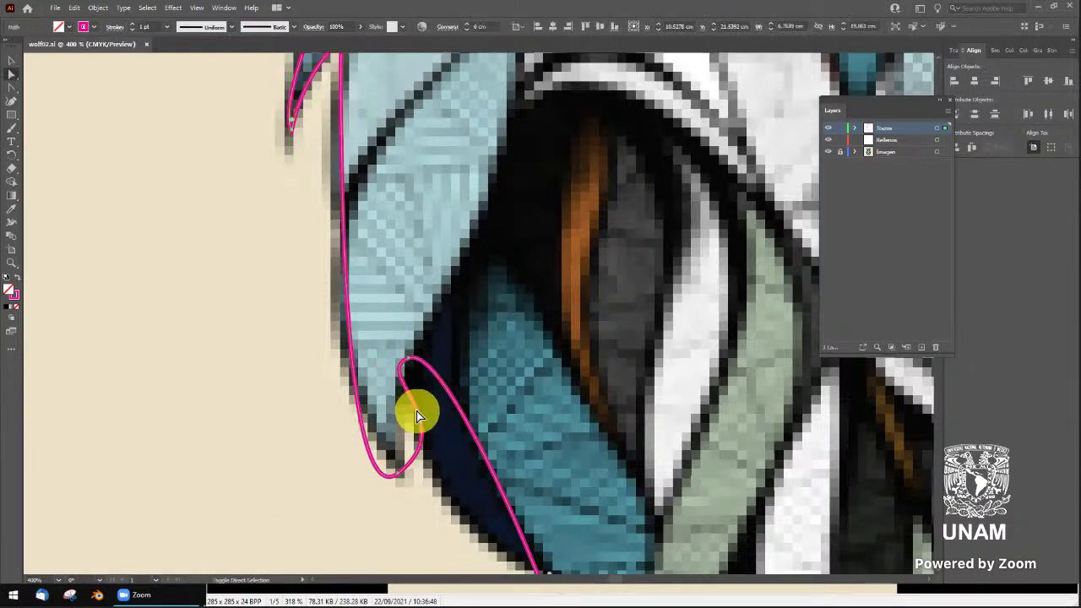
pyautogui.click(394, 472)
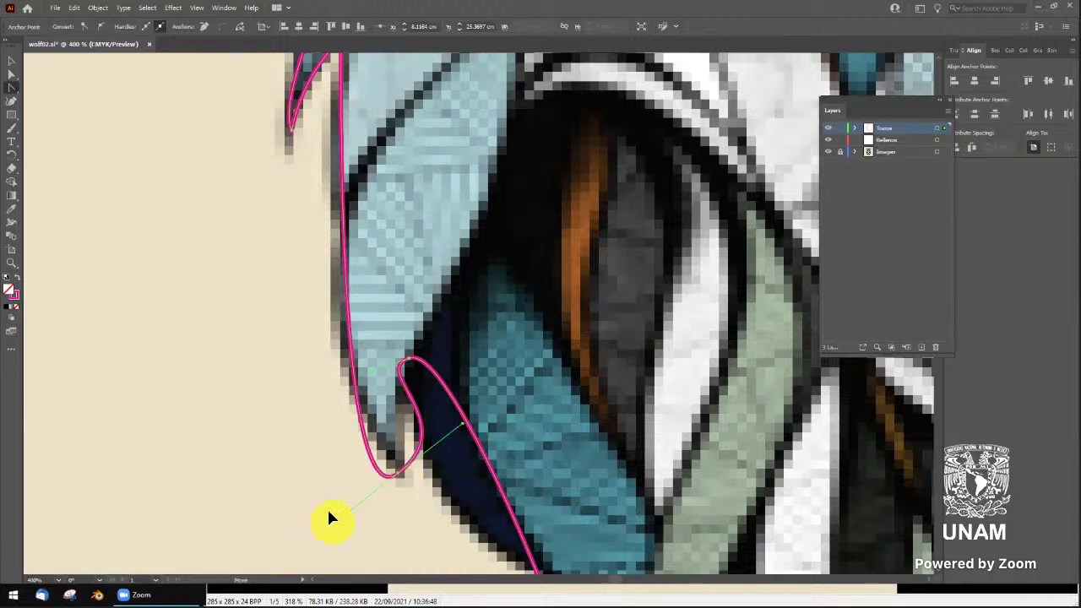
pyautogui.moveTo(330, 517); pyautogui.dragTo(324, 439)
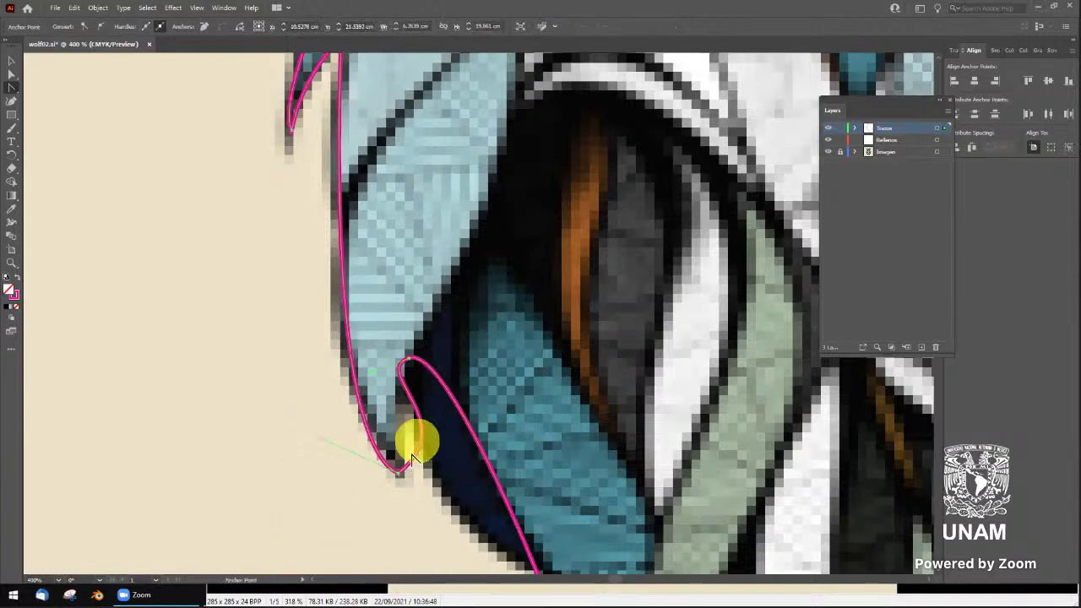
pyautogui.moveTo(412, 457); pyautogui.dragTo(397, 473)
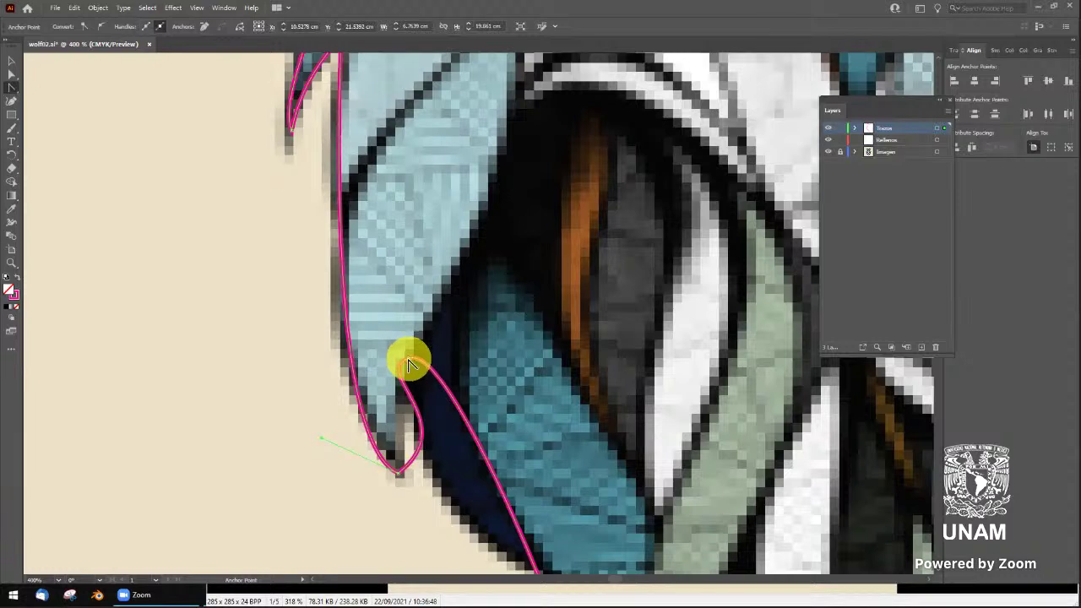
pyautogui.moveTo(409, 365); pyautogui.dragTo(457, 425)
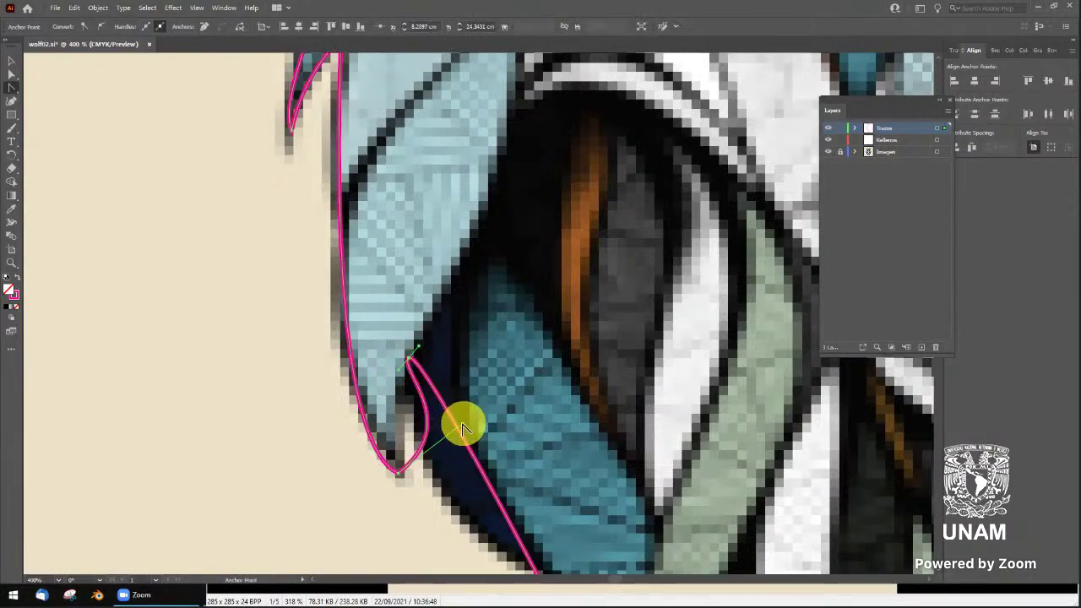
pyautogui.moveTo(462, 428); pyautogui.dragTo(415, 367)
# Move the spike's upper point down the fur and stretch it into a narrow point
pyautogui.moveTo(510, 382)
pyautogui.mouseDown()
pyautogui.moveTo(485, 356)
pyautogui.moveTo(426, 224)
pyautogui.mouseUp()
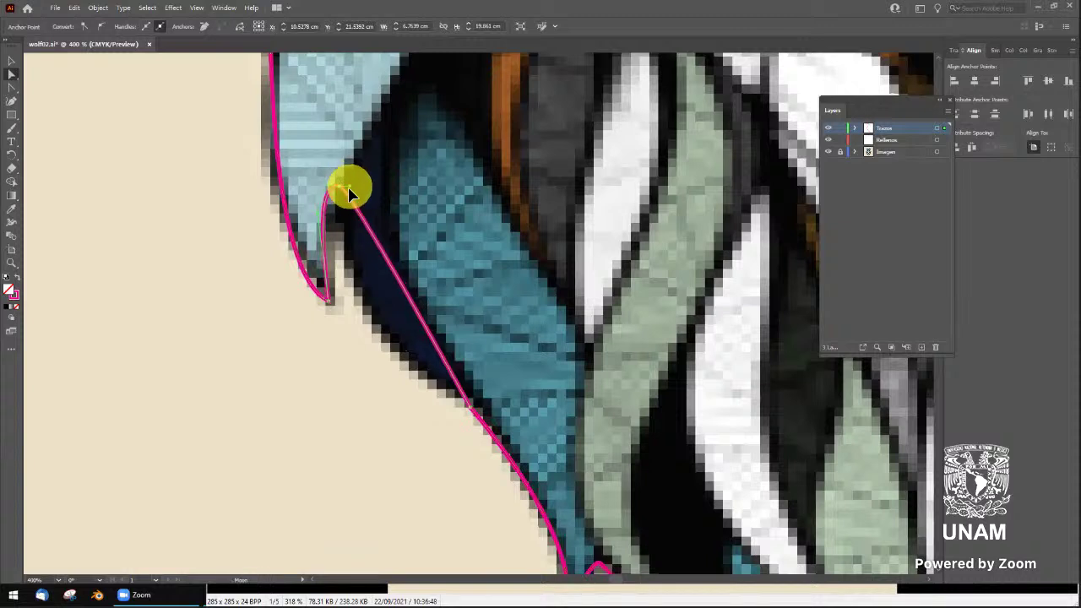
pyautogui.moveTo(352, 177); pyautogui.dragTo(351, 195)
pyautogui.hotkey('shift', 'c')
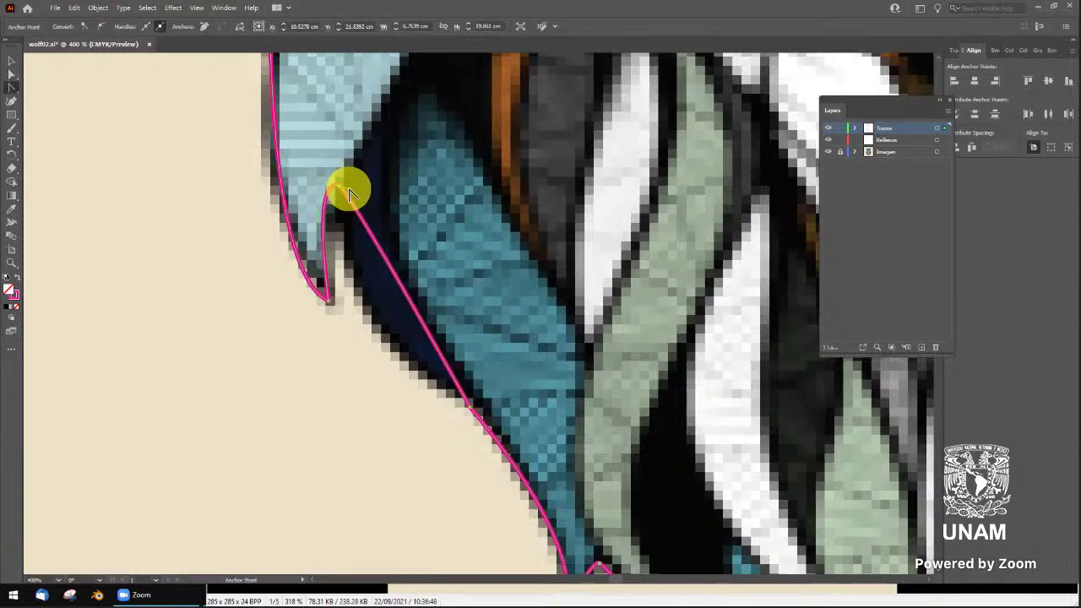
pyautogui.moveTo(343, 196); pyautogui.dragTo(340, 331)
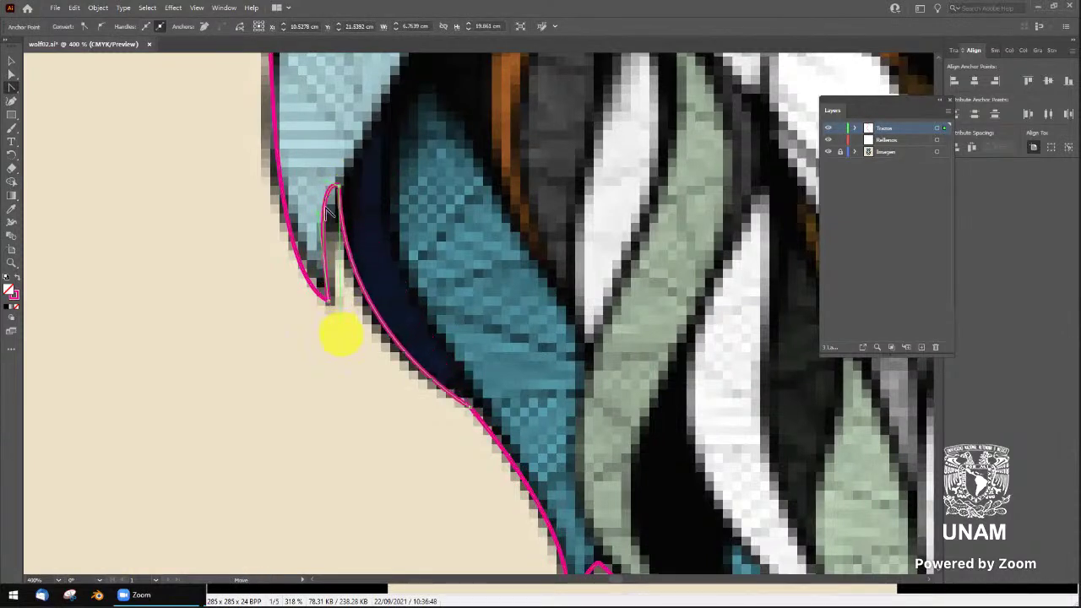
pyautogui.press('a')
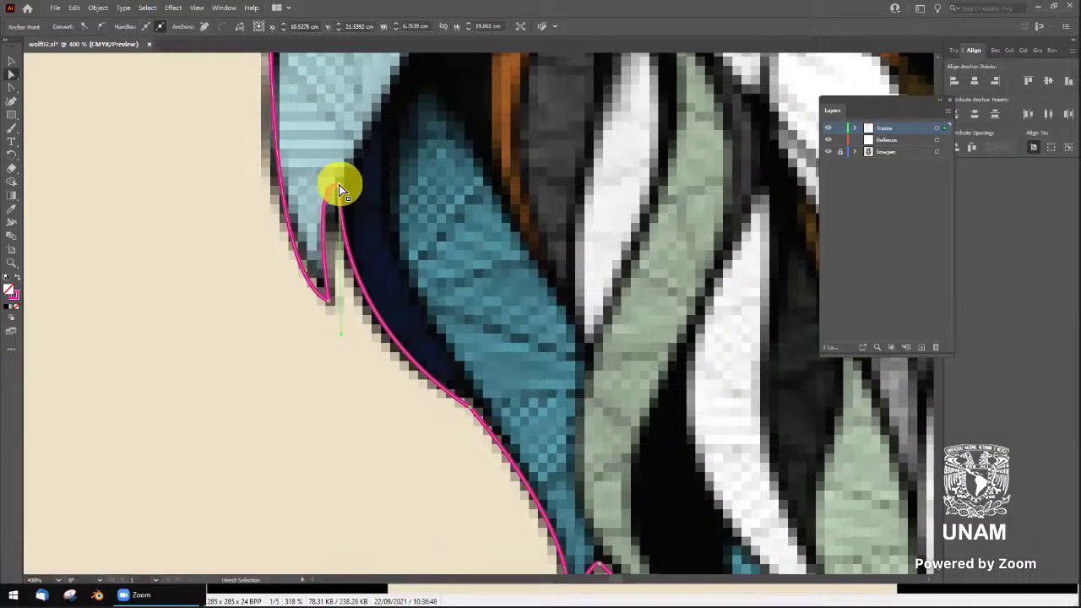
pyautogui.click(326, 194)
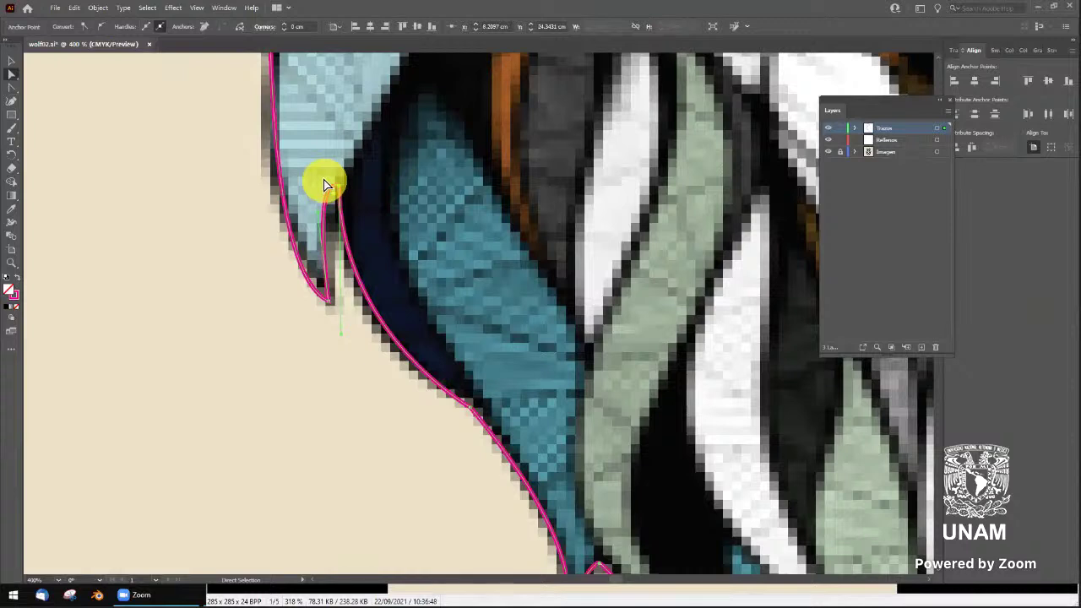
pyautogui.moveTo(327, 202); pyautogui.dragTo(335, 310)
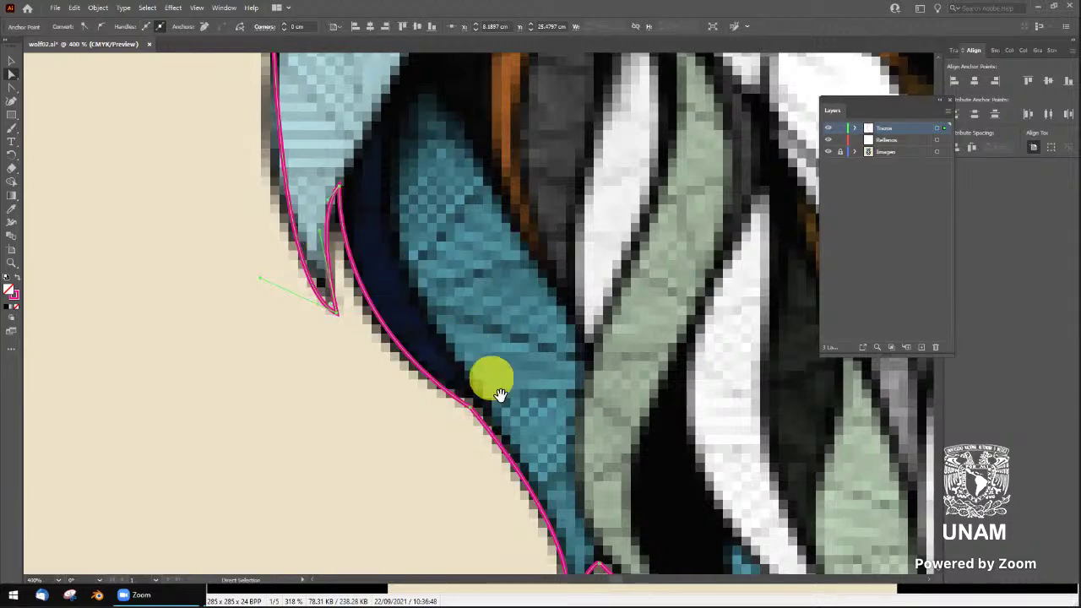
# Curve the fur spike beside the blue tuft and angle its tip handle upward to sharpen it
pyautogui.moveTo(467, 367); pyautogui.dragTo(433, 313)
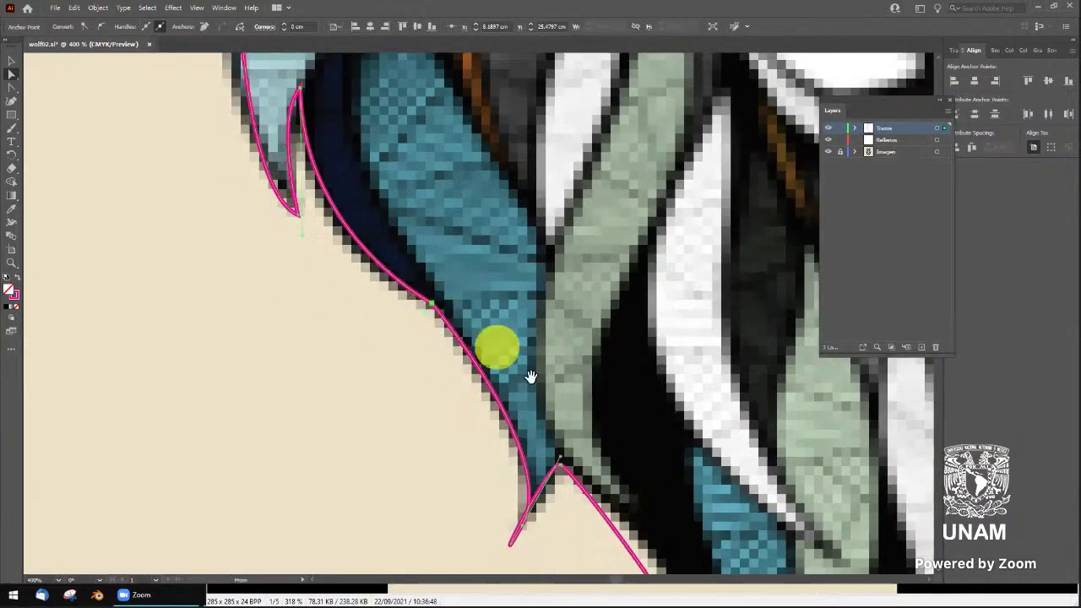
pyautogui.scroll(-4, 521, 338)
pyautogui.hscroll(1, 521, 338)
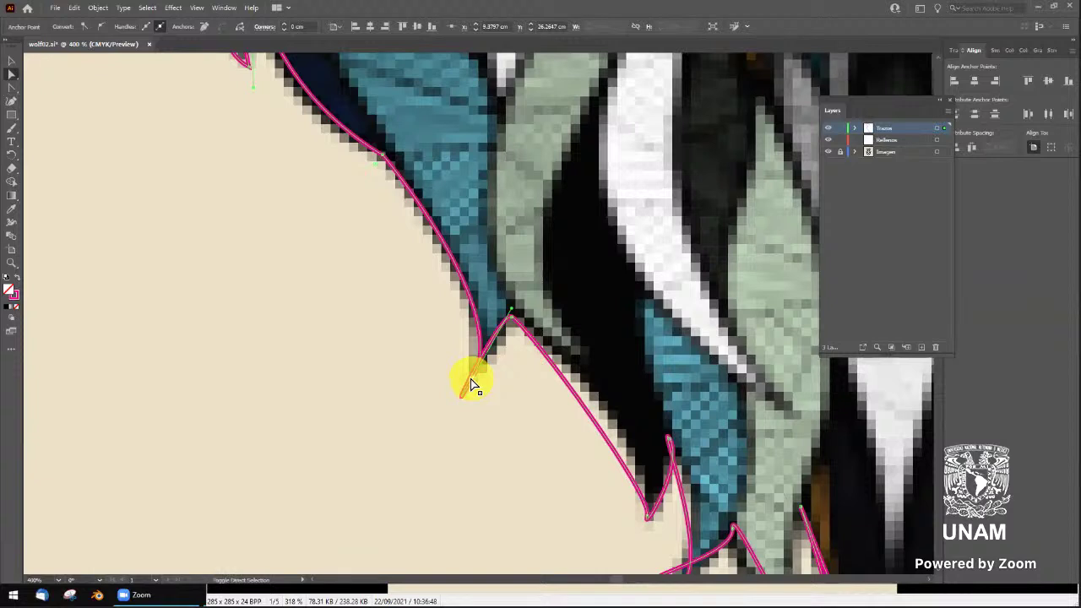
pyautogui.hotkey('shift', 'c')
pyautogui.moveTo(473, 380); pyautogui.dragTo(479, 343)
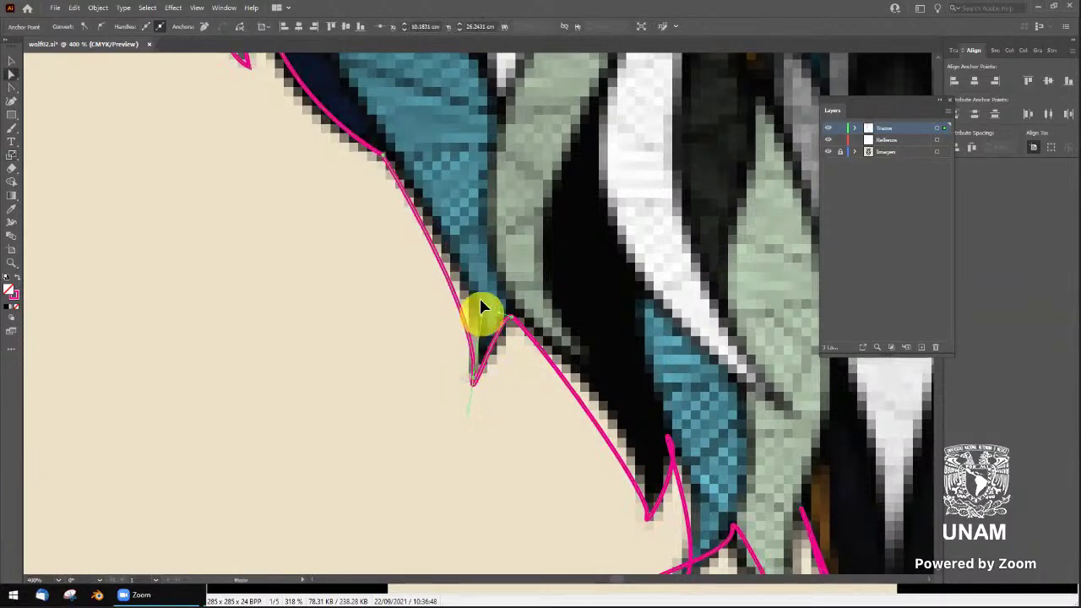
pyautogui.moveTo(479, 347); pyautogui.dragTo(527, 300)
# Tighten the next spike below into a sharp point, then deselect the magenta outline
pyautogui.scroll(-2, 526, 300)
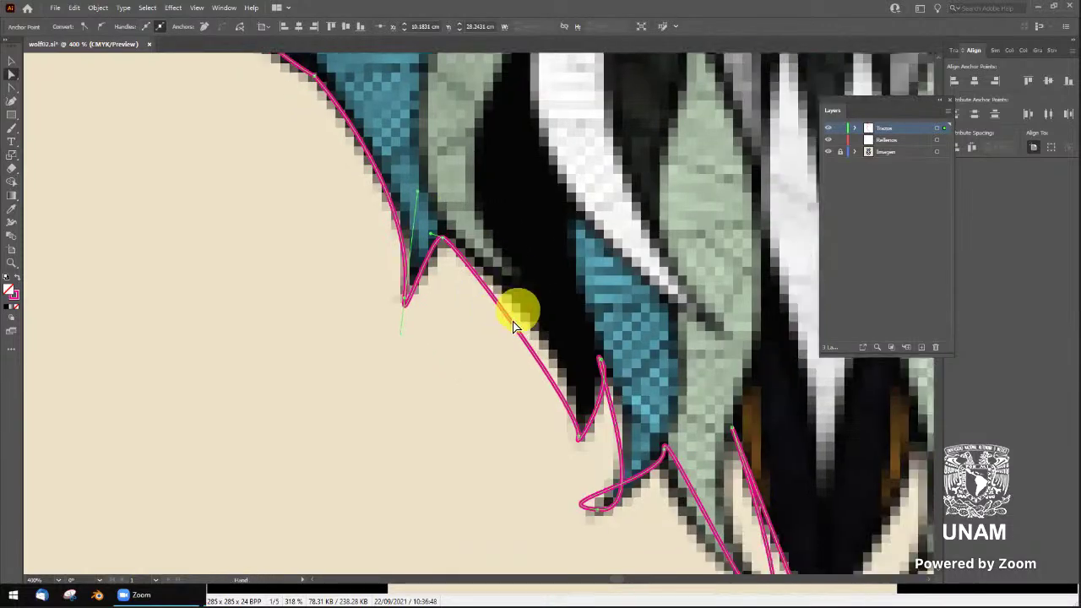
pyautogui.click(519, 332)
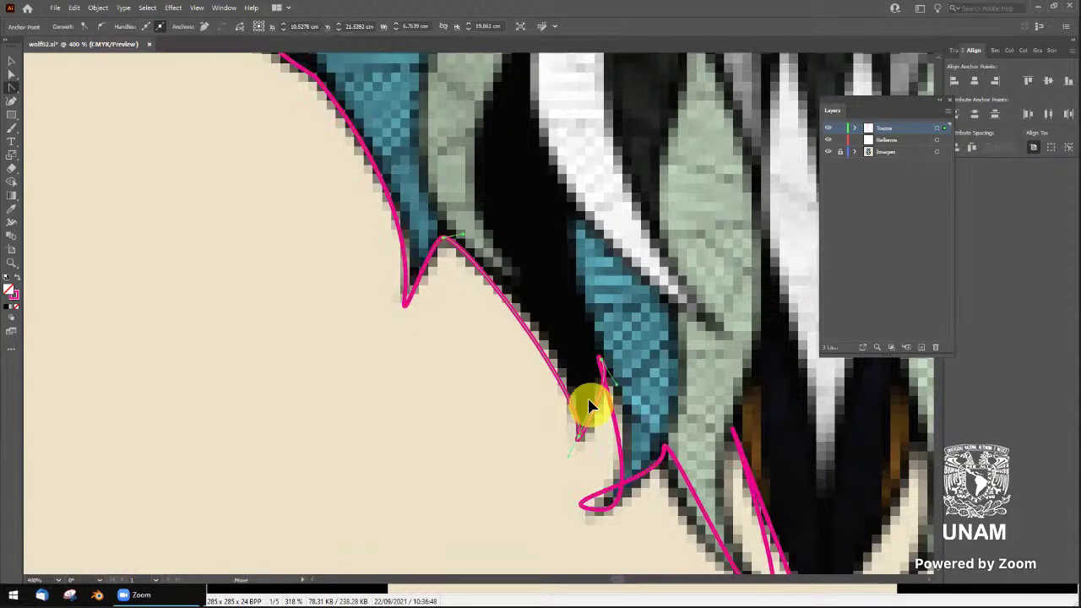
pyautogui.moveTo(591, 406); pyautogui.dragTo(514, 290)
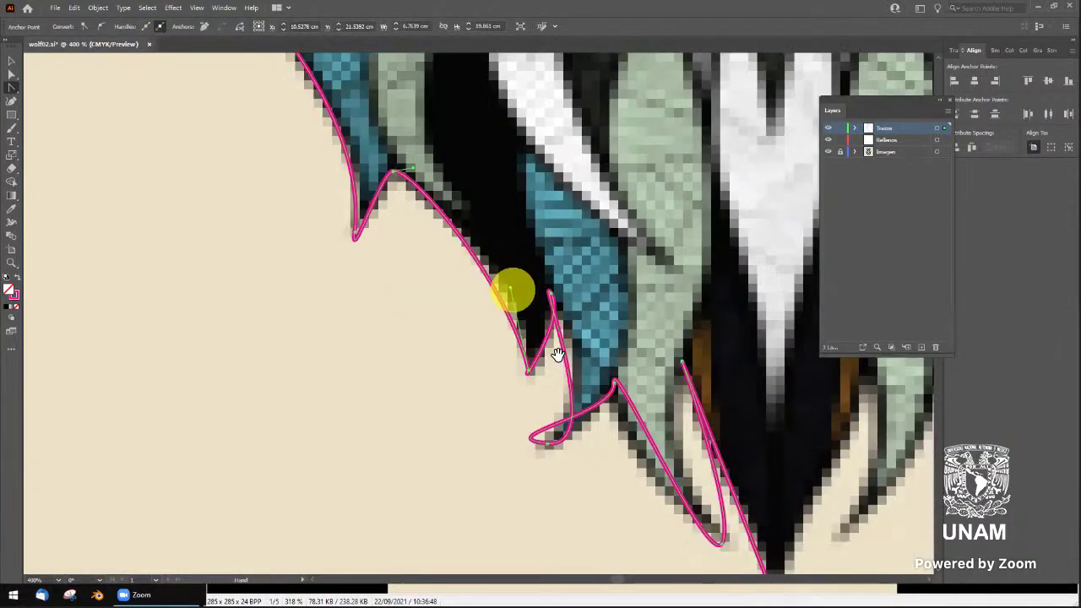
pyautogui.press('a')
pyautogui.click(575, 311)
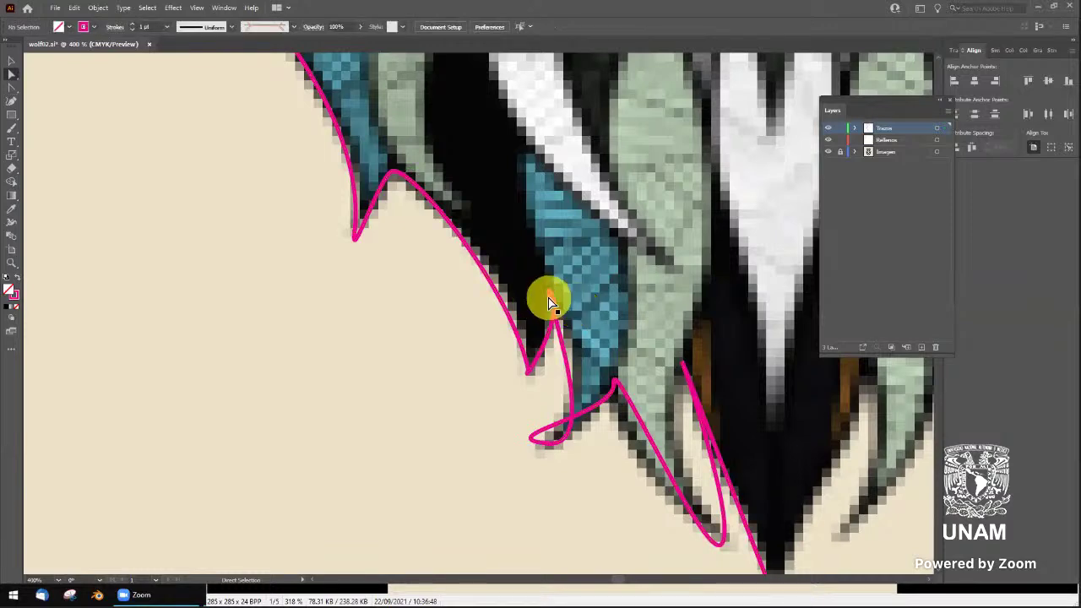
# Select the anchor at the spike tip beside the blue fur and zoom in on it
pyautogui.click(549, 298)
pyautogui.scroll(1, 564, 325)
pyautogui.scroll(2, 564, 330)
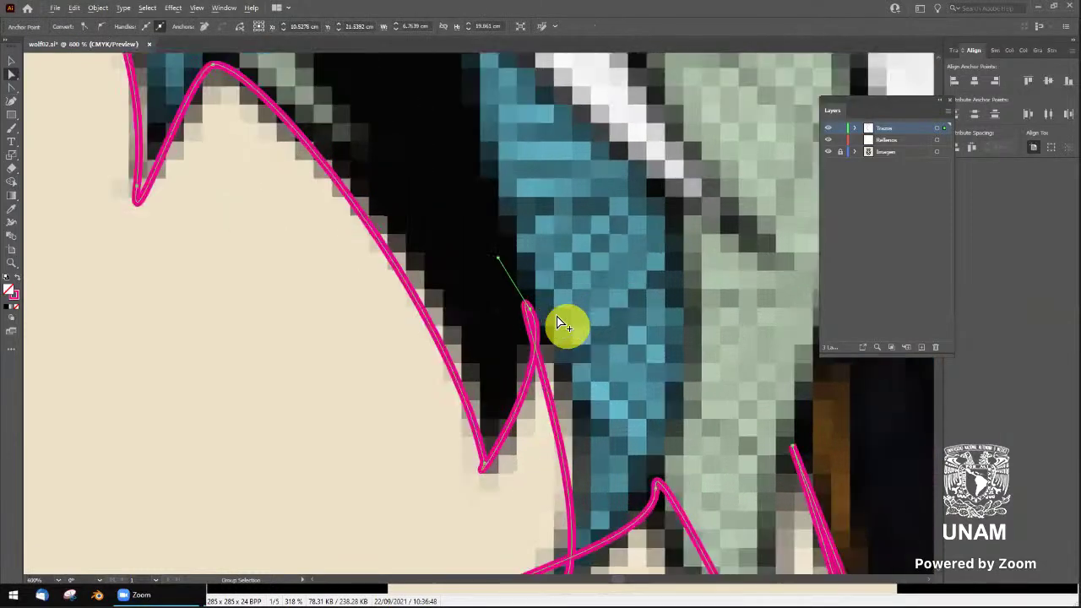
pyautogui.scroll(3, 528, 313)
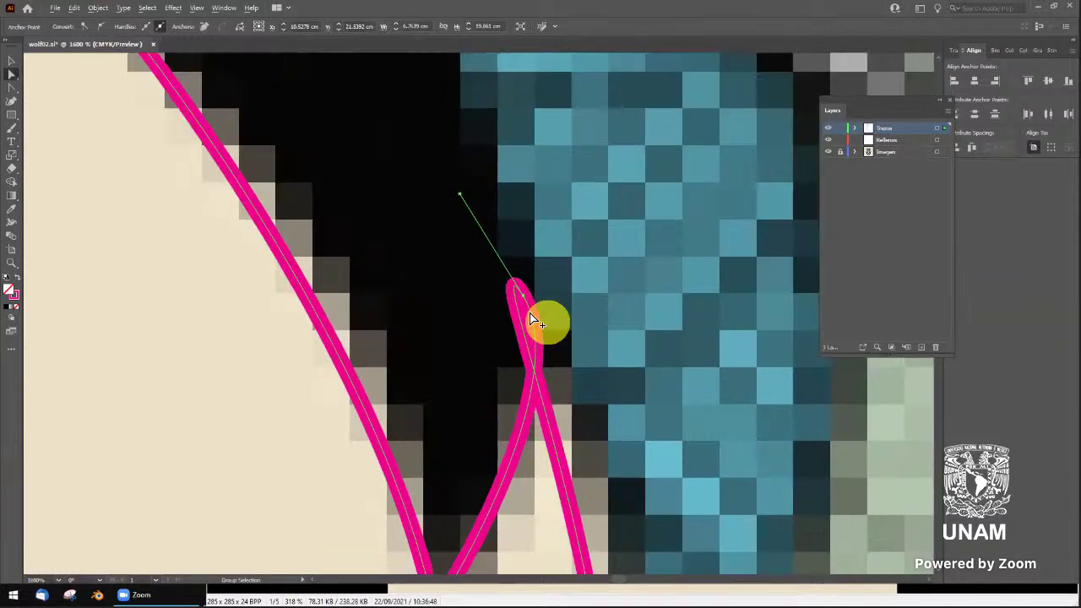
pyautogui.scroll(-1, 528, 311)
pyautogui.scroll(-1, 527, 310)
pyautogui.scroll(2, 530, 359)
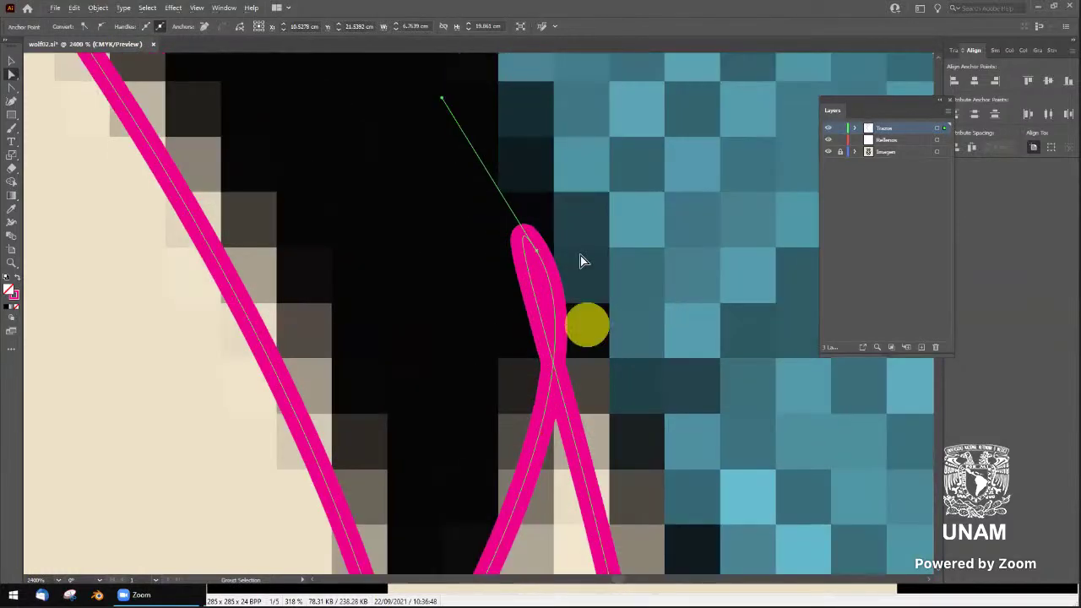
pyautogui.scroll(-1, 562, 347)
pyautogui.scroll(-1, 566, 342)
pyautogui.scroll(-1, 568, 329)
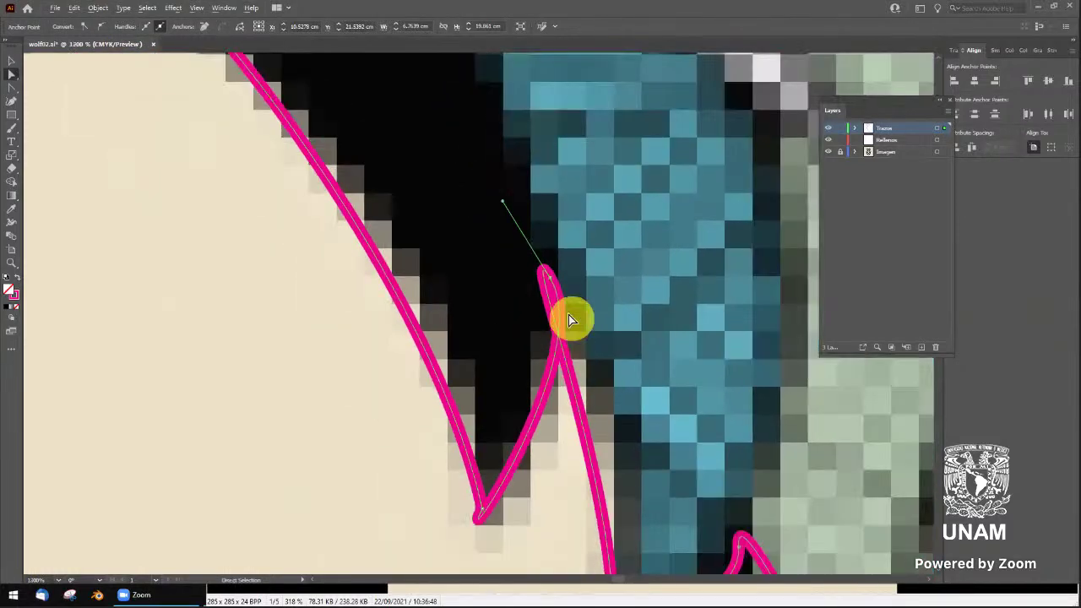
# Convert the spike-tip anchor and pull out curve handles to form a narrow point
pyautogui.hotkey('shift', 'c')
pyautogui.click(549, 283)
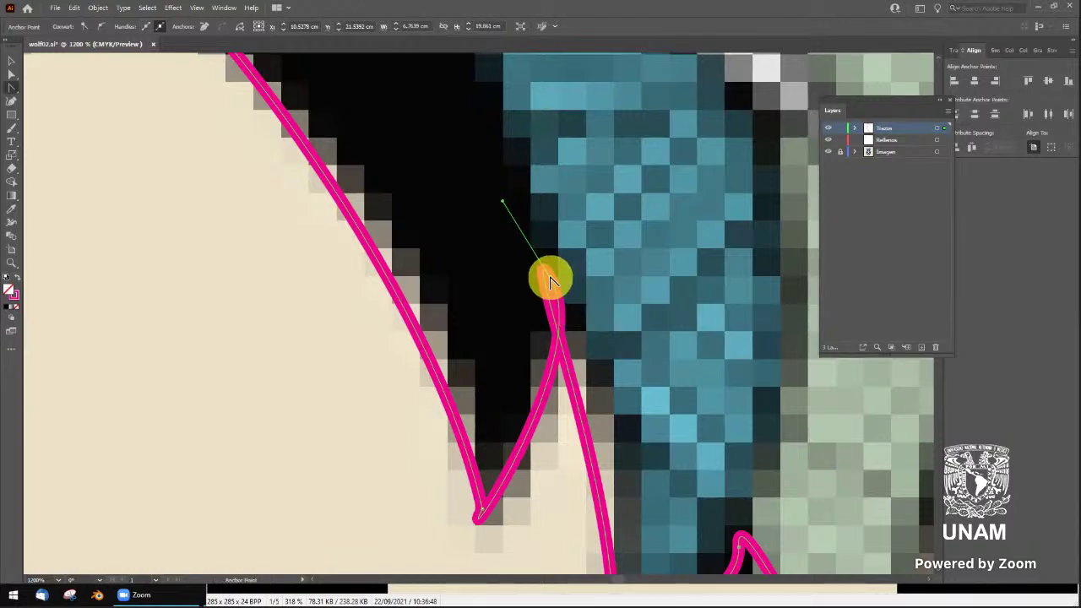
pyautogui.click(549, 283)
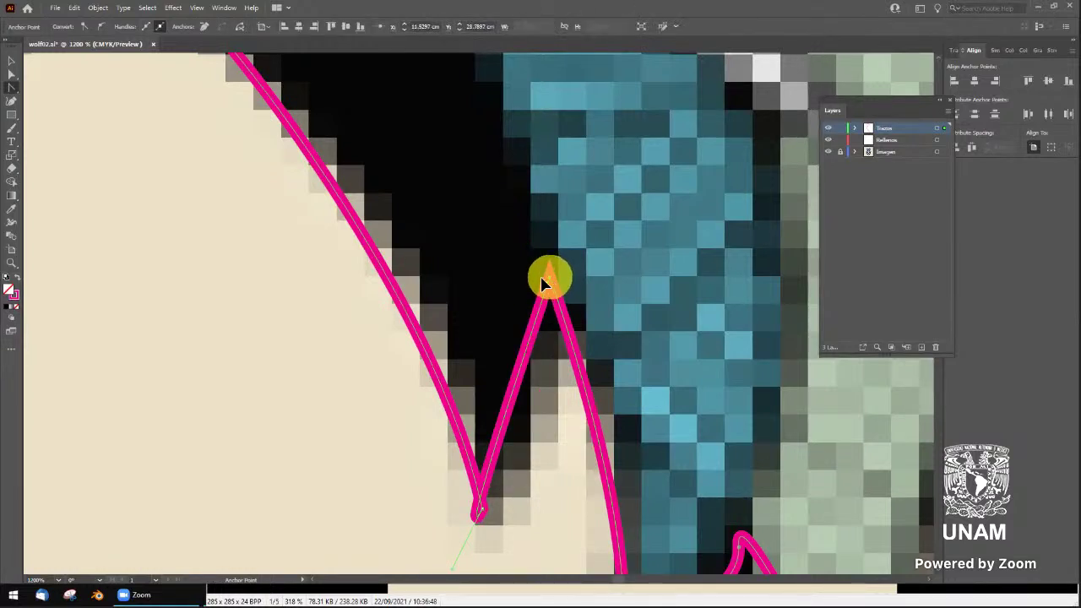
pyautogui.moveTo(542, 276); pyautogui.dragTo(528, 298)
# Try cutting the path at its endpoint with Scissors and dismiss the endpoint alert
pyautogui.press('a')
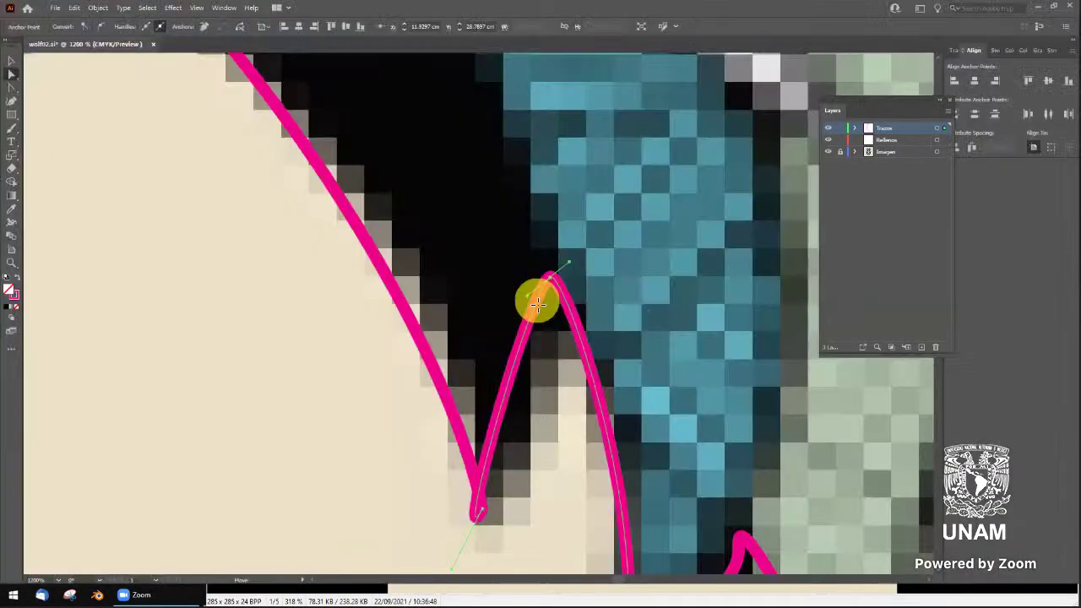
pyautogui.click(530, 311)
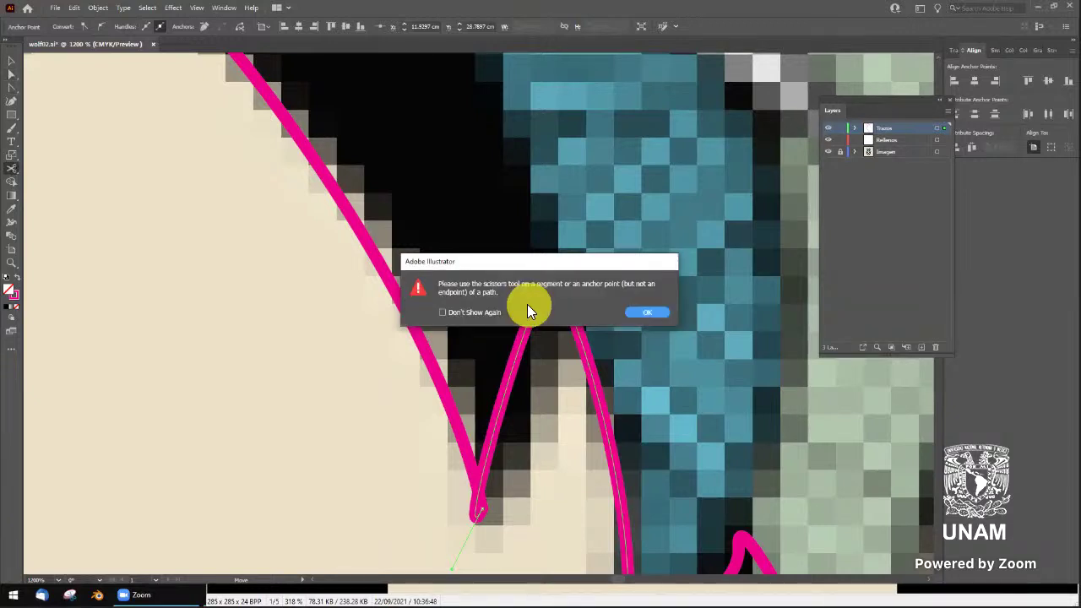
pyautogui.click(643, 312)
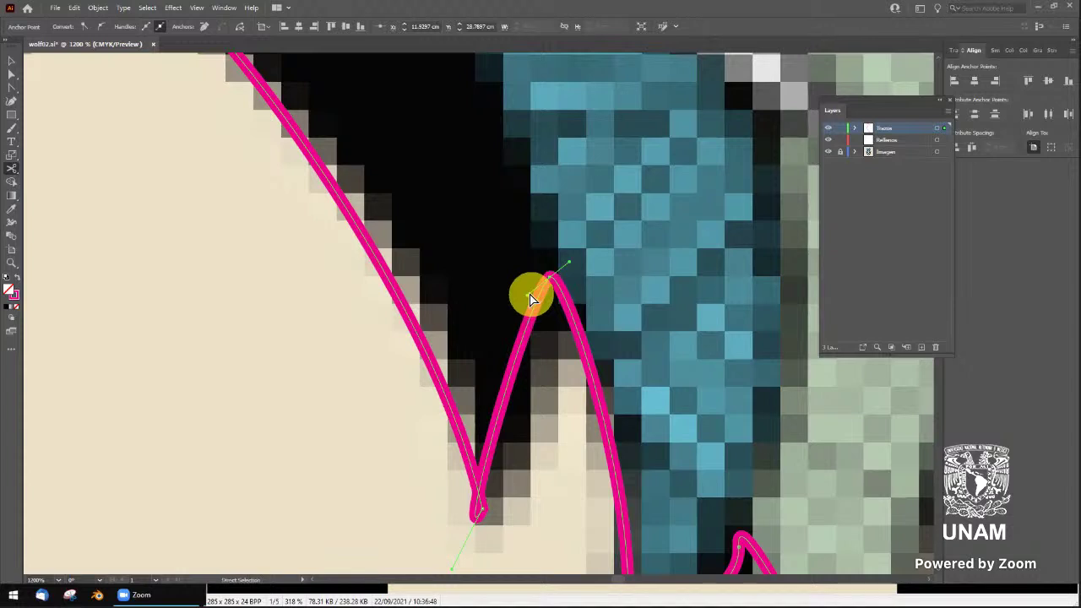
pyautogui.click(59, 13)
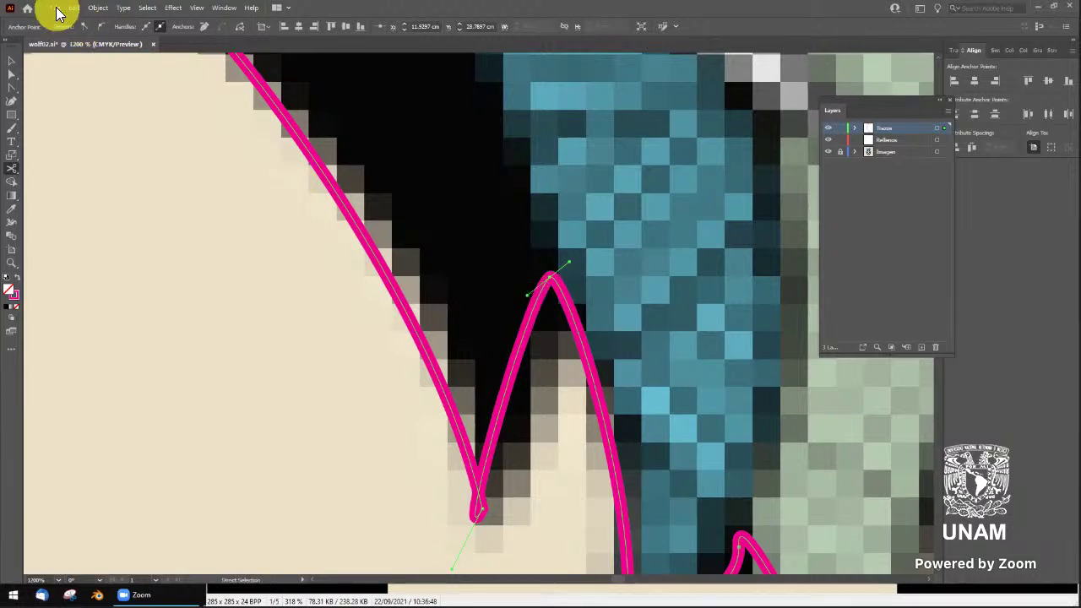
# Drag the spike's top and bottom handles to curve its sides into a V
pyautogui.click(362, 269)
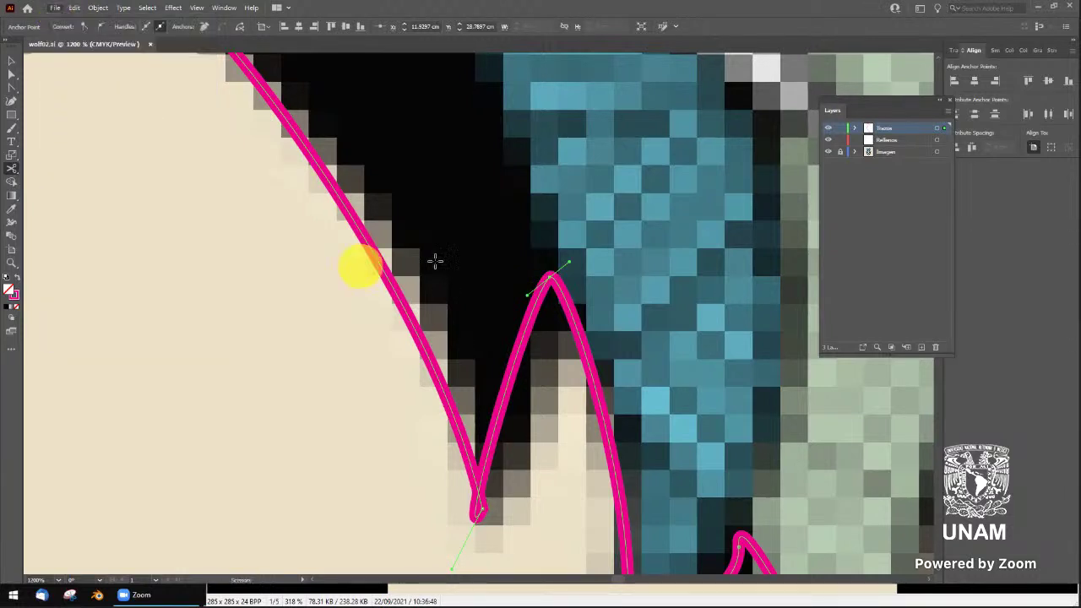
pyautogui.press('a')
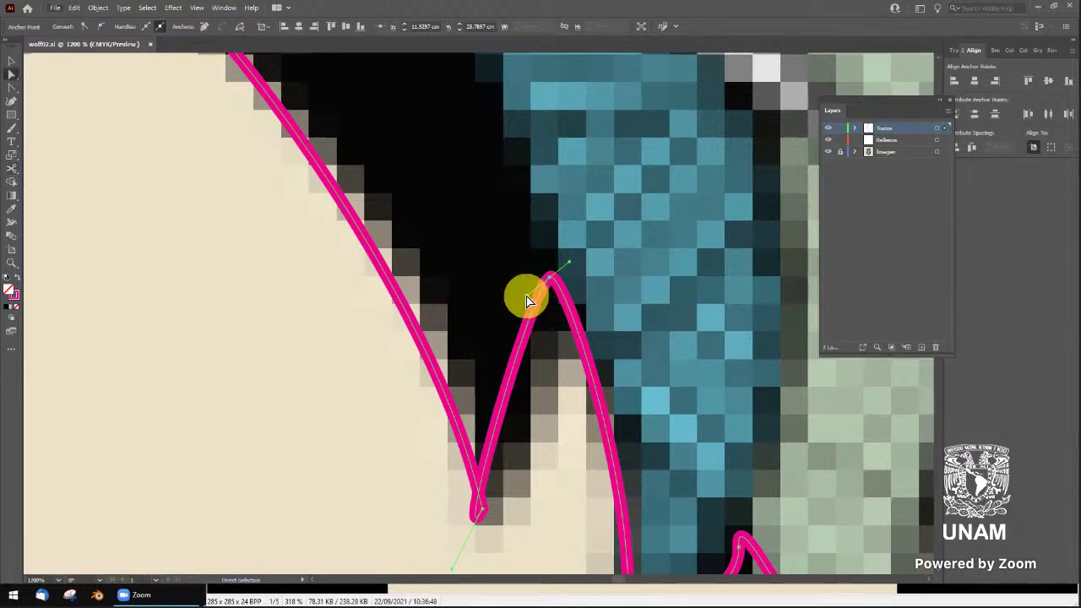
pyautogui.click(527, 299)
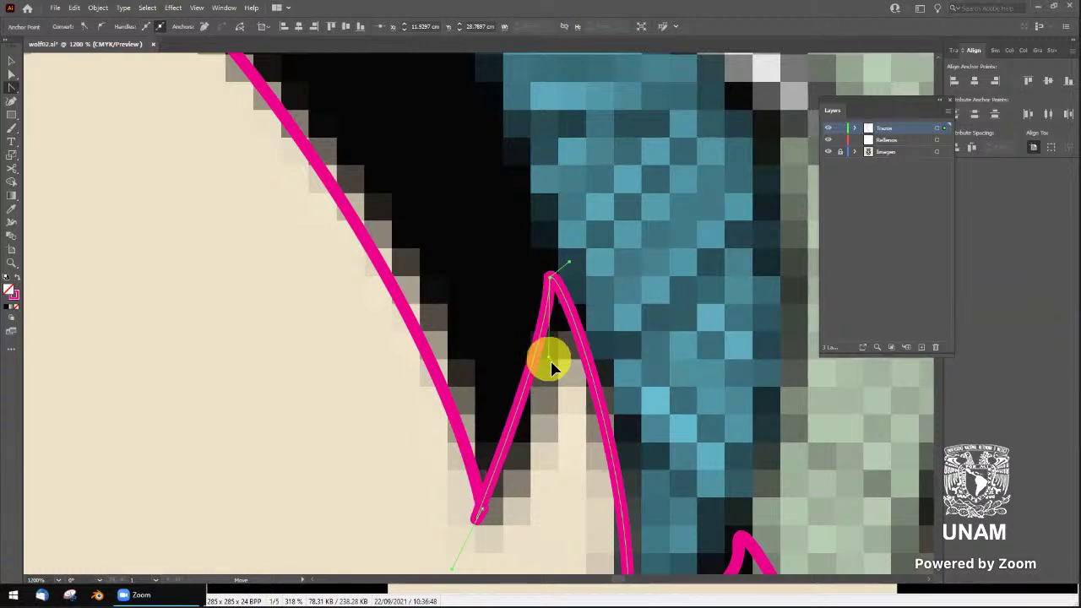
pyautogui.moveTo(525, 302); pyautogui.dragTo(550, 362)
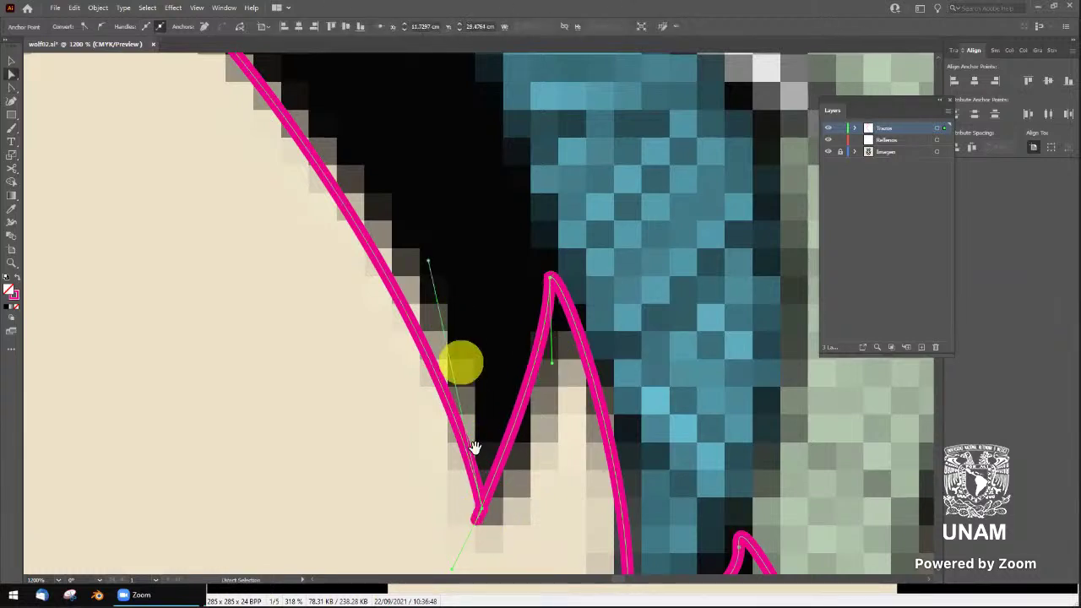
pyautogui.scroll(-2, 464, 456)
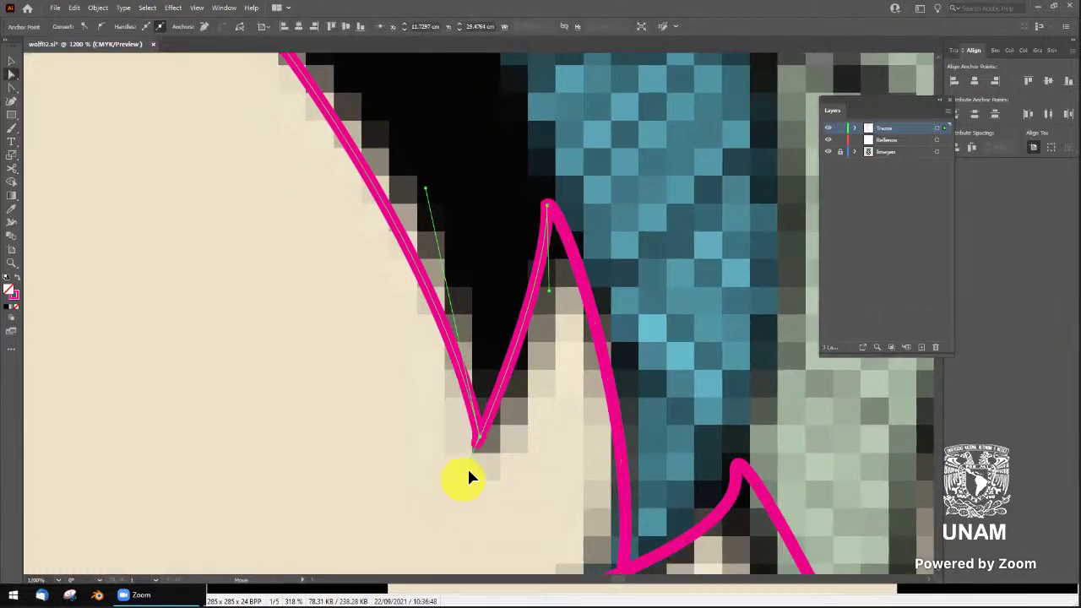
pyautogui.moveTo(467, 472)
pyautogui.mouseDown()
pyautogui.moveTo(497, 420)
pyautogui.moveTo(424, 187)
pyautogui.mouseUp()
# Check the wolf reference, then collapse the looped tip into a sharp point
pyautogui.hotkey('alt', 'Tab')
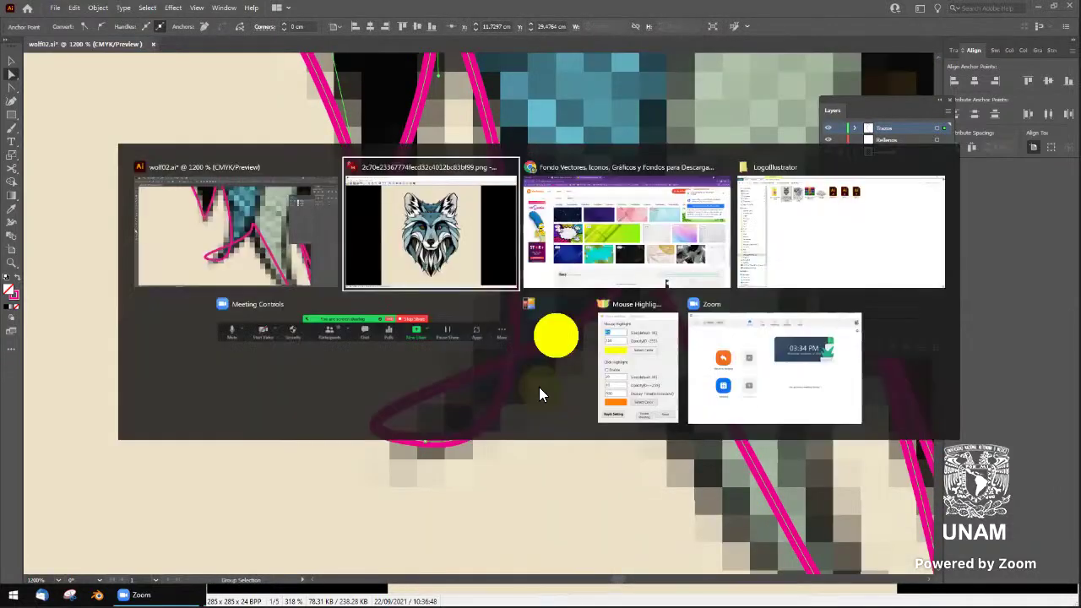
pyautogui.hotkey('alt', 'Tab')
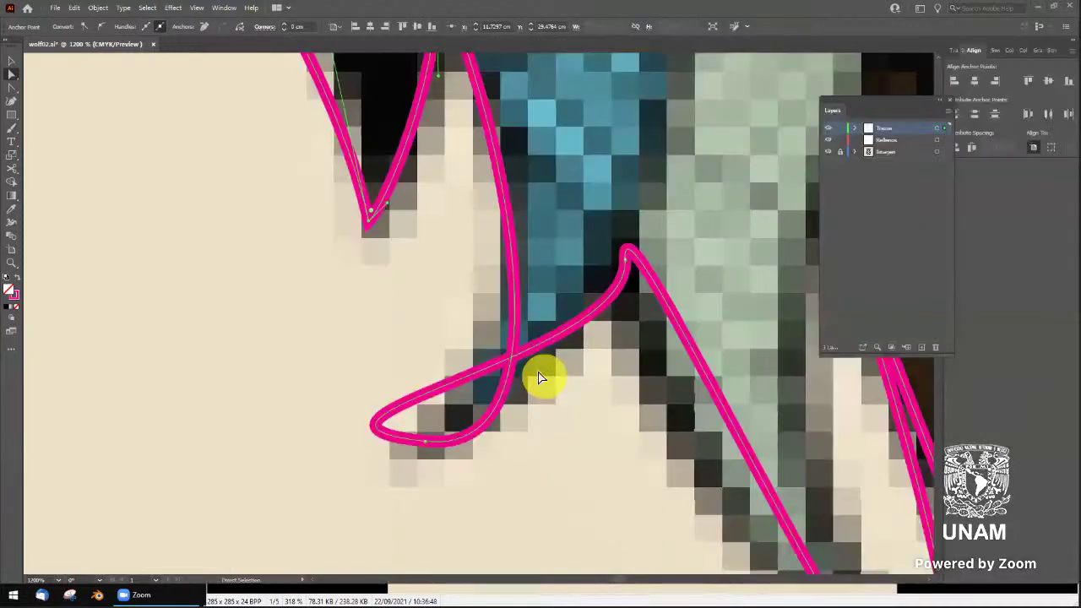
pyautogui.click(425, 443)
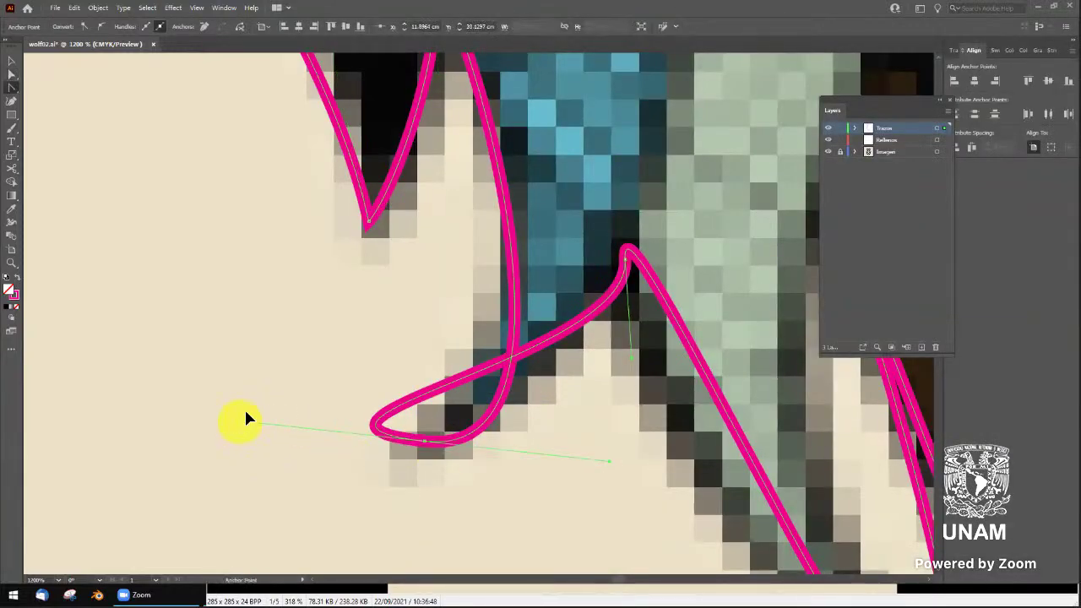
pyautogui.moveTo(244, 420); pyautogui.dragTo(616, 471)
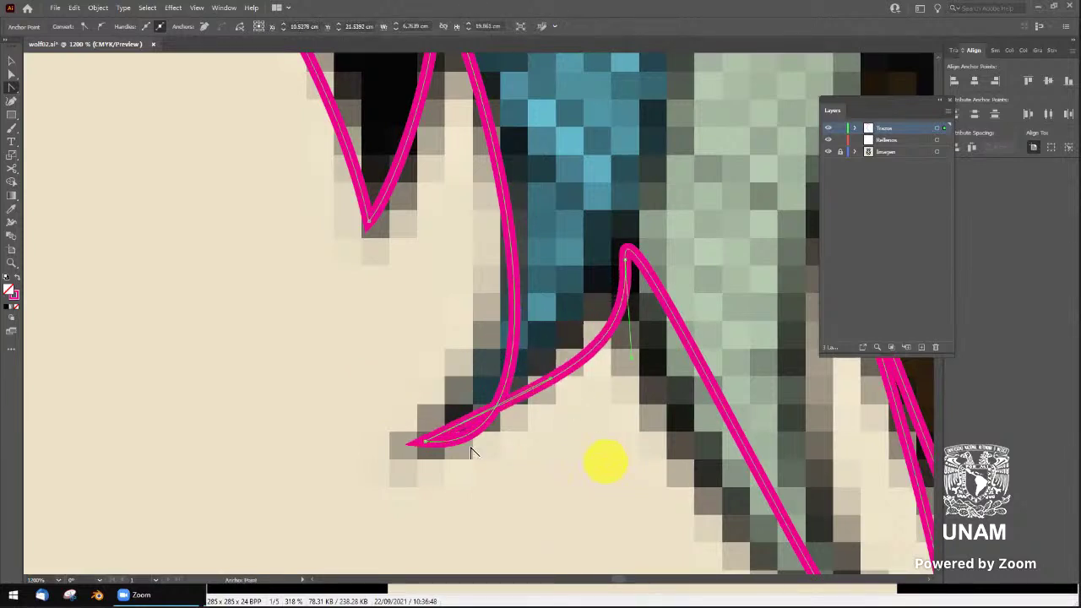
pyautogui.press('a')
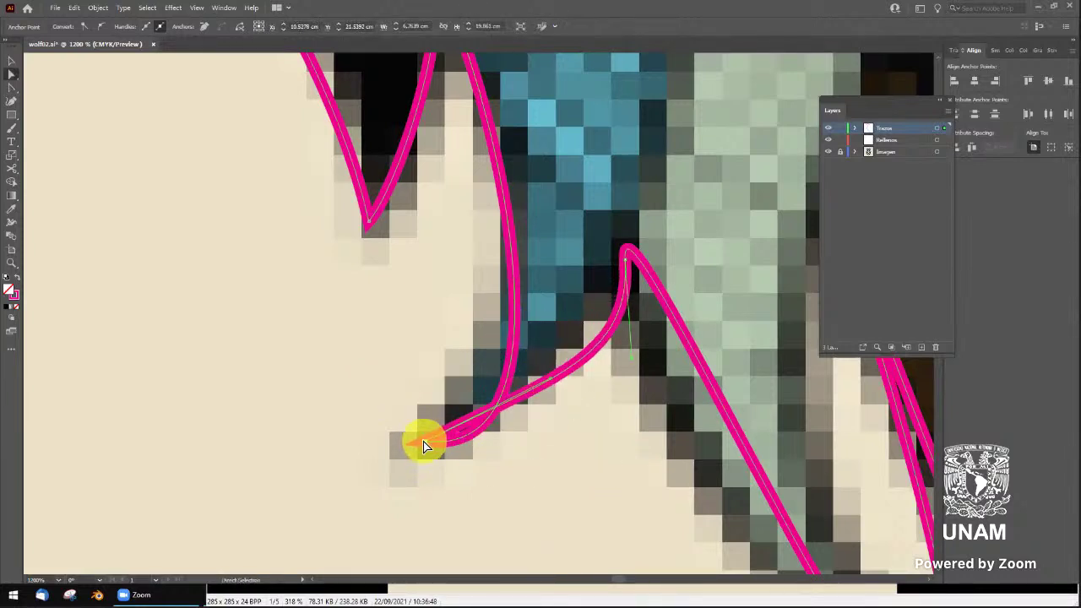
pyautogui.moveTo(425, 442)
pyautogui.mouseDown()
pyautogui.moveTo(614, 469)
pyautogui.moveTo(526, 279)
pyautogui.moveTo(460, 210)
pyautogui.mouseUp()
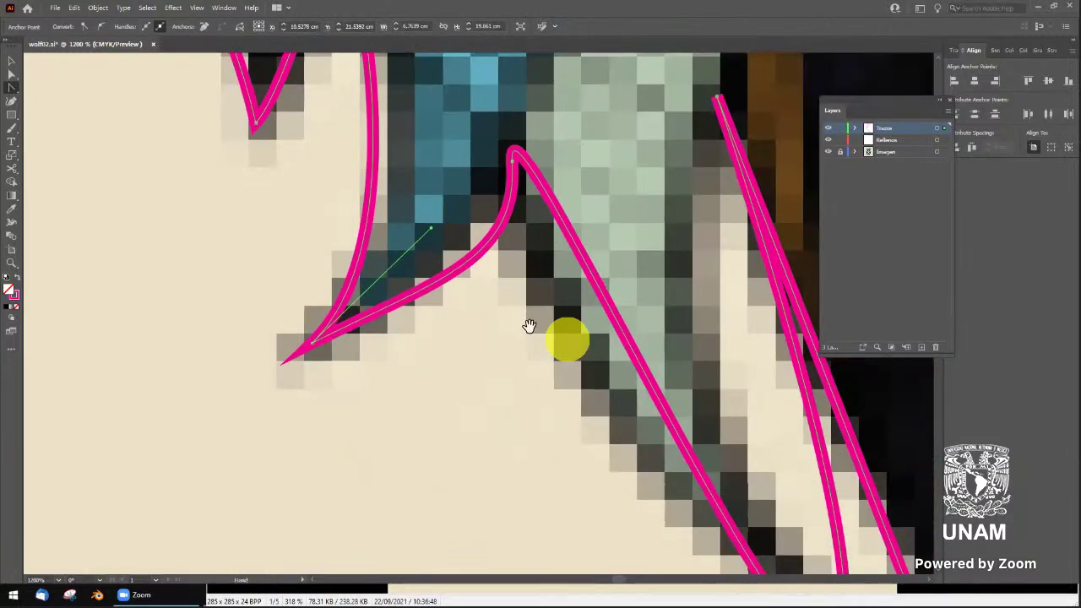
# Make the next spike's rounded lower tip a corner and curve its segment up and left
pyautogui.moveTo(529, 321); pyautogui.dragTo(401, 200)
pyautogui.moveTo(550, 362); pyautogui.dragTo(506, 302)
pyautogui.click(663, 471)
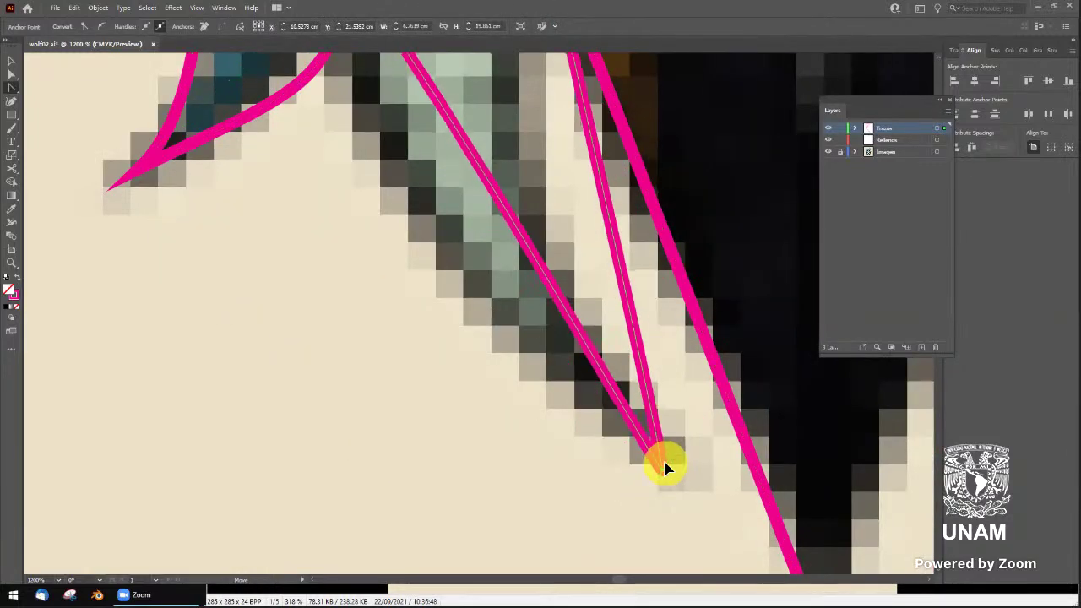
pyautogui.moveTo(661, 471); pyautogui.dragTo(684, 483)
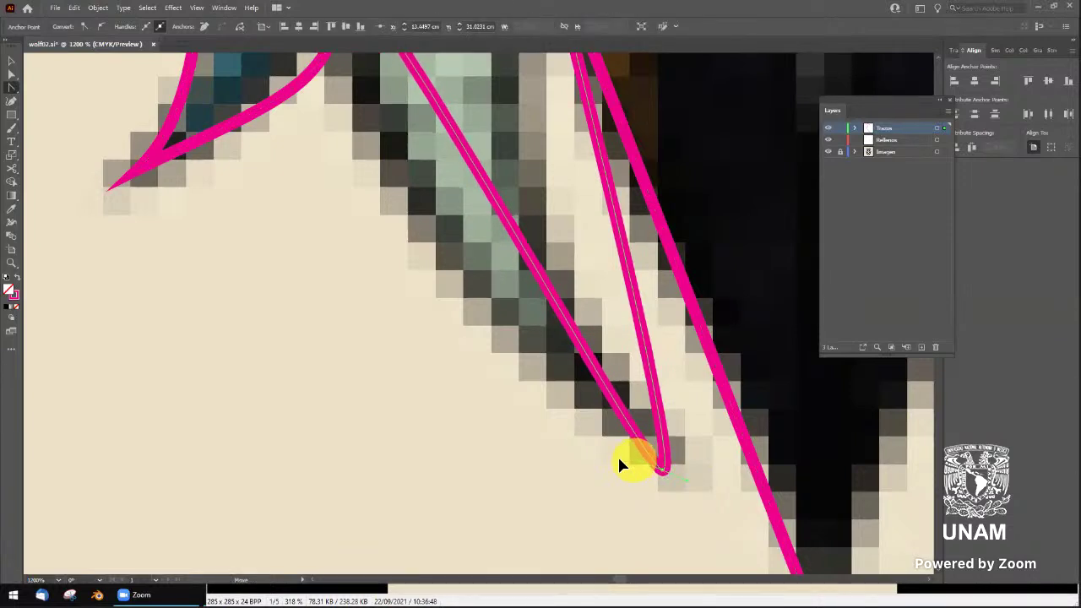
pyautogui.click(666, 474)
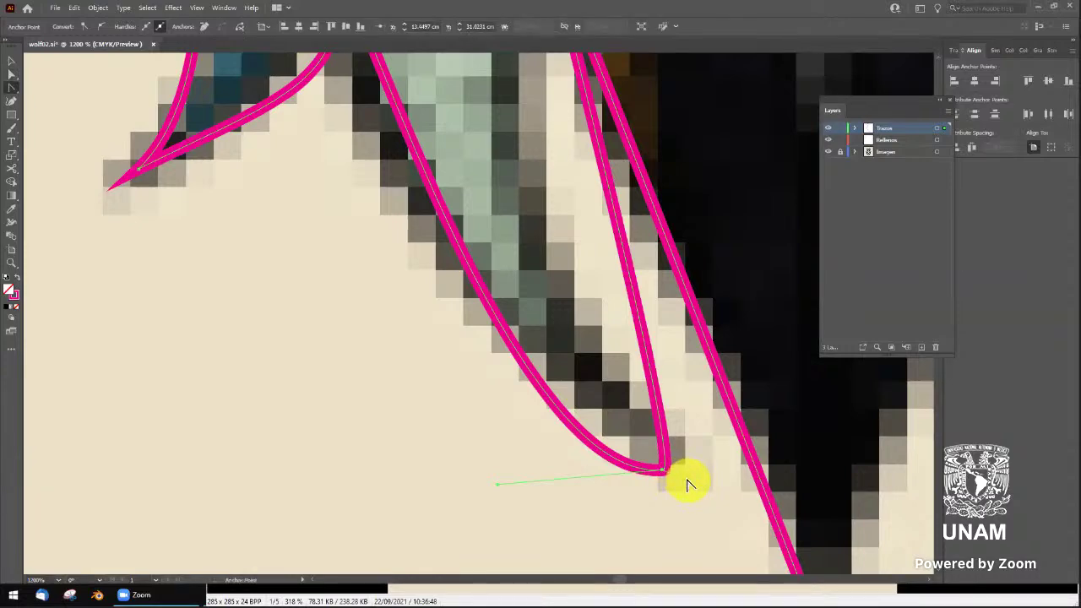
pyautogui.moveTo(688, 484); pyautogui.dragTo(523, 350)
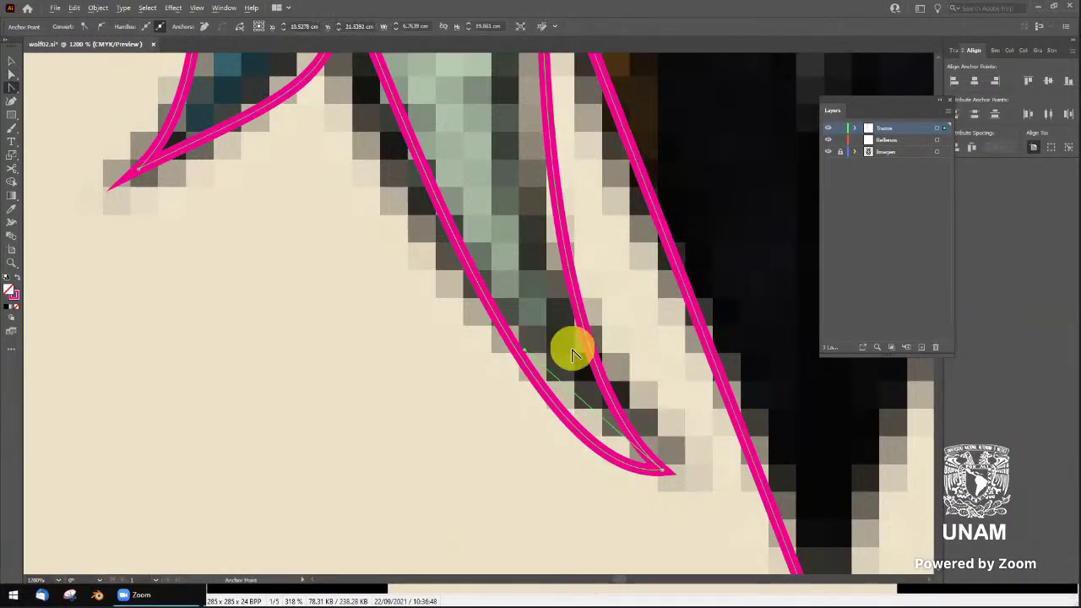
pyautogui.scroll(-2, 573, 351)
pyautogui.scroll(-1, 578, 355)
pyautogui.scroll(-1, 641, 329)
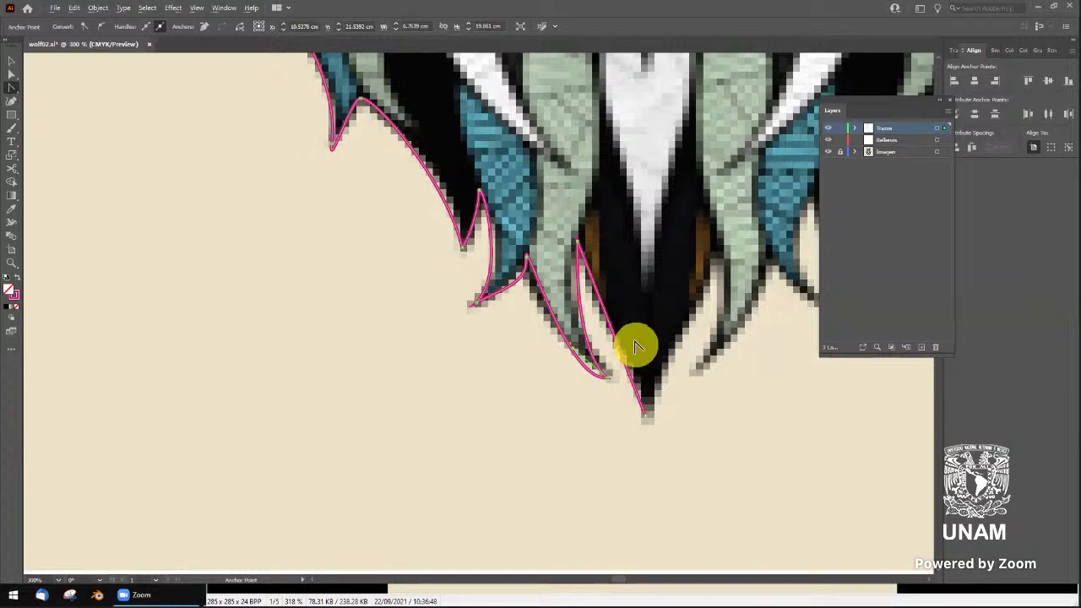
# Convert the long spike's bottom tip and adjust its handles so the curve drops vertically to the chin point
pyautogui.scroll(1, 635, 347)
pyautogui.scroll(2, 621, 348)
pyautogui.scroll(-2, 608, 338)
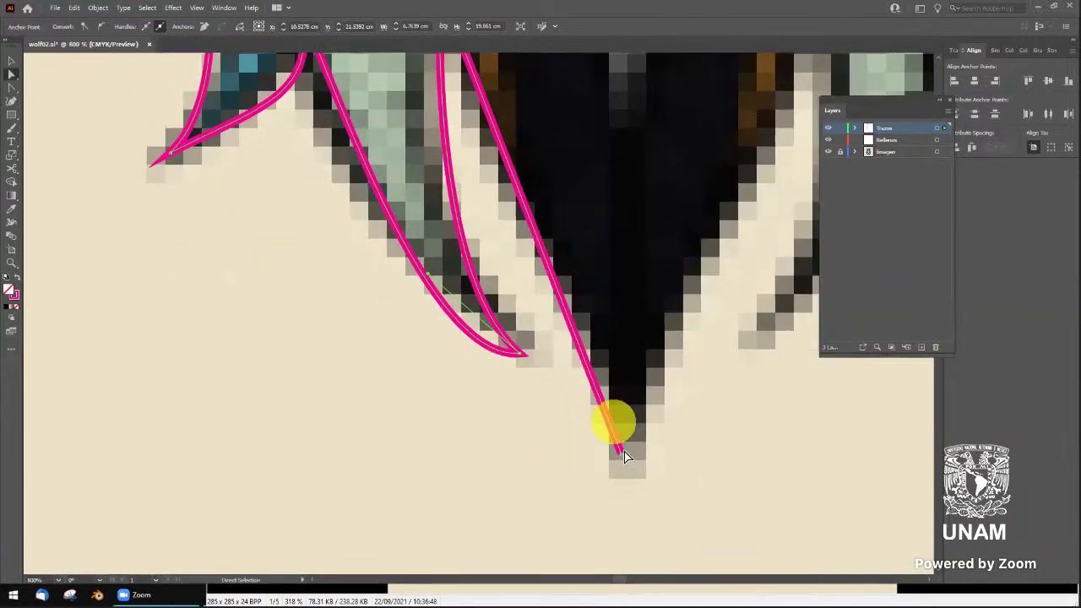
pyautogui.click(621, 449)
pyautogui.click(626, 460)
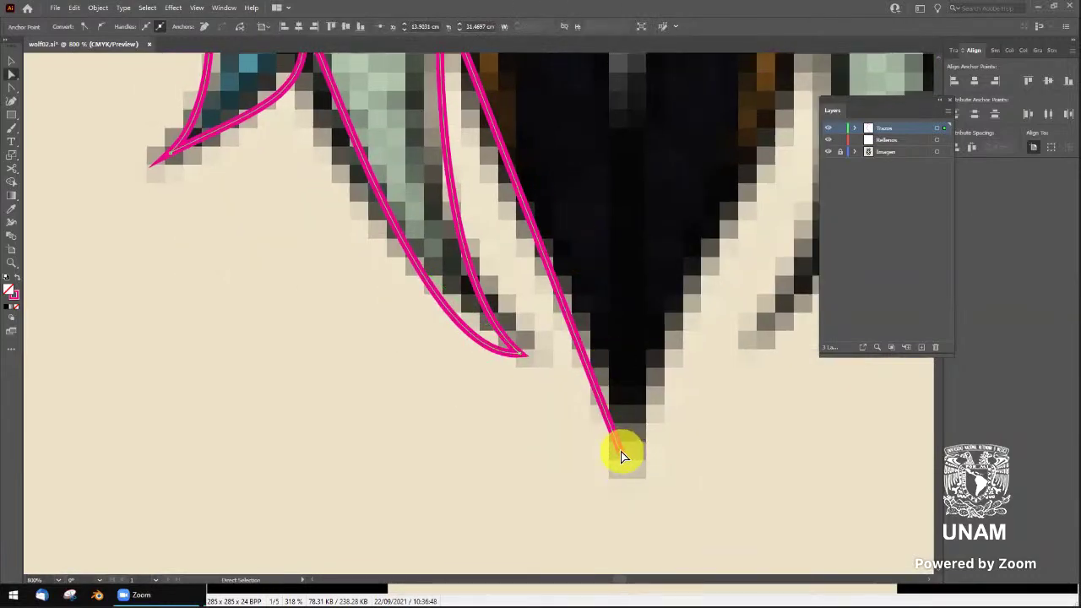
pyautogui.hotkey('shift', 'c')
pyautogui.moveTo(619, 456); pyautogui.dragTo(667, 478)
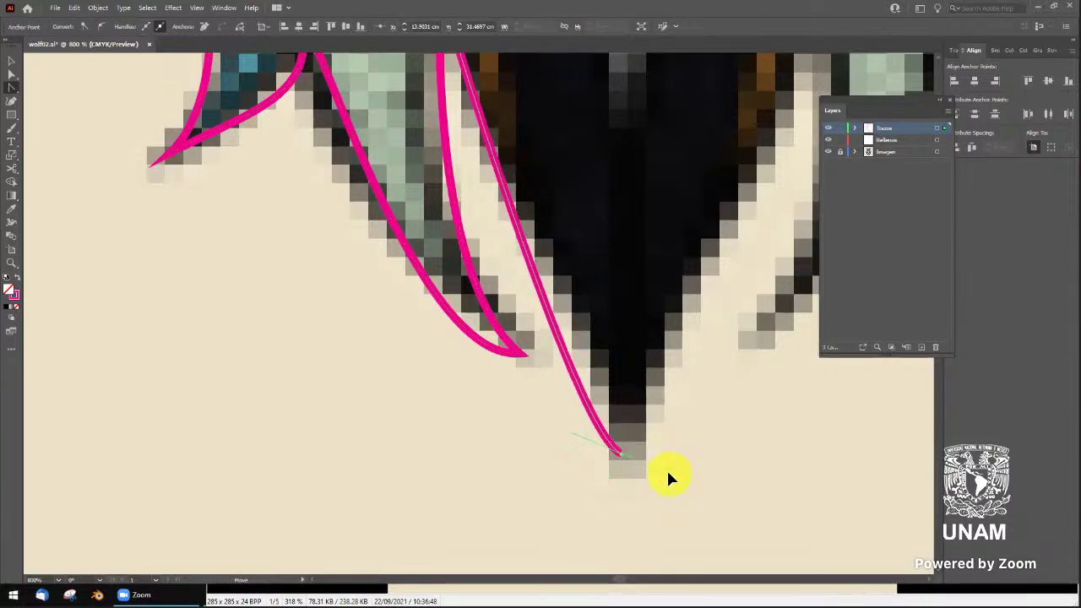
pyautogui.moveTo(570, 436); pyautogui.dragTo(620, 292)
pyautogui.scroll(-1, 603, 290)
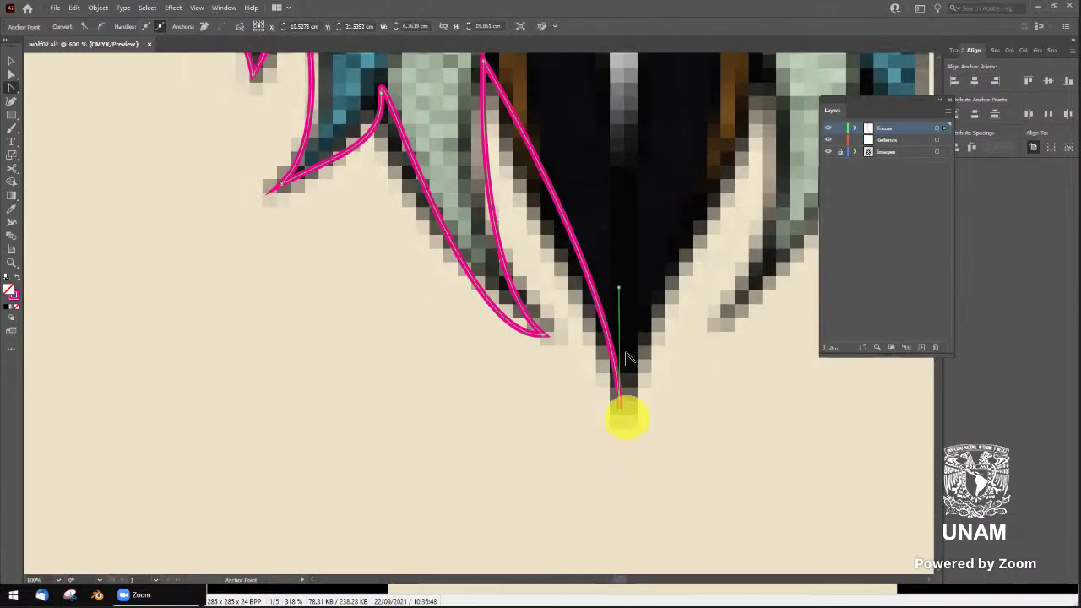
pyautogui.scroll(-1, 627, 356)
pyautogui.scroll(-1, 625, 321)
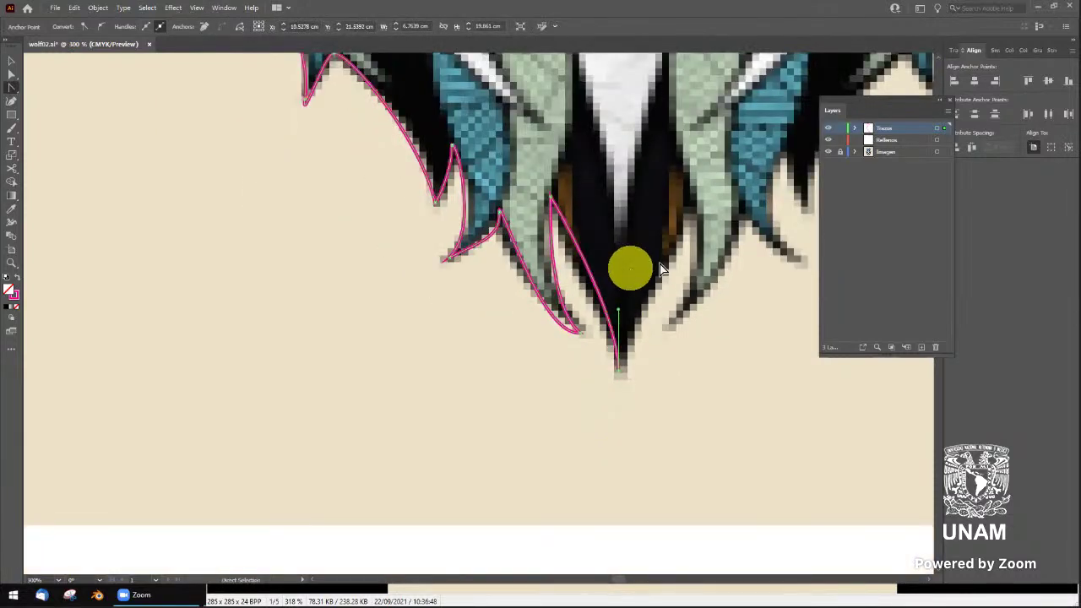
# Zoom out, deselect the magenta outline with the Selection tool, and zoom in on the wolf's eyes
pyautogui.scroll(-1, 661, 268)
pyautogui.scroll(-1, 661, 268)
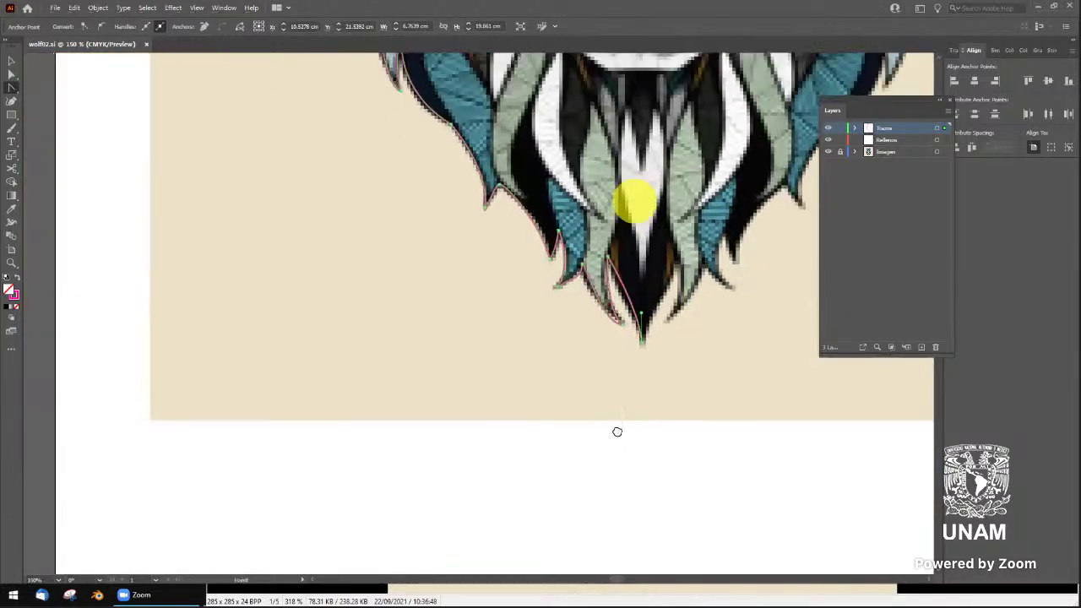
pyautogui.scroll(2, 617, 431)
pyautogui.scroll(2, 582, 338)
pyautogui.scroll(2, 557, 304)
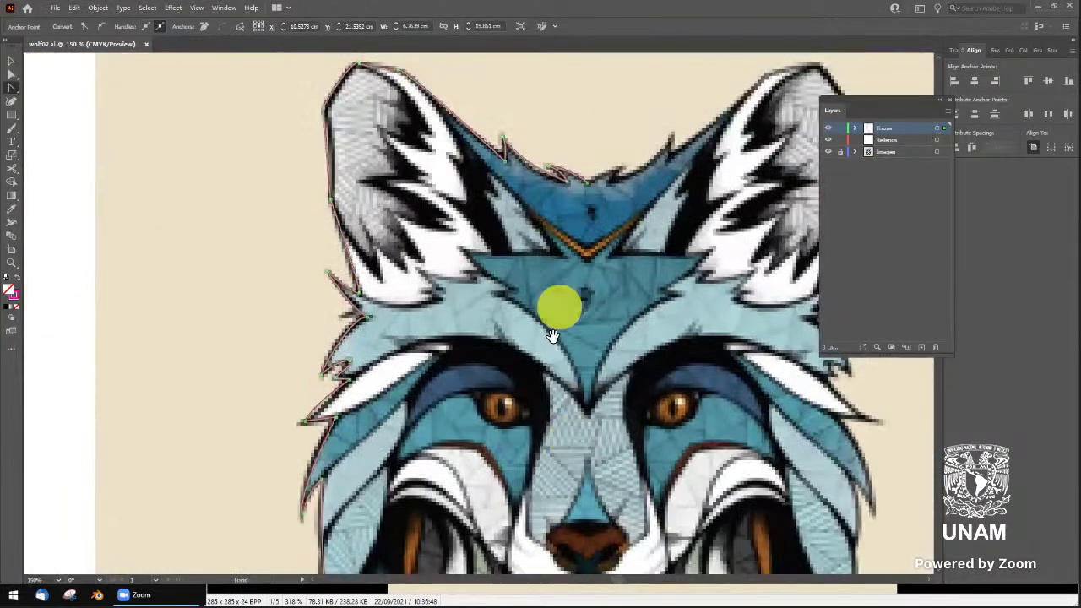
pyautogui.scroll(2, 551, 336)
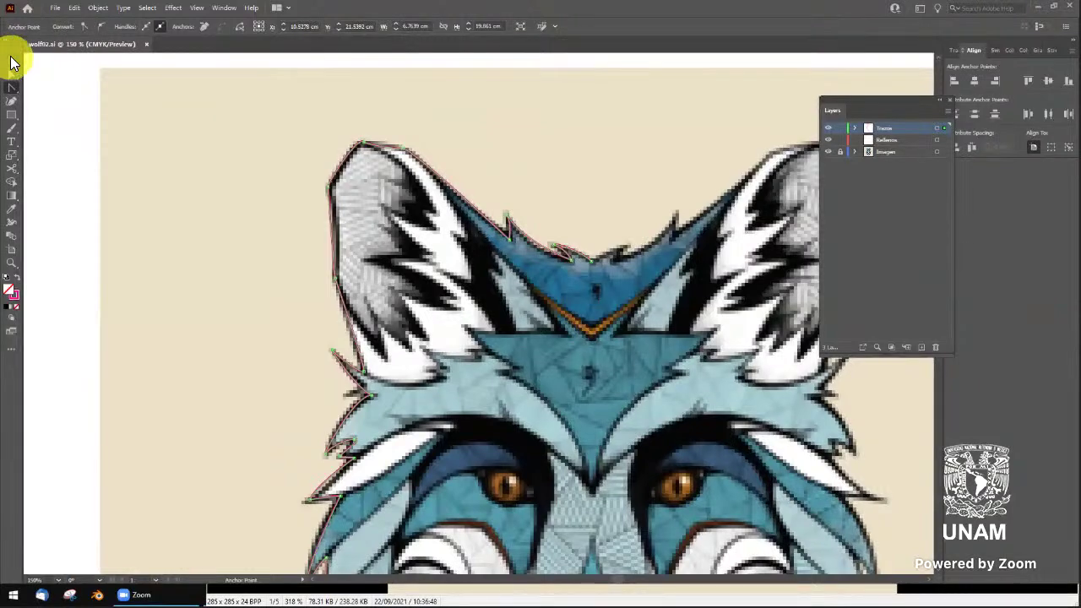
pyautogui.click(11, 61)
pyautogui.click(636, 186)
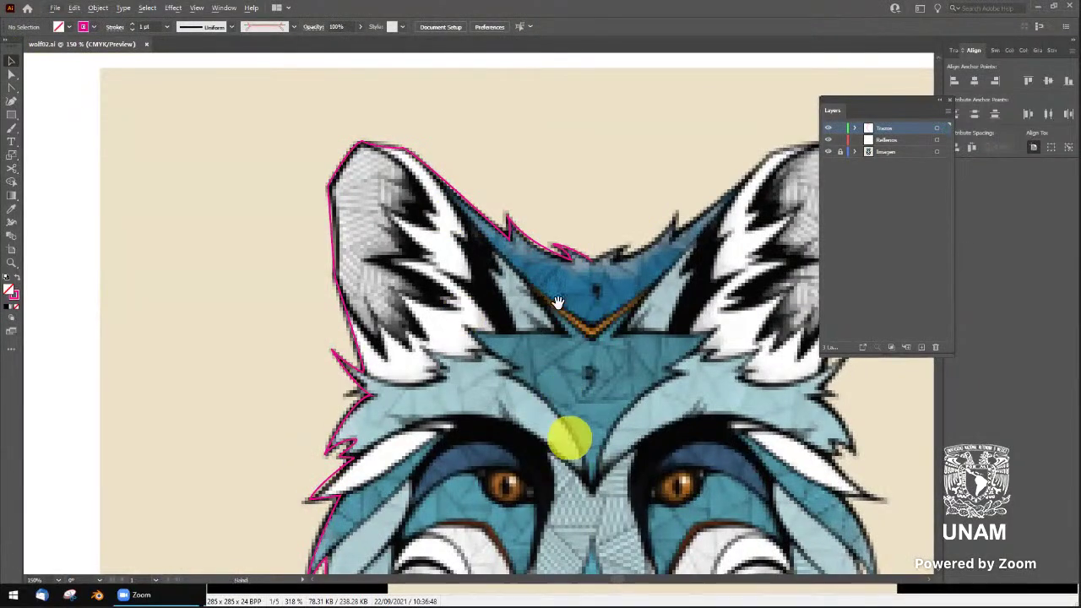
pyautogui.scroll(-3, 566, 380)
pyautogui.scroll(-1, 541, 312)
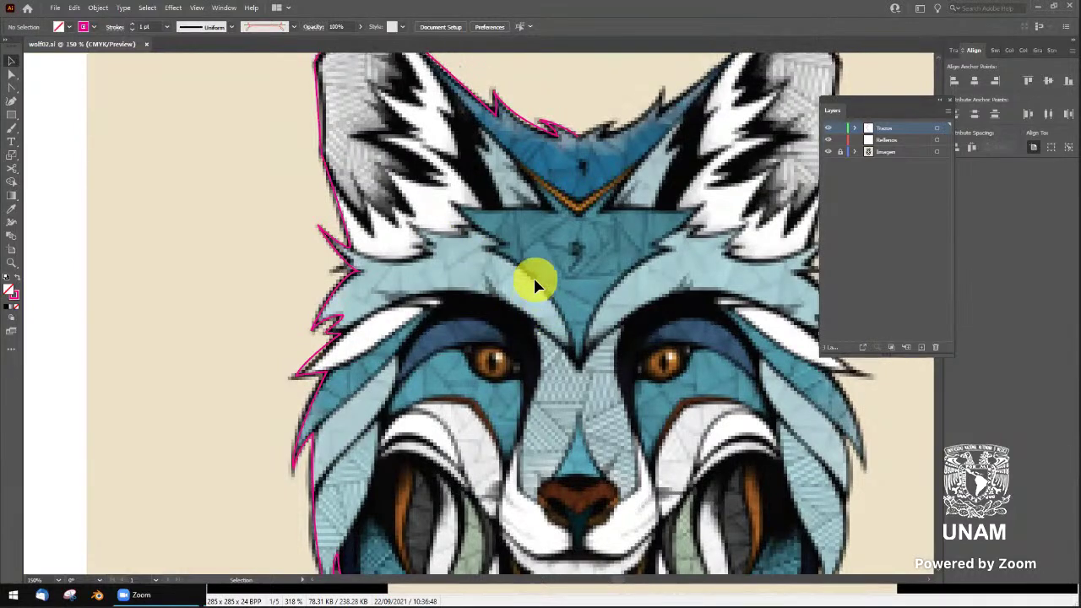
pyautogui.scroll(1, 553, 318)
pyautogui.scroll(1, 554, 318)
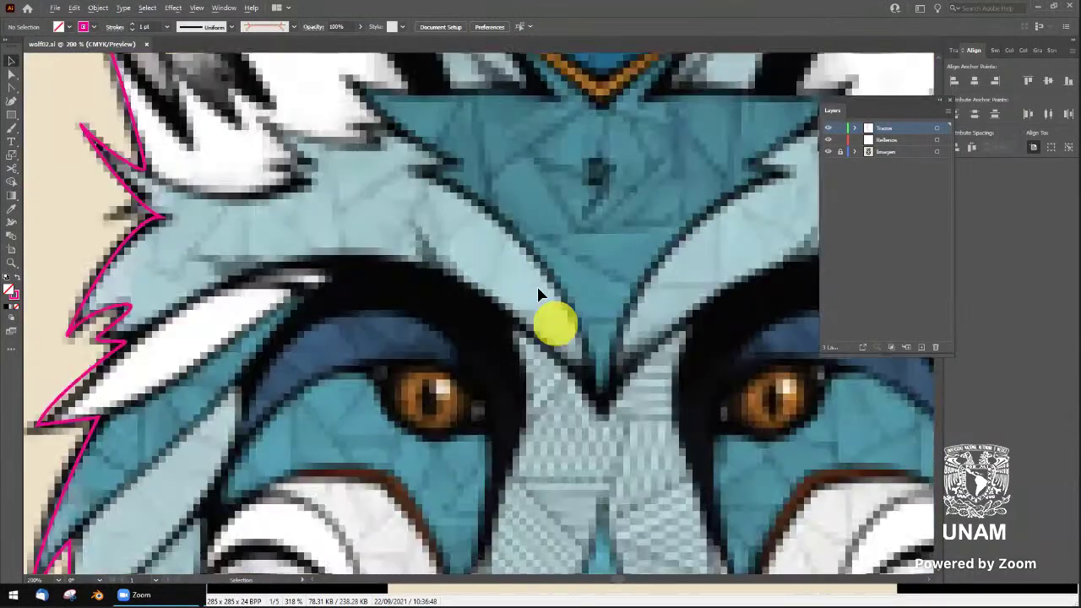
# Draw a magenta curve from the forehead down between the eyes, deleting its stray end segment
pyautogui.click(11, 105)
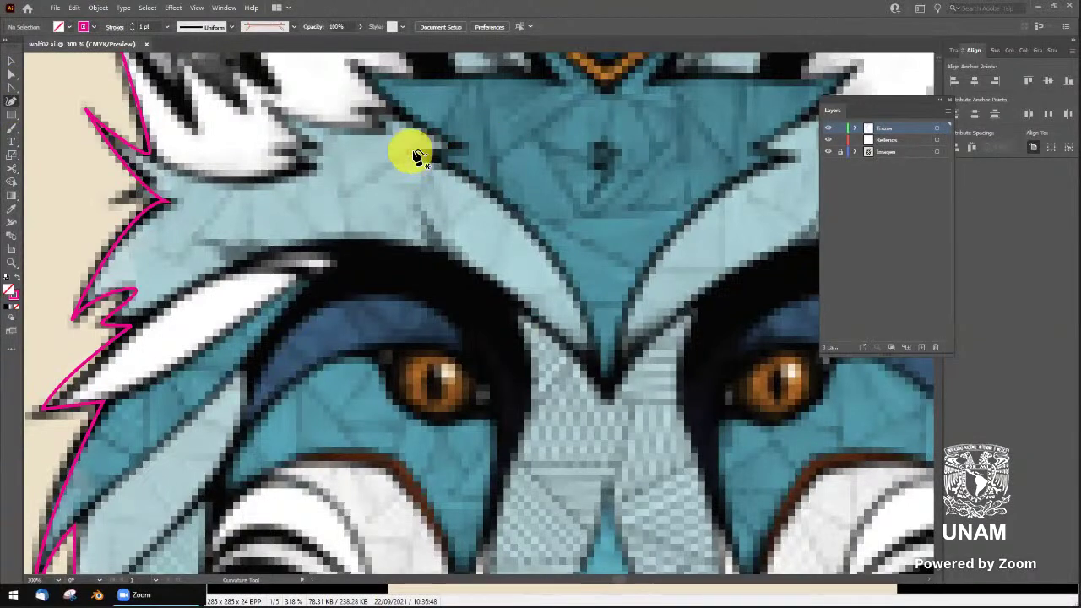
pyautogui.click(413, 153)
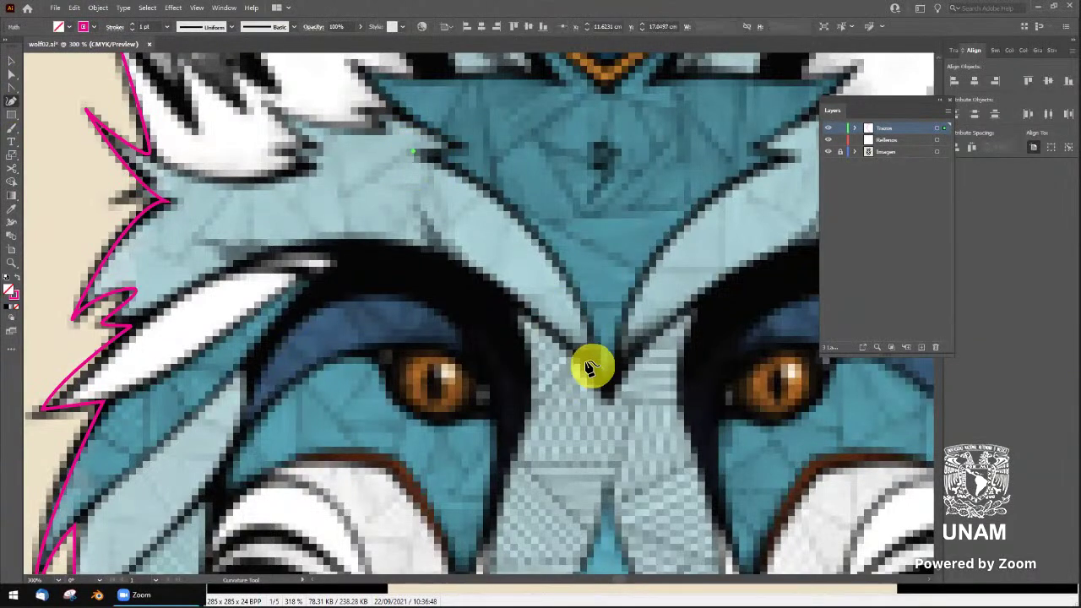
pyautogui.click(584, 362)
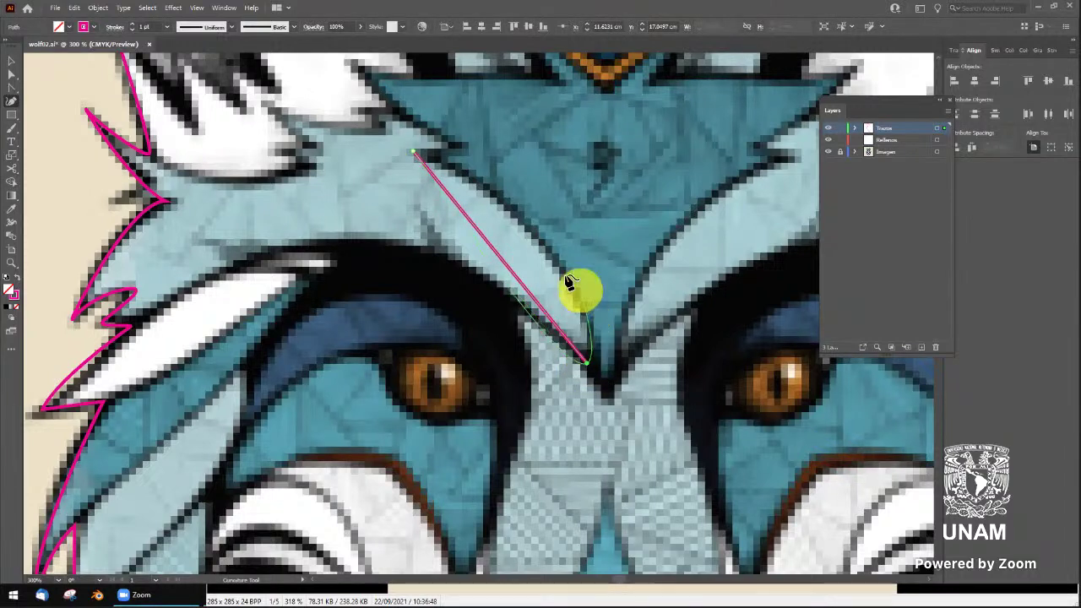
pyautogui.click(543, 430)
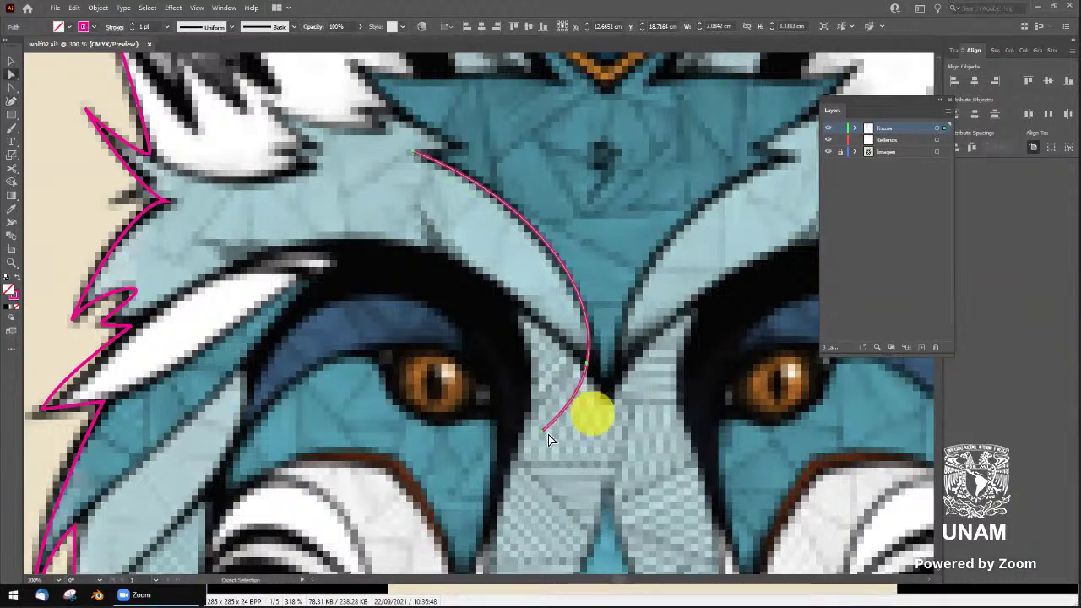
pyautogui.press('a')
pyautogui.click(543, 431)
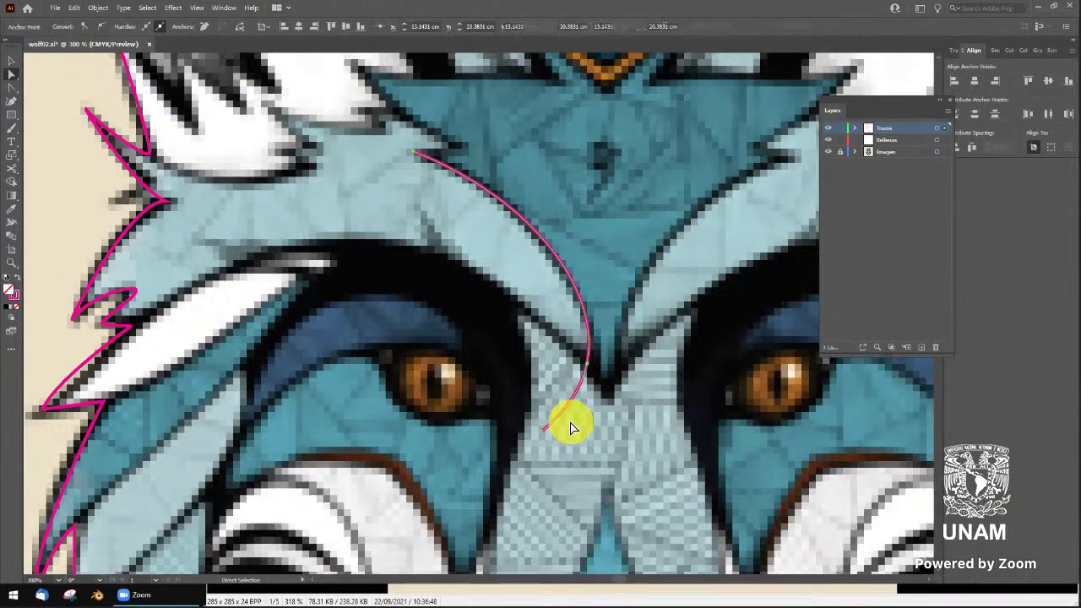
pyautogui.press('Delete')
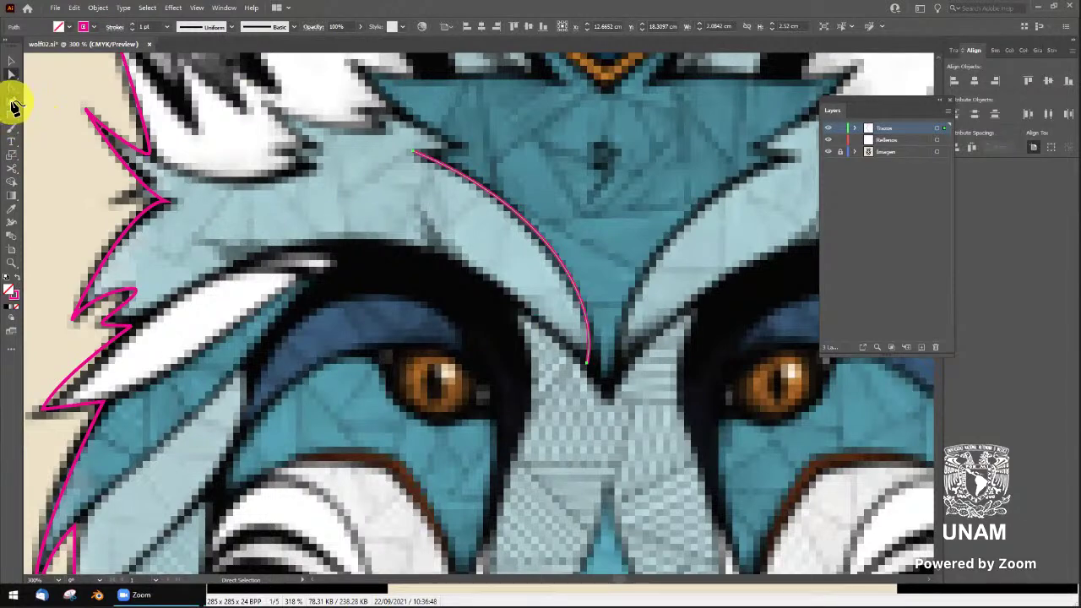
pyautogui.click(13, 101)
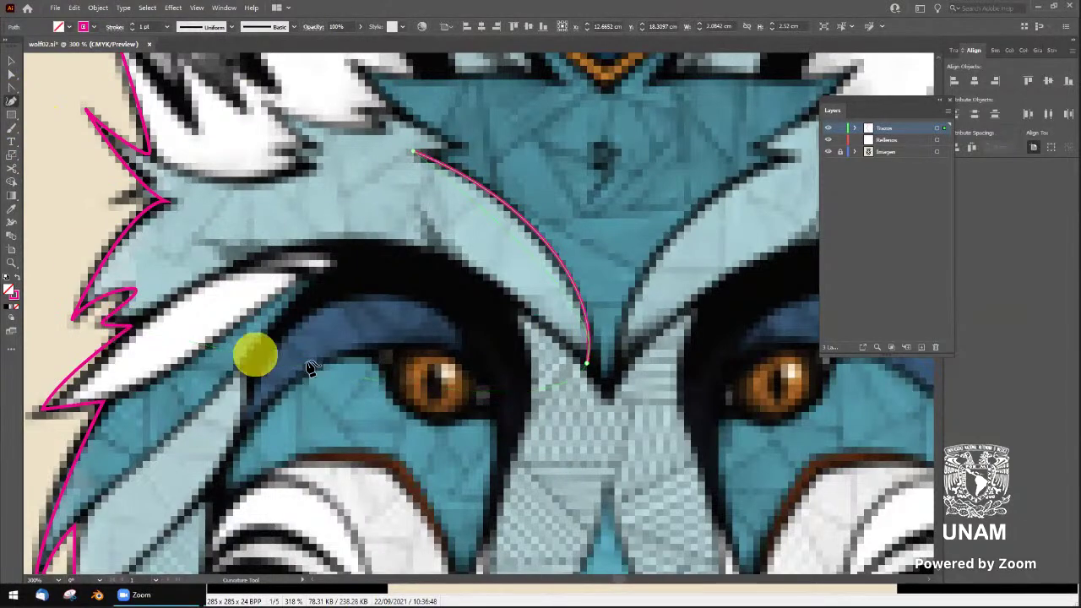
pyautogui.press('v')
pyautogui.click(321, 362)
# Draw a curve arching over the left eye to between the eyes, undoing the wrong join
pyautogui.click(13, 102)
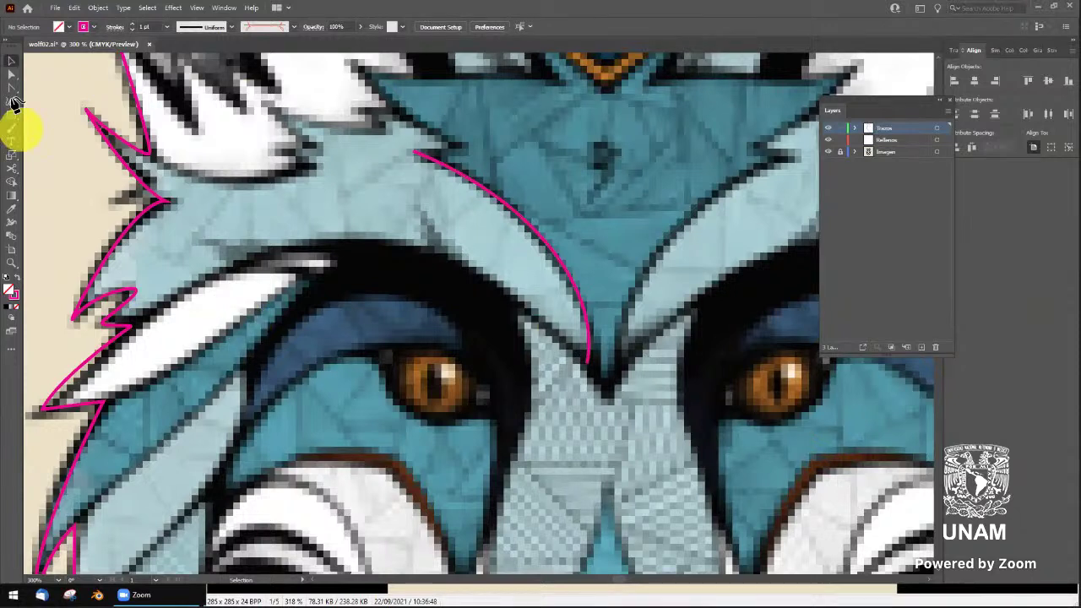
pyautogui.click(132, 325)
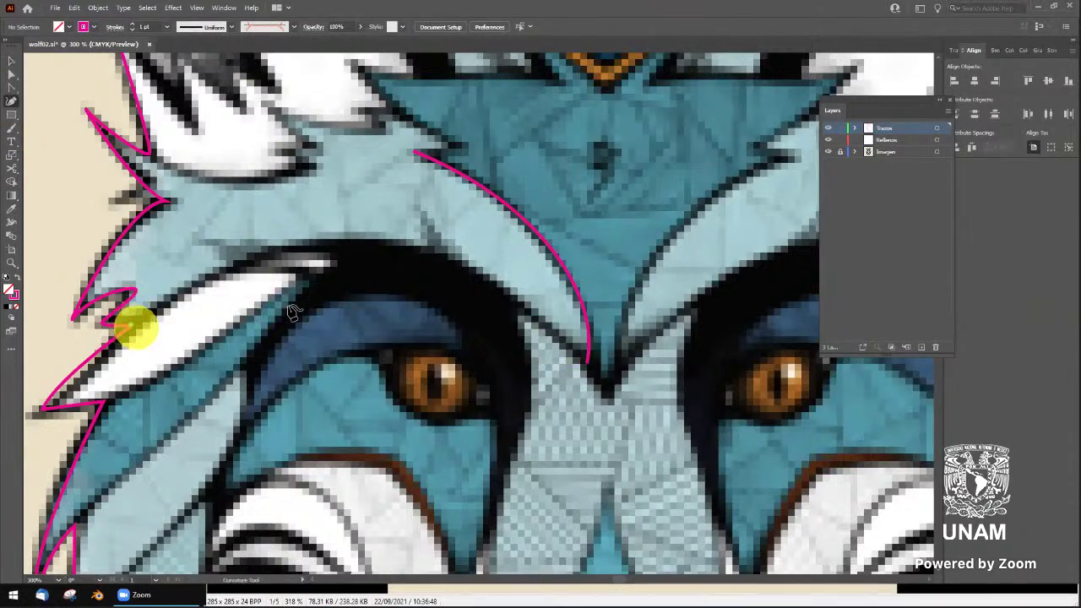
pyautogui.click(352, 243)
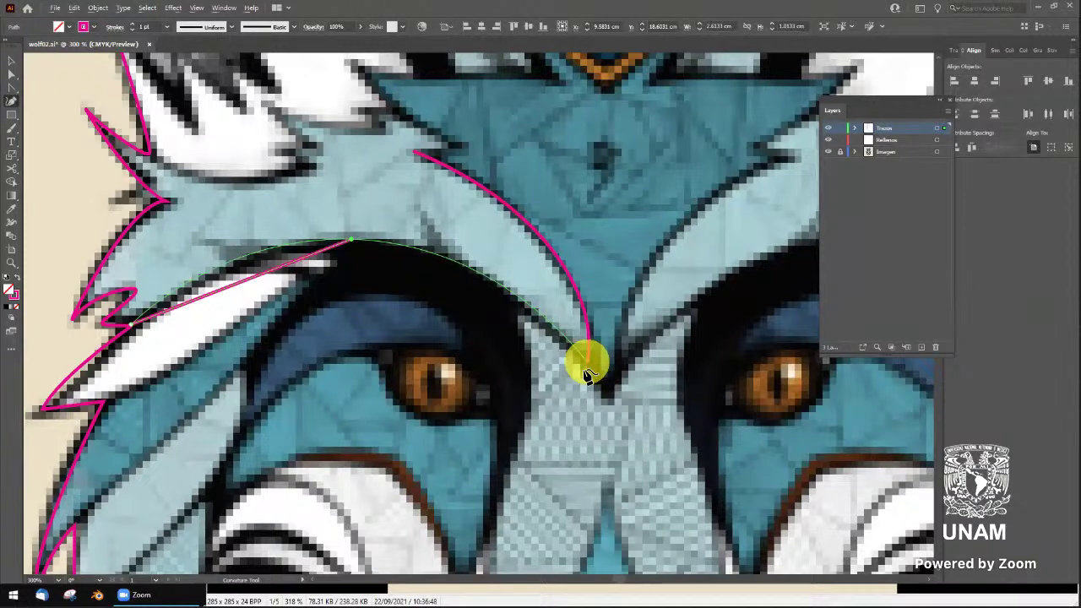
pyautogui.click(586, 362)
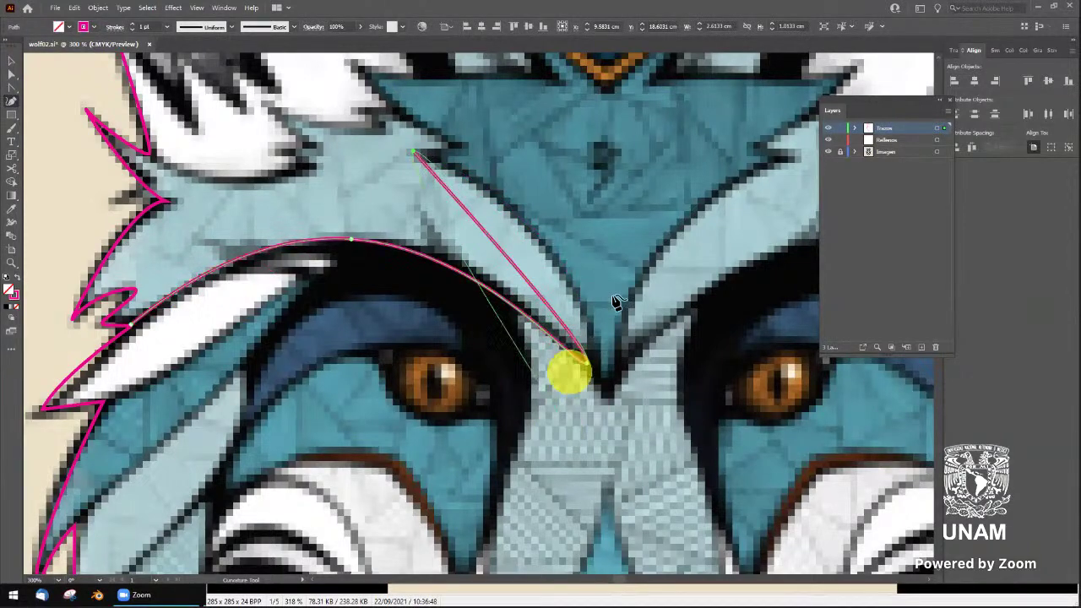
pyautogui.hotkey('ctrl', 'z')
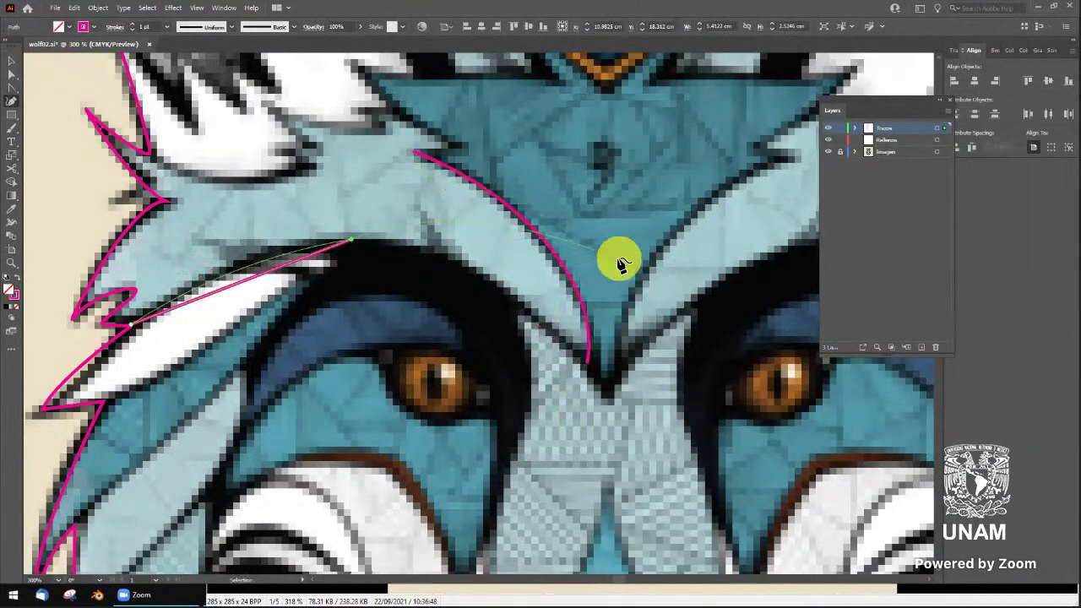
pyautogui.click(605, 394)
pyautogui.click(637, 269)
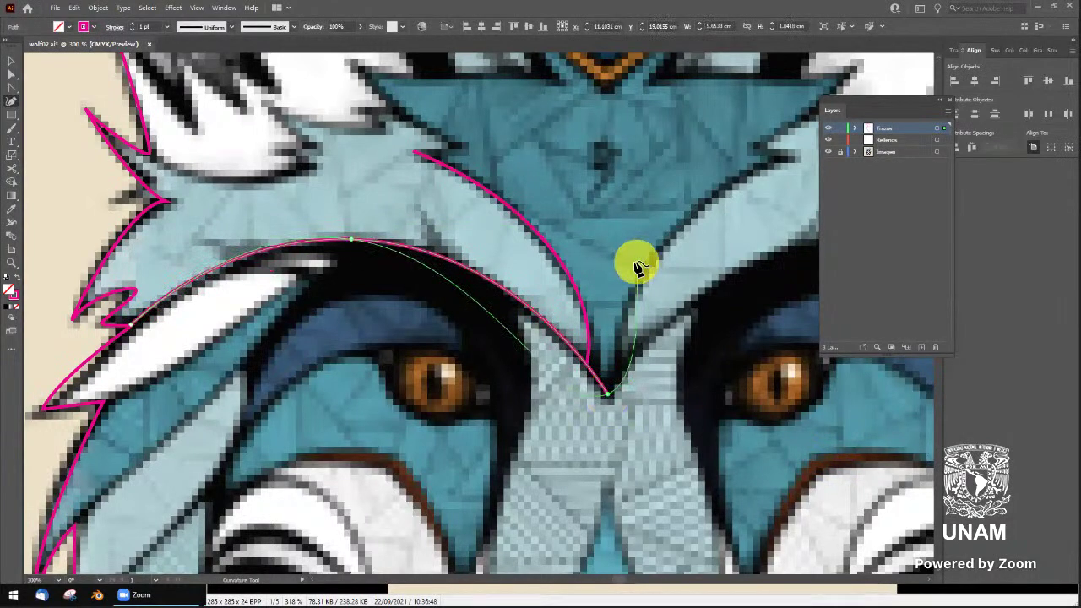
pyautogui.press('v')
pyautogui.click(638, 264)
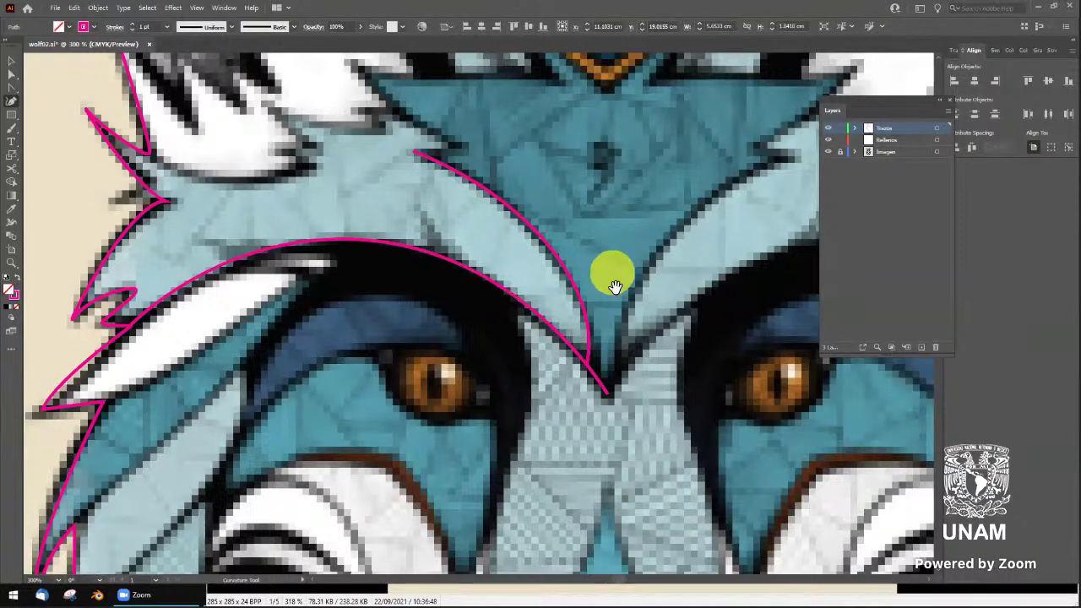
# Select the forehead curve and inspect its upper anchor and handles
pyautogui.scroll(2, 609, 278)
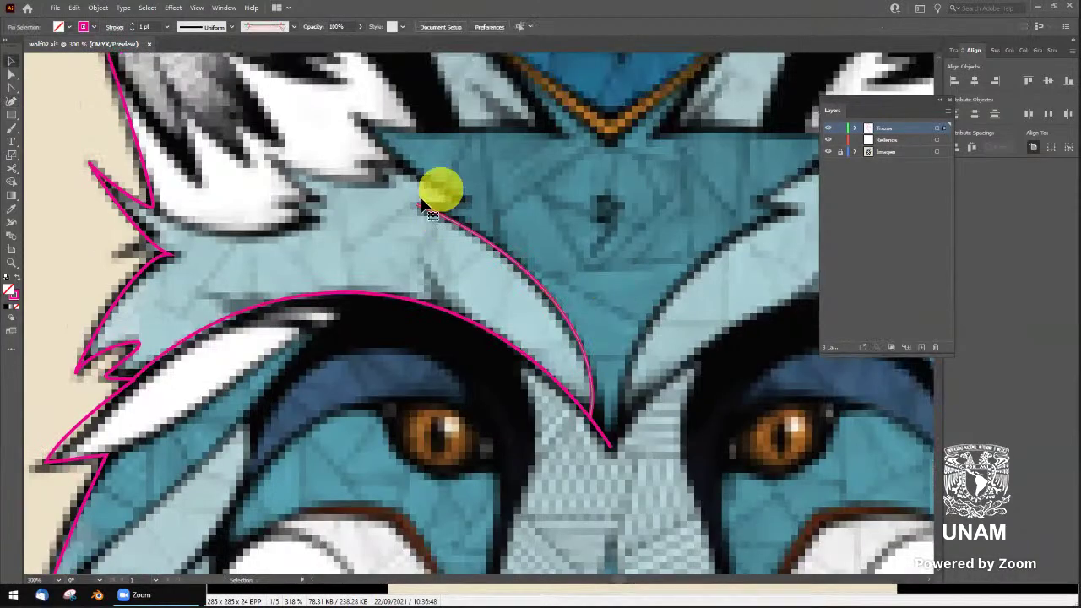
pyautogui.click(417, 209)
pyautogui.press('a')
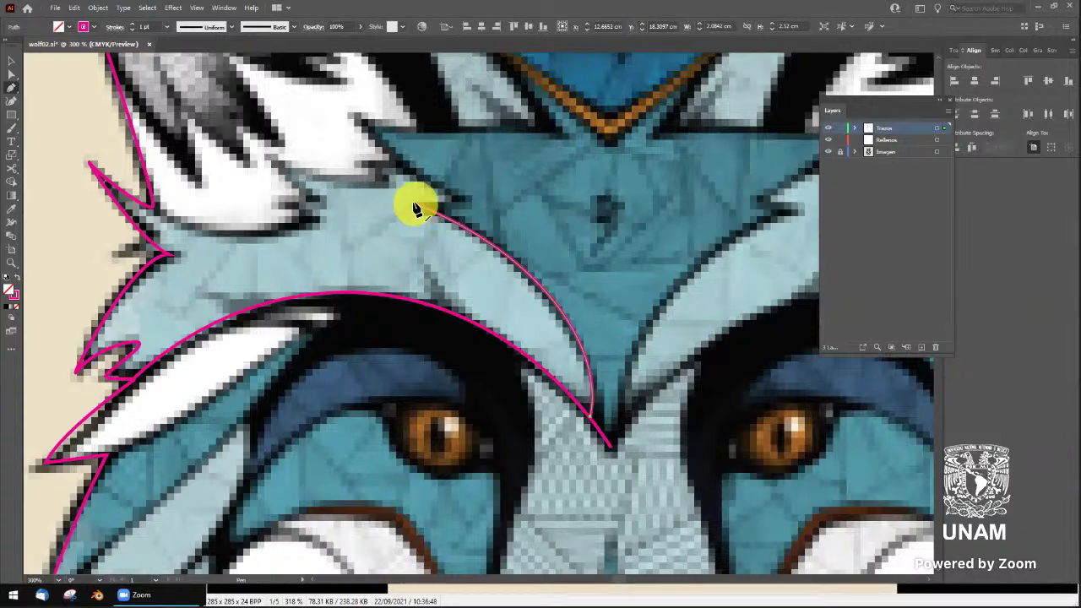
pyautogui.click(439, 212)
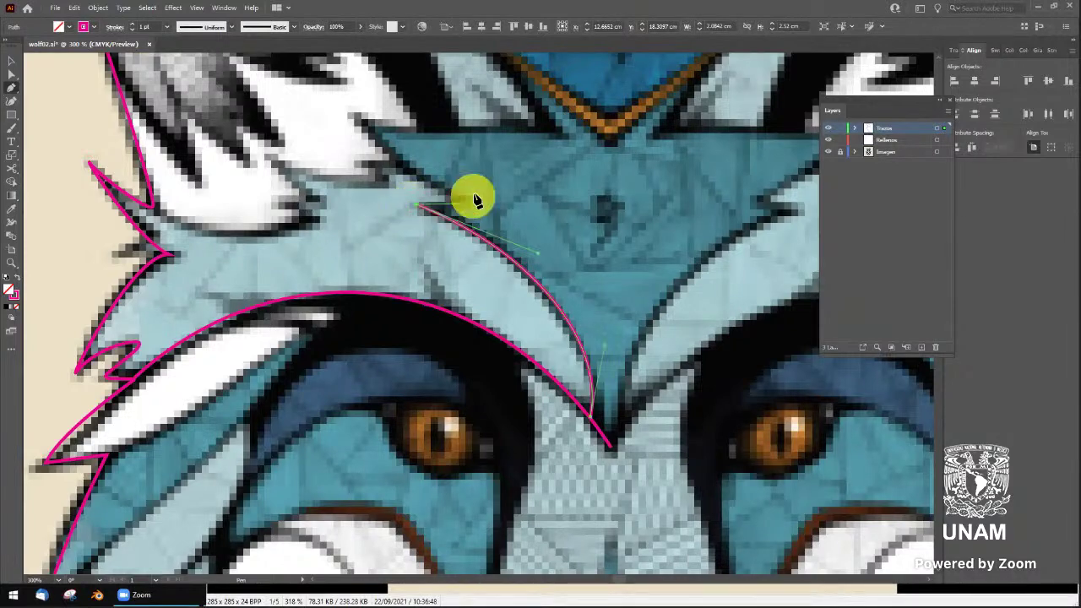
pyautogui.click(358, 121)
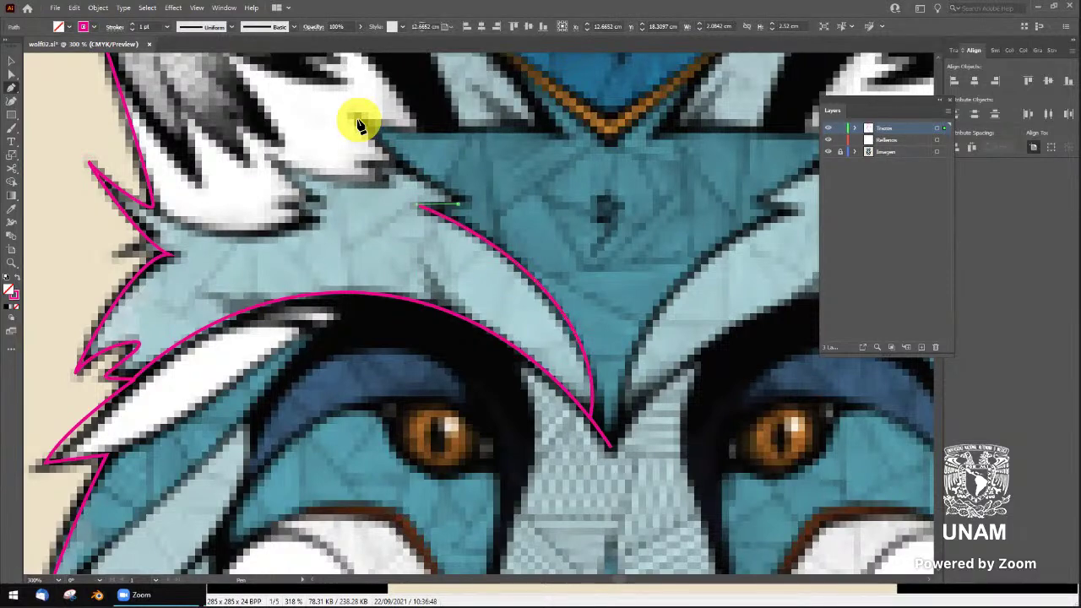
# Continue the forehead curve from its upper end toward the white fur and left ear
pyautogui.click(463, 200)
pyautogui.click(359, 120)
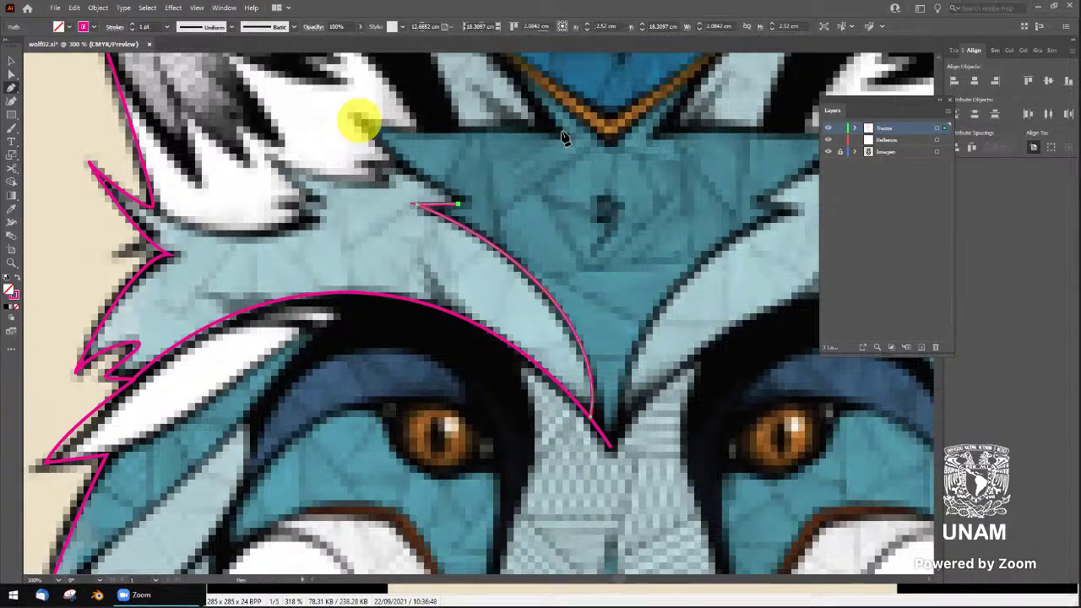
pyautogui.click(422, 133)
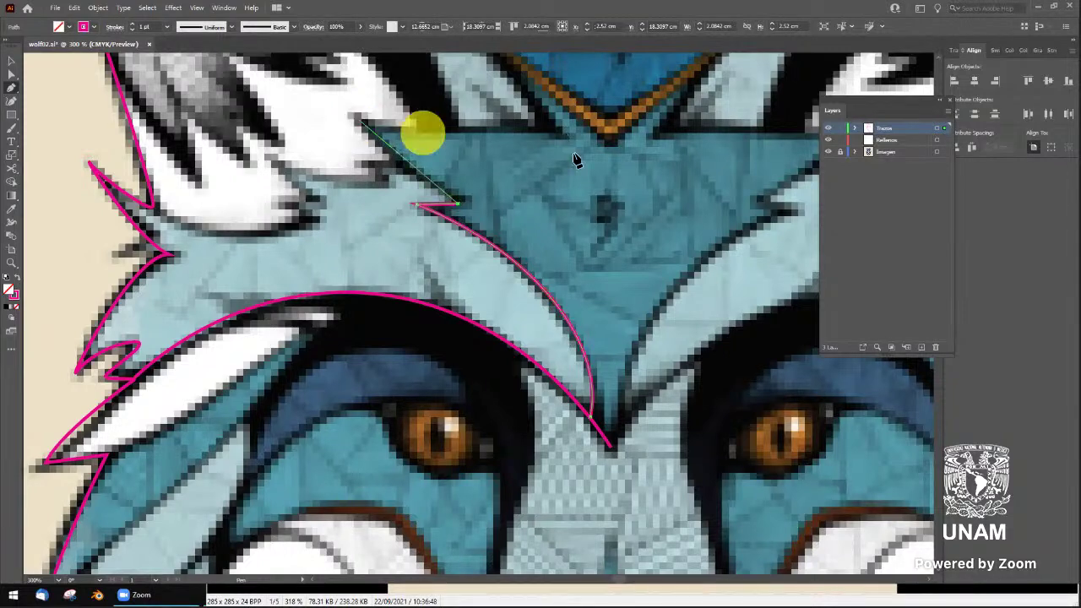
pyautogui.click(573, 141)
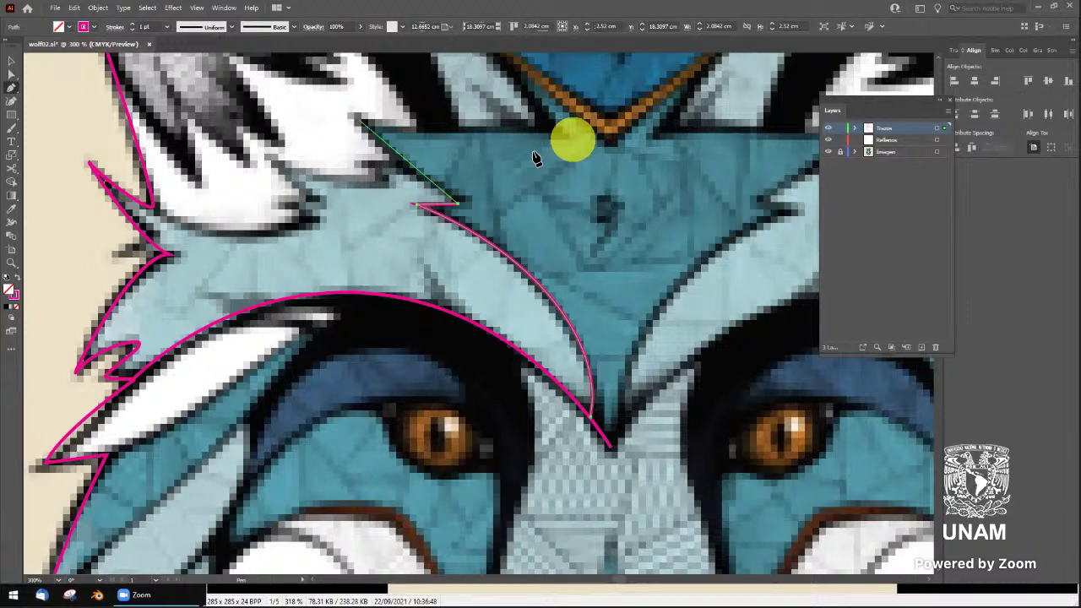
# Extend the pink path over the fur spike's tip to the forehead point beside the orange V
pyautogui.click(534, 157)
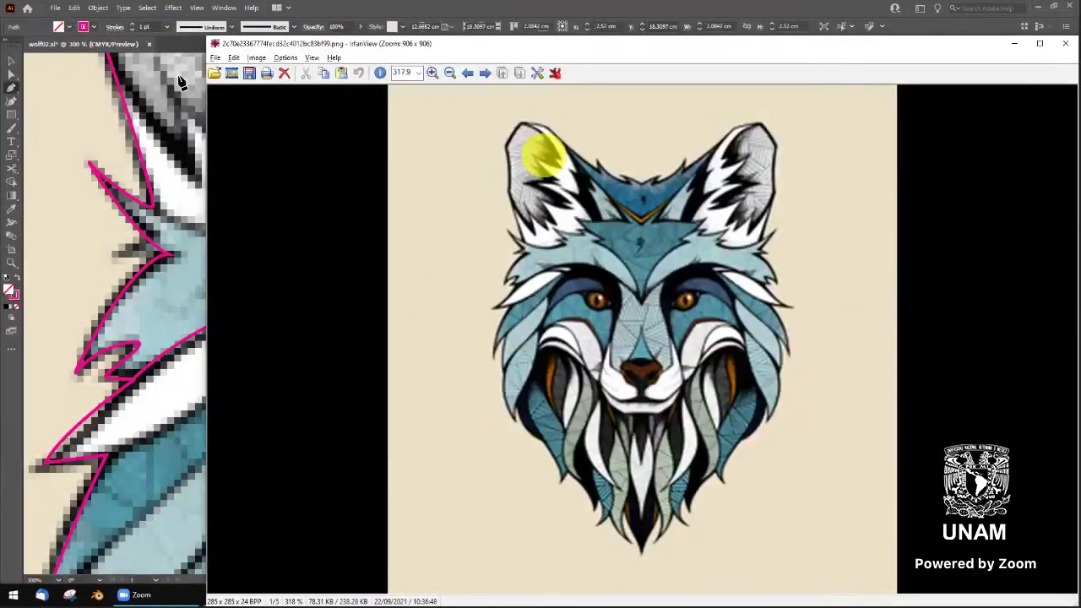
pyautogui.click(184, 117)
pyautogui.click(341, 14)
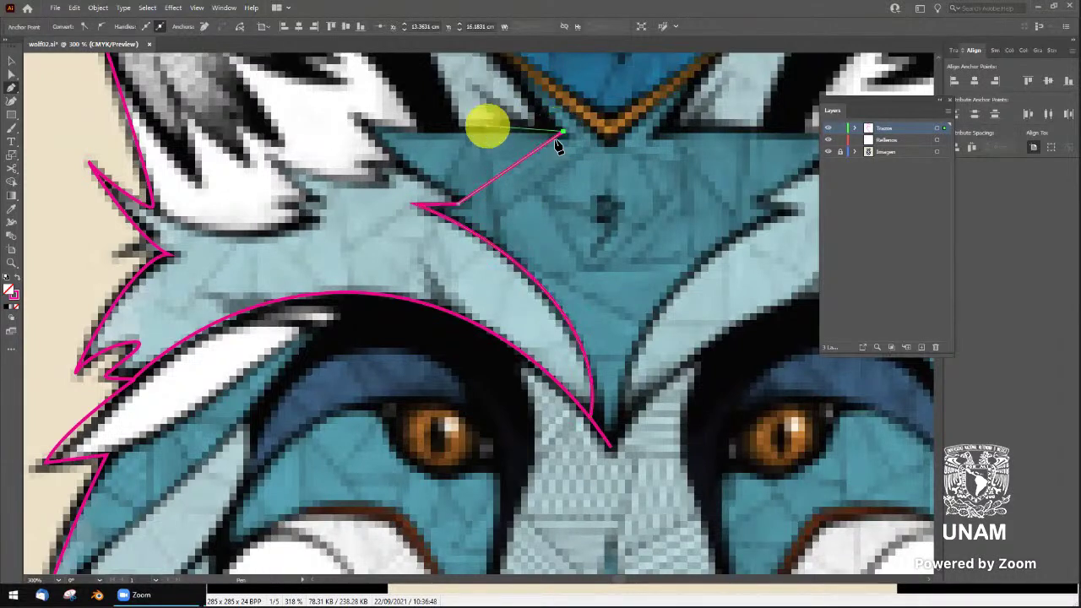
pyautogui.moveTo(562, 132); pyautogui.dragTo(469, 138)
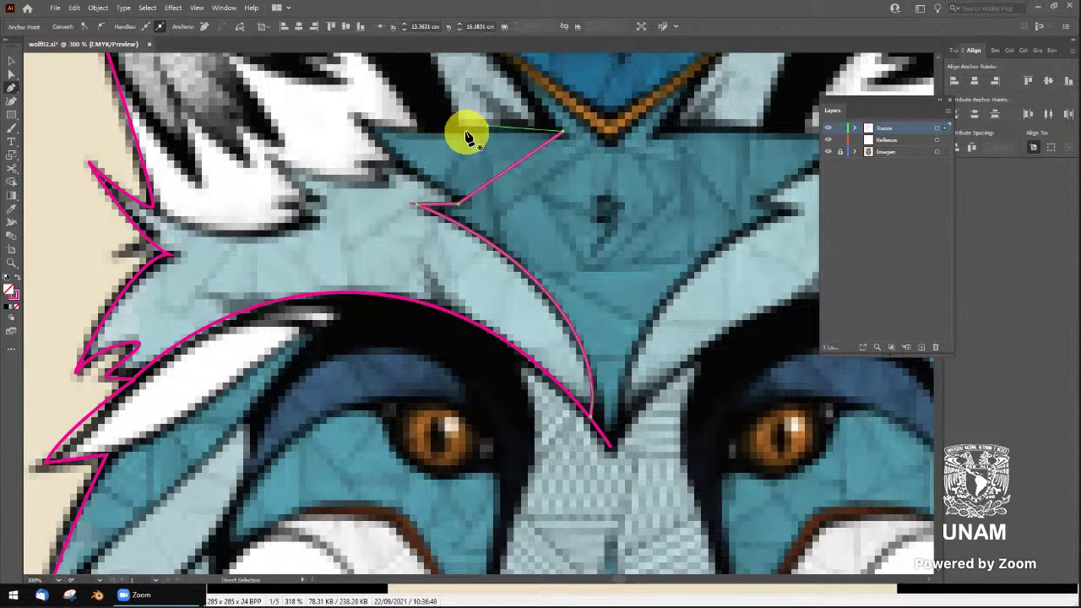
pyautogui.hotkey('ctrl', 'z')
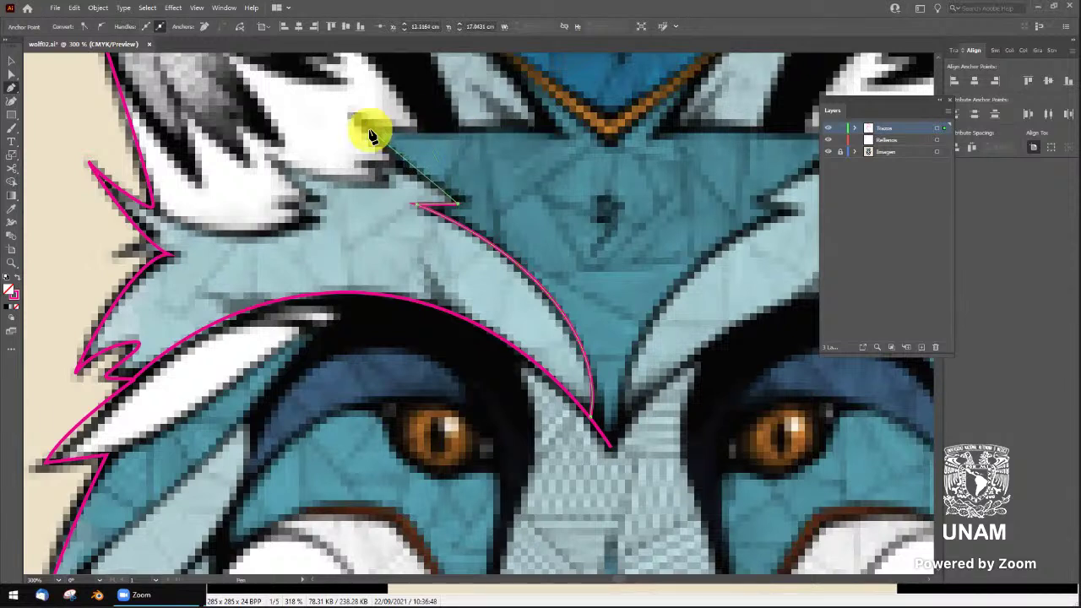
pyautogui.click(354, 118)
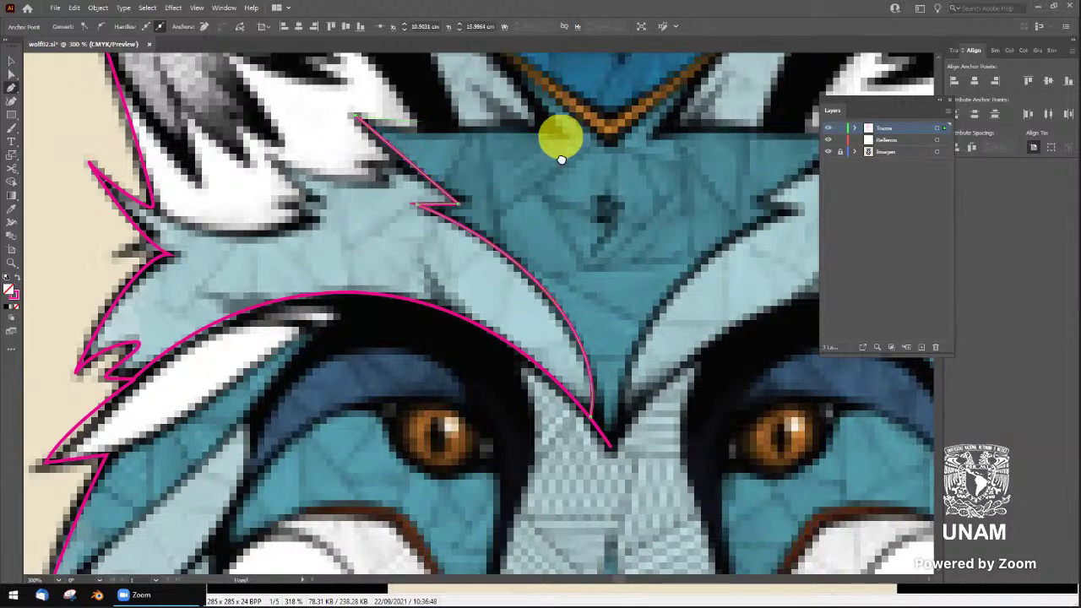
pyautogui.scroll(3, 562, 160)
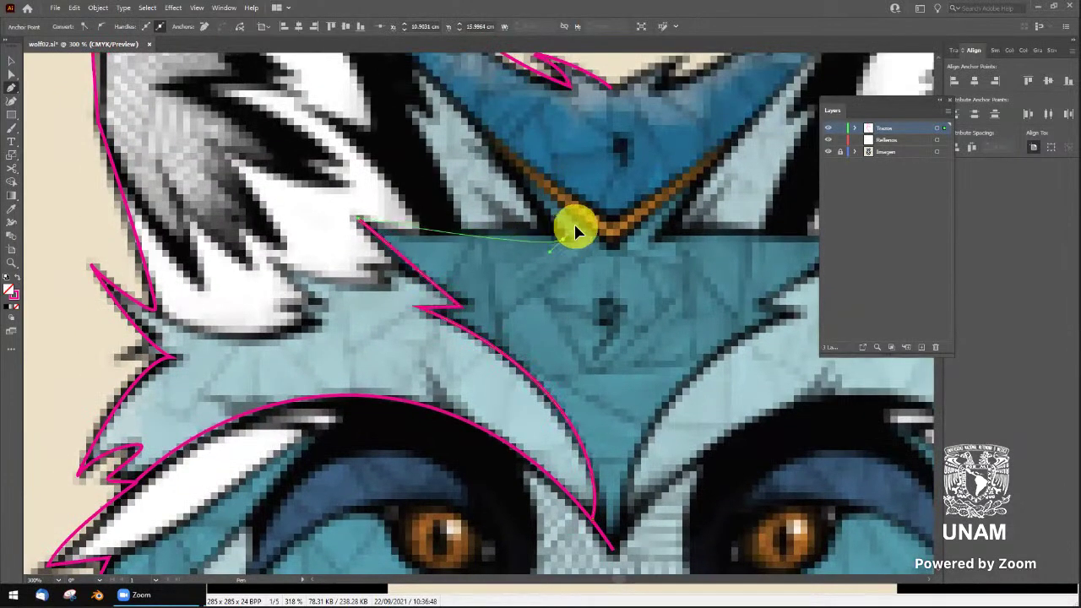
pyautogui.click(564, 238)
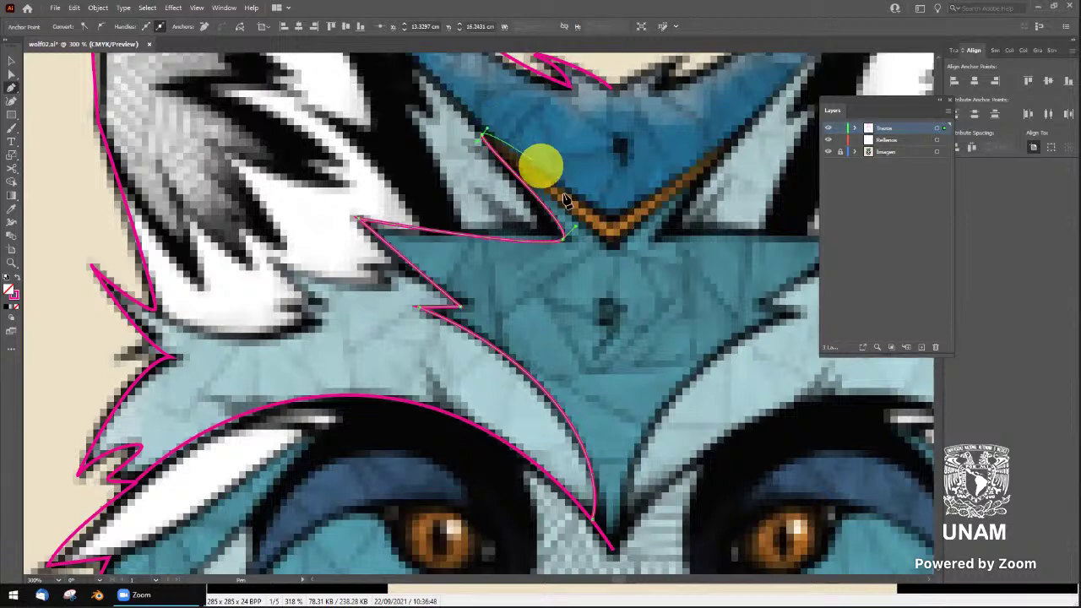
pyautogui.click(610, 240)
# Reposition the forehead anchor and curve the spike's top segment, then deselect the outline
pyautogui.press('a')
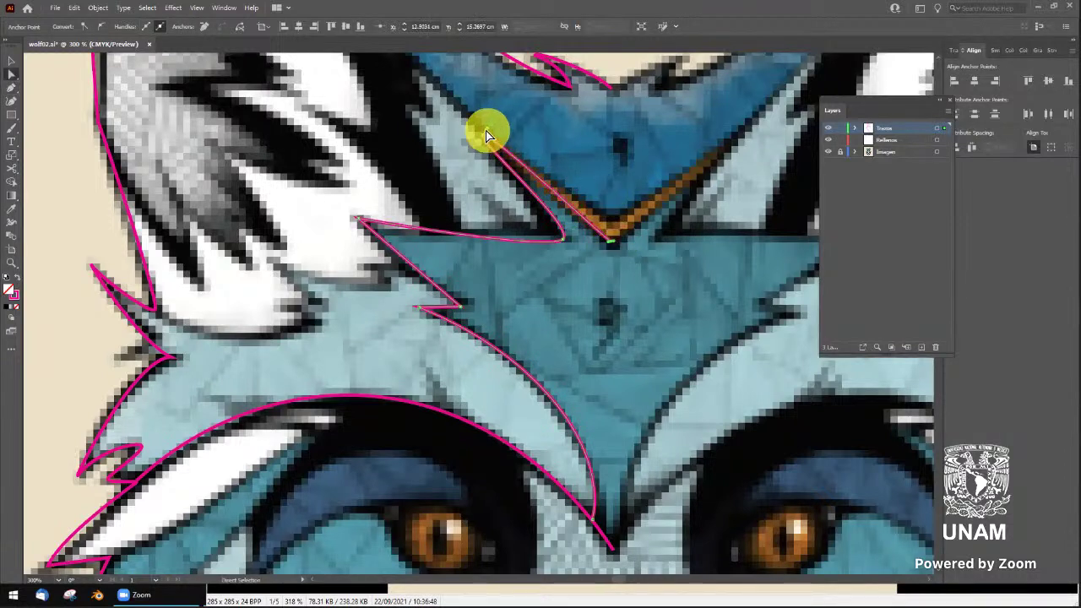
pyautogui.moveTo(488, 131); pyautogui.dragTo(617, 255)
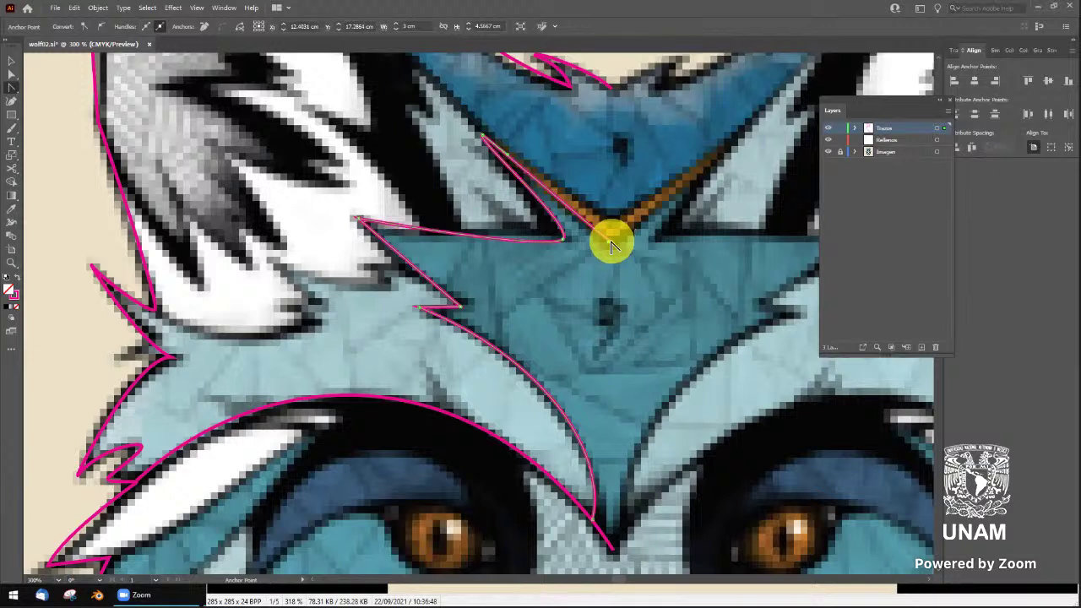
pyautogui.moveTo(617, 255)
pyautogui.mouseDown()
pyautogui.moveTo(565, 245)
pyautogui.moveTo(472, 144)
pyautogui.mouseUp()
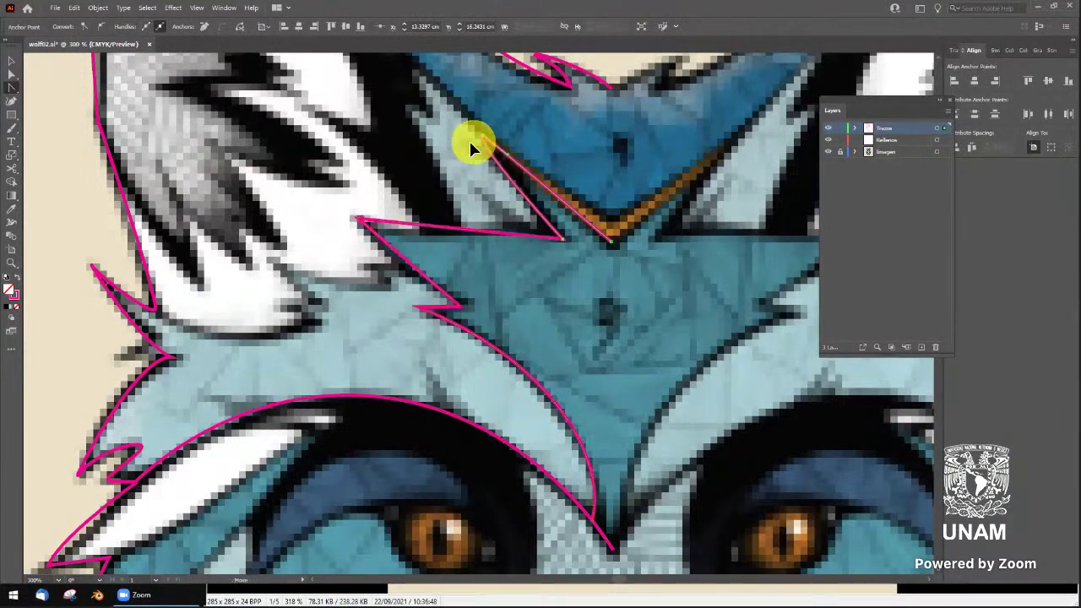
pyautogui.press('v')
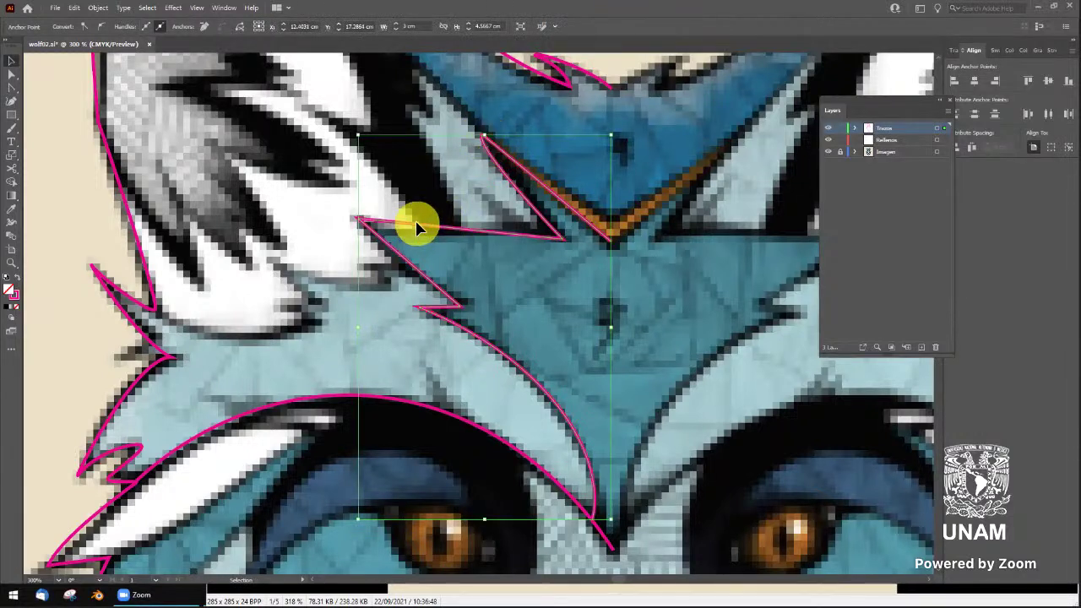
pyautogui.press('a')
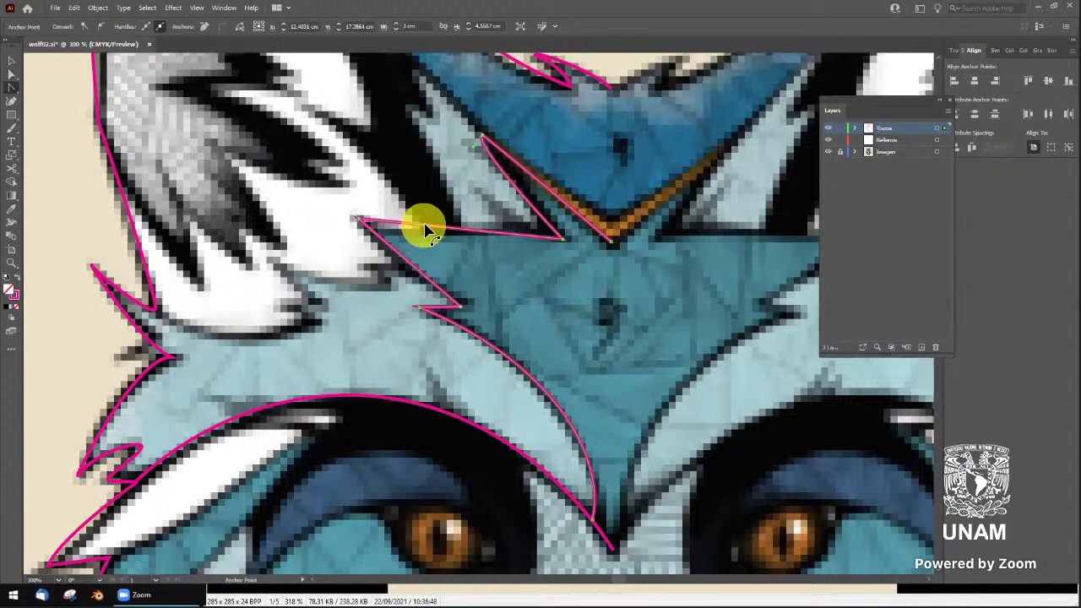
pyautogui.moveTo(428, 236)
pyautogui.mouseDown()
pyautogui.moveTo(488, 247)
pyautogui.moveTo(479, 237)
pyautogui.mouseUp()
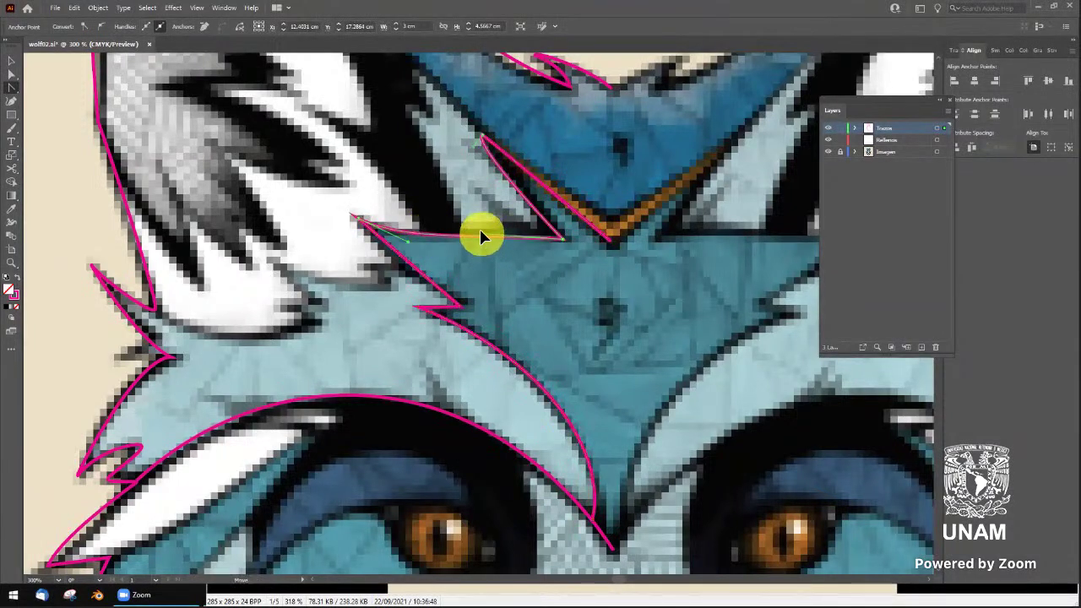
pyautogui.press('v')
pyautogui.moveTo(495, 295); pyautogui.dragTo(550, 258)
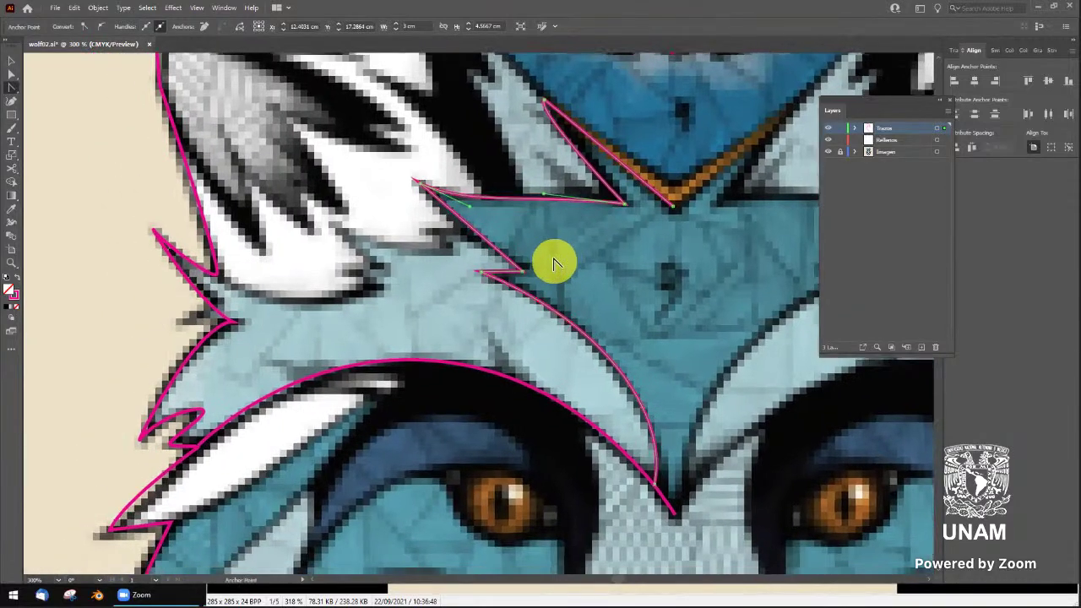
pyautogui.click(551, 260)
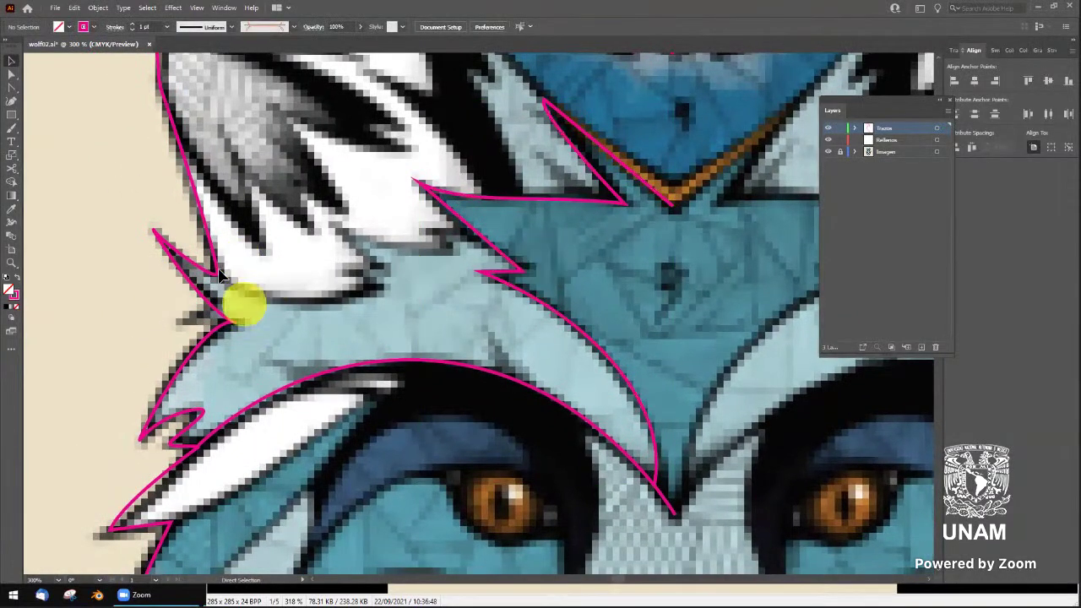
# Save, then draw a curled pink stroke along the white fur tuft's hook up to the forehead outline
pyautogui.hotkey('ctrl', 's')
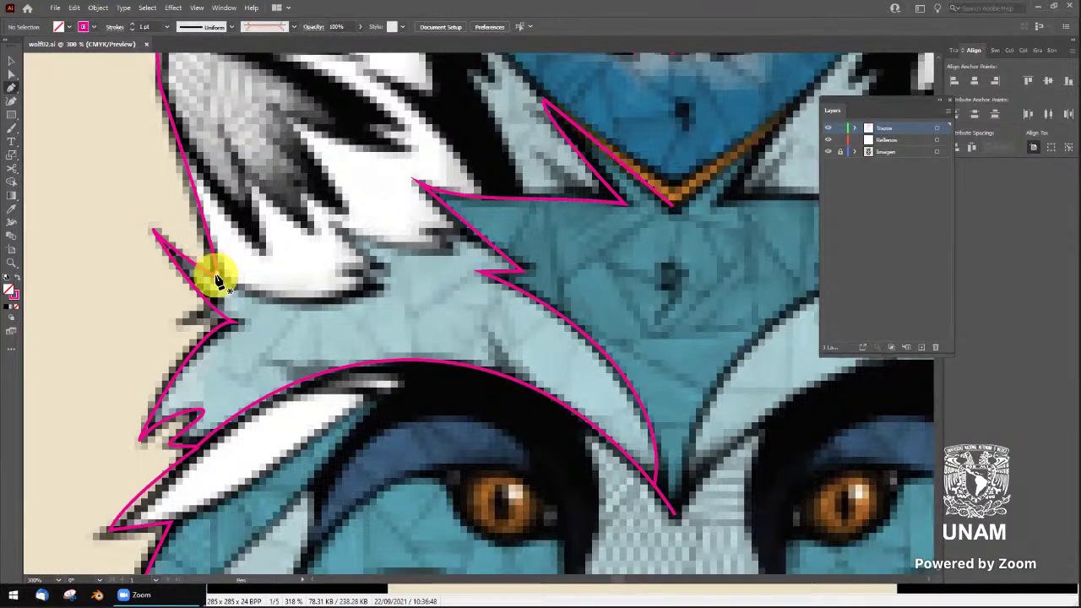
pyautogui.click(218, 276)
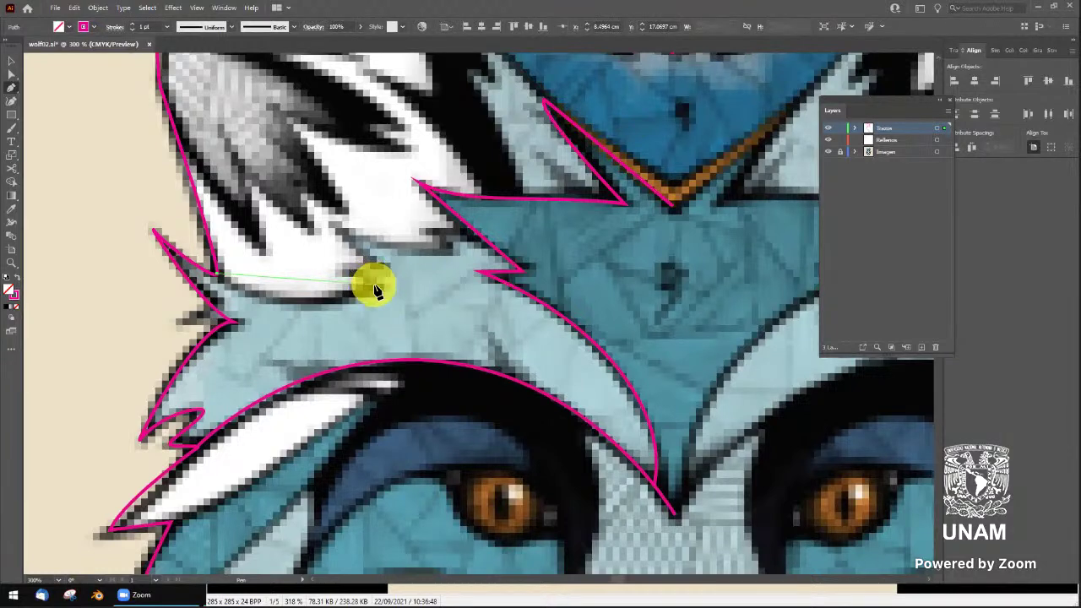
pyautogui.hotkey('alt', 'Tab')
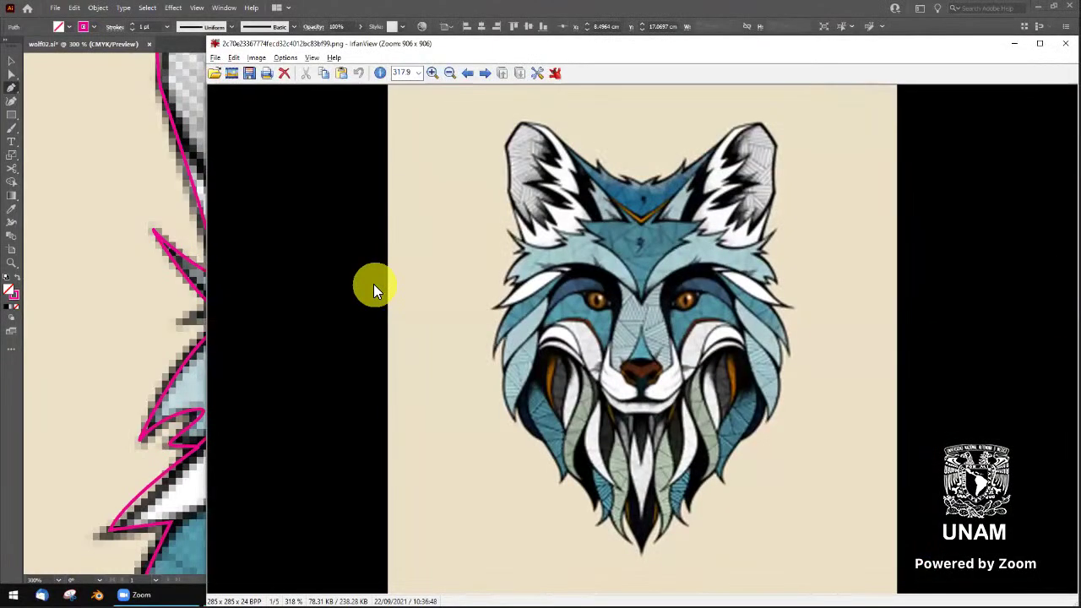
pyautogui.hotkey('alt', 'Tab')
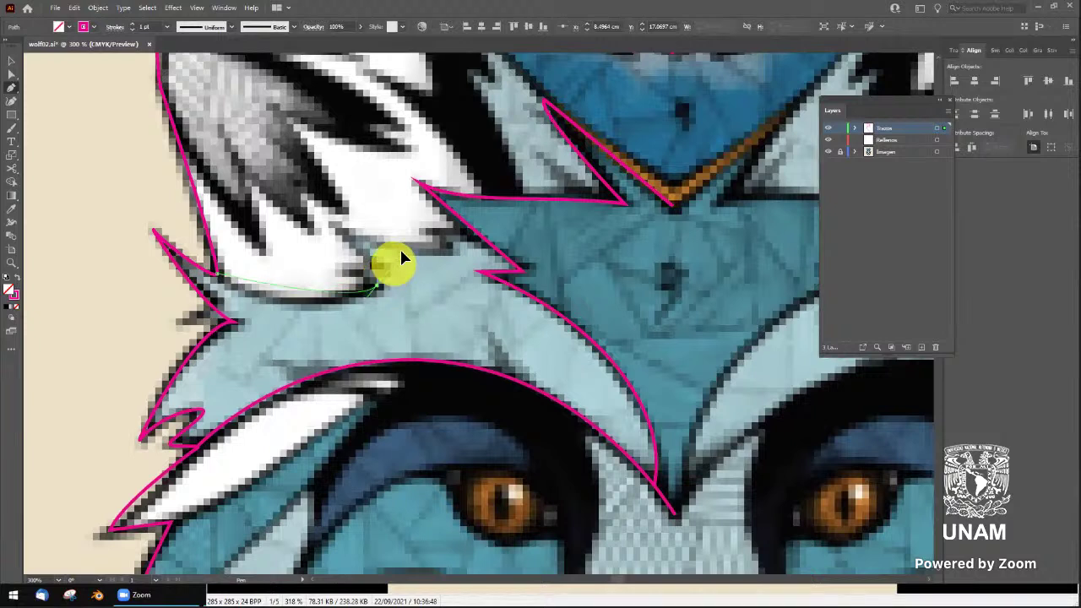
pyautogui.moveTo(377, 287); pyautogui.dragTo(408, 235)
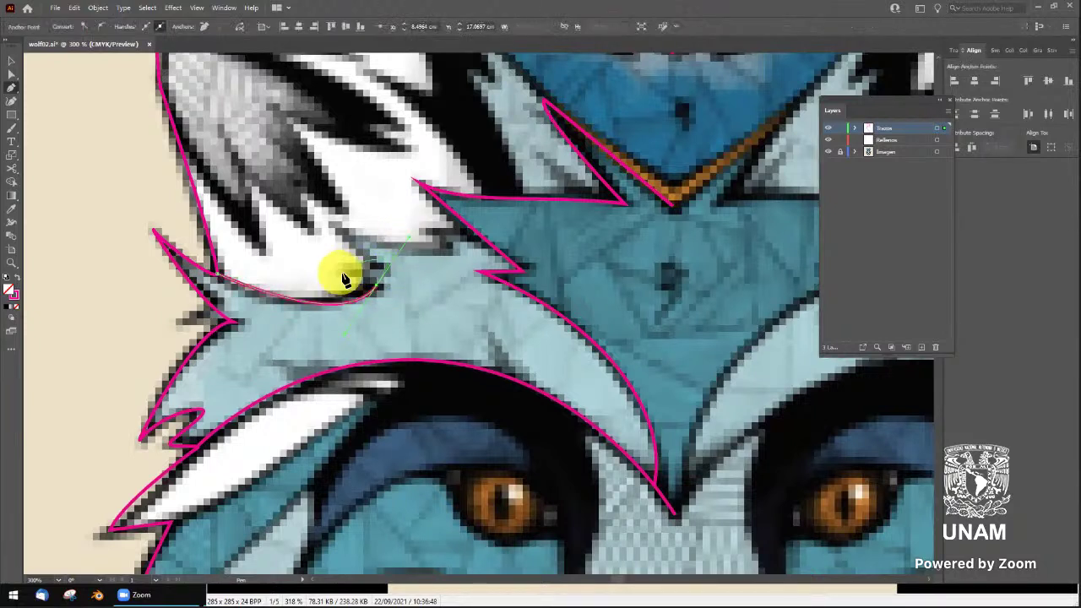
pyautogui.moveTo(339, 281); pyautogui.dragTo(397, 254)
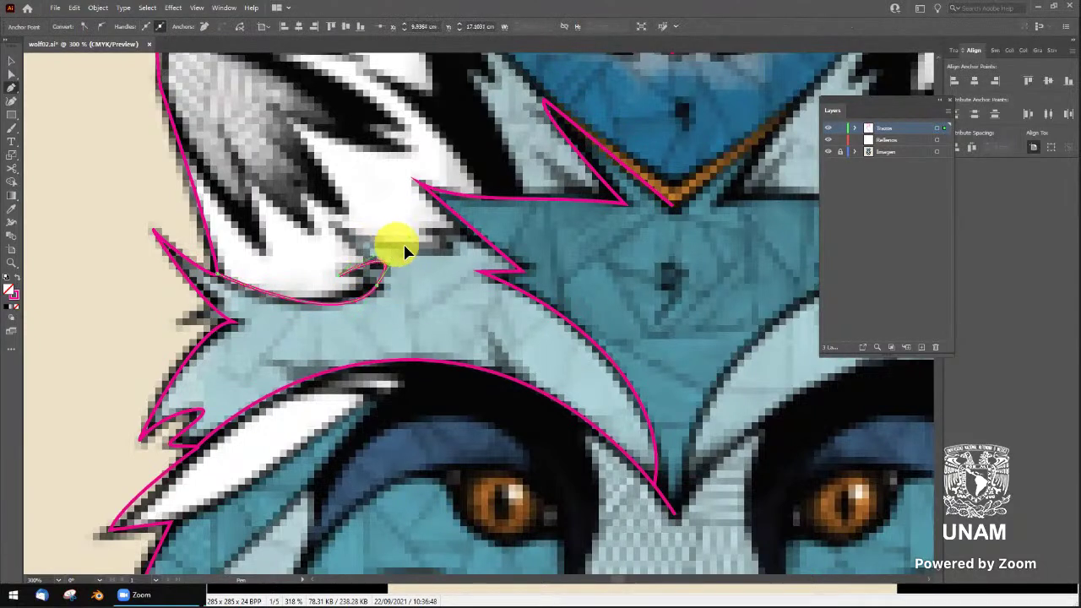
pyautogui.click(467, 227)
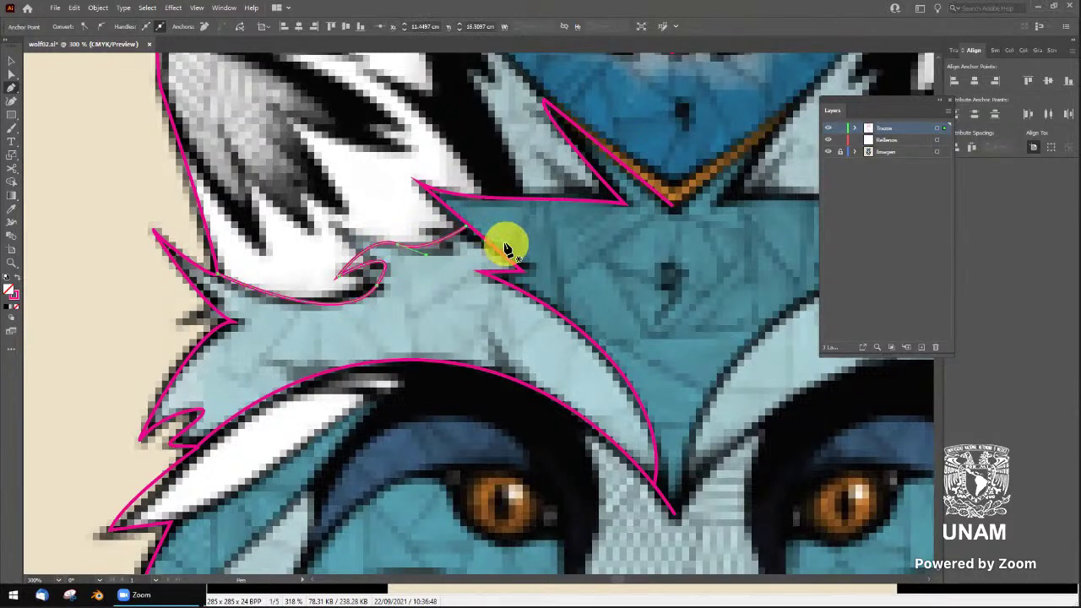
pyautogui.press('Tab')
pyautogui.press('Tab')
pyautogui.keyDown('ctrl'); pyautogui.click(505, 237); pyautogui.keyUp('ctrl')
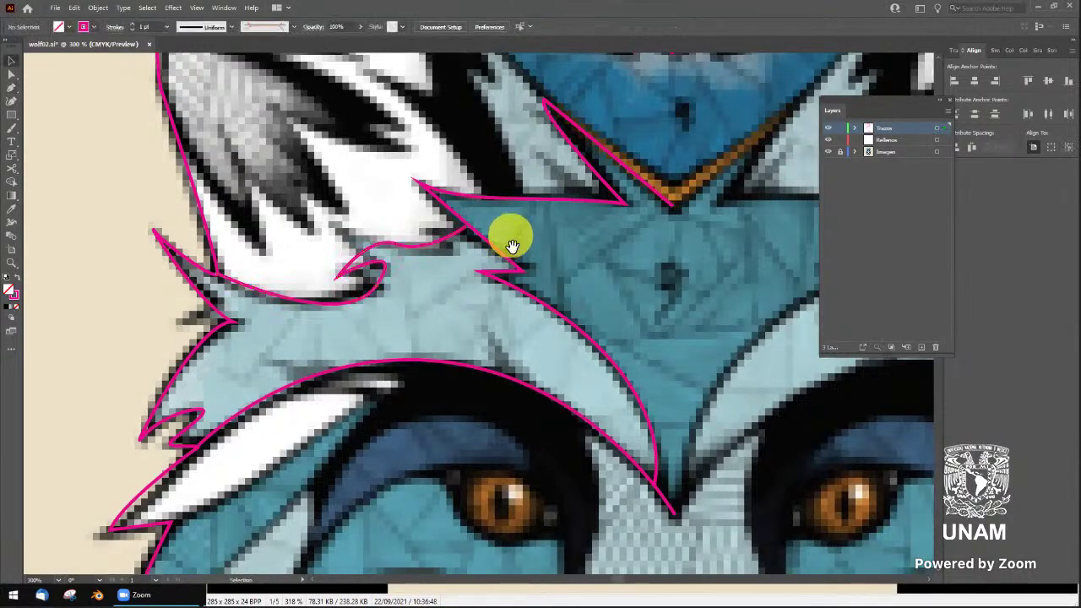
# Draw a straight pink line from the ear's top down to the forehead spike, then deselect
pyautogui.scroll(2, 494, 347)
pyautogui.scroll(2, 482, 374)
pyautogui.scroll(1, 495, 333)
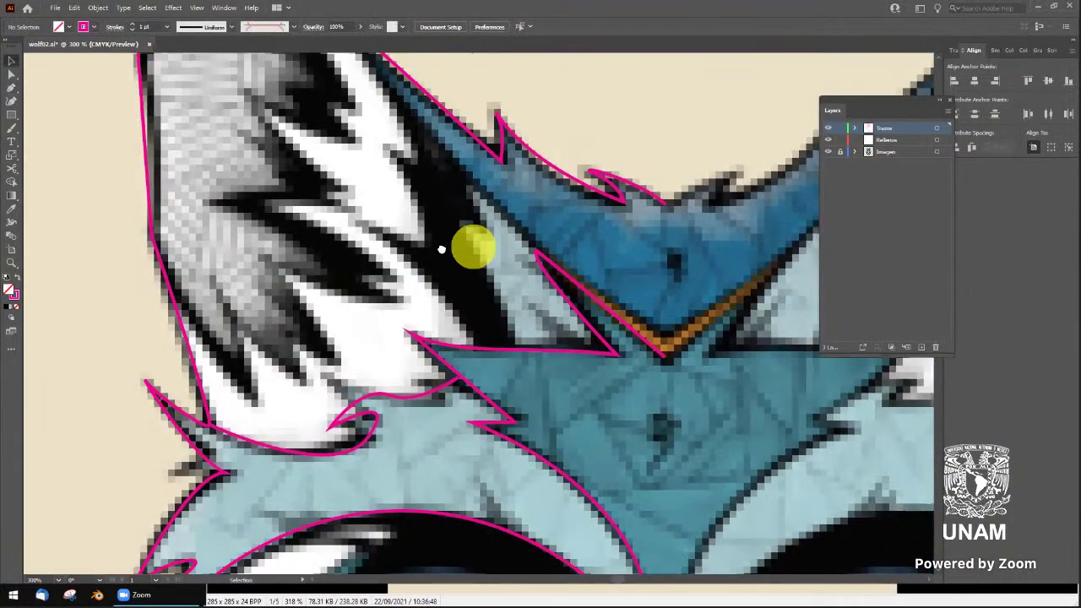
pyautogui.scroll(1, 471, 242)
pyautogui.scroll(2, 495, 218)
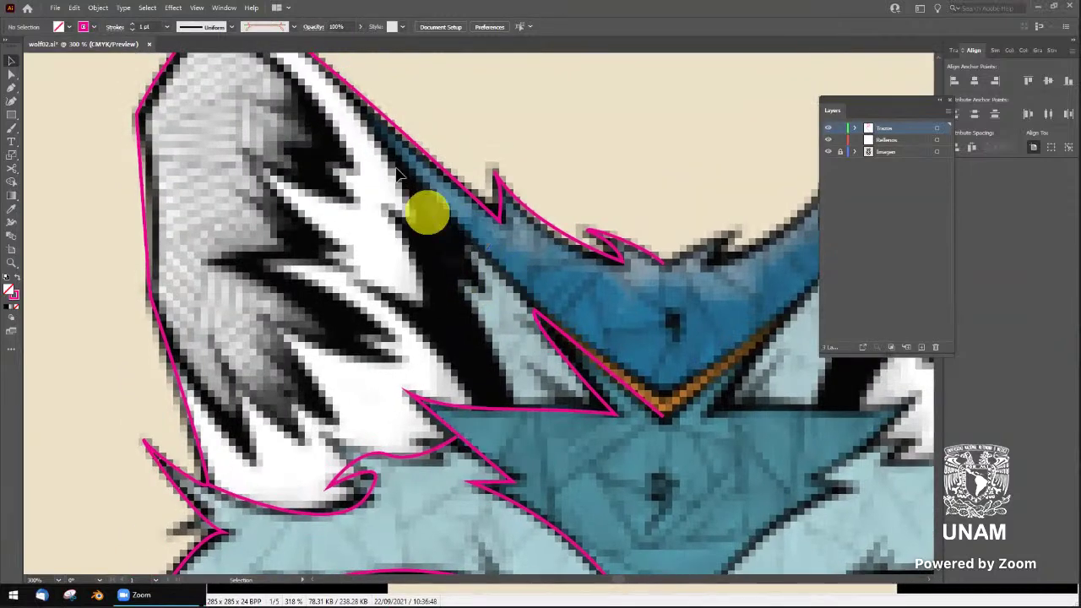
pyautogui.click(414, 144)
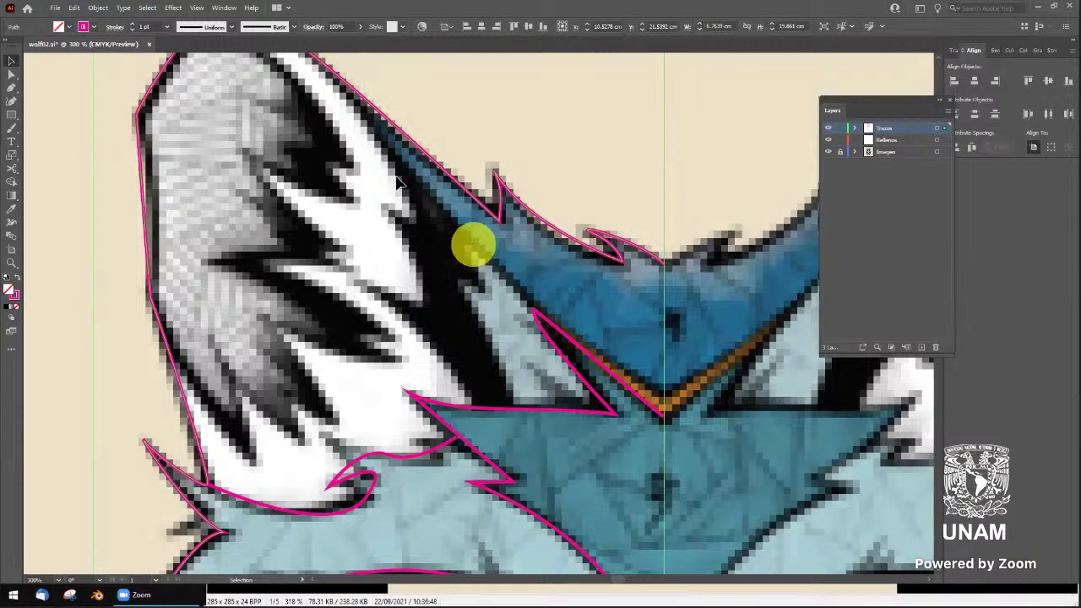
pyautogui.click(341, 80)
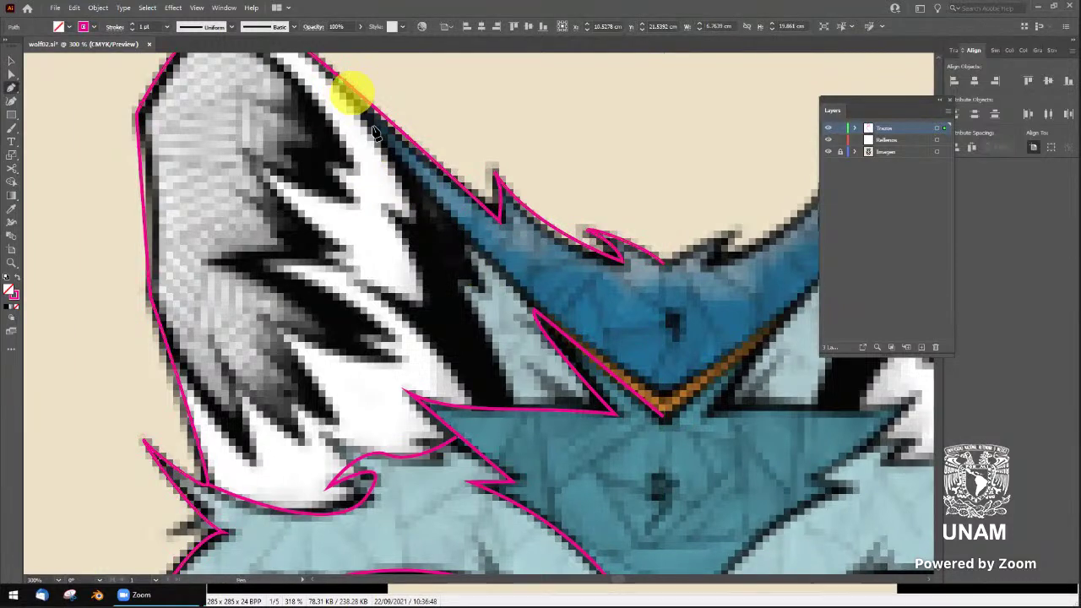
pyautogui.click(533, 313)
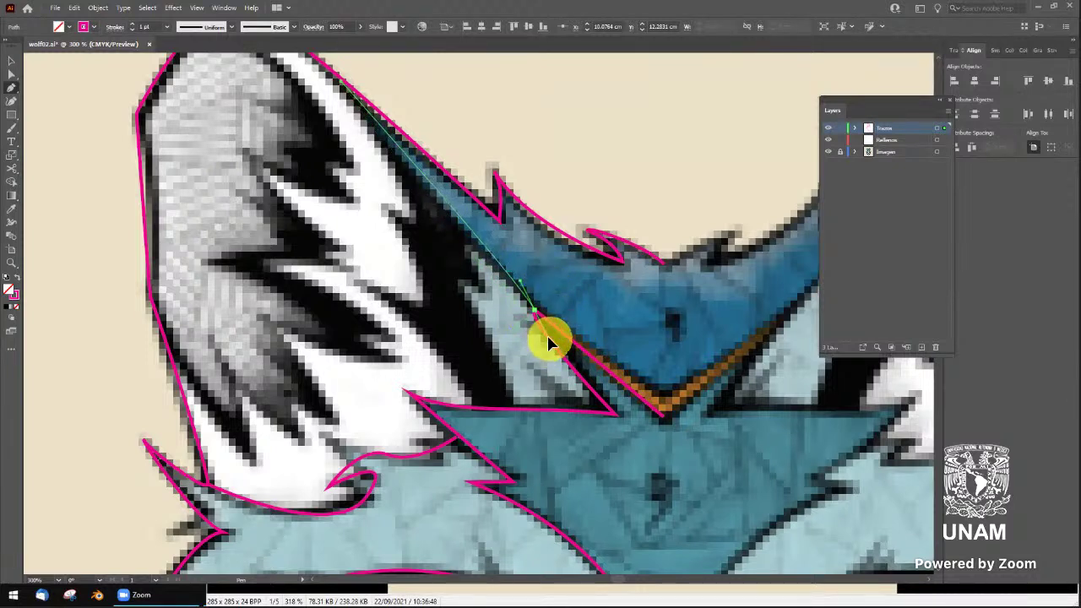
pyautogui.press('v')
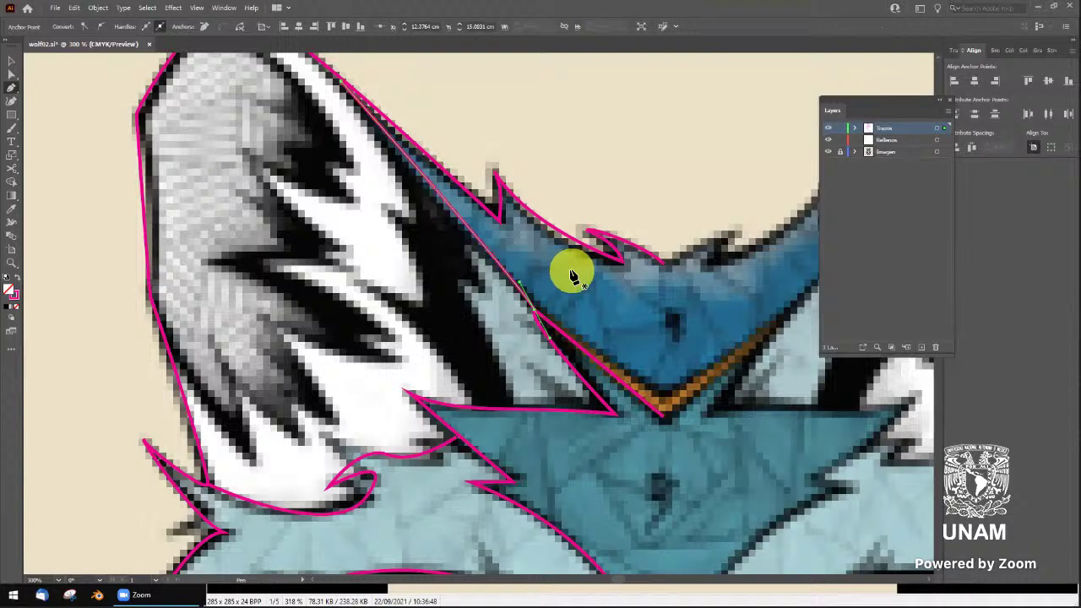
pyautogui.click(501, 309)
pyautogui.moveTo(502, 309); pyautogui.dragTo(487, 245)
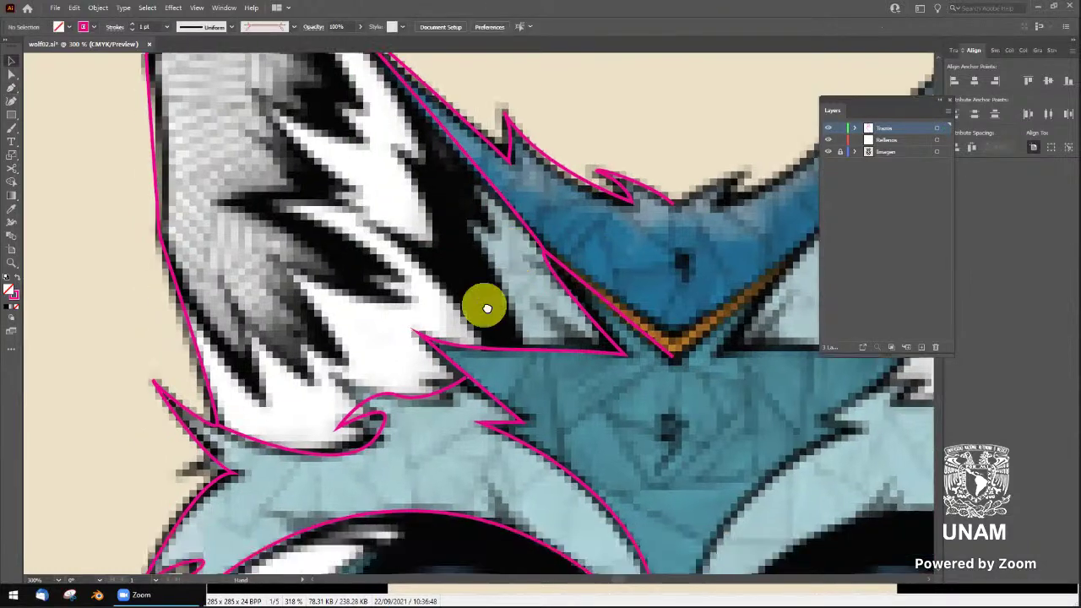
pyautogui.scroll(-1, 482, 391)
# Pen a curved magenta line from the forehead centre down the muzzle's left side to the chin centre
pyautogui.scroll(-2, 482, 338)
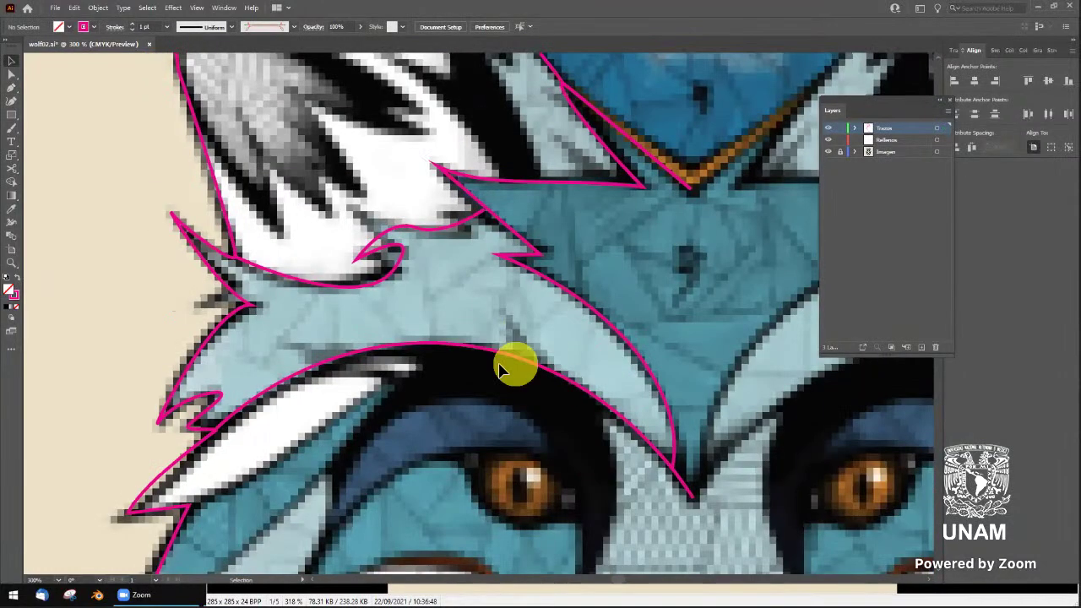
pyautogui.scroll(-1, 507, 367)
pyautogui.scroll(-2, 507, 372)
pyautogui.scroll(-1, 511, 338)
pyautogui.scroll(-1, 494, 304)
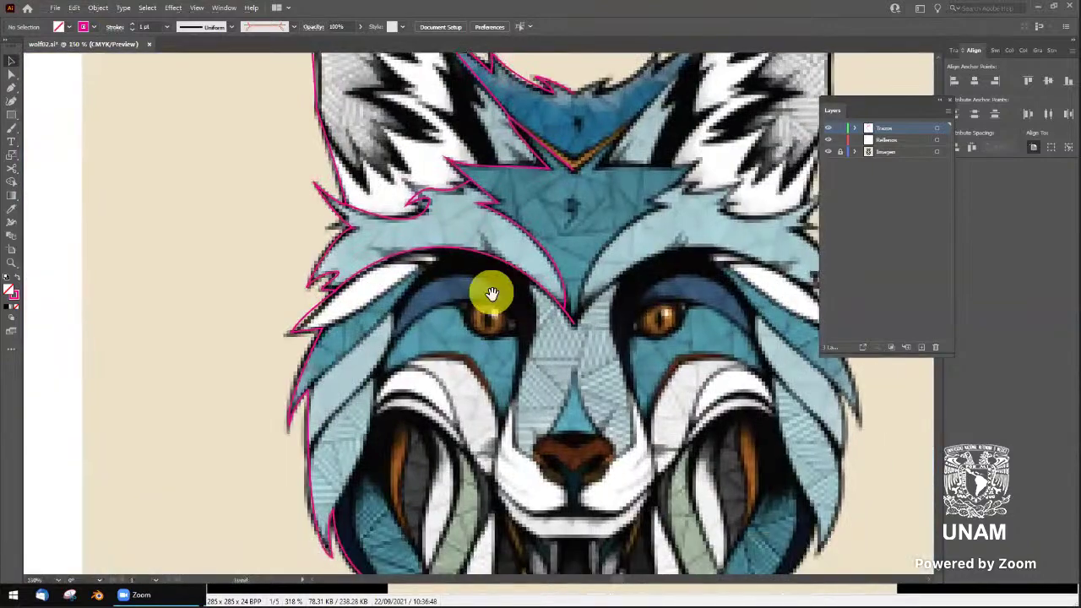
pyautogui.scroll(-2, 497, 288)
pyautogui.scroll(1, 499, 271)
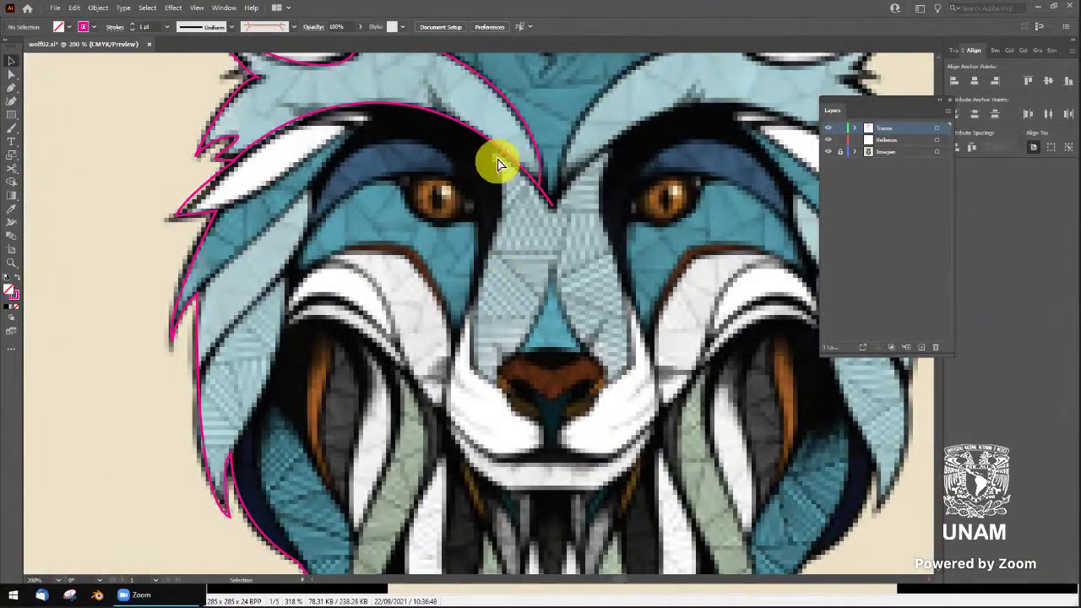
pyautogui.press('p')
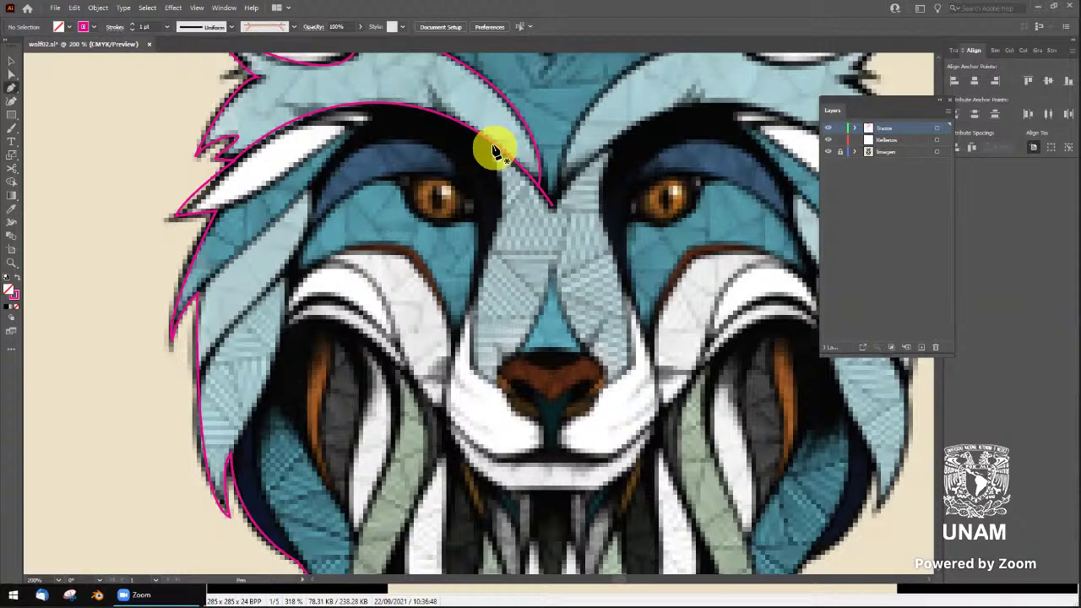
pyautogui.click(493, 147)
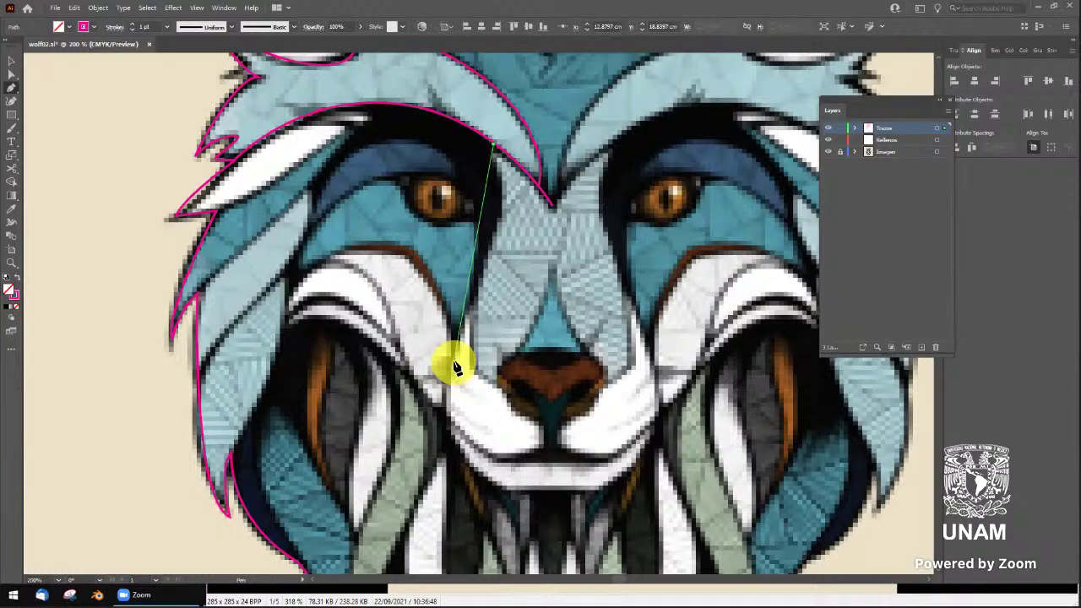
pyautogui.moveTo(456, 362)
pyautogui.mouseDown()
pyautogui.moveTo(425, 373)
pyautogui.moveTo(422, 387)
pyautogui.mouseUp()
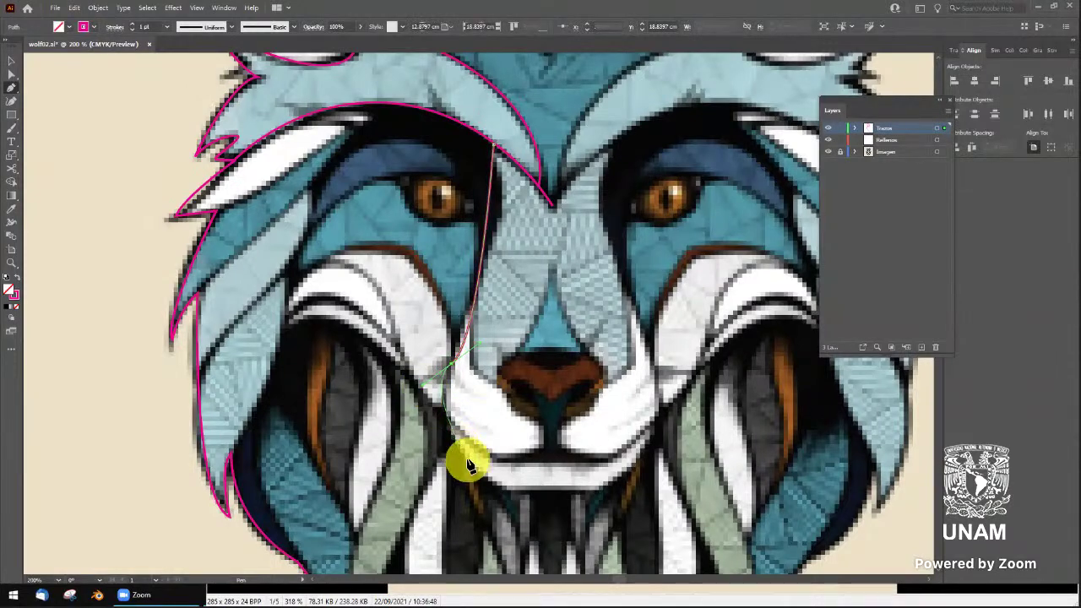
pyautogui.moveTo(518, 483); pyautogui.dragTo(509, 489)
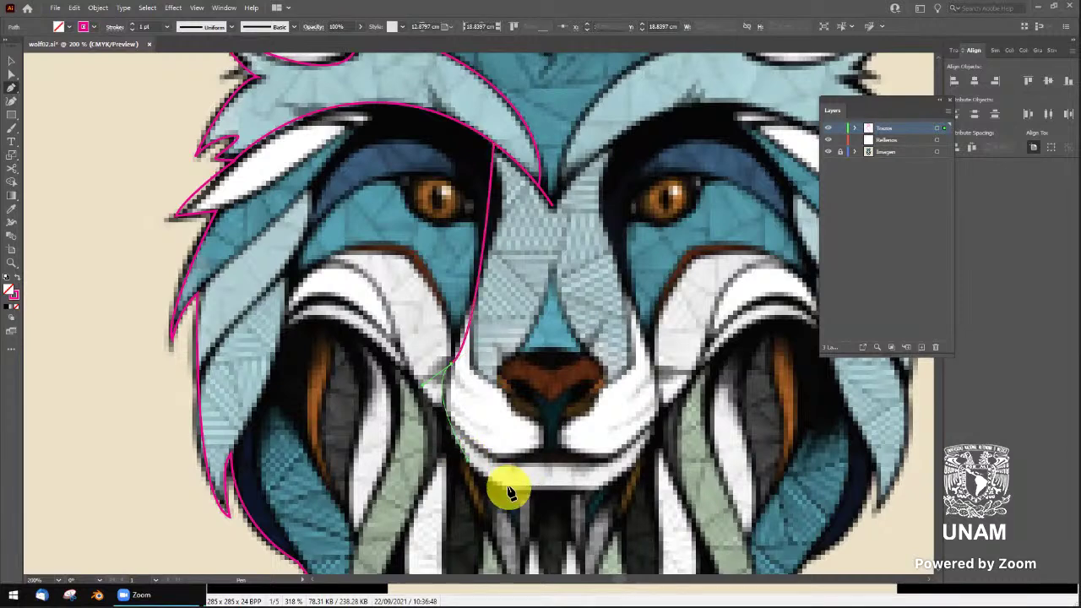
pyautogui.click(551, 489)
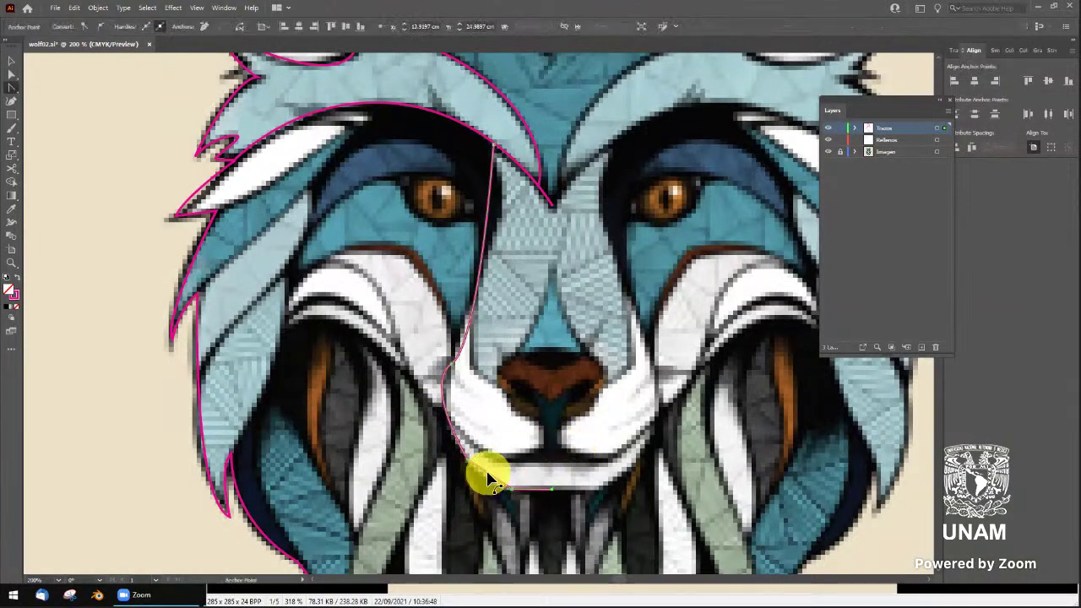
# Smooth the muzzle line's curve near the mouth and chin, then deselect it
pyautogui.moveTo(490, 486)
pyautogui.mouseDown()
pyautogui.moveTo(445, 397)
pyautogui.moveTo(502, 258)
pyautogui.mouseUp()
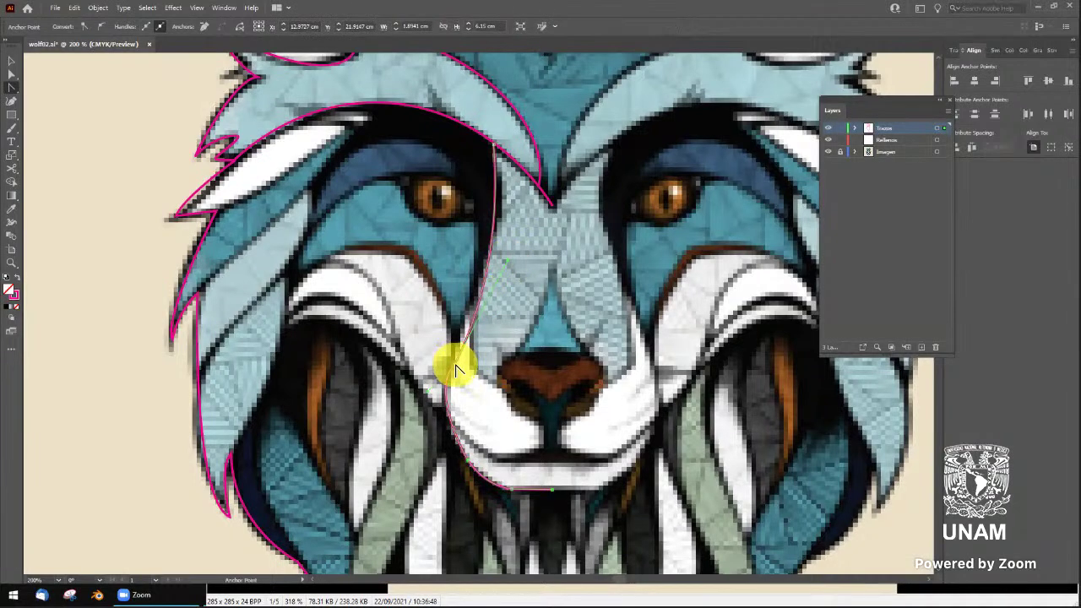
pyautogui.click(453, 368)
pyautogui.moveTo(426, 397); pyautogui.dragTo(426, 405)
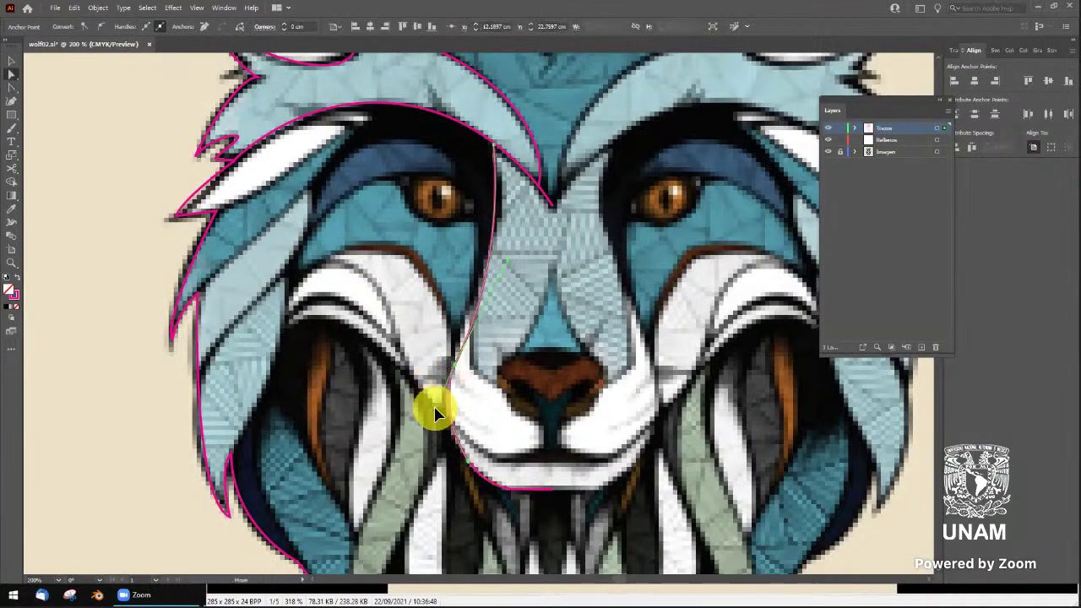
pyautogui.scroll(-2, 517, 397)
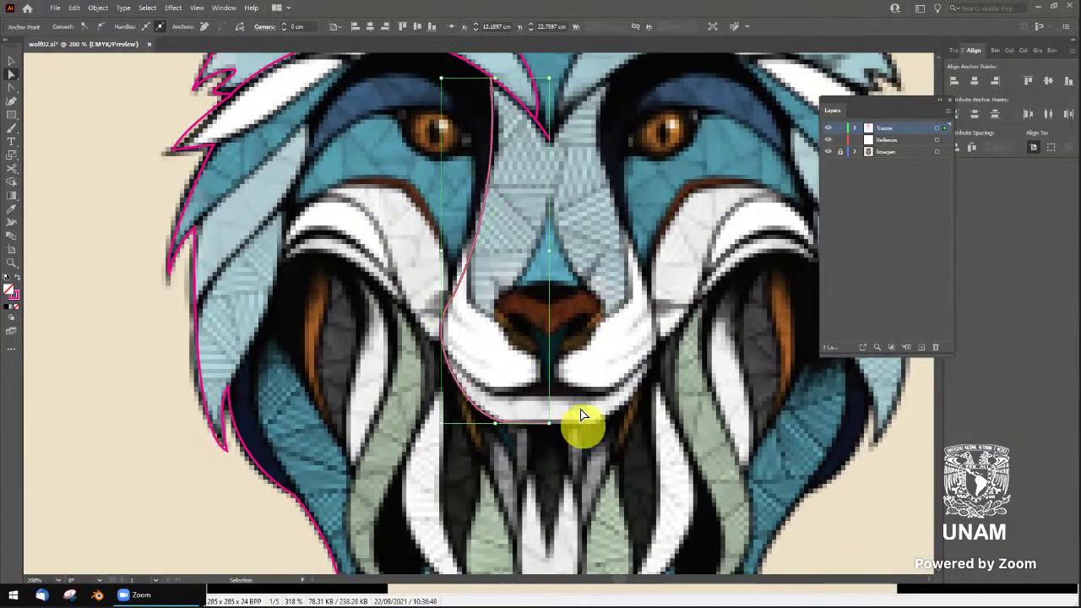
pyautogui.hotkey('ctrl', 's')
pyautogui.moveTo(591, 451); pyautogui.dragTo(591, 313)
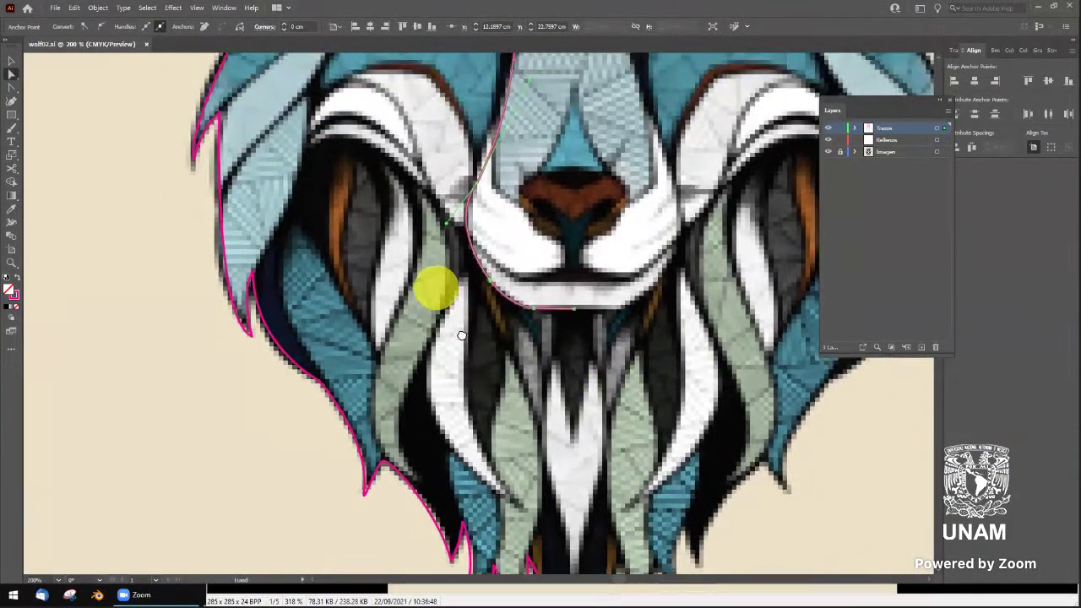
pyautogui.moveTo(389, 224)
pyautogui.mouseDown()
pyautogui.moveTo(443, 334)
pyautogui.moveTo(434, 397)
pyautogui.mouseUp()
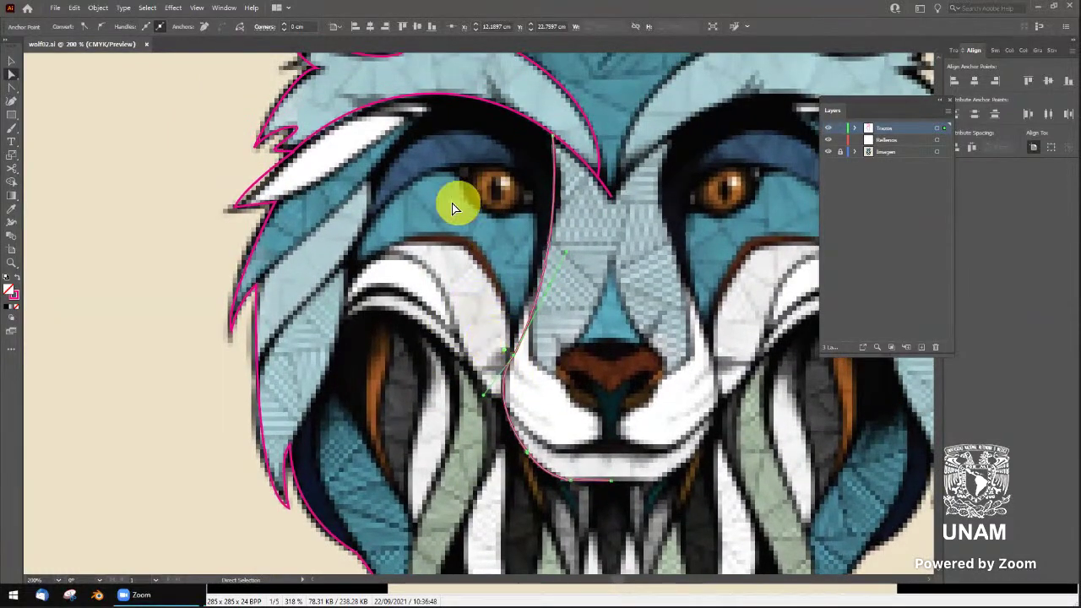
pyautogui.moveTo(434, 194); pyautogui.dragTo(452, 224)
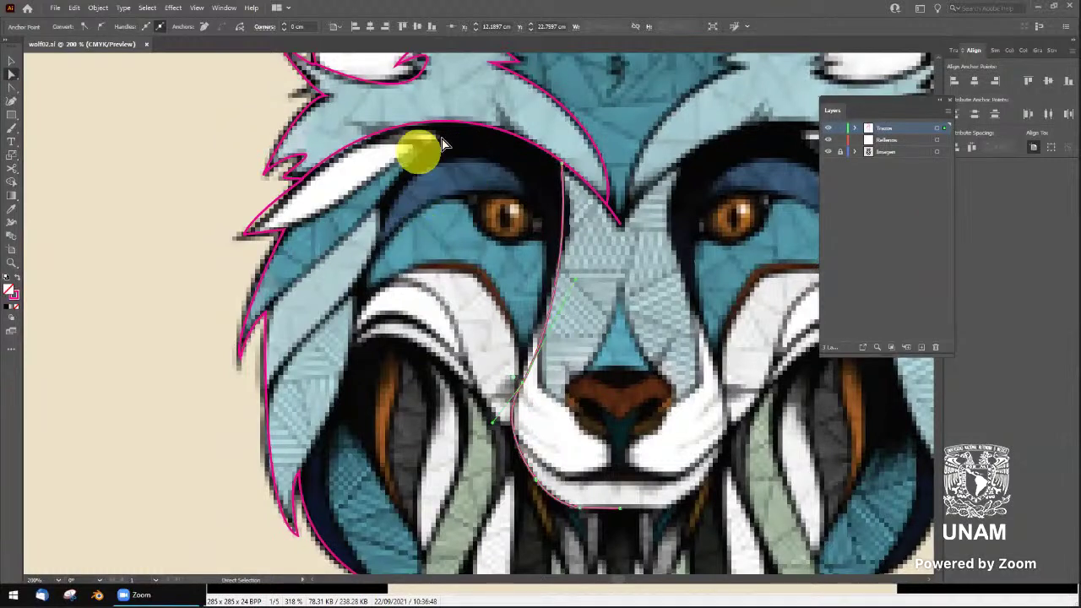
pyautogui.click(12, 100)
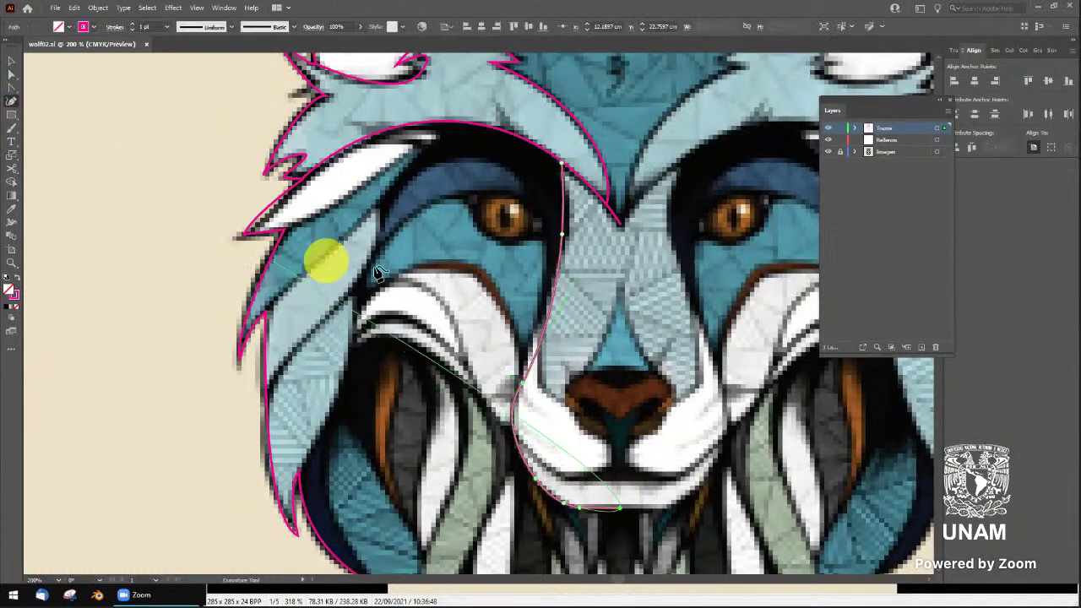
pyautogui.press('v')
pyautogui.click(655, 357)
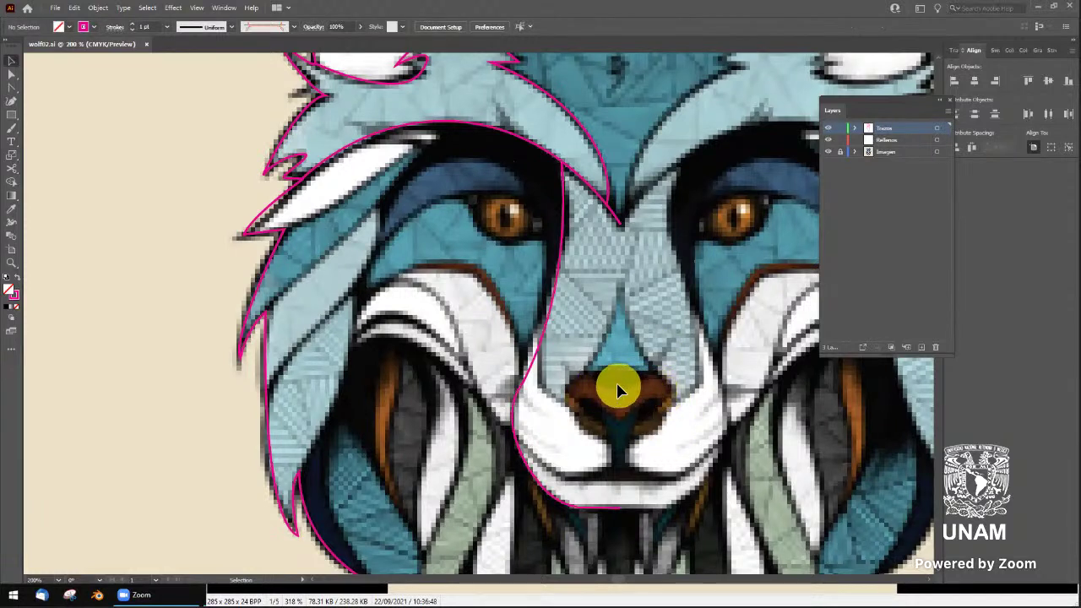
# Draw a curved magenta line from the nose top around its left side to below the nostril
pyautogui.press('p')
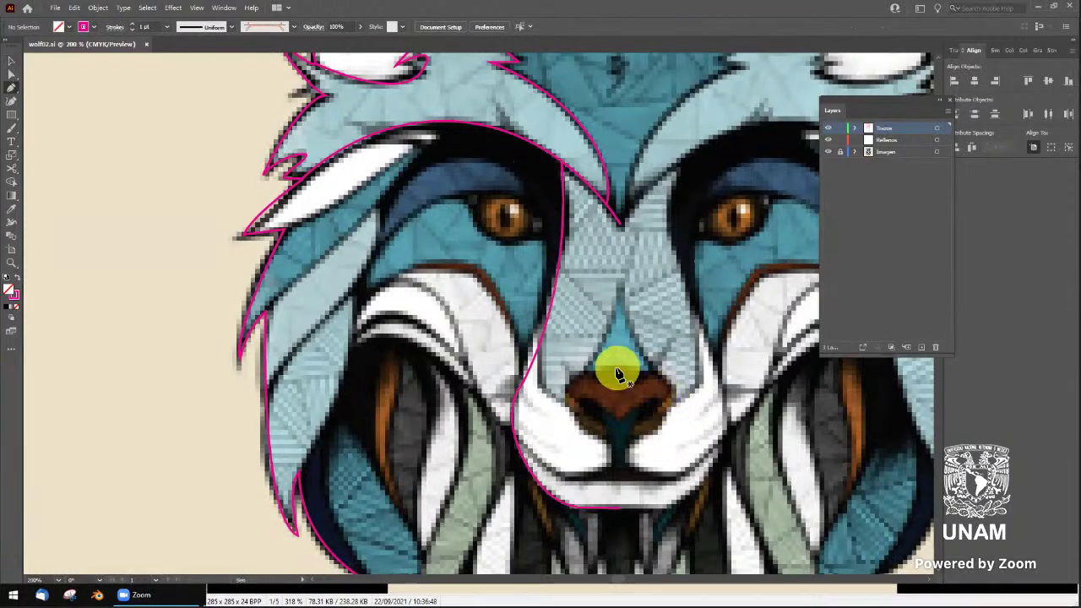
pyautogui.click(619, 369)
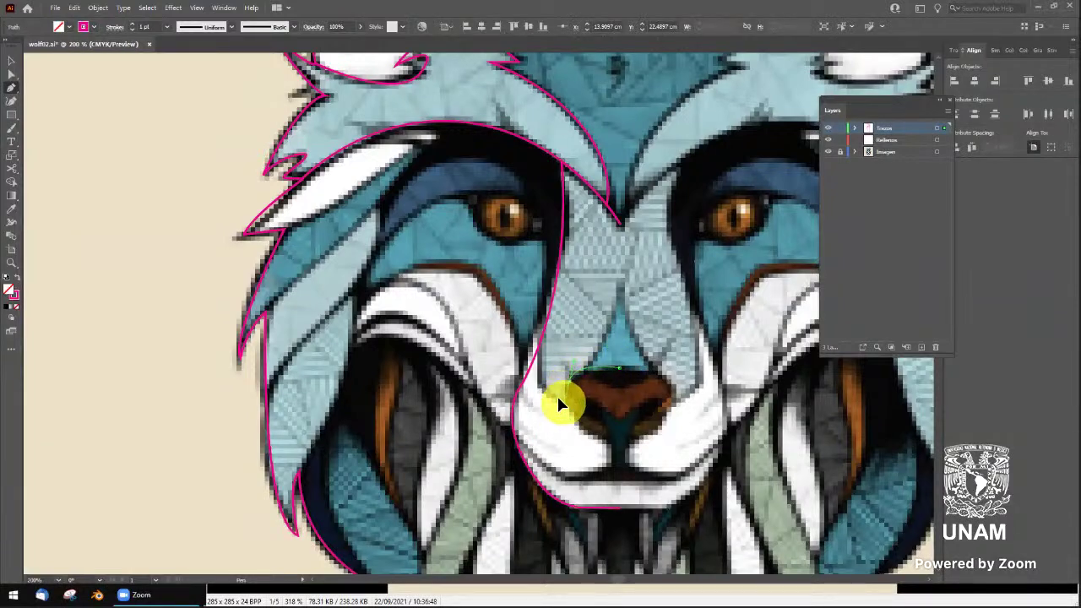
pyautogui.moveTo(563, 393)
pyautogui.mouseDown()
pyautogui.moveTo(614, 473)
pyautogui.moveTo(567, 478)
pyautogui.mouseUp()
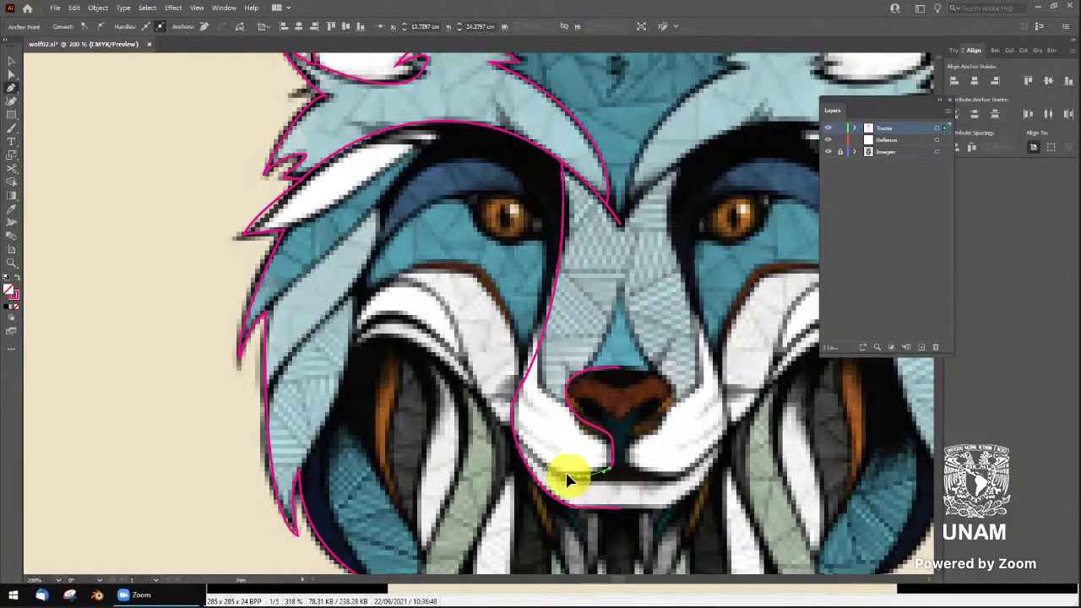
pyautogui.click(515, 438)
pyautogui.press('Tab')
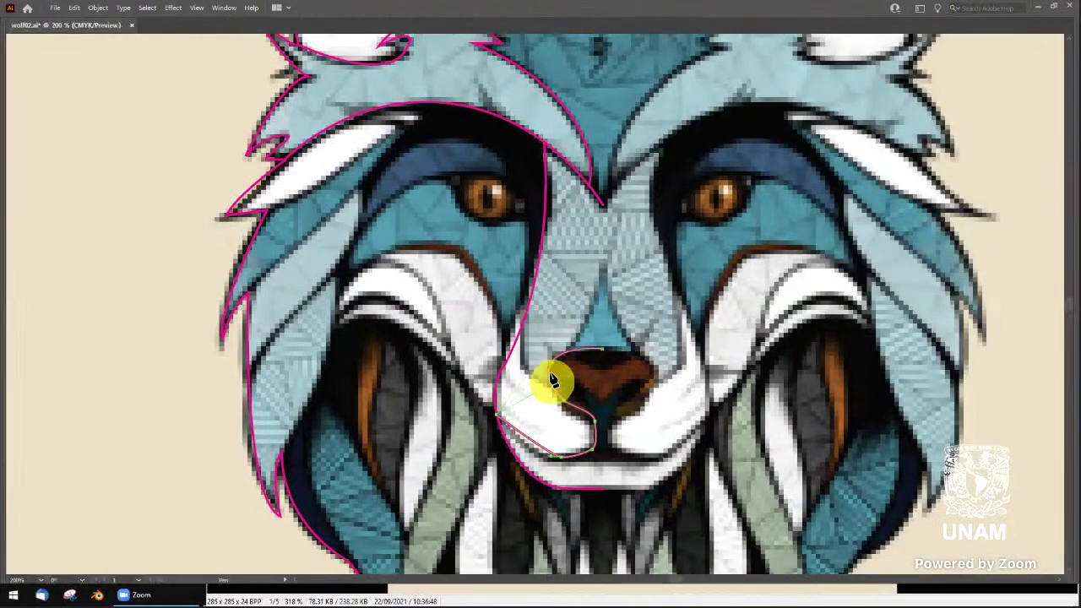
pyautogui.press('Tab')
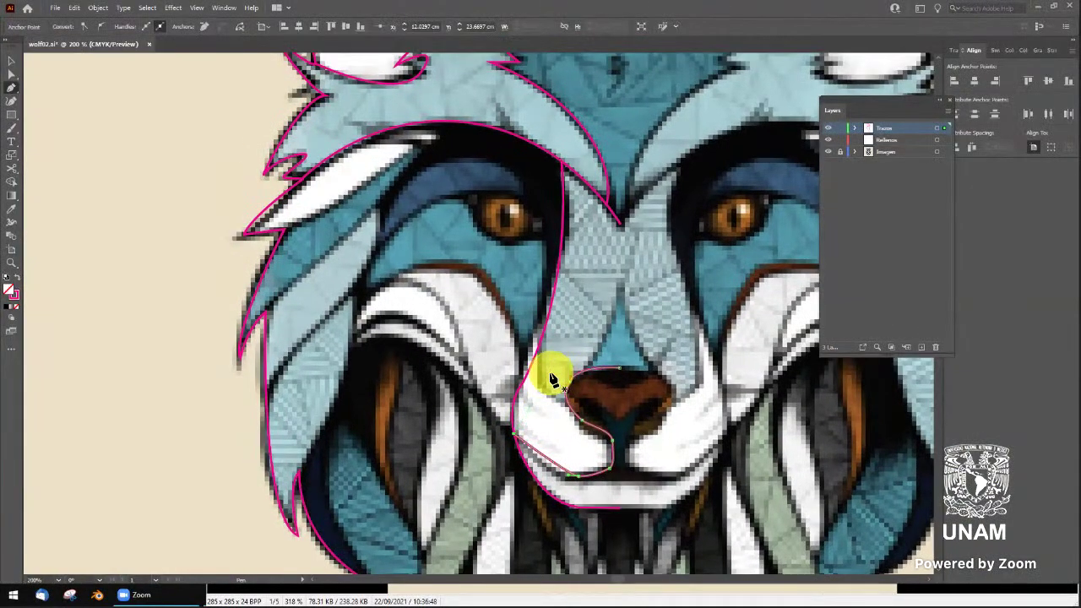
pyautogui.press('v')
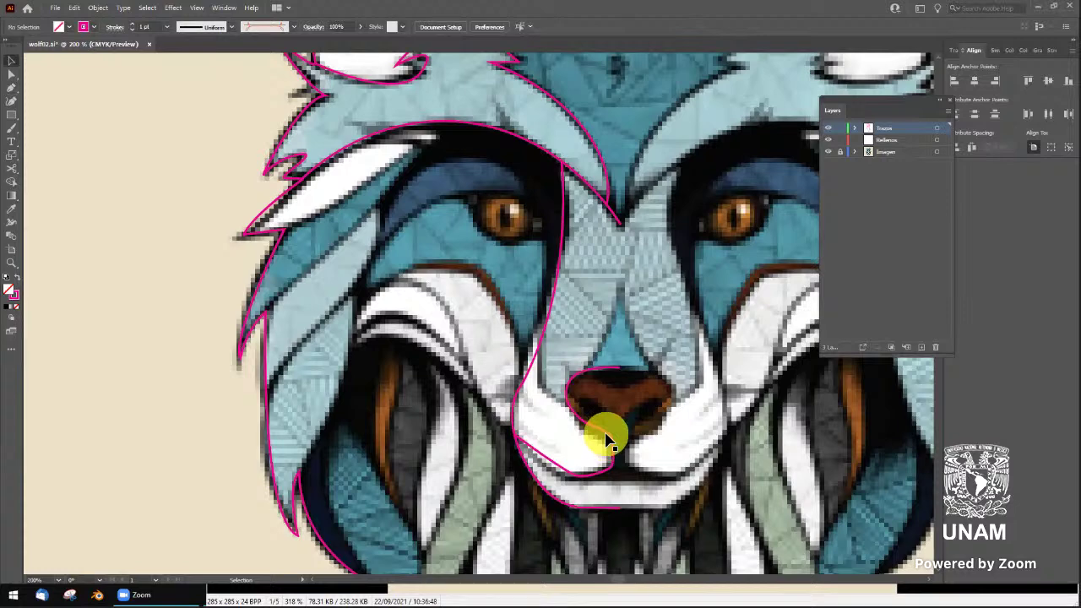
pyautogui.click(630, 340)
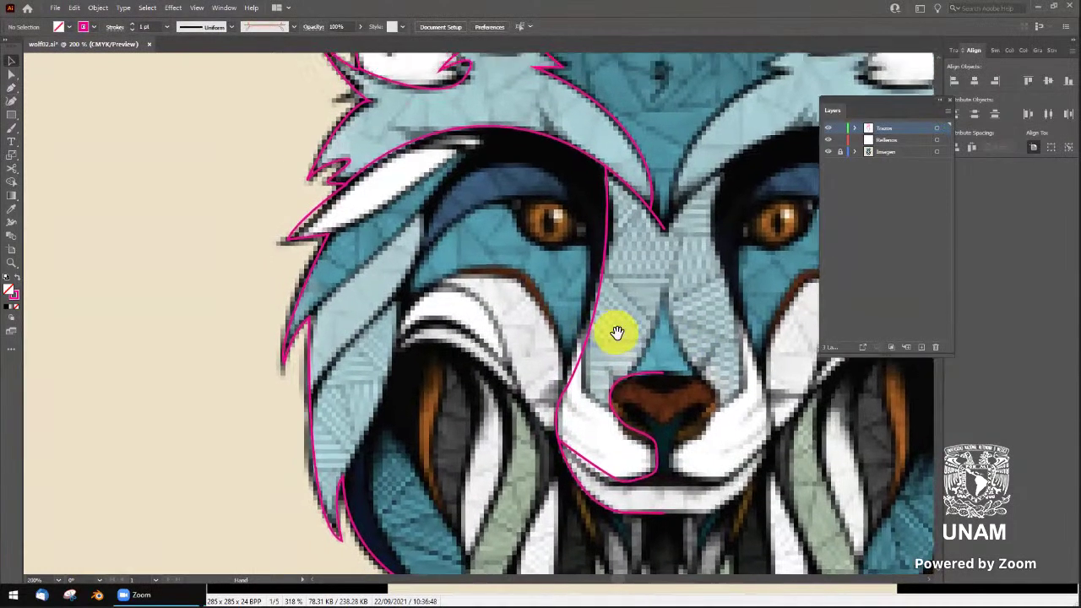
# Draw a line from the head outline above the eye down to the cheek, and bend it into a curve
pyautogui.moveTo(570, 328); pyautogui.dragTo(663, 366)
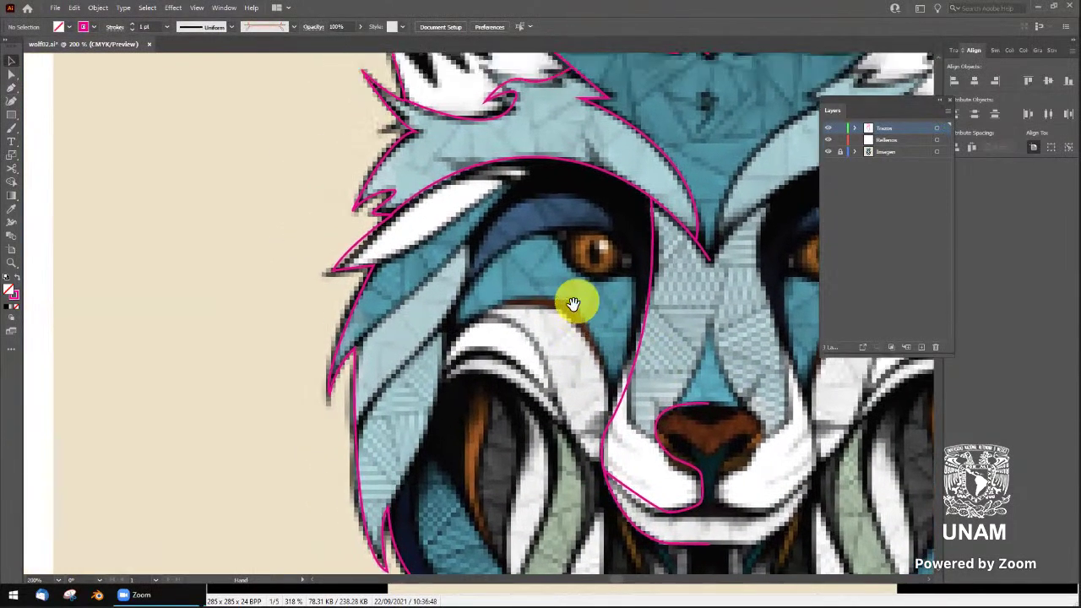
pyautogui.press('a')
pyautogui.press('p')
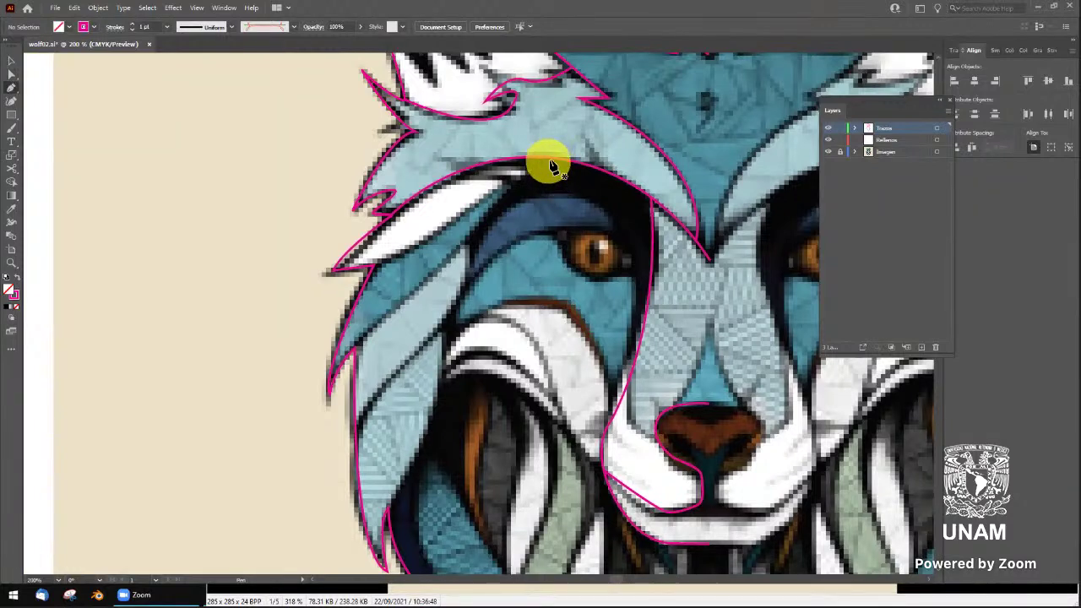
pyautogui.click(553, 162)
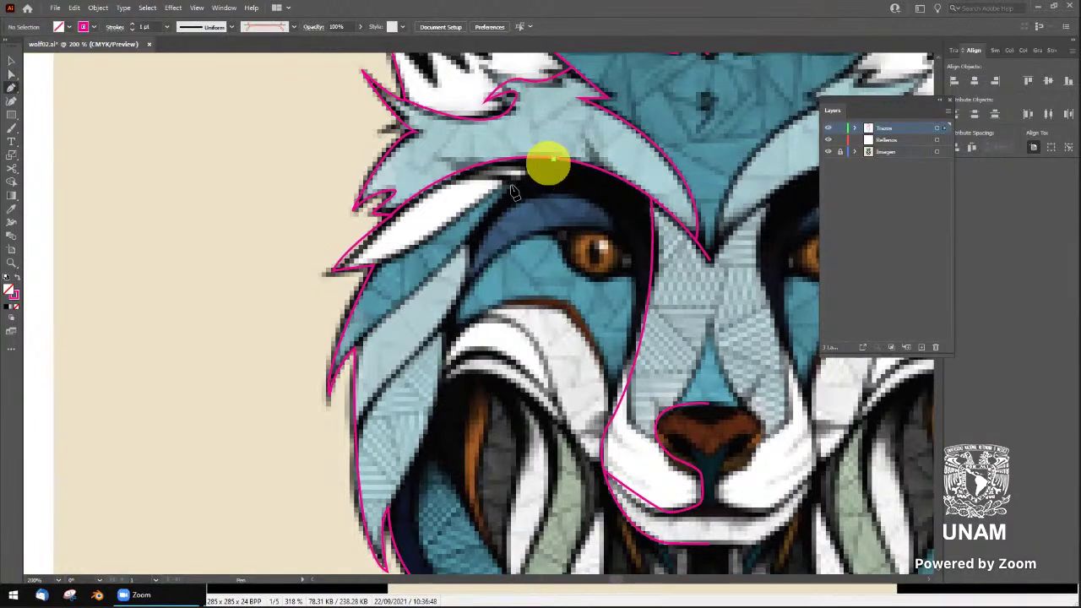
pyautogui.click(356, 346)
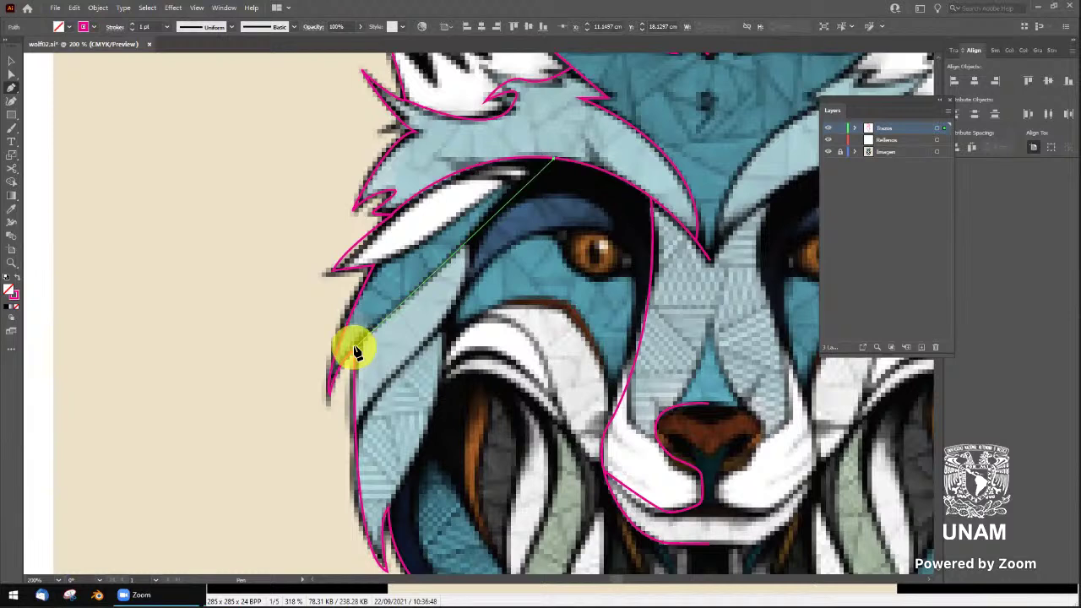
pyautogui.click(355, 348)
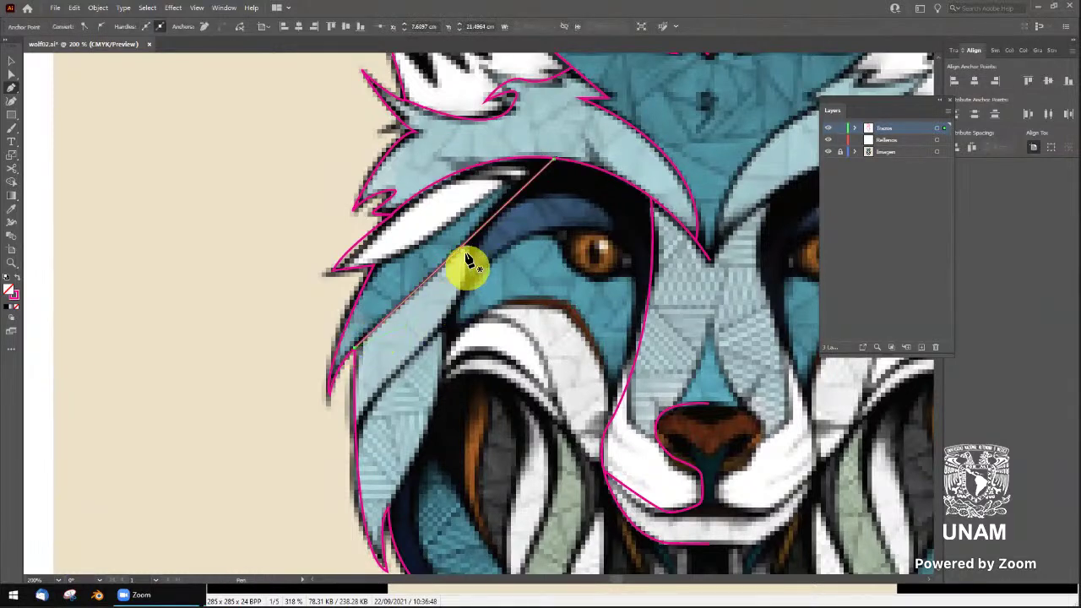
pyautogui.hotkey('shift', 'c')
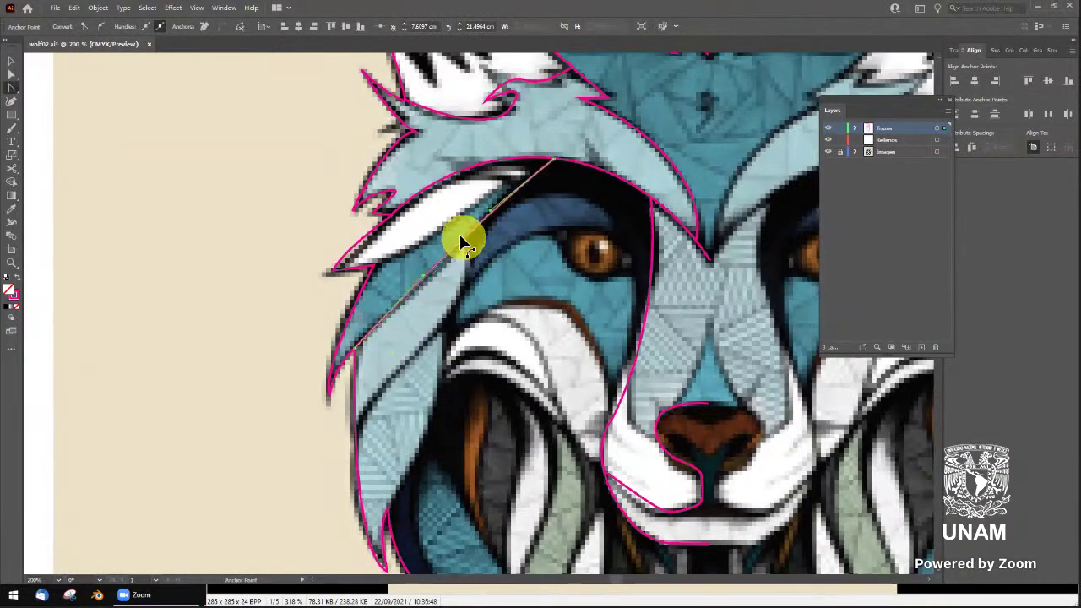
pyautogui.moveTo(469, 249); pyautogui.dragTo(454, 247)
pyautogui.press('+')
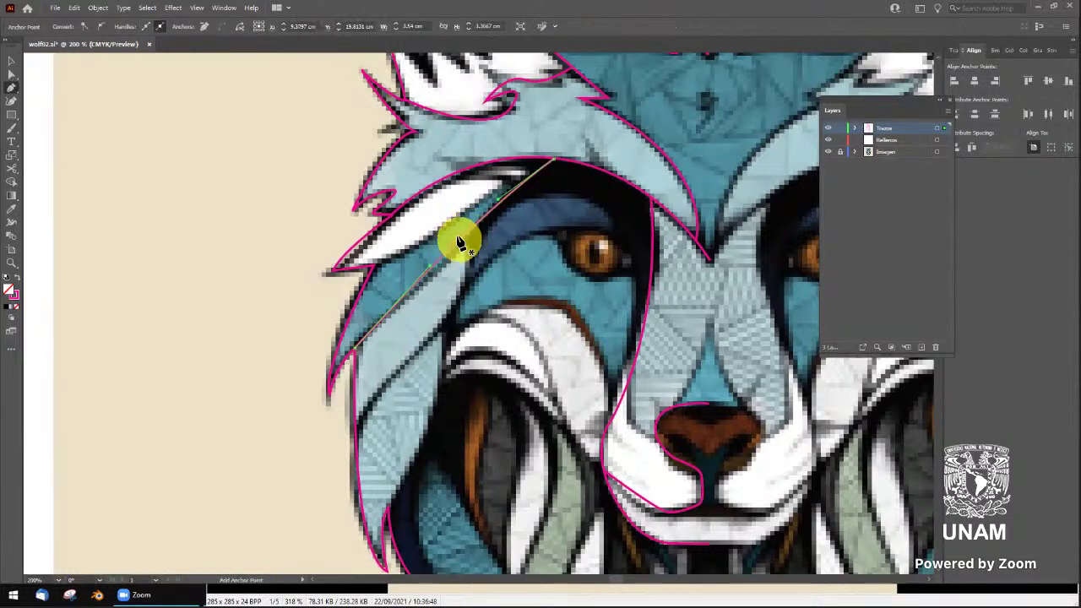
pyautogui.click(459, 250)
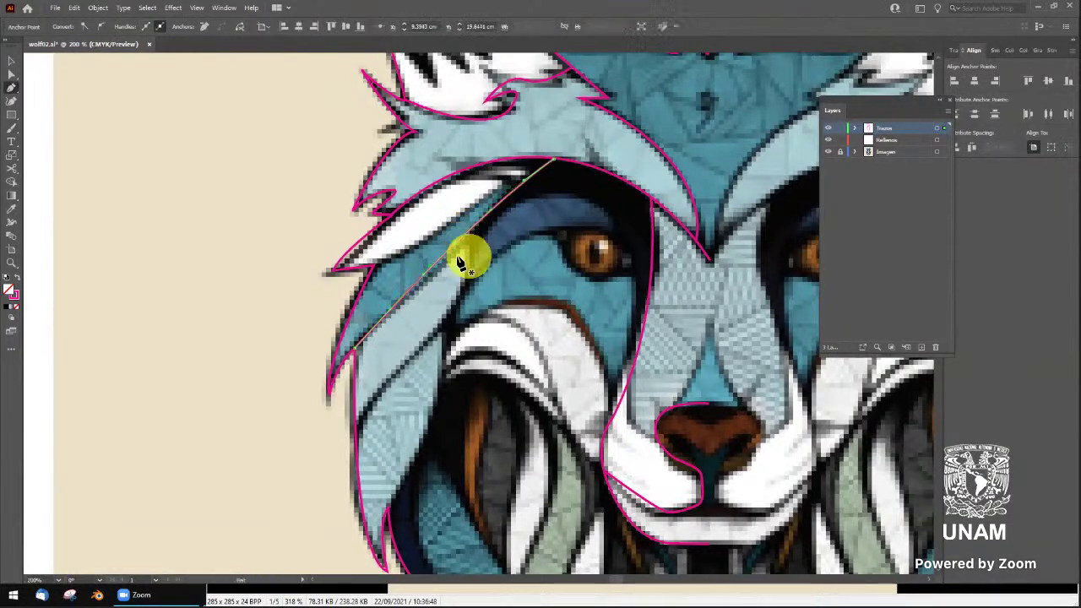
pyautogui.press('a')
pyautogui.click(453, 250)
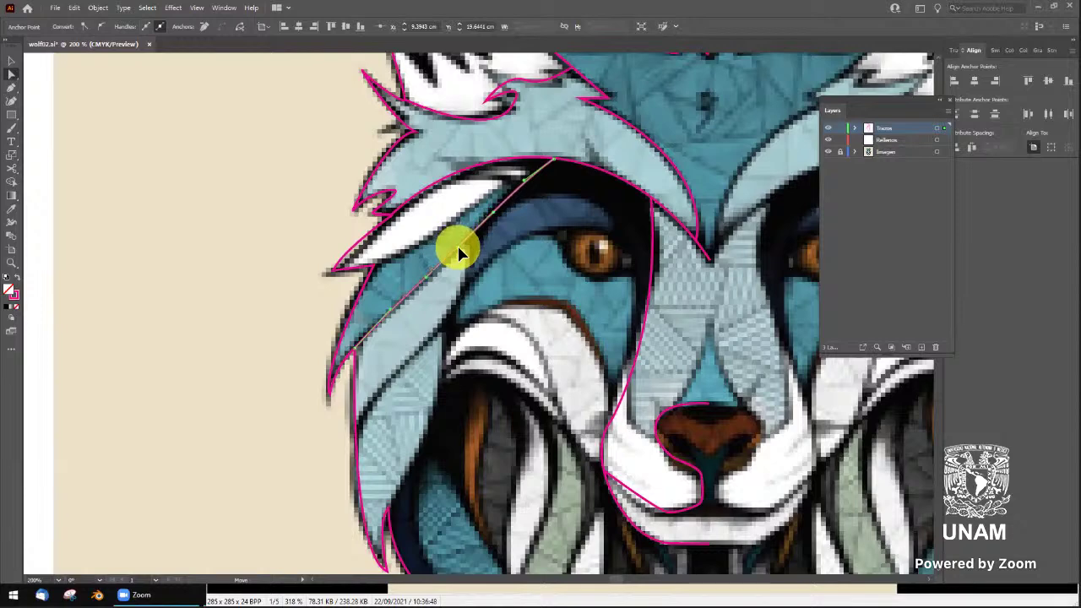
pyautogui.click(541, 223)
# Add a line inside the left mane and bend it to follow the mane's inner edge
pyautogui.moveTo(558, 278); pyautogui.dragTo(499, 222)
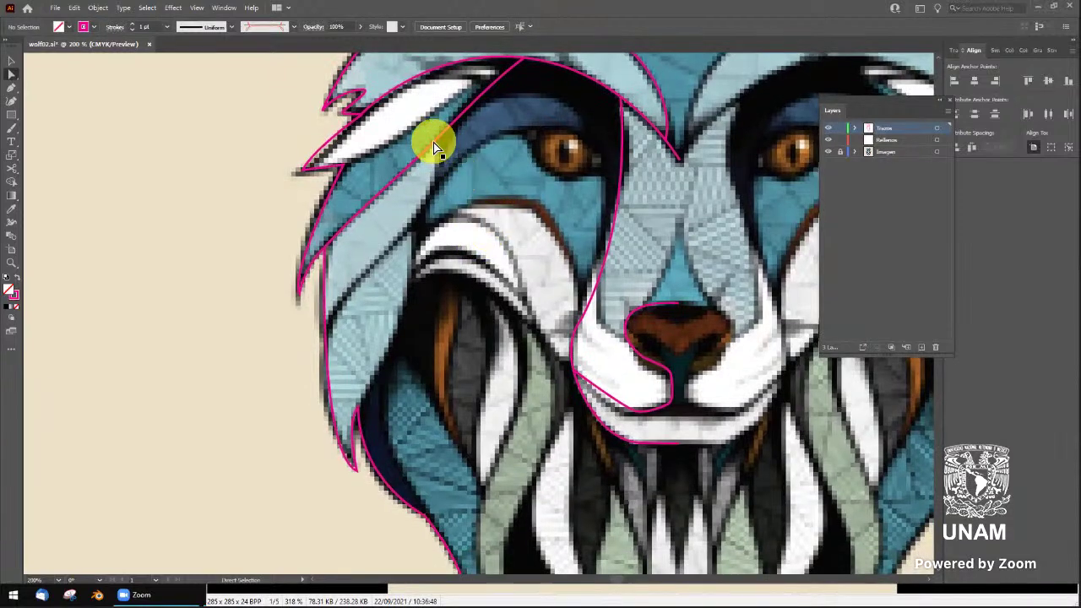
pyautogui.press('p')
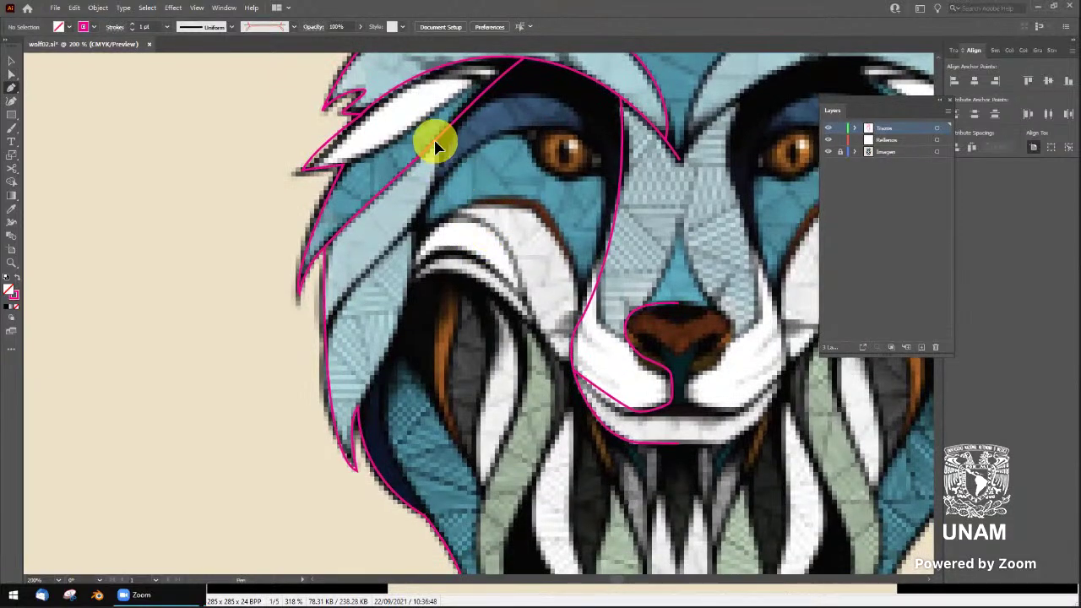
pyautogui.click(435, 147)
pyautogui.click(326, 326)
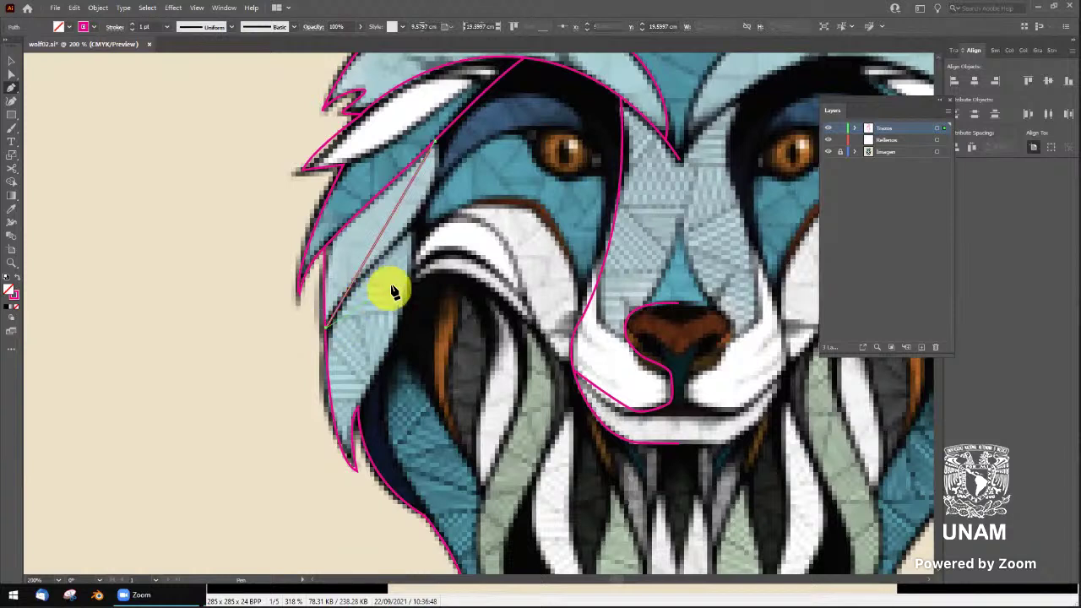
pyautogui.press('Escape')
pyautogui.hotkey('shift', 'c')
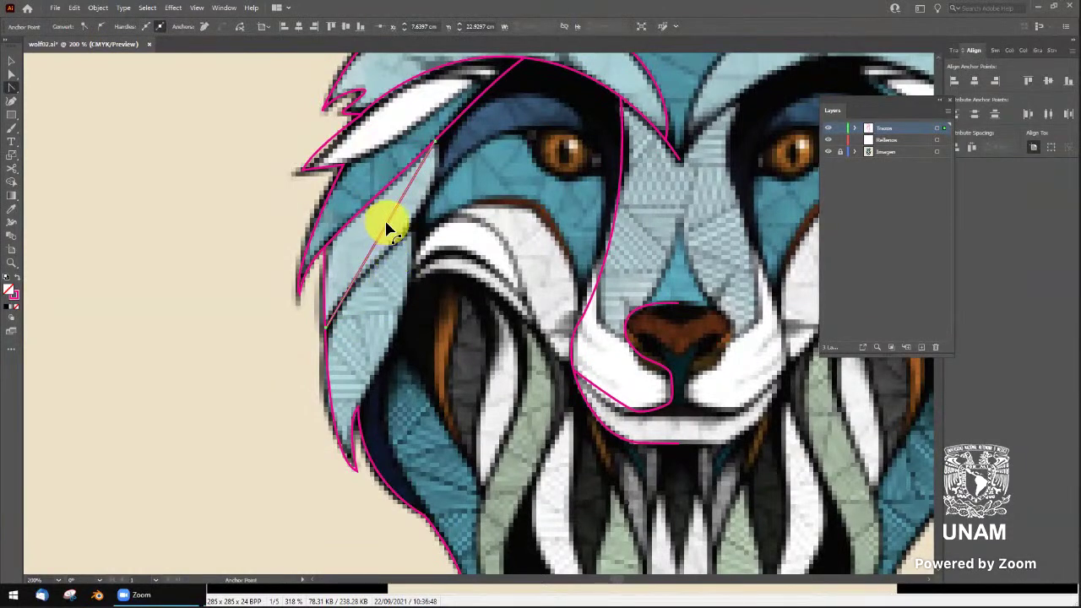
pyautogui.moveTo(386, 228)
pyautogui.mouseDown()
pyautogui.moveTo(406, 229)
pyautogui.moveTo(425, 202)
pyautogui.moveTo(412, 245)
pyautogui.moveTo(453, 185)
pyautogui.mouseUp()
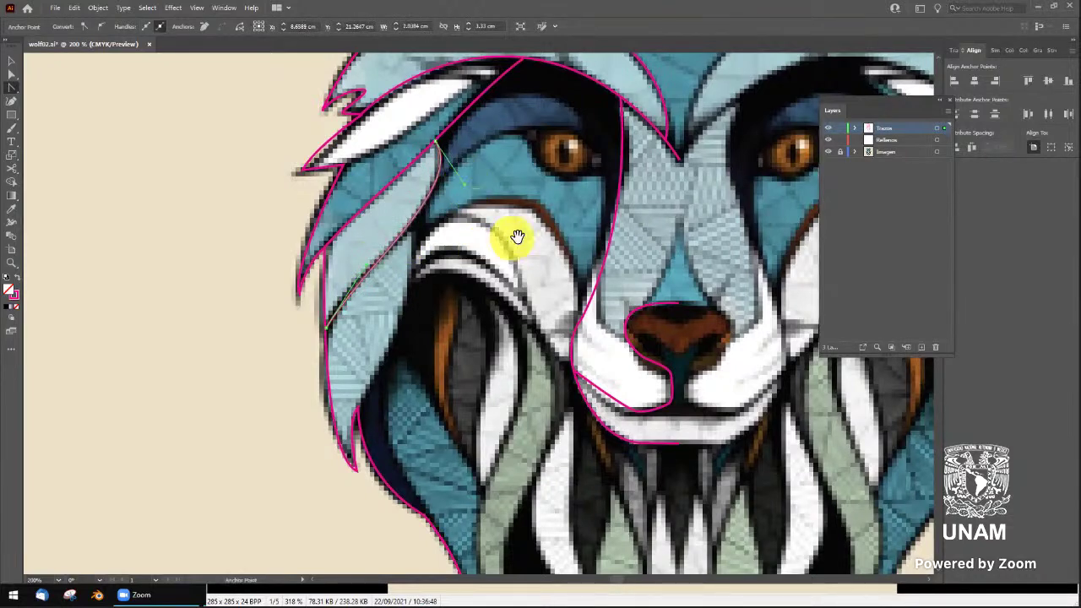
pyautogui.moveTo(514, 234)
pyautogui.mouseDown()
pyautogui.moveTo(459, 242)
pyautogui.moveTo(374, 300)
pyautogui.mouseUp()
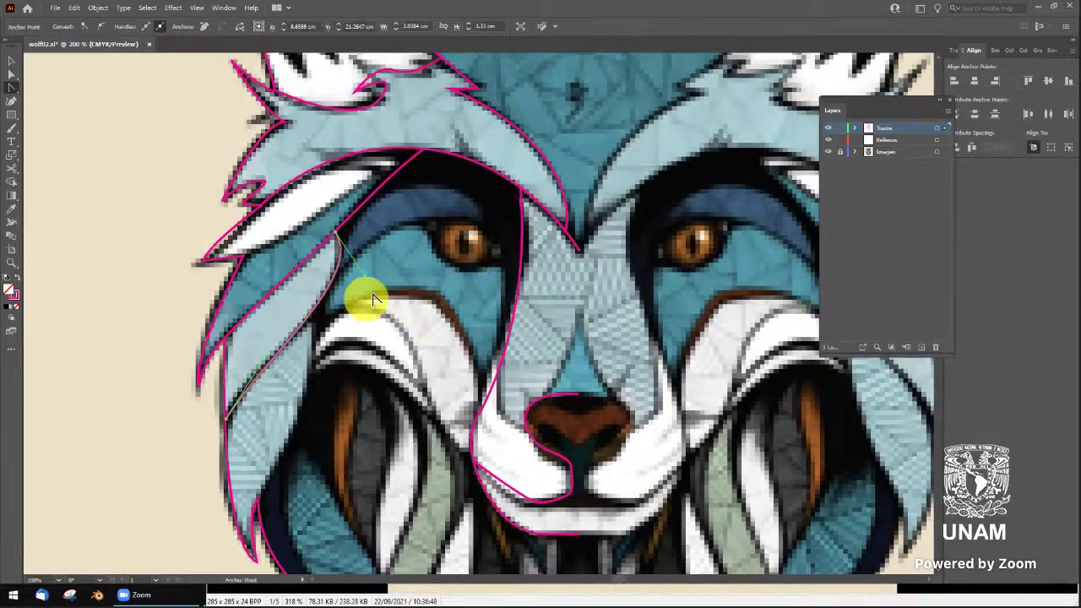
pyautogui.press('v')
pyautogui.click(385, 289)
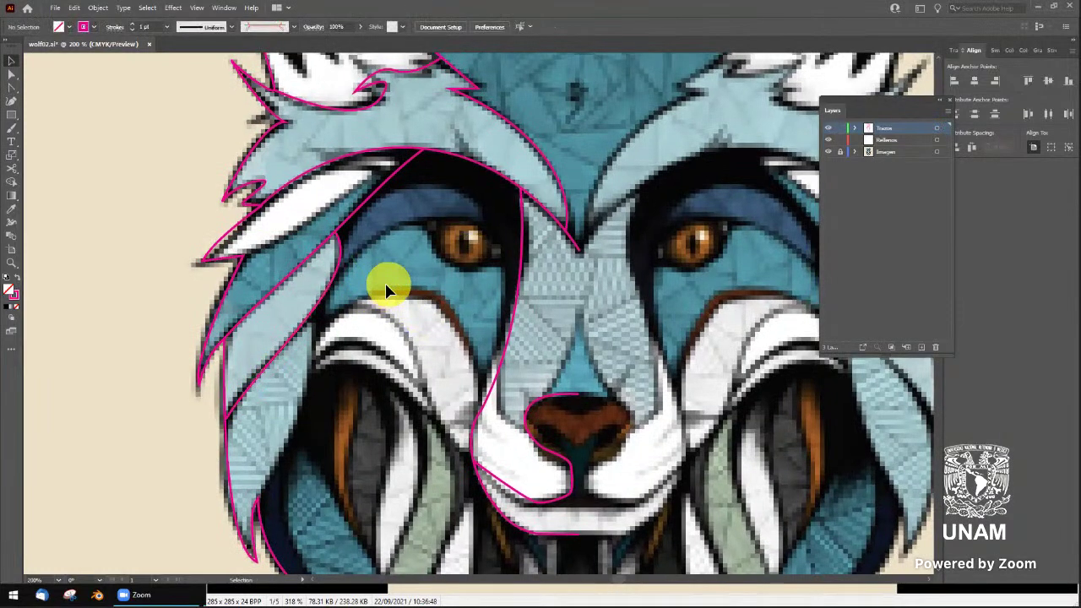
# Draw a segment from the mane outline to the eye's inner corner and arch it over the eye
pyautogui.click(324, 299)
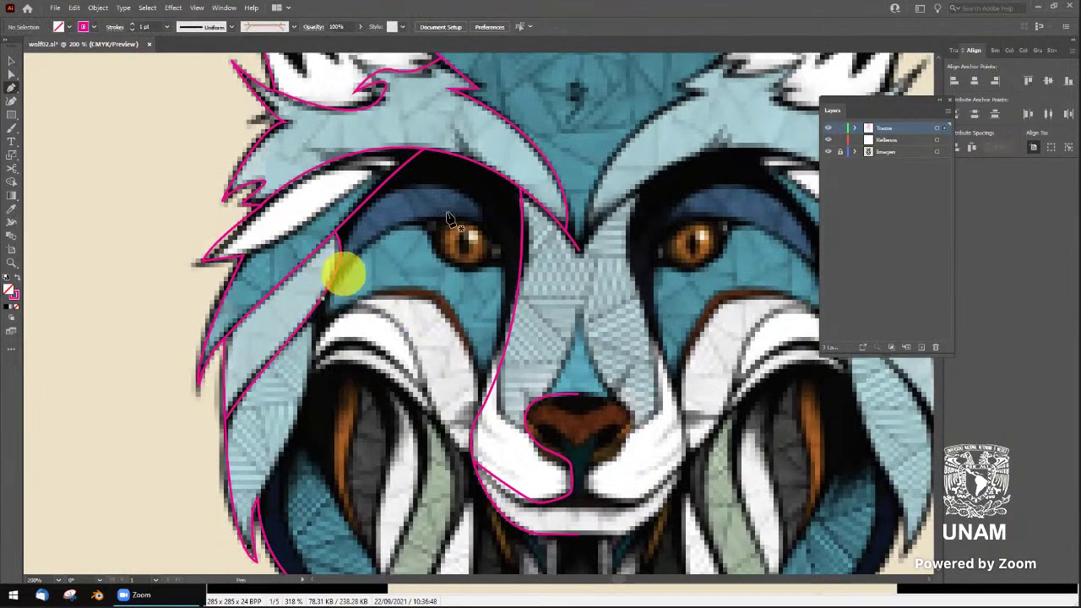
pyautogui.click(521, 245)
pyautogui.press('alt')
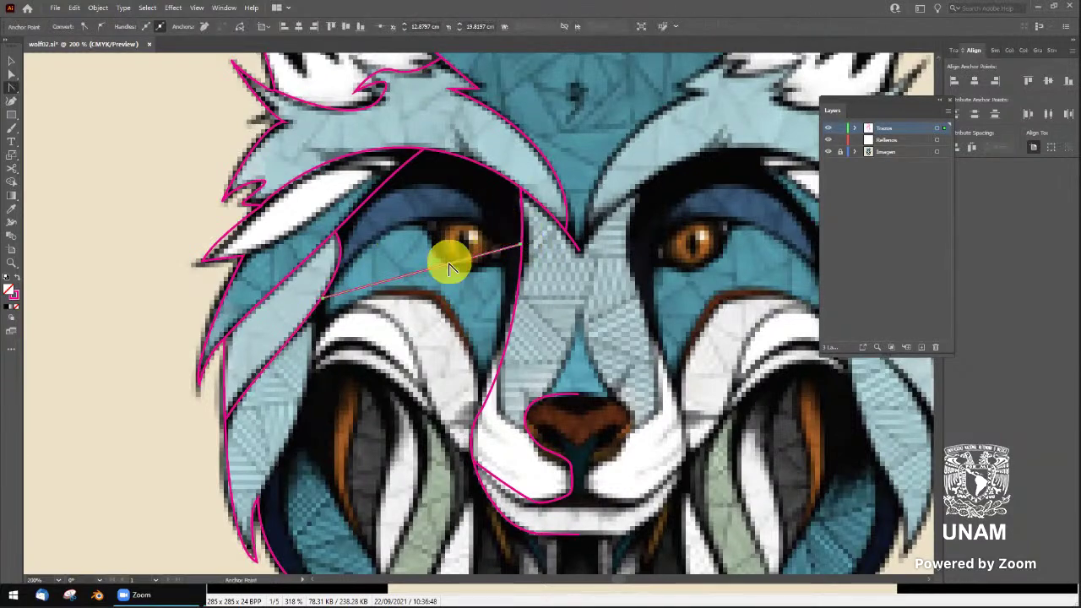
pyautogui.moveTo(447, 268); pyautogui.dragTo(427, 224)
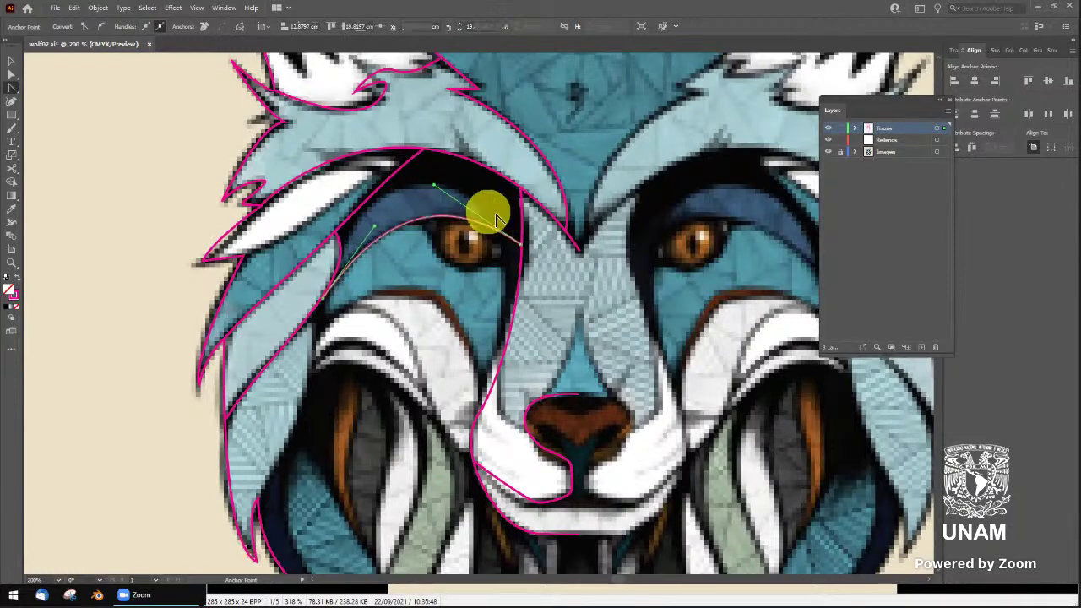
pyautogui.moveTo(426, 224)
pyautogui.mouseDown()
pyautogui.moveTo(492, 224)
pyautogui.moveTo(422, 205)
pyautogui.mouseUp()
pyautogui.press('v')
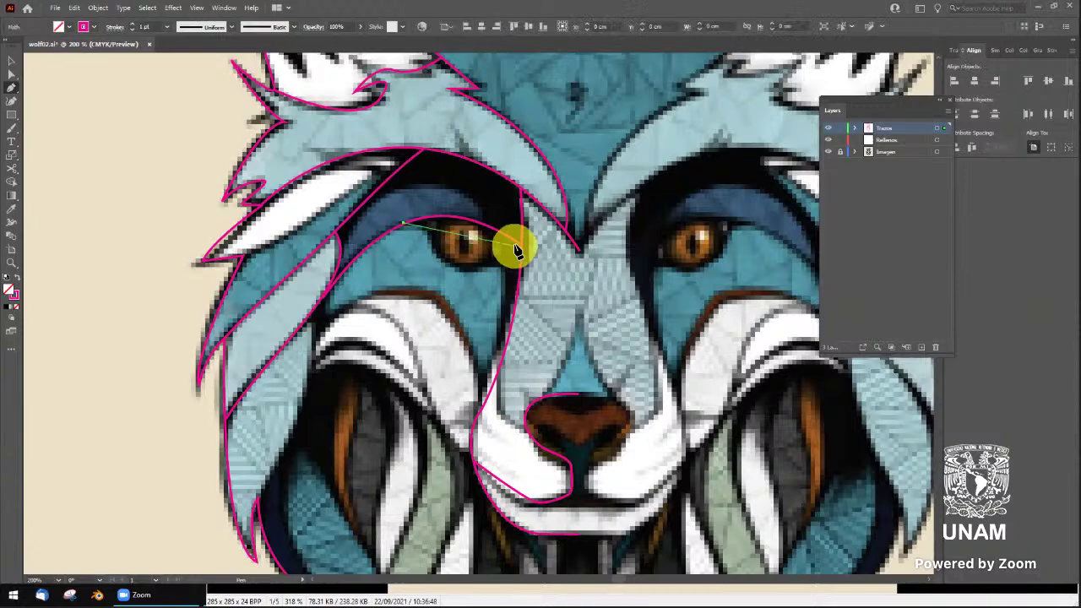
# Curve a lower segment beneath the eye to the inner corner and fine-tune the left anchor's handle
pyautogui.moveTo(519, 243); pyautogui.dragTo(504, 285)
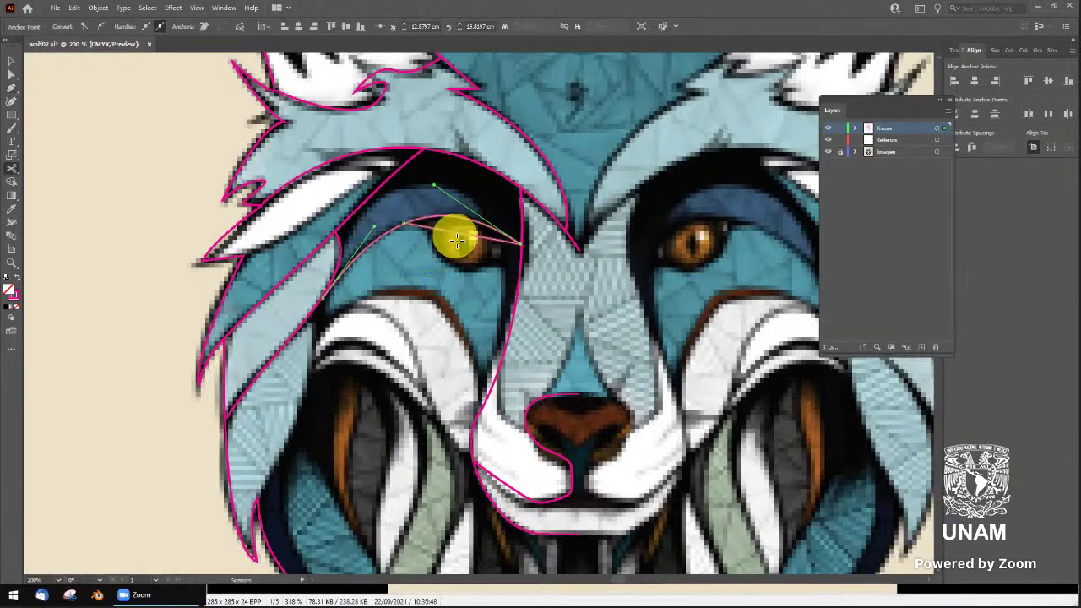
pyautogui.hotkey('shift', 'c')
pyautogui.moveTo(464, 242)
pyautogui.mouseDown()
pyautogui.moveTo(470, 280)
pyautogui.moveTo(440, 249)
pyautogui.mouseUp()
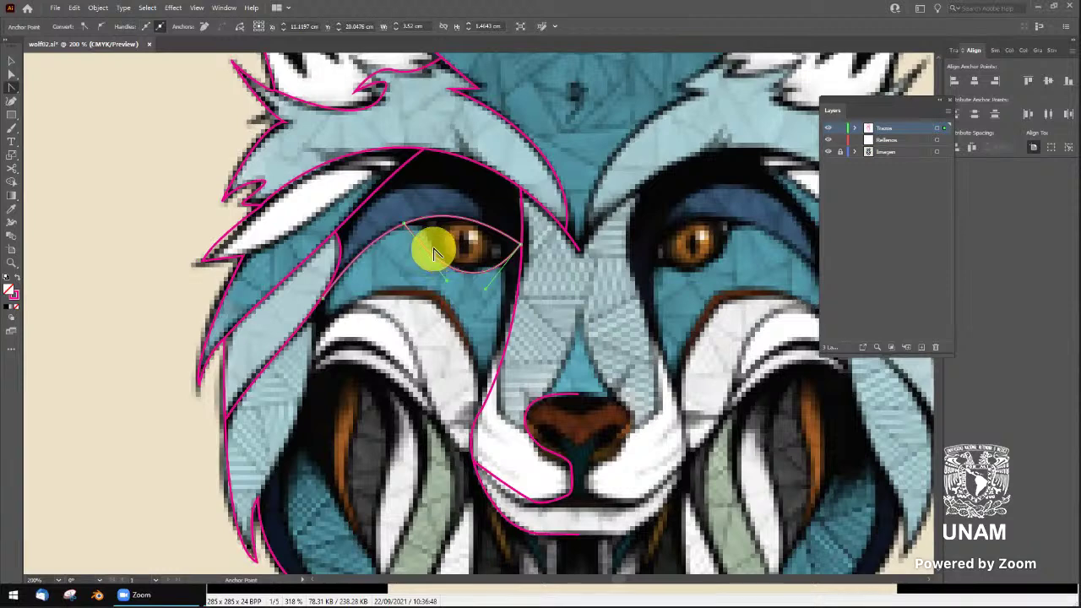
pyautogui.press('p')
pyautogui.press('a')
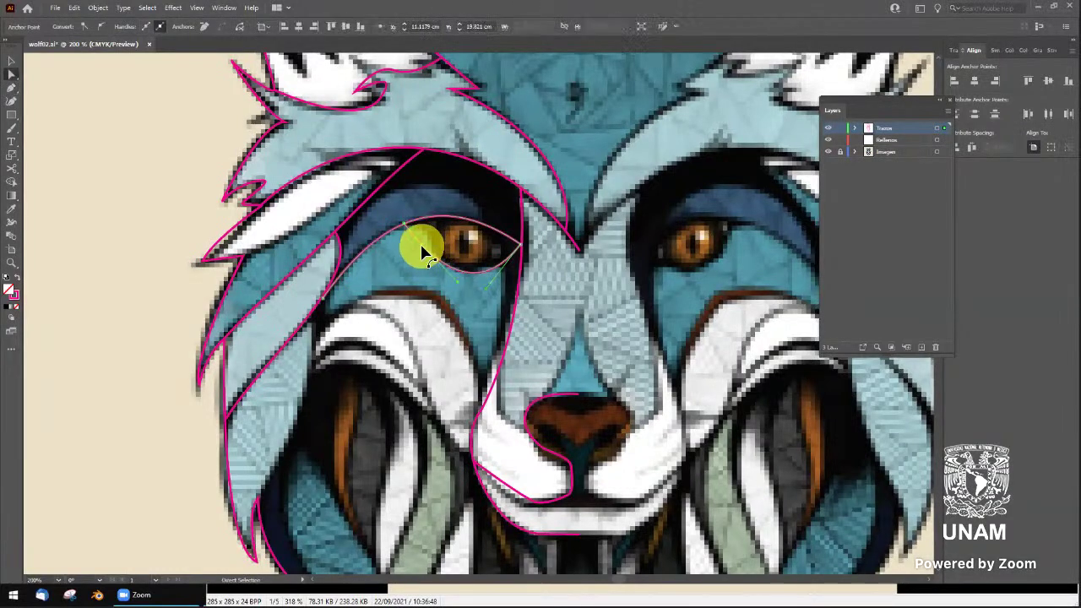
pyautogui.click(429, 236)
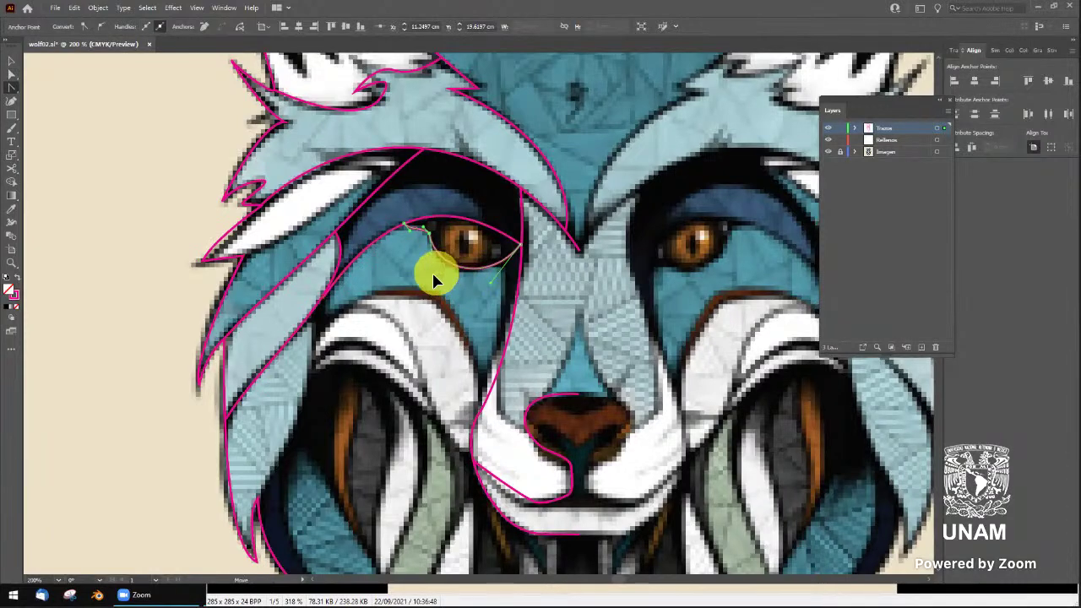
pyautogui.moveTo(430, 287); pyautogui.dragTo(433, 282)
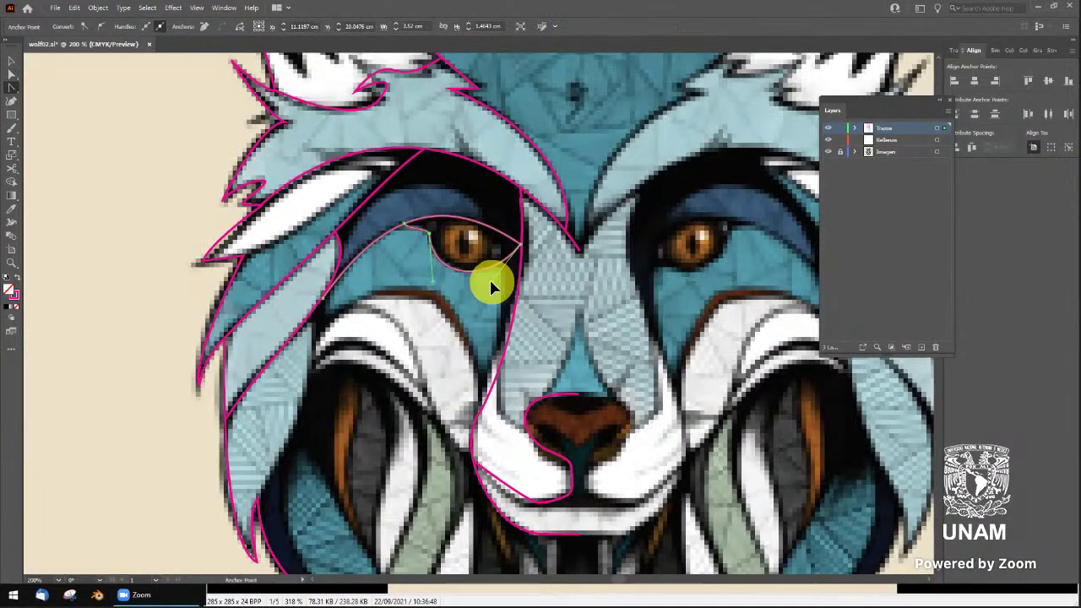
pyautogui.moveTo(532, 355); pyautogui.dragTo(541, 283)
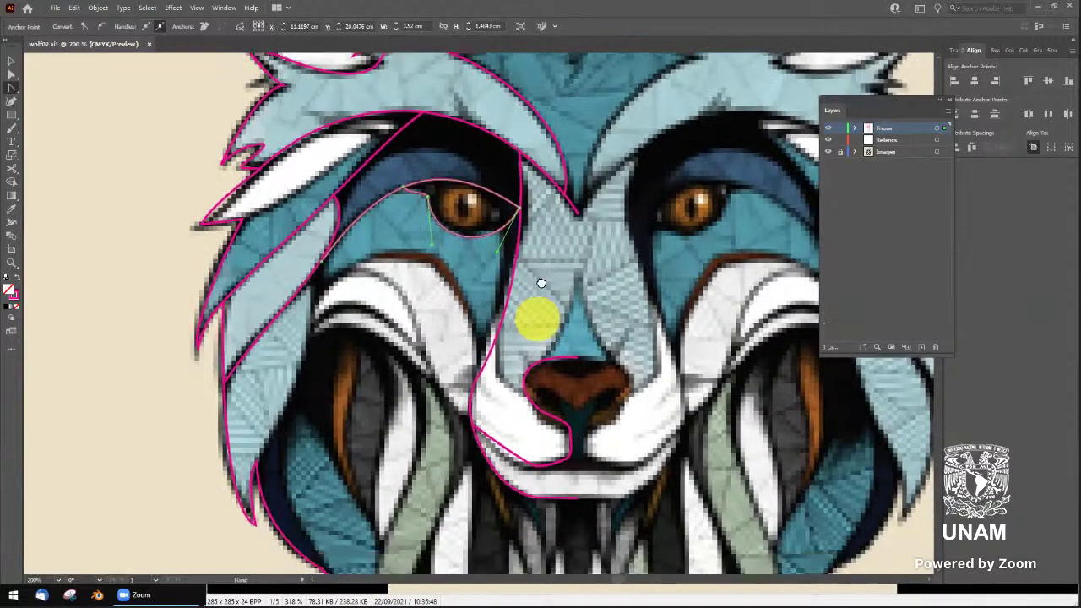
pyautogui.scroll(-3, 507, 287)
pyautogui.scroll(-2, 381, 273)
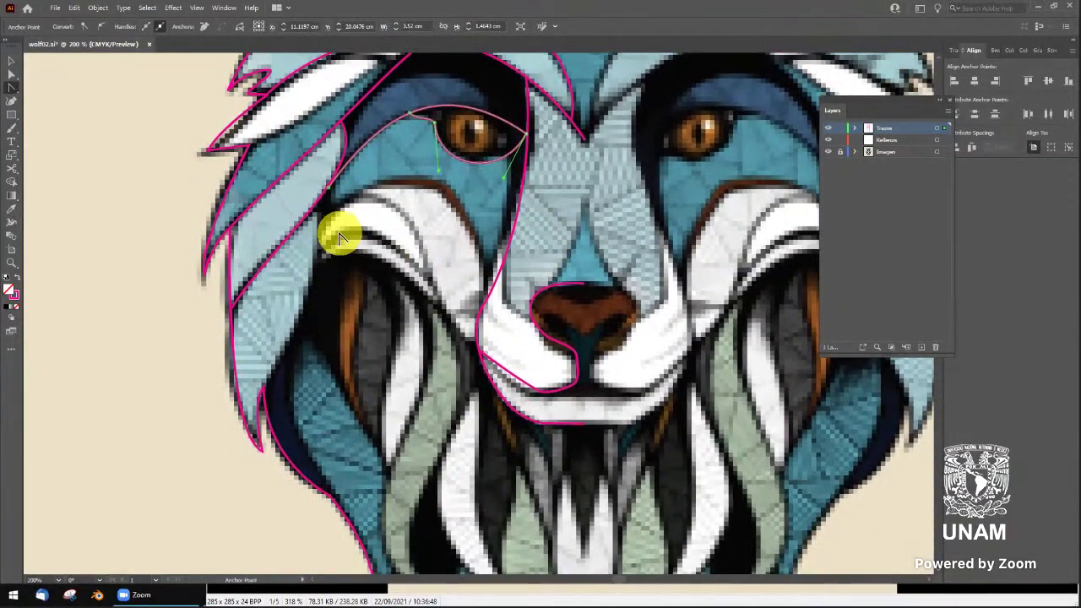
pyautogui.press('v')
pyautogui.click(338, 237)
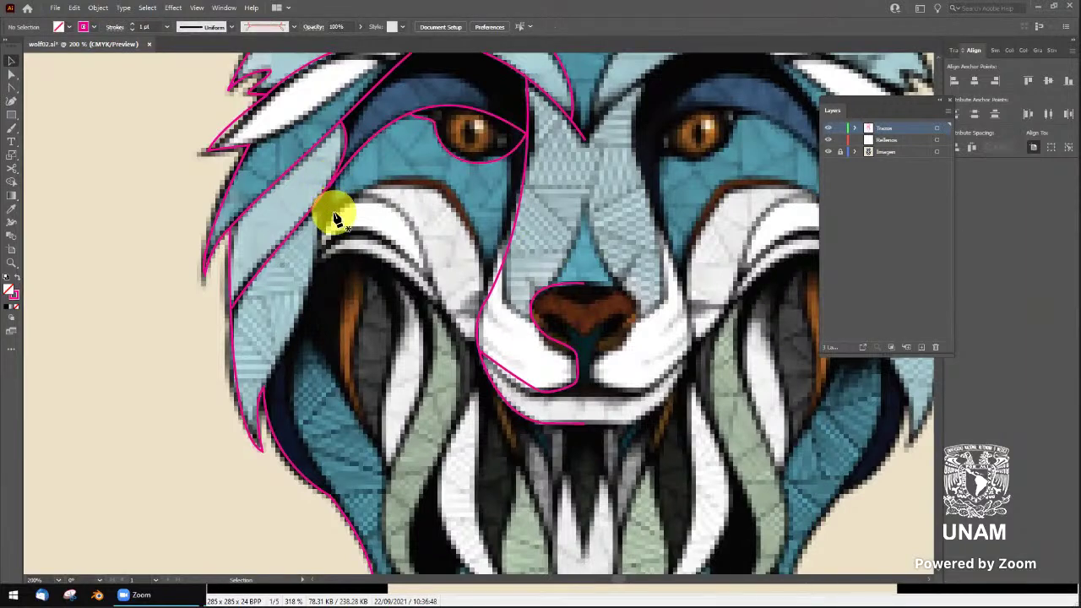
# Draw a curved line from the cheek down along the lower mane
pyautogui.press('p')
pyautogui.click(315, 206)
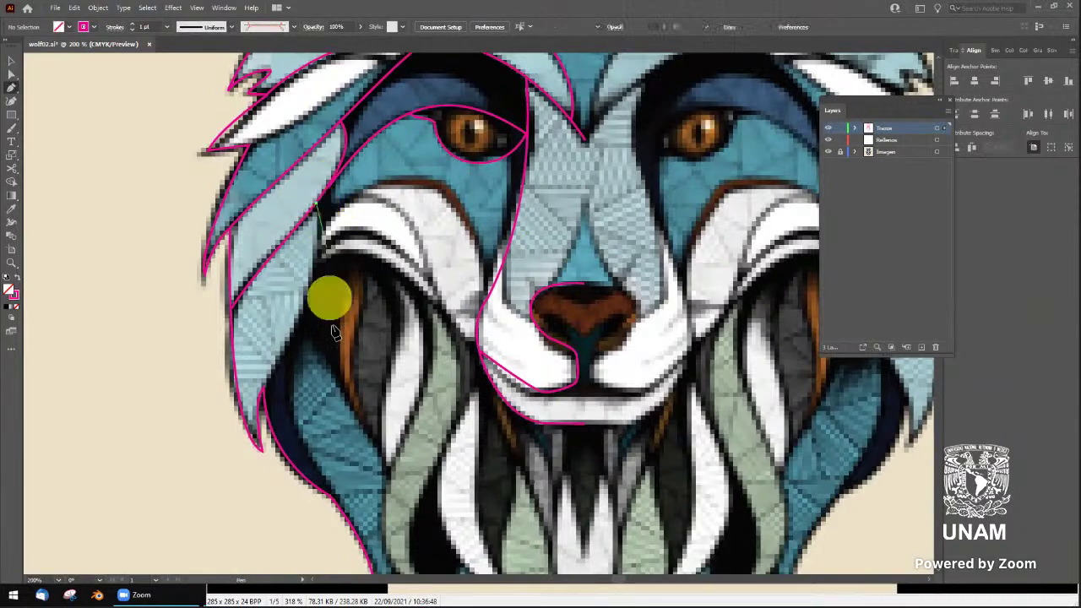
pyautogui.click(262, 390)
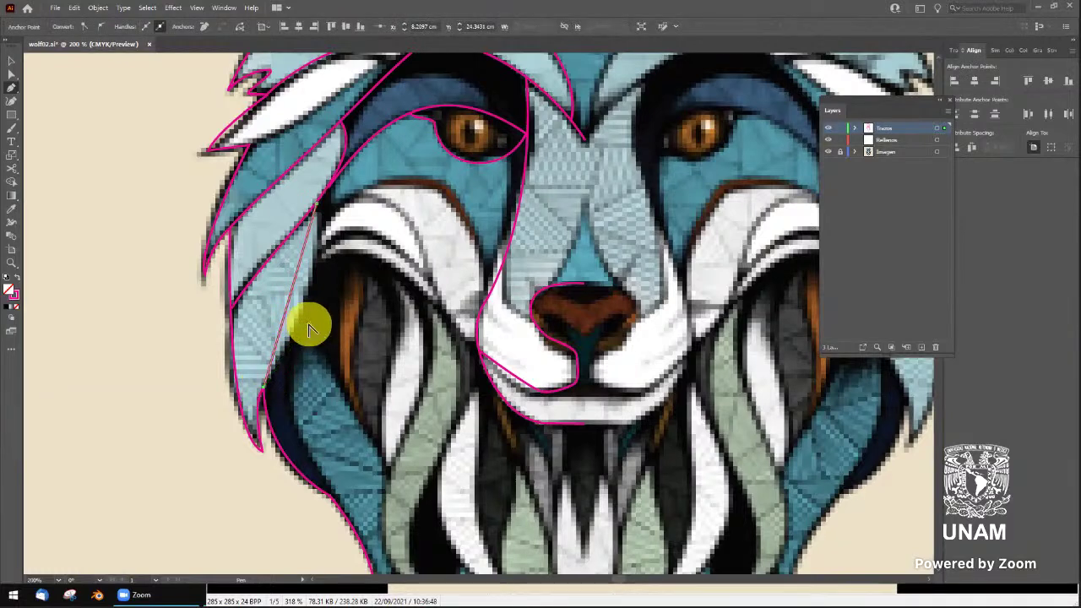
pyautogui.hotkey('shift', 'c')
pyautogui.moveTo(291, 295); pyautogui.dragTo(342, 241)
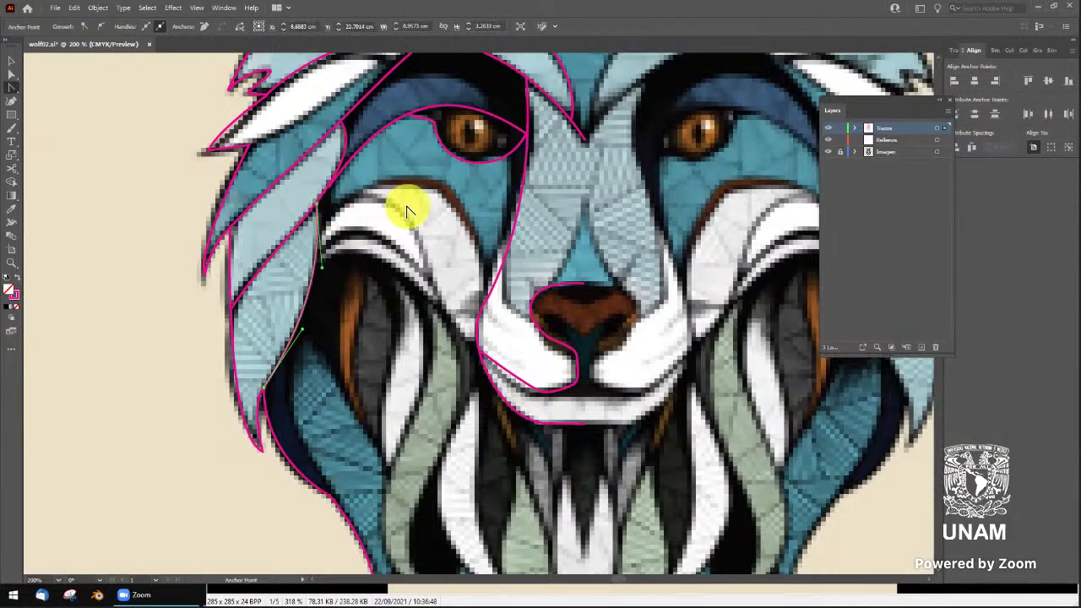
pyautogui.moveTo(419, 371)
pyautogui.mouseDown()
pyautogui.moveTo(402, 313)
pyautogui.moveTo(397, 331)
pyautogui.mouseUp()
pyautogui.press('v')
pyautogui.click(380, 234)
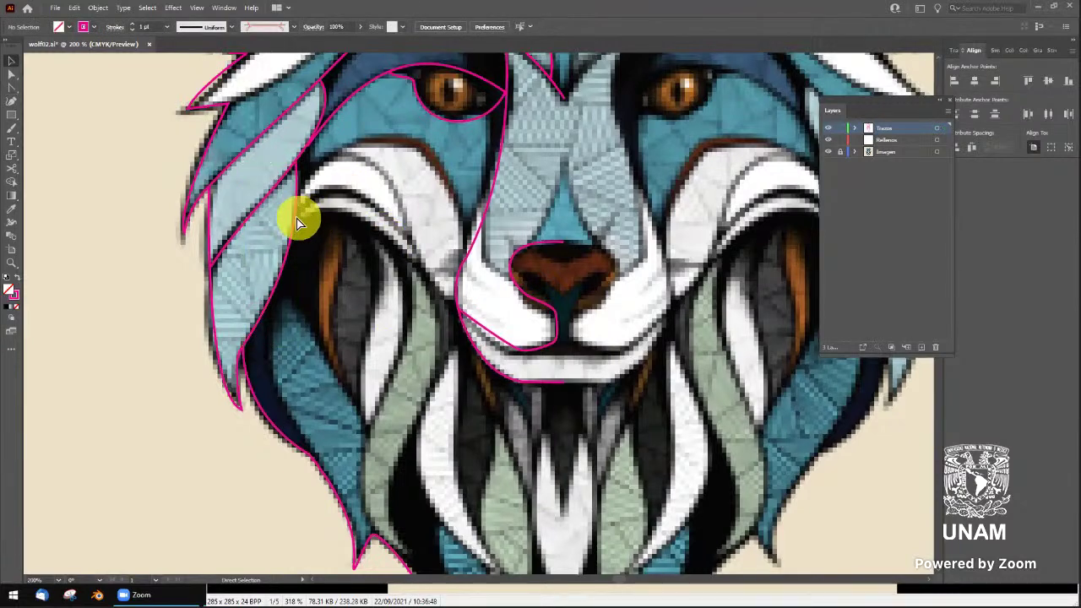
# Draw a curve from the mane beside the cheek to the muzzle, following the white fur
pyautogui.press('p')
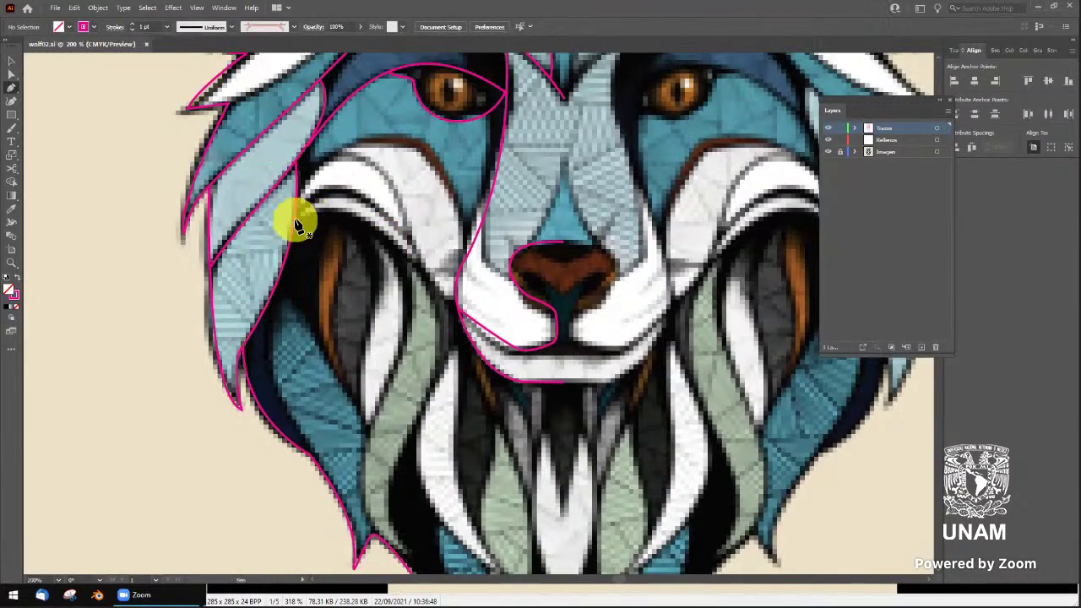
pyautogui.click(295, 218)
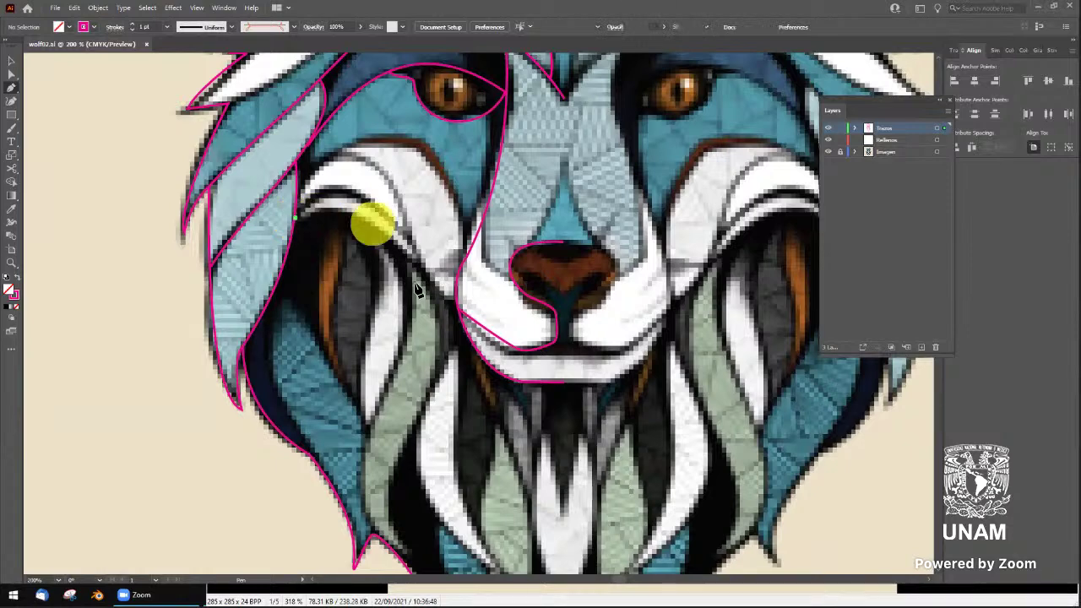
pyautogui.click(456, 306)
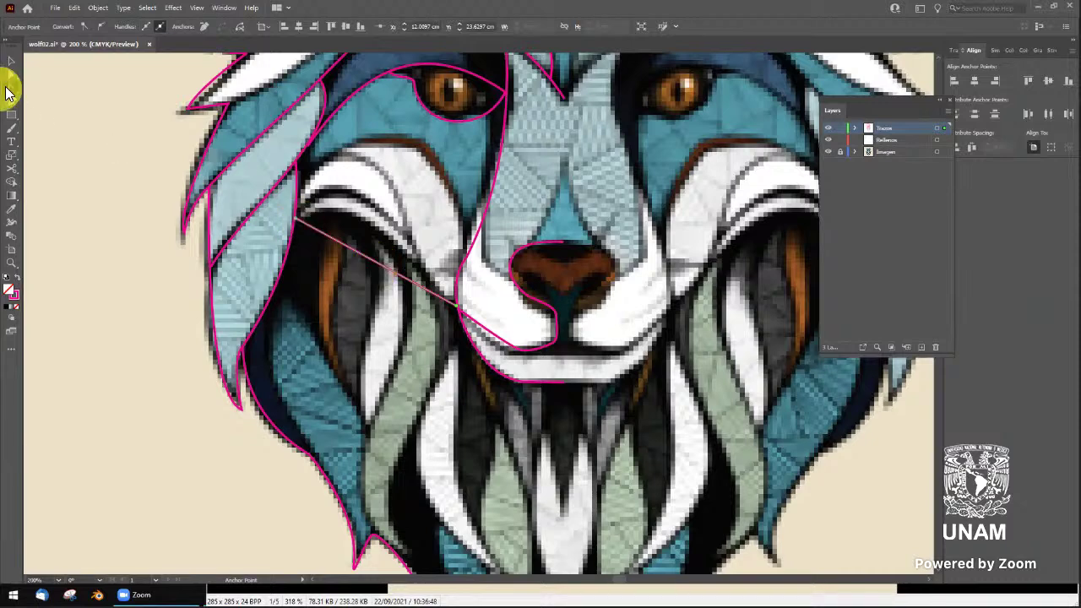
pyautogui.click(73, 99)
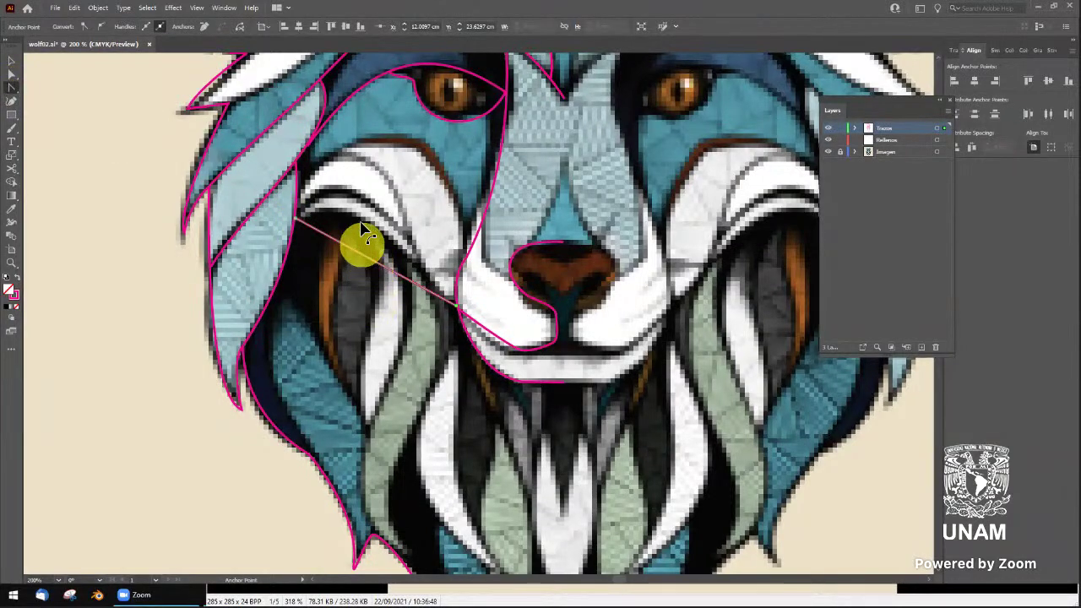
pyautogui.moveTo(358, 254); pyautogui.dragTo(362, 218)
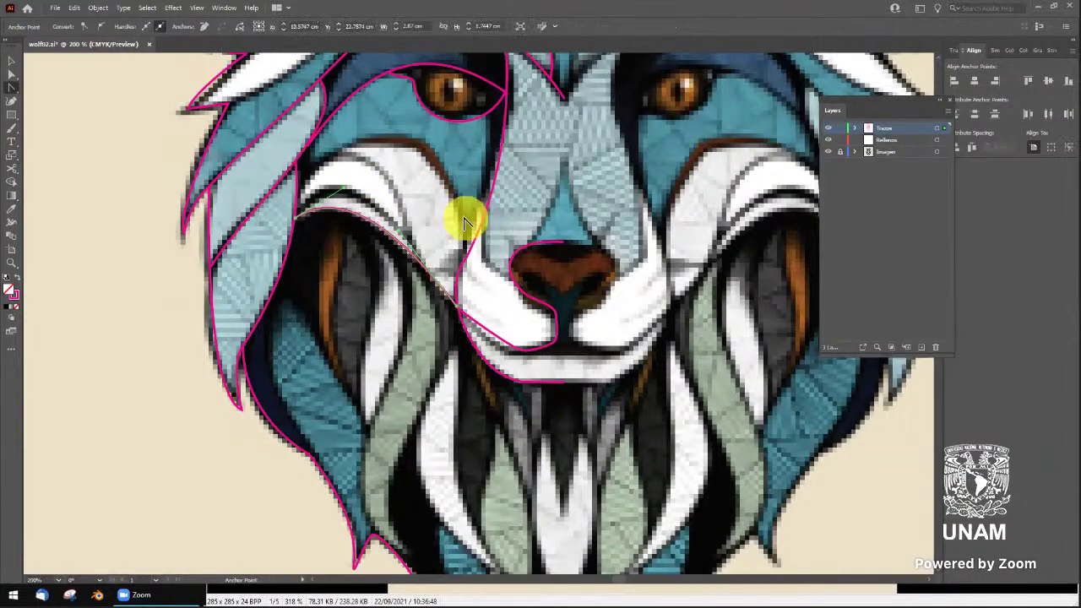
pyautogui.press('v')
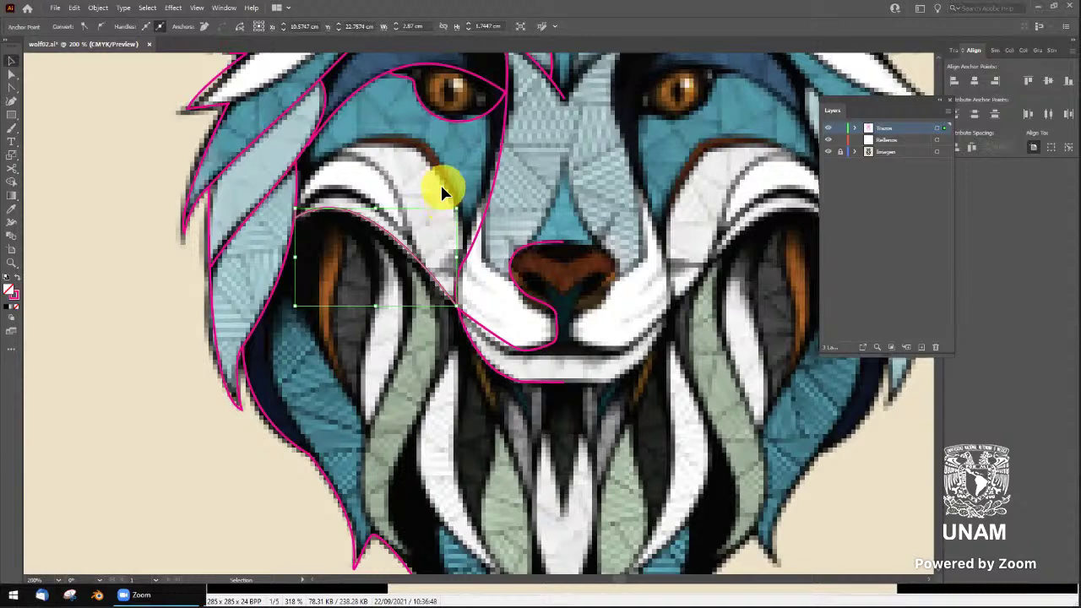
pyautogui.click(442, 188)
# Bend the straight segment beside the nose into a curve along the upper lip
pyautogui.press('a')
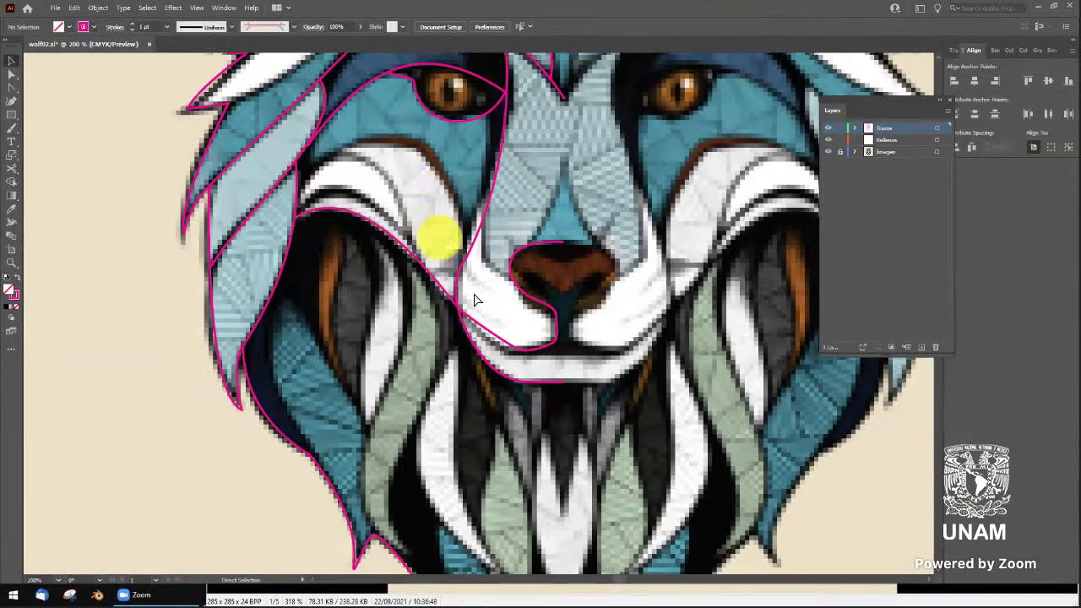
pyautogui.hotkey('ctrl', '-')
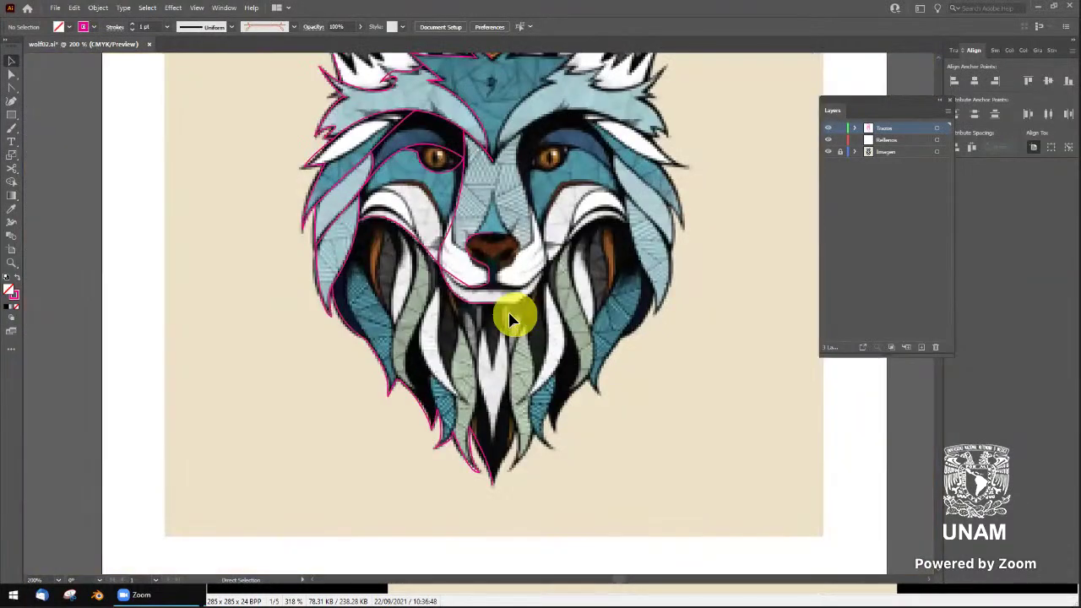
pyautogui.press('v')
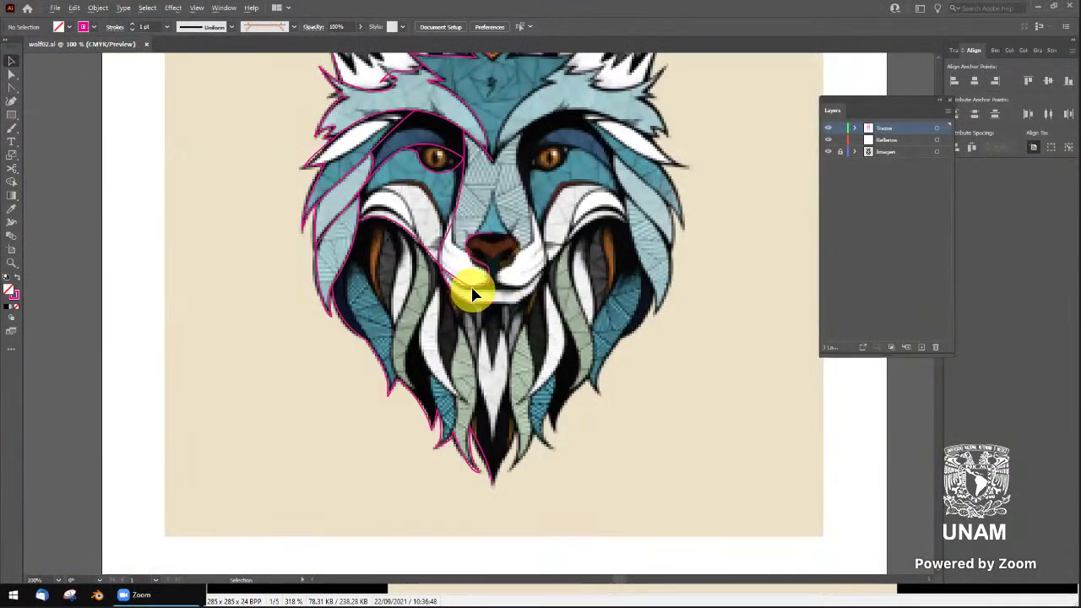
pyautogui.scroll(1, 473, 294)
pyautogui.scroll(1, 471, 289)
pyautogui.scroll(1, 473, 288)
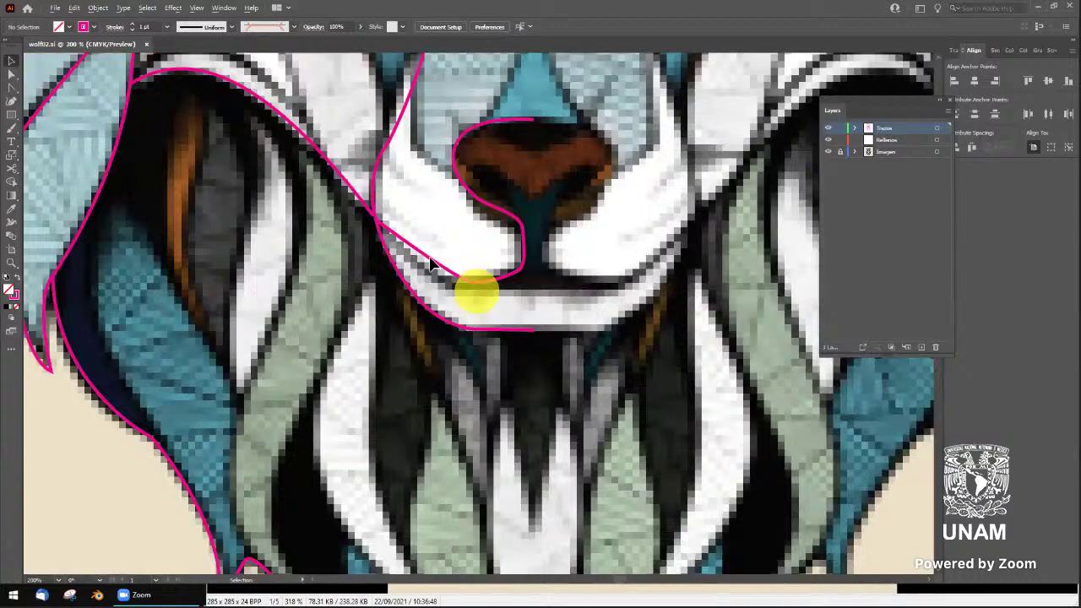
pyautogui.click(437, 264)
pyautogui.press('a')
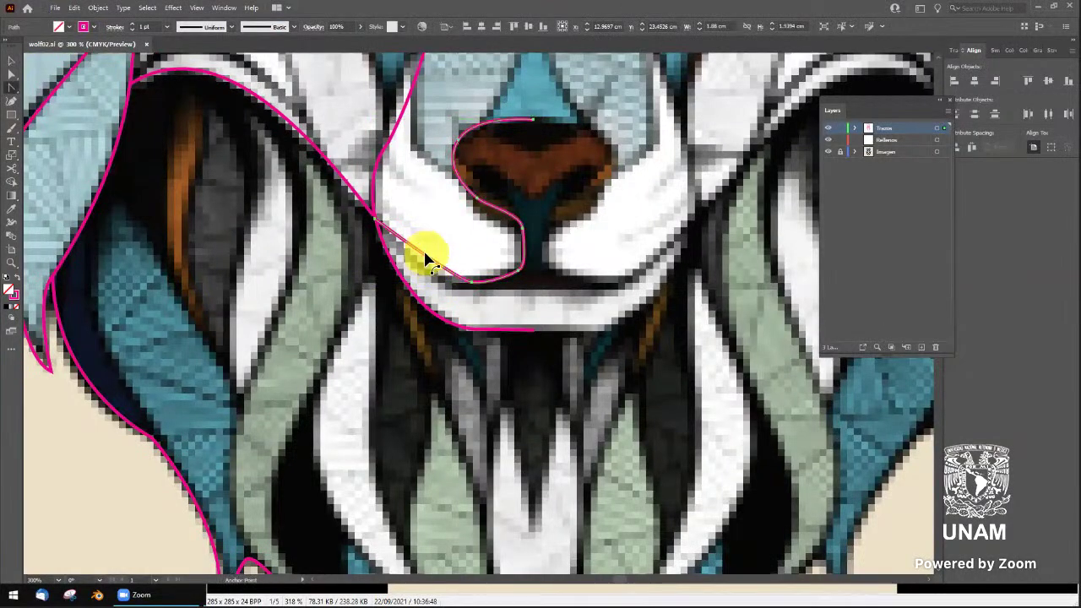
pyautogui.moveTo(426, 264); pyautogui.dragTo(413, 268)
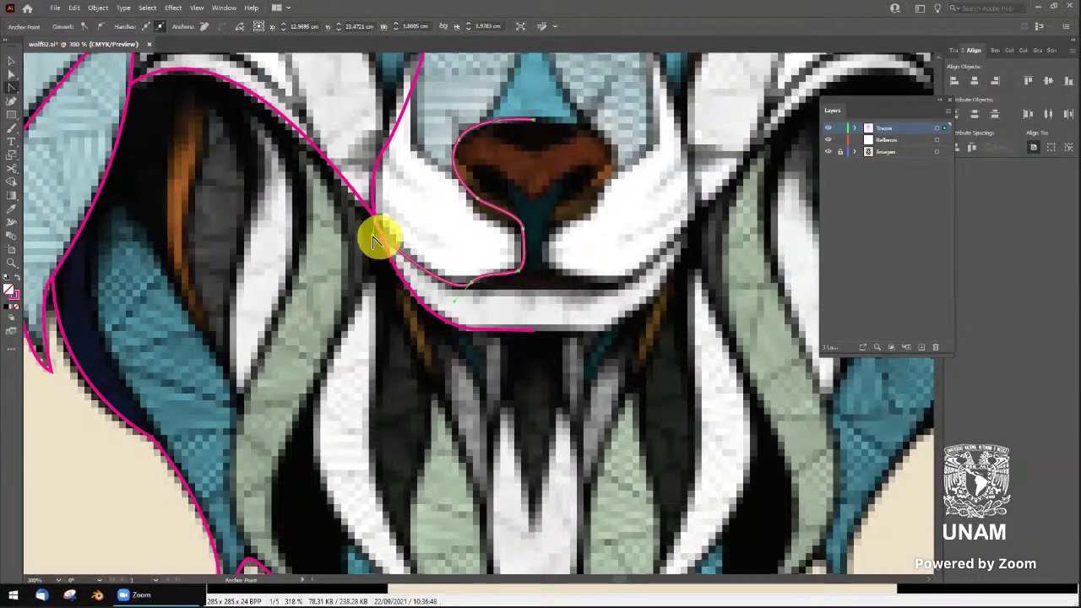
pyautogui.click(457, 245)
# Inspect the outline crossing beside the muzzle, zooming in and out around it
pyautogui.scroll(-3, 439, 236)
pyautogui.scroll(2, 422, 226)
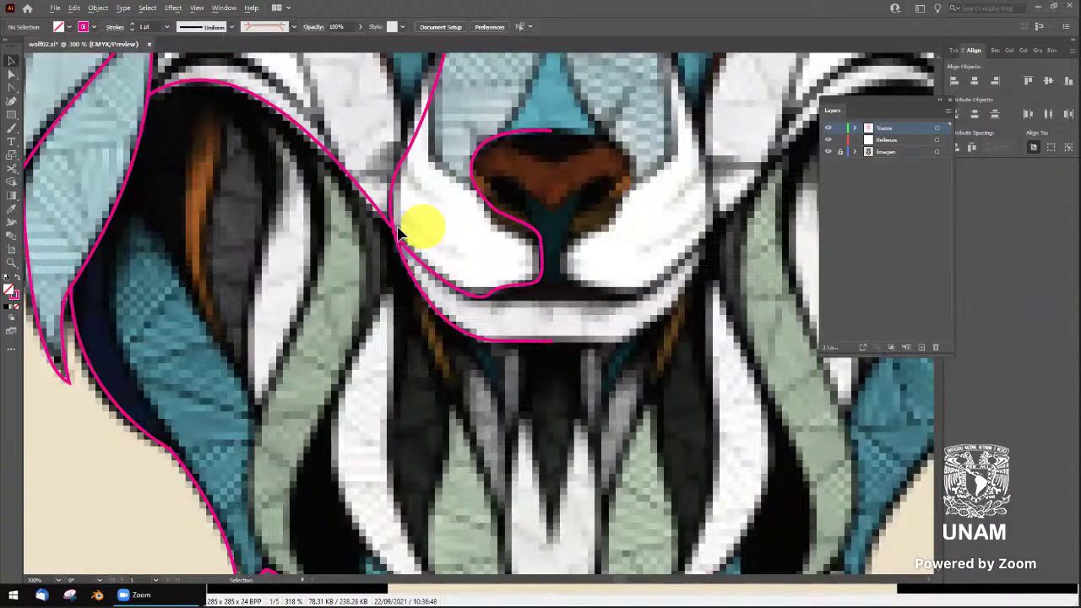
pyautogui.scroll(2, 388, 228)
pyautogui.scroll(2, 368, 232)
pyautogui.click(362, 234)
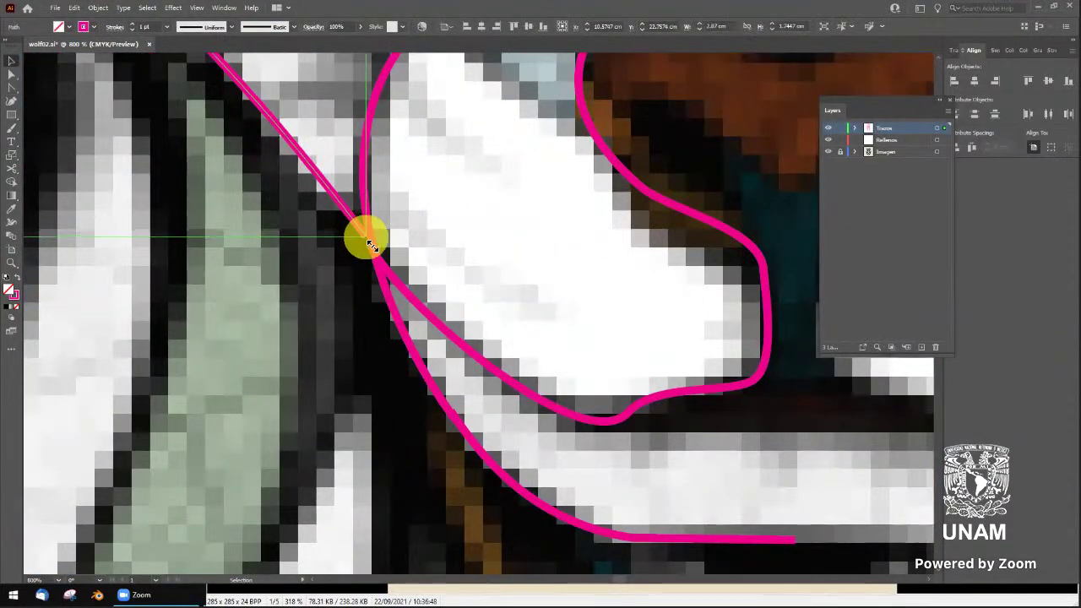
pyautogui.scroll(-1, 371, 246)
pyautogui.click(447, 227)
pyautogui.scroll(-1, 447, 226)
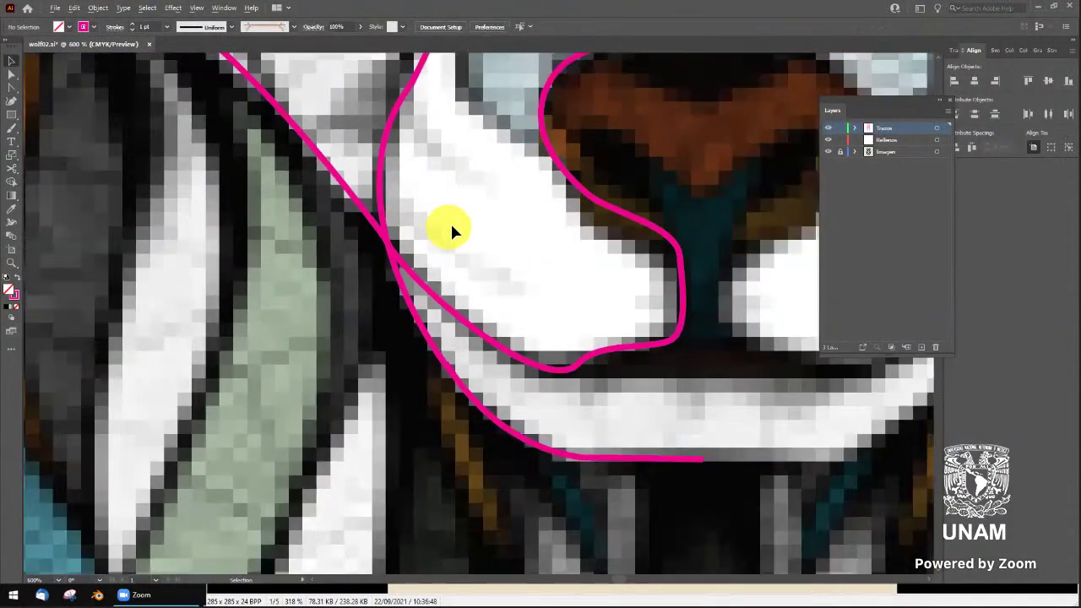
pyautogui.scroll(-1, 460, 228)
pyautogui.scroll(-3, 461, 224)
pyautogui.scroll(-2, 482, 225)
pyautogui.scroll(1, 562, 211)
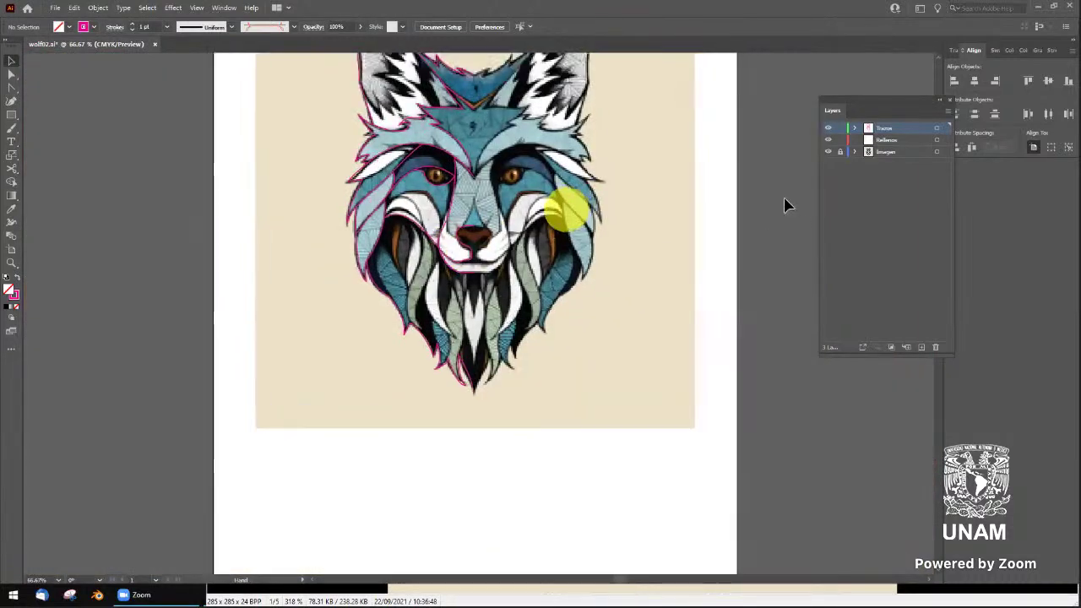
# Hide the wolf reference image and select all the left-half tracing paths
pyautogui.click(827, 151)
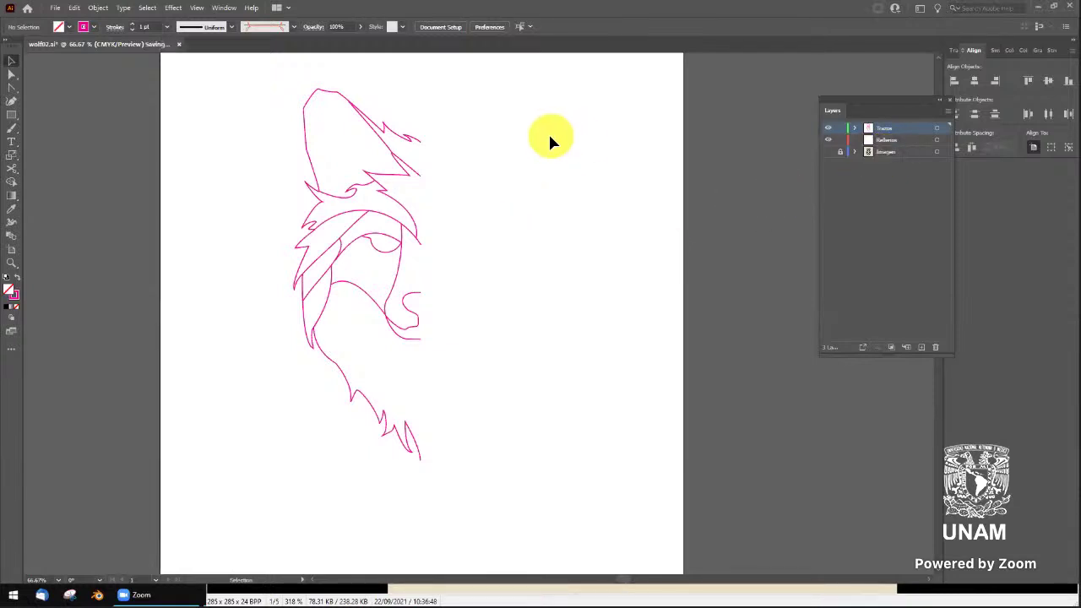
pyautogui.moveTo(253, 80); pyautogui.dragTo(460, 478)
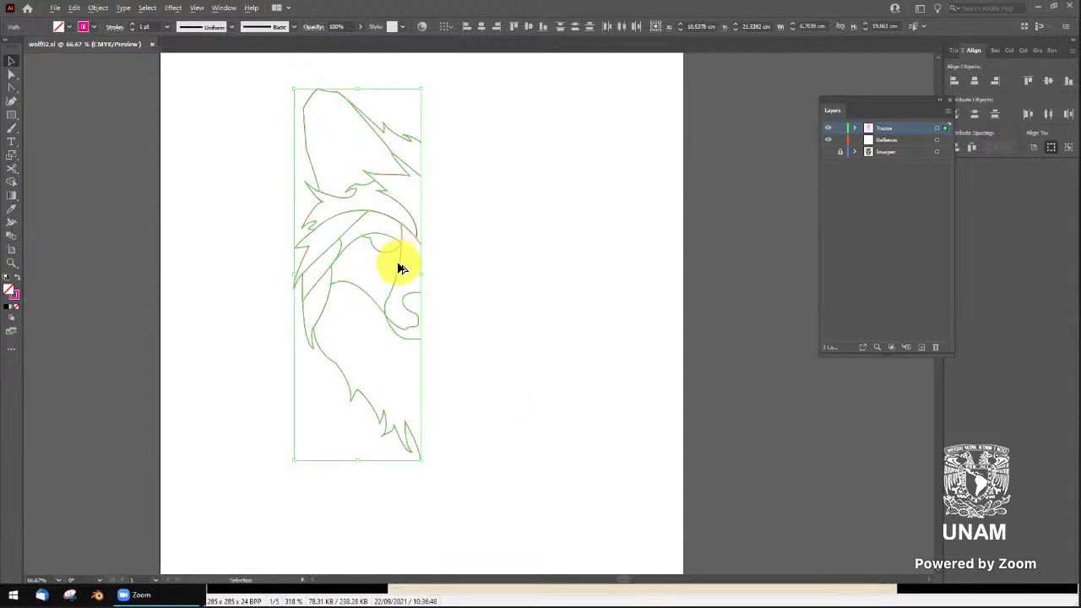
pyautogui.moveTo(400, 268); pyautogui.dragTo(625, 287)
pyautogui.press('a')
pyautogui.hotkey('ctrl', 'z')
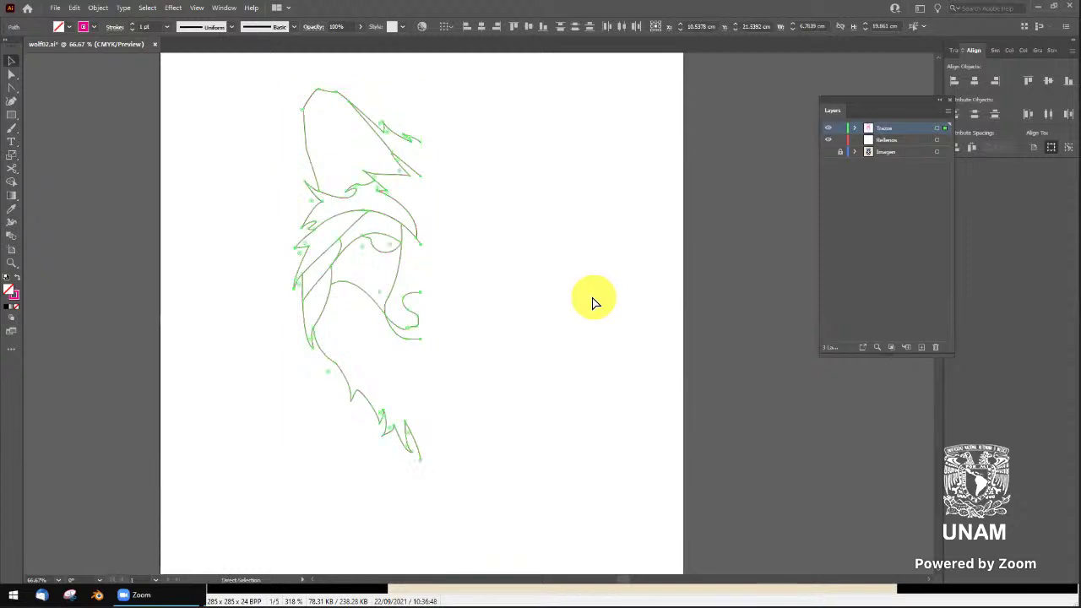
pyautogui.press('v')
# Copy the tracing, paste it in place, and add a new layer
pyautogui.click(74, 7)
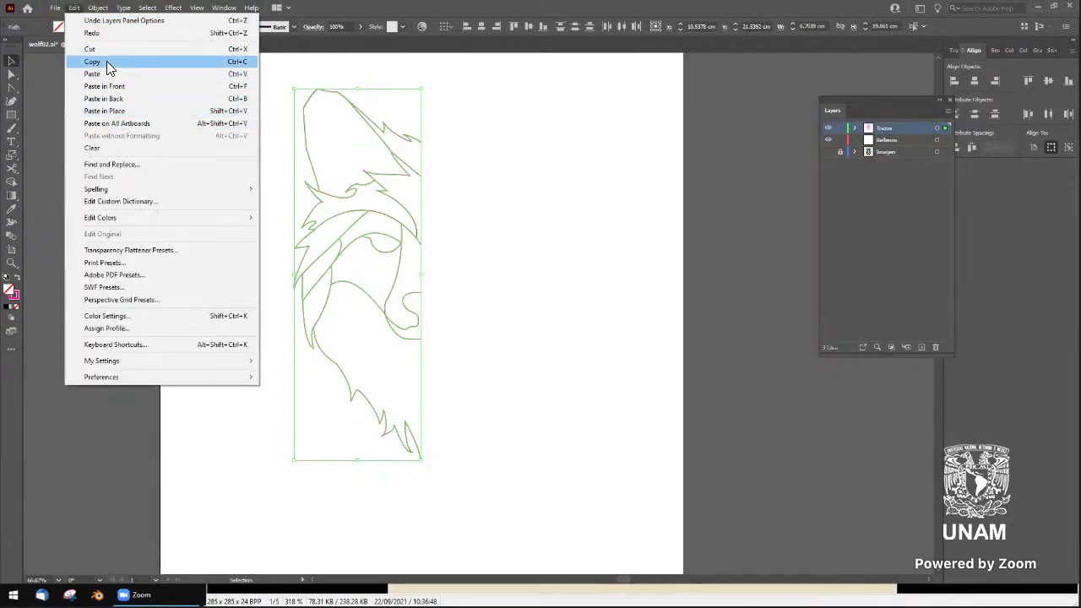
pyautogui.click(106, 61)
pyautogui.click(74, 8)
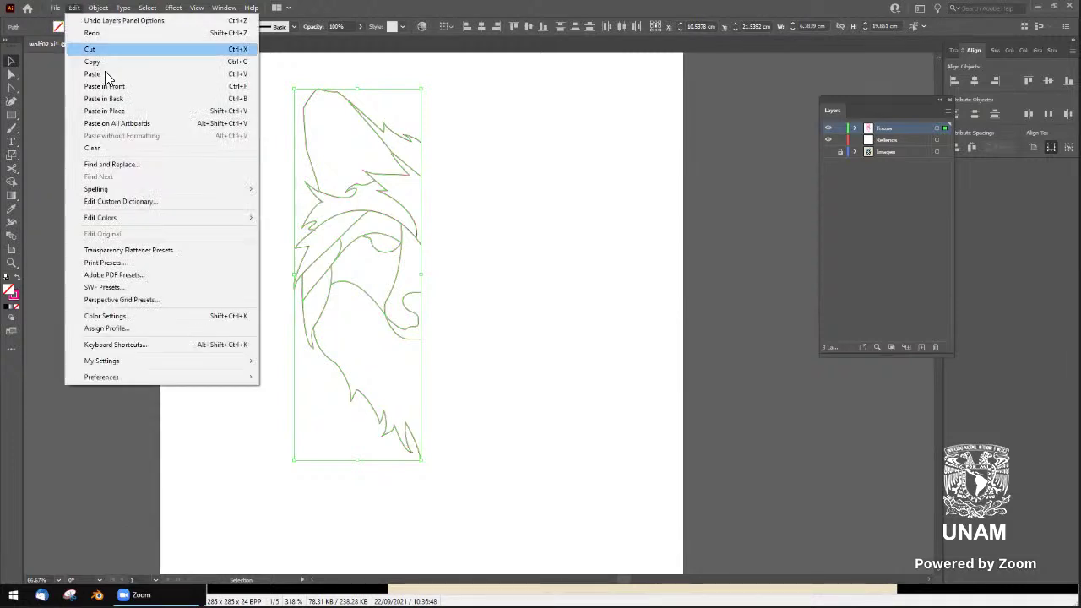
pyautogui.click(114, 116)
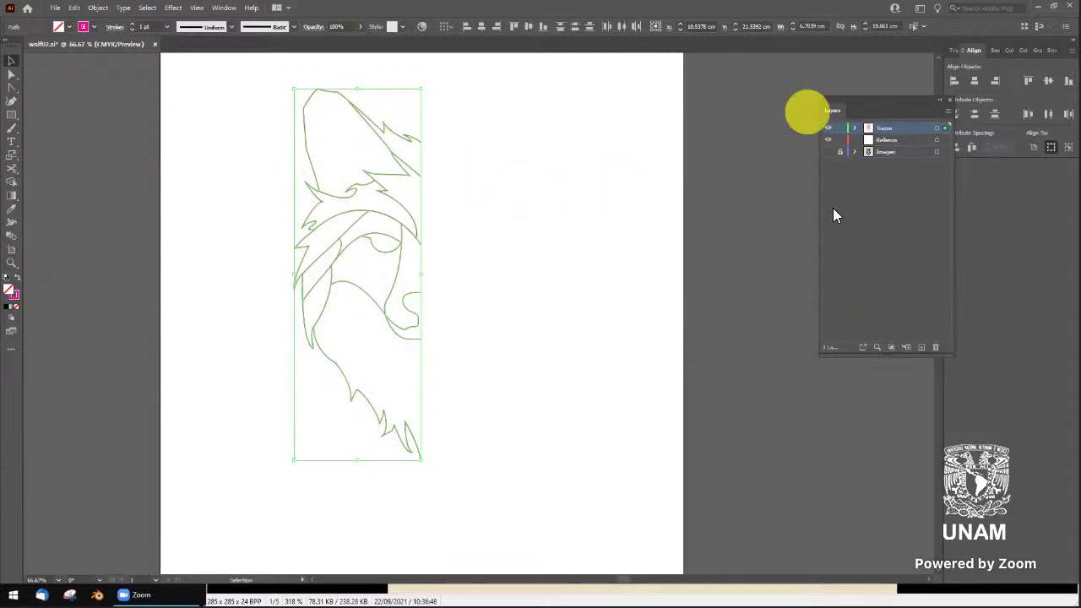
pyautogui.click(926, 348)
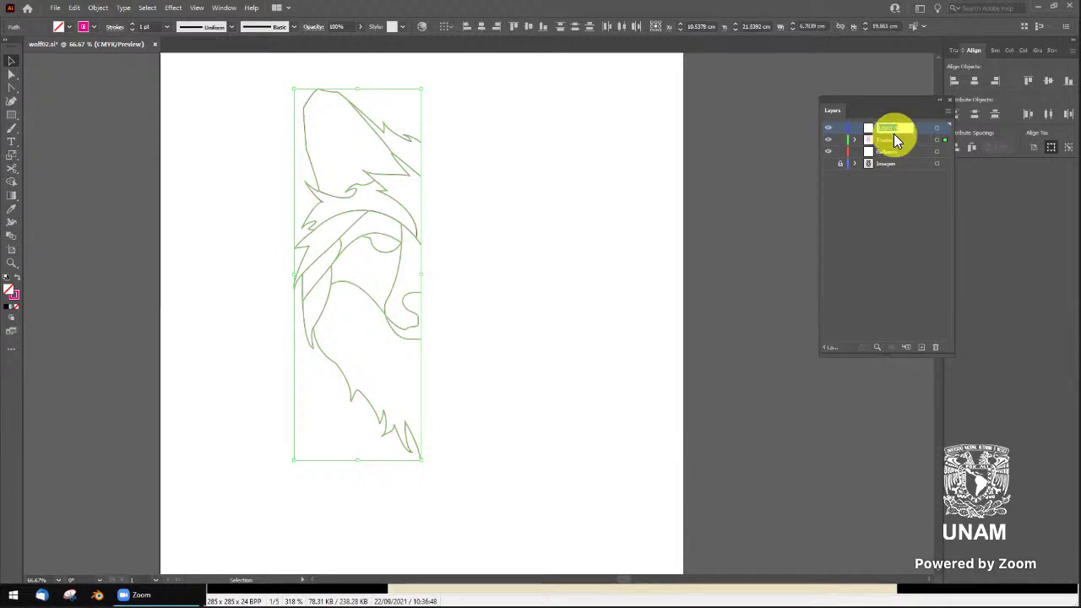
# Name the new layer CapaSeguridad and paste a copy of the whole tracing into it
pyautogui.press('BackSpace')
pyautogui.press('Return')
pyautogui.click(943, 137)
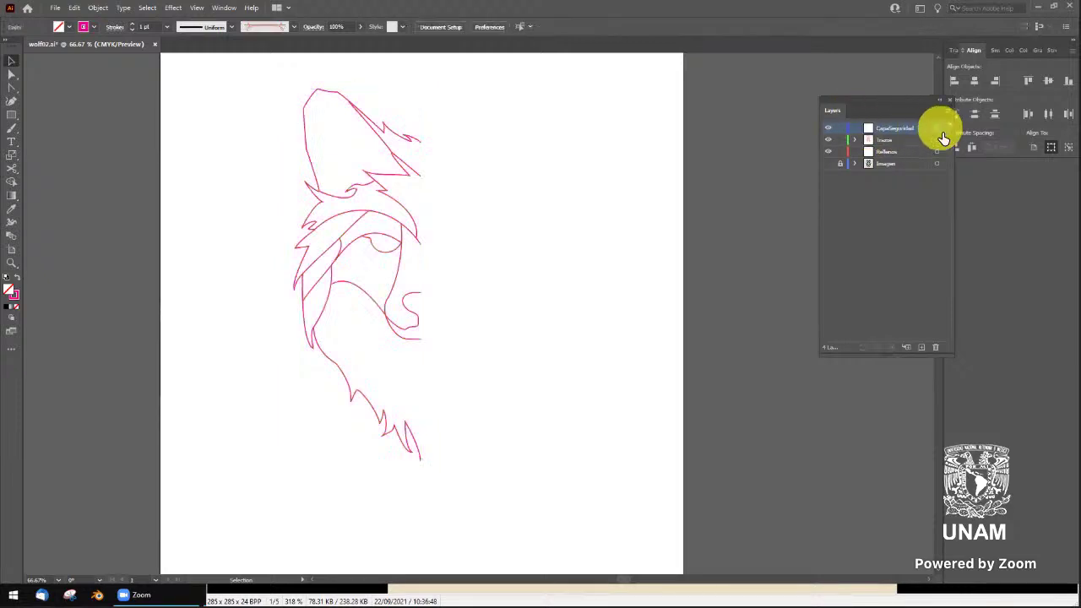
pyautogui.hotkey('ctrl', 'a')
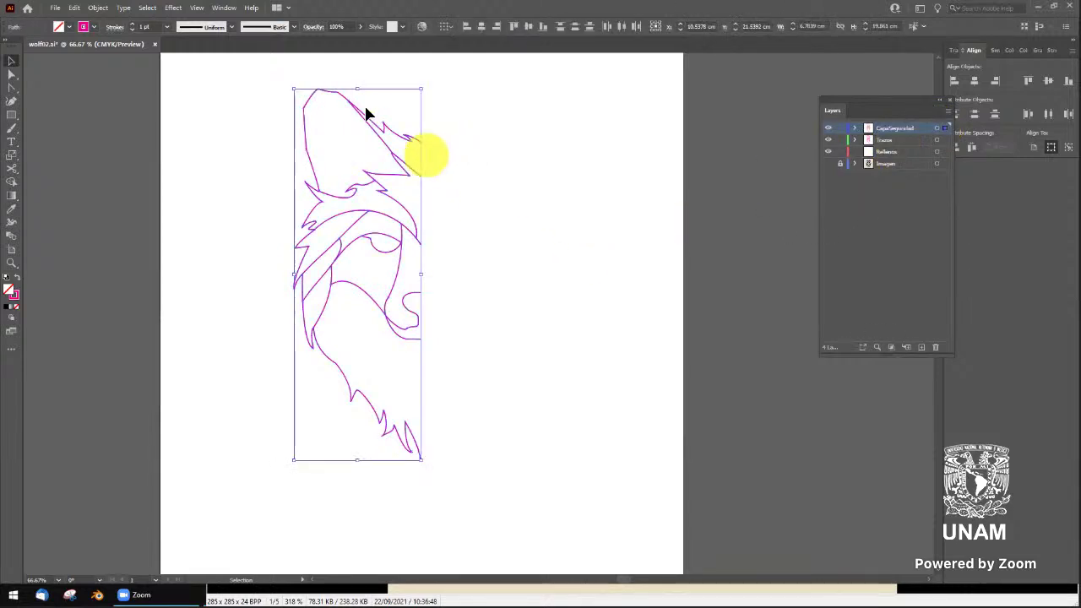
pyautogui.hotkey('ctrl', 'shift', 'v')
pyautogui.click(75, 8)
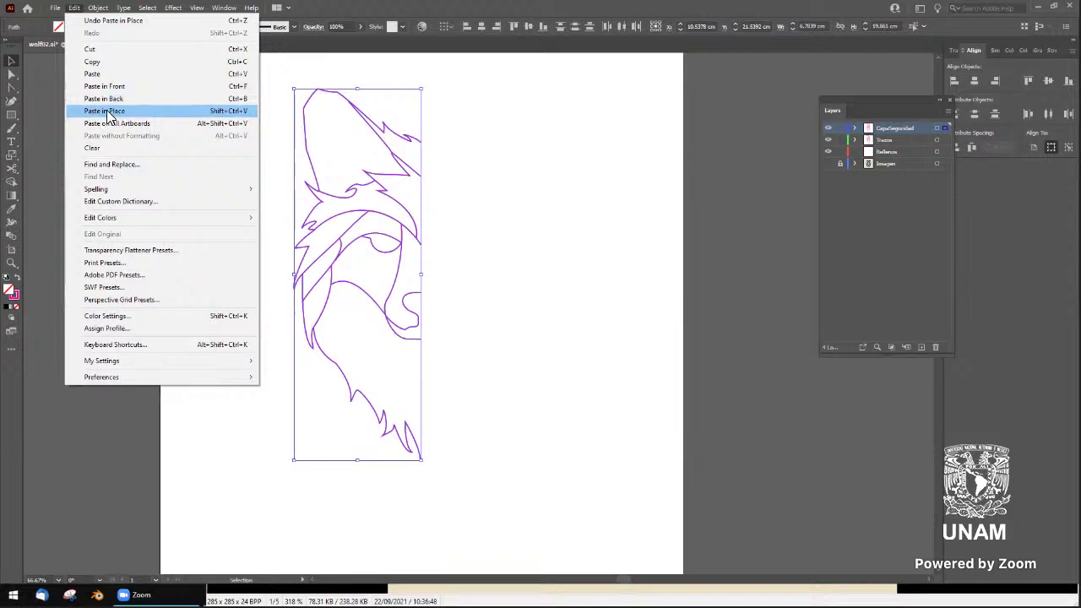
pyautogui.click(465, 149)
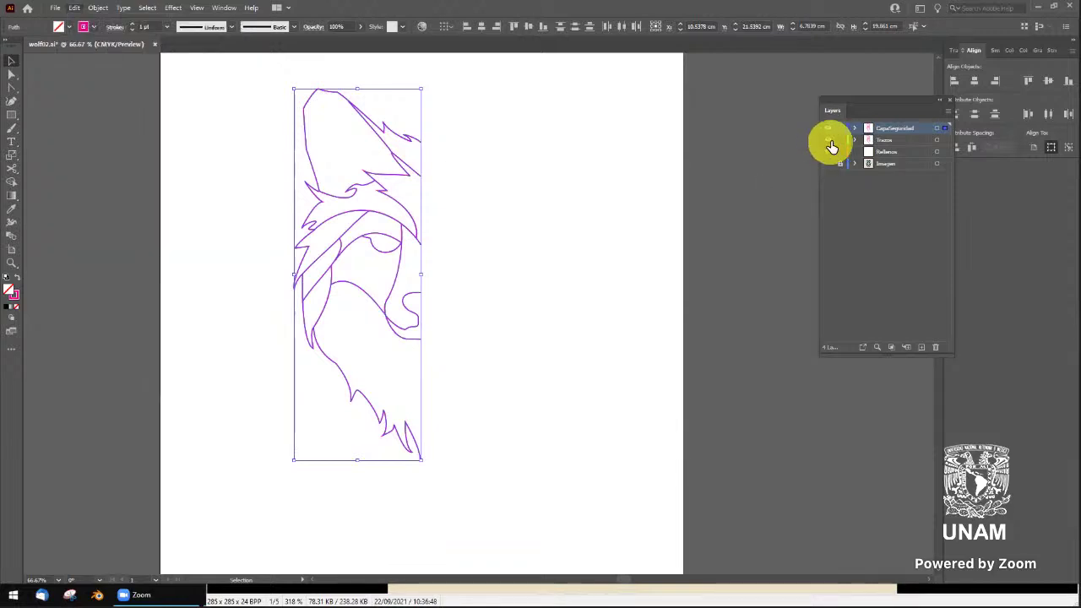
pyautogui.click(660, 236)
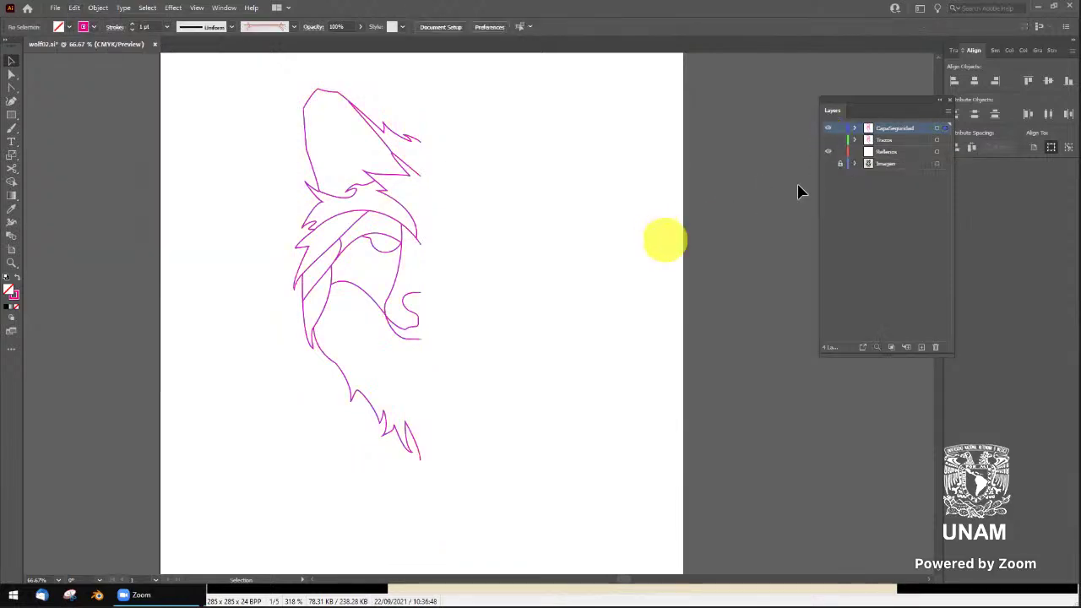
# Hide and lock CapaSeguridad, move it below Rellenos, and make Trazos active again
pyautogui.click(828, 127)
pyautogui.click(839, 129)
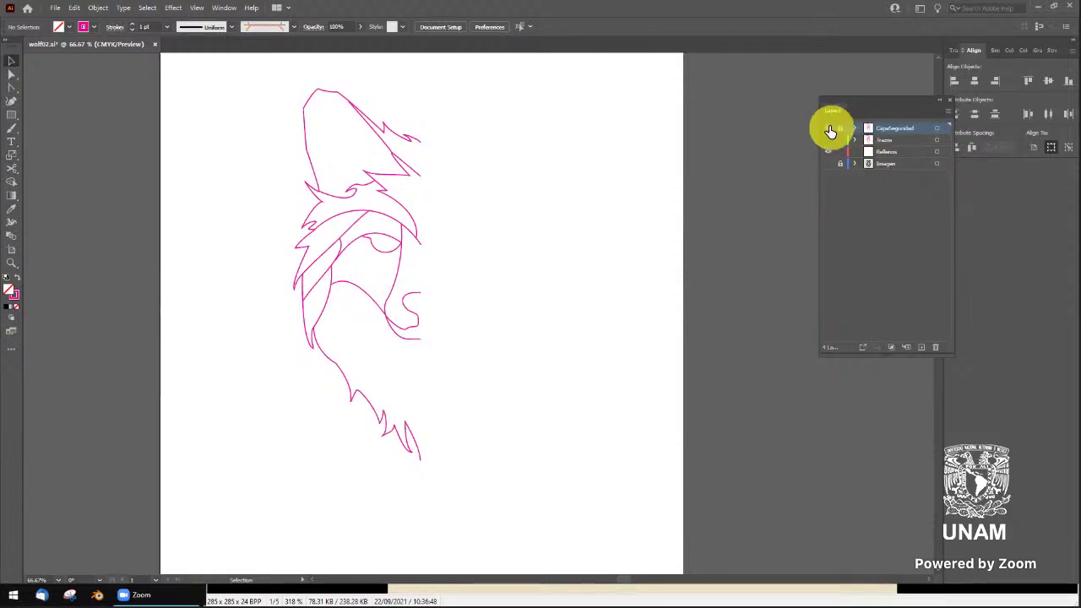
pyautogui.click(832, 135)
pyautogui.click(885, 156)
pyautogui.moveTo(885, 157); pyautogui.dragTo(882, 153)
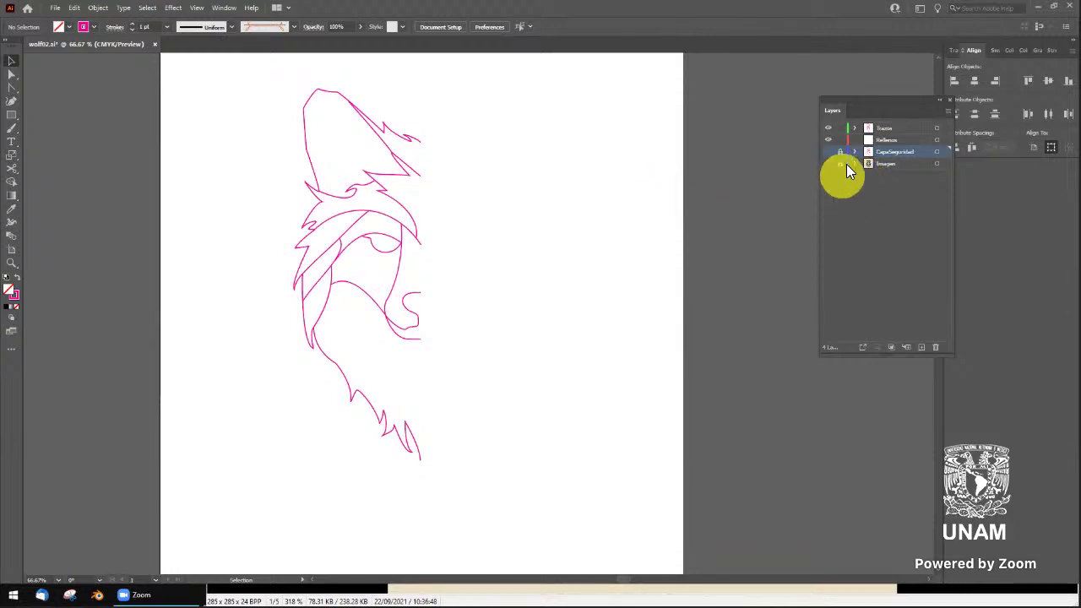
pyautogui.click(882, 127)
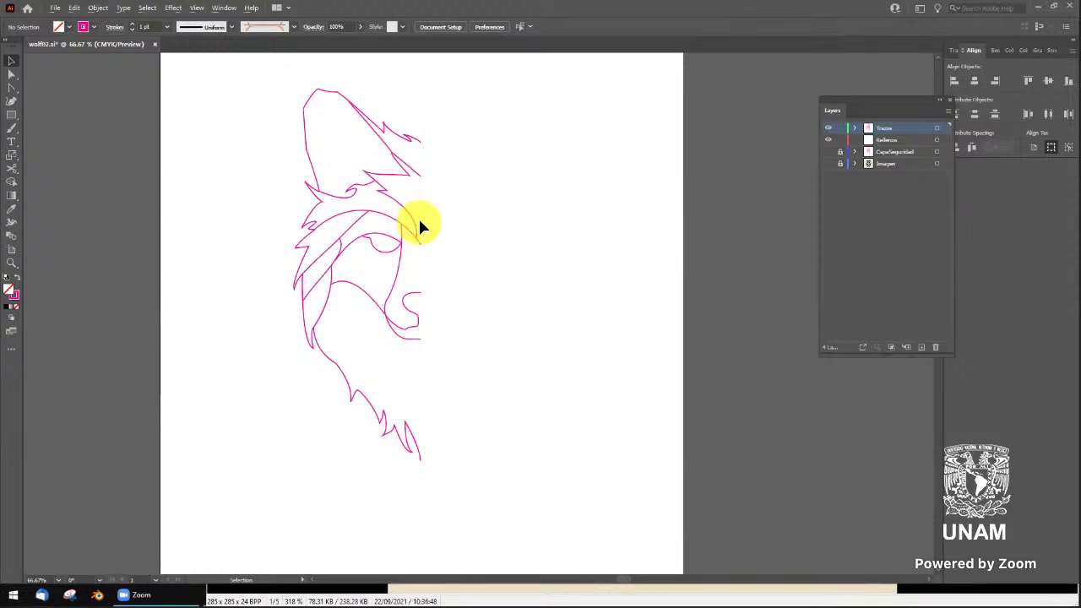
# Show the wolf reference image again and select the left-half tracing
pyautogui.scroll(1, 420, 223)
pyautogui.scroll(1, 422, 218)
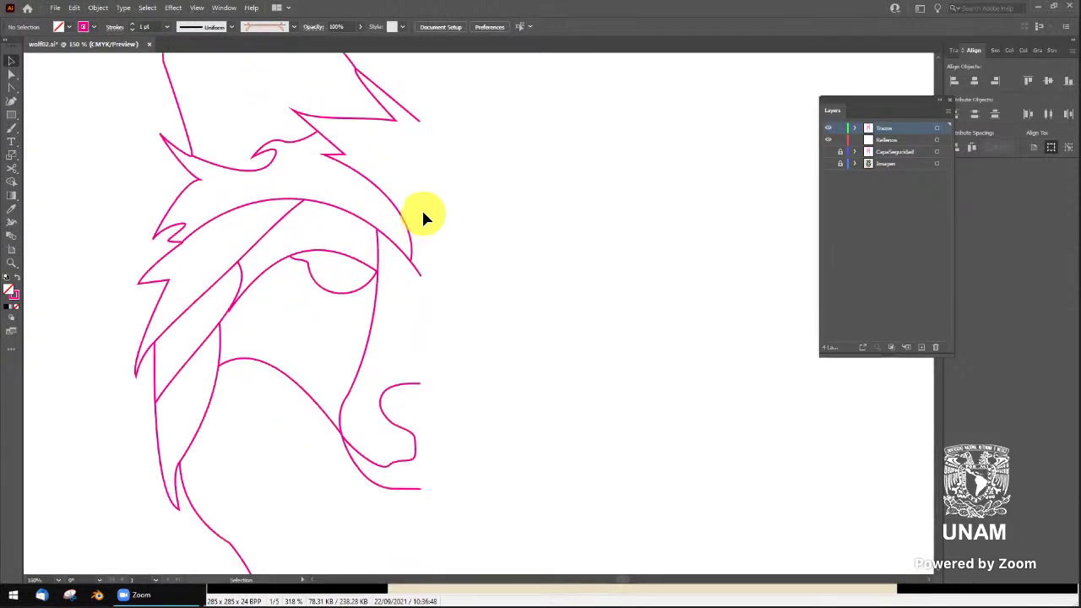
pyautogui.click(828, 164)
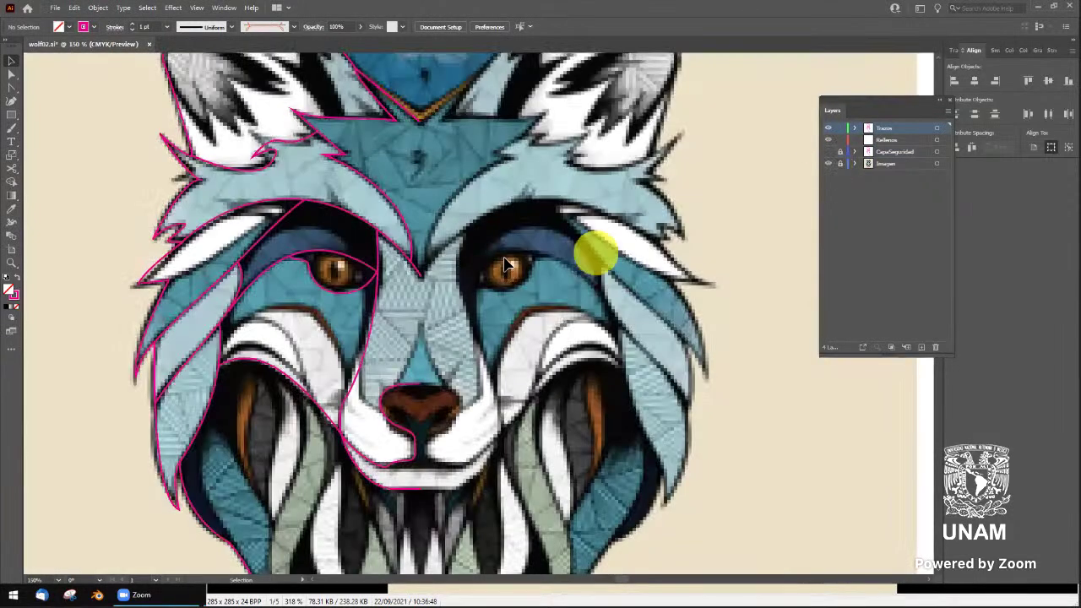
pyautogui.click(412, 245)
pyautogui.scroll(-1, 440, 229)
pyautogui.scroll(-1, 544, 229)
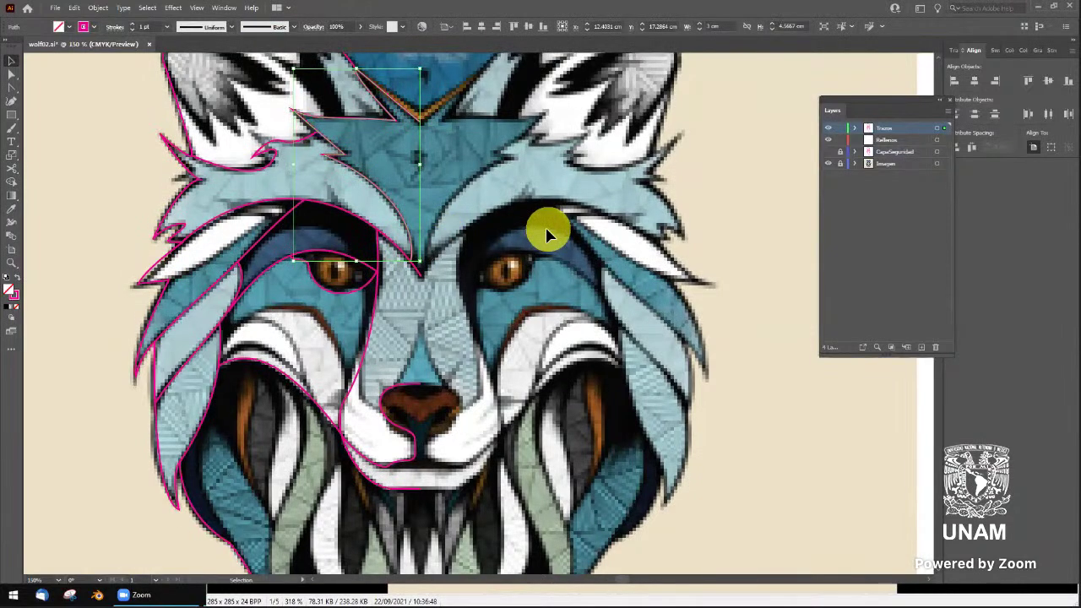
pyautogui.scroll(-1, 550, 228)
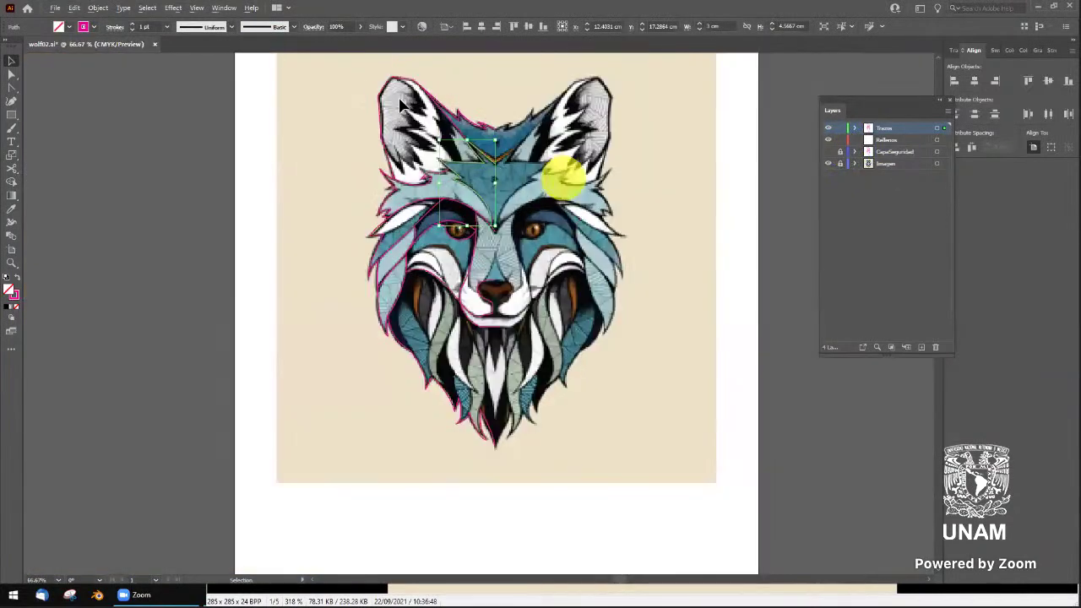
pyautogui.scroll(-1, 559, 179)
pyautogui.moveTo(355, 74); pyautogui.dragTo(507, 443)
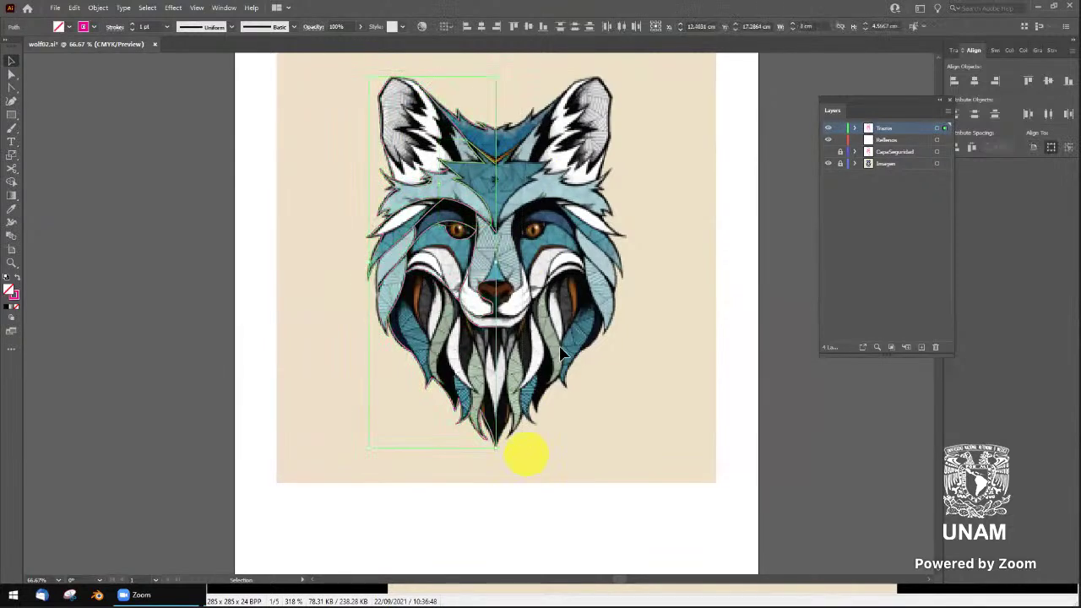
pyautogui.moveTo(578, 240); pyautogui.dragTo(529, 269)
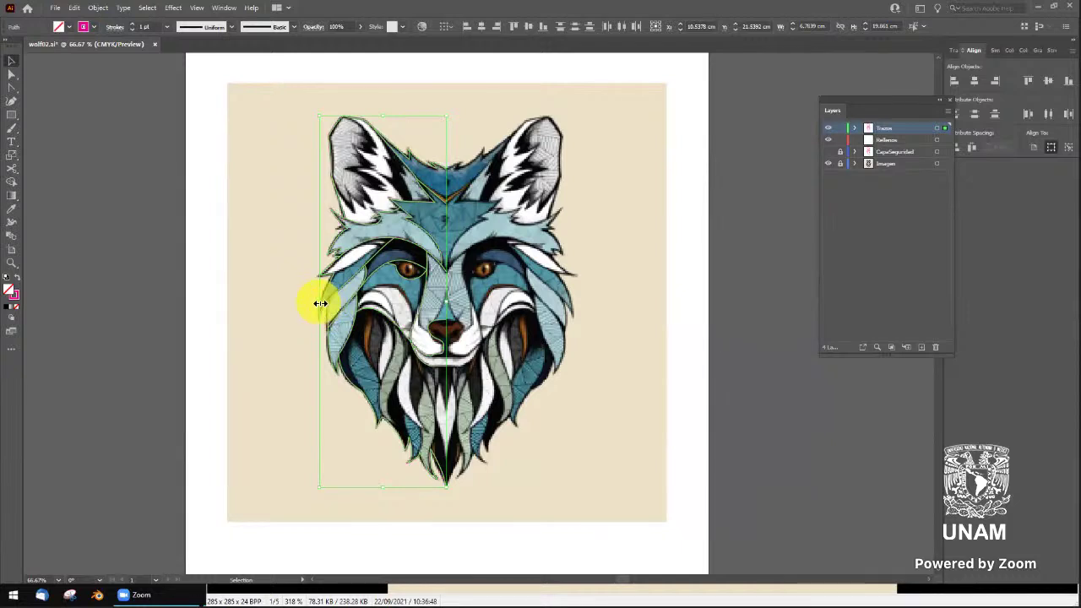
pyautogui.moveTo(320, 304); pyautogui.dragTo(575, 307)
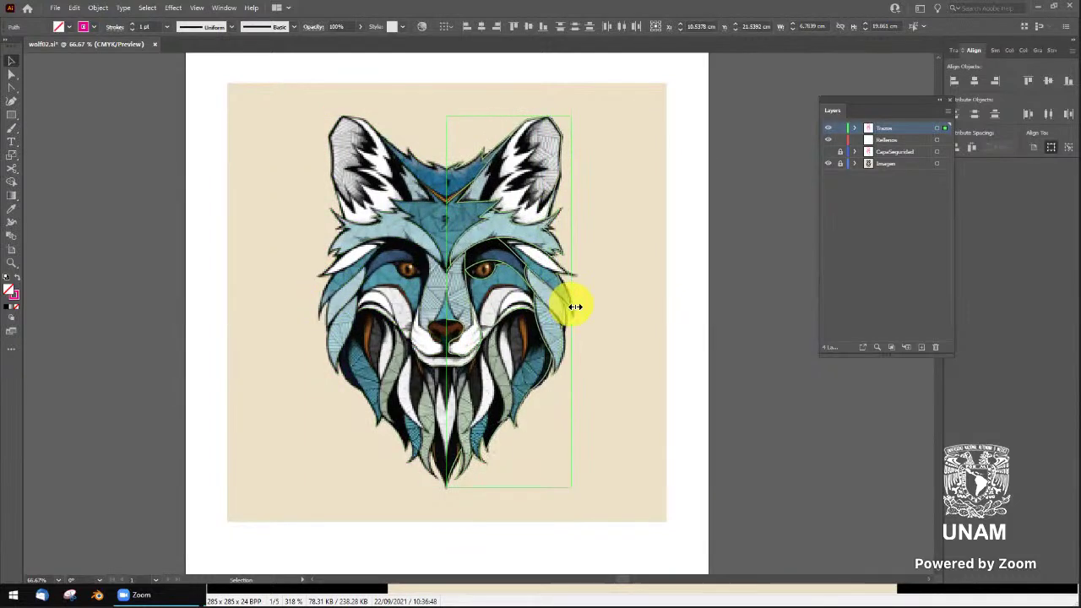
pyautogui.hotkey('ctrl', 'z')
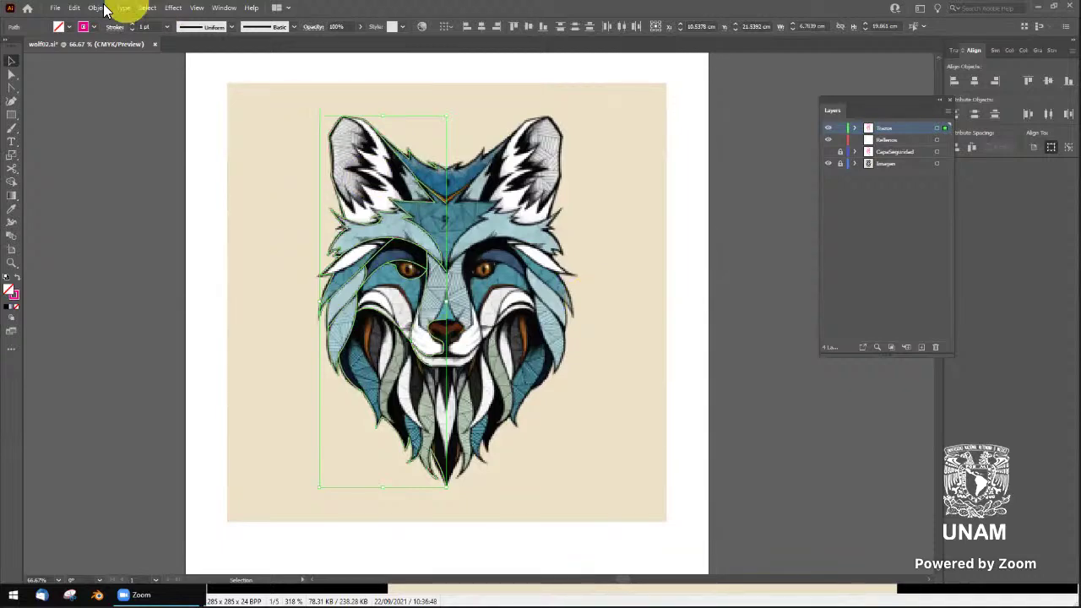
# Paste a copy in place and flip it horizontally onto the wolf's right side
pyautogui.click(74, 8)
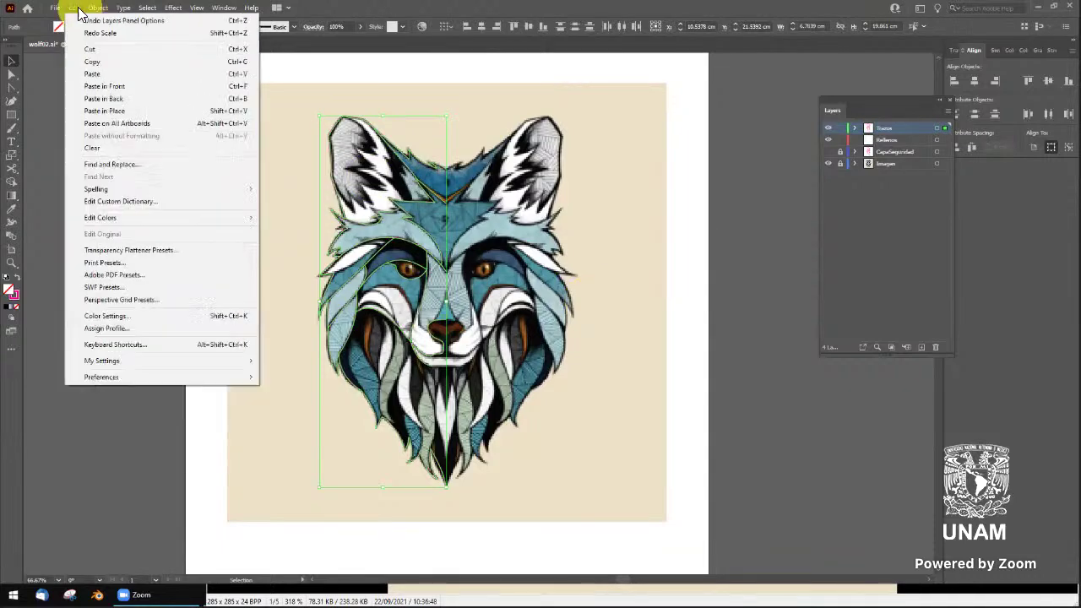
pyautogui.click(128, 110)
pyautogui.click(329, 309)
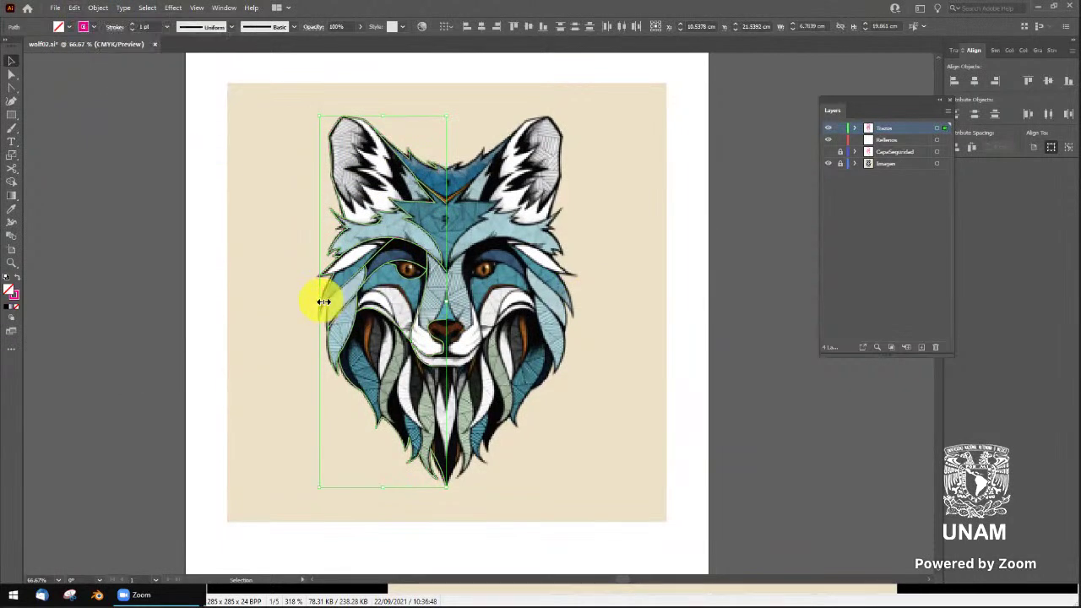
pyautogui.moveTo(323, 301)
pyautogui.mouseDown()
pyautogui.moveTo(527, 304)
pyautogui.moveTo(575, 324)
pyautogui.mouseUp()
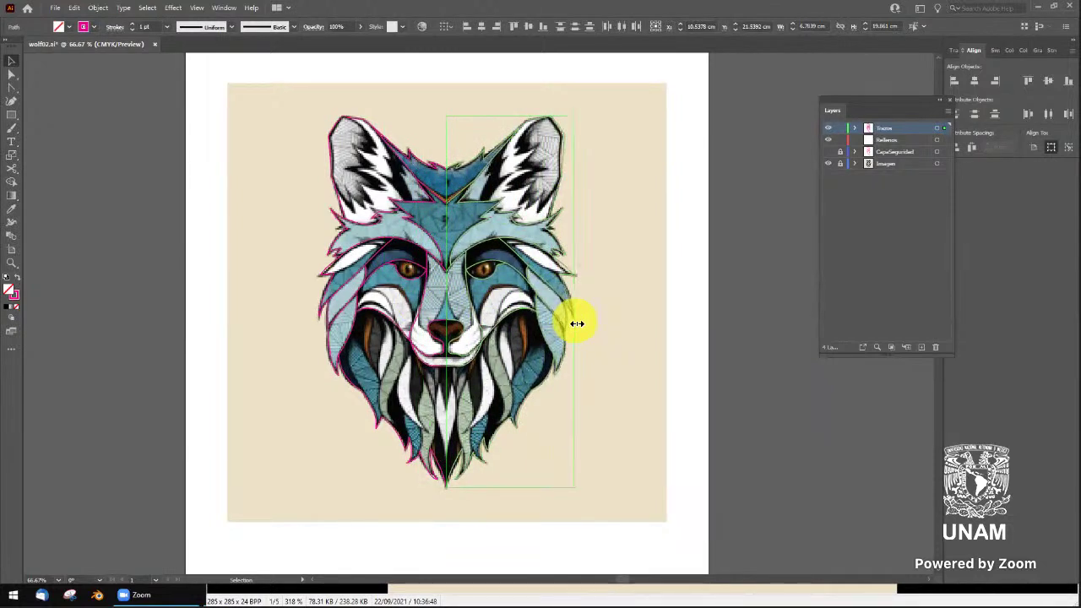
pyautogui.click(636, 272)
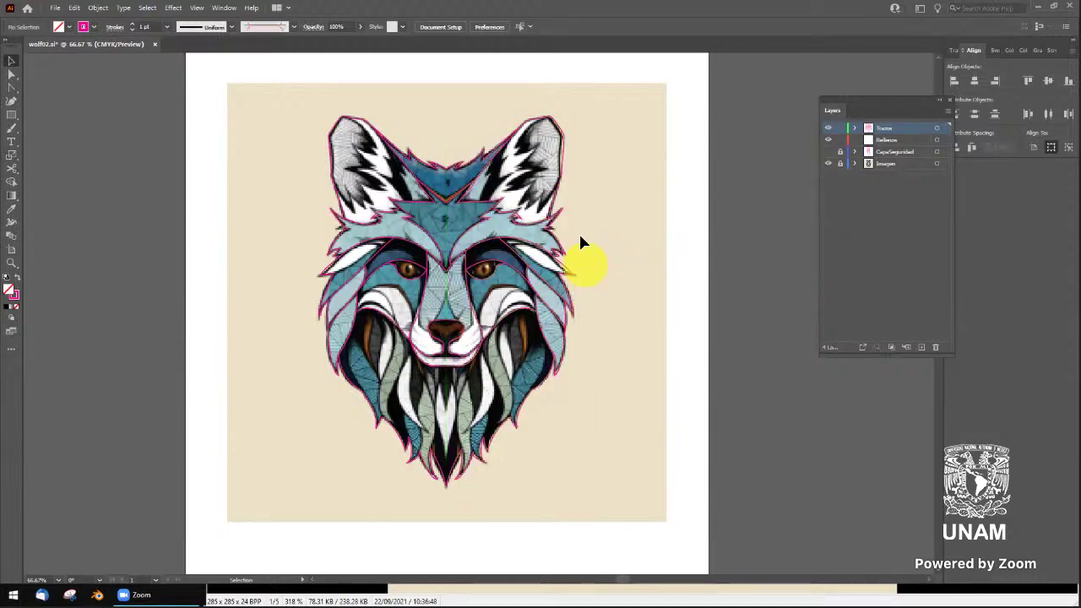
# Toggle the Imagen reference layer off and on, save the file, then toggle it again
pyautogui.click(828, 163)
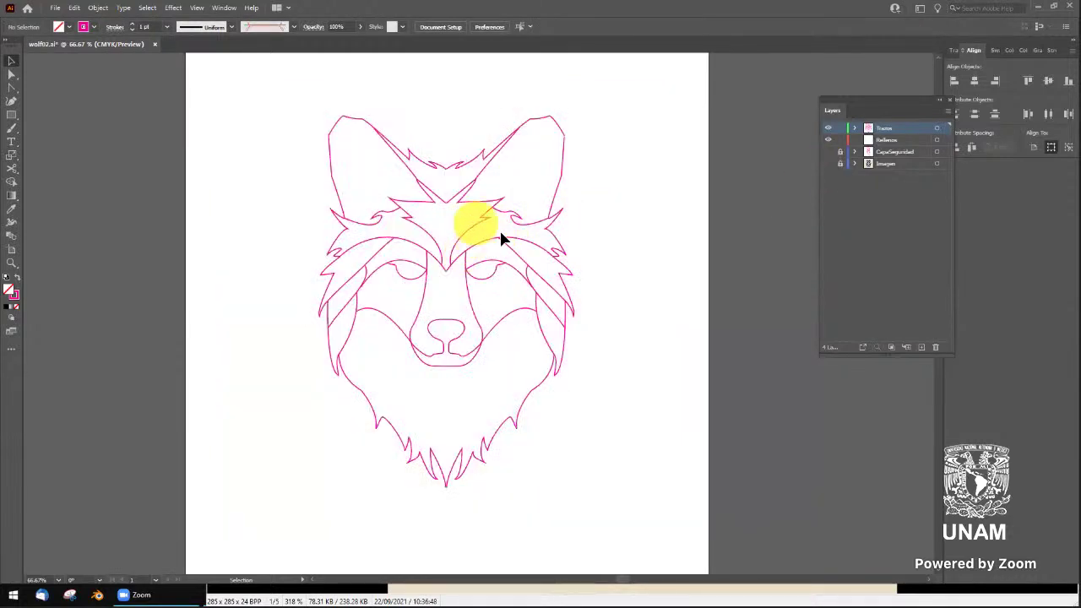
pyautogui.click(829, 164)
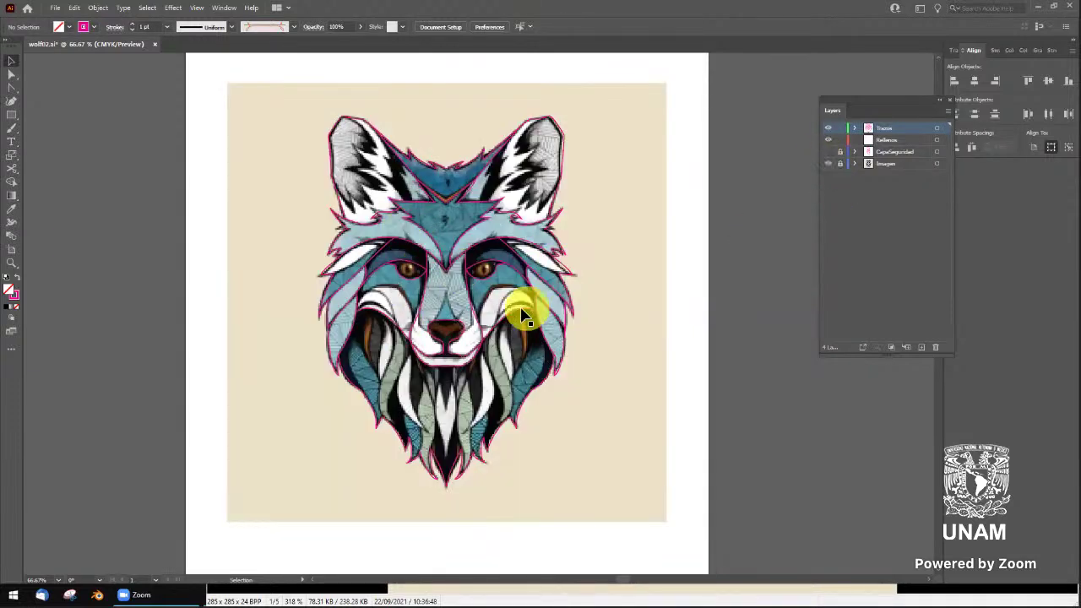
pyautogui.hotkey('ctrl', 's')
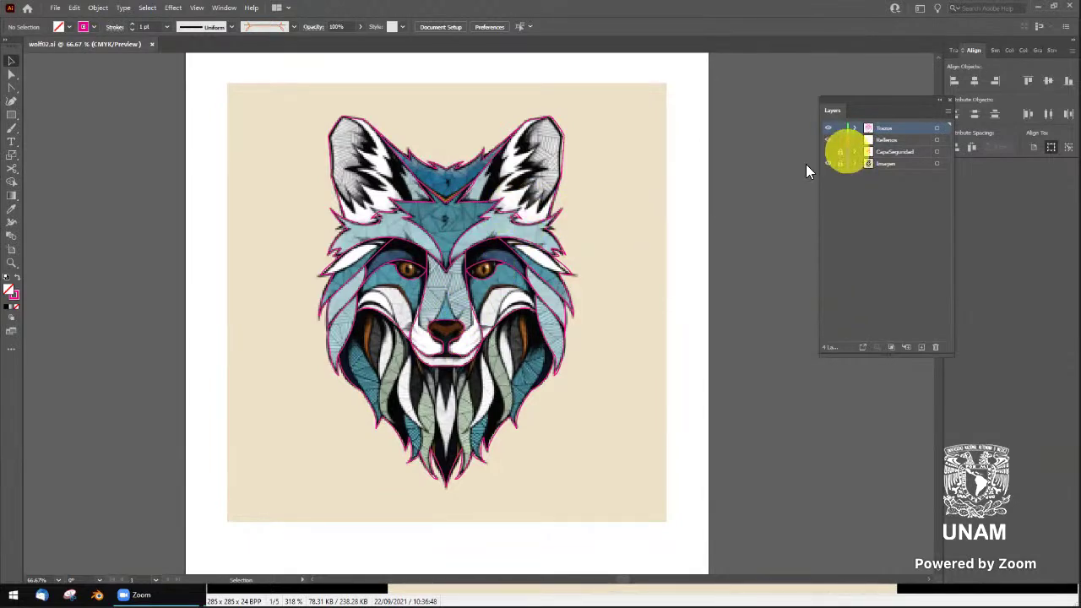
pyautogui.hotkey('ctrl', '3')
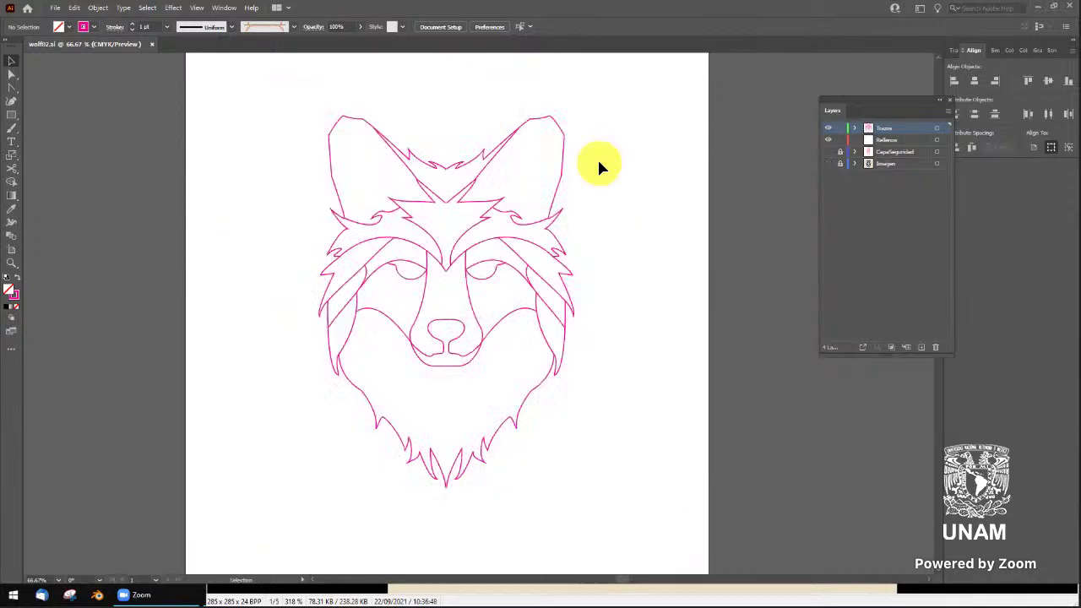
pyautogui.hotkey('ctrl', 'alt', '3')
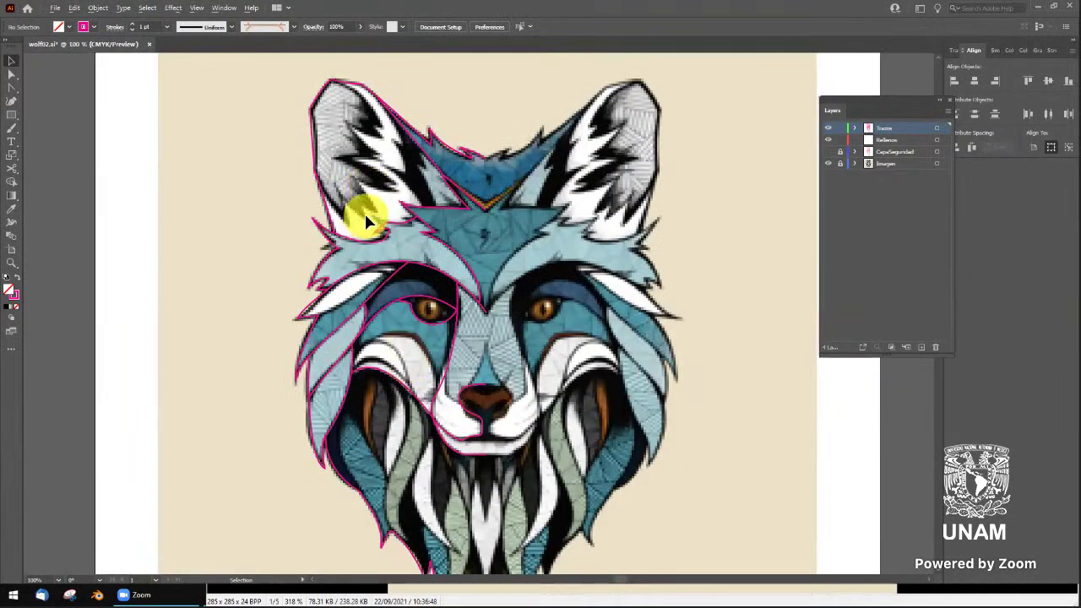
# Zoom into the left ear and start a Pen zigzag from the ear tip along its inner fur
pyautogui.scroll(2, 364, 207)
pyautogui.scroll(1, 359, 182)
pyautogui.scroll(3, 372, 194)
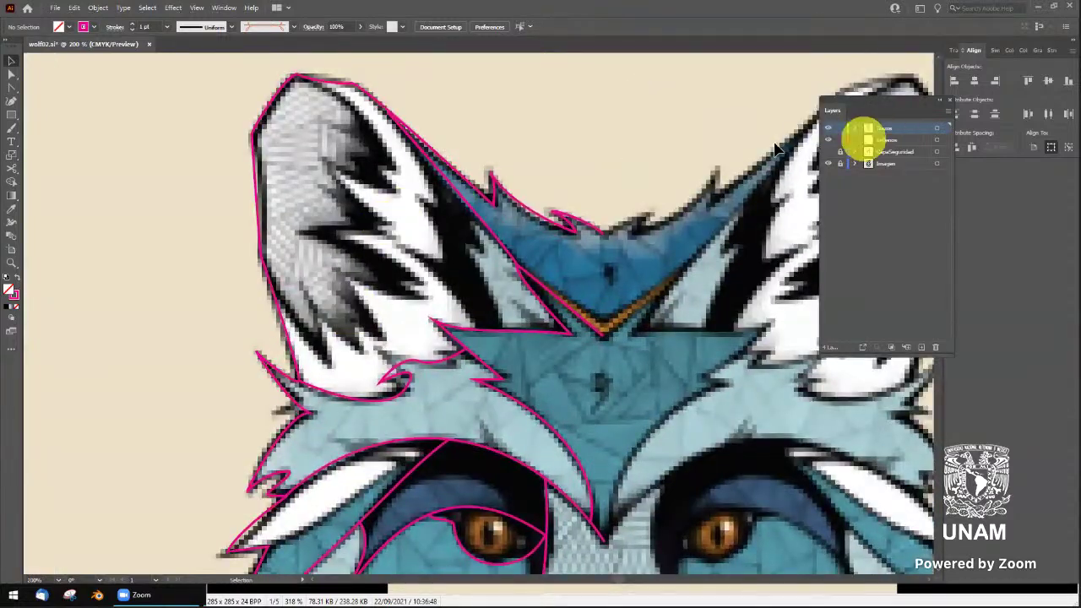
pyautogui.doubleClick(886, 127)
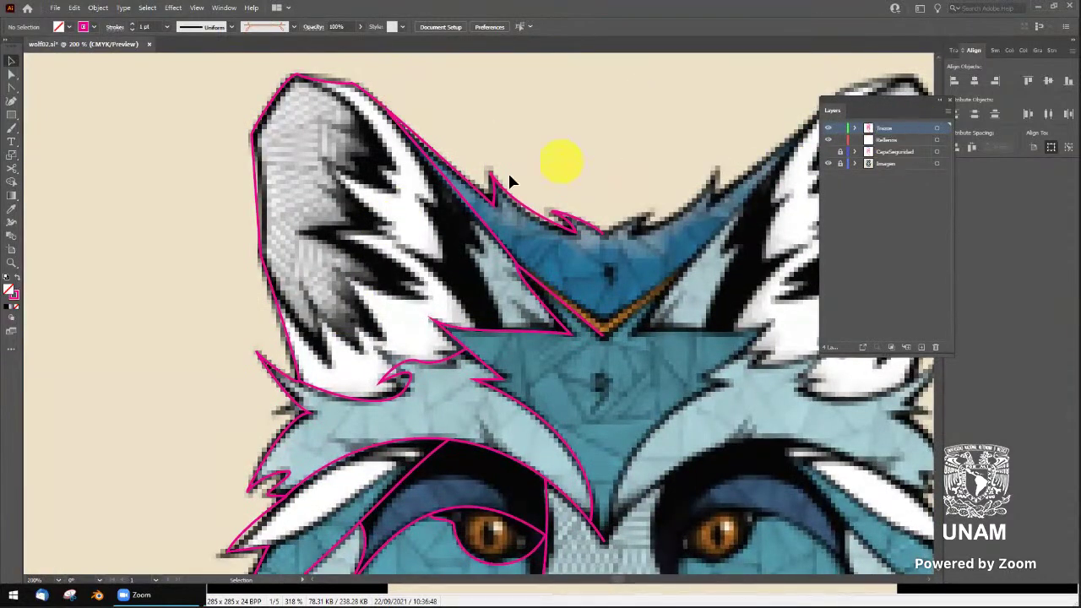
pyautogui.click(473, 211)
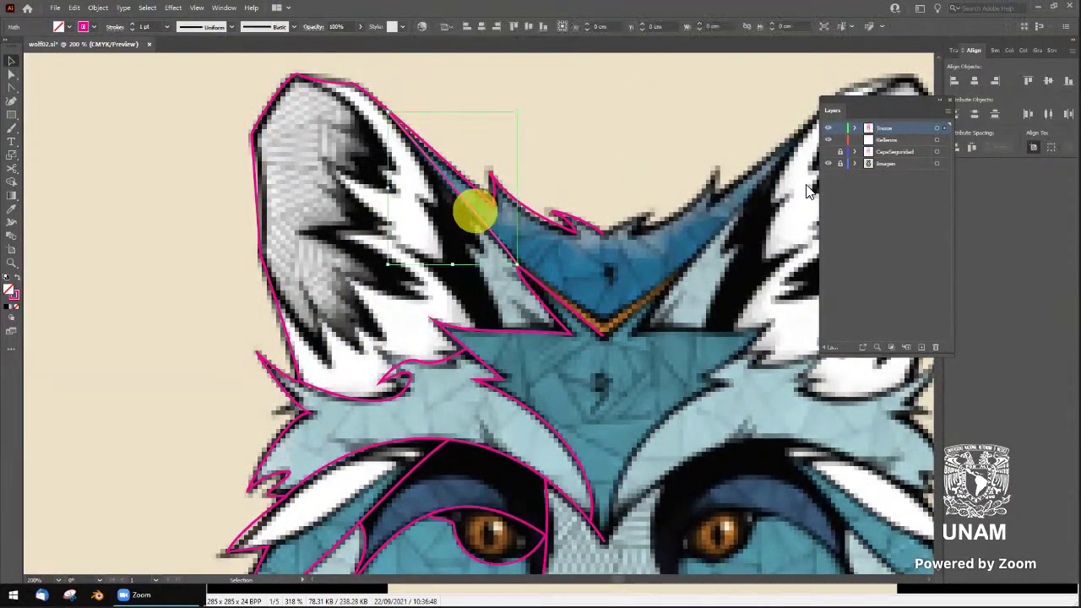
pyautogui.click(13, 88)
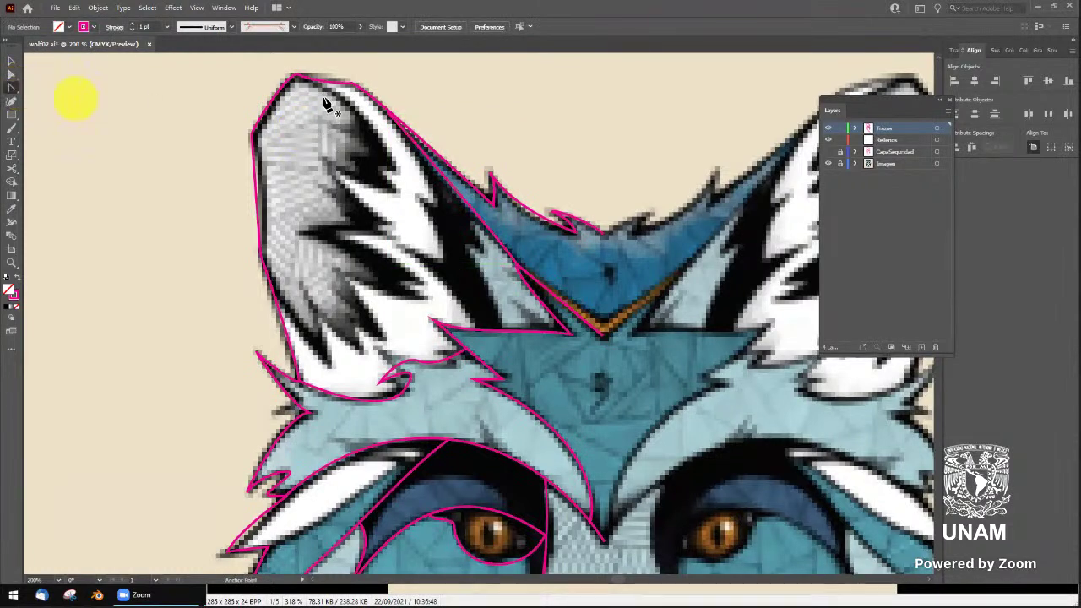
pyautogui.click(298, 78)
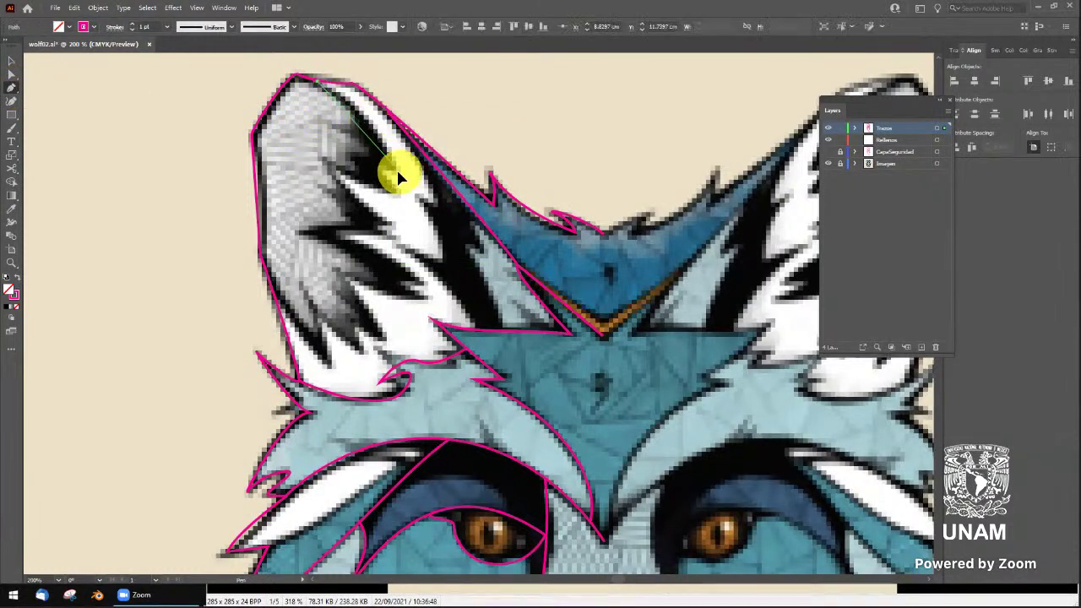
pyautogui.click(376, 164)
pyautogui.click(326, 163)
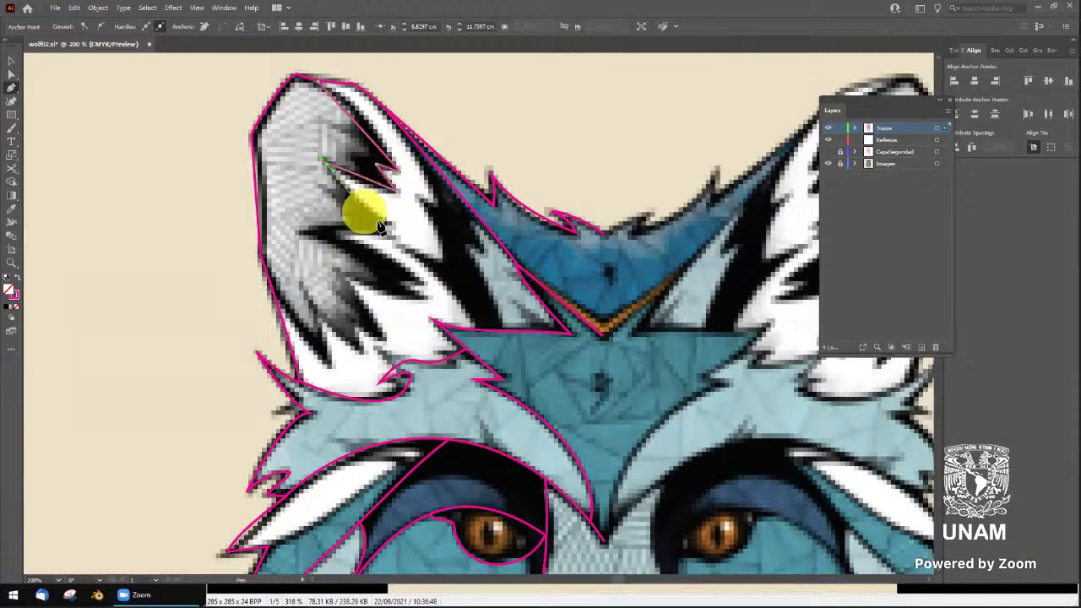
pyautogui.click(391, 221)
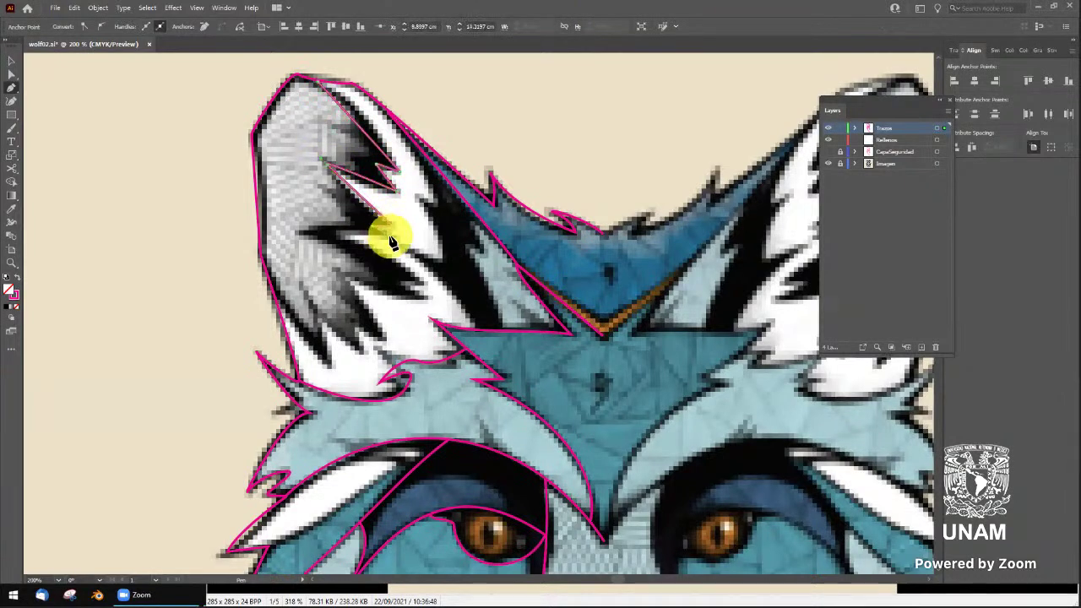
pyautogui.click(311, 230)
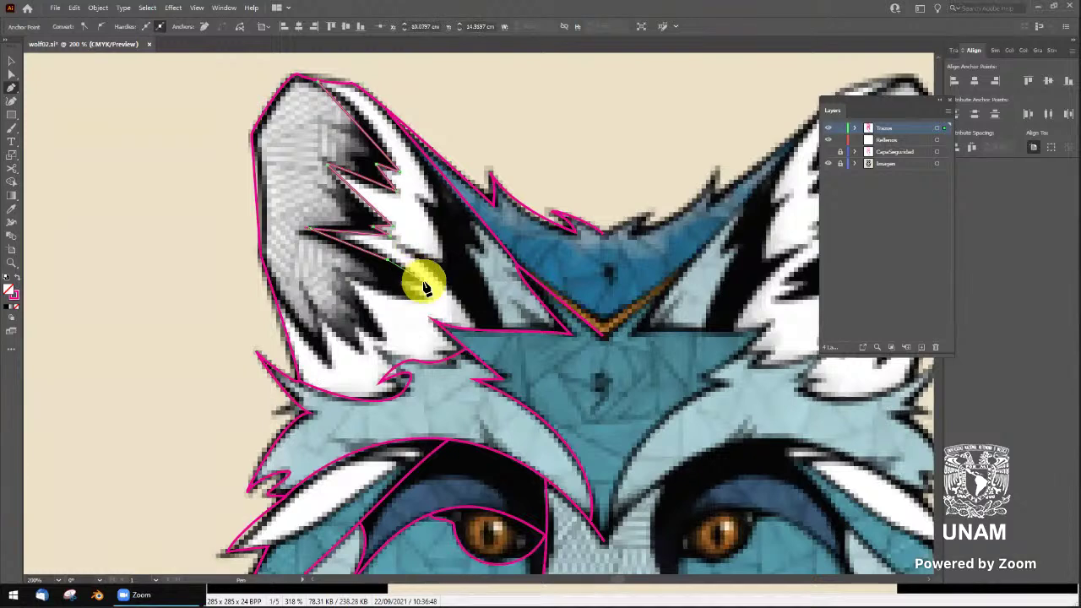
# Continue the zigzag down to the ear's base and close the shape at its start
pyautogui.click(420, 291)
pyautogui.click(344, 271)
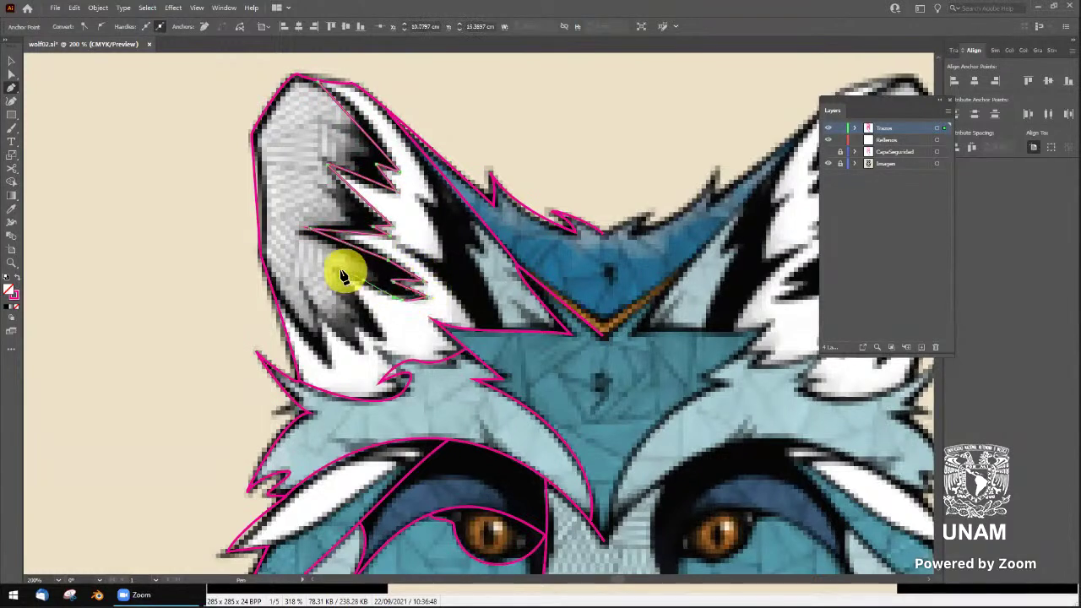
pyautogui.click(365, 338)
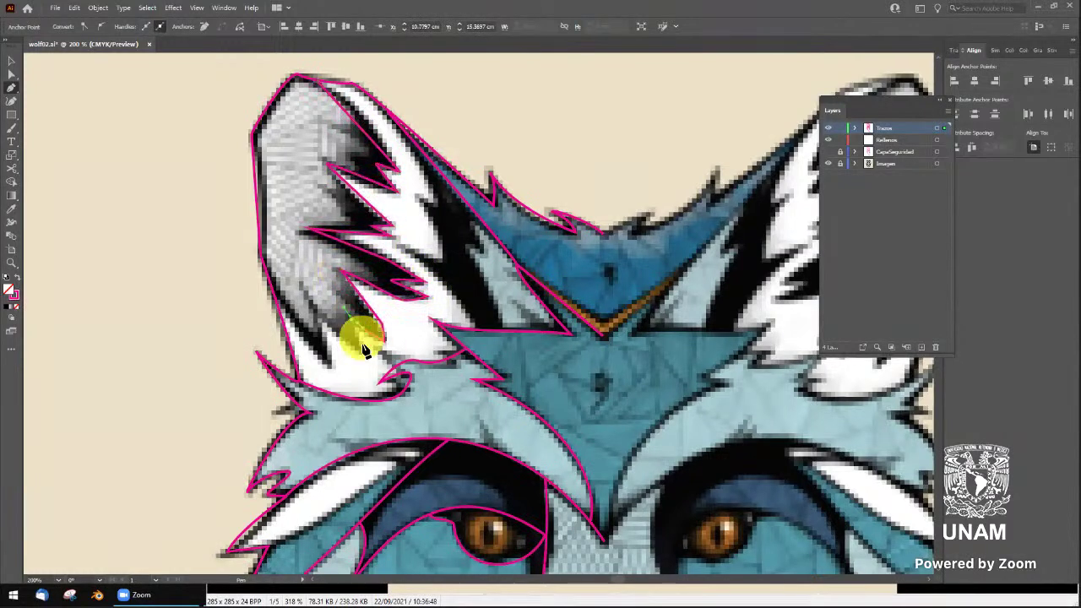
pyautogui.click(328, 362)
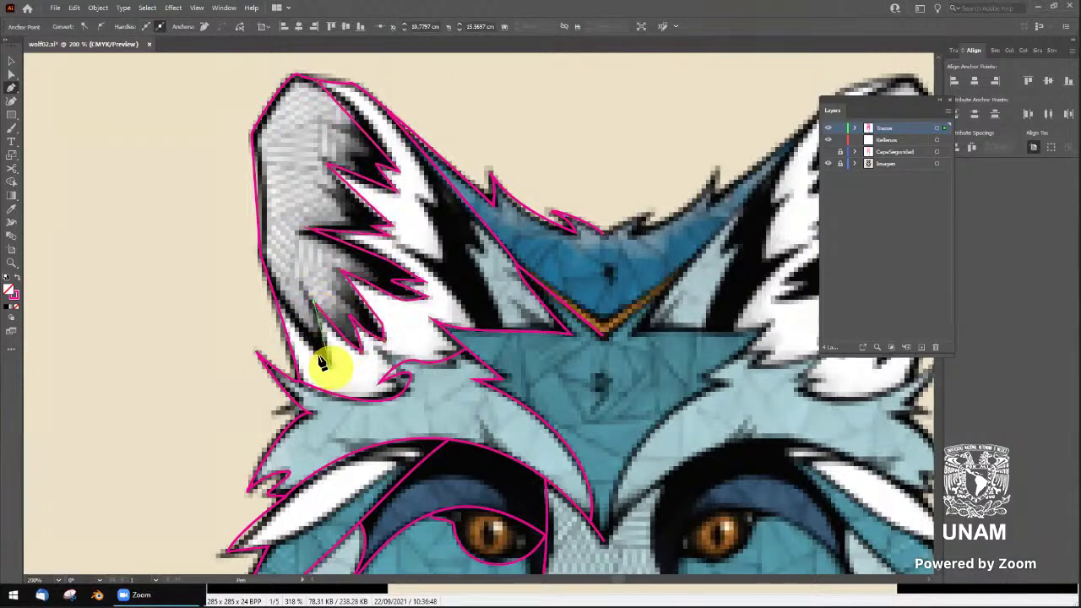
pyautogui.click(277, 300)
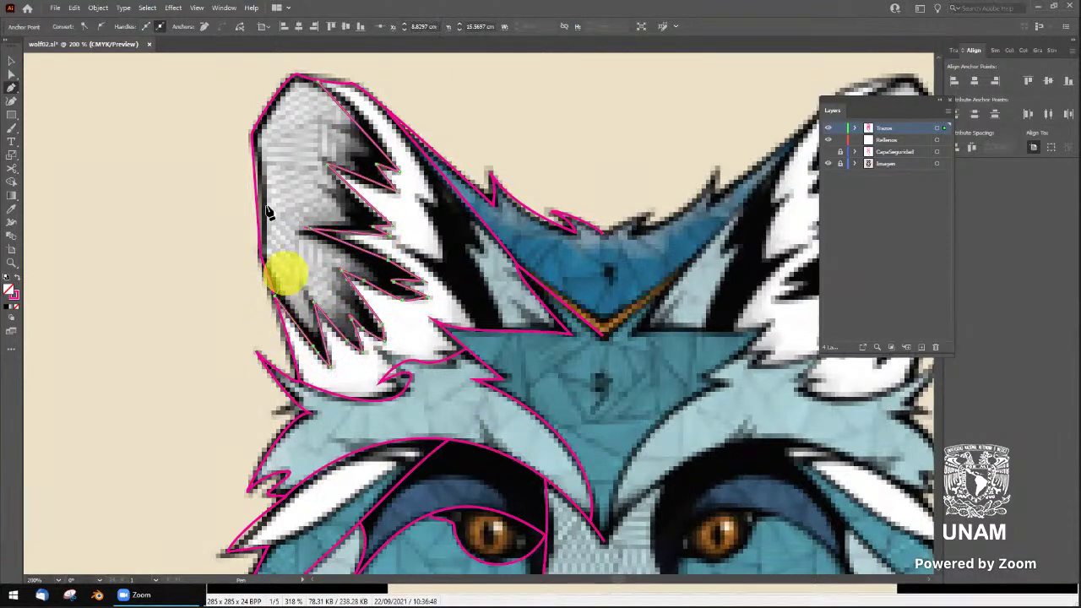
pyautogui.press('v')
pyautogui.click(188, 189)
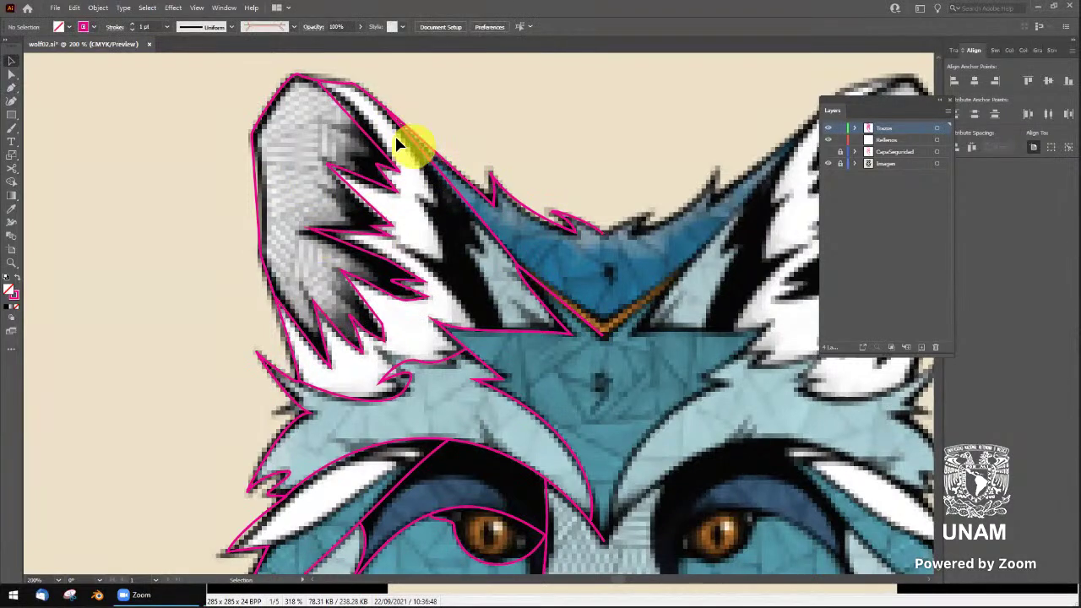
# Drag an anchor of the ear fur path down to the right to refine its inner edge
pyautogui.press('p')
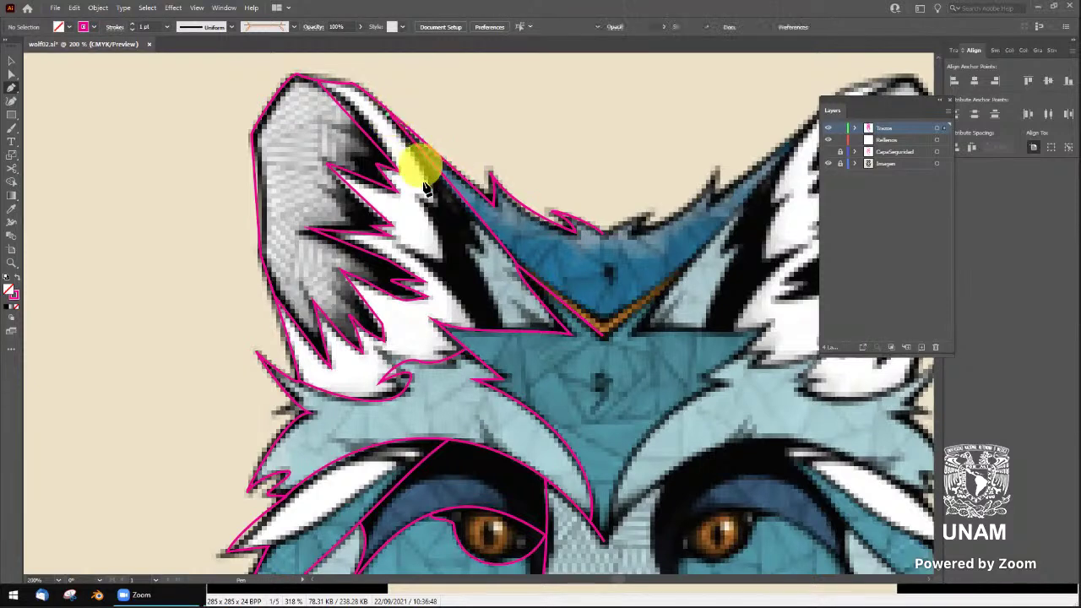
pyautogui.keyDown('ctrl'); pyautogui.click(443, 202); pyautogui.keyUp('ctrl')
pyautogui.keyDown('ctrl'); pyautogui.click(420, 202); pyautogui.keyUp('ctrl')
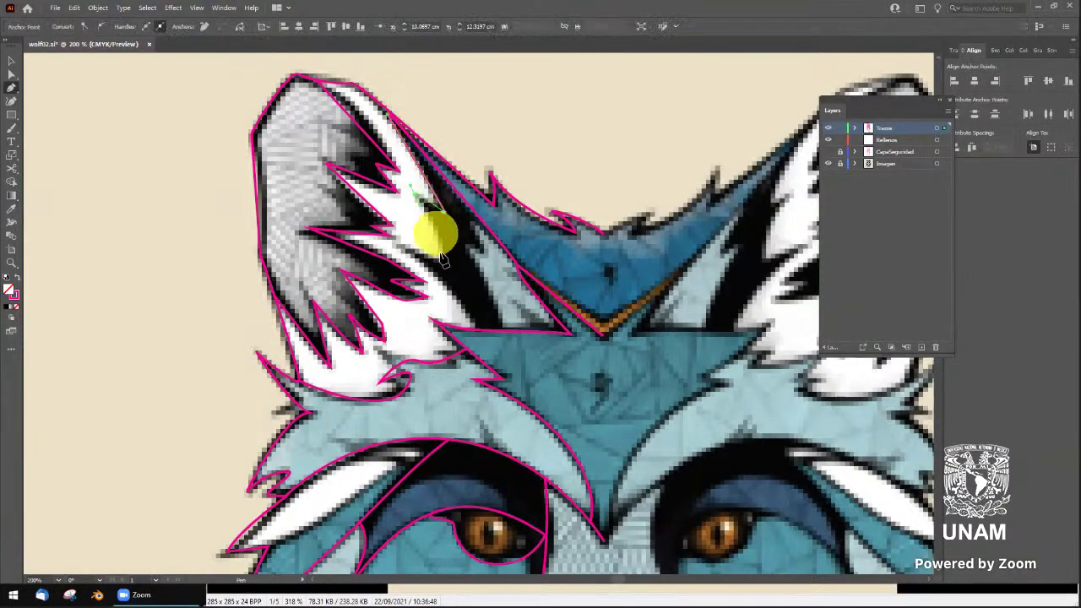
pyautogui.moveTo(414, 256); pyautogui.dragTo(477, 336)
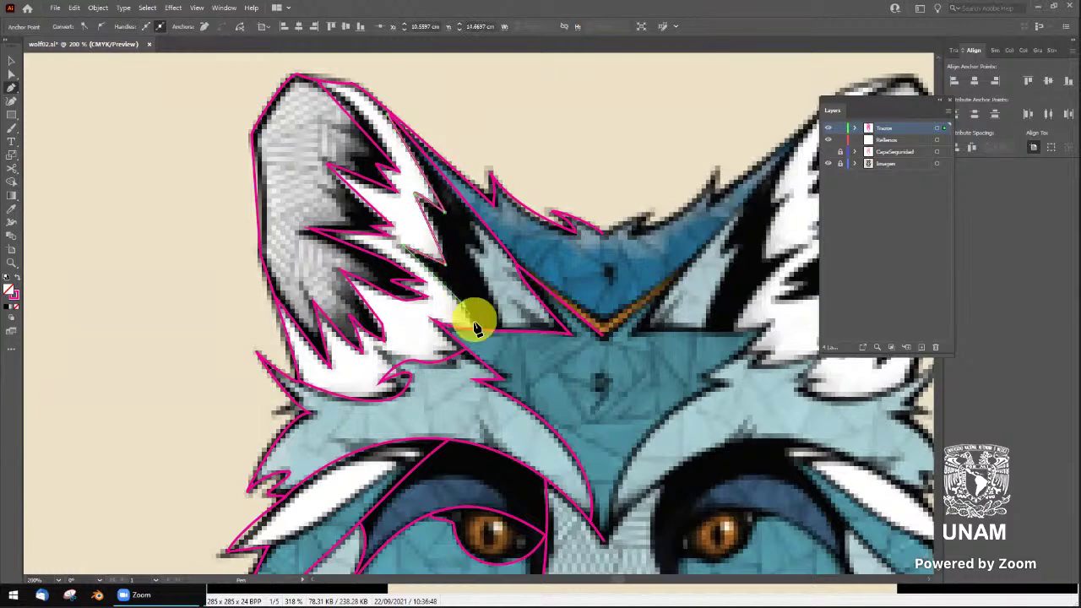
pyautogui.press('v')
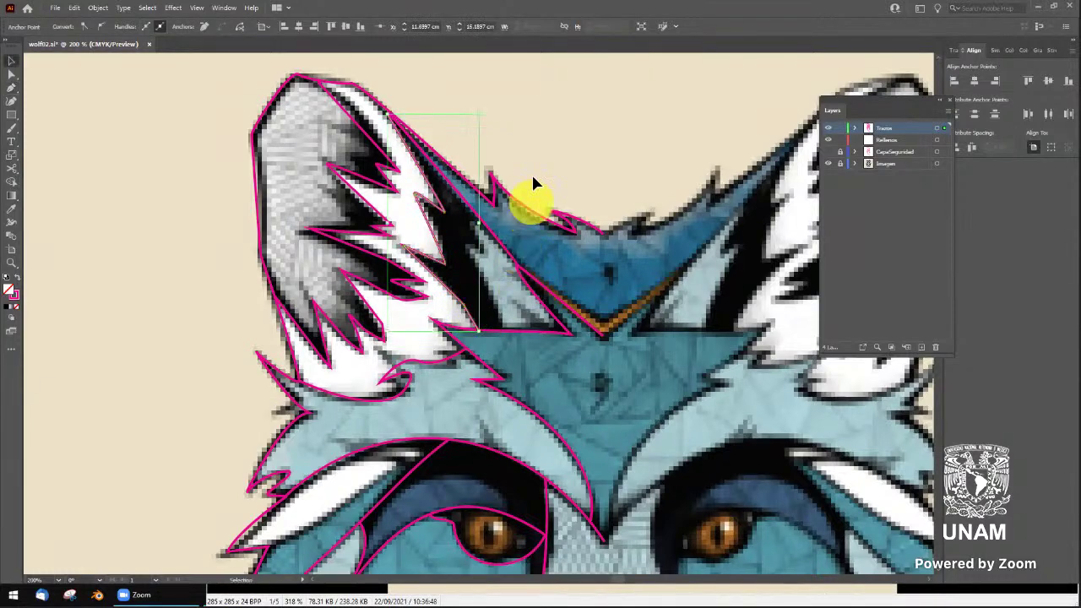
pyautogui.click(588, 207)
pyautogui.hotkey('ctrl', '-')
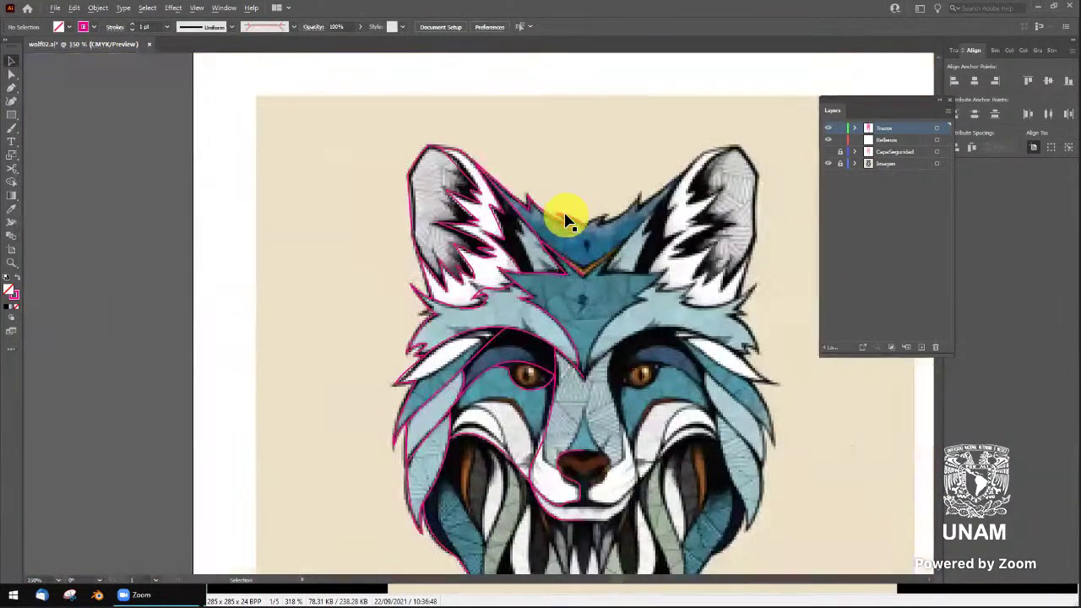
pyautogui.moveTo(544, 309)
pyautogui.mouseDown()
pyautogui.moveTo(437, 290)
pyautogui.moveTo(364, 368)
pyautogui.mouseUp()
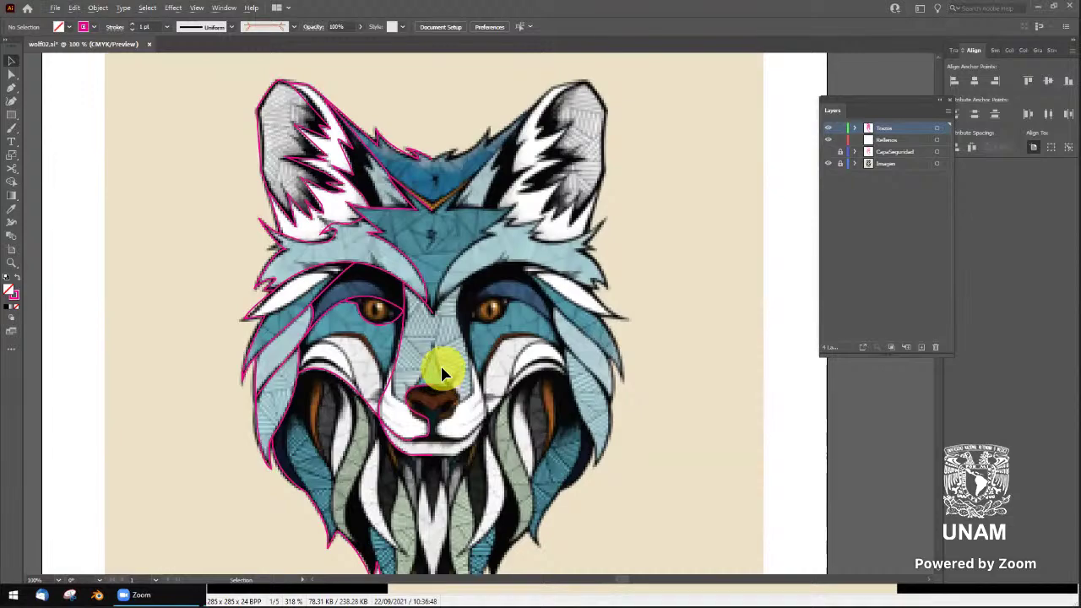
pyautogui.scroll(1, 440, 371)
pyautogui.scroll(1, 422, 374)
pyautogui.scroll(-3, 413, 351)
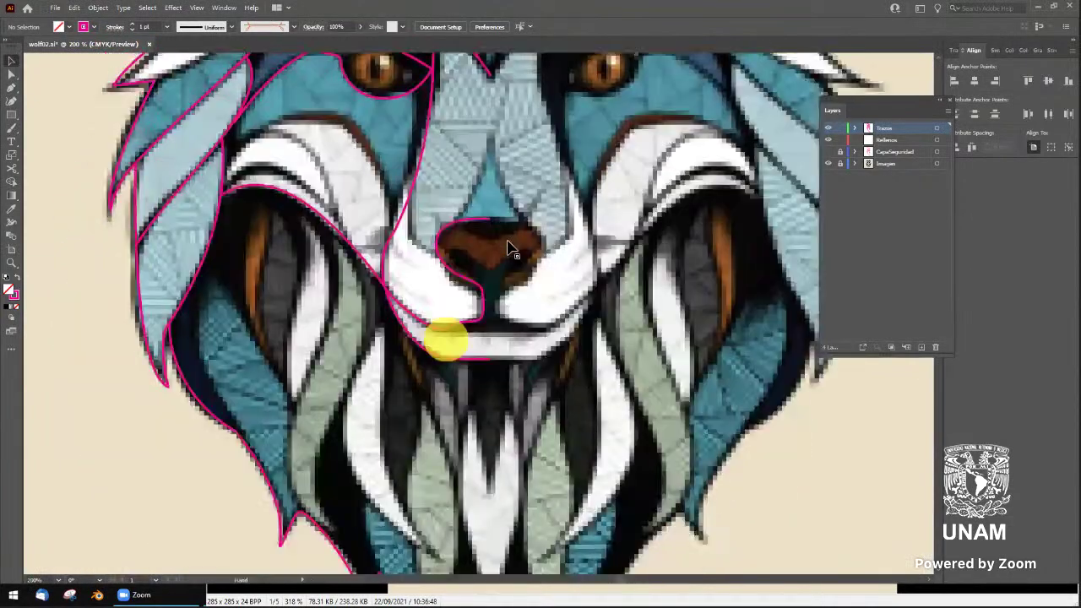
pyautogui.scroll(-2, 448, 295)
pyautogui.scroll(1, 466, 250)
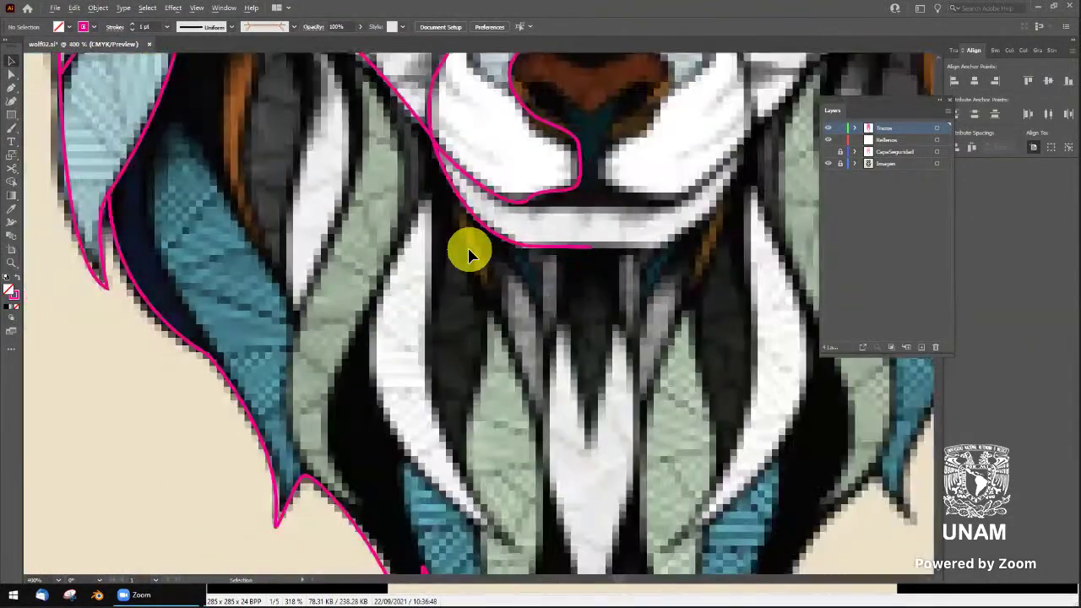
pyautogui.click(870, 164)
pyautogui.click(842, 163)
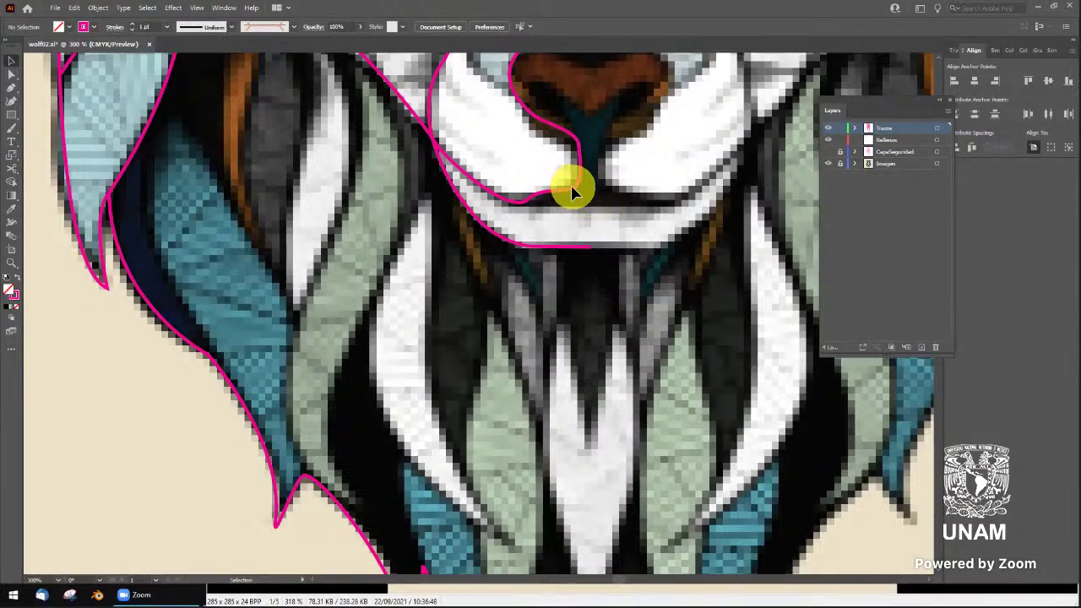
pyautogui.scroll(1, 594, 193)
pyautogui.scroll(1, 591, 187)
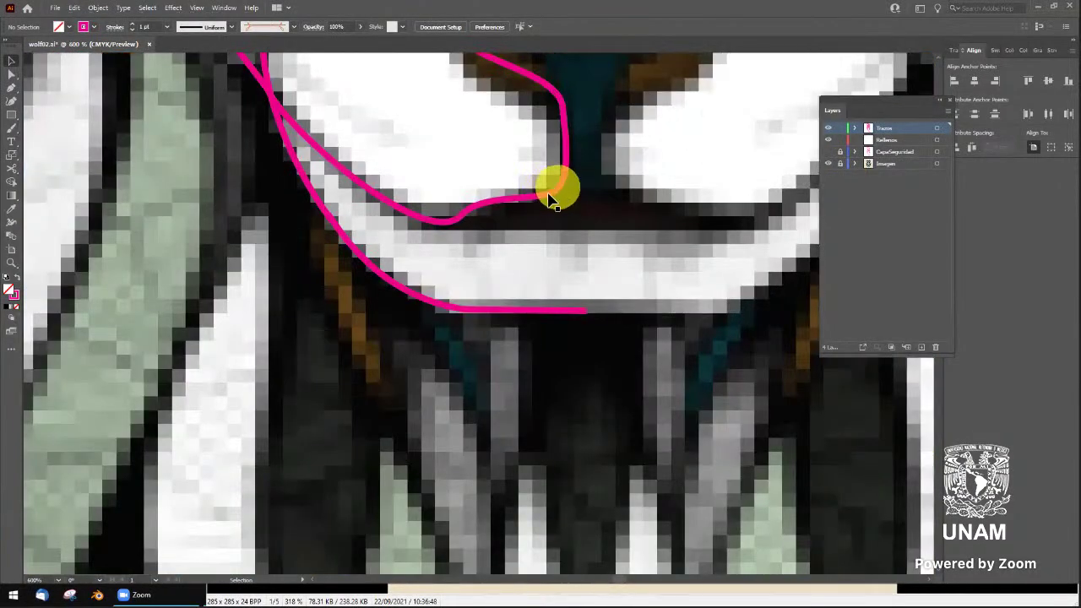
pyautogui.press('a')
pyautogui.click(554, 188)
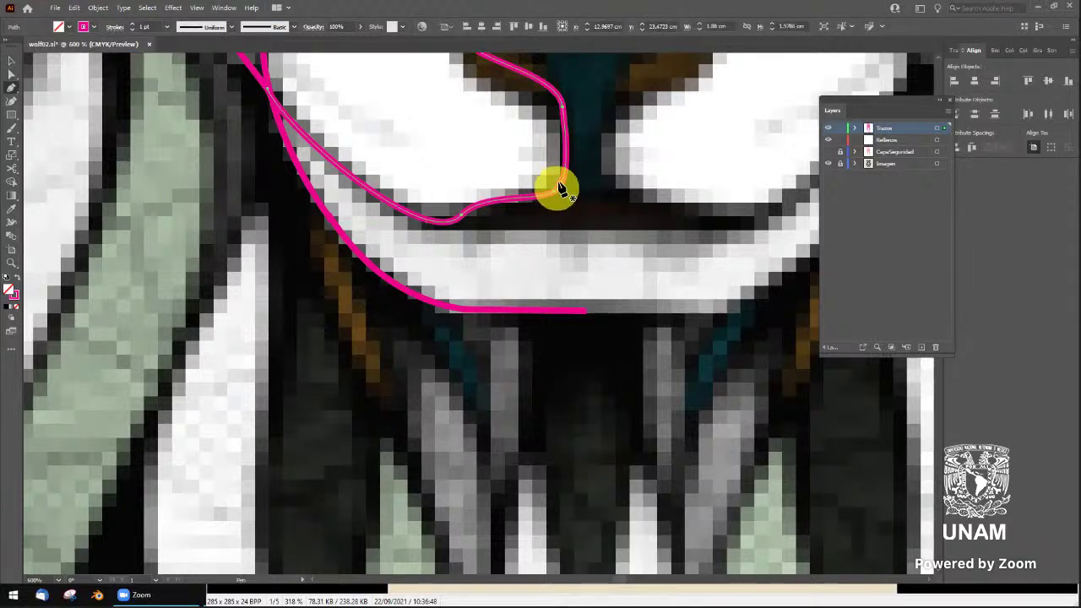
pyautogui.press('a')
pyautogui.click(562, 187)
pyautogui.moveTo(564, 187); pyautogui.dragTo(567, 182)
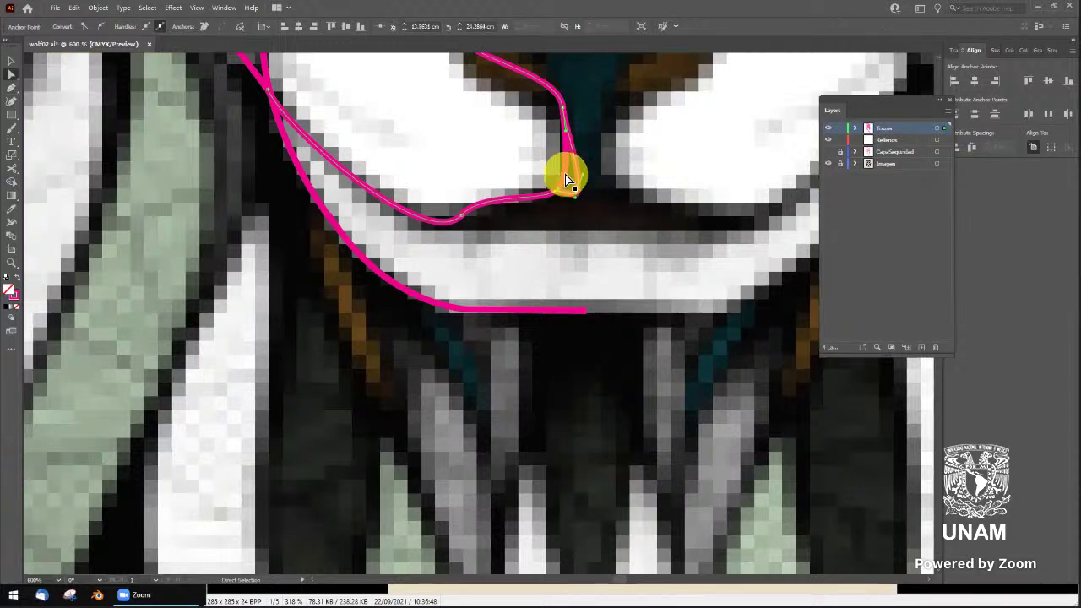
pyautogui.press('v')
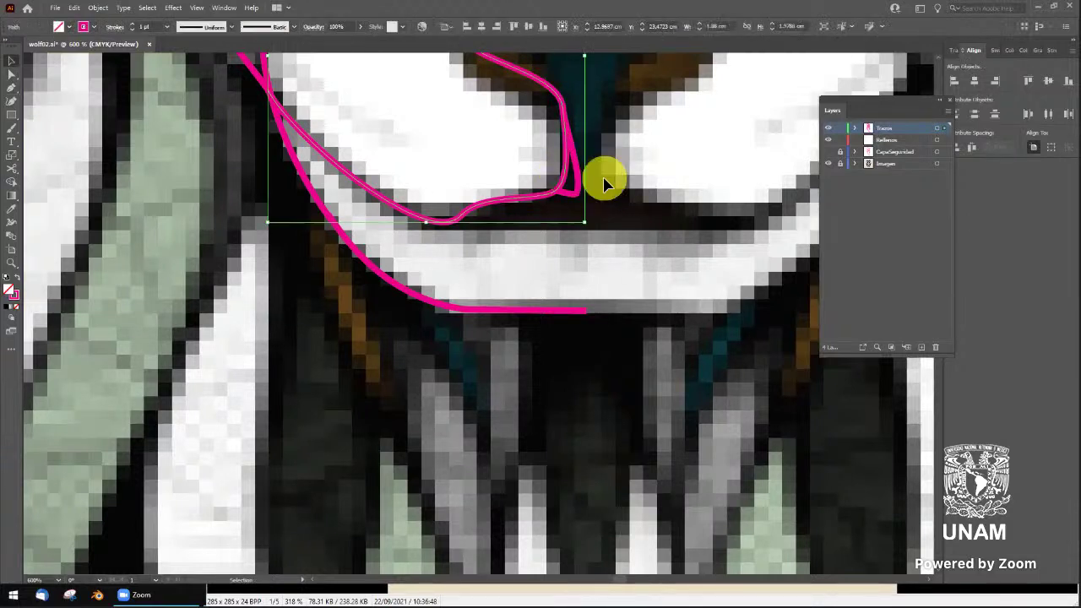
pyautogui.scroll(-1, 583, 182)
pyautogui.click(537, 258)
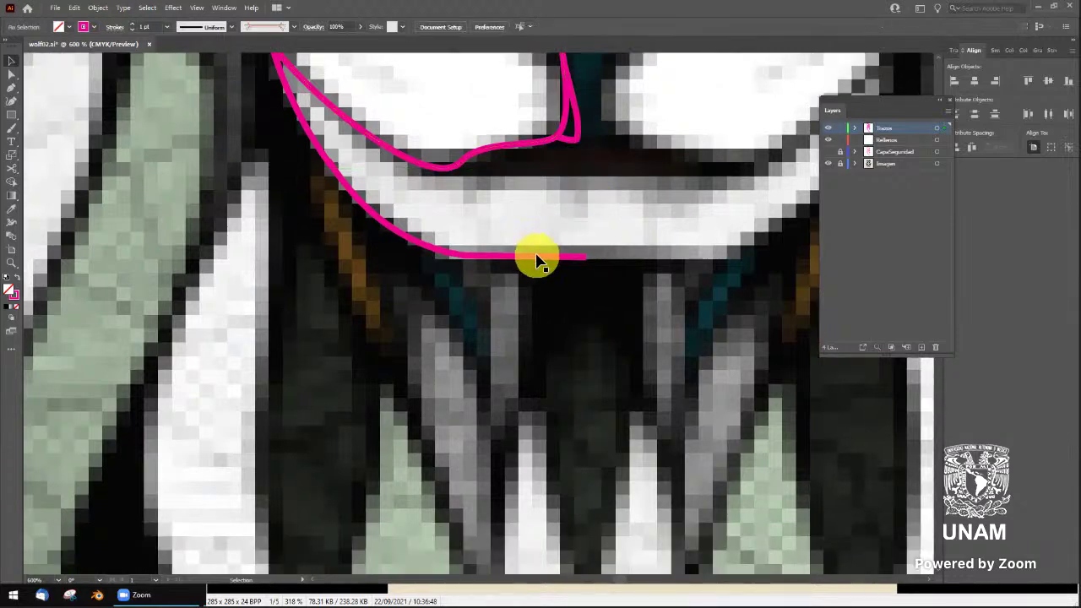
pyautogui.click(541, 264)
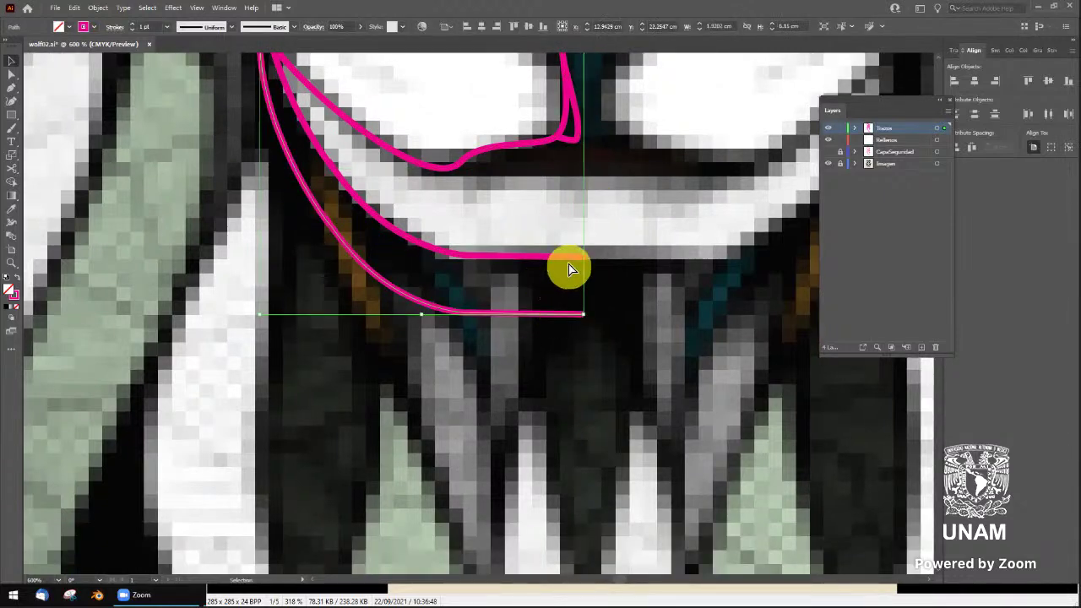
pyautogui.scroll(-1, 571, 262)
pyautogui.scroll(-1, 575, 248)
pyautogui.scroll(-1, 583, 247)
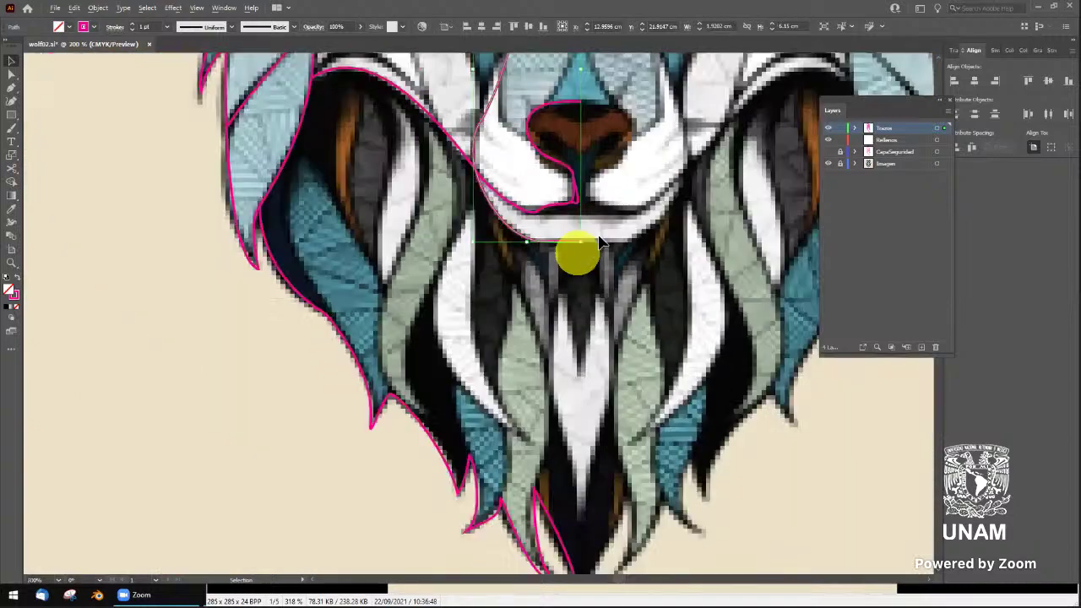
pyautogui.scroll(-2, 625, 220)
pyautogui.click(630, 213)
pyautogui.scroll(1, 621, 190)
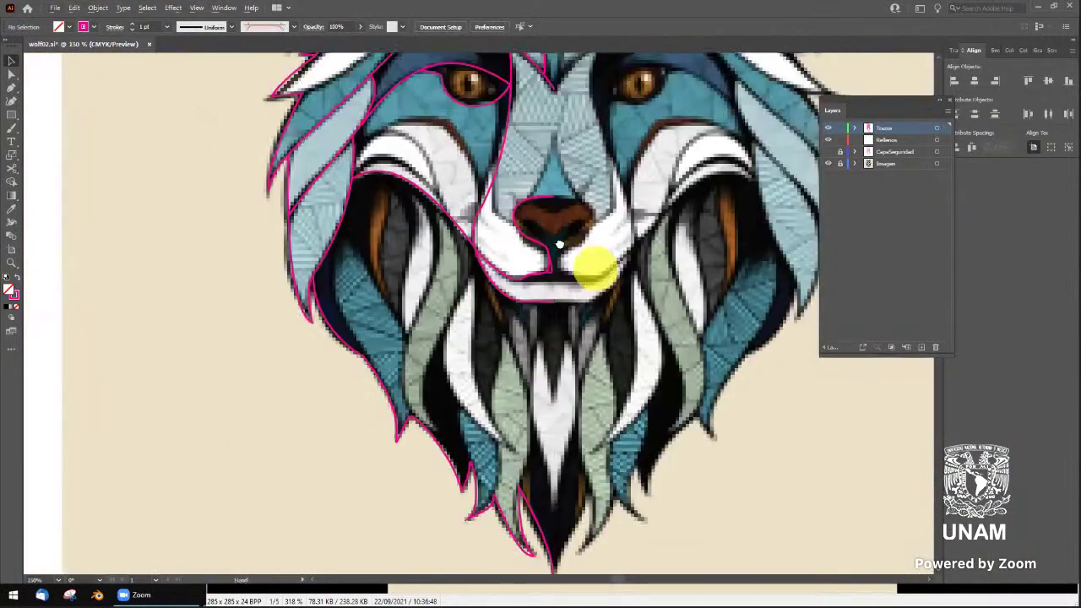
pyautogui.moveTo(618, 184); pyautogui.dragTo(562, 260)
pyautogui.scroll(2, 561, 260)
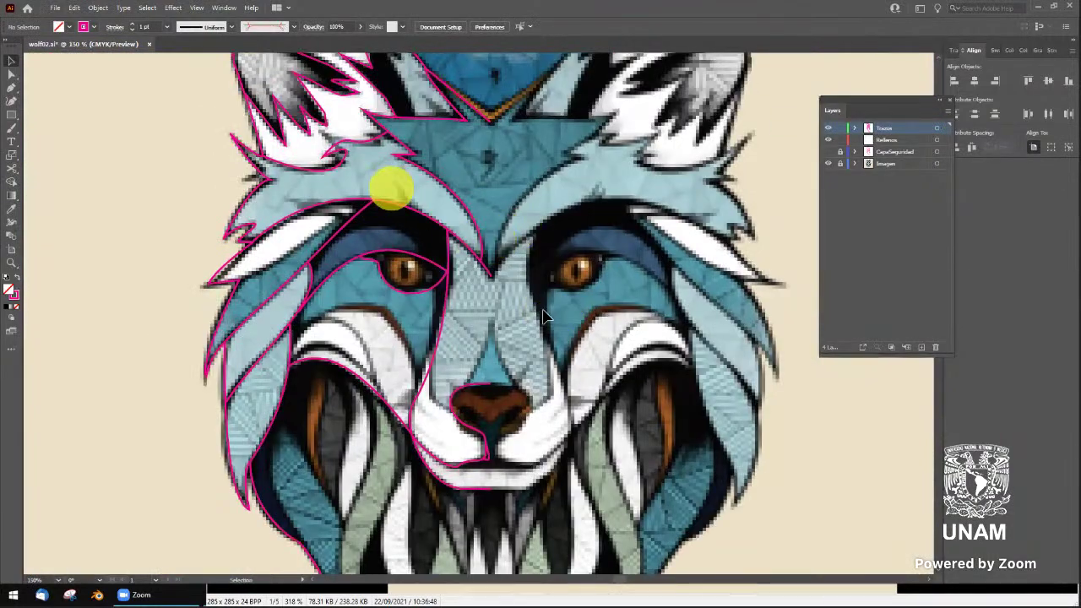
# Unlock the Imagen layer, expand its contents, and make it the active layer
pyautogui.click(878, 128)
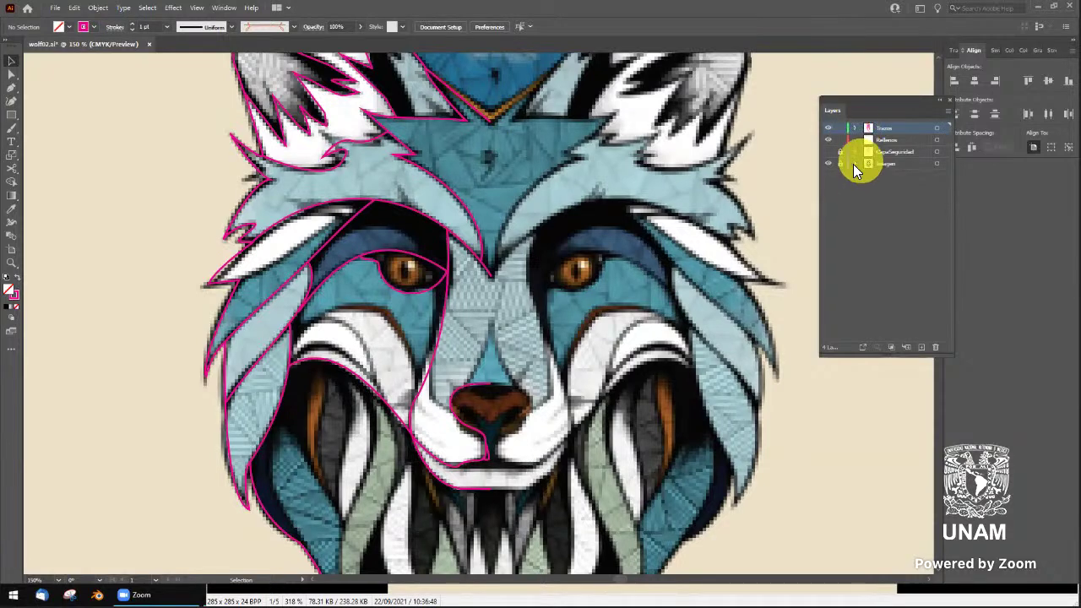
pyautogui.click(839, 151)
pyautogui.click(856, 163)
pyautogui.click(889, 162)
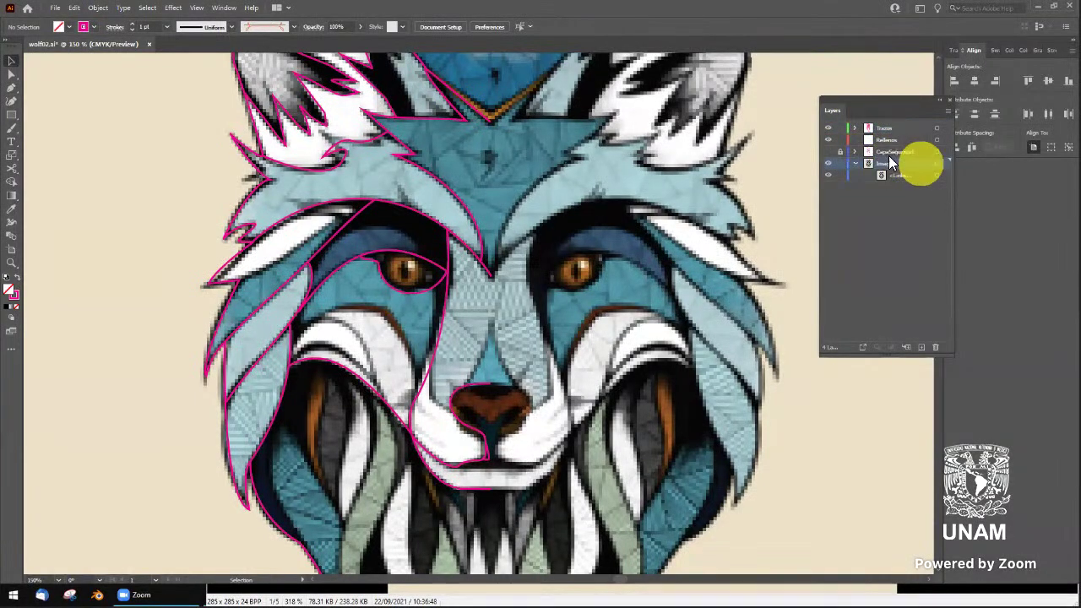
# Draw a three-point test curve with the Curvature tool left of the wolf
pyautogui.click(10, 101)
pyautogui.click(76, 111)
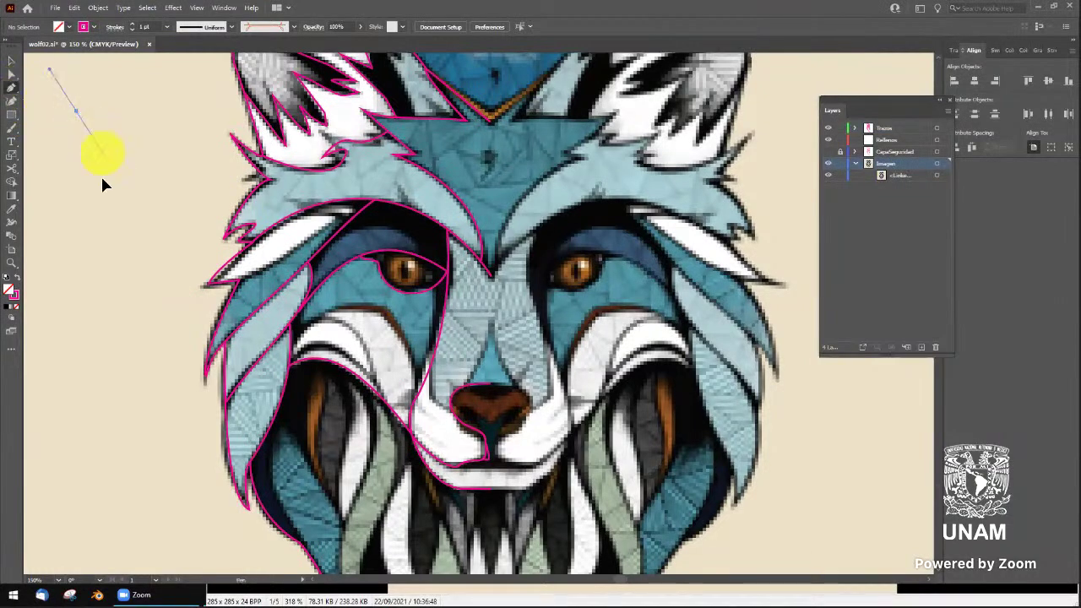
pyautogui.click(116, 384)
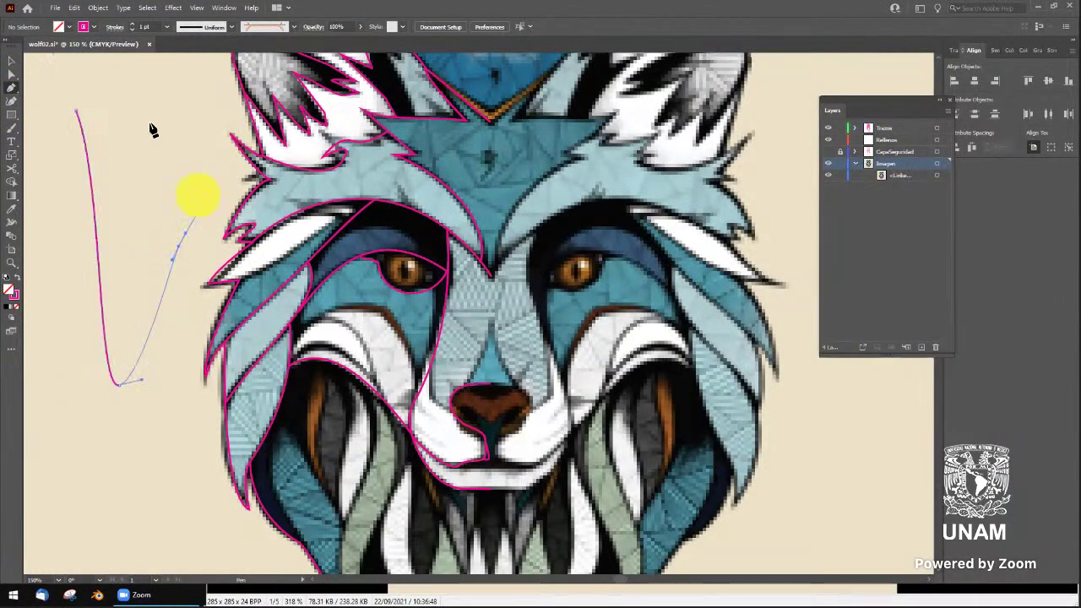
pyautogui.click(136, 115)
pyautogui.click(11, 61)
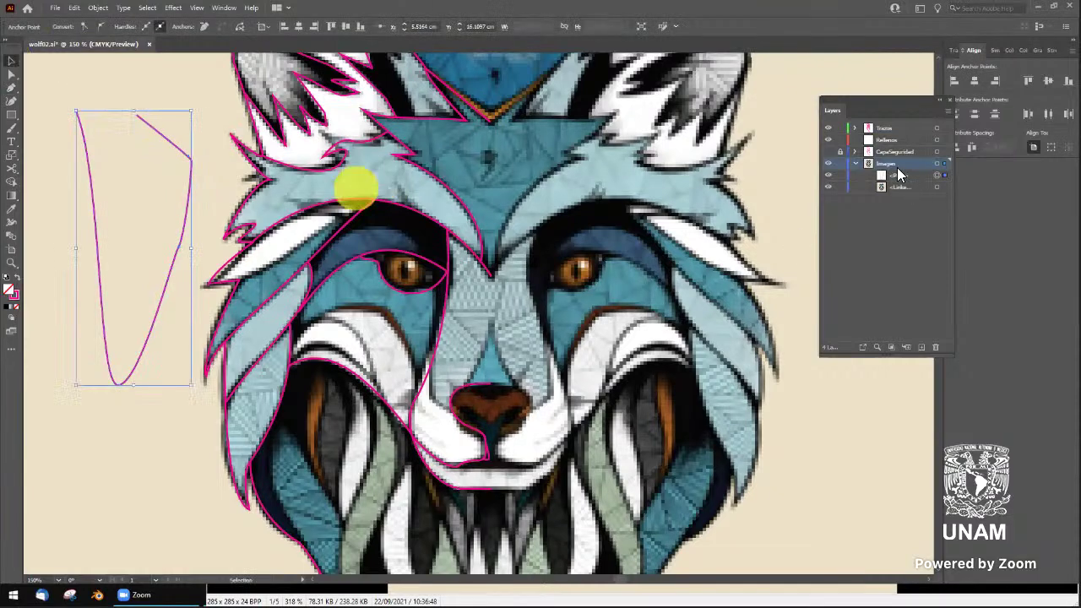
# Move the test curve's path entry up into the Trazos layer
pyautogui.click(898, 175)
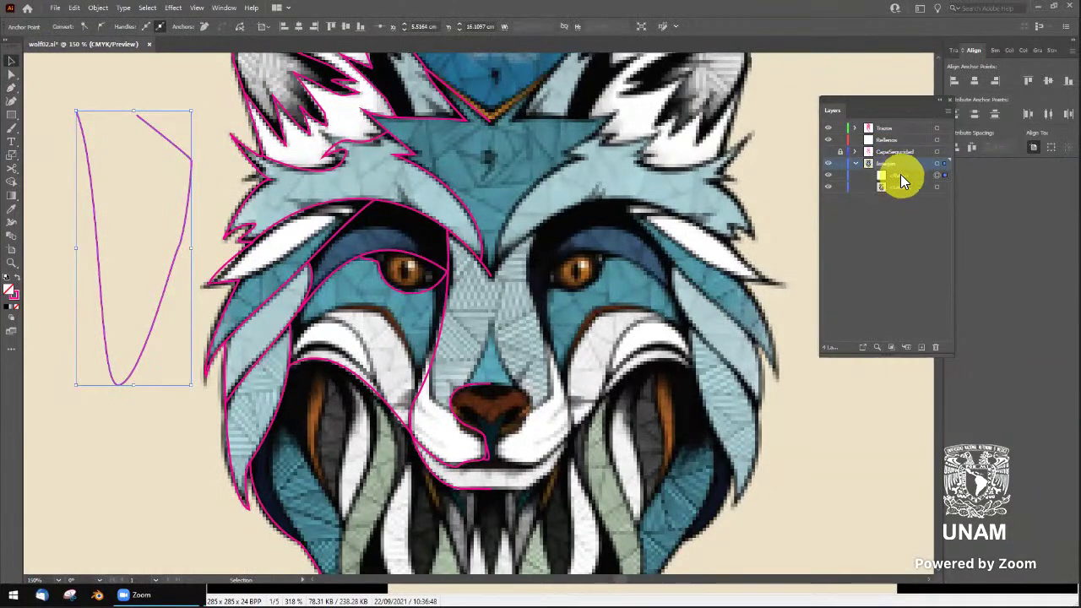
pyautogui.click(903, 175)
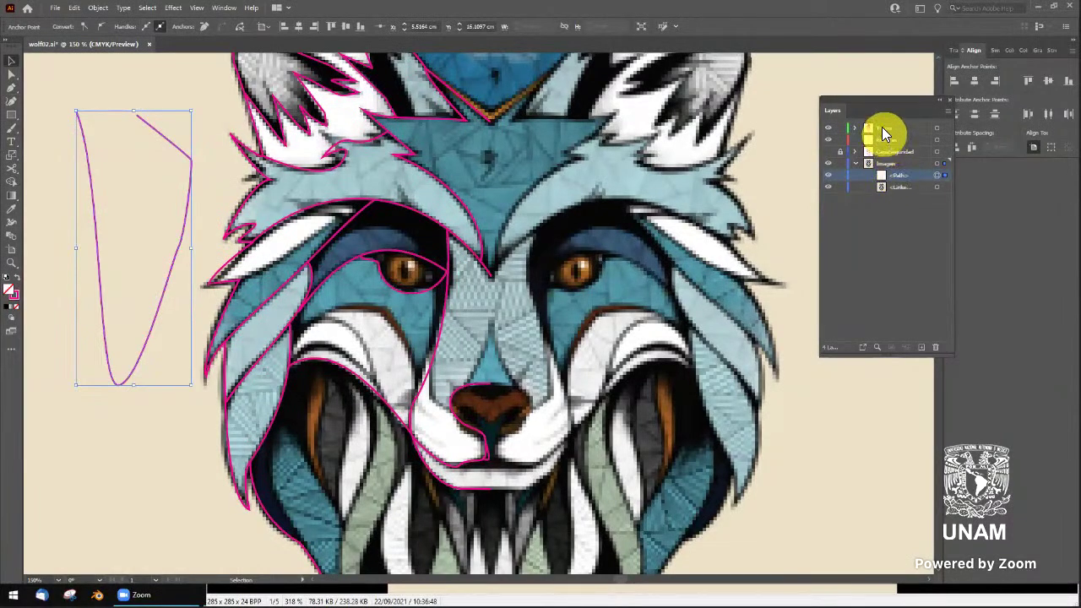
pyautogui.moveTo(899, 177); pyautogui.dragTo(888, 129)
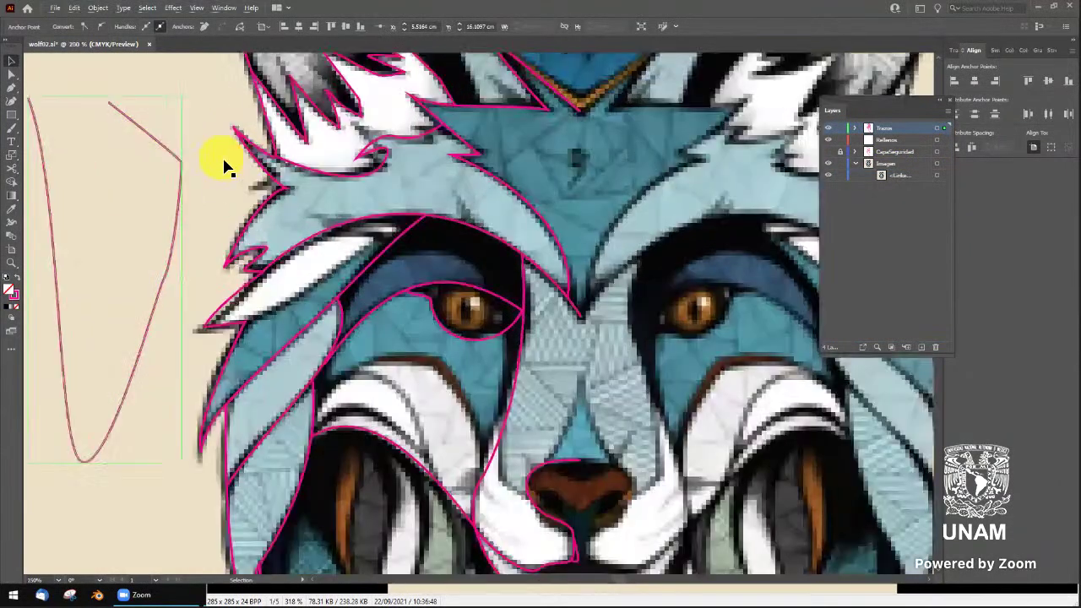
pyautogui.scroll(1, 222, 163)
pyautogui.scroll(1, 218, 169)
pyautogui.scroll(1, 338, 224)
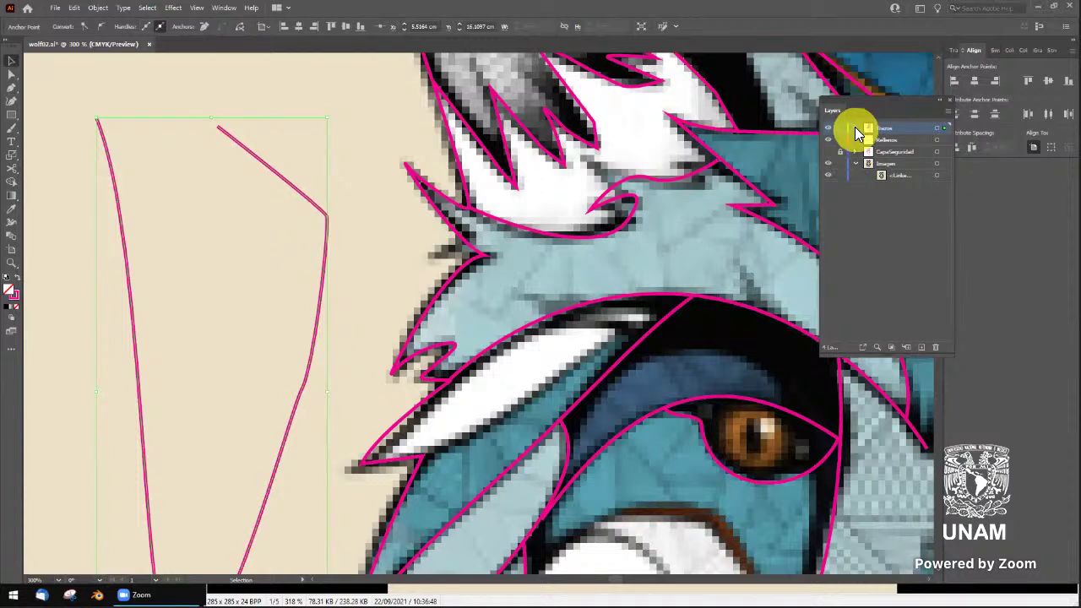
# Expand the Trazos layer and select the magenta test curve left of the wolf
pyautogui.click(855, 128)
pyautogui.scroll(-3, 925, 256)
pyautogui.scroll(-1, 924, 256)
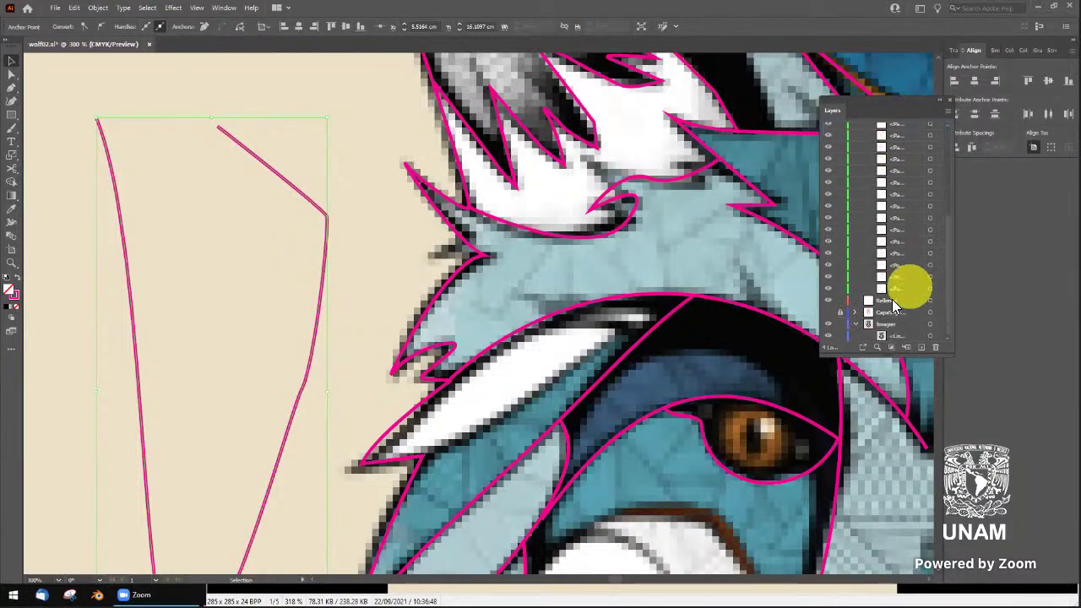
pyautogui.click(452, 247)
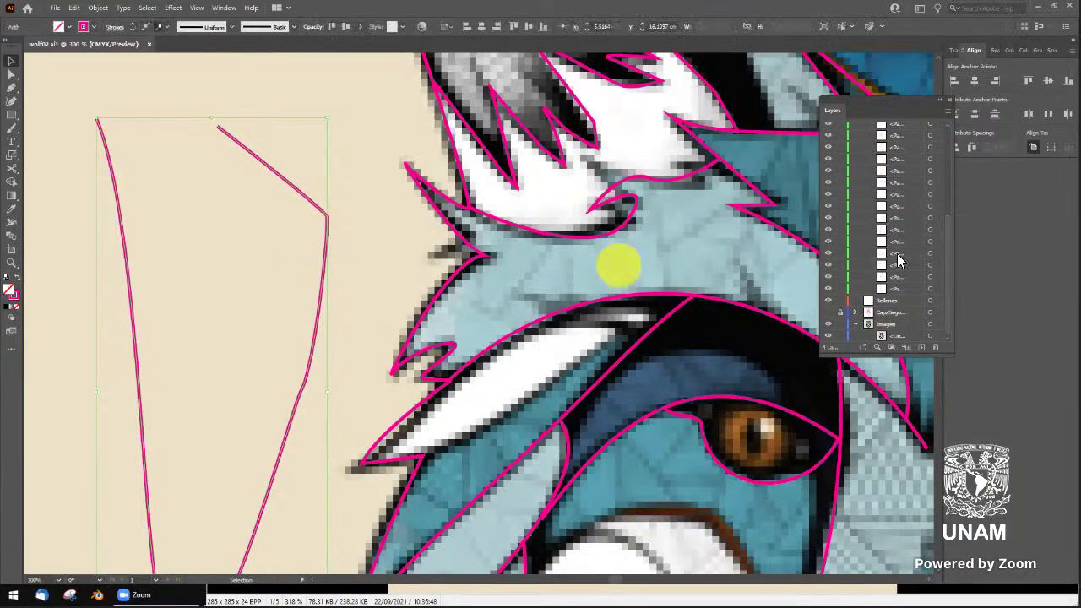
pyautogui.scroll(5, 897, 253)
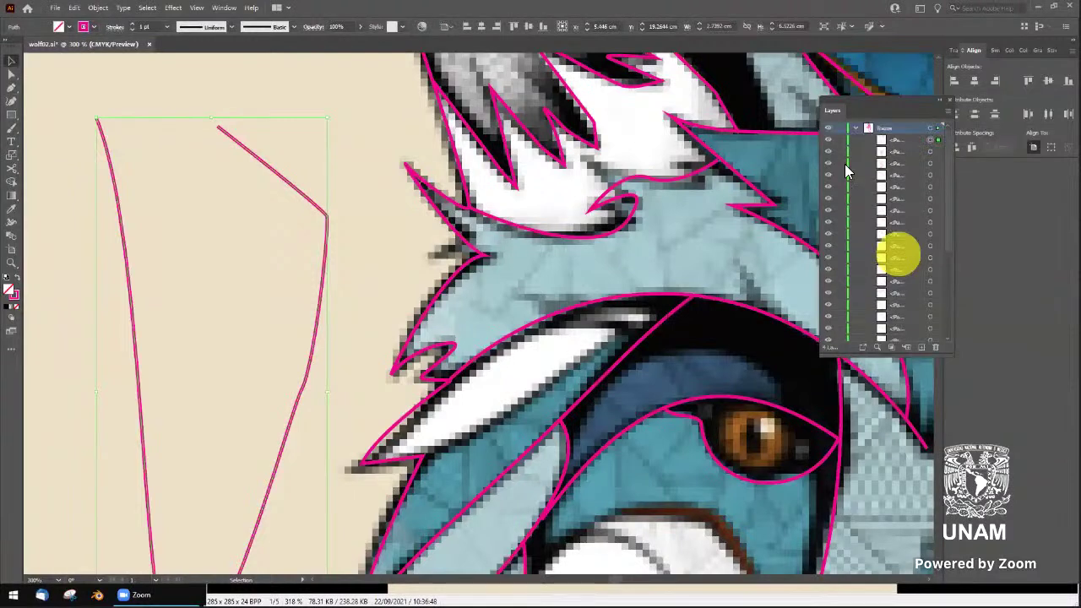
pyautogui.click(283, 181)
pyautogui.click(283, 181)
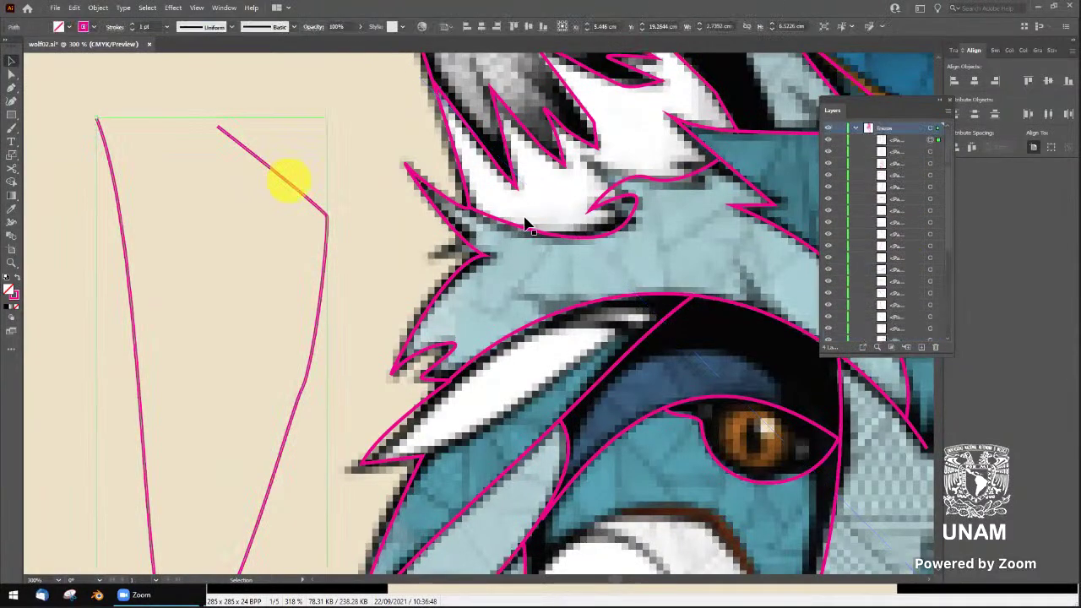
pyautogui.scroll(-5, 895, 200)
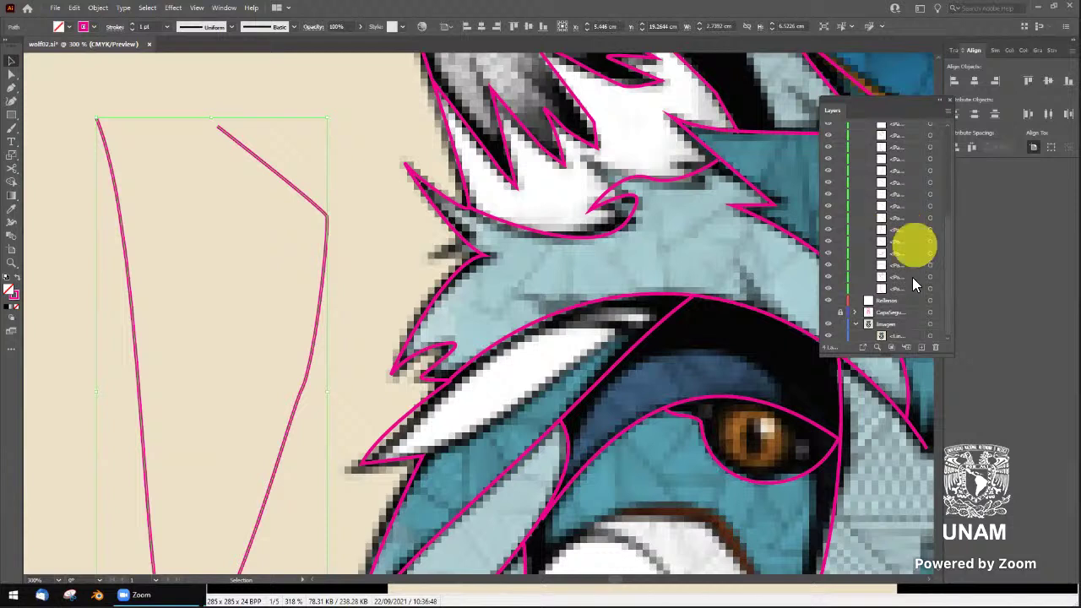
pyautogui.scroll(5, 926, 282)
pyautogui.scroll(2, 926, 279)
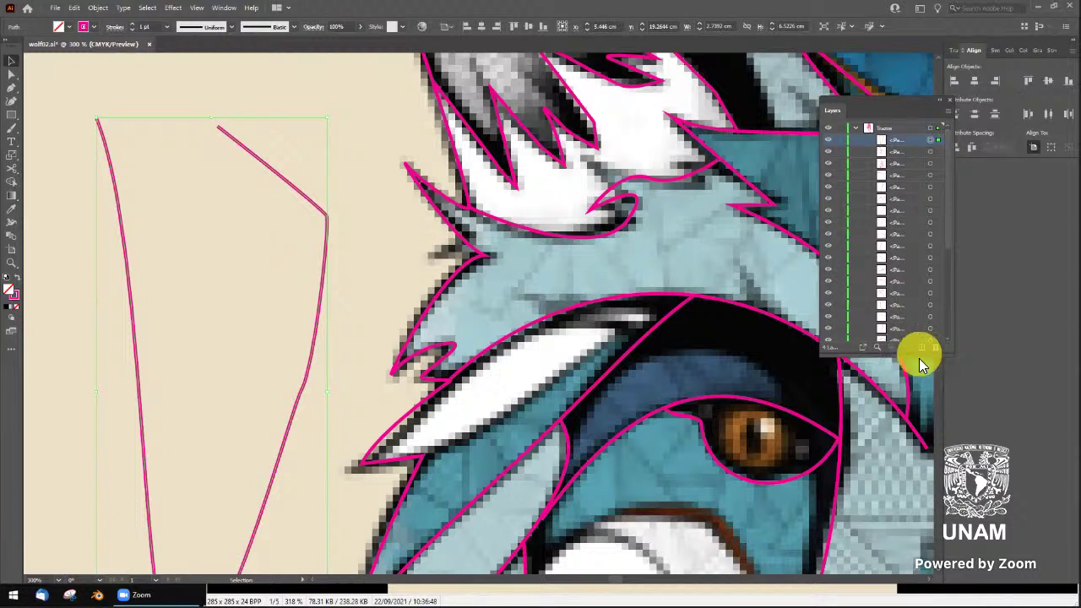
# Enlarge the Layers panel and drag the test curve's path into the Imagen layer
pyautogui.moveTo(920, 353); pyautogui.dragTo(912, 469)
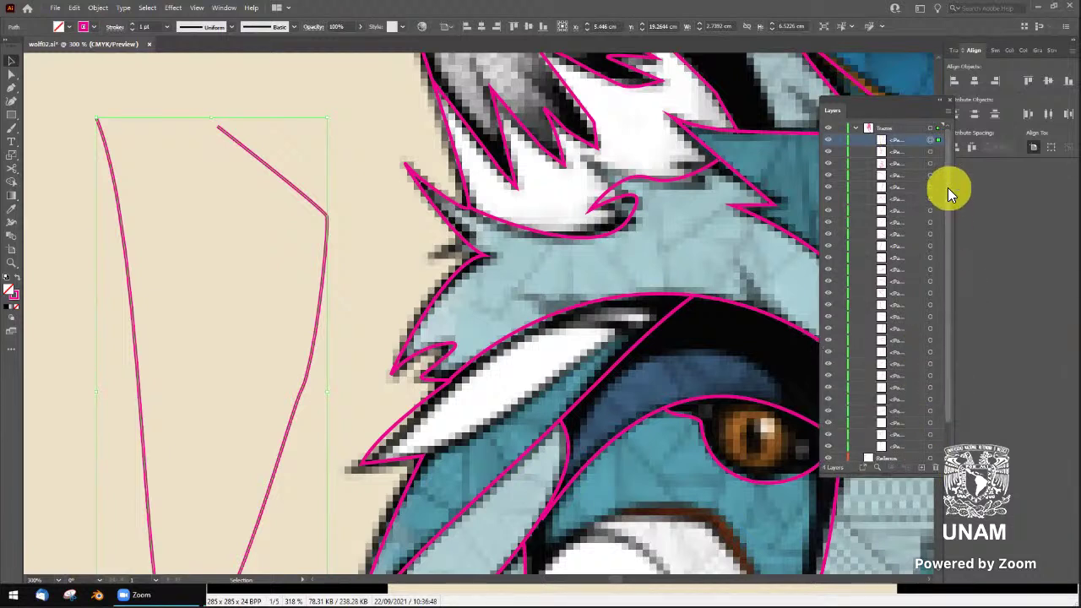
pyautogui.scroll(-1, 947, 203)
pyautogui.scroll(-1, 948, 229)
pyautogui.scroll(-1, 948, 223)
pyautogui.scroll(3, 929, 186)
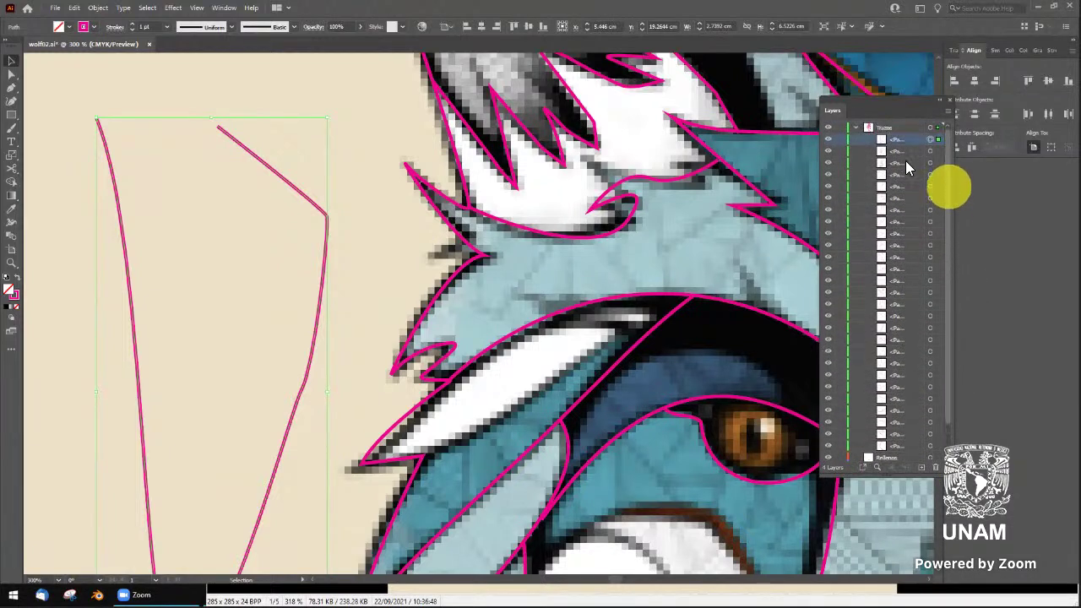
pyautogui.moveTo(895, 140); pyautogui.dragTo(897, 464)
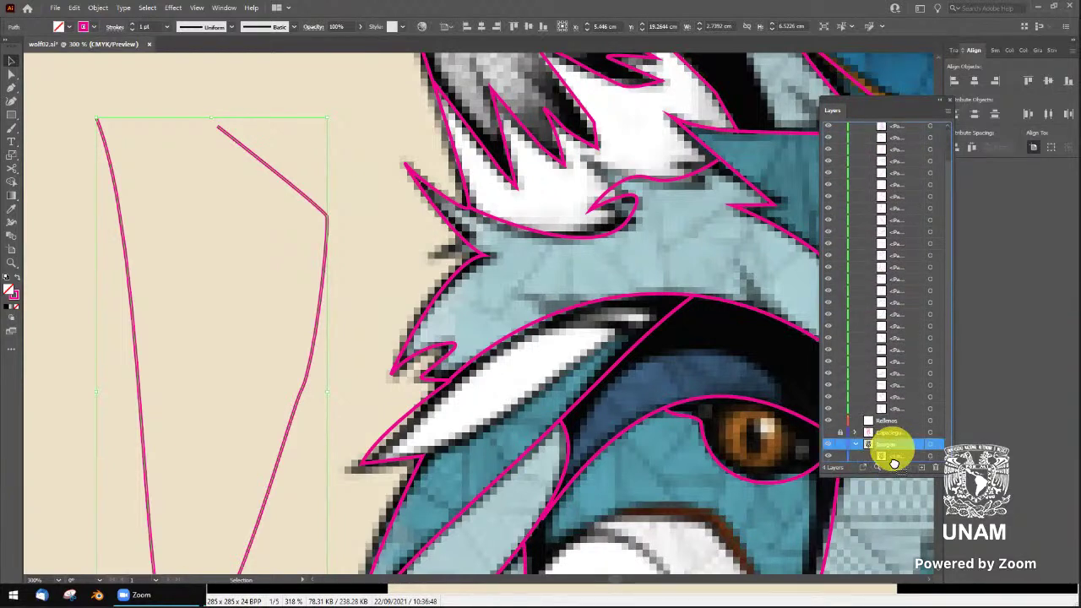
pyautogui.moveTo(897, 464); pyautogui.dragTo(890, 445)
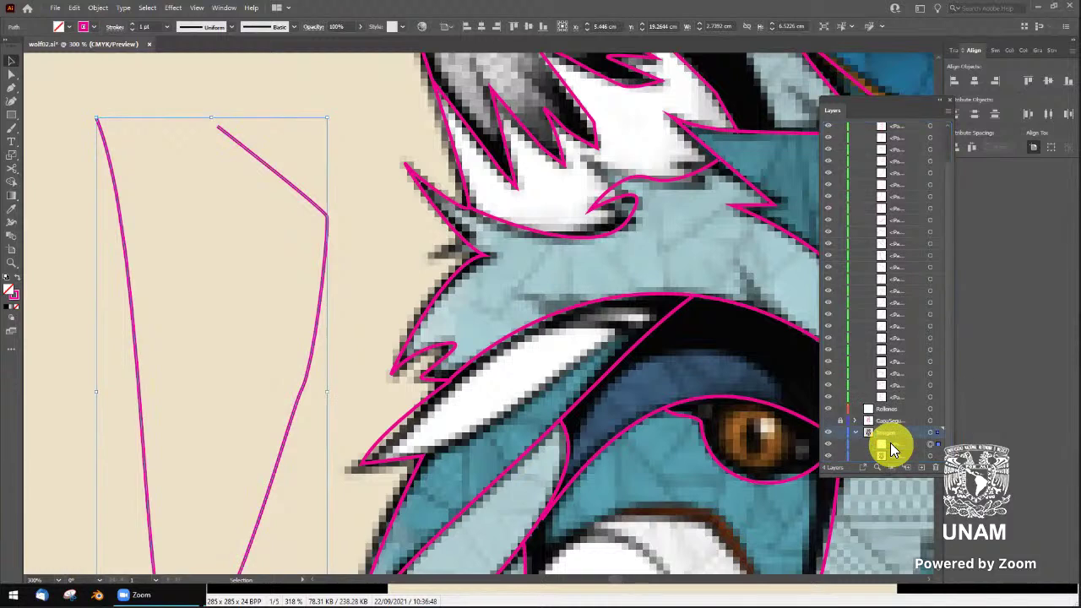
pyautogui.click(735, 242)
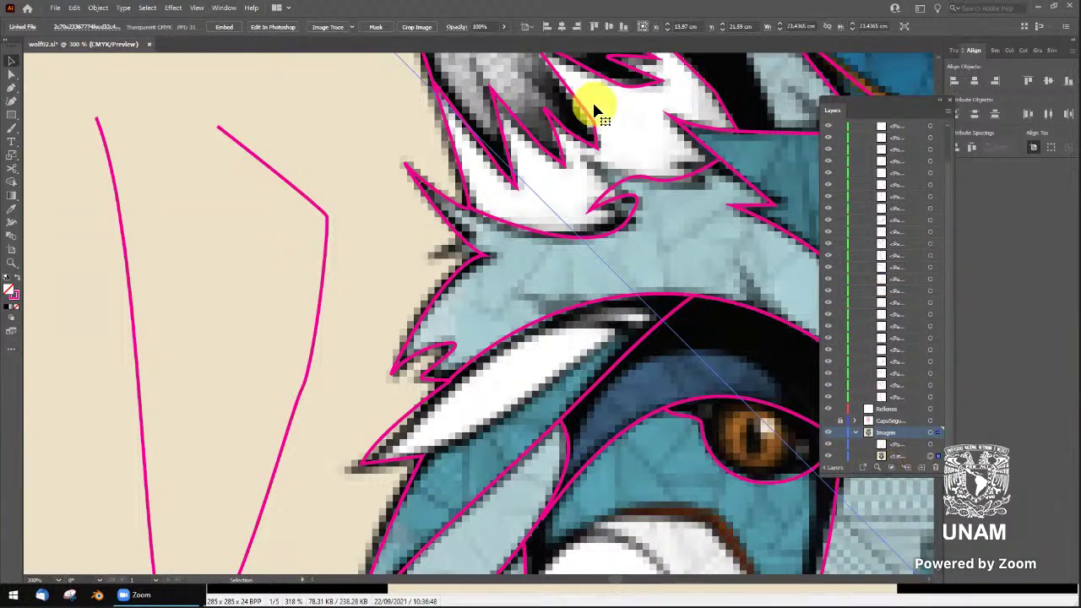
pyautogui.scroll(3, 925, 323)
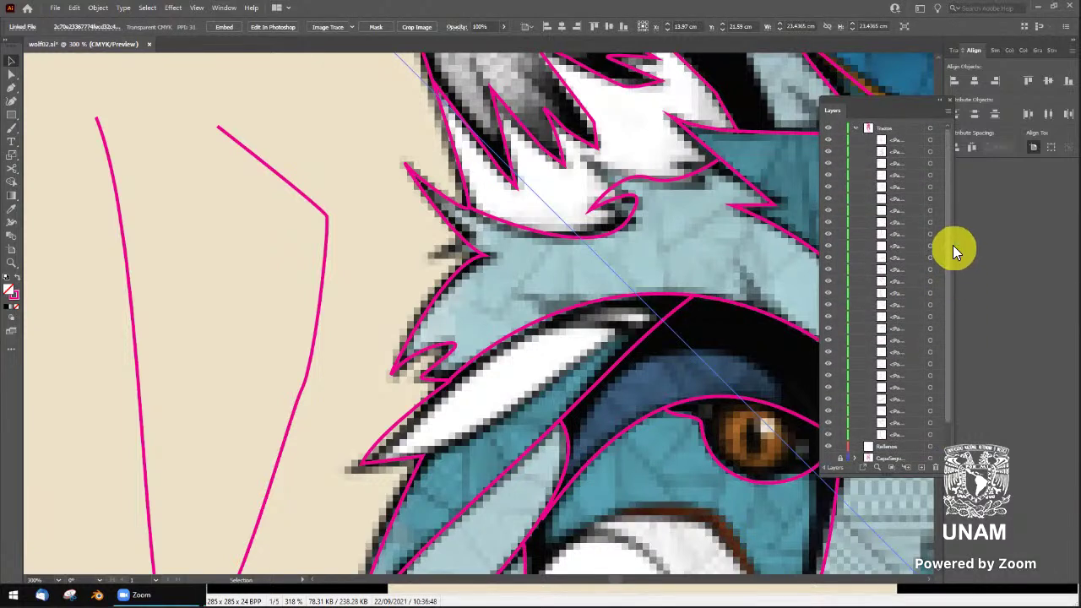
pyautogui.moveTo(947, 234); pyautogui.dragTo(951, 338)
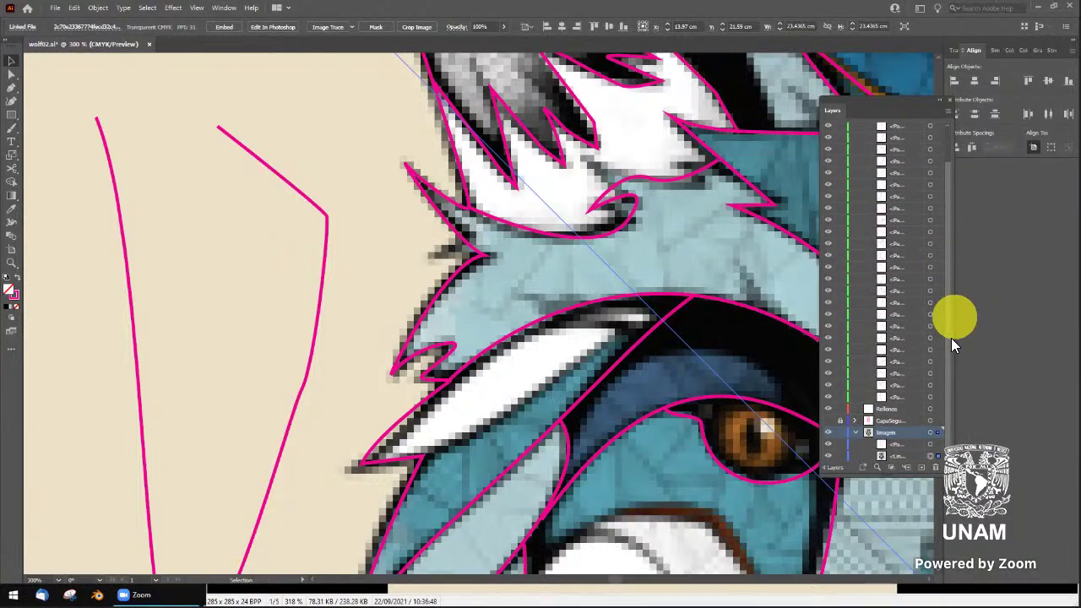
pyautogui.click(328, 226)
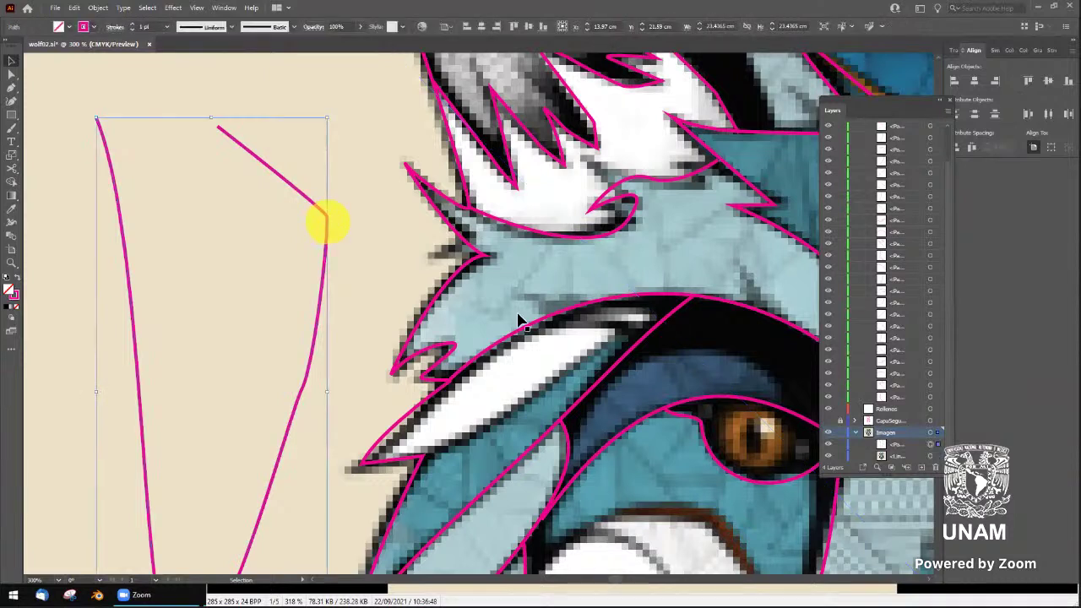
pyautogui.click(930, 433)
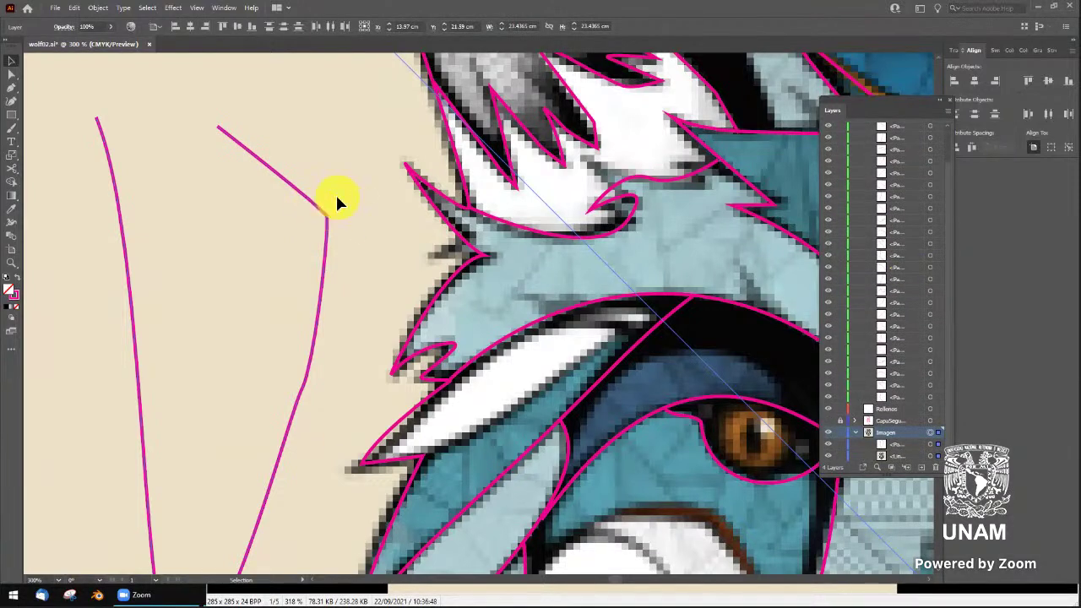
pyautogui.scroll(-2, 447, 212)
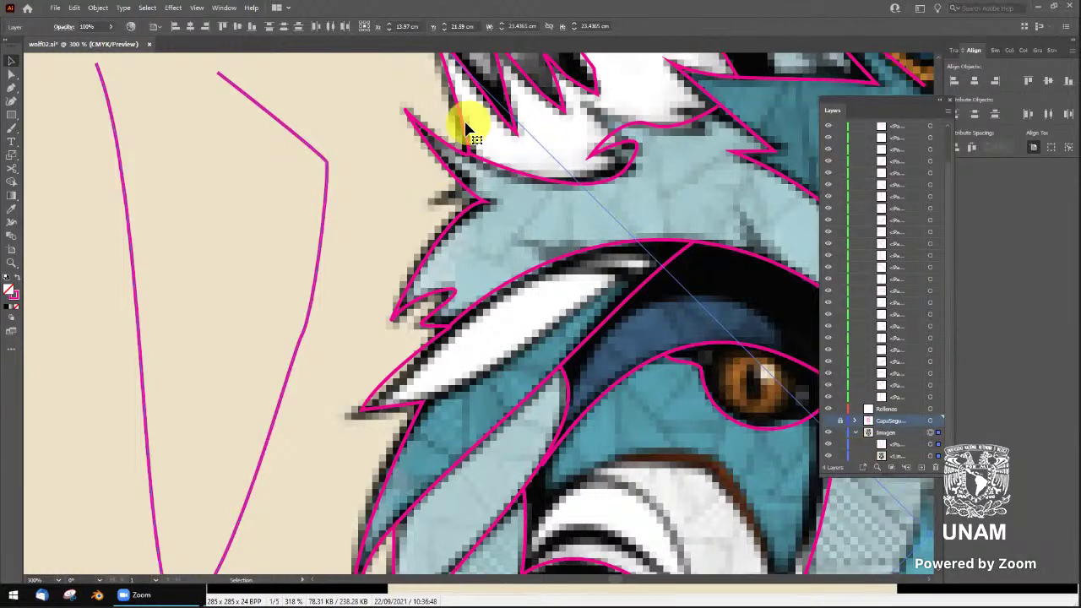
pyautogui.scroll(-2, 469, 131)
pyautogui.click(155, 197)
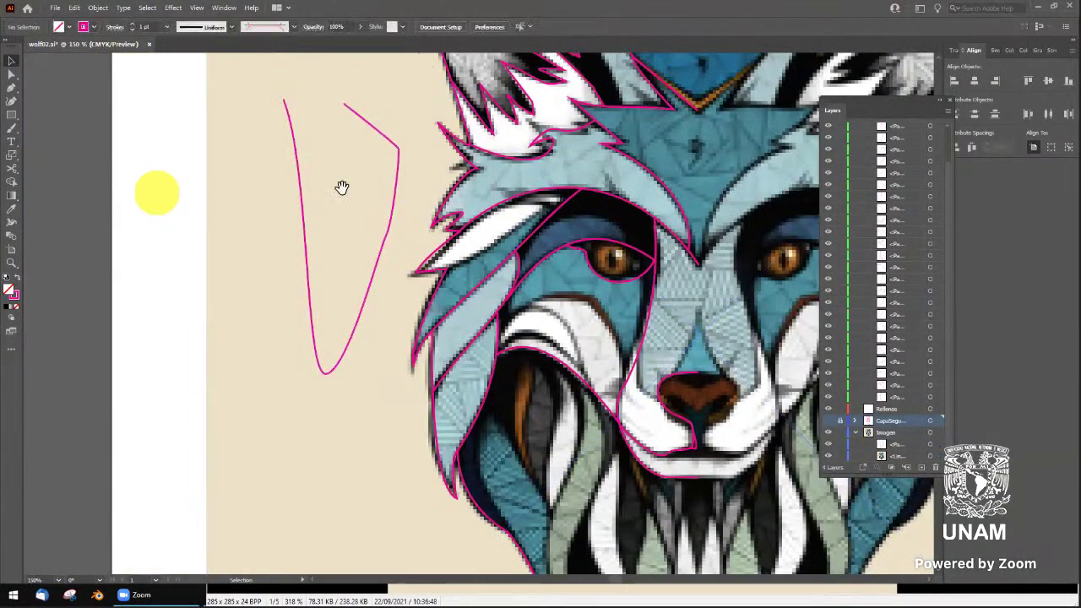
pyautogui.scroll(3, 296, 244)
pyautogui.hscroll(3, 279, 270)
pyautogui.click(262, 290)
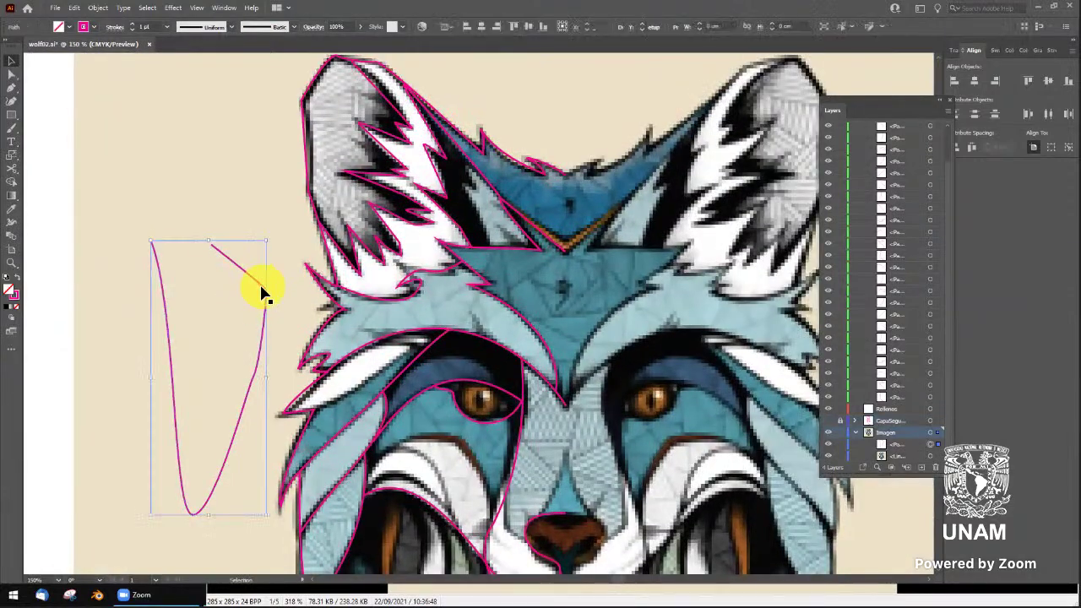
pyautogui.press('Delete')
pyautogui.moveTo(271, 283); pyautogui.dragTo(258, 269)
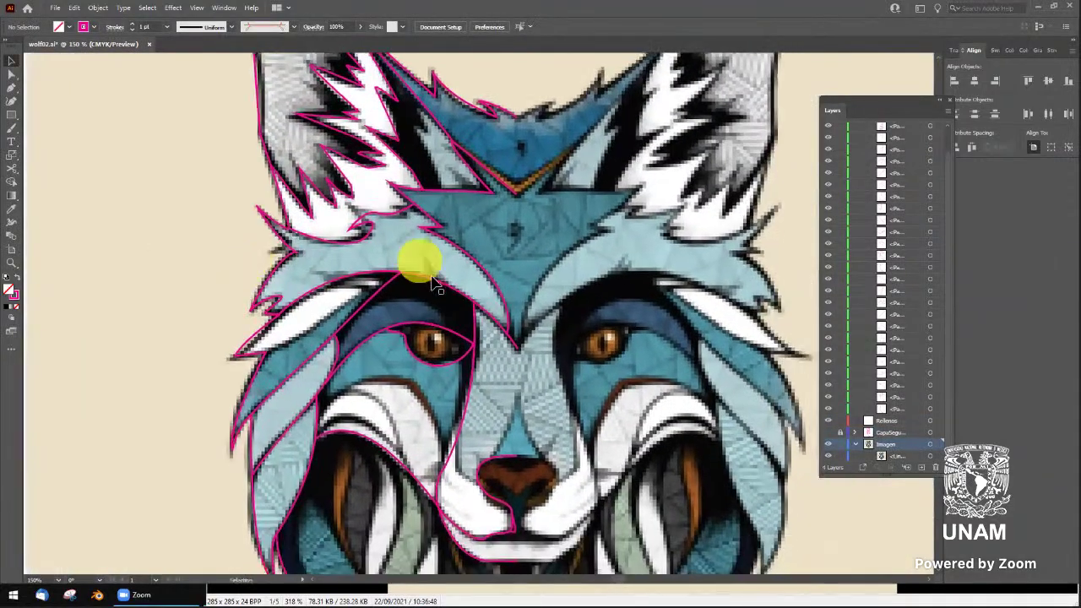
# Lock the Imagen layer so the wolf reference image can't be selected
pyautogui.click(431, 278)
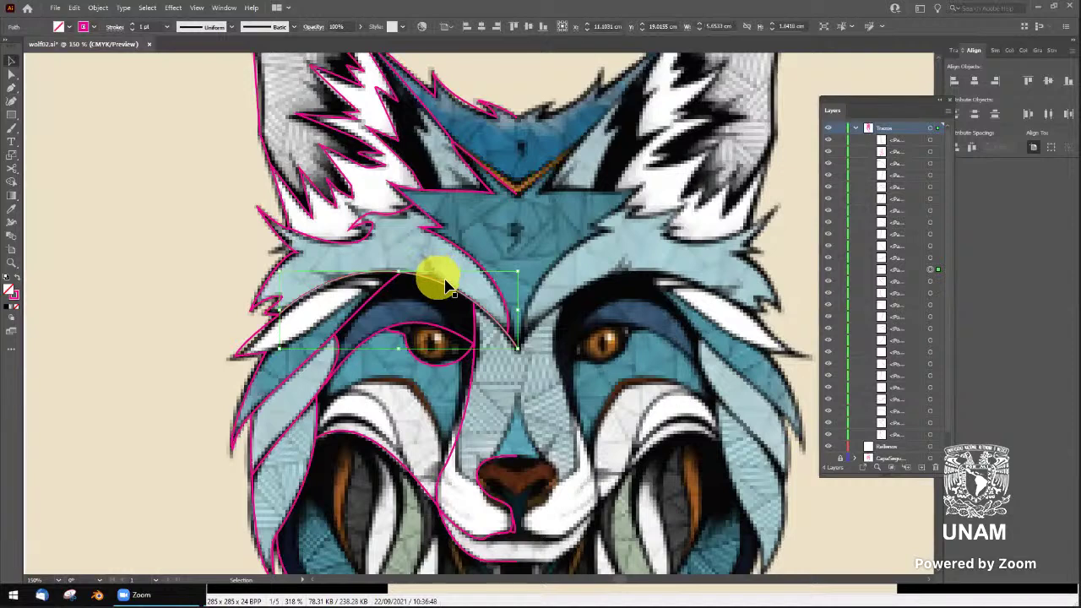
pyautogui.click(439, 279)
pyautogui.click(414, 290)
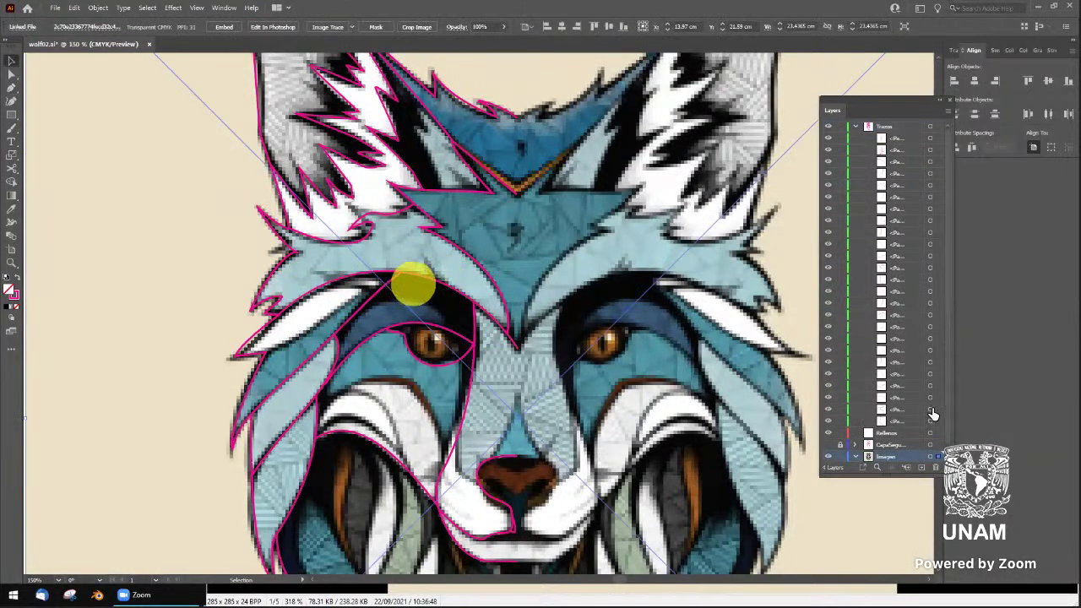
pyautogui.click(856, 456)
pyautogui.click(842, 444)
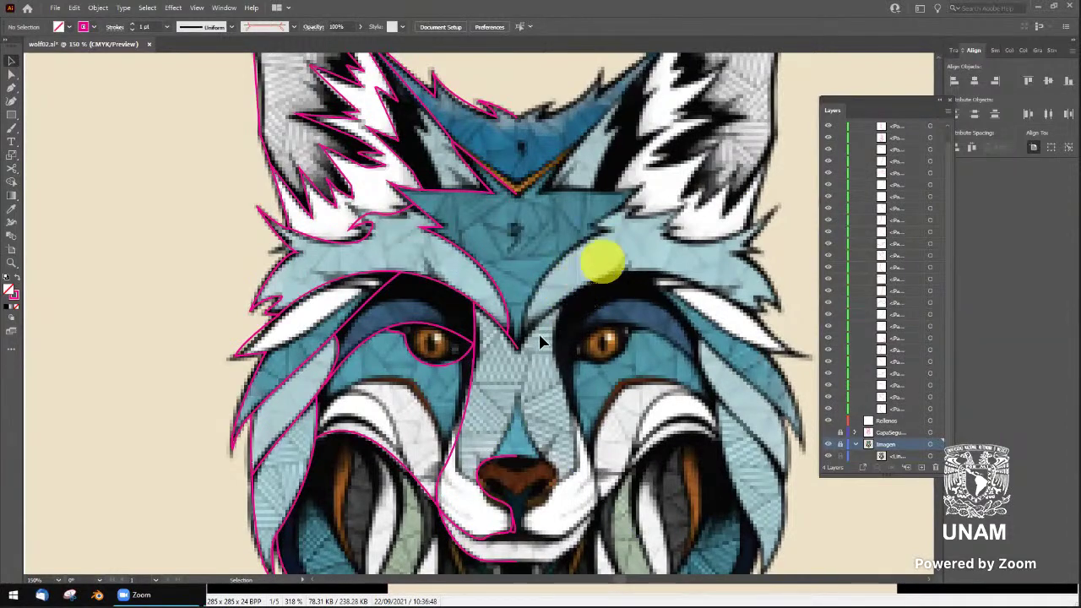
# Check the traced paths at the eyelid, above it and near the left ear
pyautogui.click(509, 318)
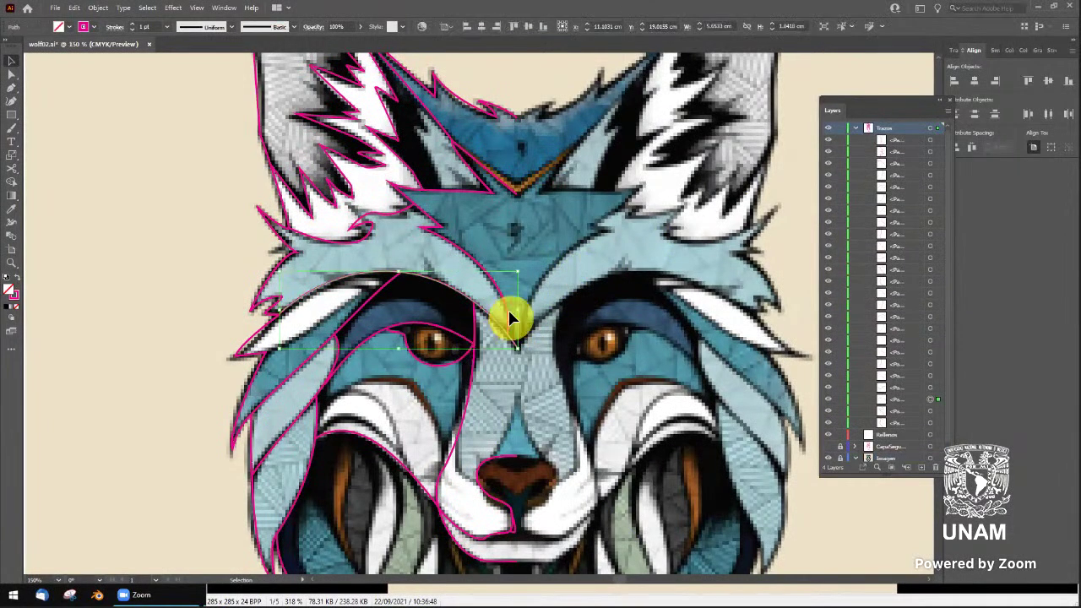
pyautogui.click(509, 308)
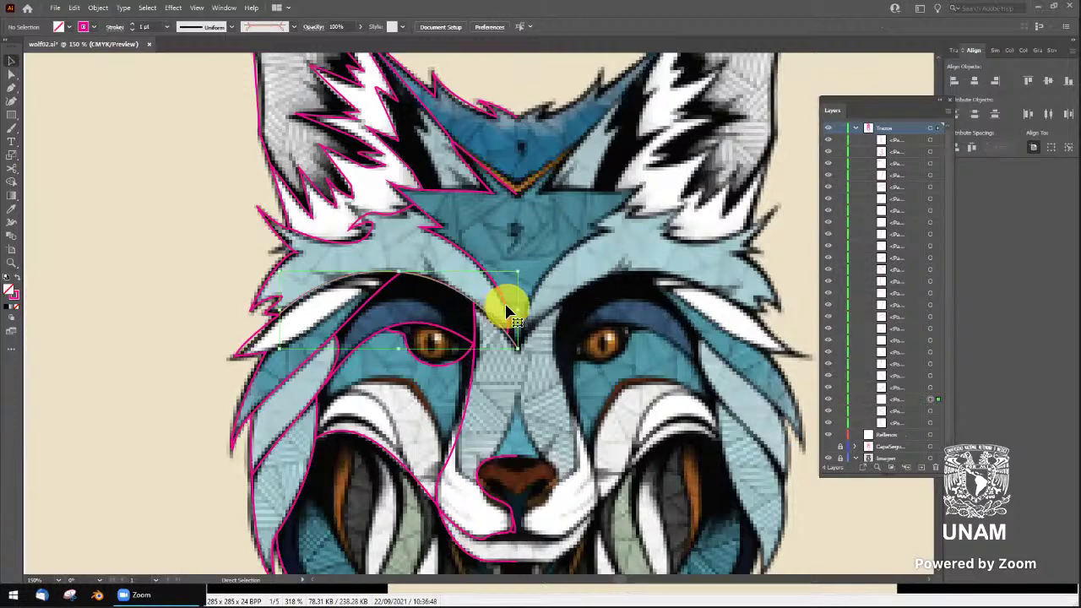
pyautogui.click(473, 236)
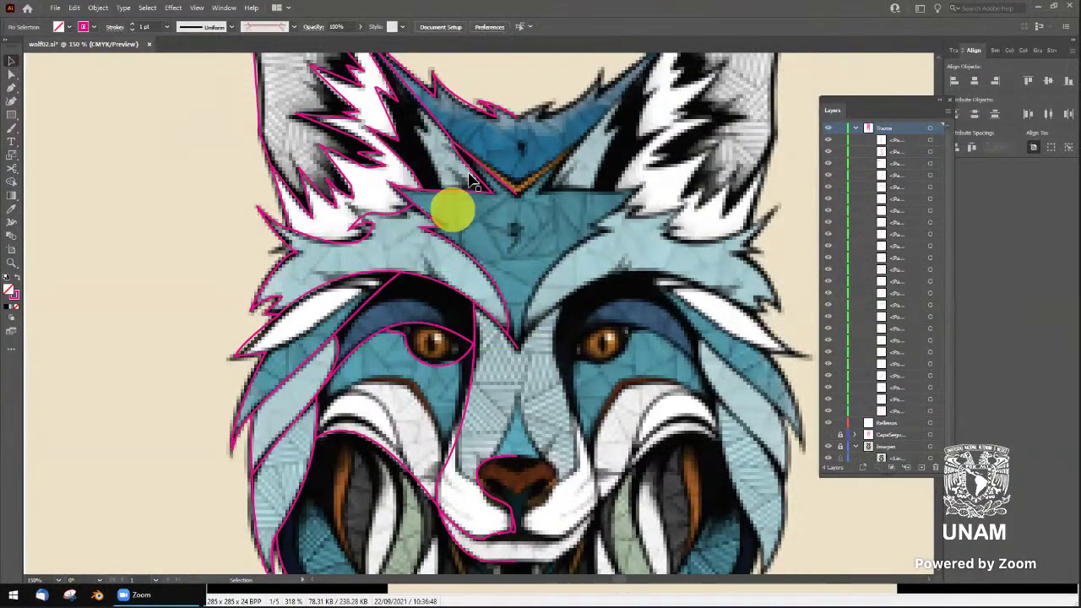
pyautogui.click(411, 173)
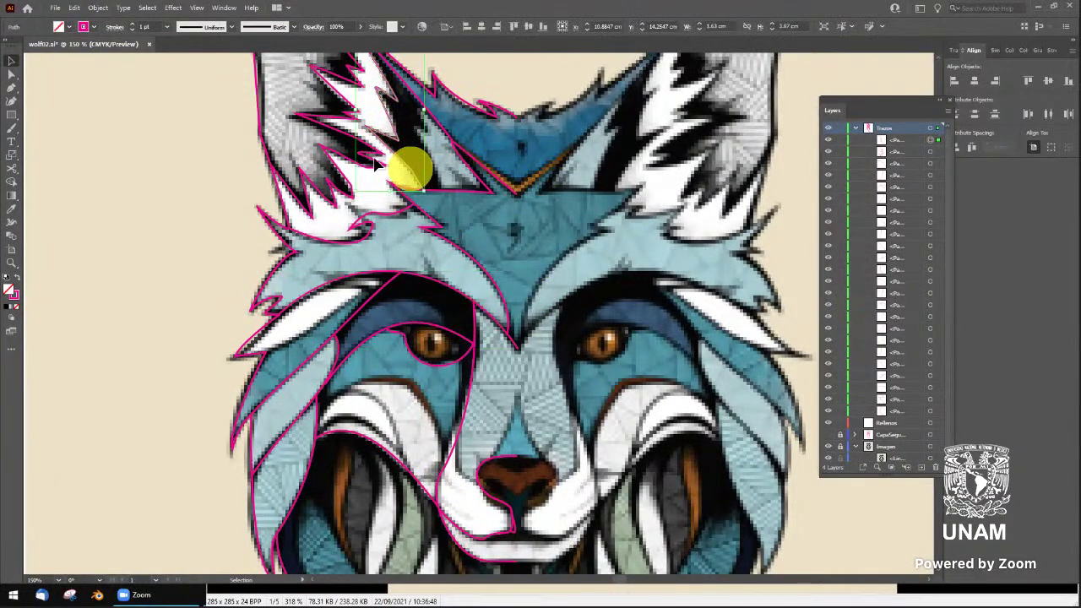
pyautogui.press('XF86Calculator')
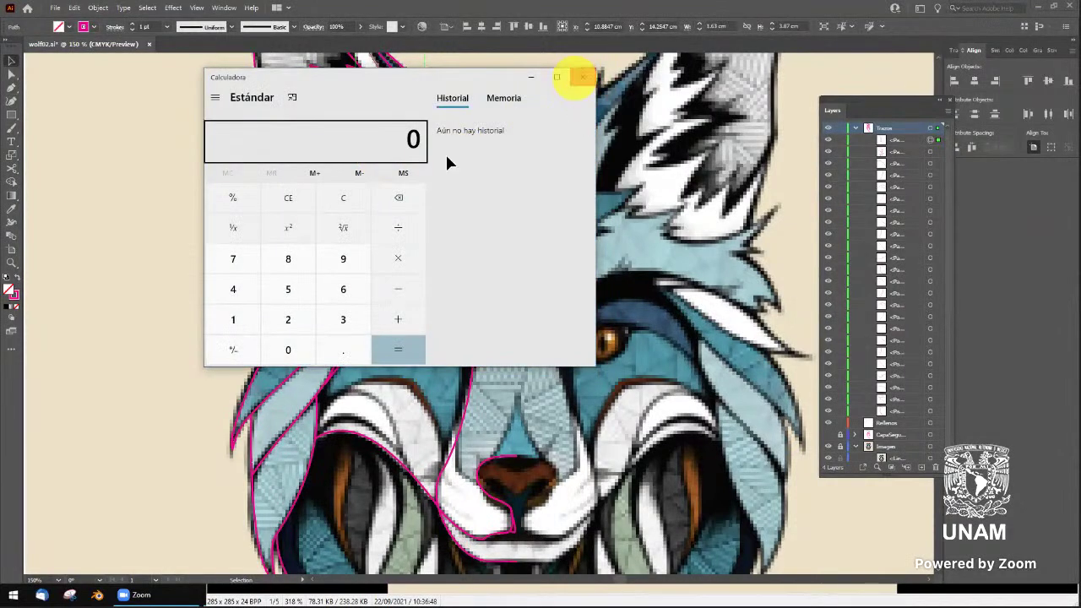
pyautogui.click(581, 78)
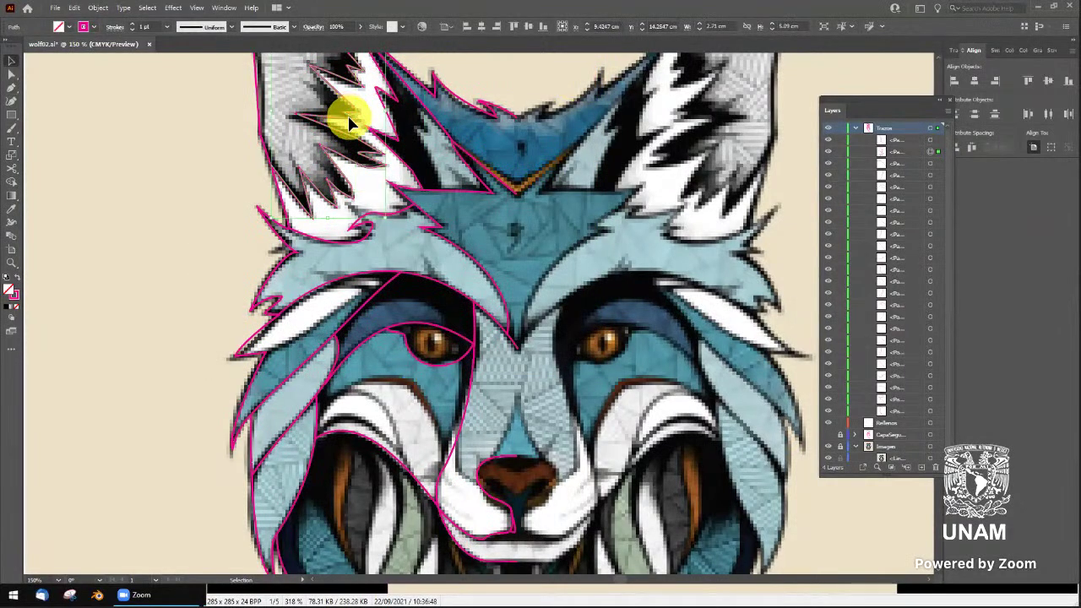
pyautogui.click(357, 175)
# Undo an accidental ear outline, then inspect the white-ear and eyebrow paths
pyautogui.click(290, 213)
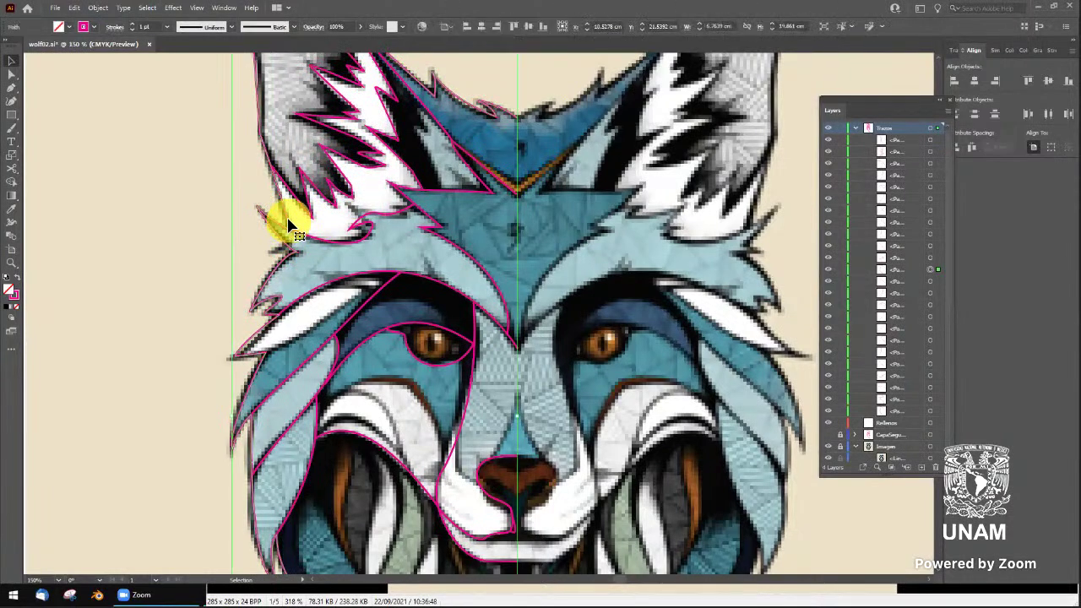
pyautogui.hotkey('ctrl', 'z')
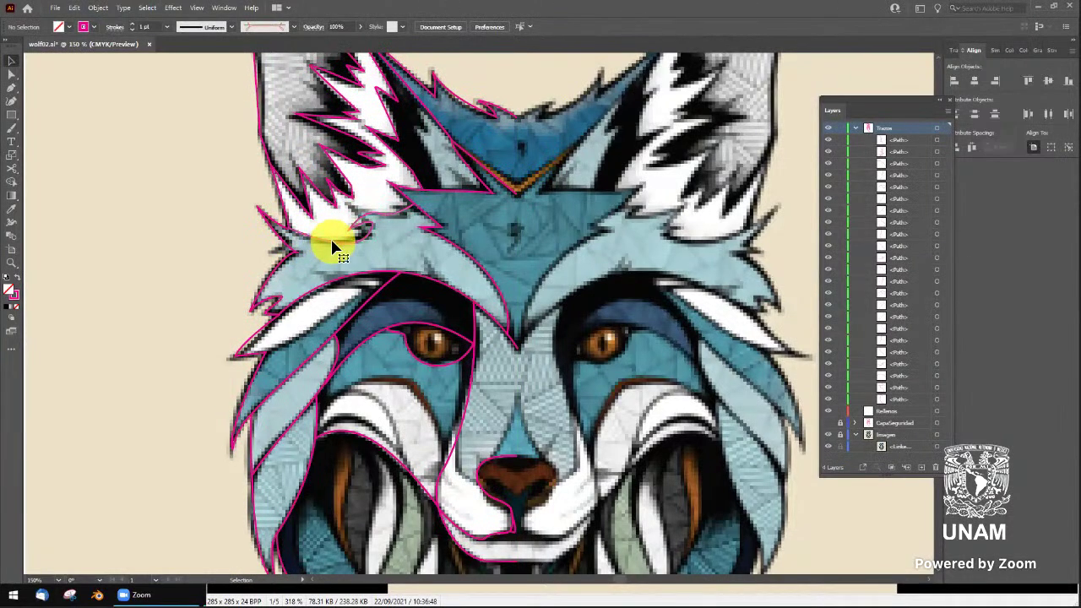
pyautogui.click(396, 226)
pyautogui.click(377, 233)
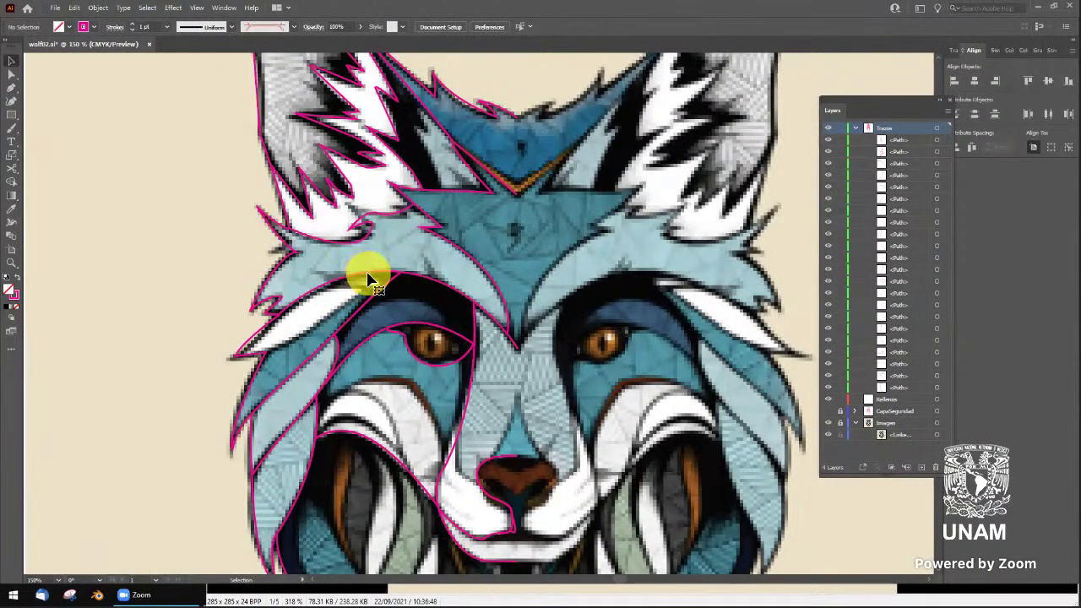
pyautogui.click(368, 278)
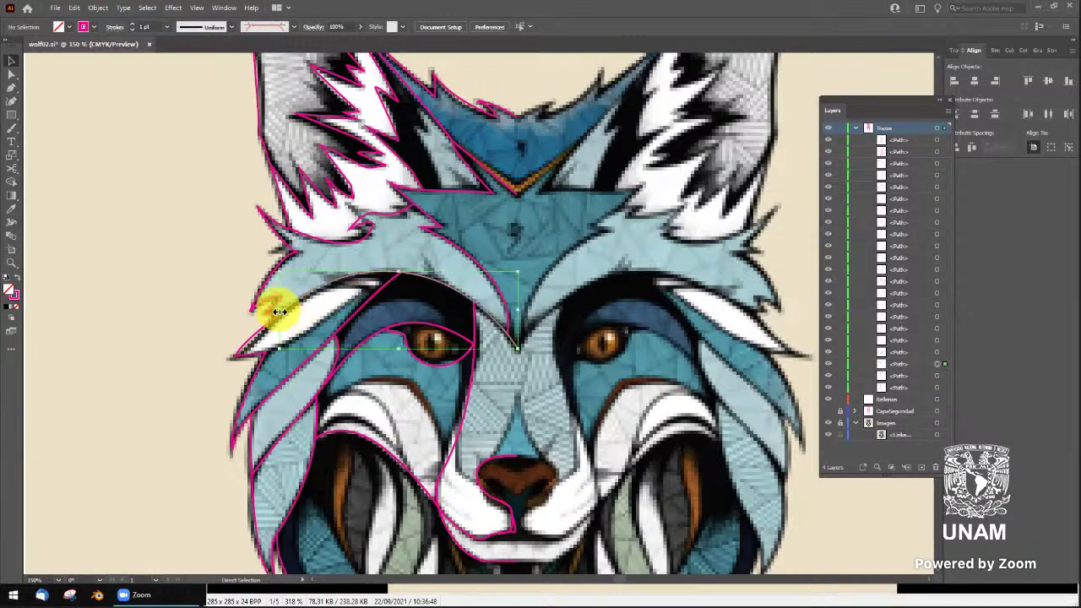
pyautogui.click(270, 312)
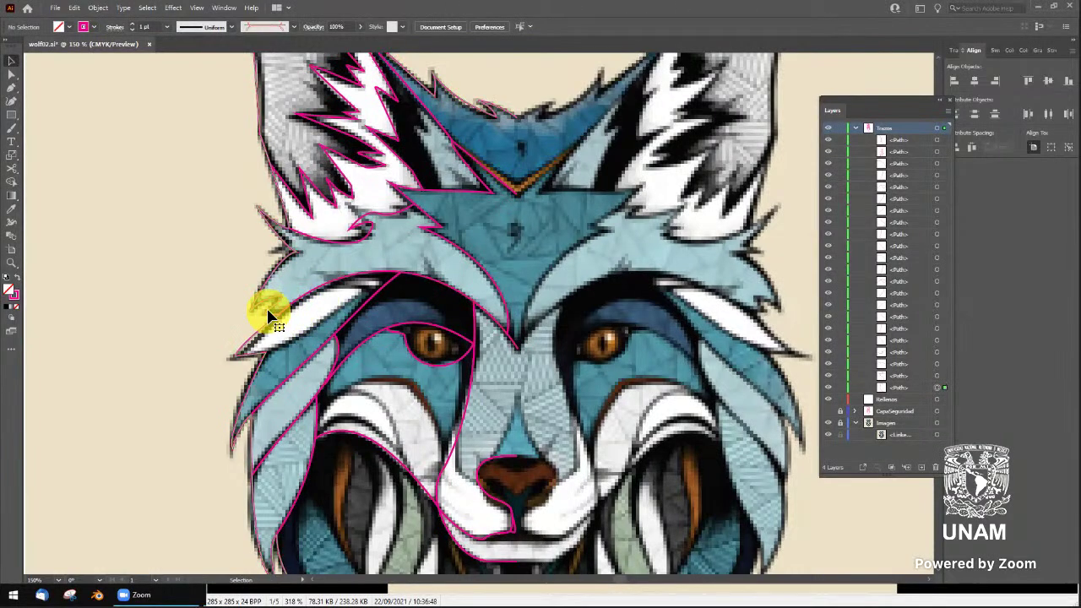
# Delete a stray extra path and the extra eye path
pyautogui.click(267, 313)
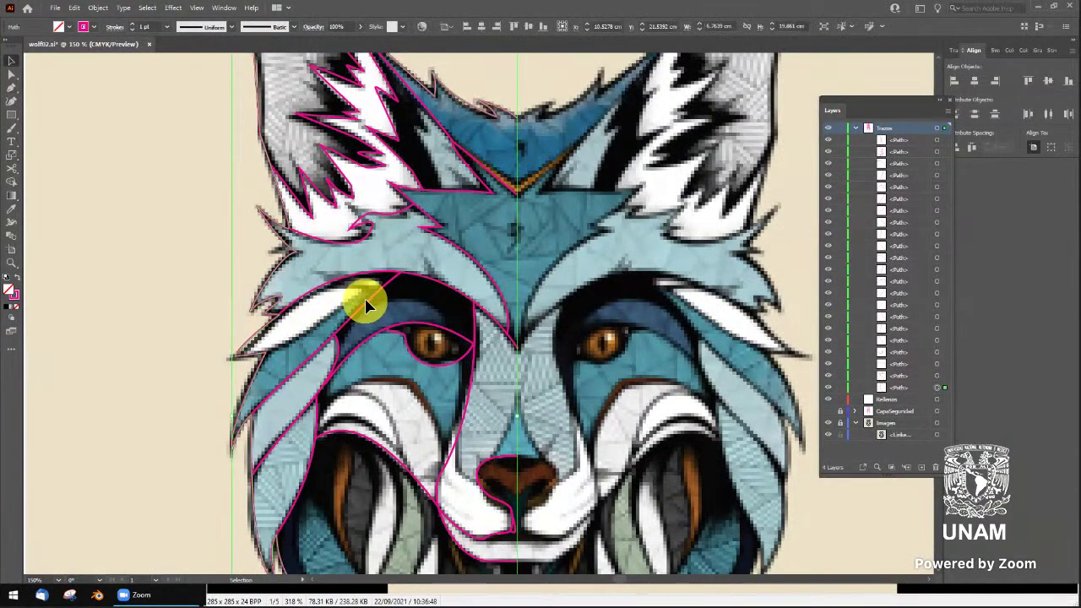
pyautogui.press('Delete')
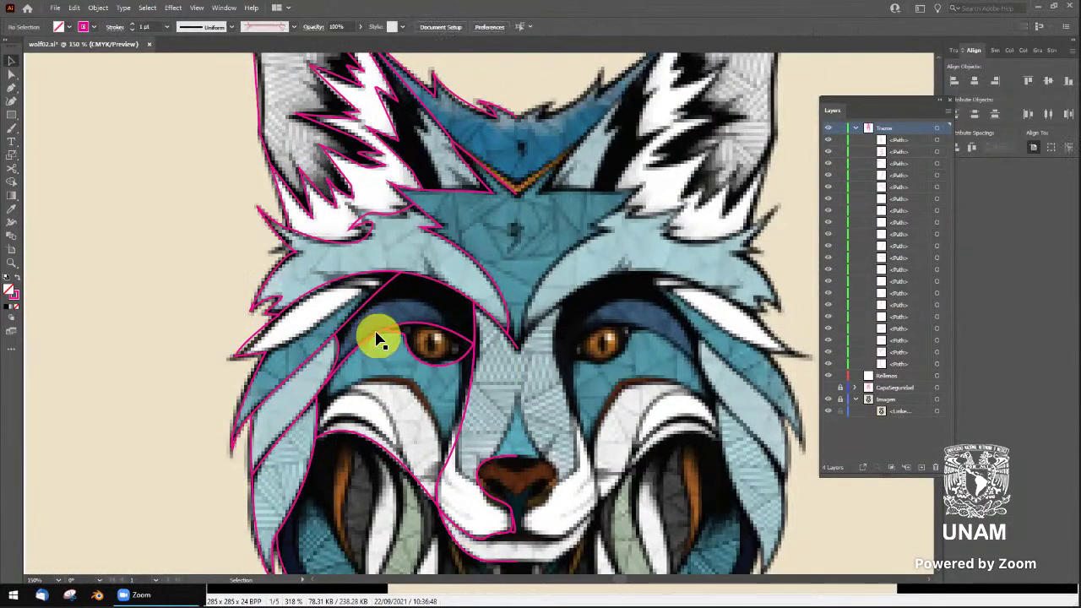
pyautogui.click(379, 337)
pyautogui.press('Delete')
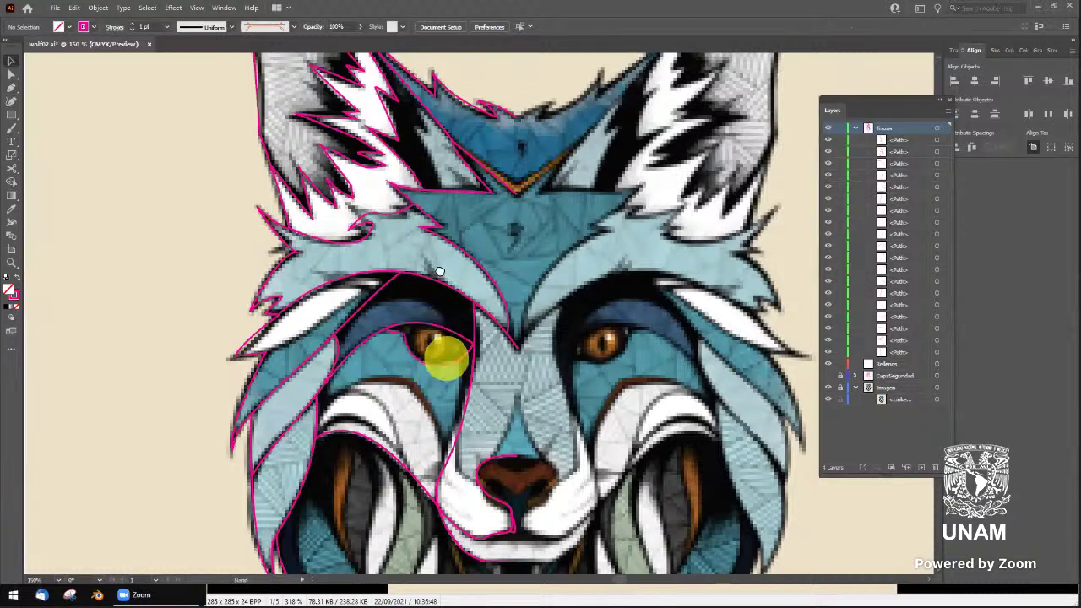
# Delete the leftover paths near the nose and beside the nose and mouth
pyautogui.scroll(-2, 442, 354)
pyautogui.scroll(-1, 435, 272)
pyautogui.click(459, 269)
pyautogui.press('Delete')
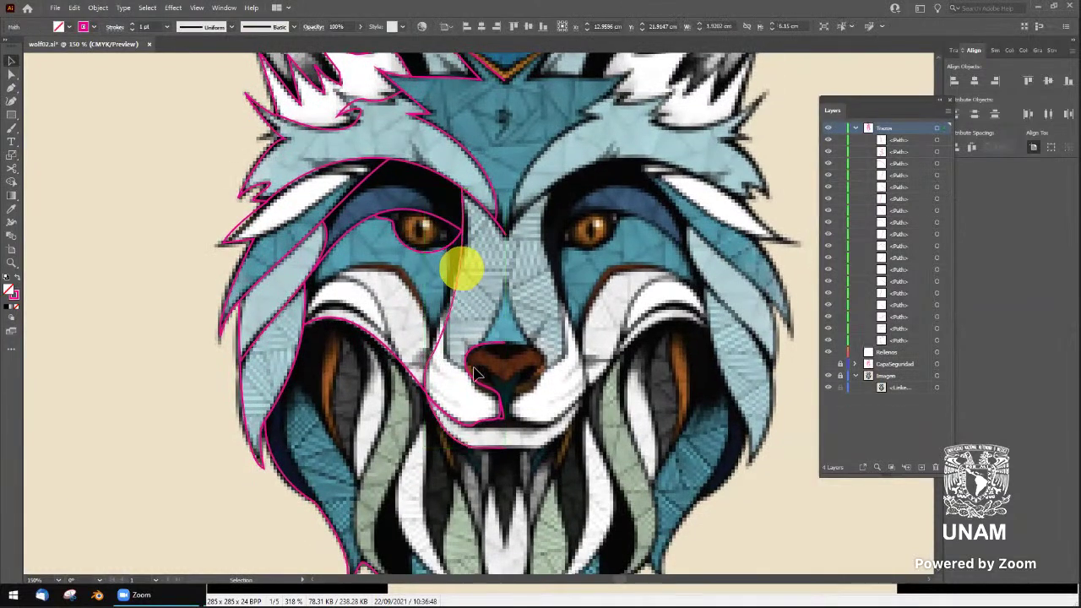
pyautogui.press('Delete')
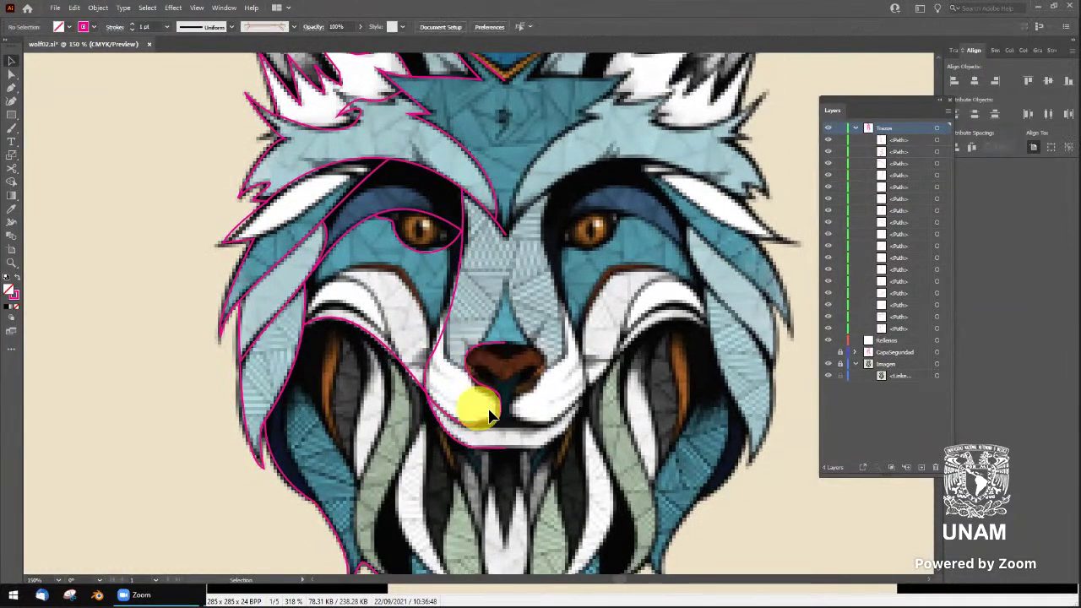
pyautogui.click(488, 452)
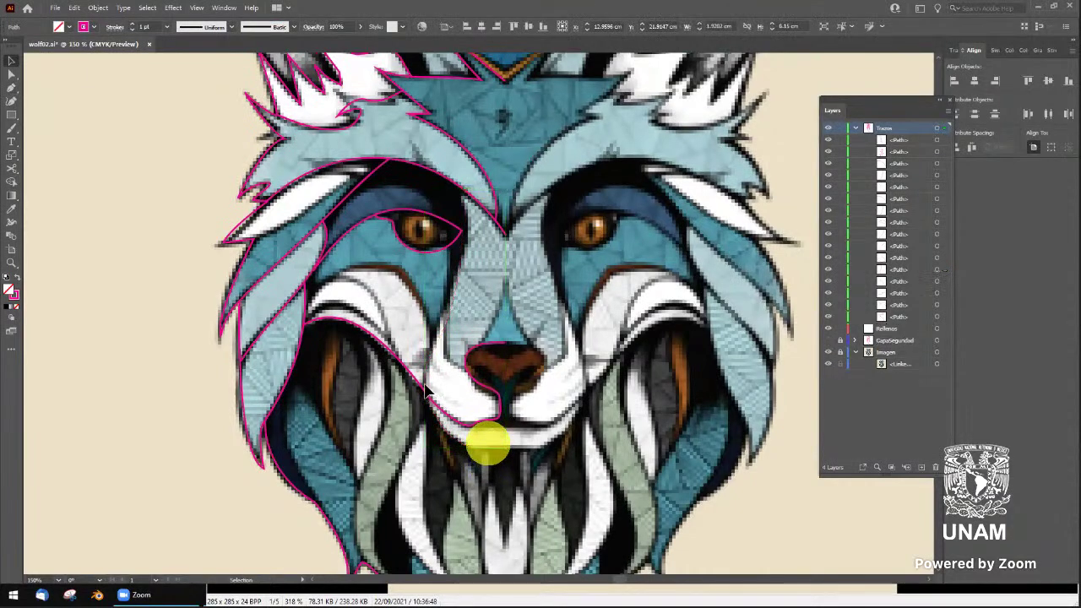
pyautogui.press('Delete')
# Check the left-cheek path, then zoom out and pan to show the whole wolf head
pyautogui.press('a')
pyautogui.press('v')
pyautogui.click(402, 368)
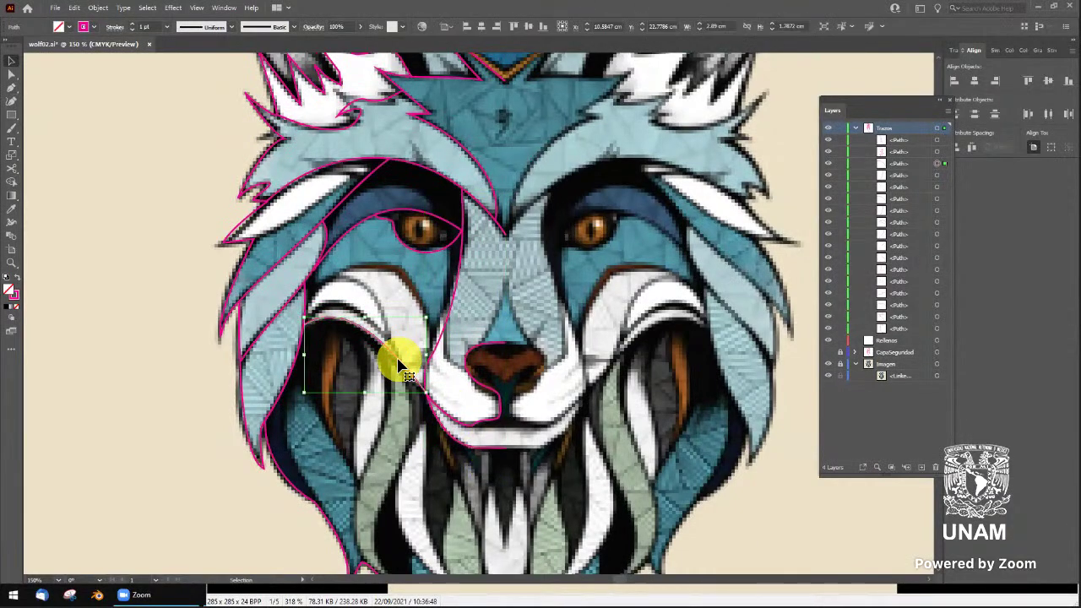
pyautogui.click(398, 358)
pyautogui.scroll(-5, 405, 364)
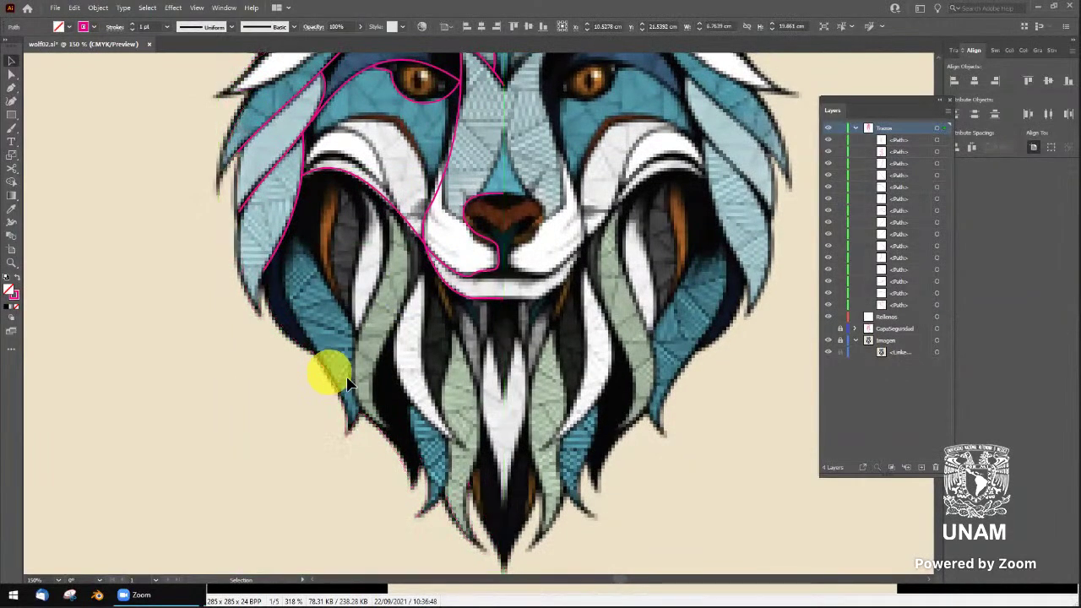
pyautogui.press('a')
pyautogui.click(338, 376)
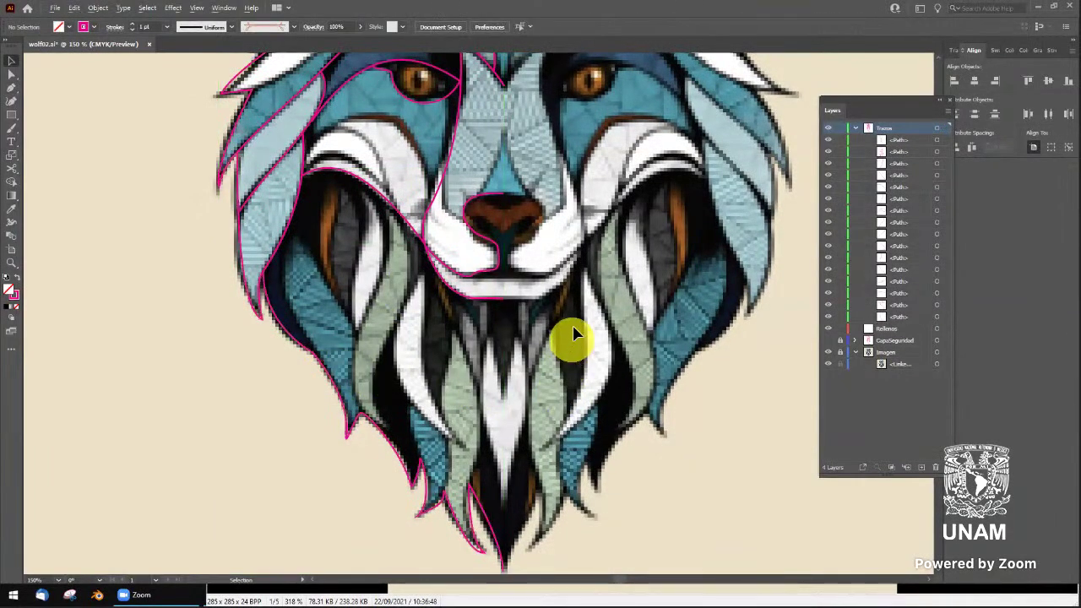
pyautogui.hotkey('ctrl', '-')
pyautogui.moveTo(549, 325); pyautogui.dragTo(486, 494)
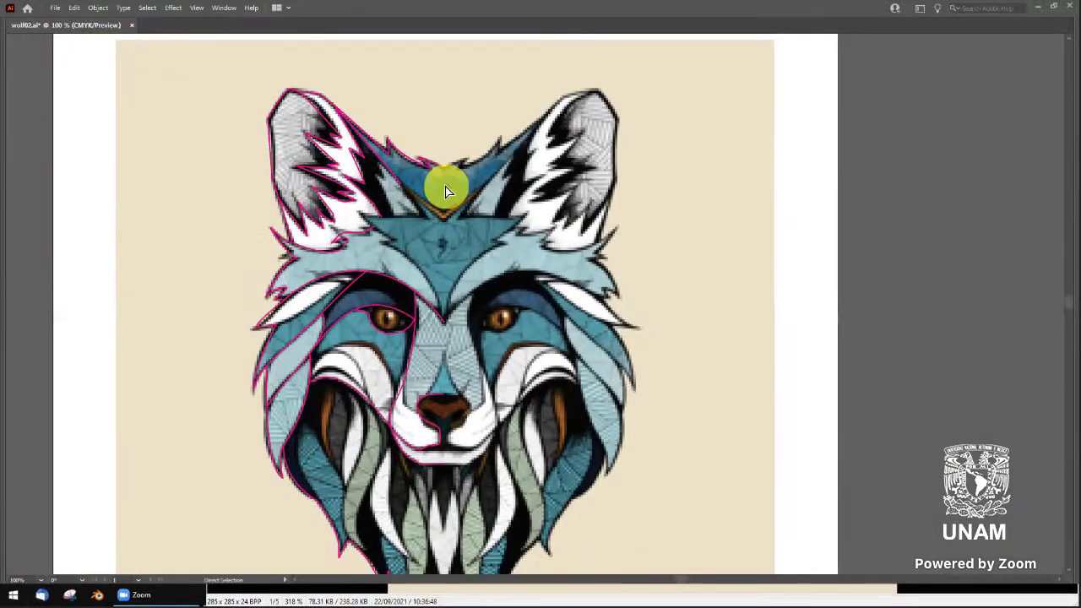
pyautogui.click(445, 184)
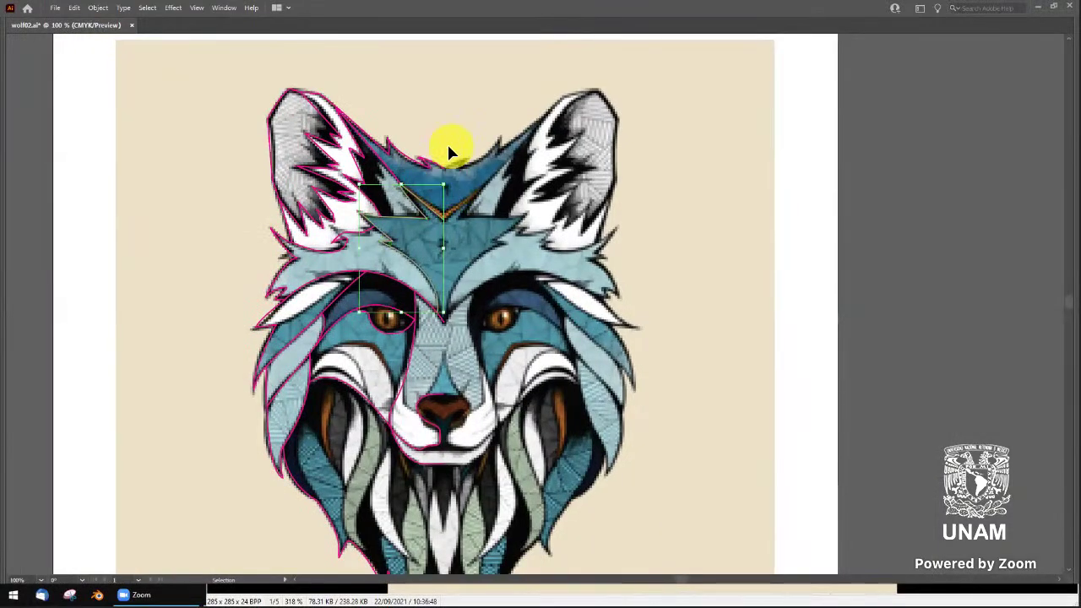
pyautogui.click(449, 152)
pyautogui.click(433, 166)
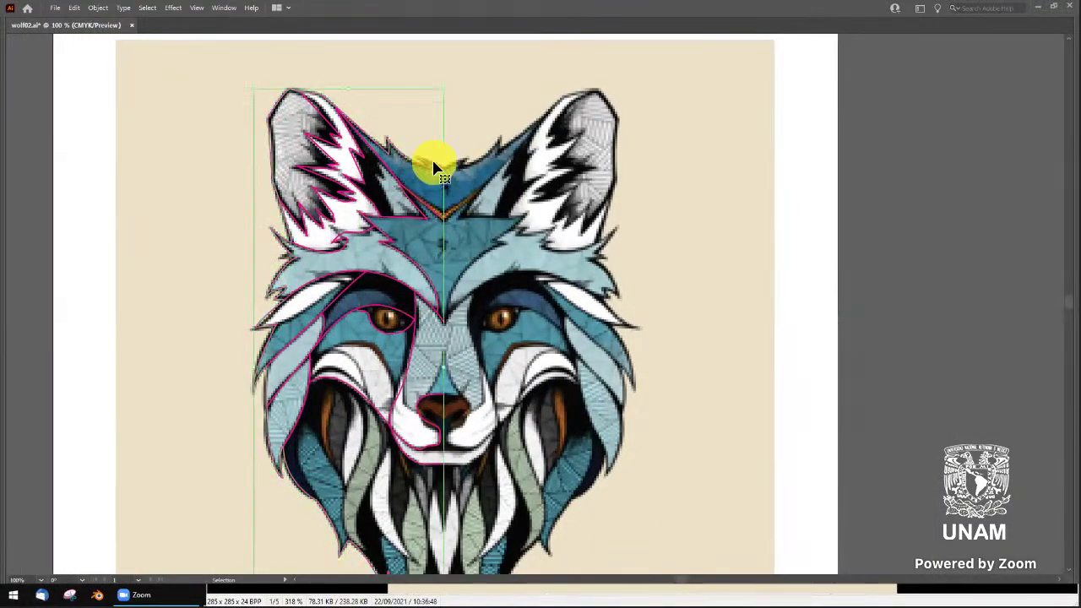
pyautogui.click(435, 173)
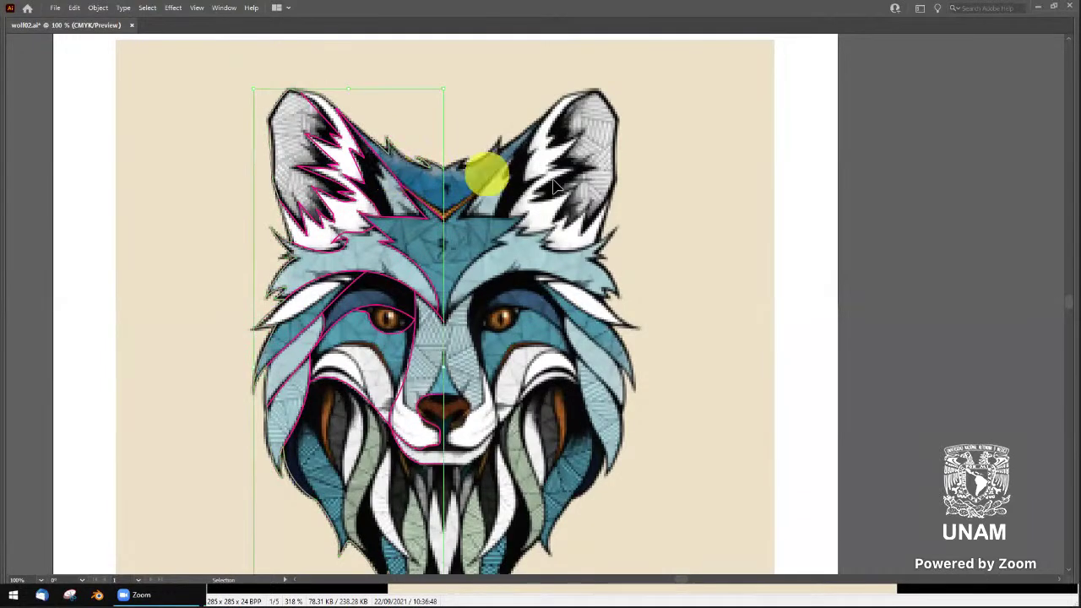
pyautogui.press('Tab')
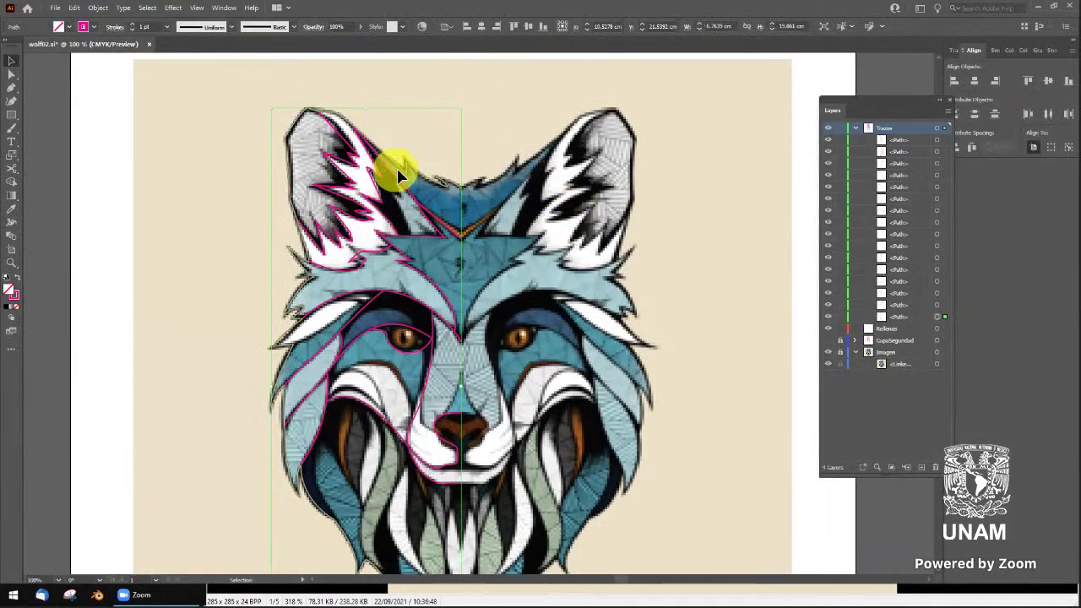
pyautogui.press('Tab')
pyautogui.hotkey('shift', 'Tab')
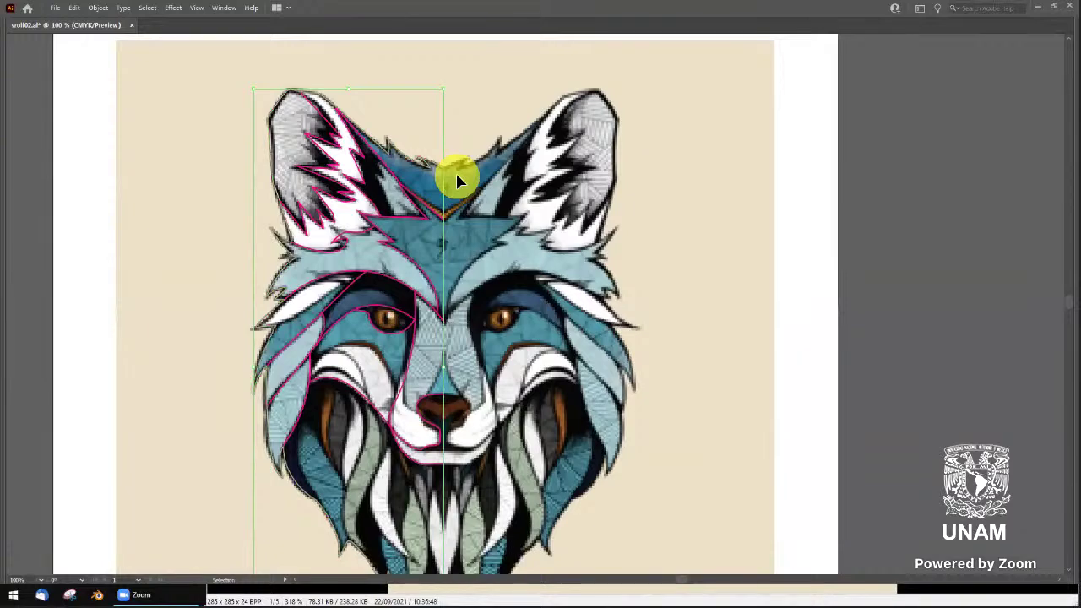
pyautogui.press('Tab')
pyautogui.click(937, 98)
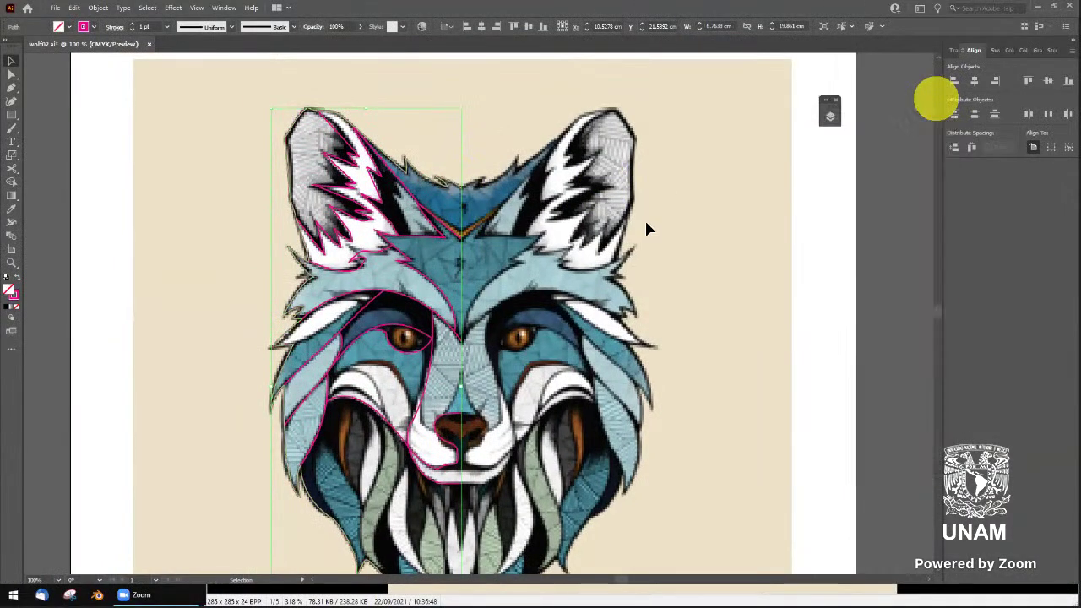
pyautogui.click(662, 207)
pyautogui.click(680, 200)
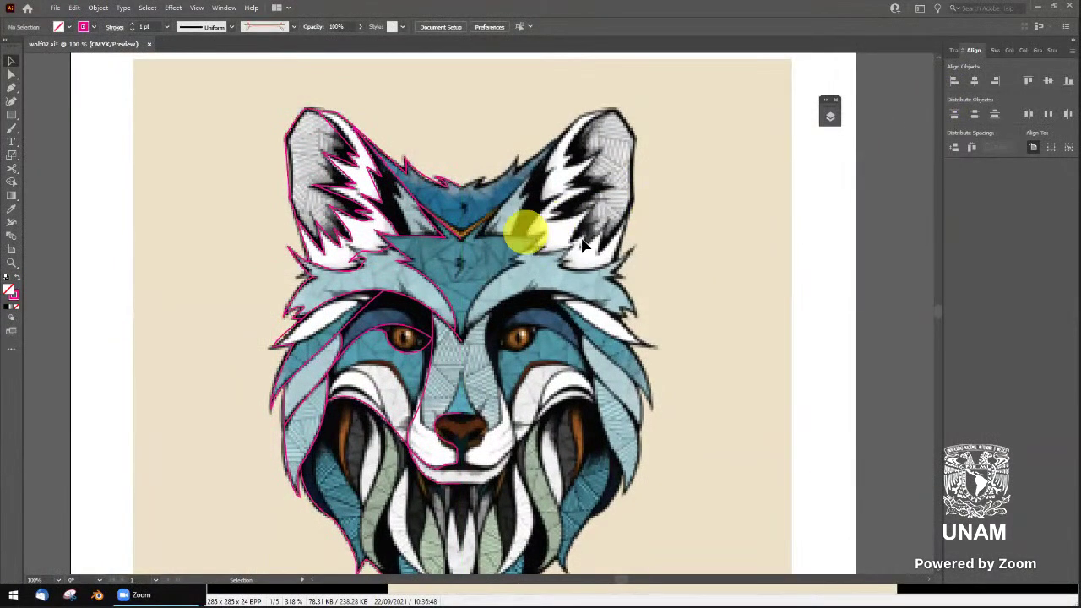
pyautogui.press('F7')
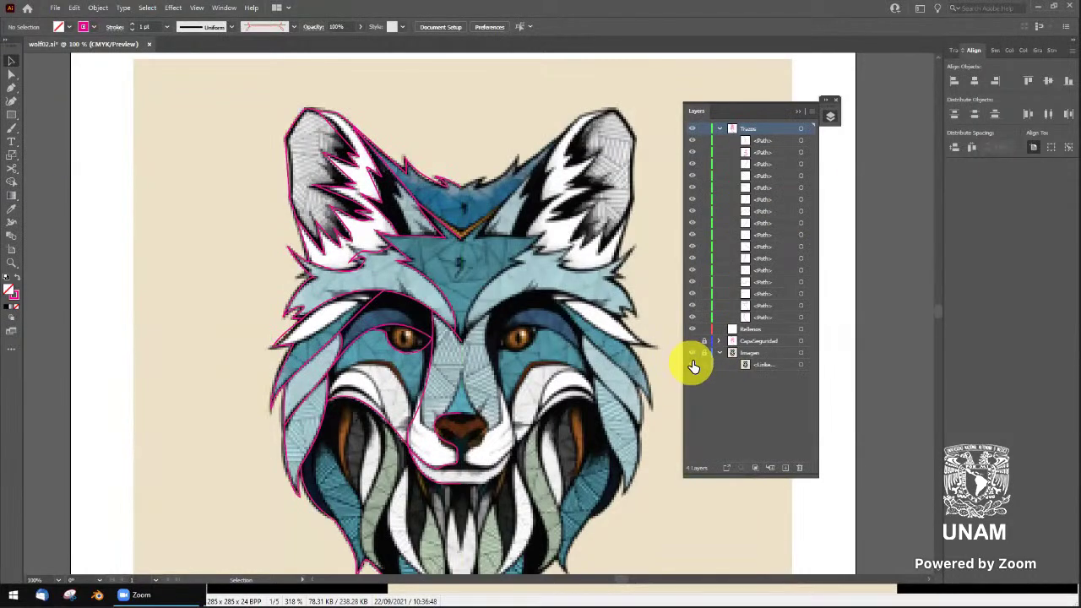
# Hide the Imagen layer so only the magenta tracing shows
pyautogui.click(693, 353)
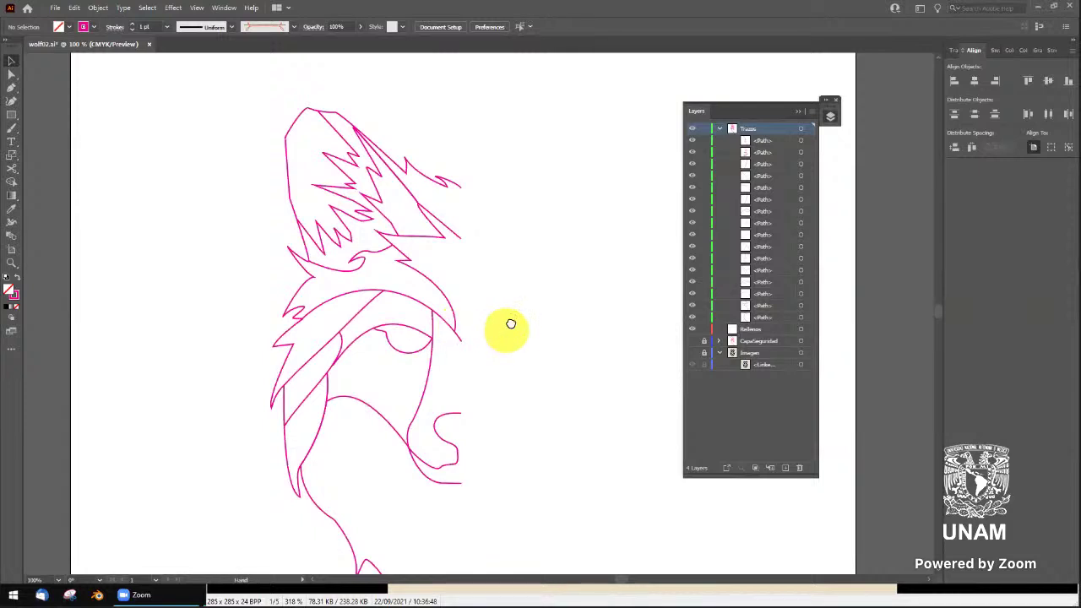
pyautogui.moveTo(510, 338); pyautogui.dragTo(522, 288)
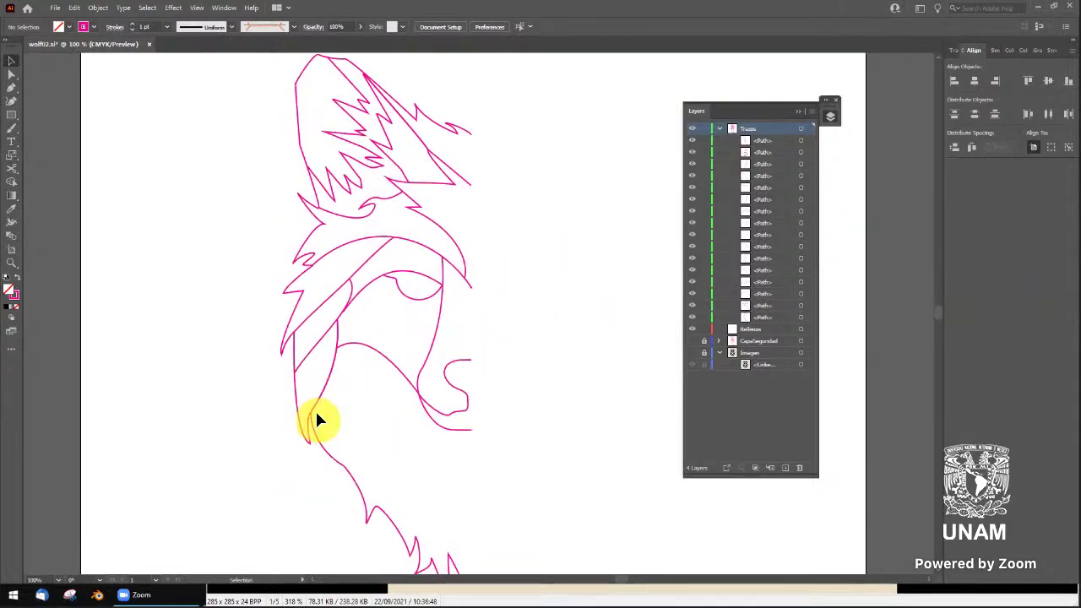
pyautogui.scroll(-3, 524, 333)
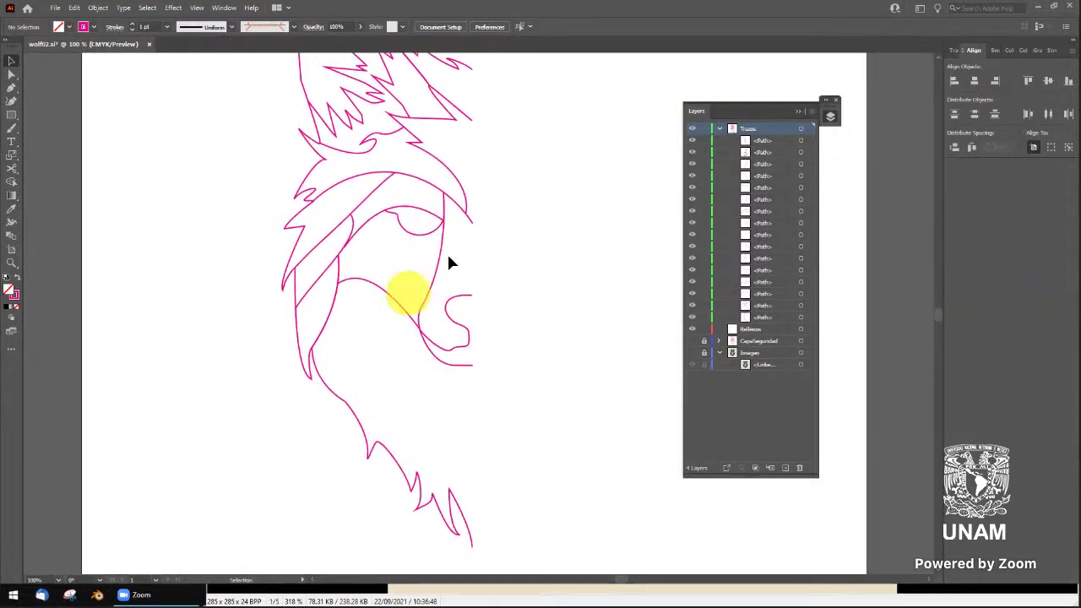
pyautogui.scroll(1, 469, 230)
pyautogui.scroll(1, 470, 230)
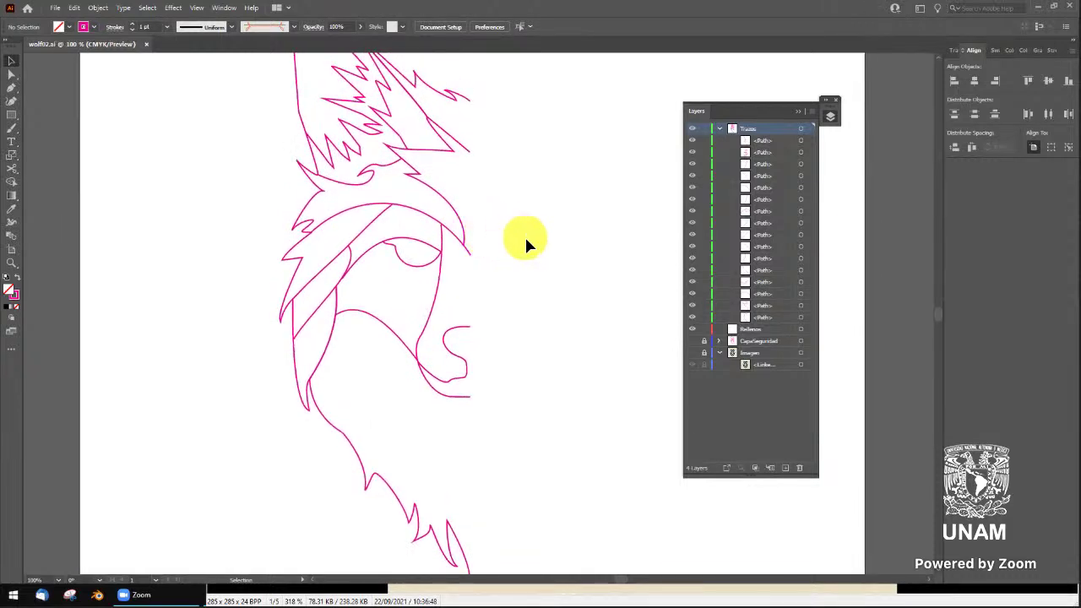
# Select every path on the Trazos layer and copy the left-half tracing
pyautogui.click(455, 218)
pyautogui.scroll(2, 499, 225)
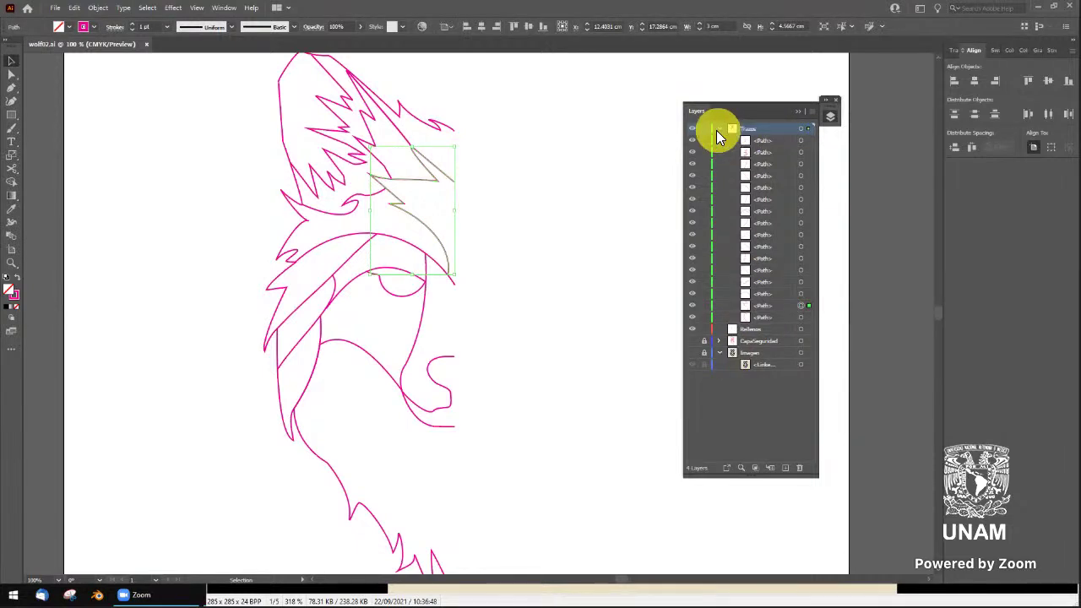
pyautogui.click(800, 129)
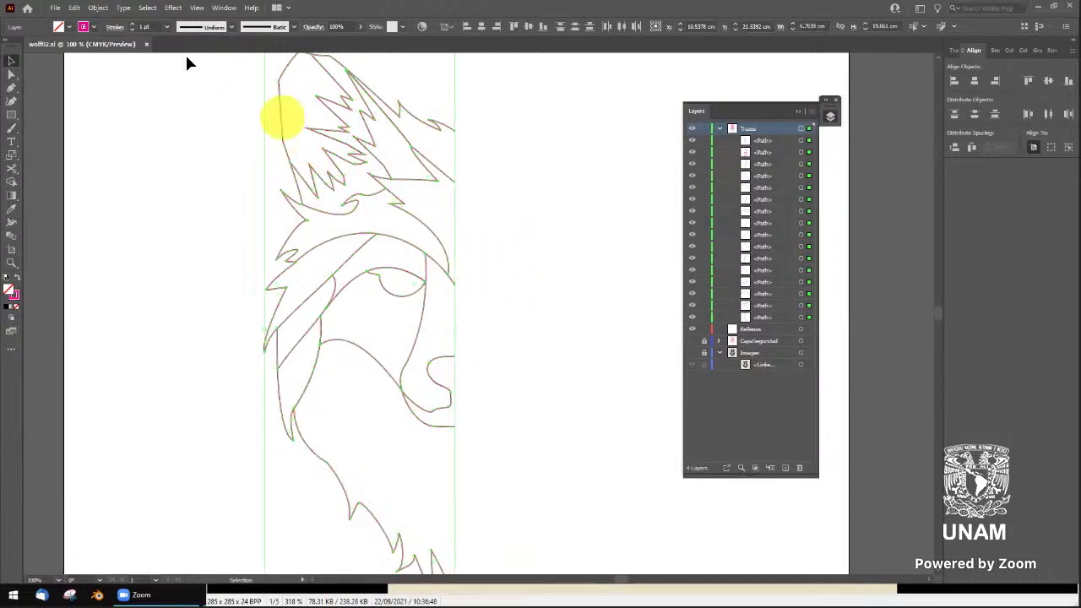
pyautogui.hotkey('ctrl', 'h')
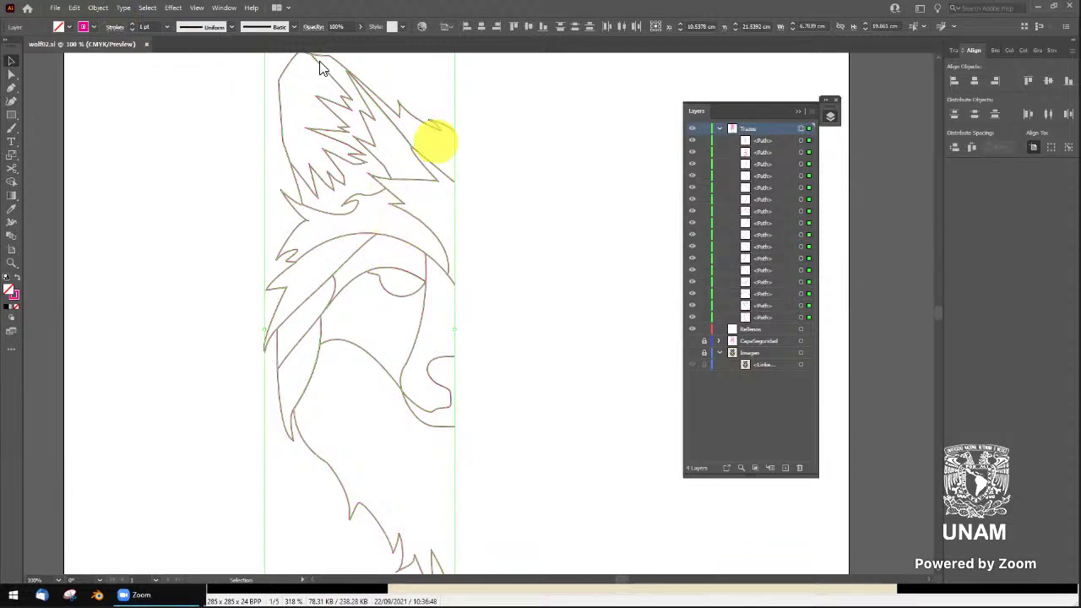
pyautogui.click(76, 9)
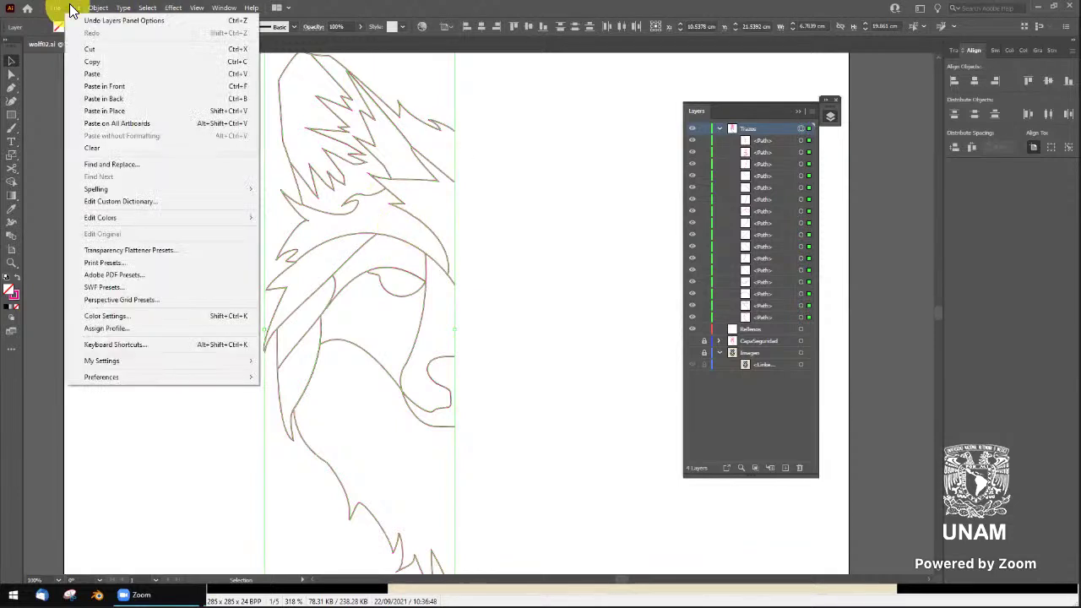
# Paste the left-half paths in place, show the reference, and flip the copy onto the right
pyautogui.click(115, 113)
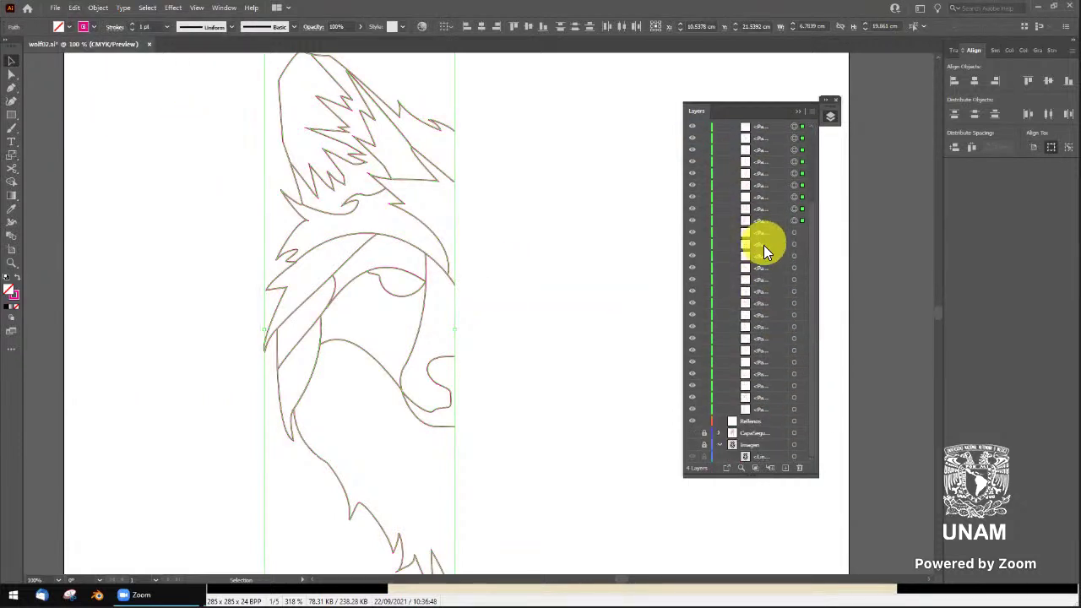
pyautogui.click(693, 444)
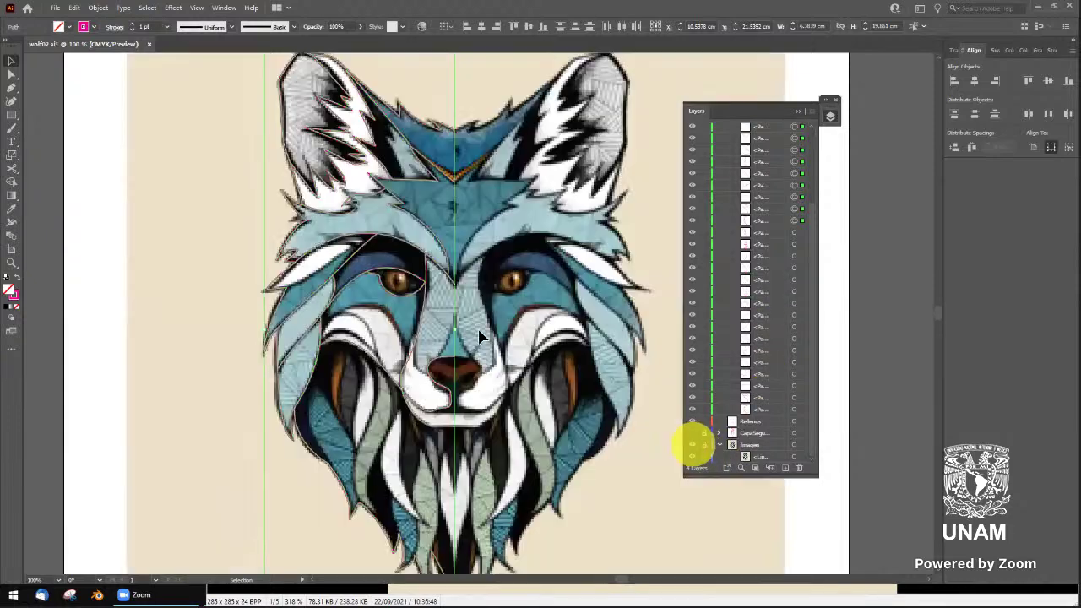
pyautogui.moveTo(420, 337); pyautogui.dragTo(649, 349)
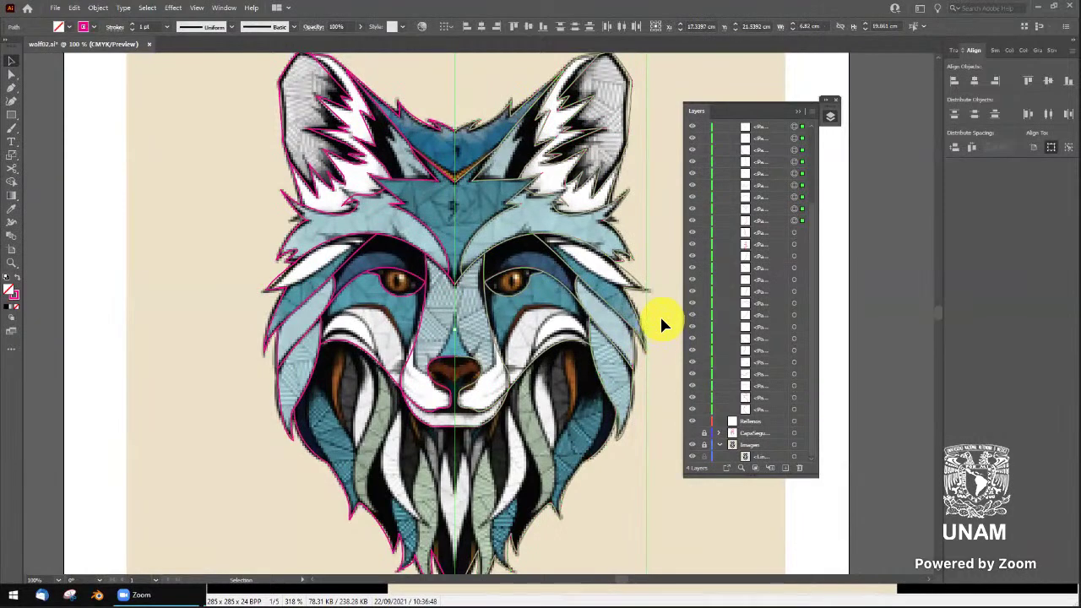
# Deselect the mirrored copy and hide the Imagen reference layer
pyautogui.click(661, 325)
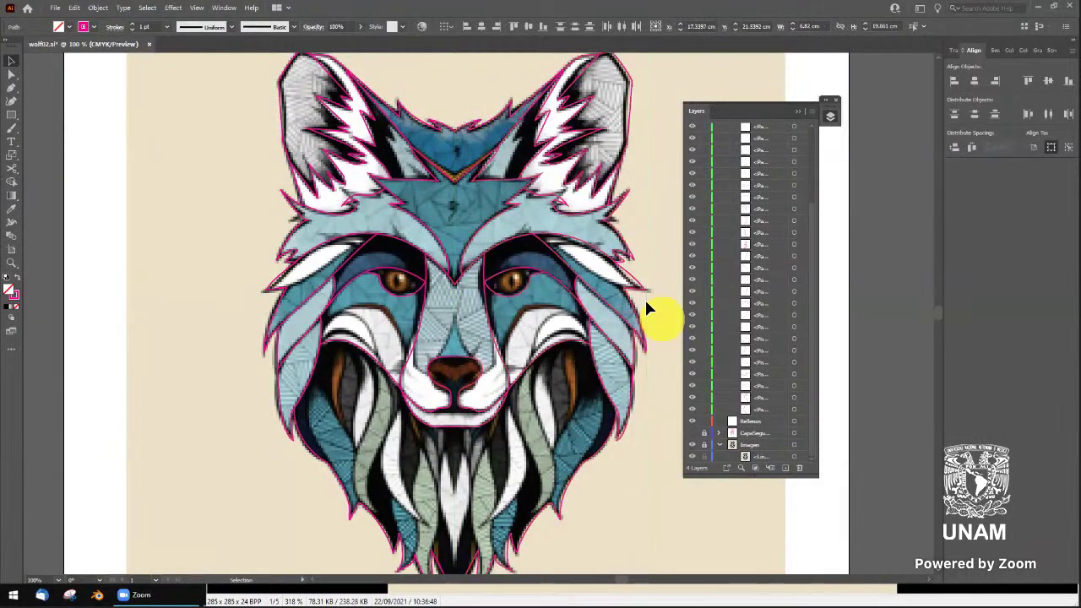
pyautogui.click(692, 445)
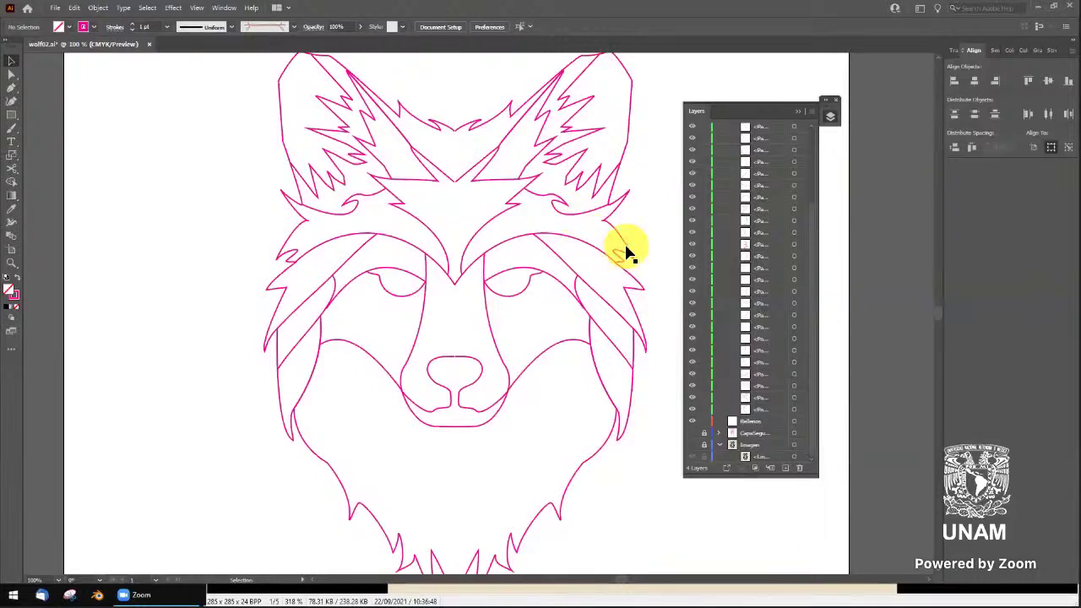
pyautogui.scroll(3, 456, 359)
pyautogui.scroll(2, 456, 359)
pyautogui.scroll(2, 458, 358)
# Select the overlapping centre anchors at the top of the nose
pyautogui.click(460, 359)
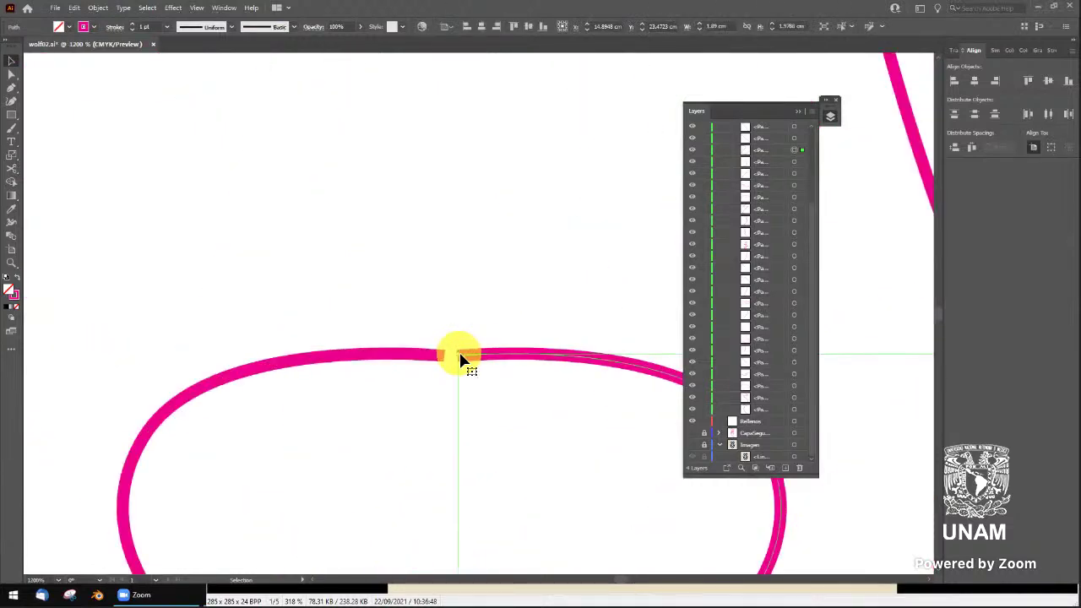
pyautogui.press('a')
pyautogui.hotkey('ctrl', 'shift', 'a')
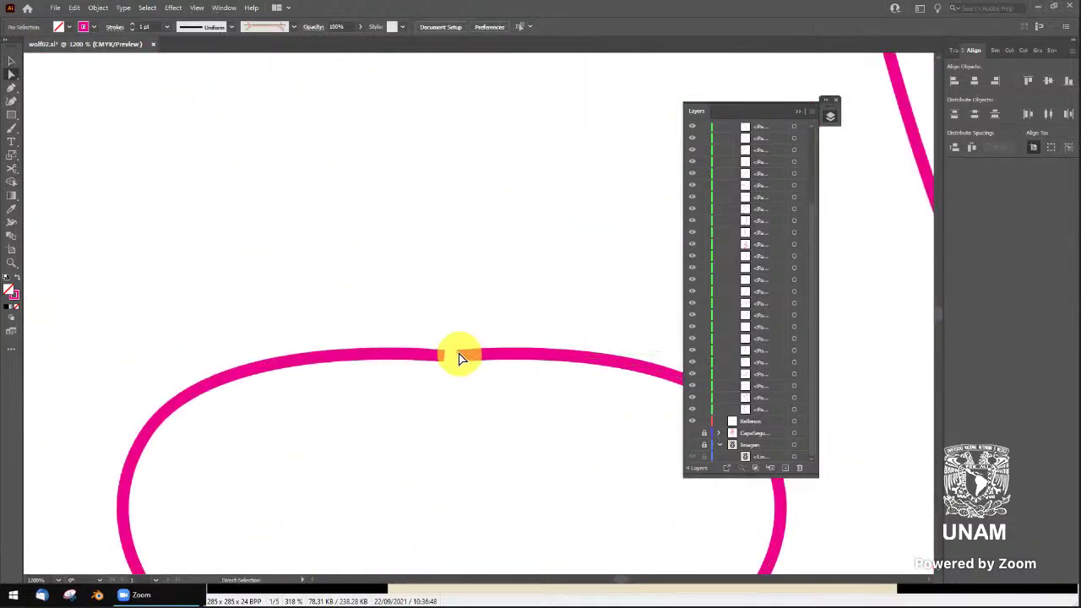
pyautogui.moveTo(457, 356)
pyautogui.mouseDown()
pyautogui.moveTo(445, 355)
pyautogui.moveTo(443, 336)
pyautogui.moveTo(455, 343)
pyautogui.mouseUp()
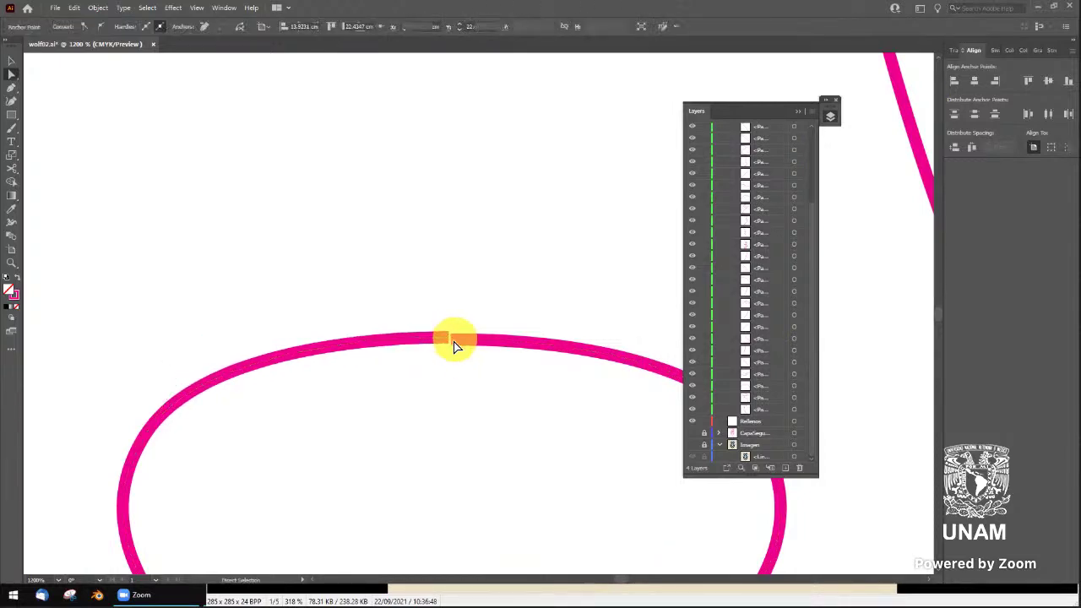
pyautogui.click(453, 339)
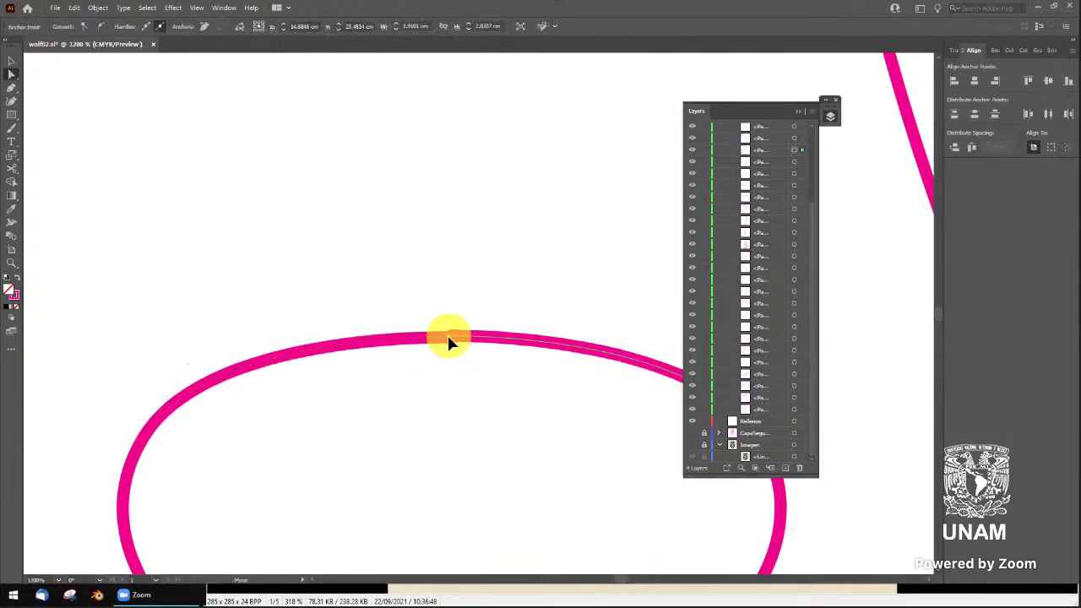
pyautogui.click(500, 320)
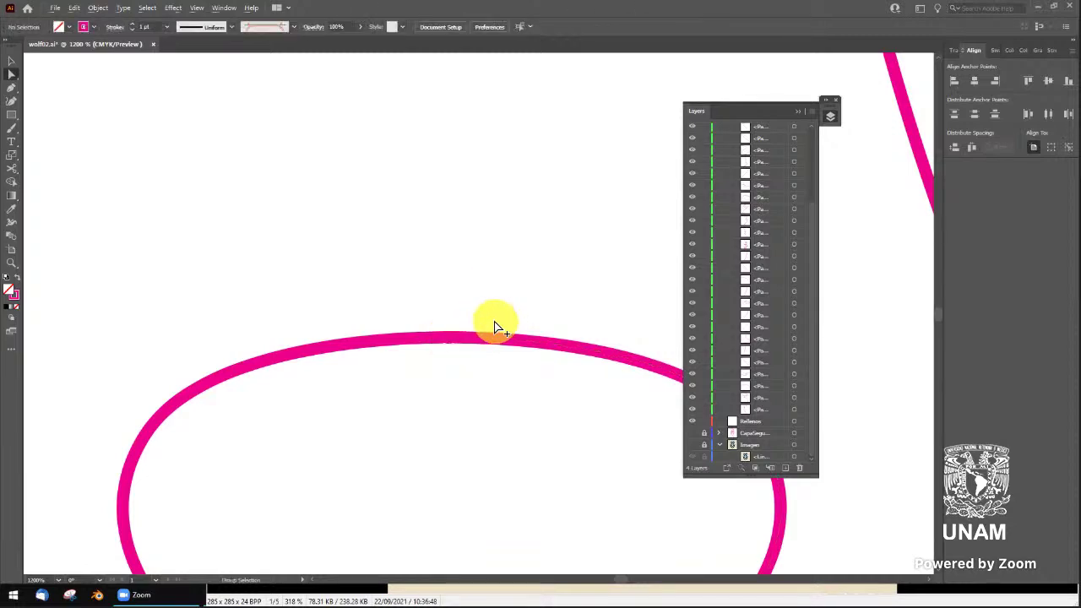
# Select the anchors where both halves meet at the forehead V tip
pyautogui.scroll(-2, 498, 323)
pyautogui.scroll(-2, 507, 317)
pyautogui.scroll(-3, 511, 313)
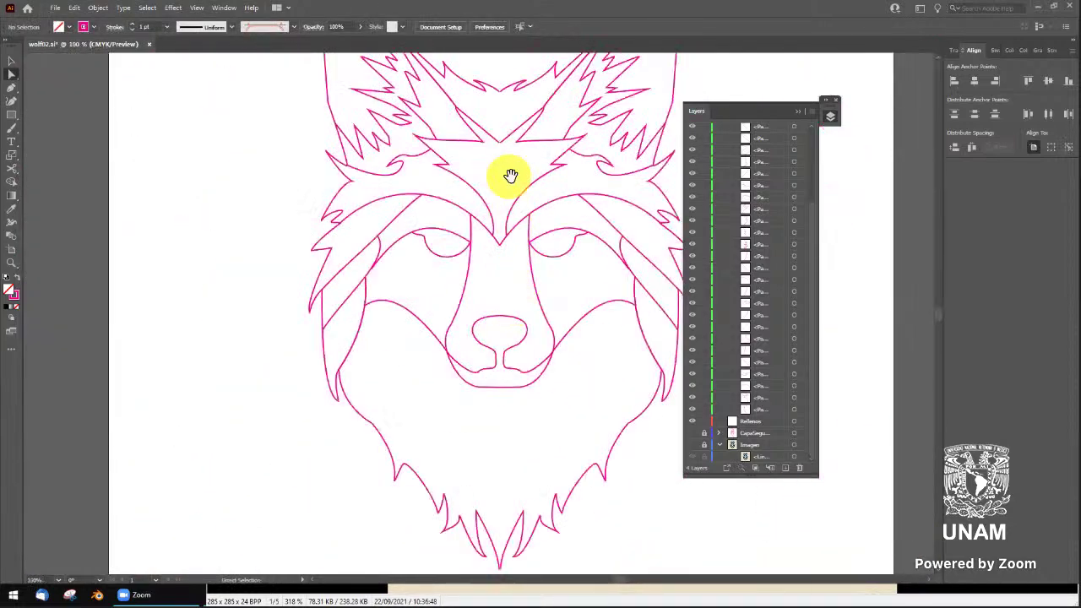
pyautogui.scroll(1, 513, 254)
pyautogui.scroll(2, 517, 280)
pyautogui.scroll(3, 517, 279)
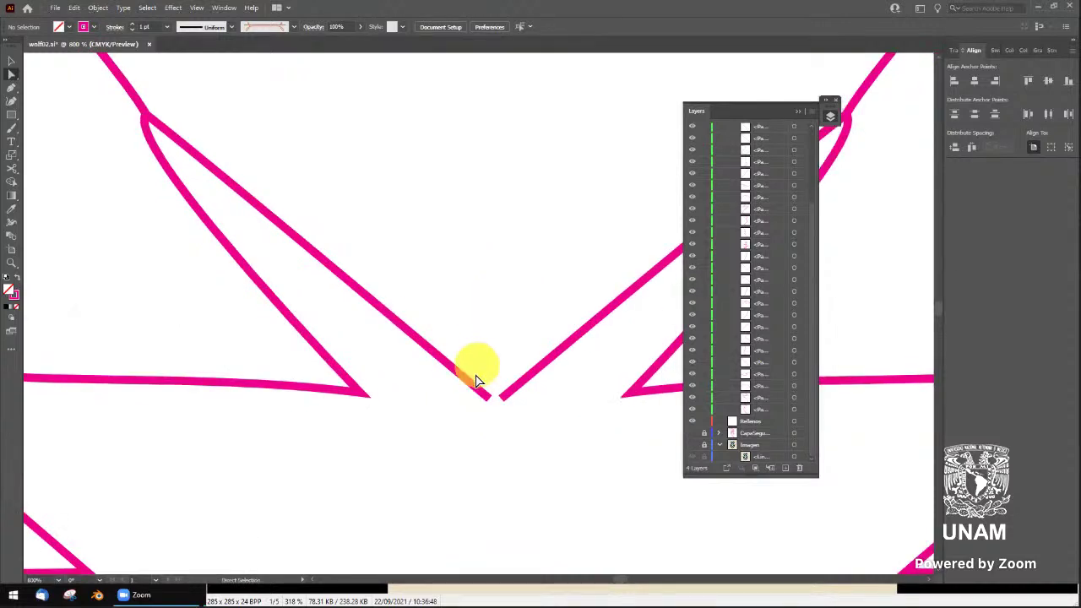
pyautogui.click(504, 402)
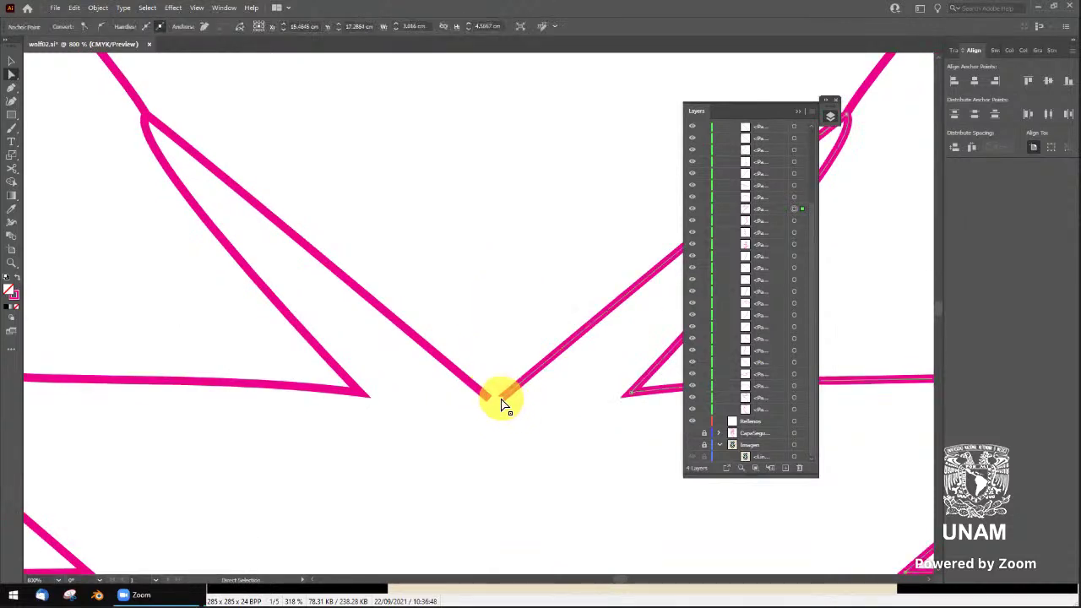
pyautogui.click(495, 403)
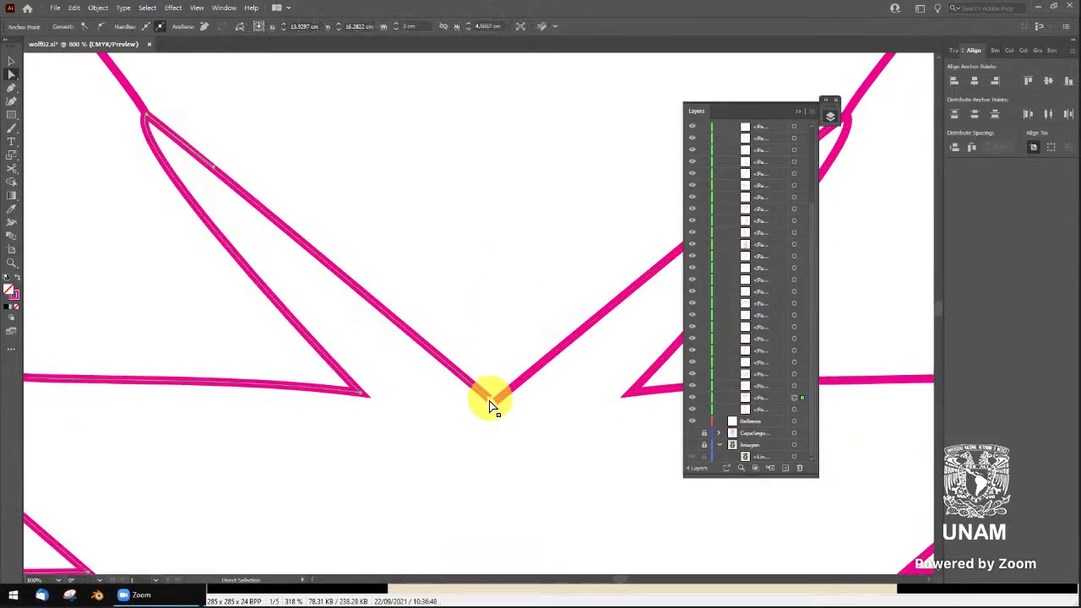
pyautogui.click(495, 359)
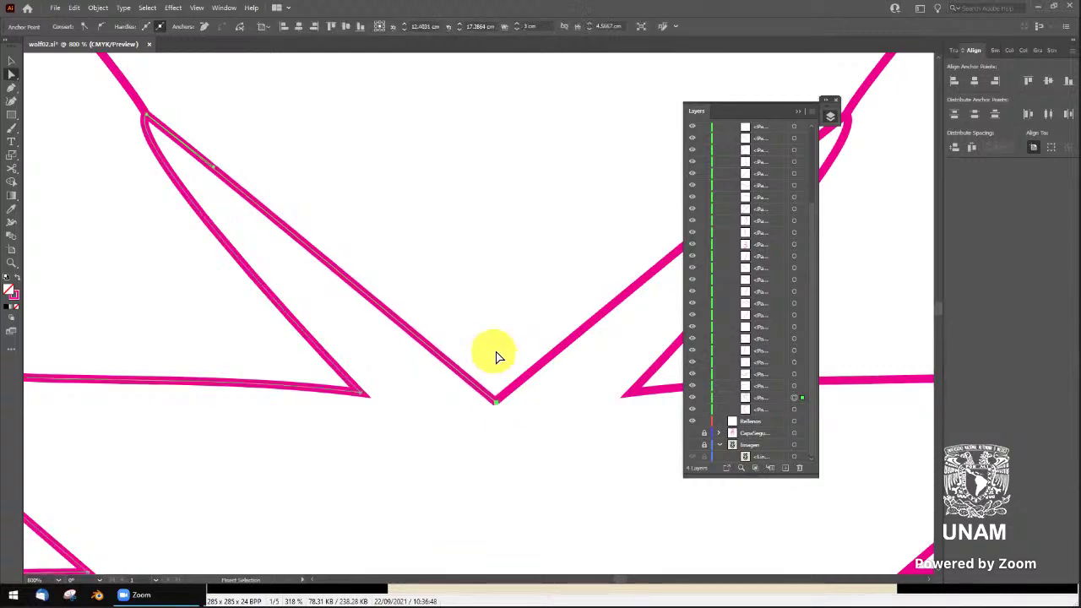
# Select the meeting anchors at the head's top tuft tip, then move the view to the ears
pyautogui.keyDown('alt'); pyautogui.scroll(-4, 521, 365); pyautogui.keyUp('alt')
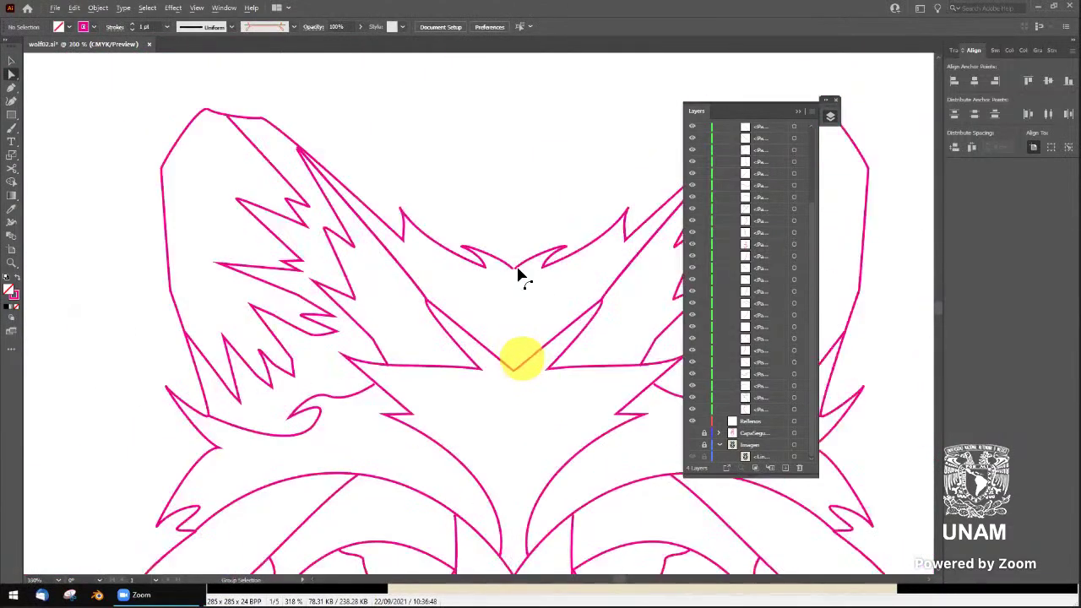
pyautogui.keyDown('alt'); pyautogui.scroll(4, 517, 275); pyautogui.keyUp('alt')
pyautogui.click(510, 279)
pyautogui.scroll(1, 515, 296)
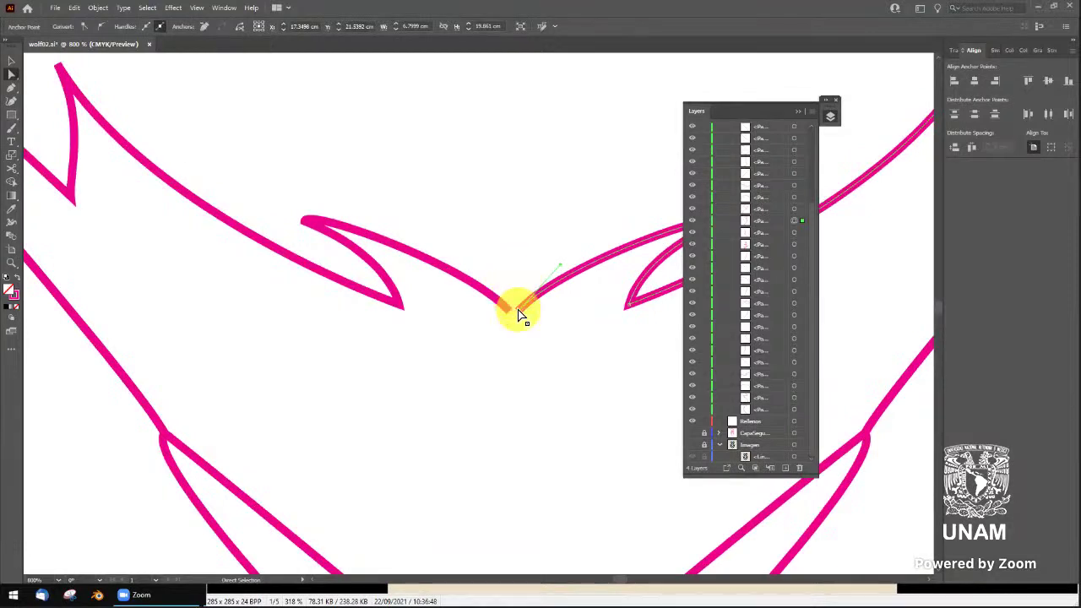
pyautogui.click(518, 314)
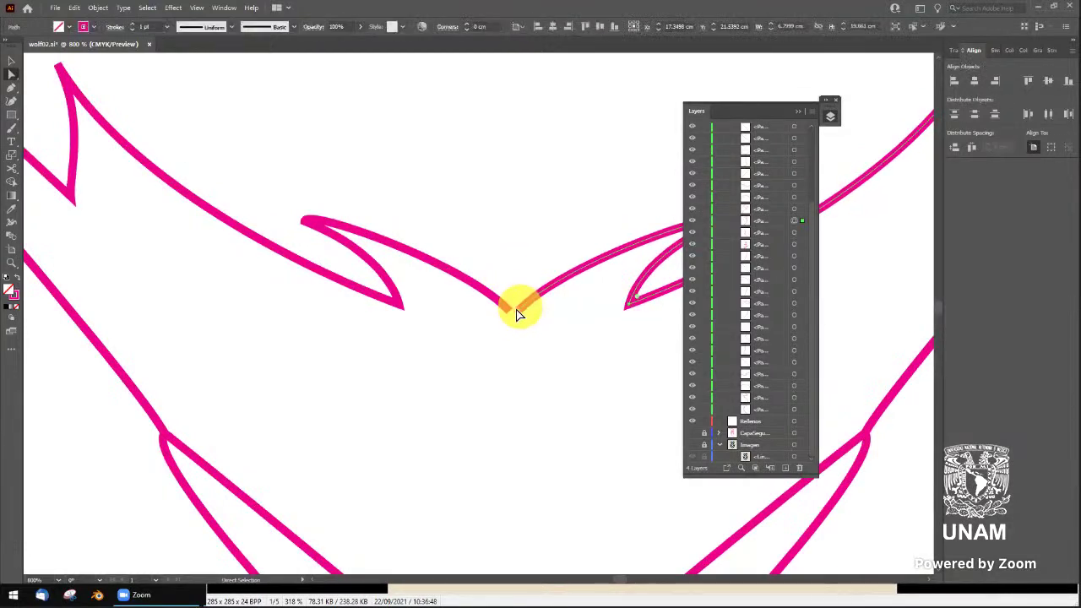
pyautogui.click(511, 314)
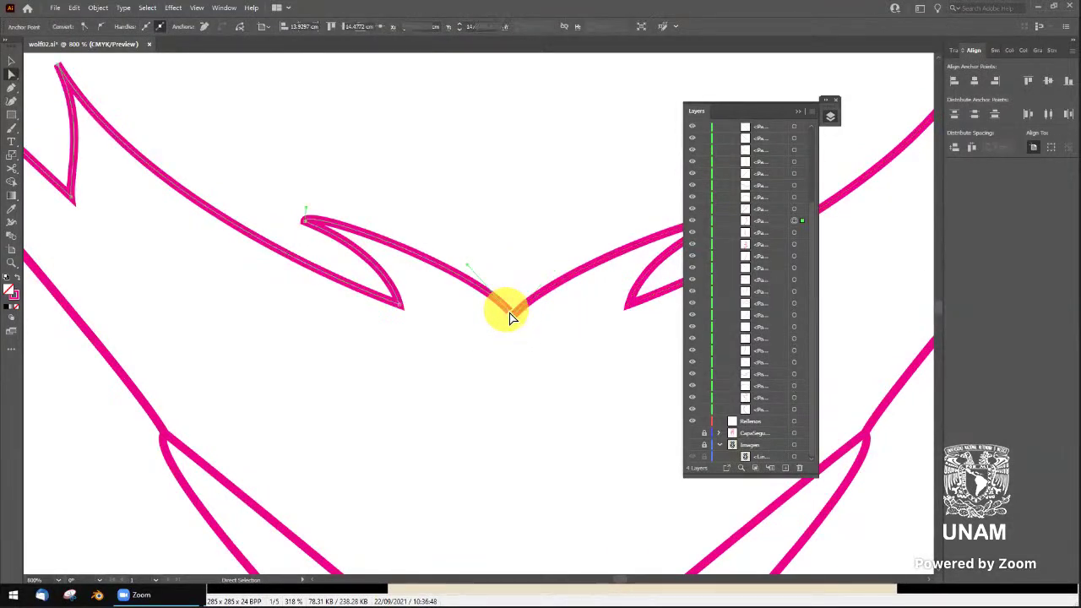
pyautogui.click(522, 277)
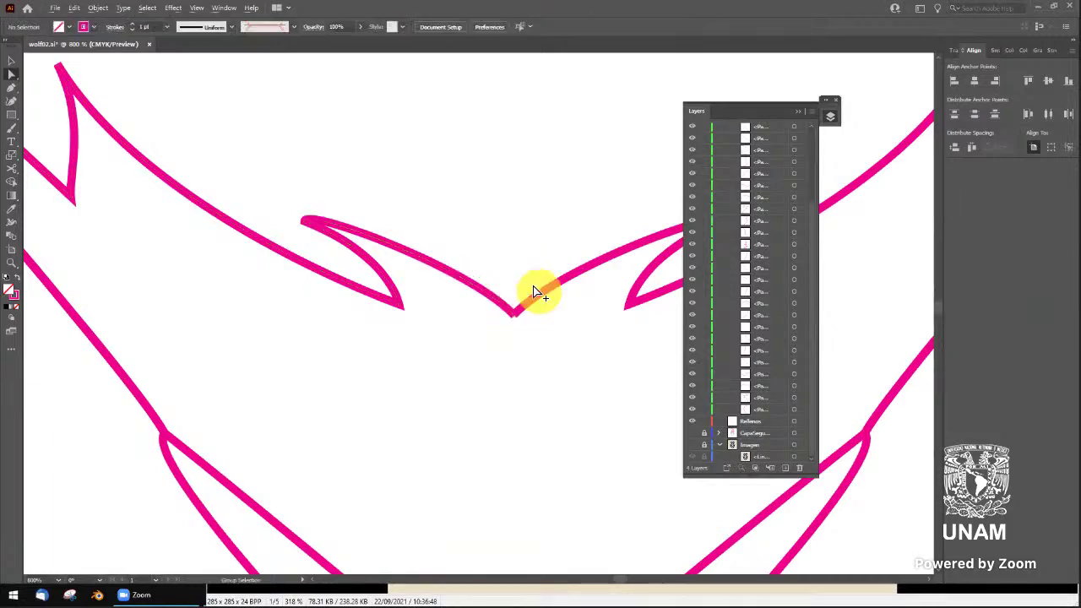
pyautogui.keyDown('alt'); pyautogui.scroll(-2, 540, 296); pyautogui.keyUp('alt')
pyautogui.keyDown('alt'); pyautogui.scroll(-3, 541, 297); pyautogui.keyUp('alt')
pyautogui.scroll(-2, 546, 337)
pyautogui.scroll(-2, 541, 371)
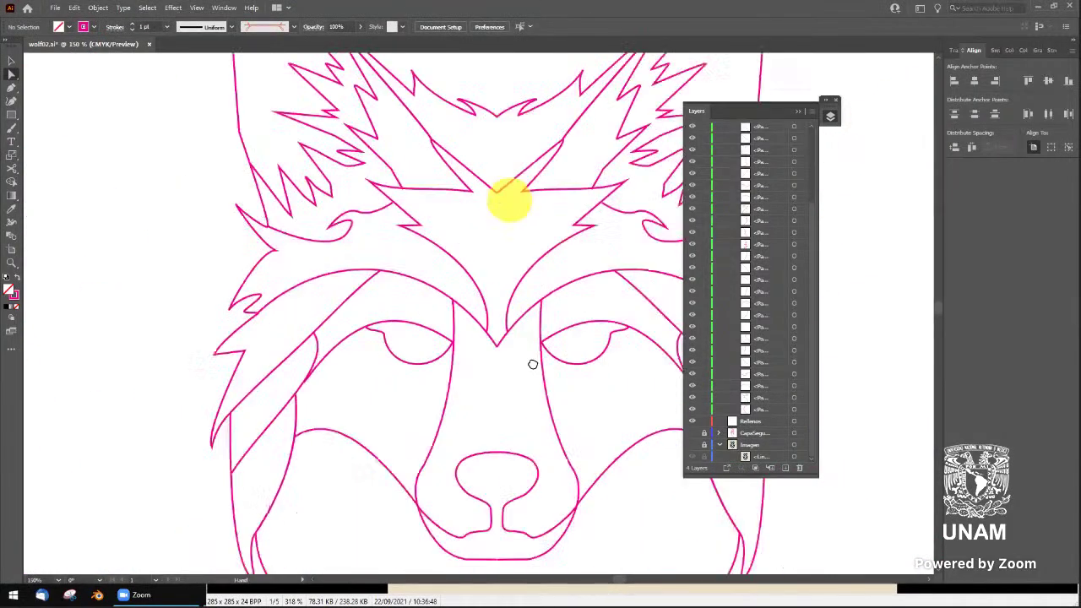
pyautogui.scroll(-2, 515, 312)
pyautogui.keyDown('alt'); pyautogui.scroll(-1, 496, 279); pyautogui.keyUp('alt')
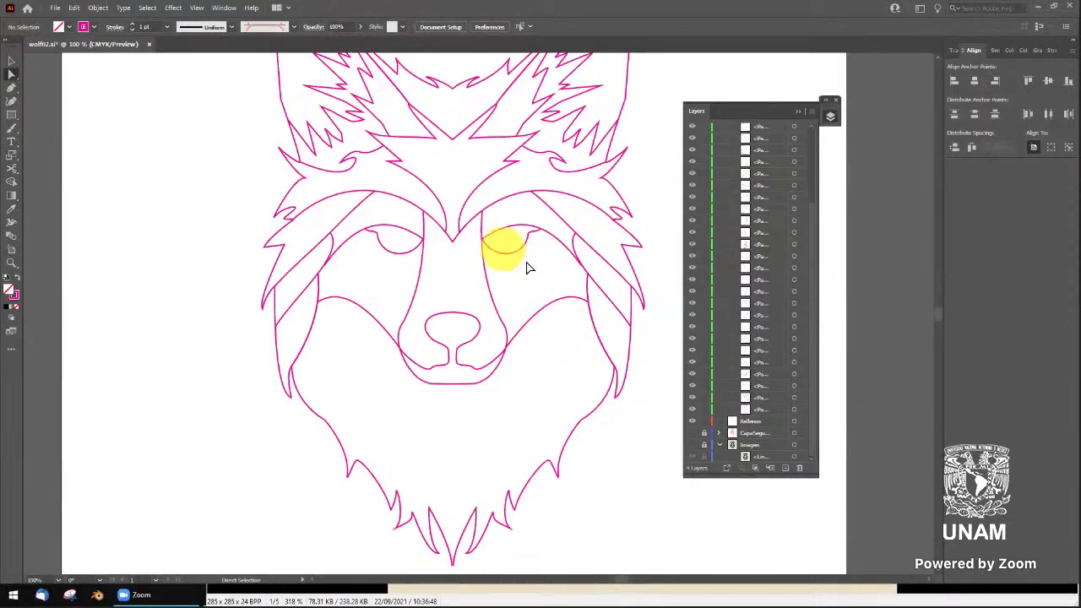
pyautogui.moveTo(518, 241); pyautogui.dragTo(512, 313)
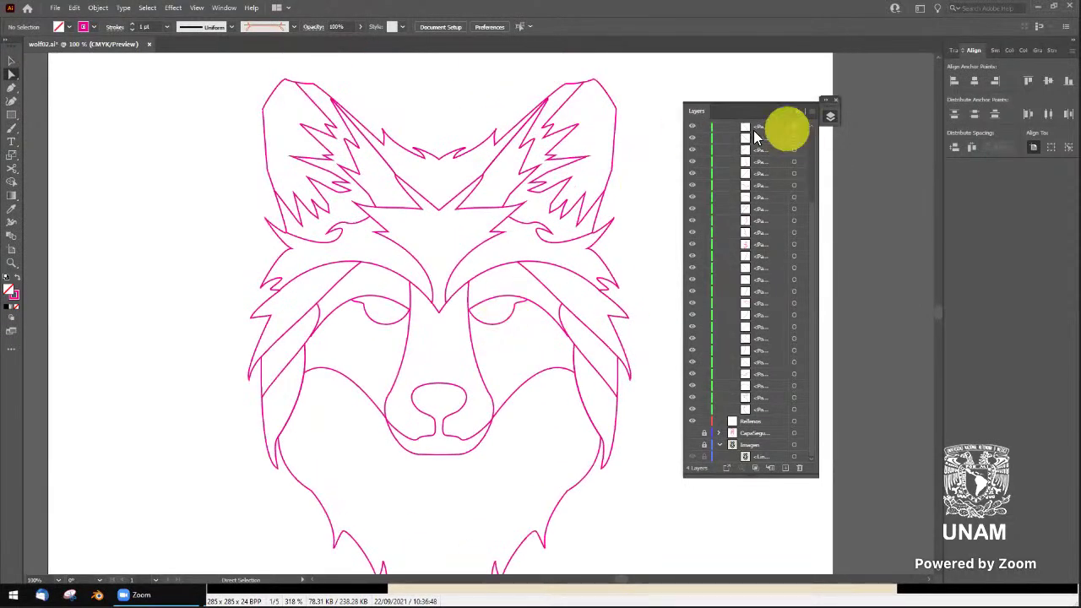
# Toggle the Imagen layer to compare, leave it hidden, and collapse the Layers panel
pyautogui.click(694, 446)
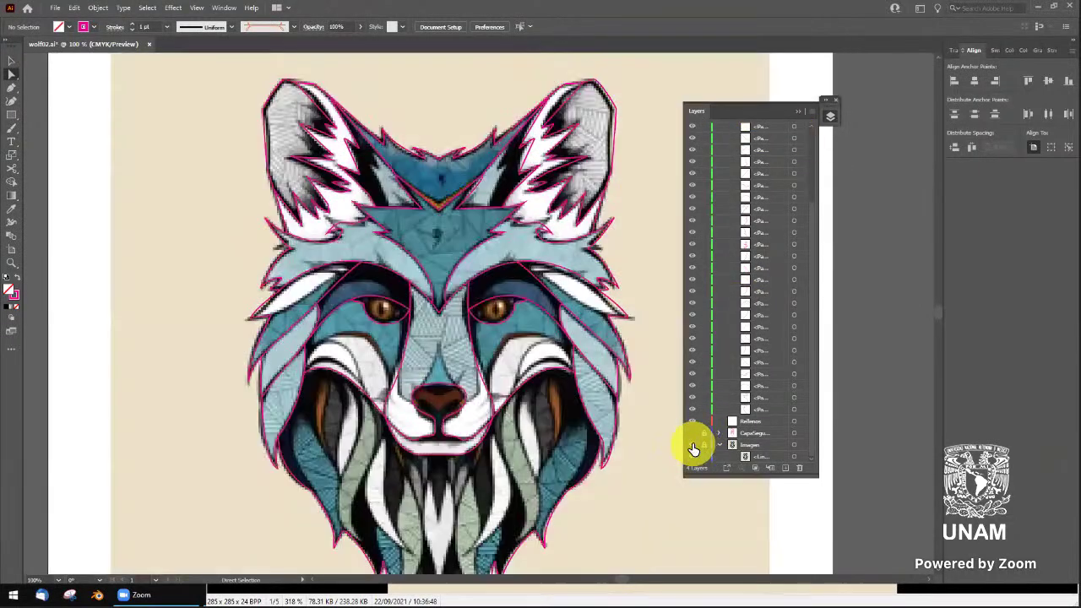
pyautogui.click(693, 446)
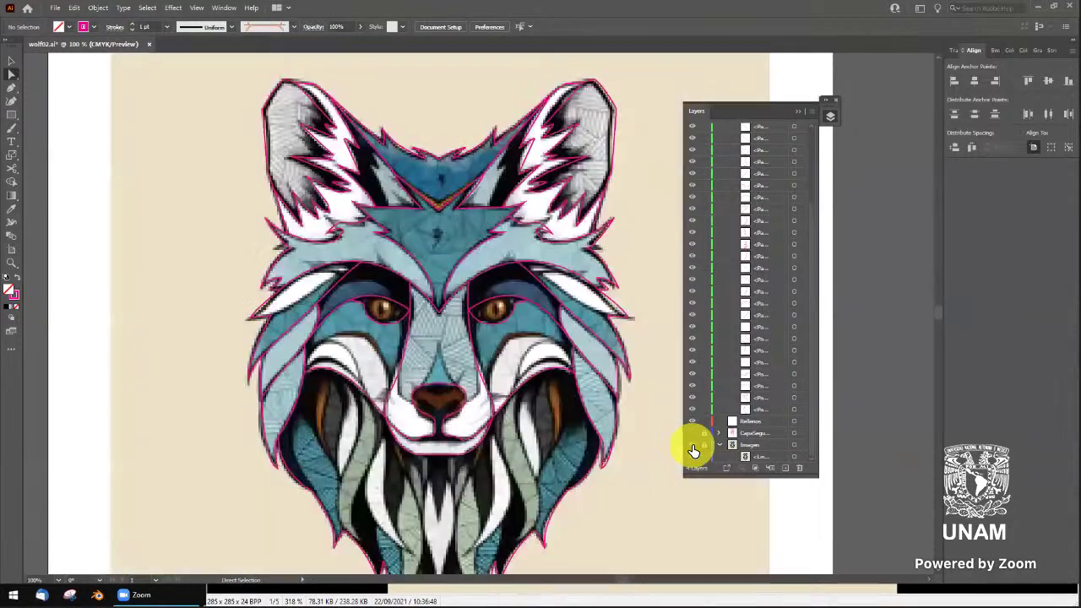
pyautogui.click(693, 446)
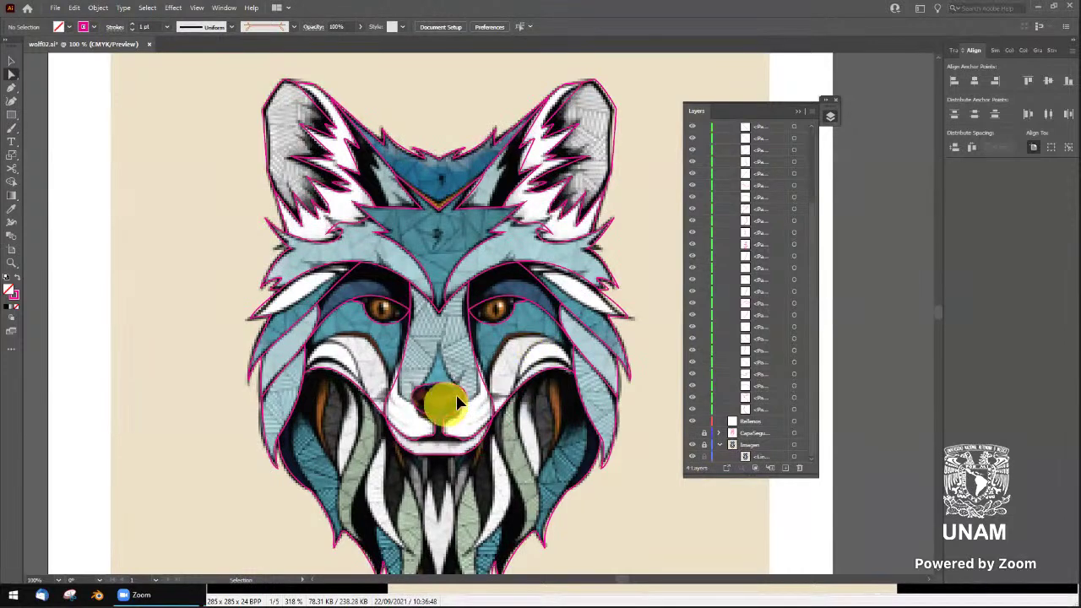
pyautogui.scroll(-2, 465, 357)
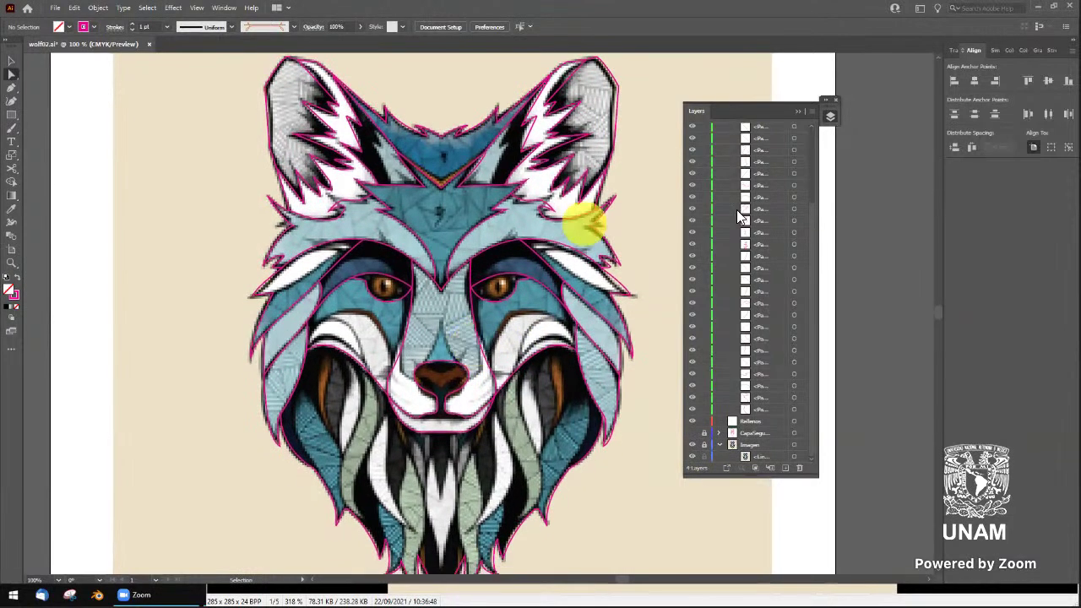
pyautogui.click(692, 444)
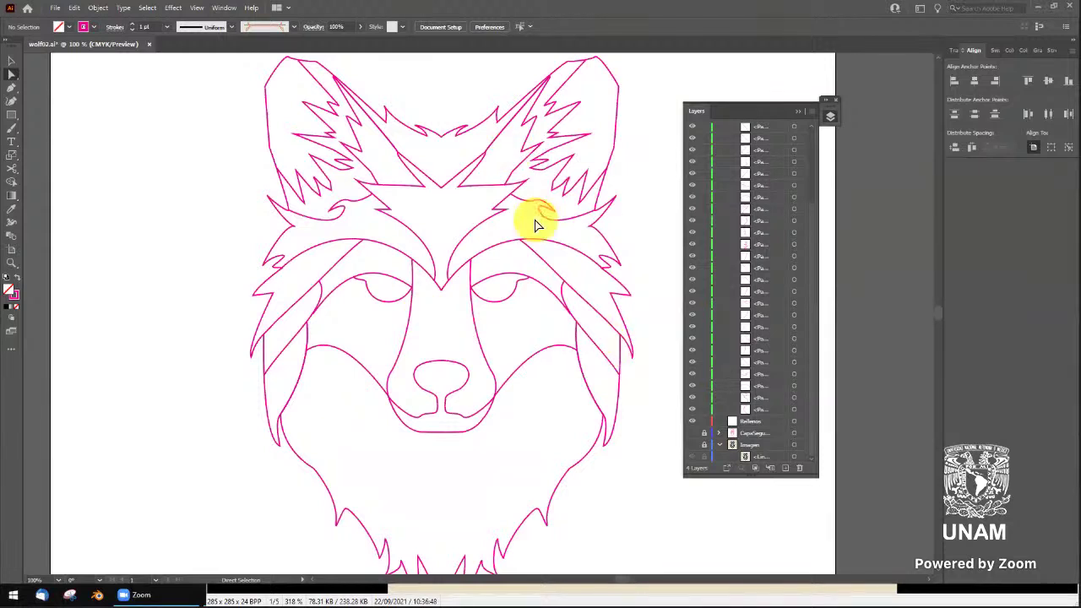
pyautogui.click(500, 137)
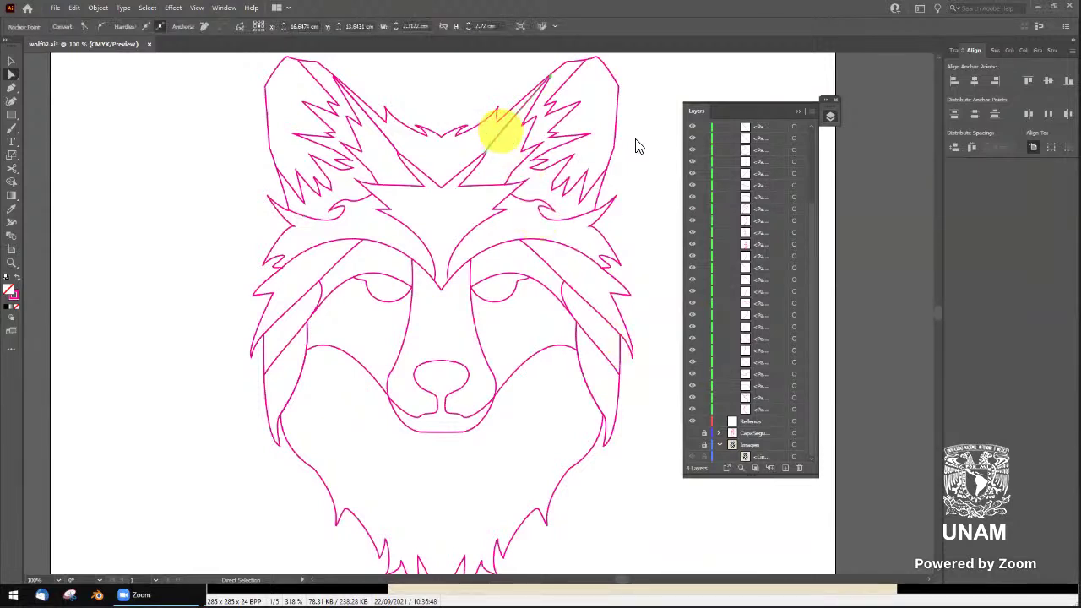
pyautogui.click(797, 110)
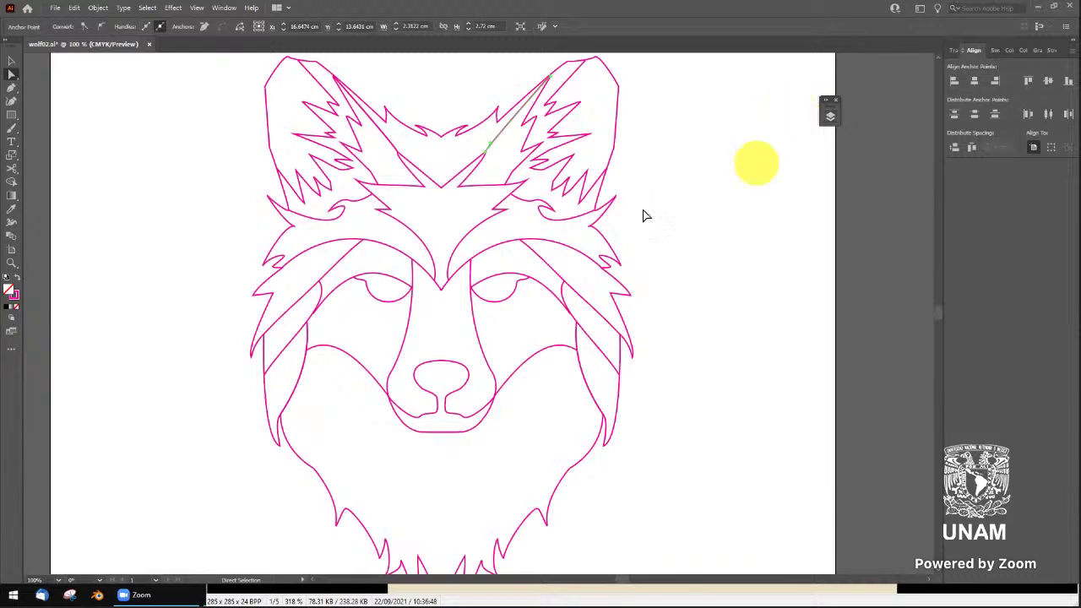
pyautogui.click(691, 167)
pyautogui.moveTo(513, 157); pyautogui.dragTo(520, 188)
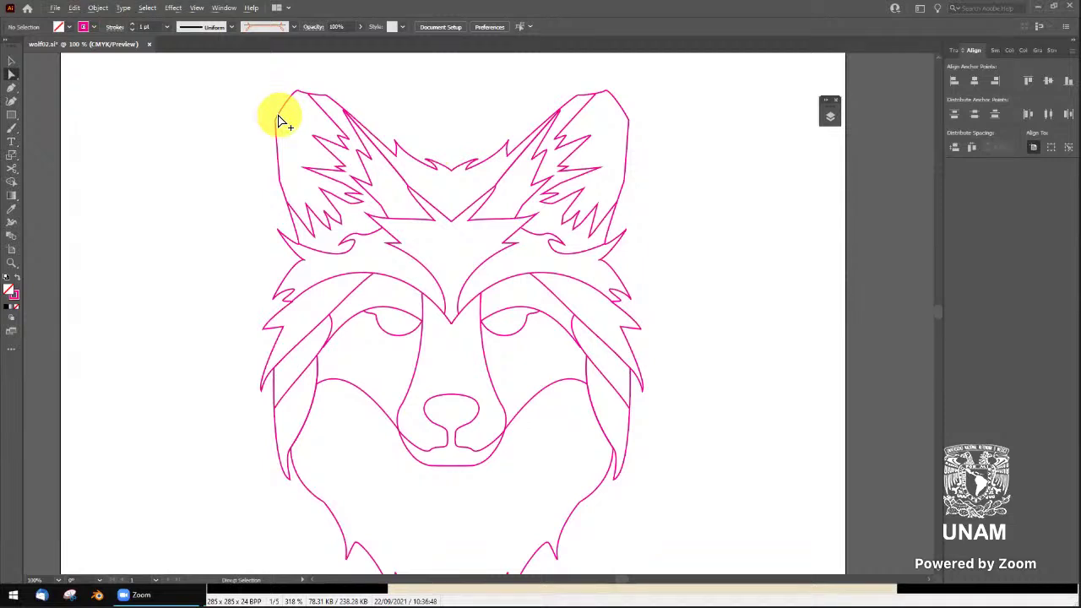
# Marquee-select the whole wolf and set its stroke weight to 4 pt, trying 10 and 6 pt first
pyautogui.scroll(-1, 279, 118)
pyautogui.moveTo(237, 84); pyautogui.dragTo(567, 478)
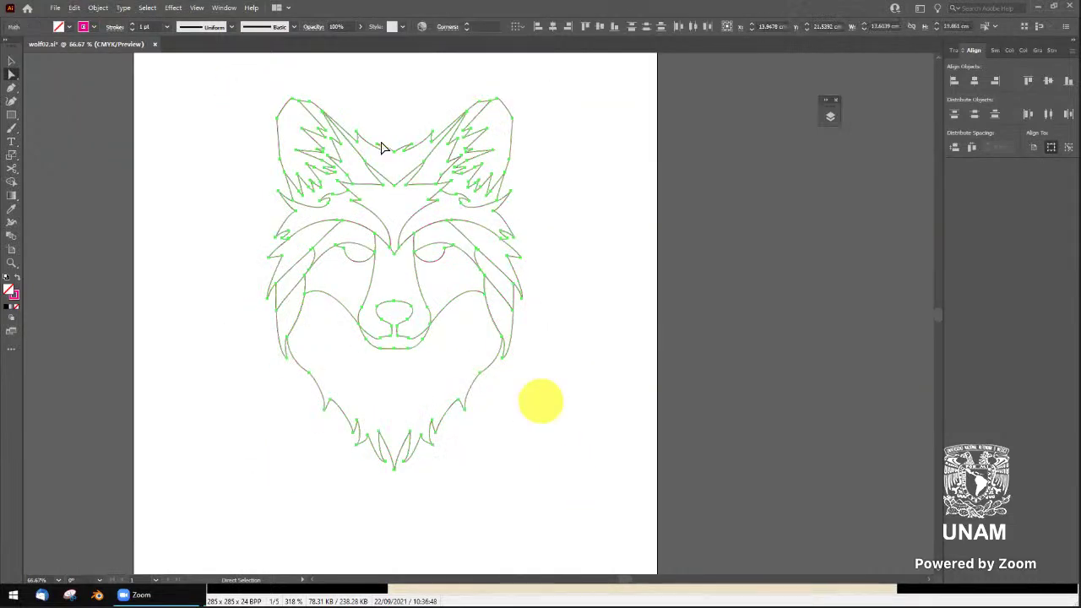
pyautogui.click(167, 26)
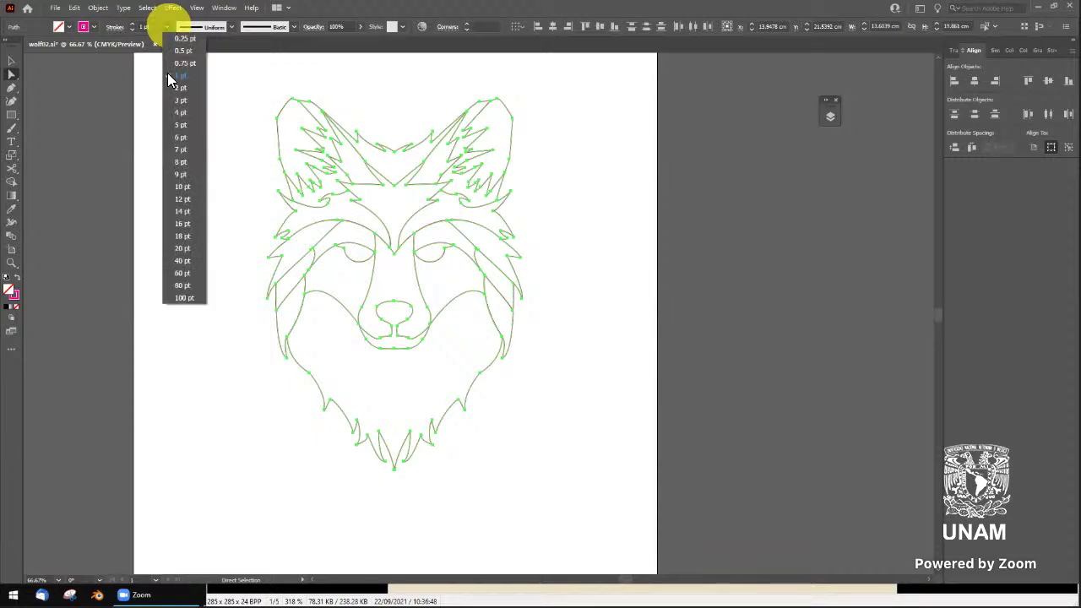
pyautogui.click(188, 187)
pyautogui.scroll(1, 401, 275)
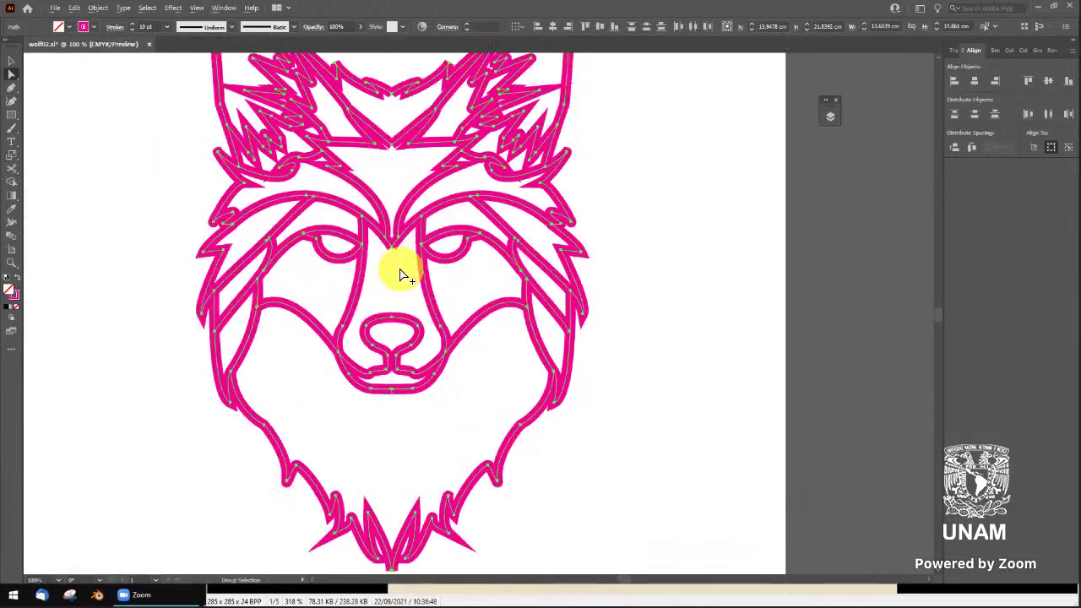
pyautogui.scroll(1, 400, 273)
pyautogui.scroll(-1, 367, 241)
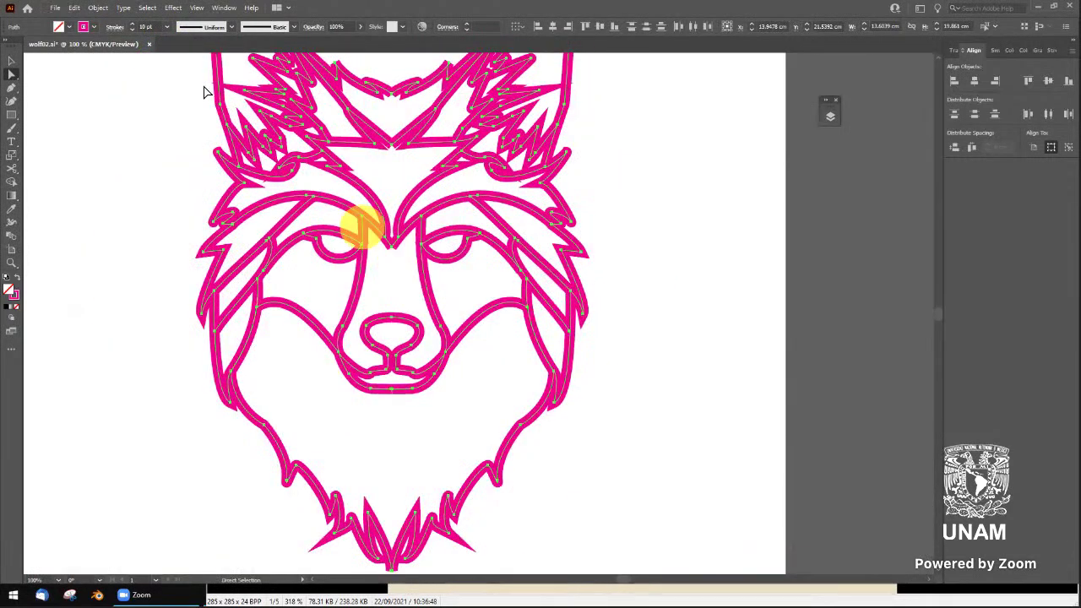
pyautogui.click(167, 26)
pyautogui.click(187, 142)
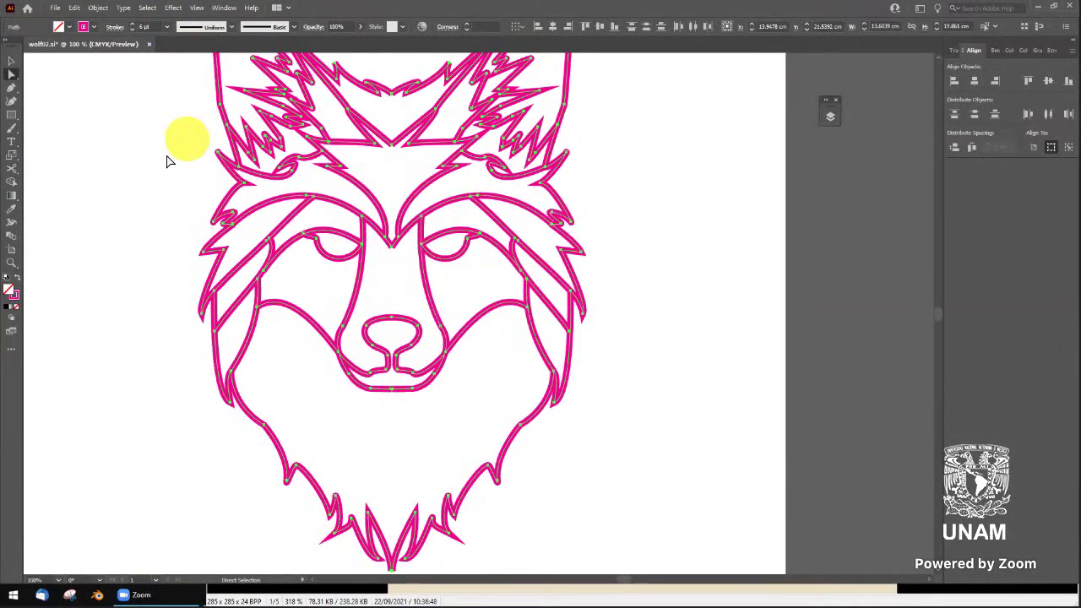
pyautogui.click(167, 26)
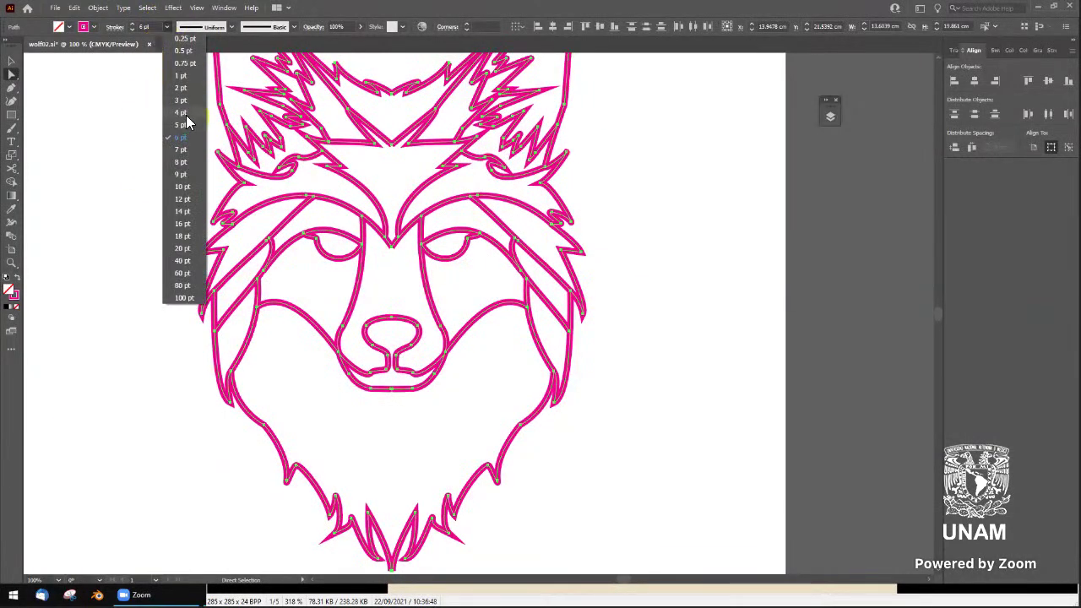
pyautogui.click(182, 113)
pyautogui.click(678, 259)
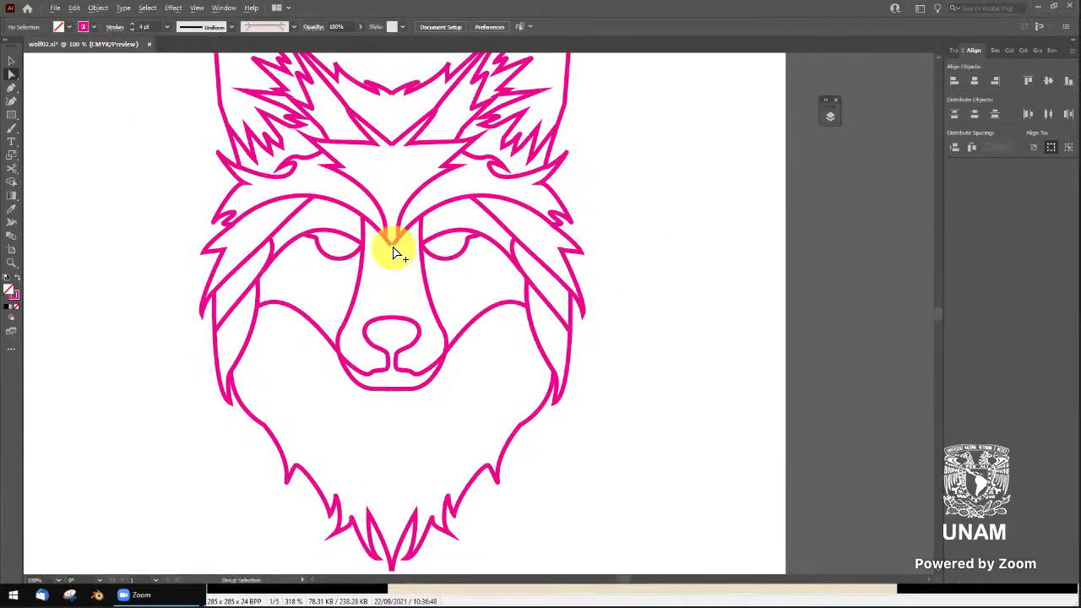
# Zoom into the V between the eyes and drag the left arm's tip toward the right one
pyautogui.scroll(2, 394, 242)
pyautogui.scroll(1, 396, 237)
pyautogui.scroll(1, 402, 278)
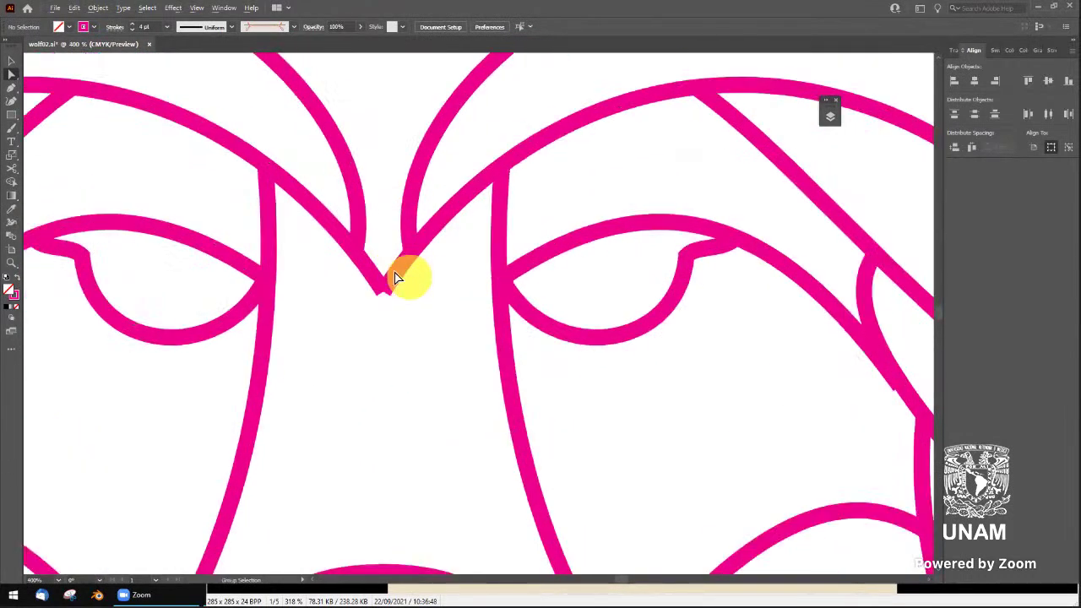
pyautogui.scroll(1, 388, 281)
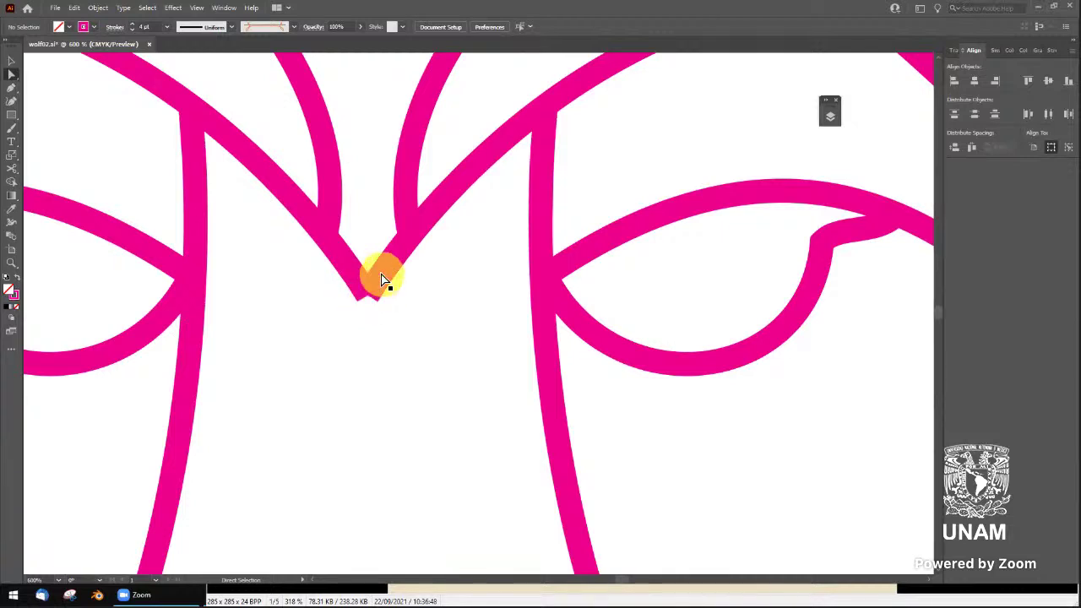
pyautogui.click(392, 269)
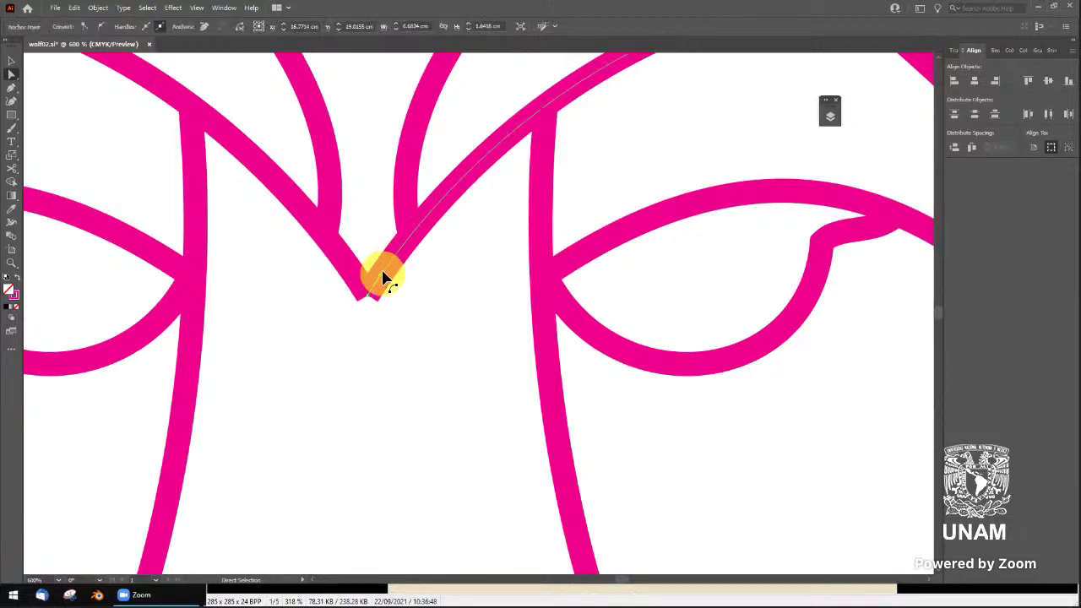
pyautogui.click(367, 295)
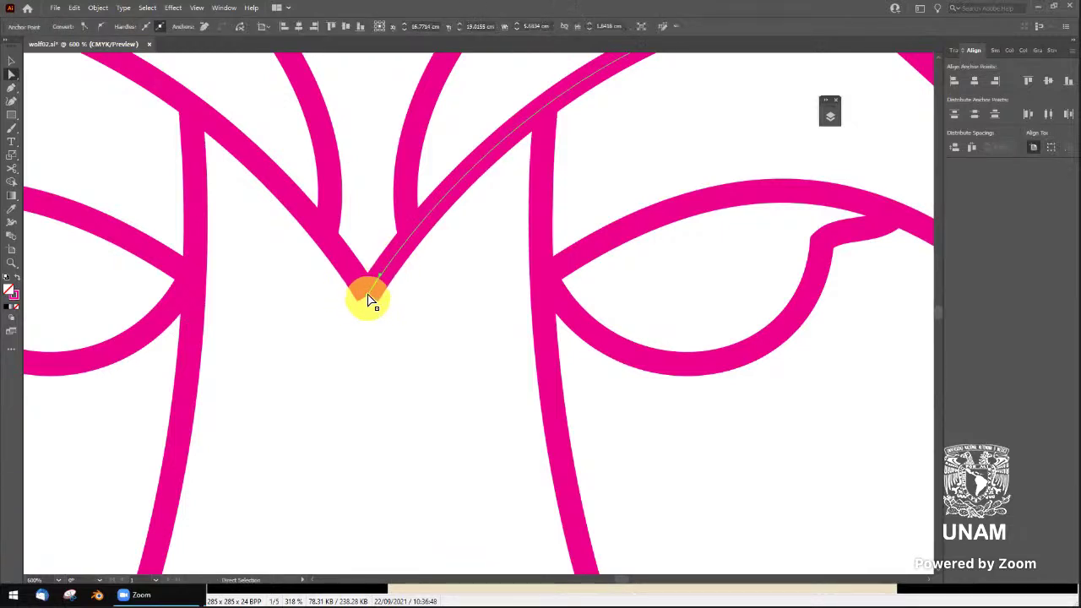
pyautogui.moveTo(375, 298); pyautogui.dragTo(372, 304)
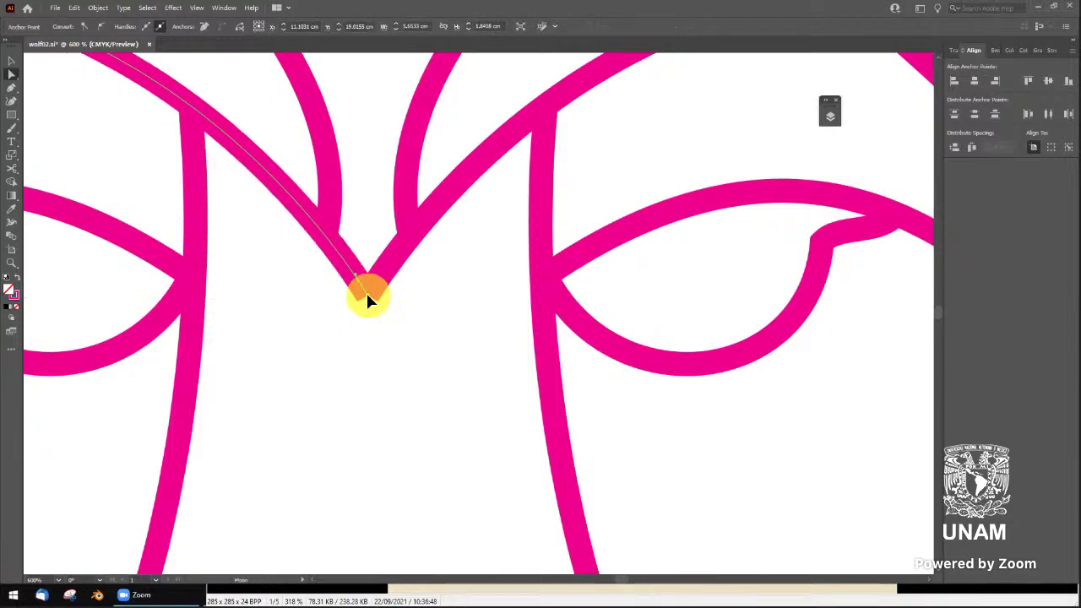
pyautogui.click(368, 296)
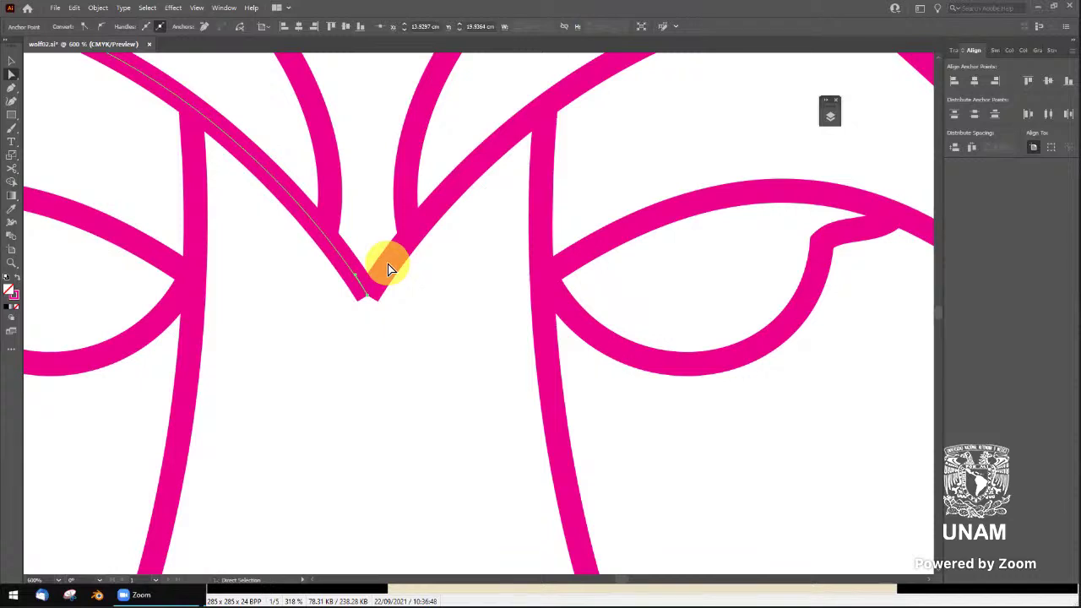
# Reposition the V's left arm so both arm tips meet at one point
pyautogui.press('v')
pyautogui.hotkey('ctrl', 'shift', 'a')
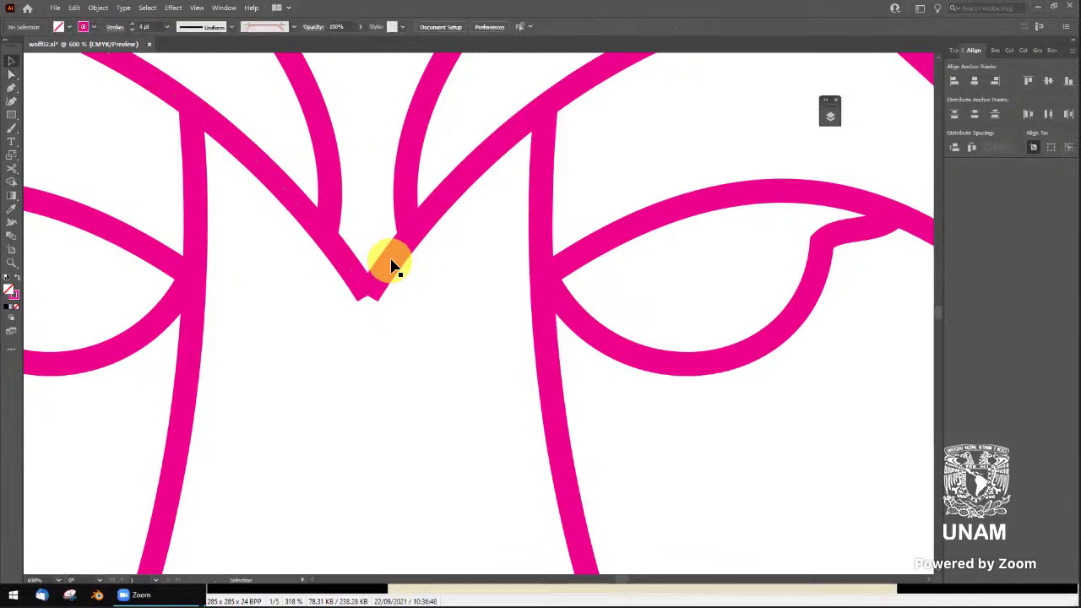
pyautogui.click(359, 272)
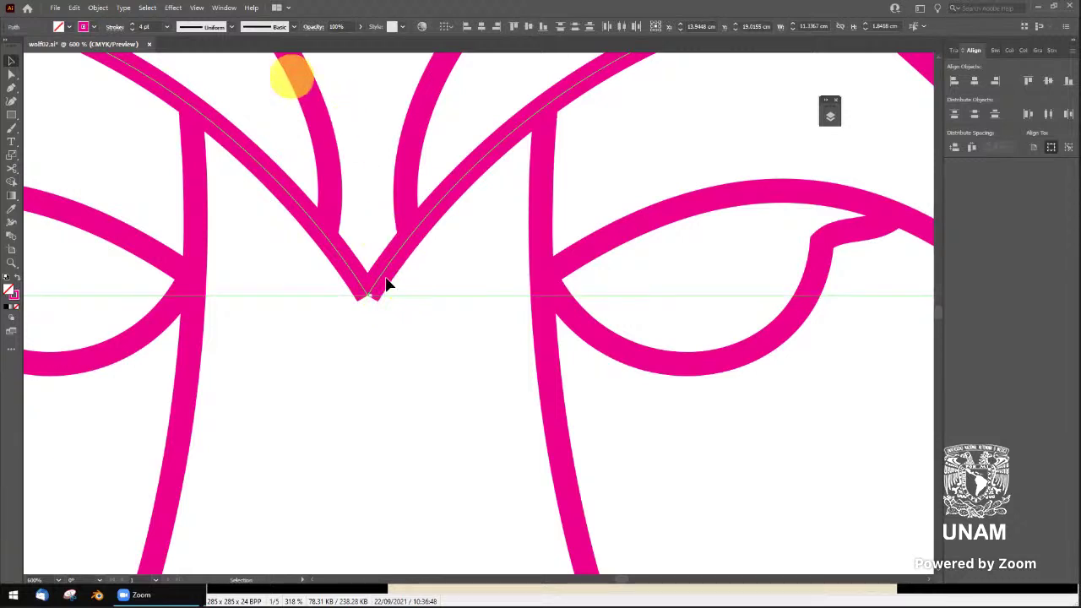
pyautogui.click(398, 331)
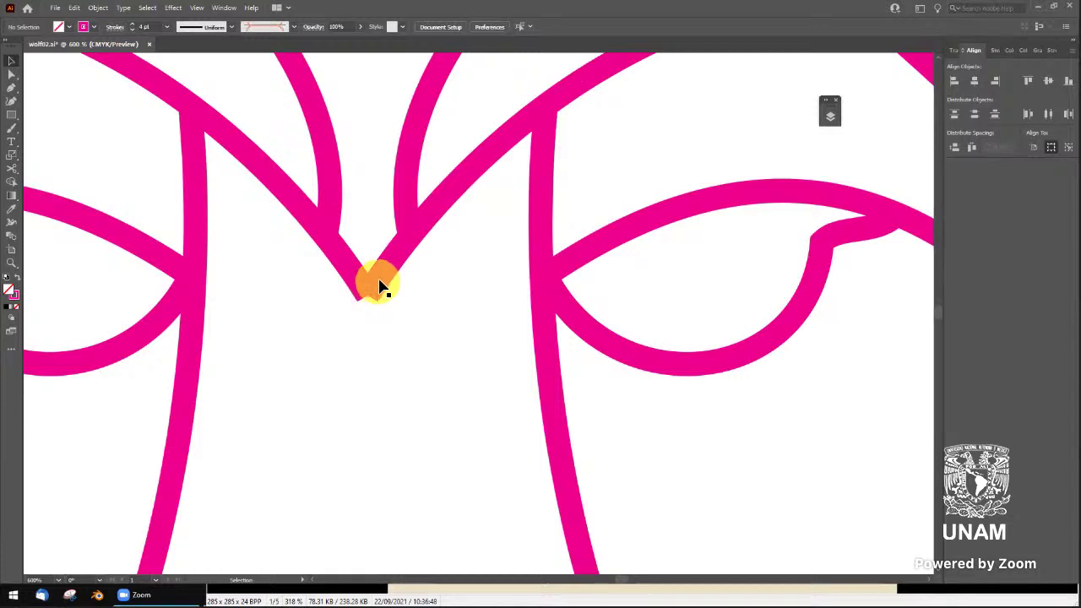
pyautogui.click(376, 285)
pyautogui.moveTo(355, 283); pyautogui.dragTo(372, 298)
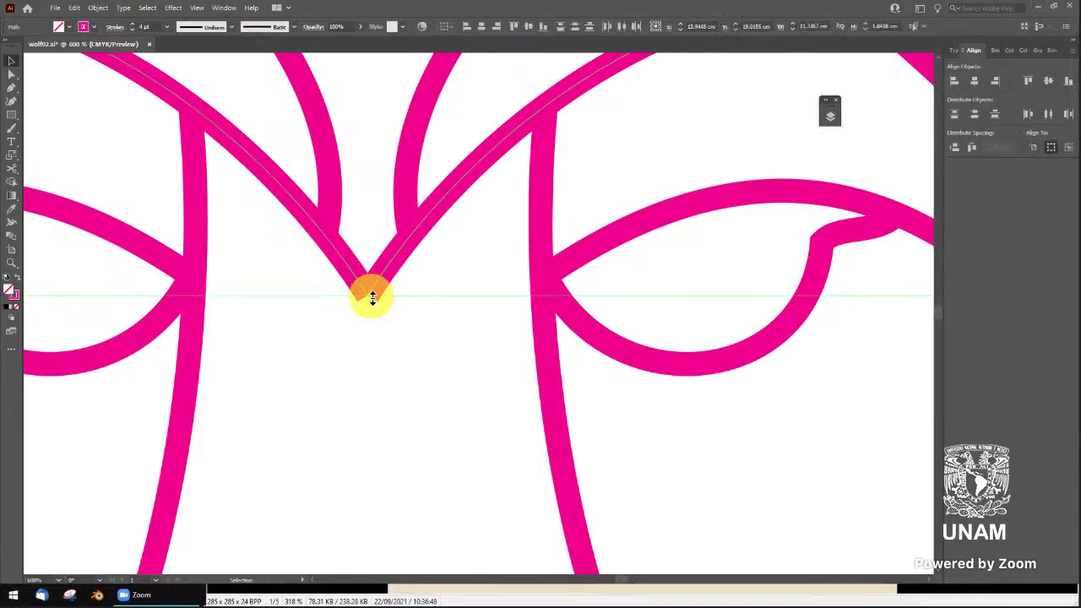
pyautogui.press('a')
pyautogui.click(376, 292)
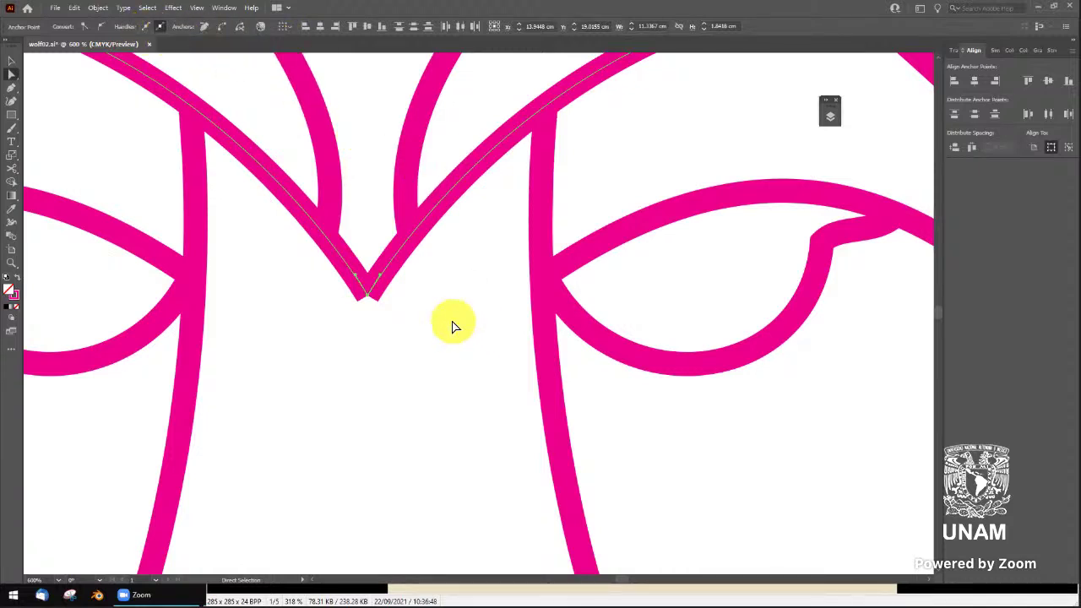
pyautogui.click(365, 293)
pyautogui.scroll(-2, 420, 287)
# Zoom onto the chin line and marquee-select the two anchors at its centre gap
pyautogui.scroll(-2, 423, 285)
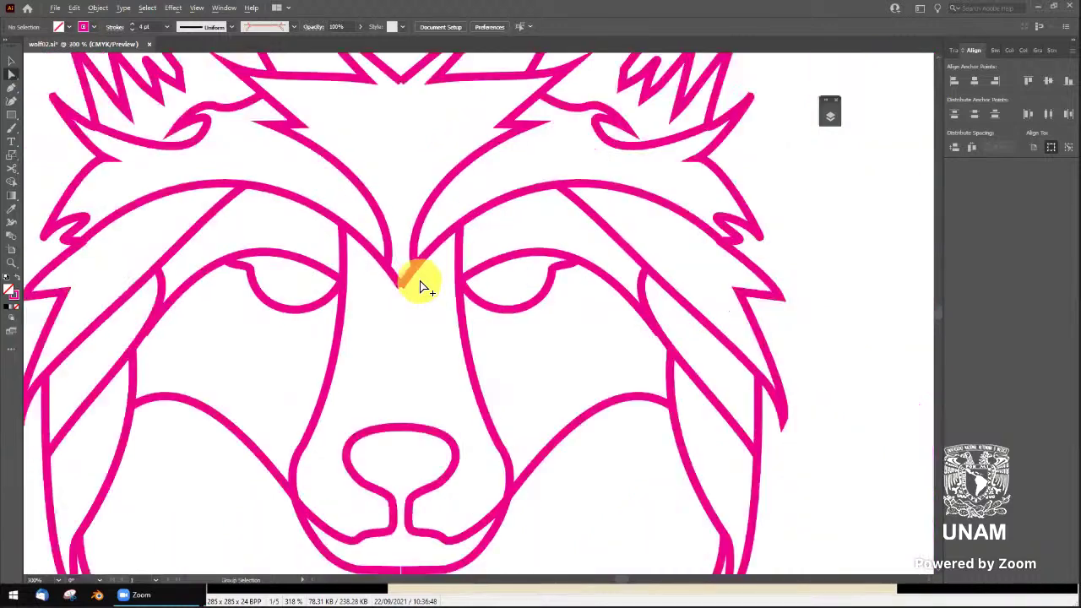
pyautogui.scroll(-1, 422, 286)
pyautogui.scroll(-1, 401, 282)
pyautogui.scroll(1, 405, 279)
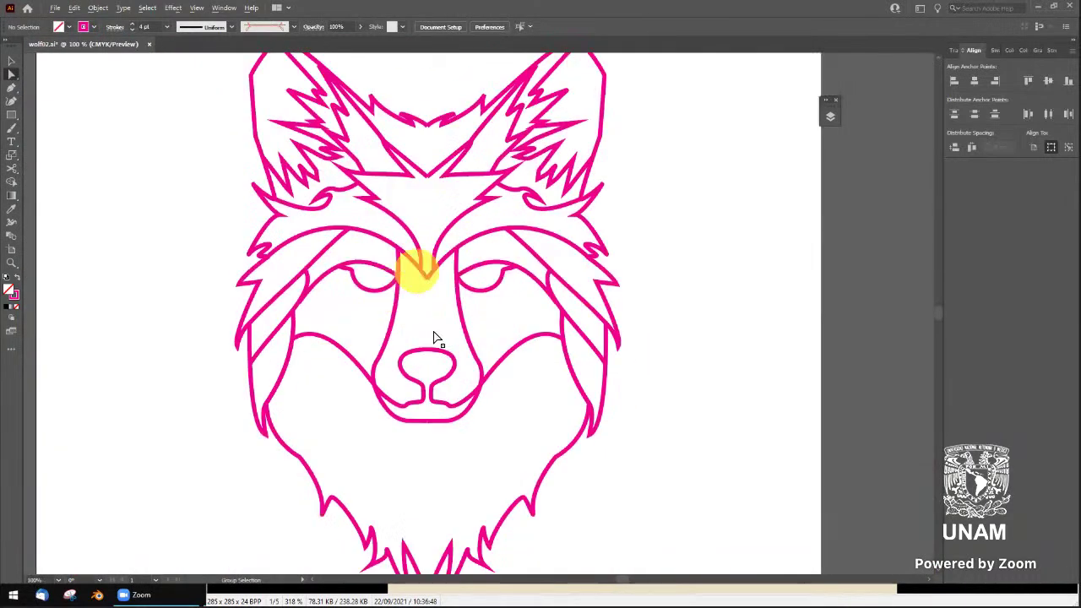
pyautogui.scroll(2, 427, 414)
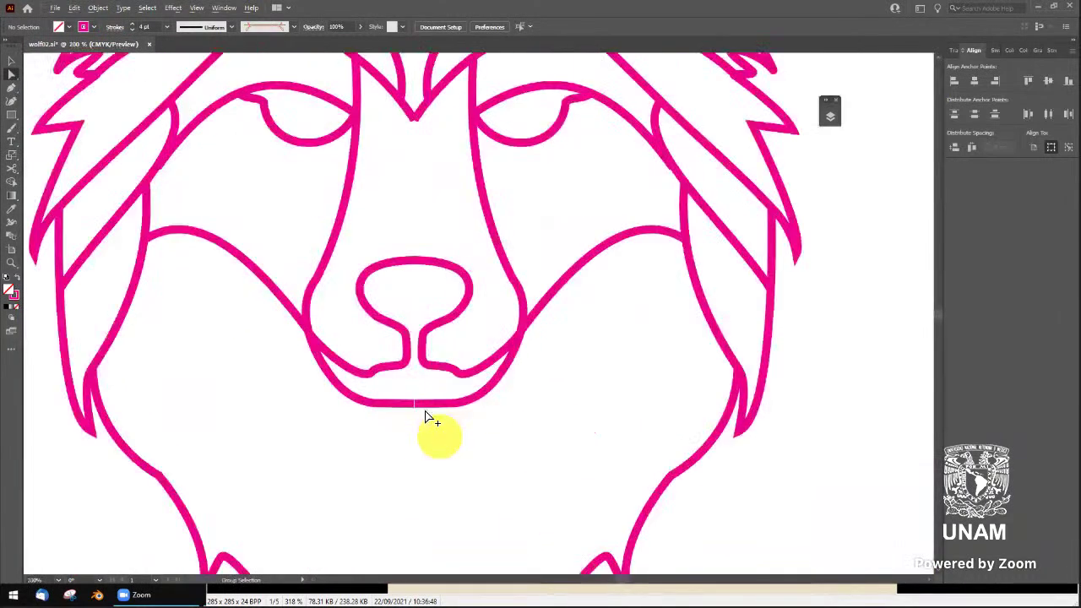
pyautogui.scroll(1, 405, 380)
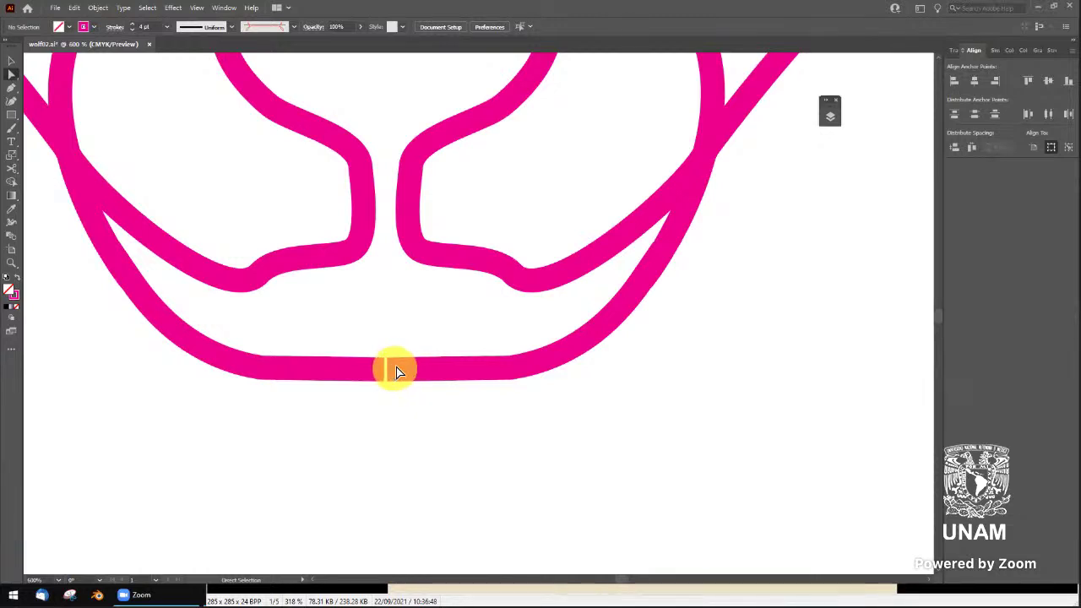
pyautogui.click(399, 370)
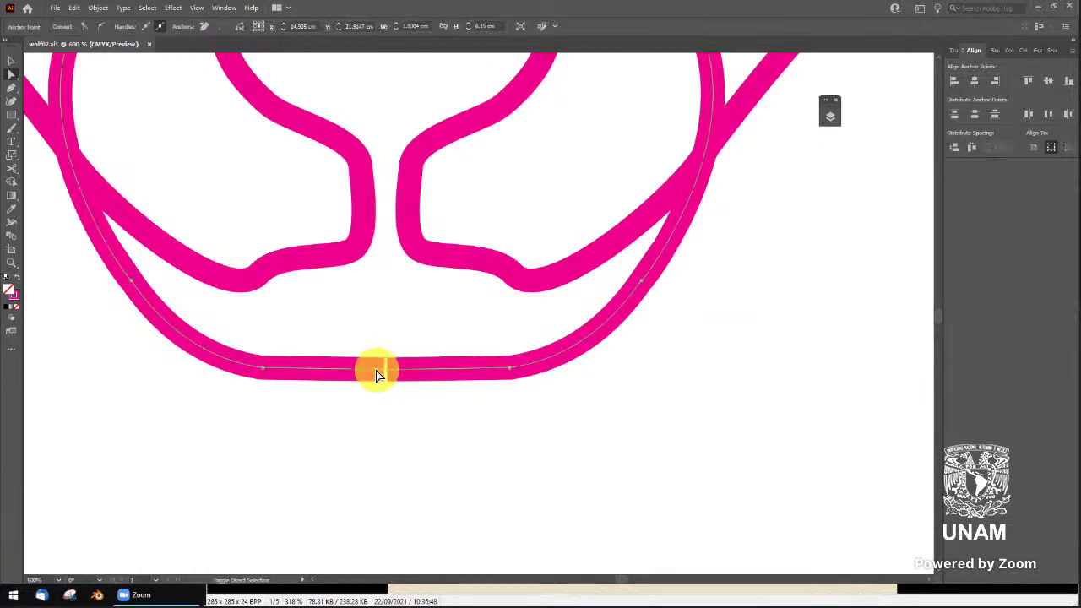
pyautogui.moveTo(379, 354); pyautogui.dragTo(398, 384)
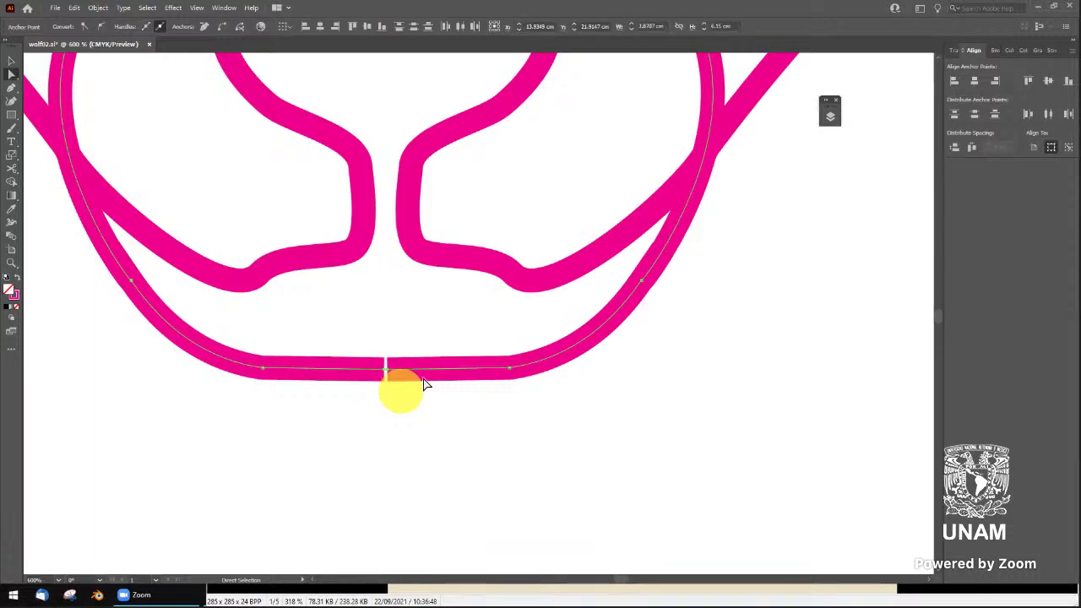
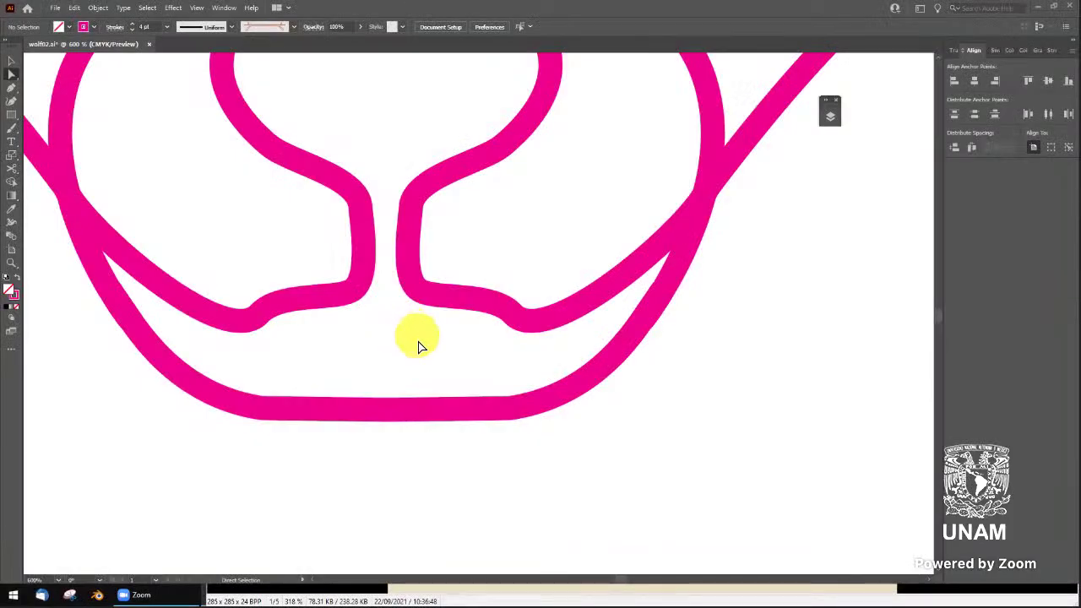
# Direct-select the two open endpoints at the top of the nose outline
pyautogui.hotkey('ctrl', 'a')
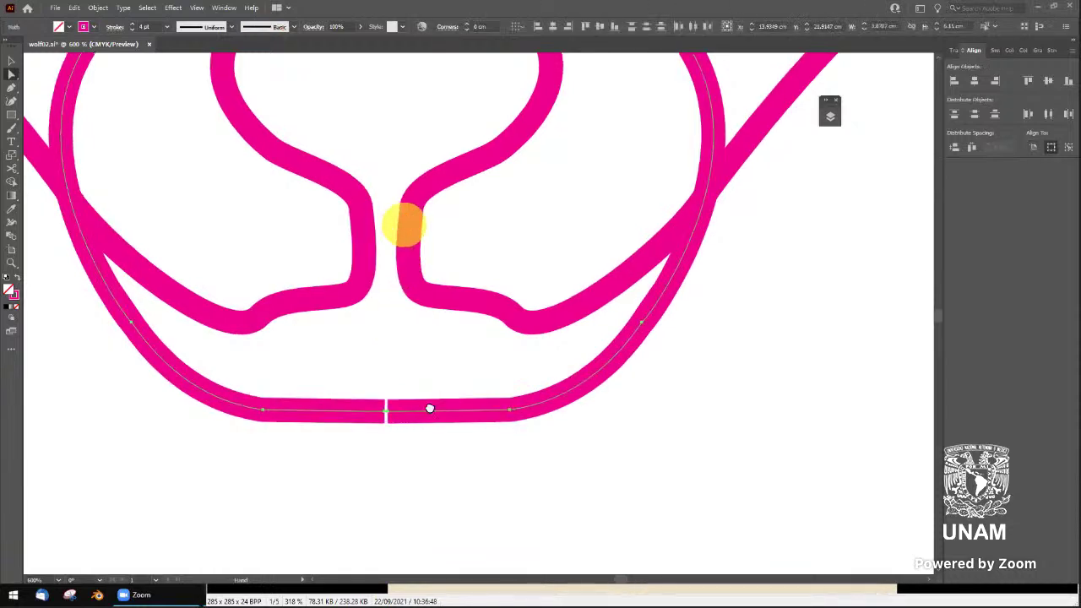
pyautogui.moveTo(420, 246)
pyautogui.mouseDown()
pyautogui.moveTo(429, 388)
pyautogui.moveTo(422, 333)
pyautogui.moveTo(437, 360)
pyautogui.mouseUp()
pyautogui.click(414, 316)
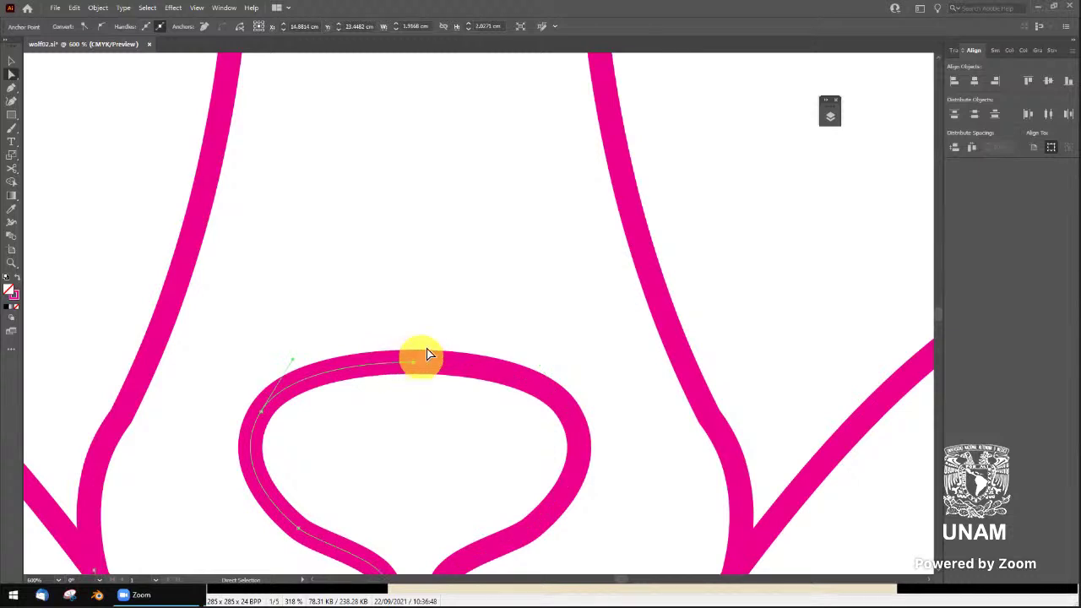
pyautogui.hotkey('ctrl', 'shift', 'a')
pyautogui.click(414, 363)
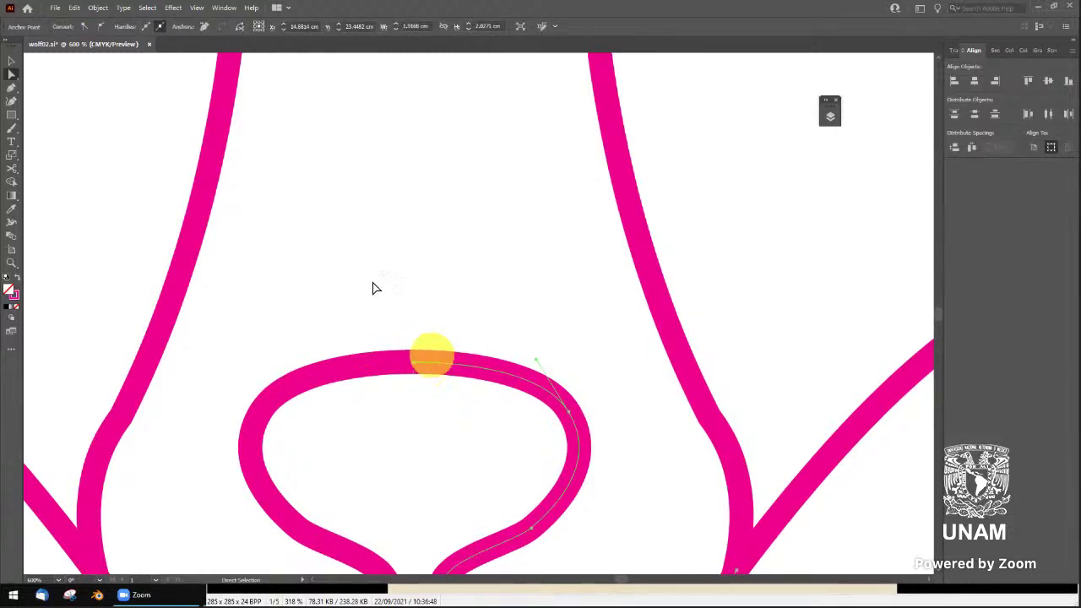
pyautogui.keyDown('shift'); pyautogui.click(395, 365); pyautogui.keyUp('shift')
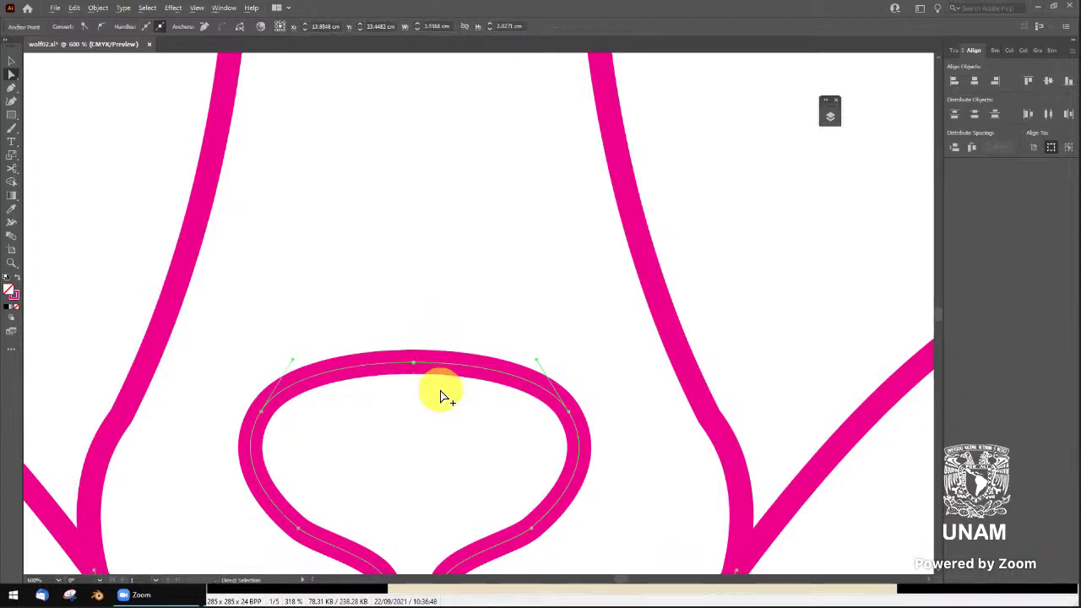
pyautogui.scroll(2, 442, 390)
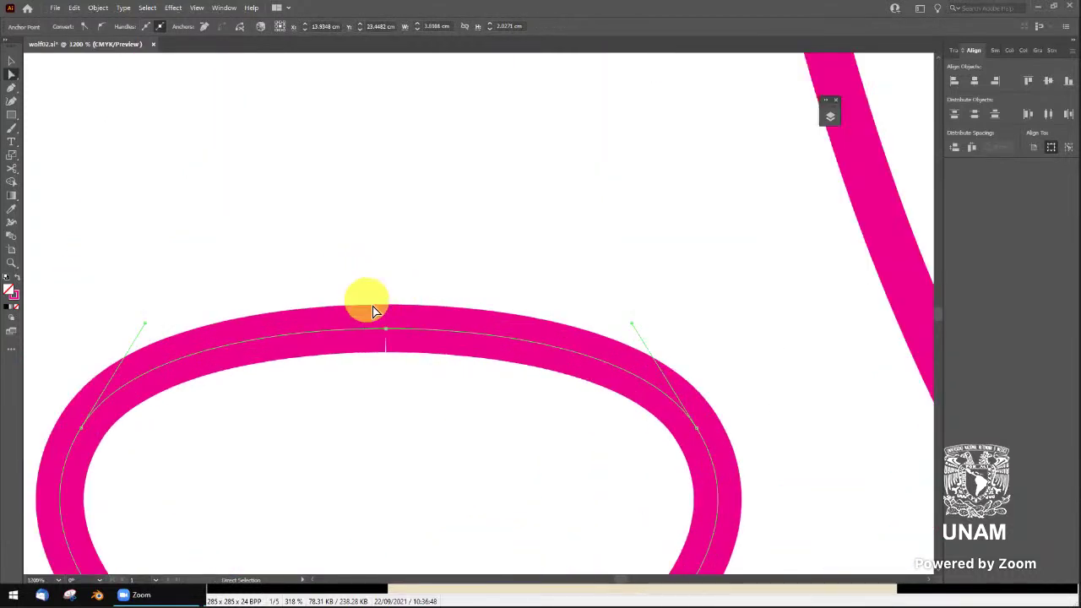
pyautogui.click(407, 353)
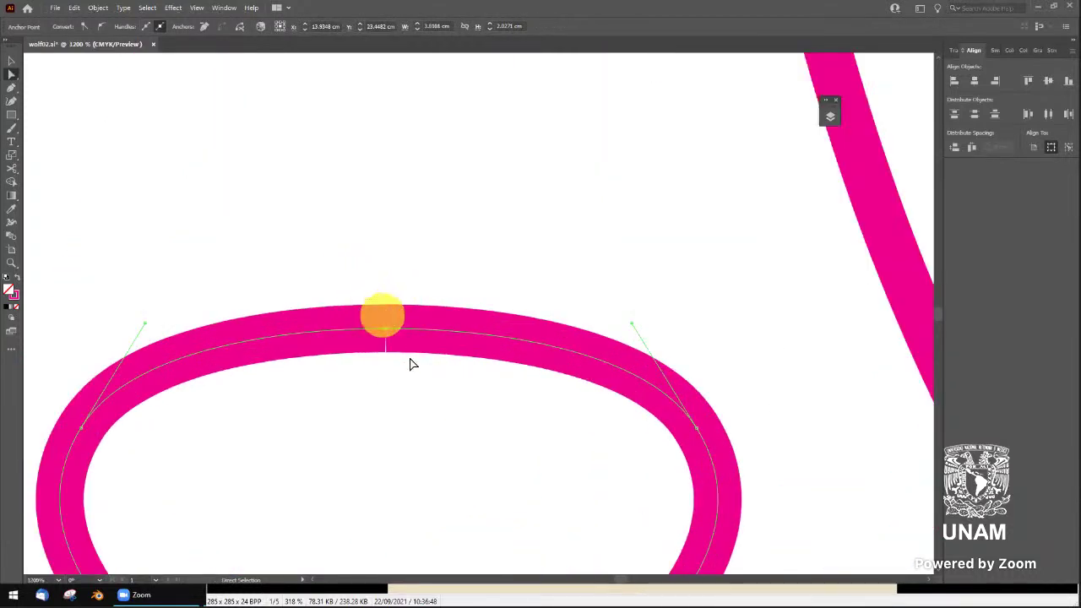
pyautogui.click(453, 299)
pyautogui.click(487, 339)
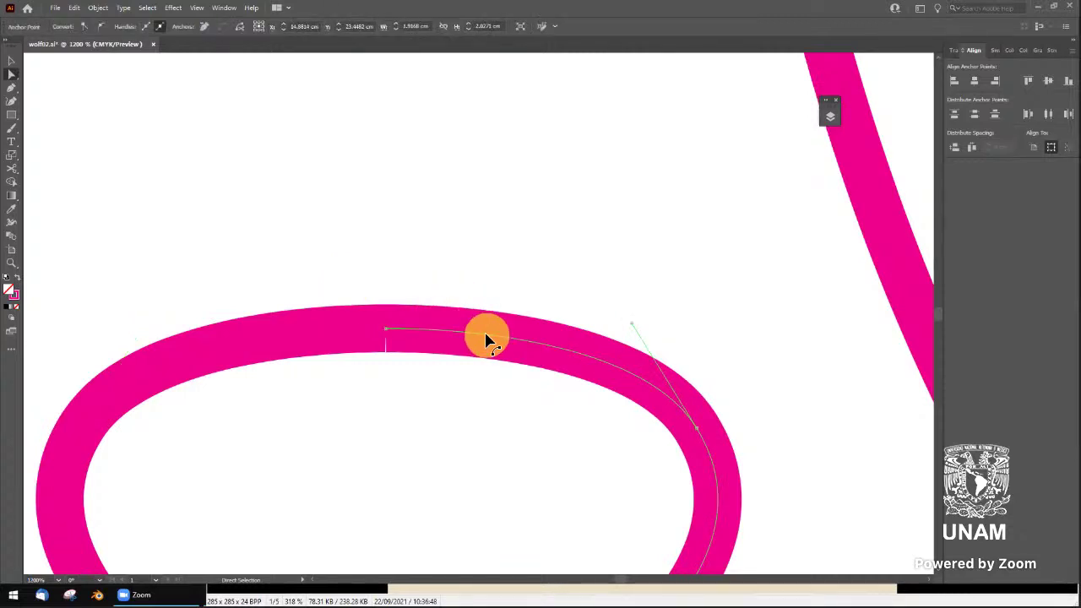
pyautogui.click(342, 336)
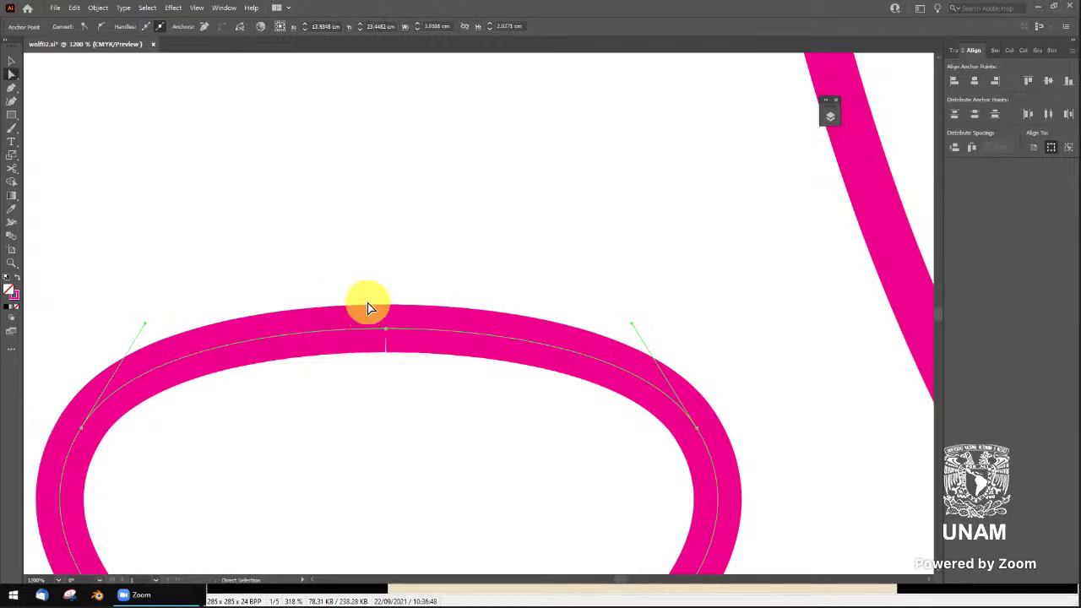
pyautogui.click(387, 326)
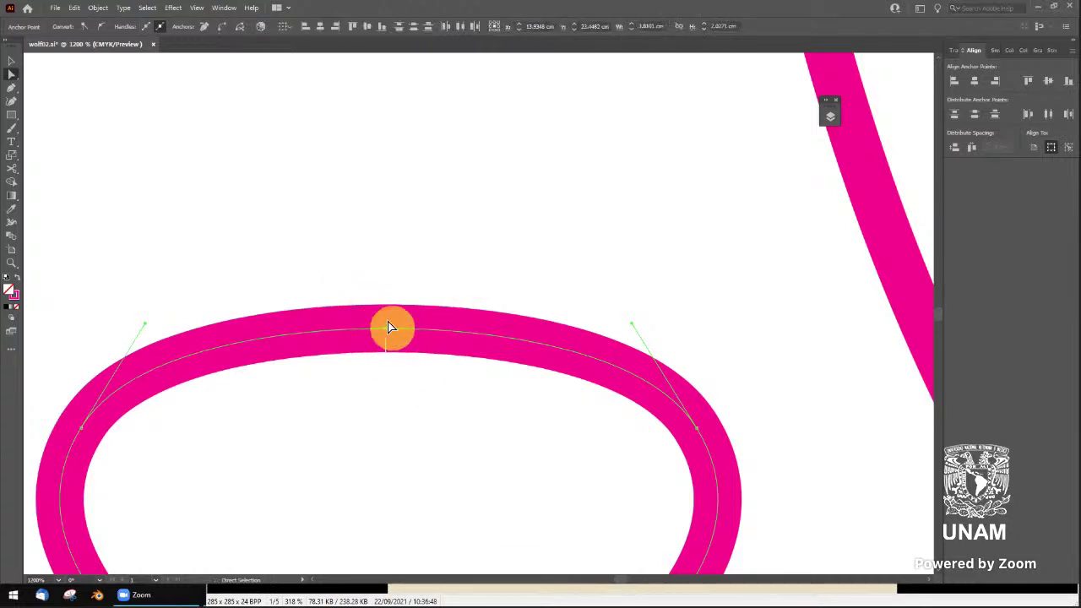
pyautogui.keyDown('shift'); pyautogui.click(390, 334); pyautogui.keyUp('shift')
# Average the two nose-top endpoints on both axes so they stack on one spot
pyautogui.click(98, 8)
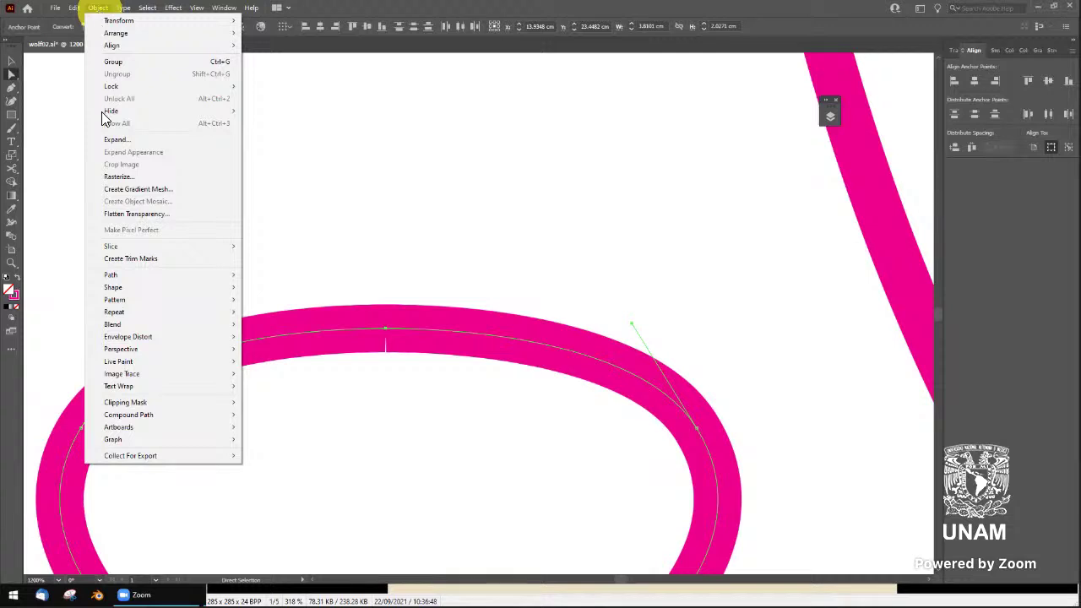
pyautogui.moveTo(160, 275)
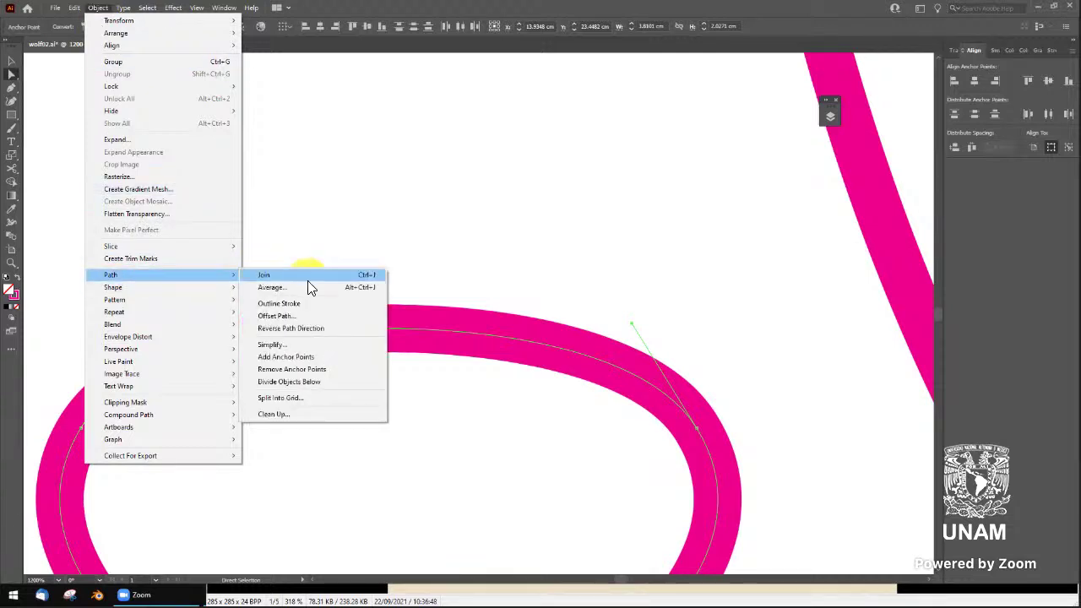
pyautogui.click(311, 288)
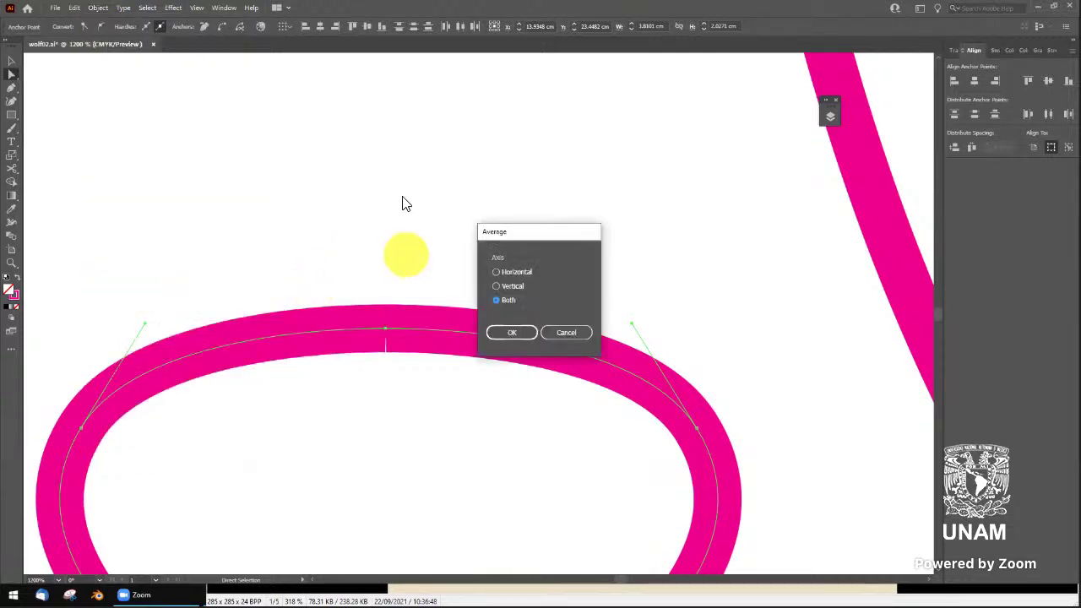
pyautogui.press('Return')
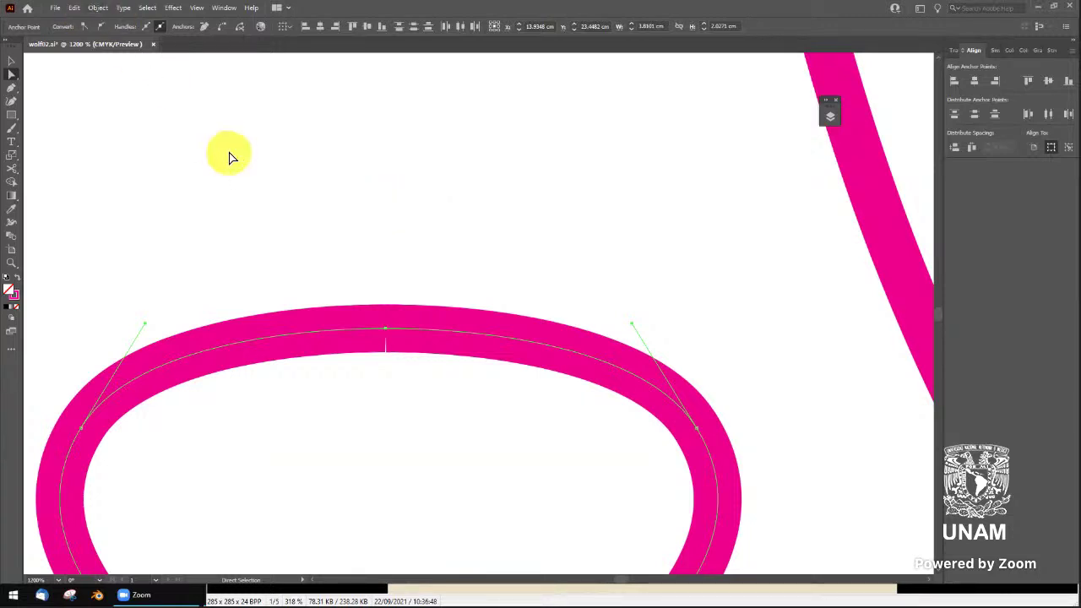
pyautogui.keyDown('shift'); pyautogui.click(231, 155); pyautogui.keyUp('shift')
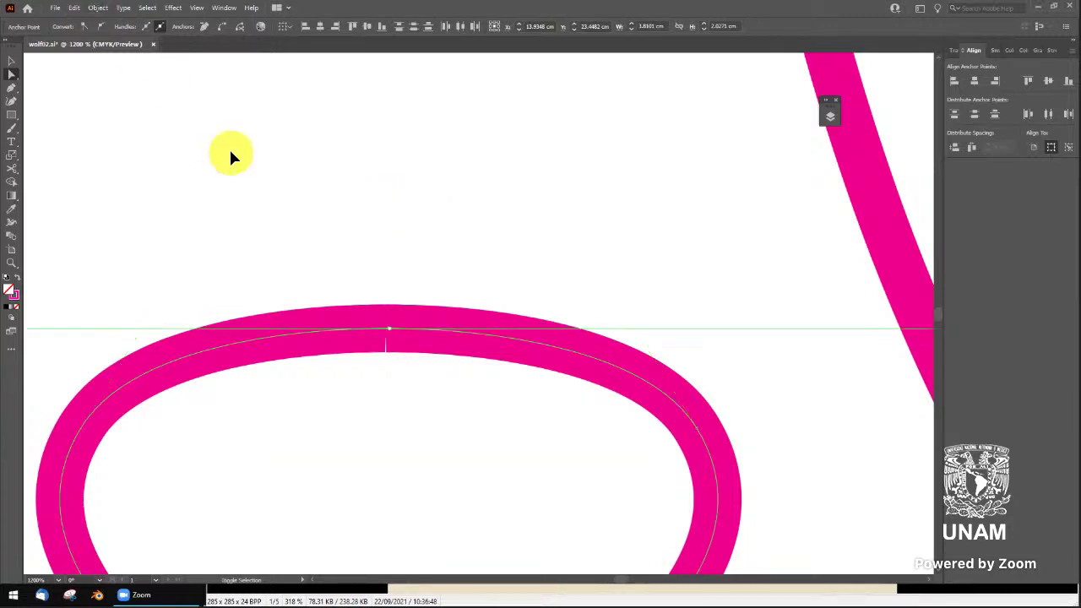
pyautogui.hotkey('ctrl', 'alt', 'j')
pyautogui.press('Return')
# Join the stacked endpoints into one anchor, undoing a trial reshape of the top
pyautogui.hotkey('ctrl', 'j')
pyautogui.click(510, 325)
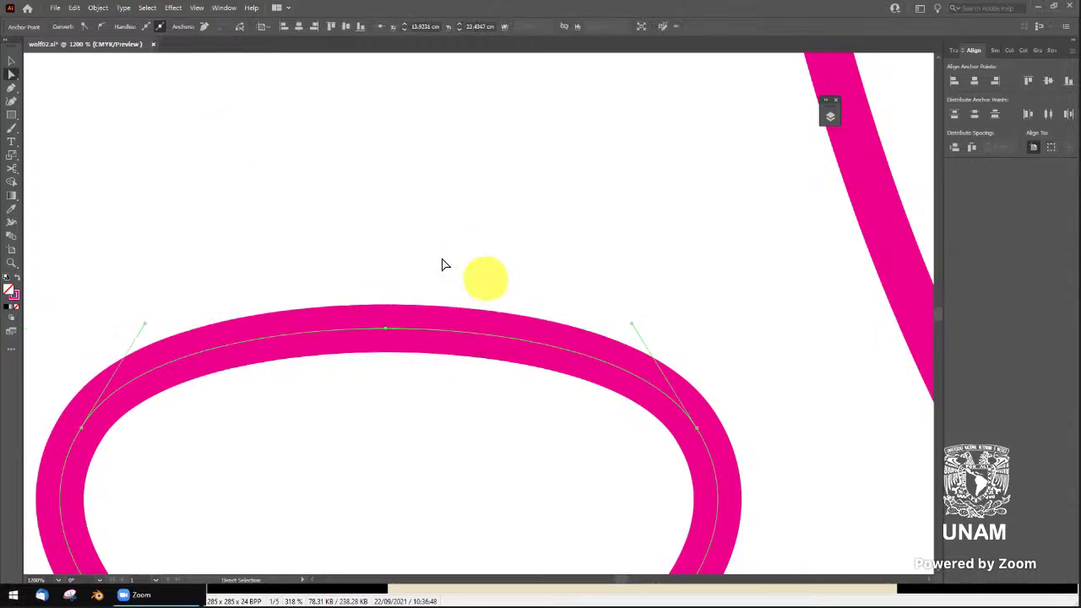
pyautogui.click(447, 288)
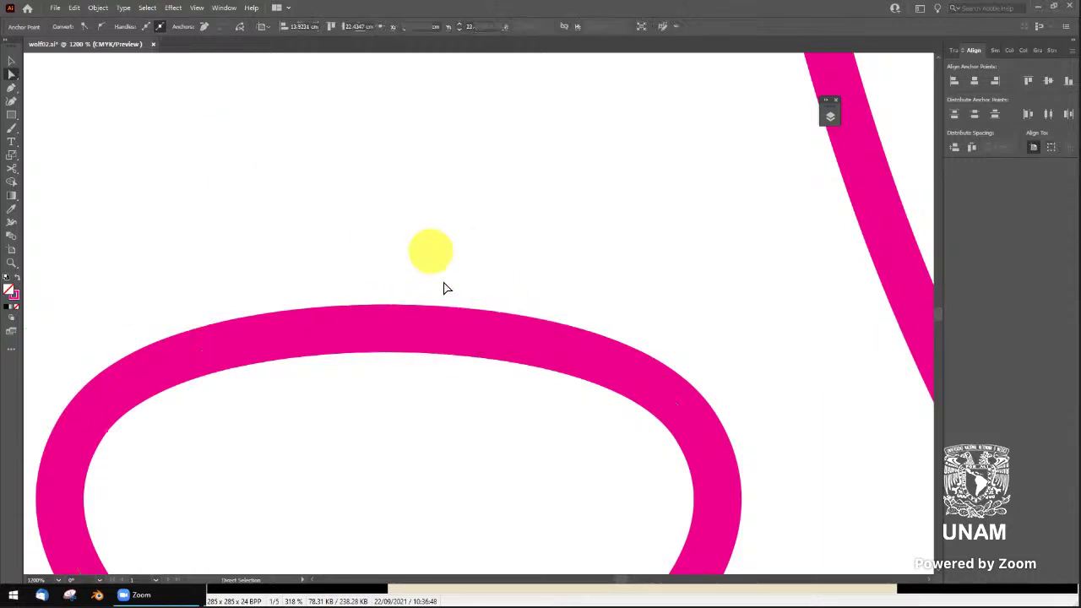
pyautogui.click(393, 333)
pyautogui.moveTo(386, 330); pyautogui.dragTo(386, 270)
pyautogui.hotkey('ctrl', 'z')
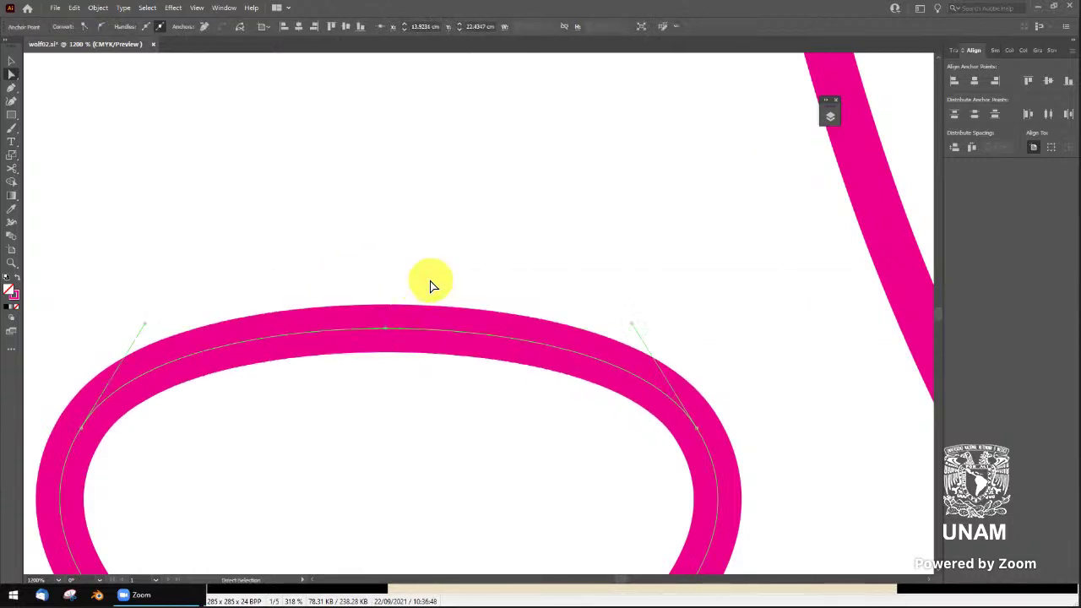
# Try pulling the joined anchor into a peak, undo it, and inspect the closed nose curve
pyautogui.click(384, 338)
pyautogui.moveTo(385, 338); pyautogui.dragTo(388, 270)
pyautogui.hotkey('ctrl', 'z')
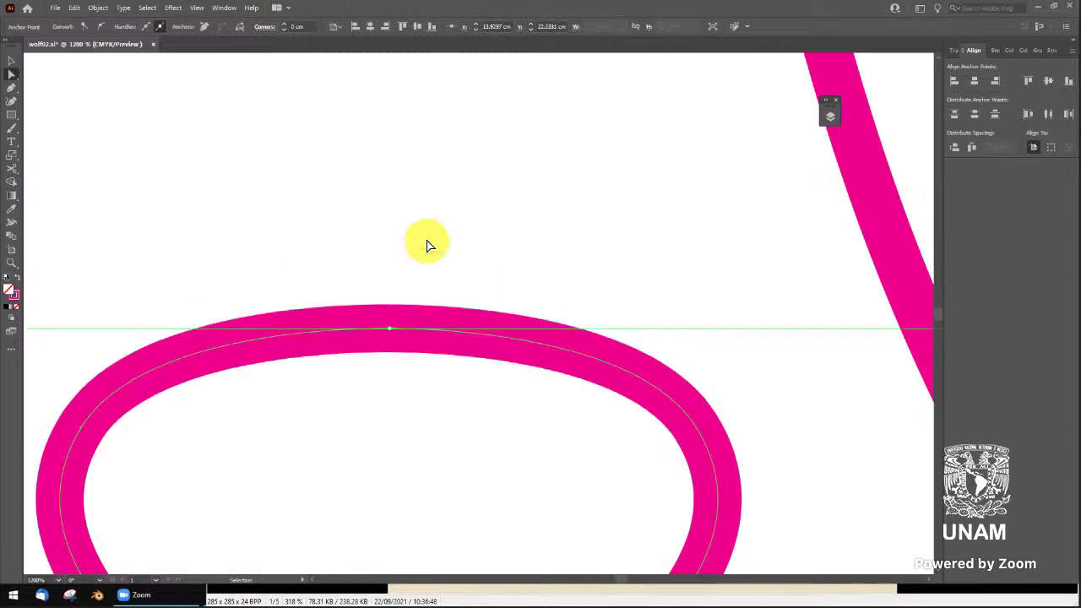
pyautogui.click(426, 243)
pyautogui.click(386, 330)
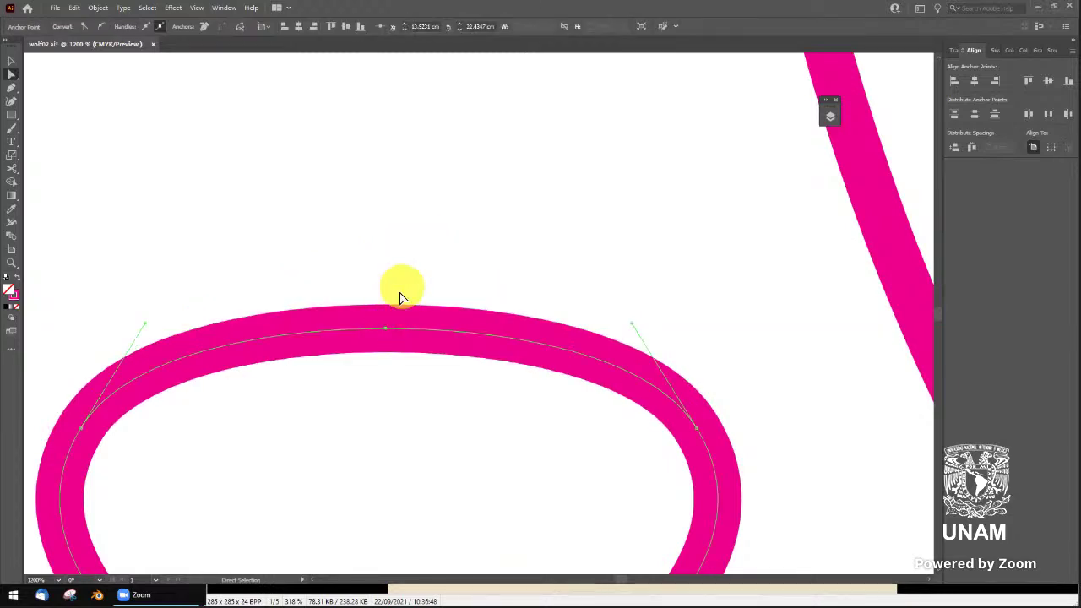
pyautogui.scroll(1, 384, 332)
pyautogui.scroll(1, 384, 331)
pyautogui.scroll(-1, 389, 332)
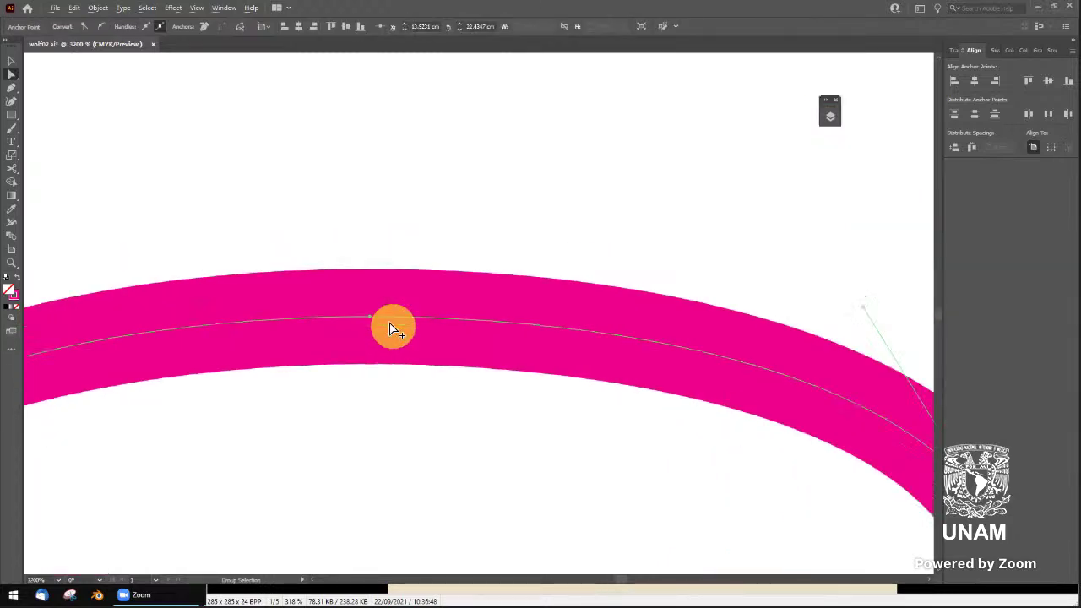
pyautogui.scroll(-2, 403, 329)
pyautogui.scroll(-1, 403, 329)
pyautogui.scroll(-1, 415, 220)
pyautogui.scroll(5, 451, 302)
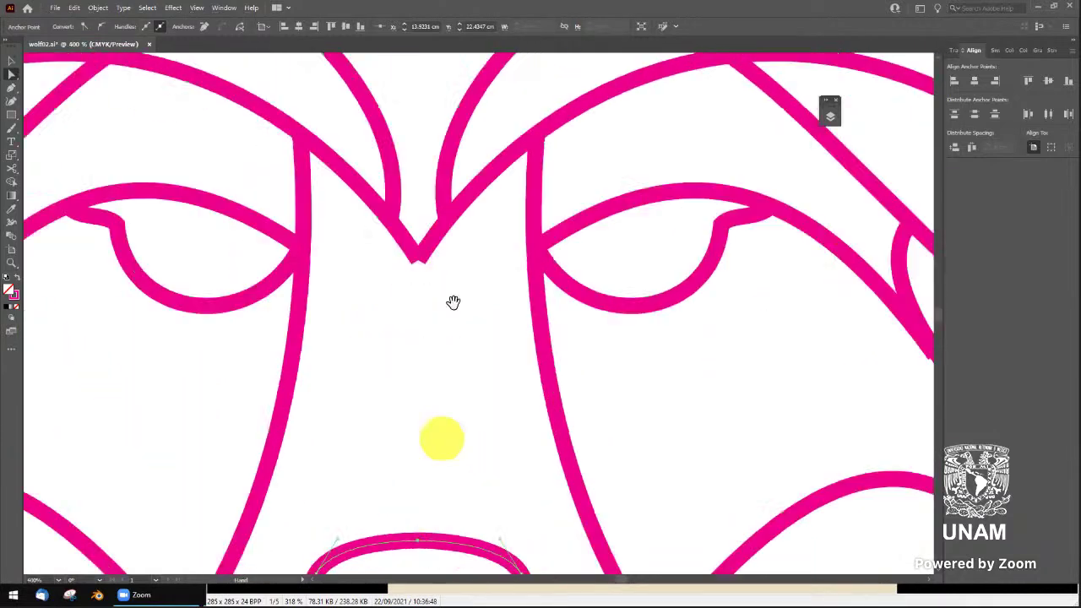
pyautogui.scroll(1, 432, 299)
pyautogui.click(432, 297)
pyautogui.scroll(1, 415, 284)
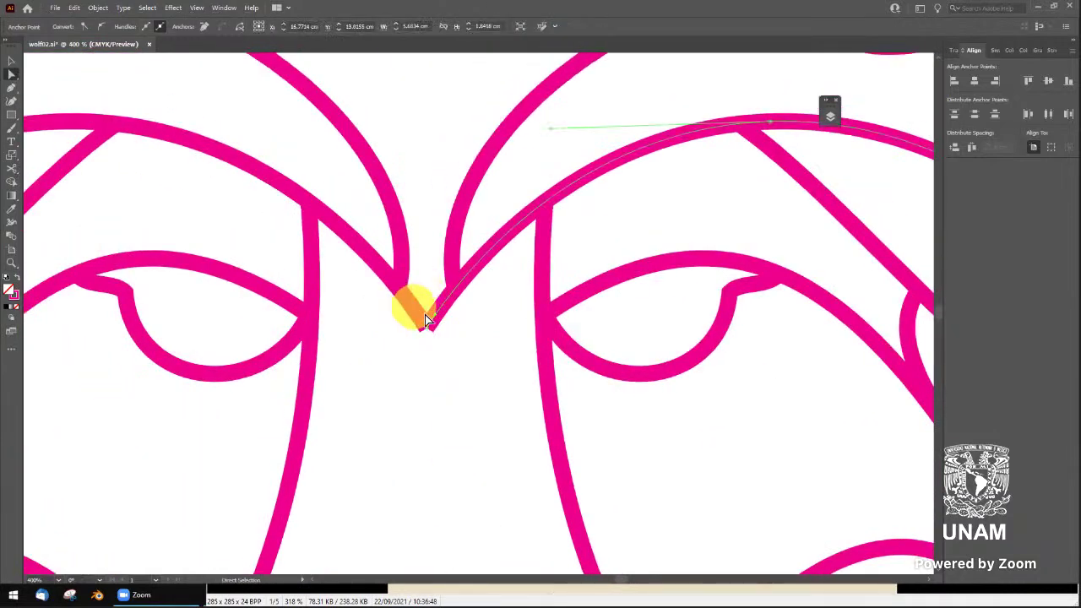
pyautogui.scroll(1, 420, 313)
pyautogui.scroll(1, 420, 316)
pyautogui.keyDown('shift'); pyautogui.click(394, 309); pyautogui.keyUp('shift')
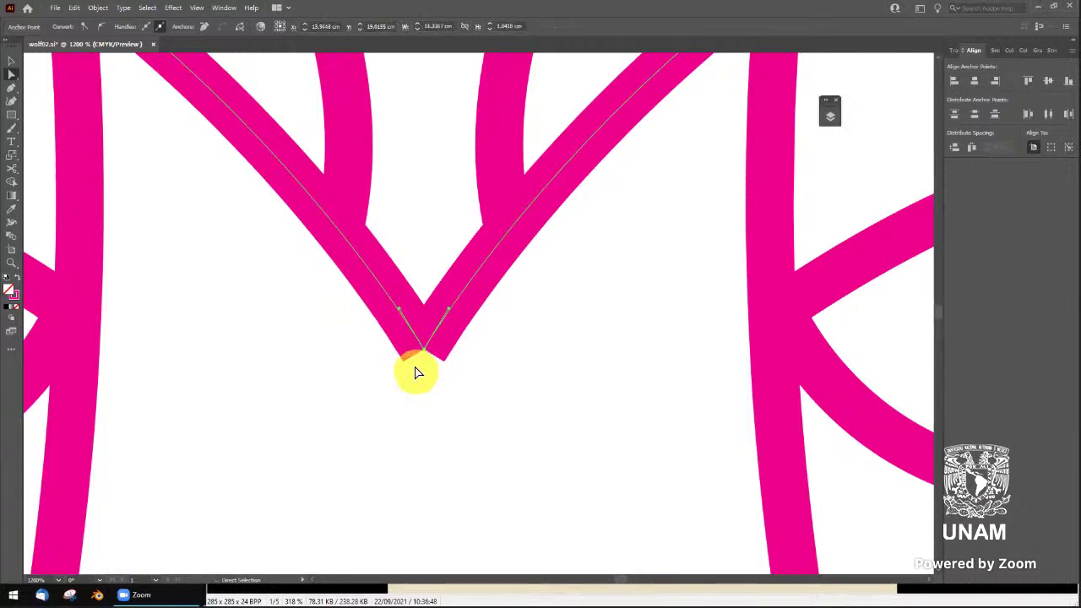
pyautogui.hotkey('ctrl', 'alt', 'shift', 'j')
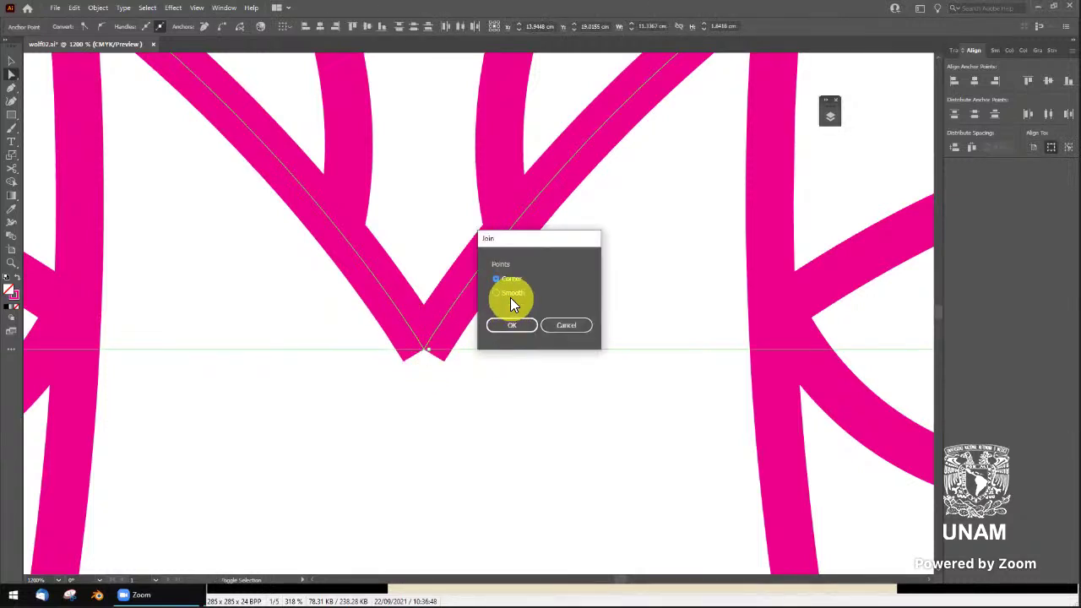
pyautogui.click(512, 325)
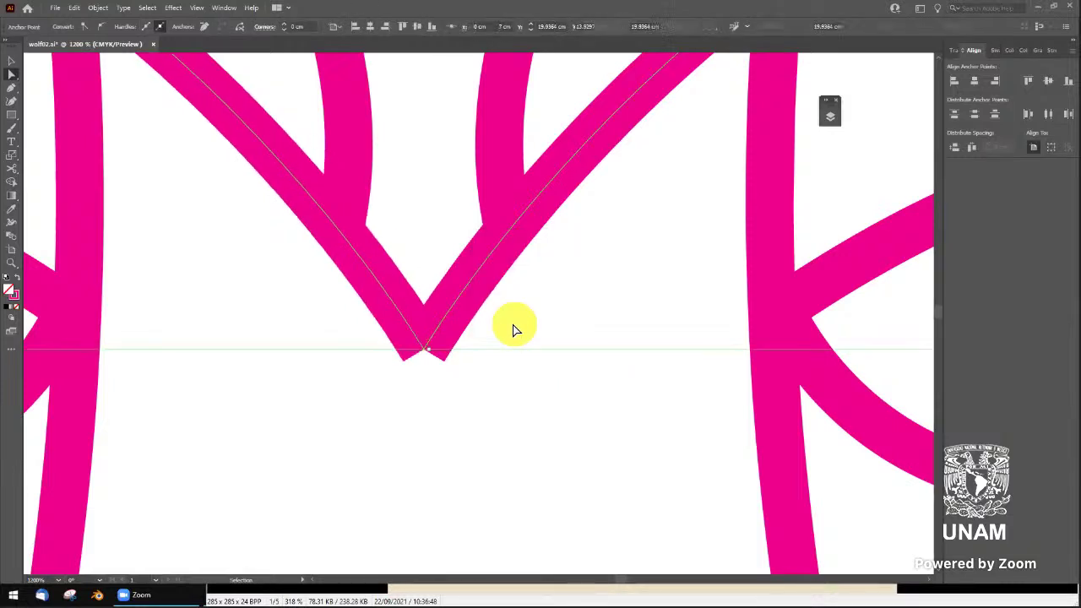
pyautogui.moveTo(411, 376); pyautogui.dragTo(429, 347)
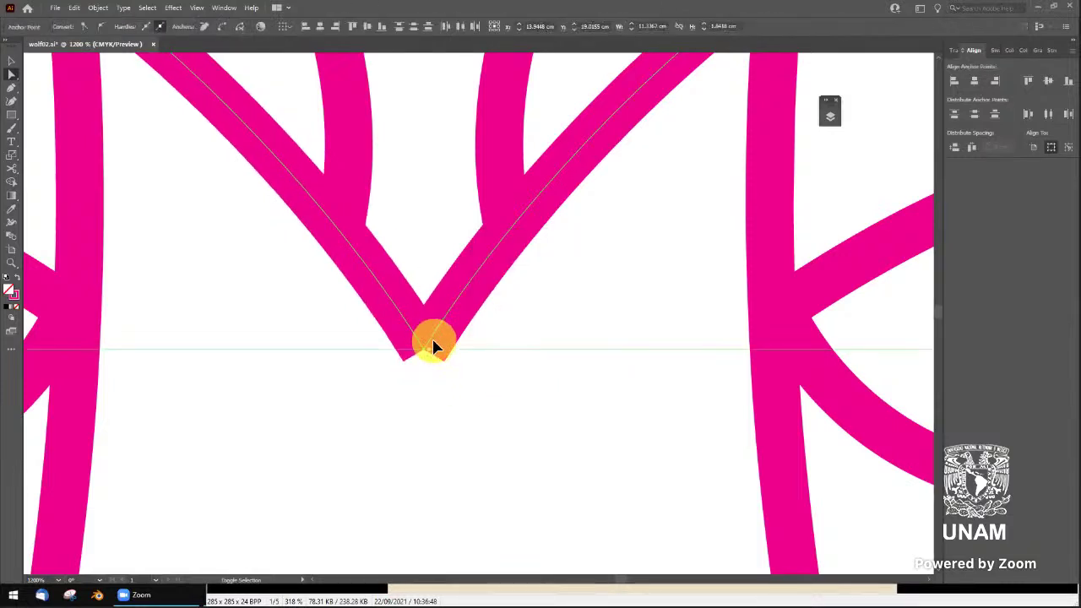
pyautogui.hotkey('ctrl', 'j')
pyautogui.click(507, 323)
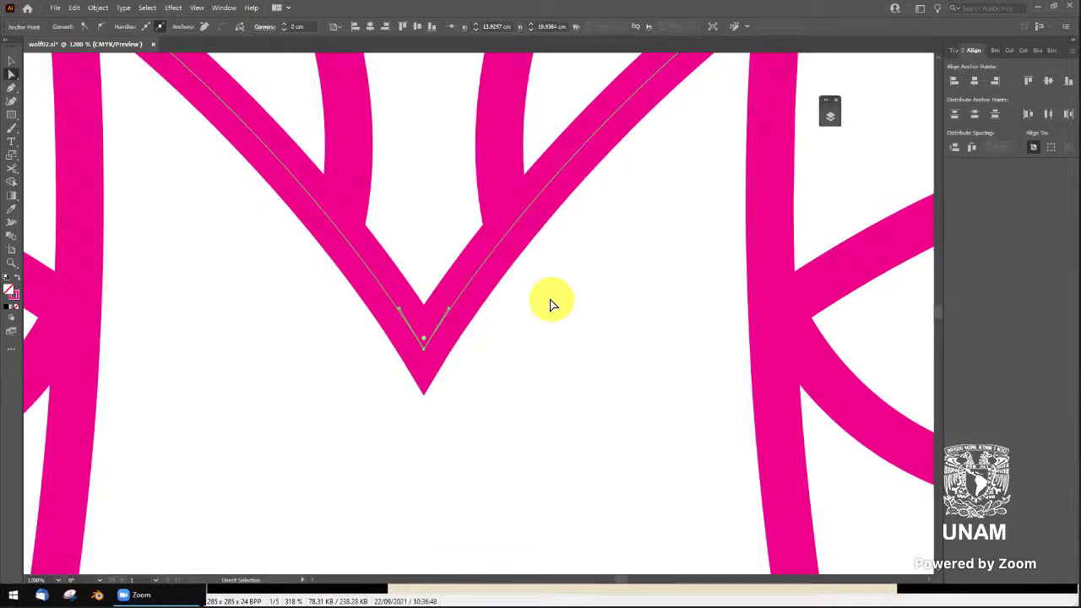
pyautogui.scroll(-5, 498, 321)
pyautogui.scroll(-3, 498, 321)
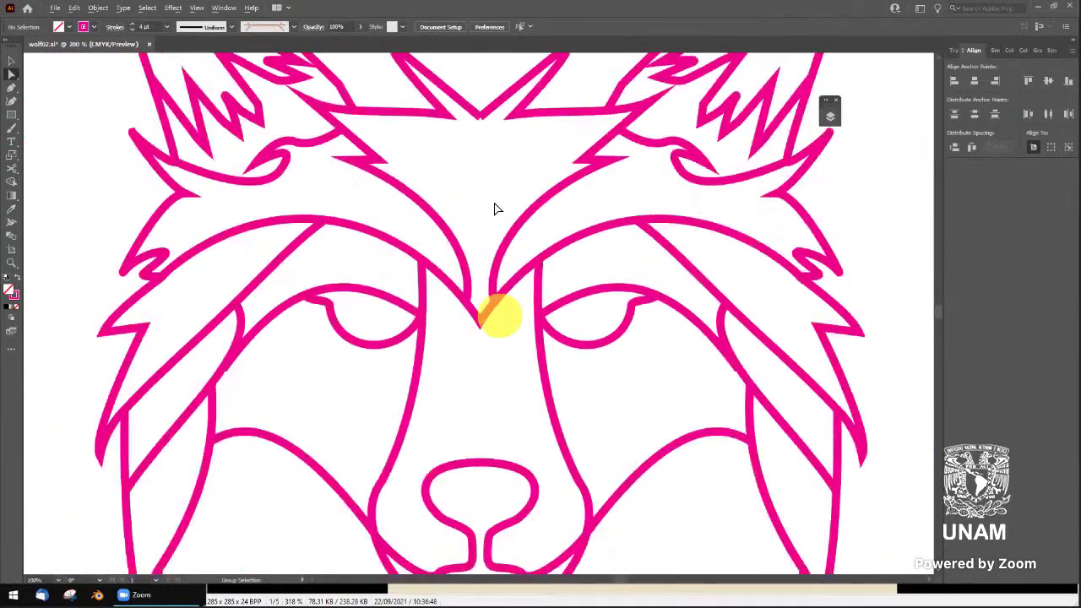
pyautogui.scroll(2, 492, 254)
pyautogui.scroll(1, 478, 345)
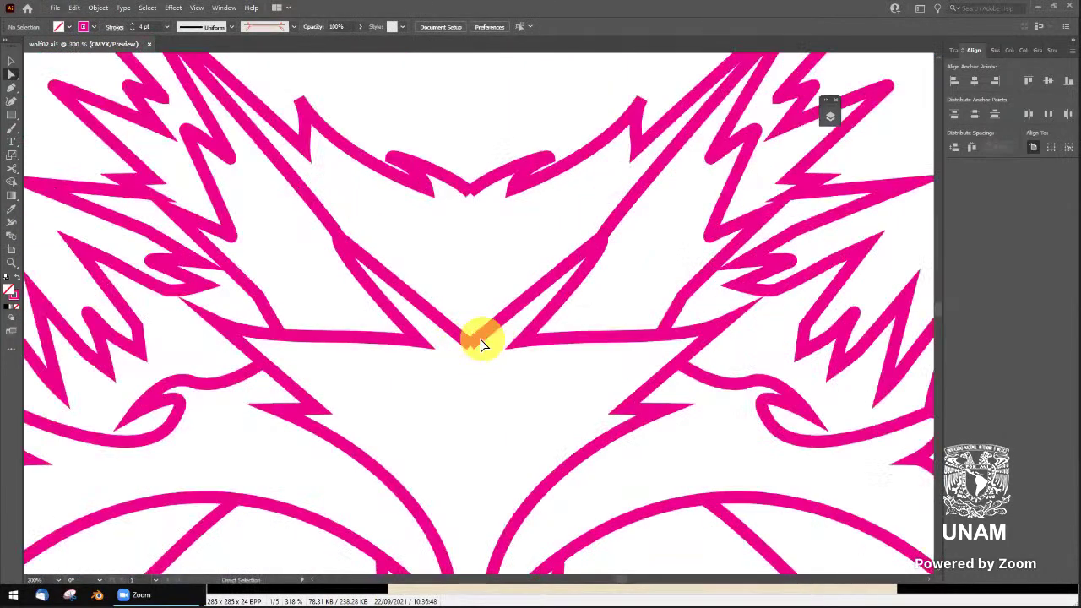
pyautogui.scroll(1, 478, 342)
pyautogui.scroll(1, 482, 350)
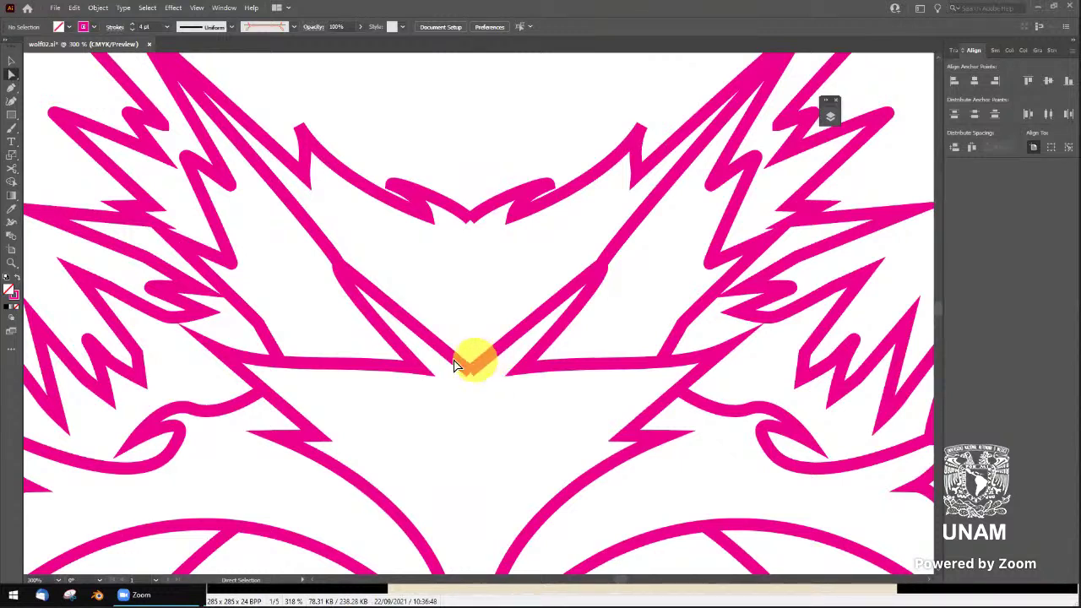
pyautogui.click(486, 360)
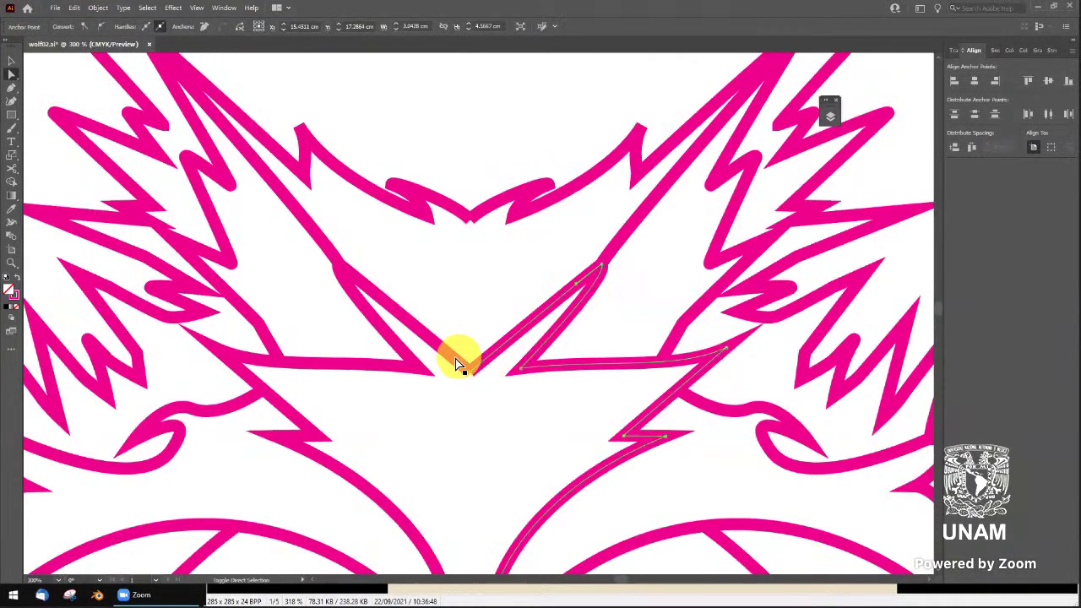
pyautogui.keyDown('shift'); pyautogui.click(456, 365); pyautogui.keyUp('shift')
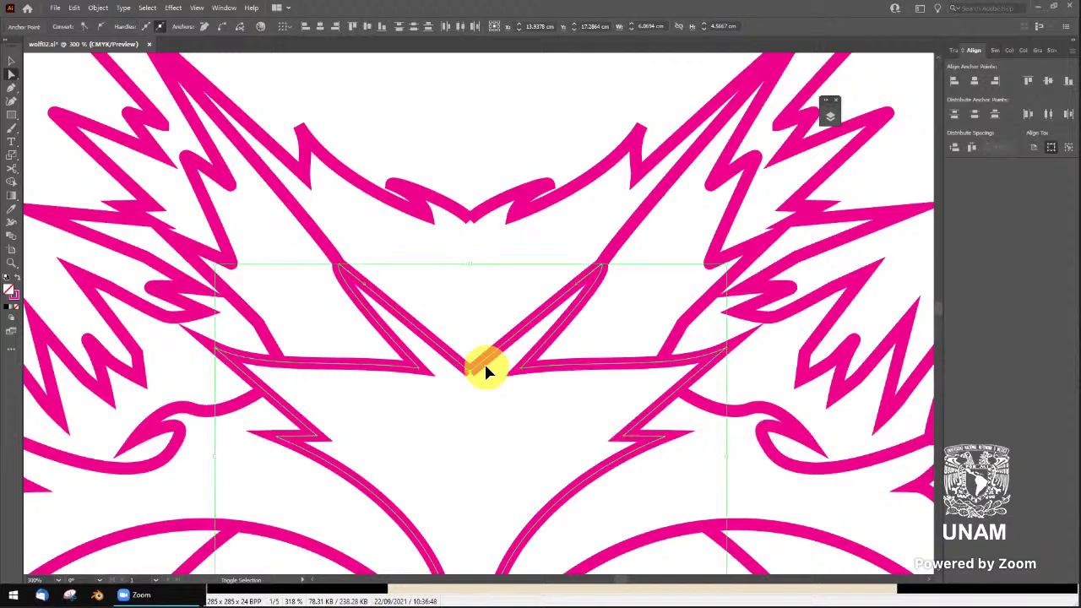
pyautogui.click(481, 215)
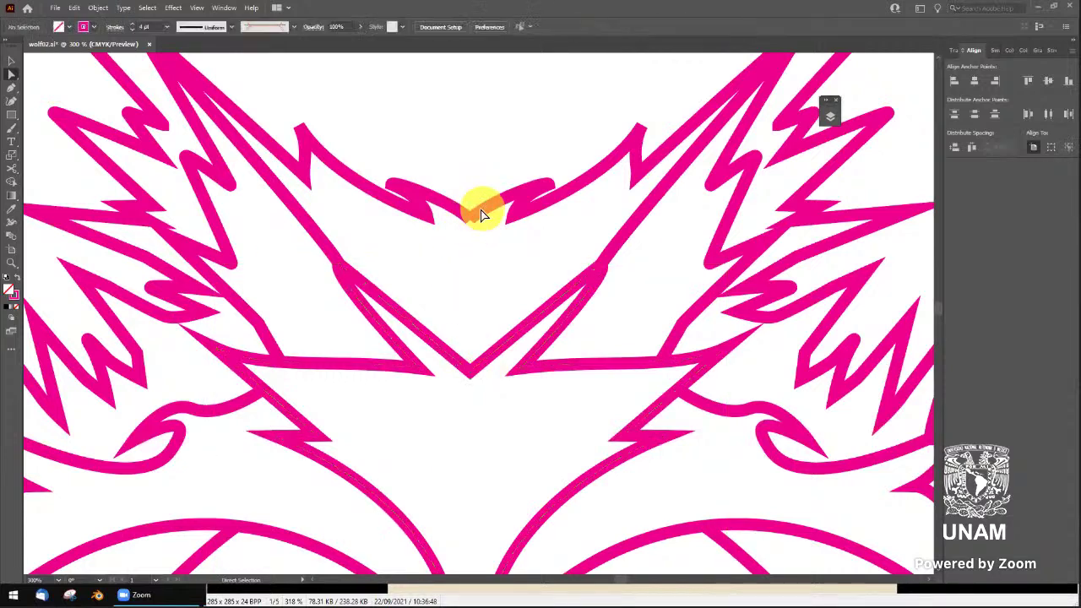
pyautogui.click(479, 213)
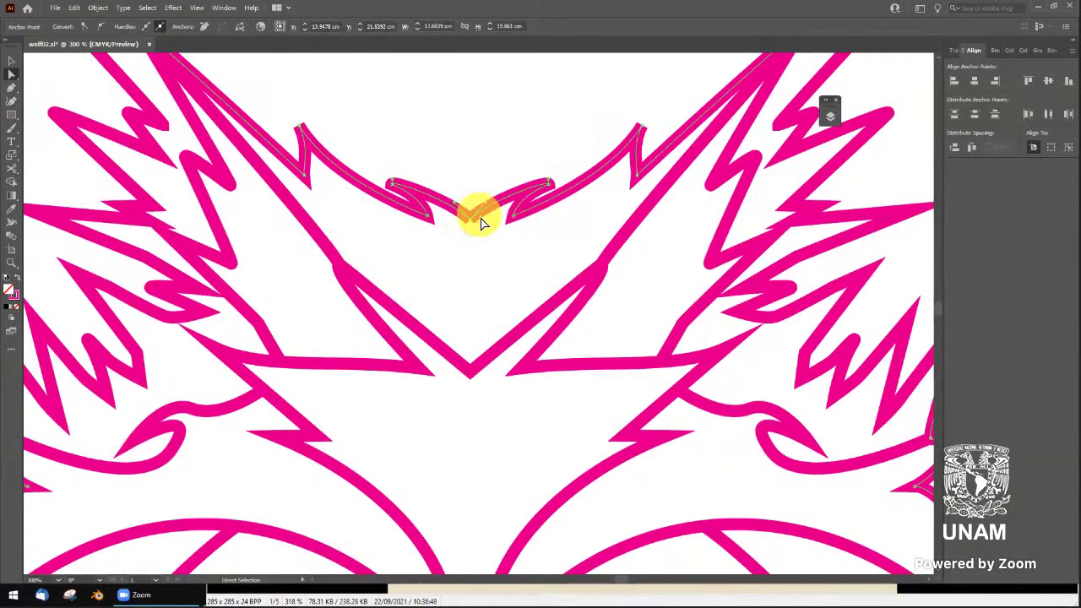
pyautogui.keyDown('shift'); pyautogui.click(480, 217); pyautogui.keyUp('shift')
pyautogui.click(495, 288)
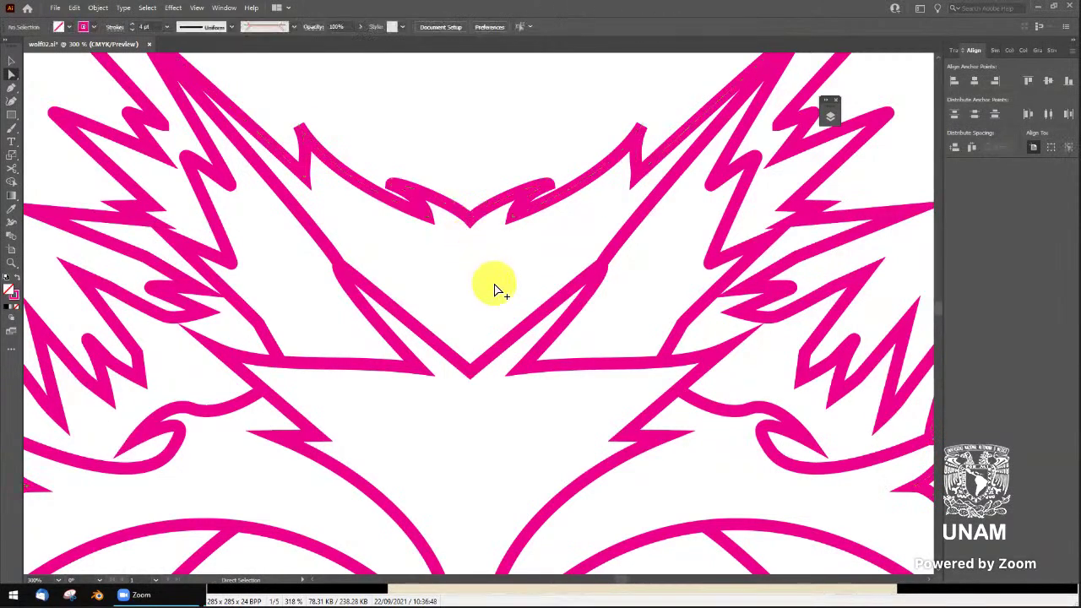
pyautogui.scroll(-2, 498, 289)
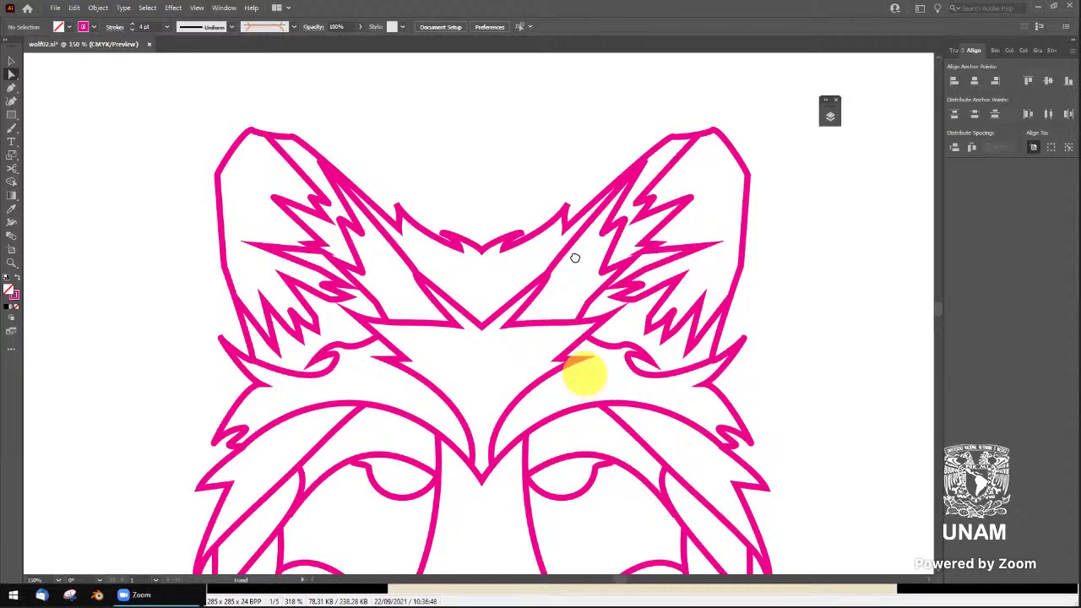
# Zoom around the chin and inspect the muzzle outline path
pyautogui.scroll(-3, 574, 257)
pyautogui.scroll(-2, 523, 312)
pyautogui.scroll(-1, 486, 388)
pyautogui.scroll(1, 490, 363)
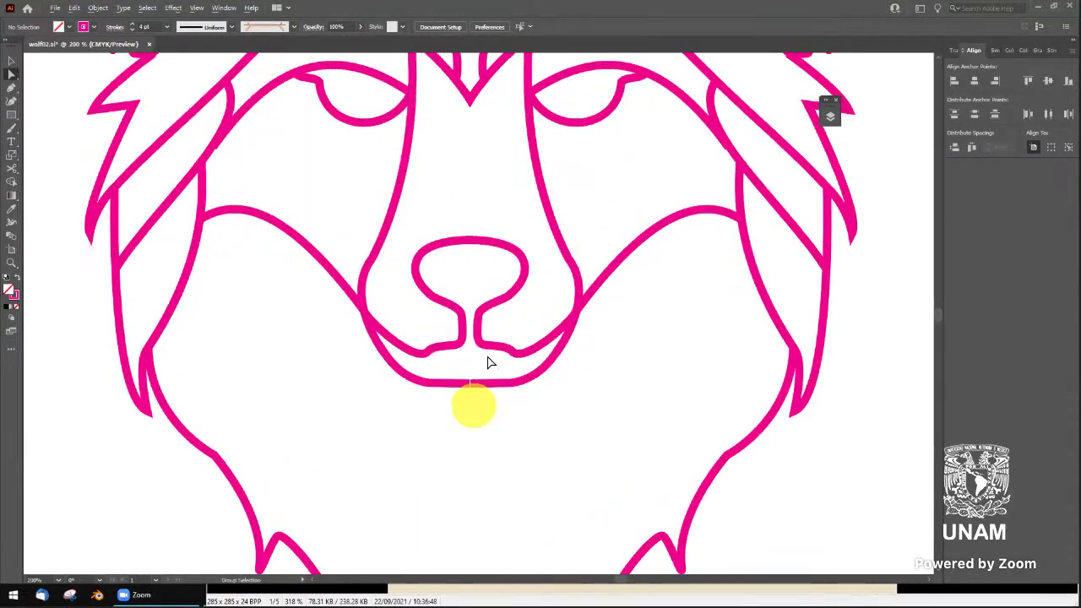
pyautogui.scroll(2, 488, 363)
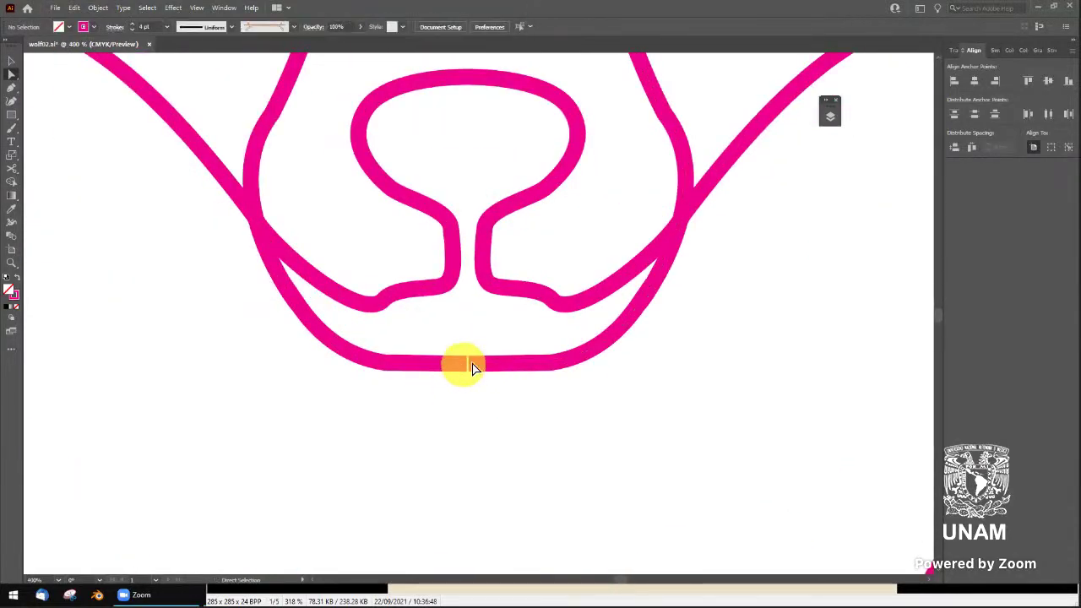
pyautogui.click(479, 368)
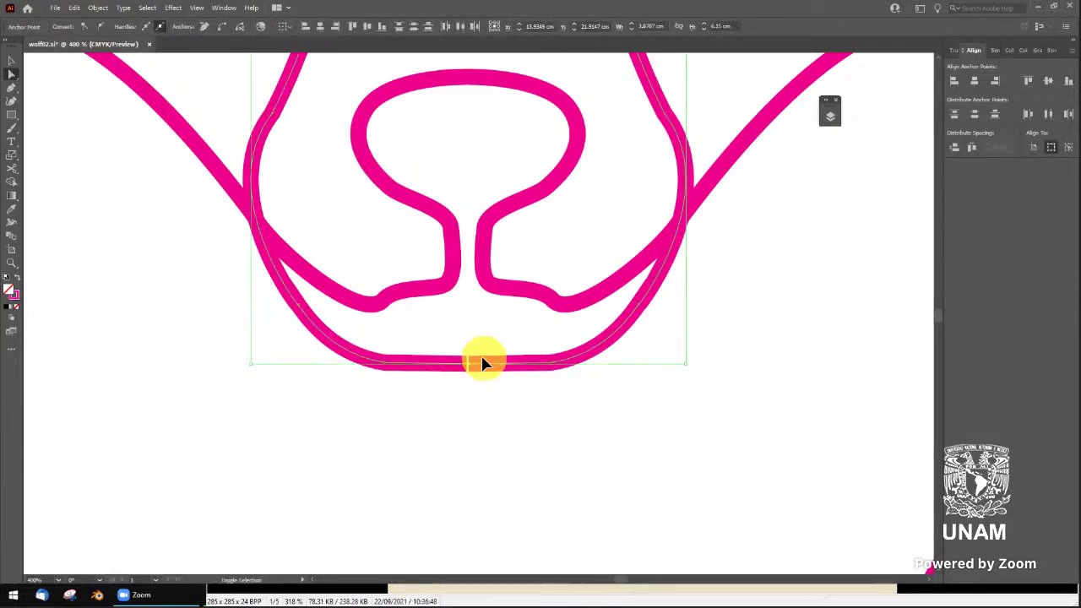
pyautogui.click(524, 413)
pyautogui.scroll(-3, 524, 413)
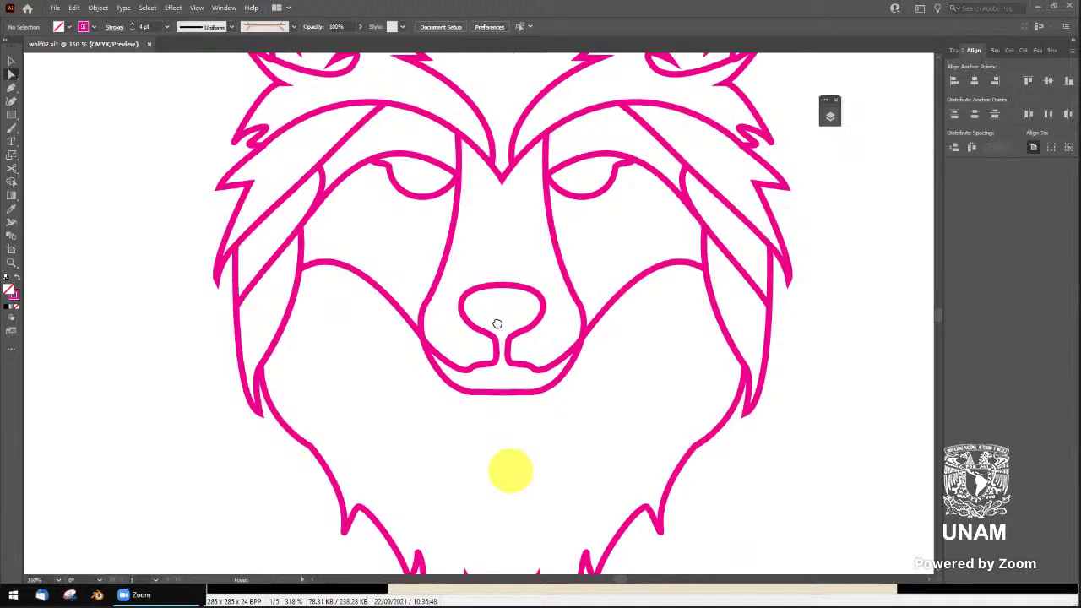
pyautogui.scroll(-4, 495, 338)
pyautogui.scroll(1, 490, 414)
pyautogui.scroll(1, 483, 429)
pyautogui.scroll(1, 456, 389)
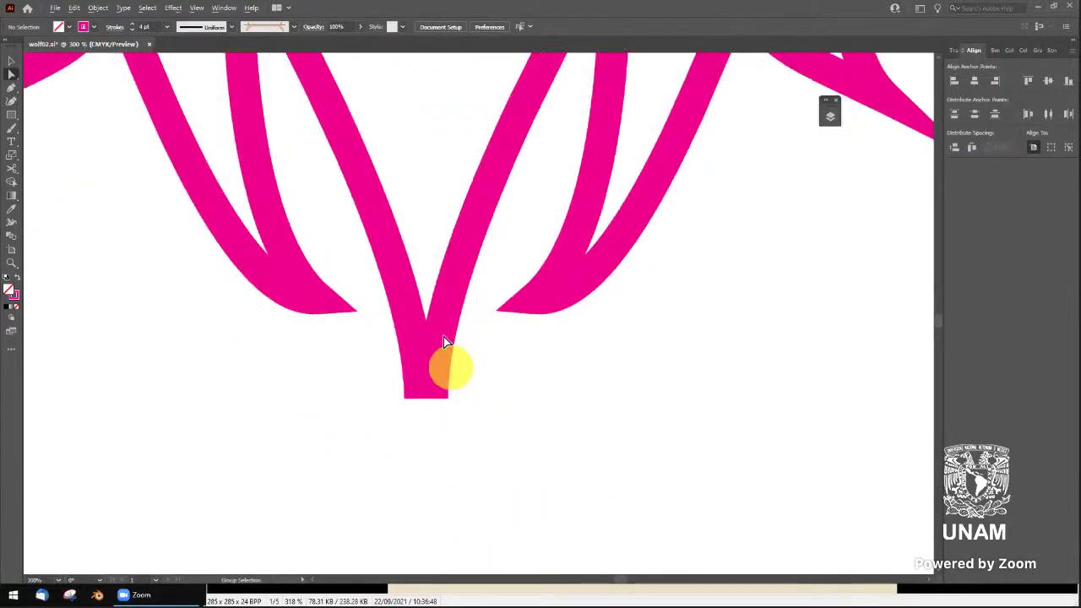
# Marquee-select the two endpoints at the bottom fur tip and join them with Ctrl+J
pyautogui.click(440, 333)
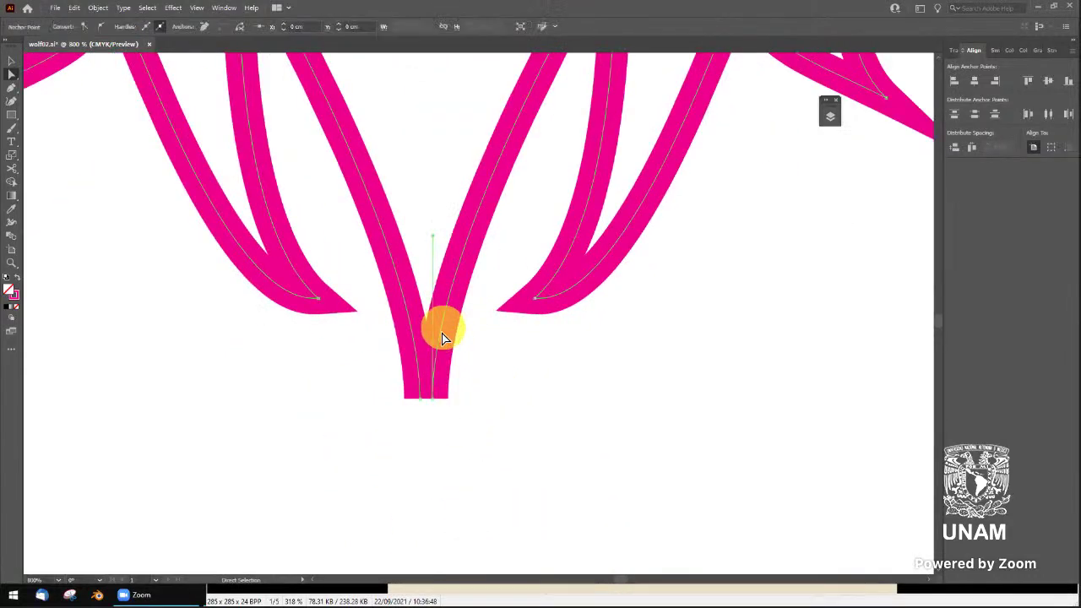
pyautogui.moveTo(423, 415); pyautogui.dragTo(445, 392)
pyautogui.hotkey('ctrl', 'j')
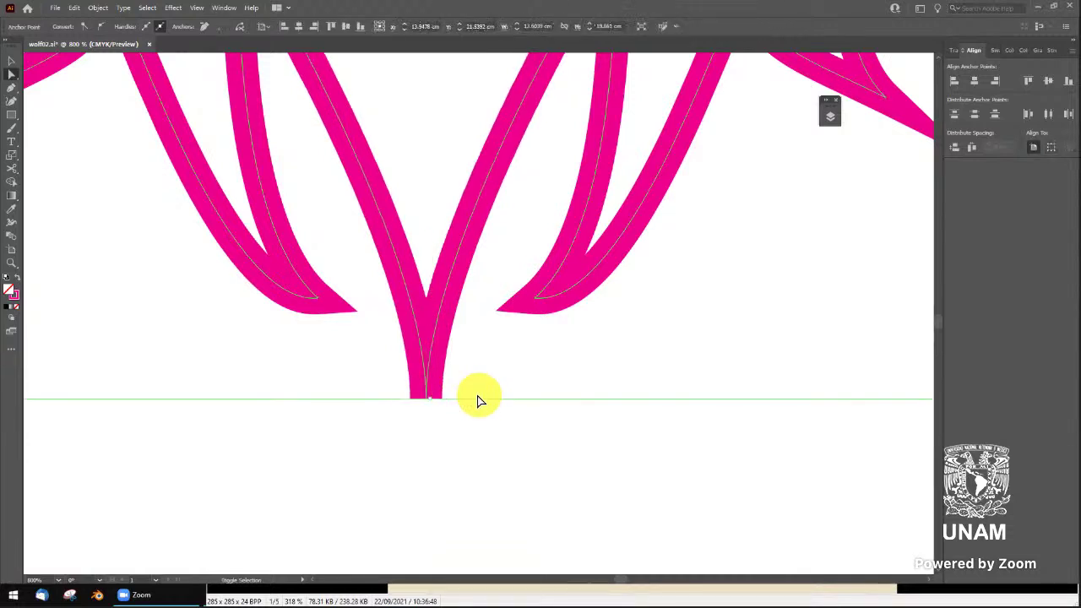
pyautogui.click(490, 396)
pyautogui.scroll(-1, 511, 390)
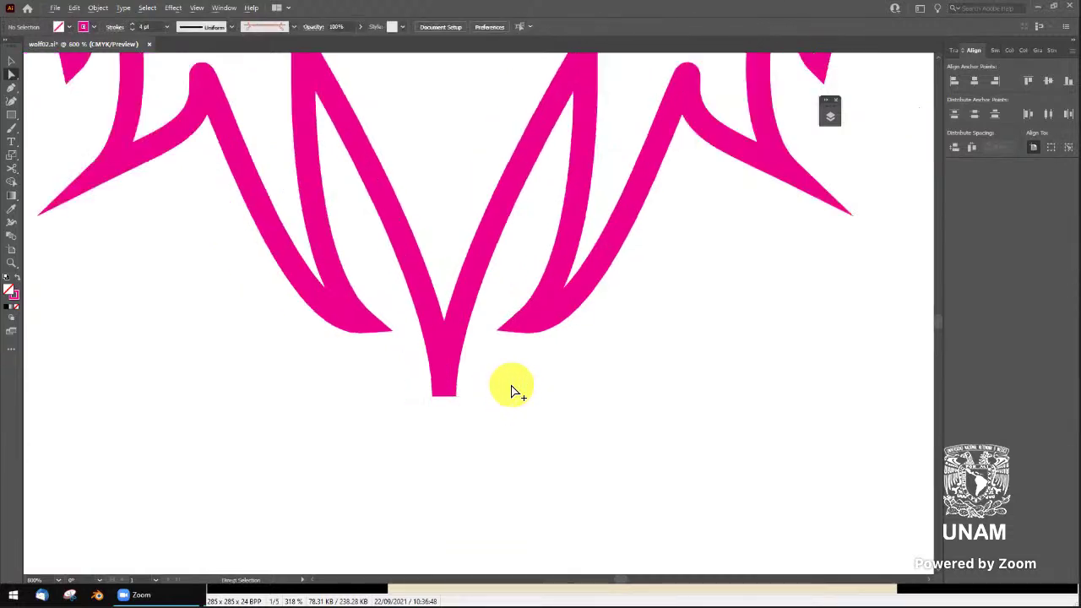
pyautogui.scroll(-2, 519, 390)
pyautogui.scroll(-2, 528, 393)
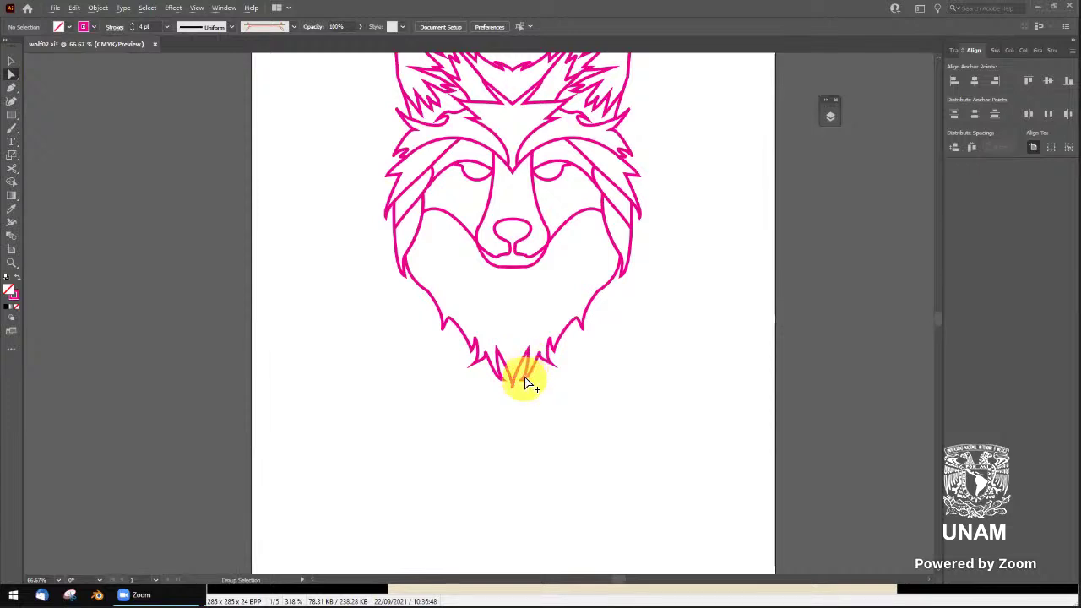
pyautogui.scroll(2, 518, 376)
pyautogui.scroll(1, 498, 406)
# Convert the joined tip anchor to a sharp corner and bend the edge into a curve
pyautogui.click(465, 397)
pyautogui.scroll(1, 471, 442)
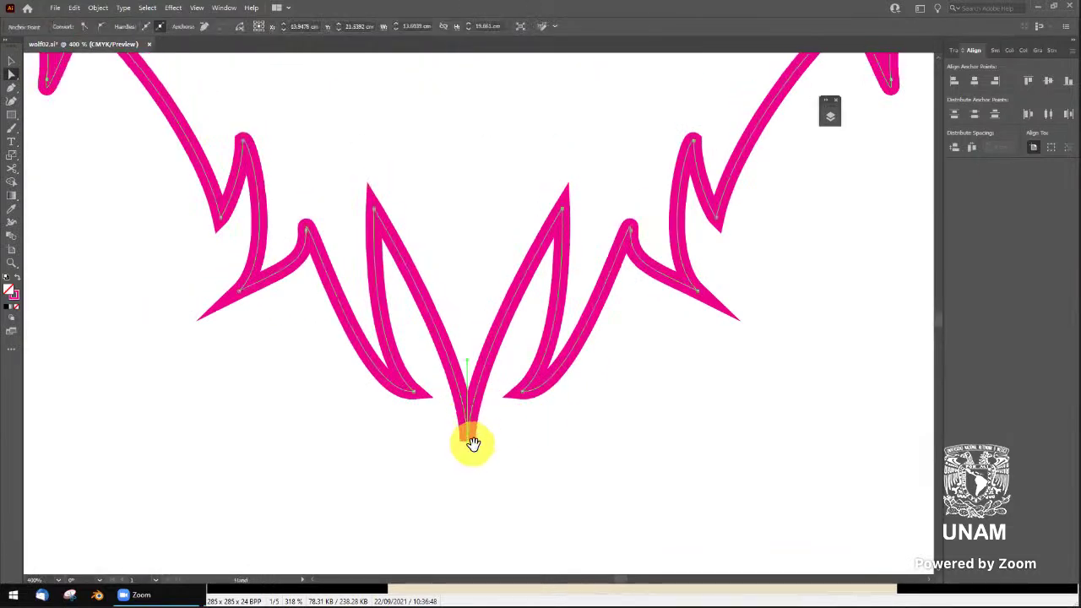
pyautogui.scroll(-3, 482, 338)
pyautogui.scroll(1, 494, 287)
pyautogui.click(477, 357)
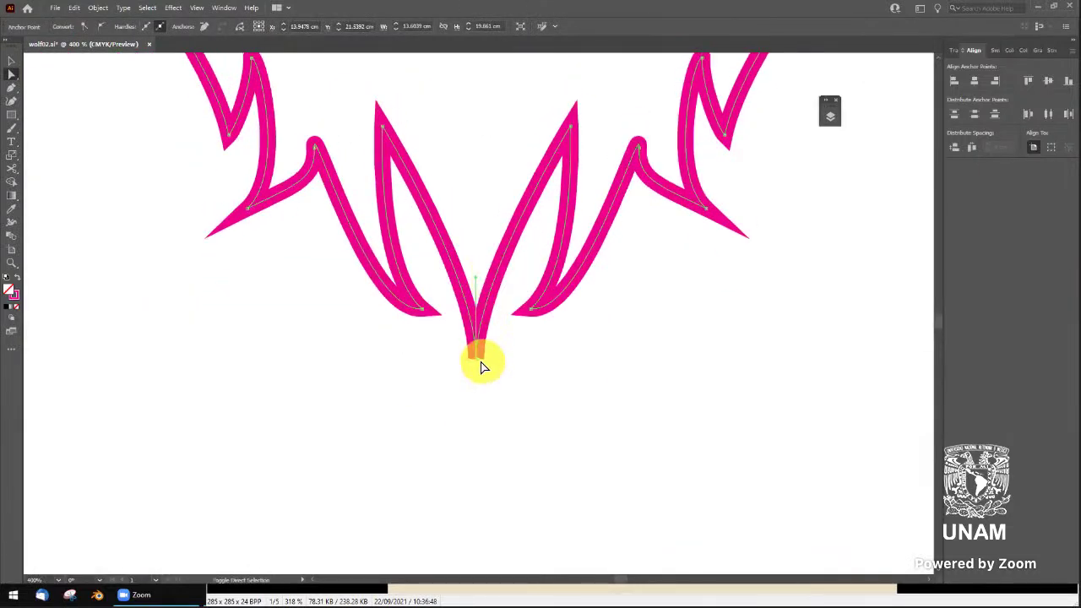
pyautogui.click(476, 362)
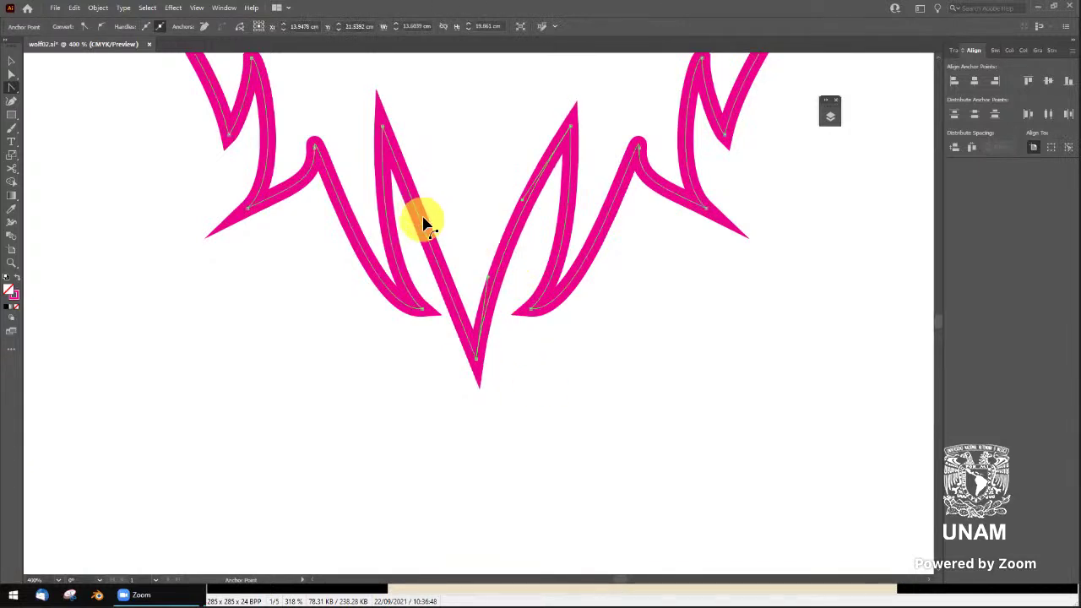
pyautogui.moveTo(422, 221); pyautogui.dragTo(446, 218)
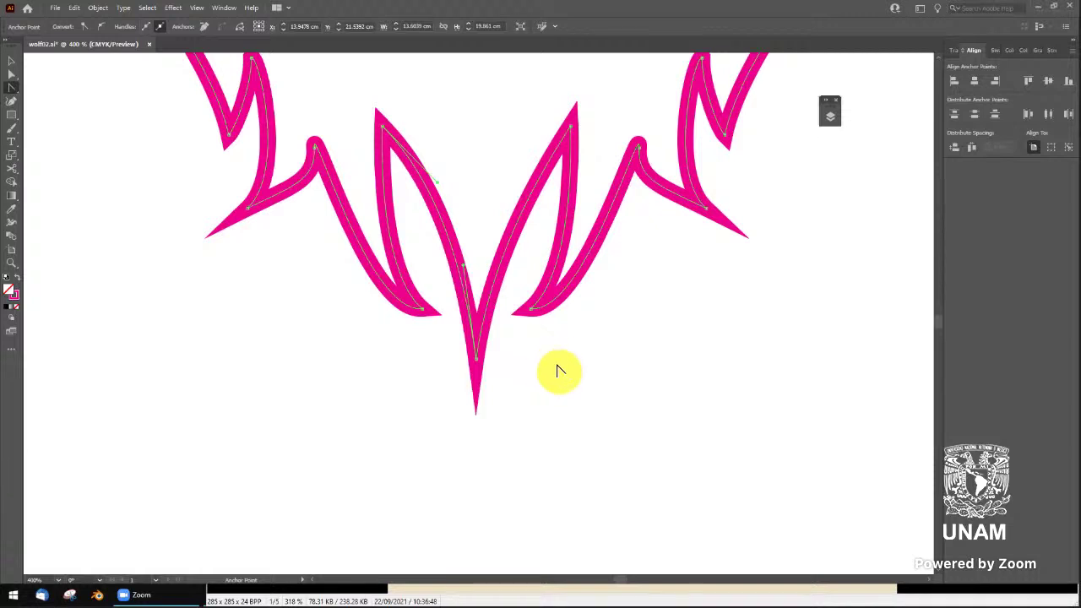
pyautogui.scroll(-1, 566, 369)
pyautogui.scroll(-1, 566, 369)
# Dismiss a stray rectangle prompt, return to the Selection tool and view the whole head
pyautogui.press('m')
pyautogui.click(623, 391)
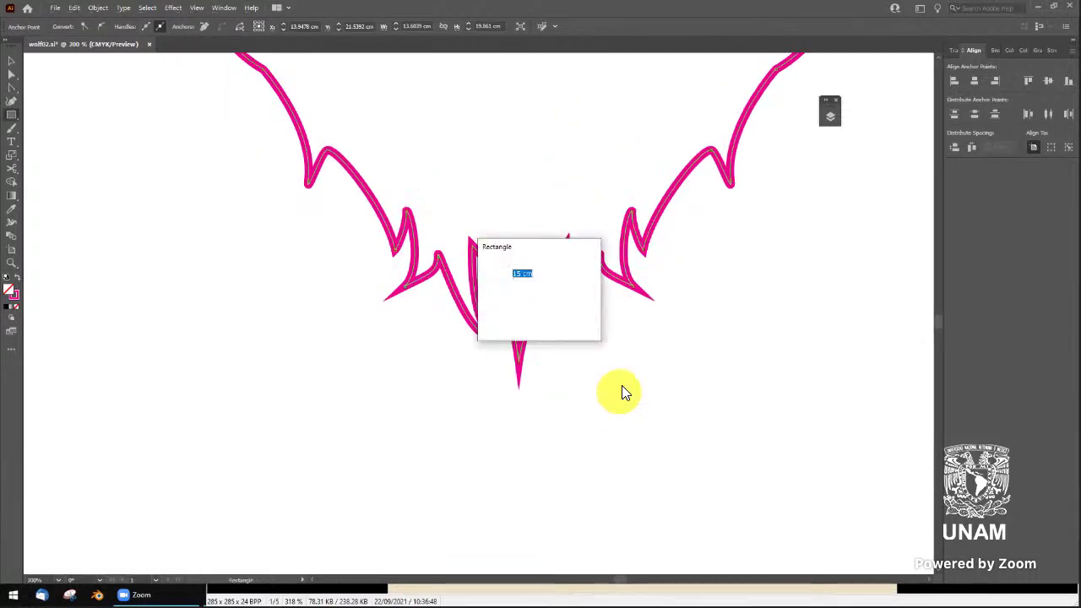
pyautogui.click(547, 326)
pyautogui.press('v')
pyautogui.click(616, 365)
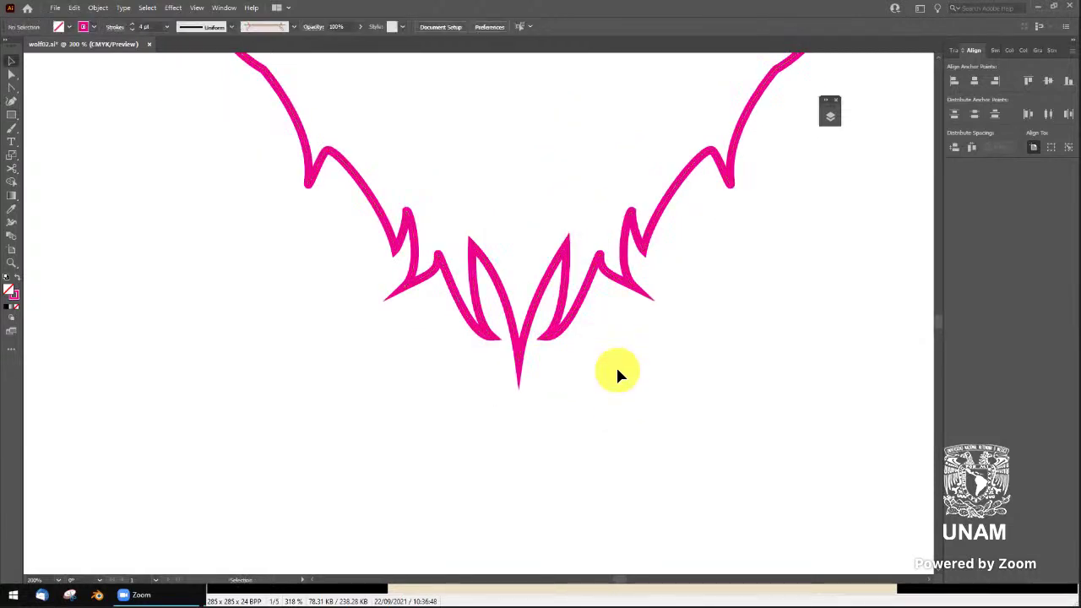
pyautogui.scroll(-1, 615, 365)
pyautogui.moveTo(659, 326); pyautogui.dragTo(585, 482)
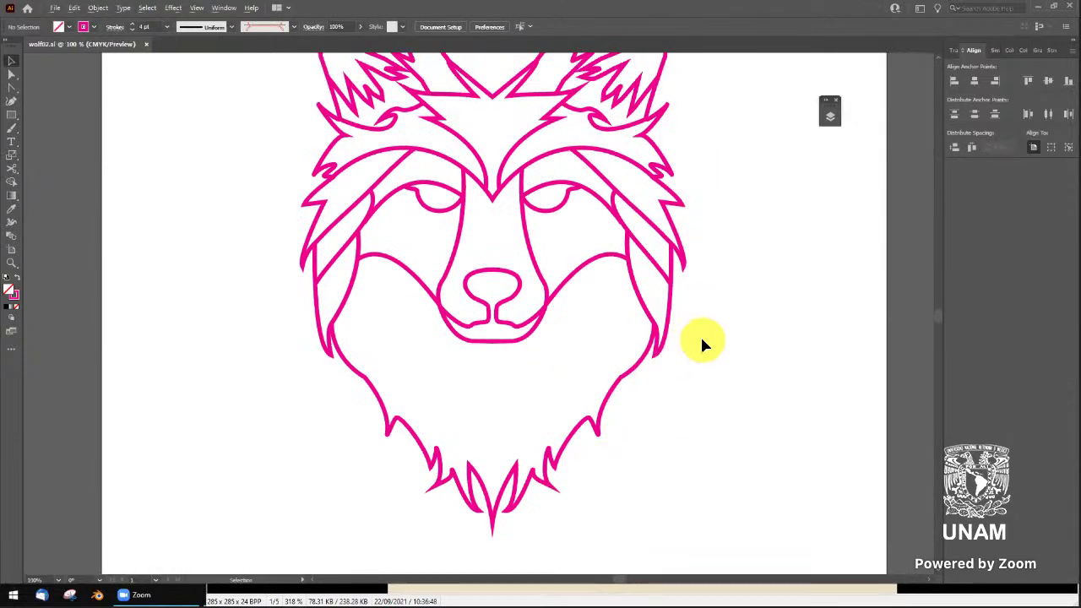
# Show the Layers panel, target the Trazos layer and select all its wolf paths
pyautogui.scroll(-1, 701, 334)
pyautogui.press('F7')
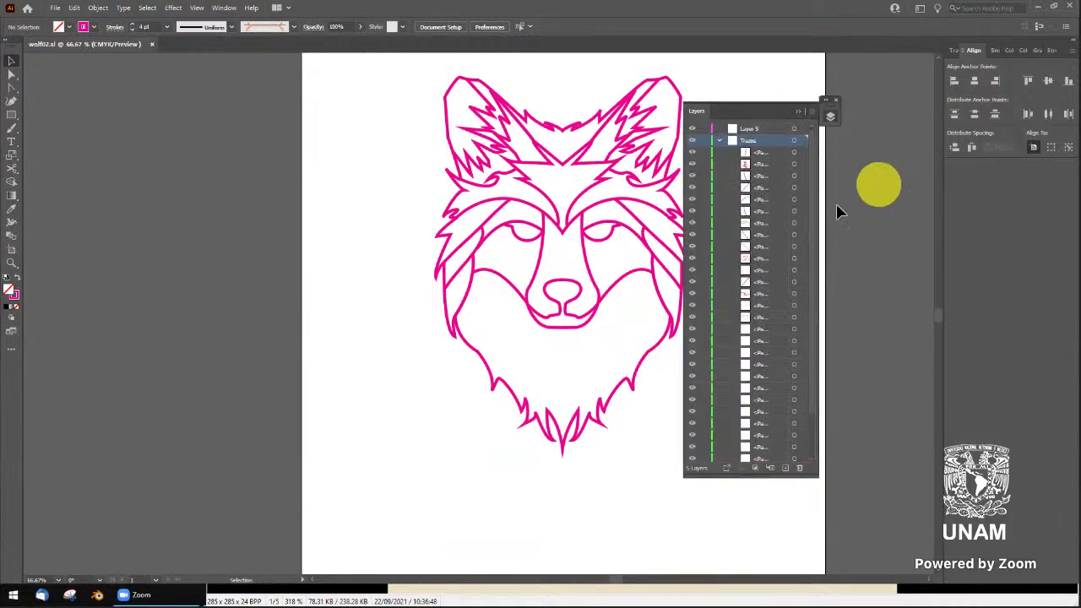
pyautogui.click(719, 140)
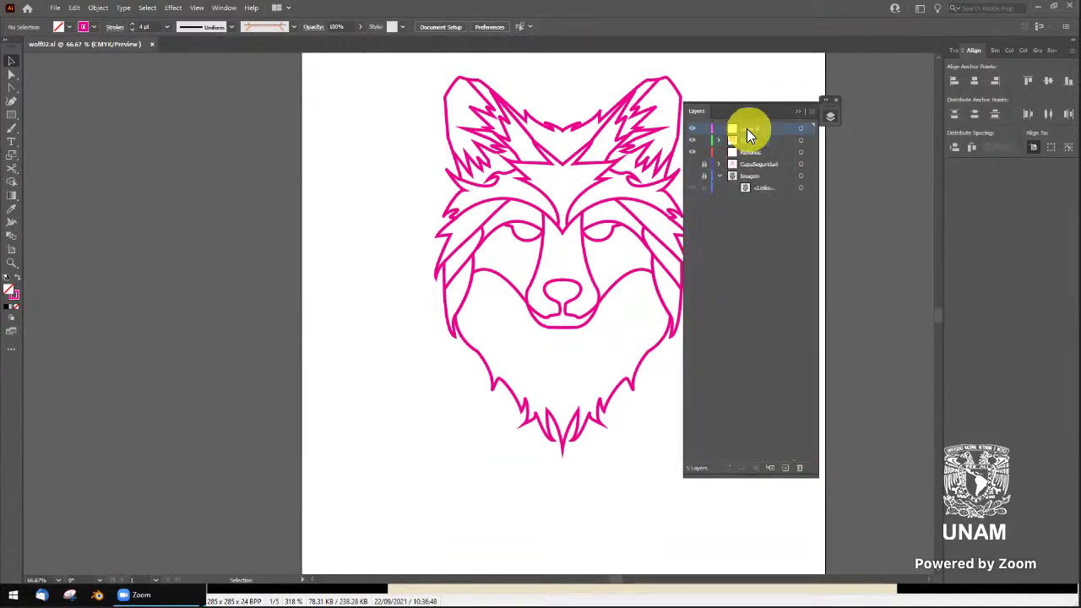
pyautogui.click(696, 133)
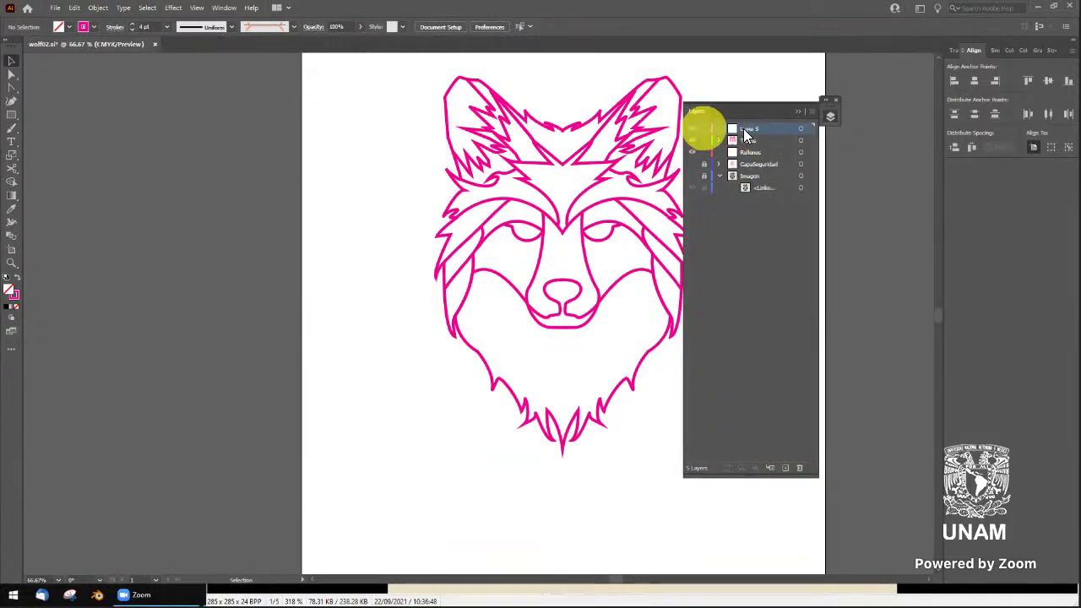
pyautogui.click(746, 165)
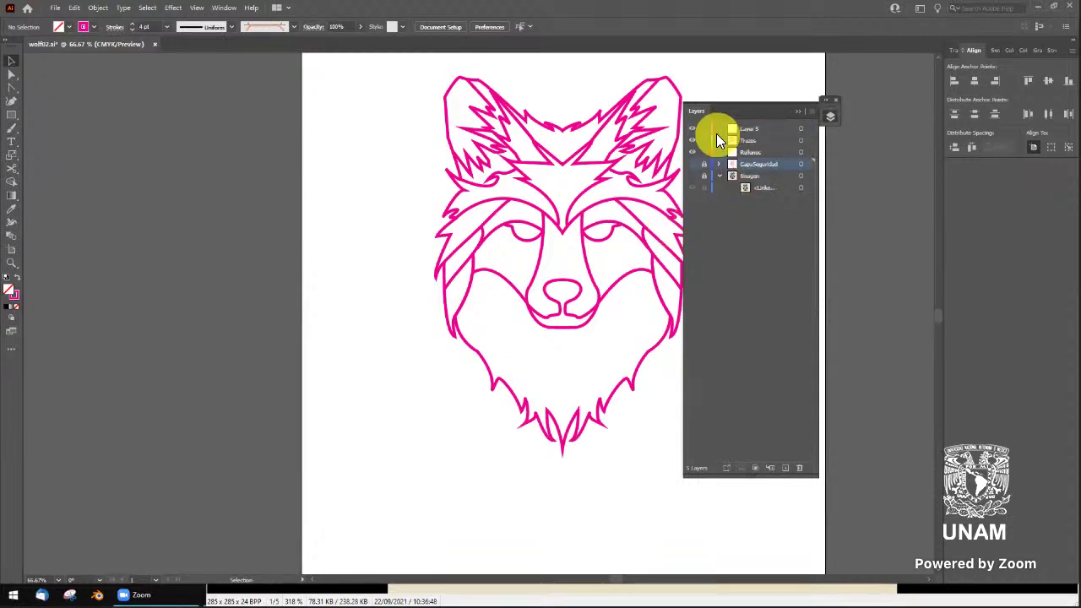
pyautogui.click(743, 139)
pyautogui.press('a')
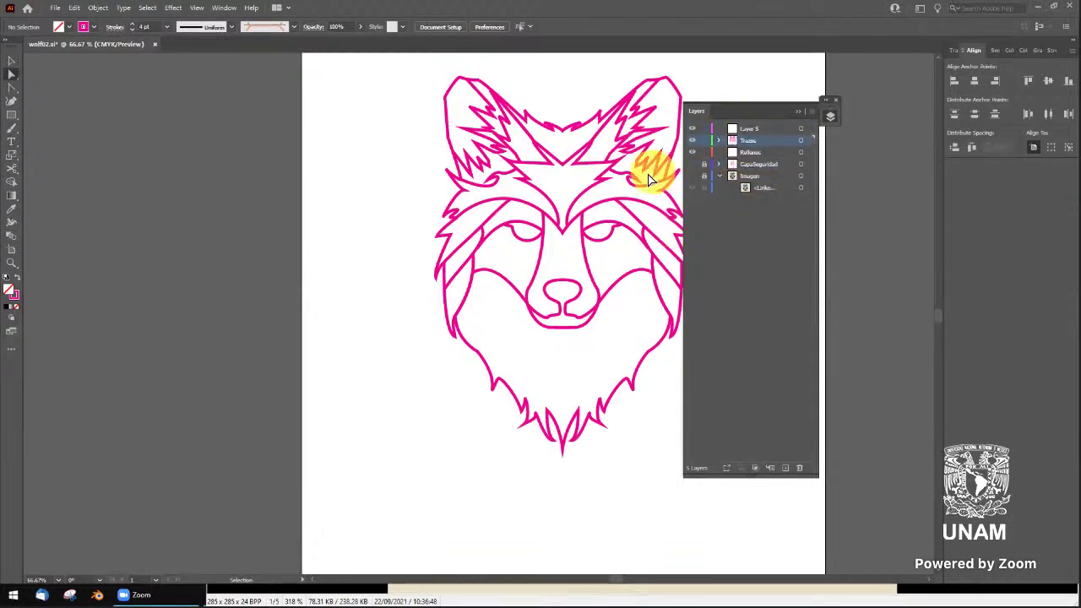
pyautogui.hotkey('ctrl', 'a')
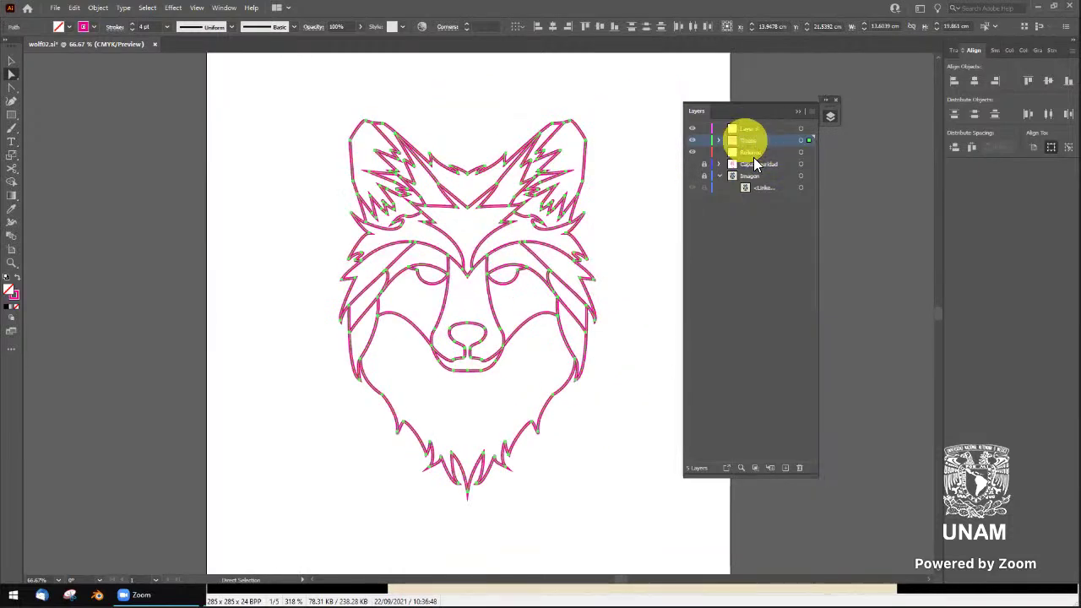
# Hide Trazos and paste the wolf outline in place, accepting the locked-layers warning
pyautogui.click(694, 141)
pyautogui.click(601, 237)
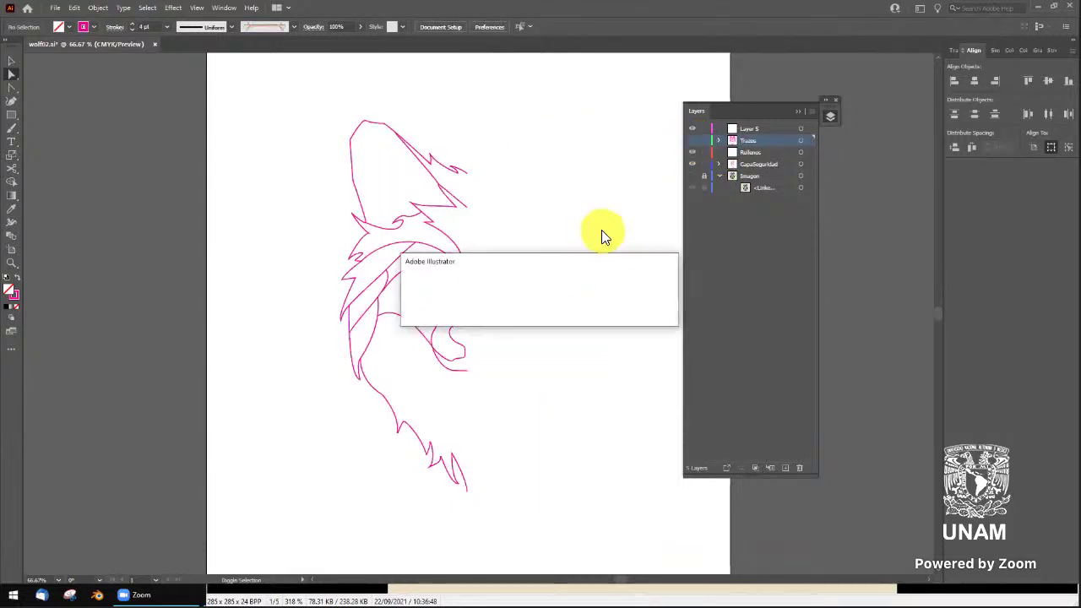
pyautogui.click(638, 309)
pyautogui.click(74, 8)
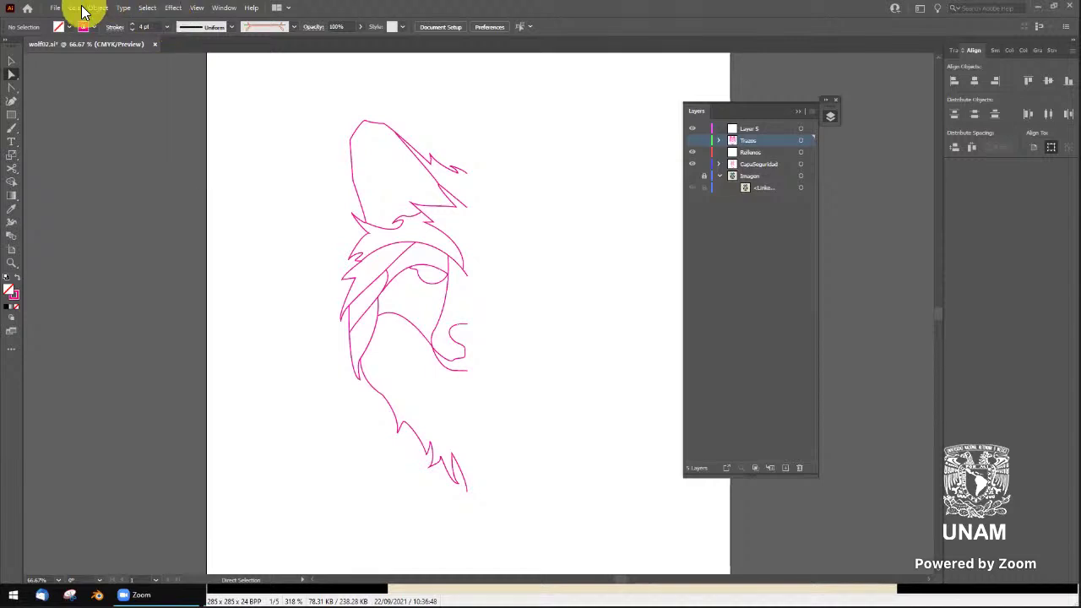
pyautogui.click(113, 114)
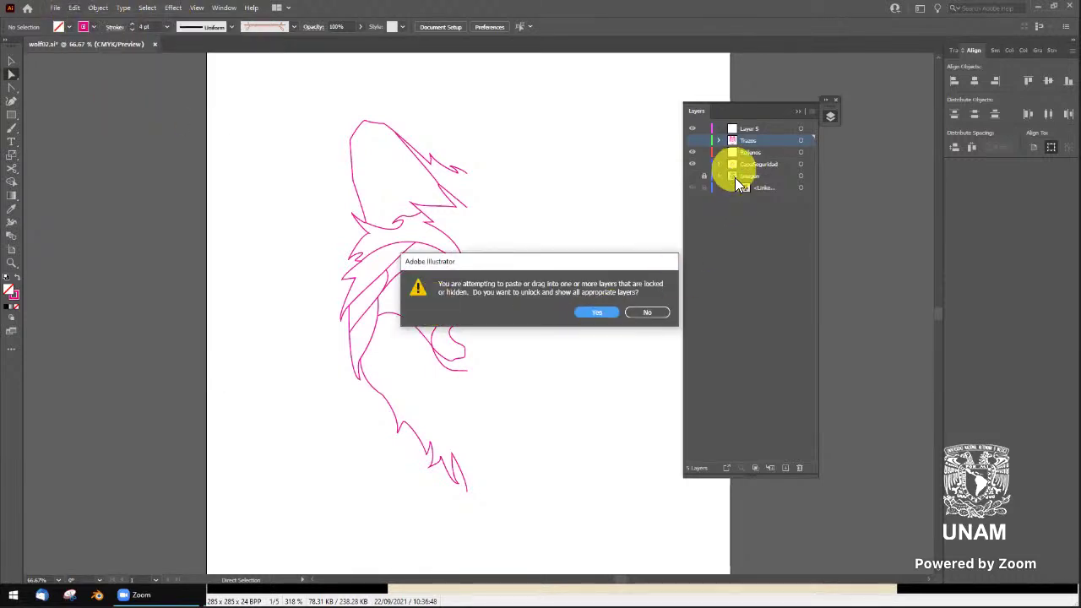
pyautogui.press('Return')
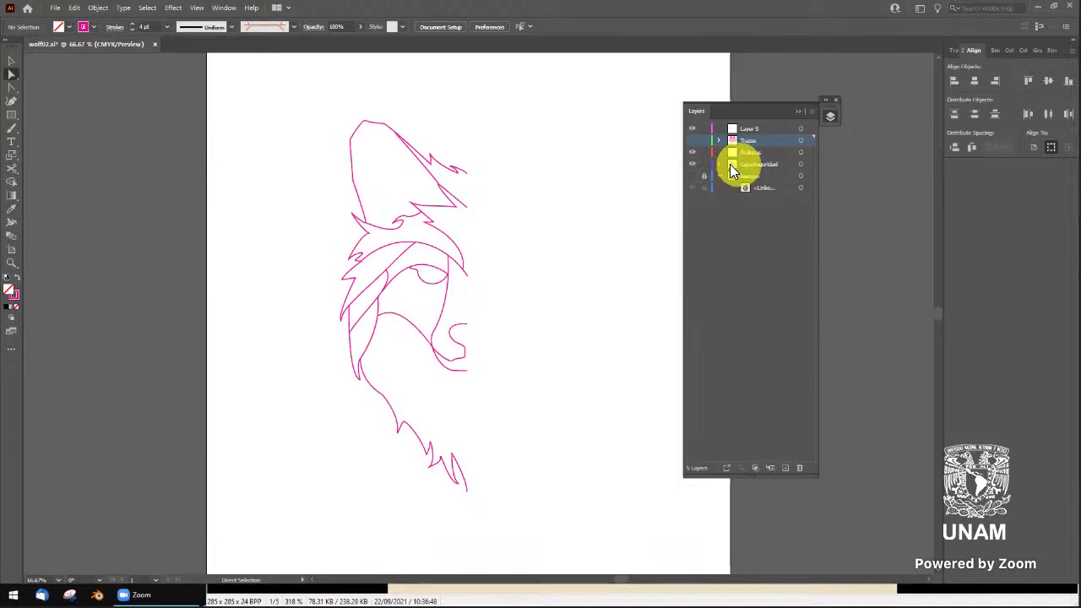
pyautogui.hotkey('ctrl', 'v')
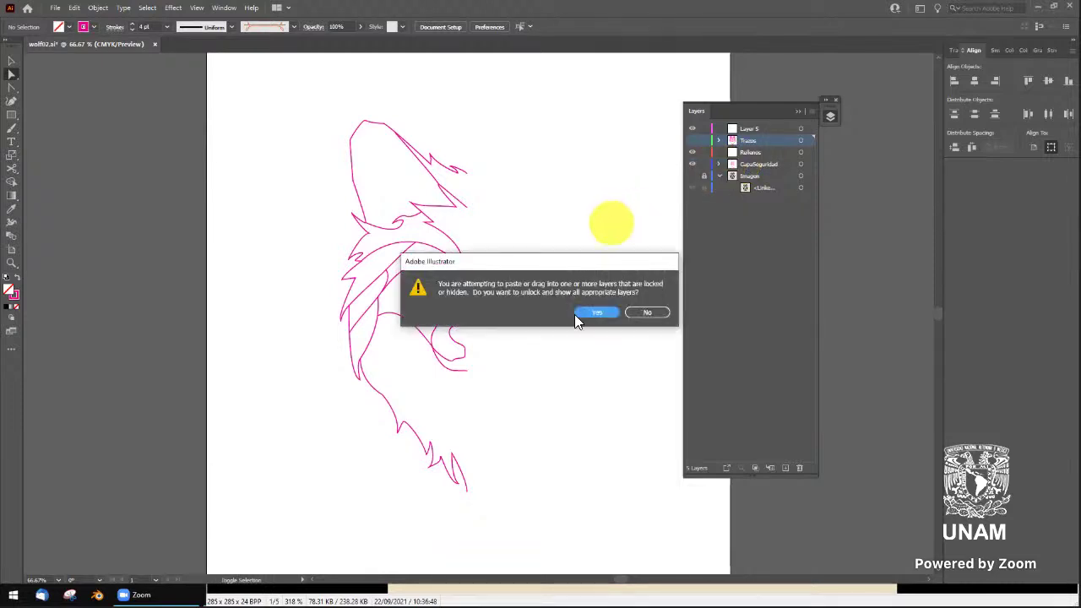
pyautogui.click(596, 312)
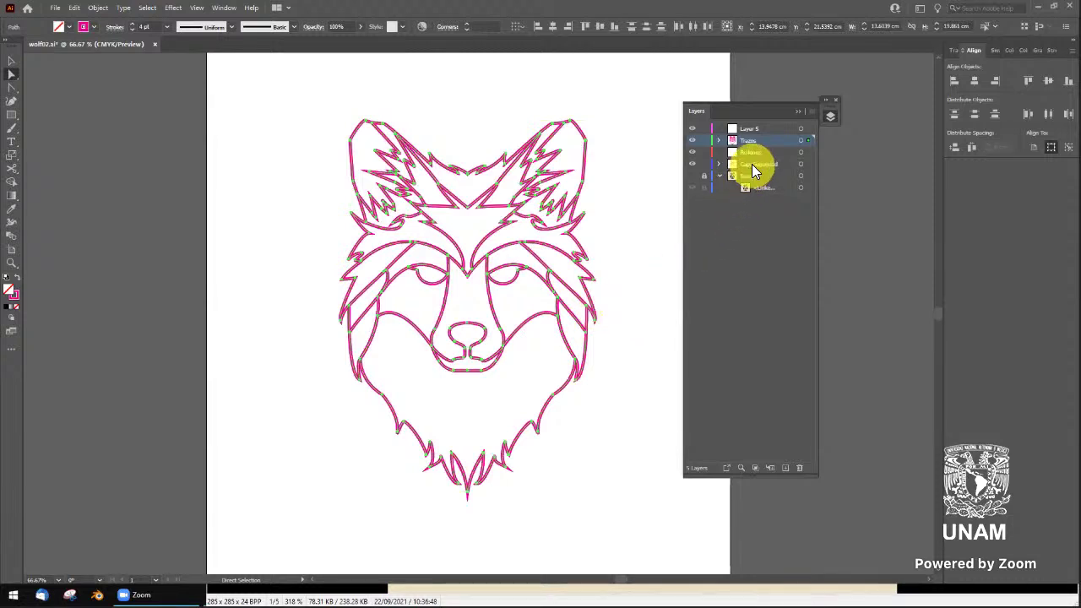
# Turn Trazos visibility back on and make CapaSeguridad the active layer
pyautogui.click(693, 140)
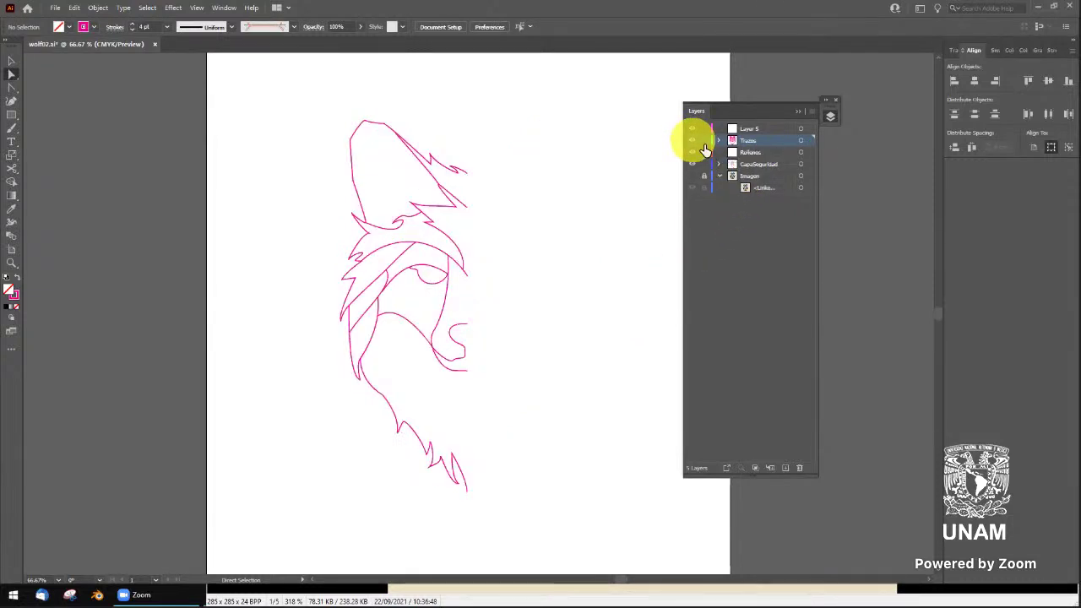
pyautogui.click(693, 140)
pyautogui.click(752, 164)
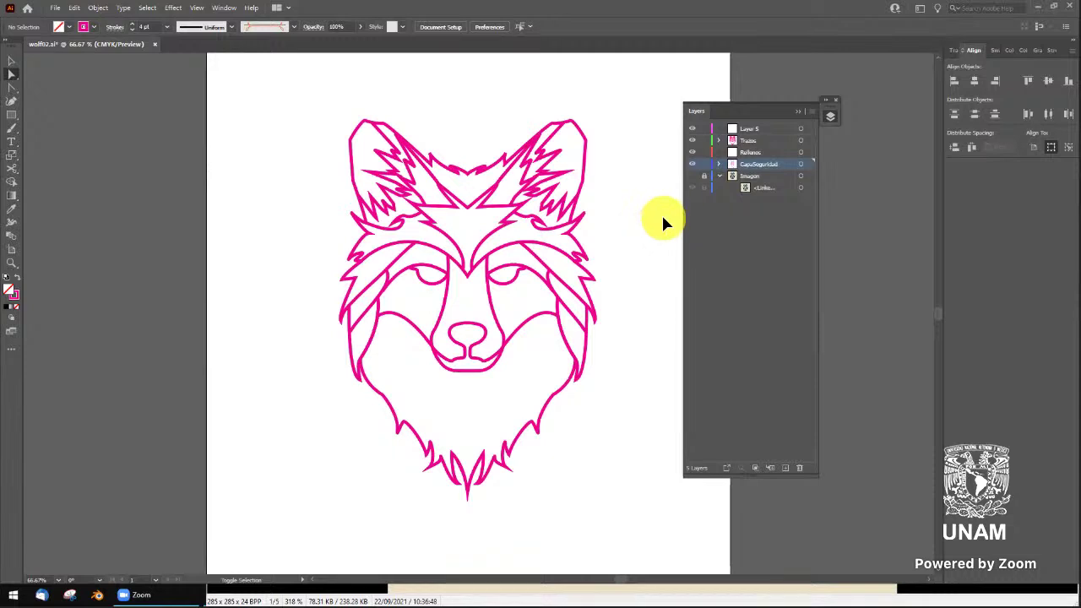
# Select the whole wolf outline and Alt-drag a duplicate to its left
pyautogui.hotkey('ctrl', 'a')
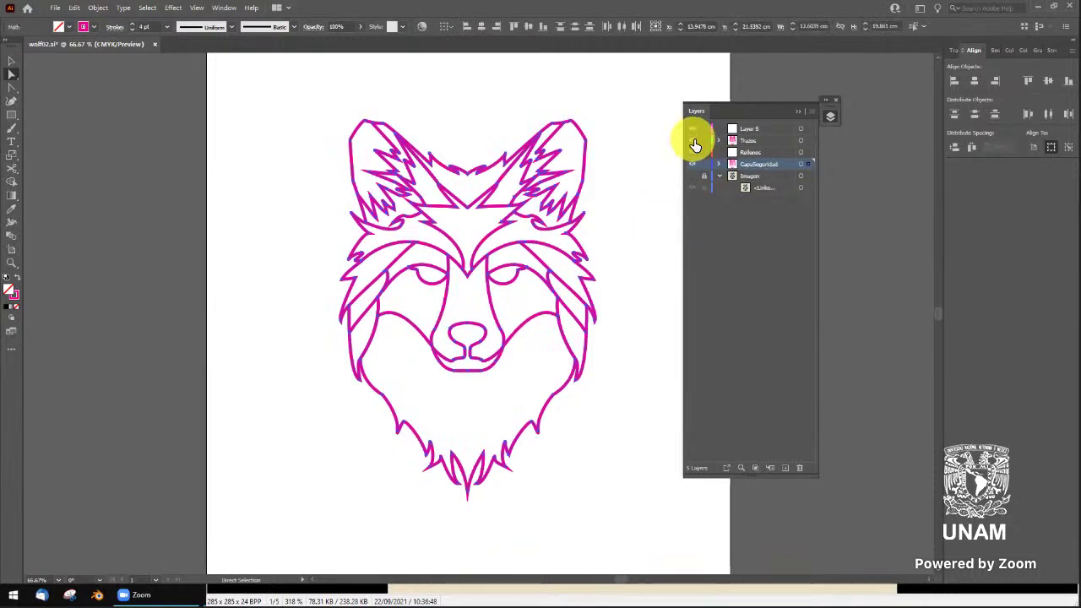
pyautogui.press('v')
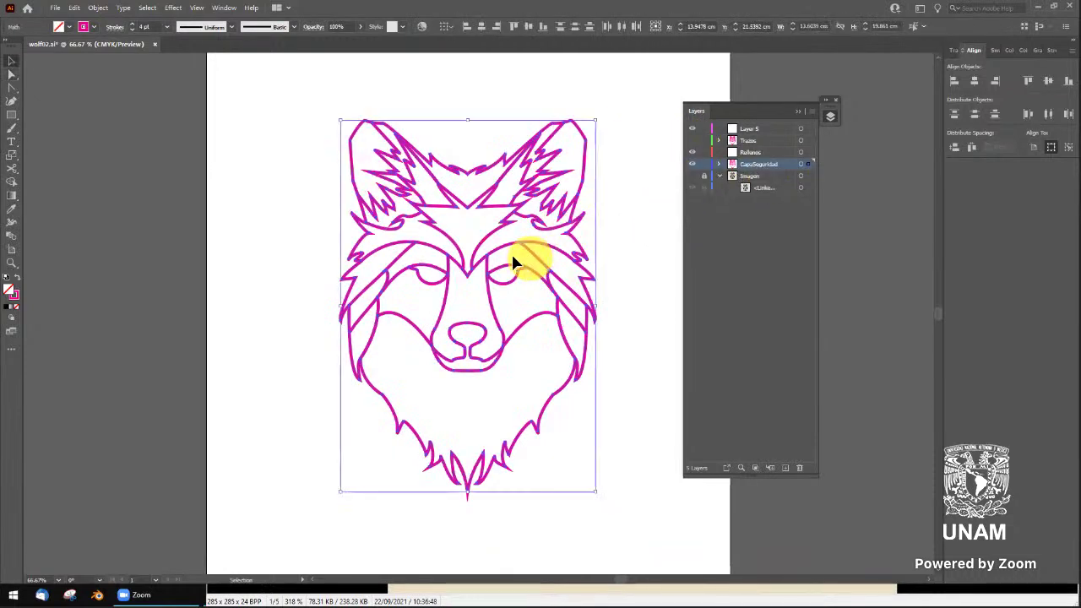
pyautogui.press('a')
pyautogui.click(530, 235)
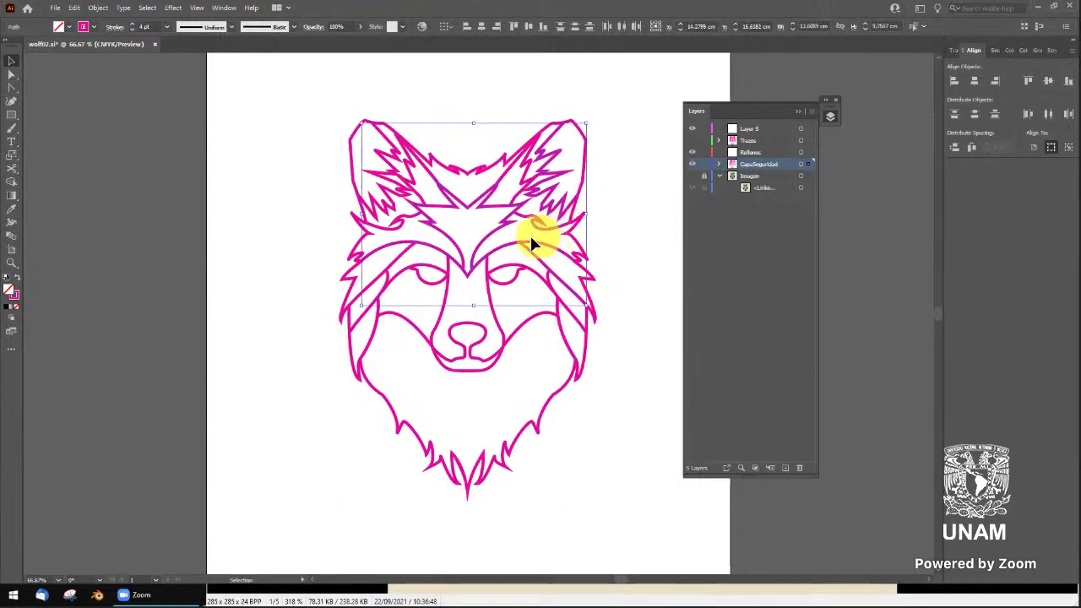
pyautogui.press('v')
pyautogui.click(511, 245)
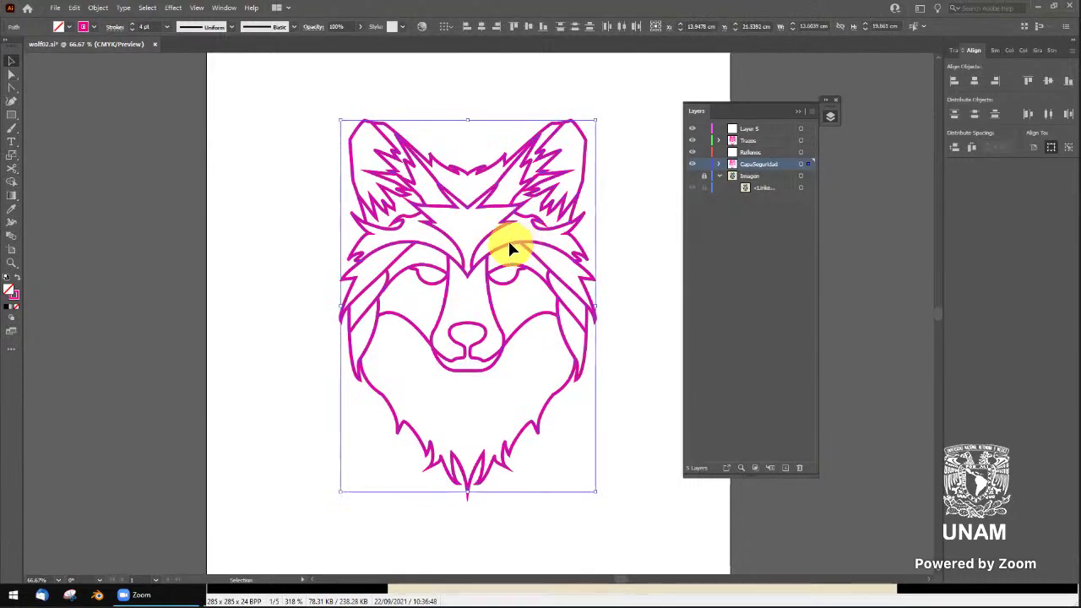
pyautogui.moveTo(511, 250); pyautogui.dragTo(377, 268)
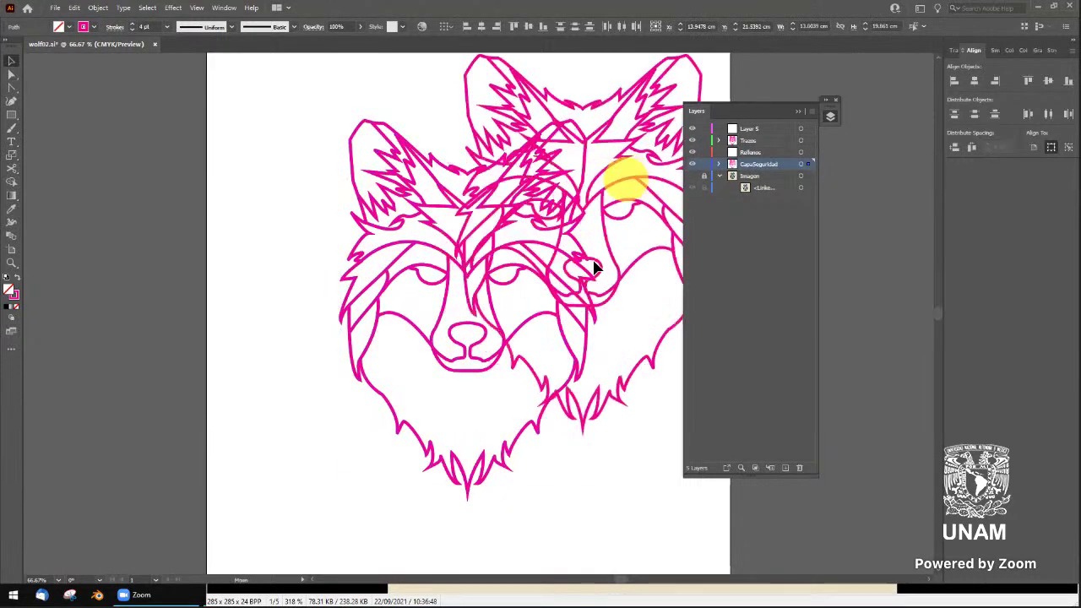
# Select the duplicated wolf group and move it to the upper right
pyautogui.click(692, 141)
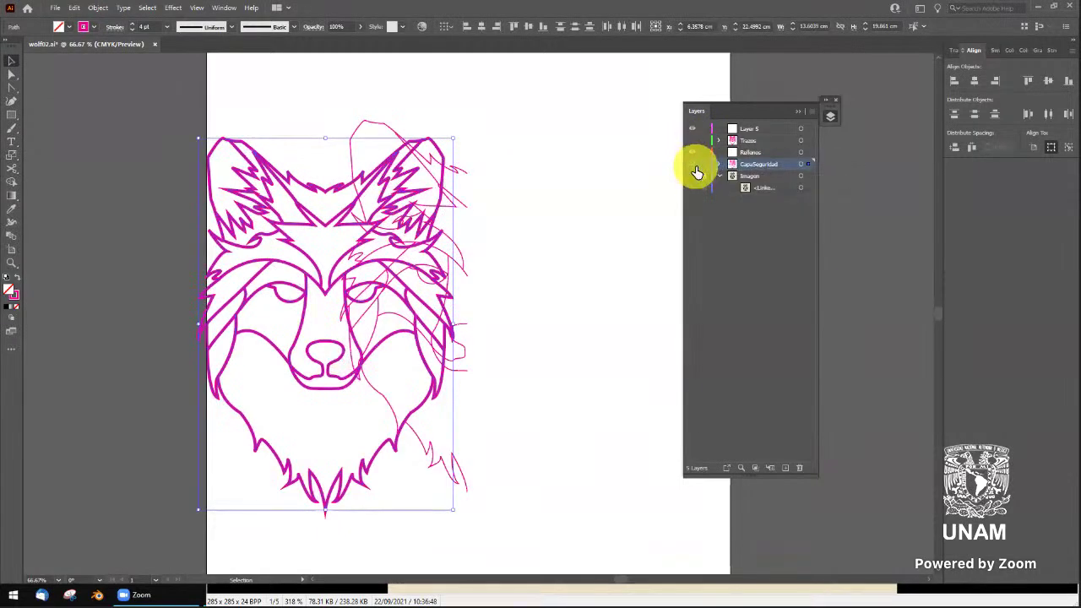
pyautogui.click(694, 168)
pyautogui.click(693, 164)
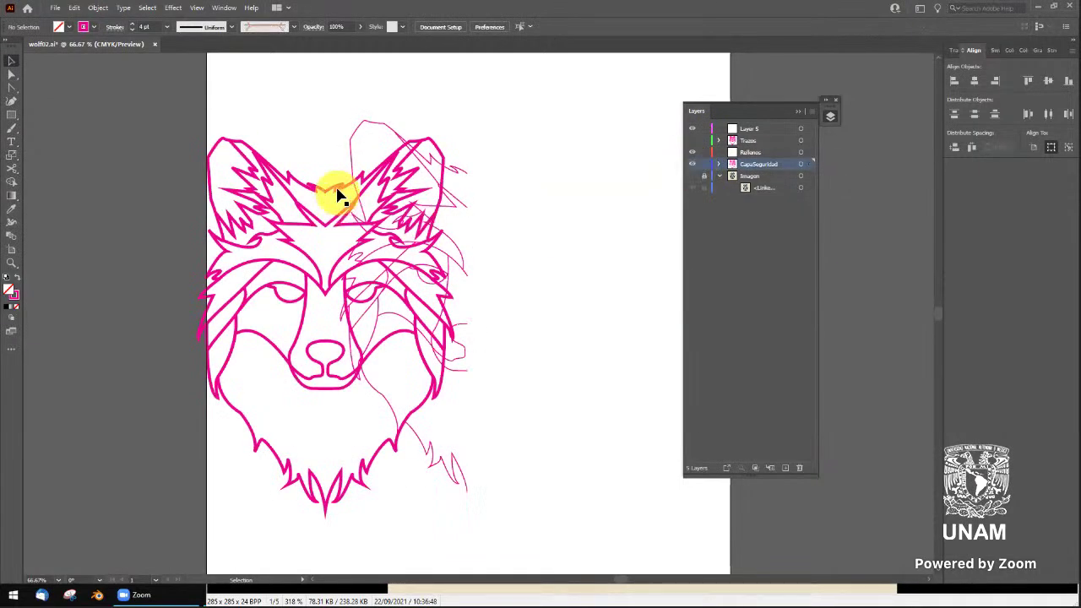
pyautogui.click(405, 176)
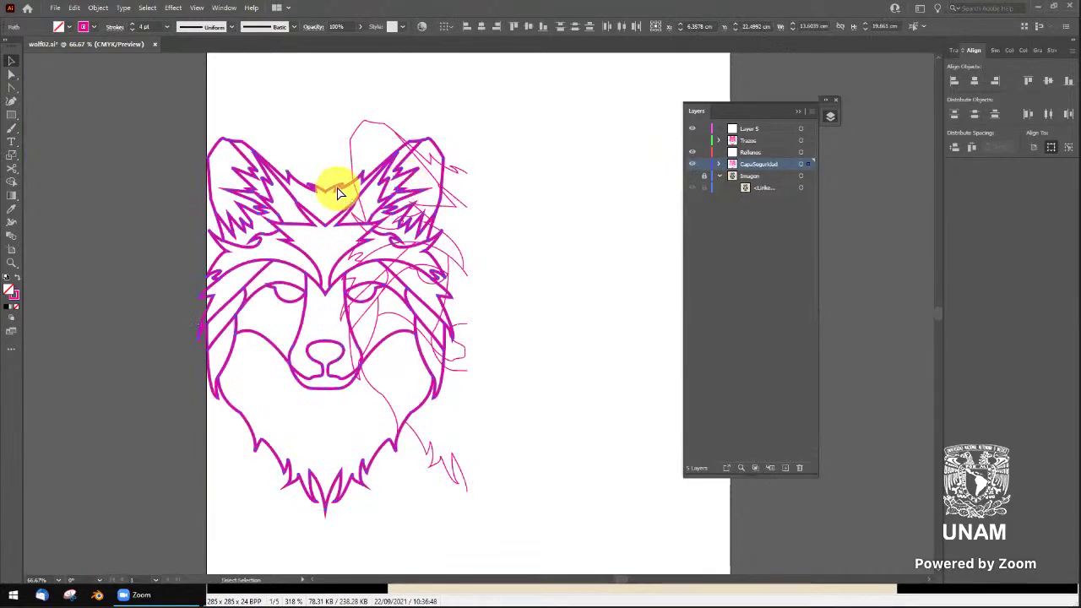
pyautogui.click(331, 186)
pyautogui.click(518, 174)
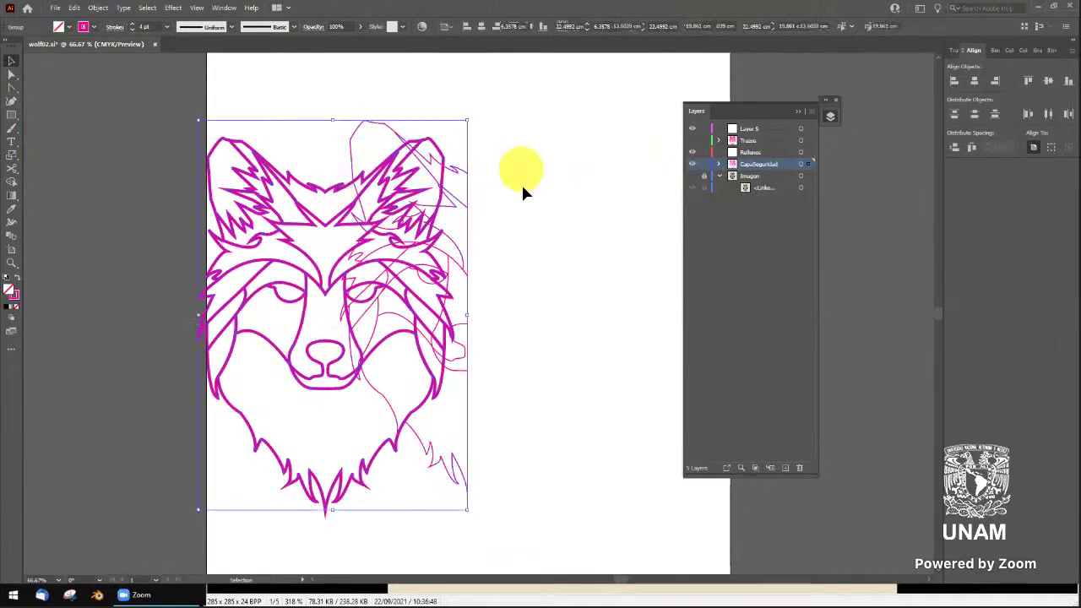
pyautogui.click(332, 194)
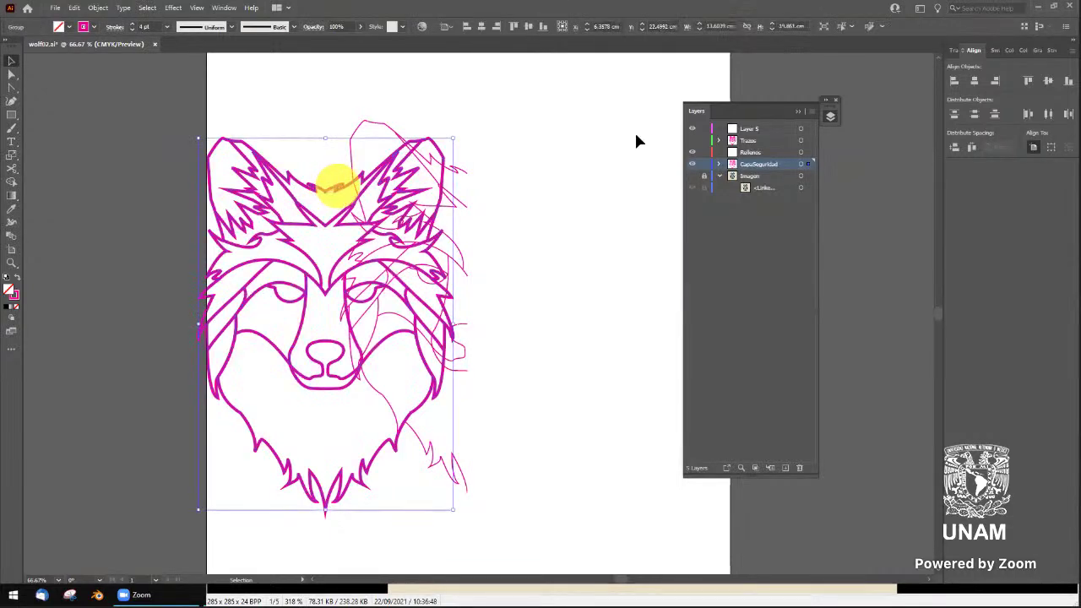
pyautogui.moveTo(338, 186); pyautogui.dragTo(697, 173)
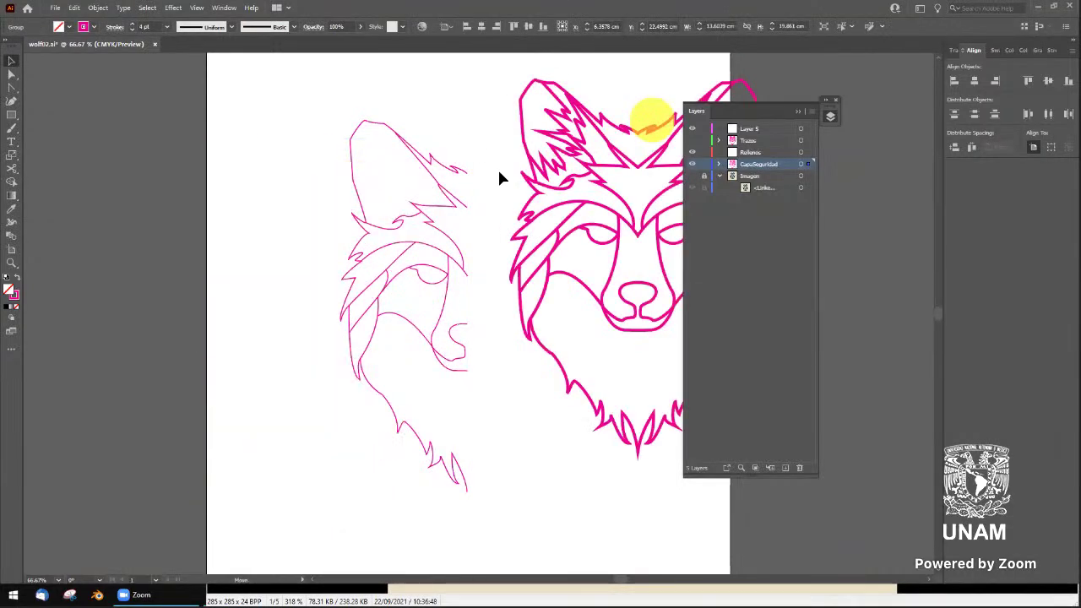
# Hide CapaSeguridad, show Trazos again and make Trazos the active layer
pyautogui.click(693, 166)
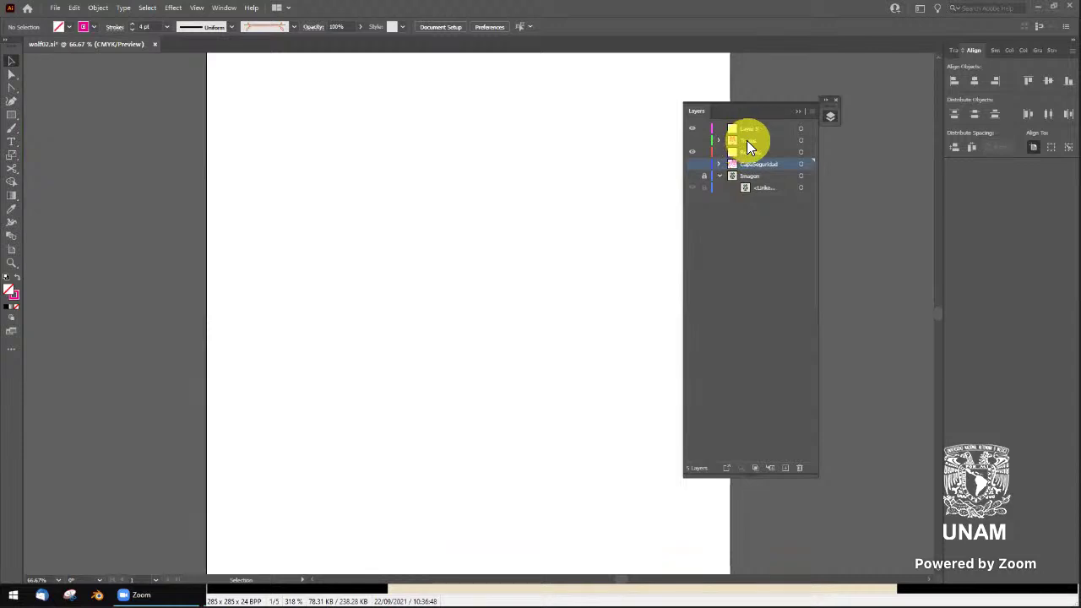
pyautogui.click(693, 140)
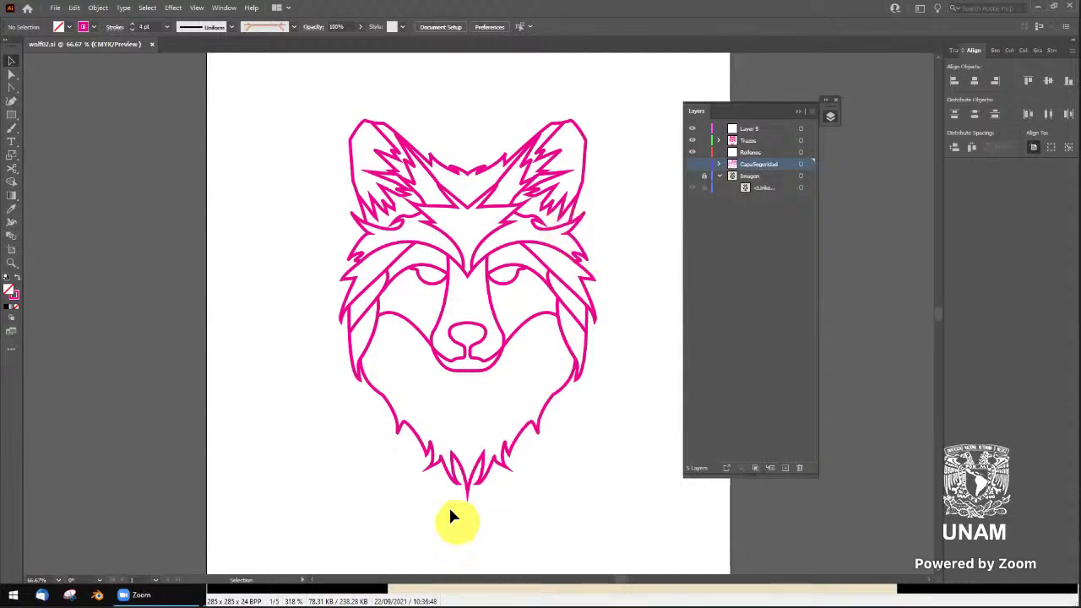
pyautogui.click(751, 142)
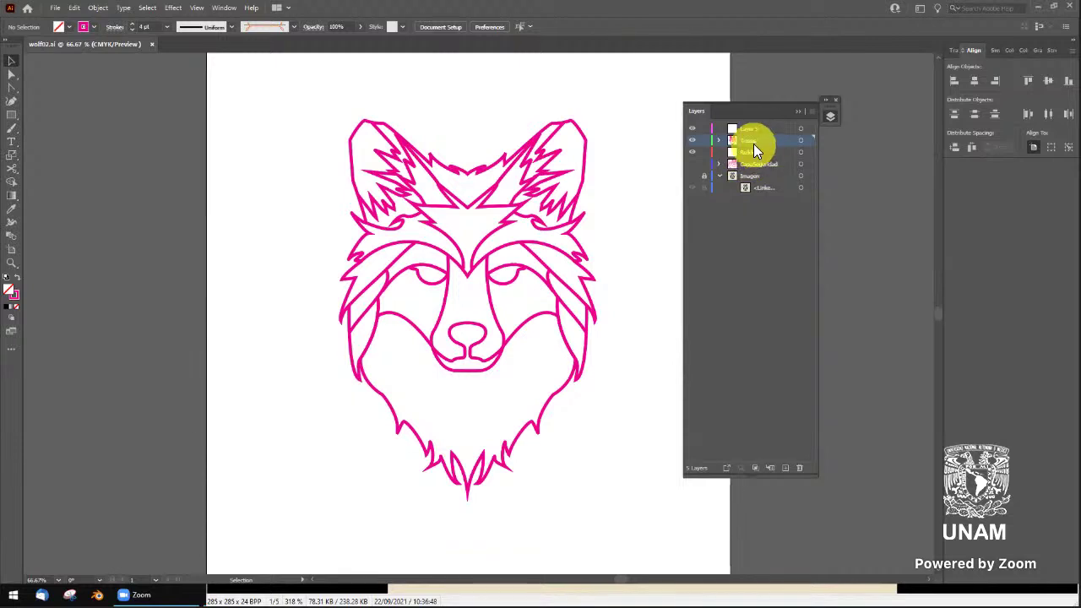
# Draw a yellow, stroke-free rectangle around the wolf and send it behind the outline
pyautogui.click(12, 115)
pyautogui.moveTo(303, 93); pyautogui.dragTo(646, 517)
pyautogui.press('v')
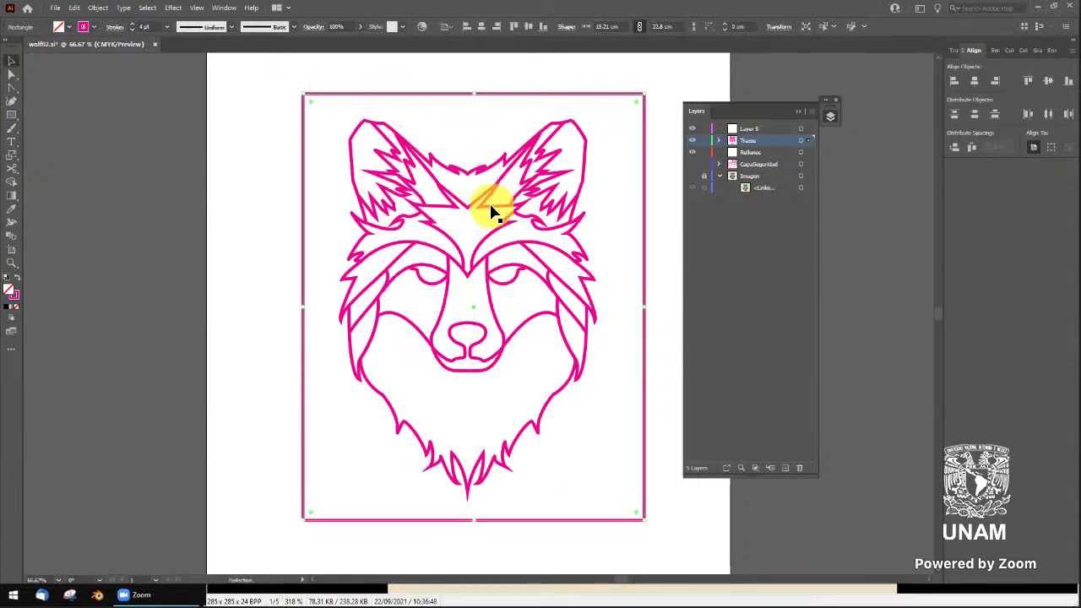
pyautogui.click(71, 28)
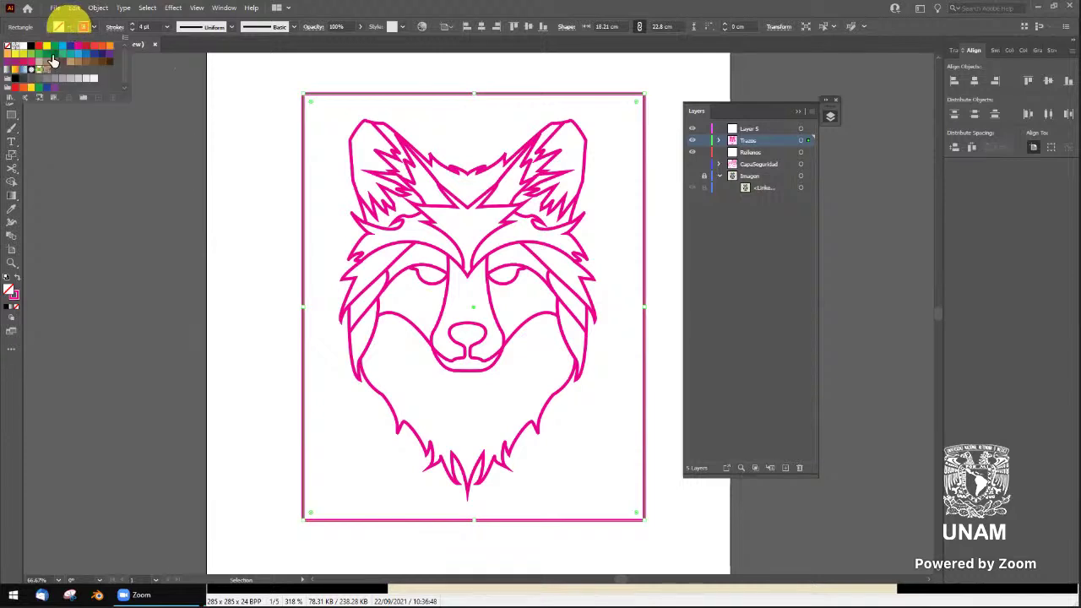
pyautogui.click(49, 46)
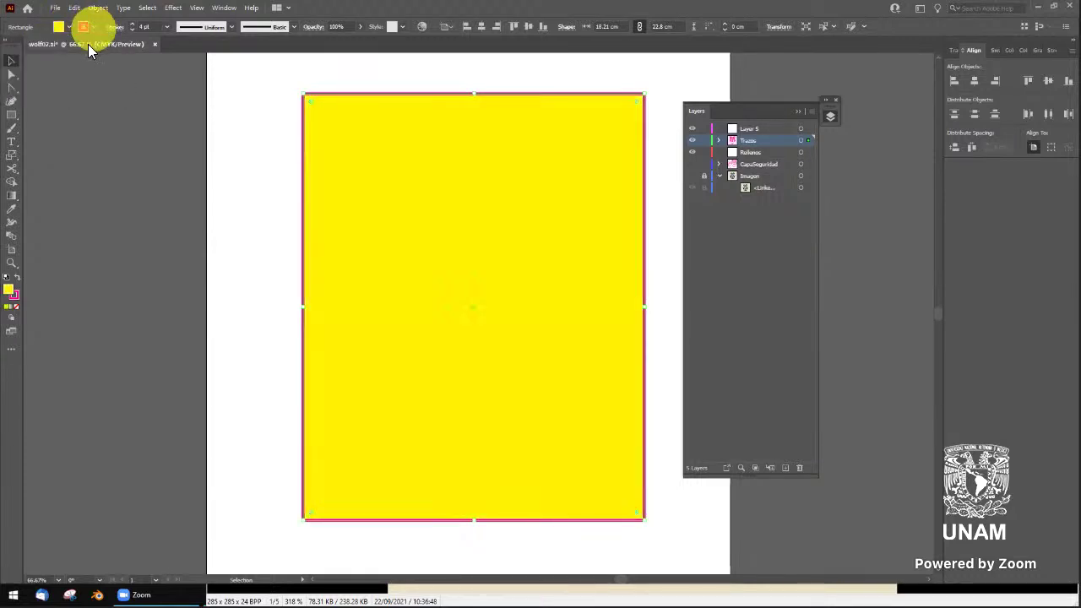
pyautogui.click(92, 27)
pyautogui.click(12, 48)
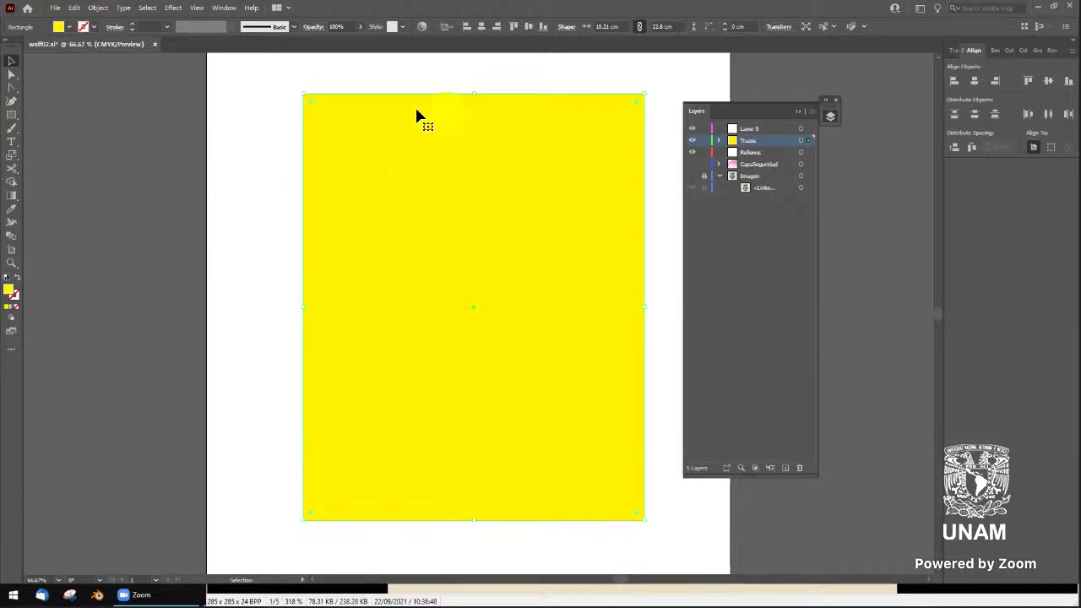
pyautogui.rightClick(444, 170)
pyautogui.moveTo(477, 375)
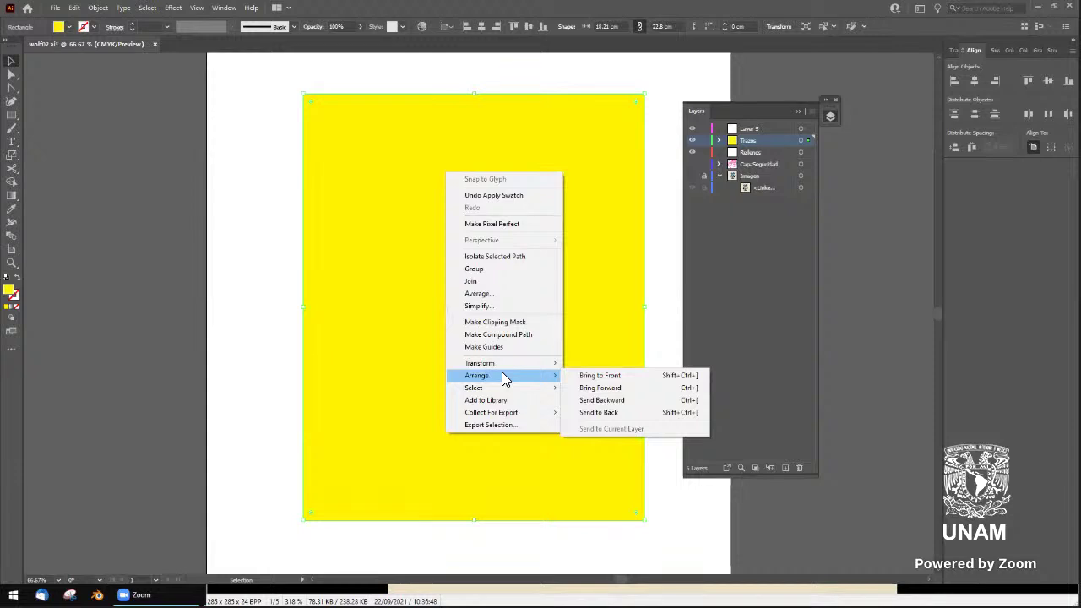
pyautogui.click(605, 412)
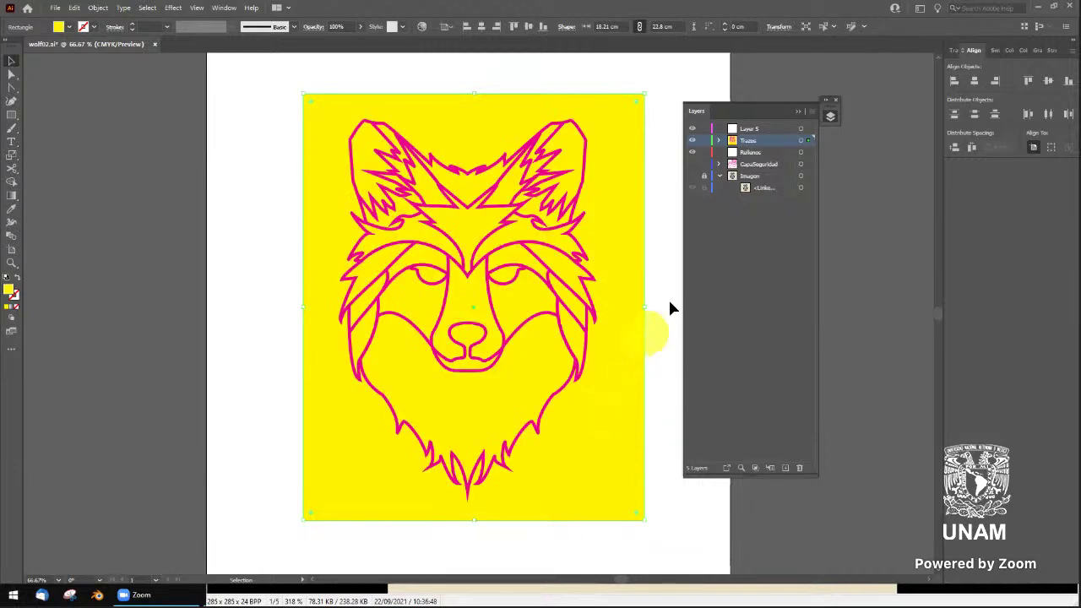
# Lock the Imagen reference layer, marquee-select the wolf paths and save the drawing
pyautogui.click(704, 176)
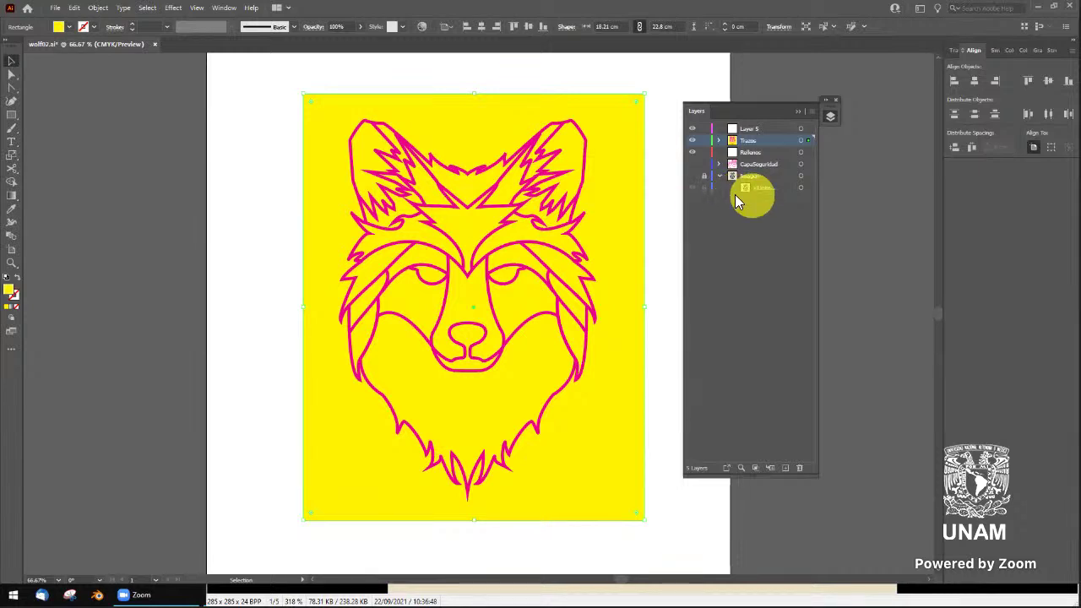
pyautogui.click(692, 176)
pyautogui.click(693, 177)
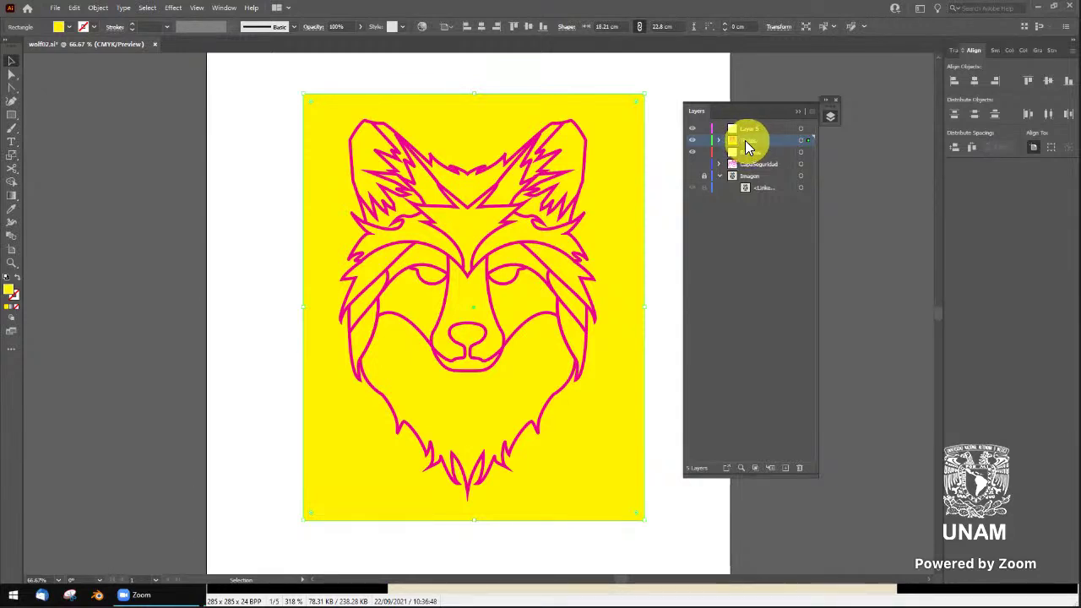
pyautogui.click(279, 82)
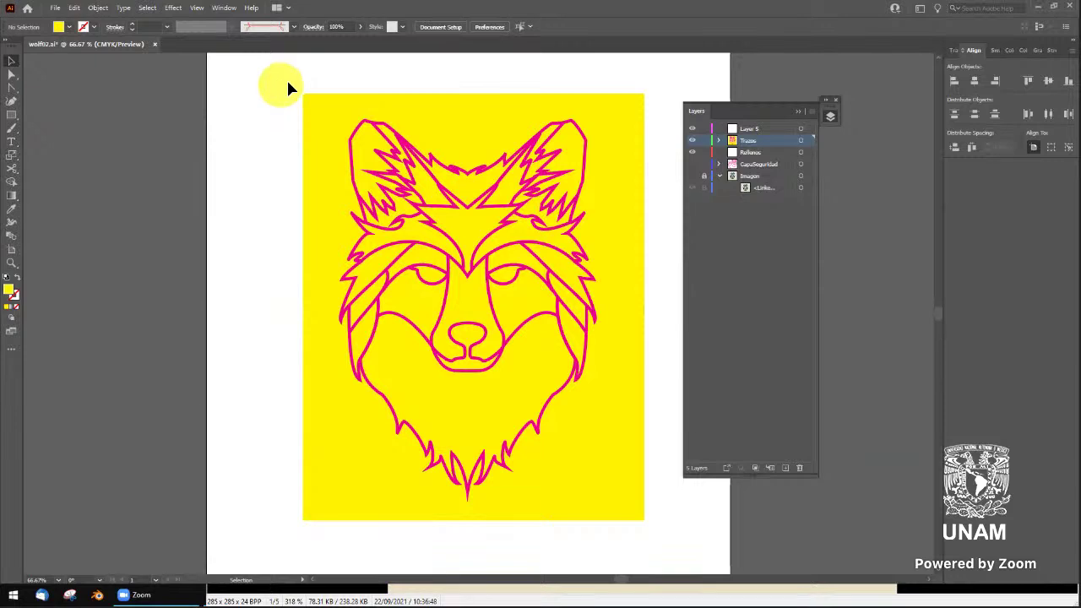
pyautogui.moveTo(262, 82); pyautogui.dragTo(647, 512)
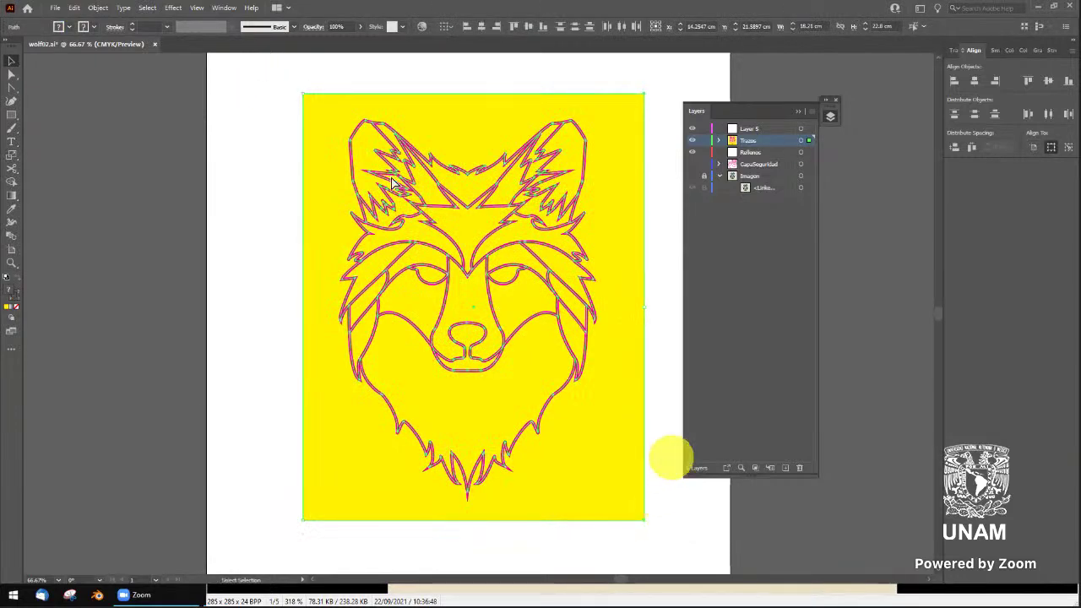
pyautogui.hotkey('ctrl', 's')
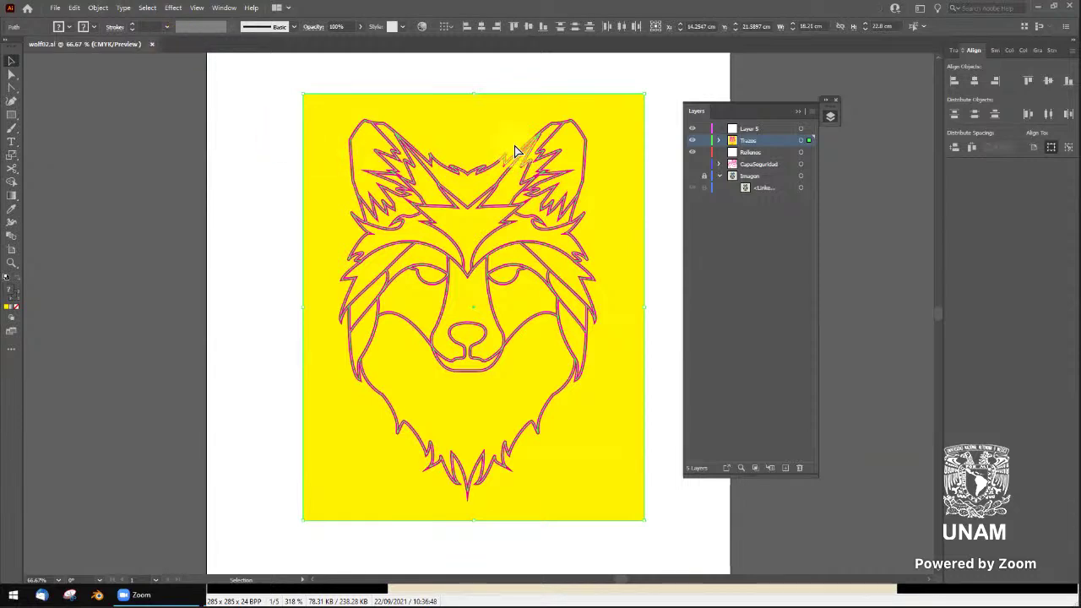
pyautogui.moveTo(740, 115); pyautogui.dragTo(797, 73)
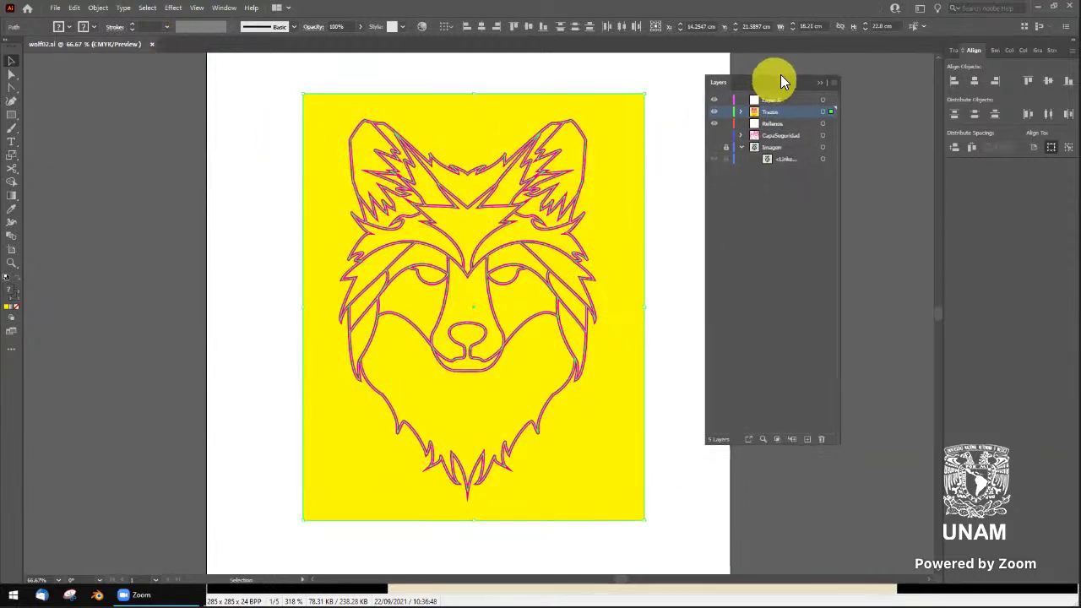
pyautogui.click(222, 9)
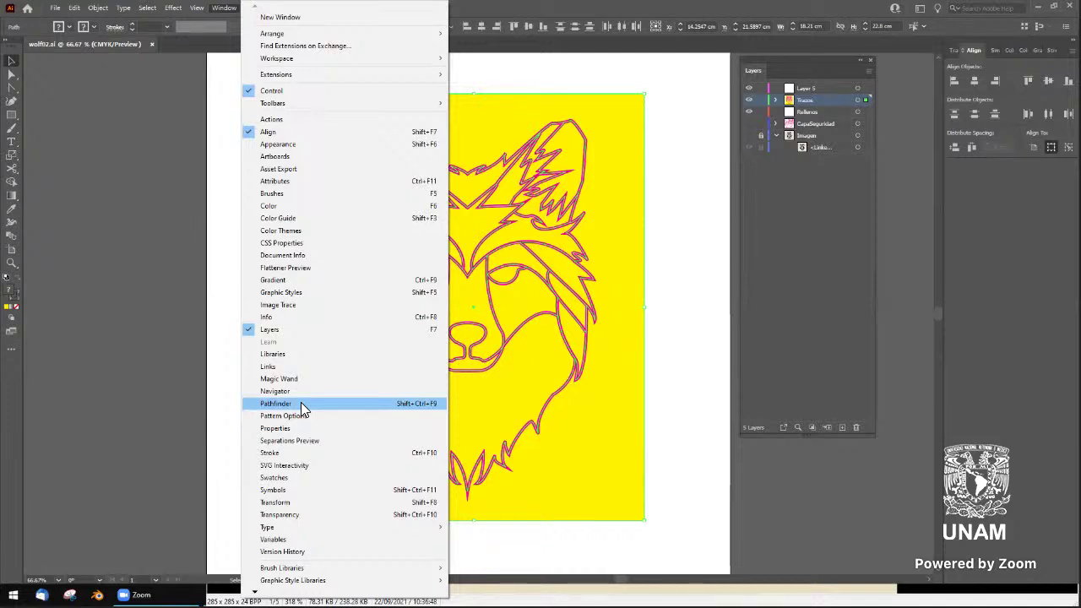
# Close the Window menu, marquee-select the wolf, and drop the yellow rectangle from the selection
pyautogui.click(635, 160)
pyautogui.click(276, 98)
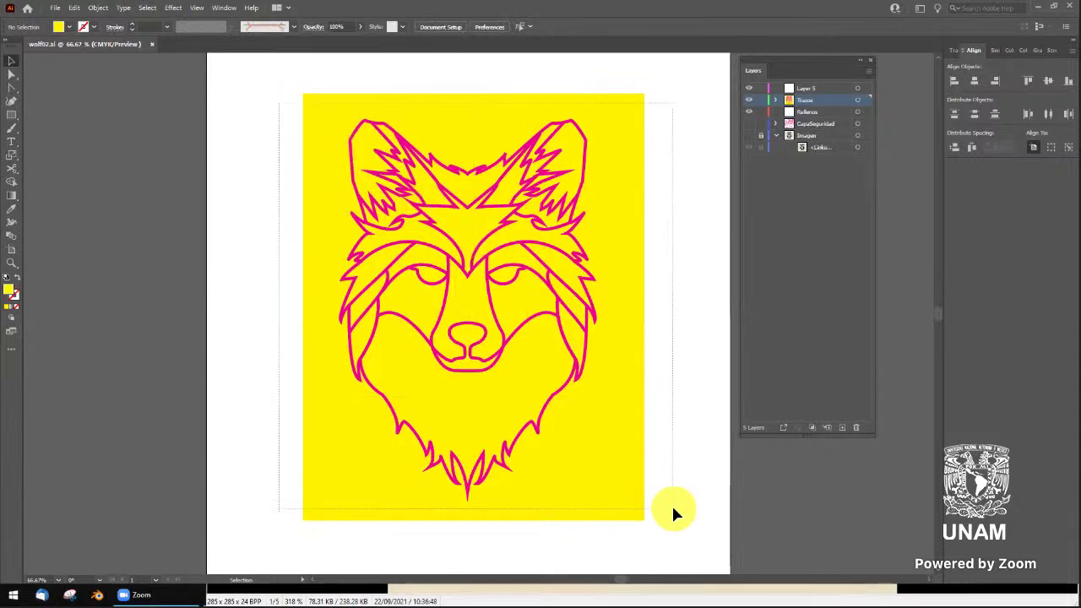
pyautogui.moveTo(672, 504); pyautogui.dragTo(651, 132)
pyautogui.keyDown('shift'); pyautogui.click(627, 127); pyautogui.keyUp('shift')
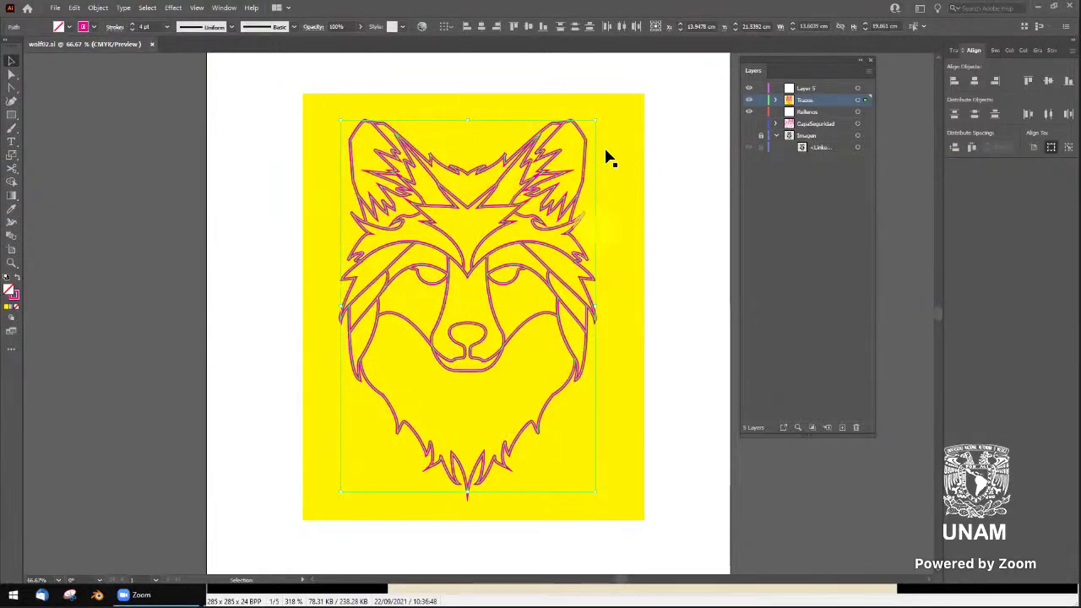
pyautogui.scroll(1, 479, 250)
pyautogui.scroll(1, 483, 246)
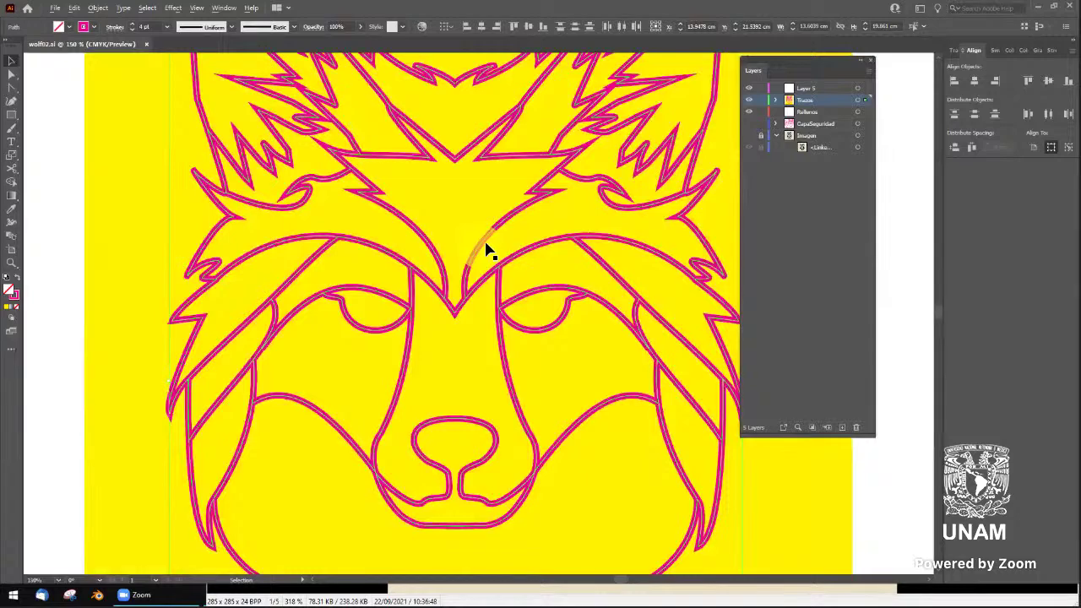
pyautogui.scroll(-2, 486, 246)
pyautogui.scroll(1, 490, 248)
pyautogui.scroll(-1, 489, 248)
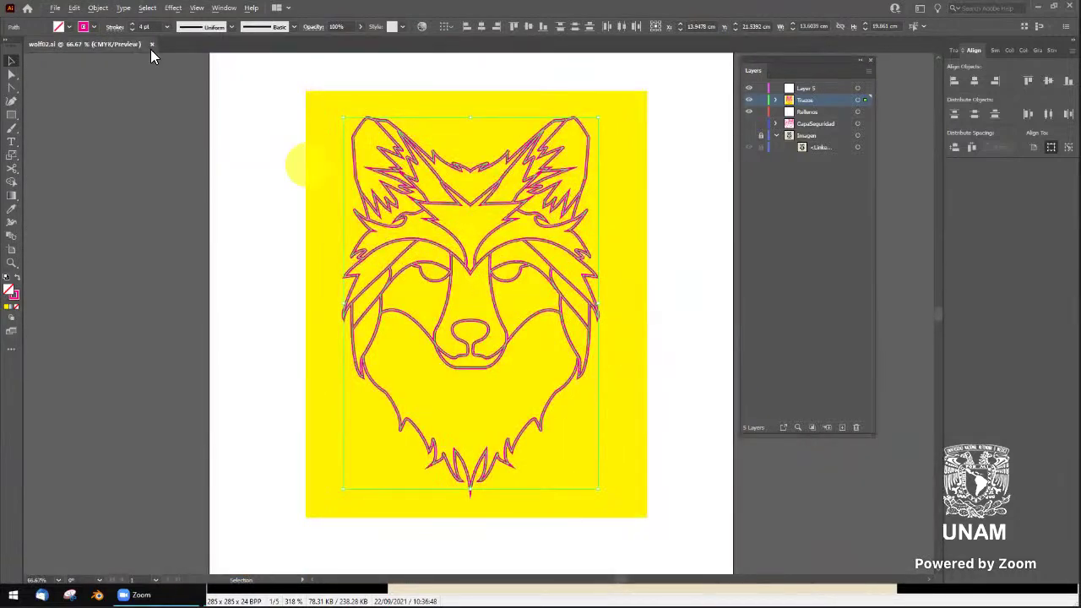
pyautogui.click(98, 7)
# Expand the wolf's magenta strokes into filled shapes with Fill and Stroke kept checked, then deselect
pyautogui.click(132, 140)
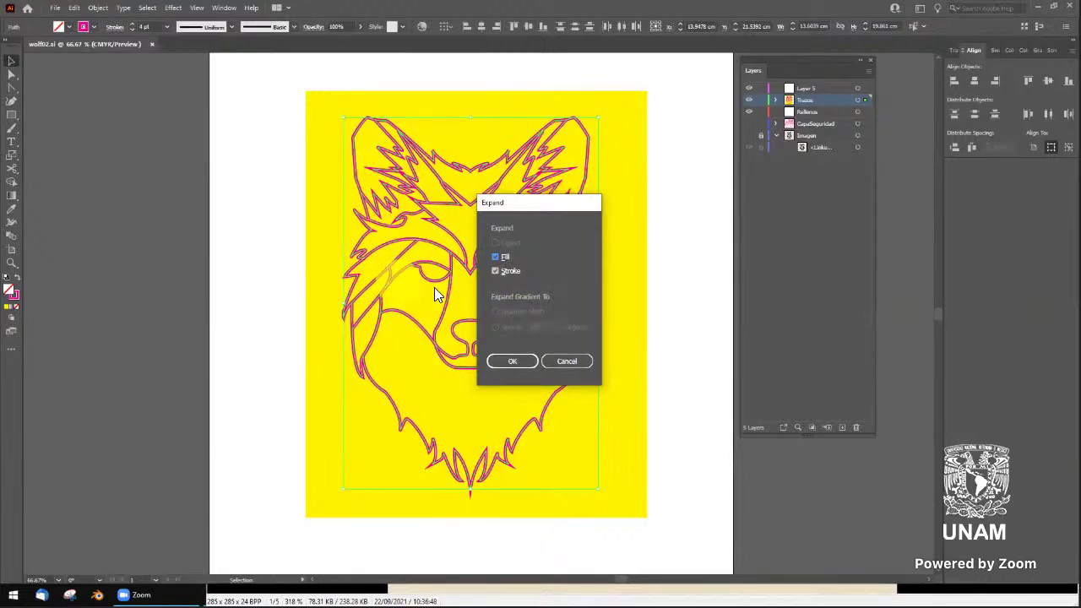
pyautogui.click(517, 363)
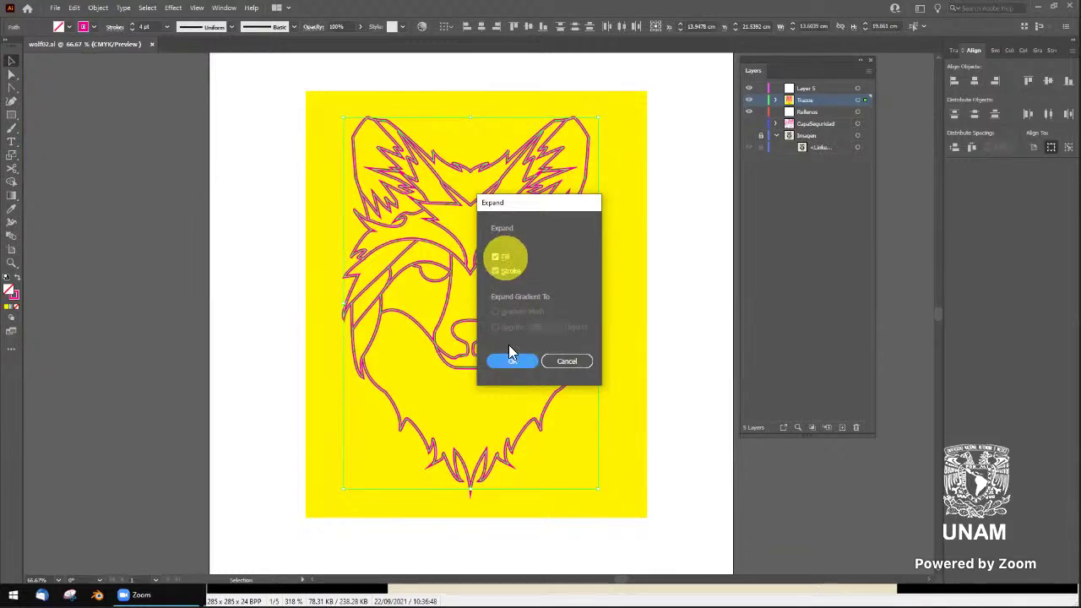
pyautogui.click(515, 363)
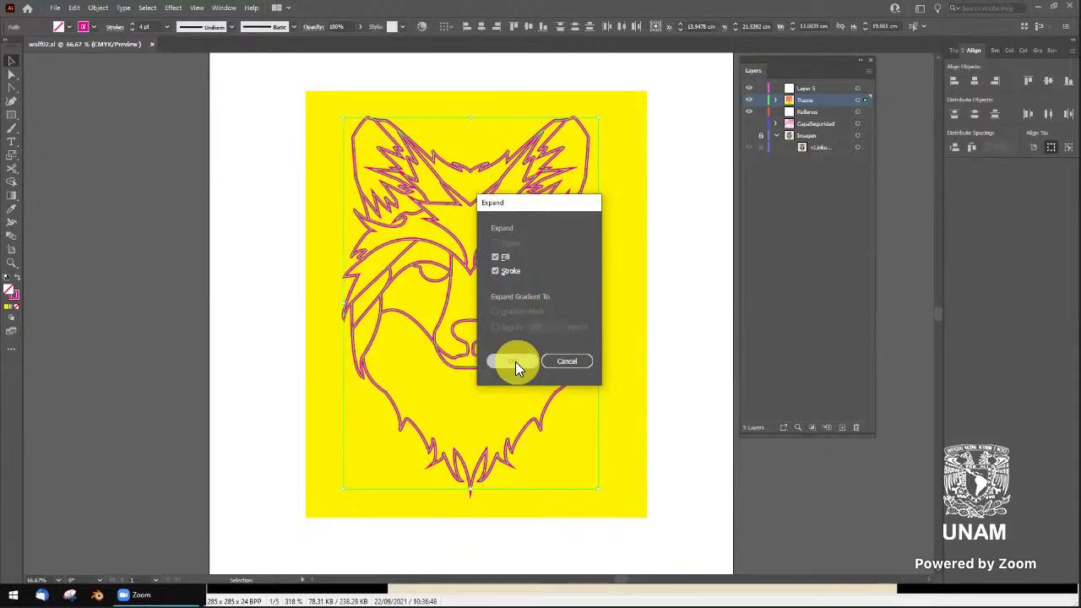
pyautogui.click(533, 221)
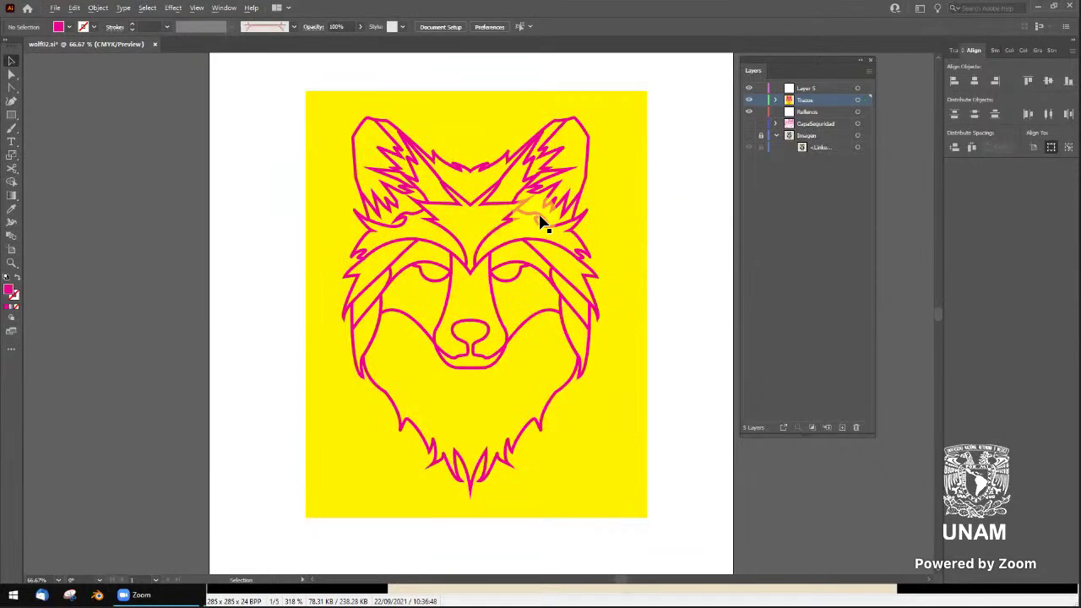
pyautogui.moveTo(533, 221); pyautogui.dragTo(566, 222)
# Inspect one expanded outline path up close with Direct Selection, then select the whole wolf outline group
pyautogui.press('a')
pyautogui.click(566, 222)
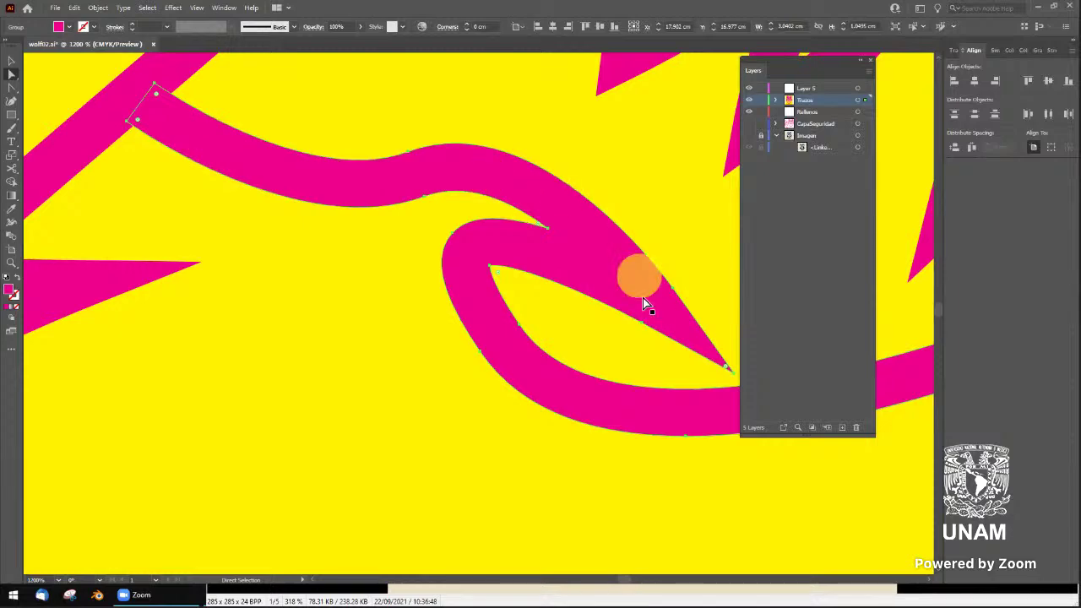
pyautogui.scroll(-6, 610, 296)
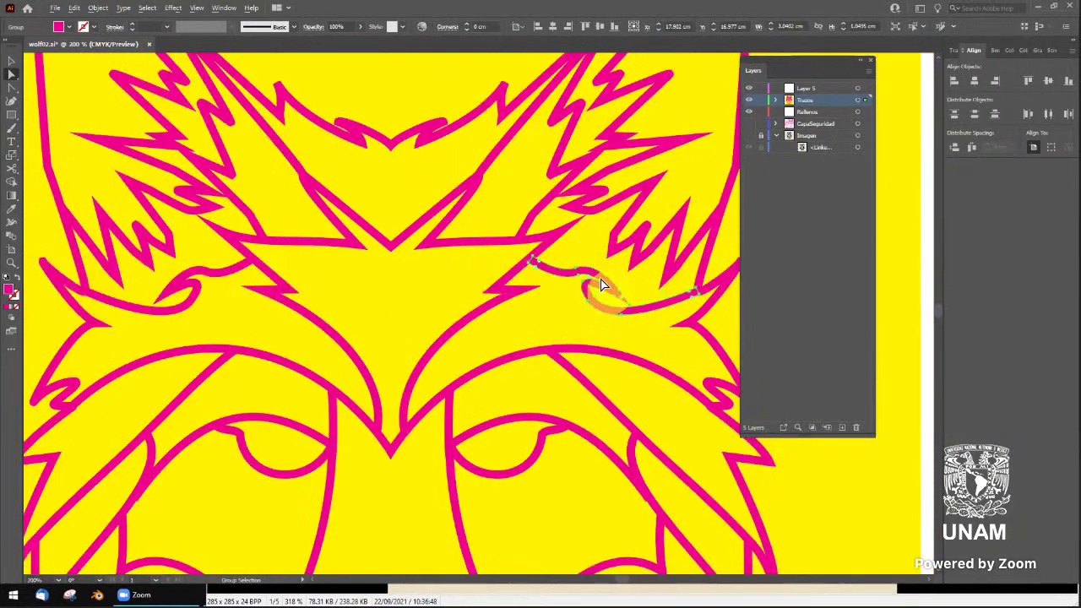
pyautogui.scroll(3, 592, 285)
pyautogui.scroll(3, 580, 273)
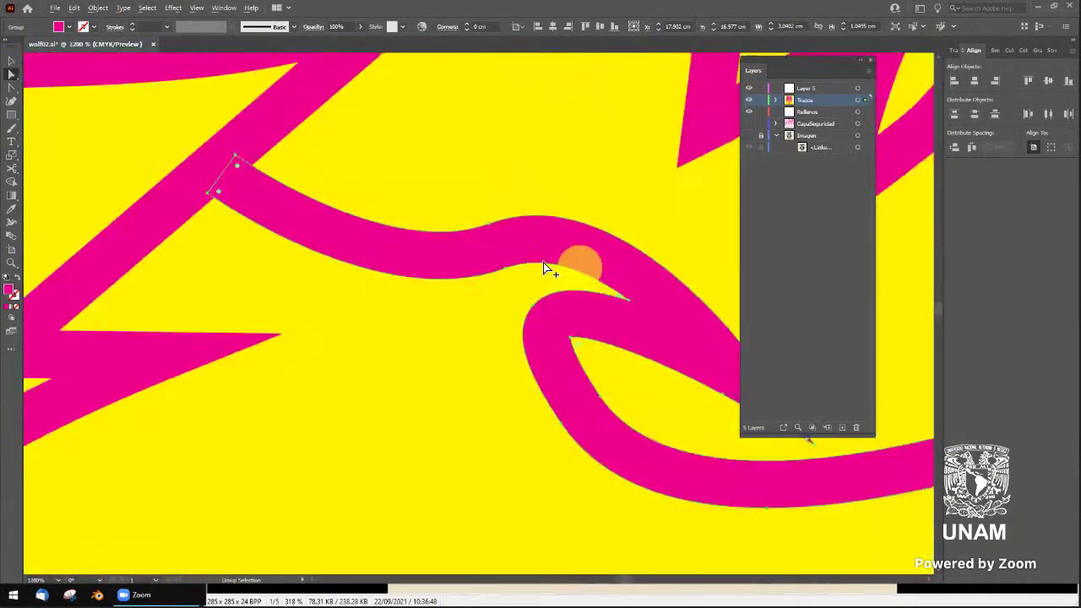
pyautogui.scroll(-1, 562, 241)
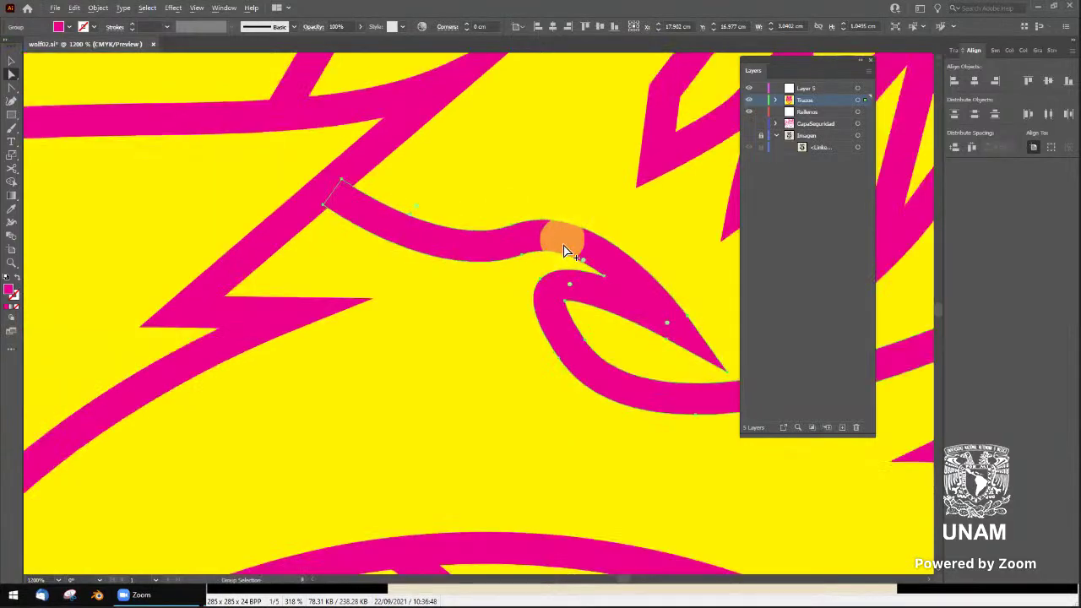
pyautogui.scroll(-1, 566, 251)
pyautogui.scroll(-2, 566, 252)
pyautogui.scroll(-3, 671, 253)
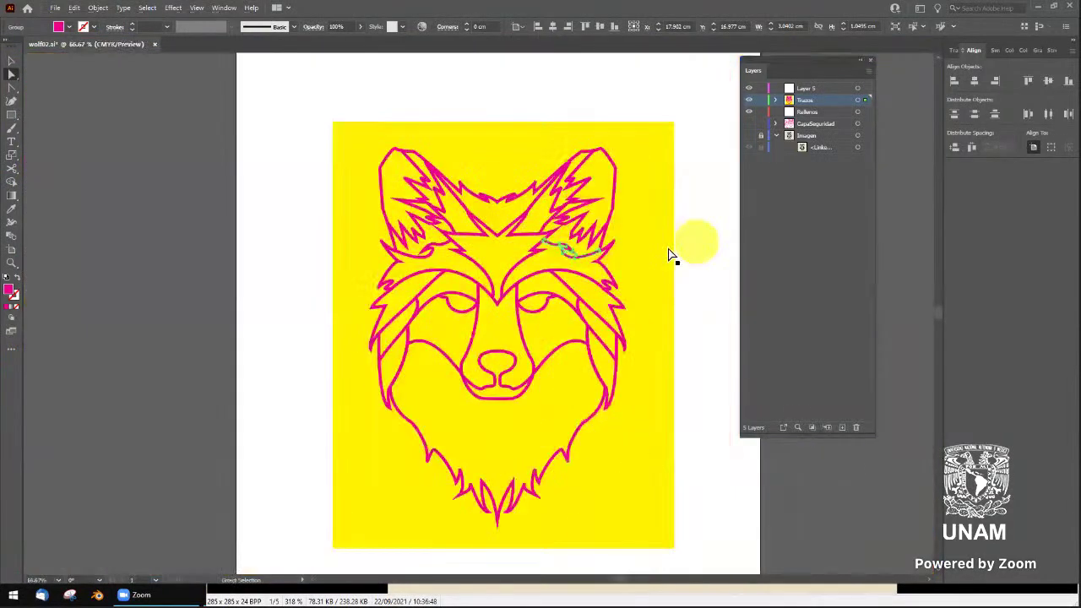
pyautogui.click(311, 149)
pyautogui.click(391, 150)
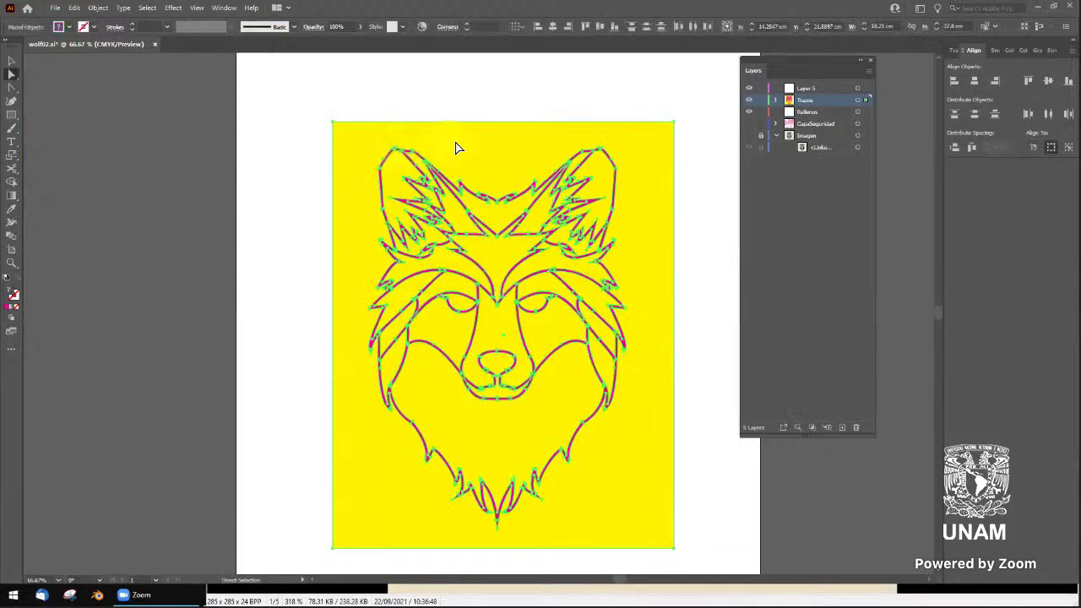
# Add the yellow rectangle to the selection, apply Pathfinder Divide, and select one yellow fill piece
pyautogui.keyDown('shift'); pyautogui.click(654, 158); pyautogui.keyUp('shift')
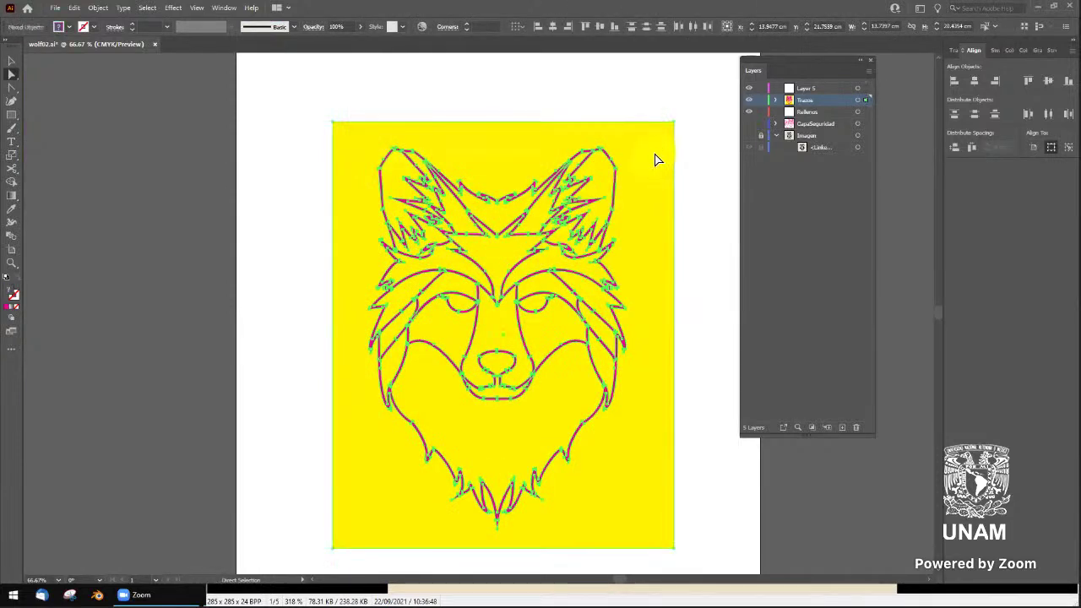
pyautogui.click(224, 8)
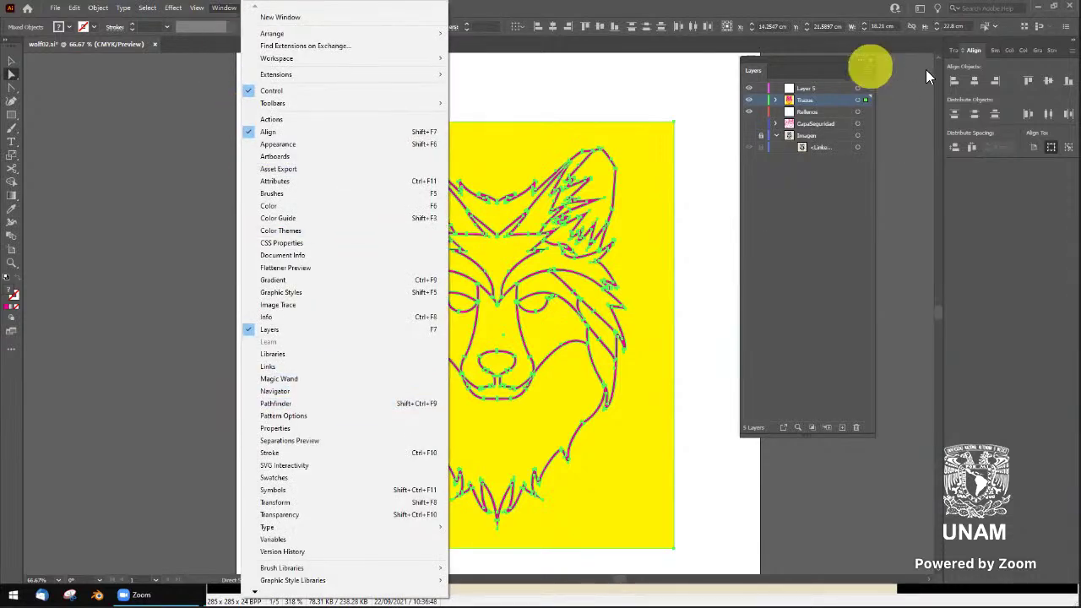
pyautogui.click(346, 403)
pyautogui.moveTo(786, 380)
pyautogui.mouseDown()
pyautogui.moveTo(795, 270)
pyautogui.moveTo(787, 188)
pyautogui.mouseUp()
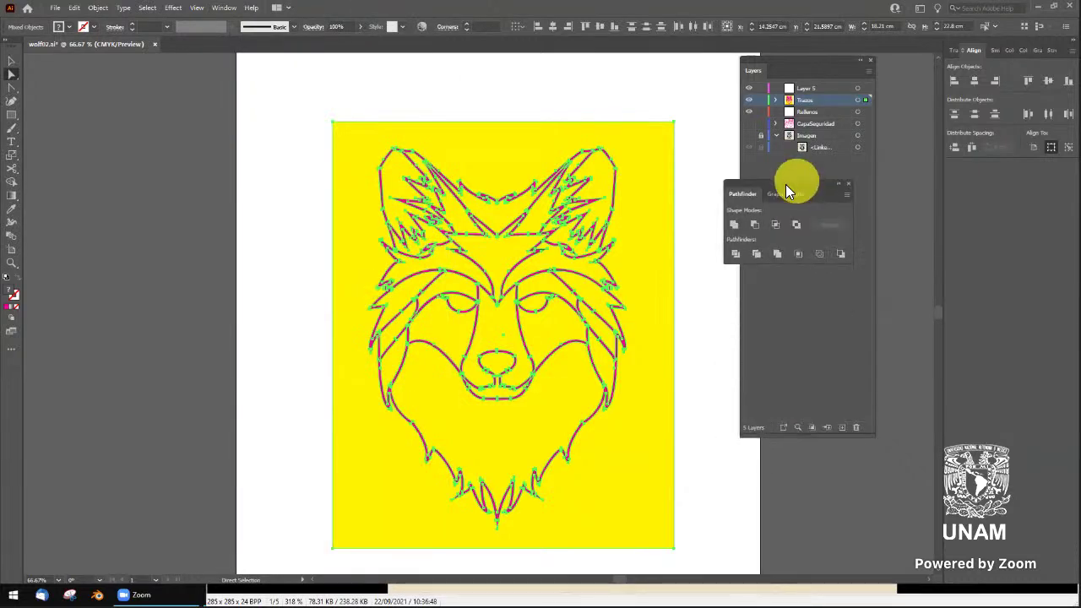
pyautogui.click(735, 254)
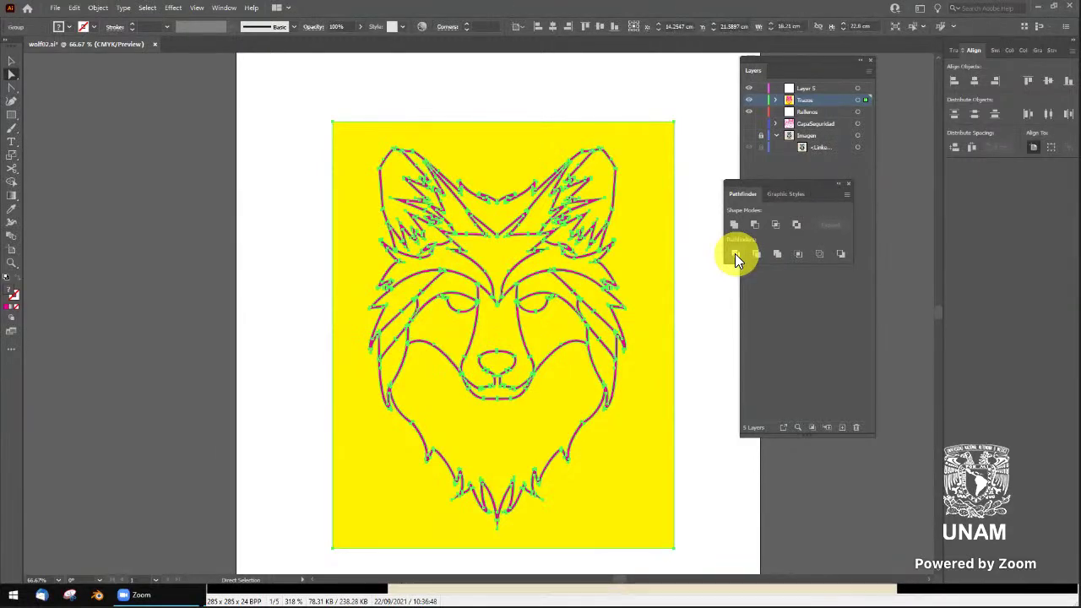
pyautogui.click(689, 165)
pyautogui.click(658, 214)
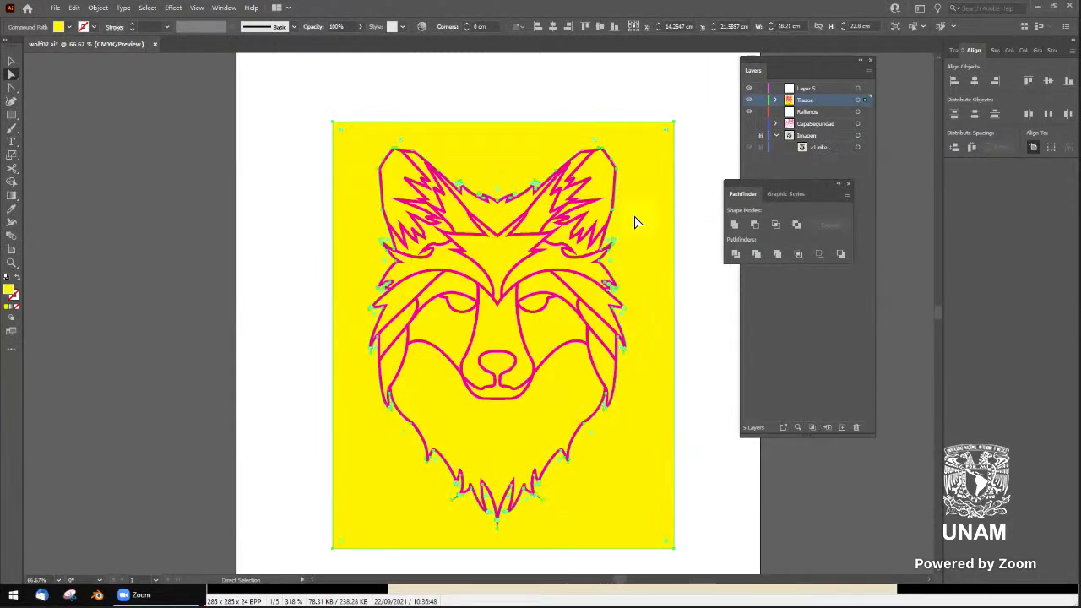
# Delete the yellow background area outside the wolf outline
pyautogui.press('Delete')
pyautogui.click(637, 222)
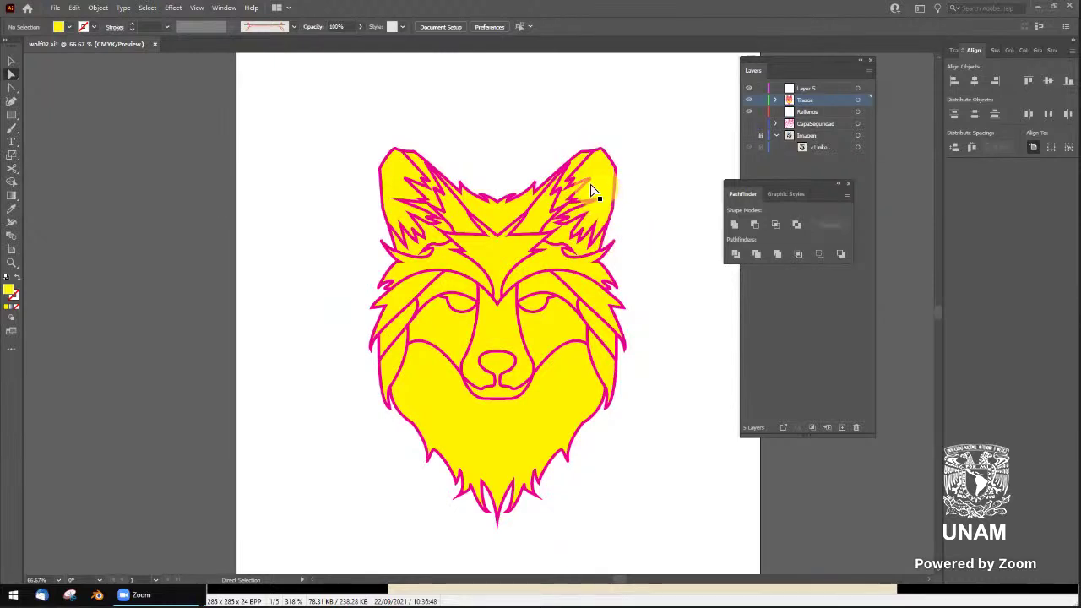
pyautogui.click(602, 152)
pyautogui.hotkey('ctrl', 'z')
pyautogui.hotkey('ctrl', 'z')
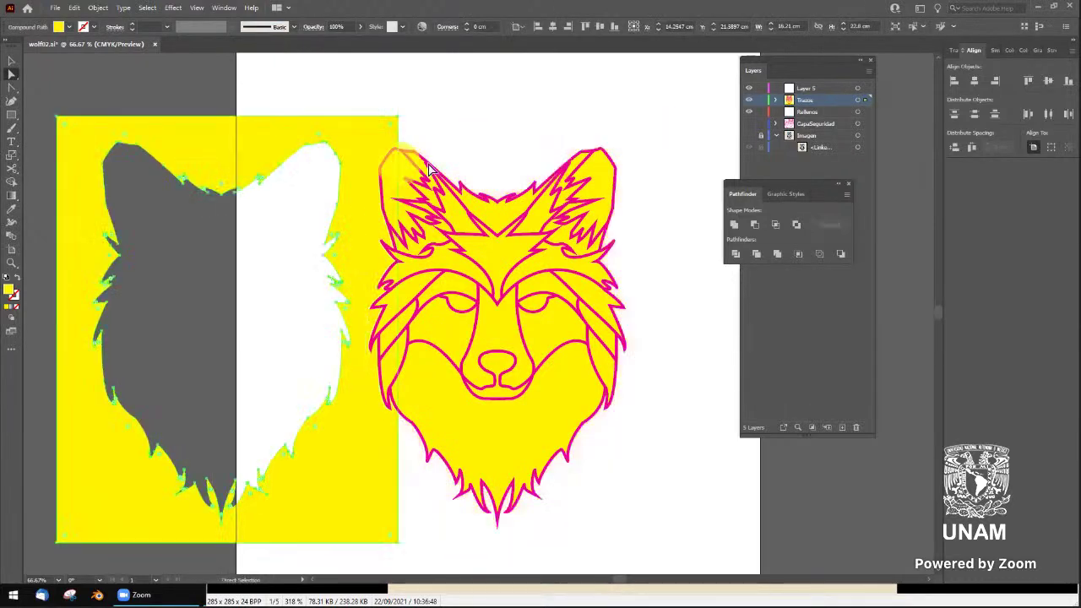
pyautogui.hotkey('ctrl', 'shift', 'z')
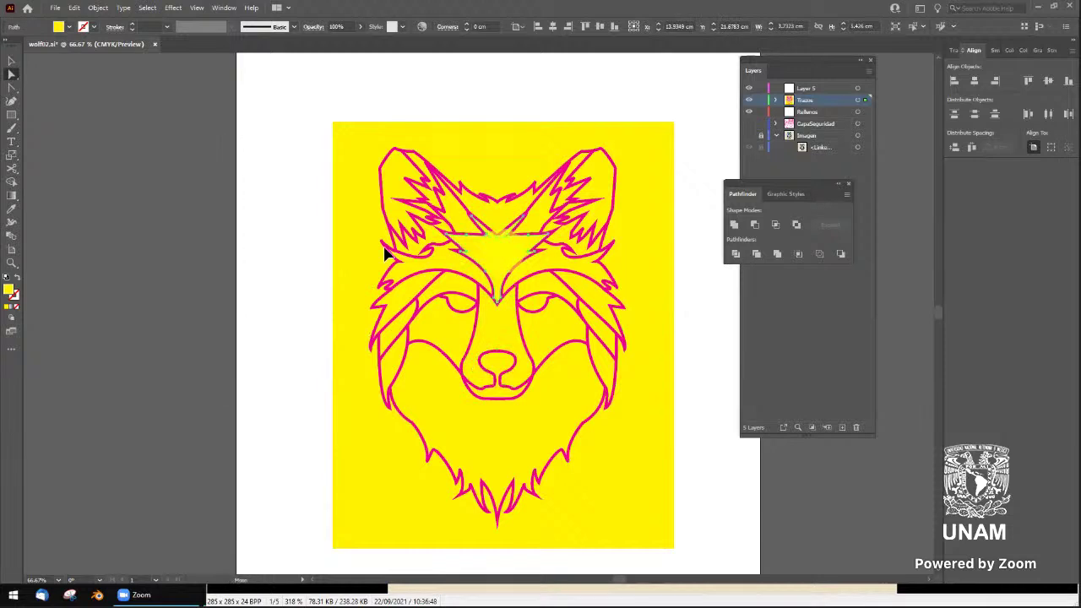
pyautogui.click(435, 188)
pyautogui.keyDown('shift'); pyautogui.click(535, 150); pyautogui.keyUp('shift')
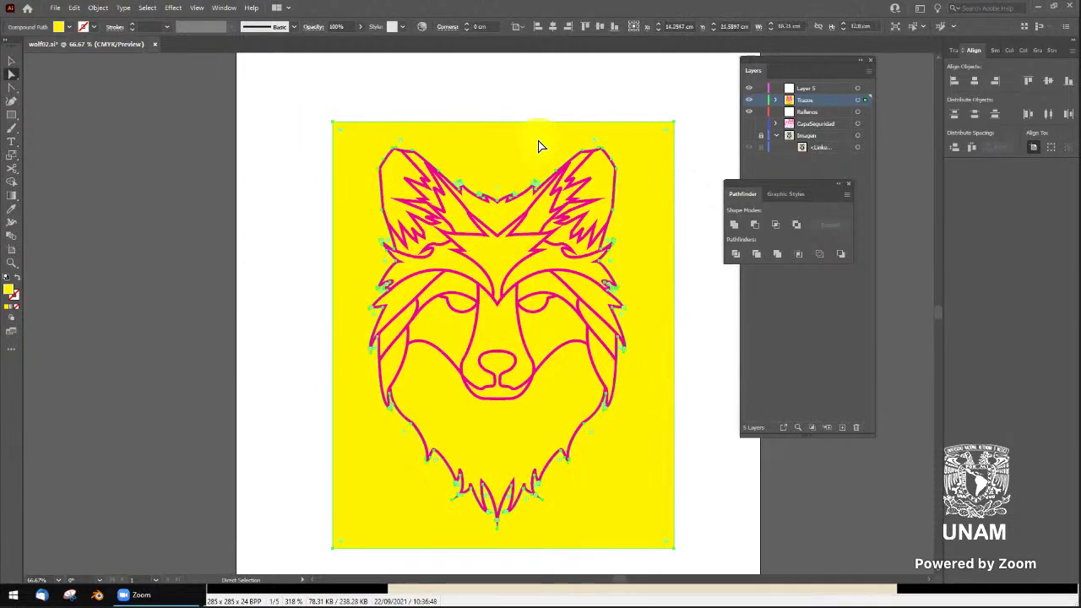
pyautogui.hotkey('ctrl', '7')
# Move the floating Pathfinder panel off the Layers panel, further right
pyautogui.moveTo(576, 267); pyautogui.dragTo(532, 202)
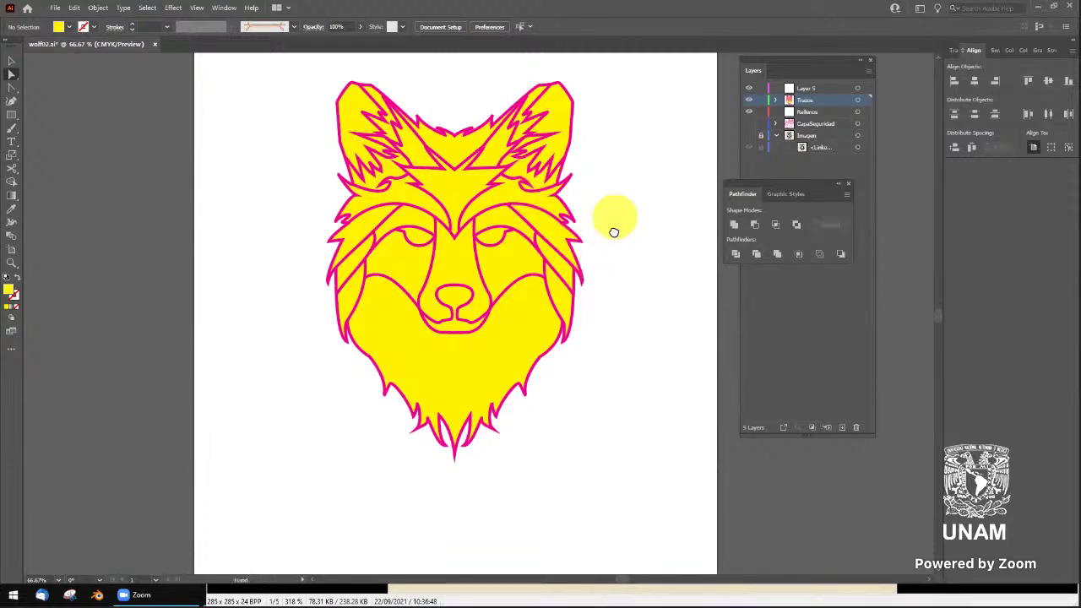
pyautogui.moveTo(617, 222); pyautogui.dragTo(605, 245)
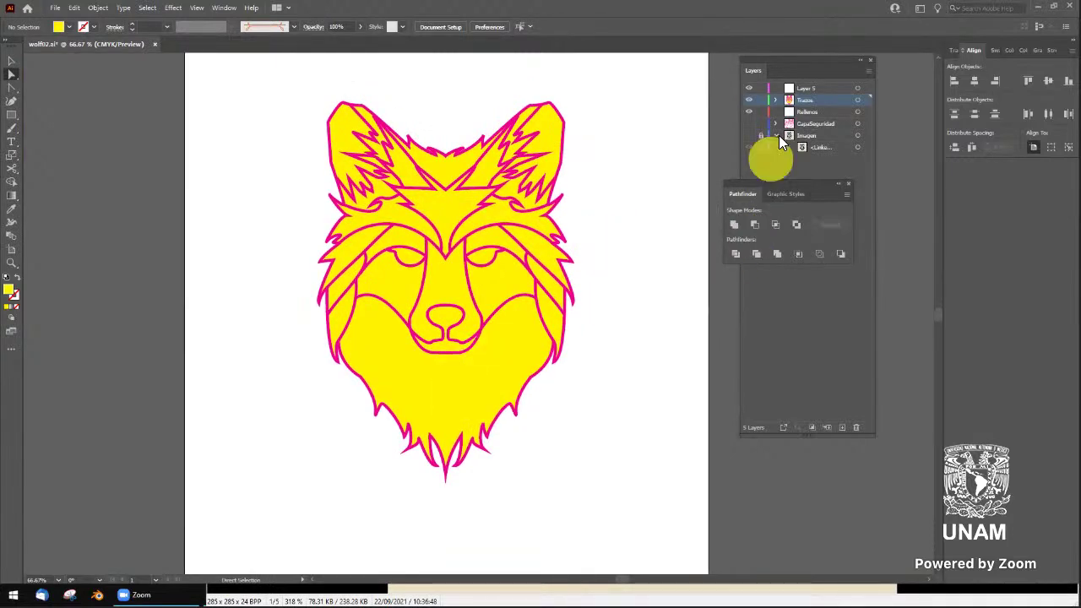
pyautogui.moveTo(780, 182); pyautogui.dragTo(943, 160)
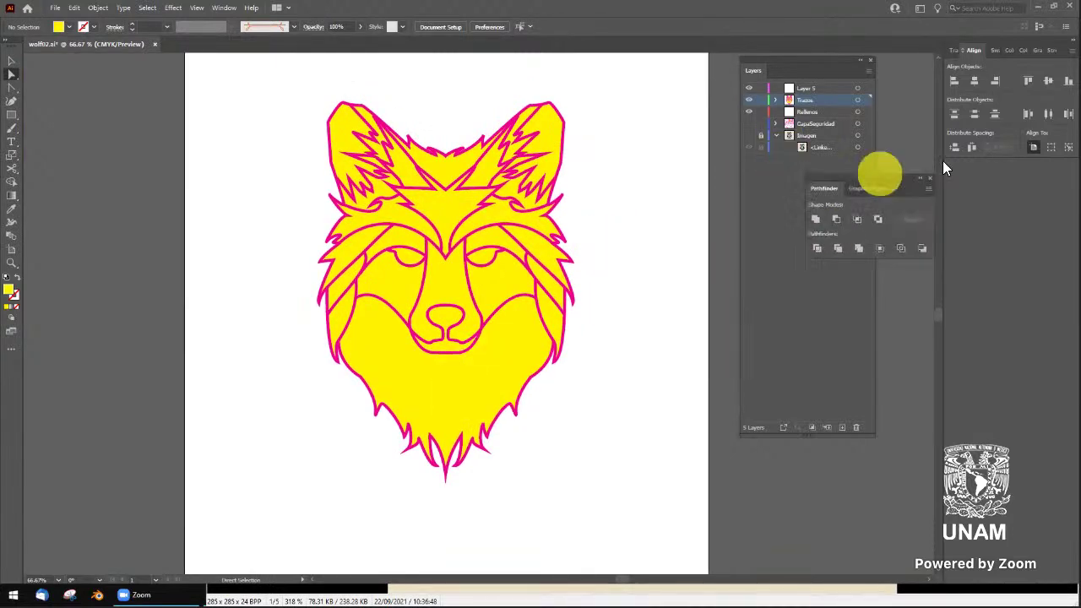
# Show the Imagen reference layer, make it active, and hide Layer 5 and Trazos
pyautogui.click(749, 136)
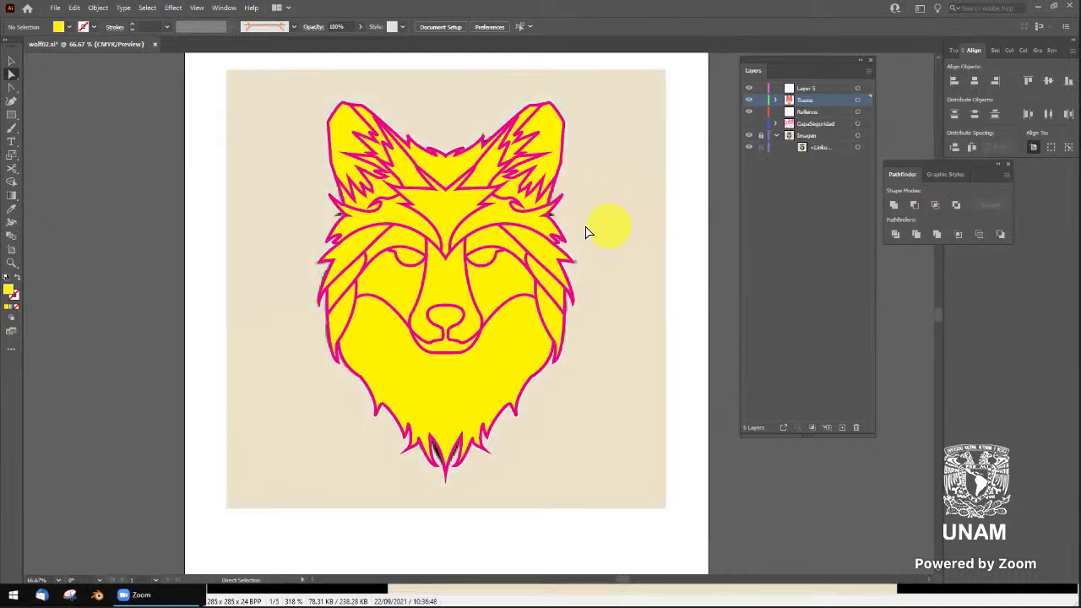
pyautogui.click(545, 233)
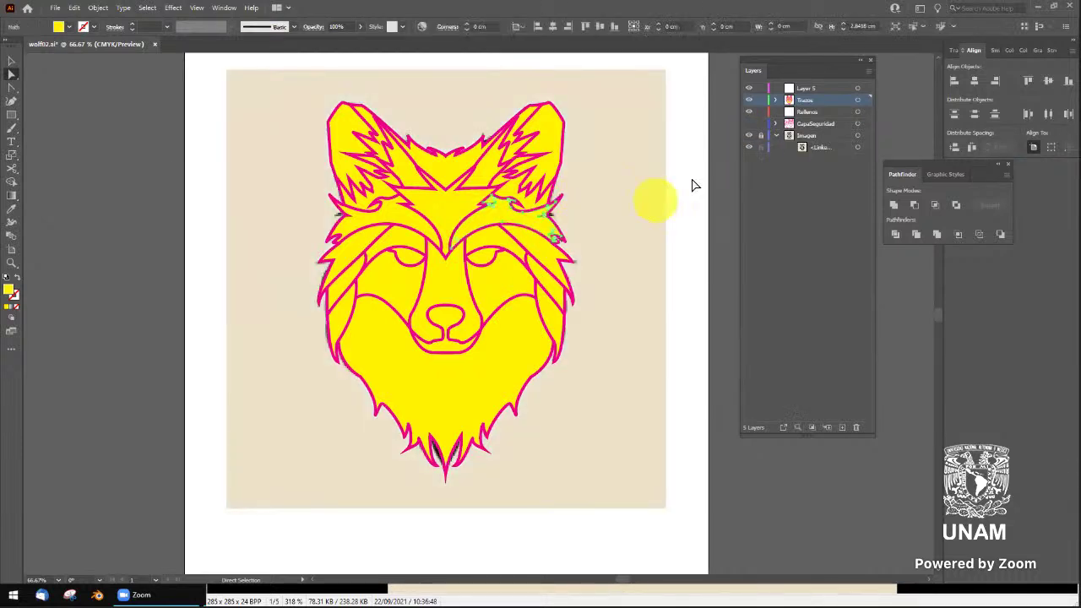
pyautogui.click(792, 135)
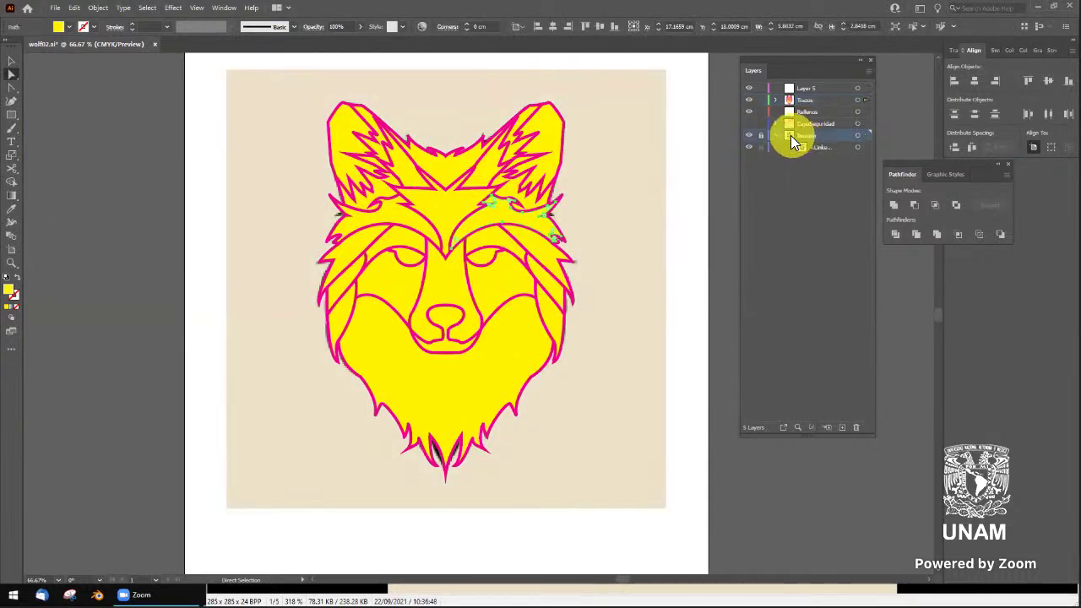
pyautogui.click(689, 191)
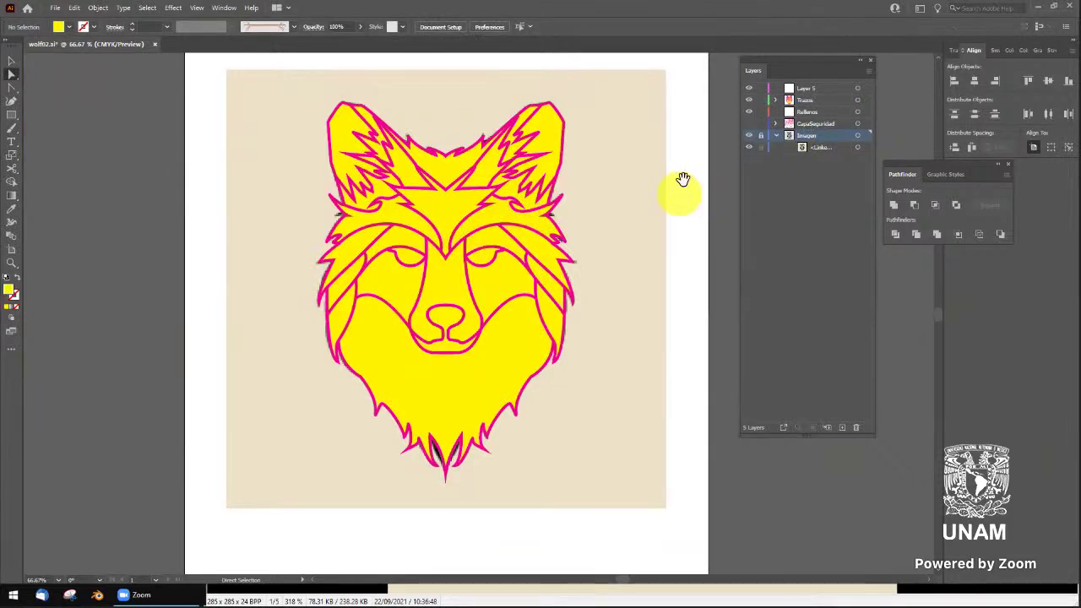
pyautogui.moveTo(683, 178); pyautogui.dragTo(678, 228)
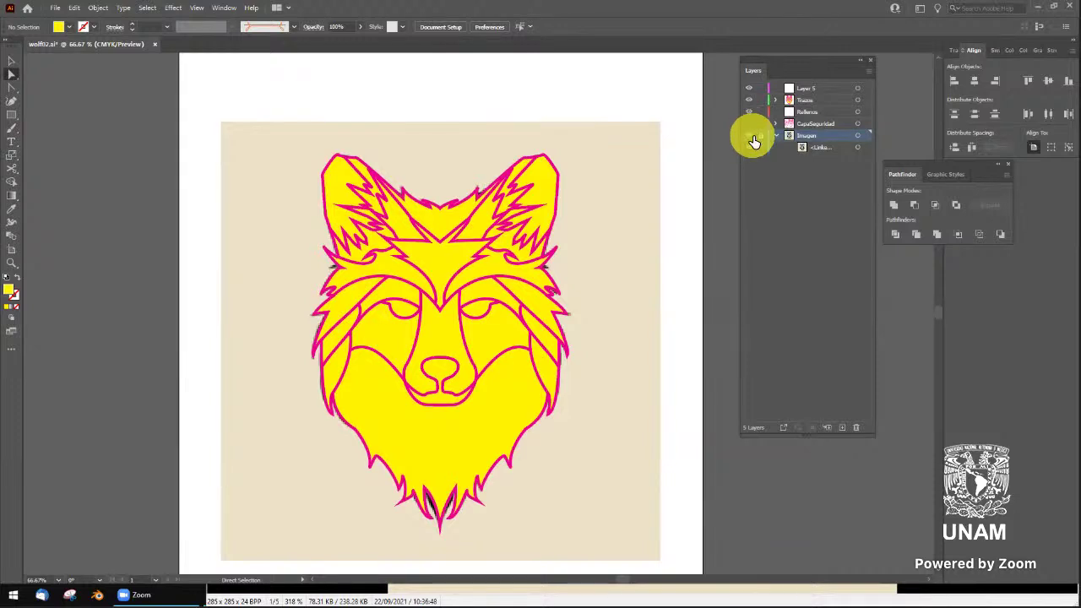
pyautogui.moveTo(748, 111); pyautogui.dragTo(748, 88)
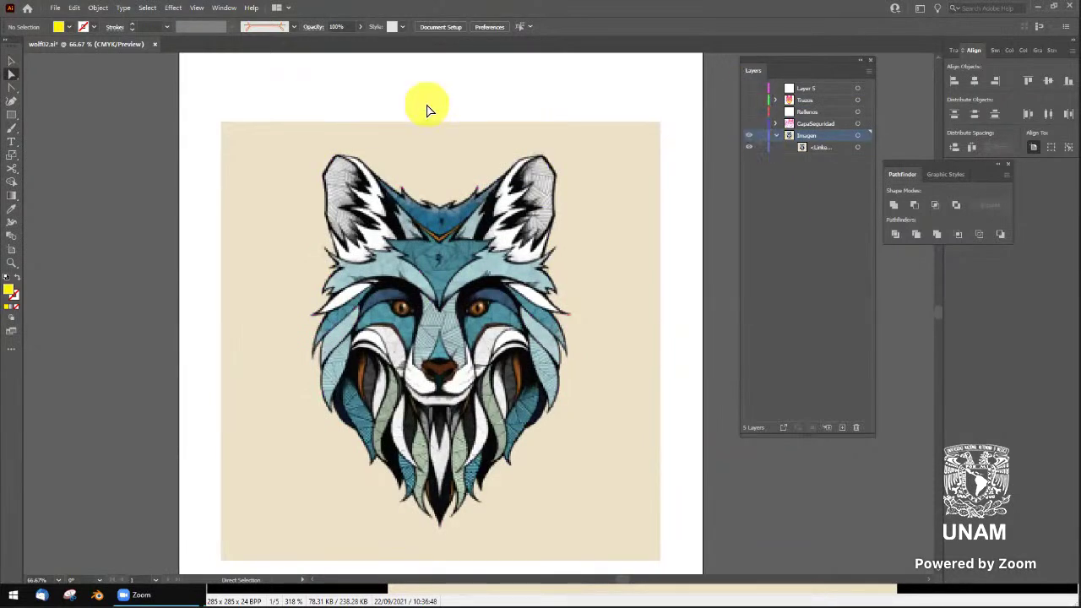
# Draw a small yellow square above the image and copy it rightward into a row of six
pyautogui.click(11, 115)
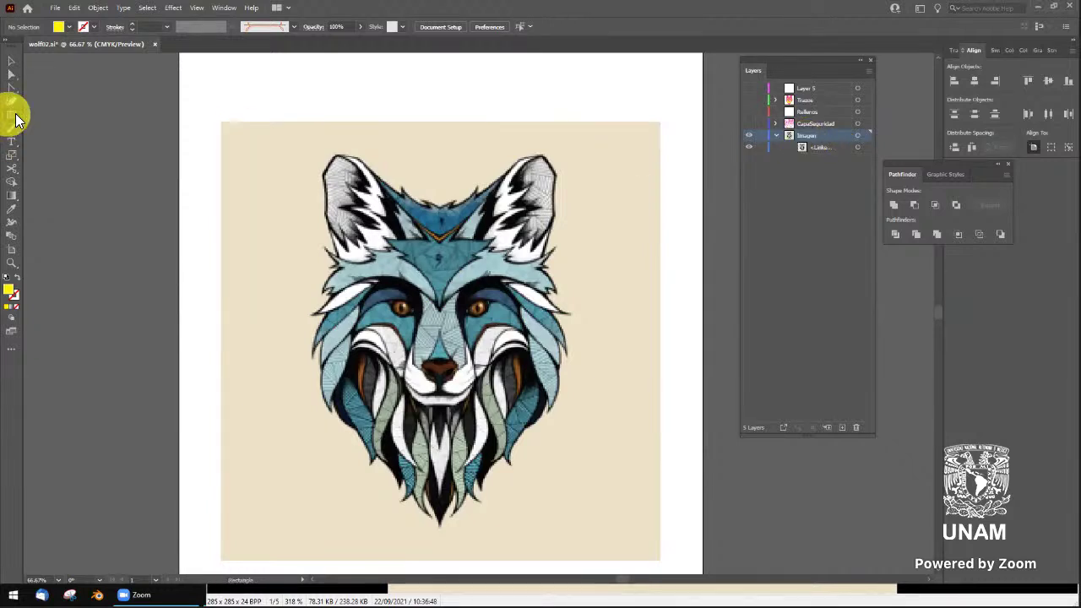
pyautogui.moveTo(300, 88)
pyautogui.mouseDown()
pyautogui.moveTo(335, 121)
pyautogui.moveTo(335, 90)
pyautogui.mouseUp()
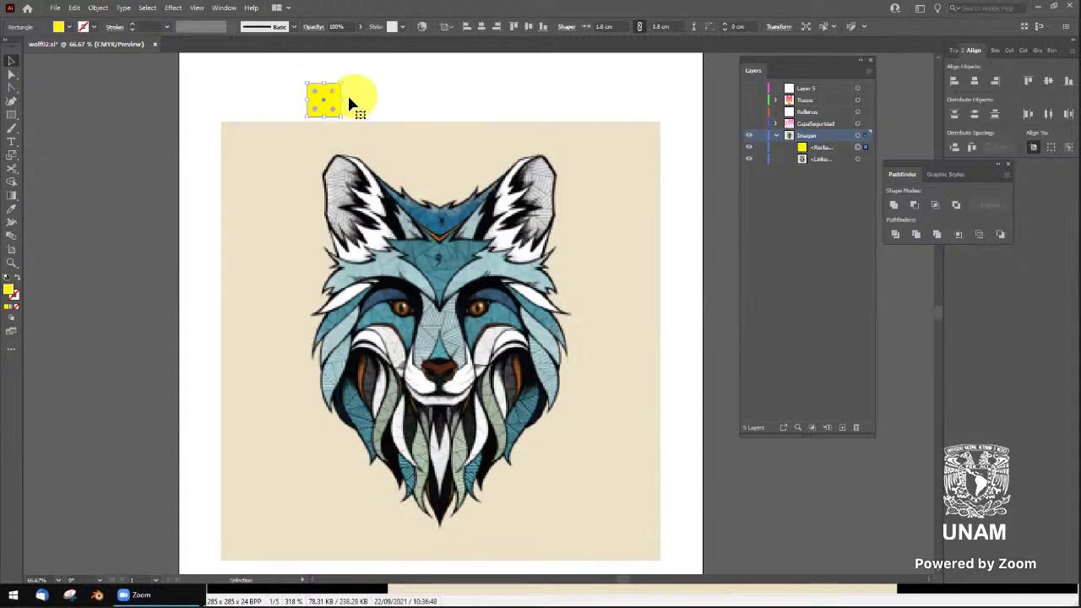
pyautogui.click(100, 8)
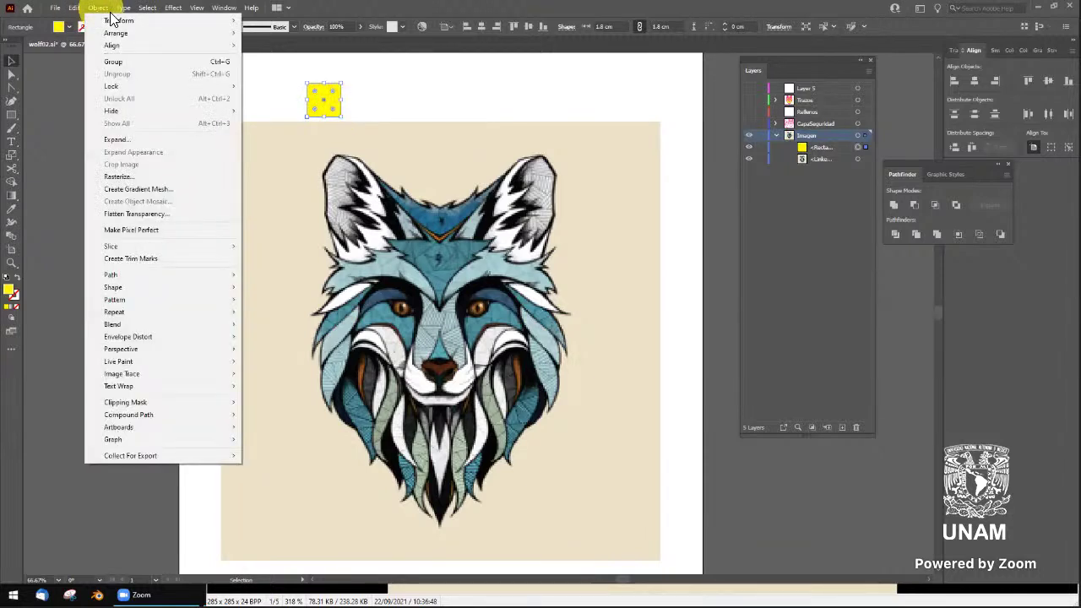
pyautogui.click(427, 98)
pyautogui.moveTo(330, 102); pyautogui.dragTo(426, 108)
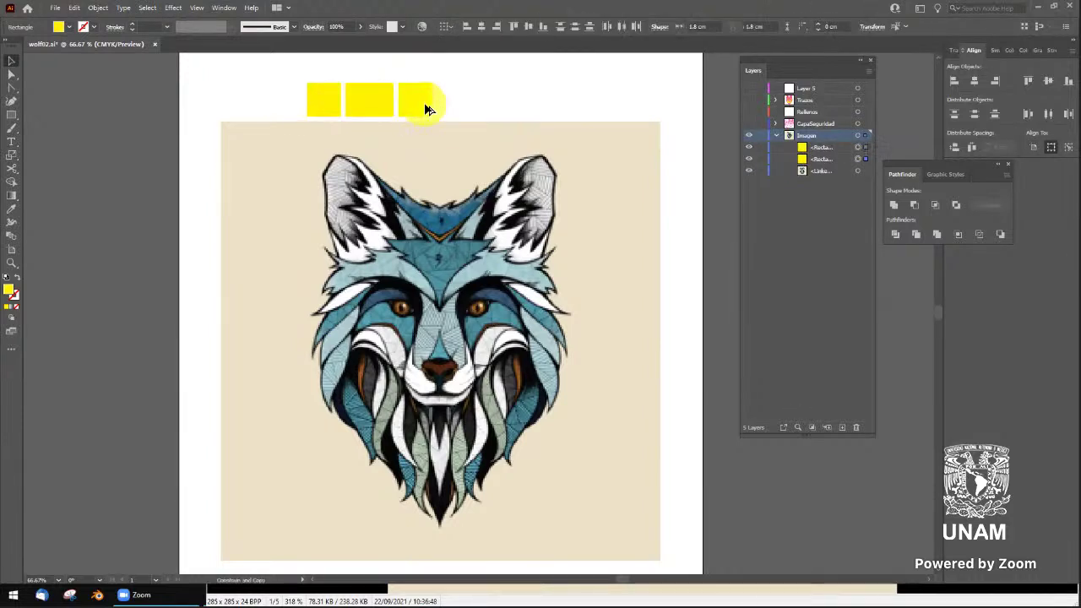
pyautogui.moveTo(446, 109); pyautogui.dragTo(449, 109)
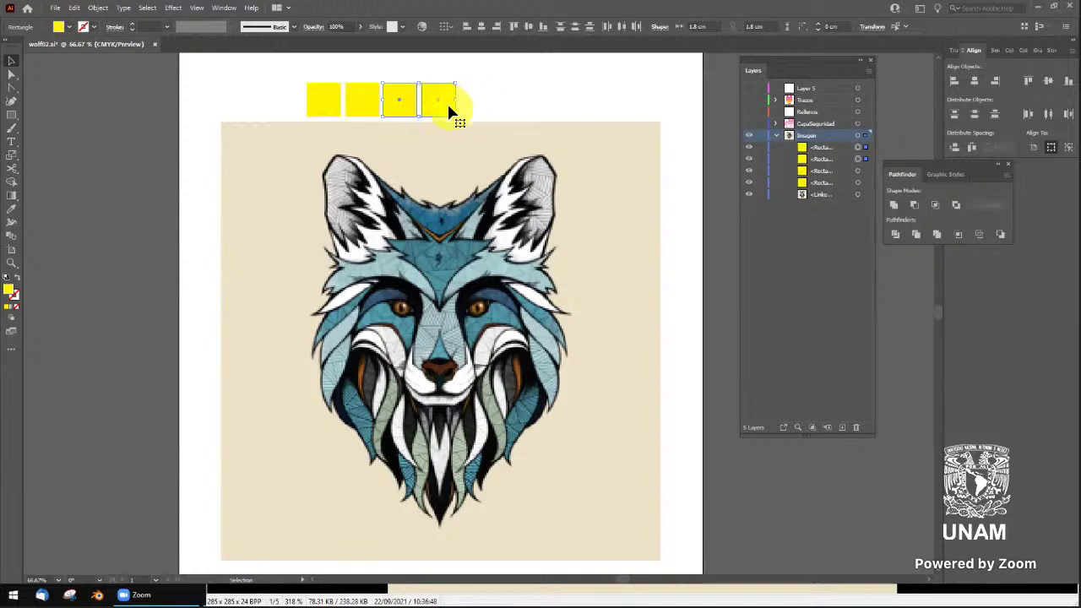
pyautogui.click(518, 98)
pyautogui.click(440, 92)
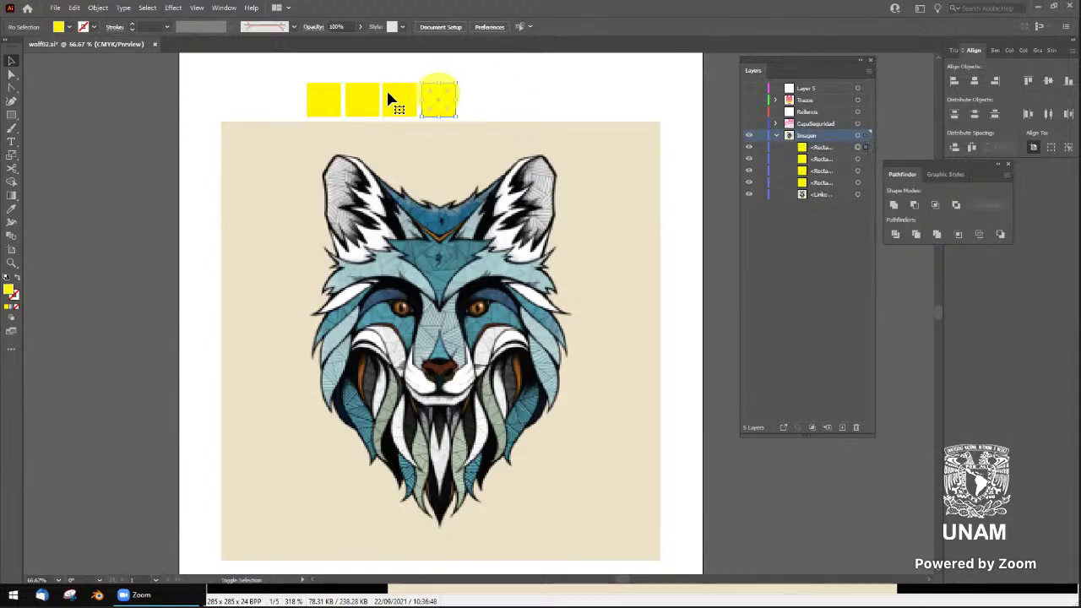
pyautogui.moveTo(440, 91); pyautogui.dragTo(511, 99)
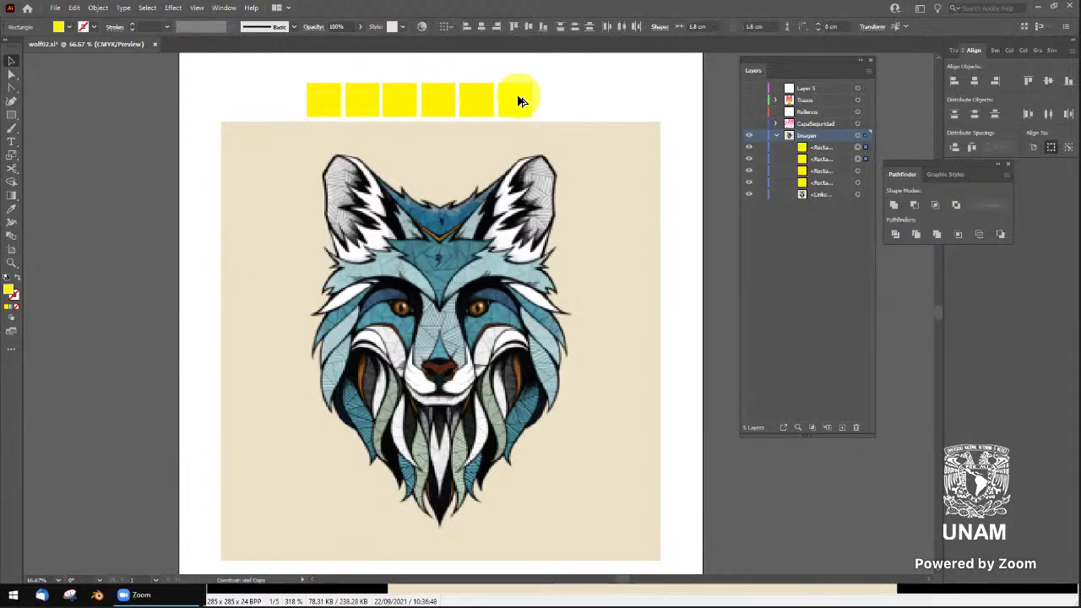
pyautogui.click(488, 123)
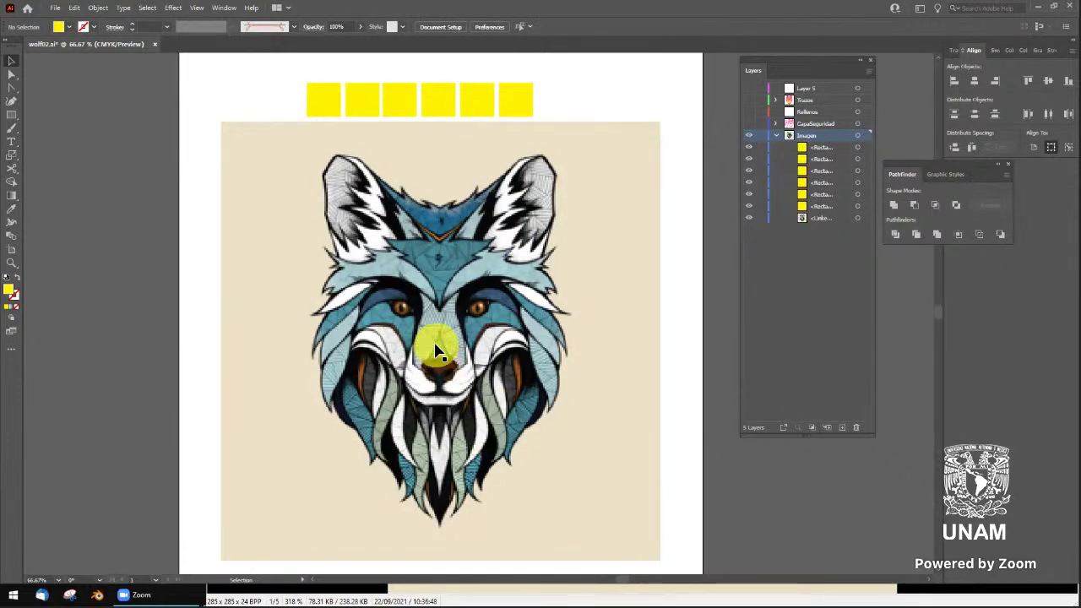
# Search the web for 'colour lovers' in a new Chrome tab and open the COLOURlovers site
pyautogui.hotkey('alt', 'Tab')
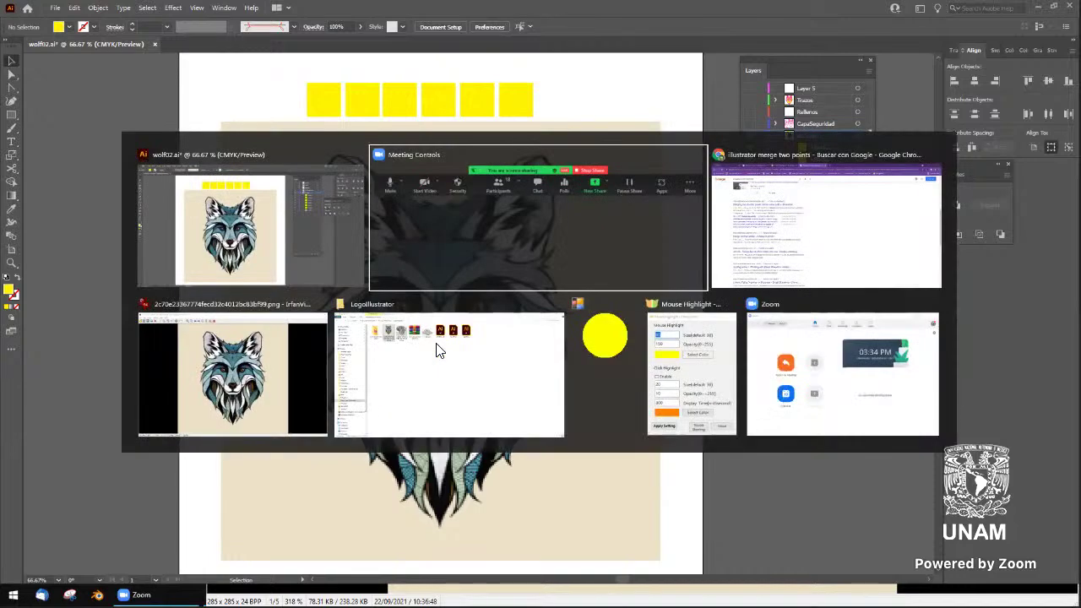
pyautogui.hotkey('alt', 'Tab')
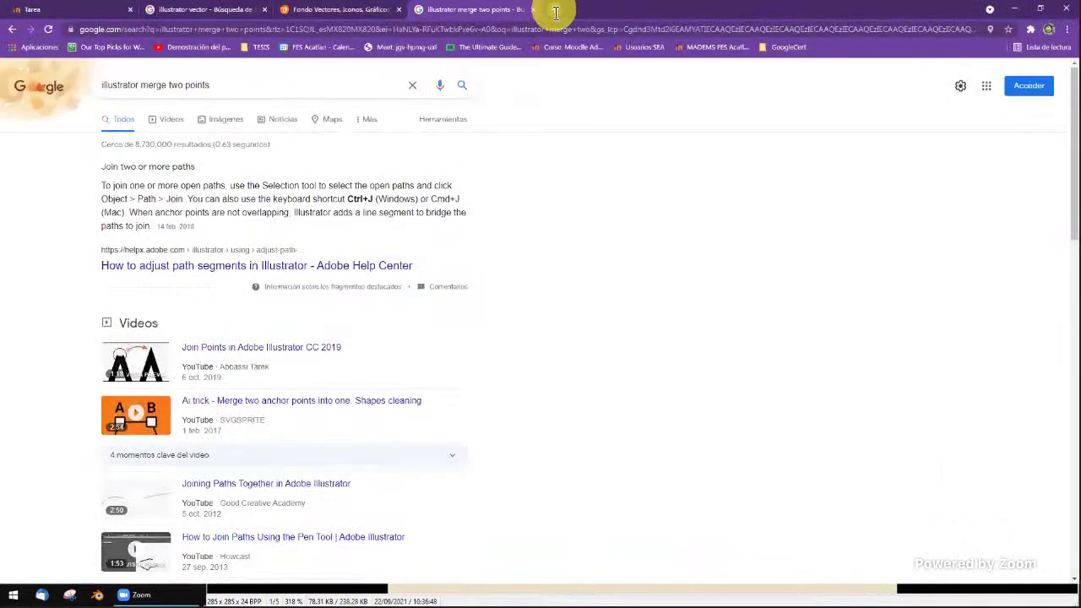
pyautogui.click(553, 10)
pyautogui.write('colour loiv')
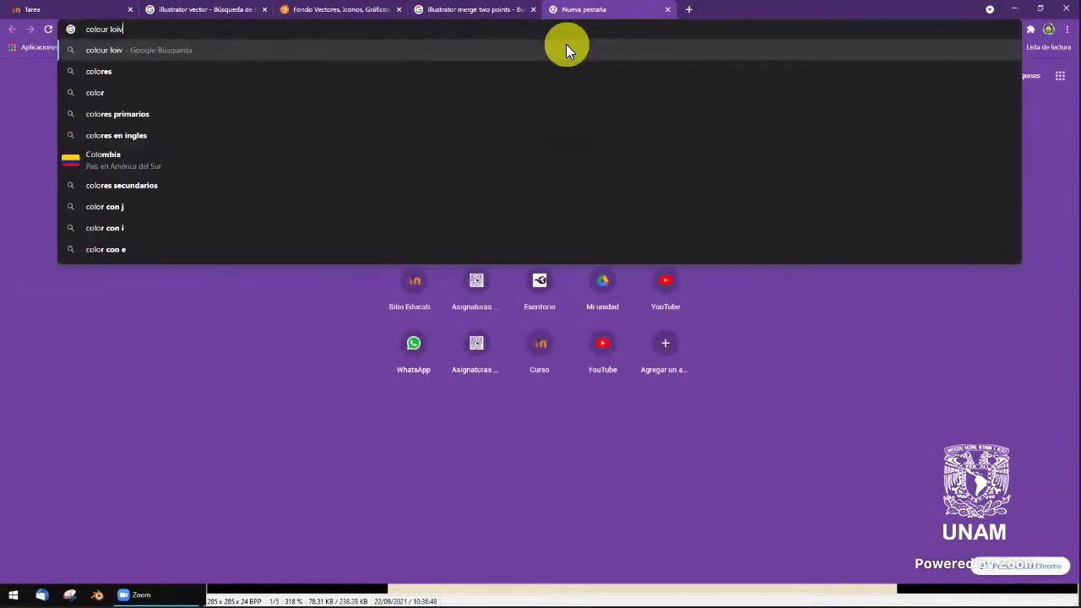
pyautogui.press('BackSpace')
pyautogui.press('BackSpace')
pyautogui.write('ver')
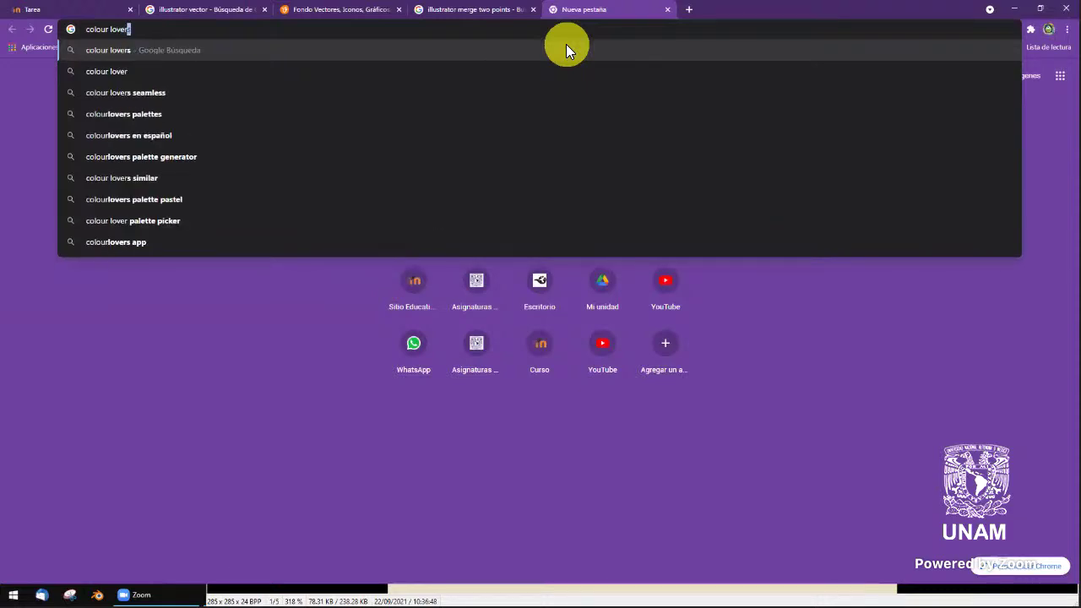
pyautogui.write('s')
pyautogui.press('Return')
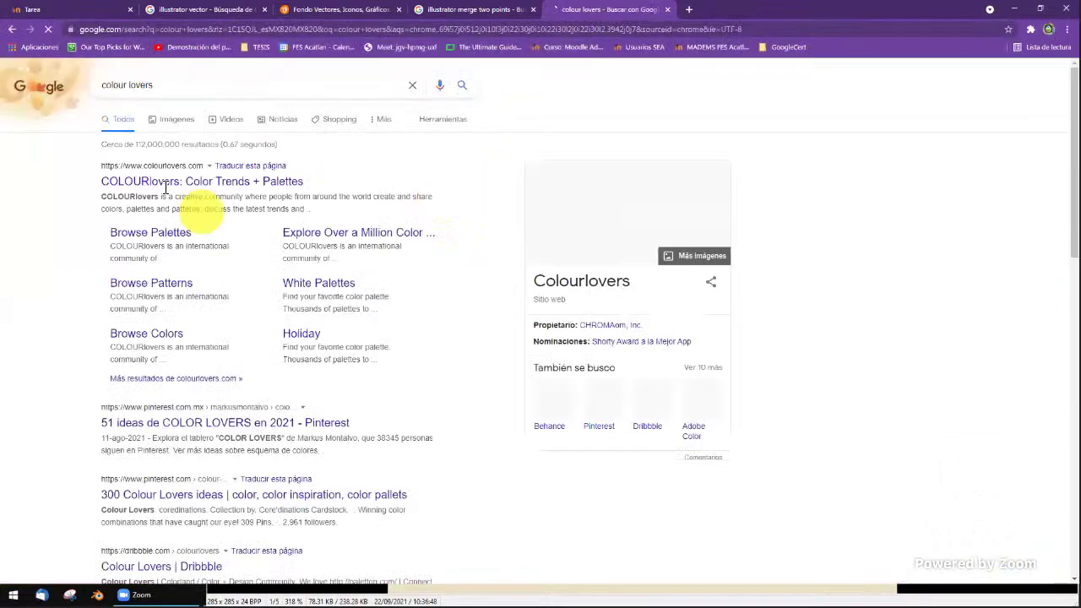
pyautogui.click(167, 182)
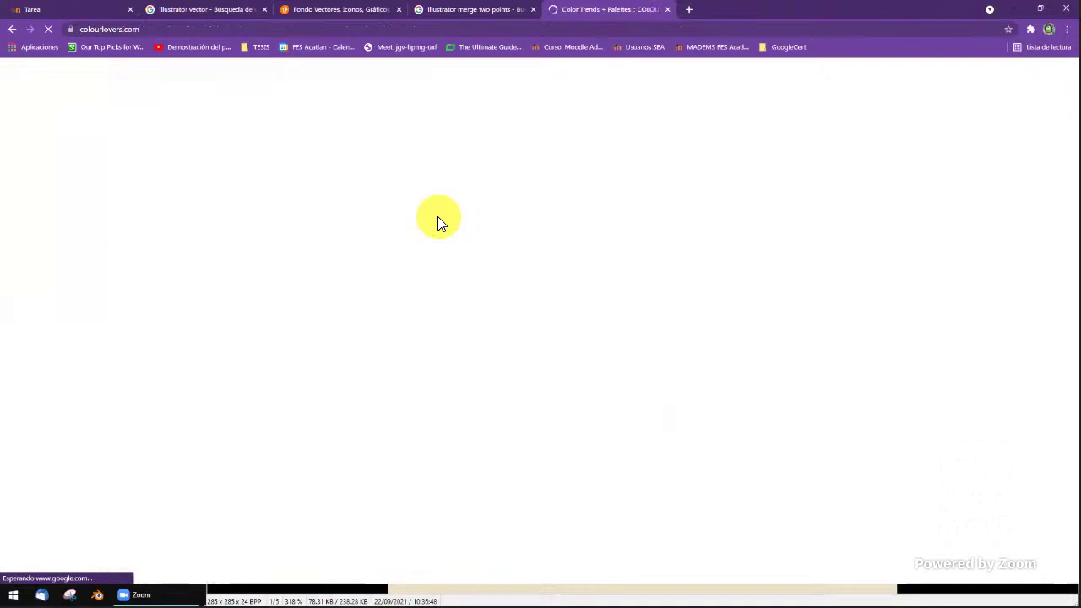
# Scroll the COLOURlovers home page, open the Trends listing, and close the full-screen ad
pyautogui.scroll(-1, 549, 254)
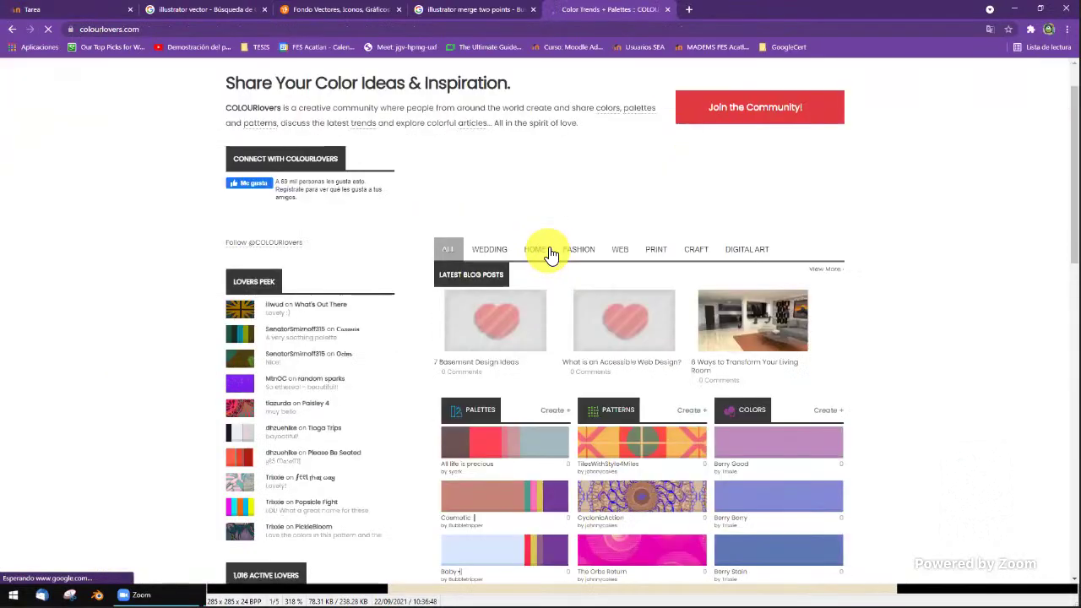
pyautogui.scroll(-1, 551, 253)
pyautogui.scroll(-1, 547, 258)
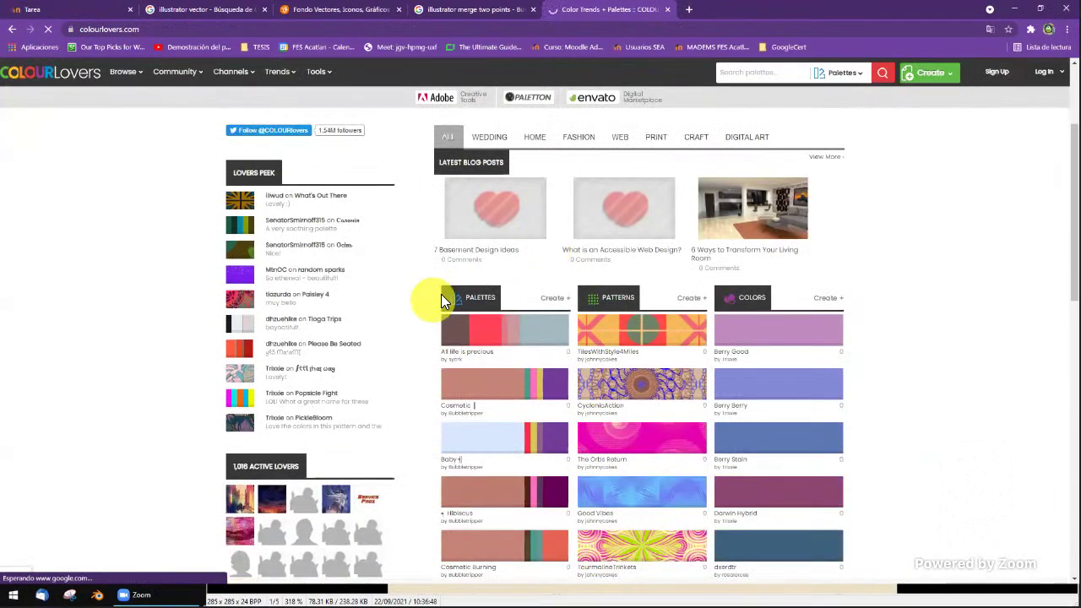
pyautogui.scroll(-1, 441, 300)
pyautogui.scroll(2, 502, 302)
pyautogui.scroll(1, 502, 302)
pyautogui.scroll(1, 502, 297)
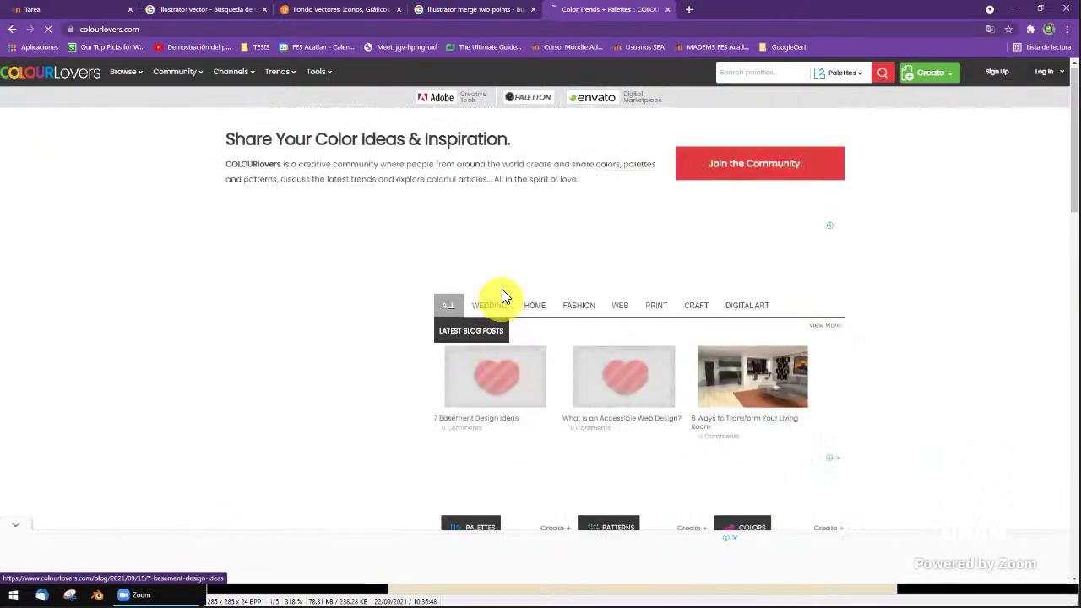
pyautogui.scroll(-1, 542, 284)
pyautogui.scroll(-2, 417, 328)
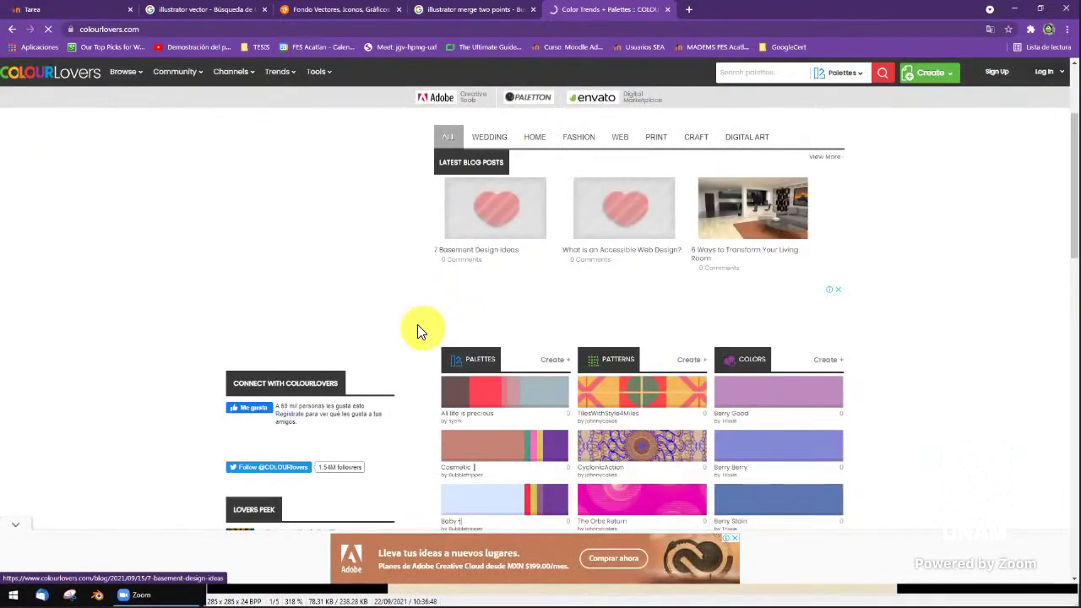
pyautogui.scroll(-2, 417, 324)
pyautogui.scroll(-2, 419, 323)
pyautogui.scroll(-3, 419, 322)
pyautogui.scroll(-2, 419, 323)
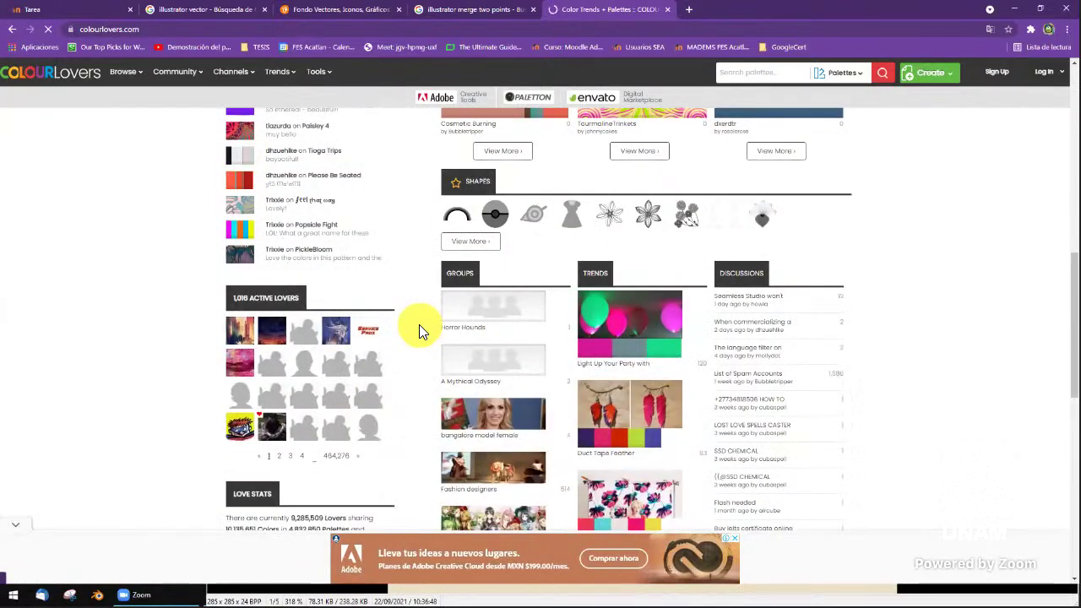
pyautogui.scroll(-2, 421, 318)
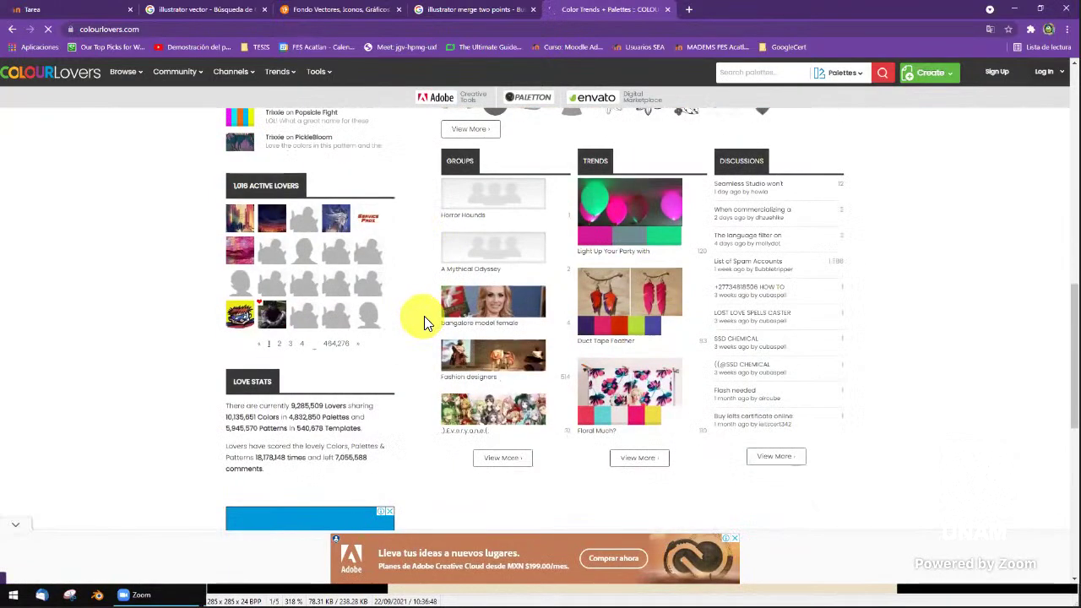
pyautogui.scroll(-3, 423, 320)
pyautogui.scroll(1, 608, 333)
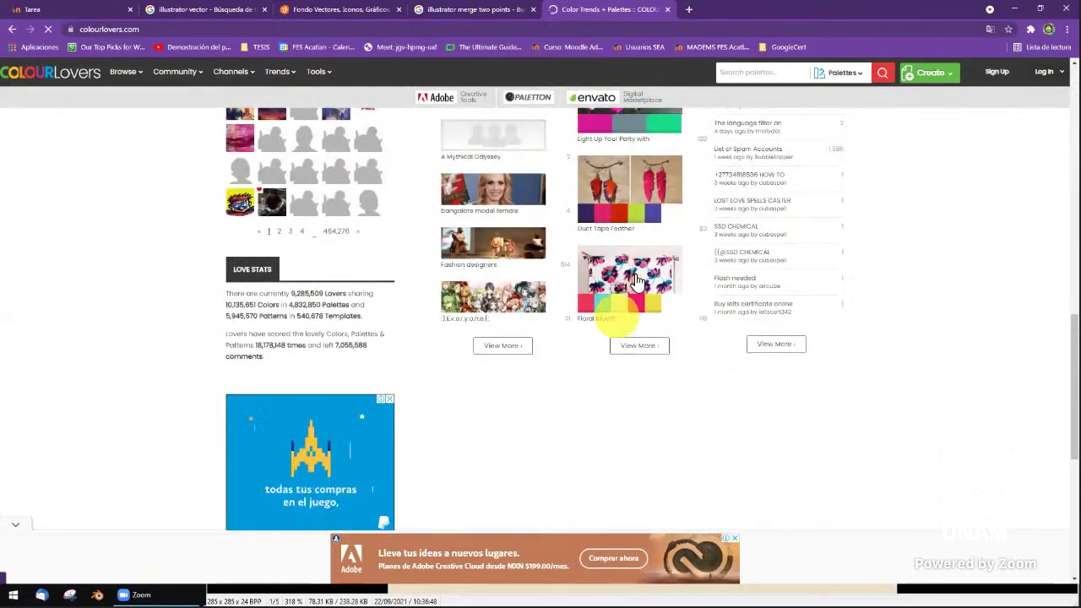
pyautogui.scroll(2, 621, 291)
pyautogui.scroll(2, 621, 283)
pyautogui.click(625, 270)
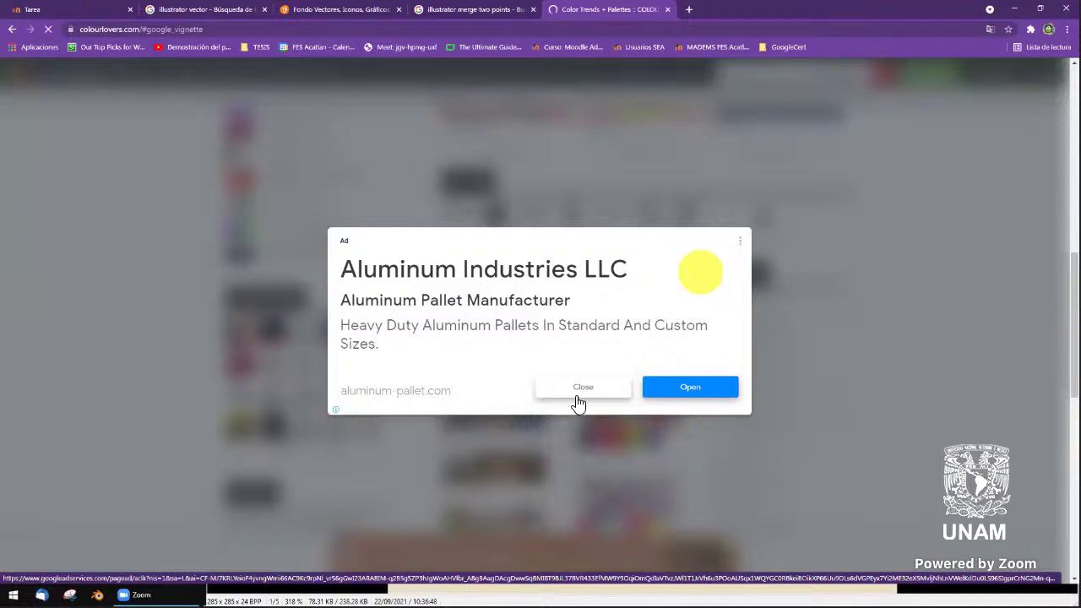
pyautogui.click(588, 390)
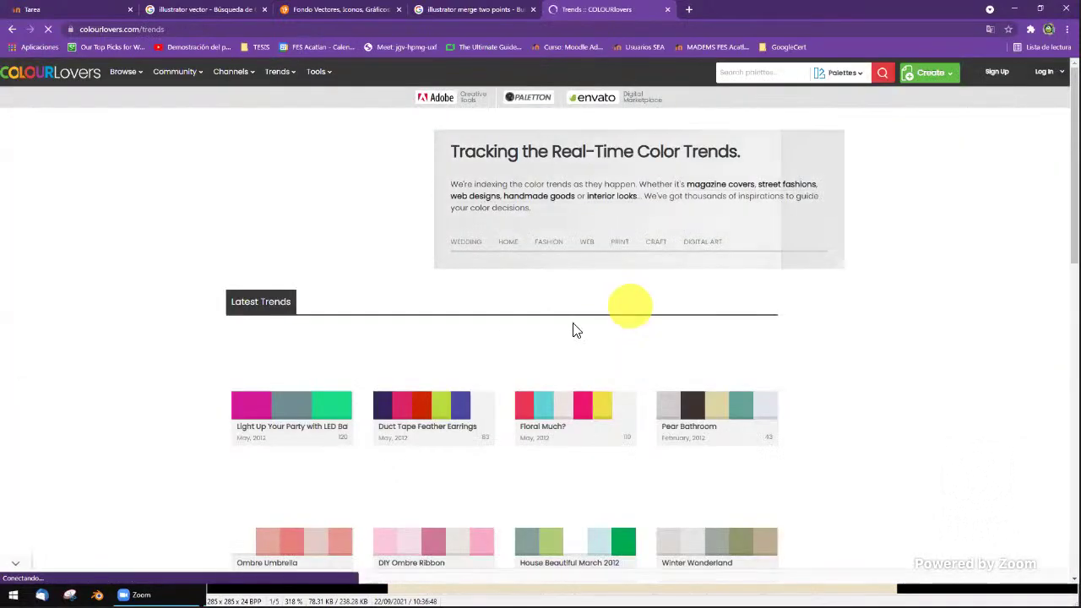
# Browse the first page of trend palettes and go to page 2
pyautogui.scroll(-1, 583, 313)
pyautogui.scroll(-2, 574, 329)
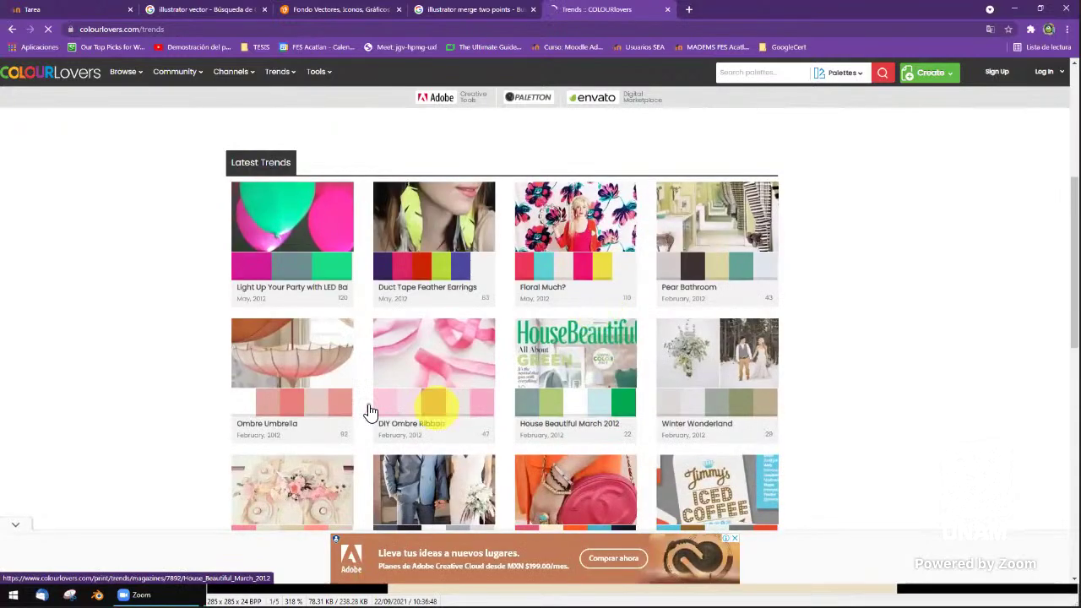
pyautogui.scroll(-1, 809, 473)
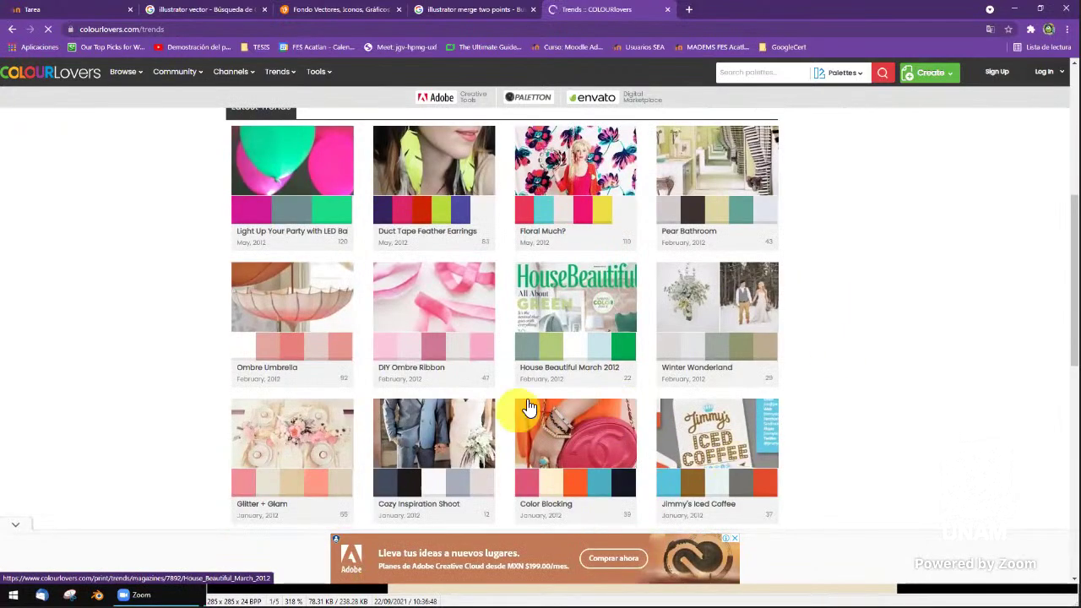
pyautogui.scroll(-2, 541, 403)
pyautogui.scroll(-1, 574, 363)
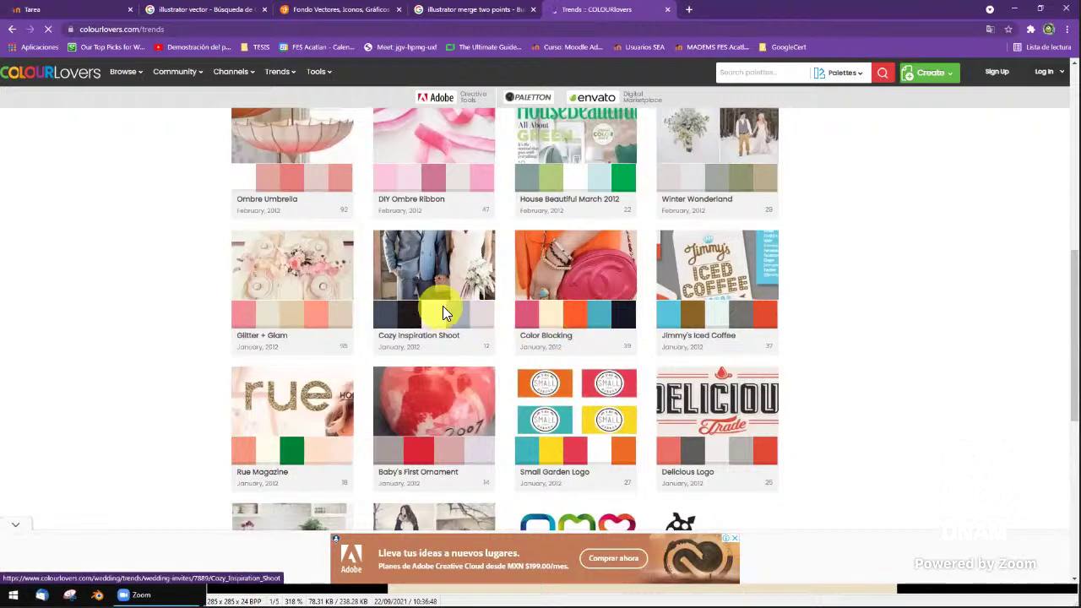
pyautogui.scroll(-2, 464, 312)
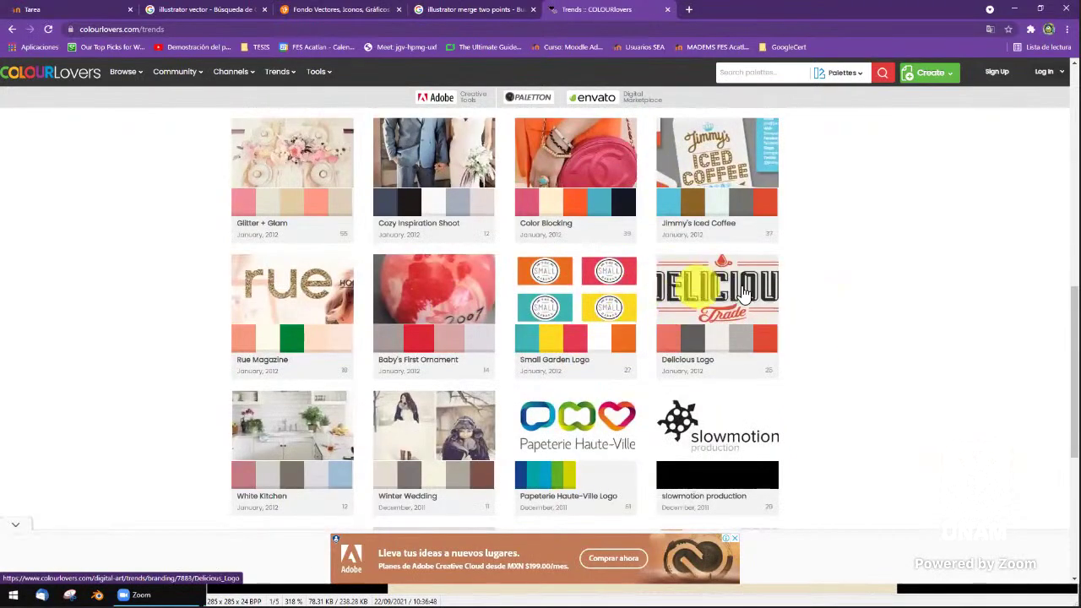
pyautogui.scroll(3, 563, 337)
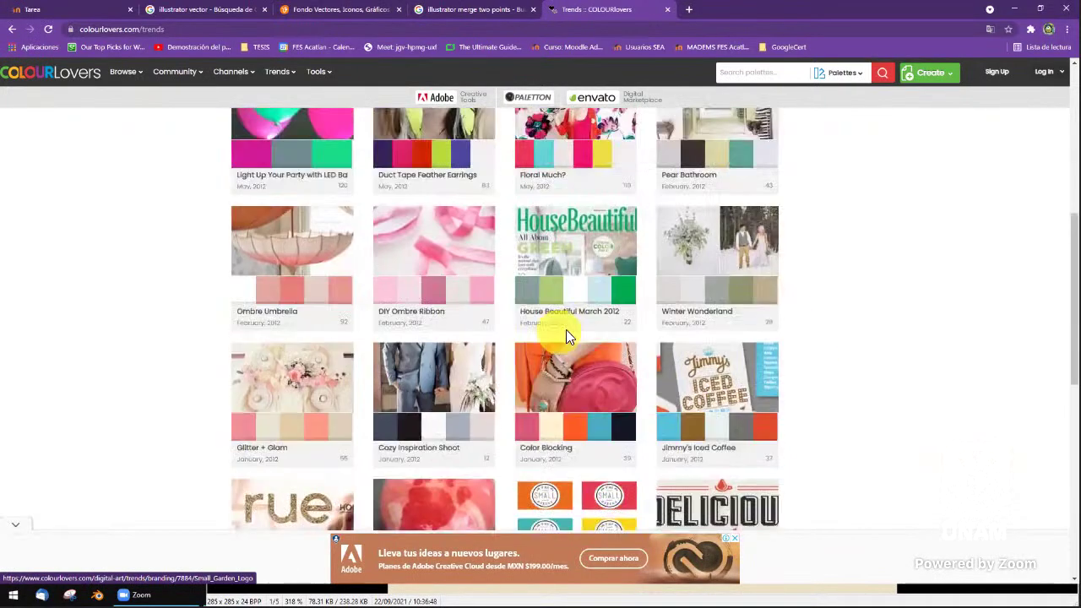
pyautogui.scroll(7, 574, 336)
pyautogui.scroll(-3, 586, 338)
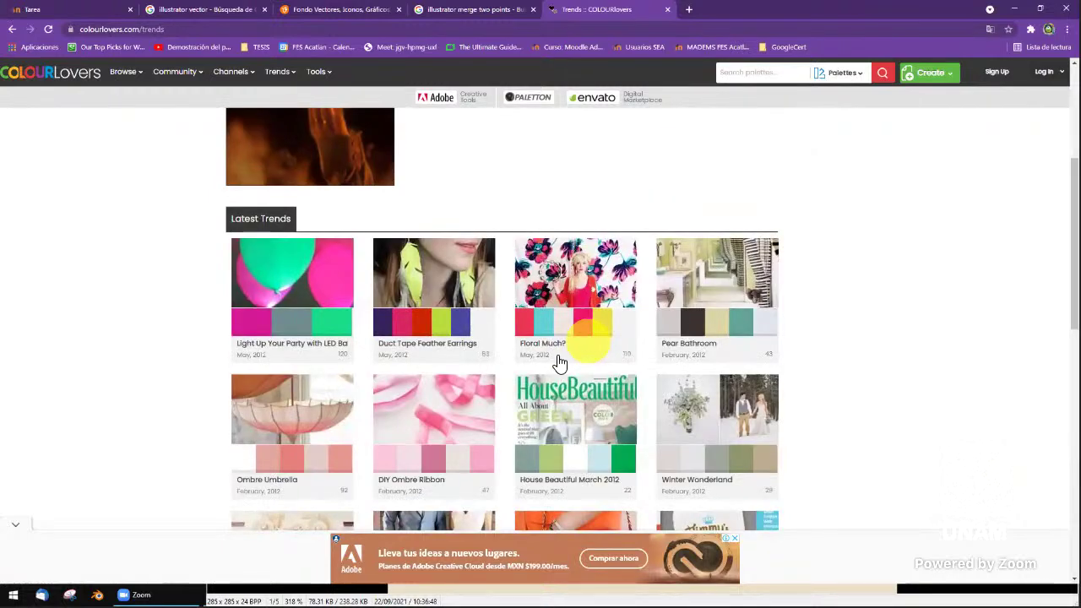
pyautogui.scroll(-5, 557, 346)
pyautogui.scroll(-2, 536, 353)
pyautogui.click(500, 345)
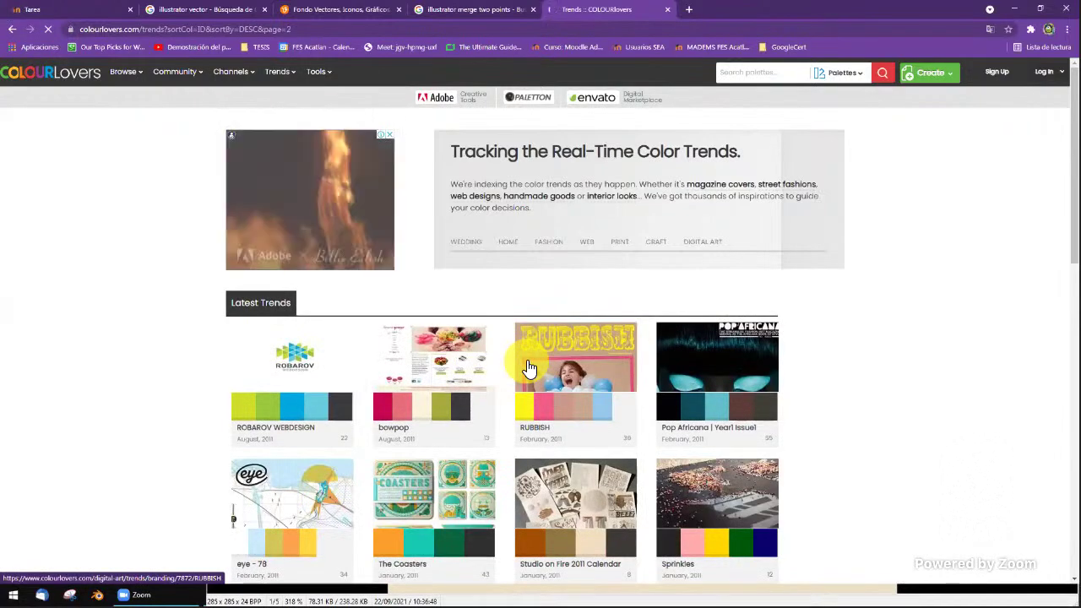
# Browse page 2, go to page 3 of the trends, then switch back to Illustrator
pyautogui.scroll(-2, 802, 328)
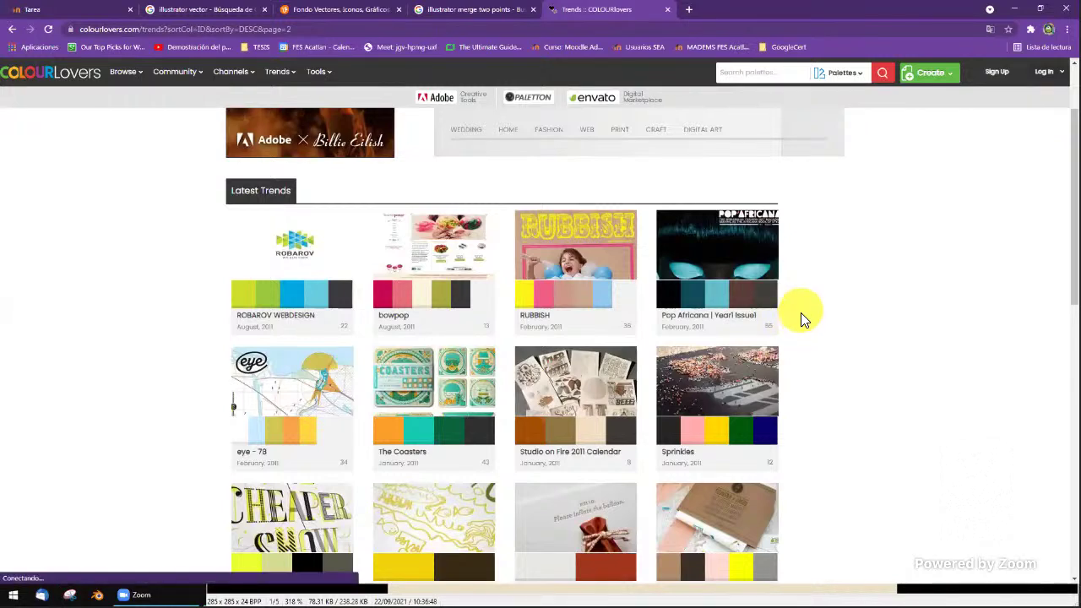
pyautogui.scroll(-2, 801, 312)
pyautogui.scroll(-1, 592, 372)
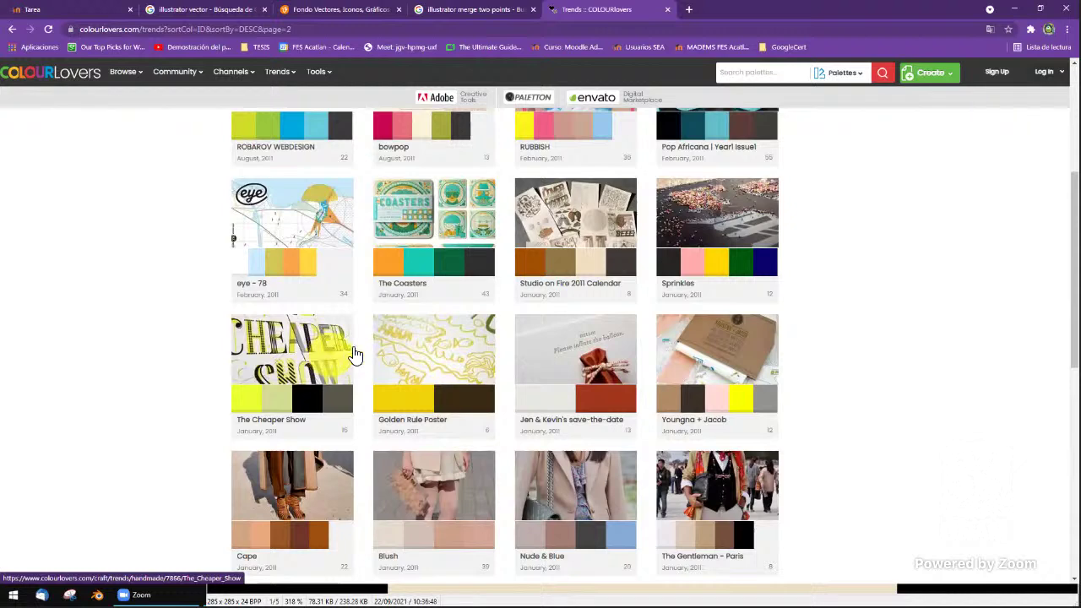
pyautogui.scroll(-2, 804, 292)
pyautogui.scroll(-3, 813, 299)
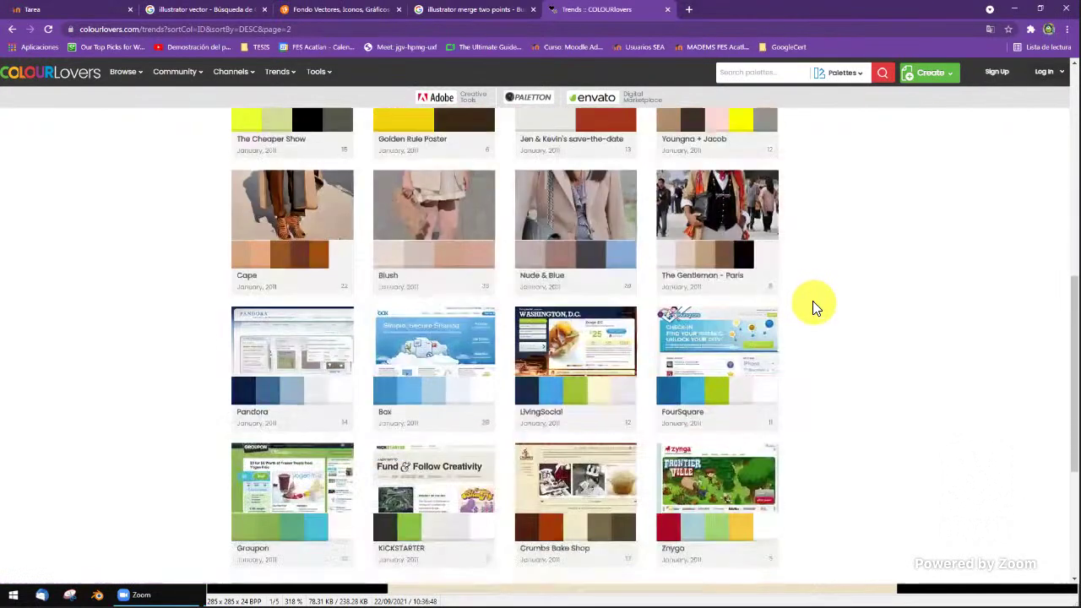
pyautogui.scroll(-2, 812, 306)
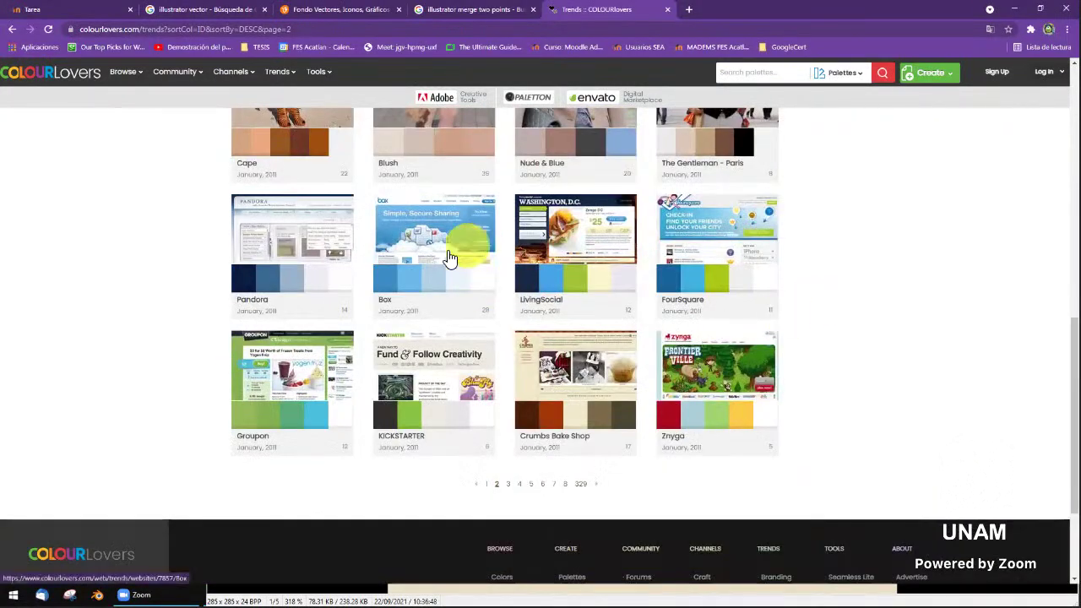
pyautogui.click(509, 484)
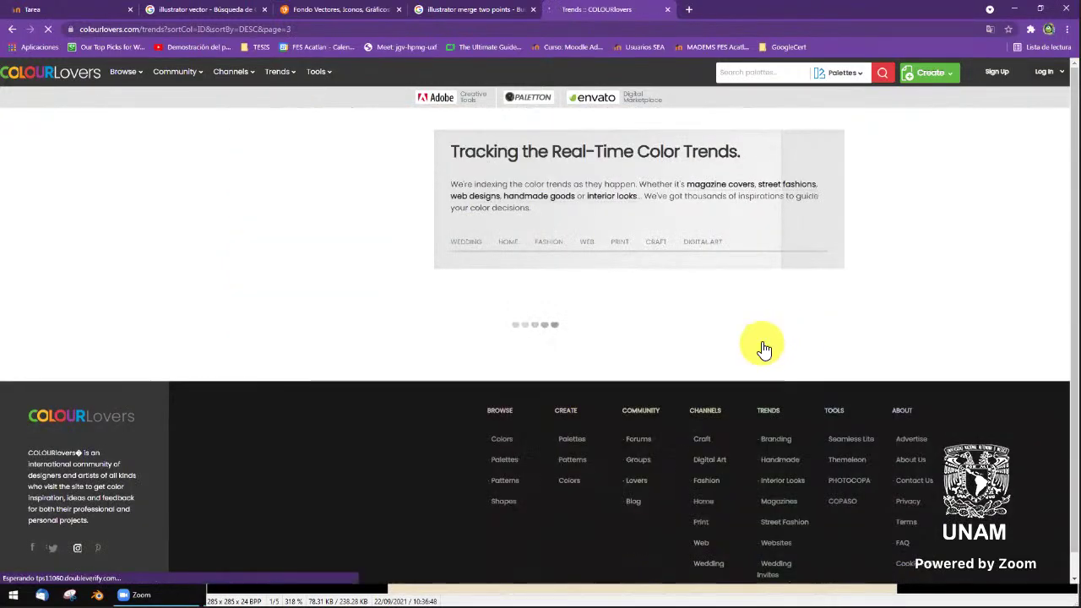
pyautogui.scroll(-2, 566, 359)
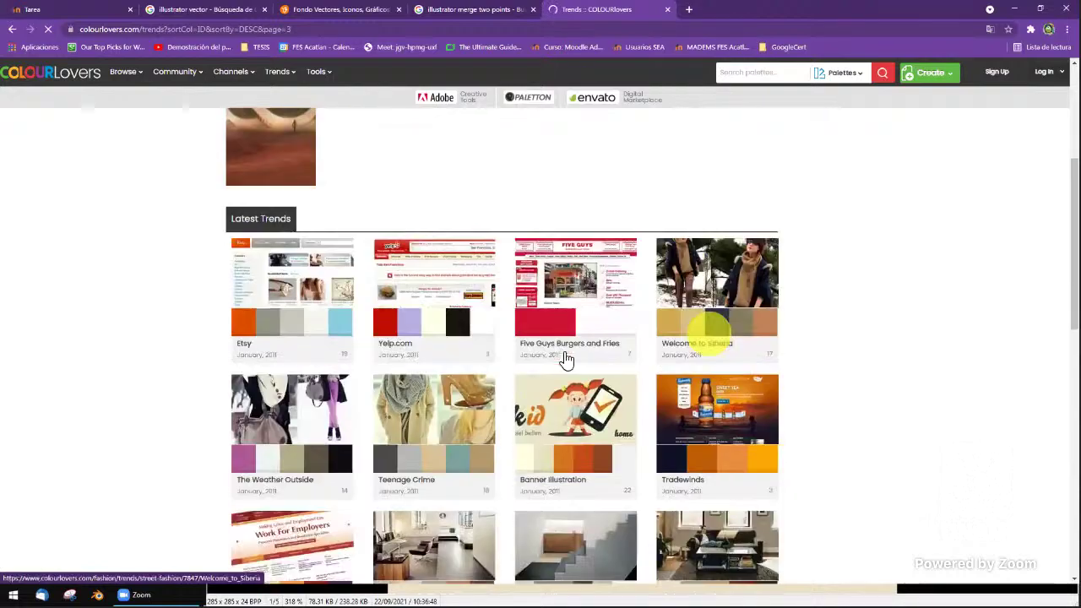
pyautogui.hotkey('alt', 'Tab')
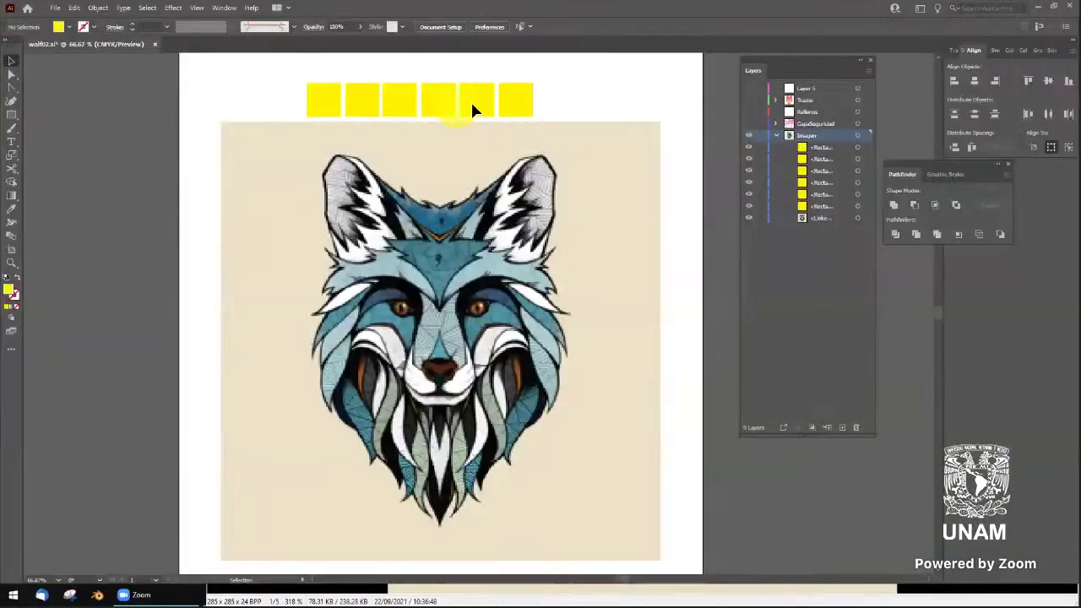
# Eyedrop the wolf's teal, dark blue, brown and light blue into squares five, six, four and three
pyautogui.click(477, 100)
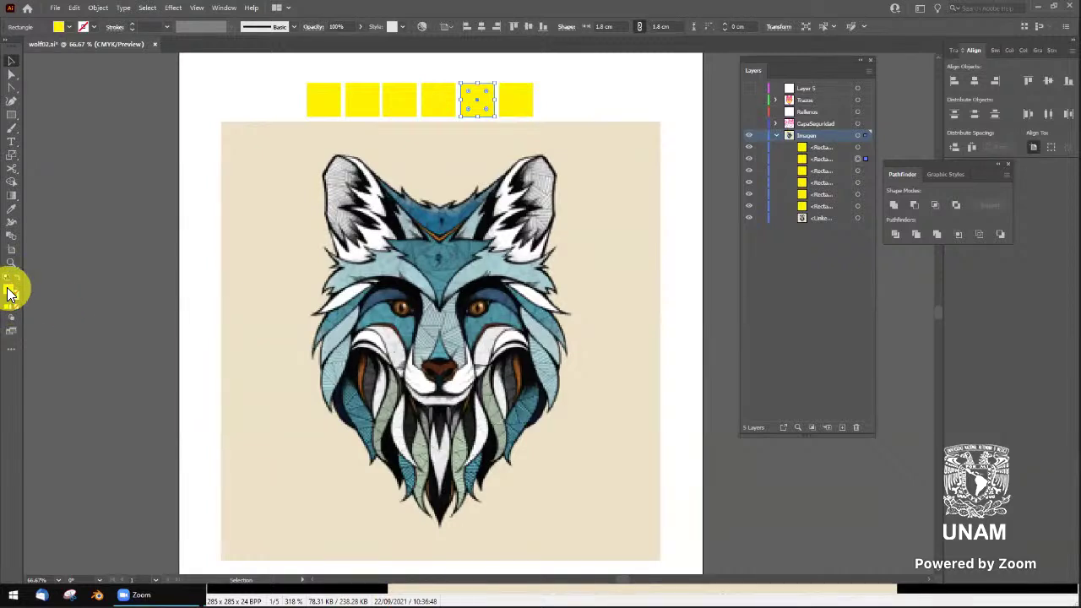
pyautogui.press('i')
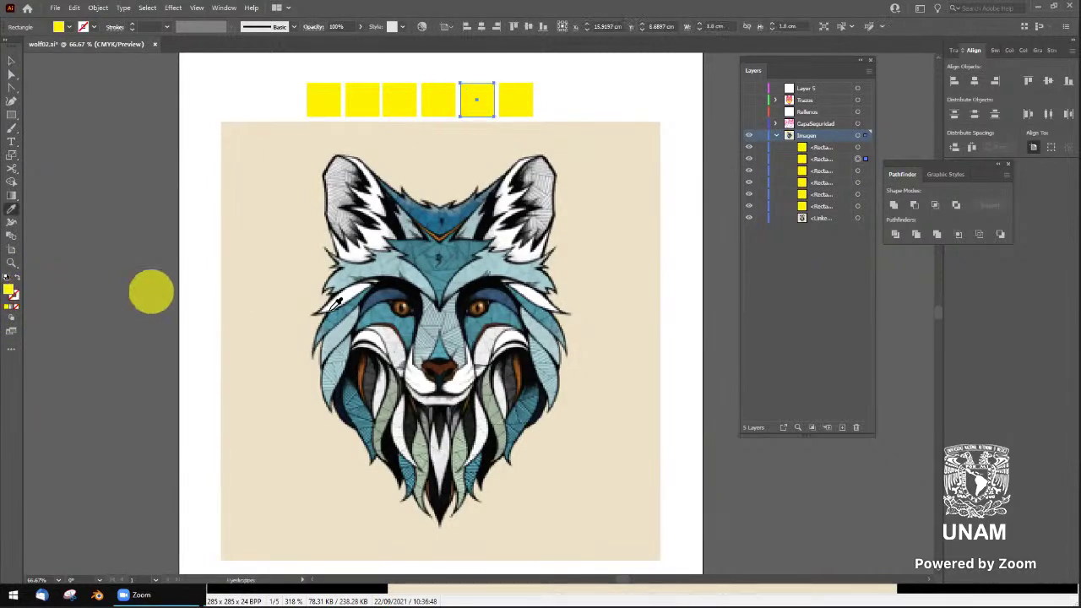
pyautogui.click(453, 276)
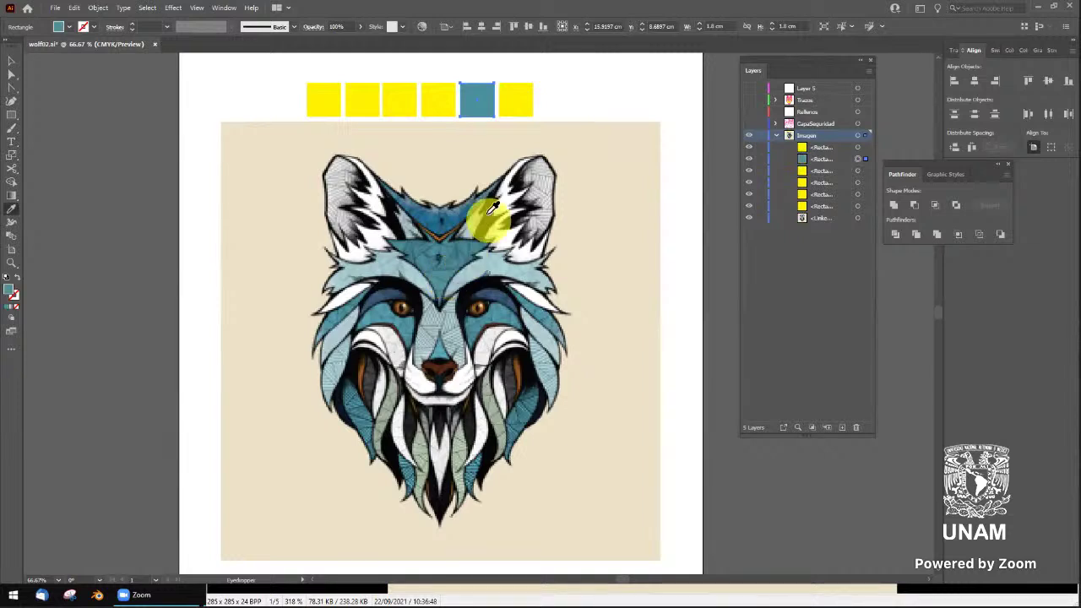
pyautogui.click(12, 61)
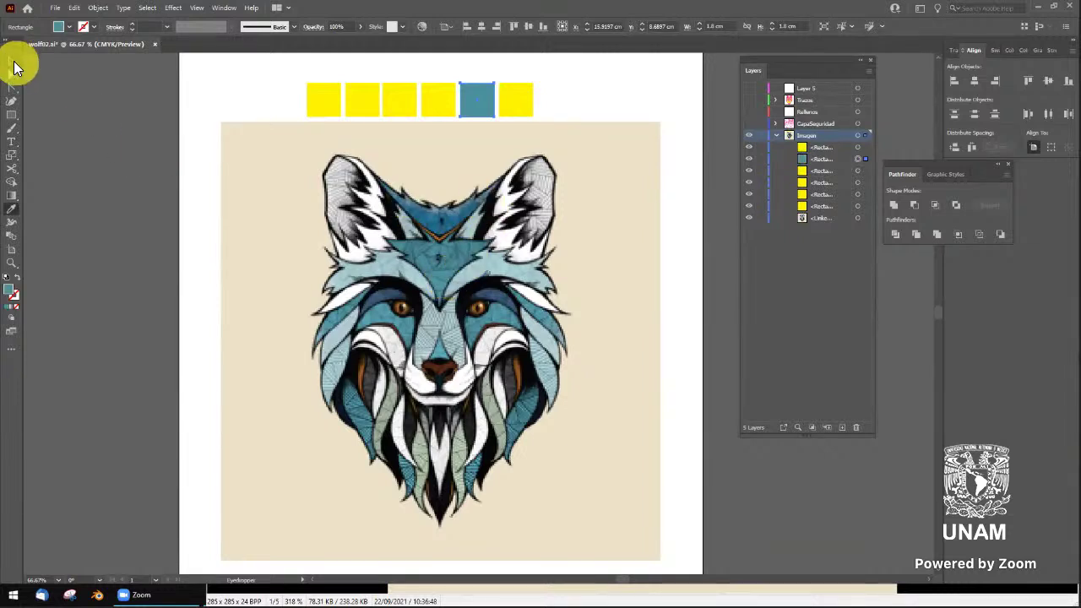
pyautogui.click(513, 101)
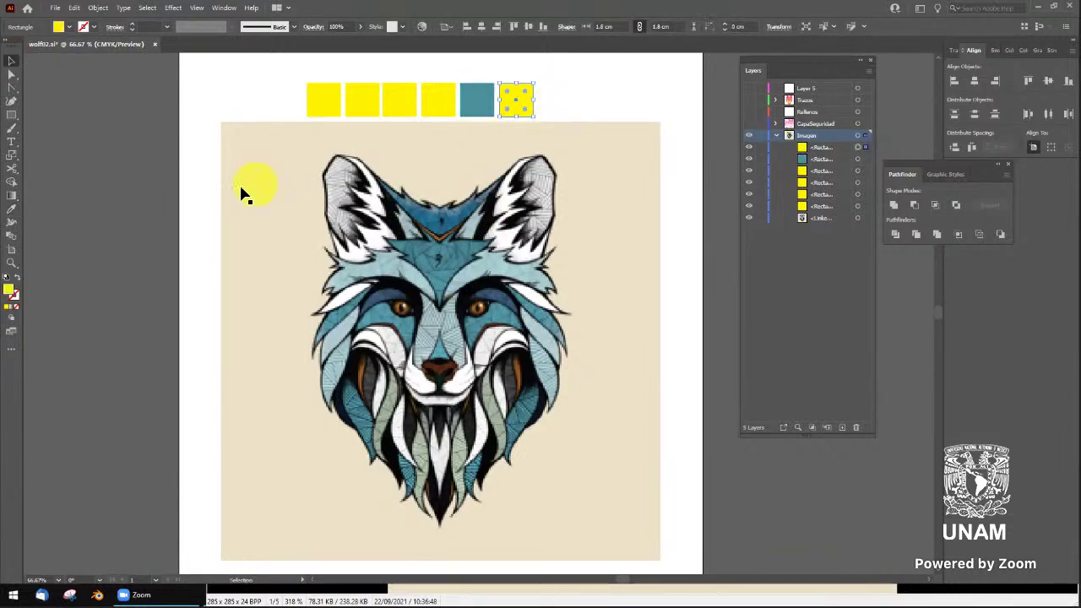
pyautogui.click(13, 214)
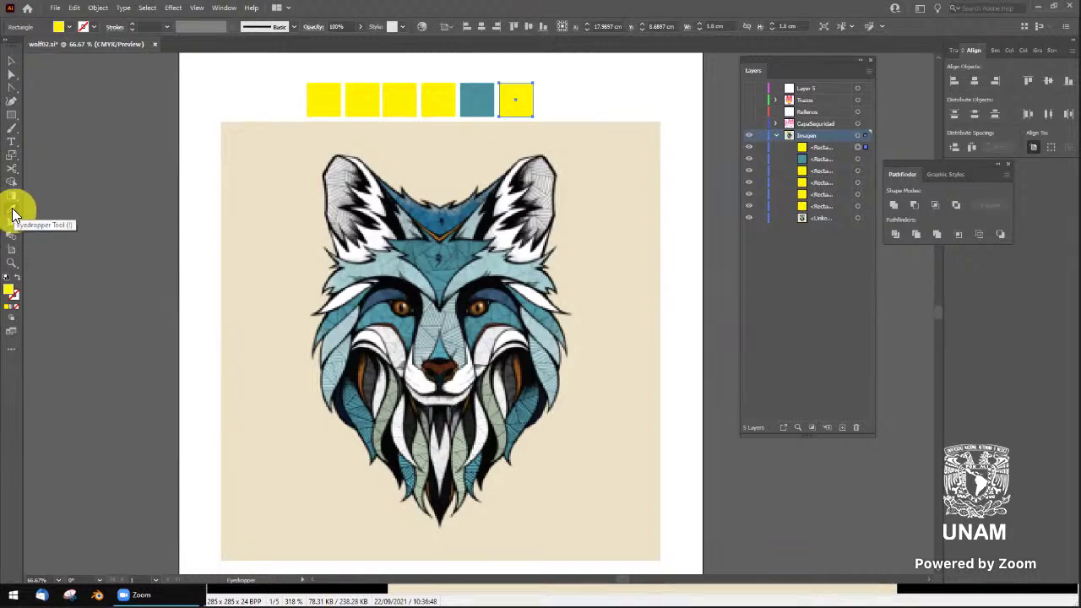
pyautogui.click(441, 213)
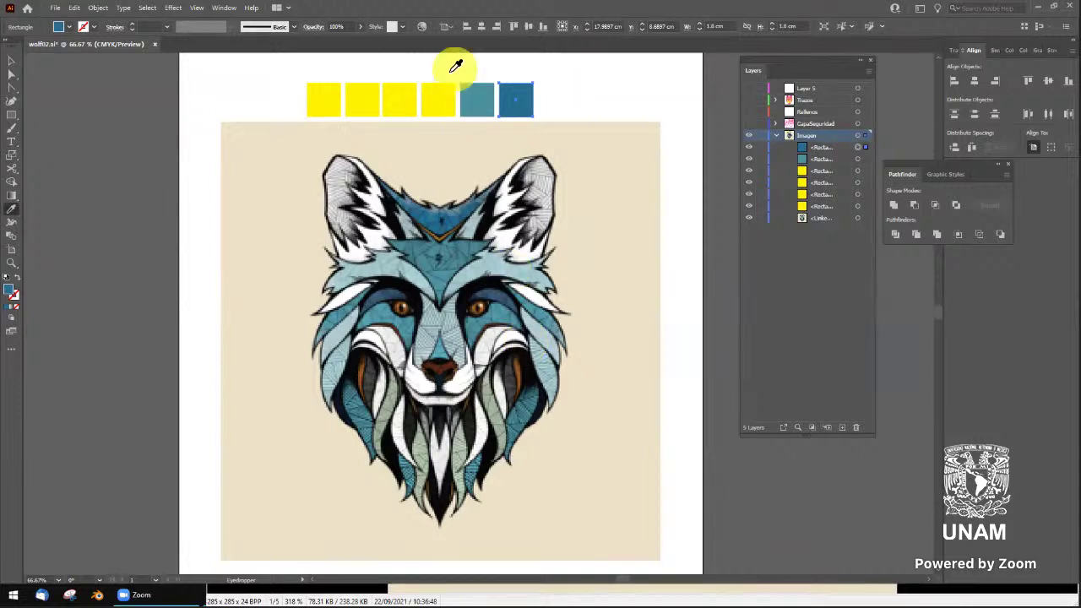
pyautogui.keyDown('ctrl'); pyautogui.click(440, 102); pyautogui.keyUp('ctrl')
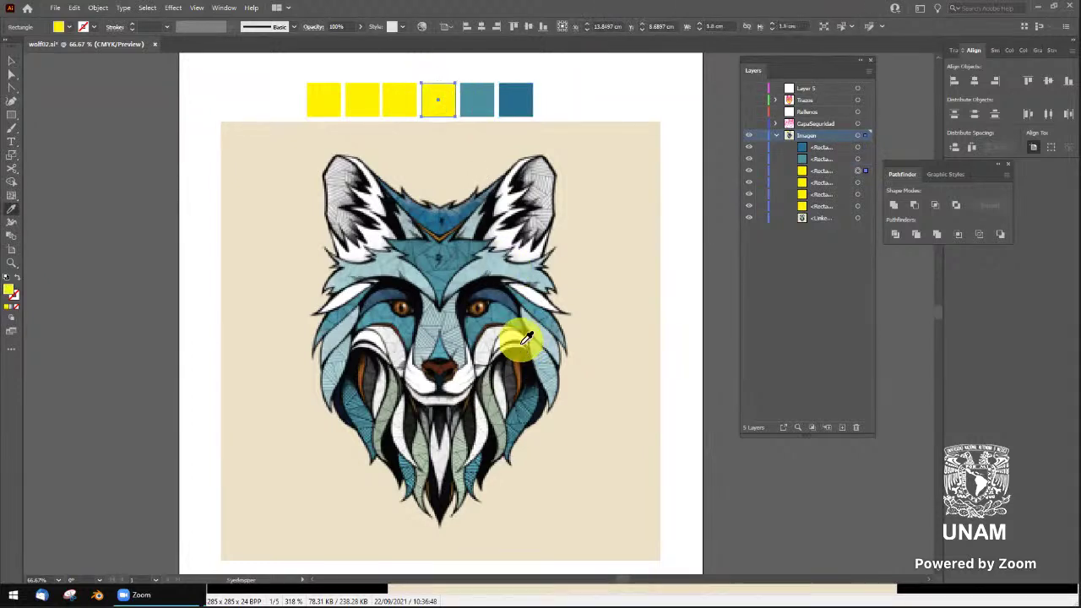
pyautogui.click(523, 370)
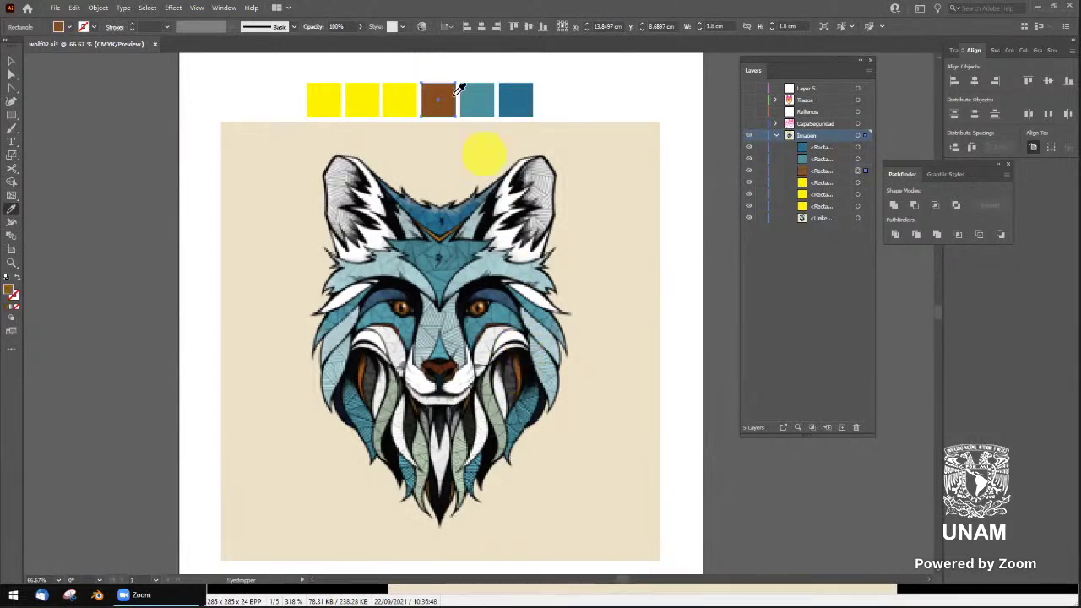
pyautogui.keyDown('ctrl'); pyautogui.click(400, 103); pyautogui.keyUp('ctrl')
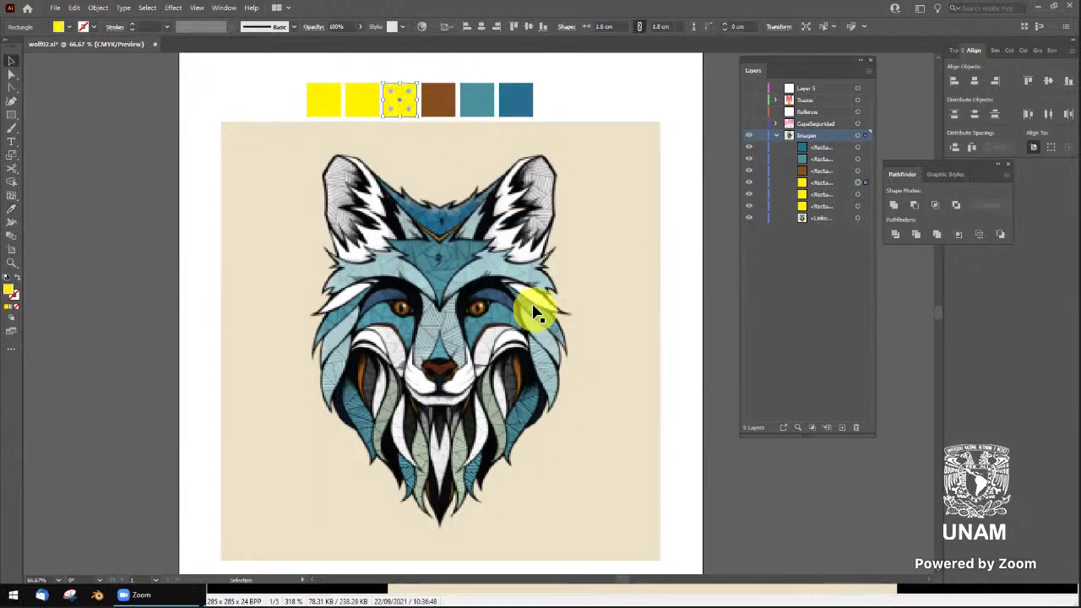
pyautogui.click(550, 332)
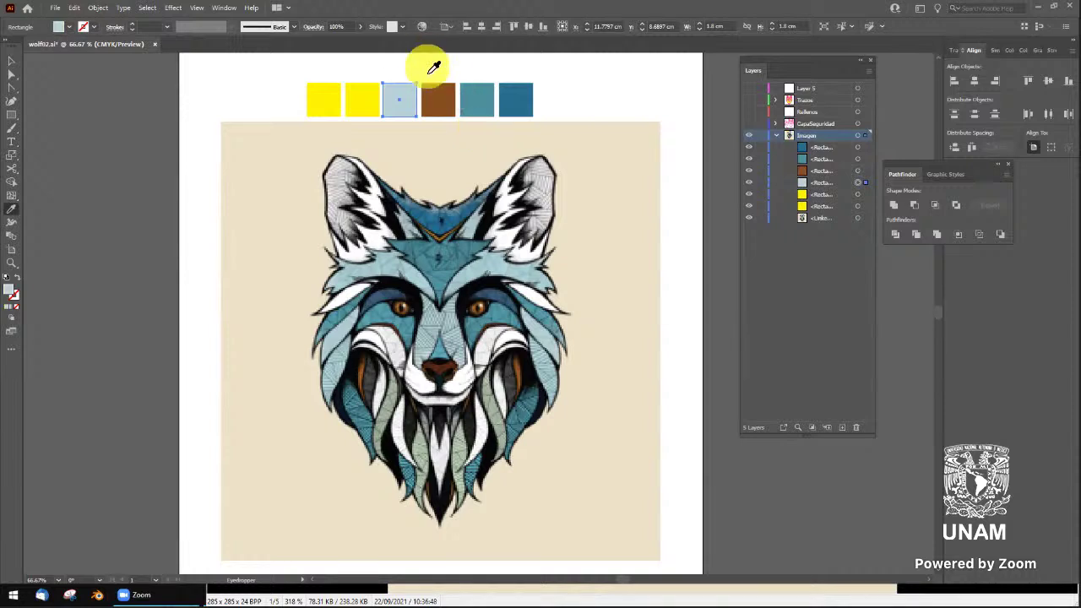
# Sample the ear's light grey into the second swatch and the eye's dark navy into the first
pyautogui.keyDown('ctrl'); pyautogui.click(362, 97); pyautogui.keyUp('ctrl')
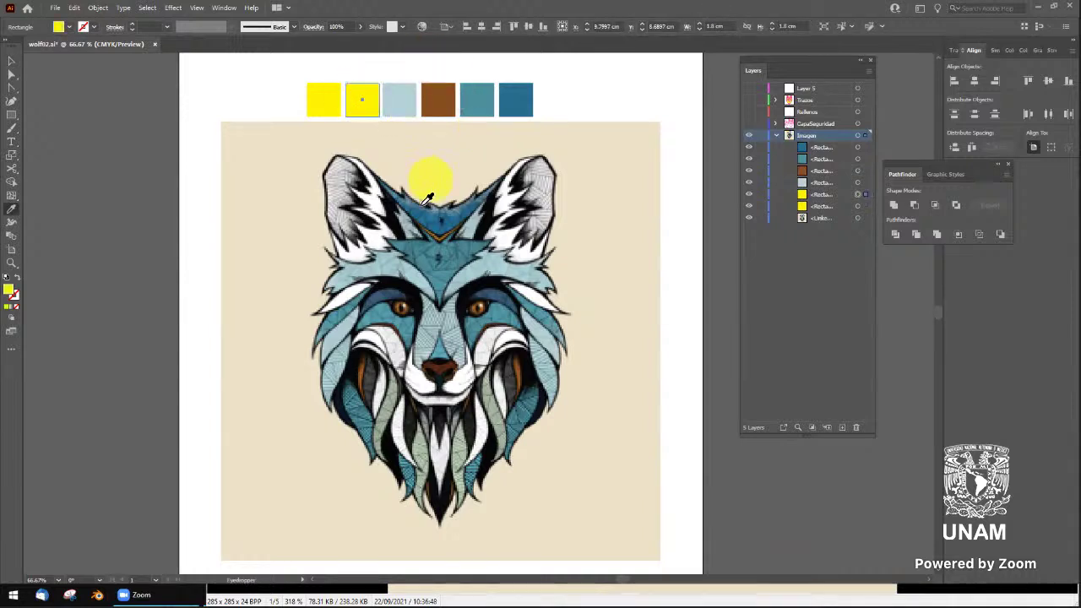
pyautogui.click(346, 194)
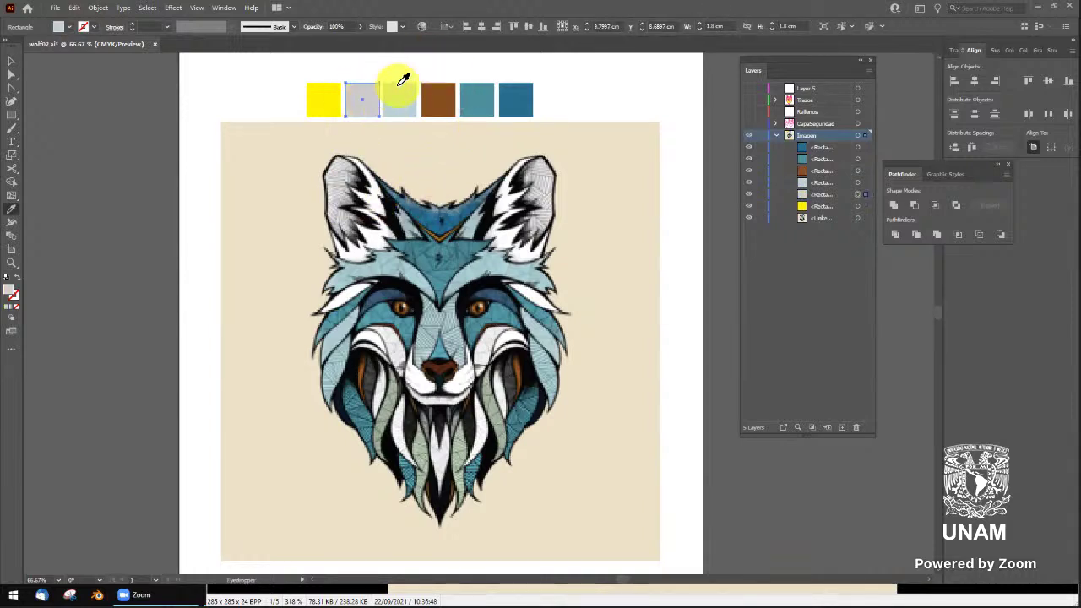
pyautogui.keyDown('ctrl'); pyautogui.click(397, 73); pyautogui.keyUp('ctrl')
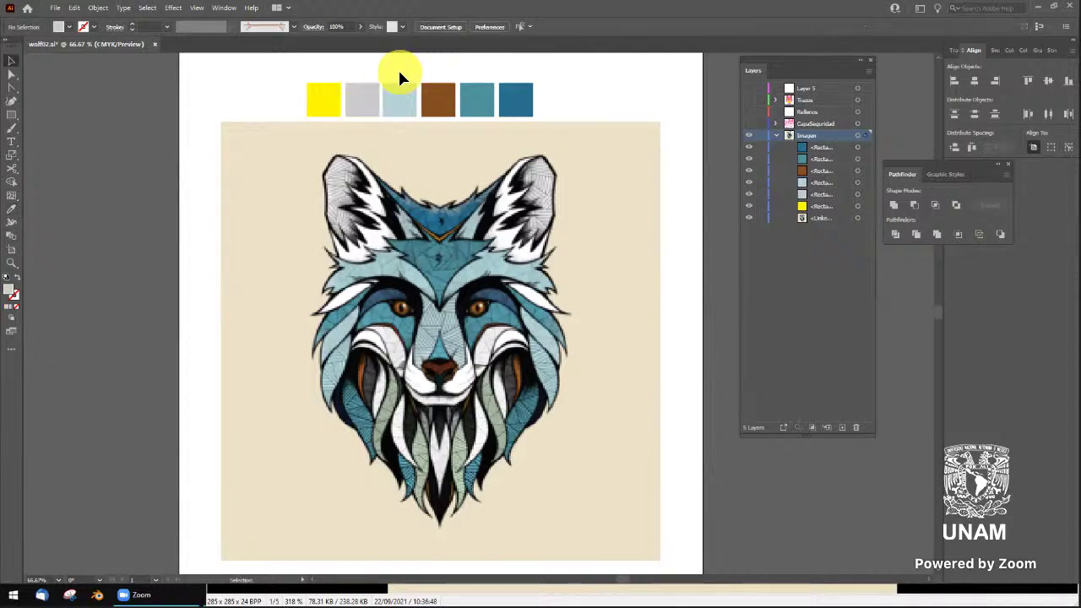
pyautogui.keyDown('ctrl'); pyautogui.click(333, 95); pyautogui.keyUp('ctrl')
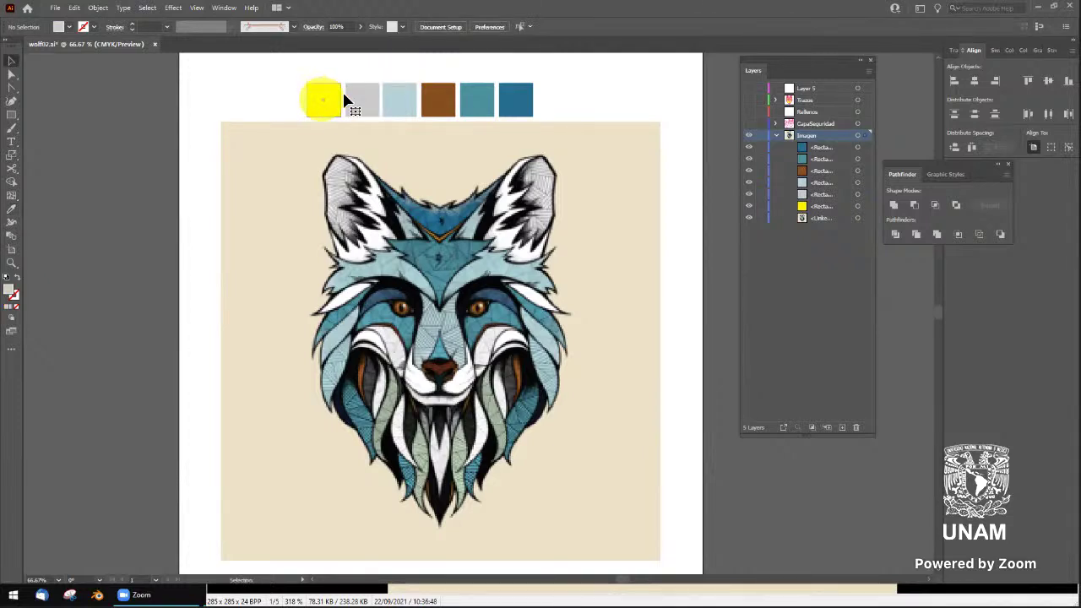
pyautogui.click(393, 297)
pyautogui.click(12, 61)
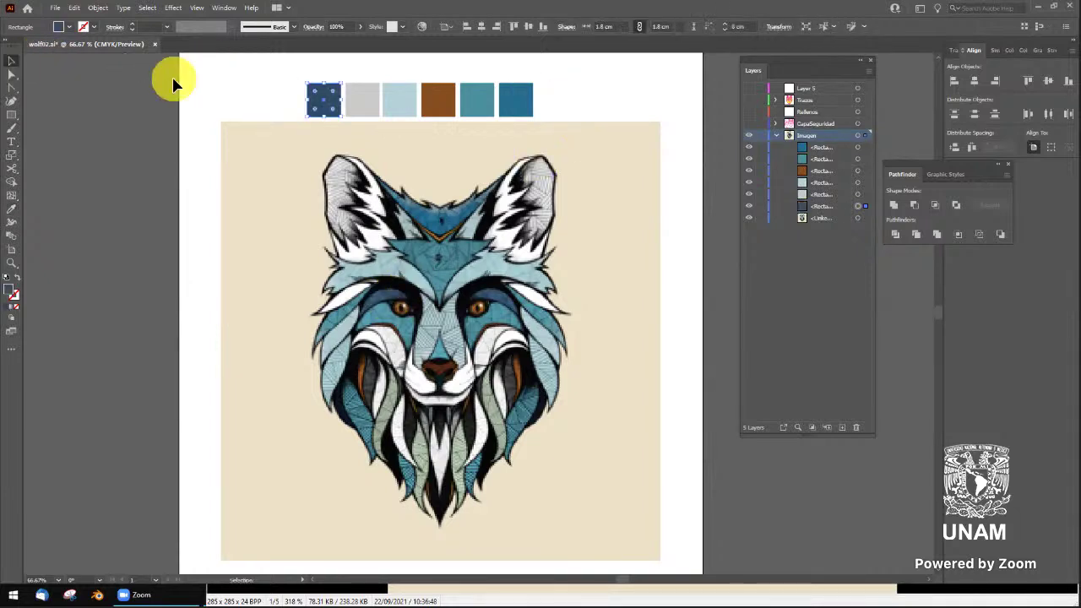
pyautogui.click(267, 103)
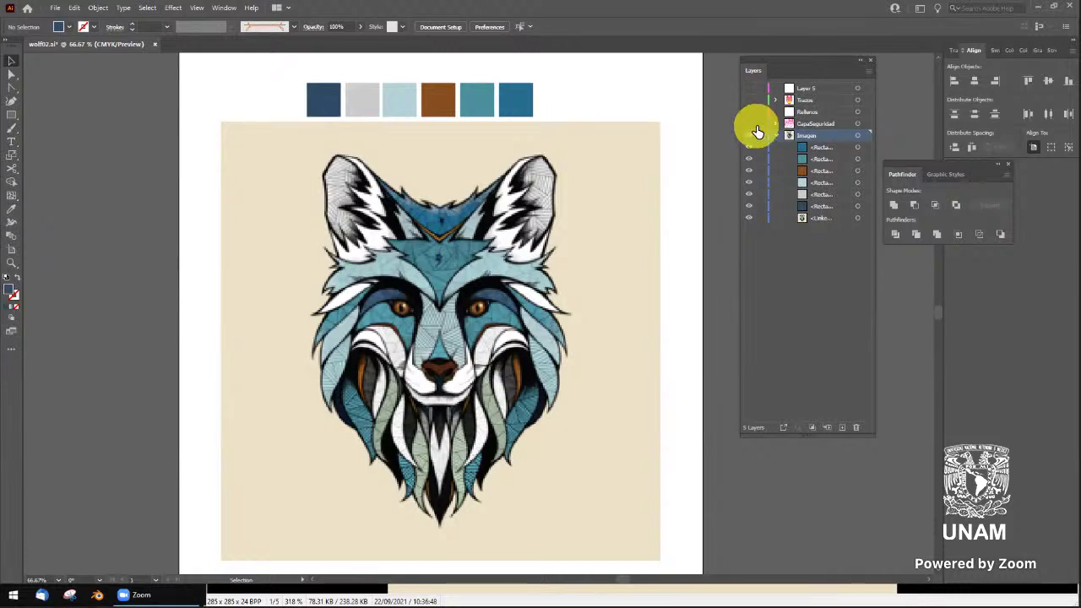
# Show and expand the Trazos layer, make it active, and select then deselect the wolf group
pyautogui.click(751, 102)
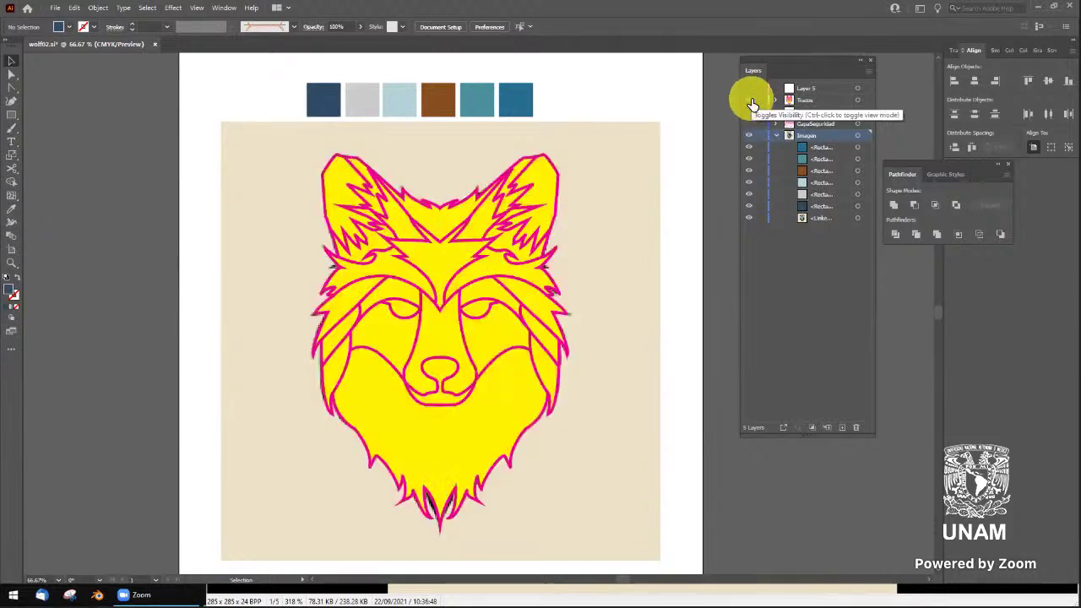
pyautogui.click(776, 100)
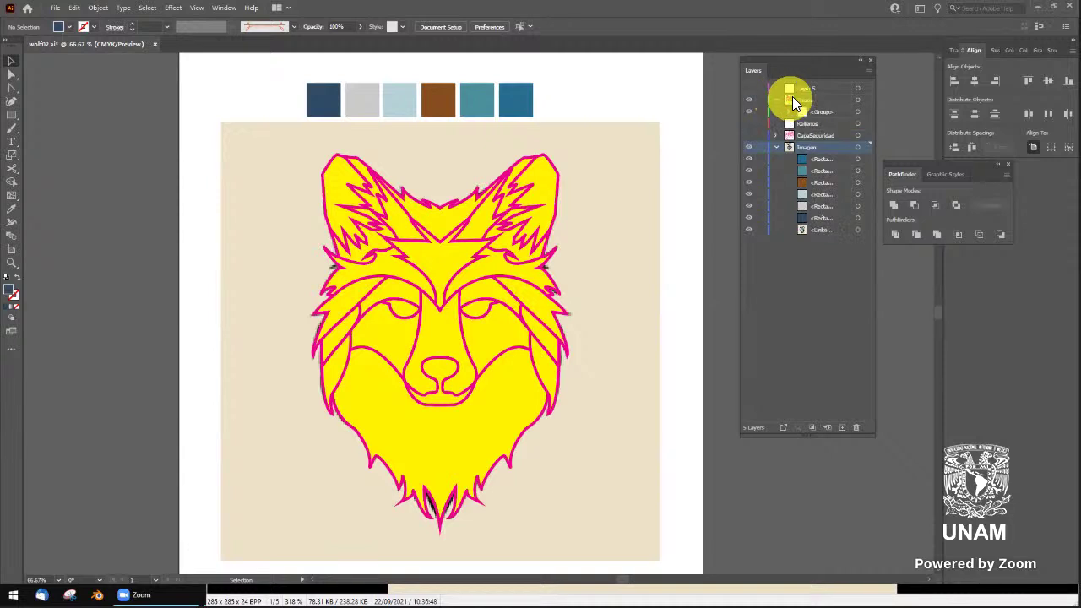
pyautogui.click(799, 102)
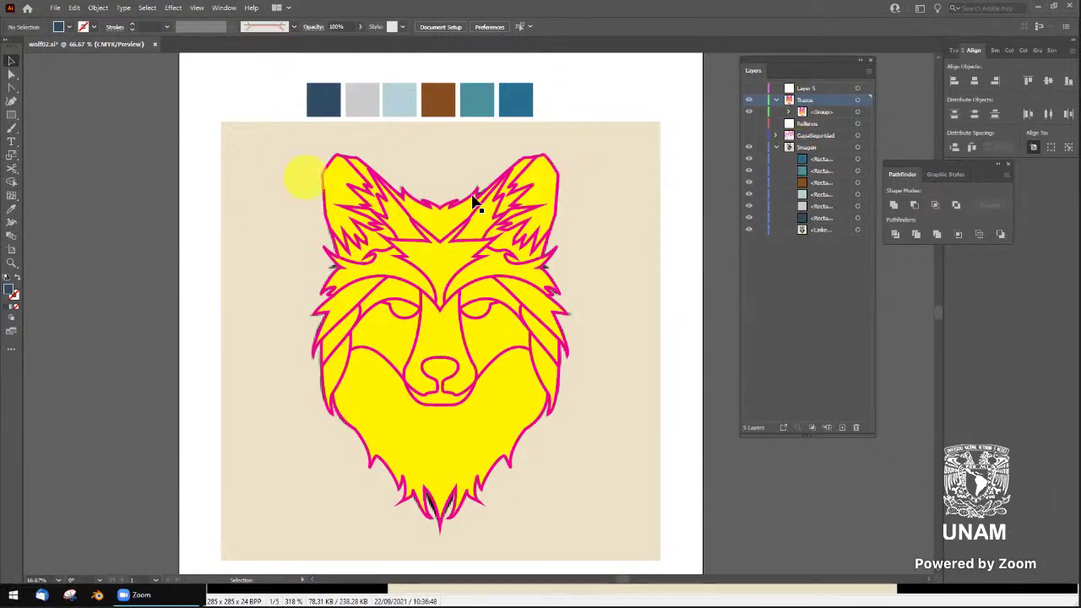
pyautogui.click(549, 193)
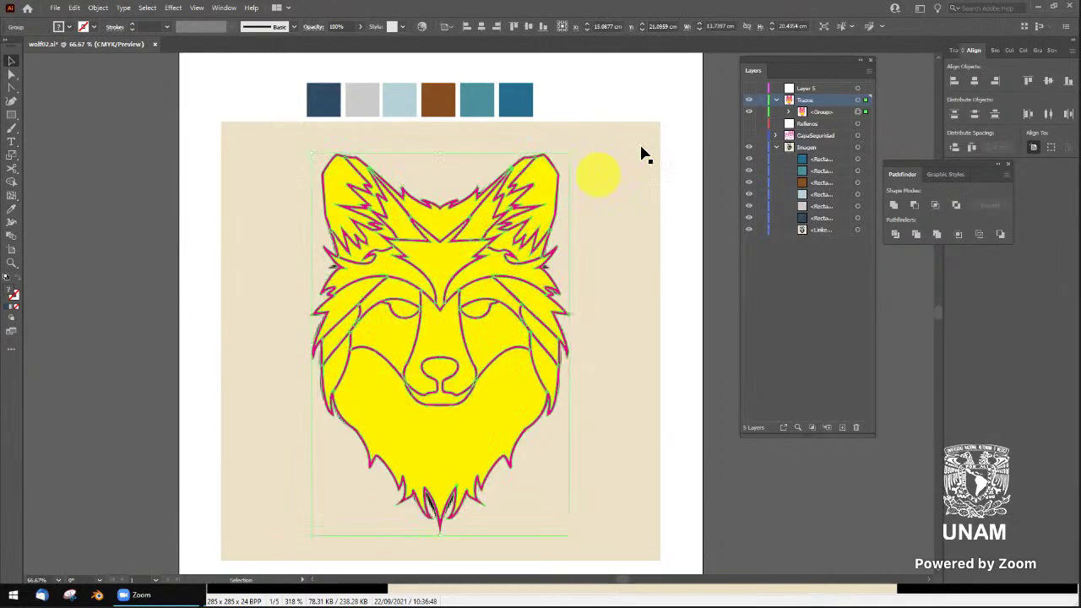
pyautogui.click(698, 127)
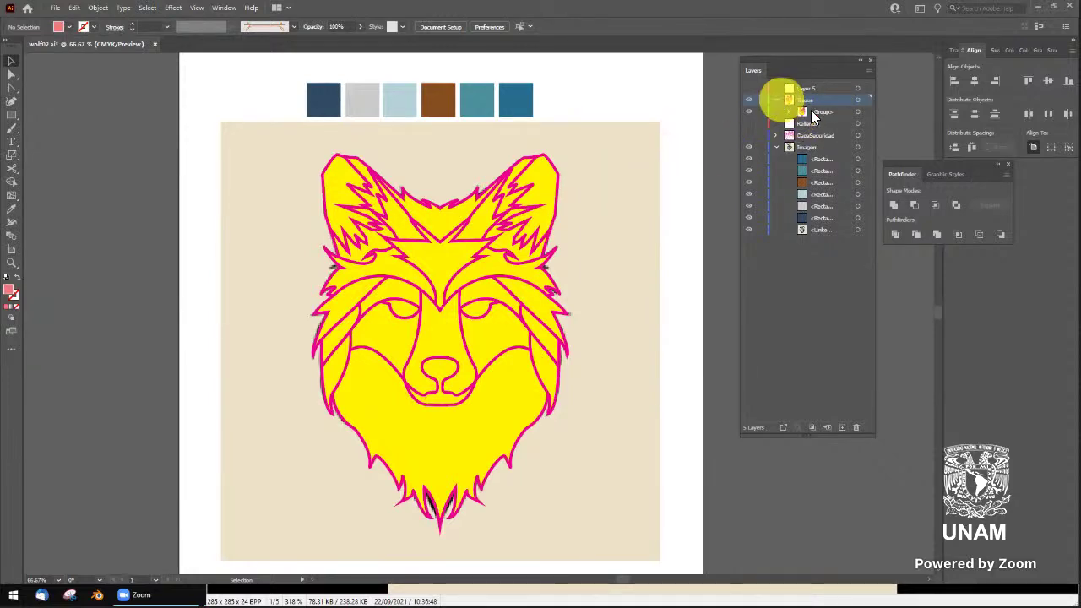
# Isolate the wolf group and test-move the right inner ear piece, then undo it
pyautogui.click(550, 195)
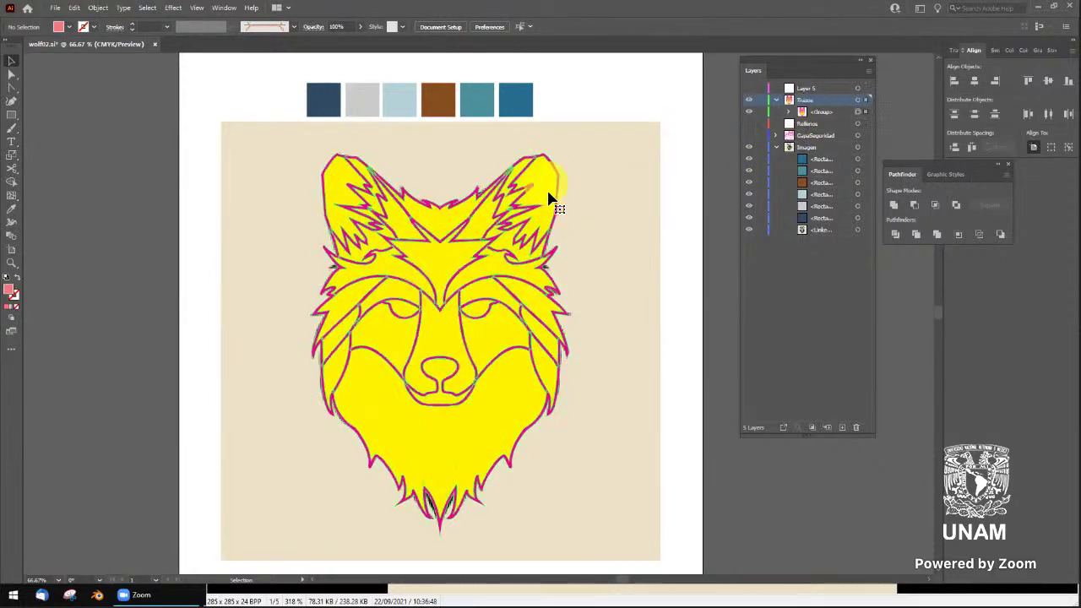
pyautogui.click(682, 123)
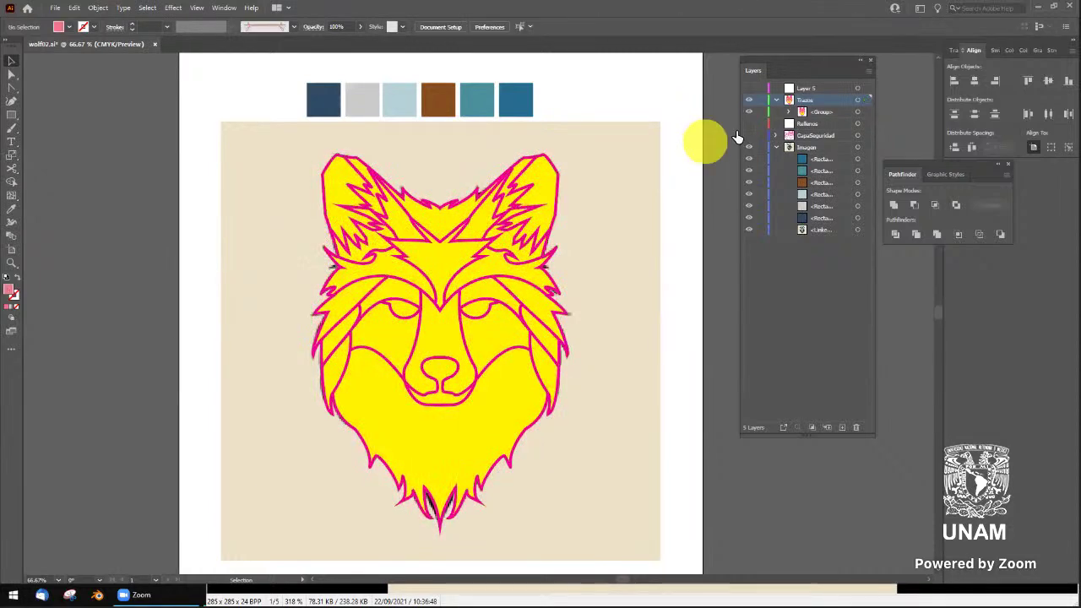
pyautogui.doubleClick(553, 189)
pyautogui.moveTo(546, 181); pyautogui.dragTo(583, 160)
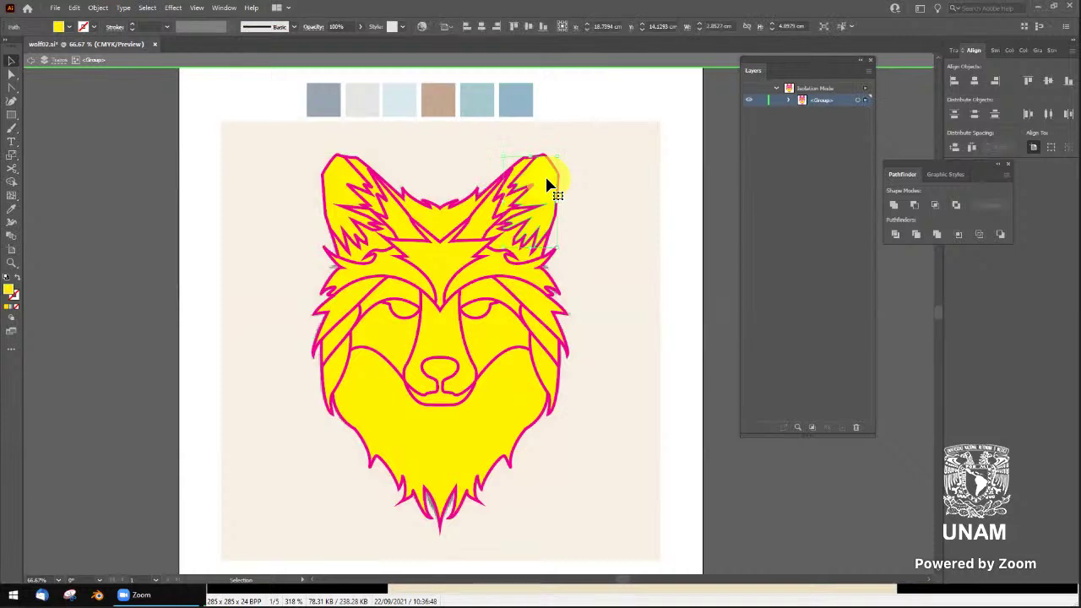
pyautogui.hotkey('ctrl', 'z')
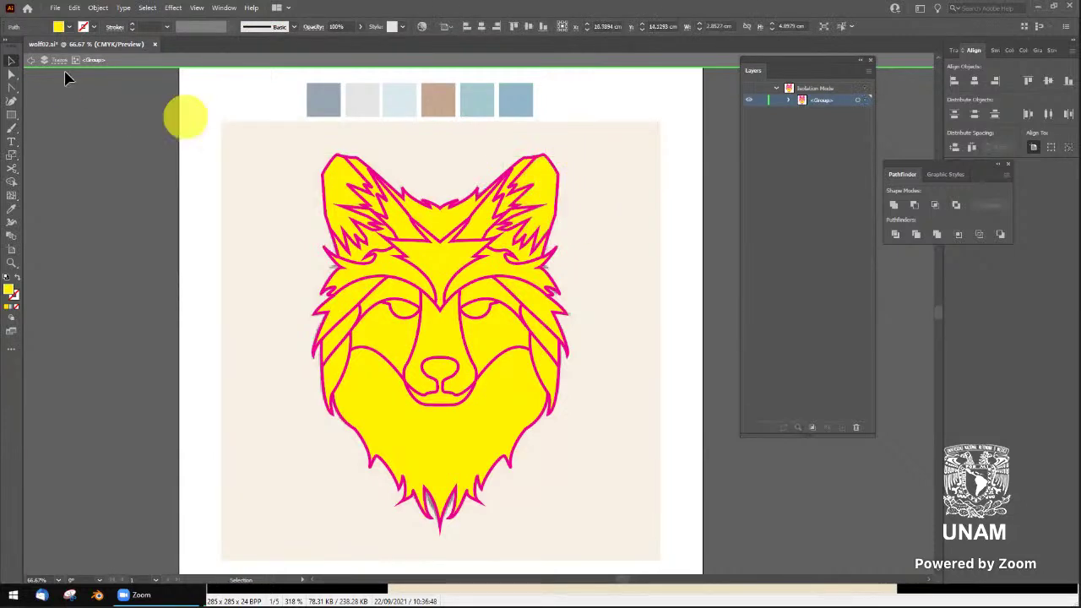
pyautogui.click(48, 60)
# Test-shift the whole wolf group, exit isolation, and browse its path list in Layers
pyautogui.click(540, 181)
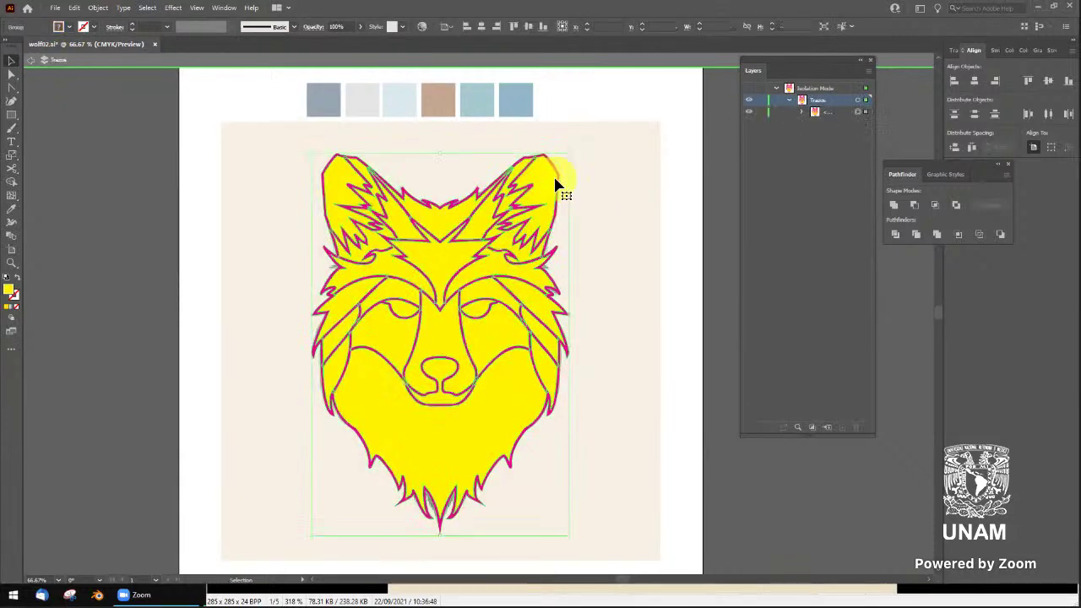
pyautogui.moveTo(560, 164); pyautogui.dragTo(649, 169)
pyautogui.hotkey('ctrl', 'z')
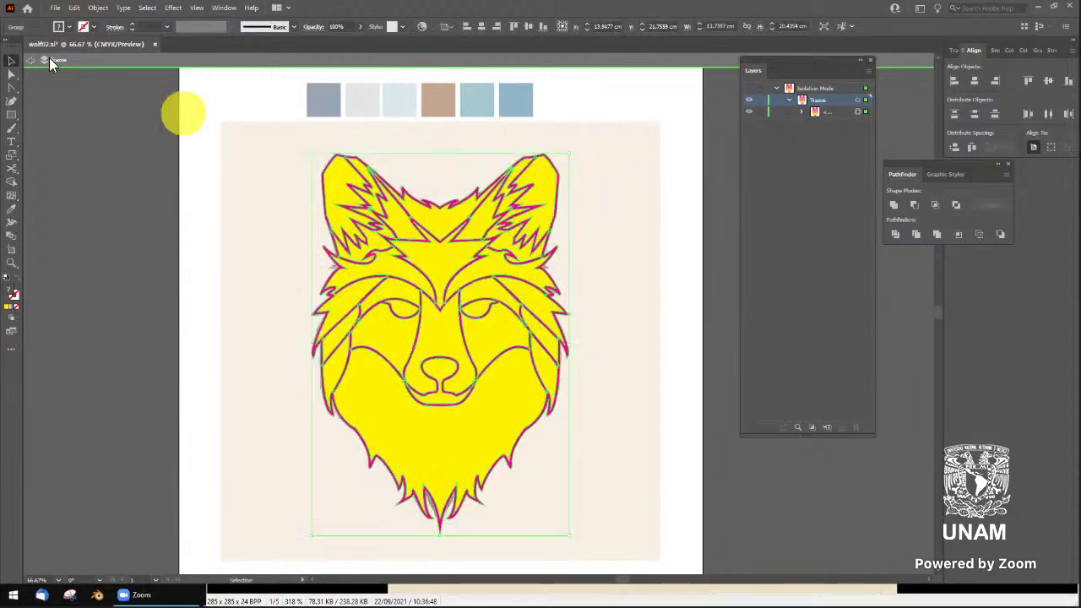
pyautogui.click(32, 59)
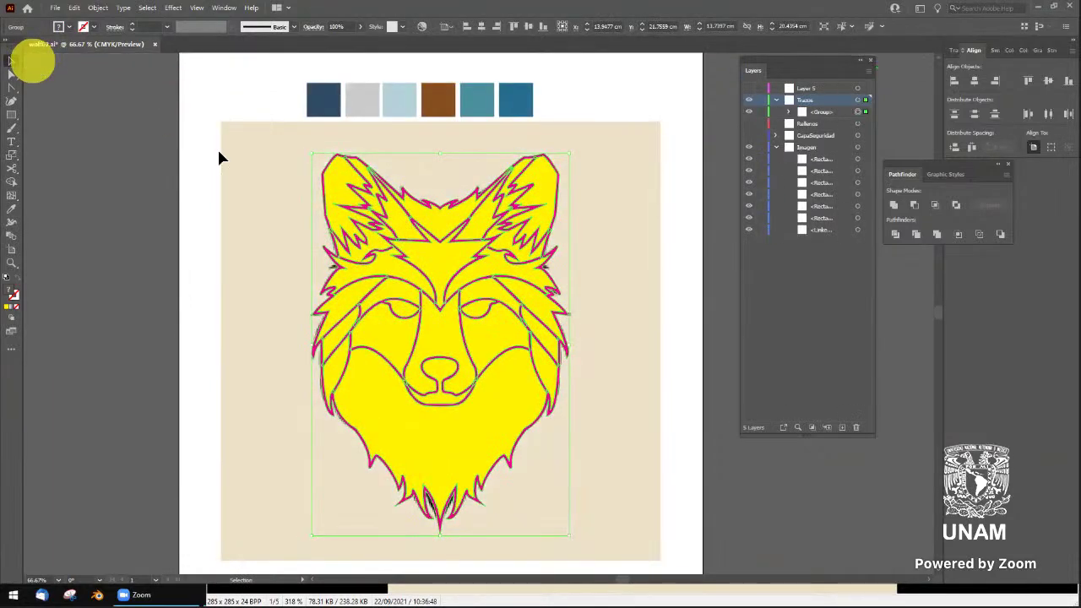
pyautogui.click(542, 176)
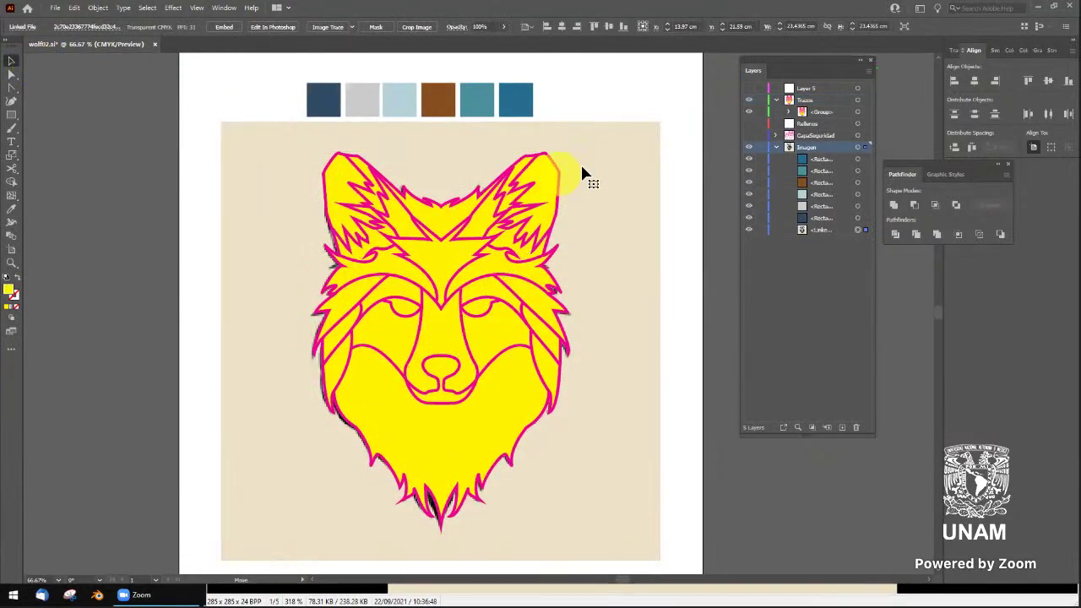
pyautogui.click(792, 111)
pyautogui.click(789, 111)
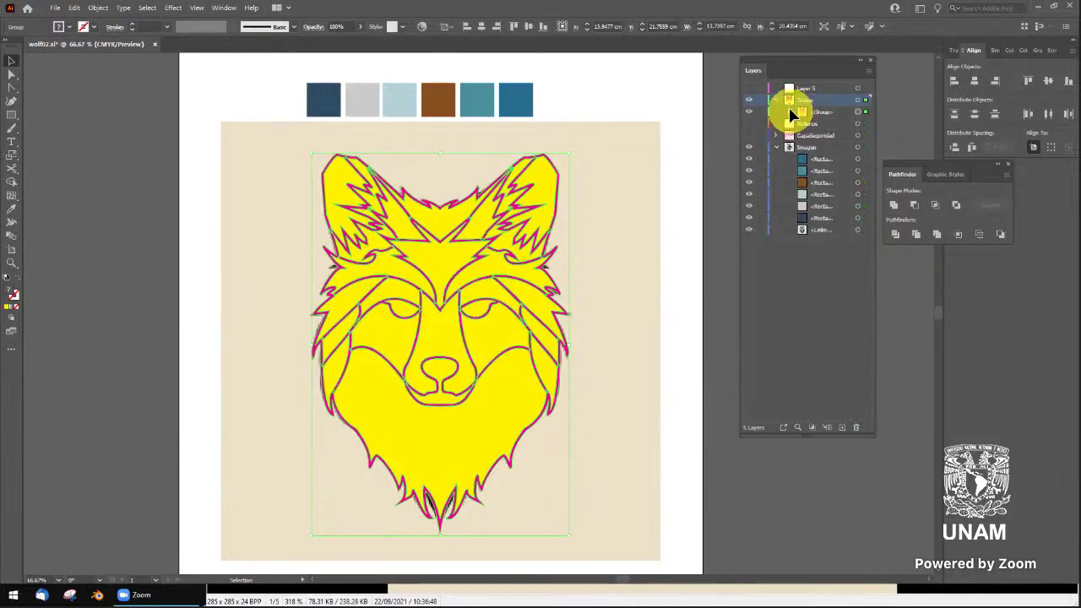
pyautogui.click(558, 180)
# Re-isolate the group and inspect the right-ear, forehead and left-ear paths before stepping up to Trazos
pyautogui.doubleClick(543, 183)
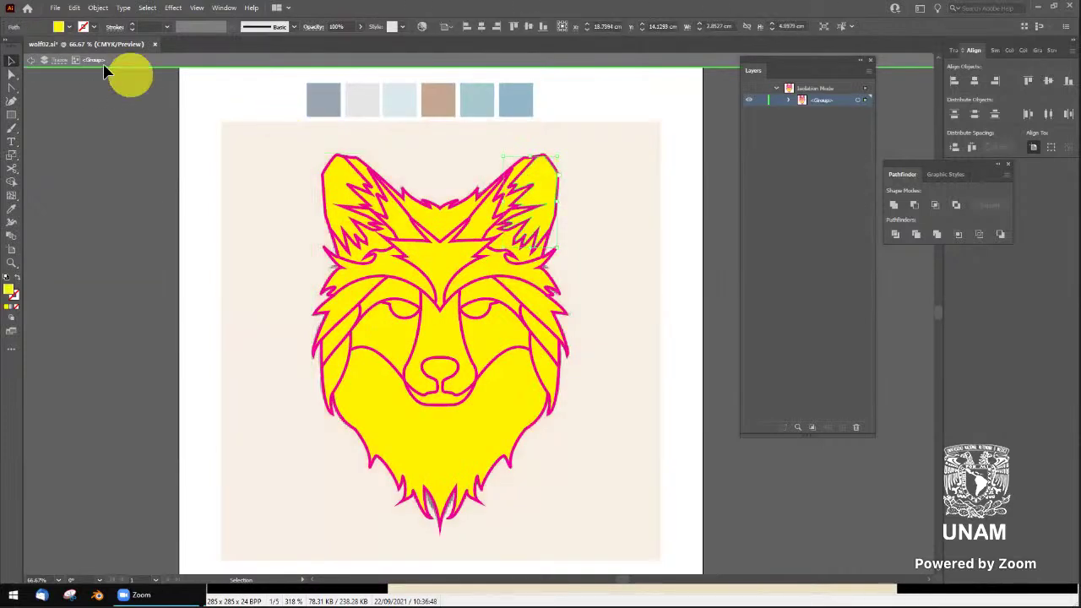
pyautogui.click(517, 175)
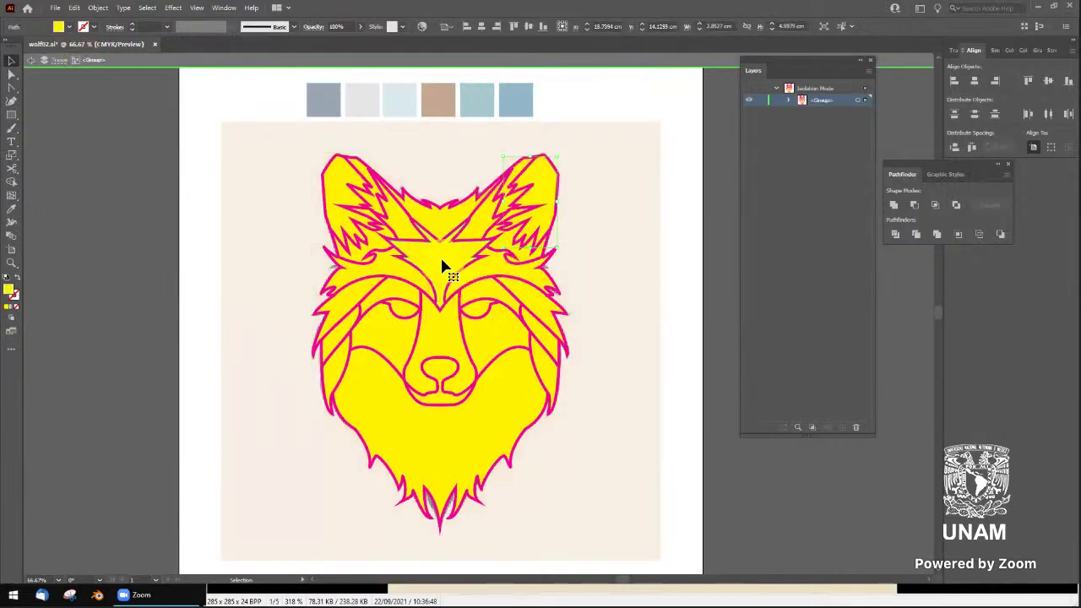
pyautogui.click(387, 258)
pyautogui.click(353, 228)
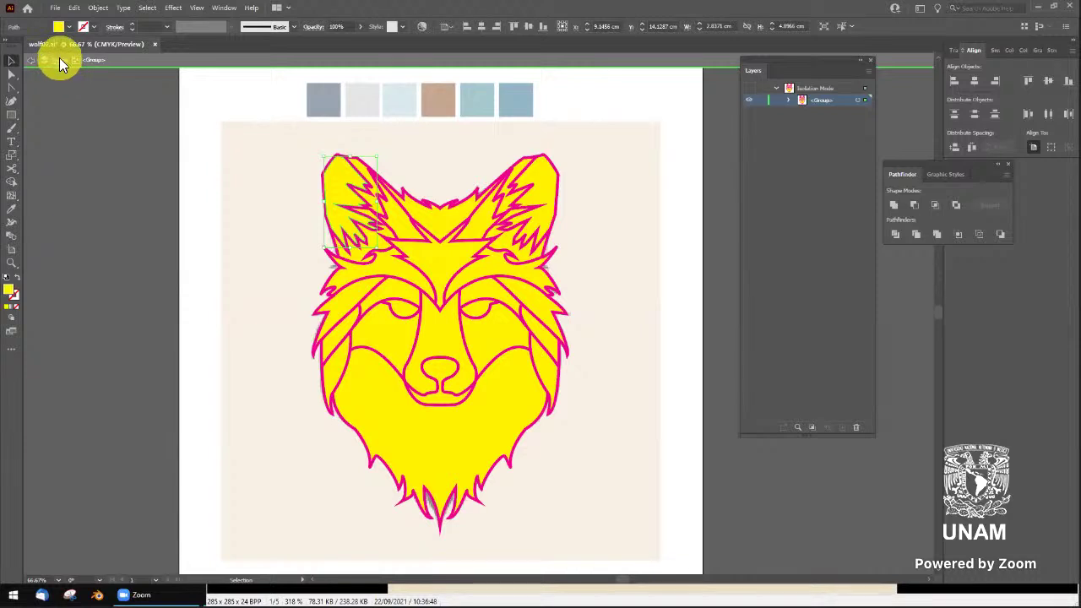
pyautogui.click(59, 61)
pyautogui.click(456, 223)
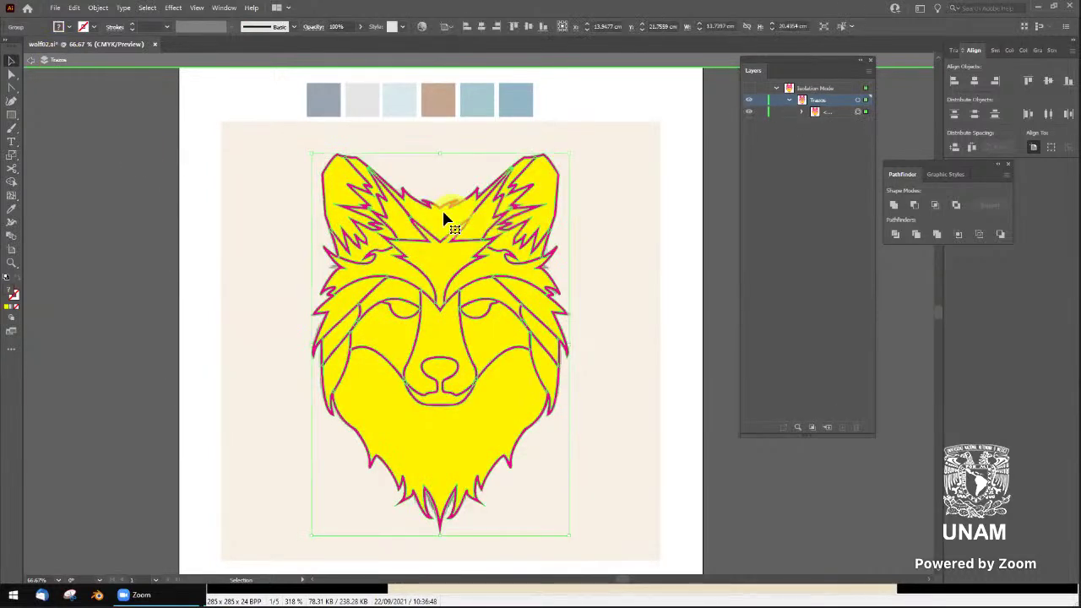
# Leave isolation, show the Trazos layer again, and reselect the wolf group with the Object menu
pyautogui.click(100, 7)
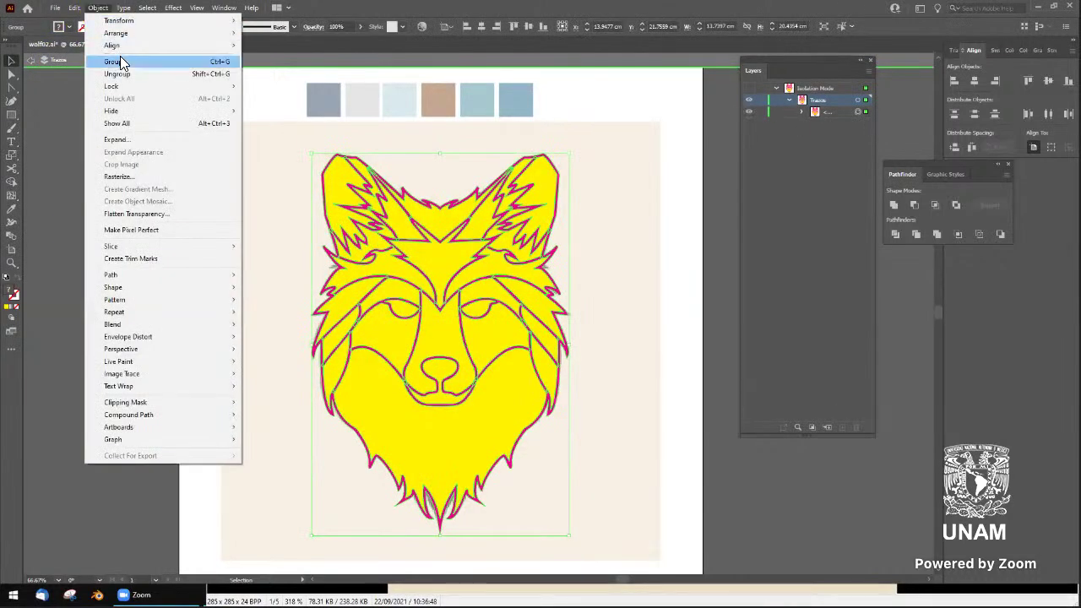
pyautogui.click(121, 62)
pyautogui.press('Escape')
pyautogui.click(97, 8)
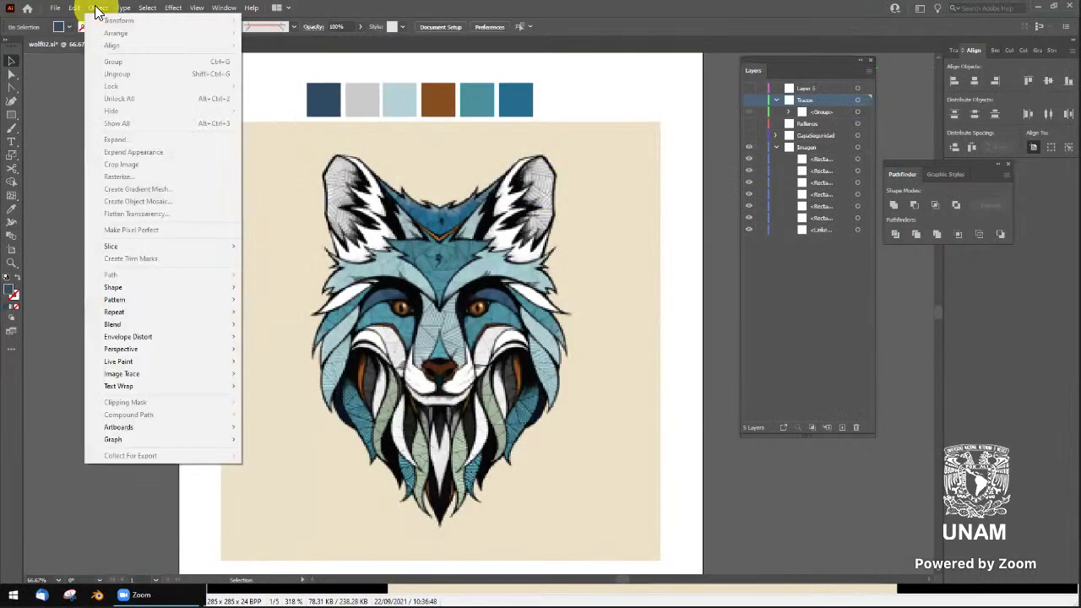
pyautogui.click(748, 99)
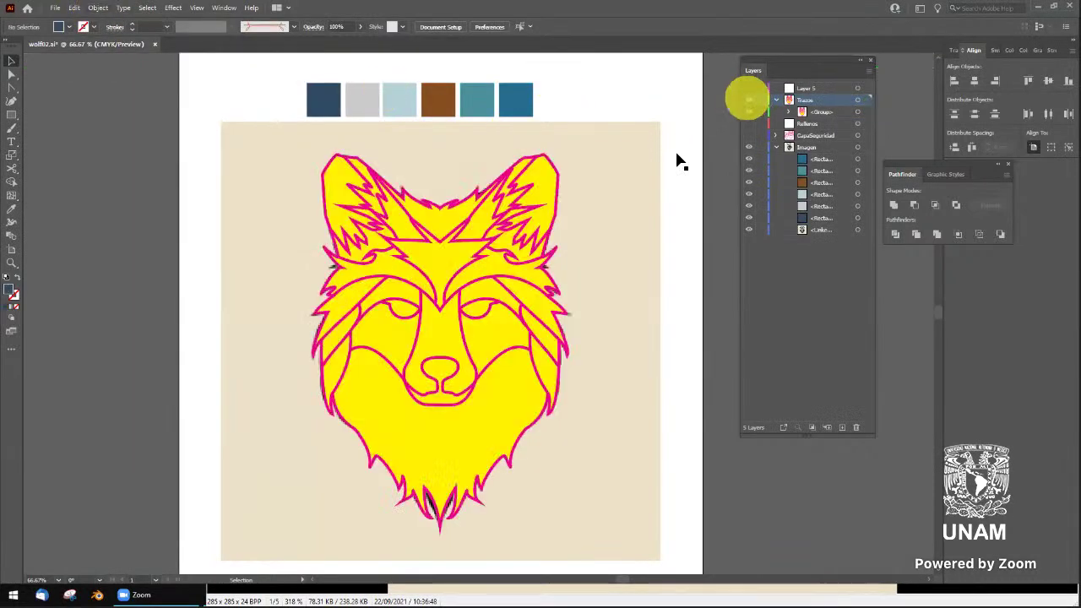
pyautogui.click(533, 176)
# Ungroup the wolf artwork and reposition the right-ear fill piece
pyautogui.click(99, 8)
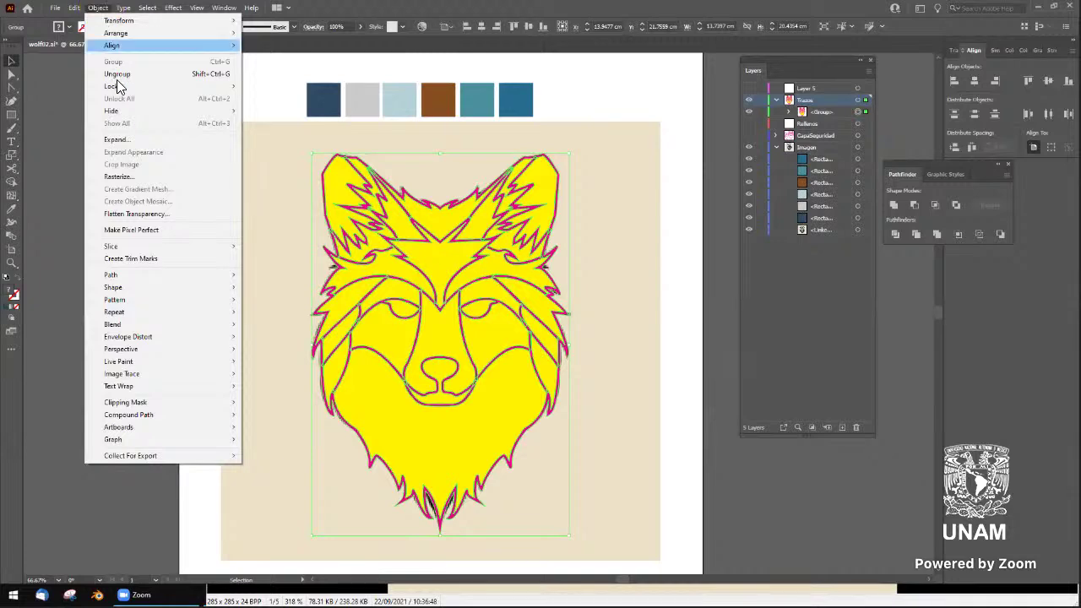
pyautogui.click(118, 74)
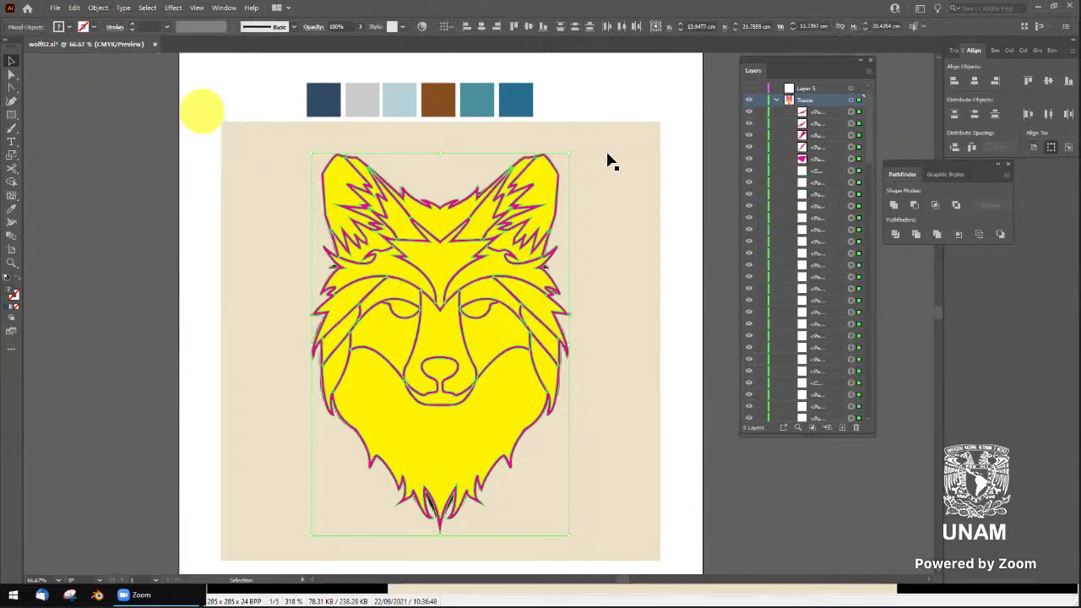
pyautogui.click(547, 192)
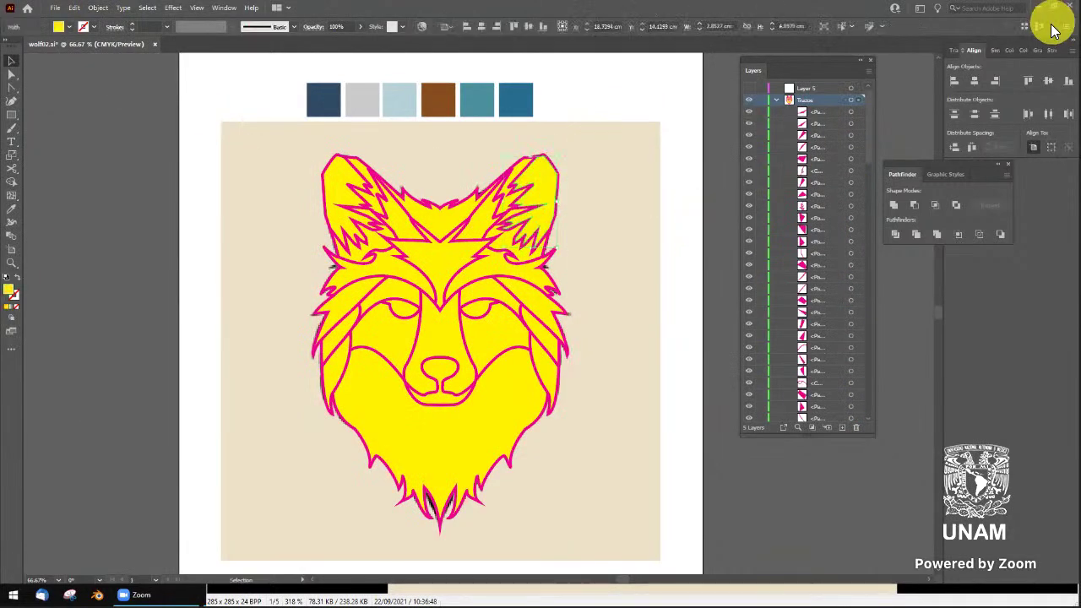
pyautogui.scroll(-3, 809, 210)
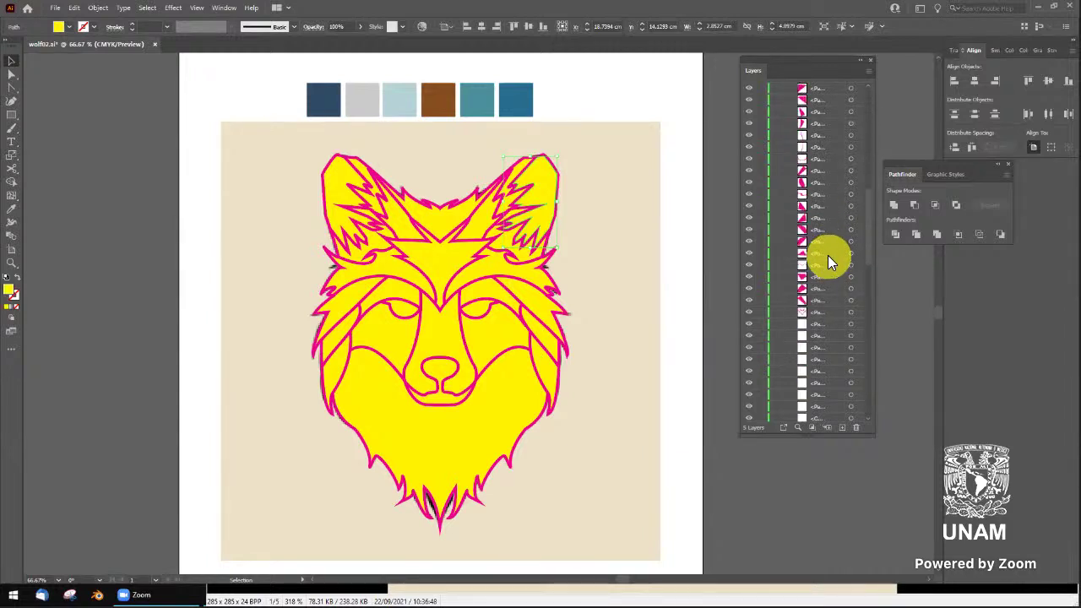
pyautogui.scroll(-3, 828, 255)
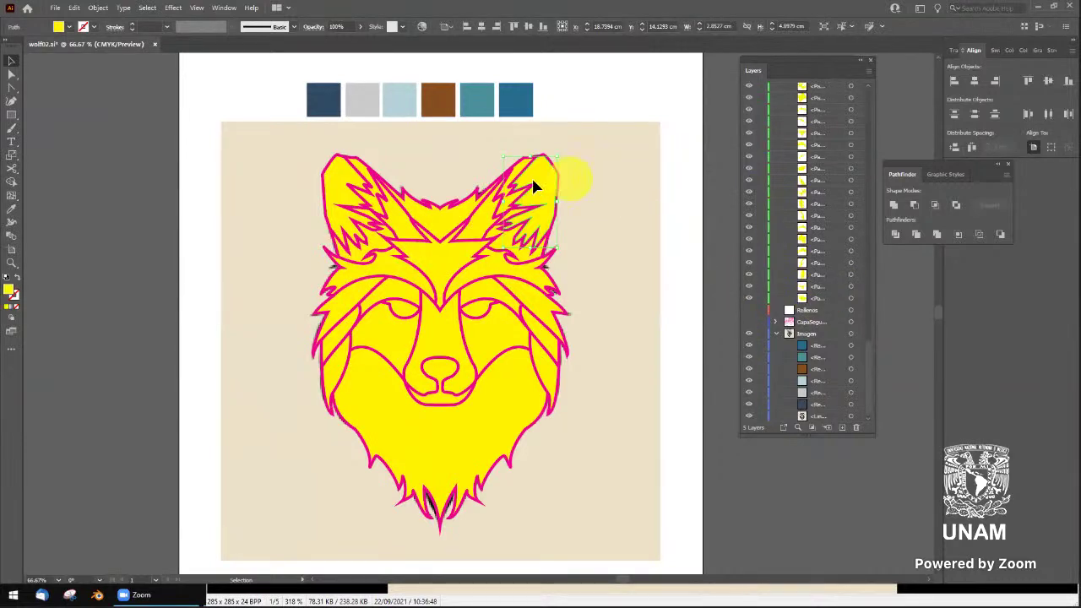
pyautogui.moveTo(538, 174); pyautogui.dragTo(588, 163)
pyautogui.scroll(5, 819, 254)
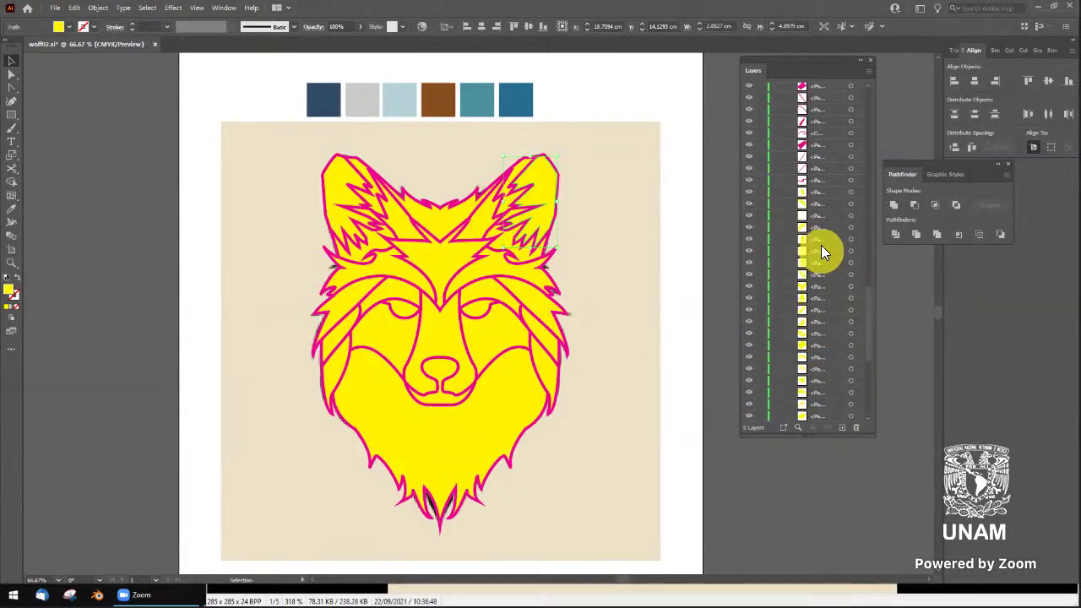
# Drag the yellow fill rows into Rellenos, check them against the reference, and make Rellenos active
pyautogui.keyDown('shift'); pyautogui.click(815, 194); pyautogui.keyUp('shift')
pyautogui.scroll(-3, 824, 253)
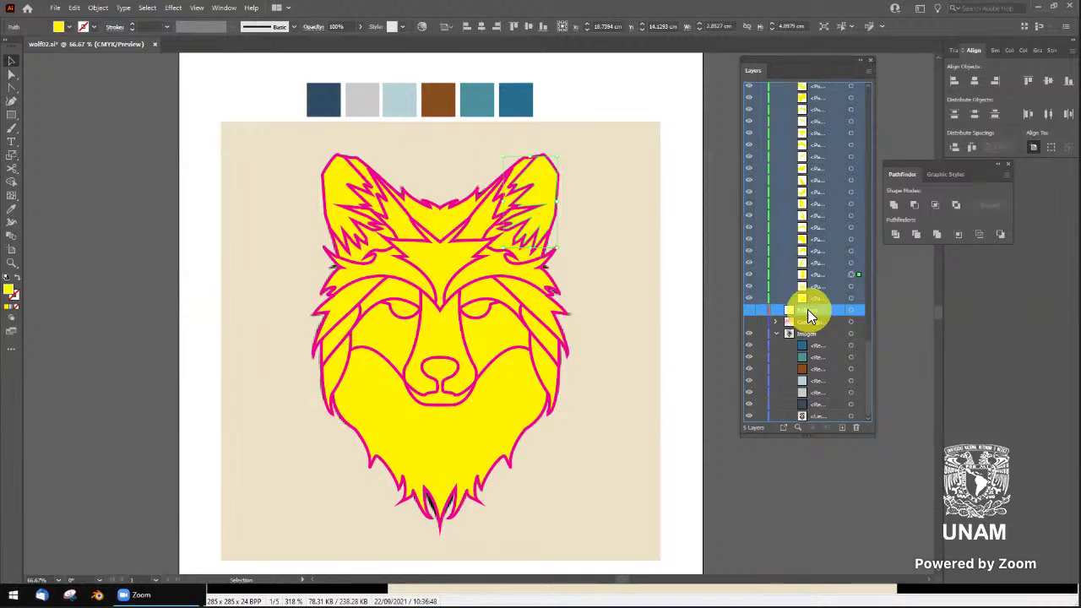
pyautogui.moveTo(812, 297); pyautogui.dragTo(808, 310)
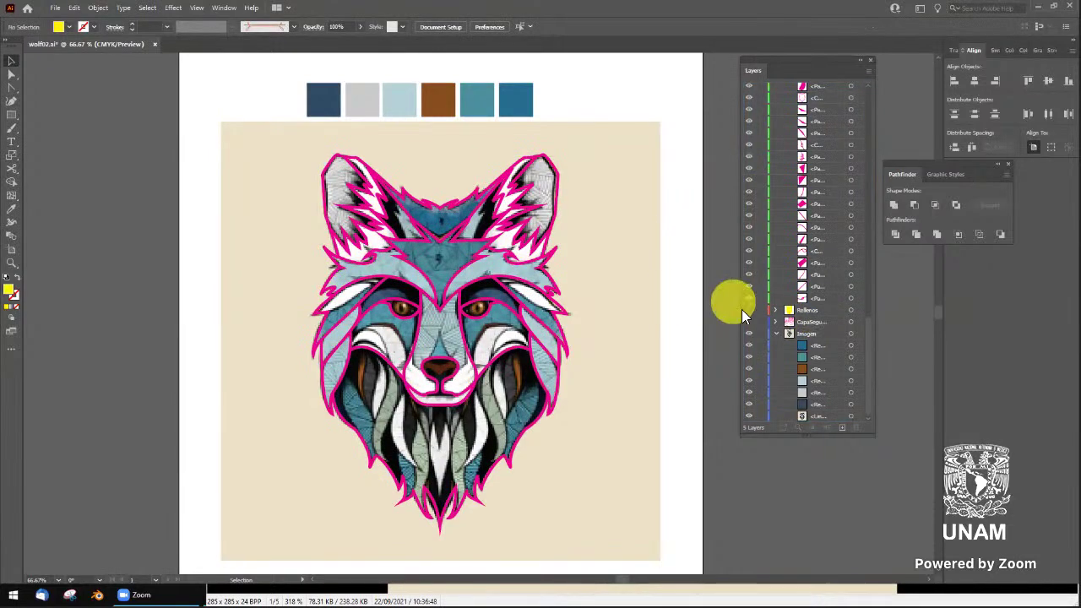
pyautogui.click(749, 311)
pyautogui.click(749, 310)
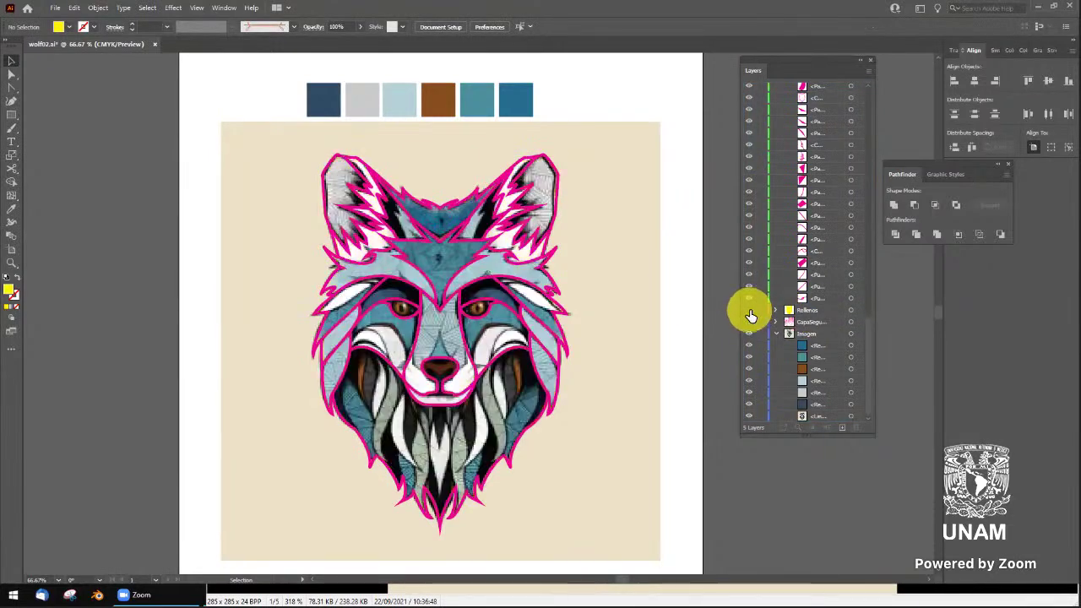
pyautogui.click(749, 311)
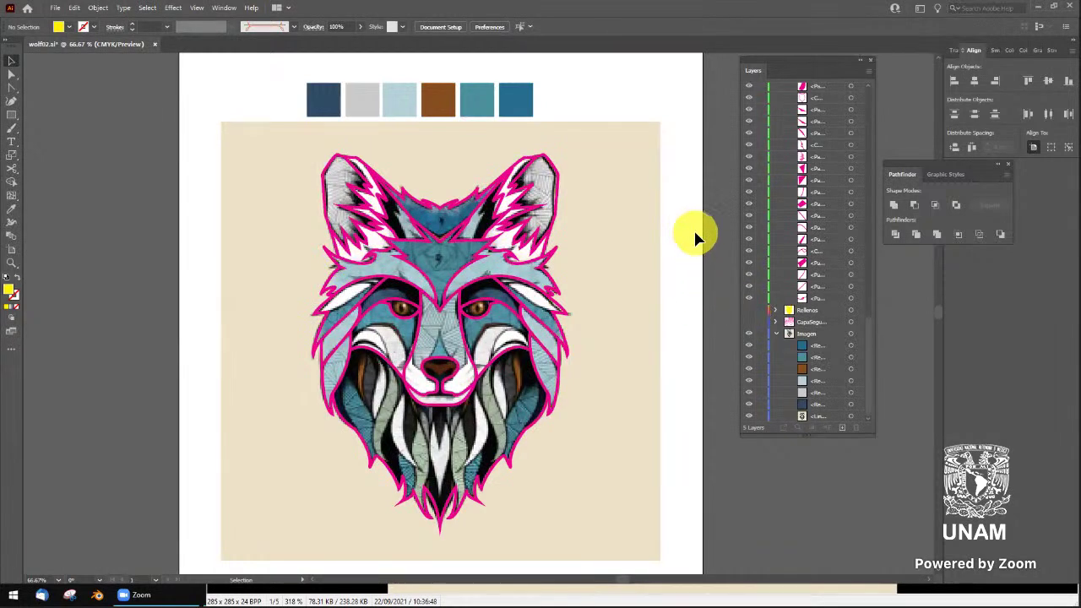
pyautogui.click(749, 311)
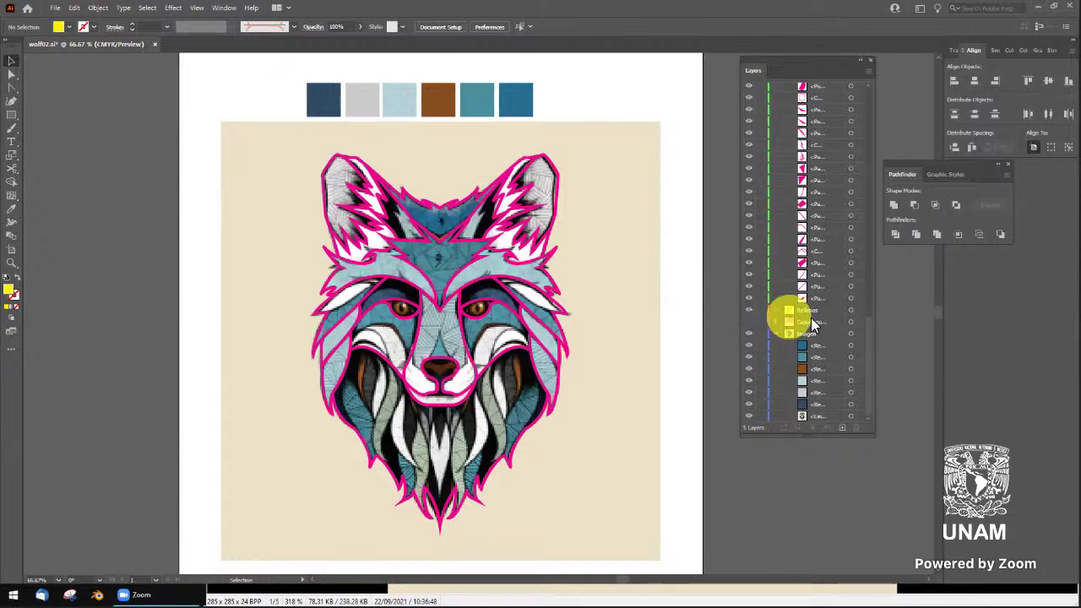
pyautogui.click(804, 312)
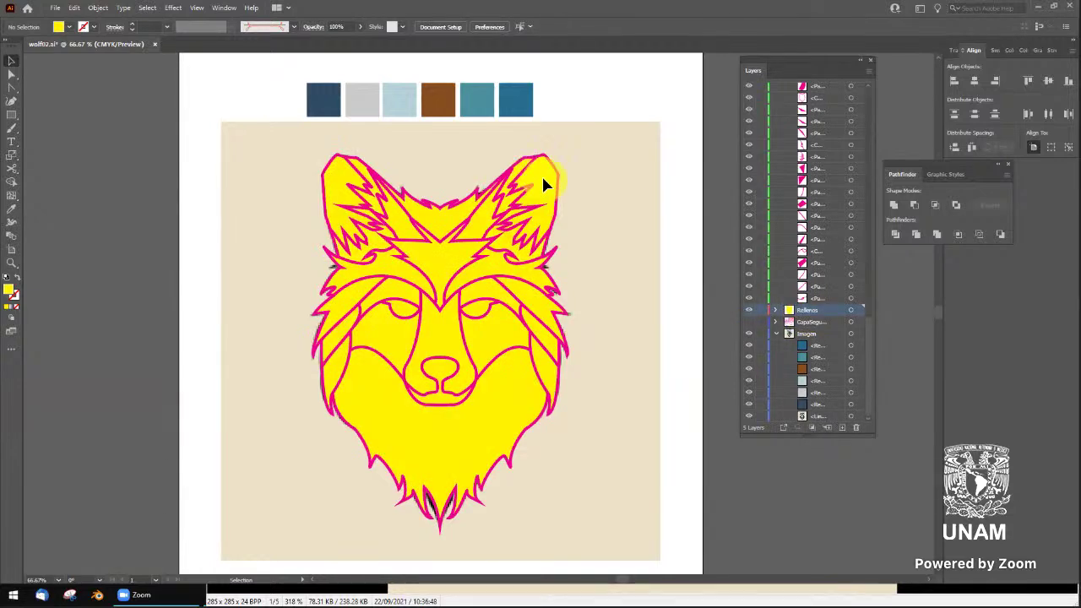
# Eyedropper the light grey swatch into the right and left inner ears
pyautogui.click(555, 194)
pyautogui.press('i')
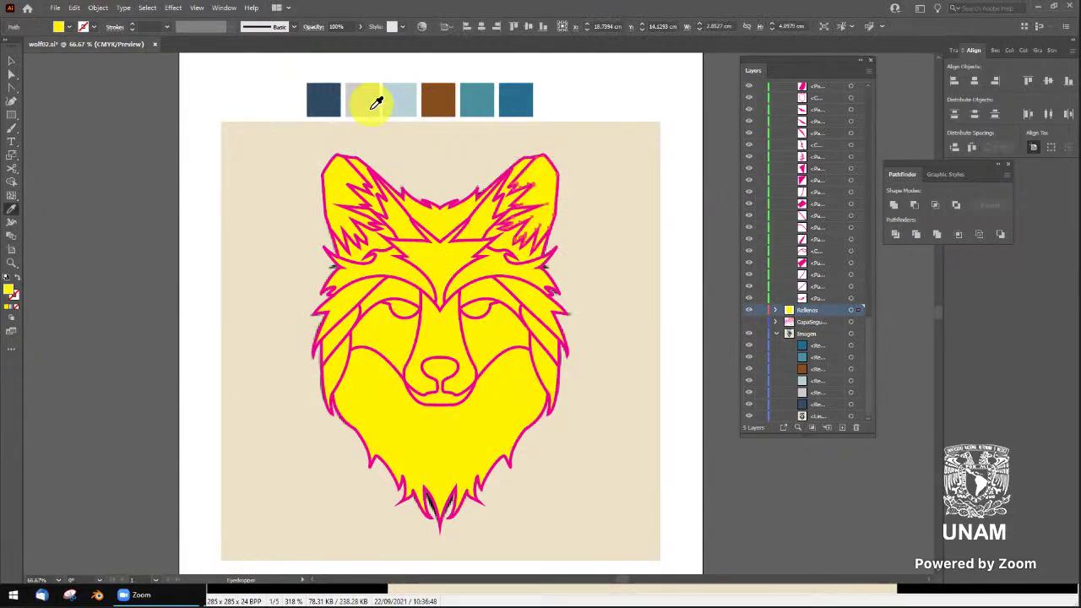
pyautogui.click(370, 107)
pyautogui.press('v')
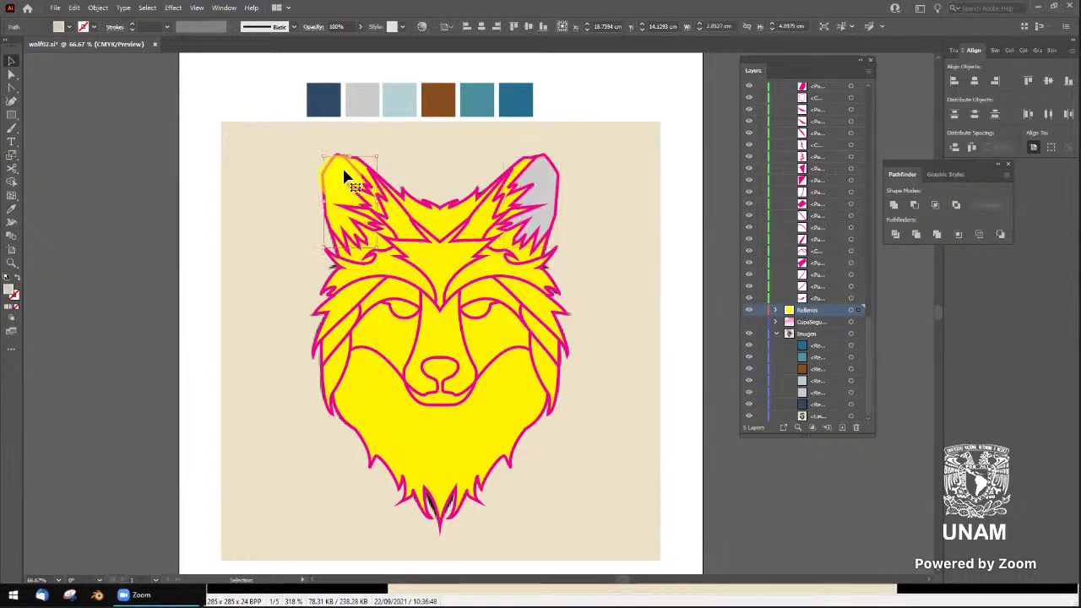
pyautogui.keyDown('shift'); pyautogui.click(540, 187); pyautogui.keyUp('shift')
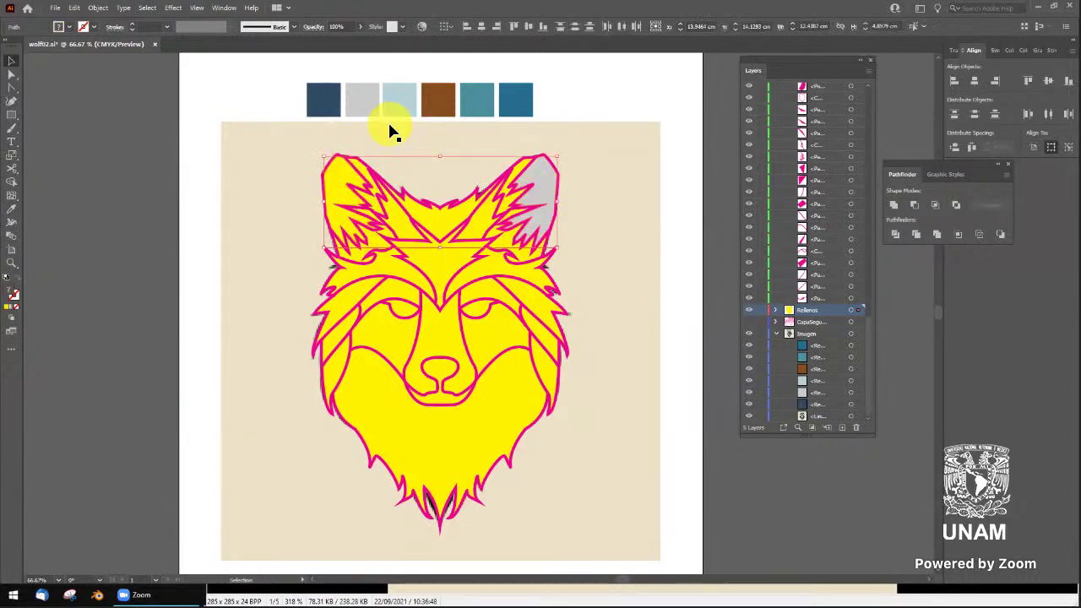
pyautogui.press('i')
pyautogui.click(375, 102)
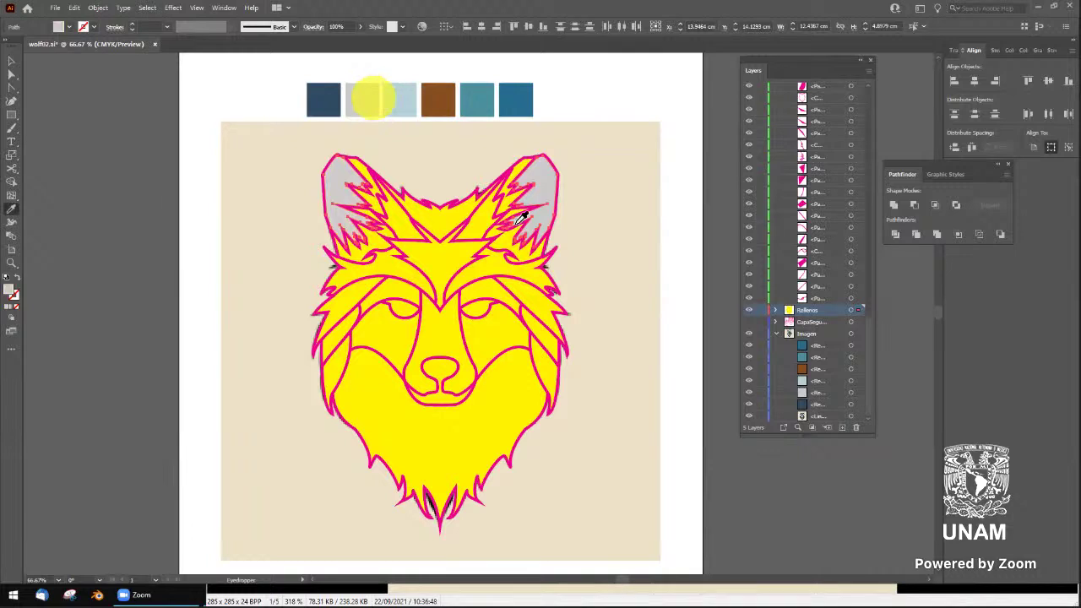
pyautogui.press('v')
pyautogui.click(681, 173)
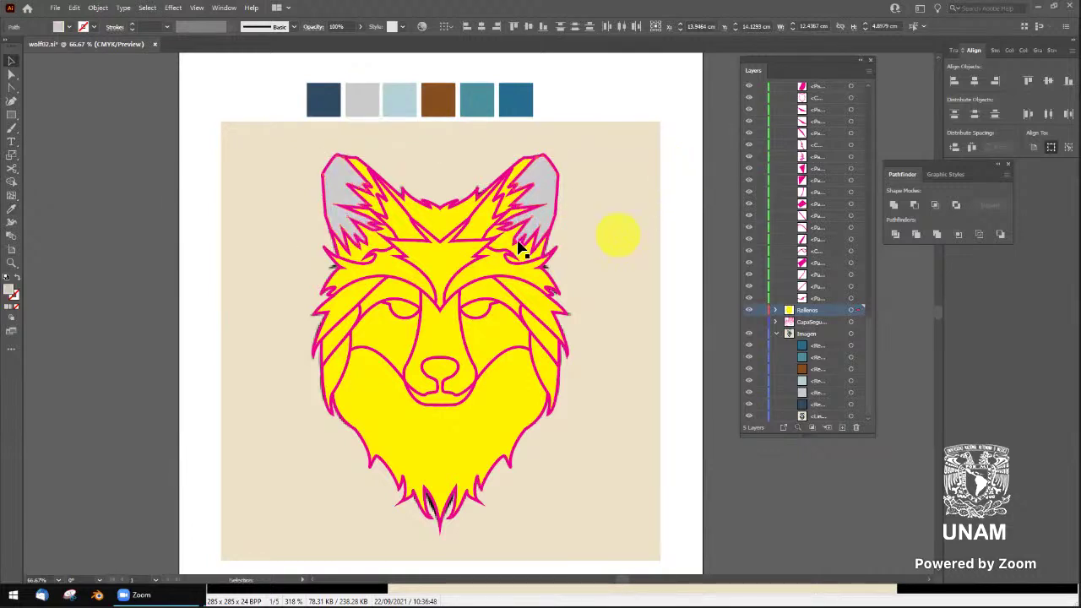
# Select forehead fill pieces and lock the Imagen reference layer
pyautogui.click(452, 224)
pyautogui.click(411, 244)
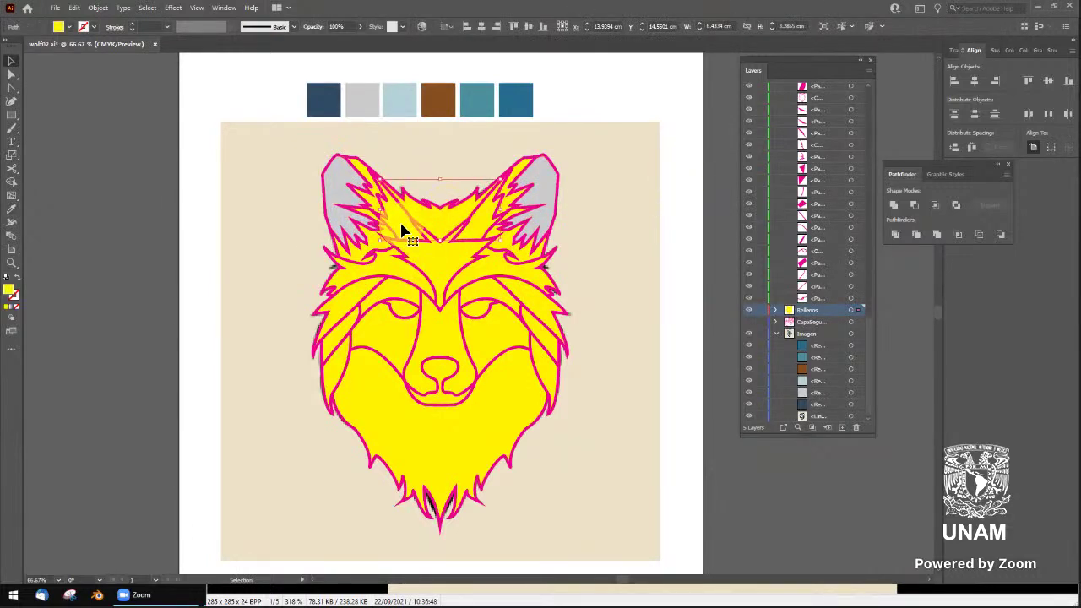
pyautogui.click(547, 250)
pyautogui.scroll(1, 583, 234)
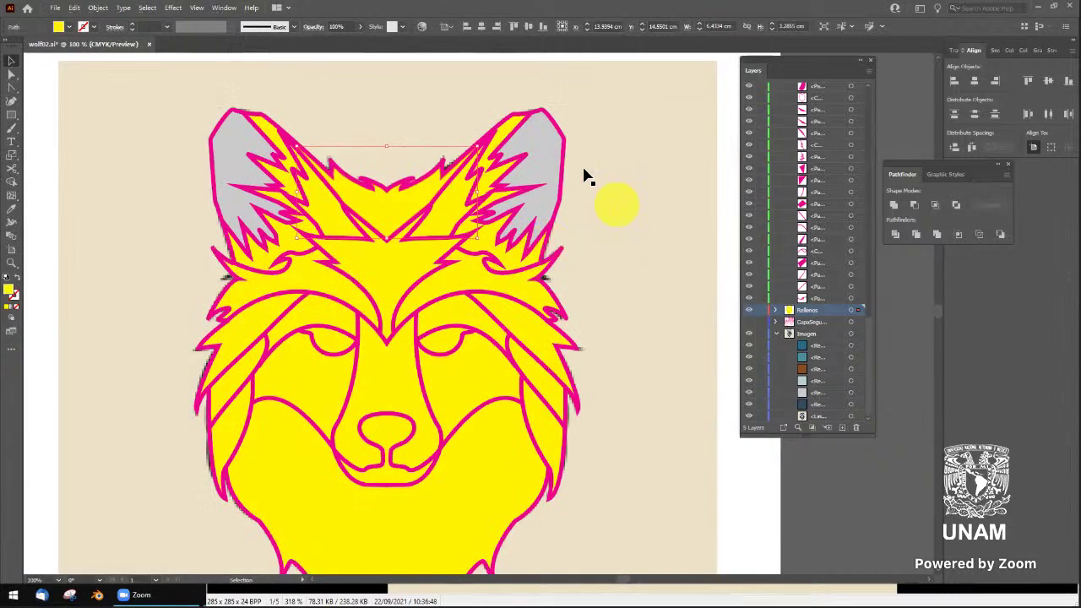
pyautogui.click(509, 131)
pyautogui.click(799, 309)
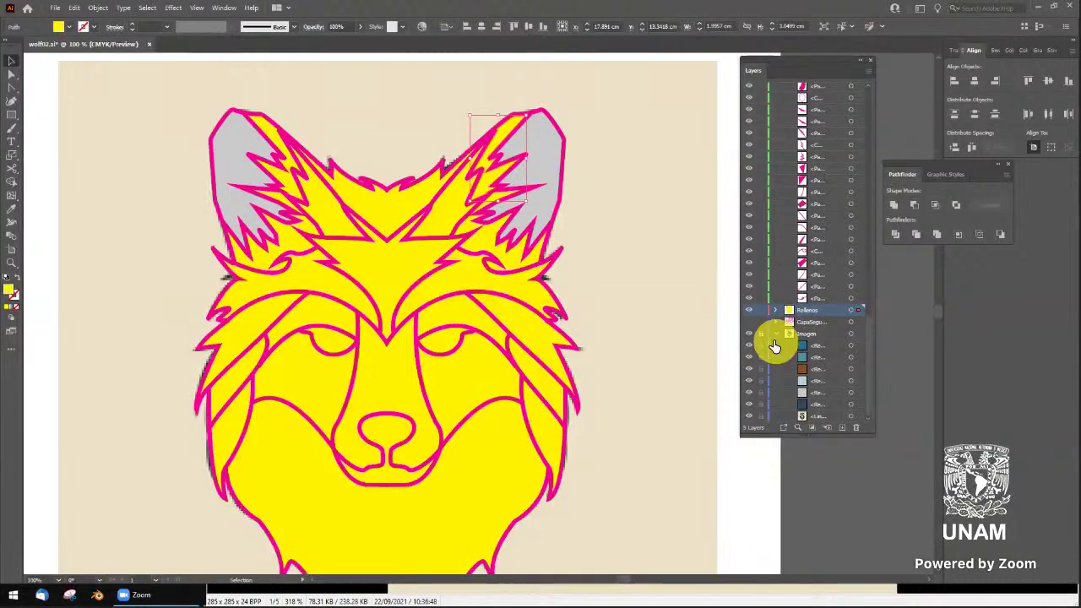
pyautogui.click(651, 211)
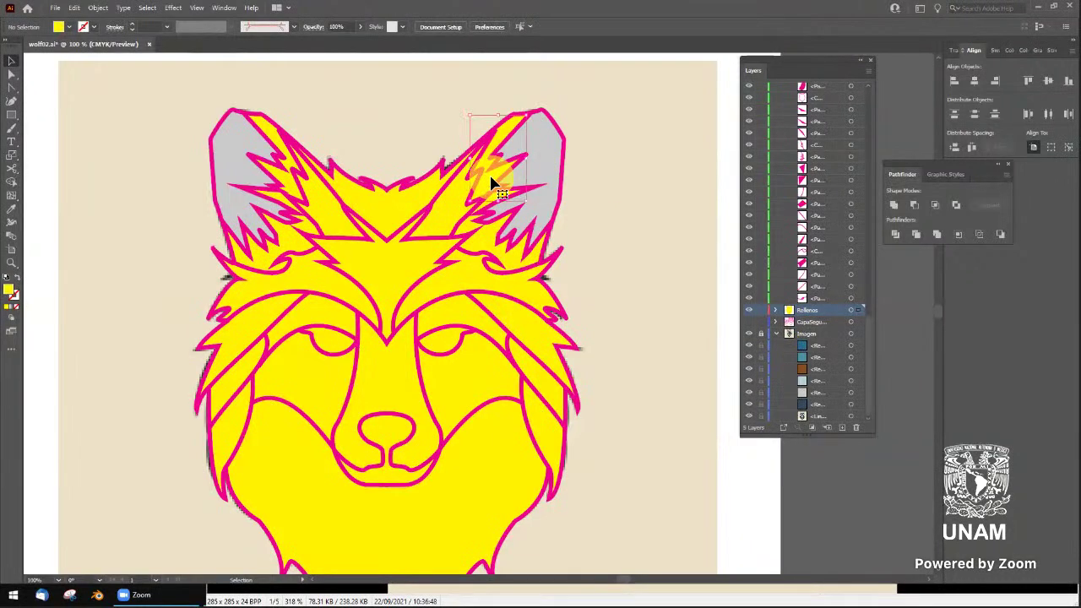
# Select all the yellow fills on the Rellenos layer and set their opacity to 50%
pyautogui.click(492, 183)
pyautogui.keyDown('shift'); pyautogui.click(332, 211); pyautogui.keyUp('shift')
pyautogui.keyDown('shift'); pyautogui.click(284, 184); pyautogui.keyUp('shift')
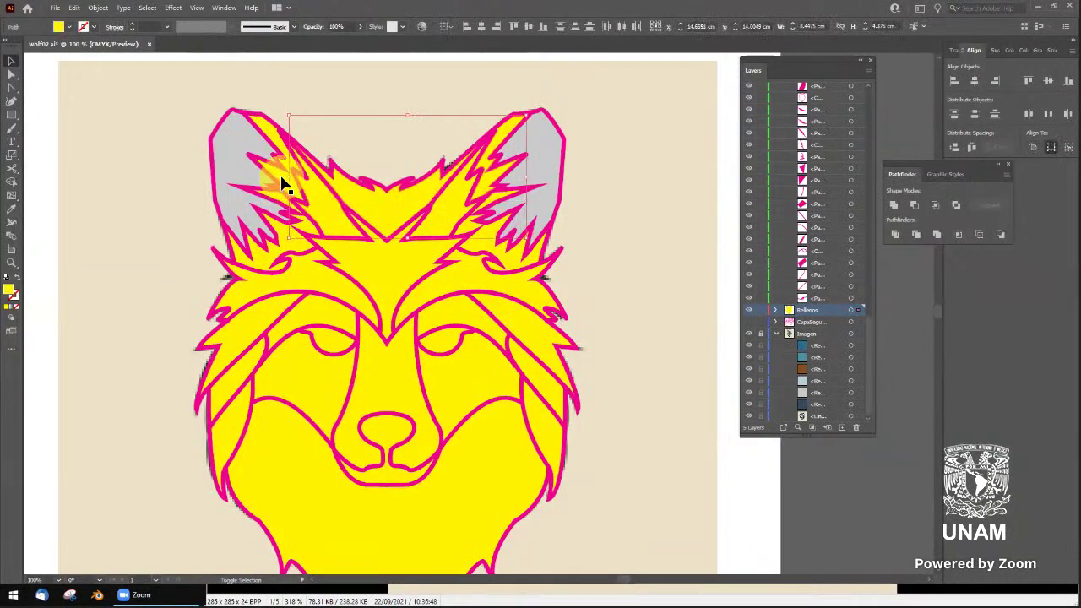
pyautogui.keyDown('shift'); pyautogui.click(377, 181); pyautogui.keyUp('shift')
pyautogui.keyDown('shift'); pyautogui.click(386, 207); pyautogui.keyUp('shift')
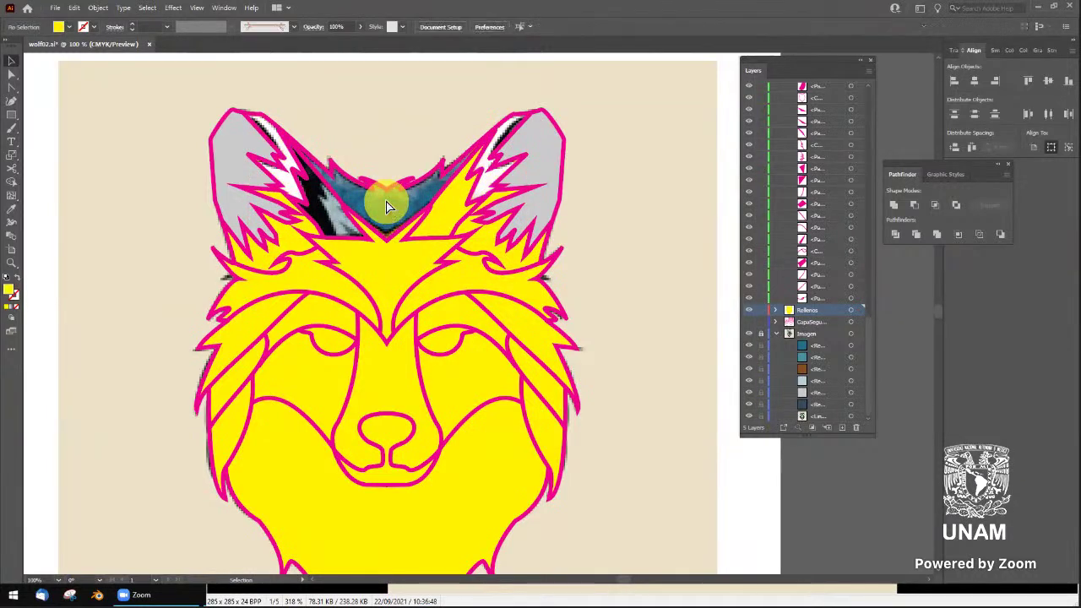
pyautogui.keyDown('shift'); pyautogui.click(398, 240); pyautogui.keyUp('shift')
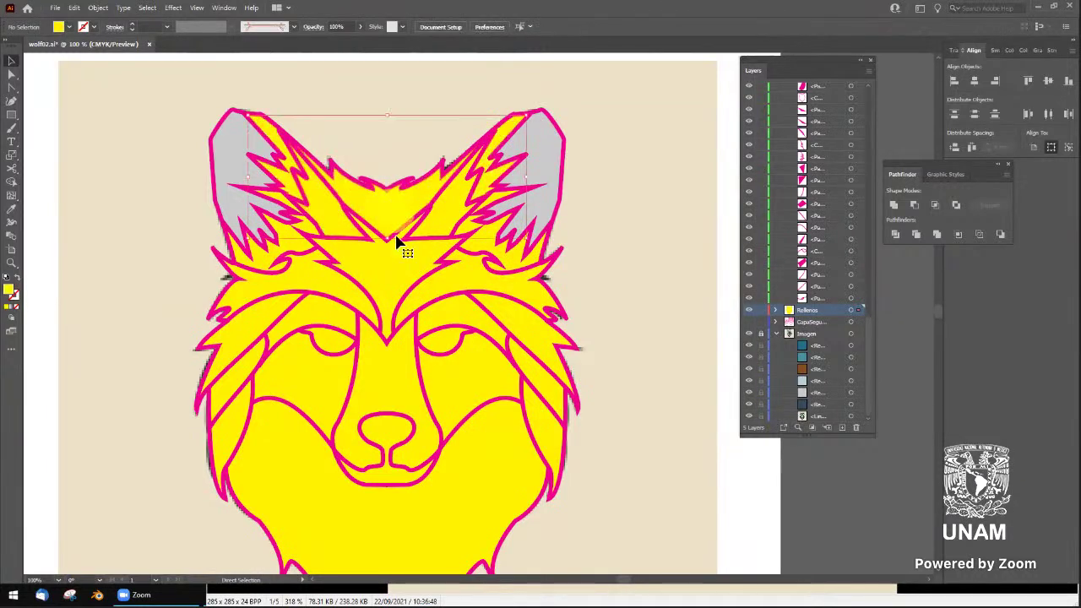
pyautogui.click(849, 310)
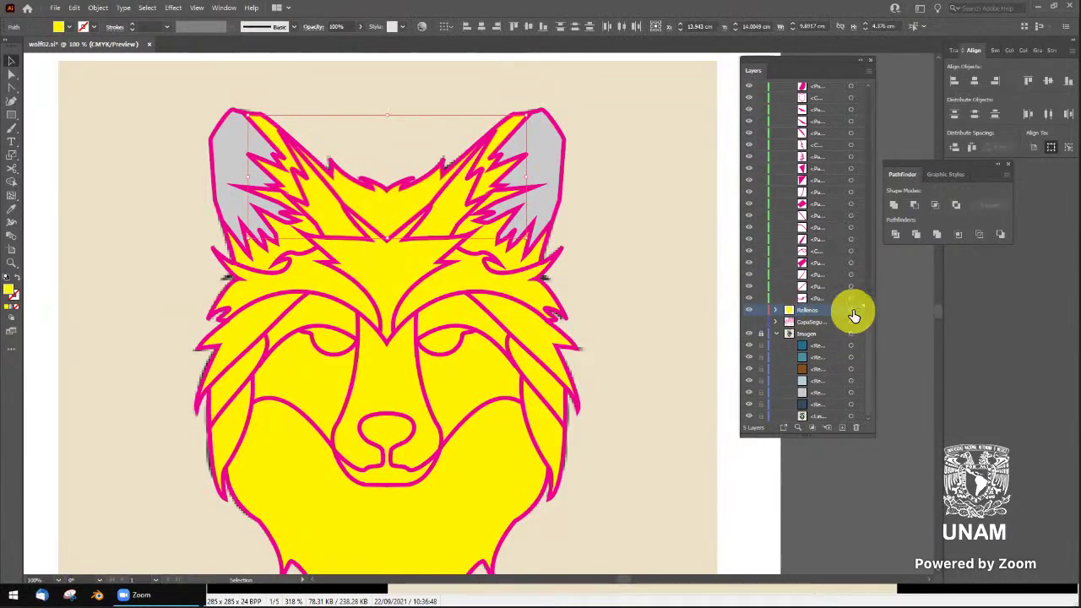
pyautogui.click(336, 27)
pyautogui.write('50')
pyautogui.press('Return')
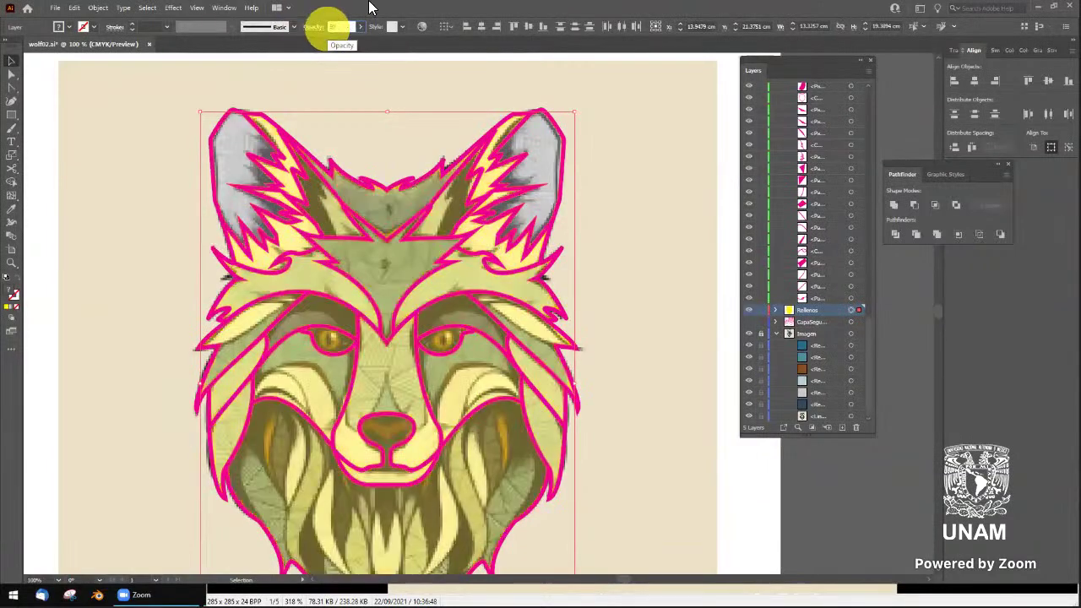
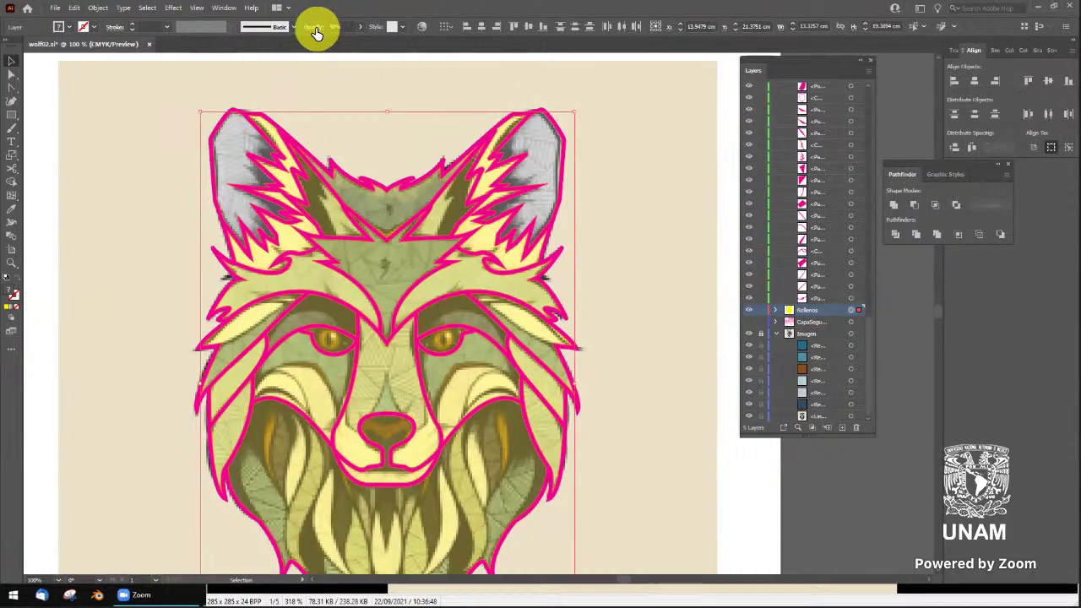
# Fill the wolf's forehead patch with the teal swatch colour using the Eyedropper
pyautogui.click(386, 176)
pyautogui.click(406, 194)
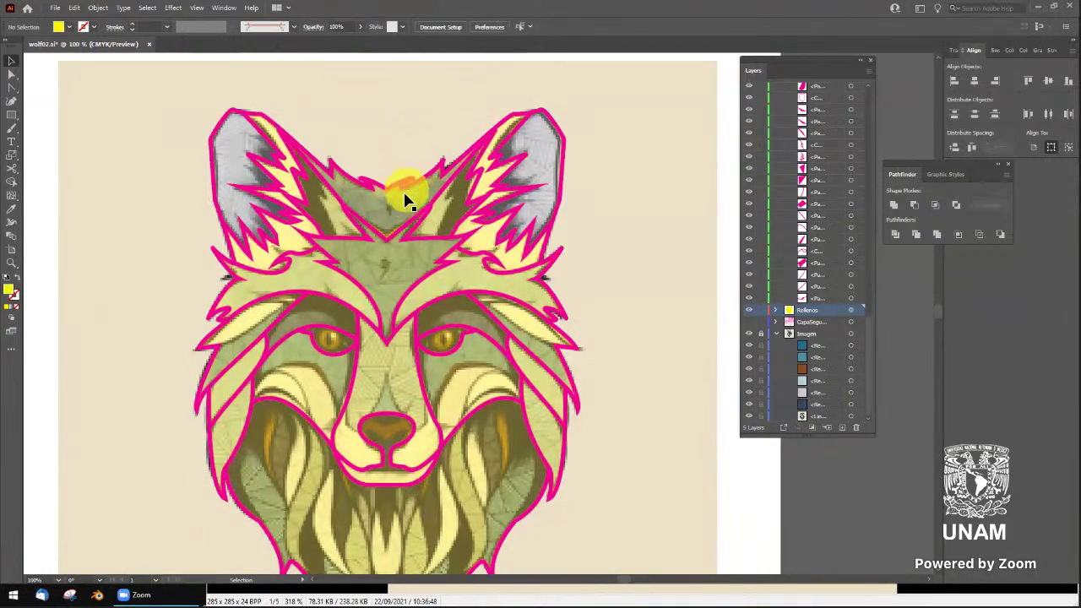
pyautogui.click(434, 144)
pyautogui.scroll(1, 447, 195)
pyautogui.click(449, 232)
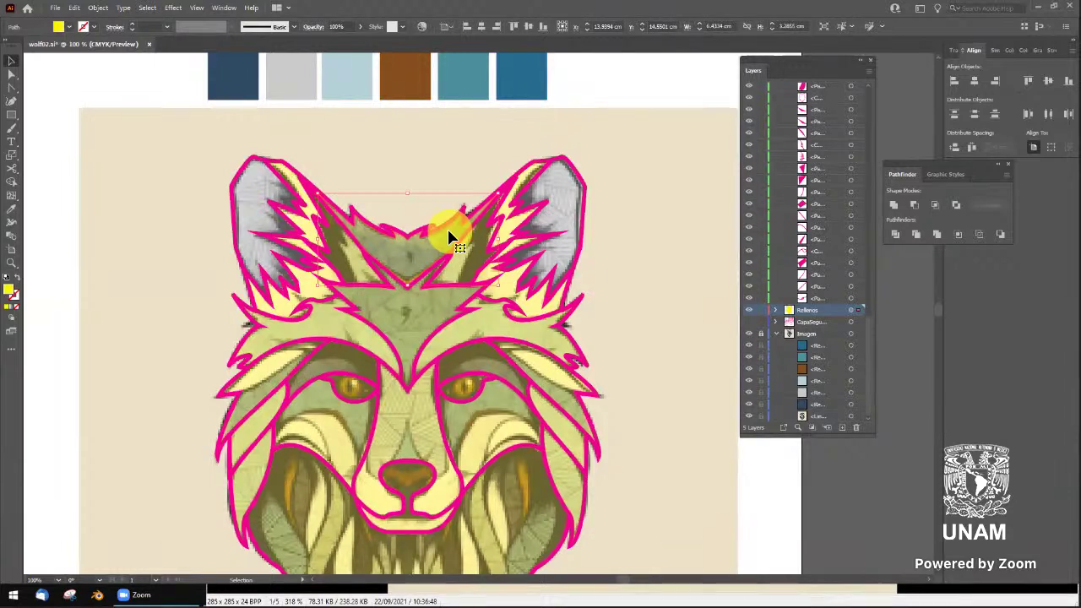
pyautogui.press('i')
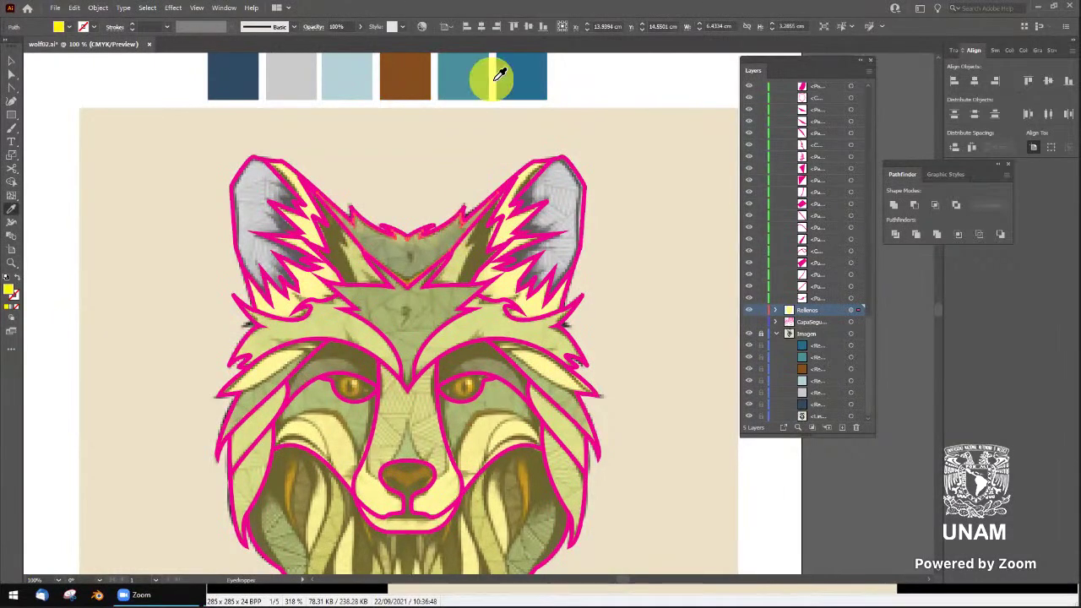
pyautogui.click(467, 83)
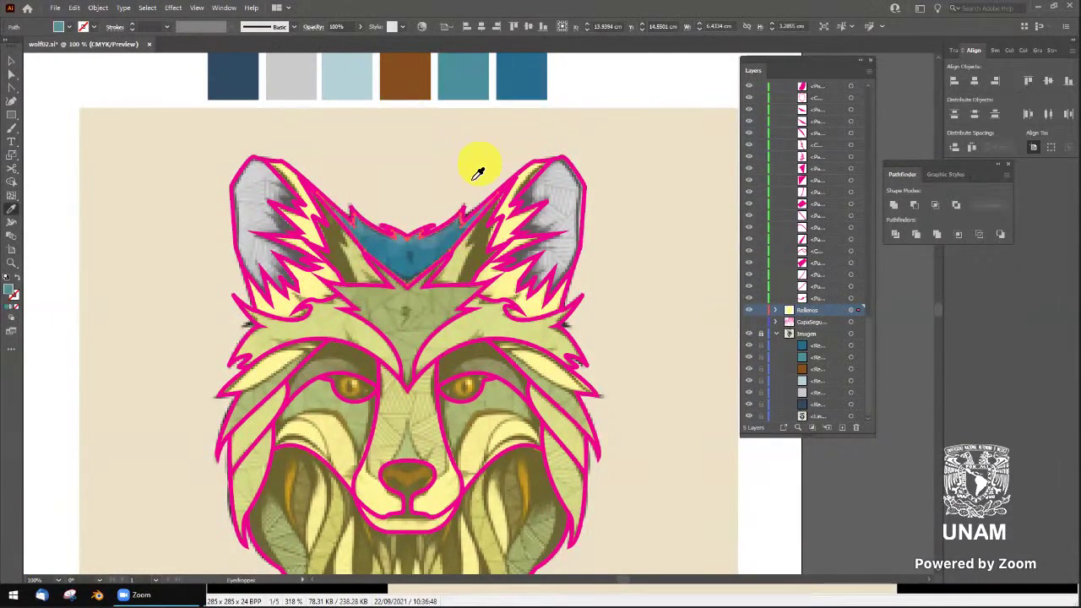
# Set the Rellenos fill layer to 100% opacity and zoom out to view the whole wolf
pyautogui.click(852, 310)
pyautogui.click(336, 29)
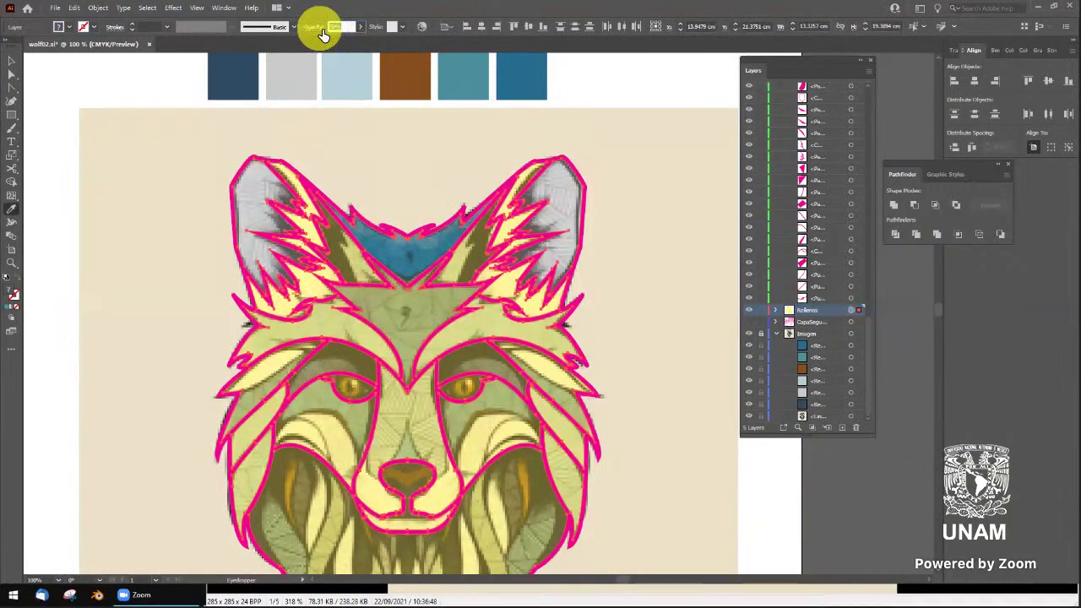
pyautogui.write('100')
pyautogui.press('Return')
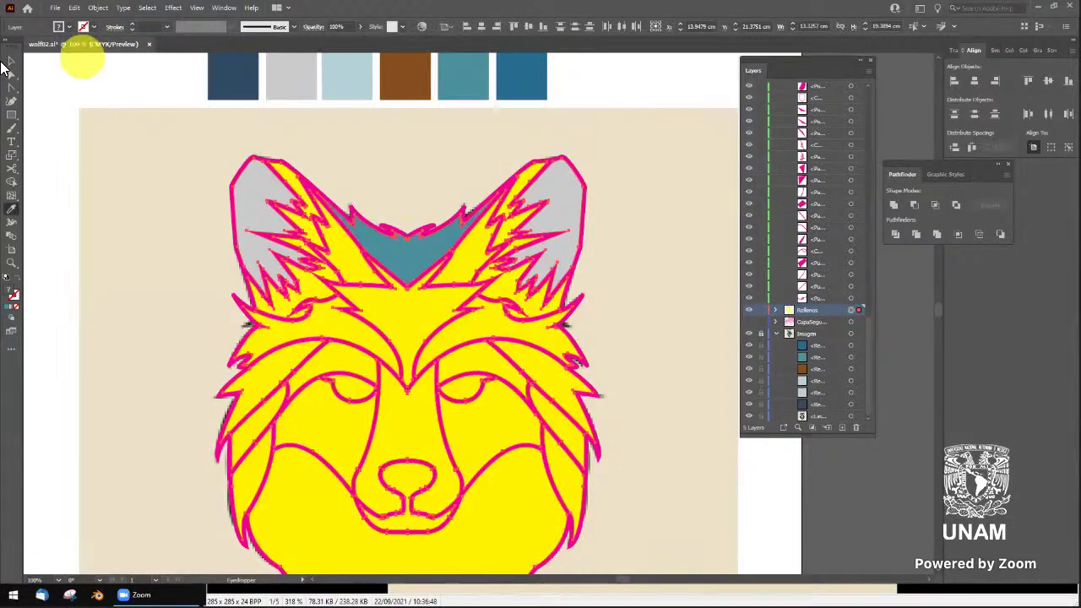
pyautogui.click(10, 62)
pyautogui.click(391, 164)
pyautogui.click(550, 242)
pyautogui.click(637, 234)
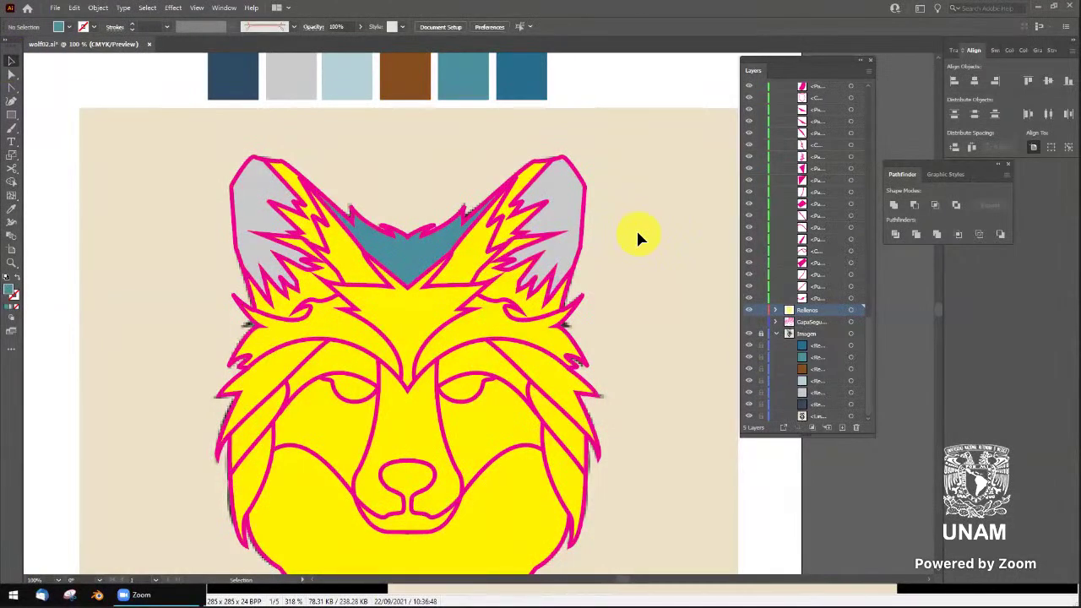
pyautogui.hotkey('ctrl', '-')
pyautogui.hotkey('ctrl', '-')
pyautogui.click(750, 312)
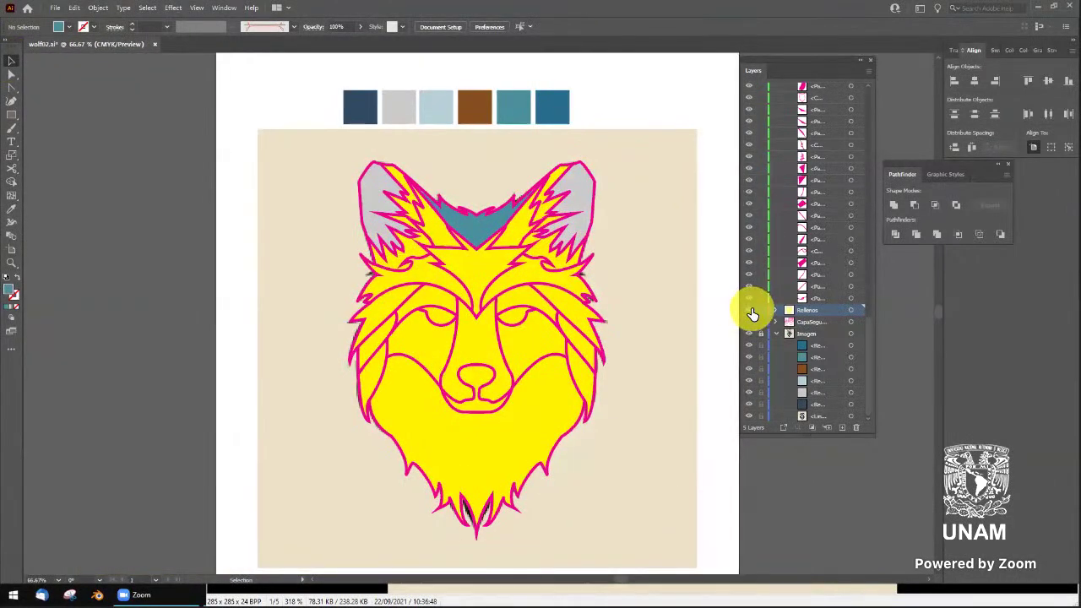
# Fill the triangular shape below the forehead with light blue
pyautogui.click(751, 312)
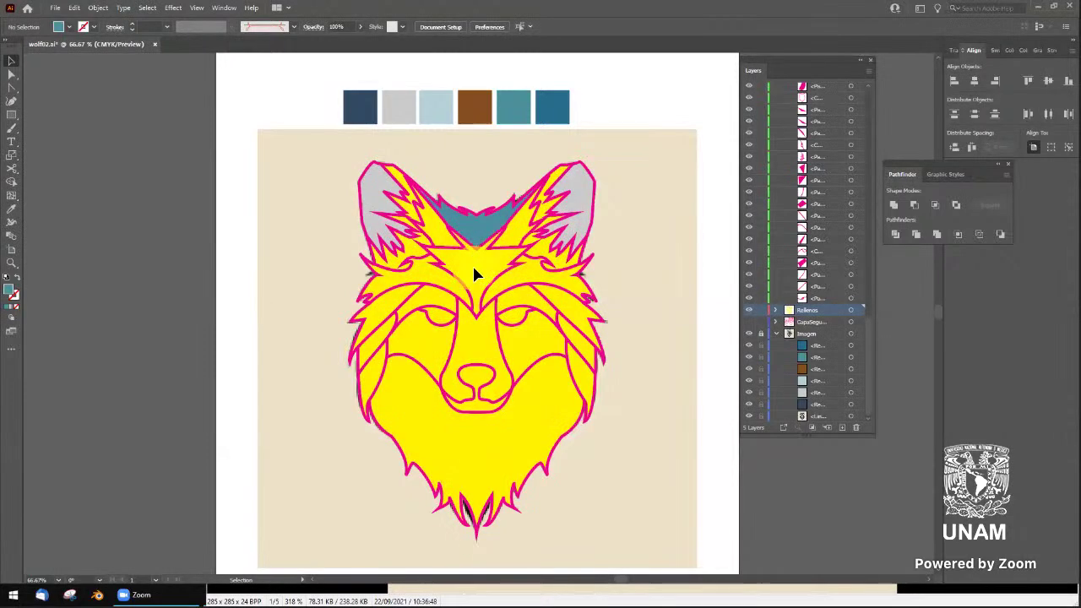
pyautogui.click(465, 180)
pyautogui.click(517, 111)
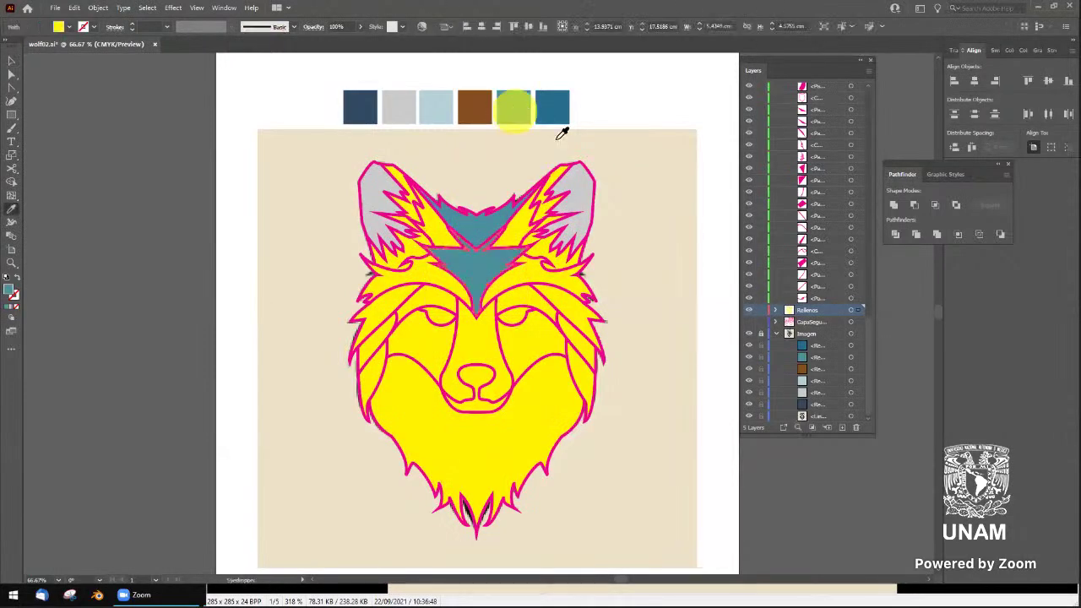
pyautogui.click(434, 108)
pyautogui.click(631, 182)
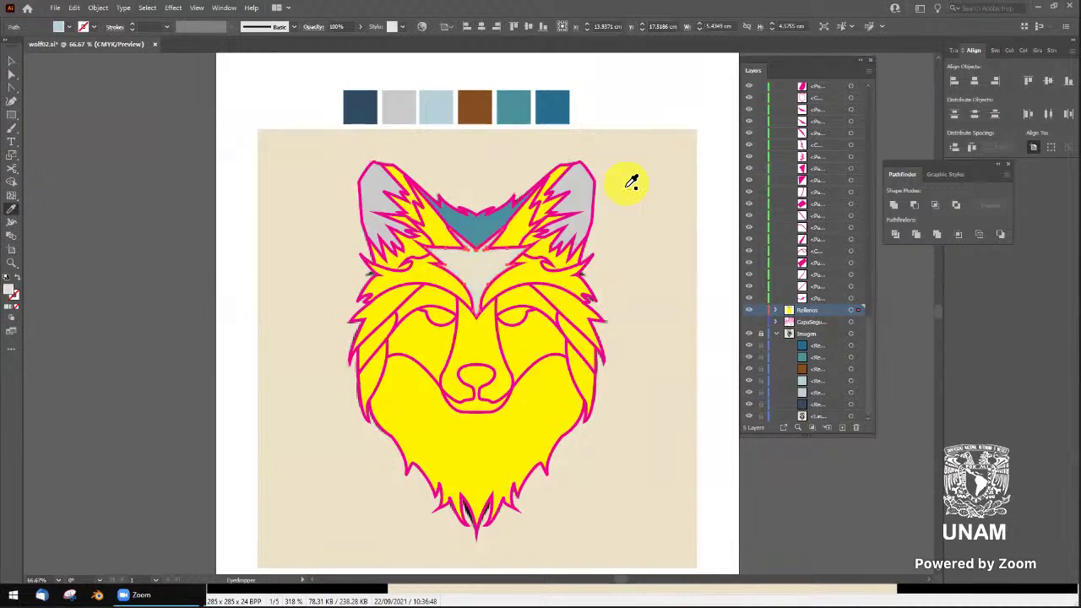
pyautogui.click(436, 107)
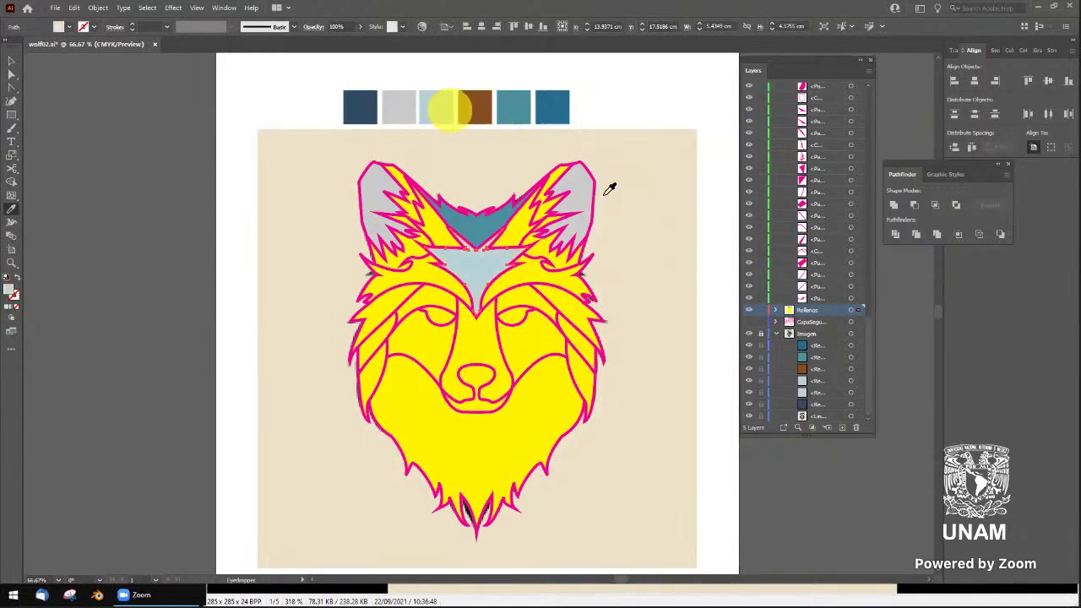
pyautogui.press('v')
pyautogui.click(648, 116)
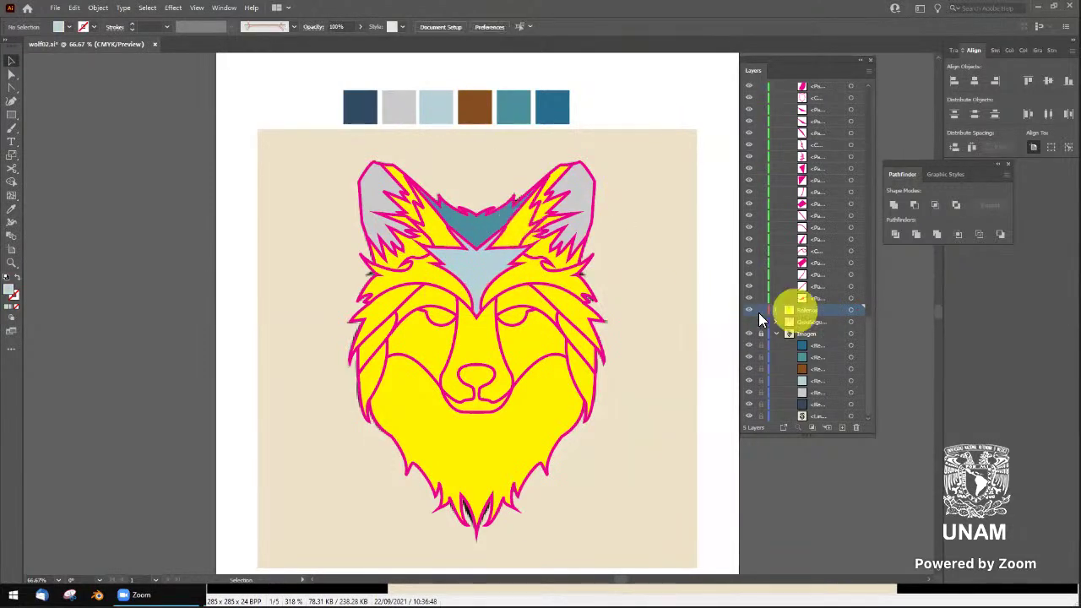
pyautogui.click(749, 312)
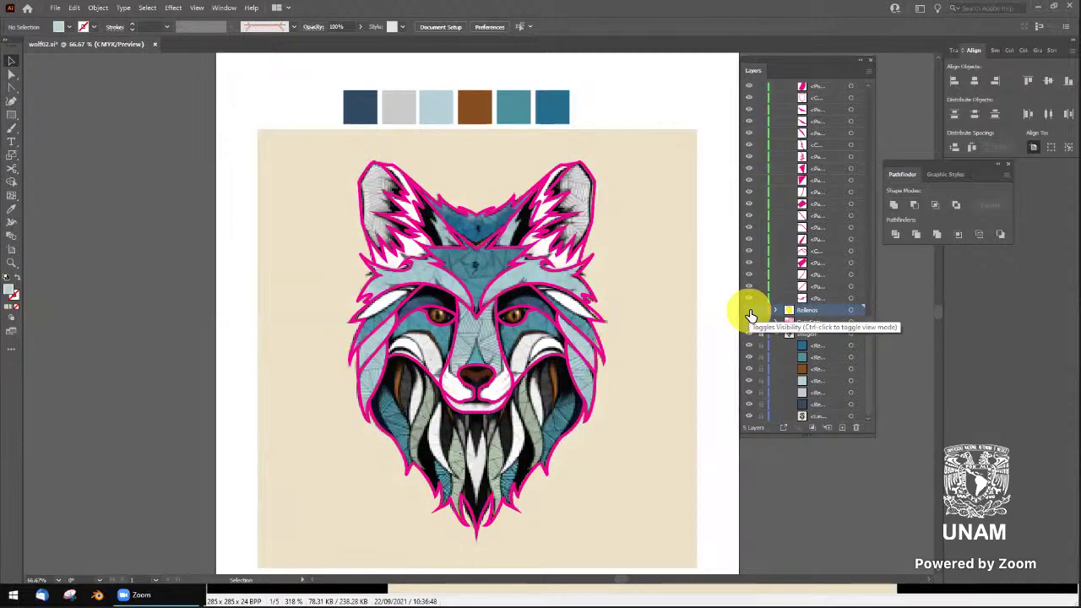
pyautogui.click(750, 311)
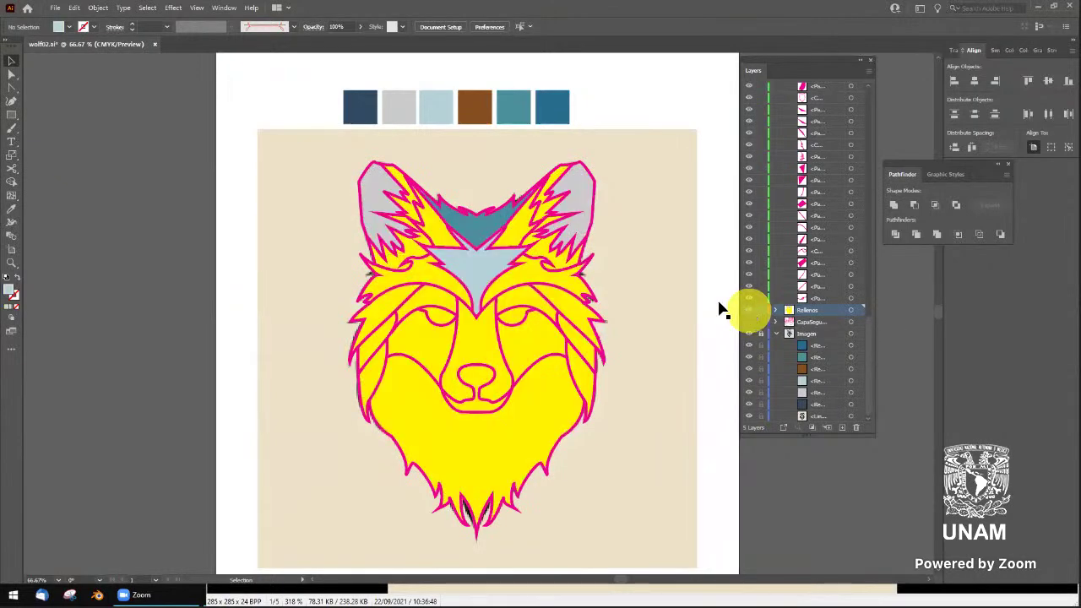
# Colour the brow band light blue with the Eyedropper
pyautogui.click(511, 275)
pyautogui.press('i')
pyautogui.click(515, 106)
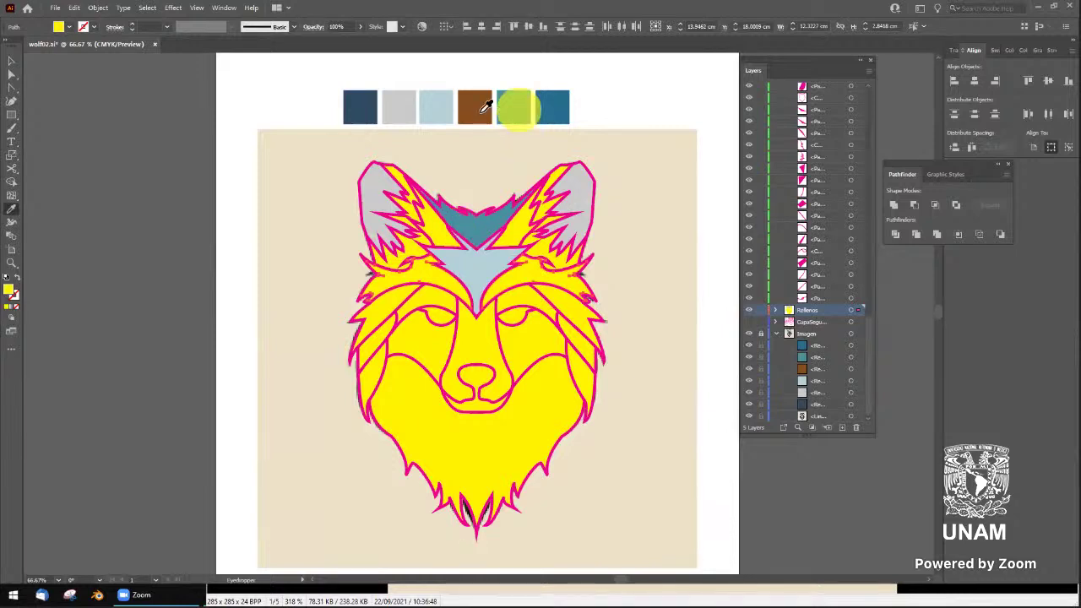
pyautogui.click(438, 108)
pyautogui.click(503, 261)
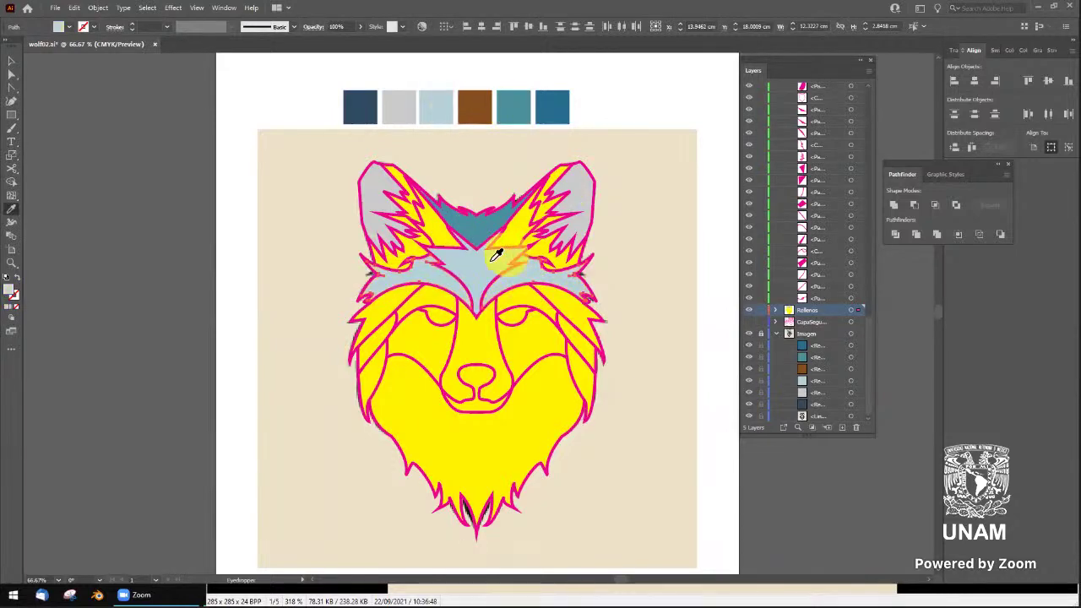
pyautogui.press('v')
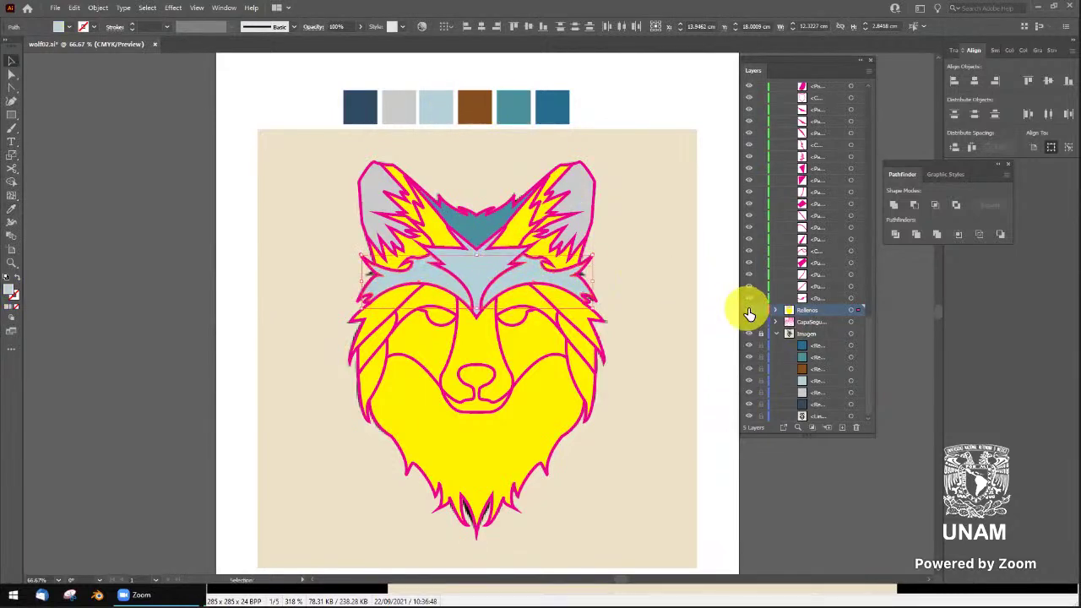
pyautogui.click(748, 311)
pyautogui.click(748, 311)
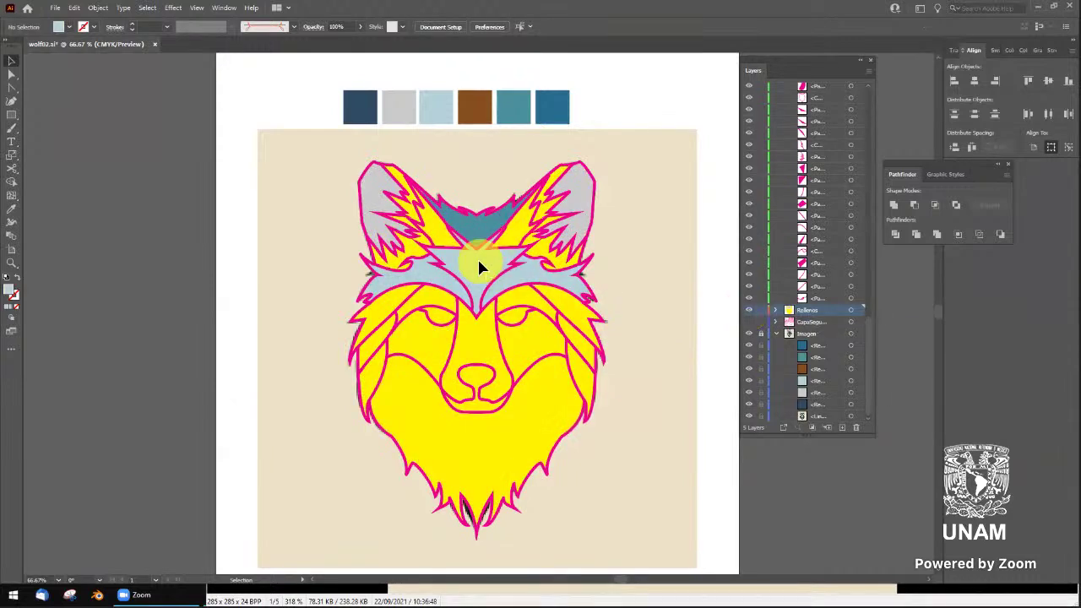
# Fill the central forehead triangle with the dark teal blue swatch
pyautogui.click(478, 267)
pyautogui.press('i')
pyautogui.click(550, 100)
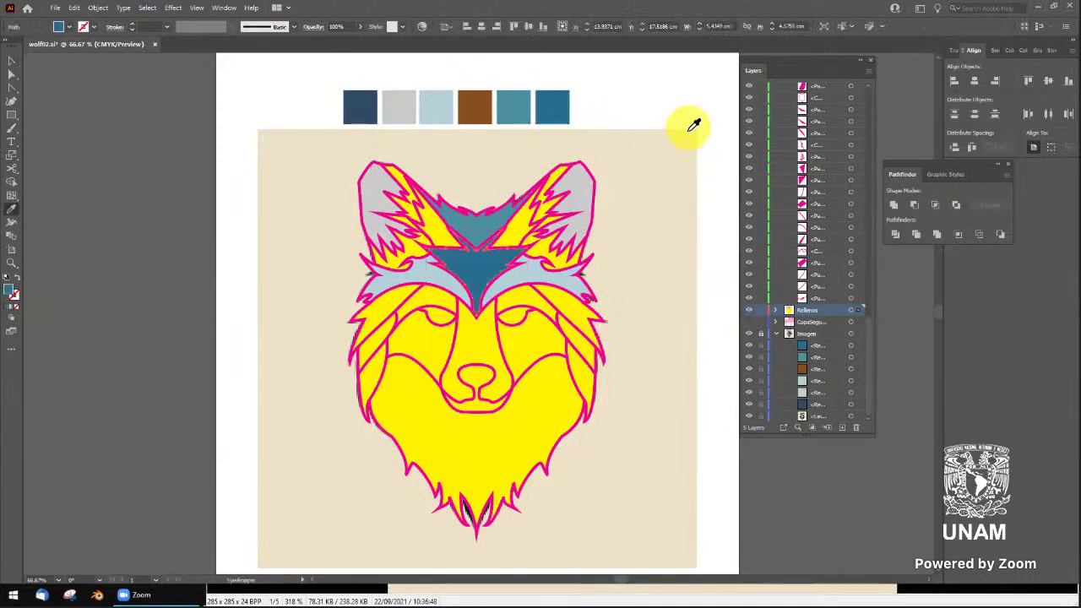
pyautogui.click(12, 61)
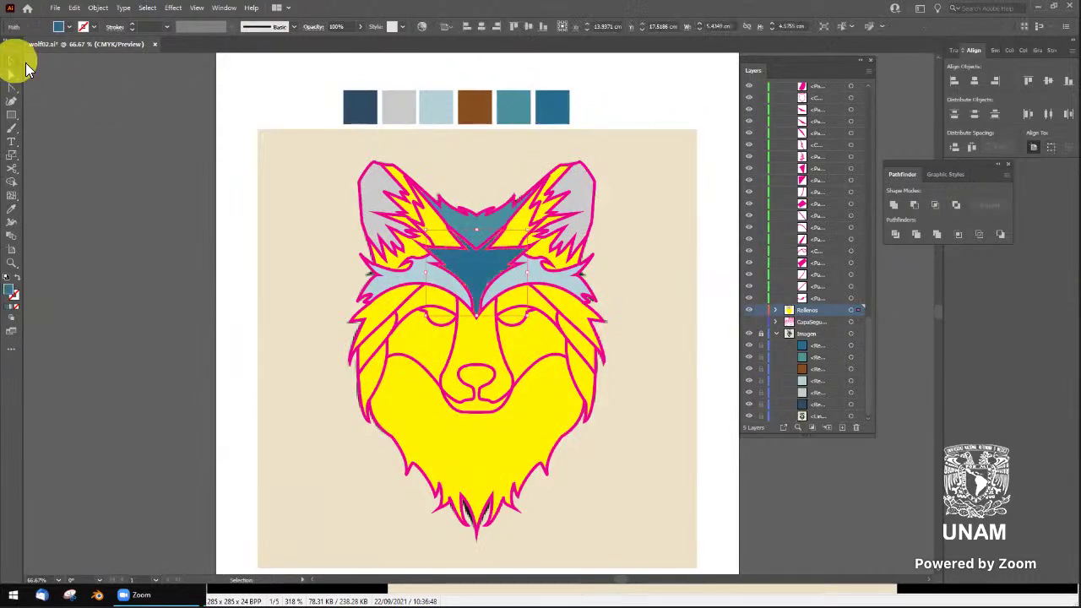
pyautogui.click(319, 270)
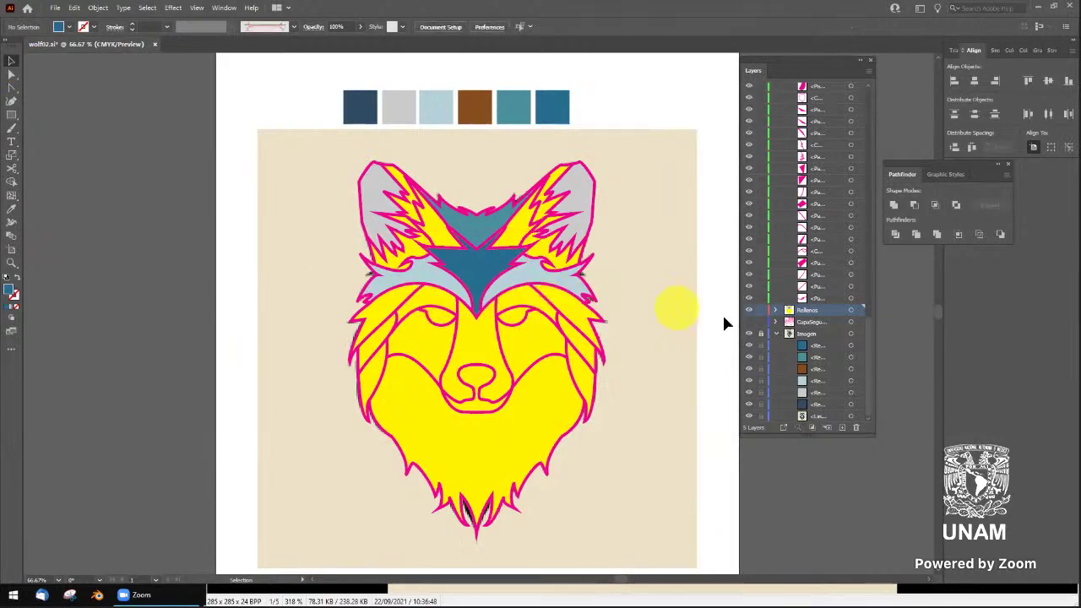
pyautogui.click(749, 311)
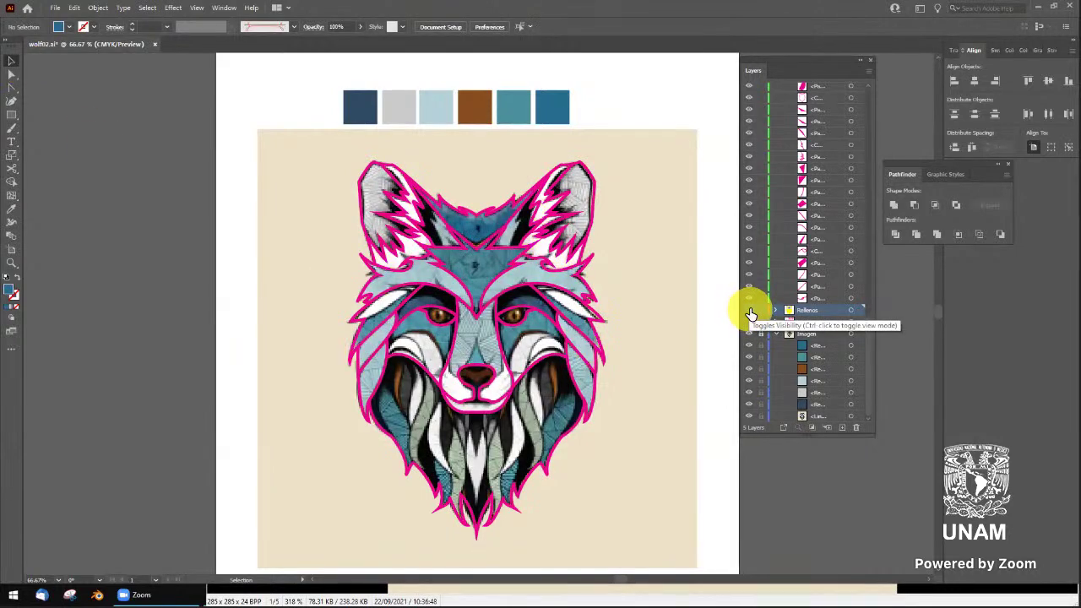
pyautogui.click(750, 311)
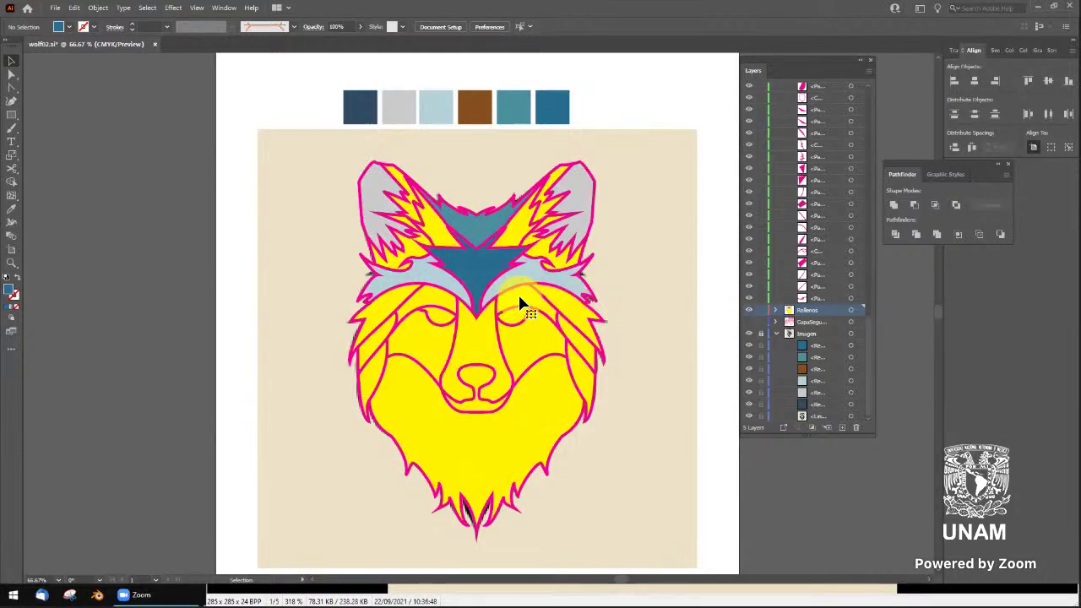
# Fill the patches above the eyes blue, comparing against the reference image
pyautogui.click(441, 303)
pyautogui.press('i')
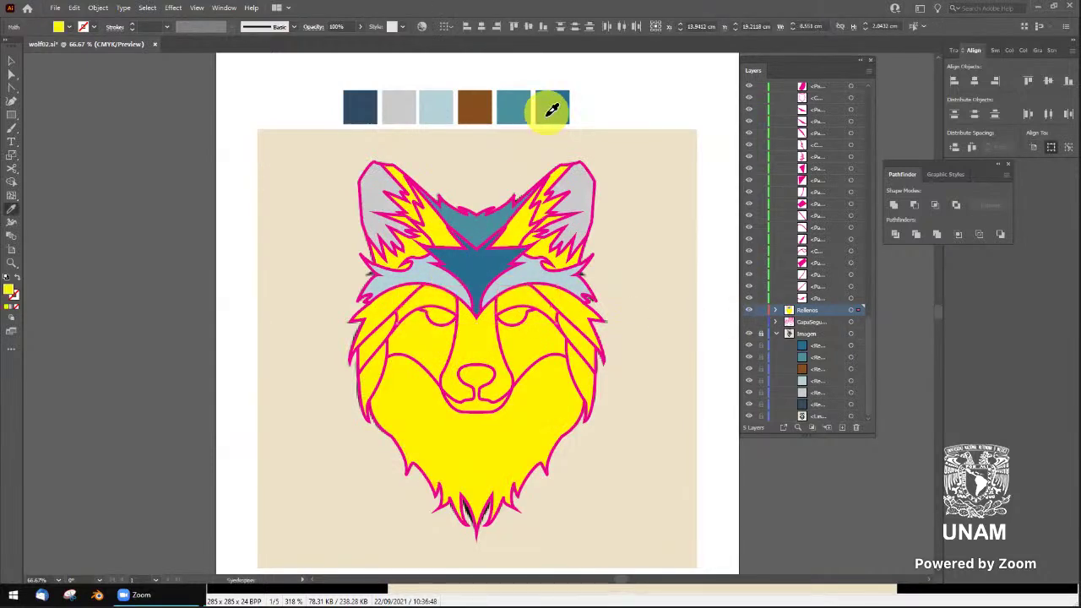
pyautogui.click(553, 107)
pyautogui.click(721, 261)
pyautogui.click(553, 107)
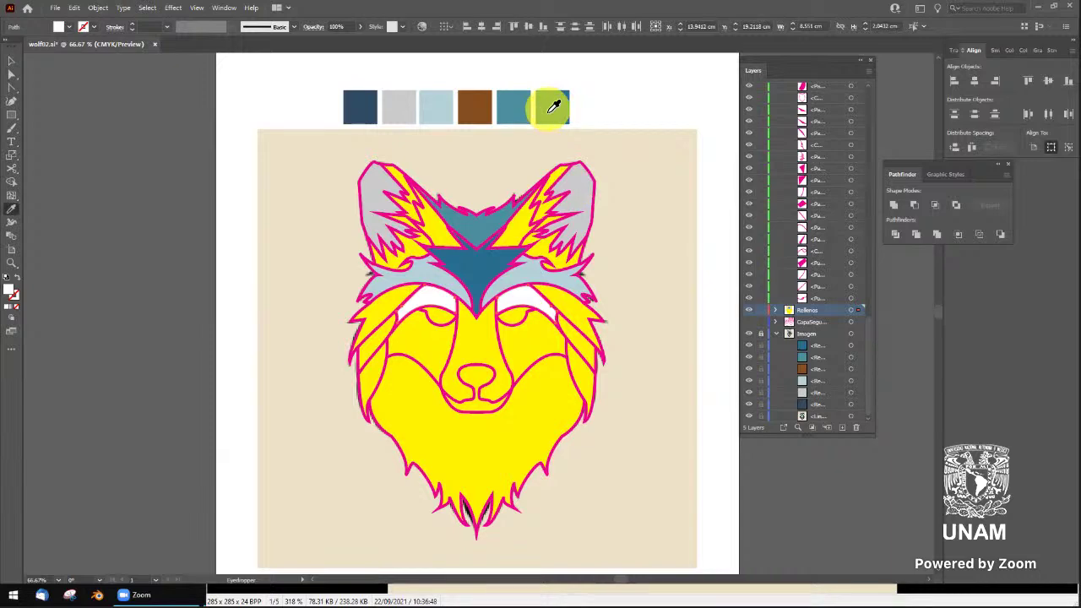
pyautogui.press('v')
pyautogui.click(667, 249)
pyautogui.click(749, 310)
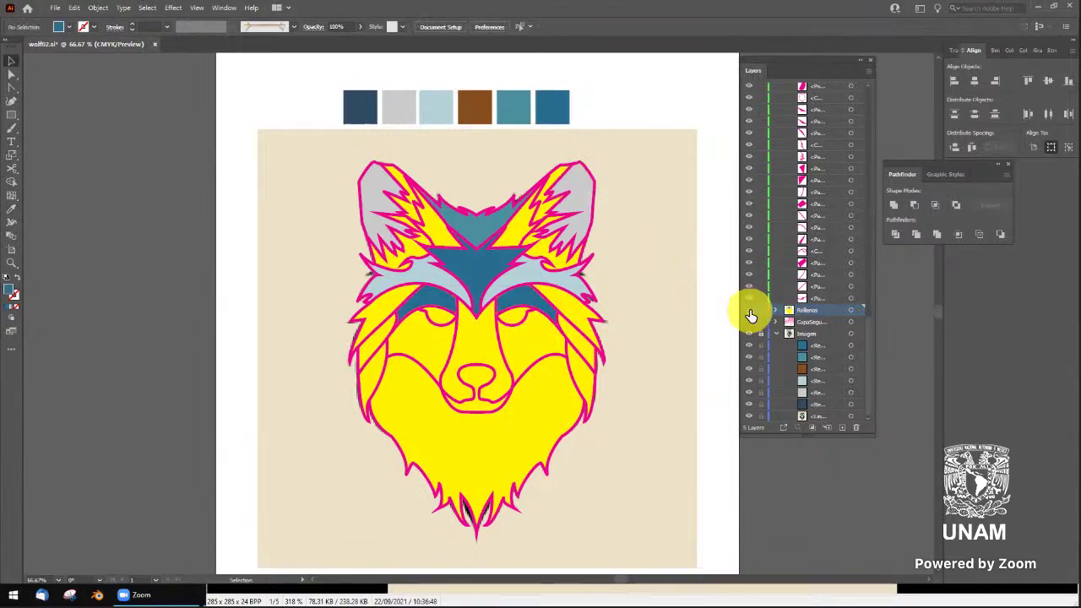
pyautogui.click(749, 312)
pyautogui.click(762, 322)
pyautogui.click(749, 311)
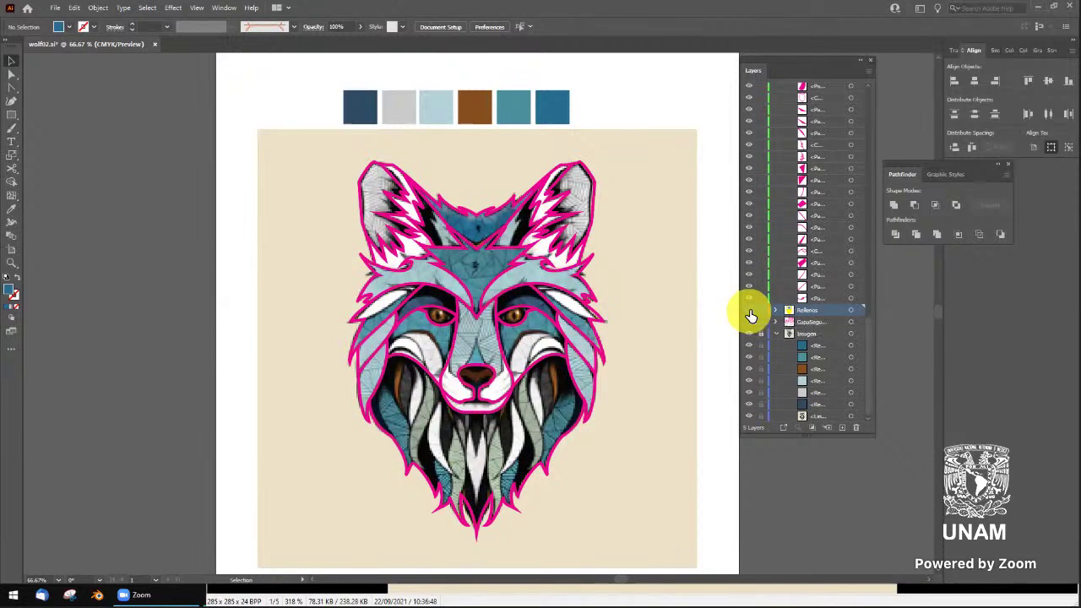
pyautogui.click(748, 311)
pyautogui.click(528, 347)
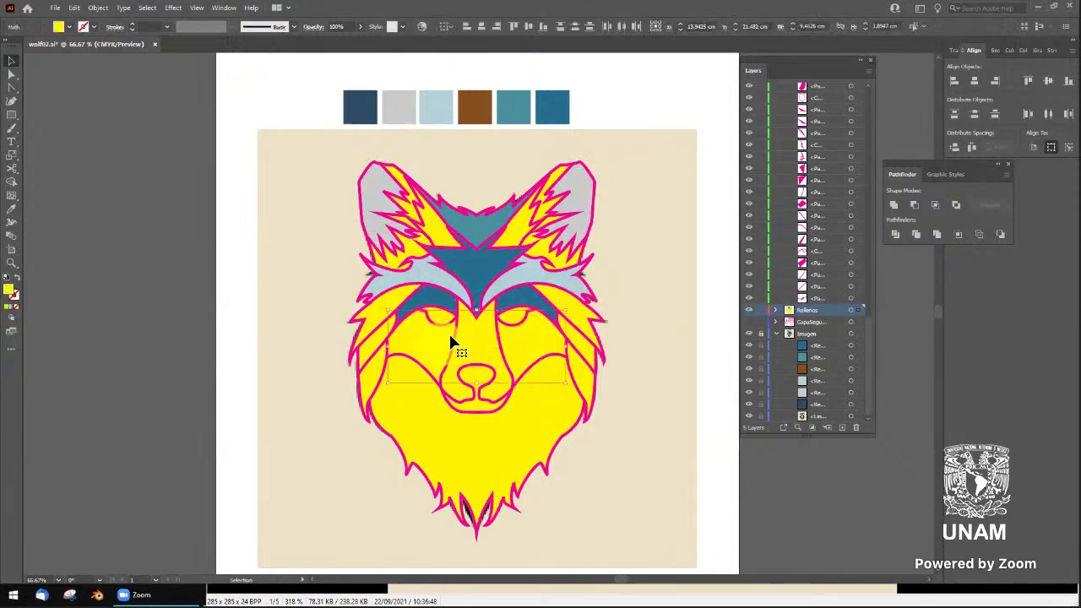
# Fill the wolf's eye areas light blue from the Fill swatch menu
pyautogui.click(69, 27)
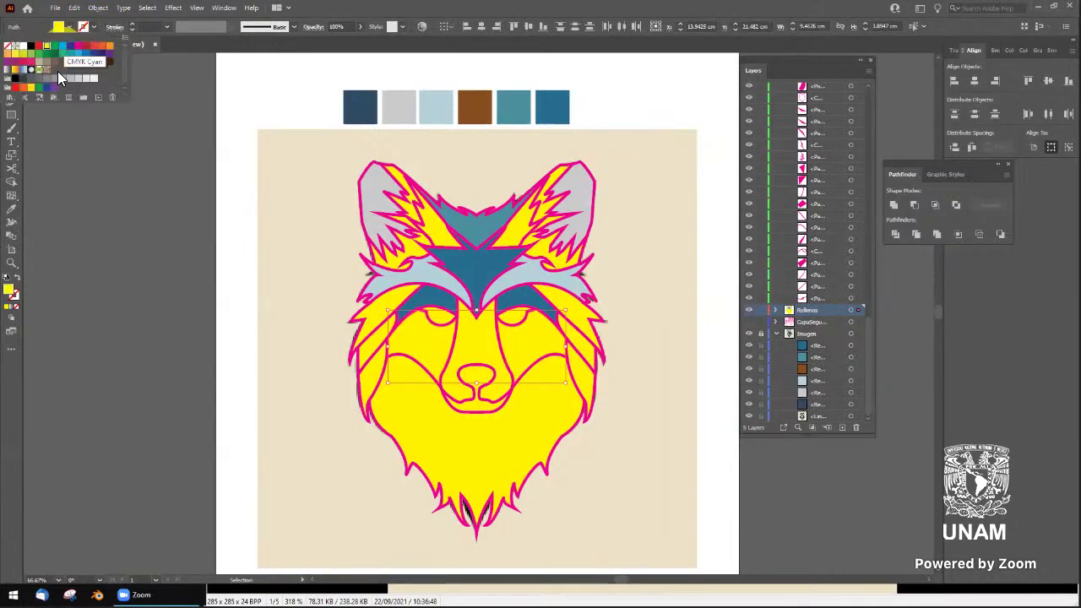
pyautogui.click(9, 75)
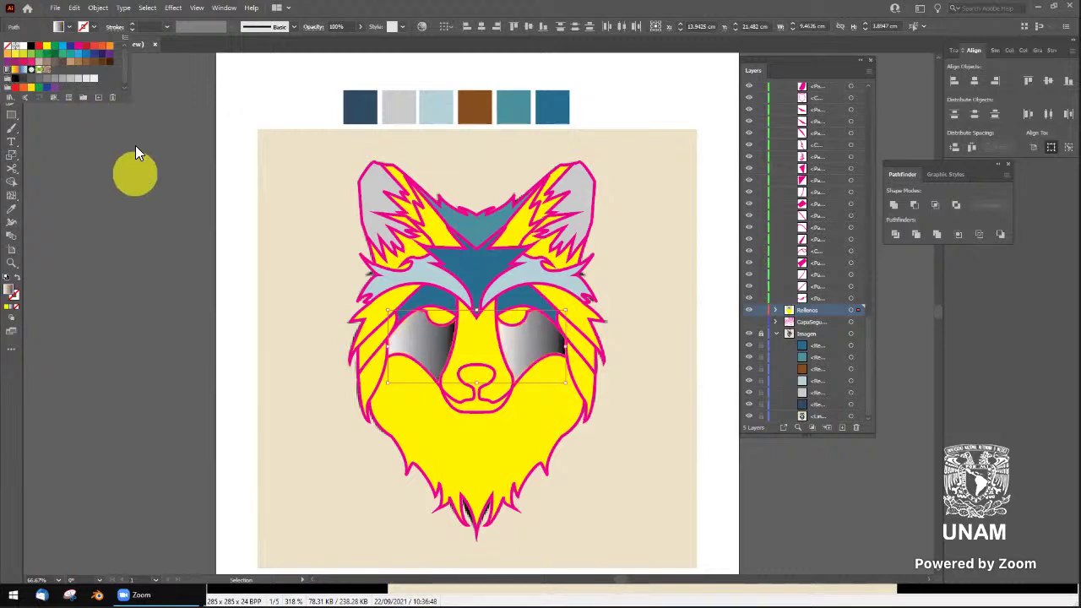
pyautogui.click(78, 54)
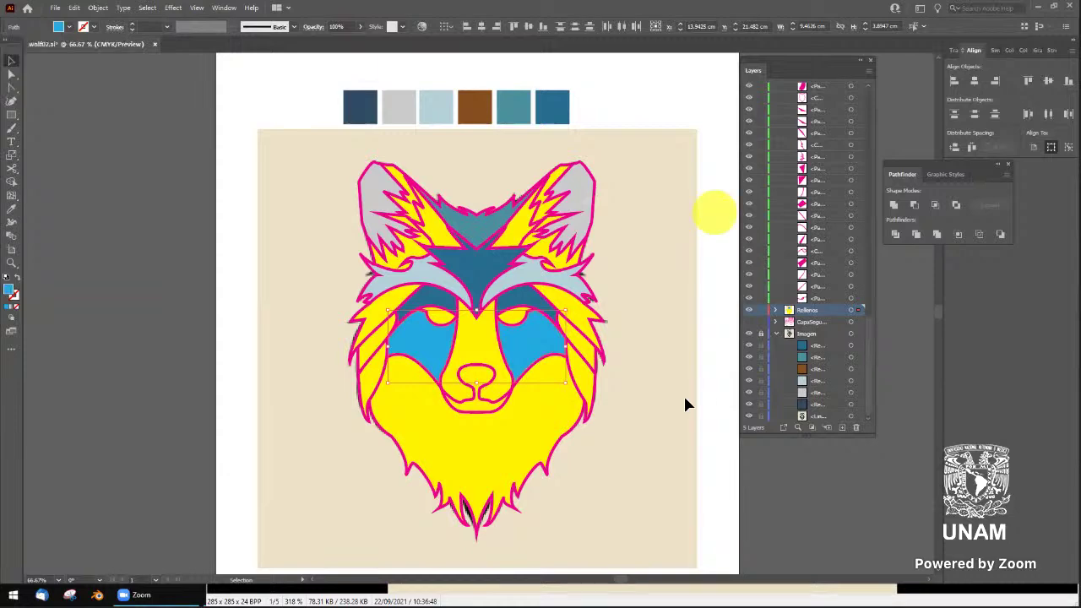
pyautogui.click(749, 312)
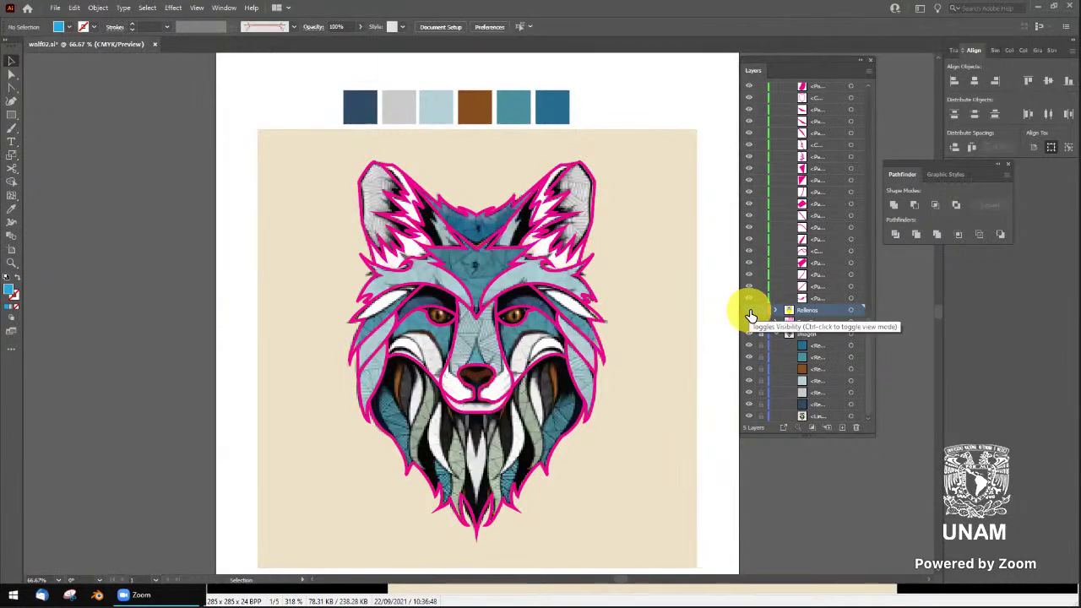
pyautogui.click(750, 311)
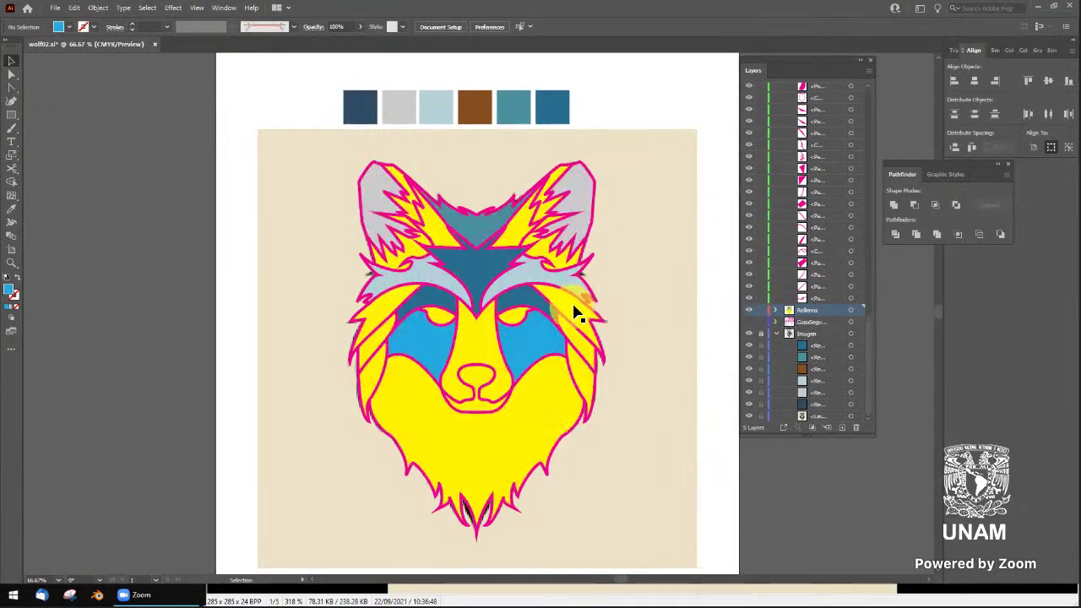
# Give the yellow forehead shape the light grey swatch colour
pyautogui.click(436, 228)
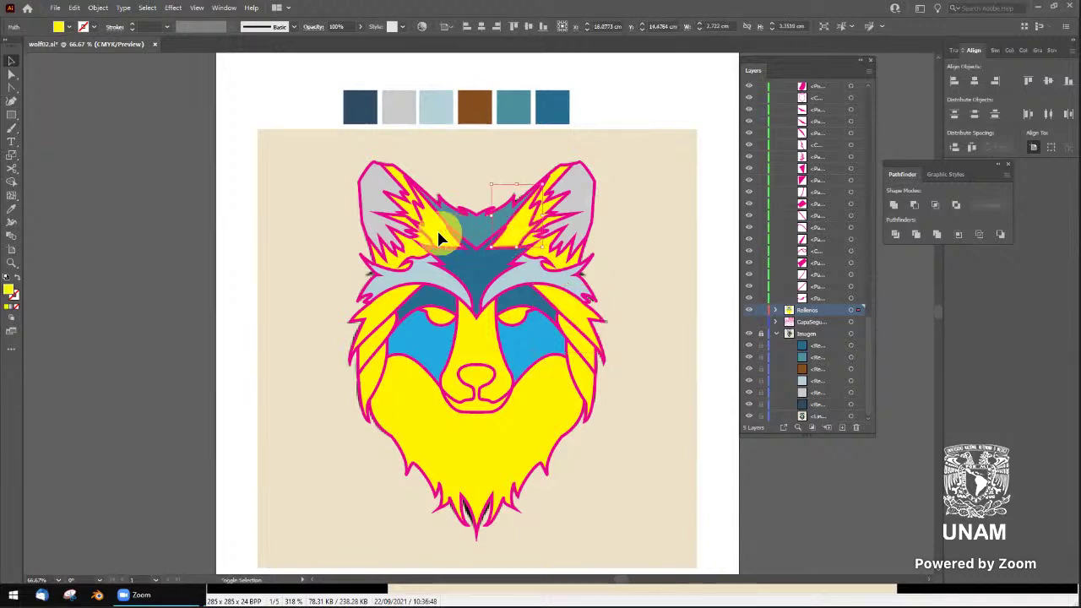
pyautogui.press('i')
pyautogui.click(403, 109)
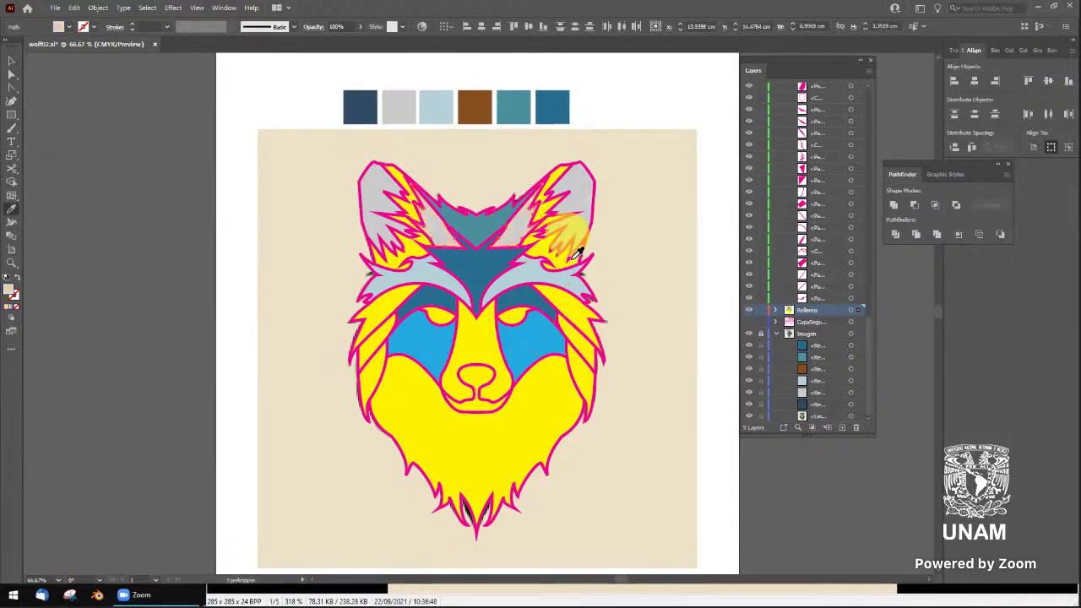
pyautogui.press('v')
pyautogui.hotkey('ctrl', 'shift', 'a')
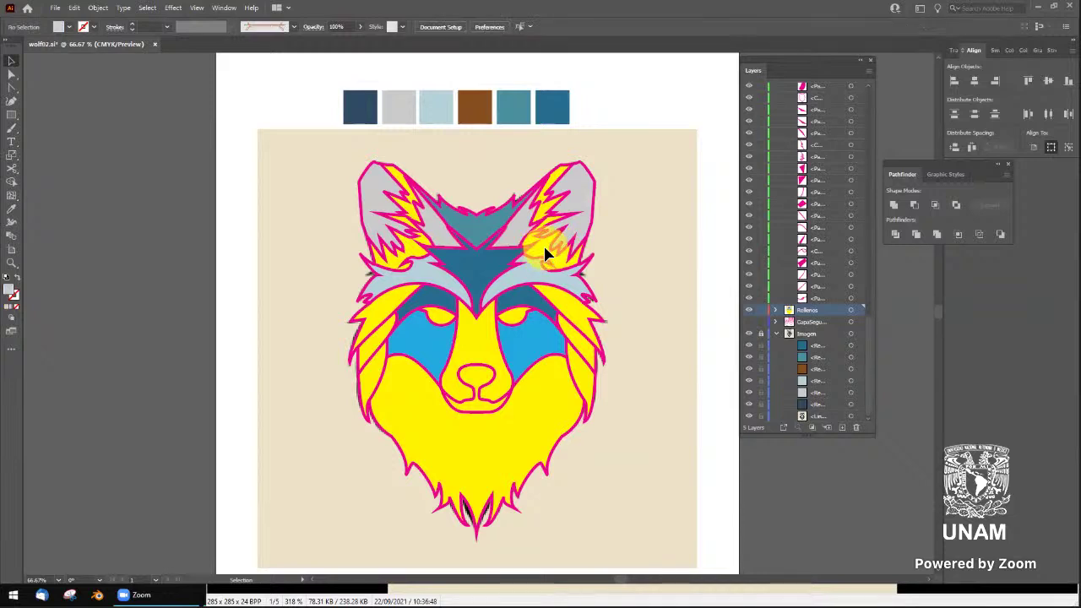
# Select the yellow ear shapes and fill them white
pyautogui.click(410, 250)
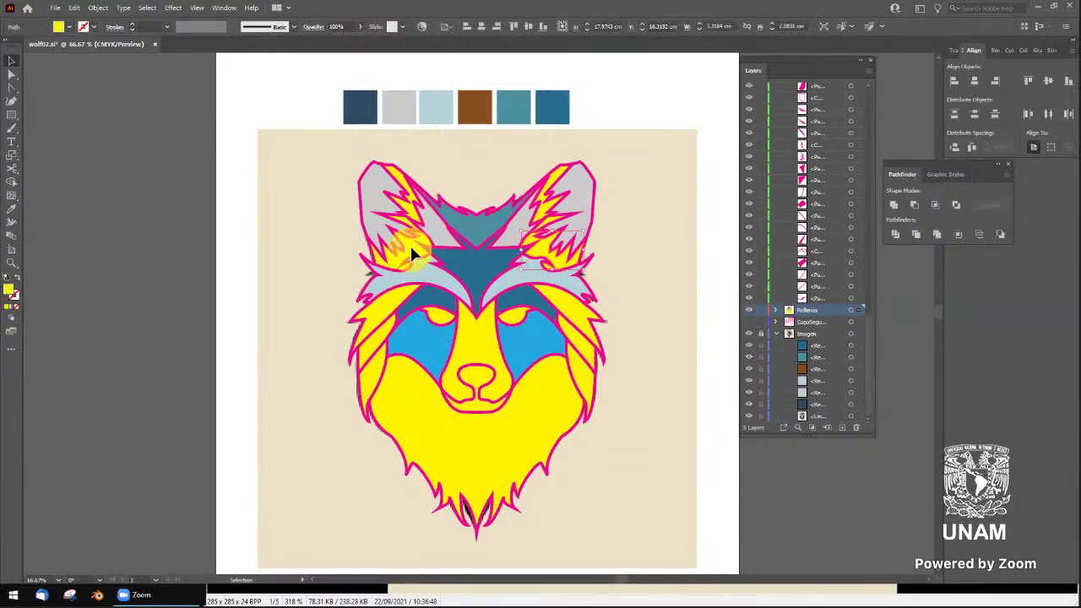
pyautogui.keyDown('shift'); pyautogui.click(550, 250); pyautogui.keyUp('shift')
pyautogui.click(749, 310)
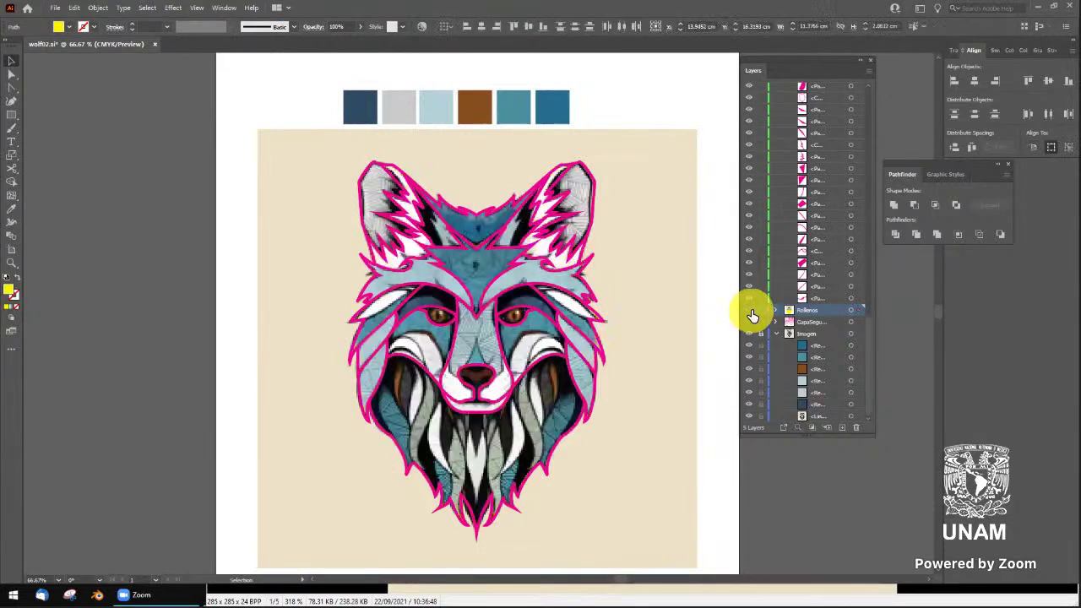
pyautogui.click(749, 310)
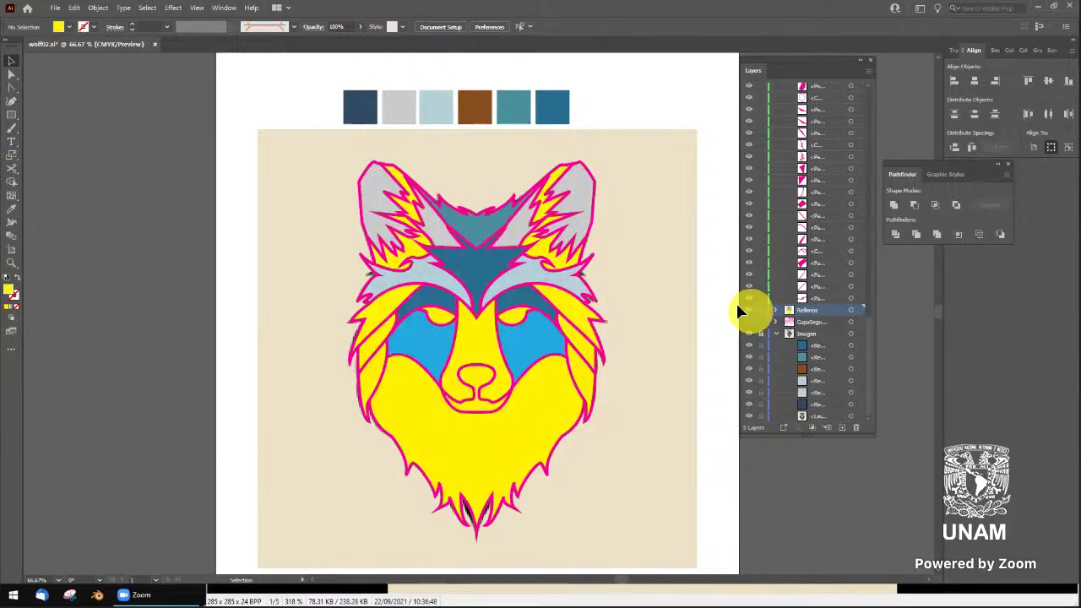
pyautogui.click(550, 169)
pyautogui.click(555, 181)
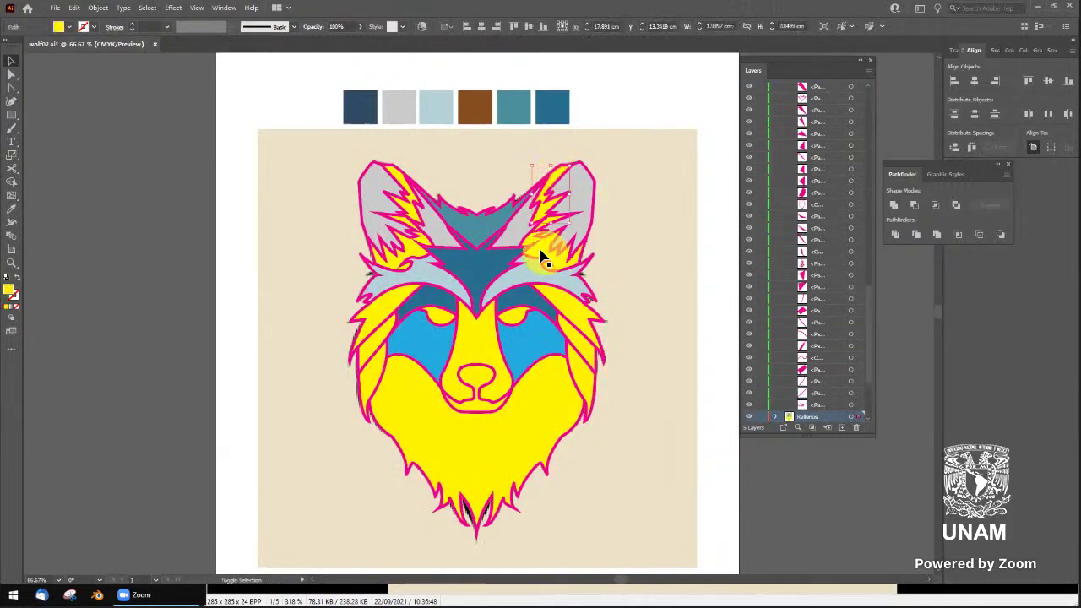
pyautogui.keyDown('shift'); pyautogui.click(412, 201); pyautogui.keyUp('shift')
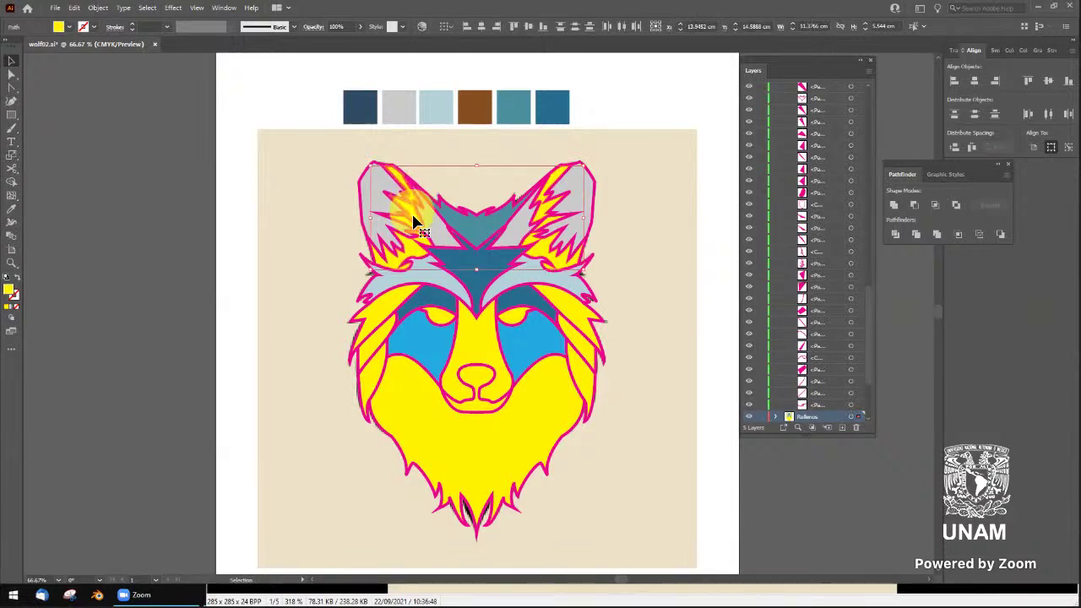
pyautogui.click(409, 258)
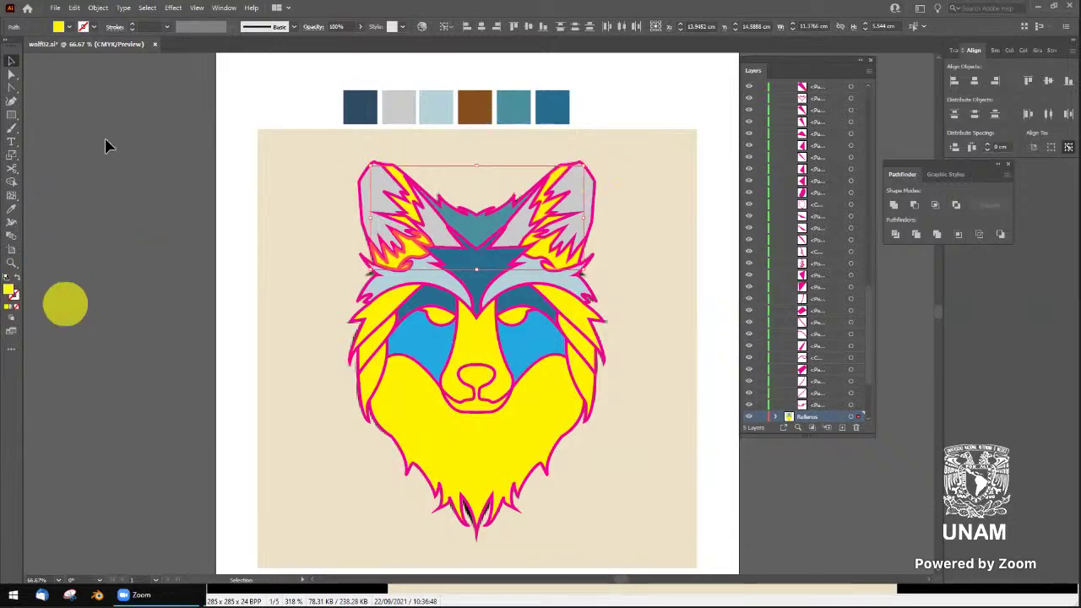
pyautogui.click(69, 26)
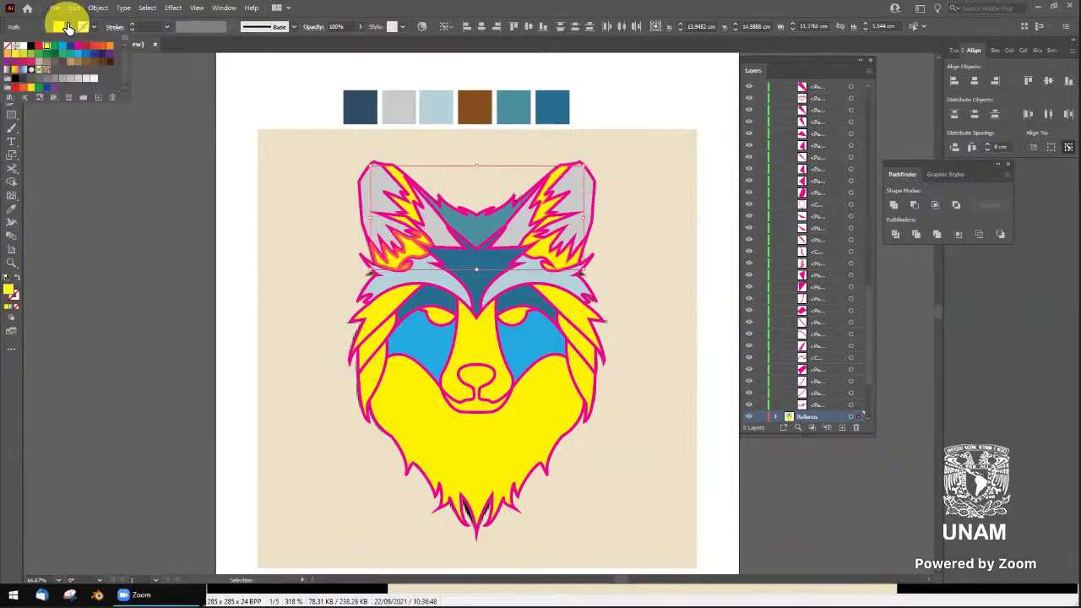
pyautogui.click(95, 79)
pyautogui.click(144, 237)
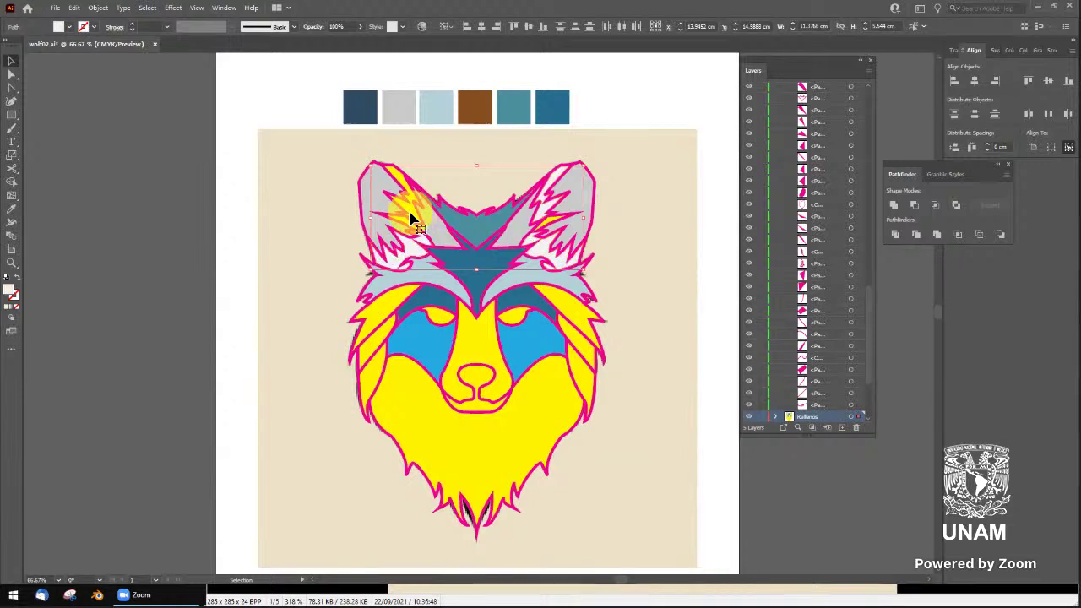
# Fill both small flame shapes inside the ears white
pyautogui.click(412, 218)
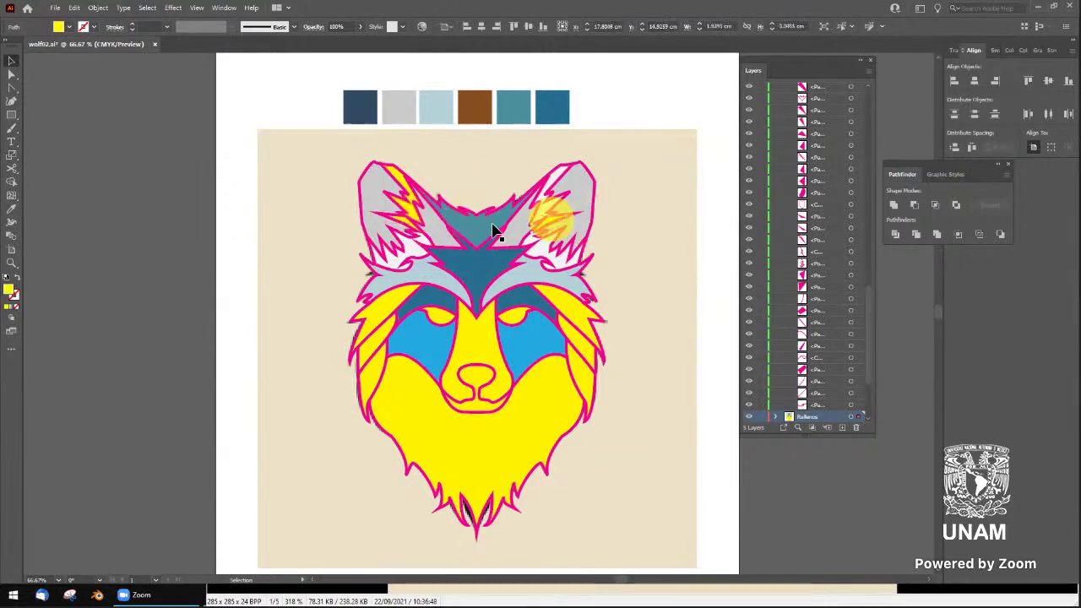
pyautogui.click(405, 220)
pyautogui.click(410, 213)
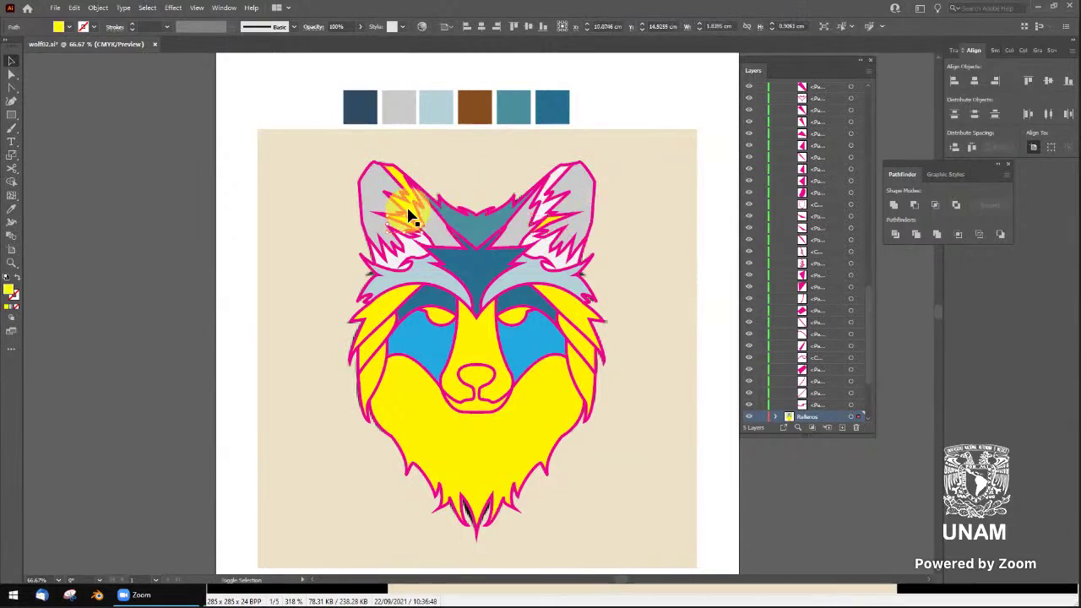
pyautogui.keyDown('shift'); pyautogui.click(545, 213); pyautogui.keyUp('shift')
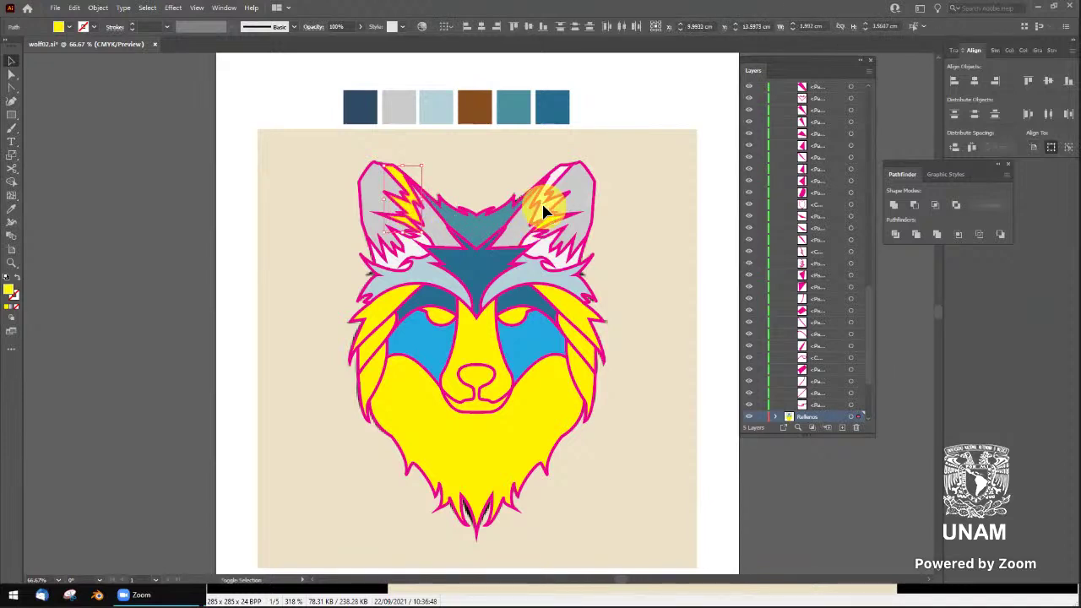
pyautogui.keyDown('shift'); pyautogui.click(543, 211); pyautogui.keyUp('shift')
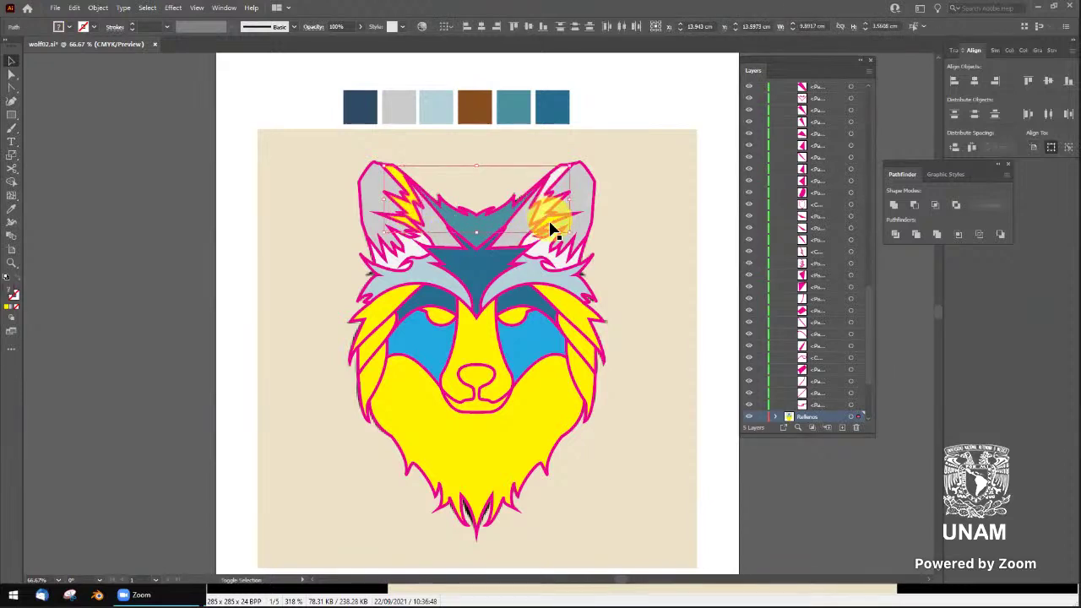
pyautogui.click(68, 27)
pyautogui.click(93, 78)
pyautogui.click(125, 186)
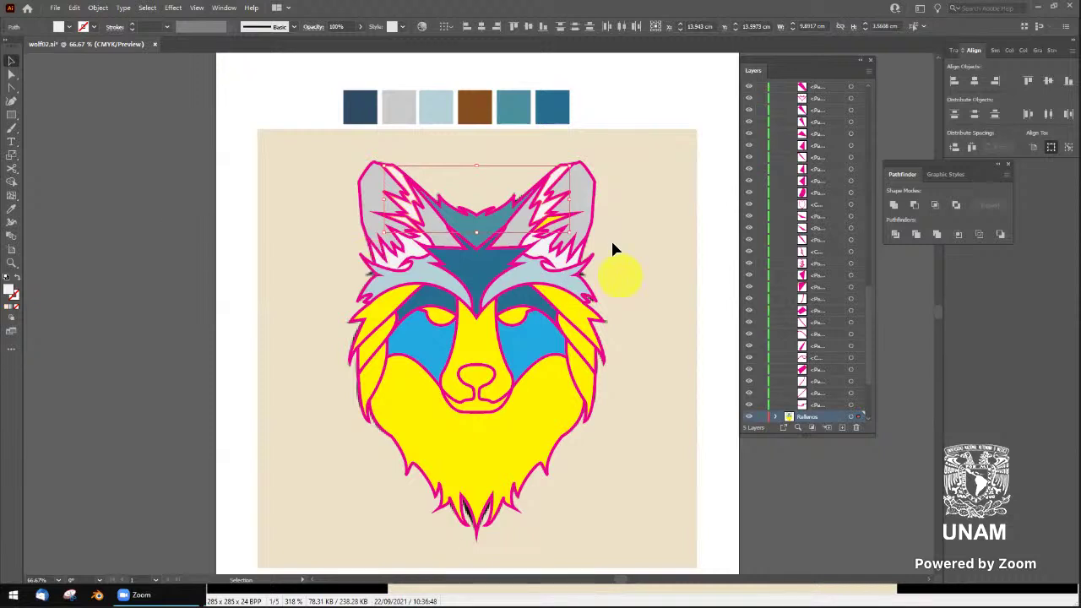
pyautogui.click(663, 264)
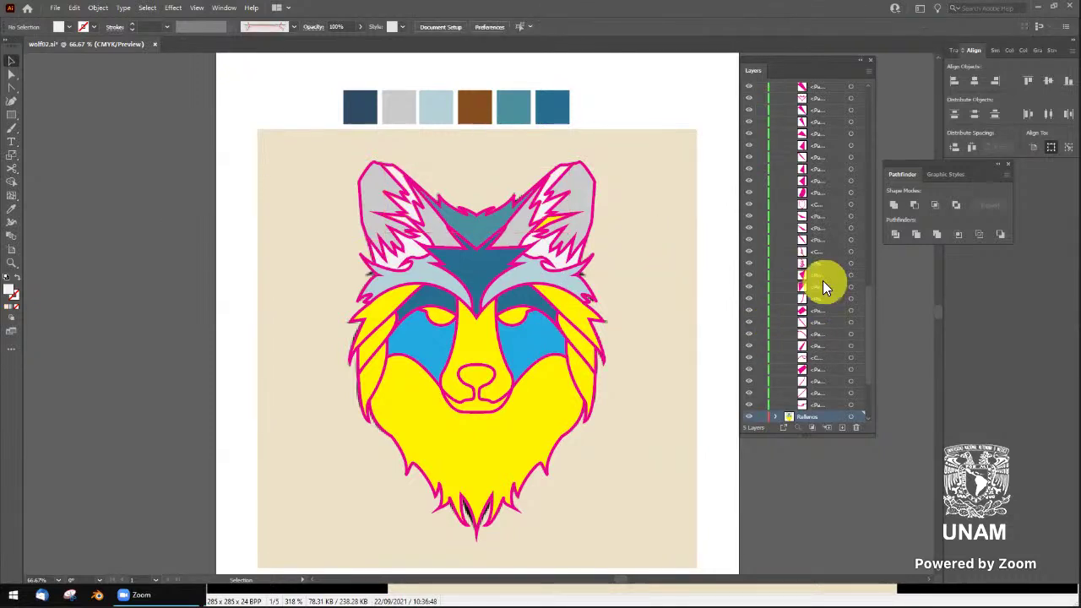
pyautogui.scroll(2, 837, 287)
pyautogui.scroll(3, 858, 289)
pyautogui.scroll(2, 858, 288)
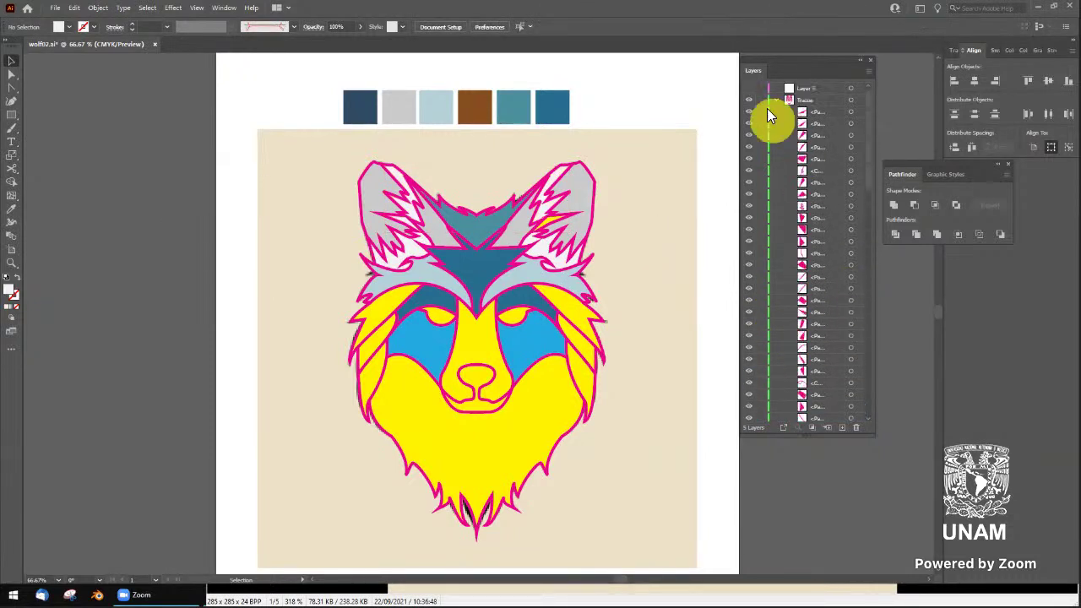
pyautogui.click(776, 100)
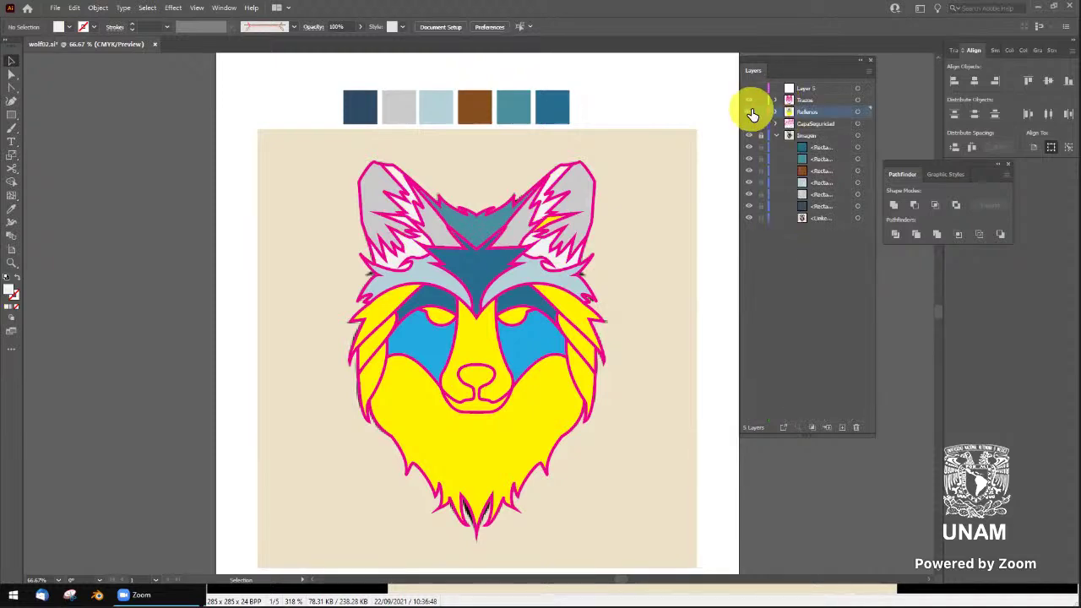
pyautogui.click(749, 111)
pyautogui.click(749, 112)
pyautogui.click(749, 111)
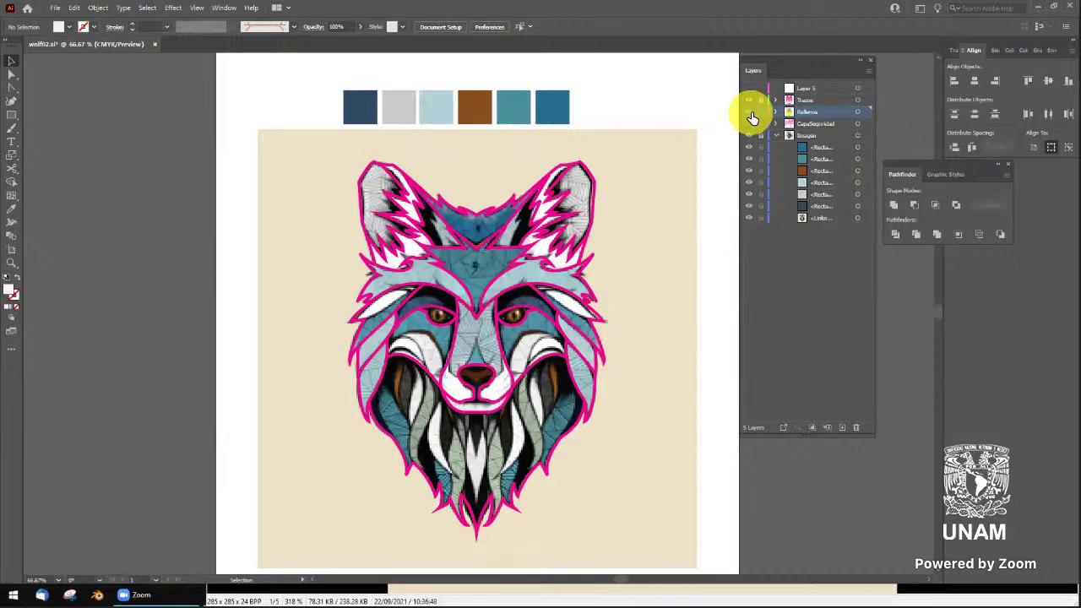
pyautogui.click(749, 112)
pyautogui.click(751, 113)
pyautogui.click(749, 111)
# Recolour the first yellow side fill with the light grey swatch
pyautogui.click(398, 306)
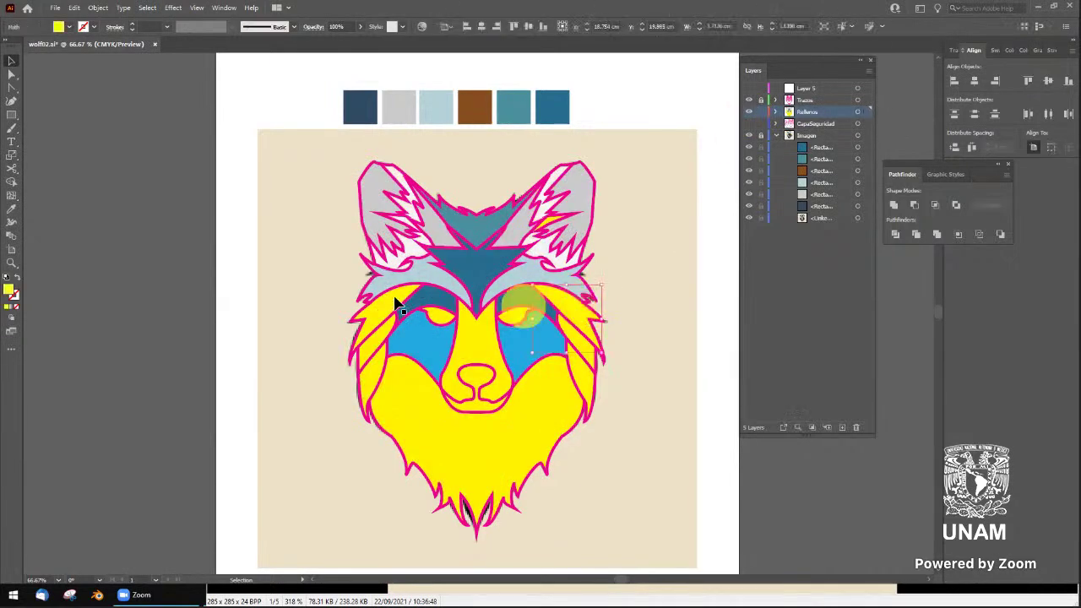
pyautogui.press('i')
pyautogui.click(402, 110)
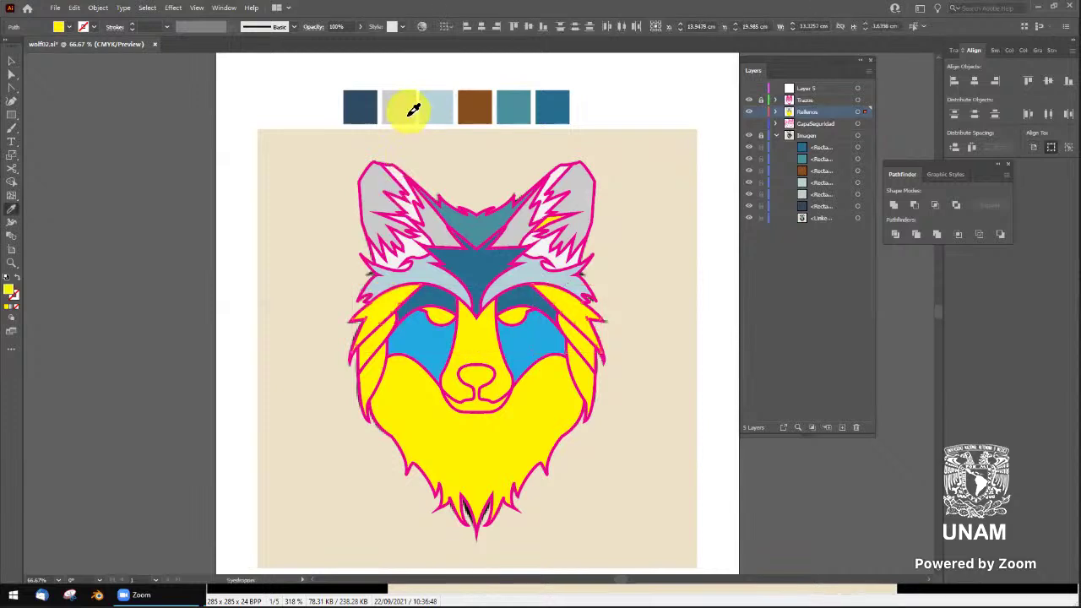
pyautogui.click(639, 287)
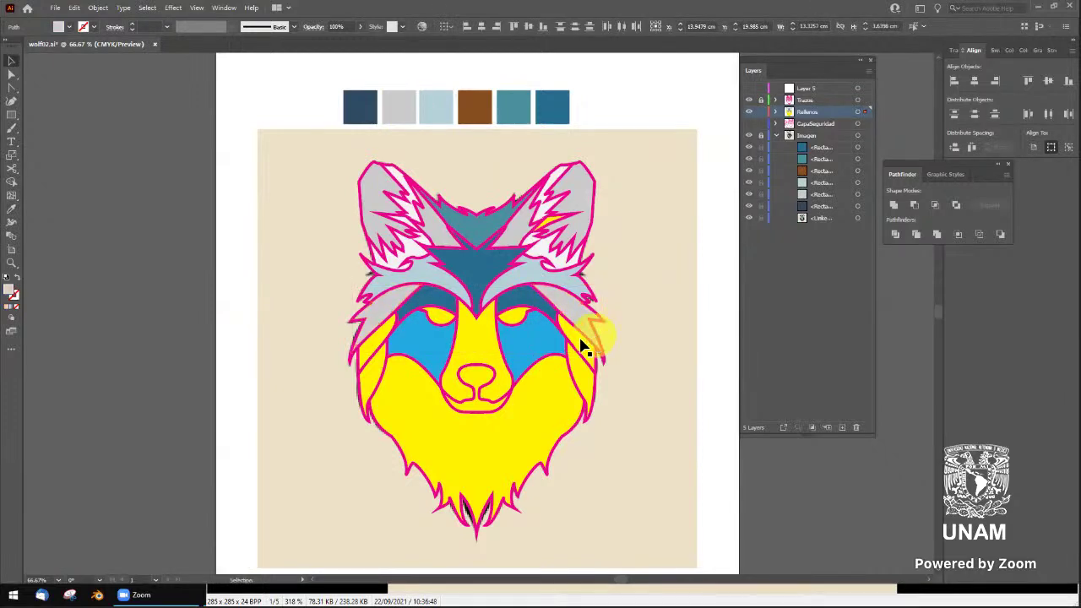
pyautogui.click(749, 111)
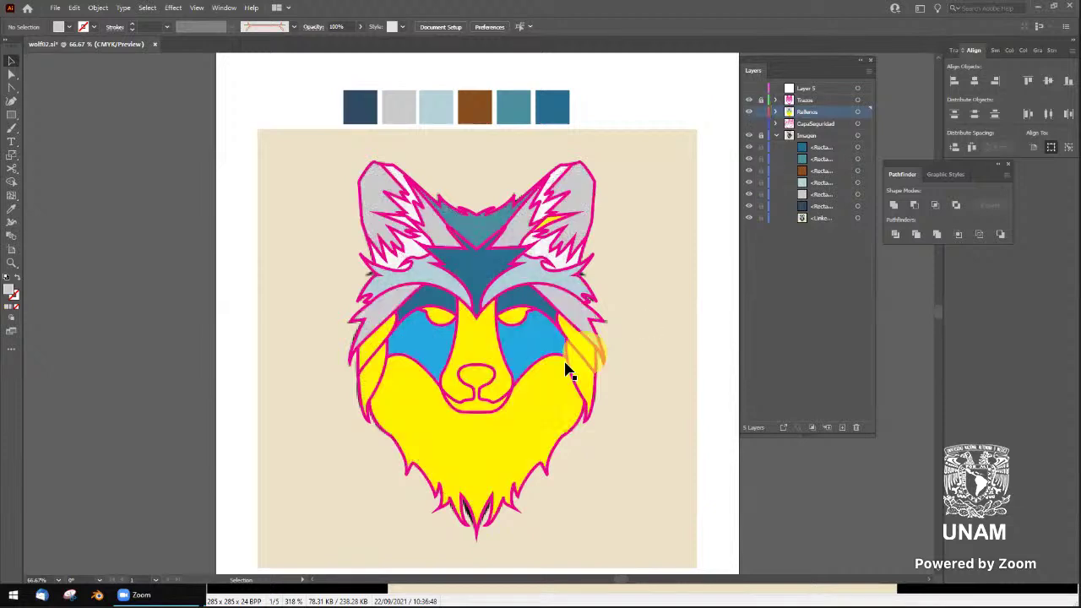
# Colour both cheek fills light blue-grey from the swatch
pyautogui.click(580, 374)
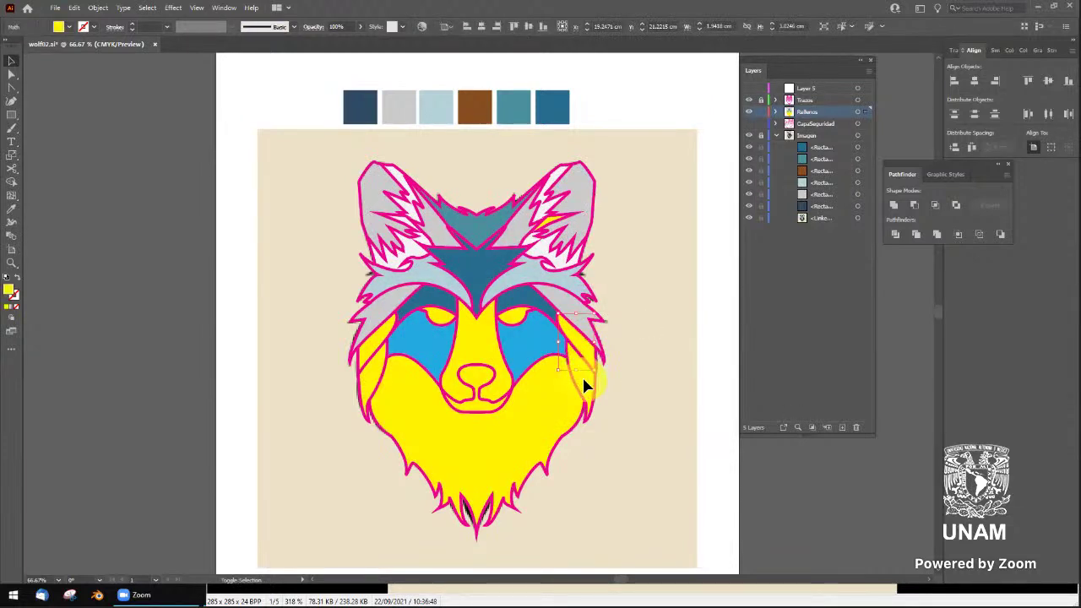
pyautogui.click(365, 361)
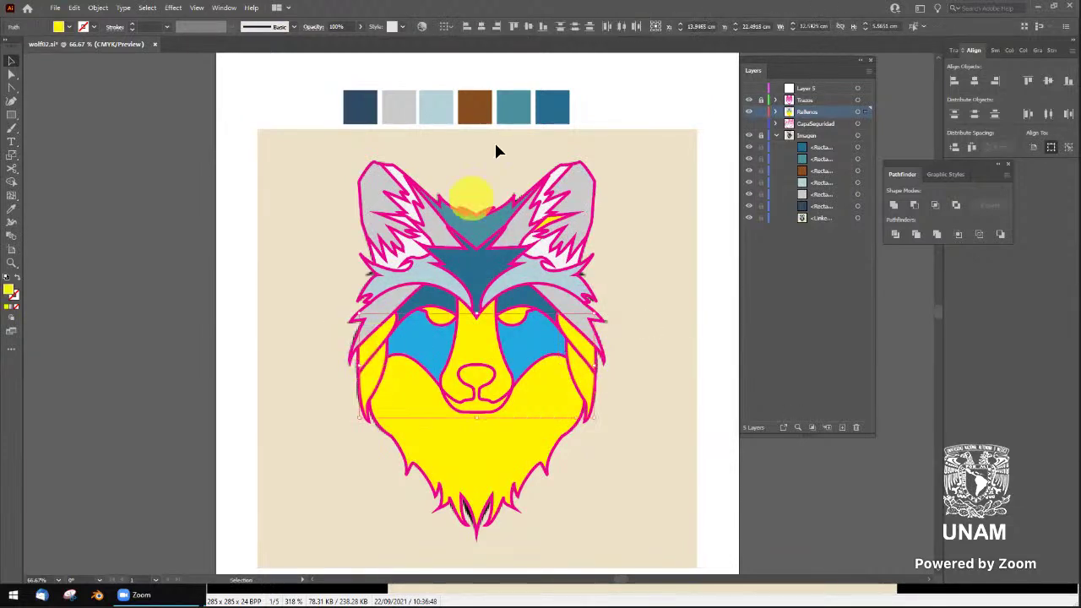
pyautogui.press('i')
pyautogui.click(436, 108)
pyautogui.click(661, 277)
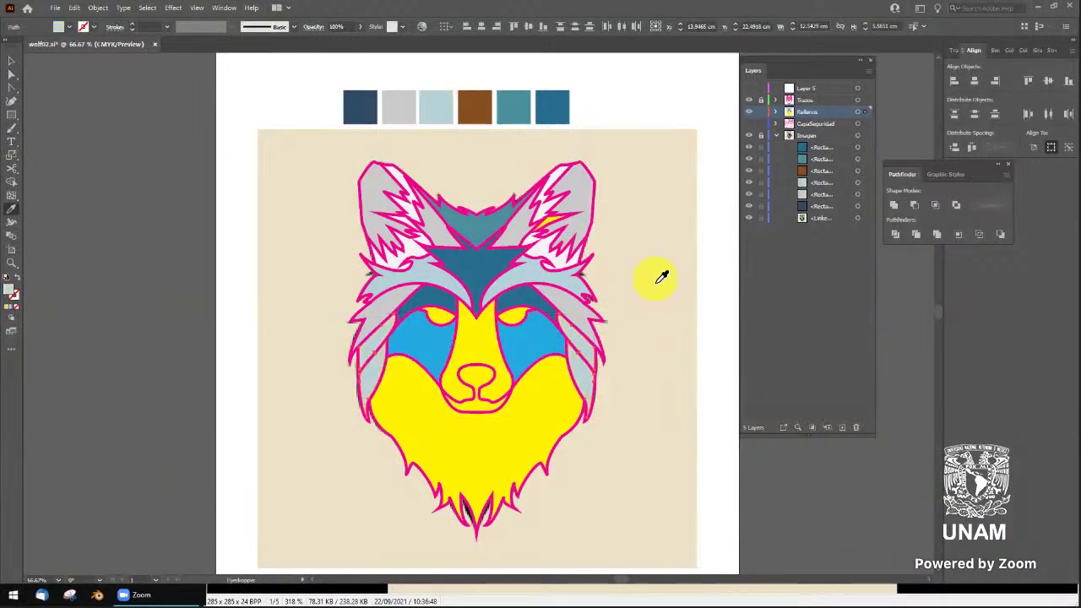
pyautogui.press('v')
pyautogui.click(654, 272)
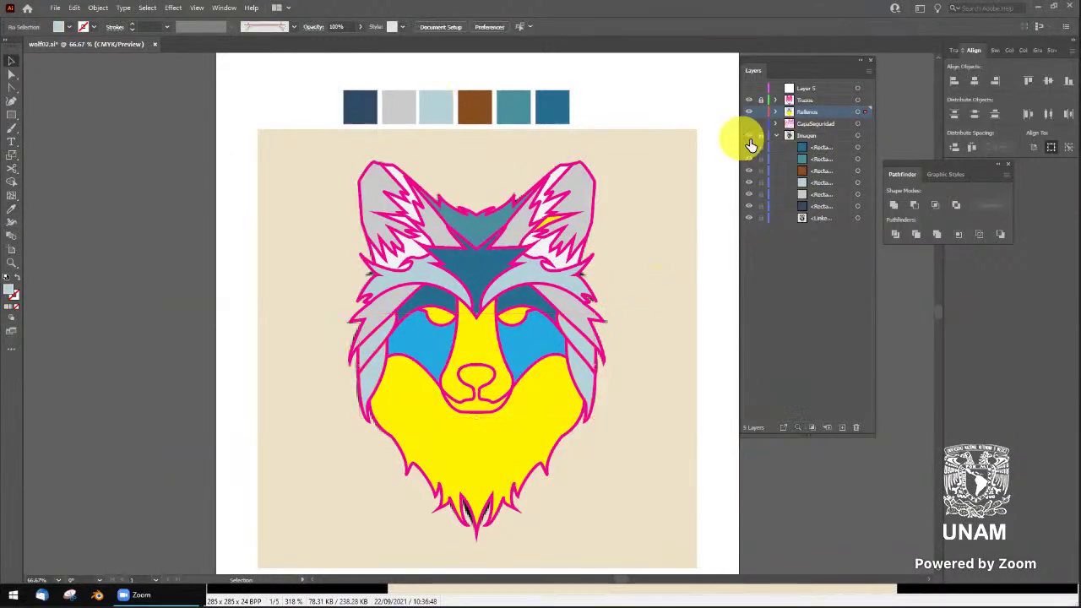
pyautogui.click(749, 112)
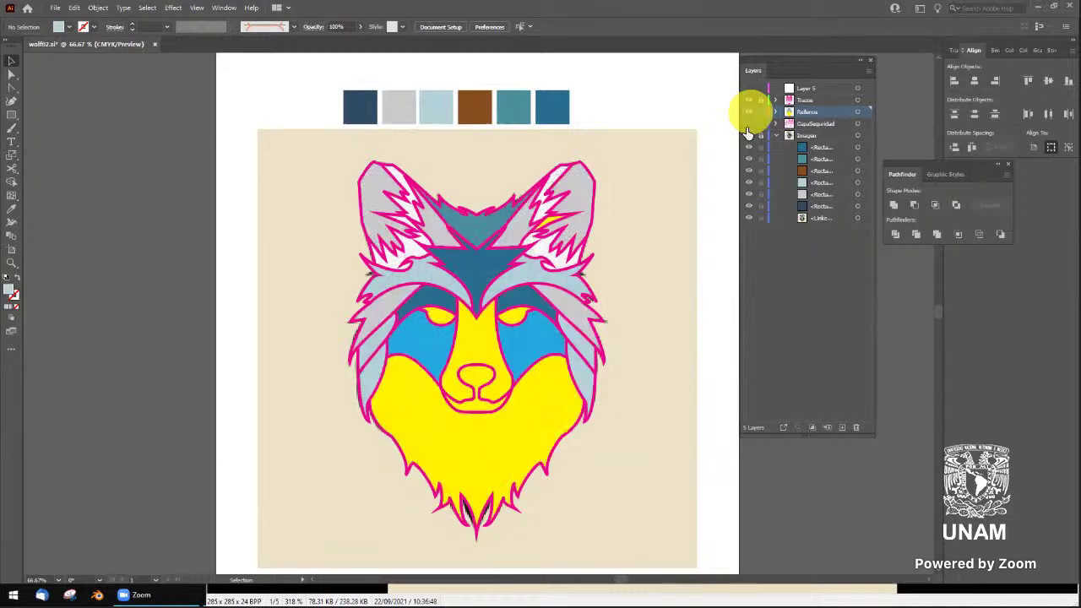
# Give the central yellow face fill the light blue palette colour
pyautogui.click(479, 332)
pyautogui.press('i')
pyautogui.click(439, 105)
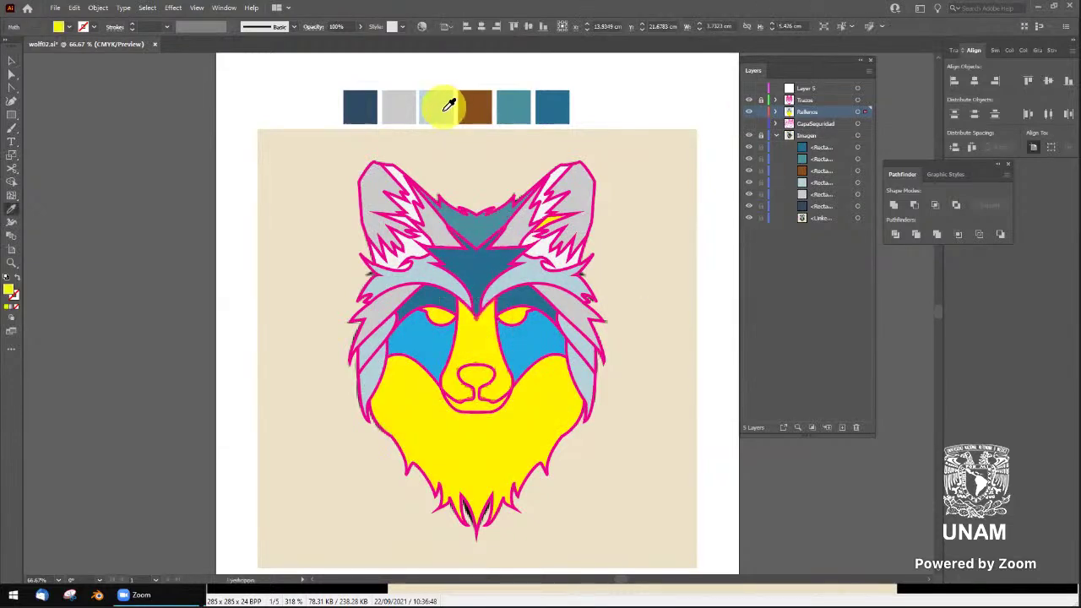
pyautogui.click(659, 340)
pyautogui.scroll(-2, 663, 261)
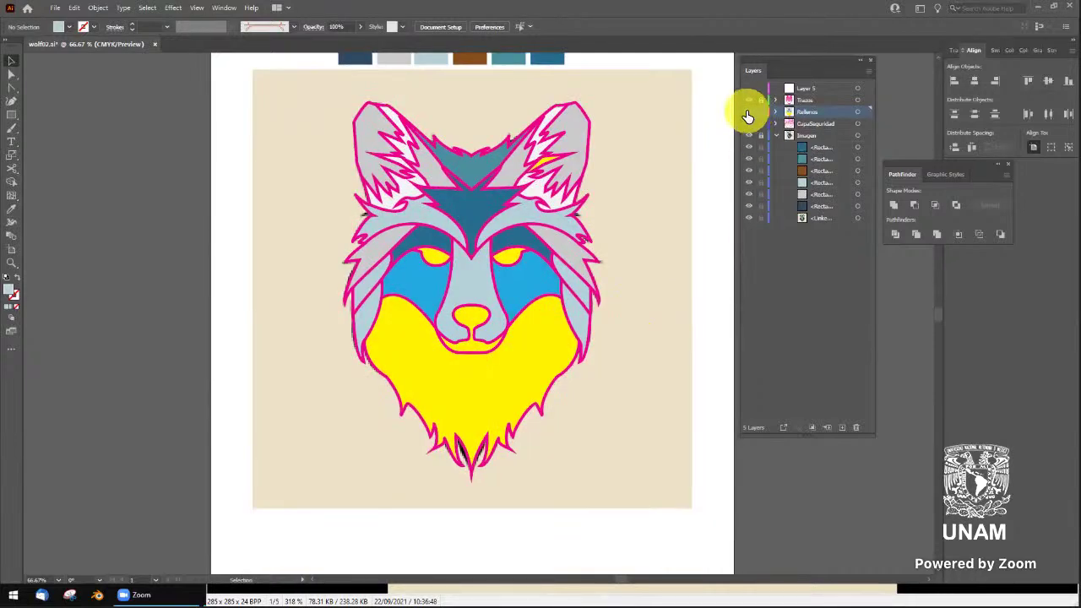
# Fill both wolf eyes dark brown from the Fill swatches
pyautogui.click(748, 113)
pyautogui.click(518, 264)
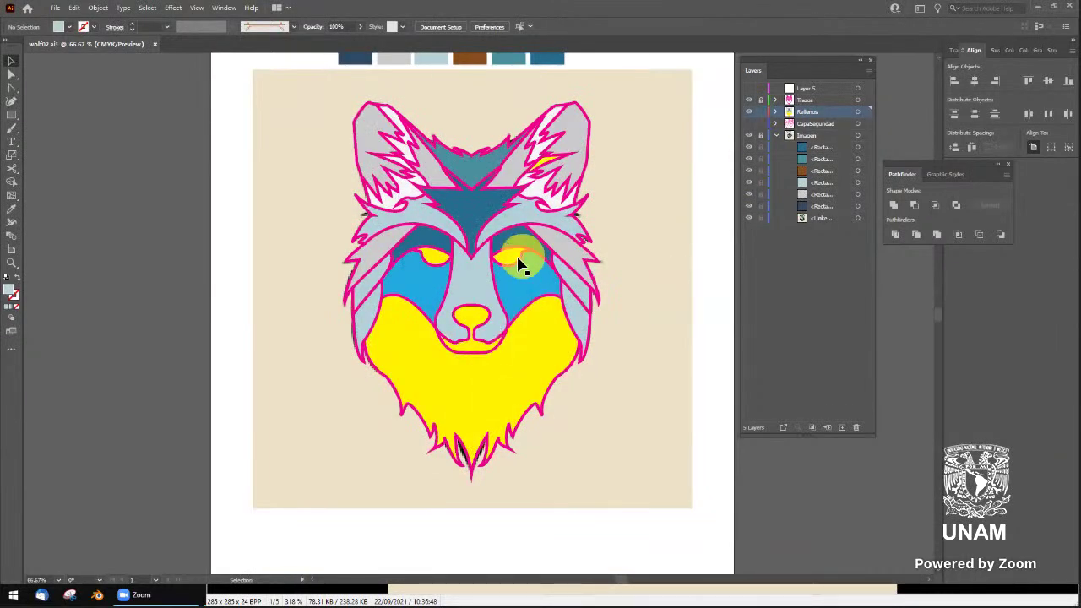
pyautogui.click(436, 258)
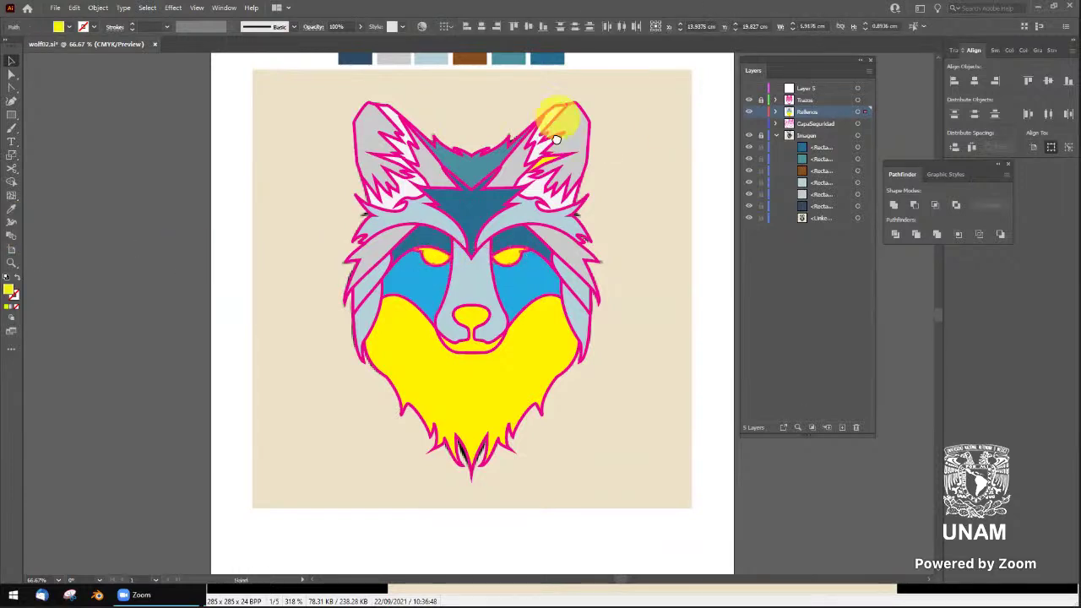
pyautogui.scroll(1, 473, 110)
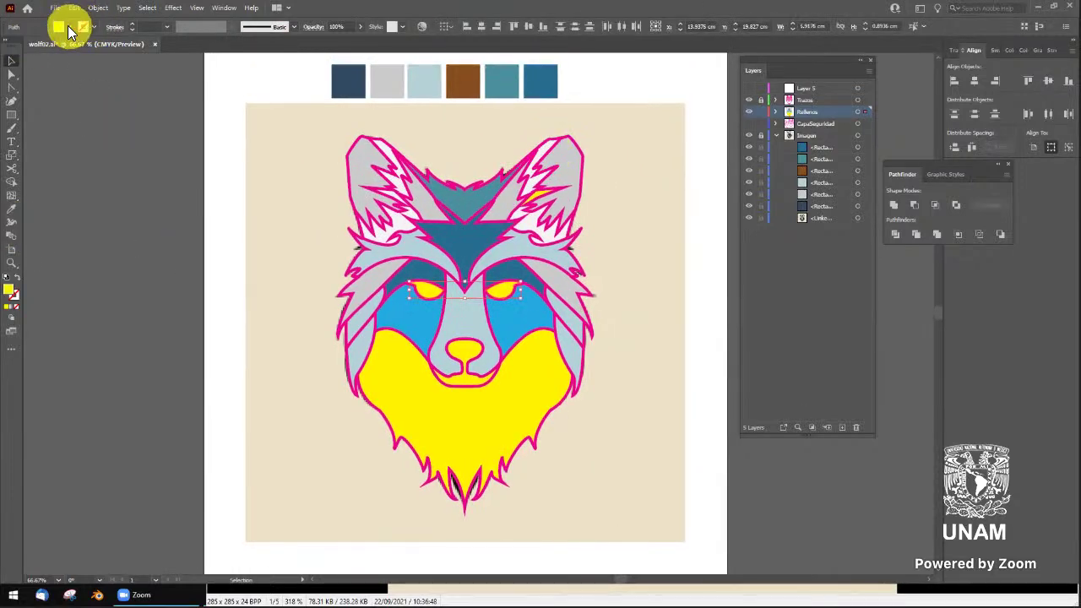
pyautogui.click(67, 26)
pyautogui.click(109, 62)
pyautogui.click(146, 234)
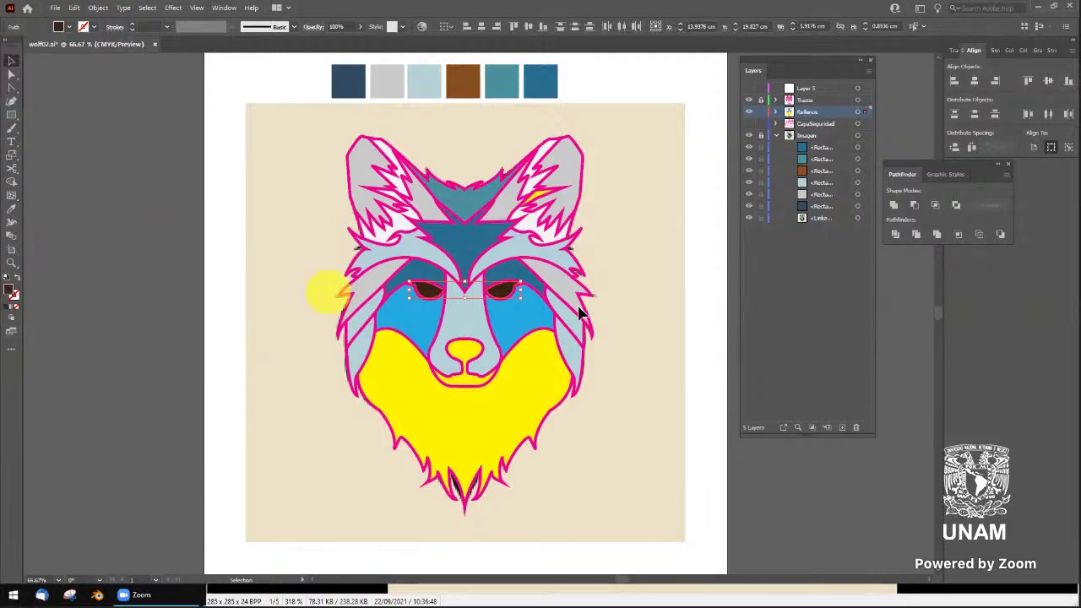
# Fill the nose brown with the Eyedropper on the brown swatch
pyautogui.click(507, 395)
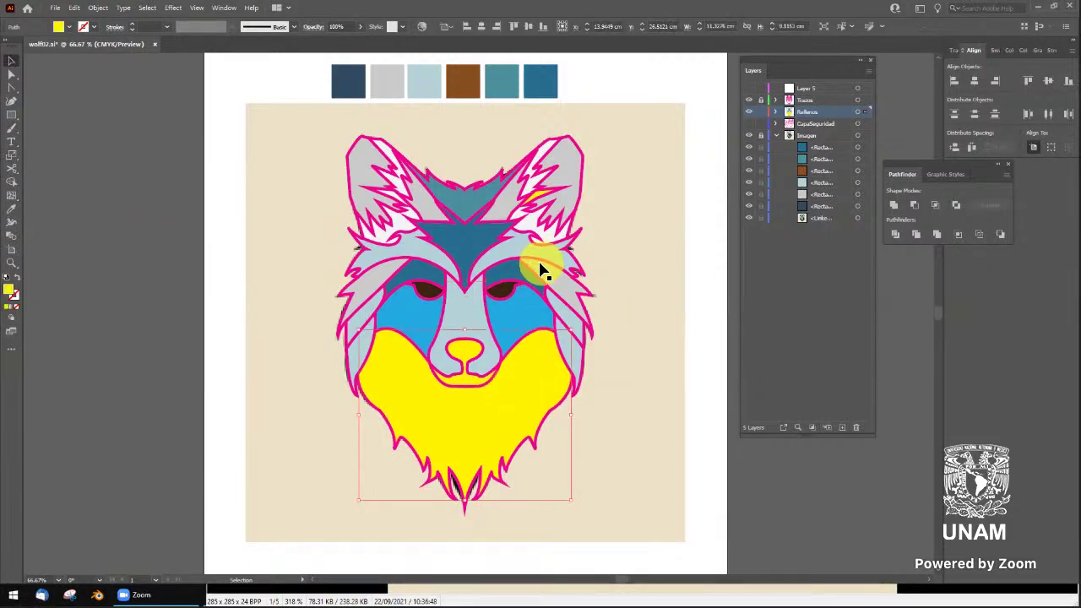
pyautogui.press('i')
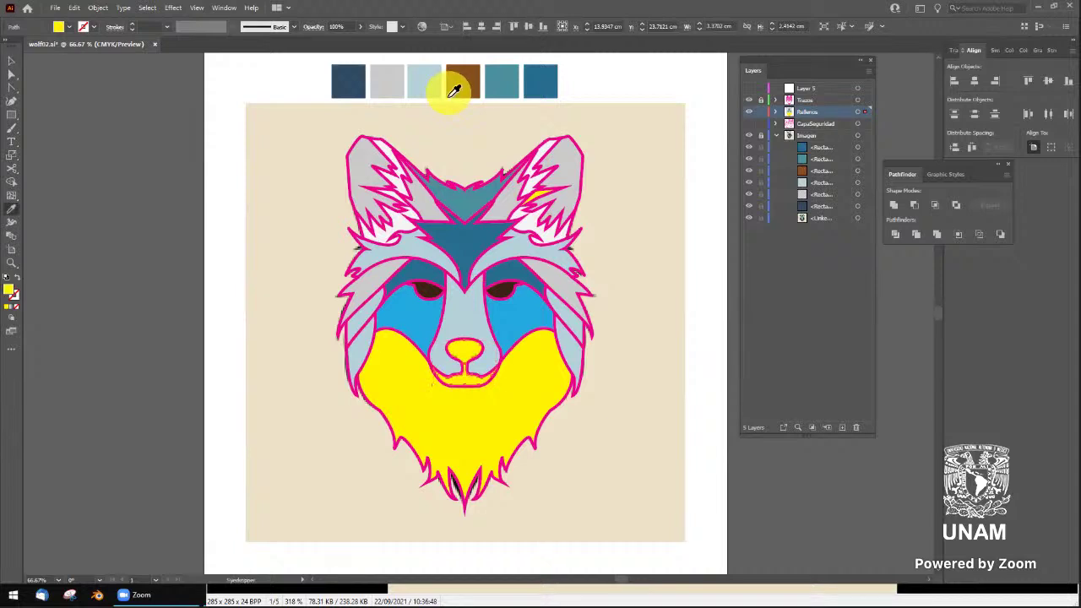
pyautogui.click(463, 88)
pyautogui.click(463, 84)
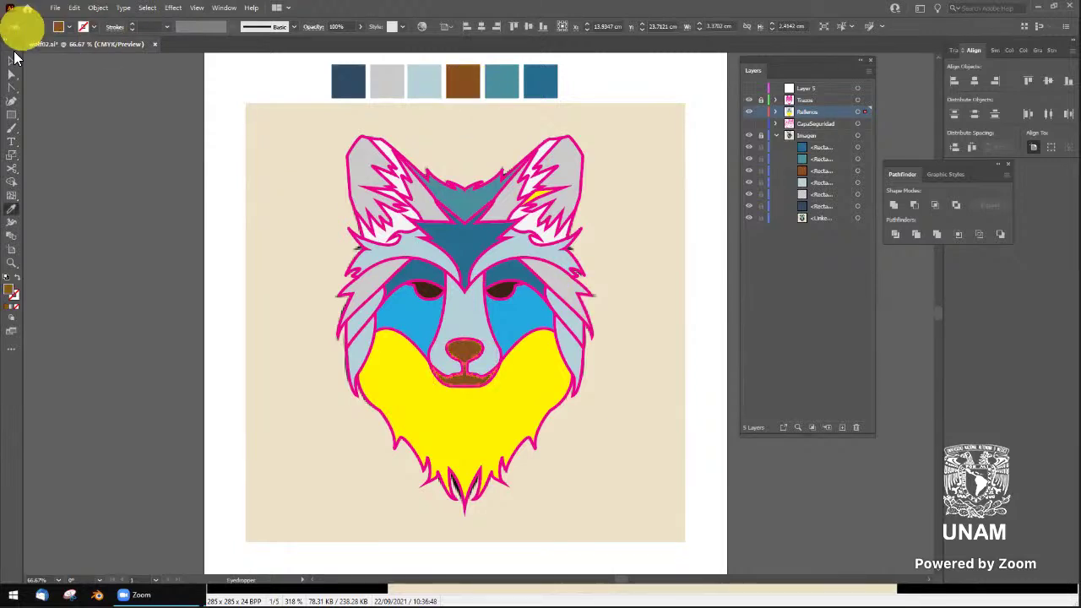
pyautogui.click(12, 61)
pyautogui.click(118, 131)
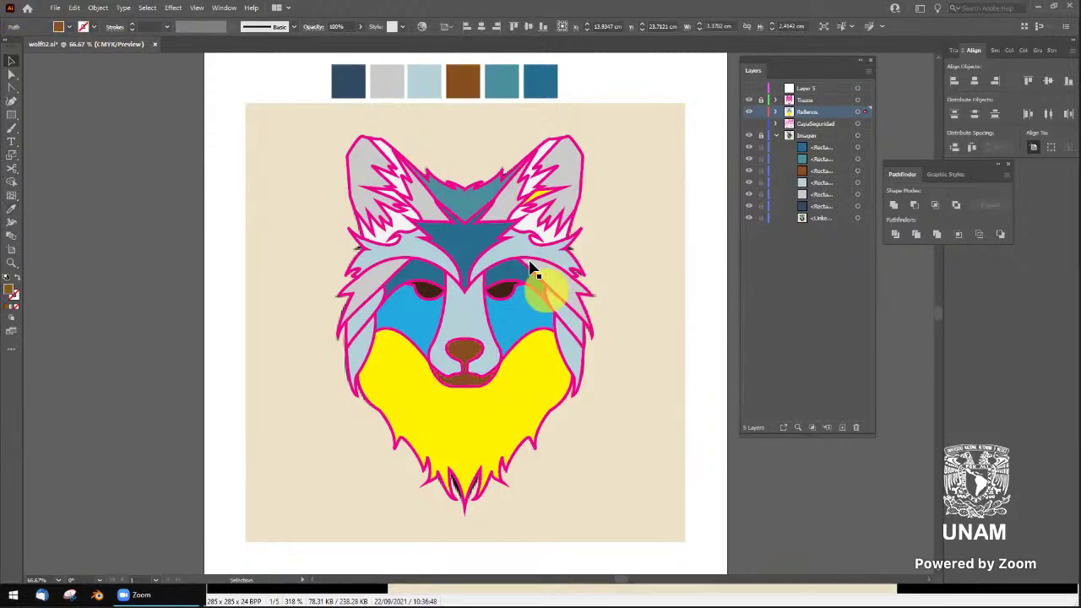
pyautogui.click(749, 111)
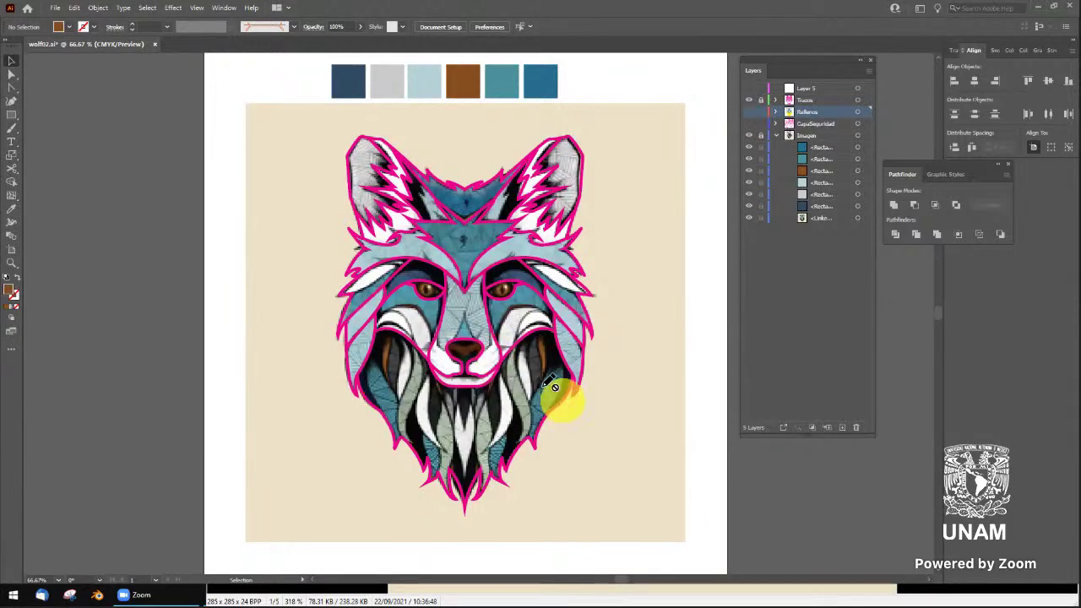
pyautogui.click(750, 112)
pyautogui.click(749, 111)
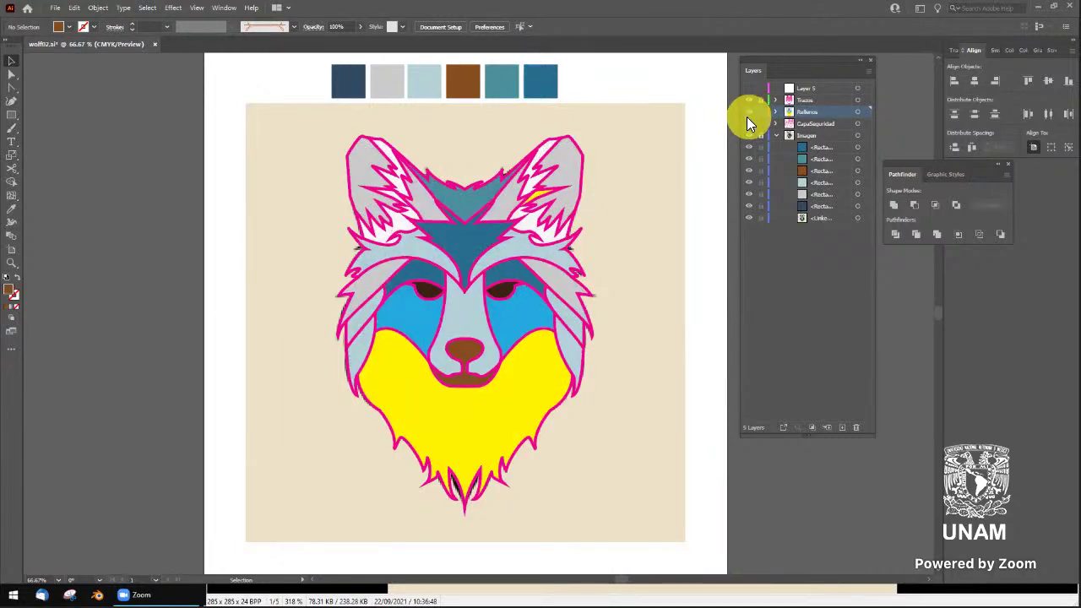
pyautogui.click(749, 112)
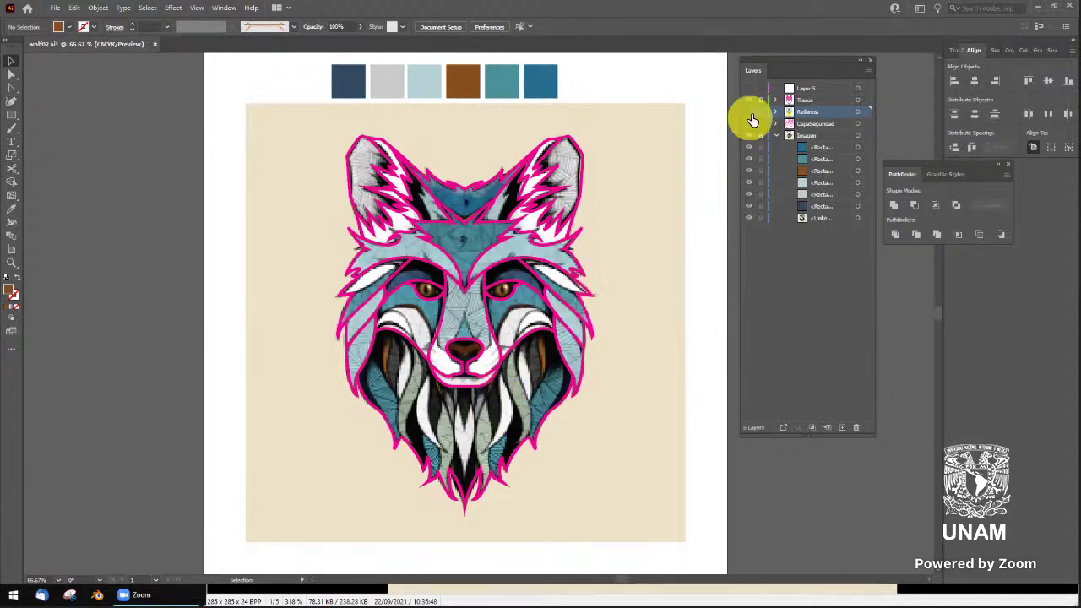
pyautogui.click(749, 111)
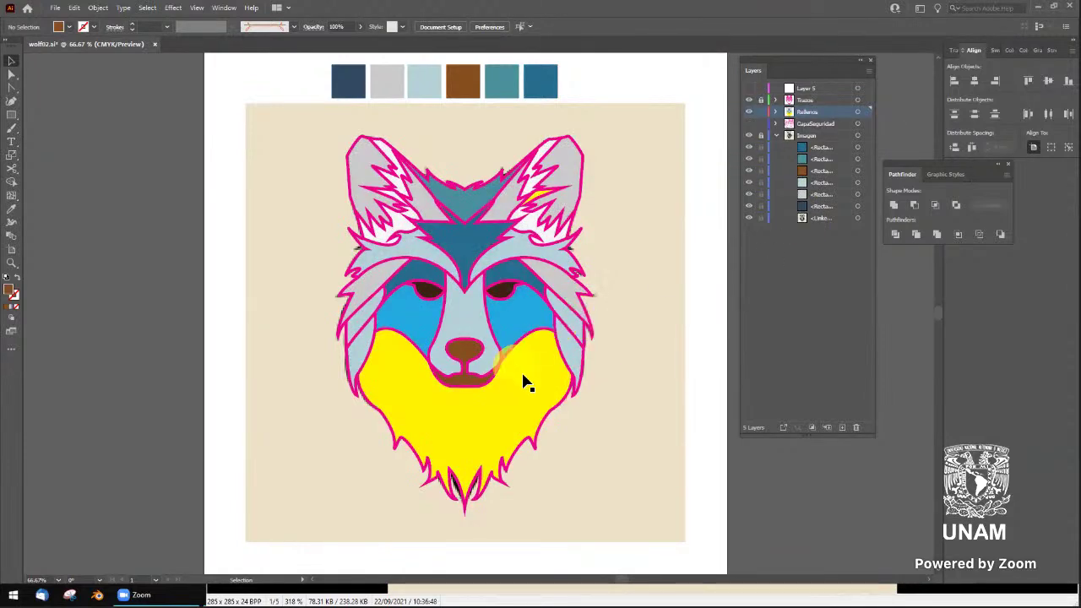
pyautogui.click(532, 390)
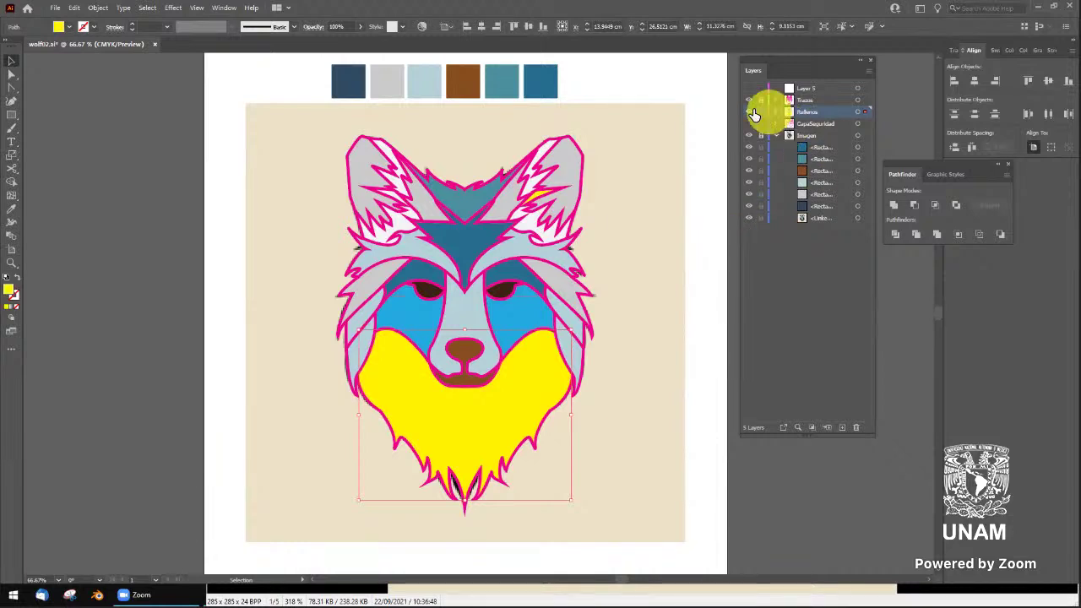
# Recolour the yellow beard with the light grey palette colour
pyautogui.press('i')
pyautogui.click(396, 83)
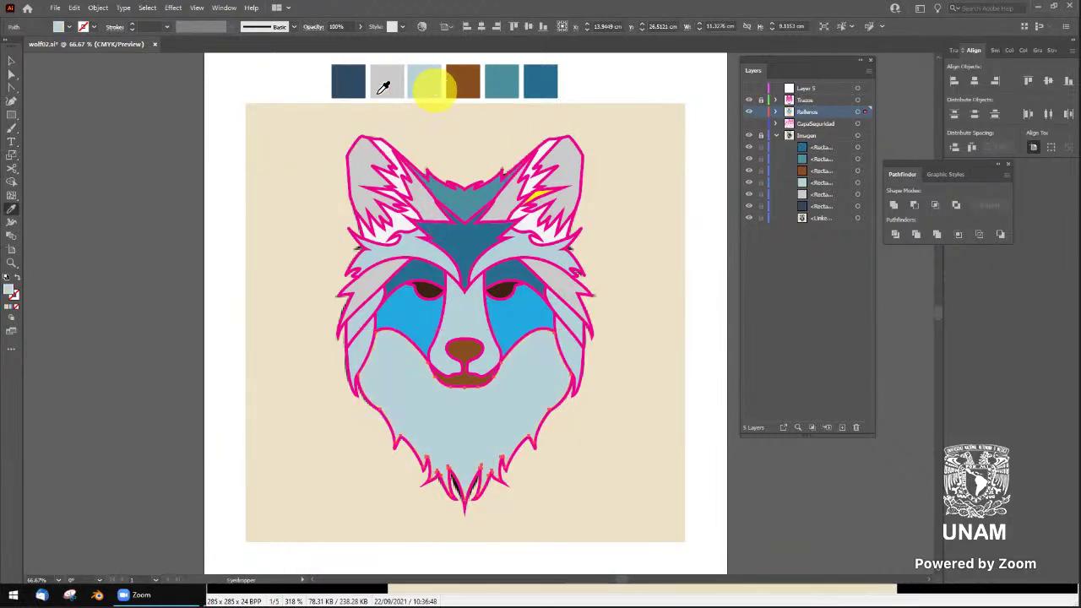
pyautogui.click(380, 91)
pyautogui.click(11, 61)
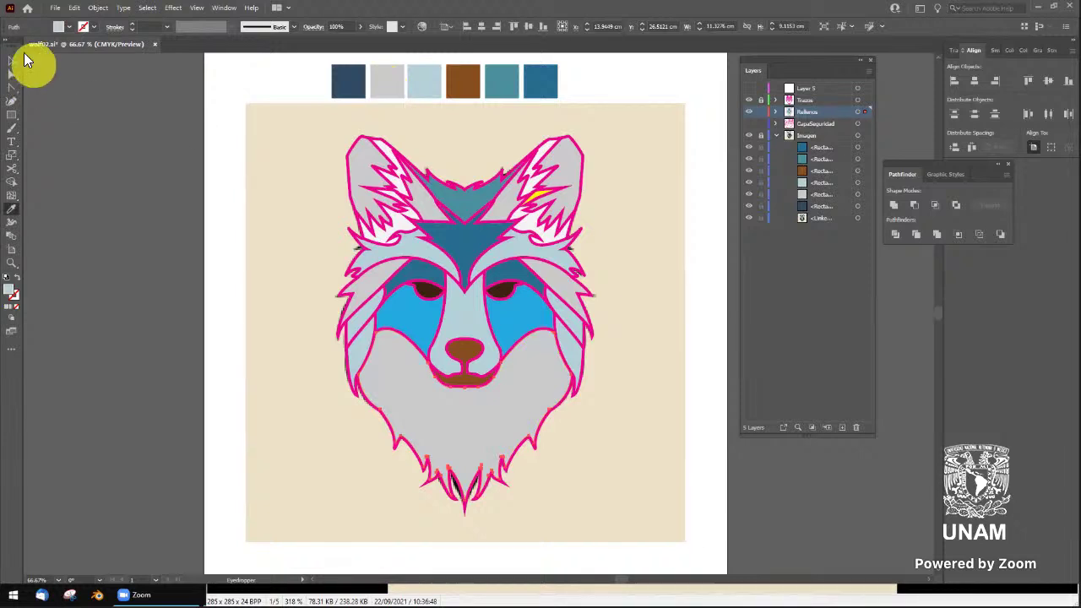
pyautogui.click(524, 169)
# Make the small yellow patch in the right ear light grey, then zoom in
pyautogui.click(543, 152)
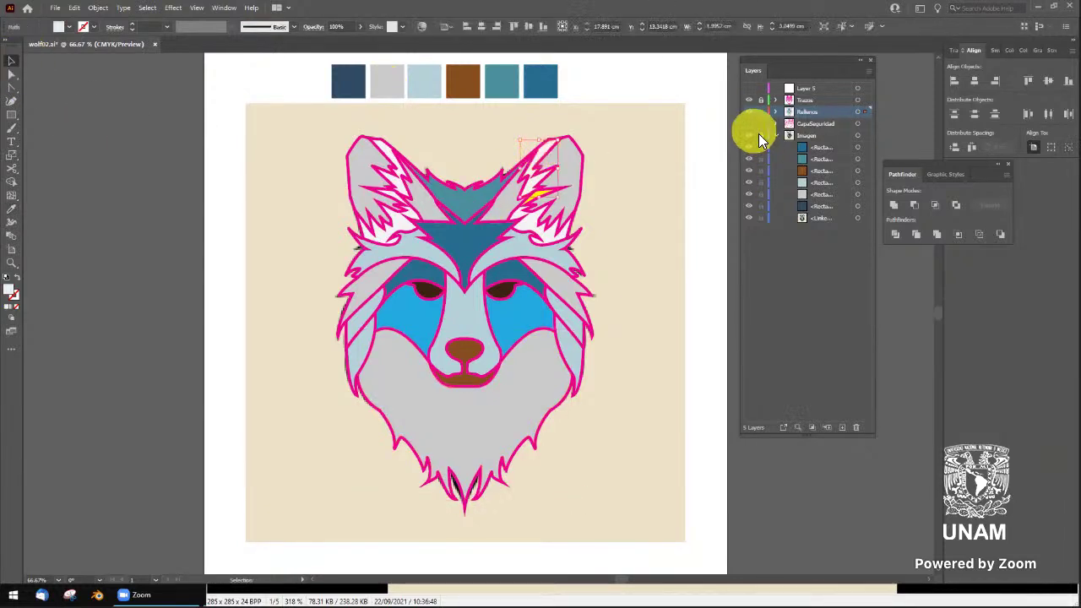
pyautogui.click(534, 190)
pyautogui.hotkey('shift', 'w')
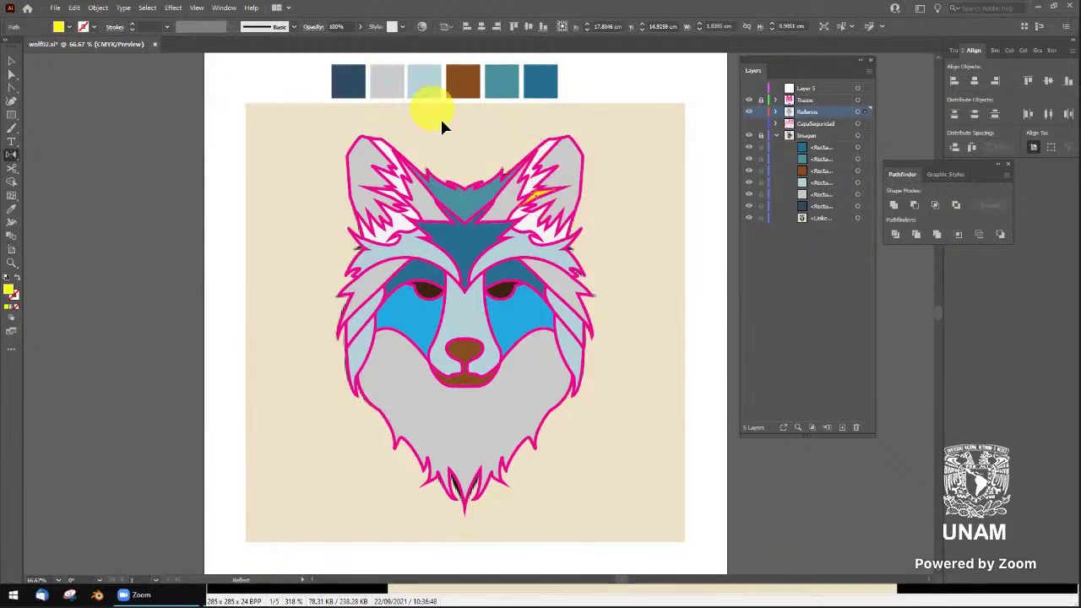
pyautogui.press('i')
pyautogui.click(391, 81)
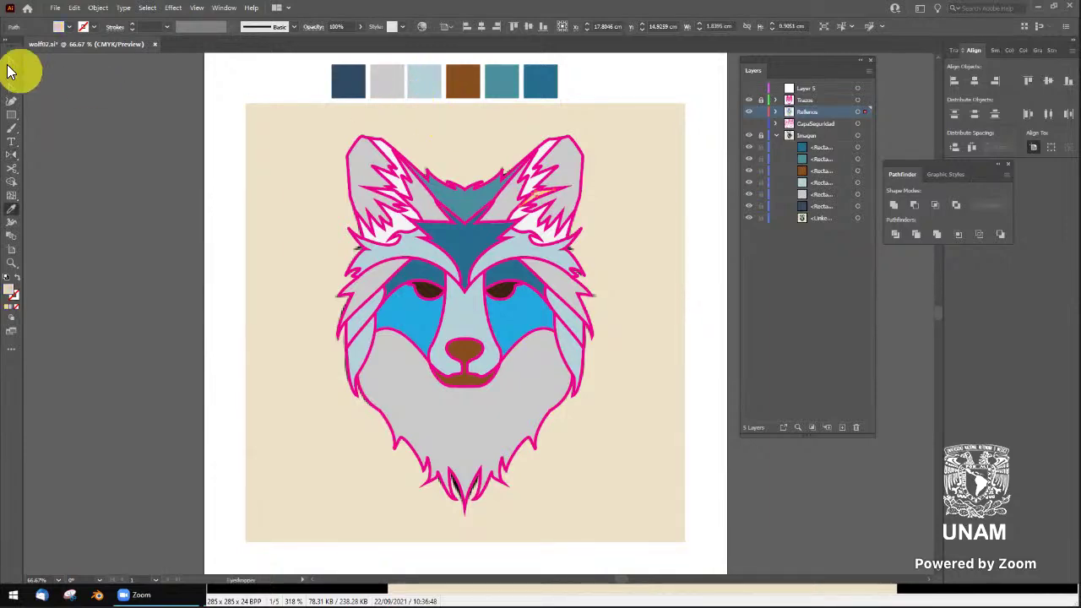
pyautogui.click(11, 61)
pyautogui.click(661, 238)
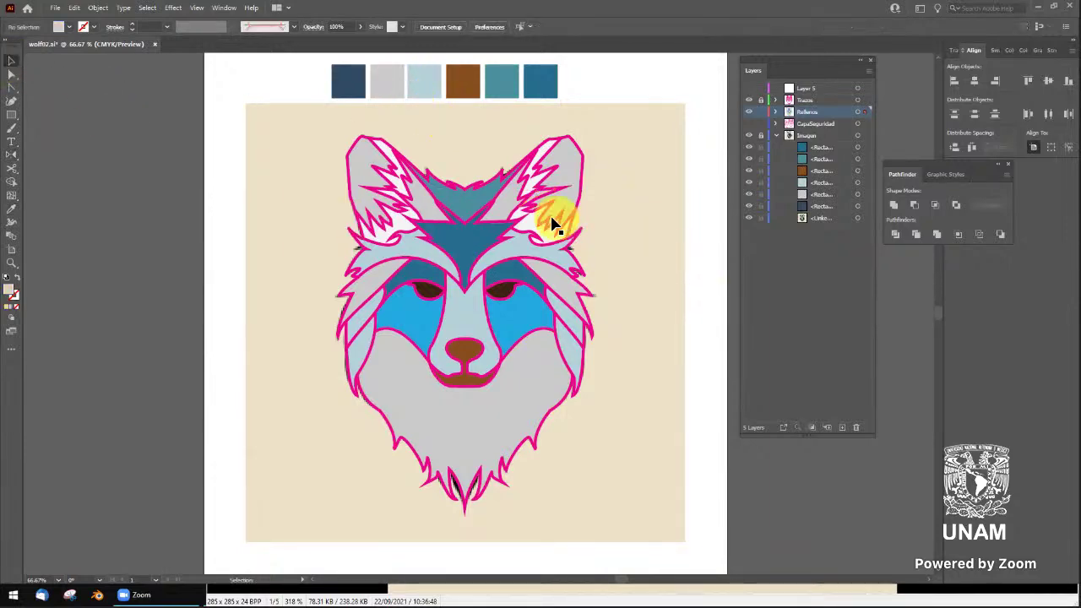
pyautogui.scroll(1, 553, 224)
pyautogui.scroll(1, 550, 217)
# Unlock the Trazos layer and turn all its outlines dark brown
pyautogui.click(857, 101)
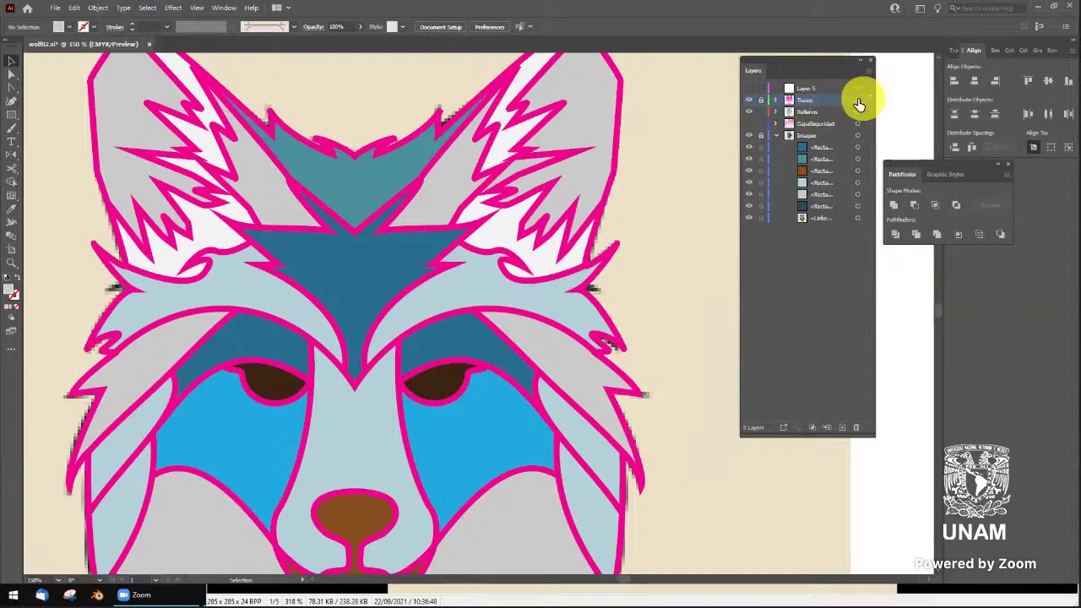
pyautogui.click(761, 100)
pyautogui.click(857, 100)
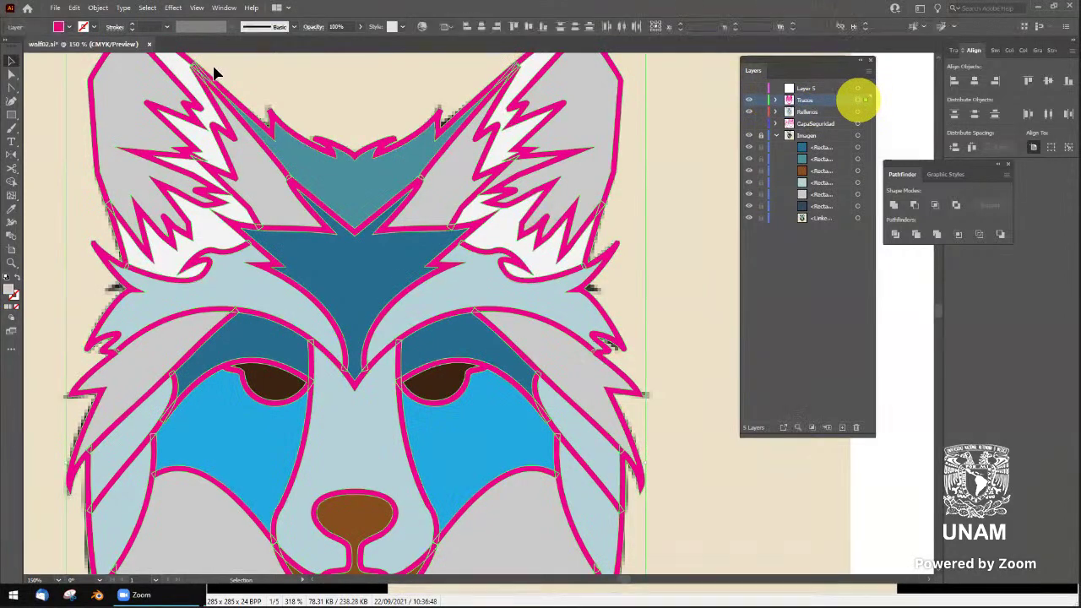
pyautogui.click(68, 24)
pyautogui.click(110, 62)
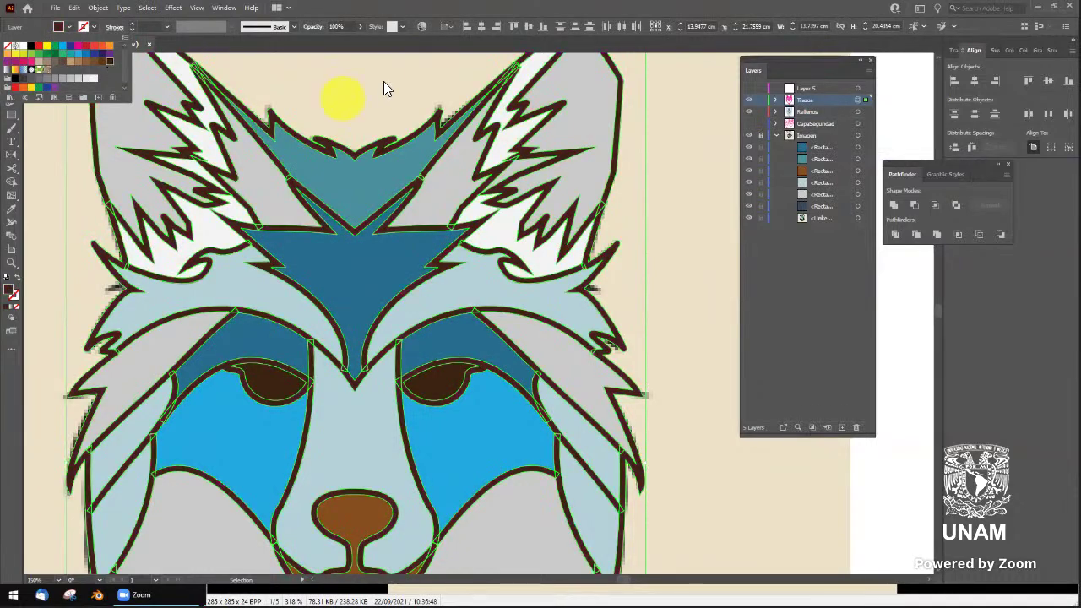
pyautogui.click(390, 83)
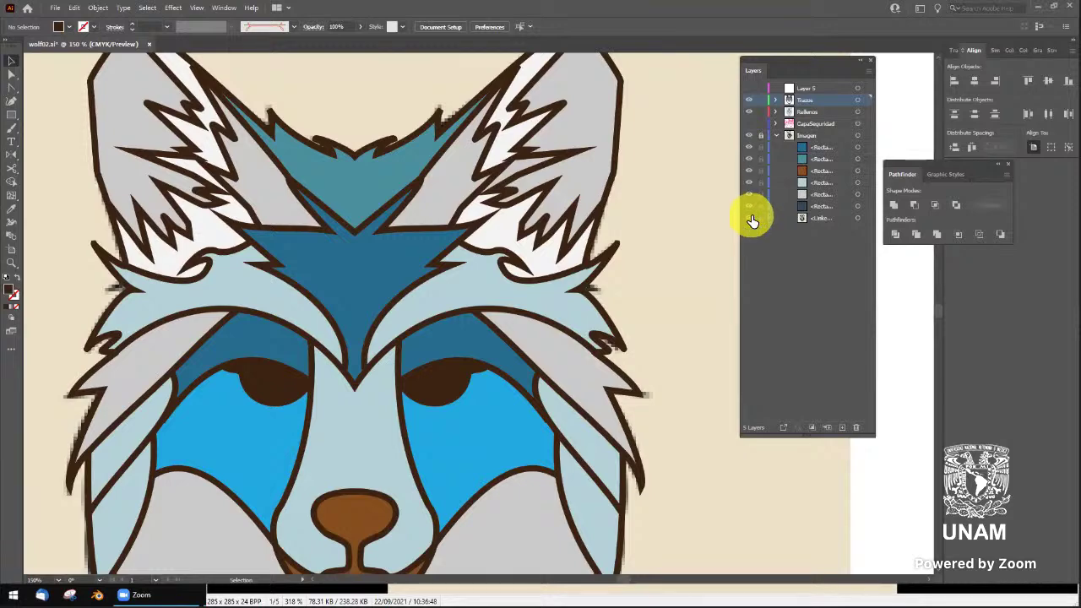
# Hide the Imagen reference layer to leave the wolf on white
pyautogui.moveTo(754, 221); pyautogui.dragTo(748, 134)
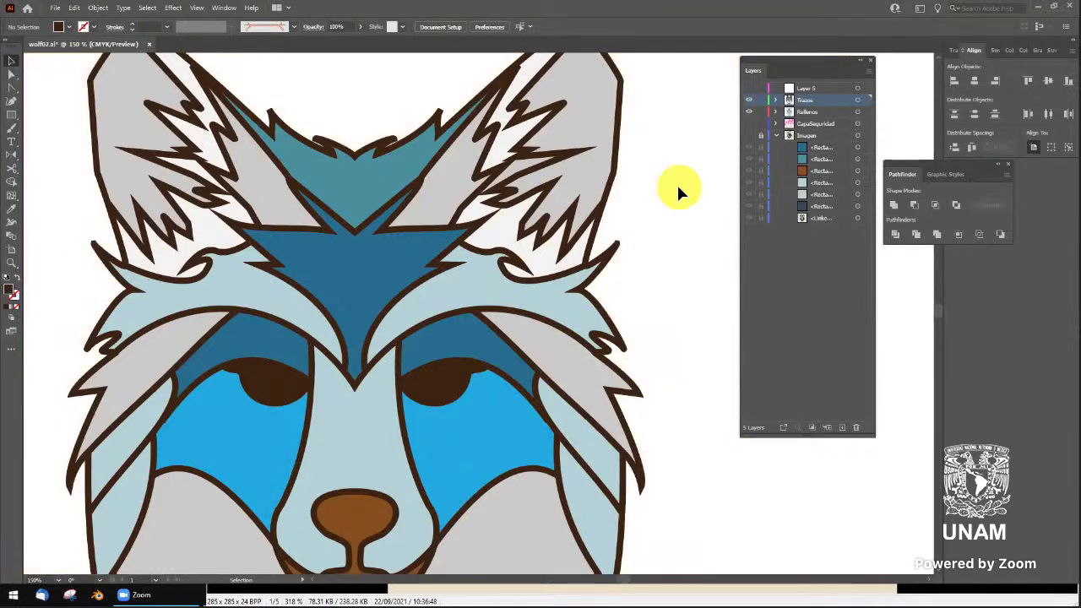
pyautogui.scroll(-2, 615, 207)
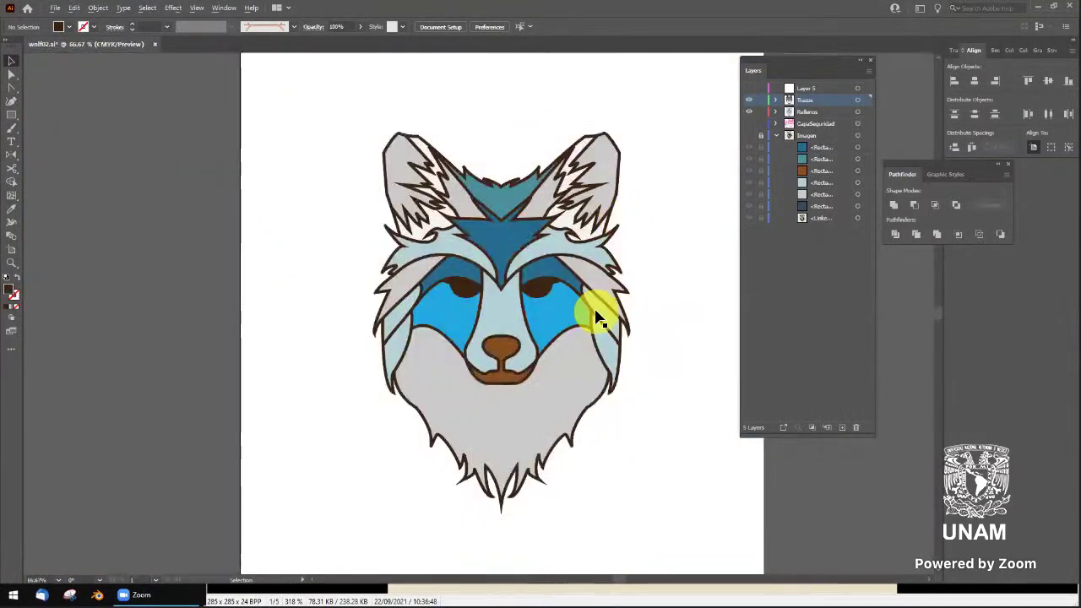
pyautogui.scroll(1, 574, 353)
# Enlarge the WOLF text into a large heading beneath the wolf head
pyautogui.moveTo(573, 353); pyautogui.dragTo(572, 334)
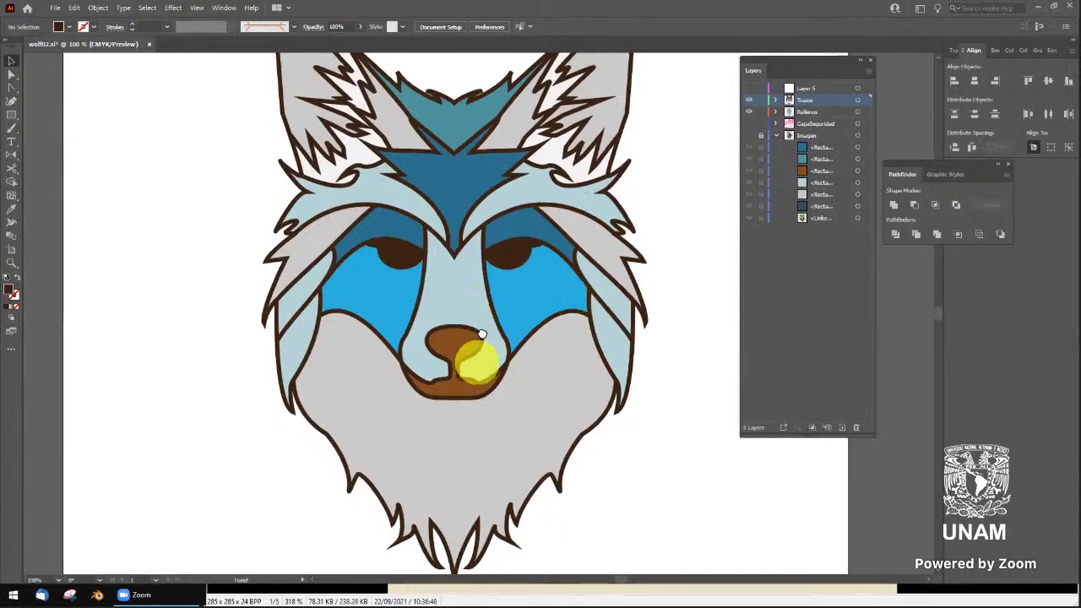
pyautogui.scroll(-2, 478, 325)
pyautogui.scroll(-1, 482, 278)
pyautogui.press('t')
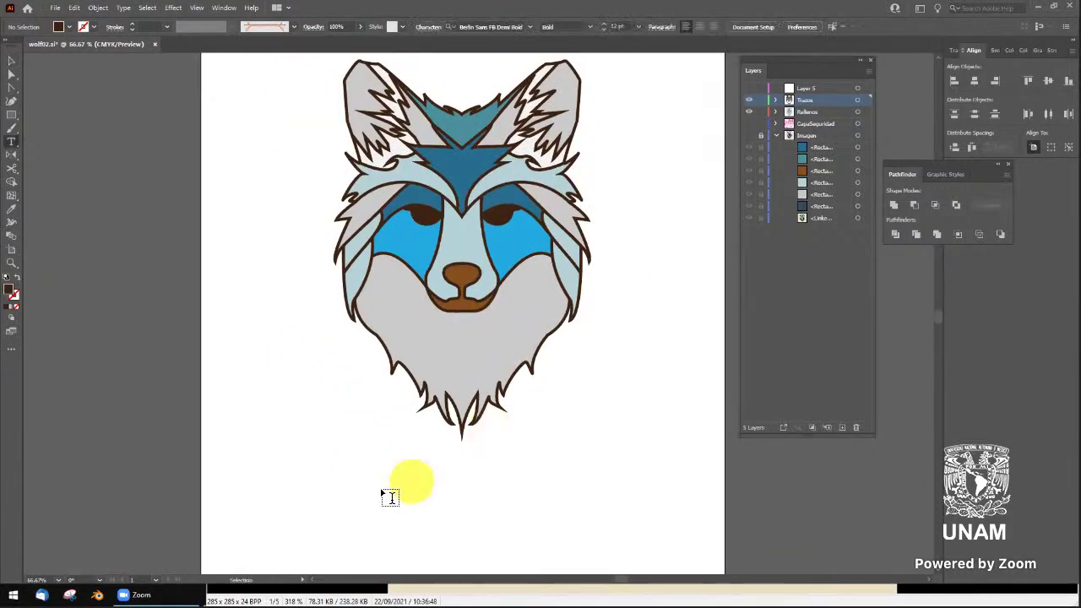
pyautogui.click(368, 446)
pyautogui.write('WOLF')
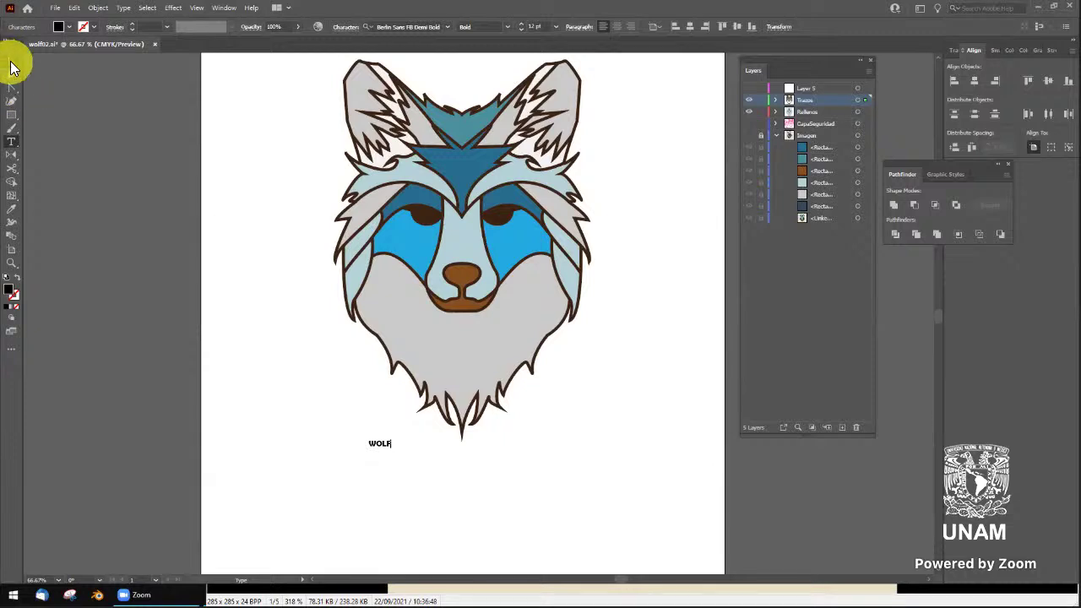
pyautogui.click(12, 62)
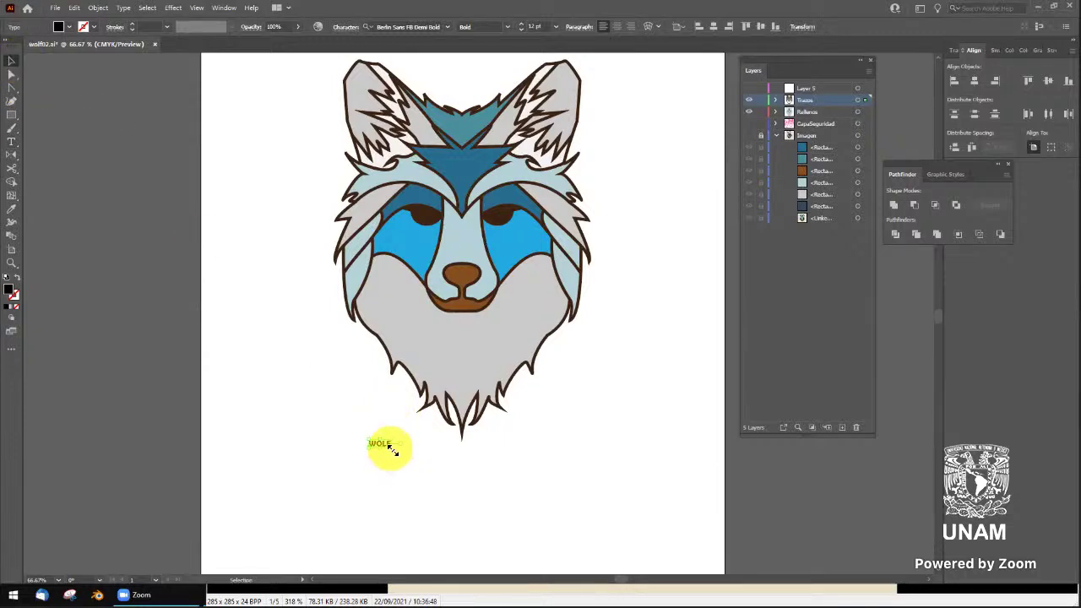
pyautogui.moveTo(517, 496)
pyautogui.mouseDown()
pyautogui.moveTo(591, 514)
pyautogui.moveTo(555, 475)
pyautogui.moveTo(550, 434)
pyautogui.mouseUp()
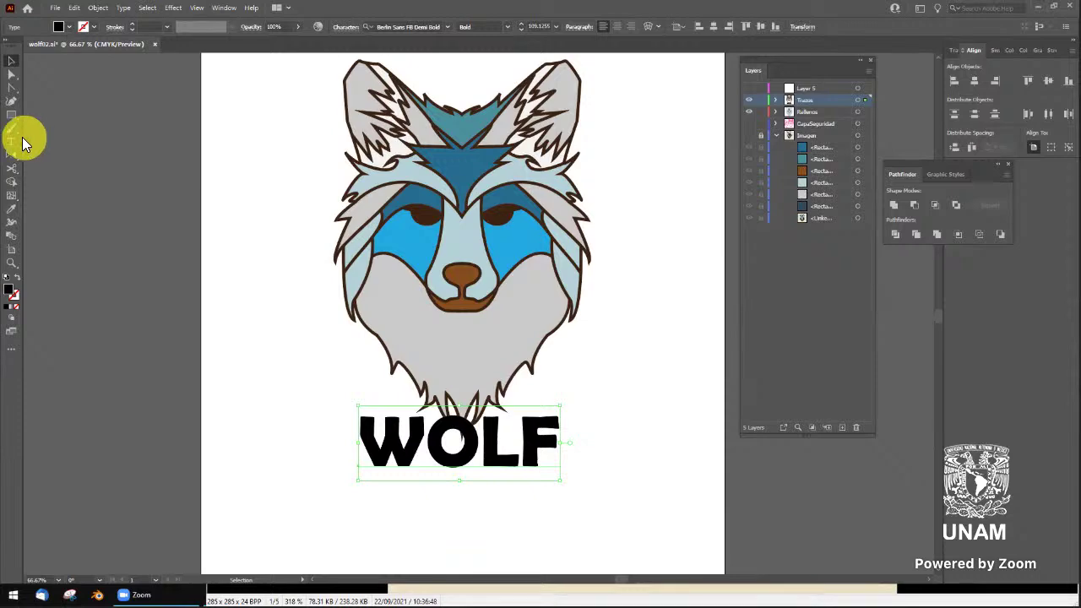
# Set the WOLF heading's font to Eras Bold ITC
pyautogui.click(446, 28)
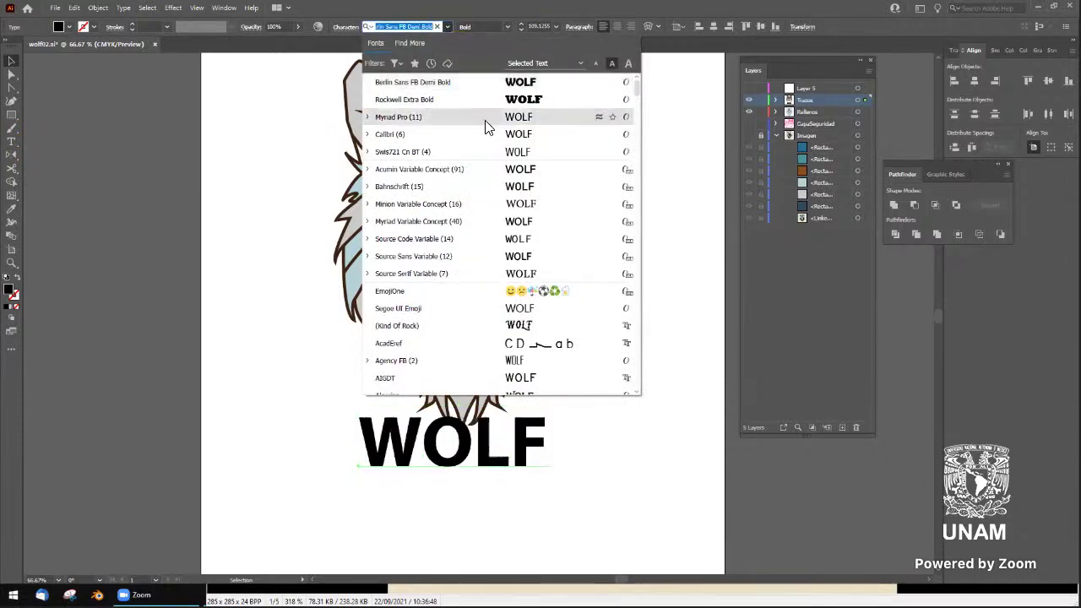
pyautogui.scroll(-5, 490, 145)
pyautogui.scroll(-5, 497, 156)
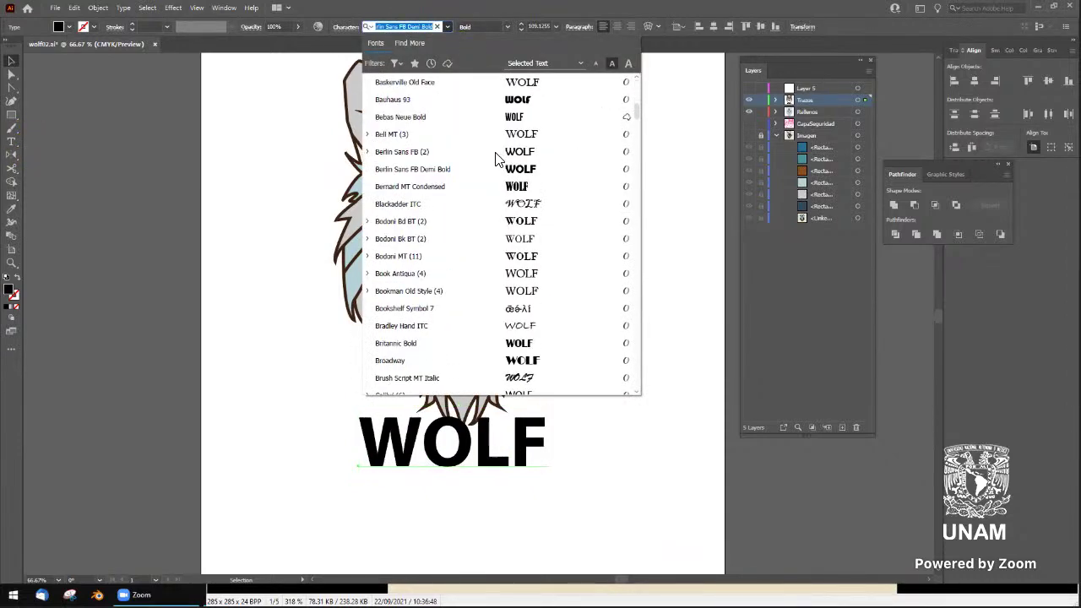
pyautogui.scroll(-5, 496, 169)
pyautogui.scroll(-3, 497, 177)
pyautogui.scroll(-2, 499, 179)
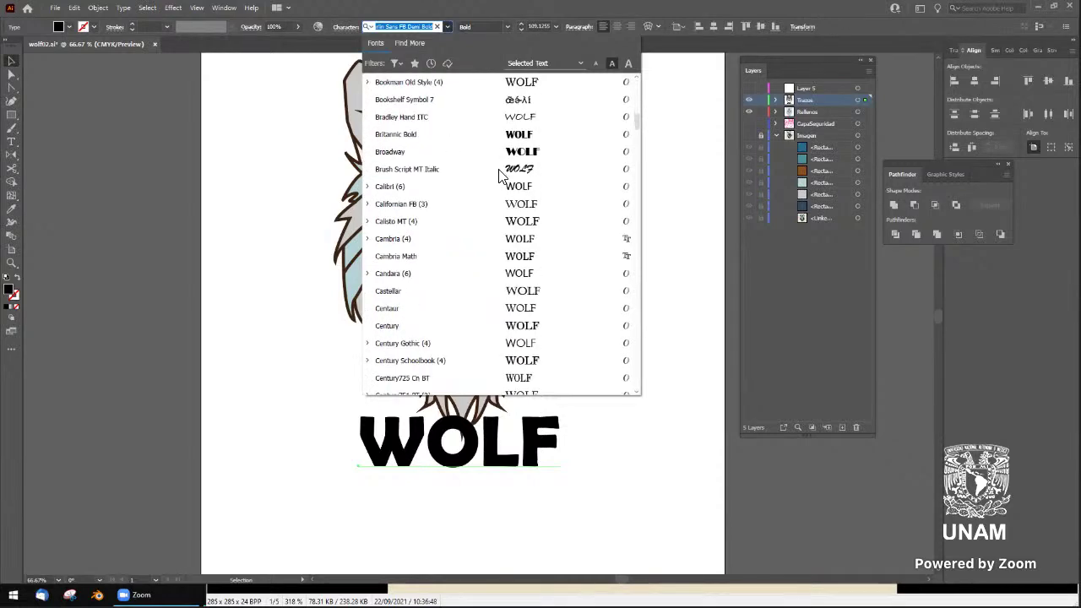
pyautogui.scroll(-5, 505, 203)
pyautogui.scroll(-2, 506, 211)
pyautogui.scroll(-2, 509, 221)
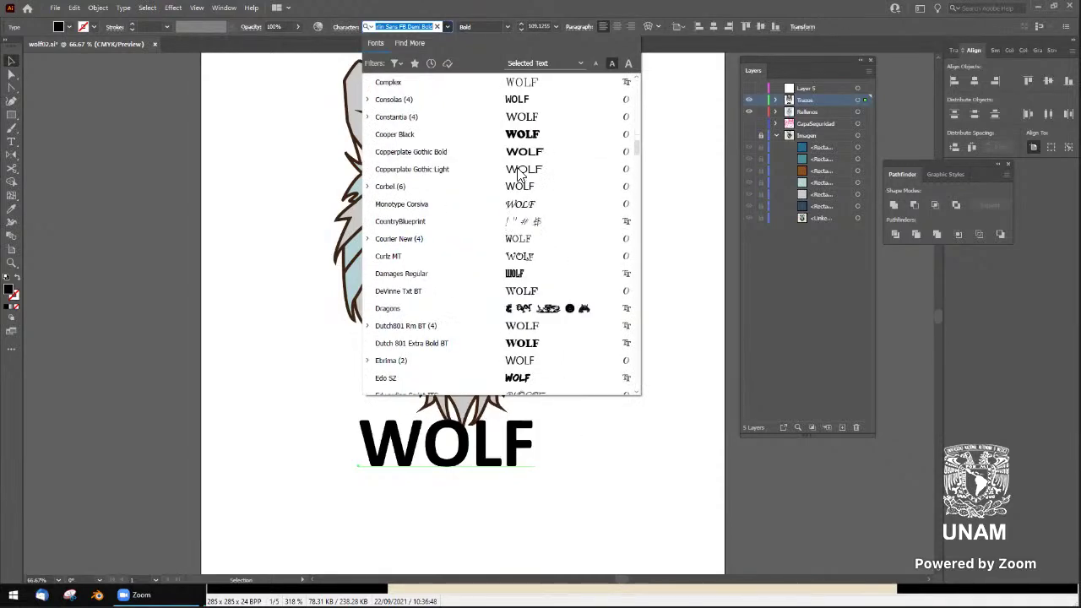
pyautogui.scroll(-3, 522, 176)
pyautogui.scroll(-2, 523, 176)
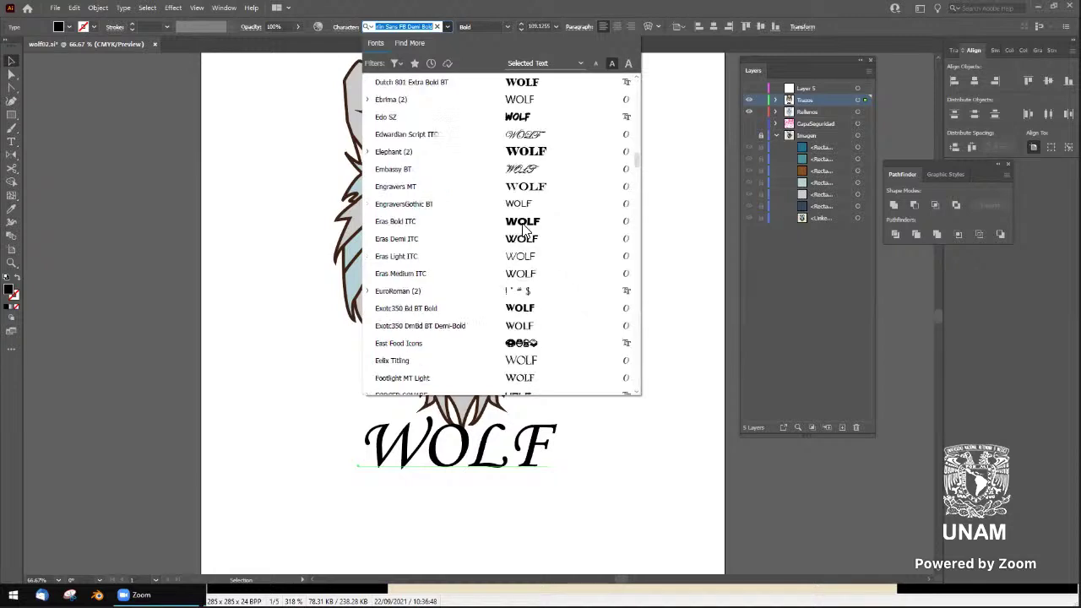
pyautogui.scroll(-1, 527, 174)
pyautogui.click(529, 172)
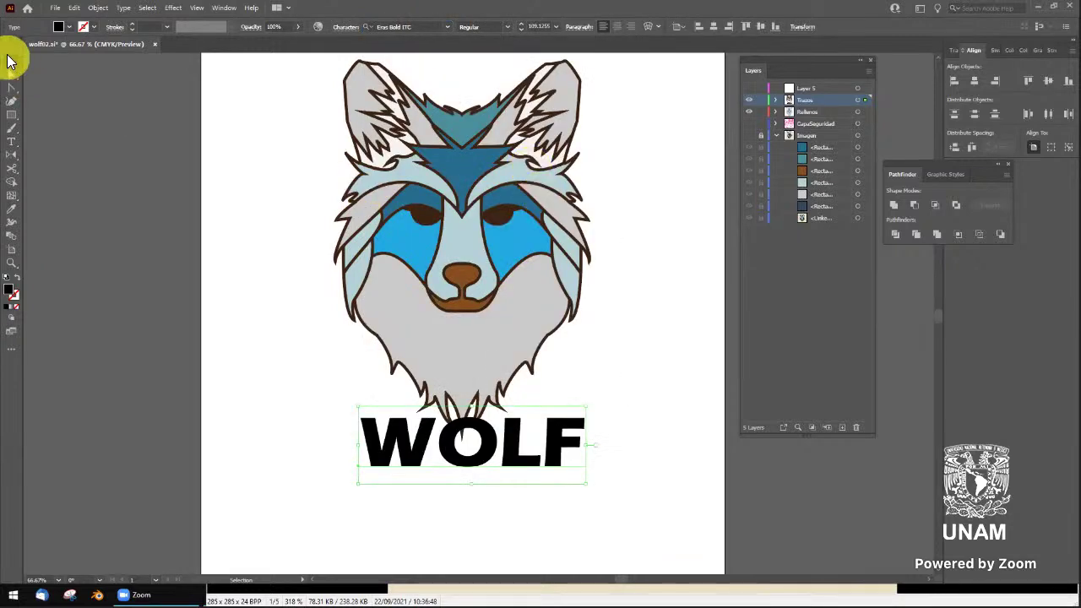
# Reveal the hidden outline layer and the beige background with its colour palette
pyautogui.press('Escape')
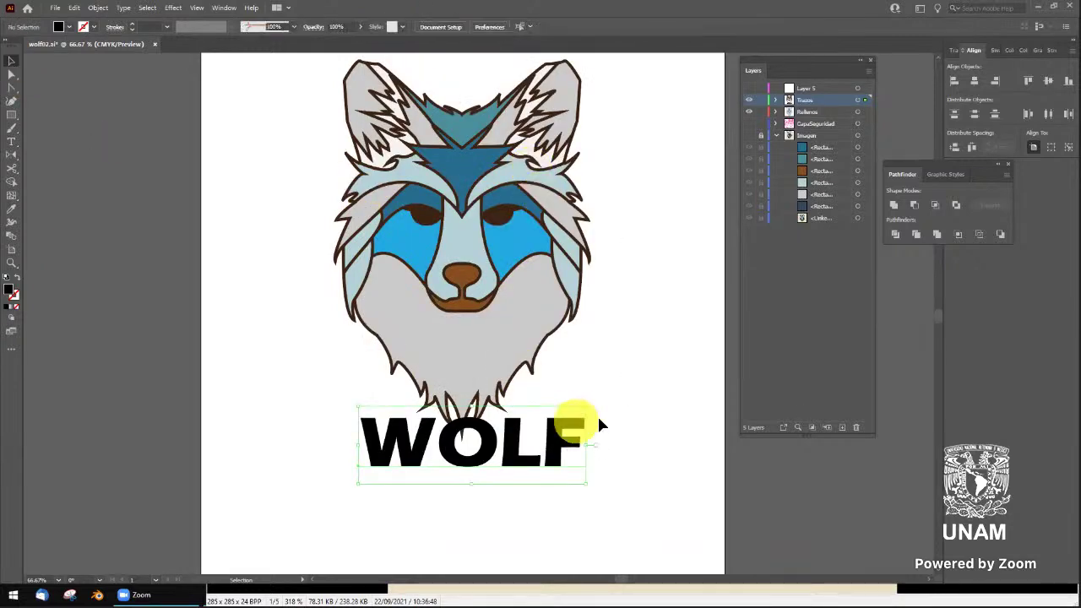
pyautogui.click(93, 28)
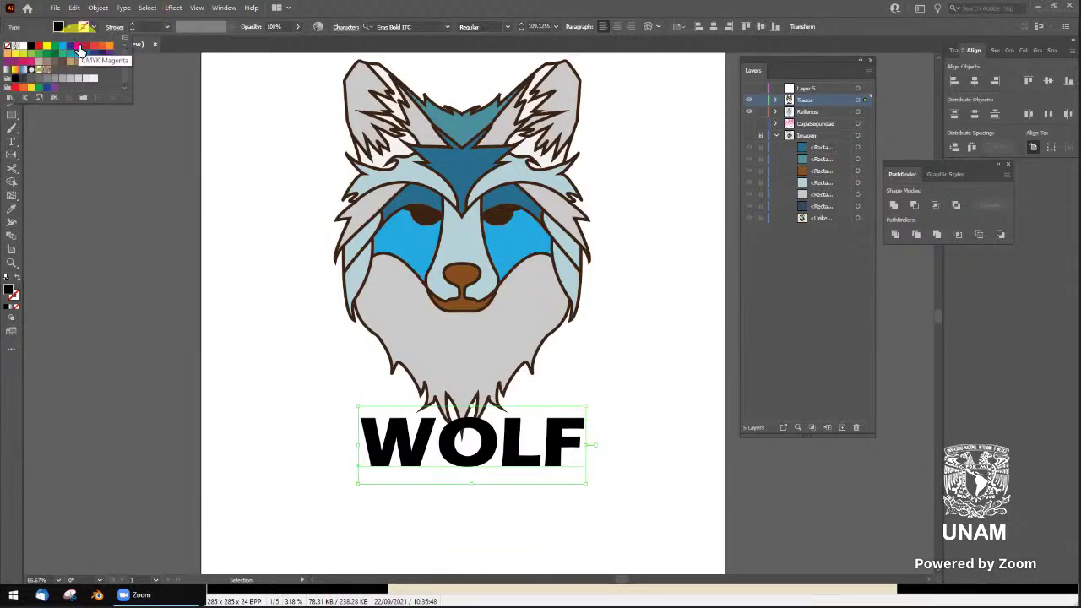
pyautogui.click(81, 50)
pyautogui.moveTo(516, 174); pyautogui.dragTo(489, 246)
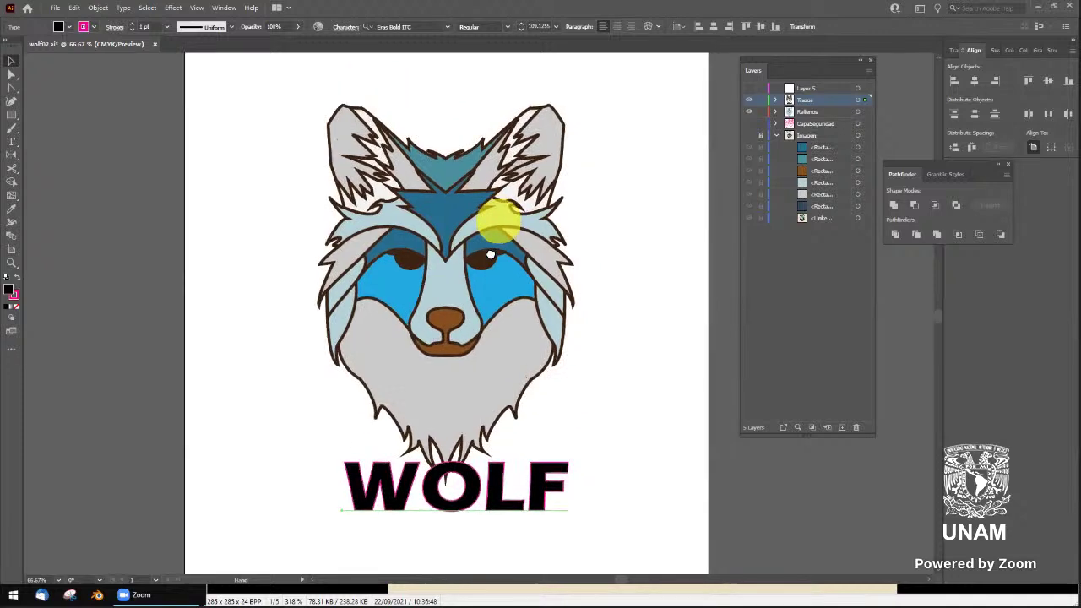
pyautogui.click(749, 123)
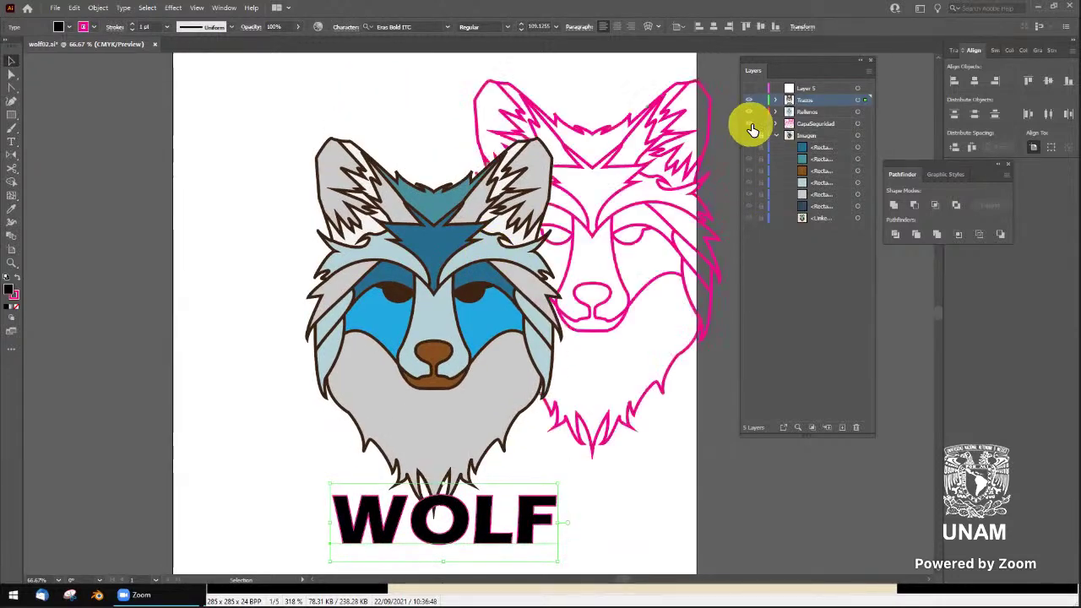
pyautogui.click(749, 135)
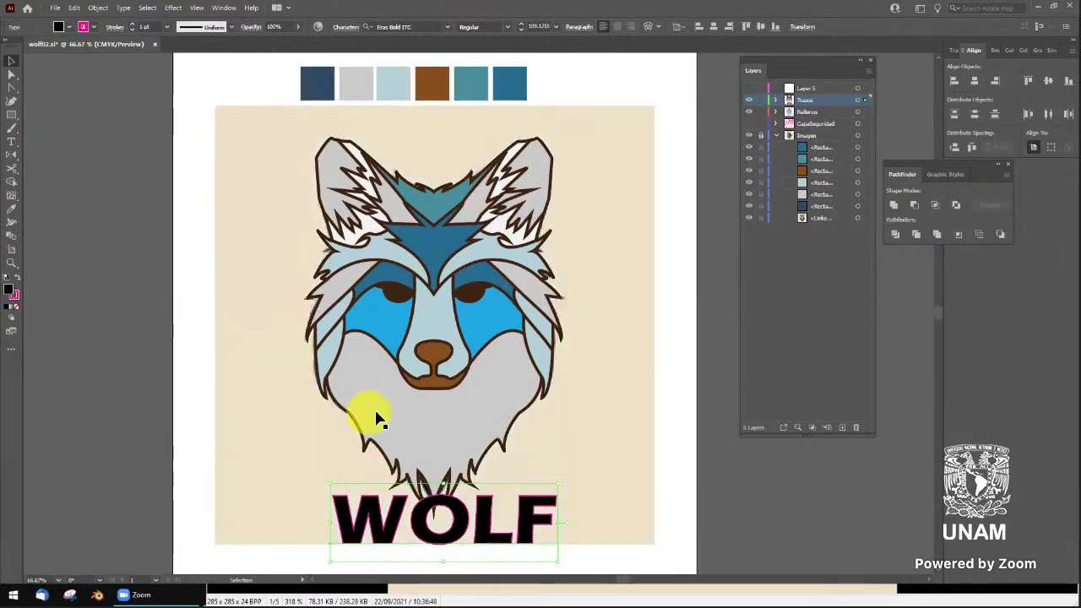
# Fill WOLF with the palette's teal-blue swatch using the Eyedropper
pyautogui.click(12, 208)
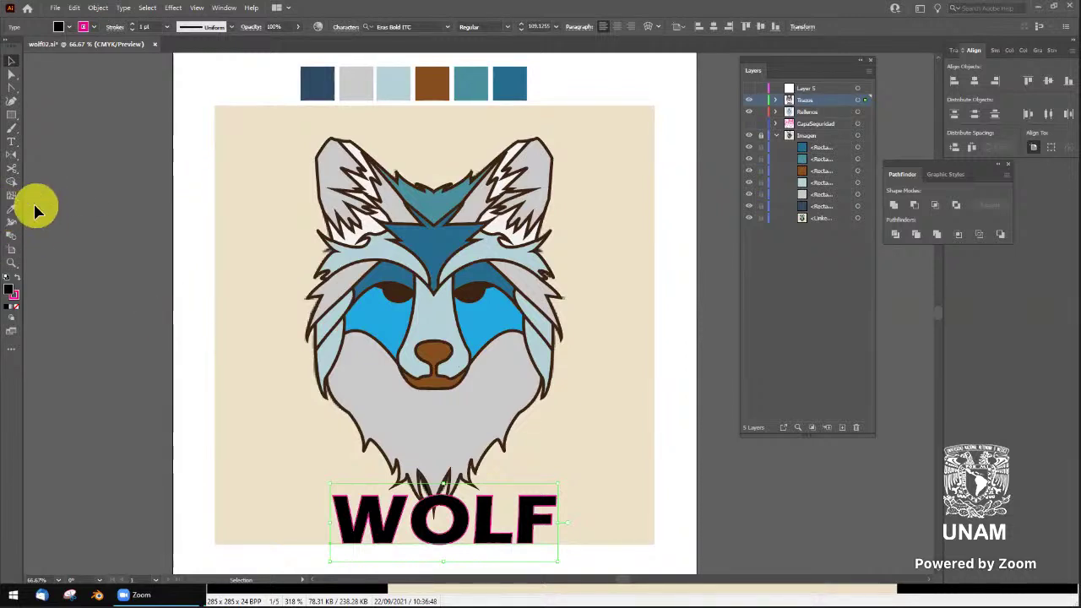
pyautogui.click(507, 87)
pyautogui.click(93, 26)
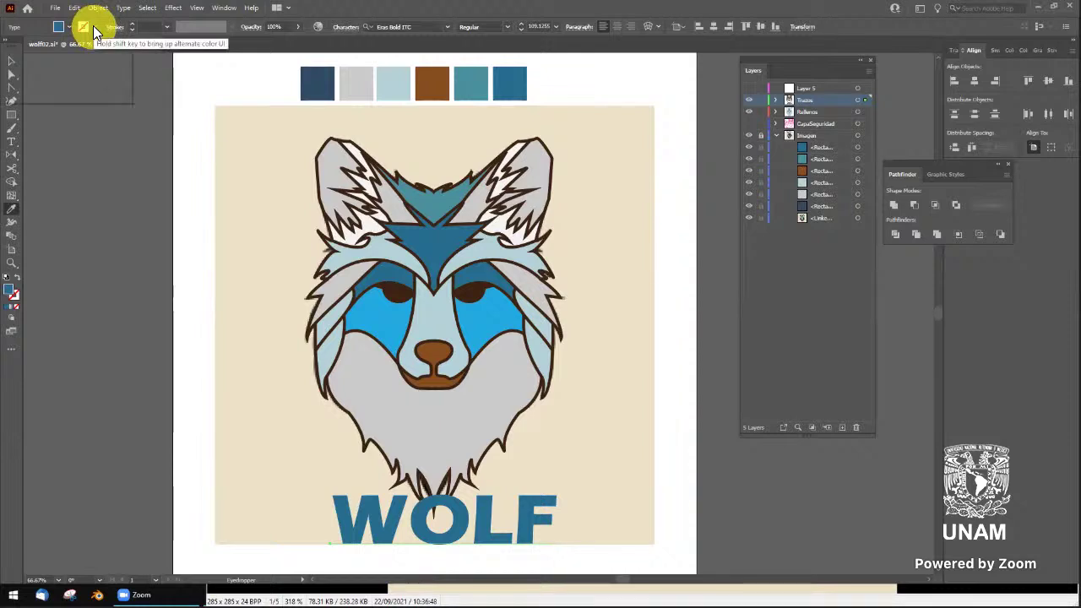
pyautogui.click(363, 81)
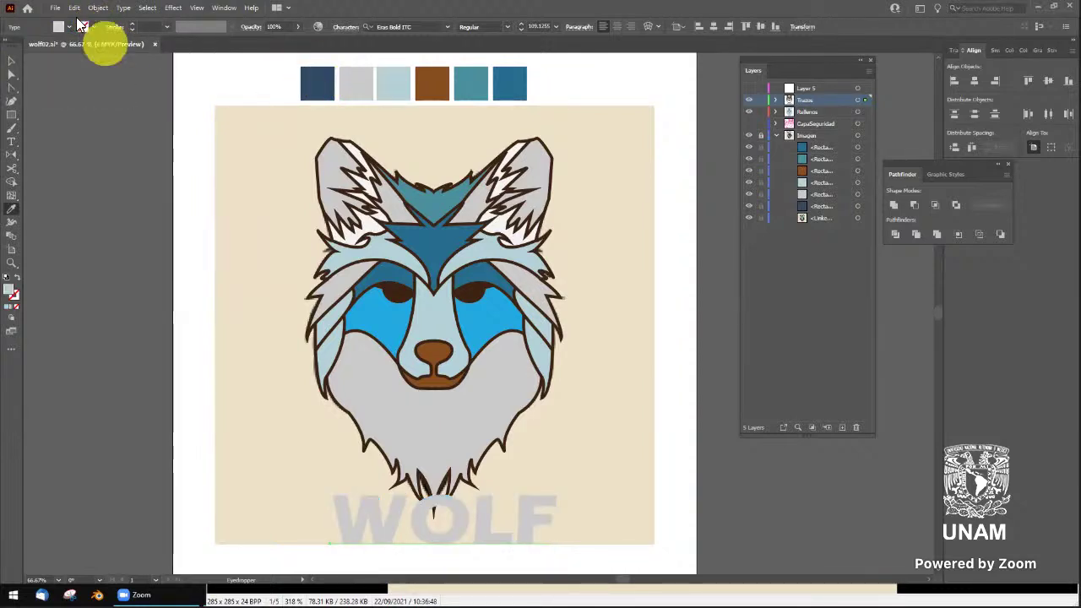
pyautogui.click(511, 85)
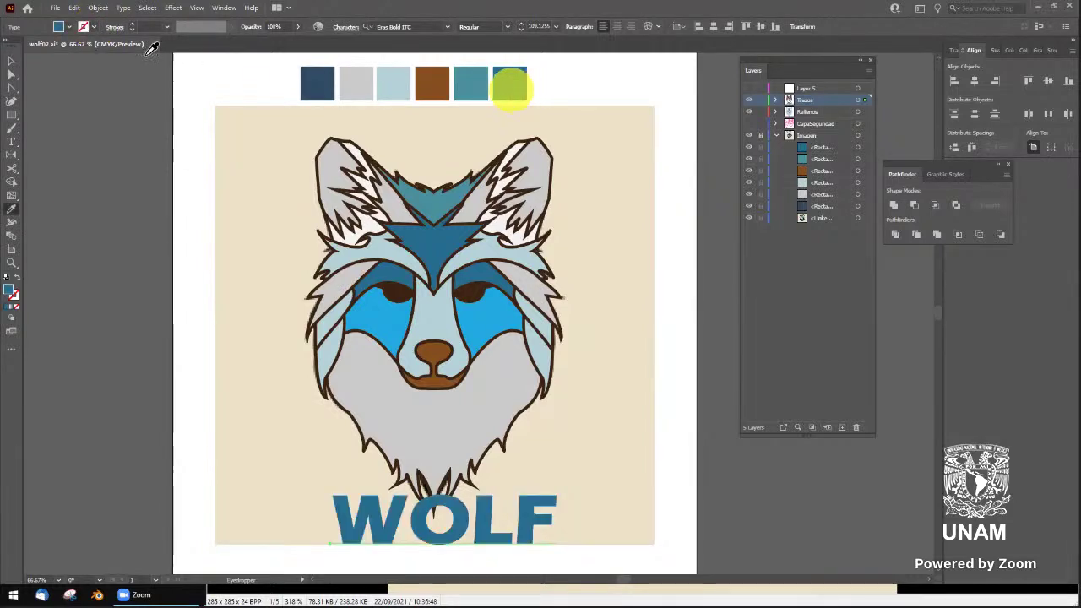
# Give WOLF a blue outline at 7 pt stroke weight
pyautogui.click(90, 26)
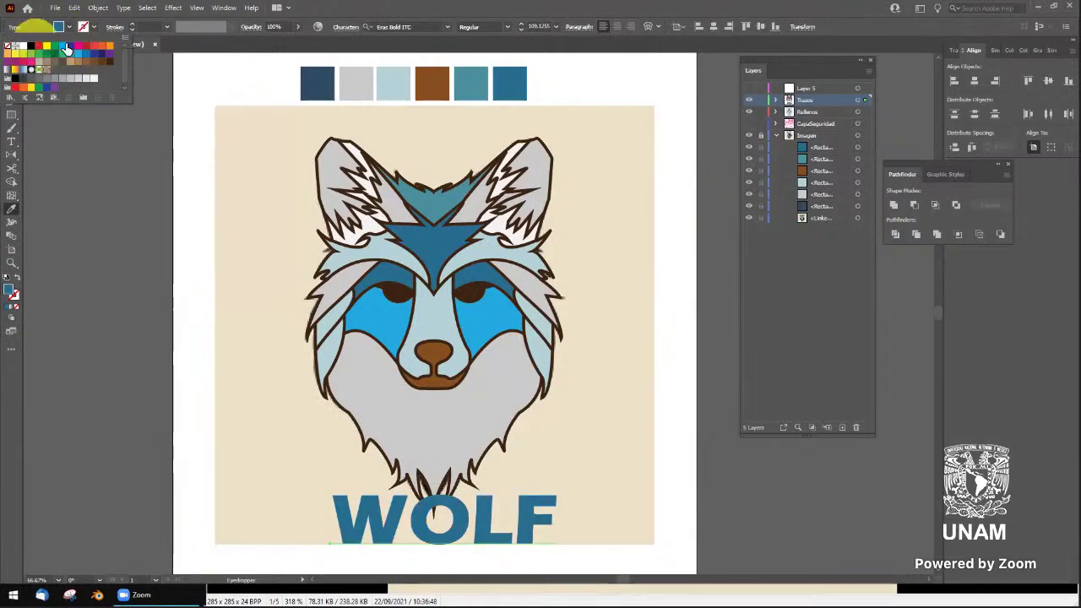
pyautogui.click(85, 53)
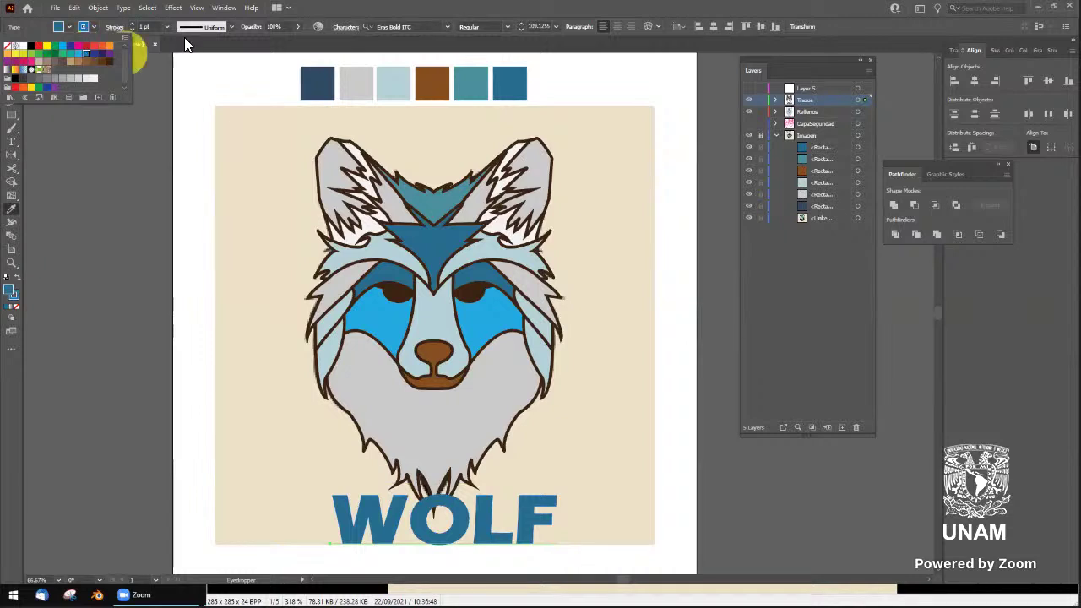
pyautogui.click(166, 24)
pyautogui.click(166, 25)
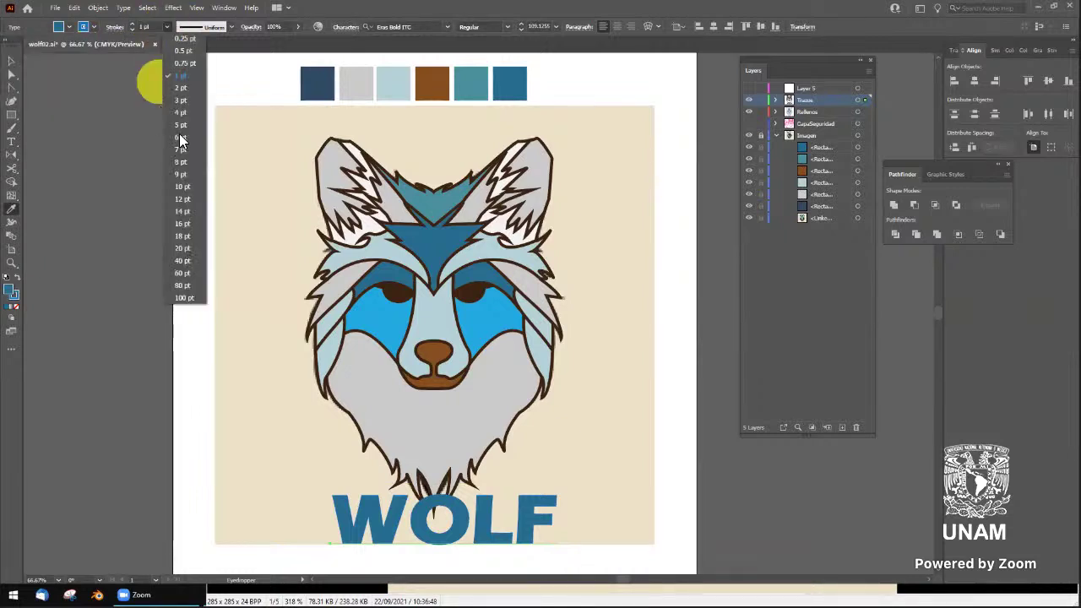
pyautogui.click(185, 150)
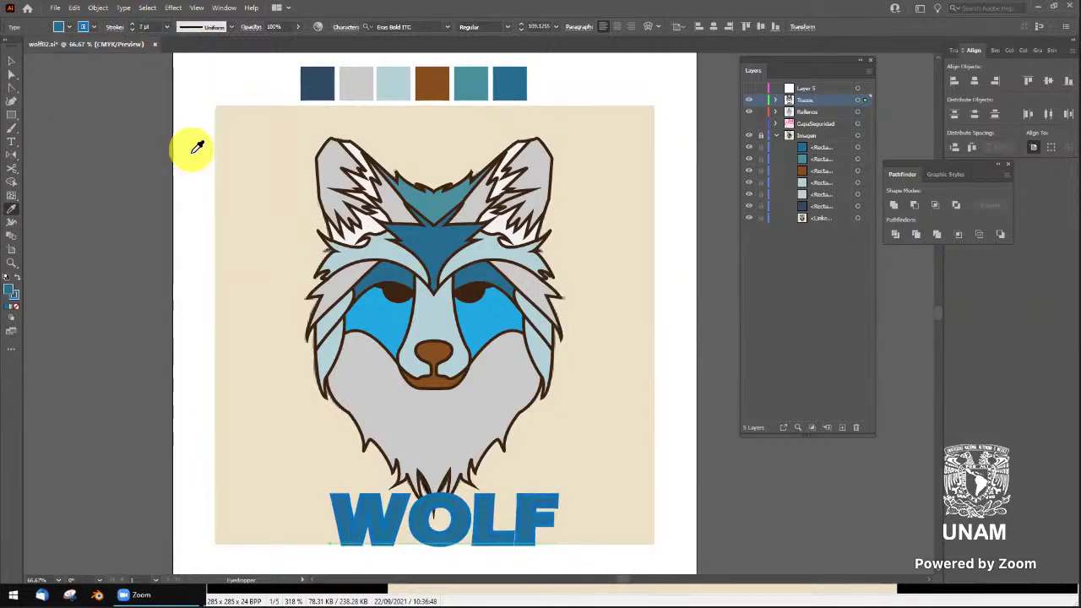
# Change the WOLF outline colour to dark blue, then deselect the title
pyautogui.click(91, 26)
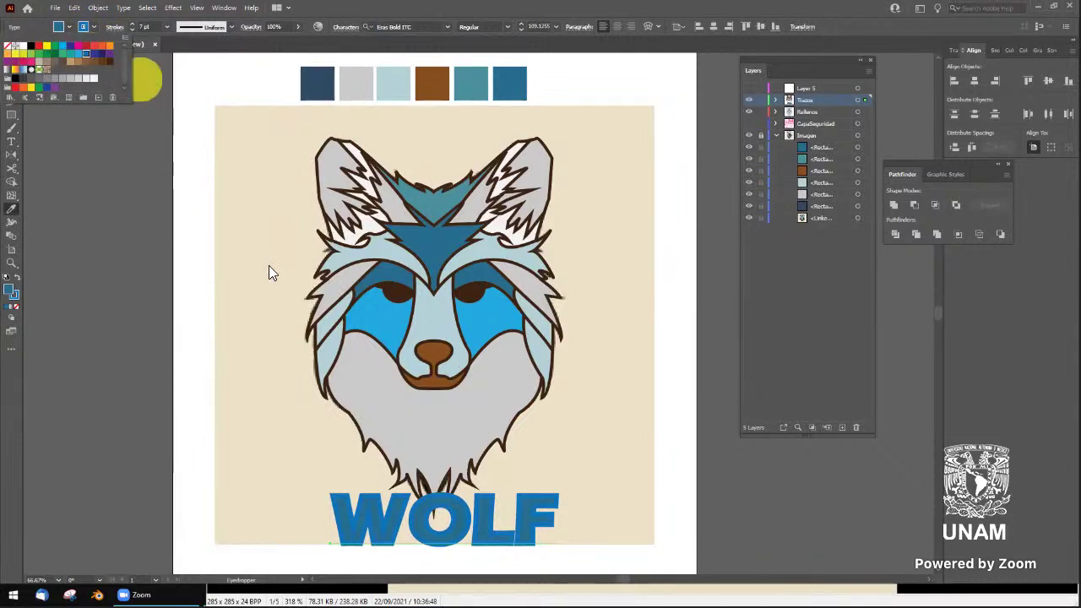
pyautogui.click(83, 25)
pyautogui.click(82, 25)
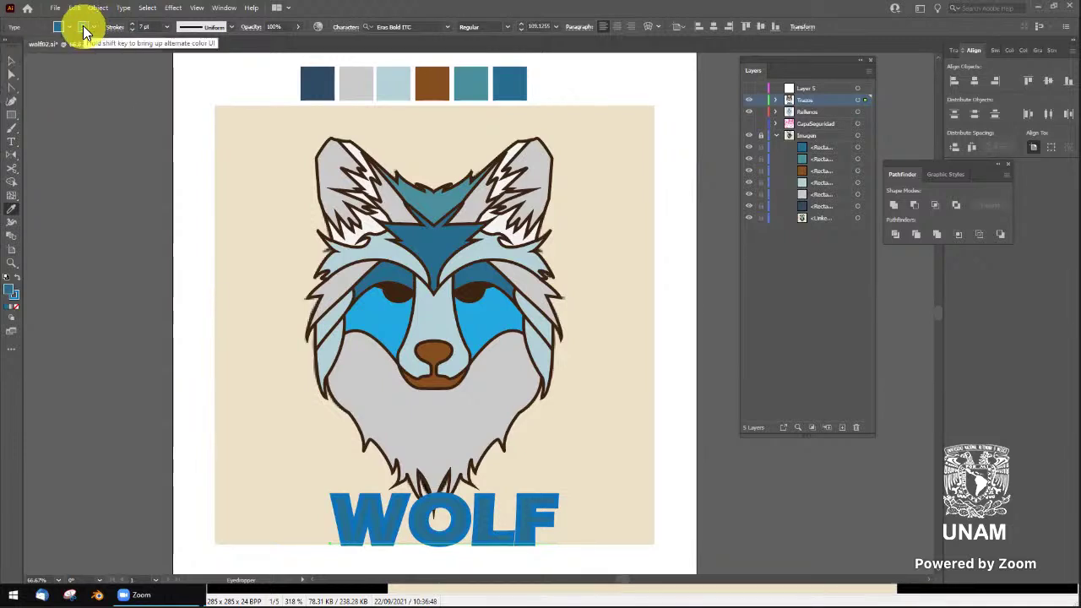
pyautogui.click(85, 25)
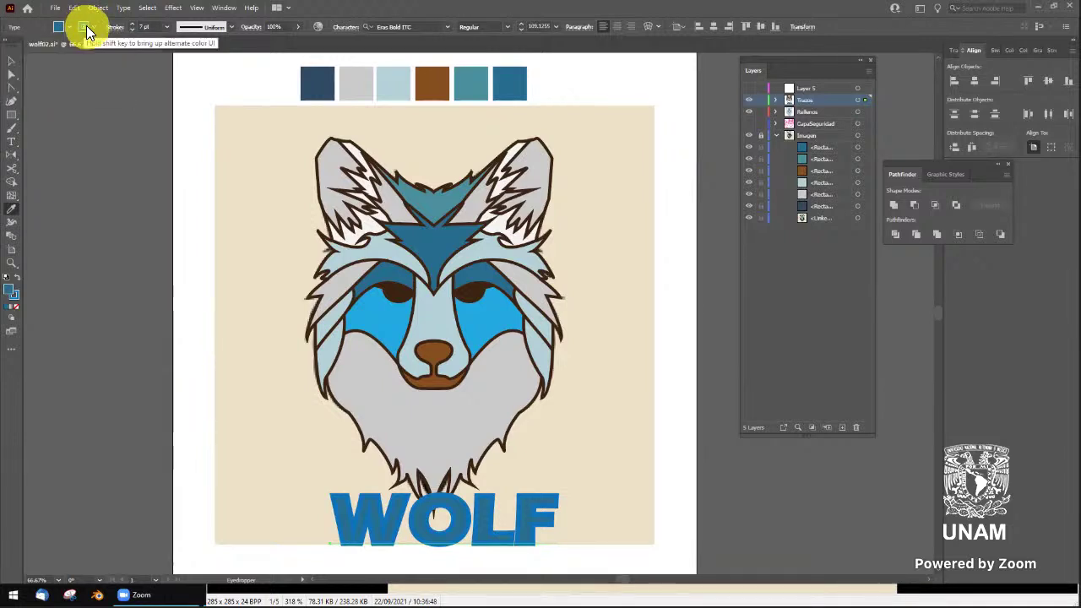
pyautogui.click(359, 82)
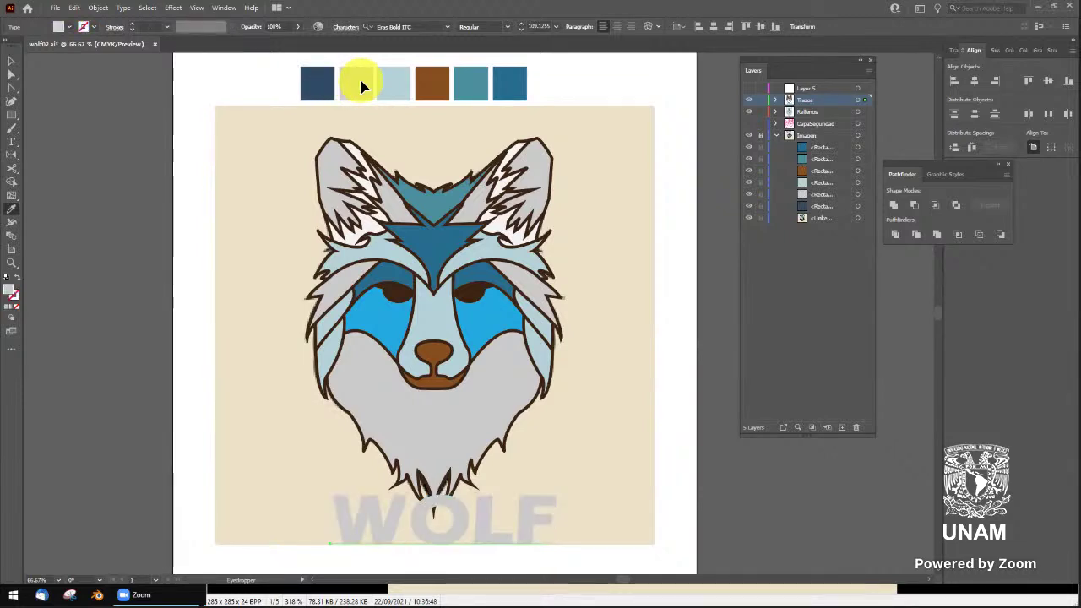
pyautogui.hotkey('ctrl', 'z')
pyautogui.click(93, 27)
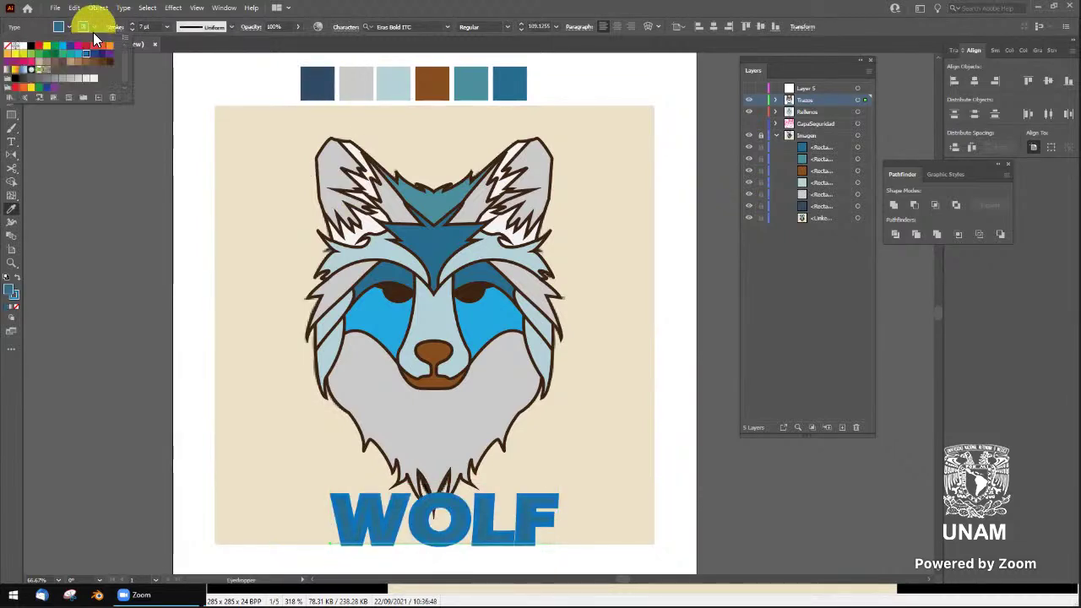
pyautogui.click(101, 56)
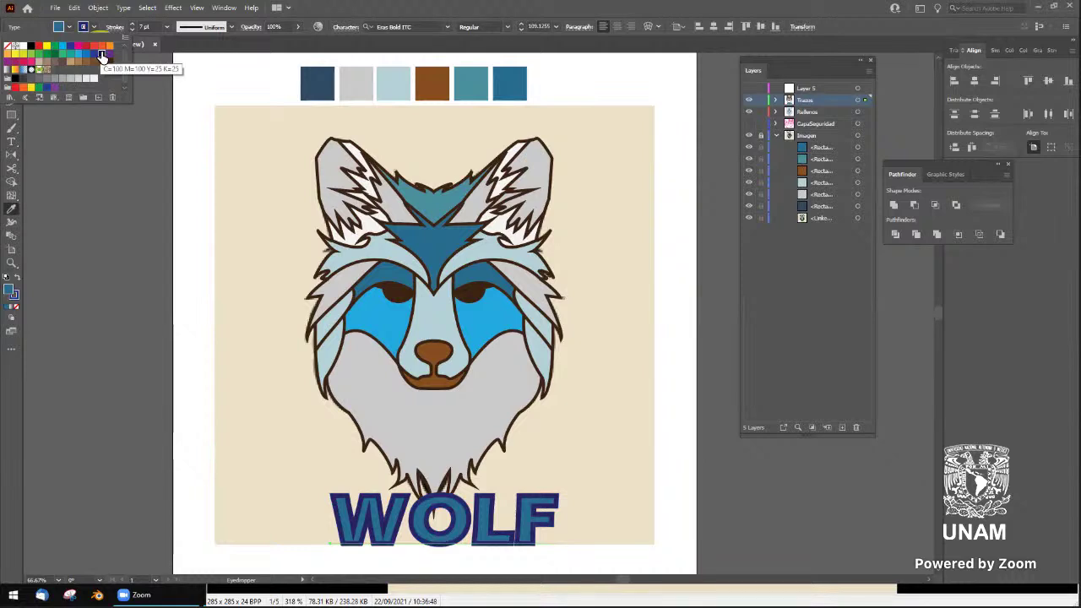
pyautogui.click(62, 147)
pyautogui.press('v')
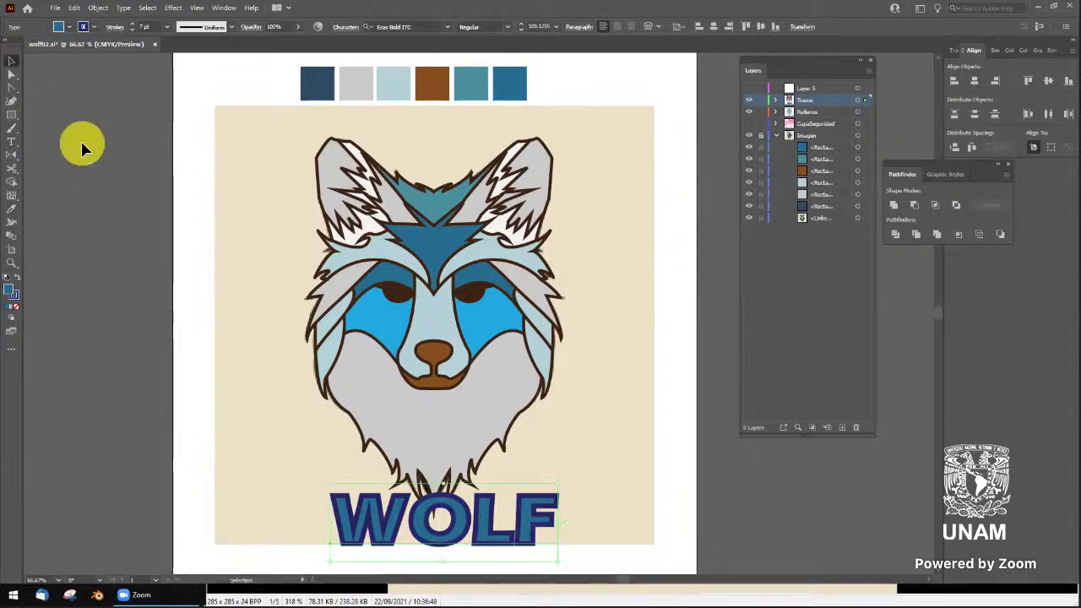
pyautogui.click(307, 258)
pyautogui.click(499, 365)
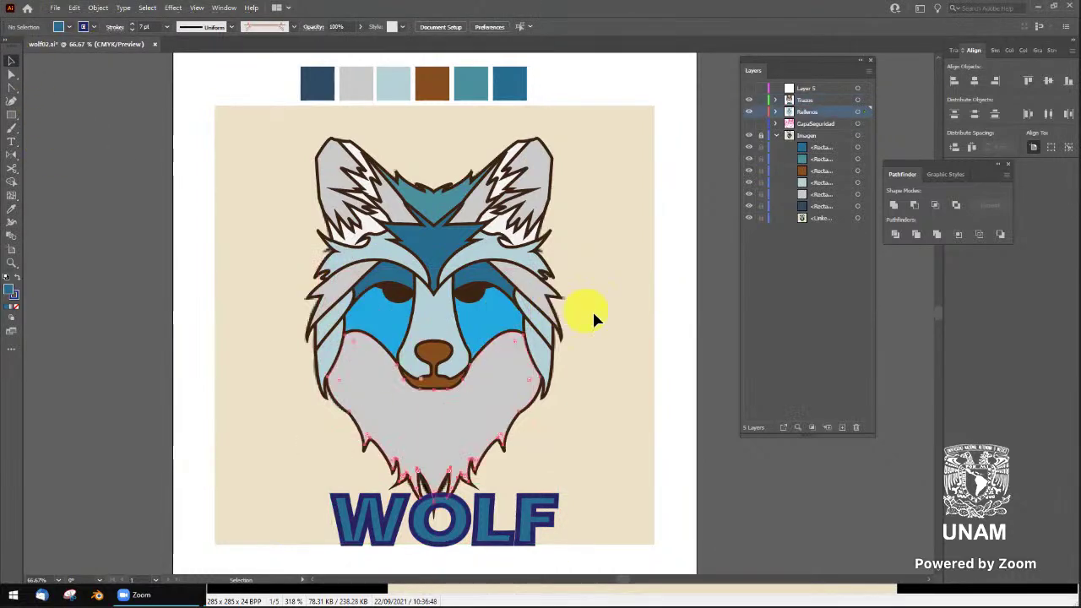
# Hide the Imagen layer so the beige backdrop and colour swatches disappear
pyautogui.click(692, 302)
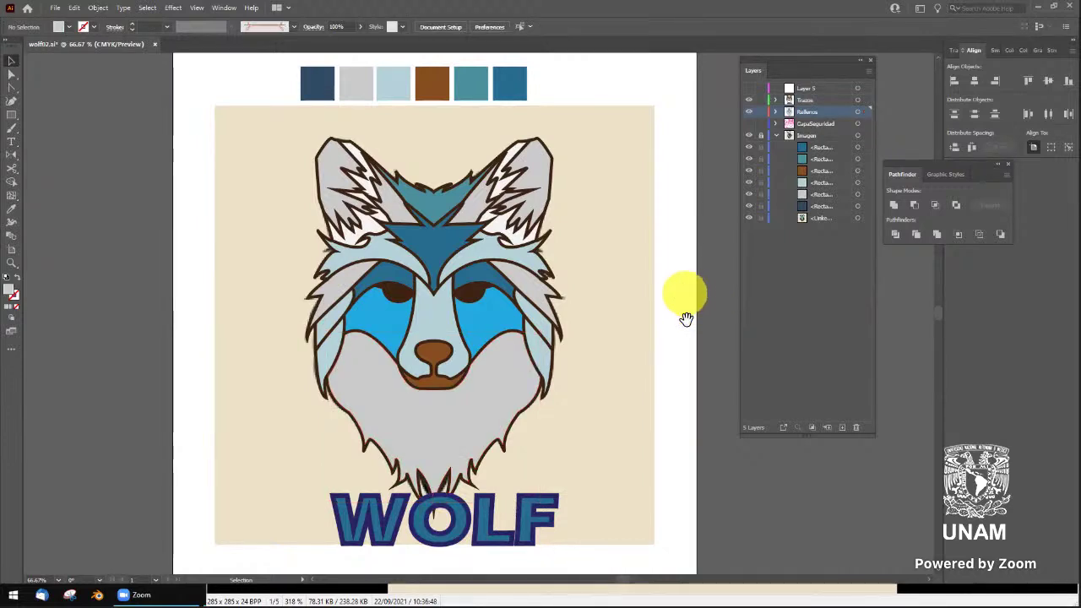
pyautogui.scroll(-1, 692, 301)
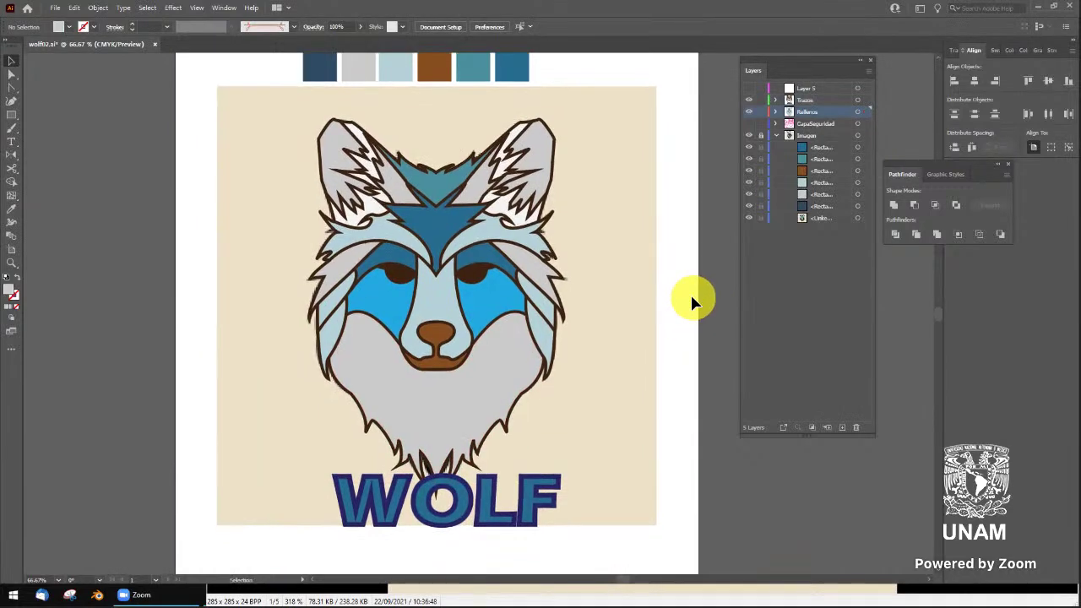
pyautogui.click(749, 136)
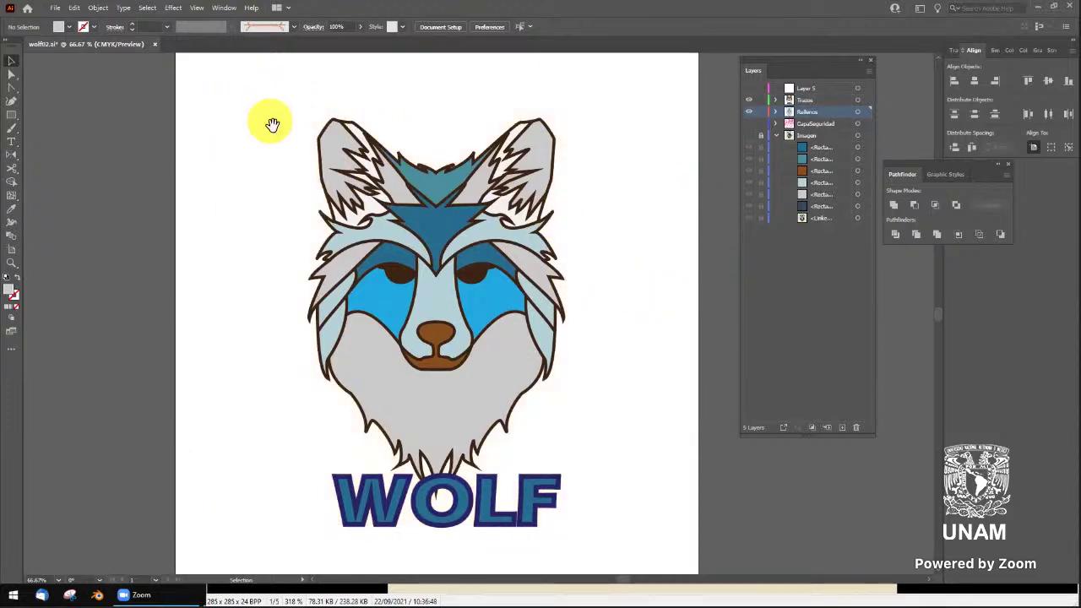
pyautogui.scroll(-1, 272, 124)
pyautogui.click(54, 8)
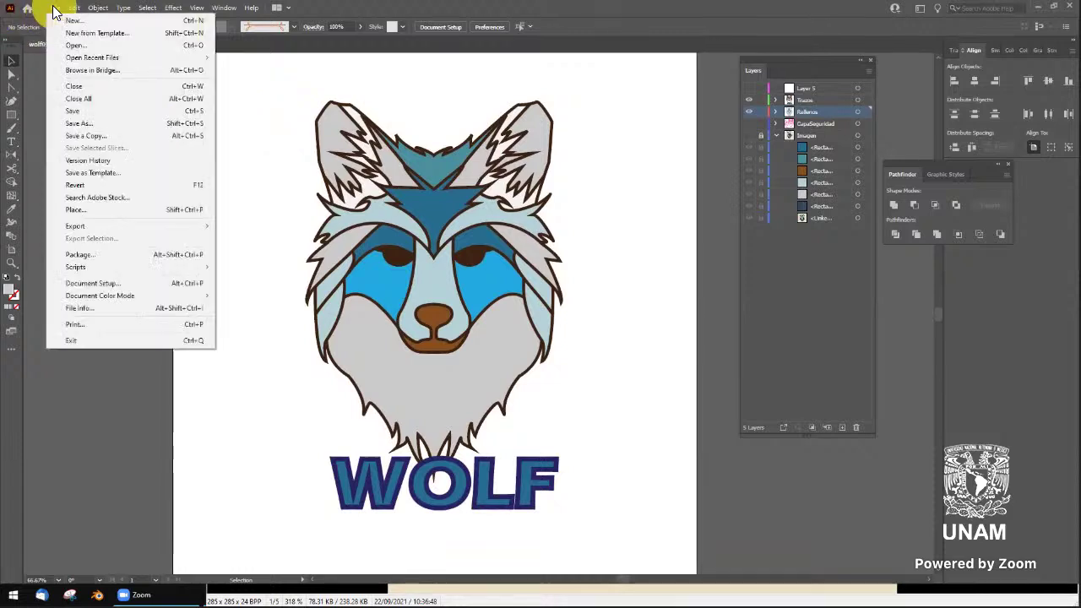
pyautogui.moveTo(127, 227)
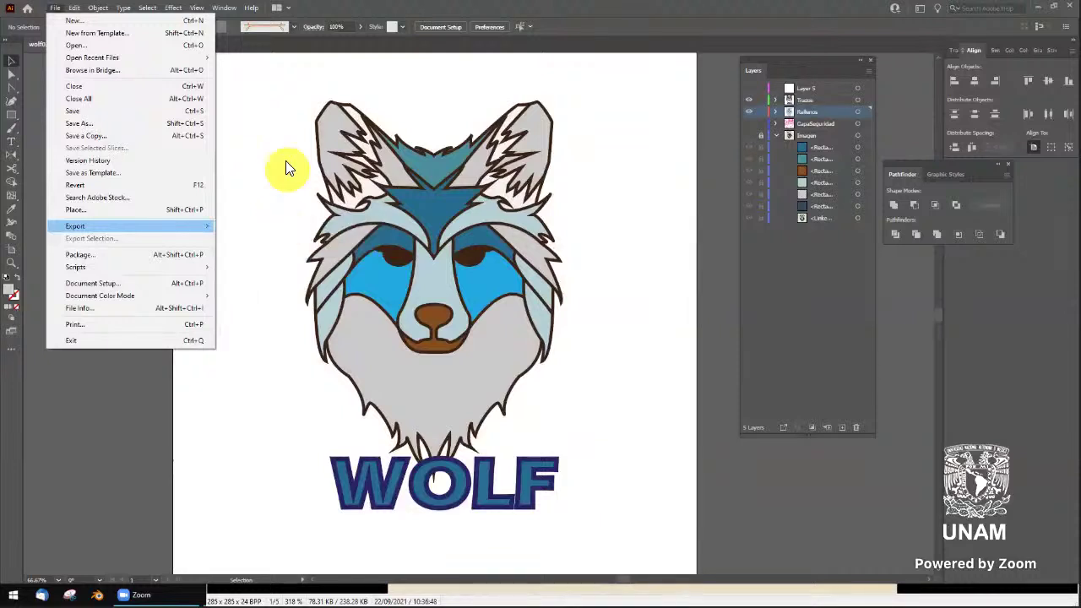
# Export the selected wolf and WOLF title as a 3x PNG into LogoIllustrator
pyautogui.click(275, 126)
pyautogui.moveTo(250, 82)
pyautogui.mouseDown()
pyautogui.moveTo(414, 262)
pyautogui.moveTo(598, 522)
pyautogui.mouseUp()
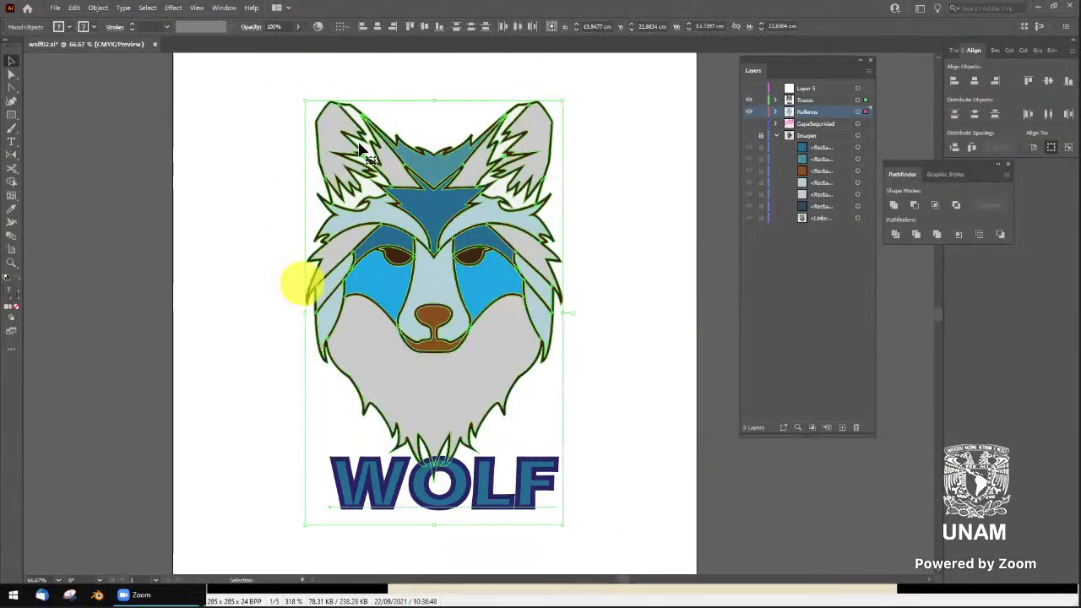
pyautogui.click(56, 9)
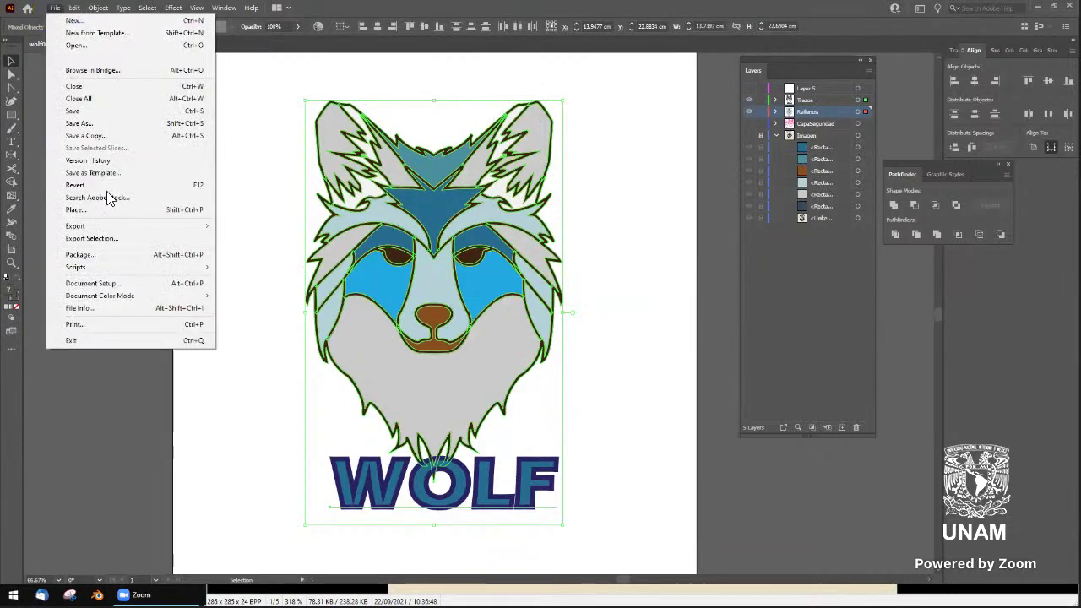
pyautogui.click(123, 238)
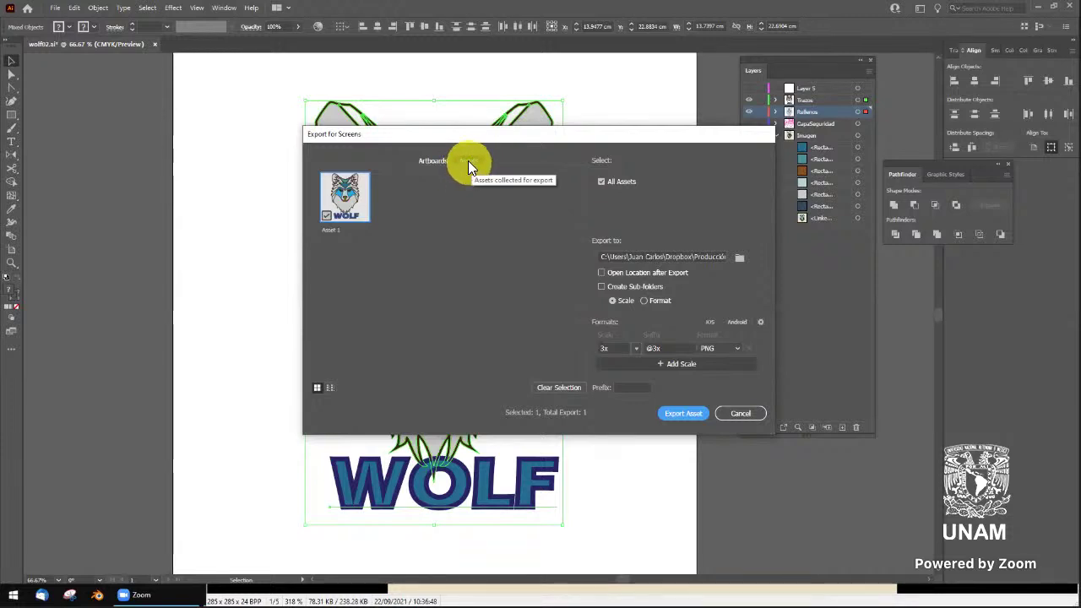
pyautogui.click(740, 258)
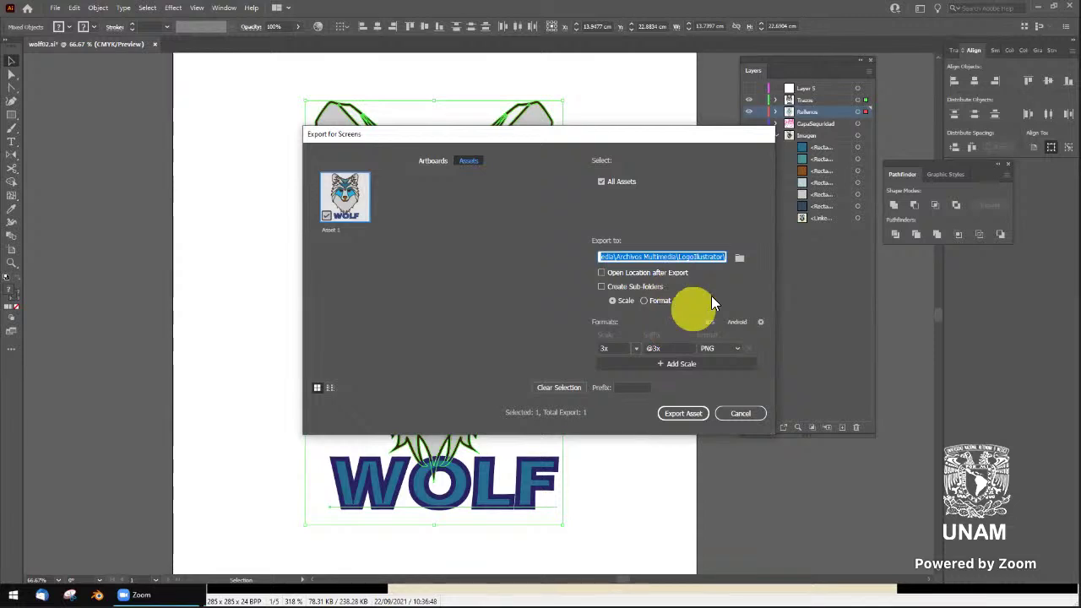
pyautogui.click(725, 348)
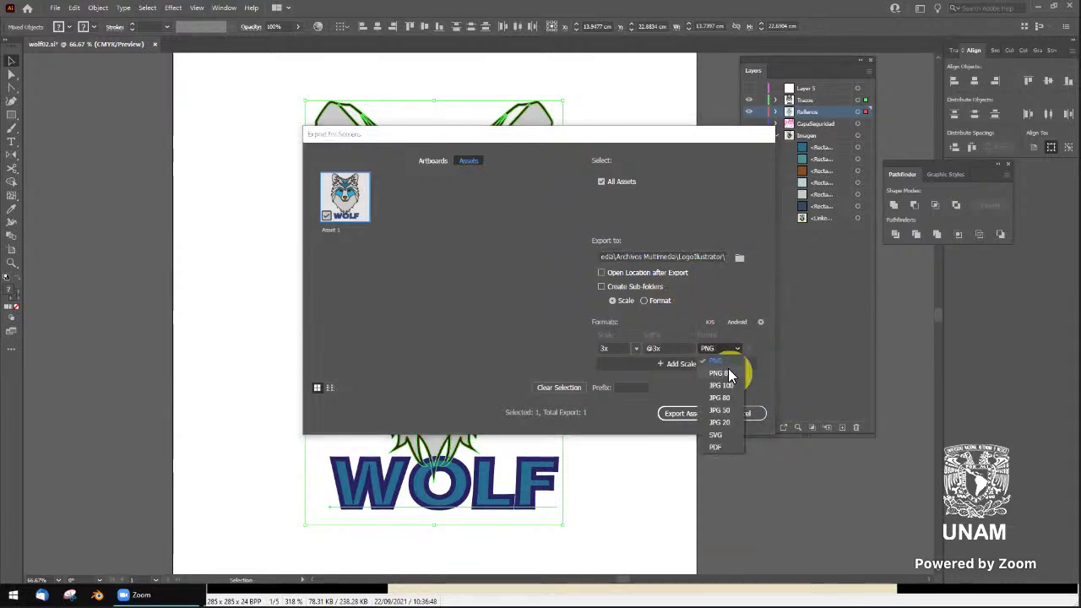
pyautogui.click(730, 360)
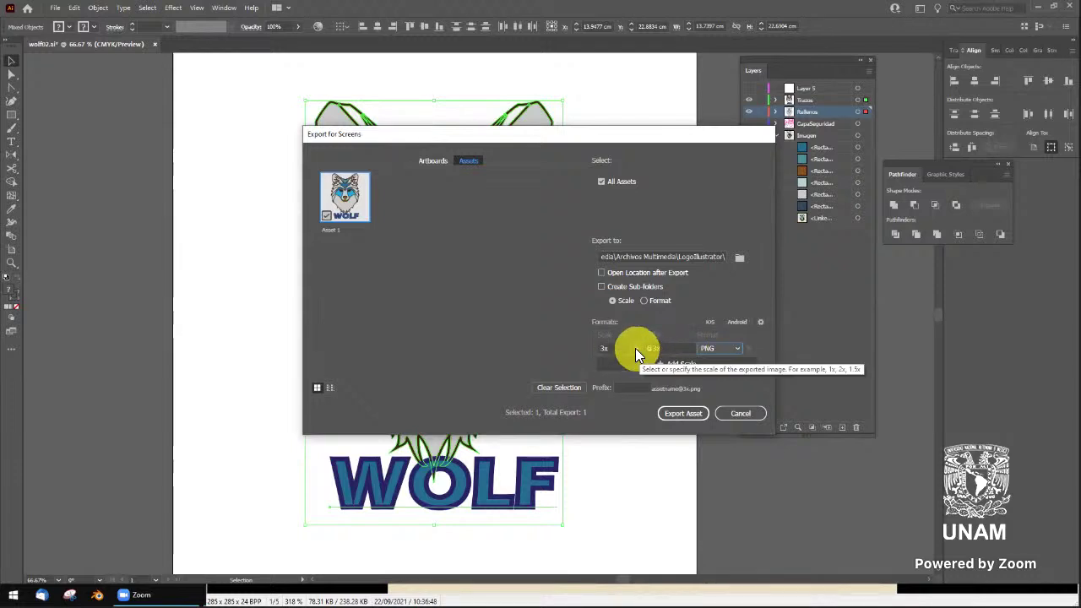
pyautogui.click(681, 413)
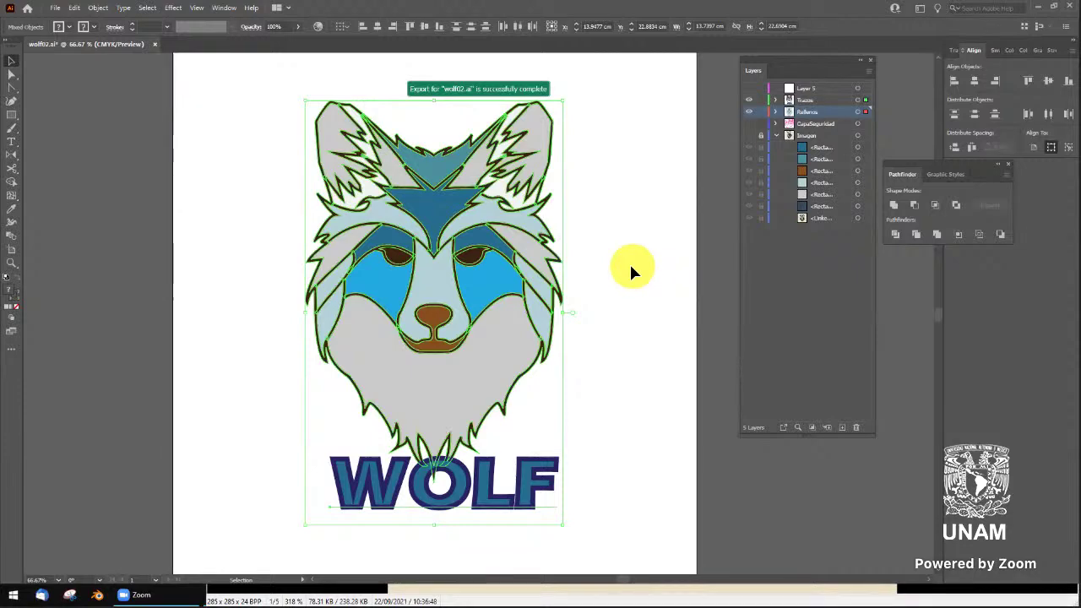
pyautogui.hotkey('alt', 'Tab')
pyautogui.hotkey('alt', 'Tab')
pyautogui.hotkey('alt', 'Tab')
pyautogui.hotkey('alt', 'Tab')
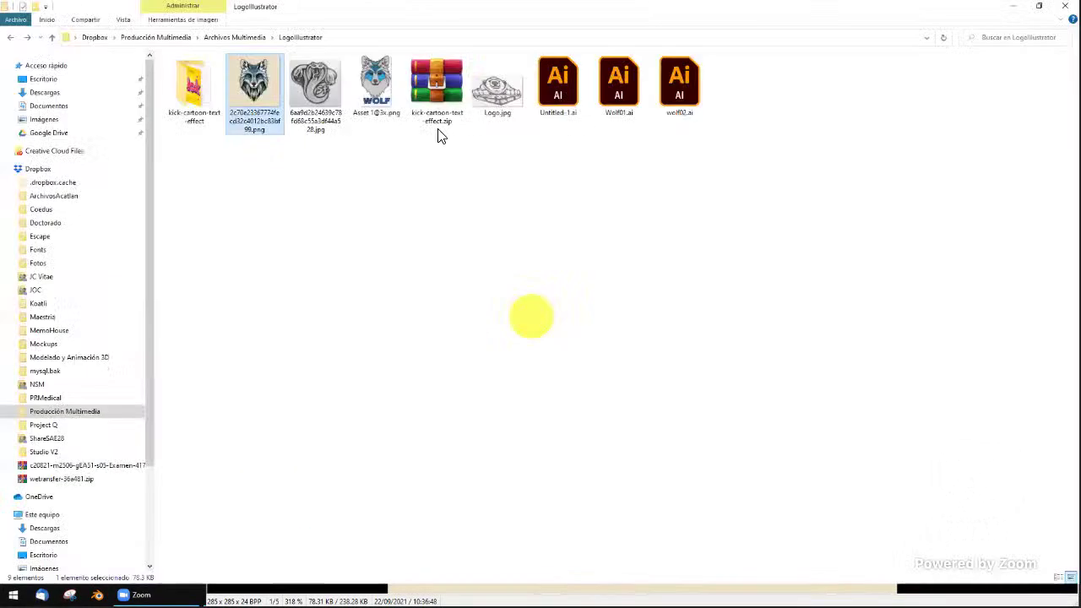
pyautogui.doubleClick(358, 88)
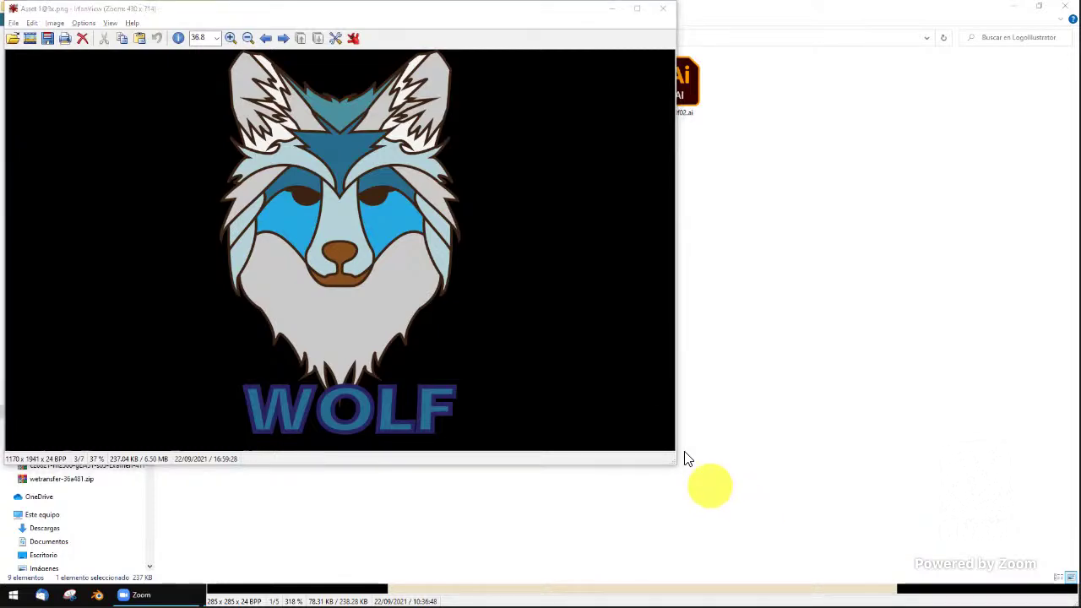
pyautogui.hotkey('alt', 'Tab')
pyautogui.hotkey('alt', 'Tab')
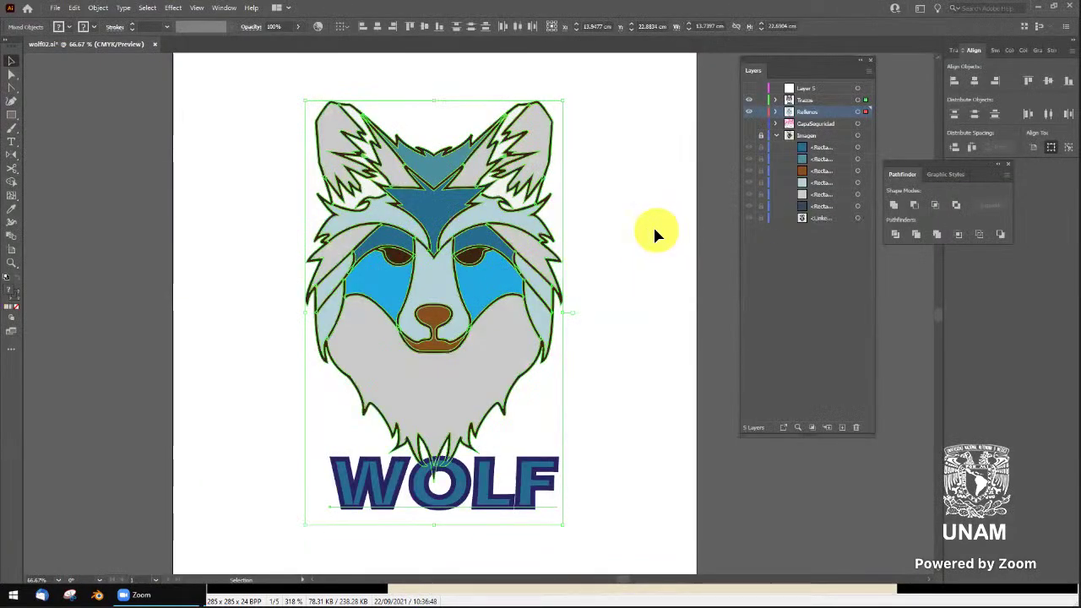
# Select the wolf's outer outline compound path
pyautogui.click(656, 232)
pyautogui.scroll(2, 492, 253)
pyautogui.scroll(2, 496, 253)
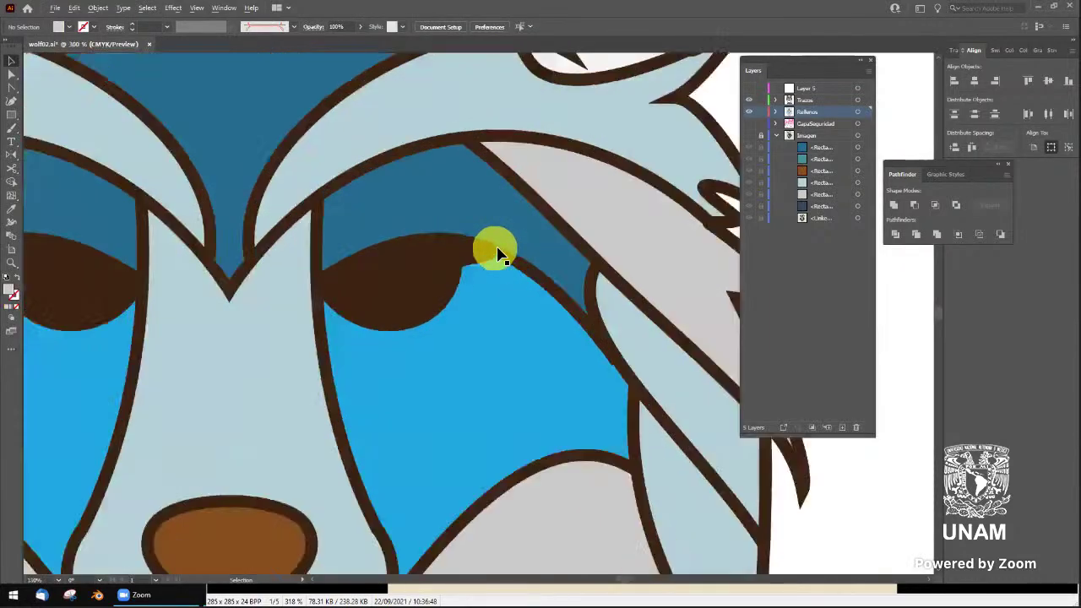
pyautogui.scroll(-4, 502, 248)
pyautogui.scroll(3, 507, 247)
pyautogui.click(433, 270)
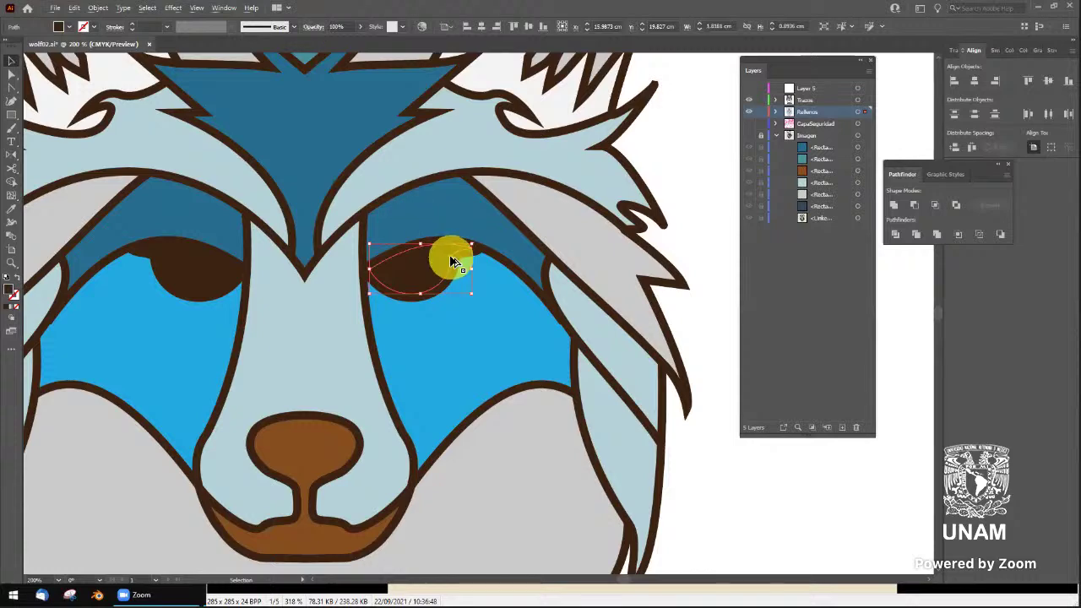
pyautogui.scroll(-1, 453, 253)
pyautogui.scroll(-1, 453, 256)
pyautogui.click(549, 104)
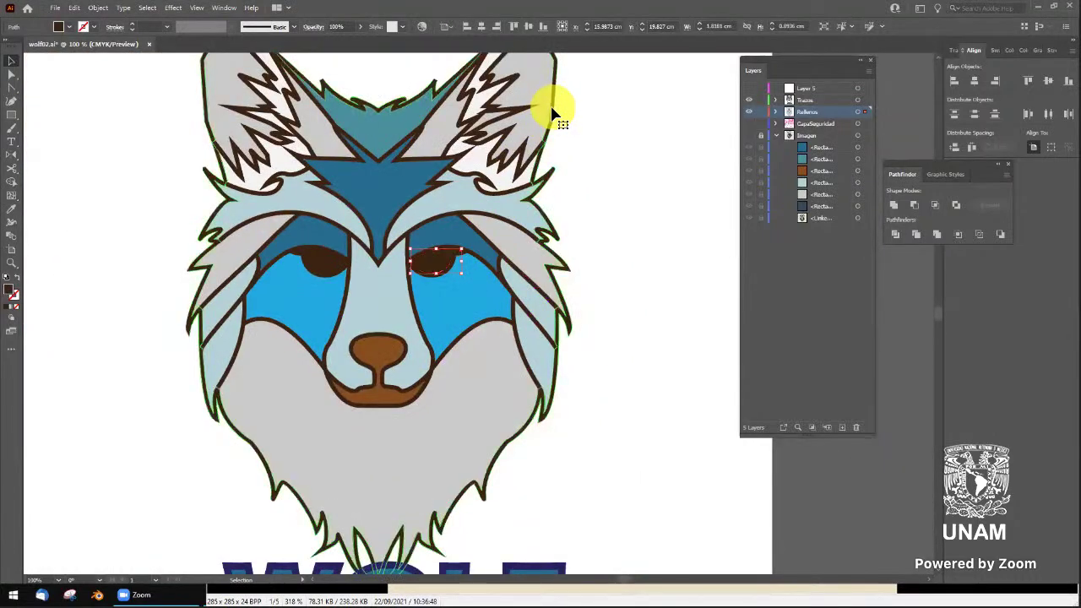
# Set the outer outline's fill to black in the Color panel, then deselect it
pyautogui.click(69, 26)
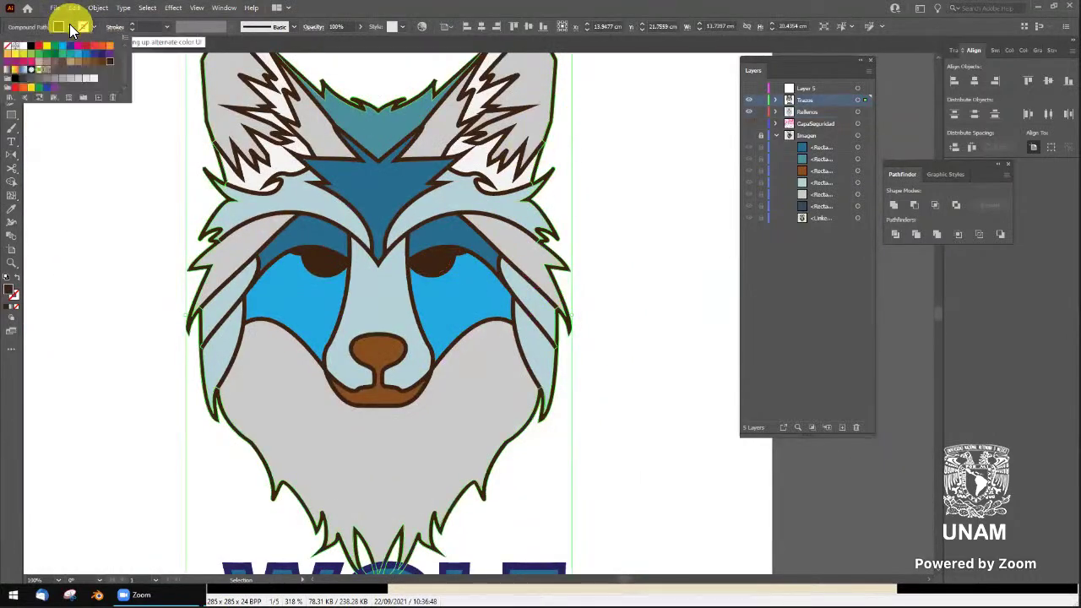
pyautogui.press('Escape')
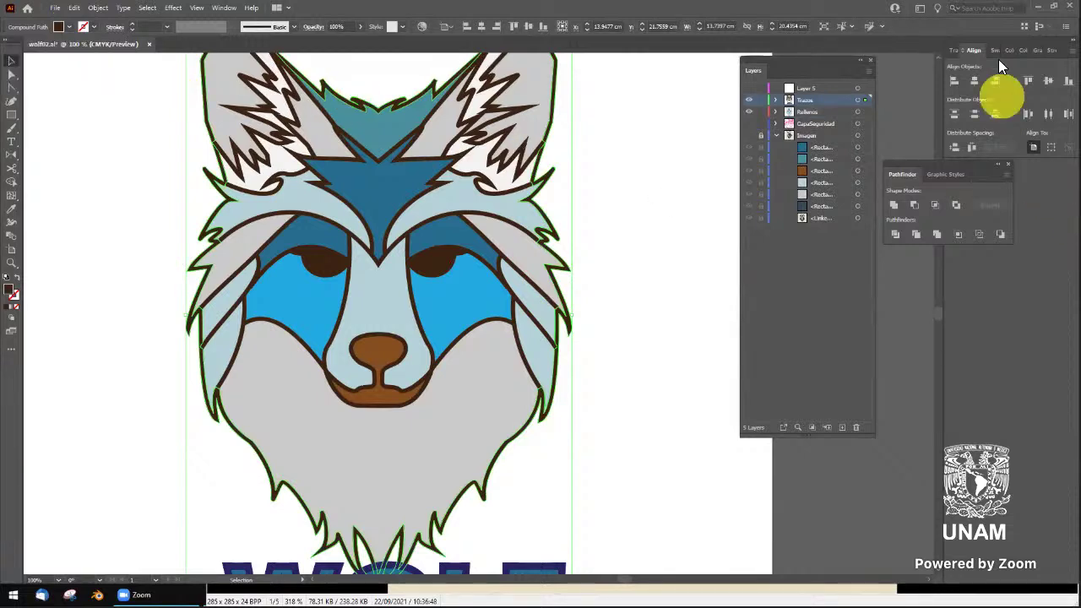
pyautogui.click(1010, 50)
pyautogui.click(1018, 47)
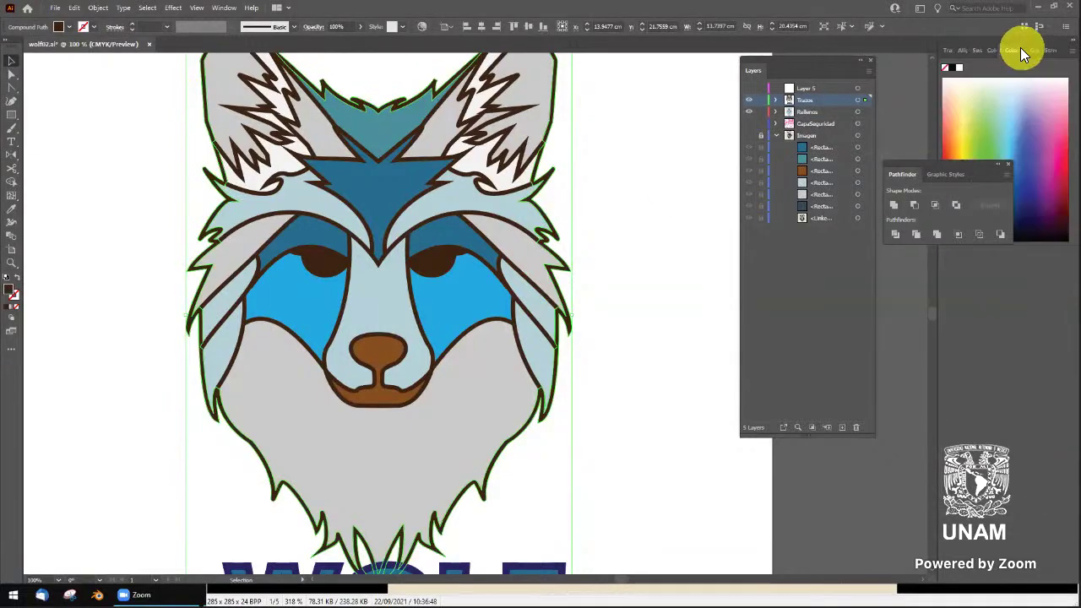
pyautogui.moveTo(956, 164); pyautogui.dragTo(961, 299)
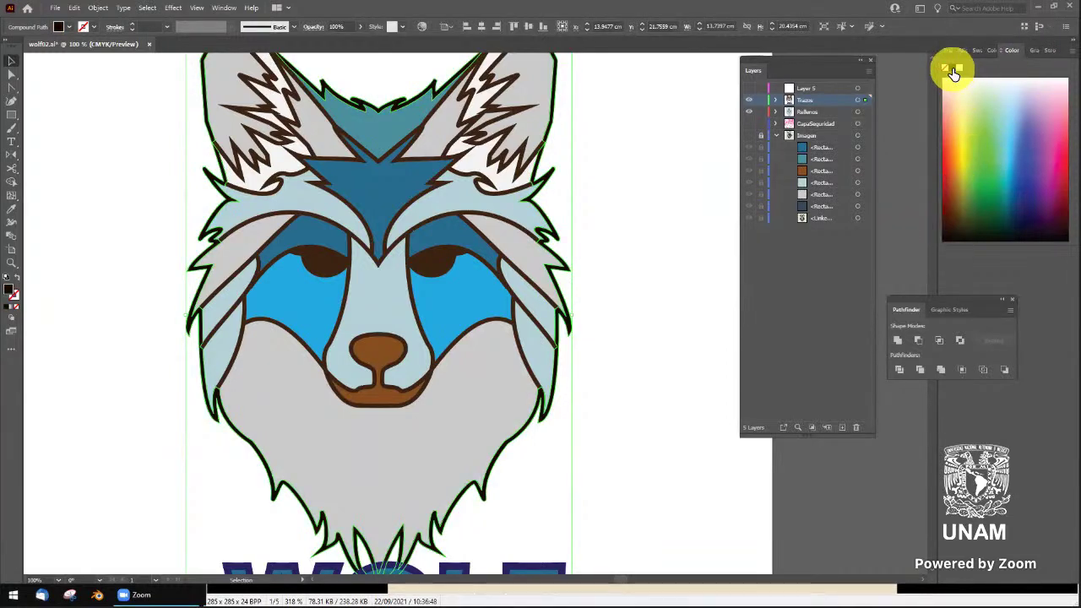
pyautogui.click(67, 29)
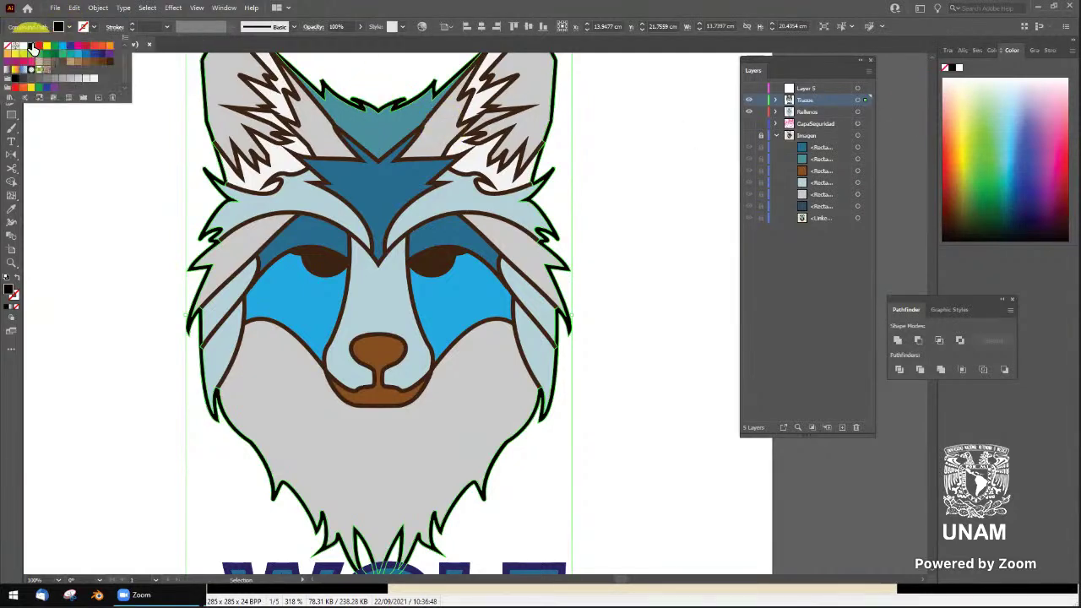
pyautogui.click(90, 179)
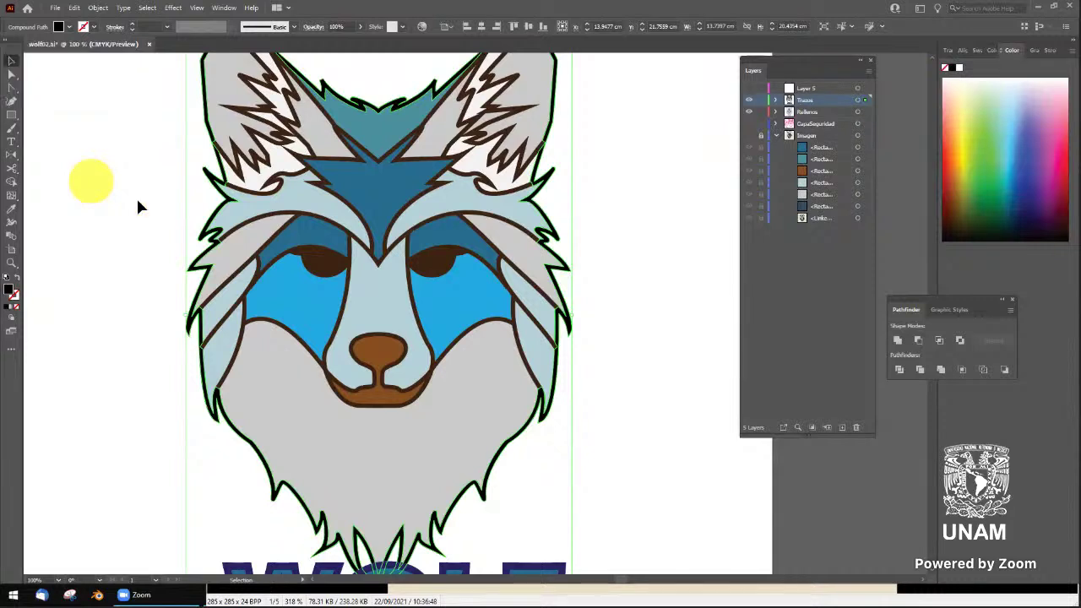
pyautogui.click(113, 173)
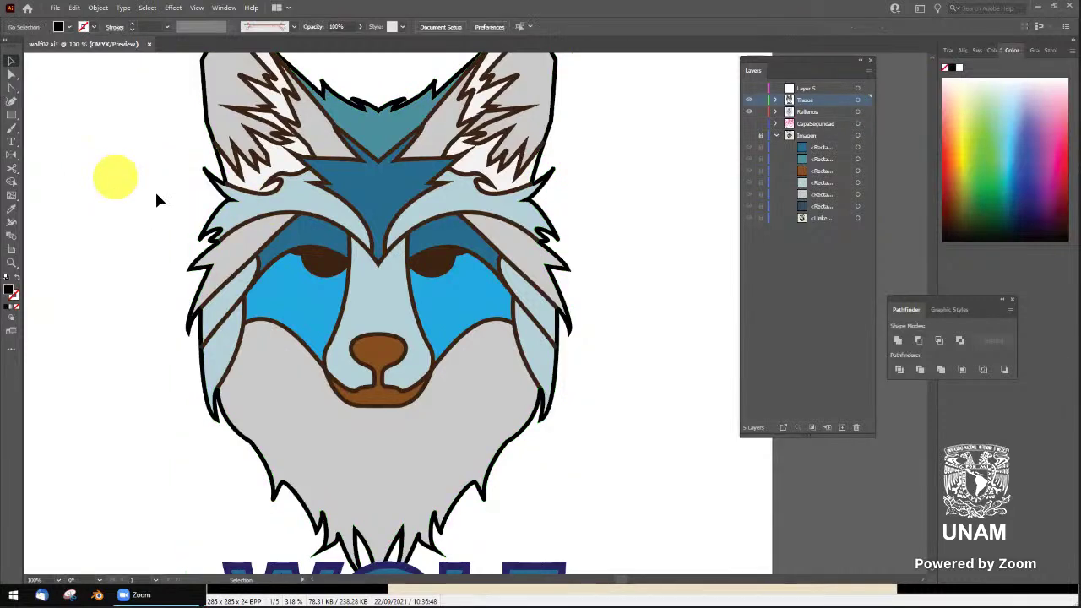
pyautogui.click(507, 230)
# Fill all the linework on the Trazos layer with black
pyautogui.press('v')
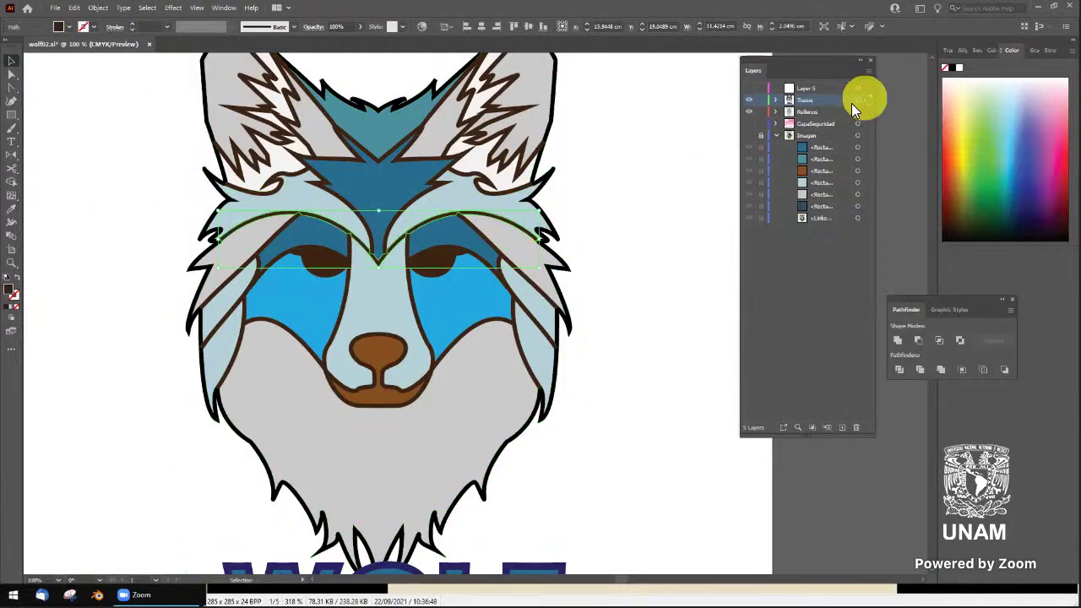
pyautogui.click(857, 99)
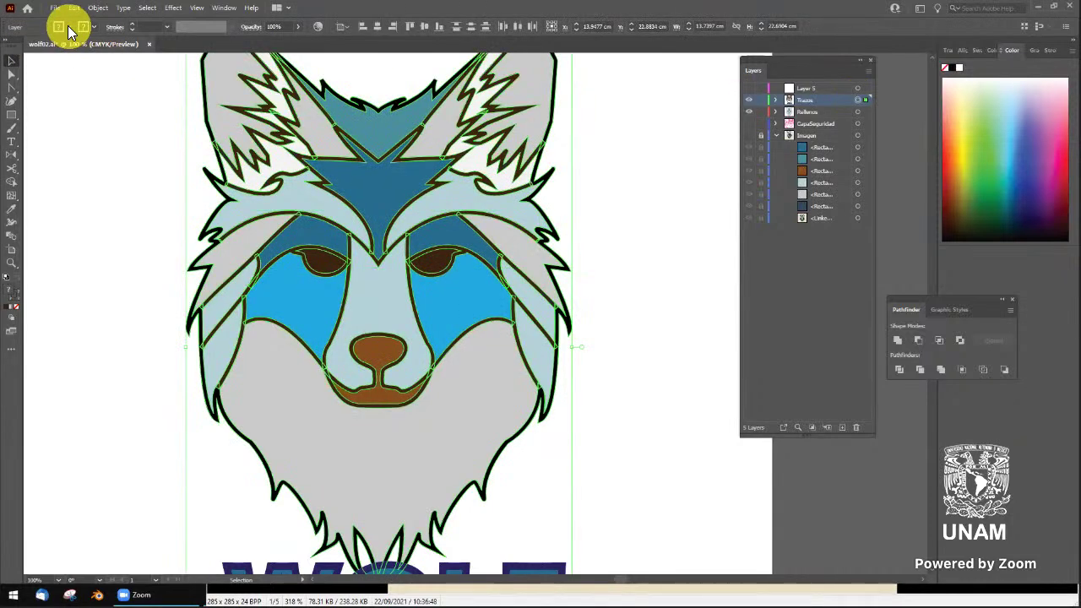
pyautogui.click(66, 25)
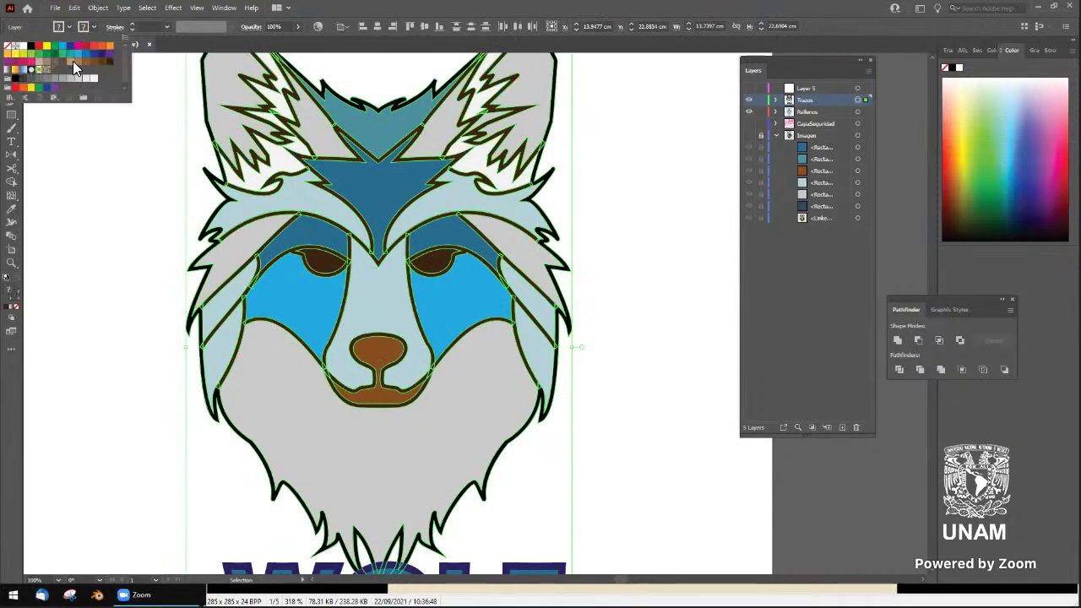
pyautogui.click(30, 48)
pyautogui.click(631, 191)
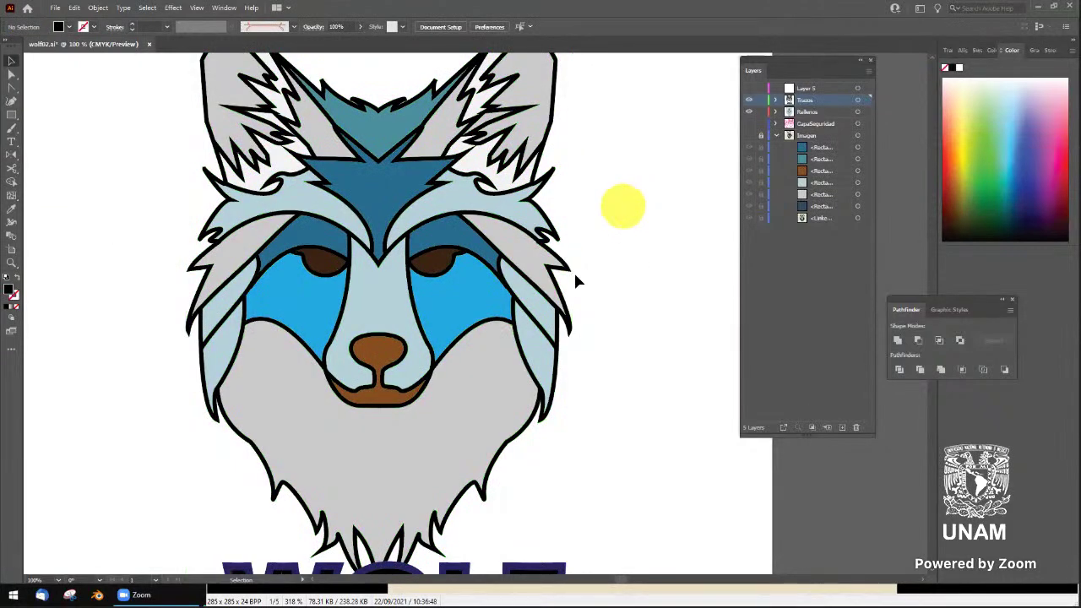
# Fill both eye shapes black, then switch to the exported PNG in IrfanView
pyautogui.click(435, 262)
pyautogui.keyDown('shift'); pyautogui.click(319, 262); pyautogui.keyUp('shift')
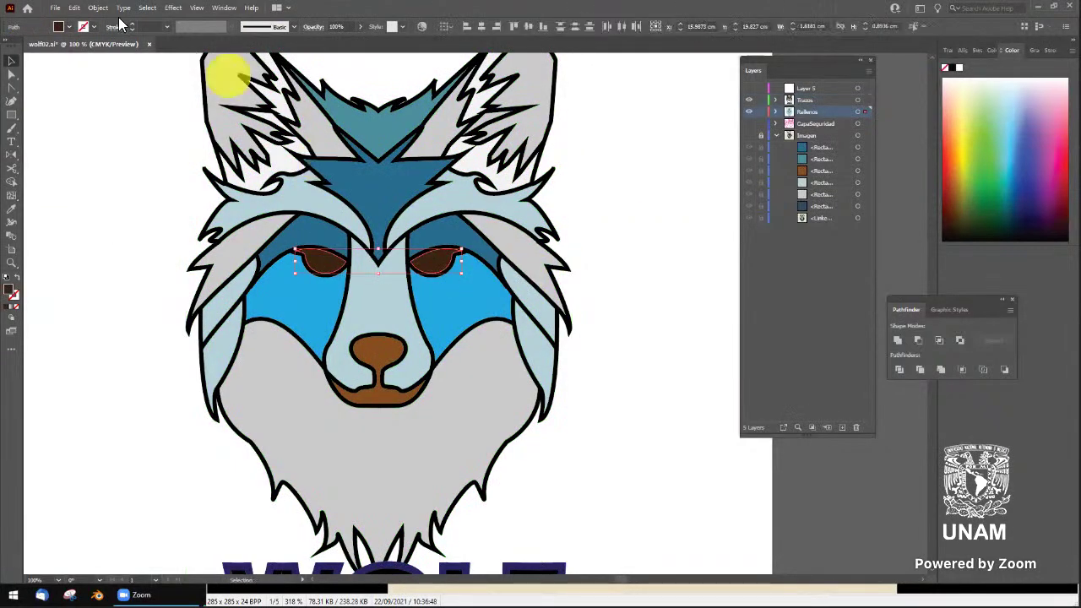
pyautogui.click(69, 26)
pyautogui.click(31, 48)
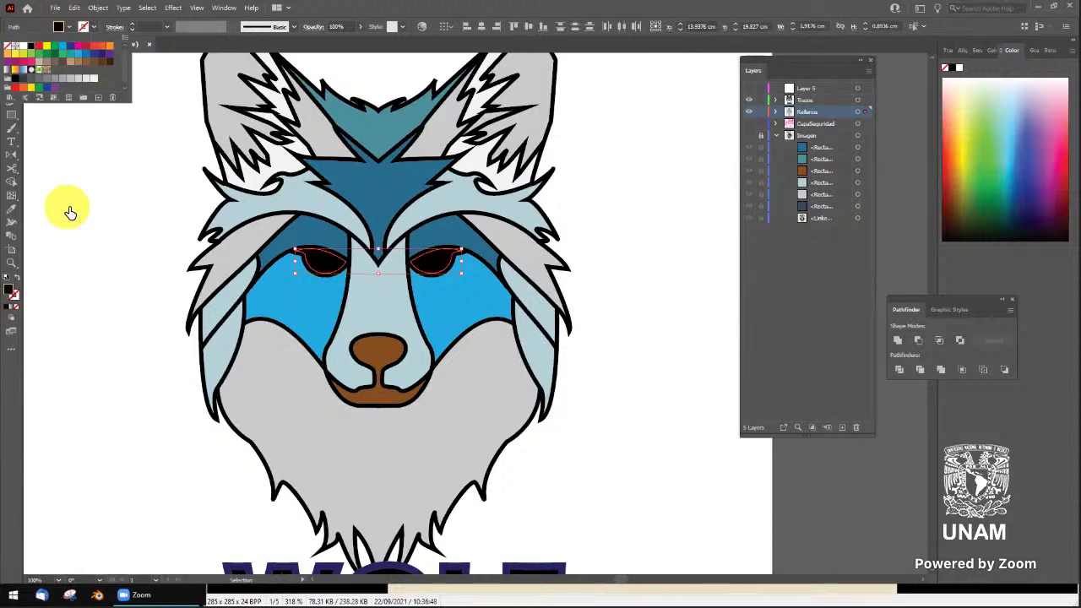
pyautogui.click(637, 191)
pyautogui.hotkey('alt', 'Tab')
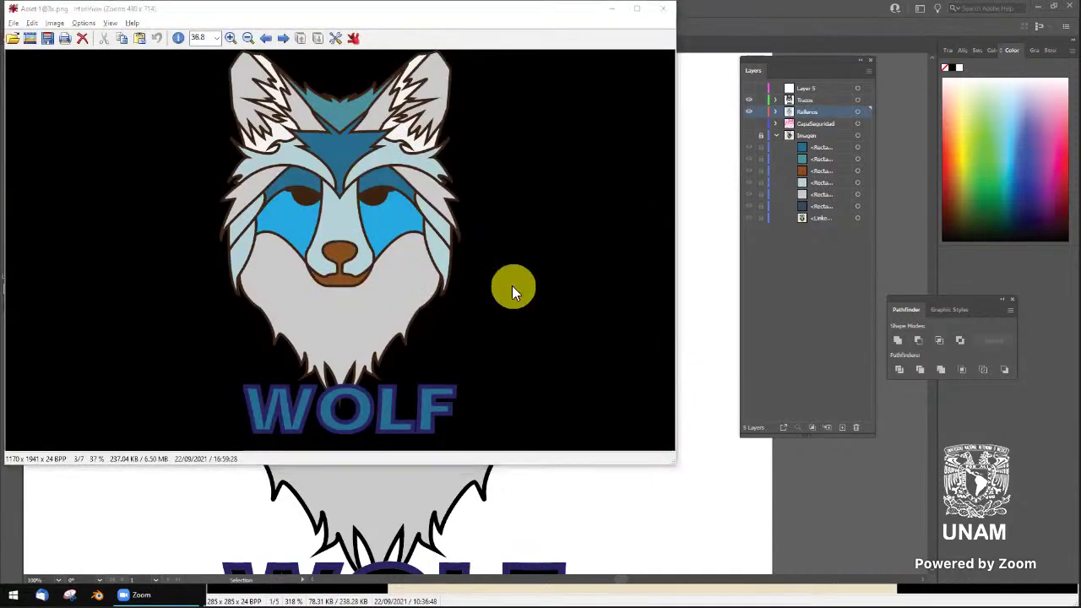